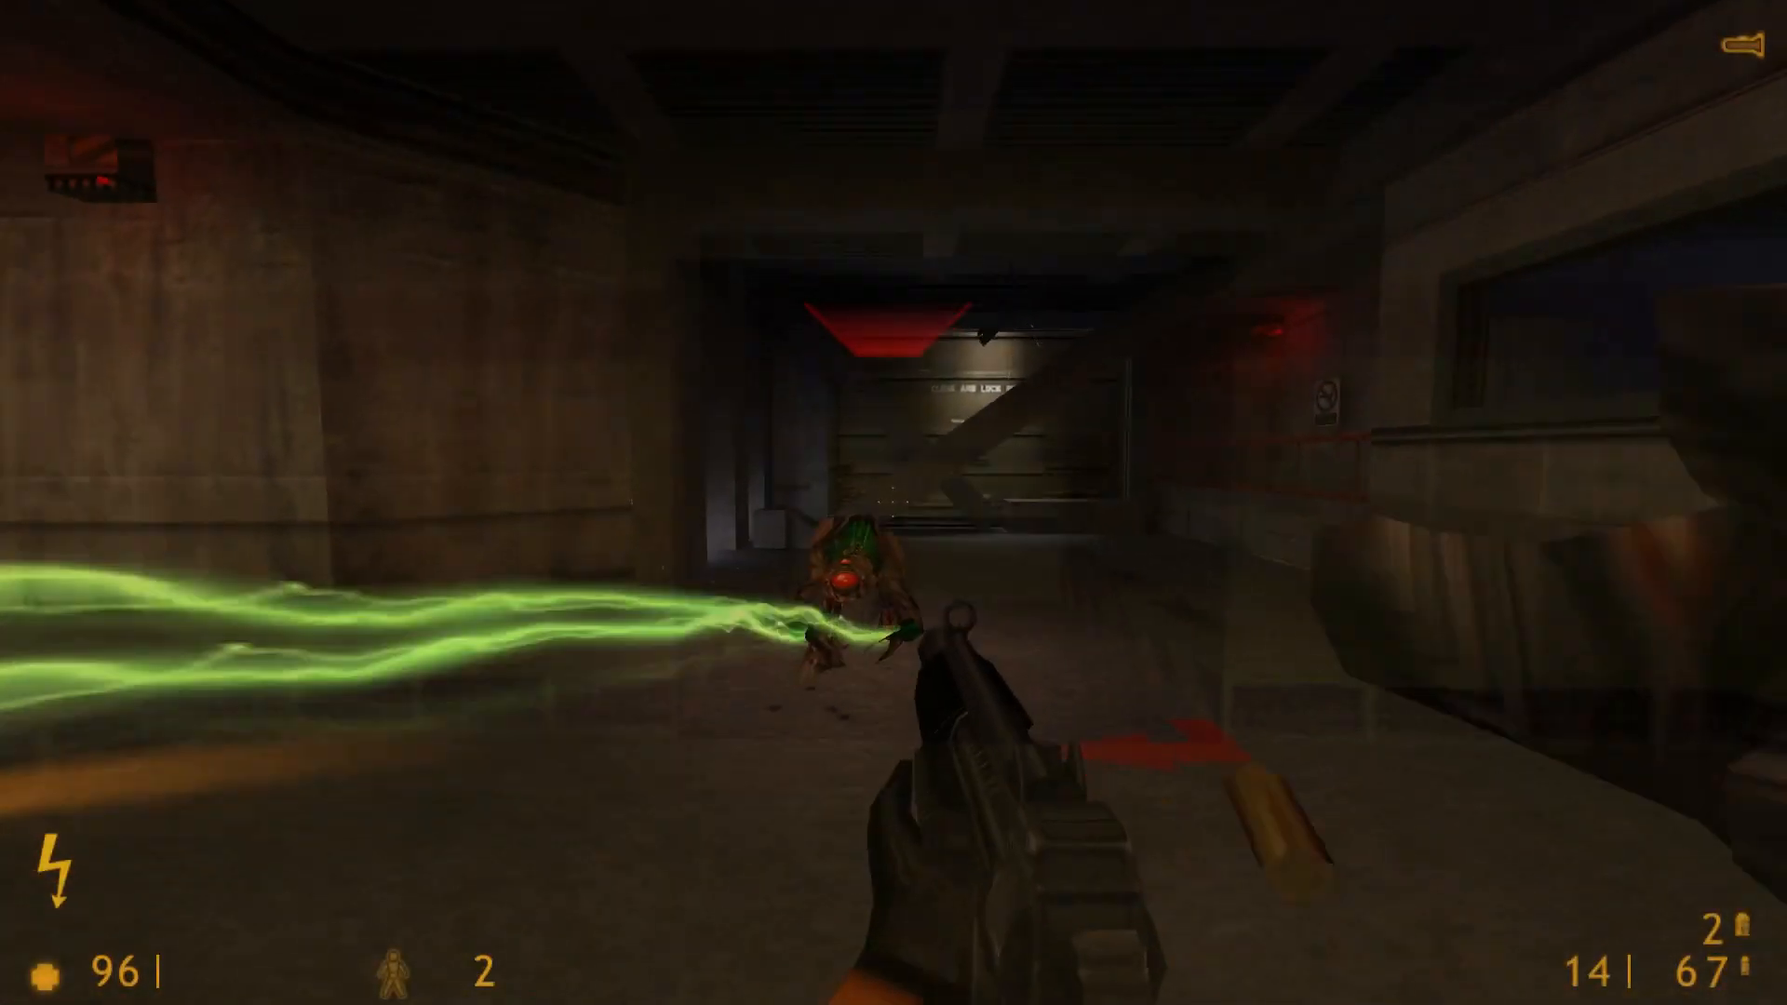
left_click(893, 503)
left_click(893, 503)
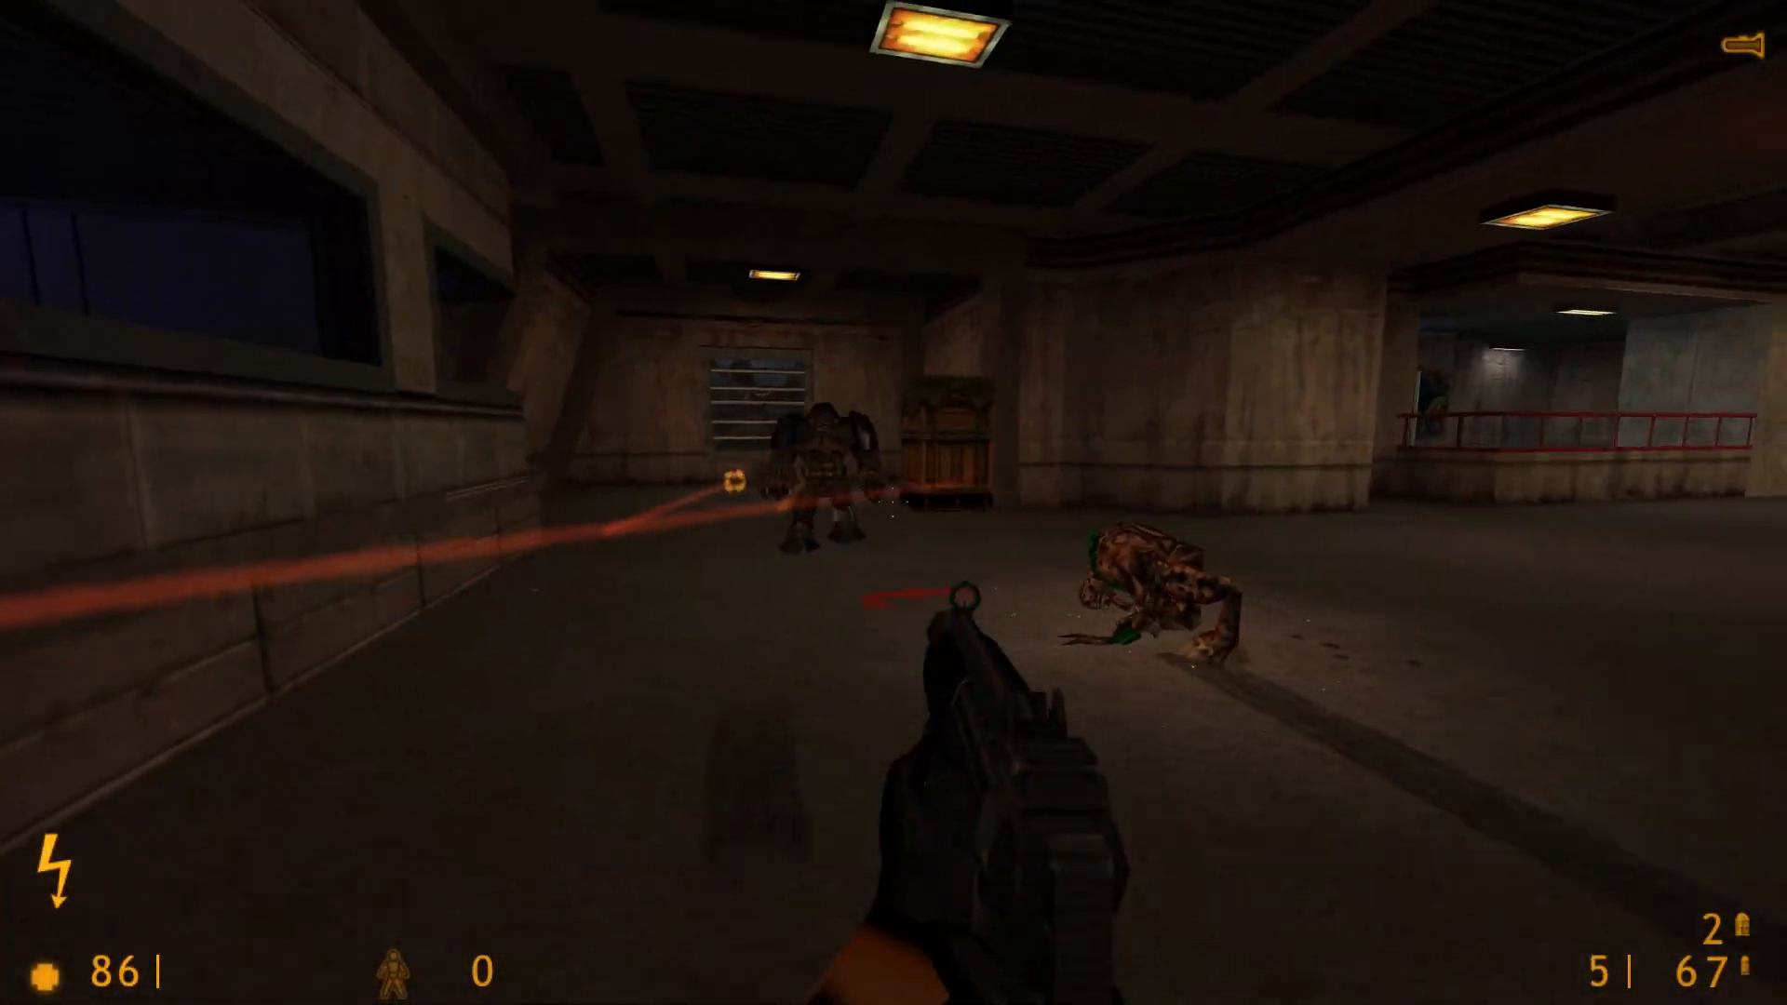
left_click(894, 503)
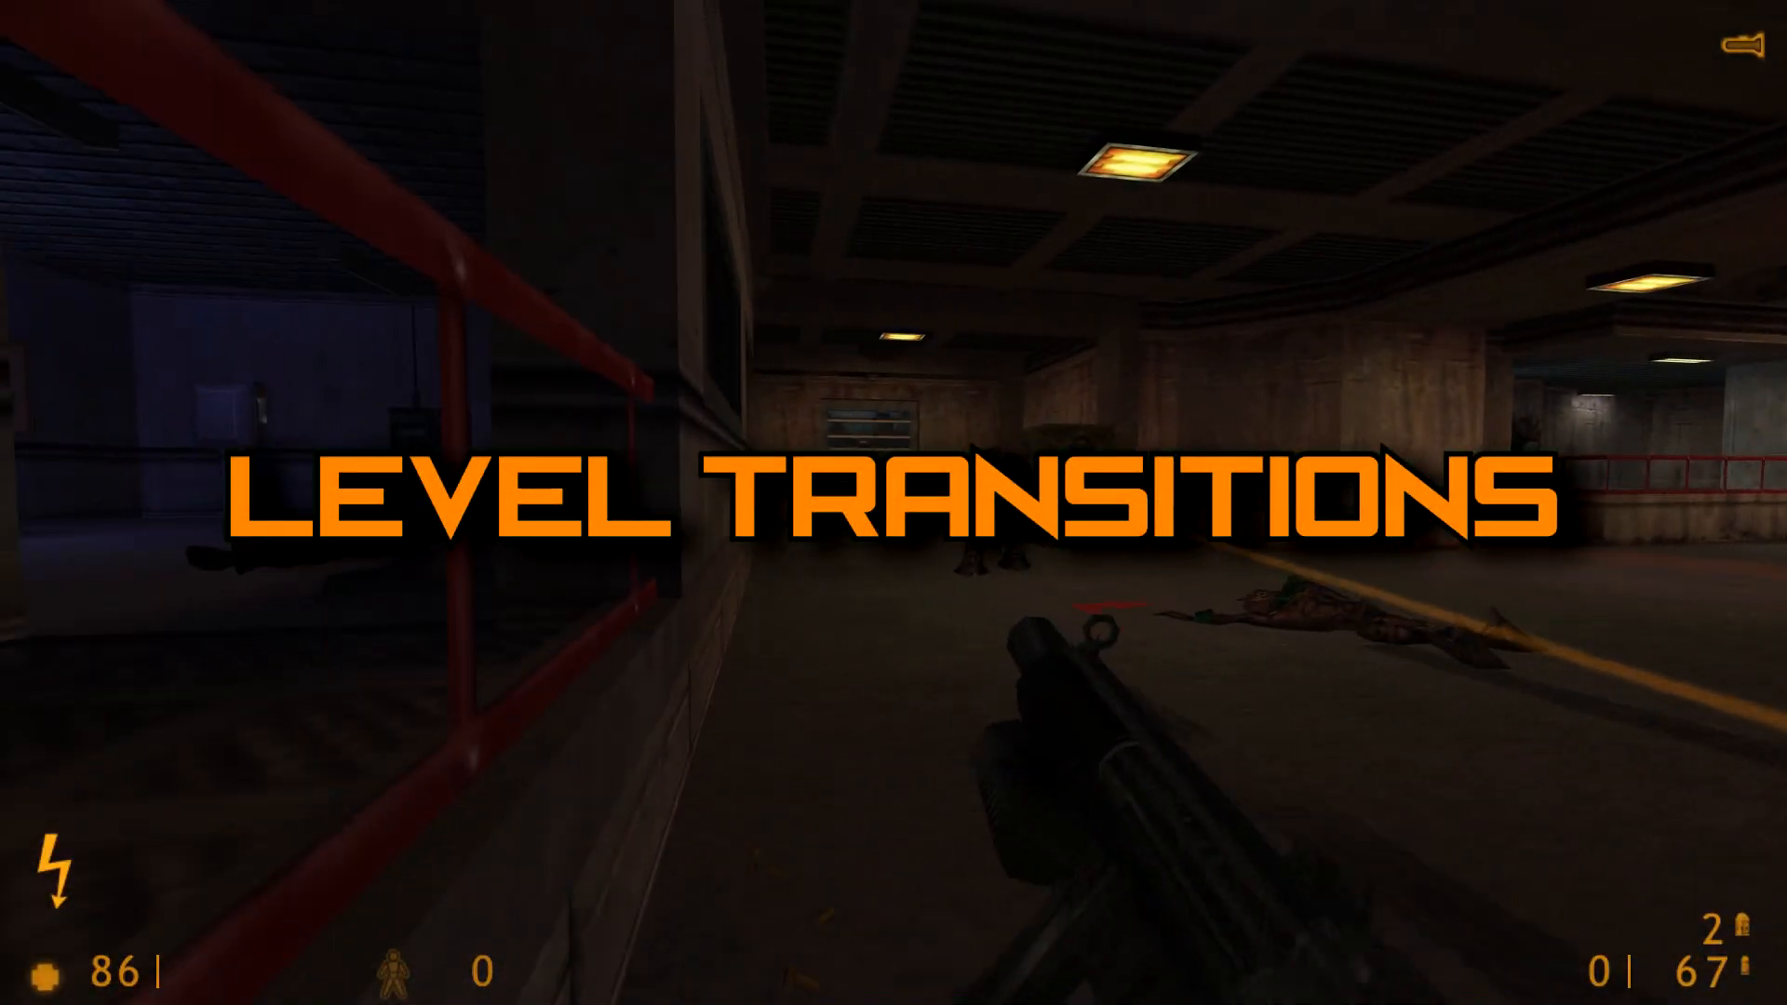
key("3")
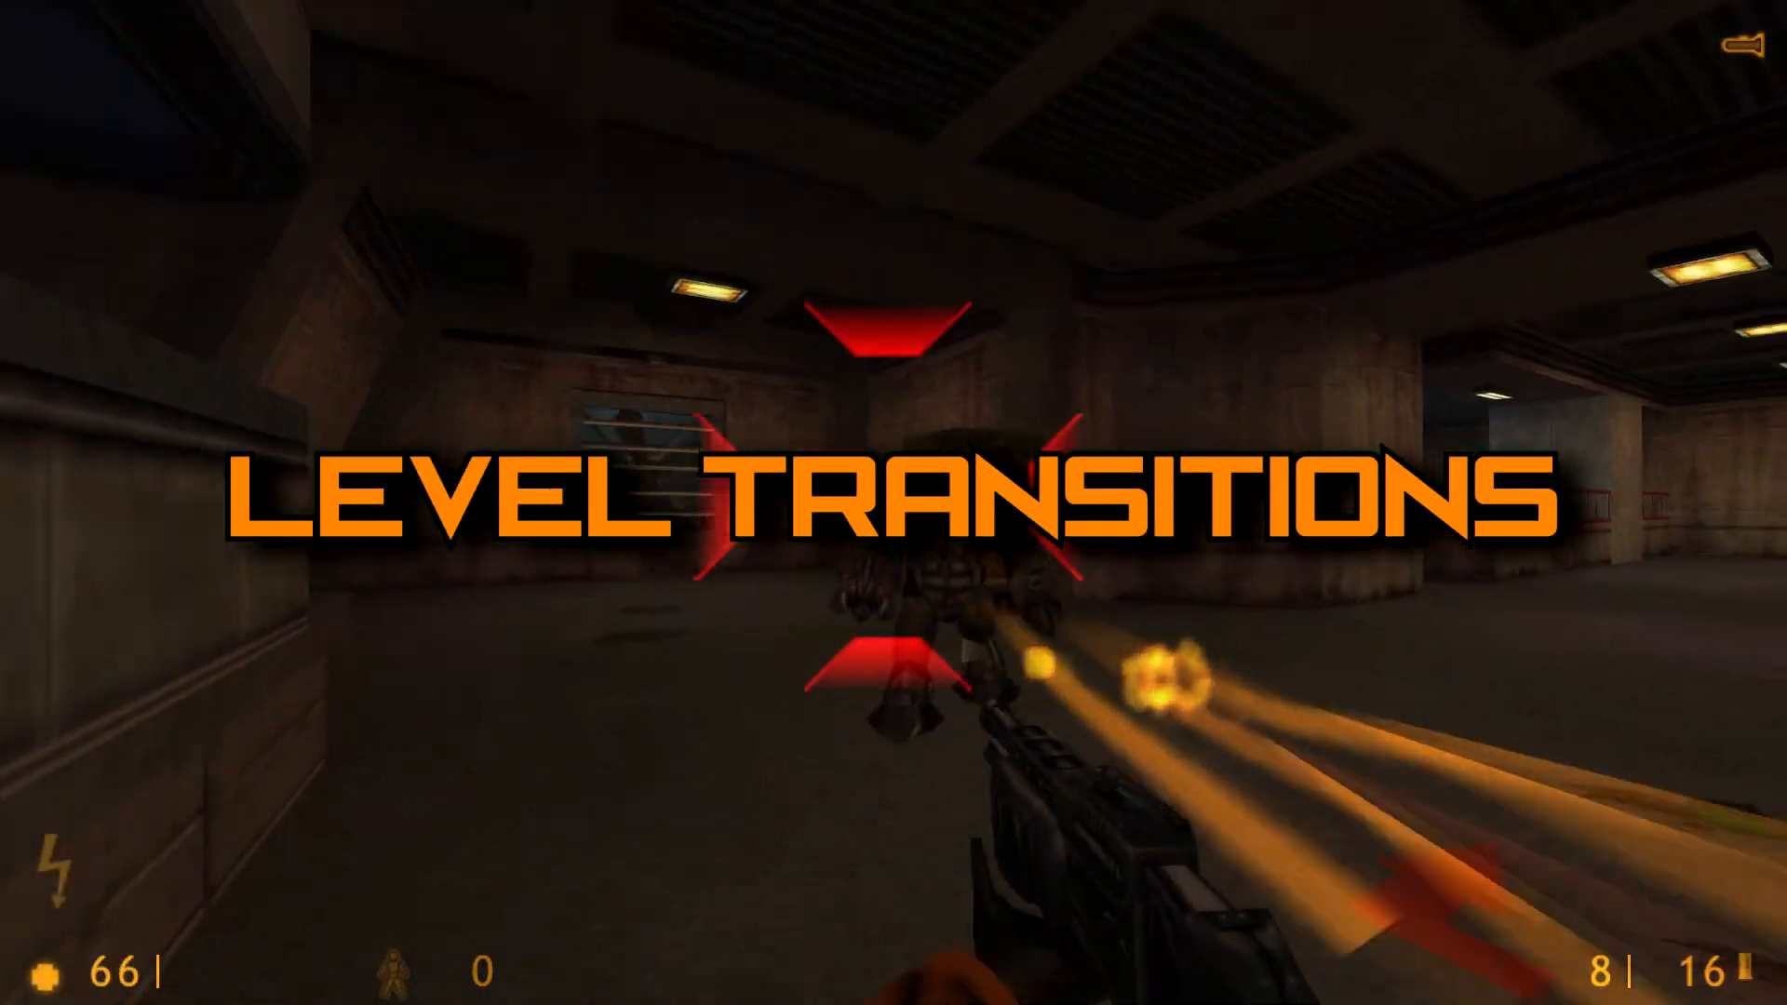
left_click(893, 502)
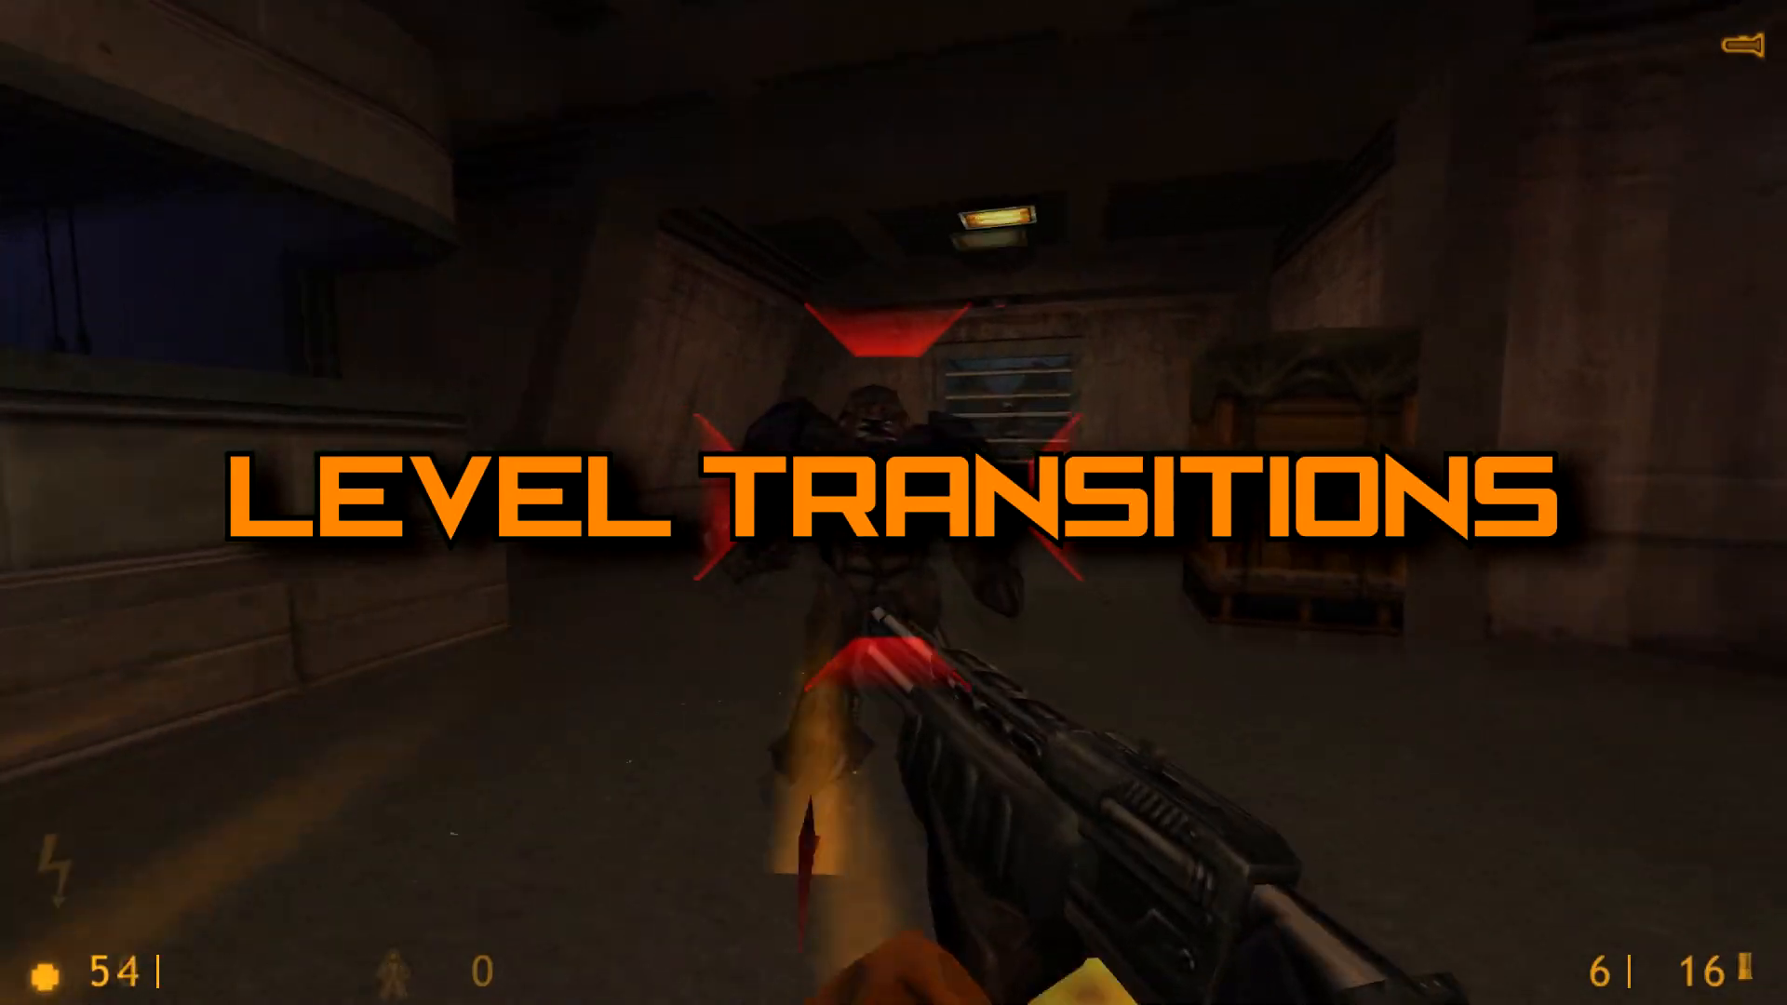
left_click(894, 503)
left_click(894, 503)
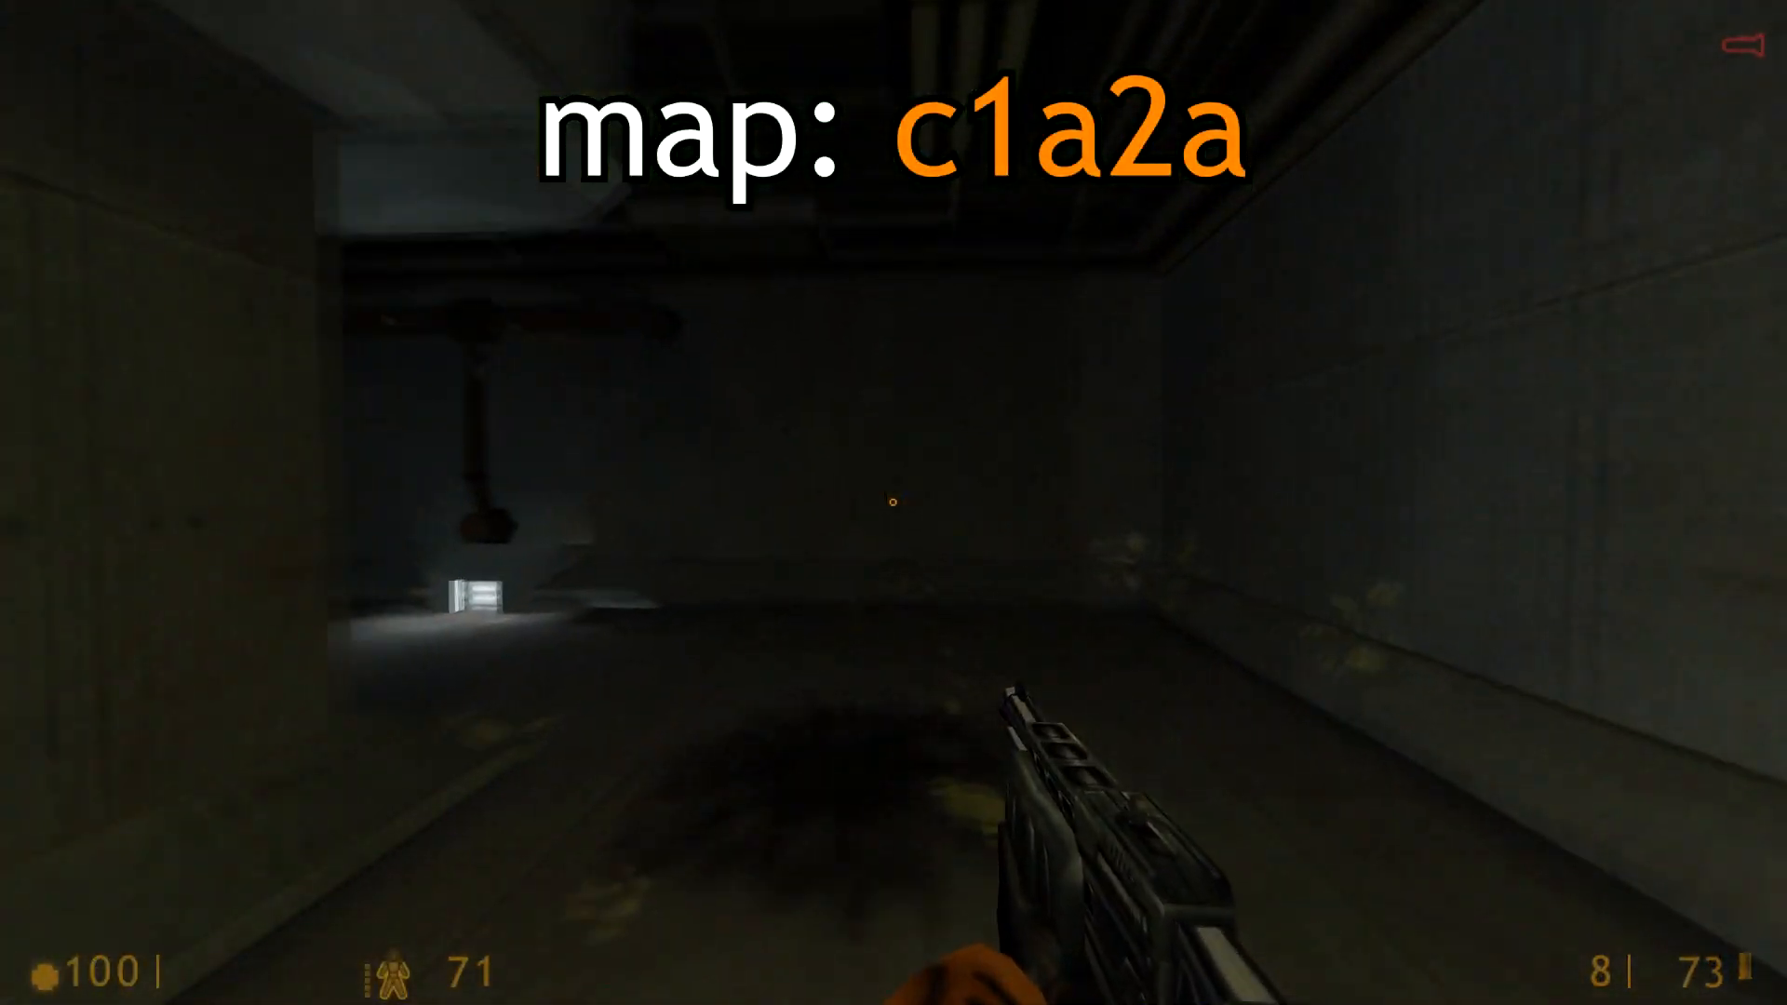
key("w")
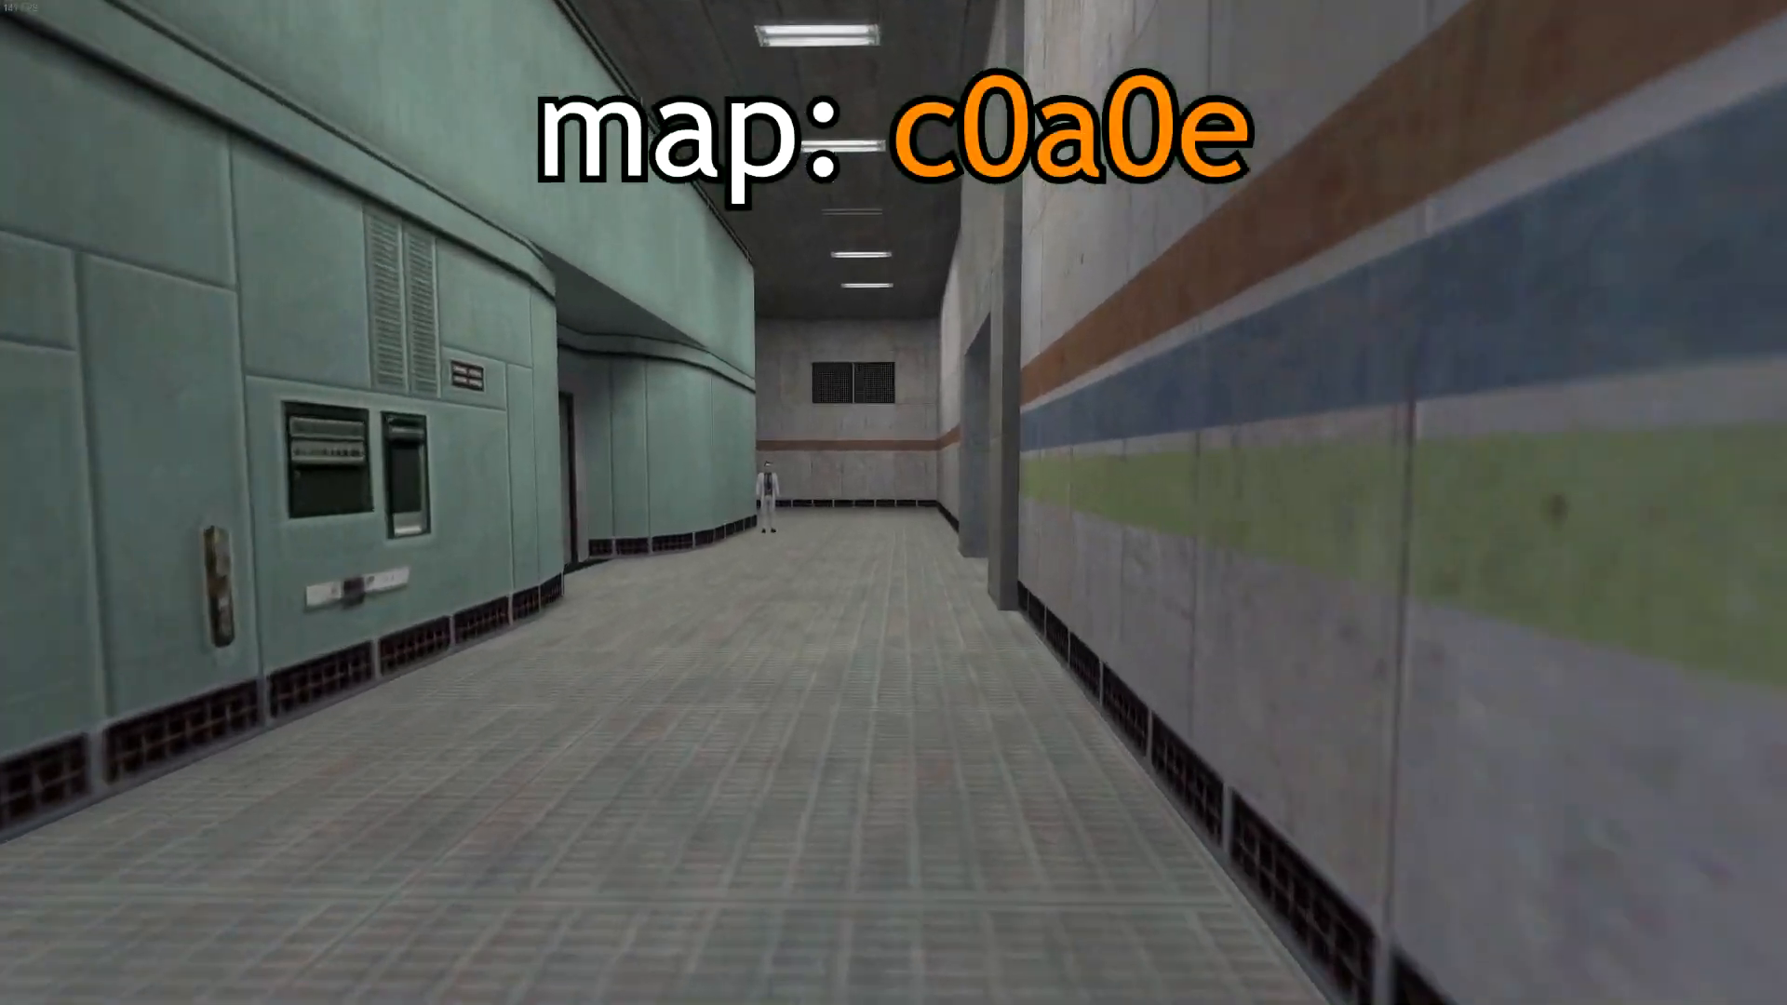
key("w")
key("w")
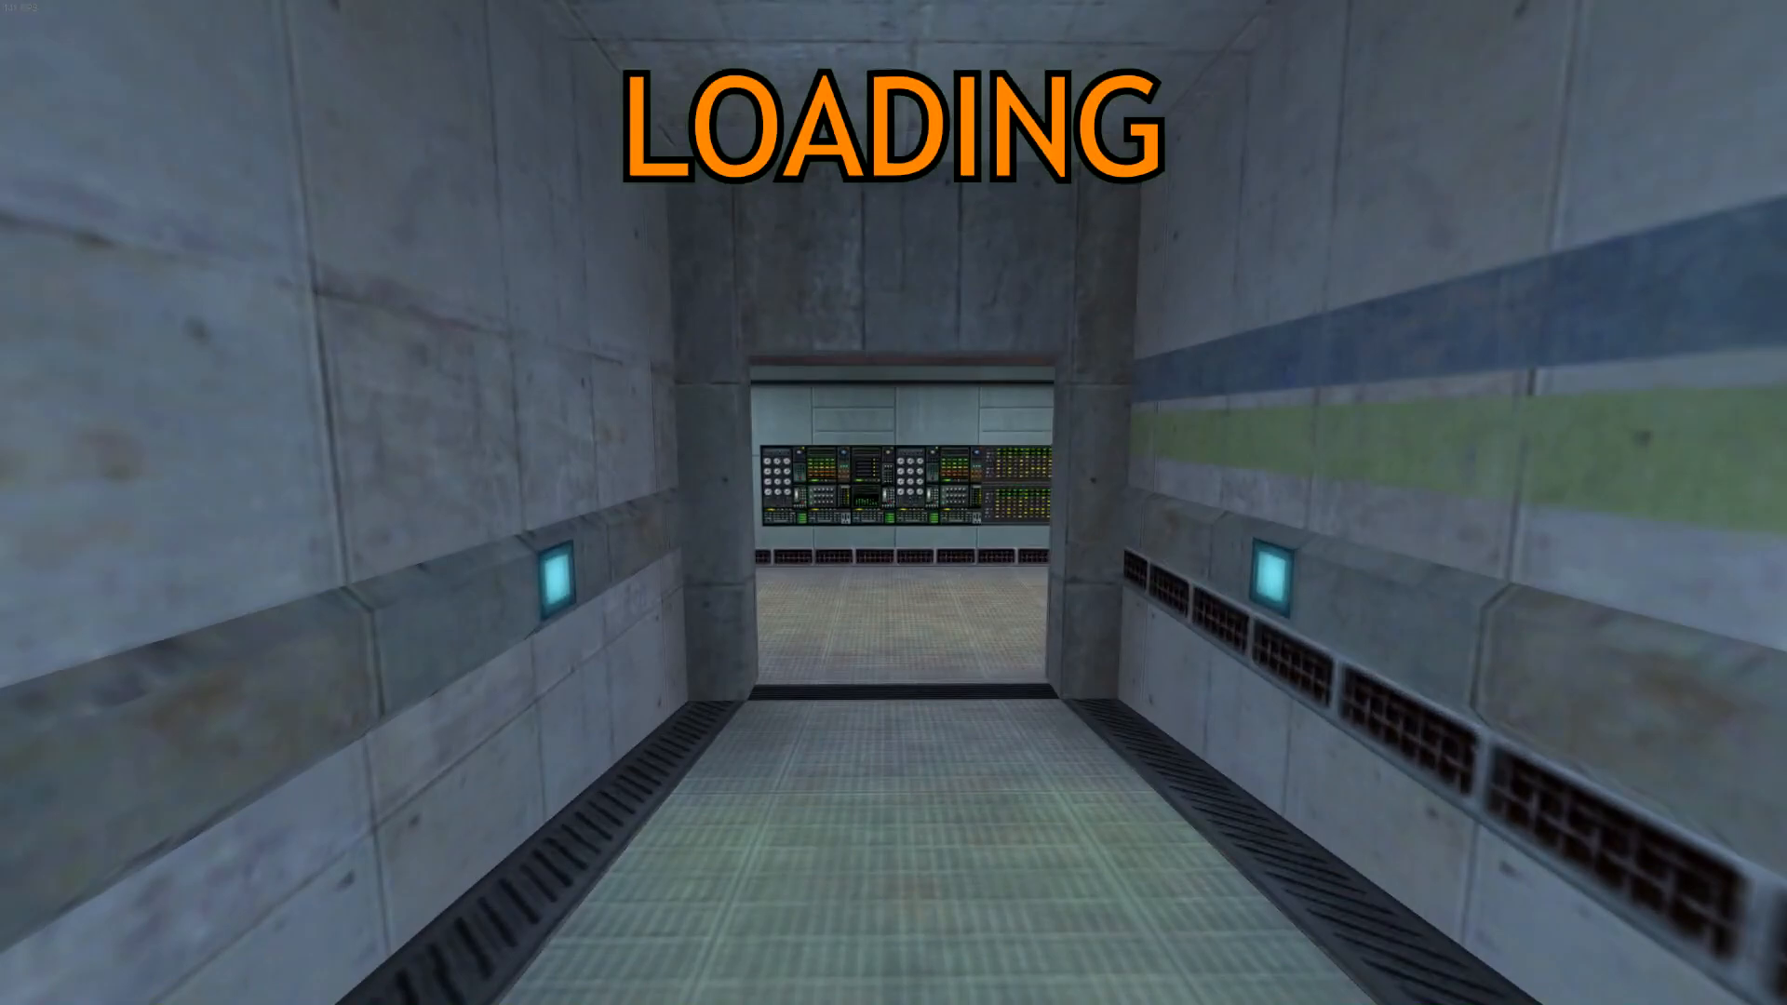
key("w")
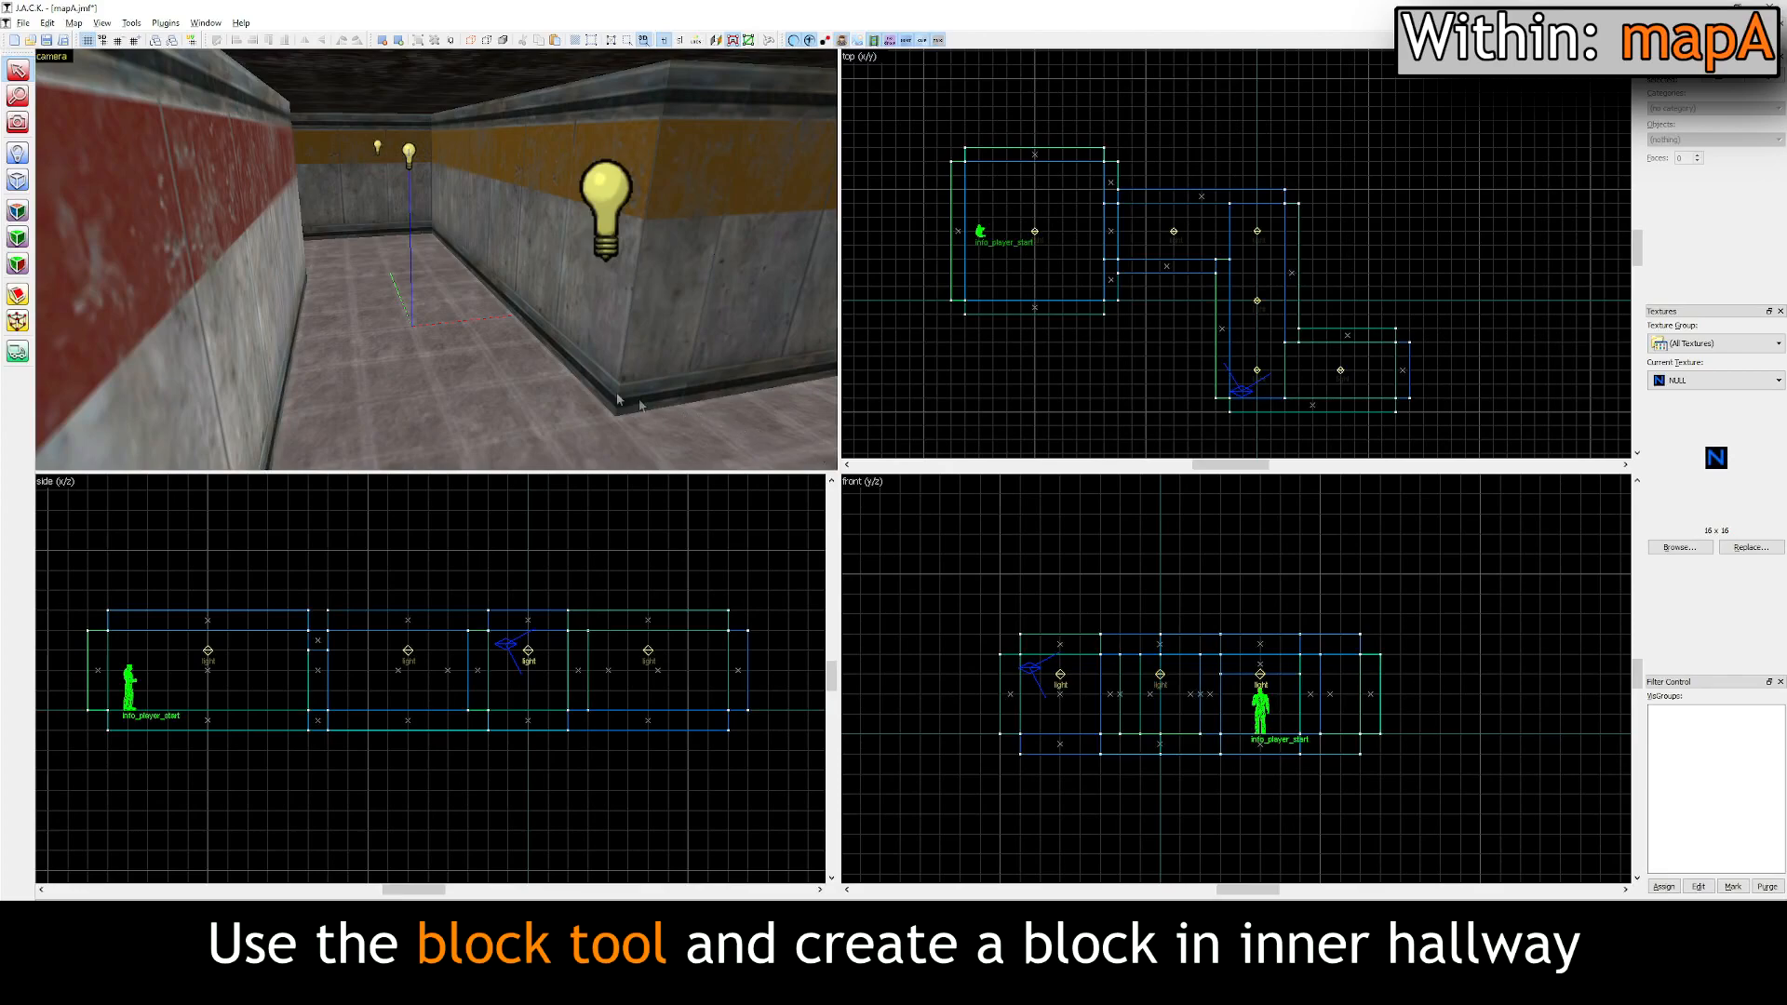
Step: Create a 128 x 32 x 128 unit block that fills the inner hallway's cross-section from floor to ceiling
left_click(17, 180)
scroll(1210, 319, "up", 2)
left_click_drag(1184, 326, 1307, 288)
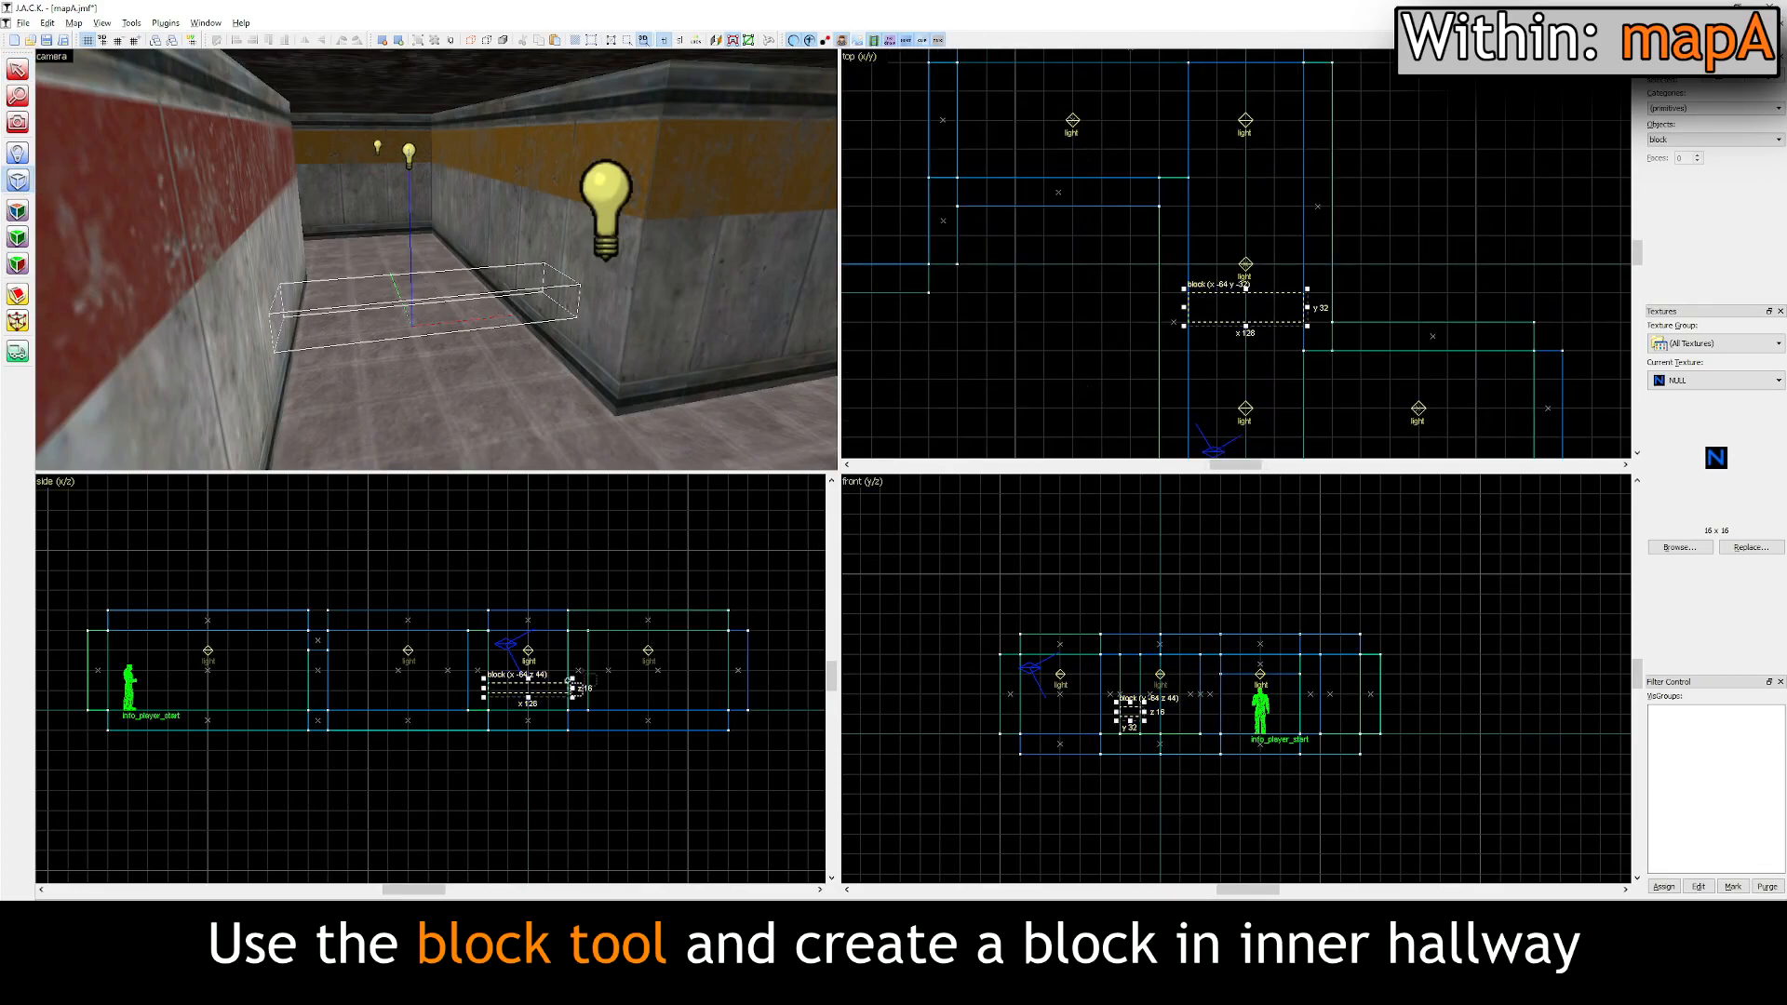
left_click_drag(531, 707, 531, 622)
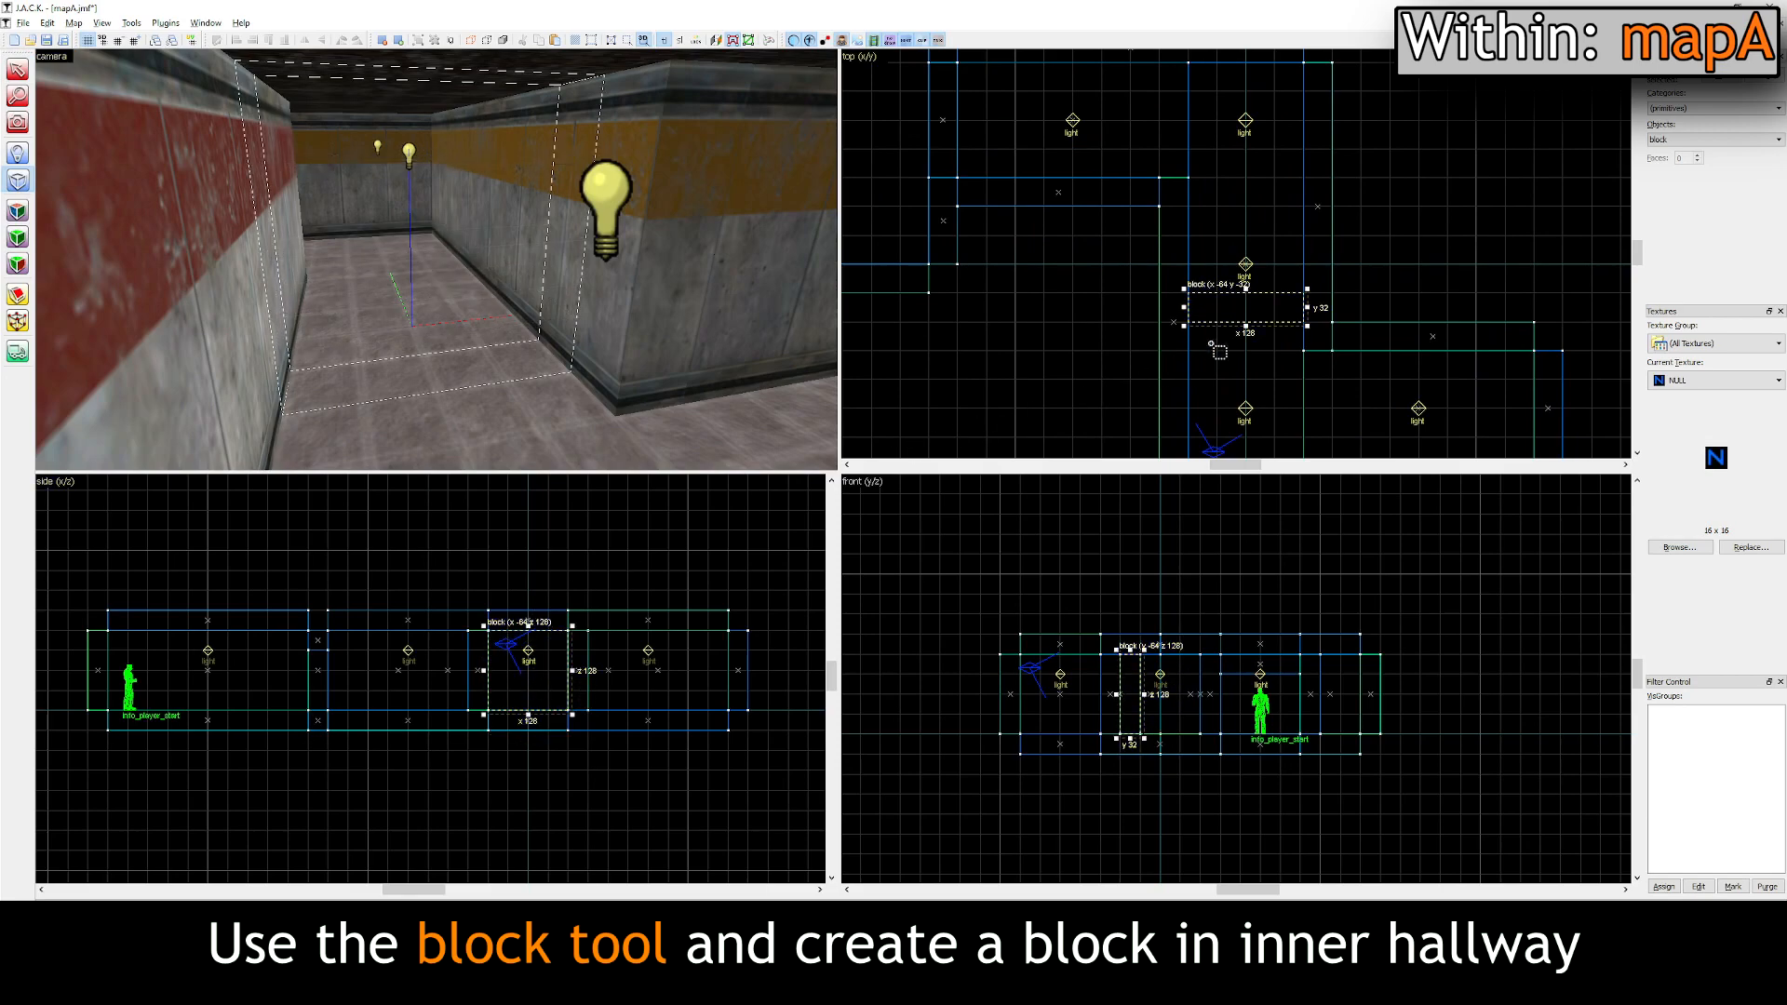
key("Return")
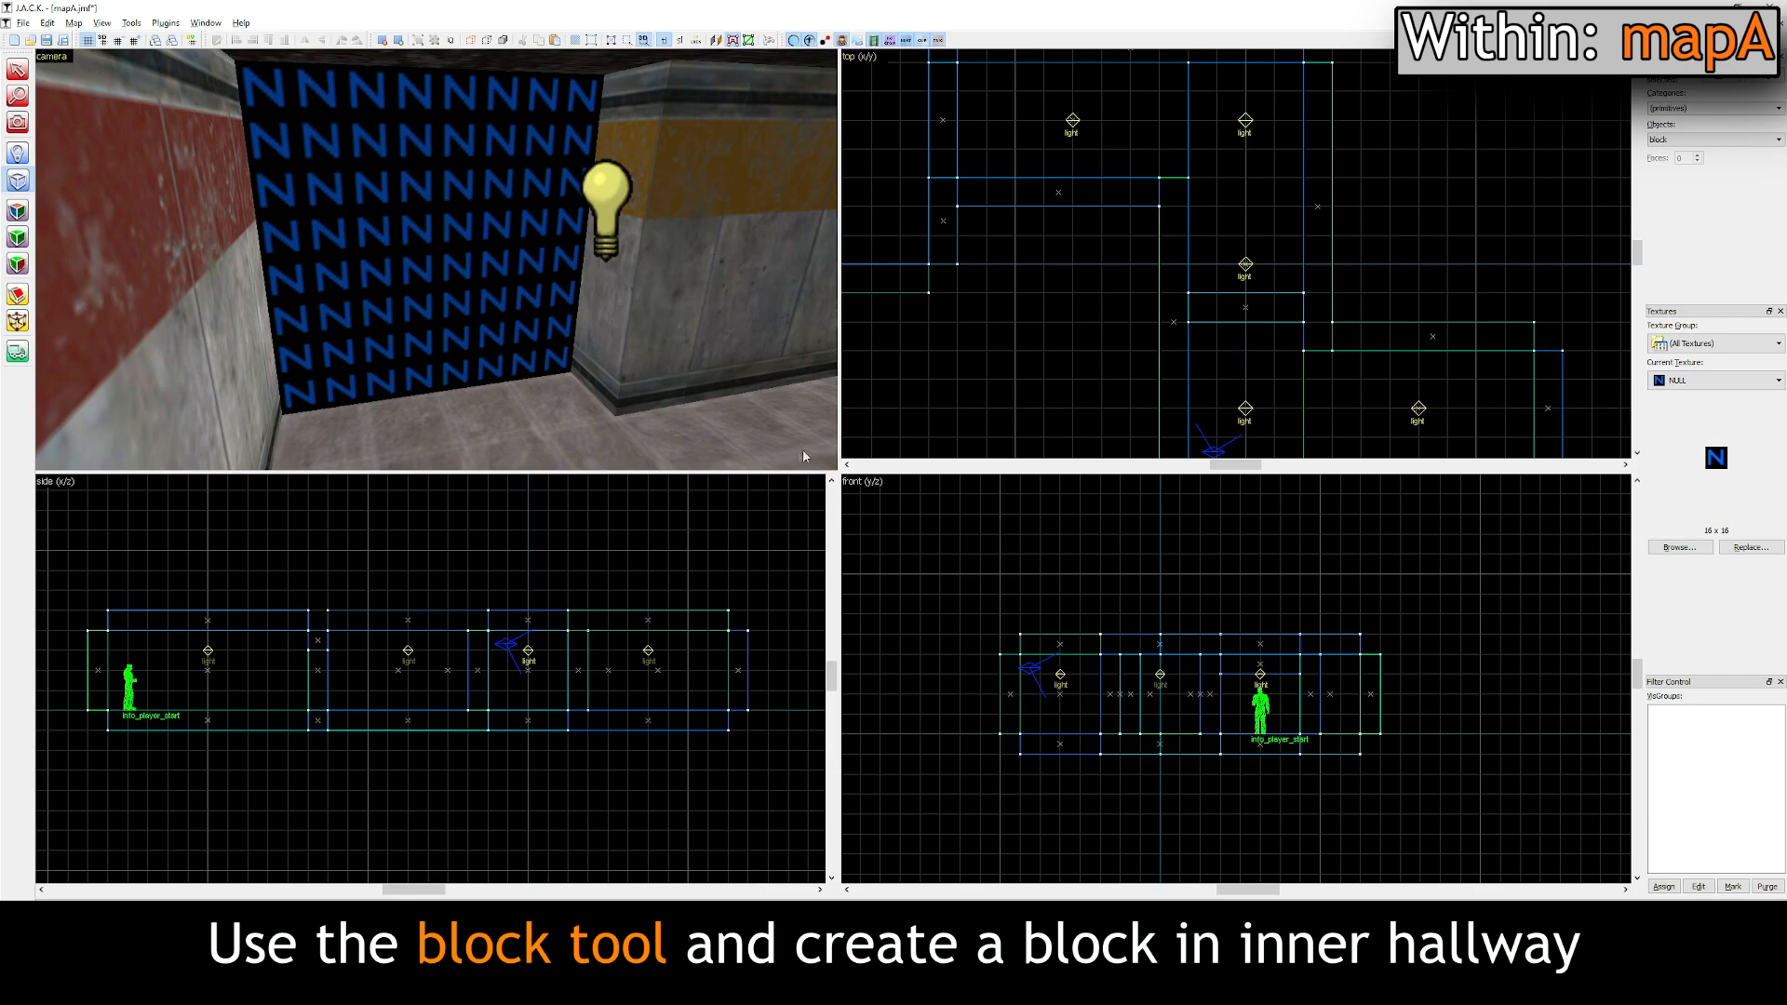
Step: Find the AAATRIGGER texture by filtering for "aaa" and apply it to the entire hallway block
left_click(17, 71)
left_click(445, 233)
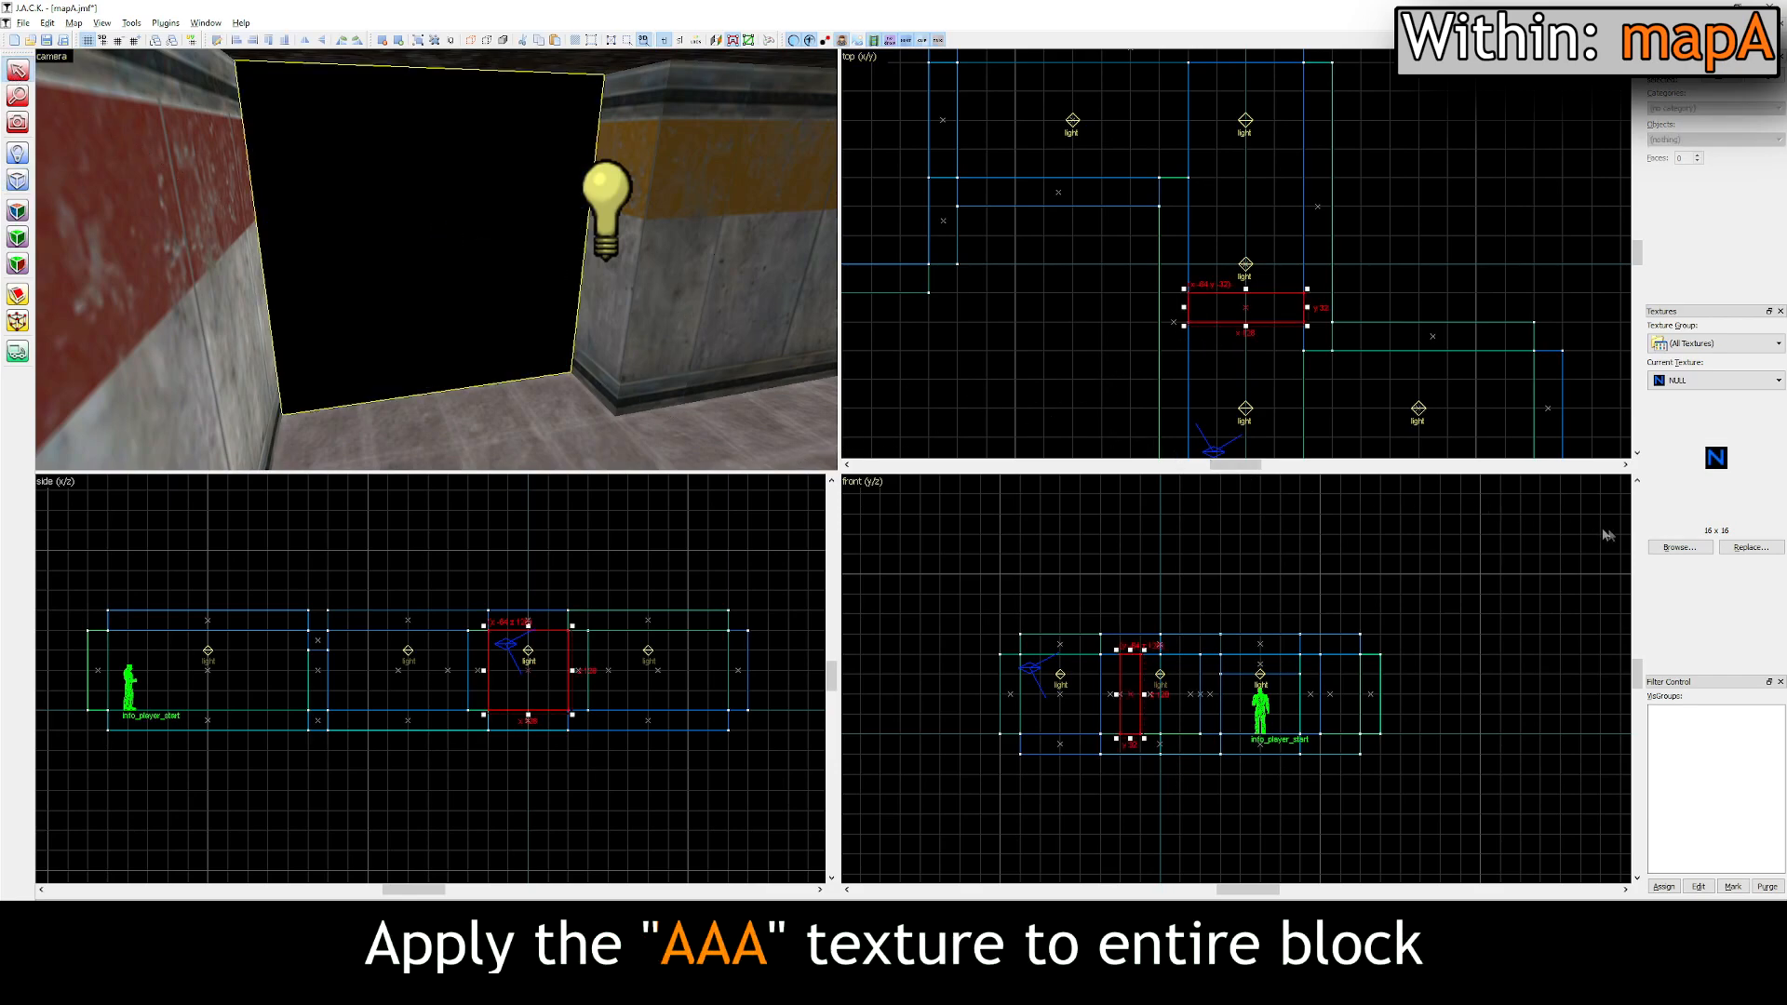
left_click(1663, 547)
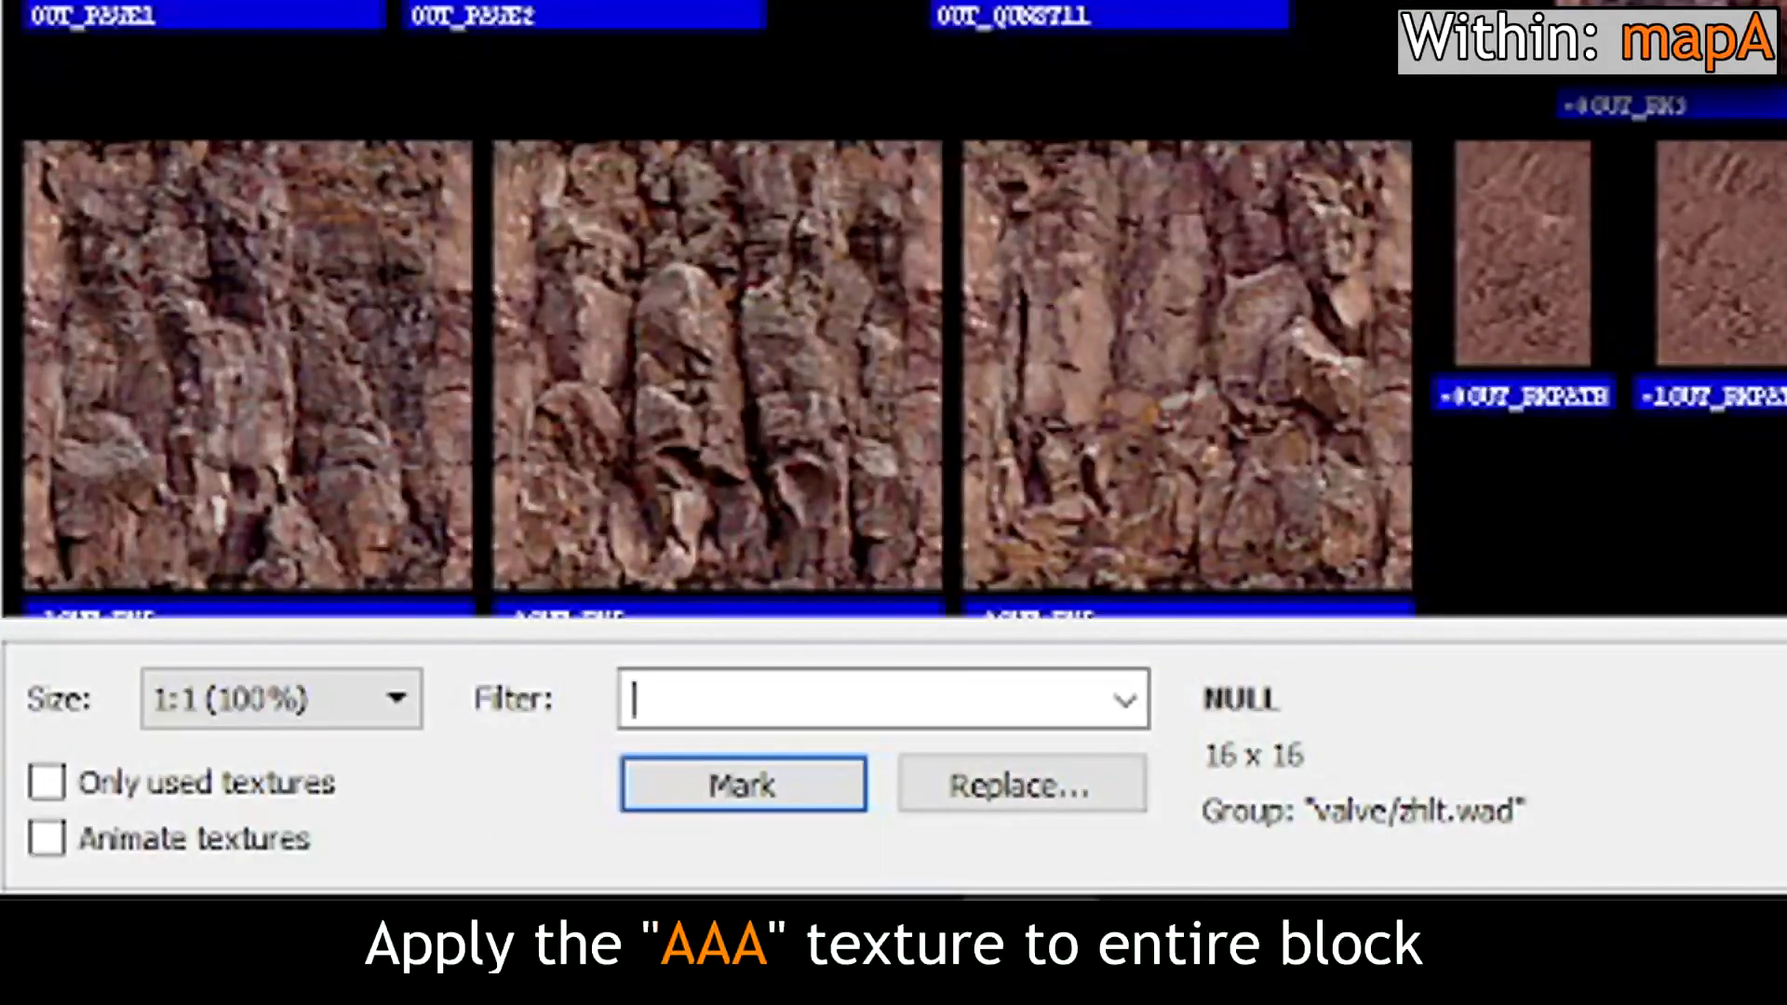
type("aaa")
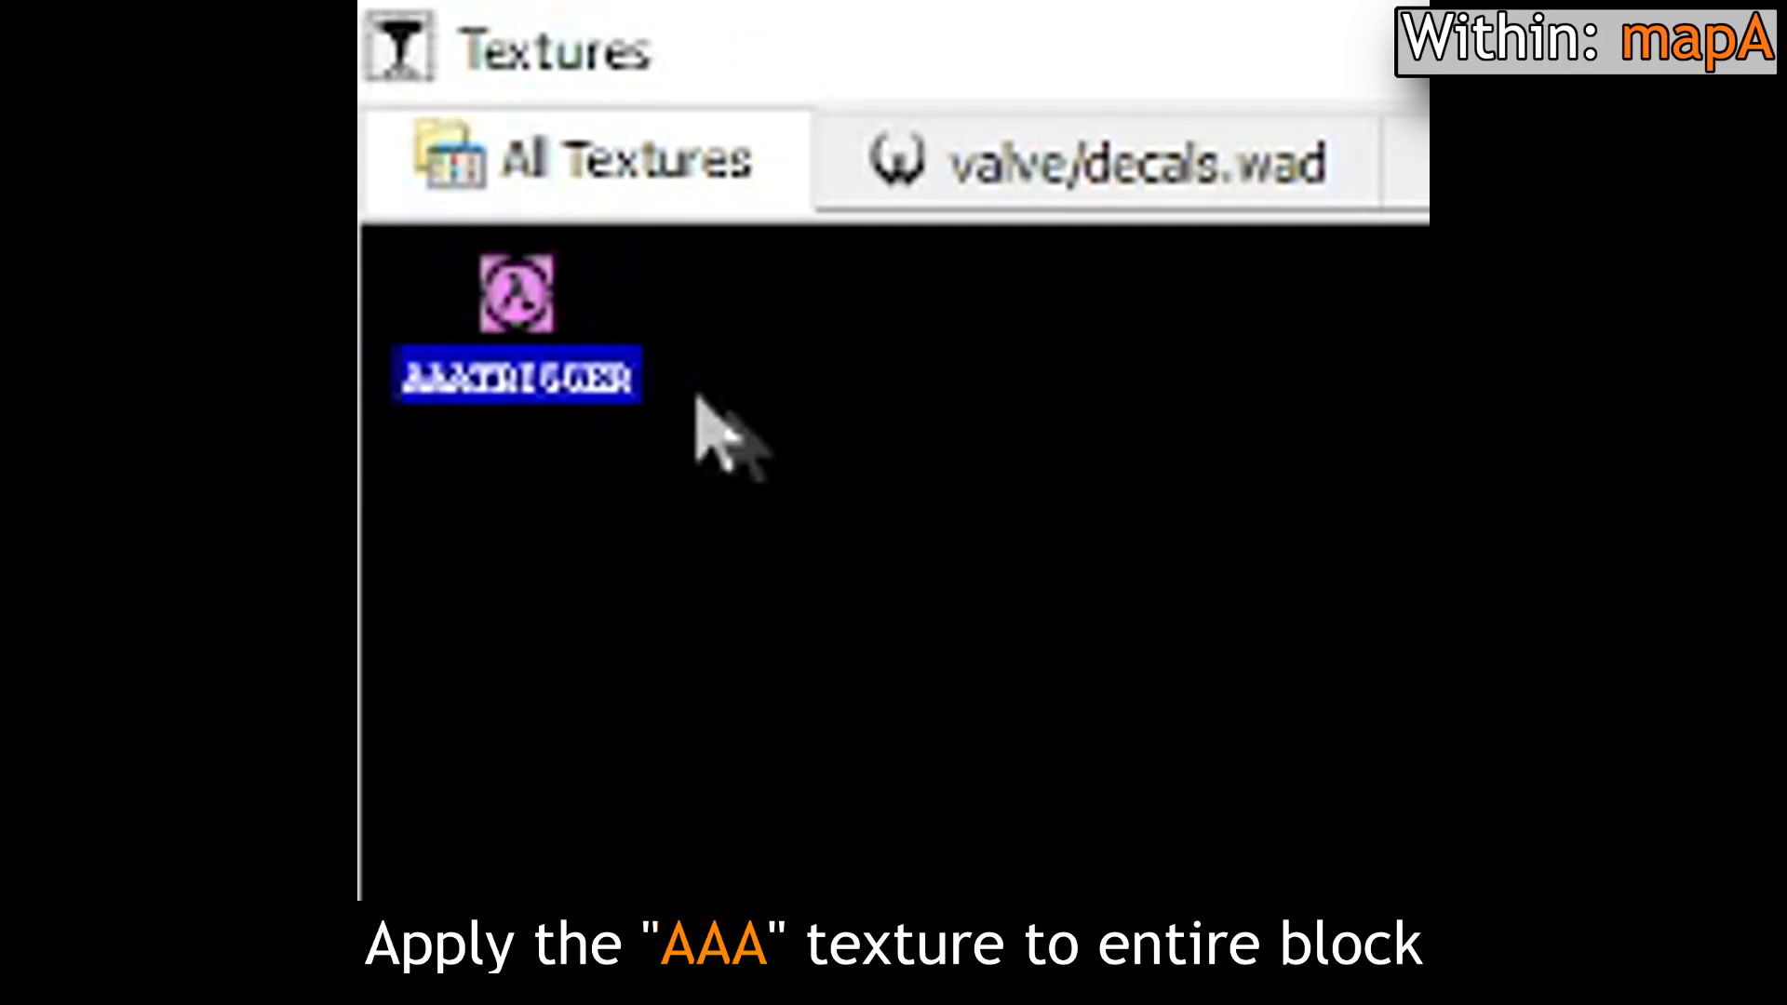
double_click(519, 312)
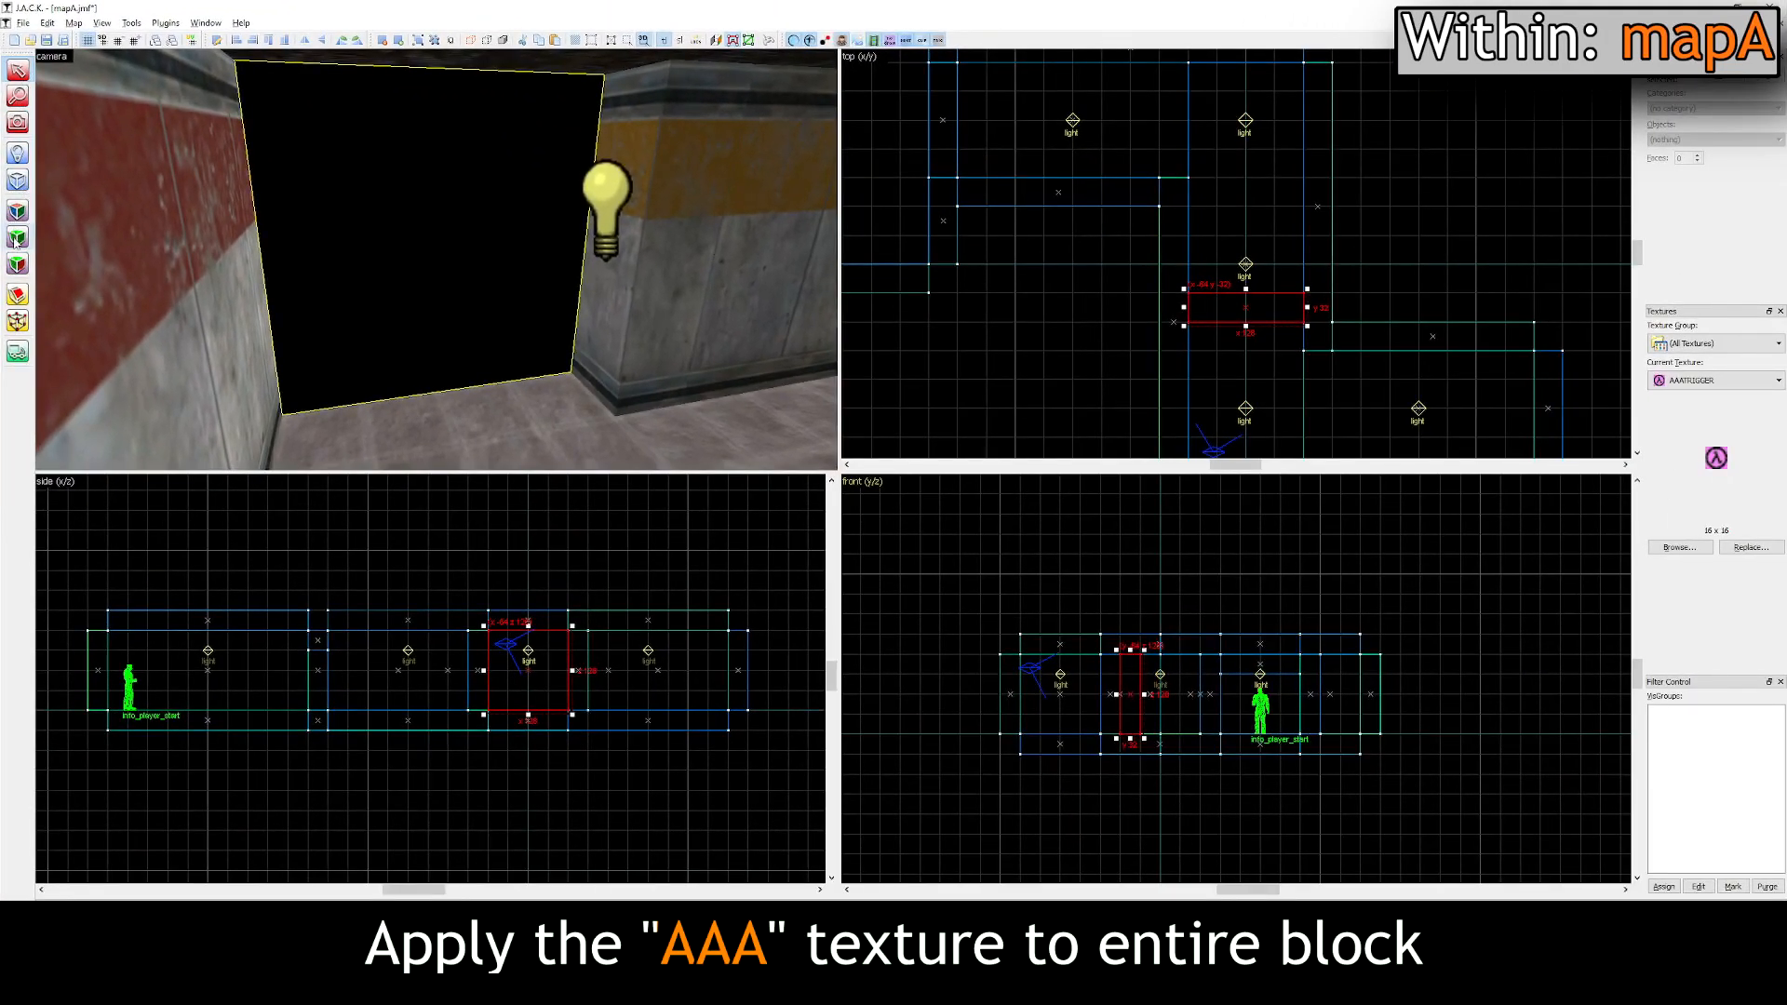
left_click(16, 240)
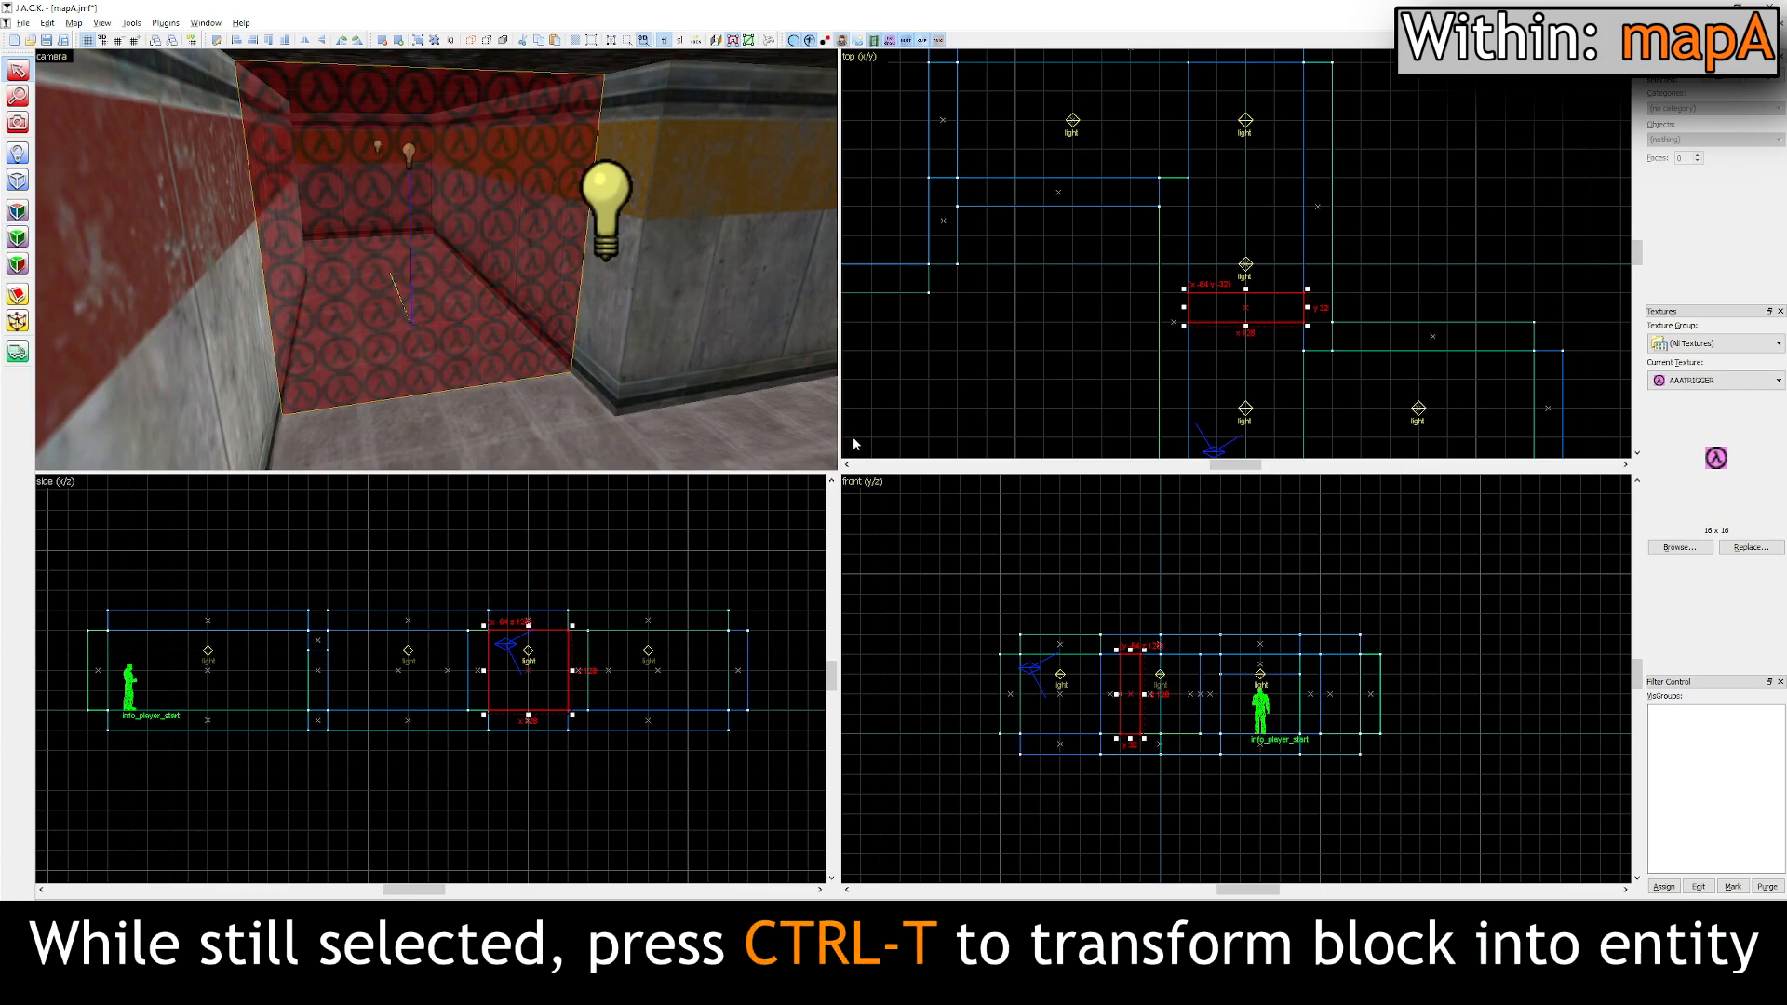
Step: Turn the hallway block into an entity of class trigger_changelevel
key("ctrl+t")
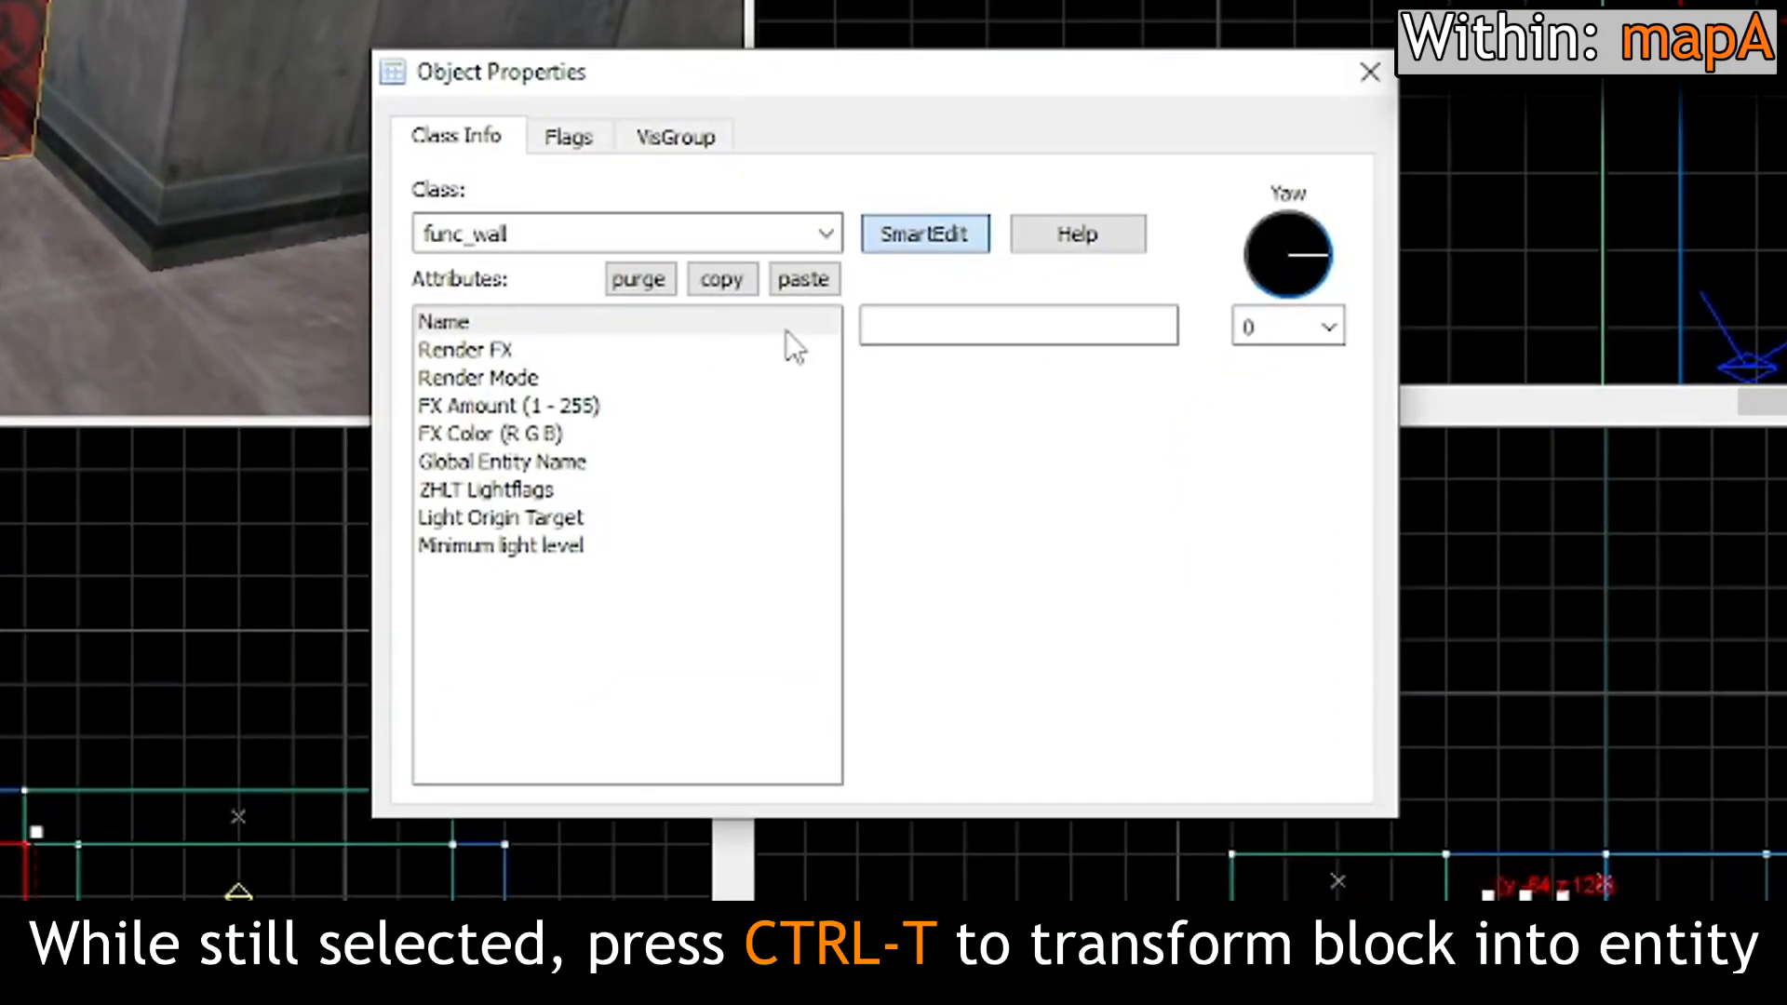
double_click(530, 226)
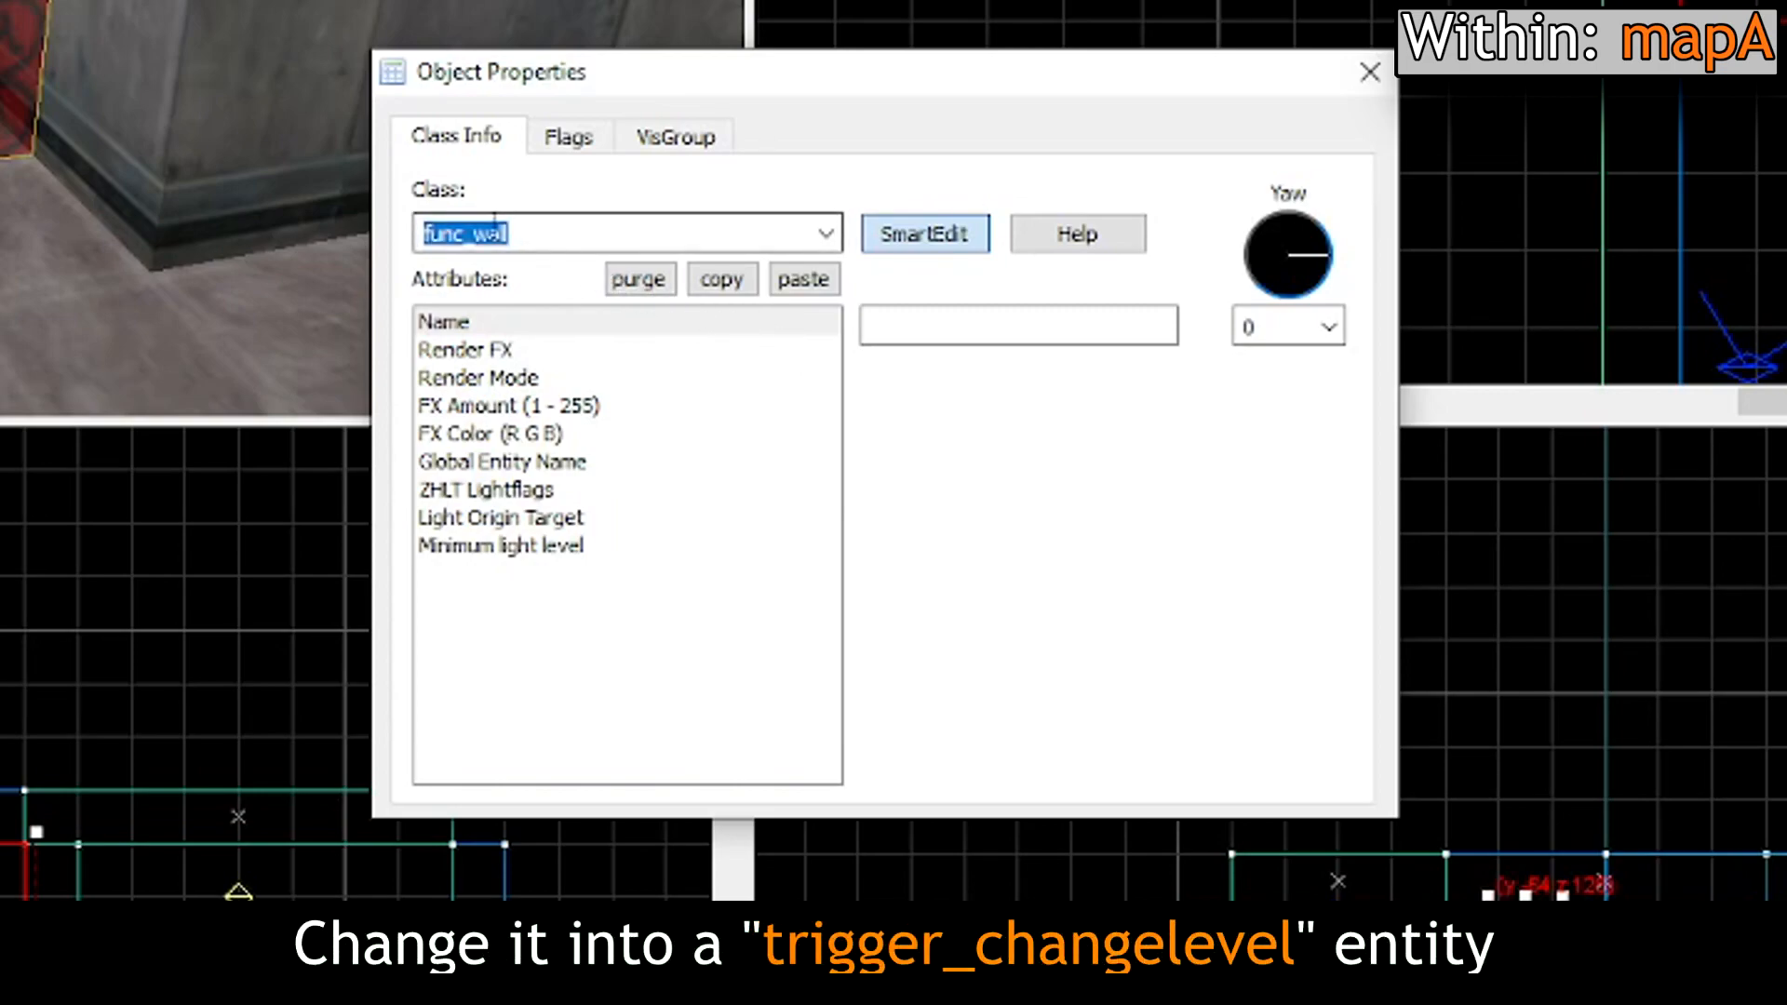
type("trigger_changelevel")
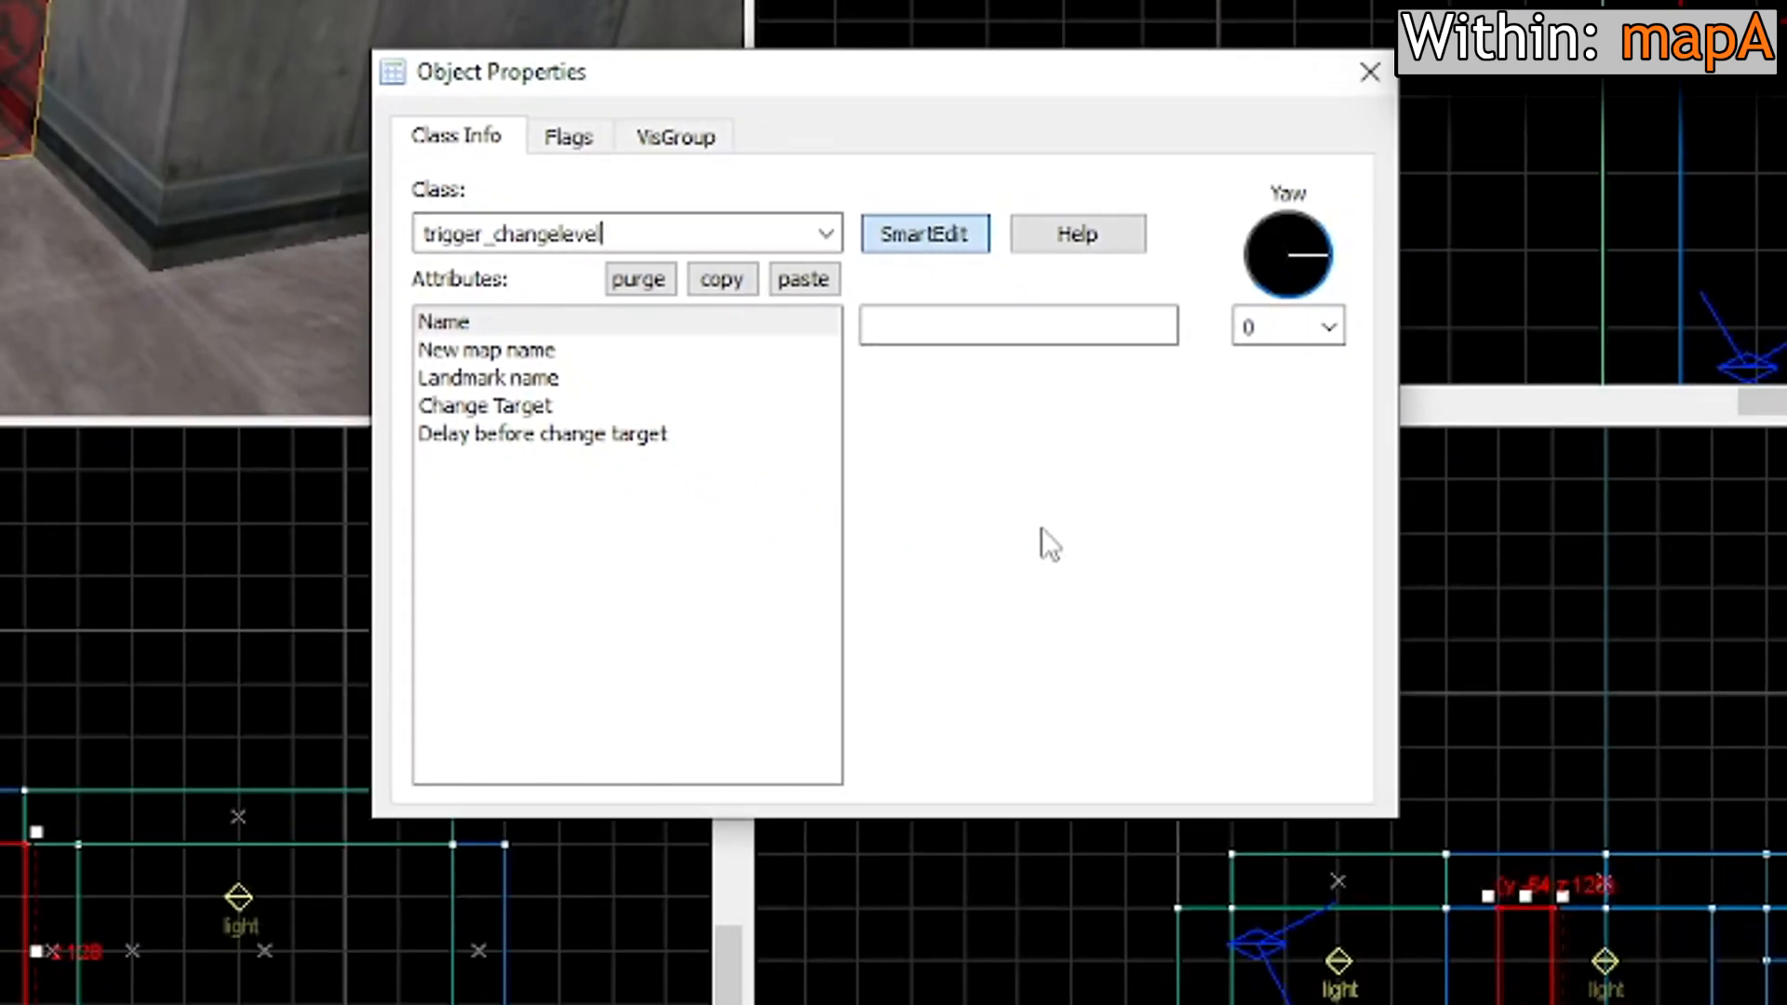
Step: Set the trigger_changelevel's new map name to mapB and its landmark name to landmark01
left_click(493, 352)
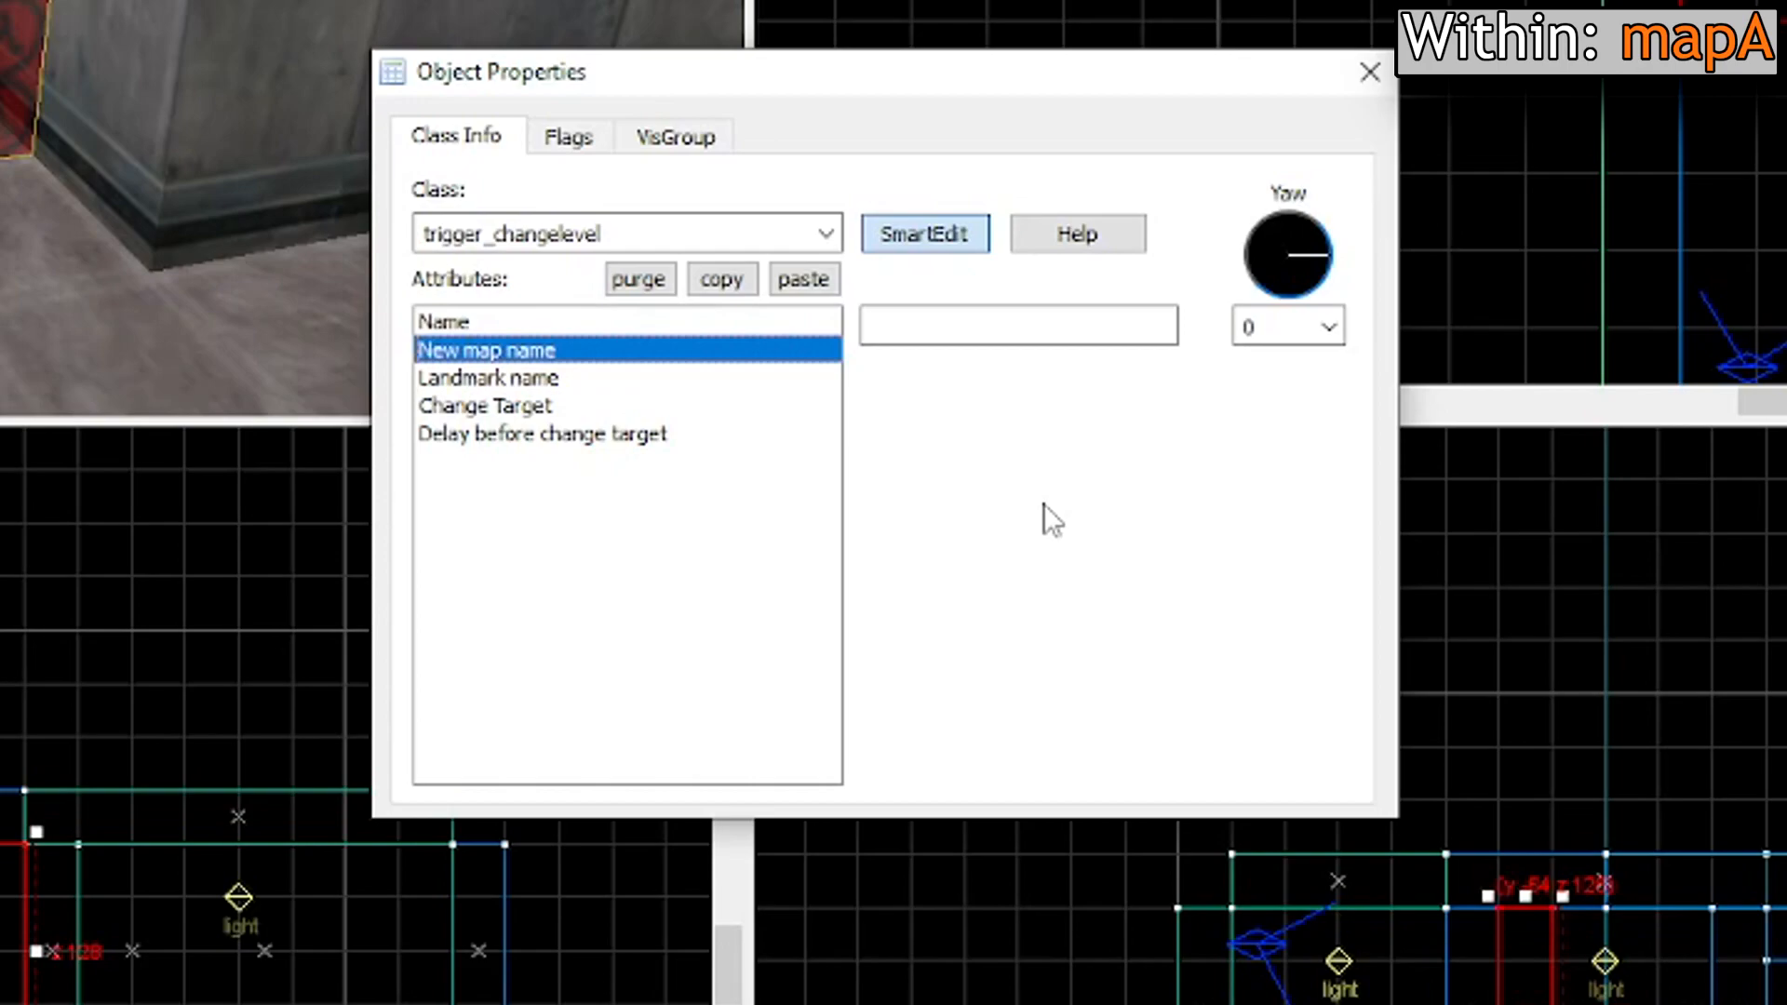
left_click(1051, 328)
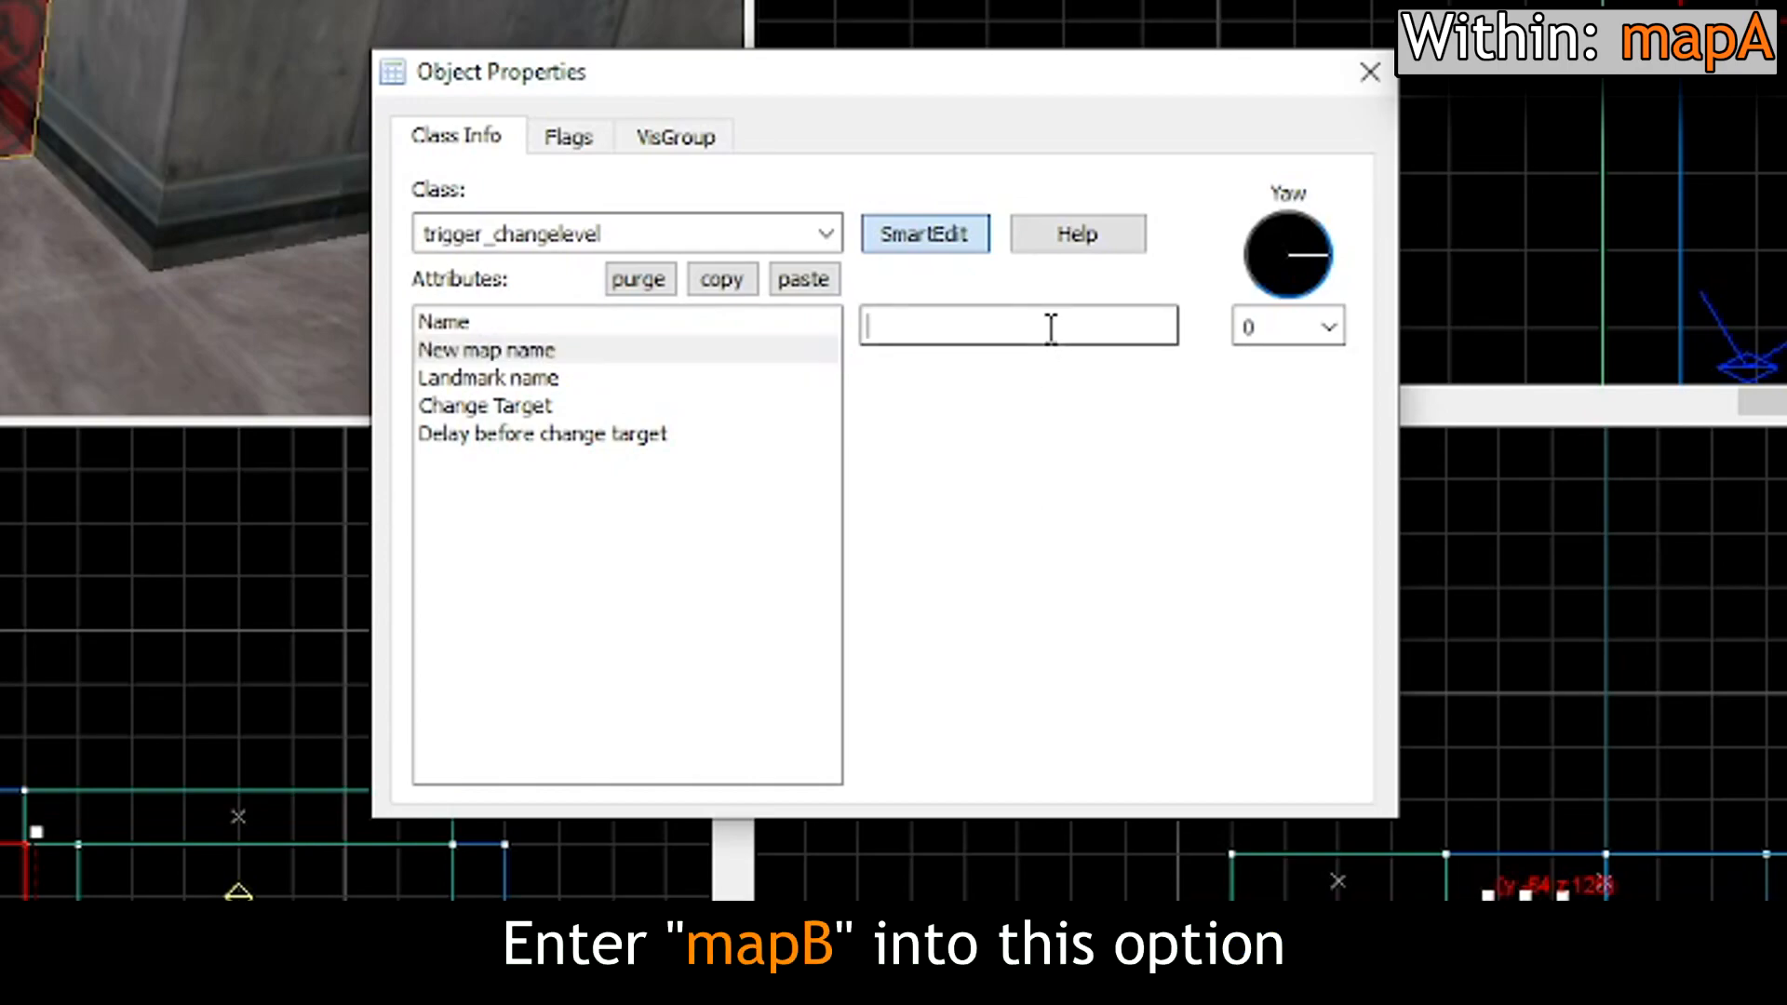
type("mapB")
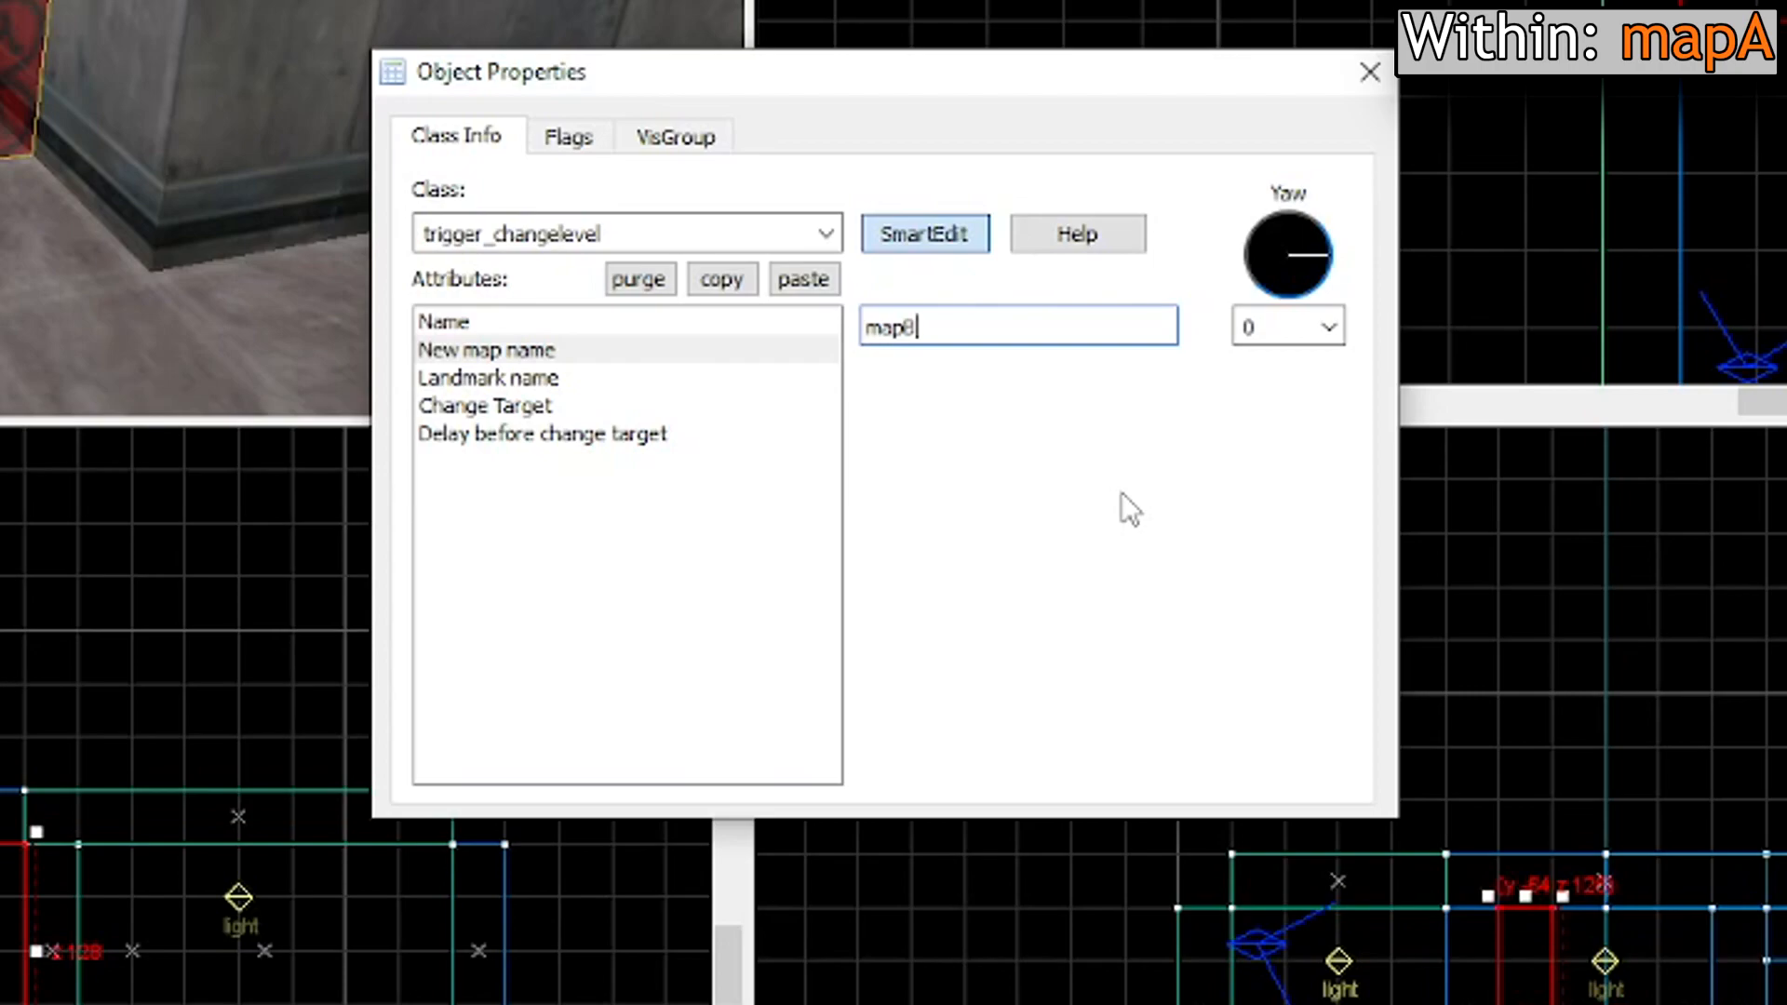
left_click(596, 382)
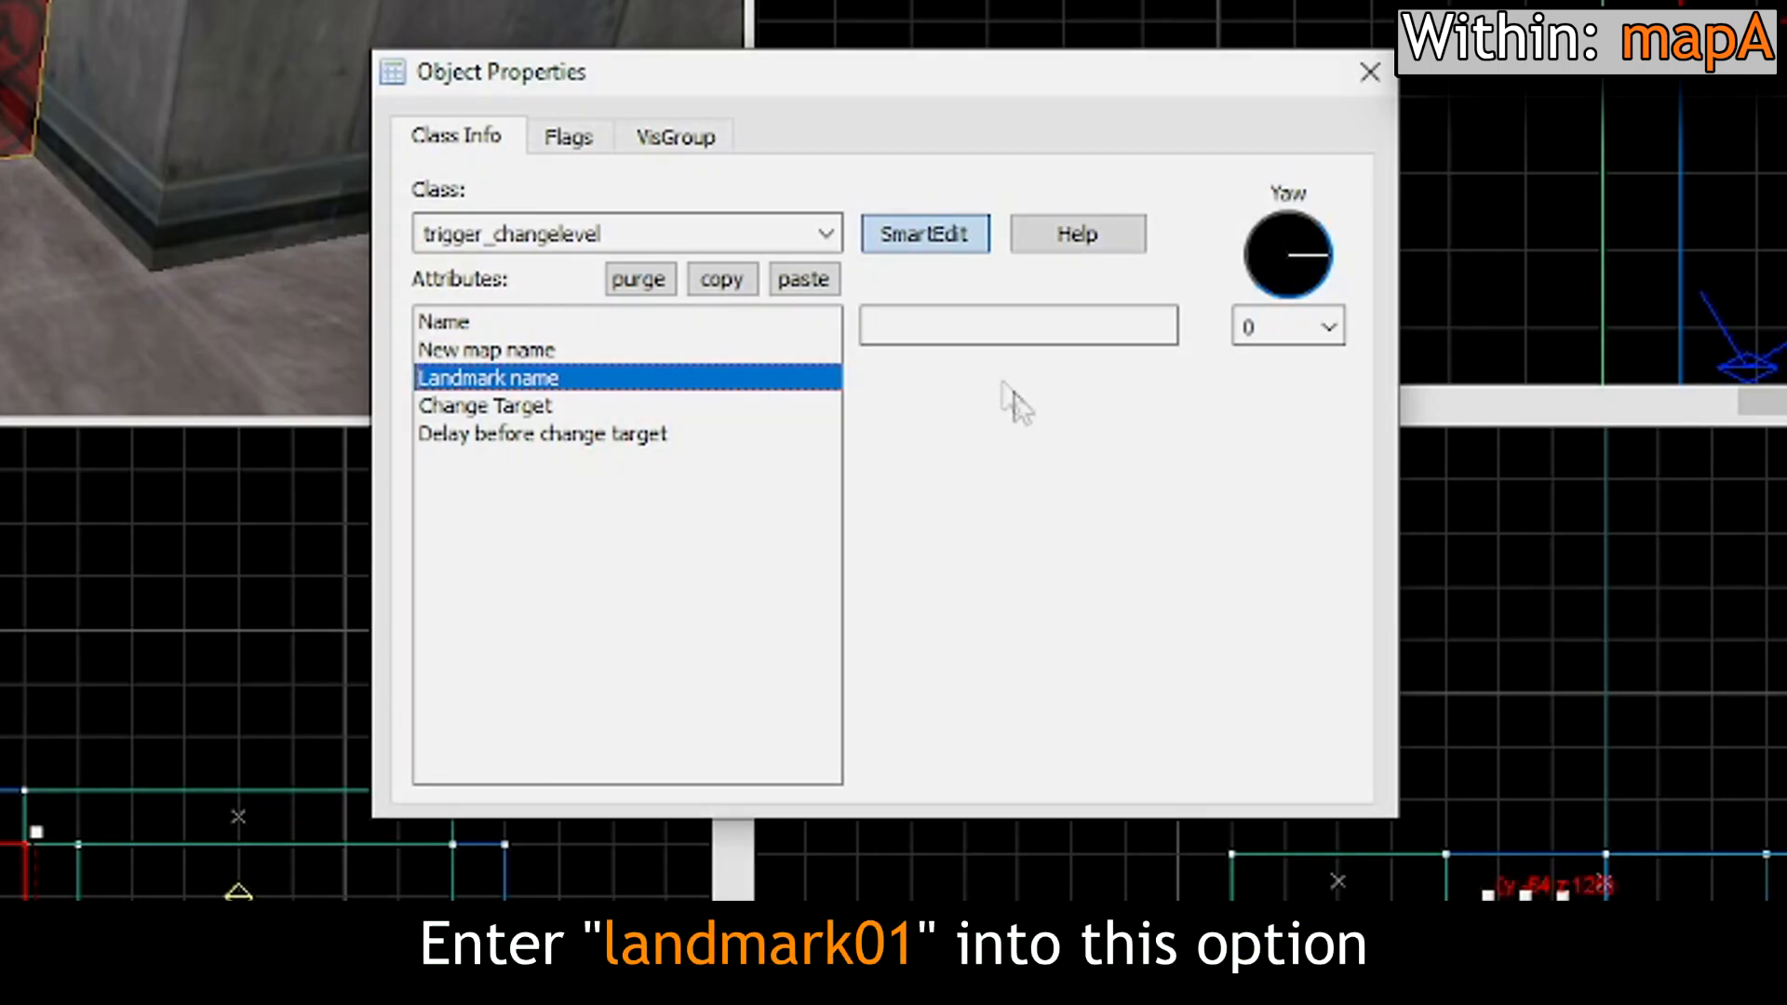
left_click(955, 331)
type("landmark01")
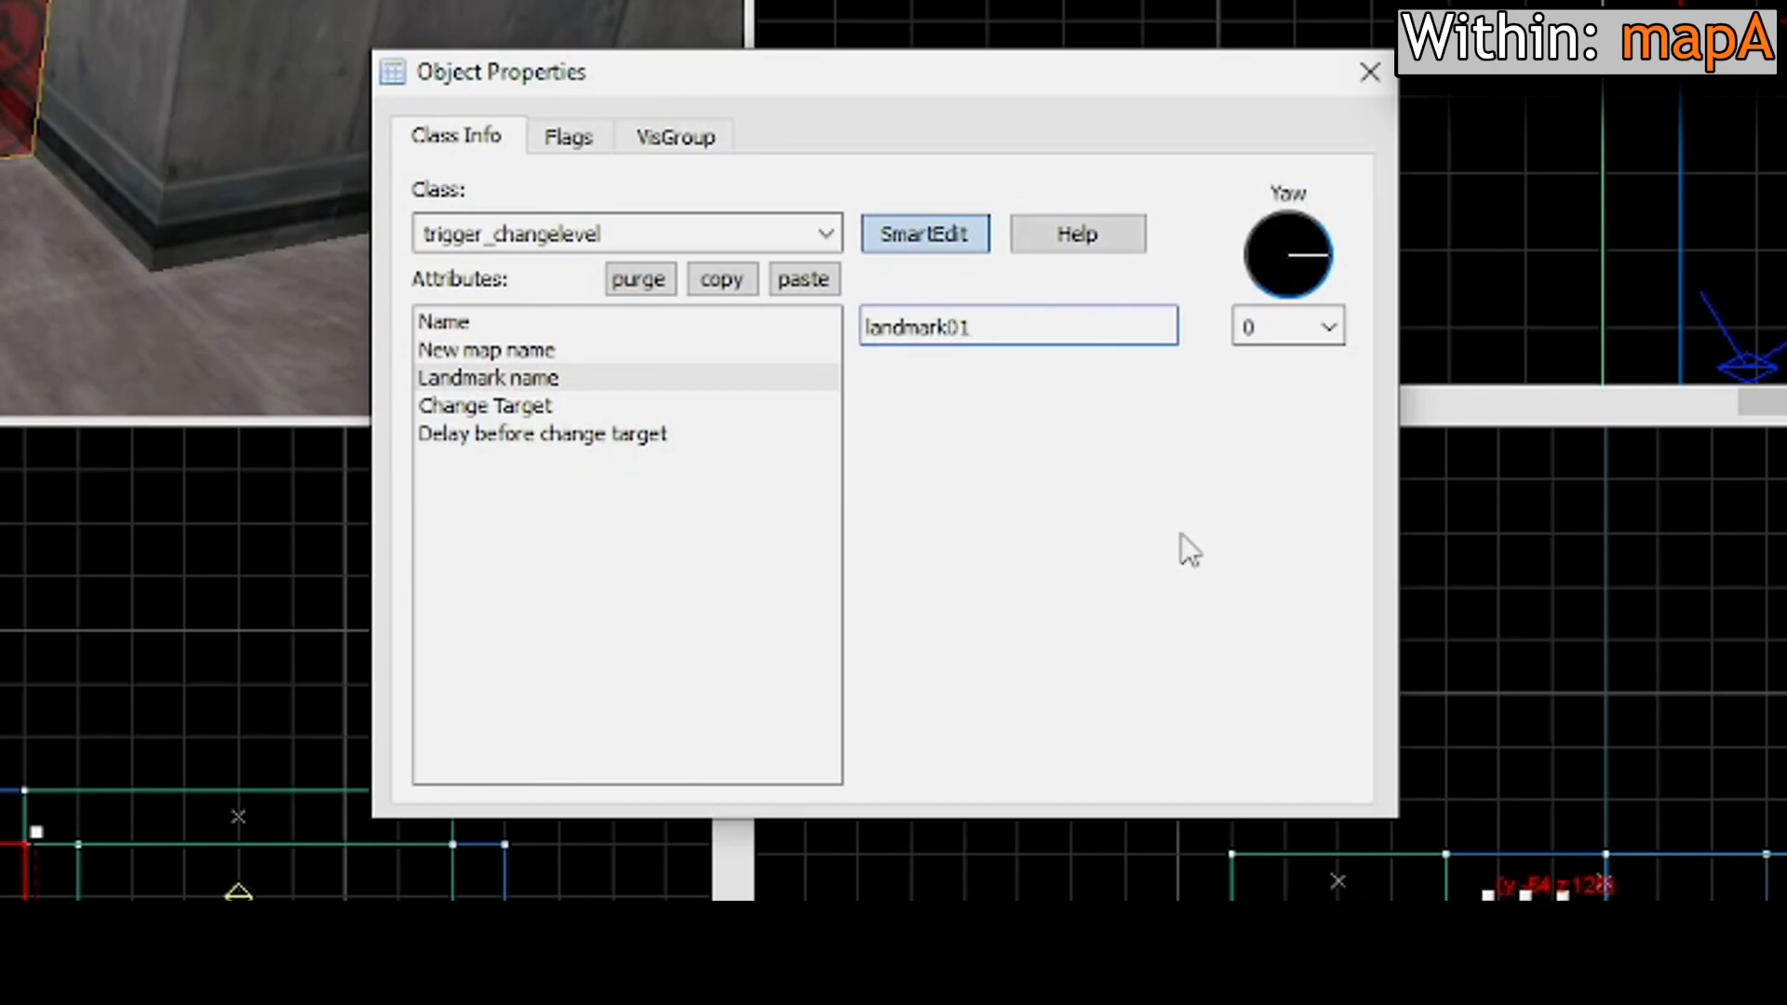
left_click(1372, 75)
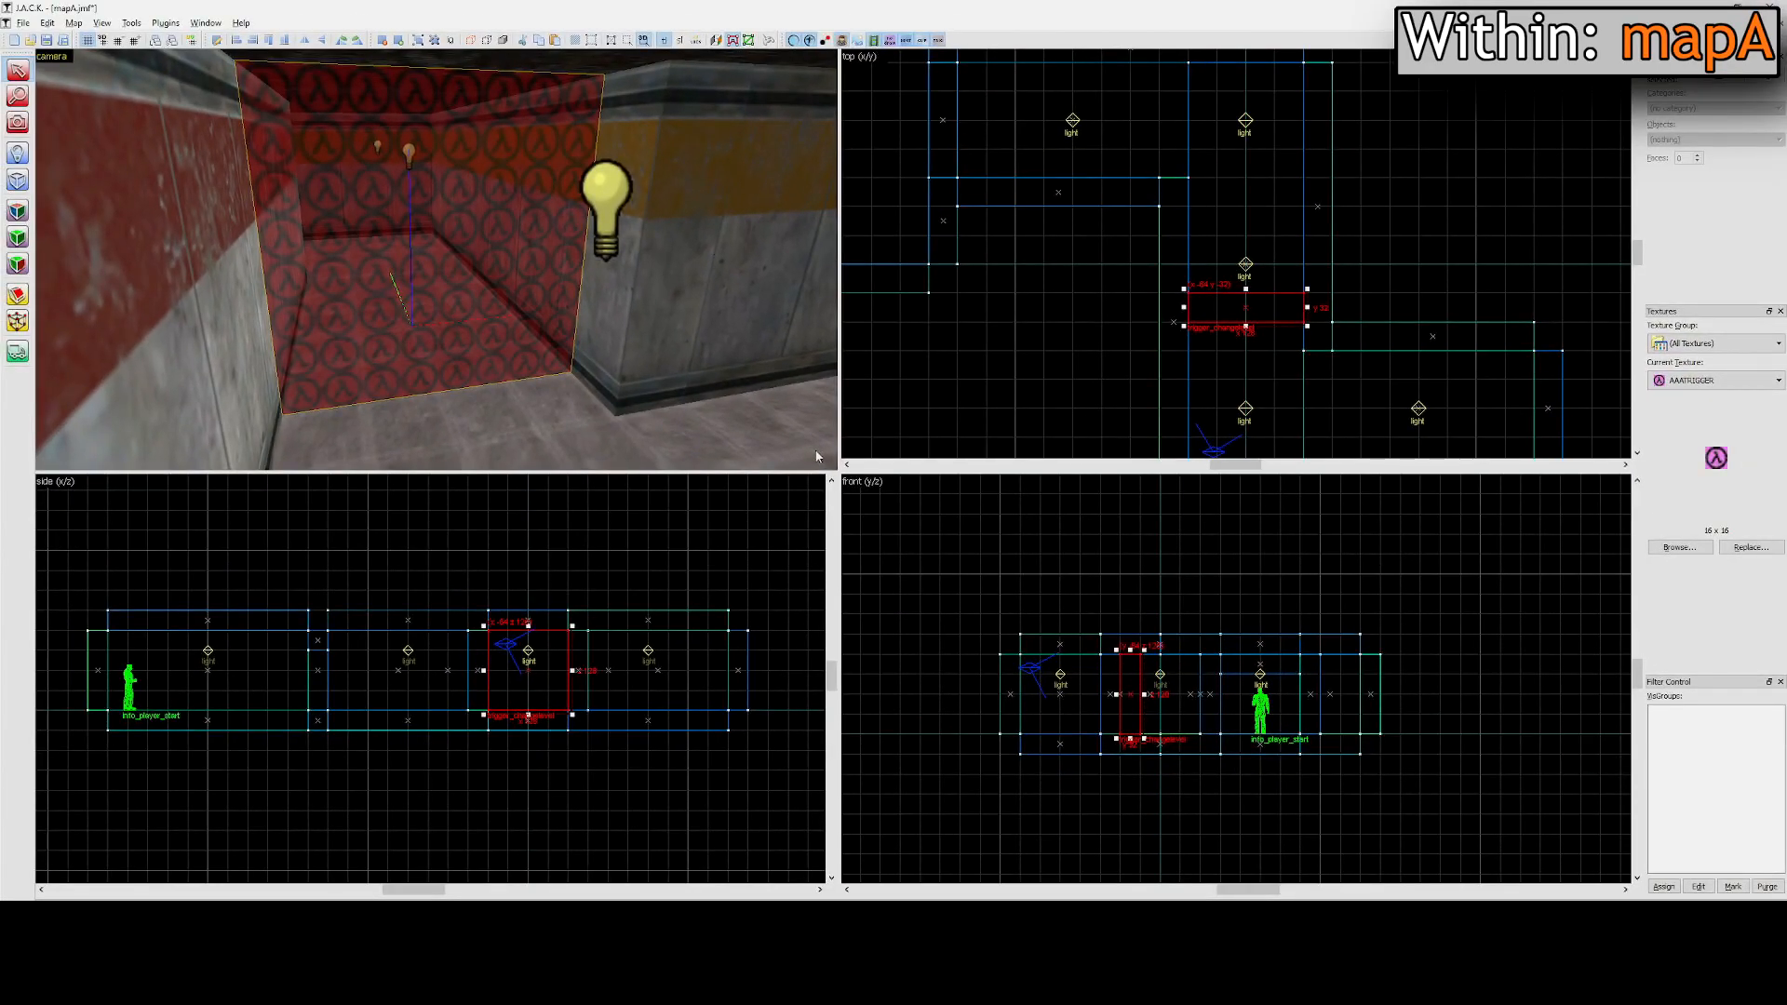
Step: Place a point entity on the hallway floor in front of the trigger and set its class to info_landmark
left_click(8, 154)
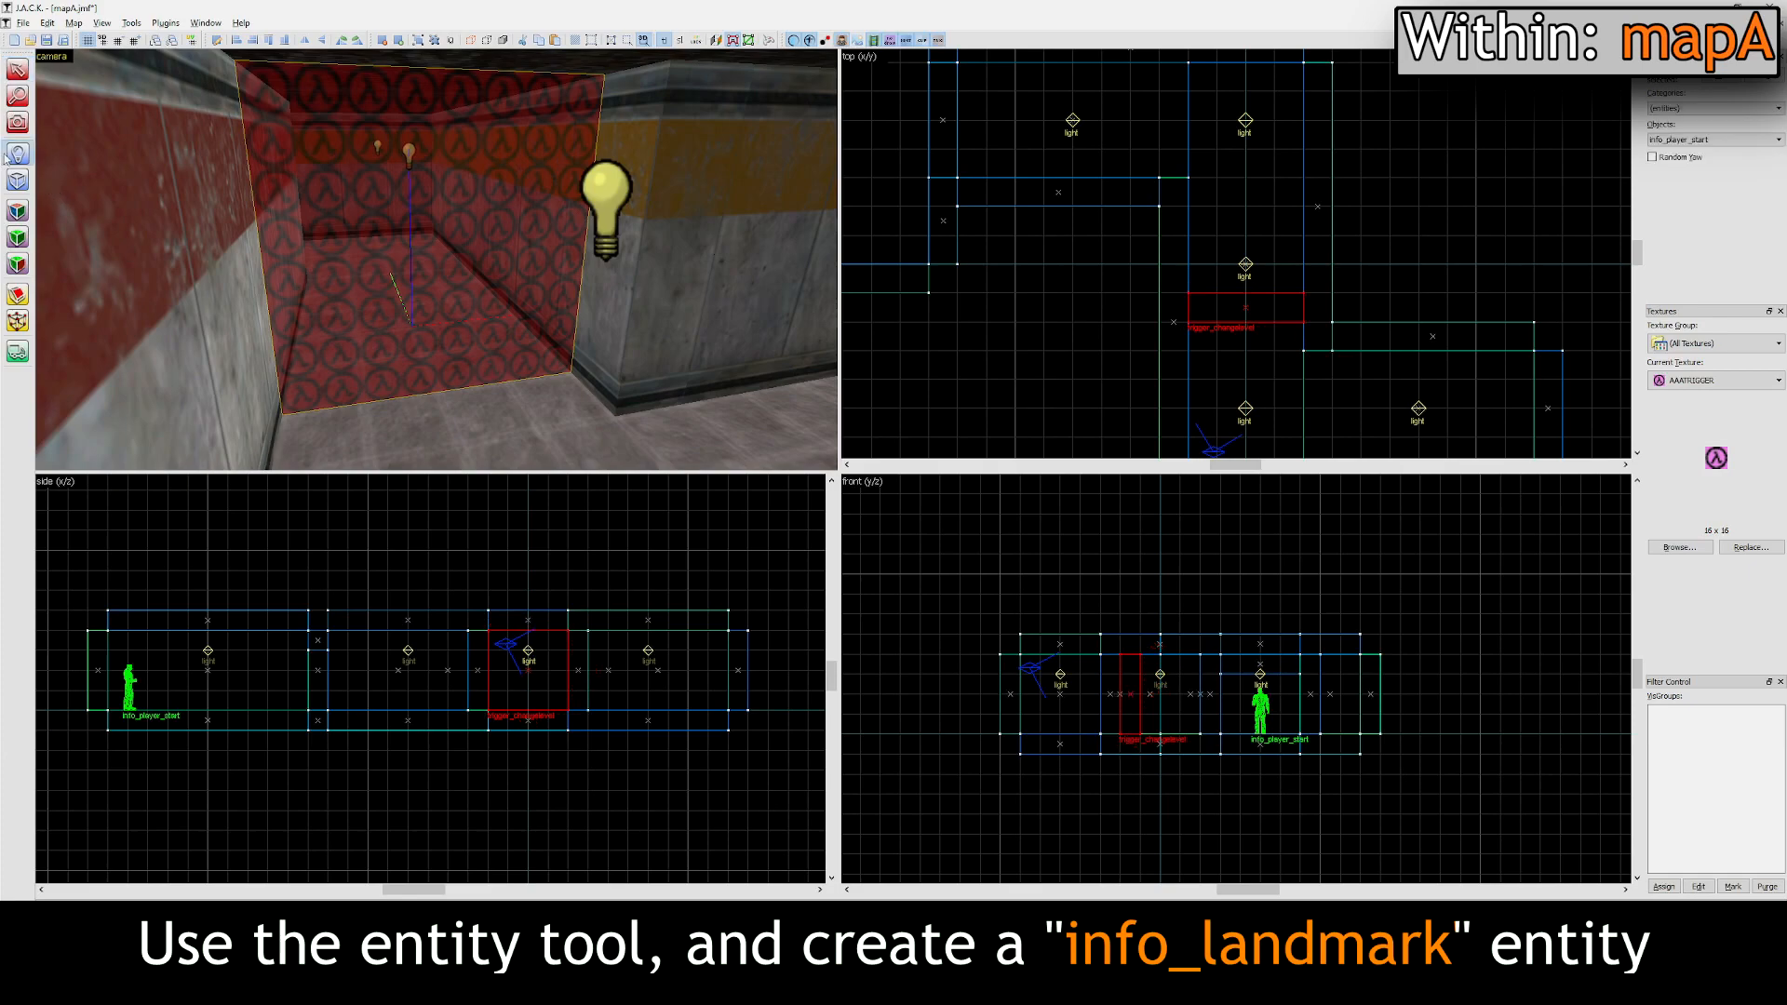
left_click(521, 419)
key("shift+s")
left_click(526, 317)
key("alt+Return")
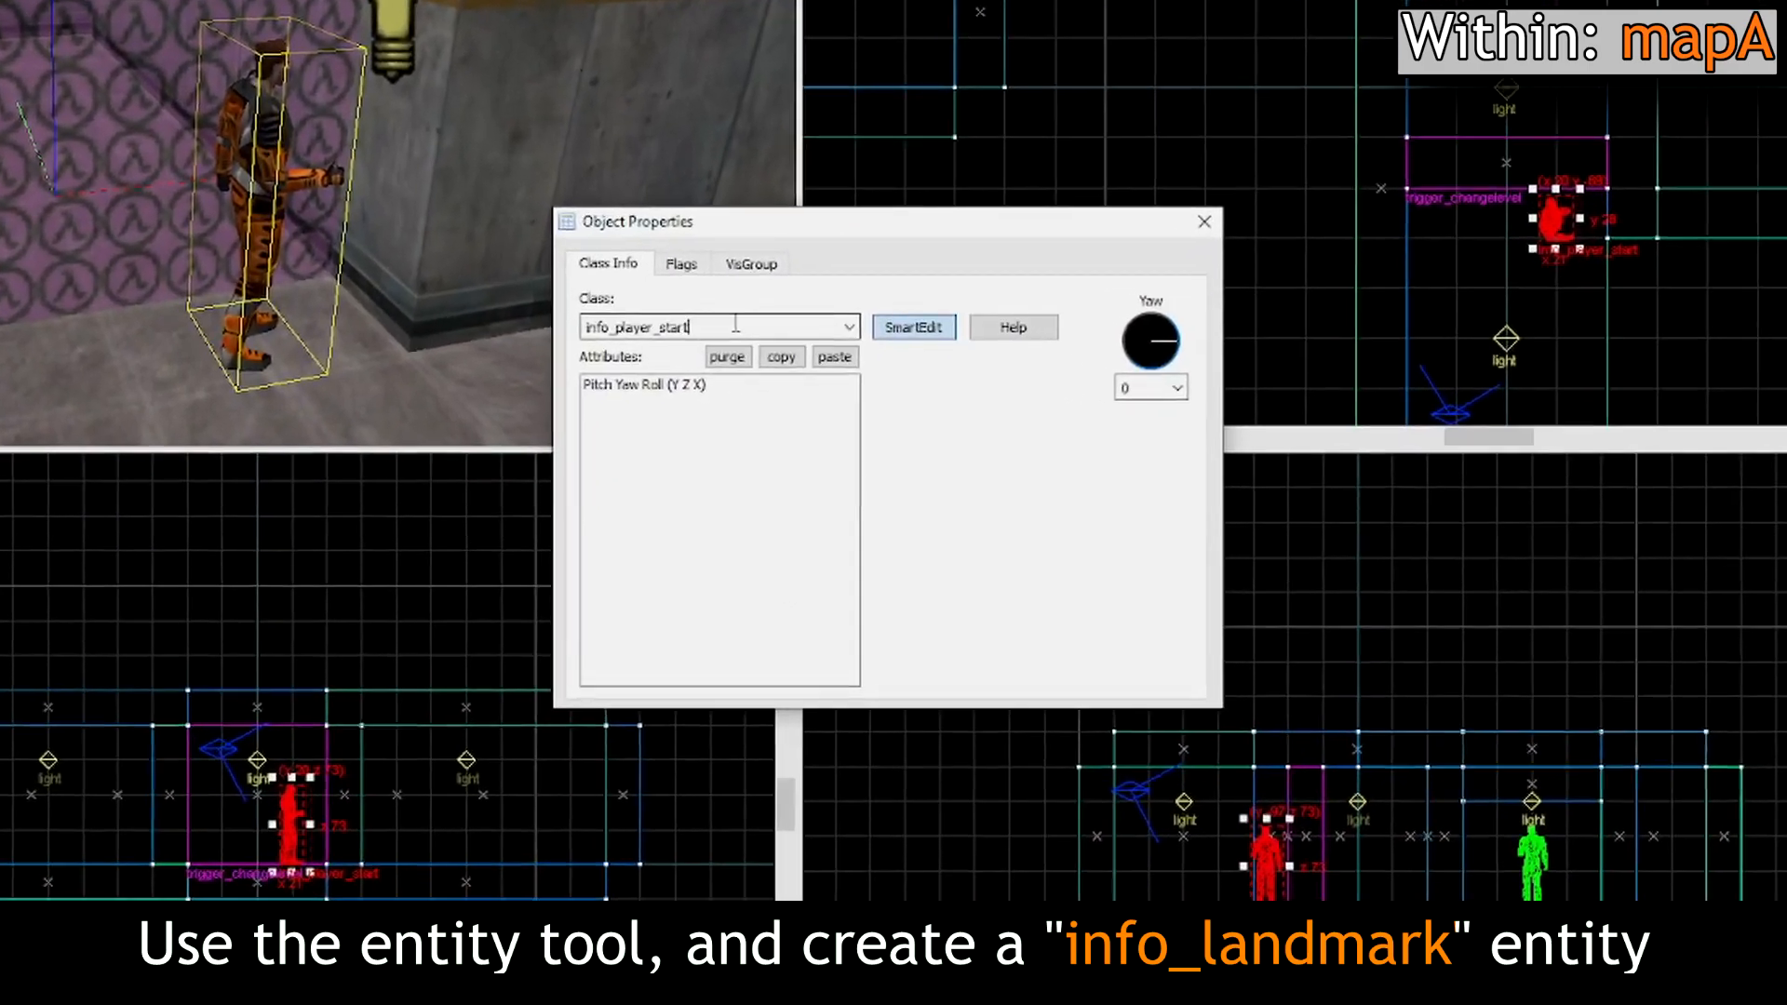
double_click(799, 401)
type("info_landmark")
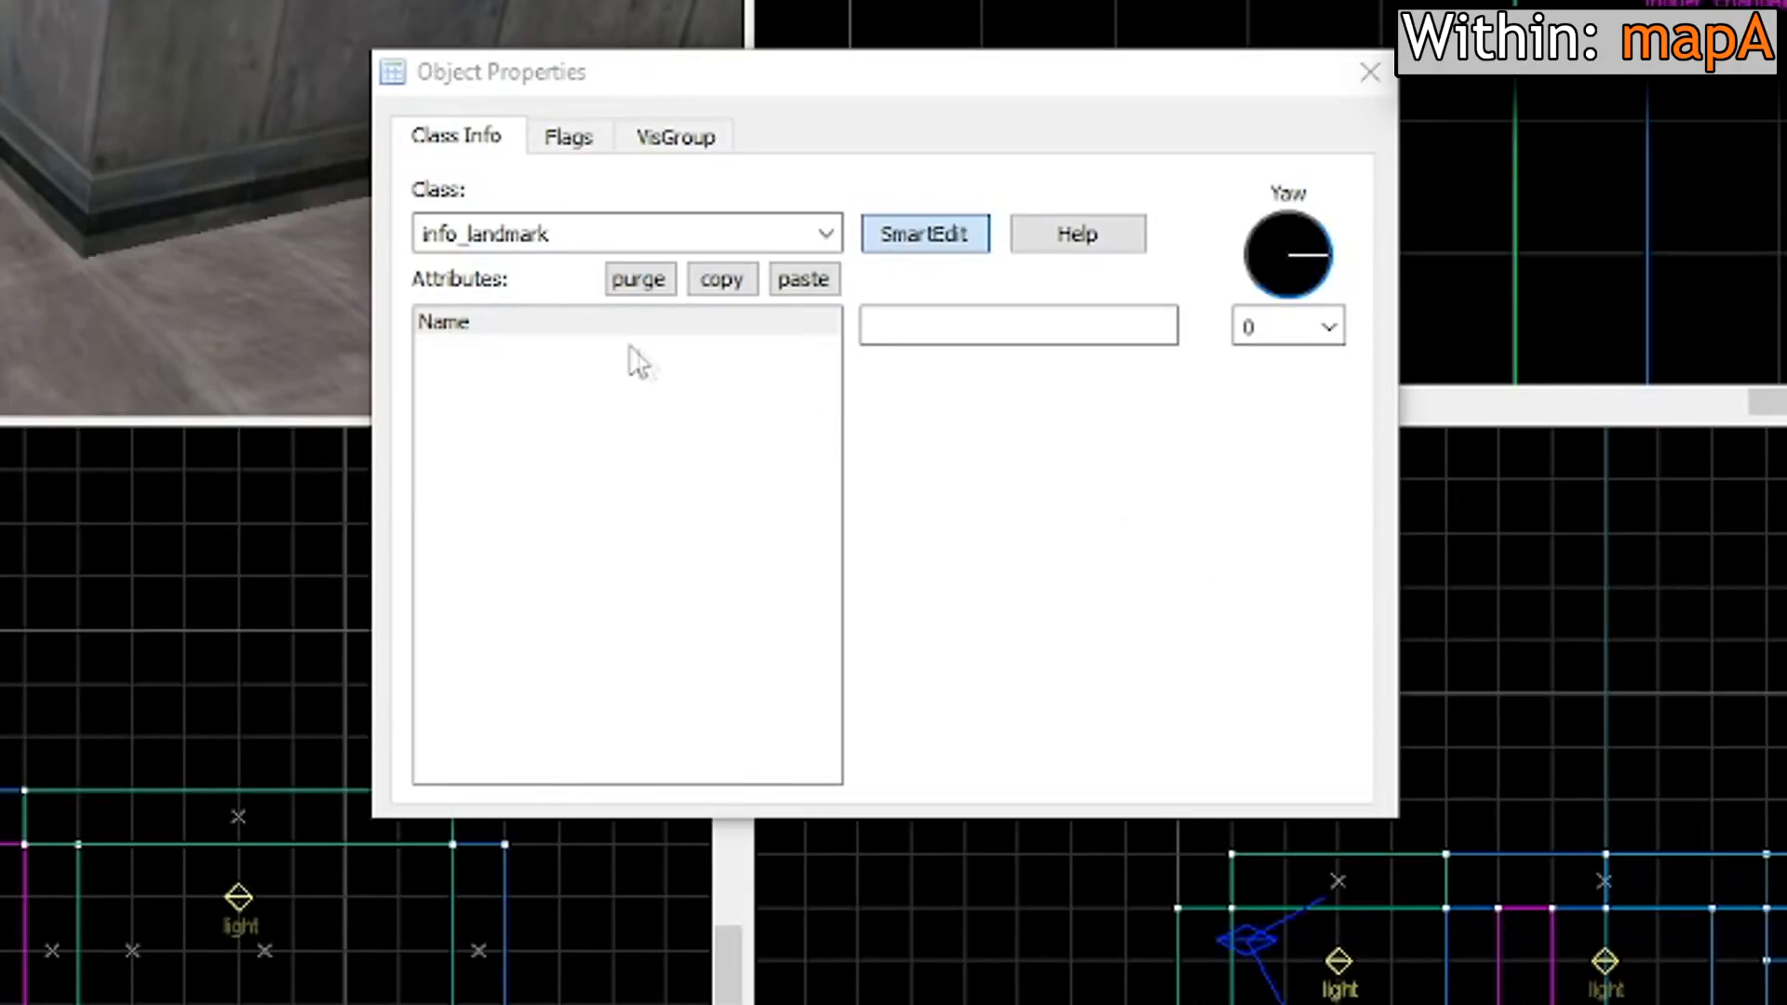
Step: Name the info_landmark entity landmark01 and close its properties
left_click(610, 327)
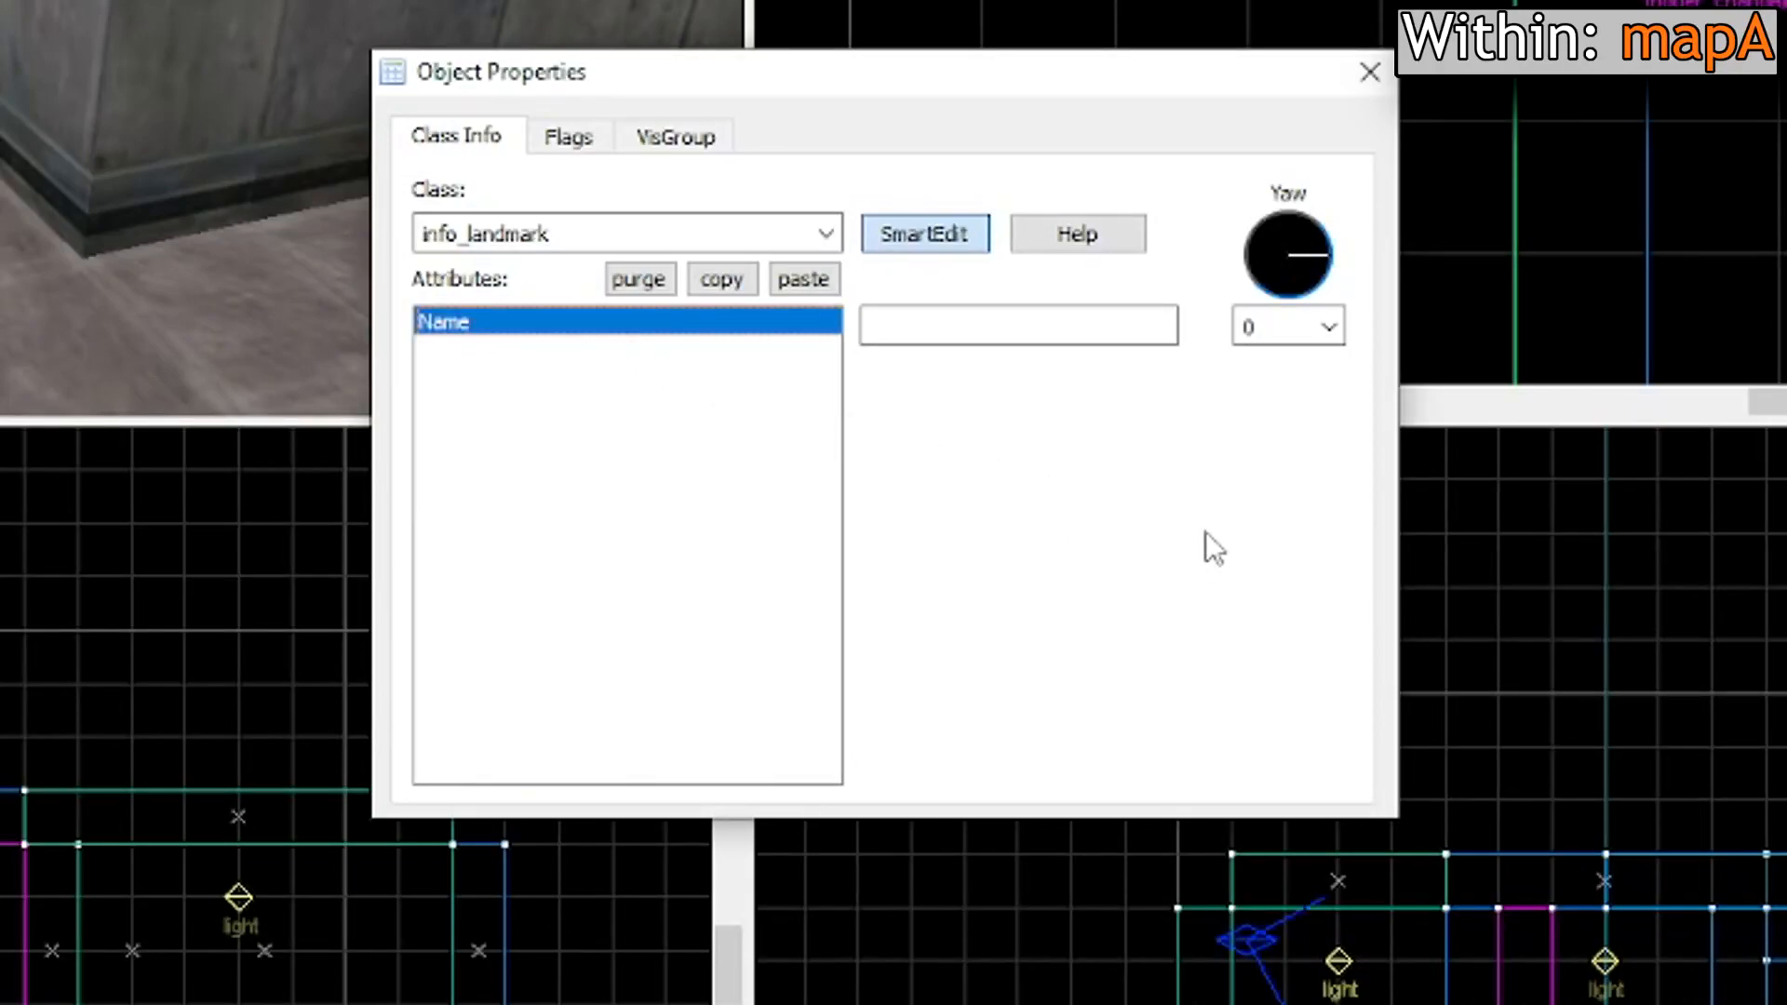
left_click(966, 323)
type("landmark01")
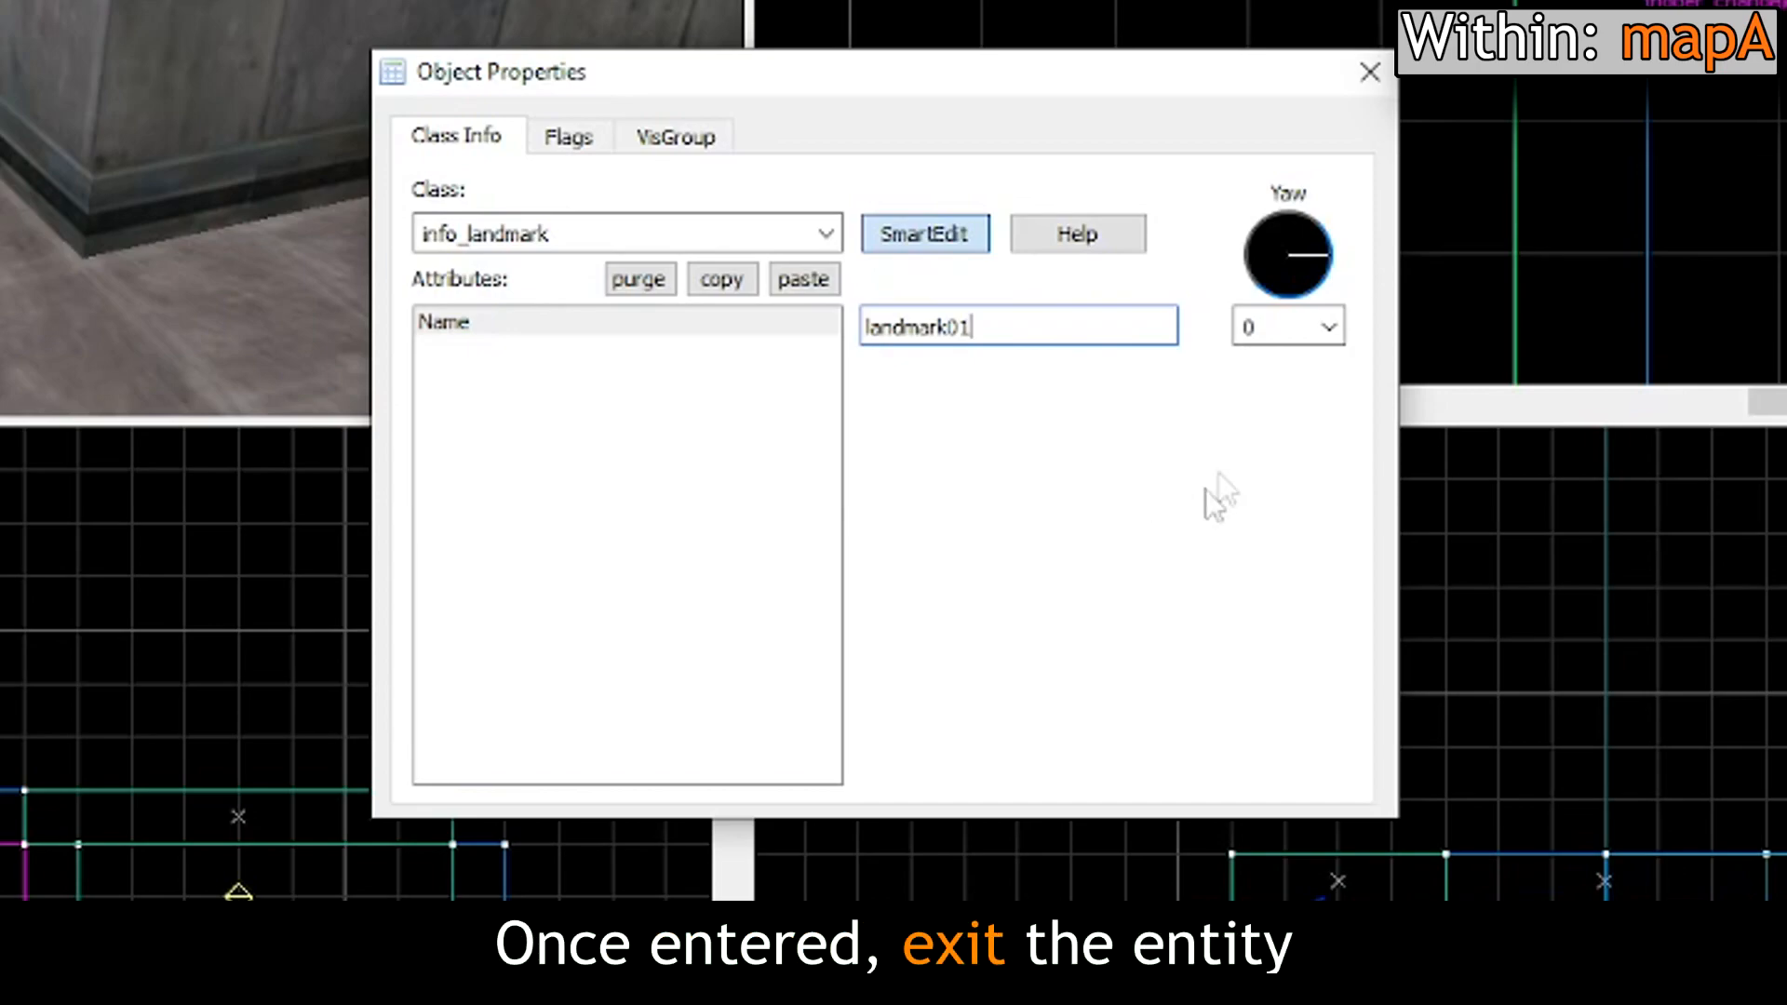
left_click(1370, 72)
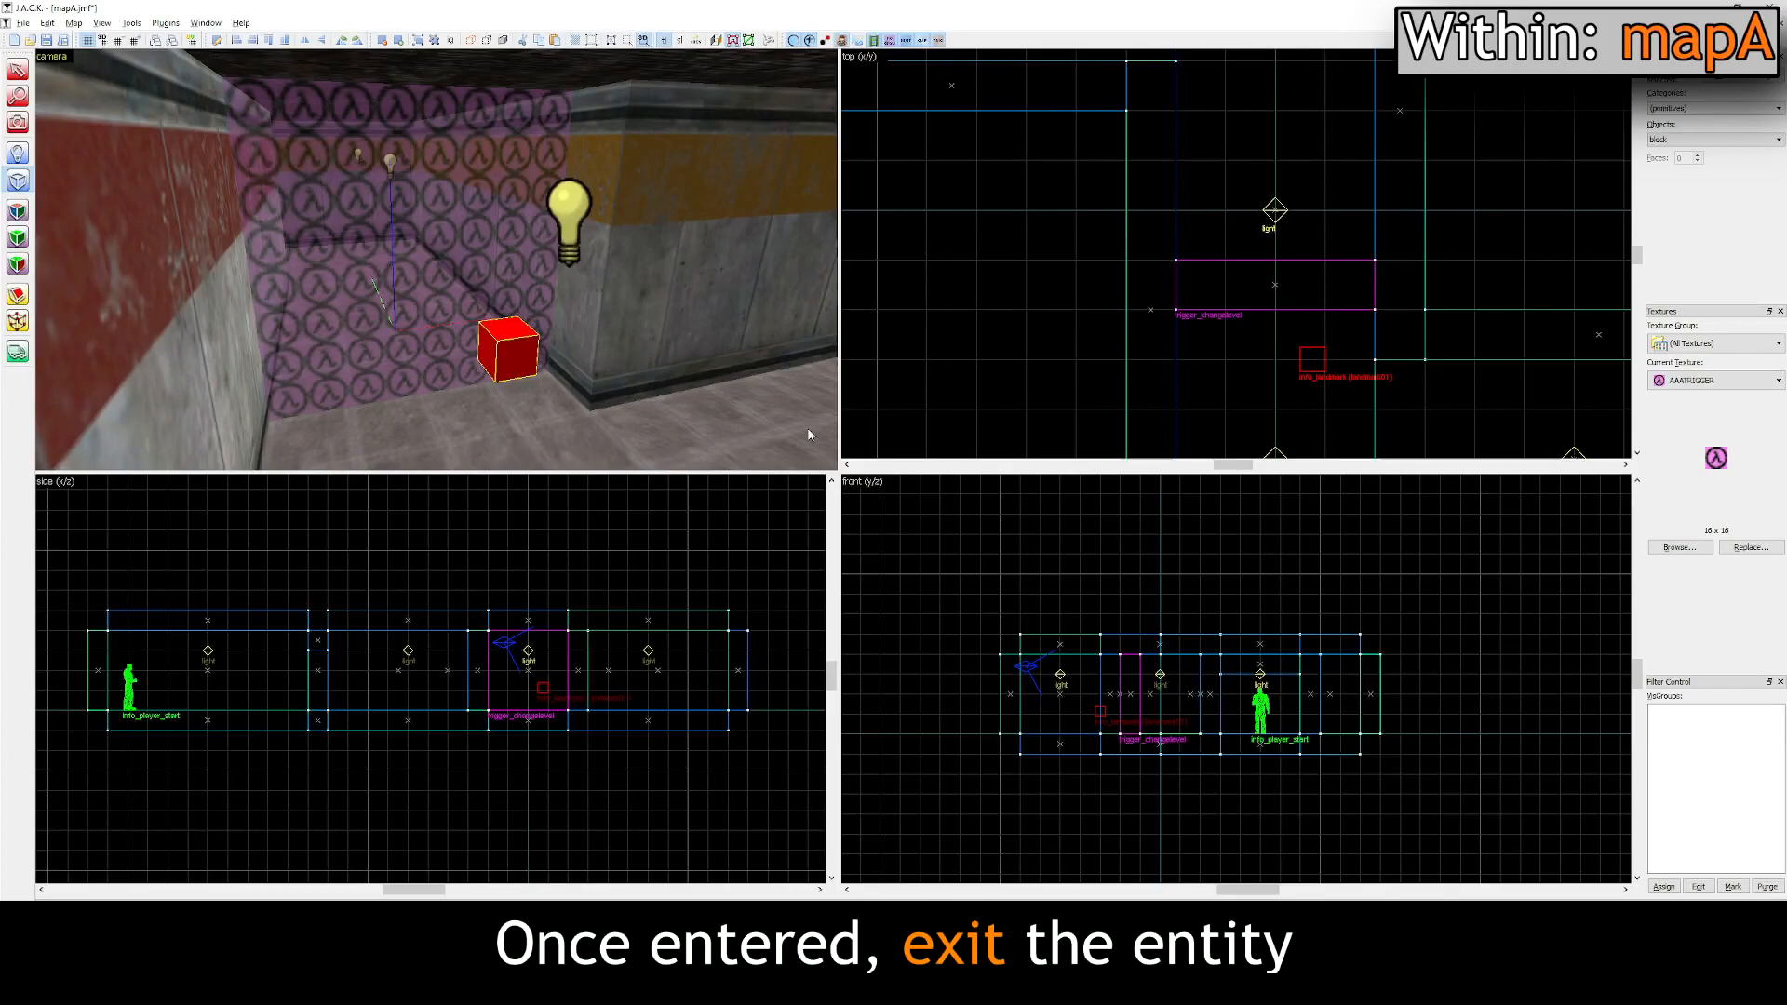
Step: Move the info_landmark entity to the center of the inner middle hallway and make the grid finer
left_click(26, 74)
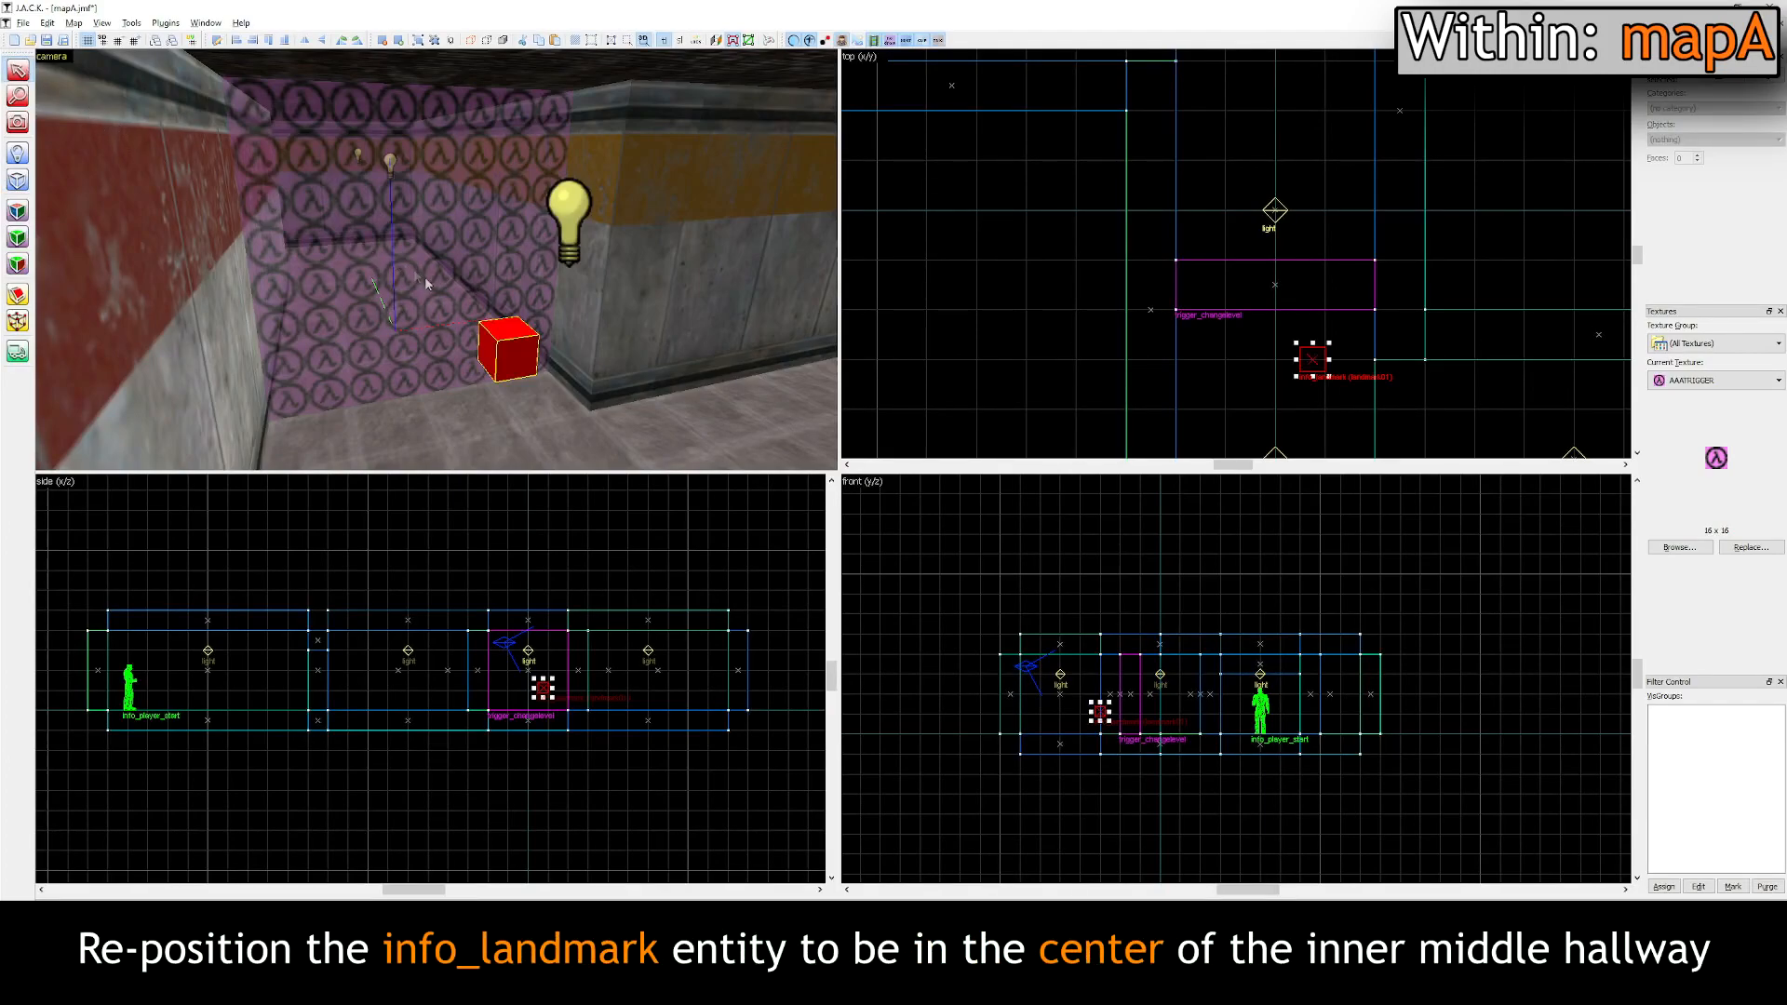
left_click_drag(1322, 357, 1278, 212)
key("bracketleft")
Step: Select the trigger_changelevel and info_landmark entities in mapA together and copy them
key("z")
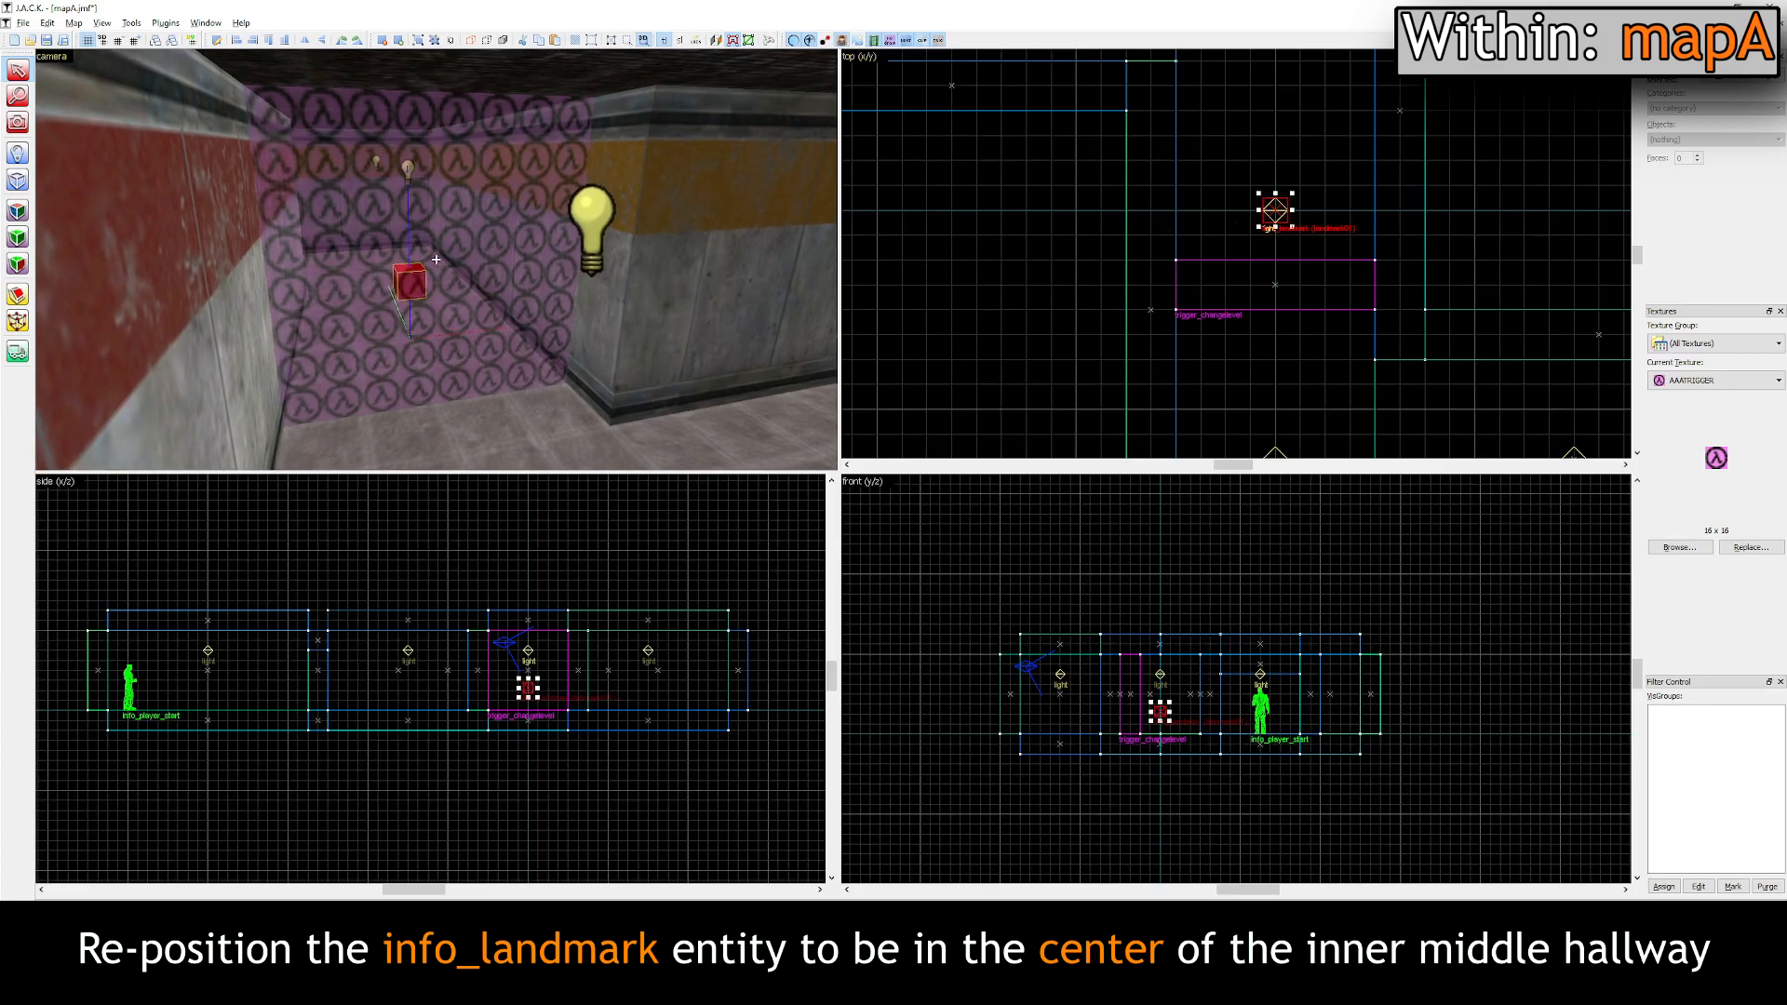
key("w")
key("d")
key("s")
key("z")
left_click(864, 426)
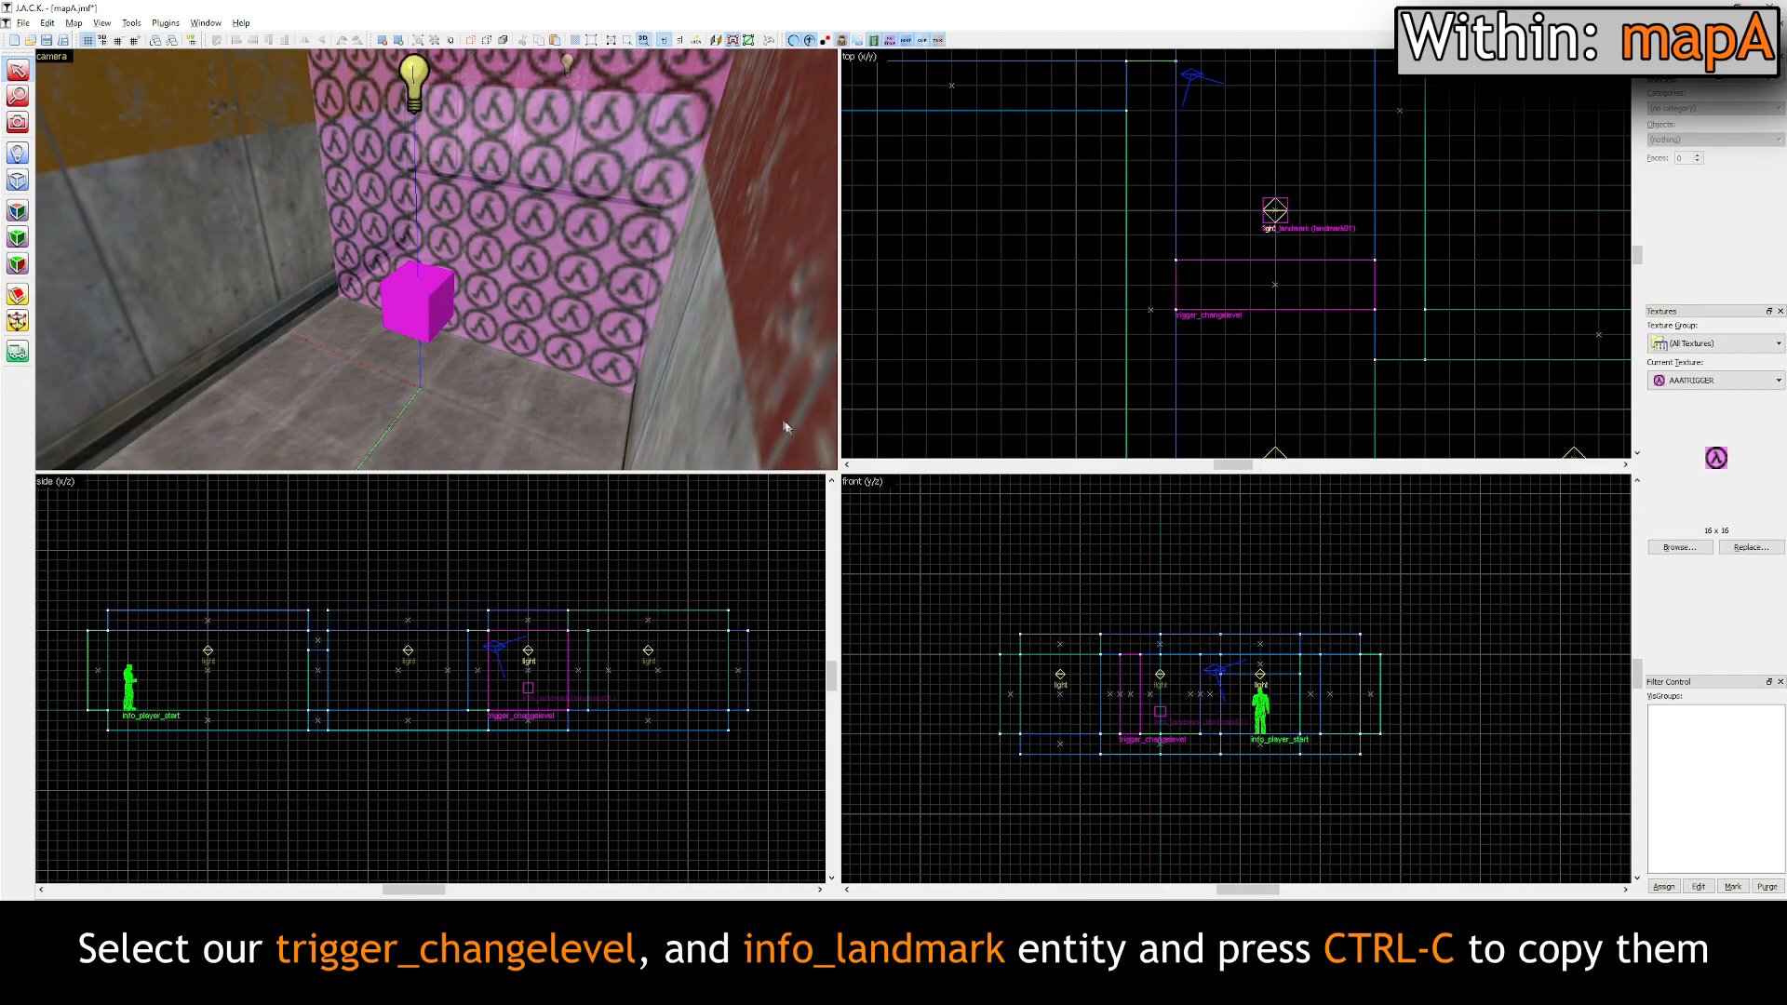
left_click(575, 245)
left_click(441, 296, "ctrl")
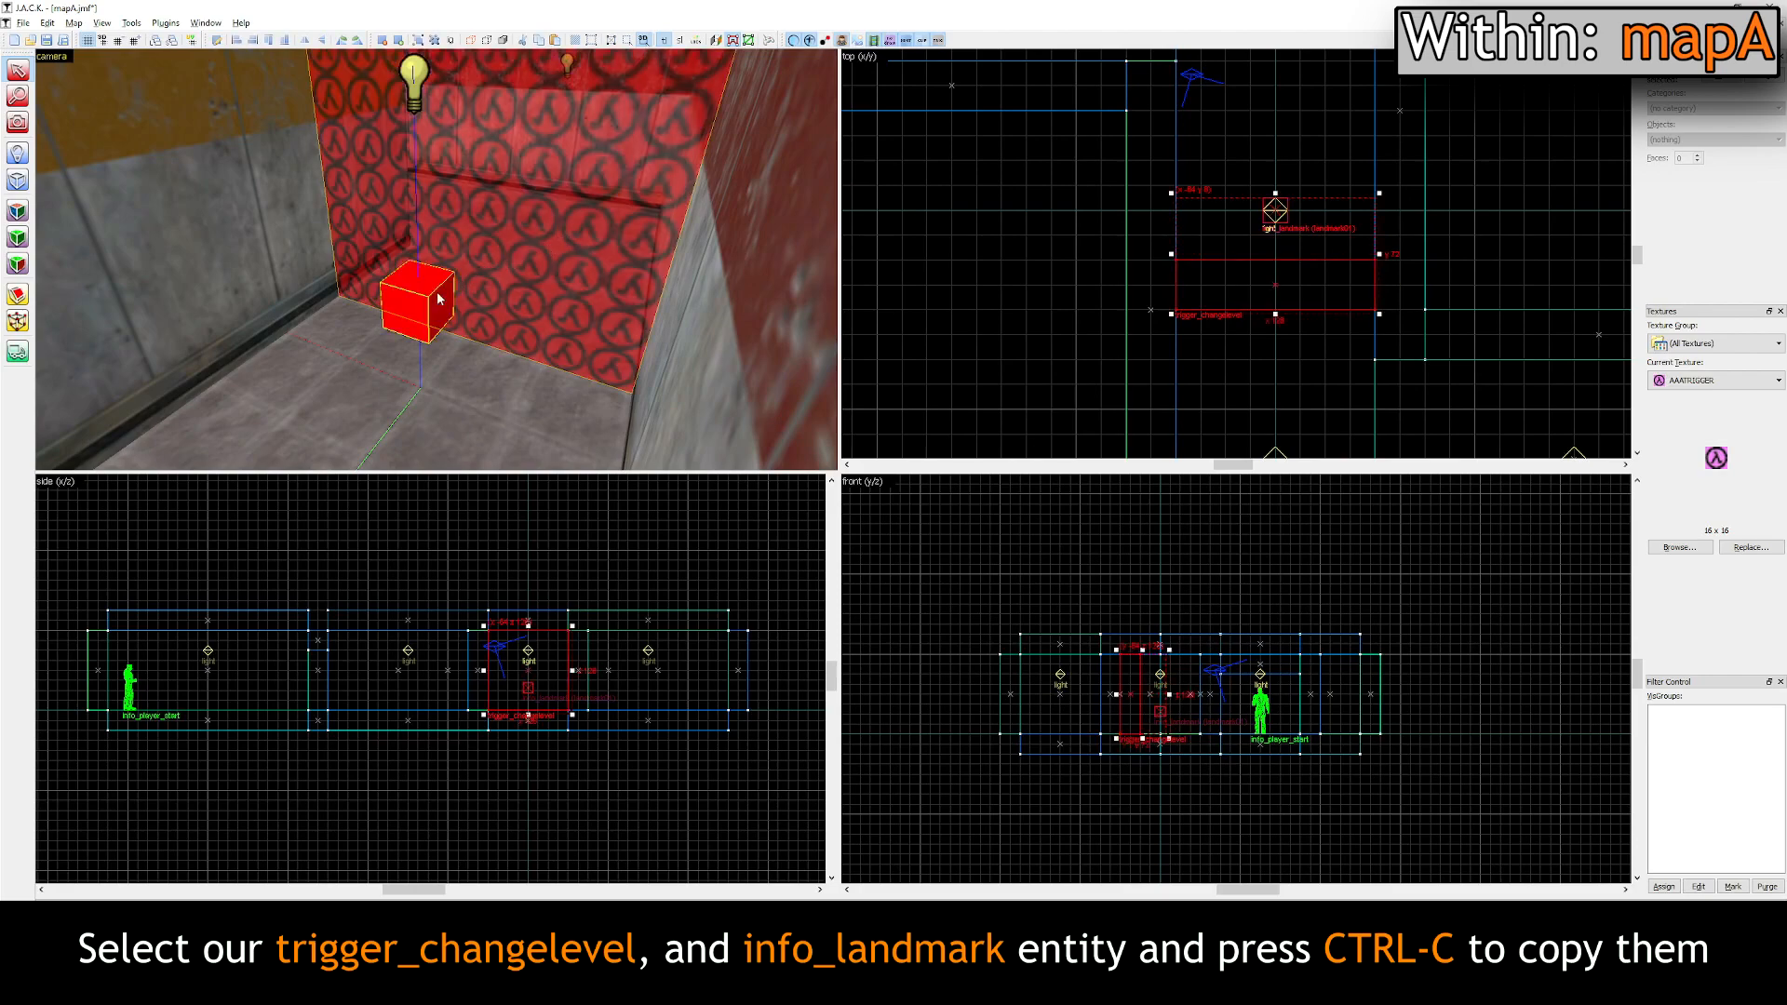
left_click(902, 451)
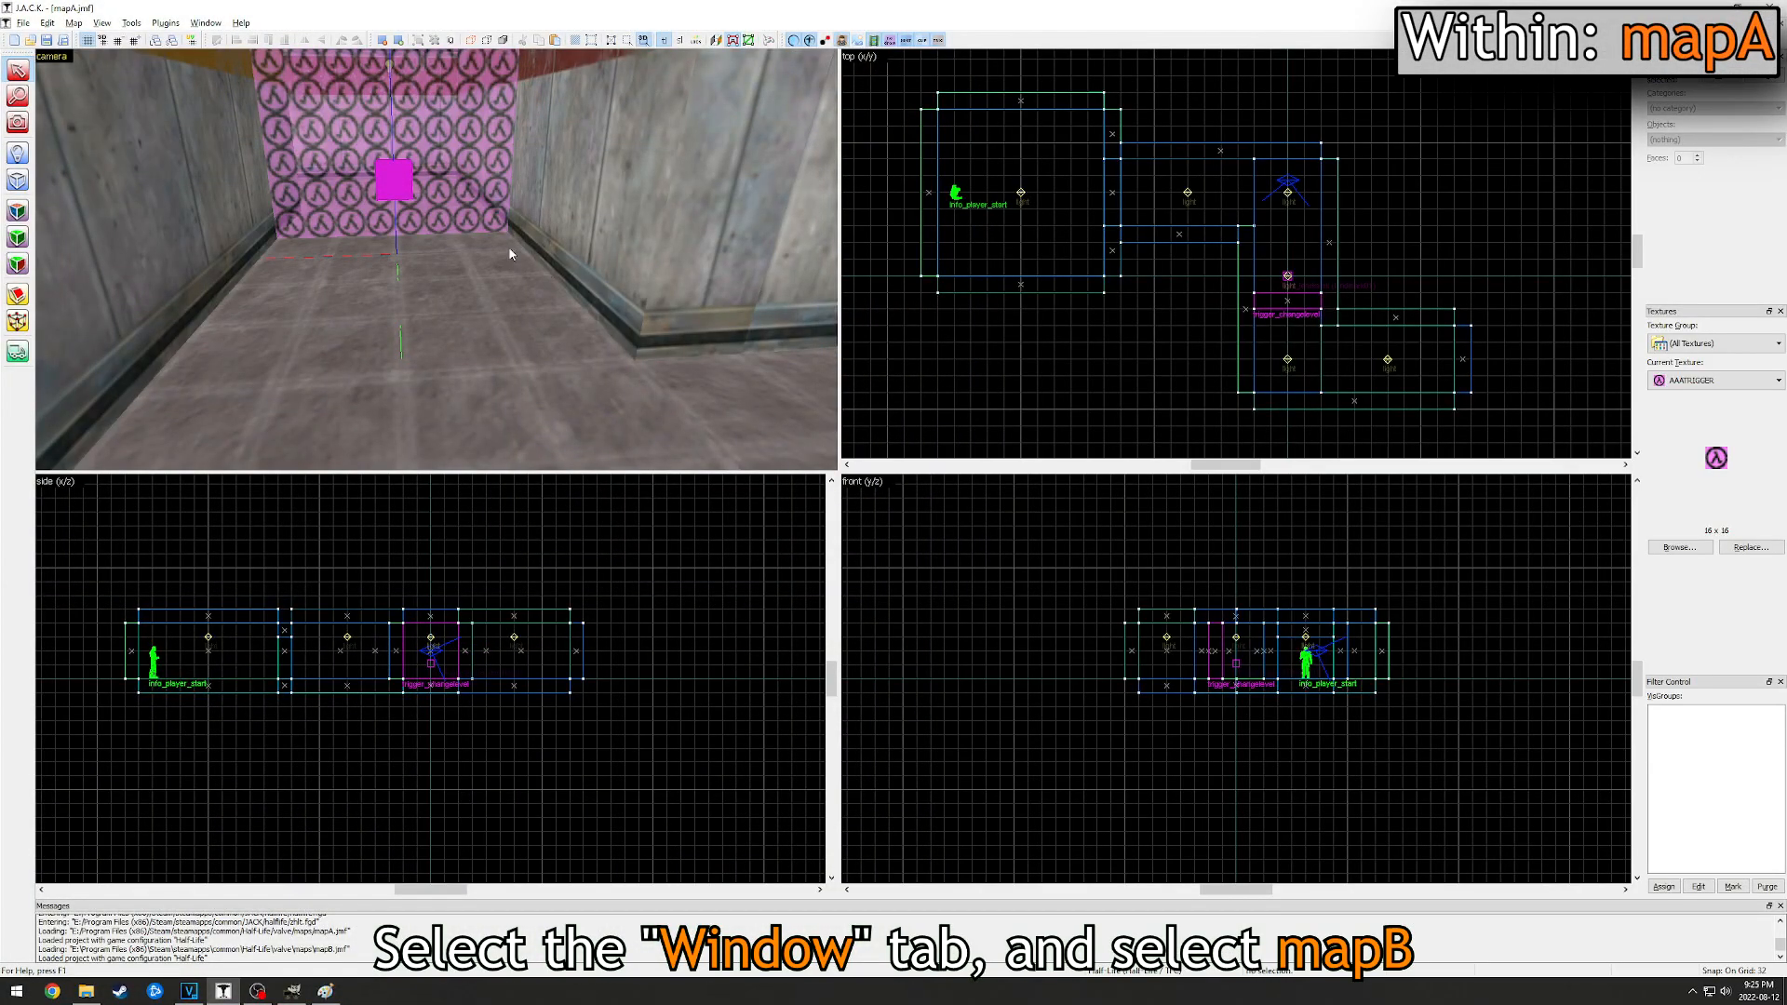
Step: Switch to mapB and paste the copied trigger and landmark entities around the light in the middle hallway
left_click(210, 26)
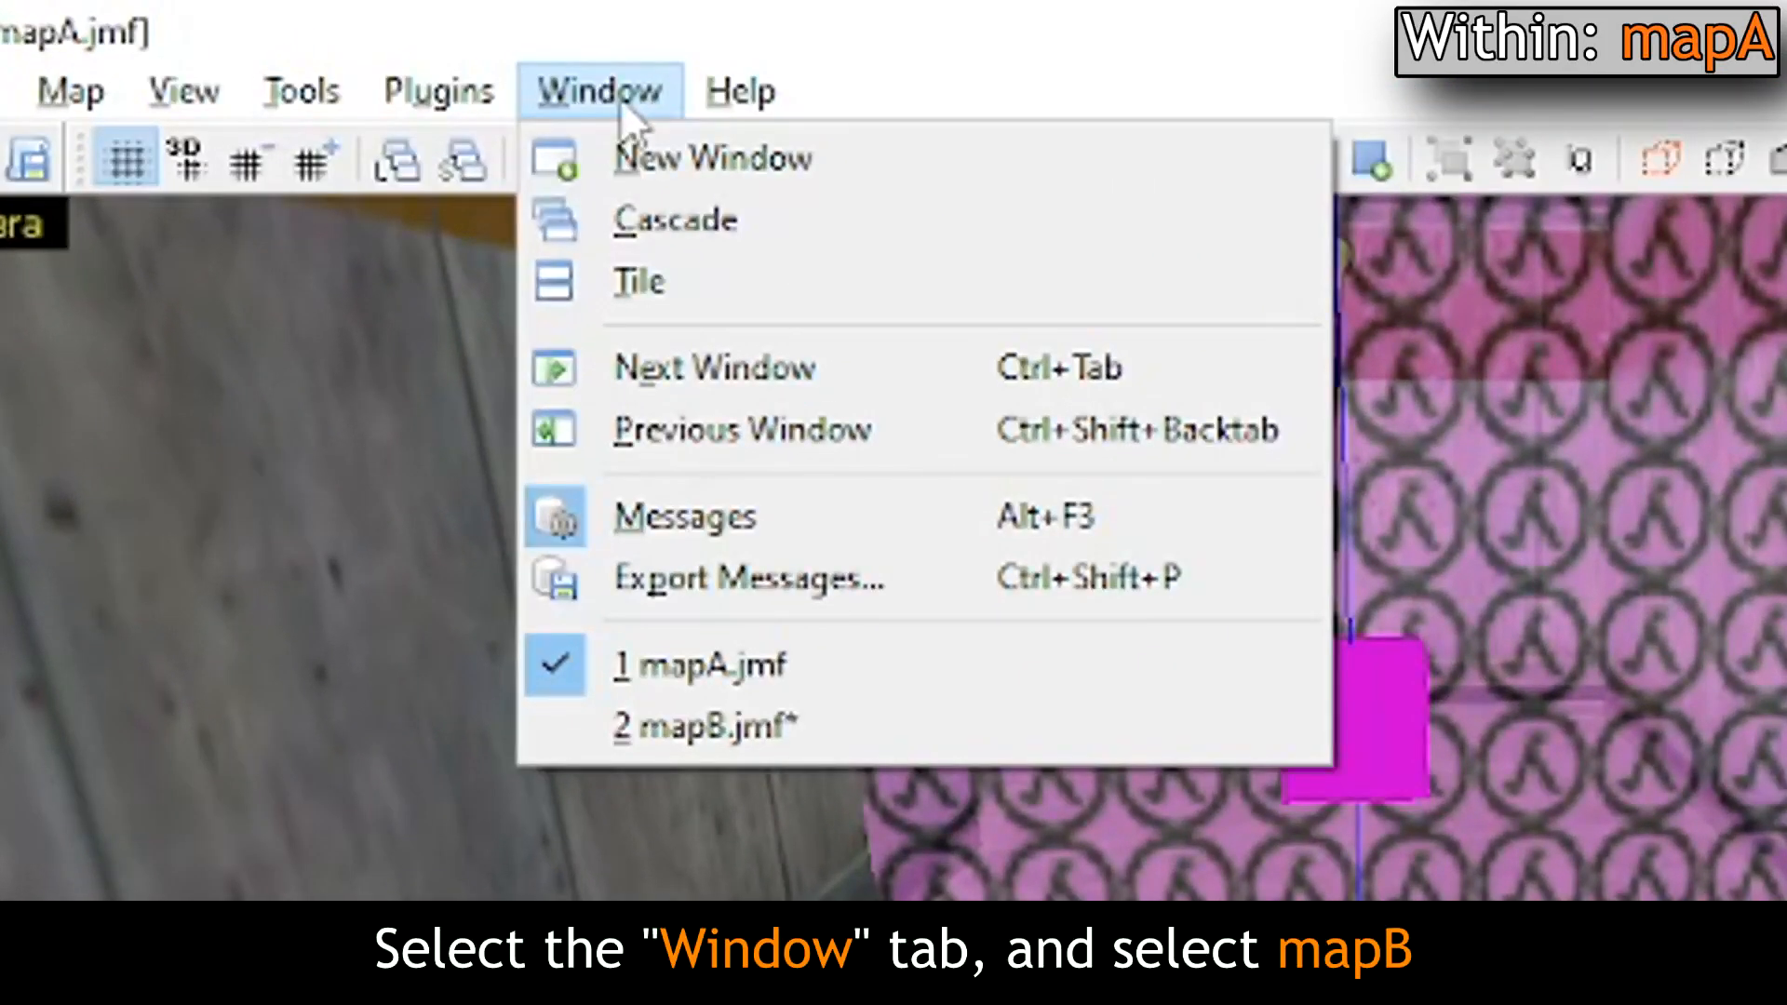
left_click(656, 728)
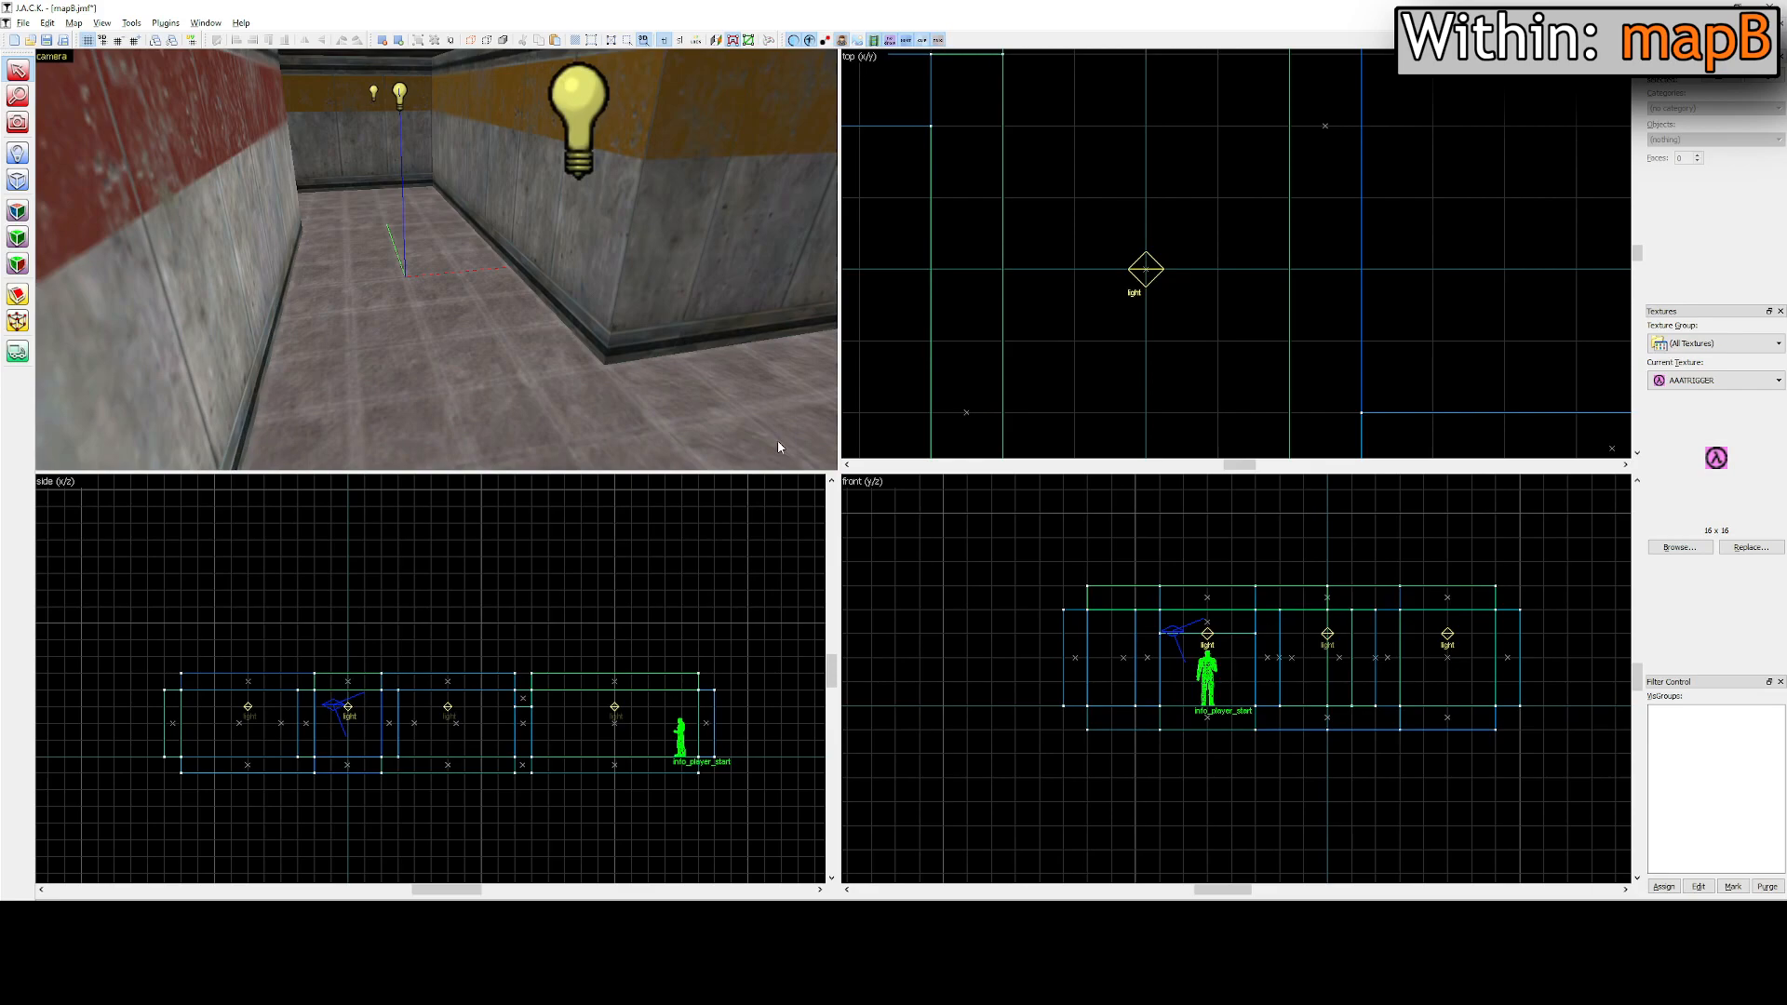
scroll(1169, 298, "down", 5)
key("ctrl+v")
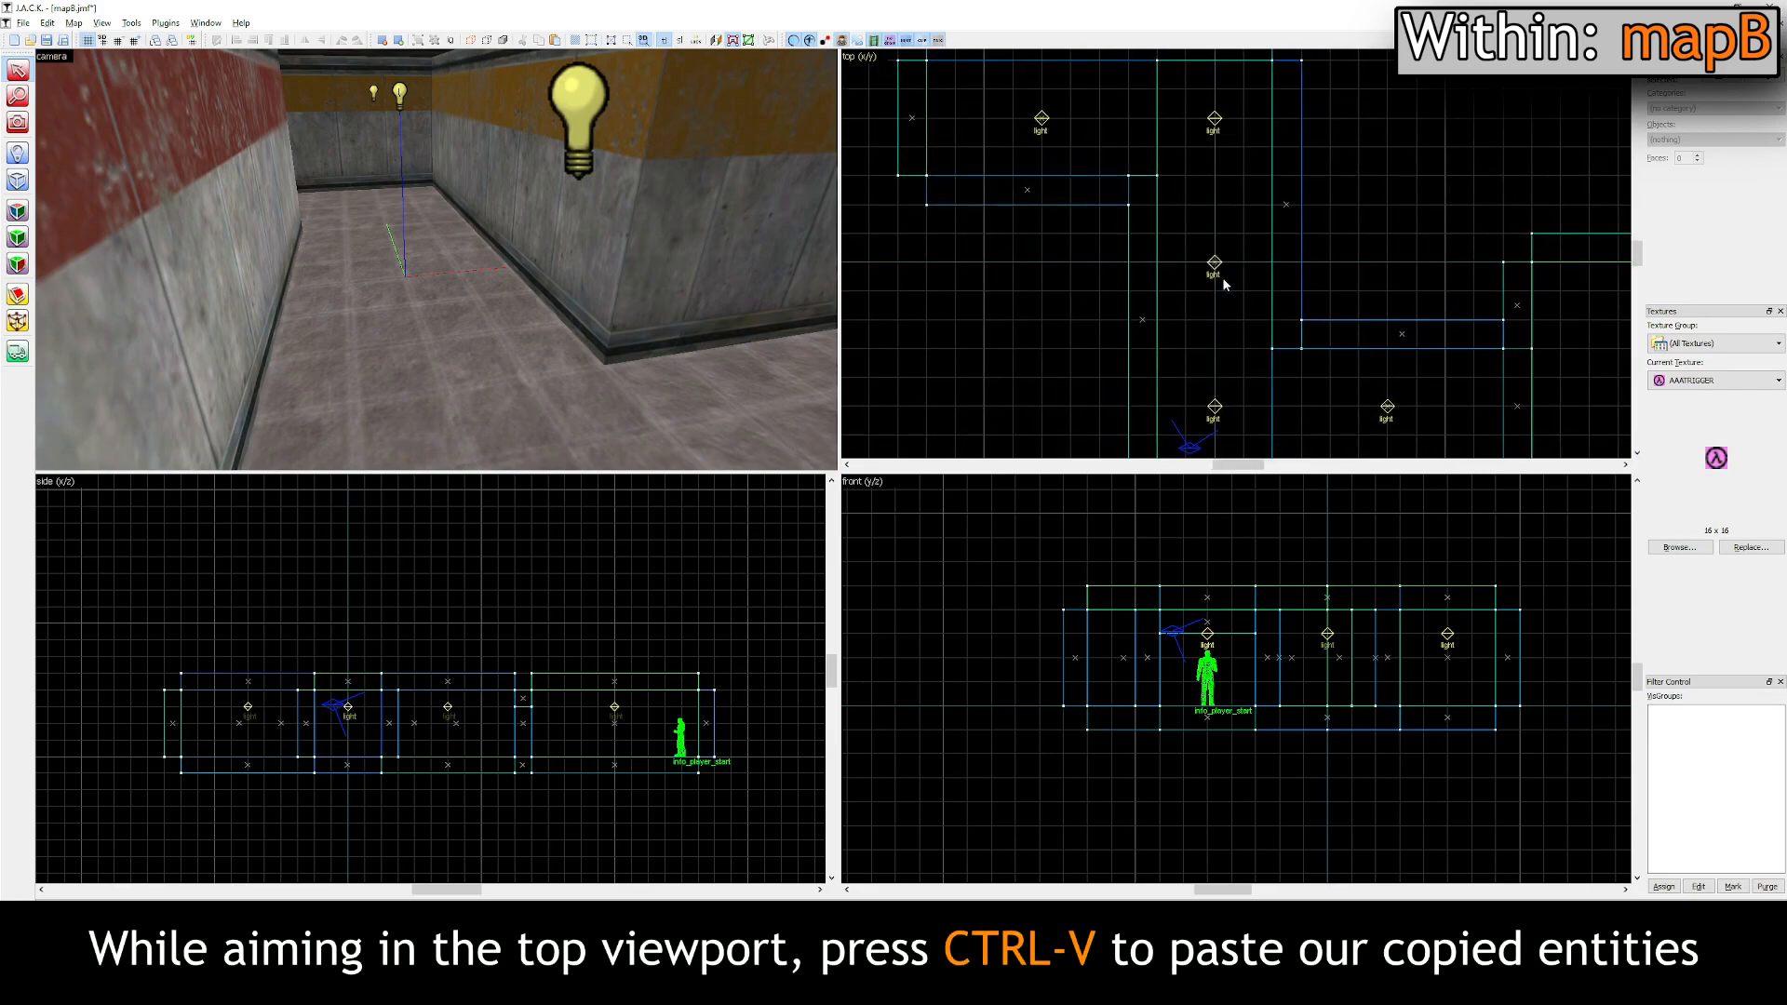
left_click_drag(1222, 282, 1214, 300)
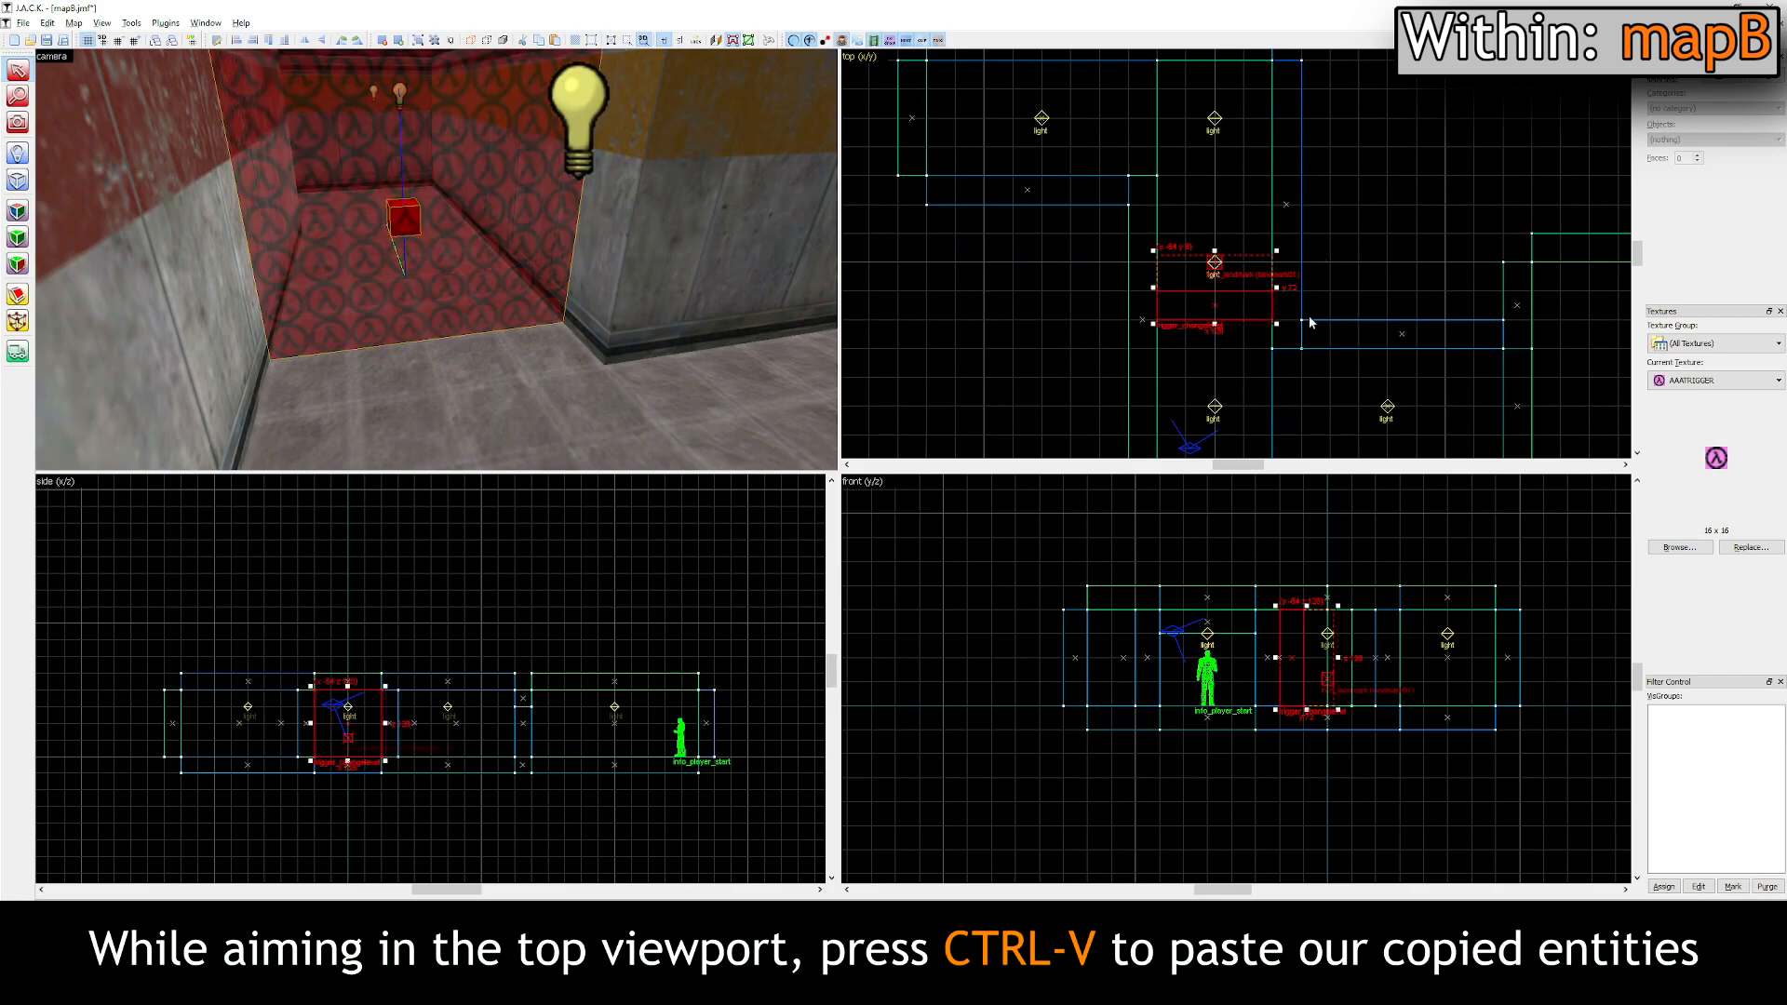
key("Escape")
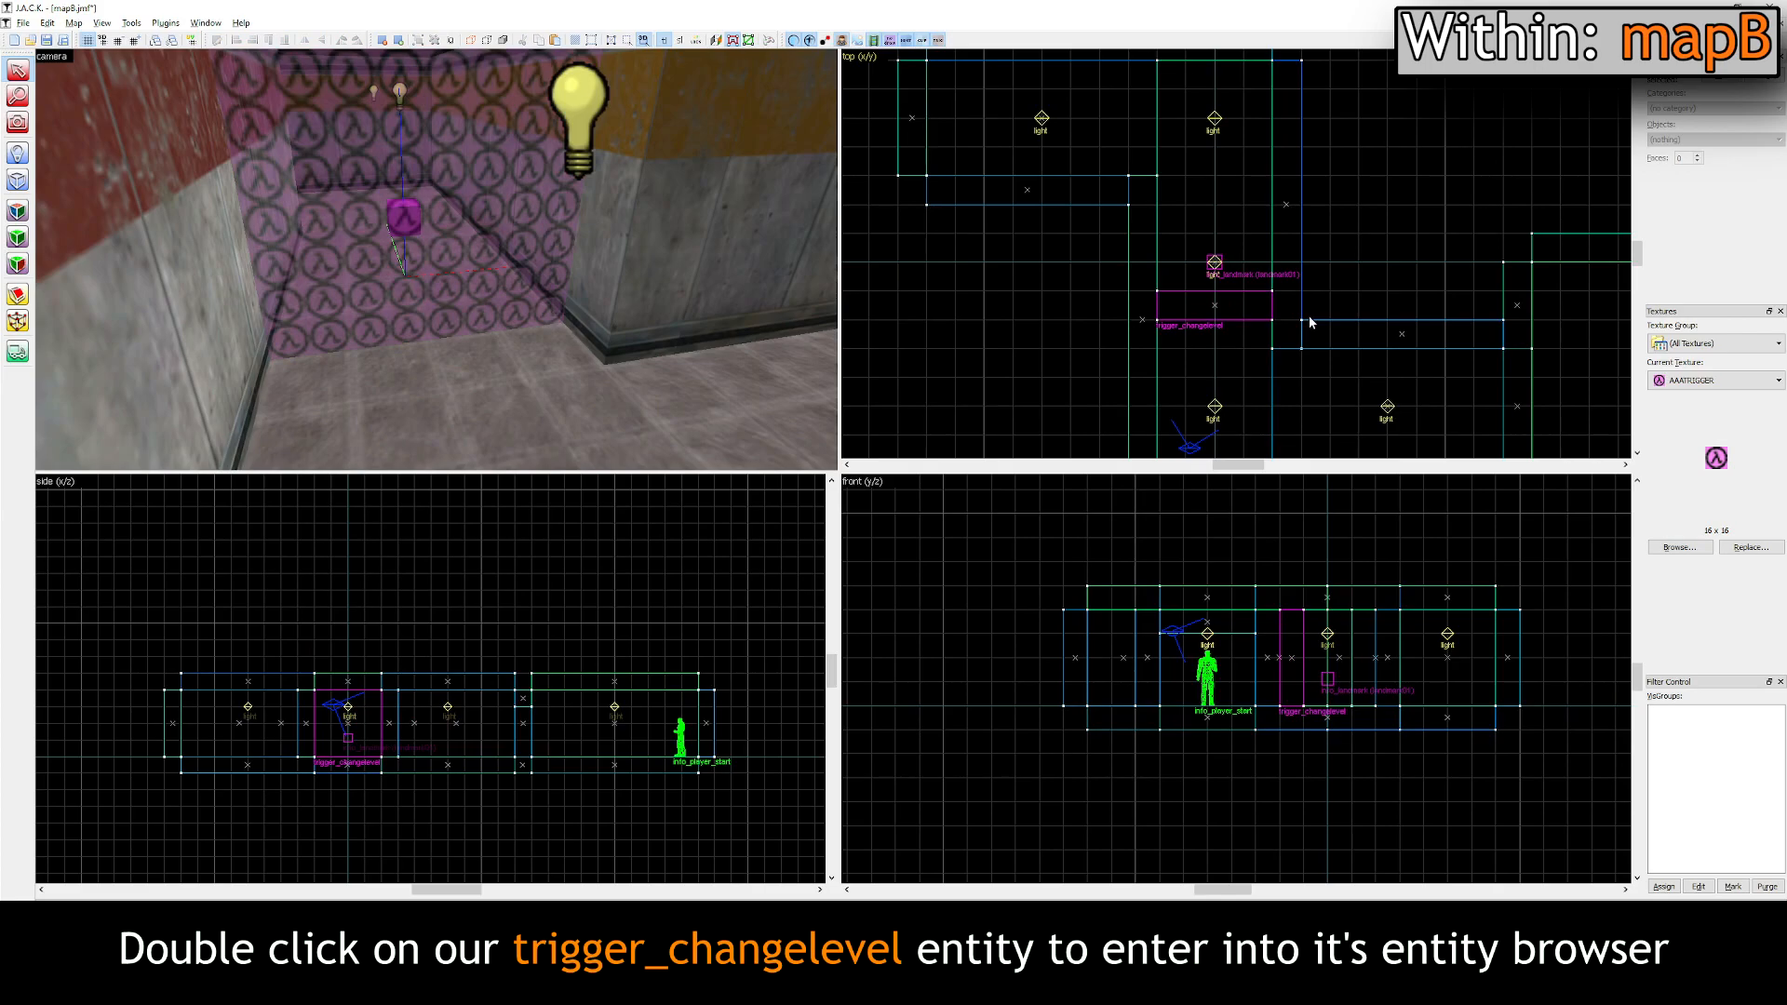
Step: Set the pasted trigger_changelevel's new map name to mapA and move the trigger further up the middle hallway
double_click(501, 182)
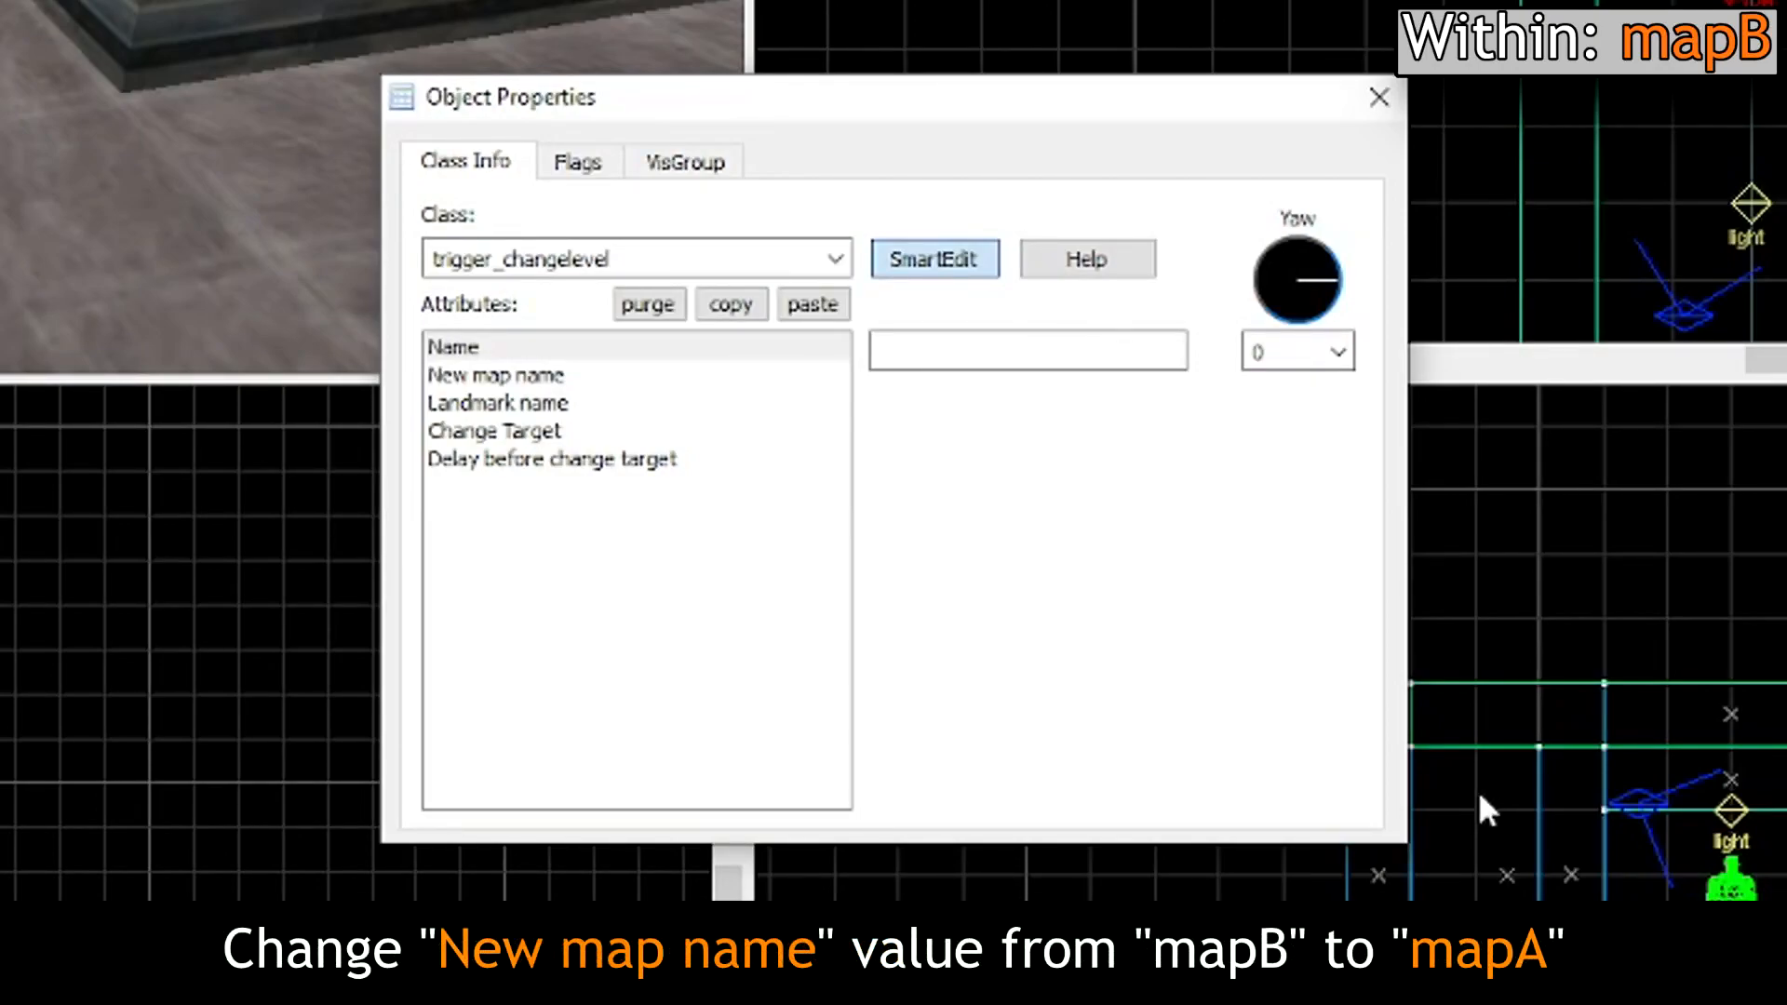
left_click(624, 380)
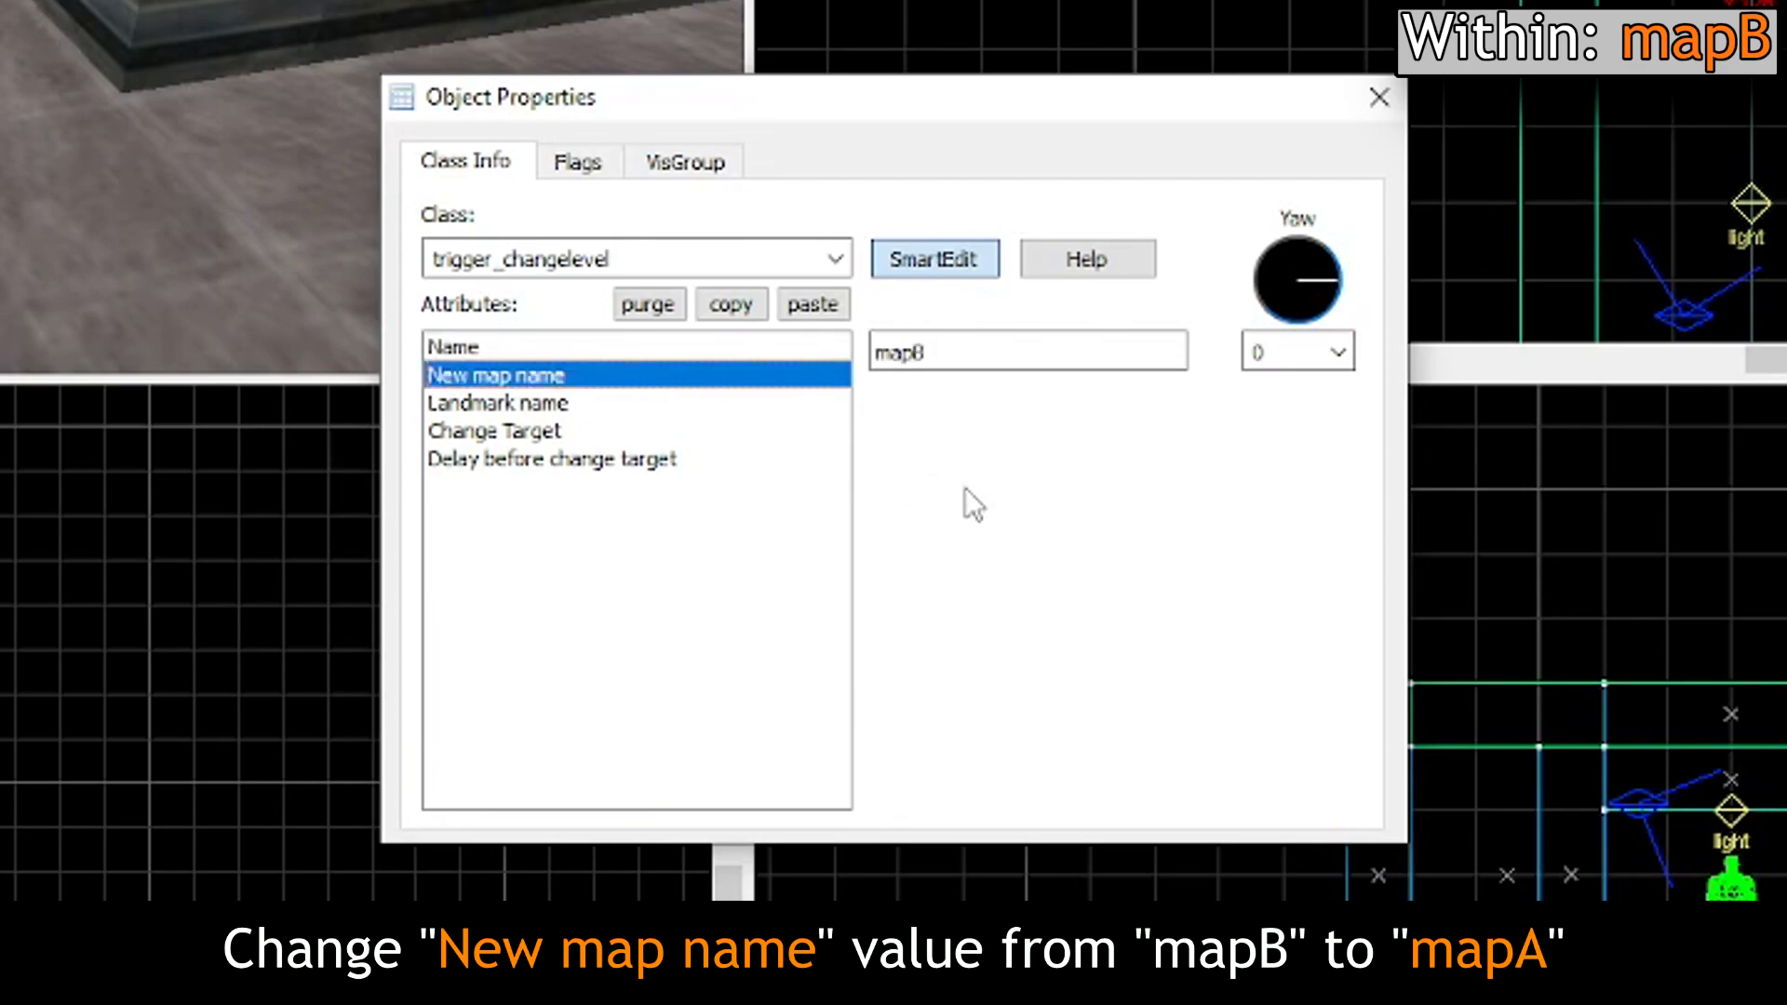
left_click(946, 354)
key("BackSpace")
type("A")
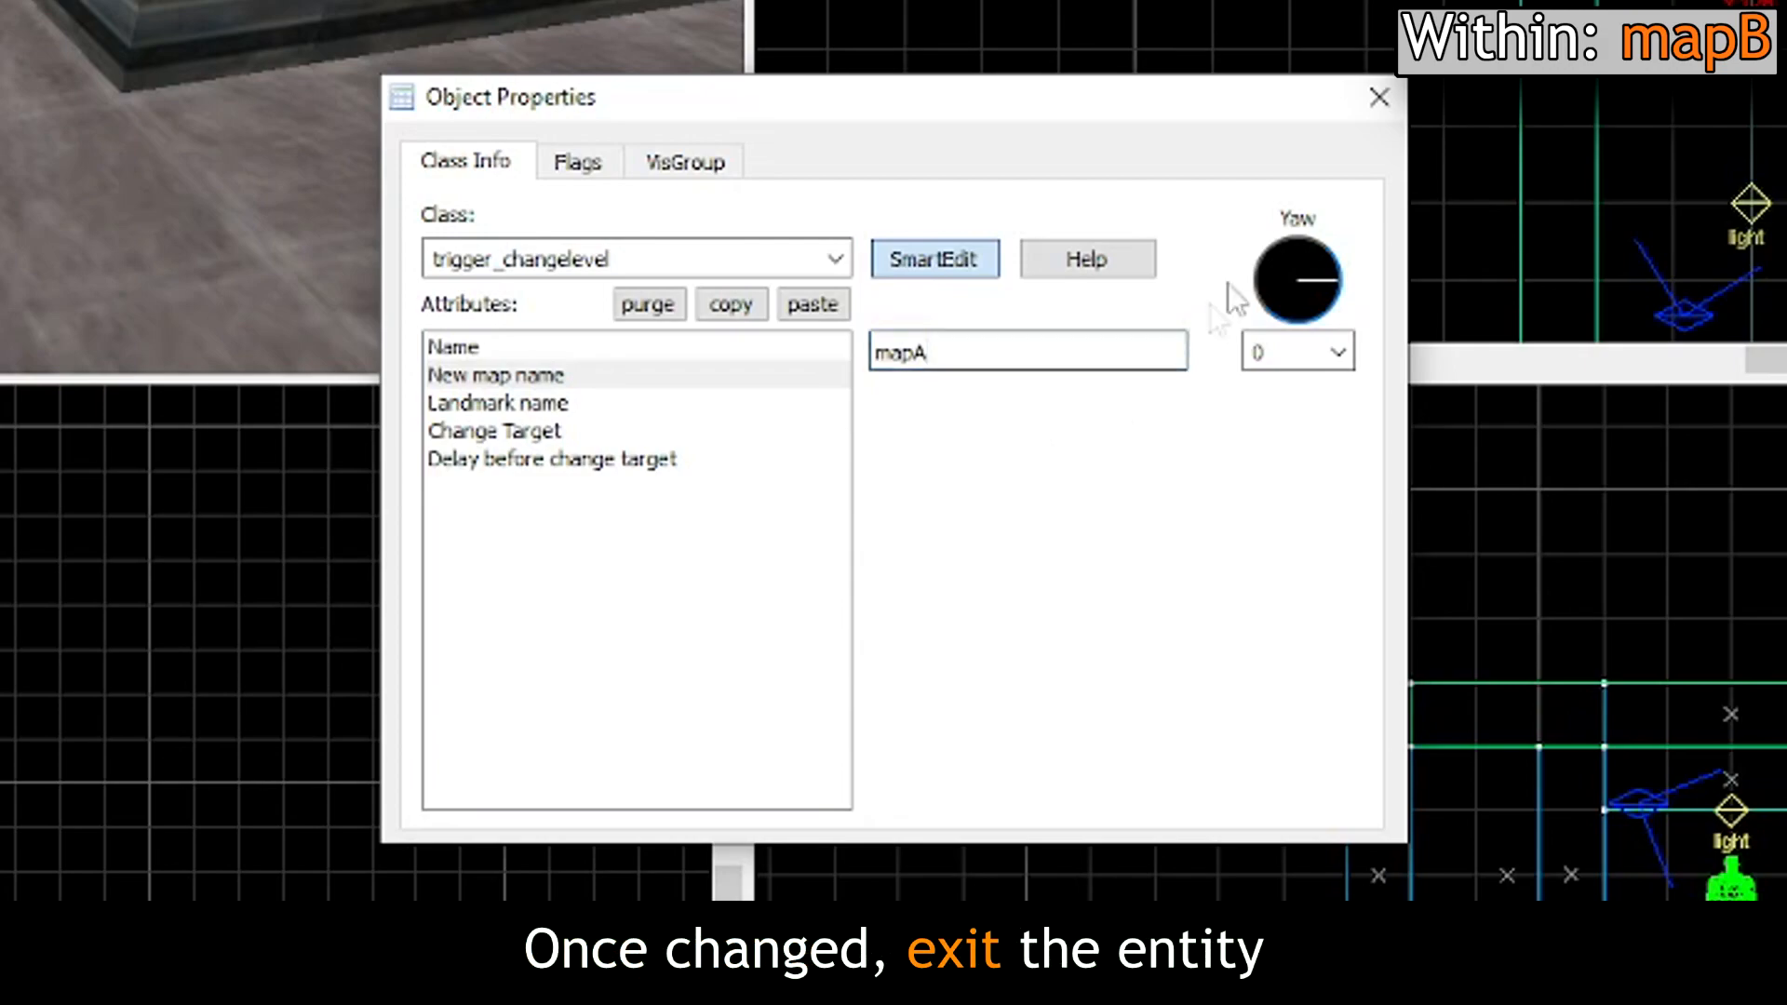
left_click(1379, 96)
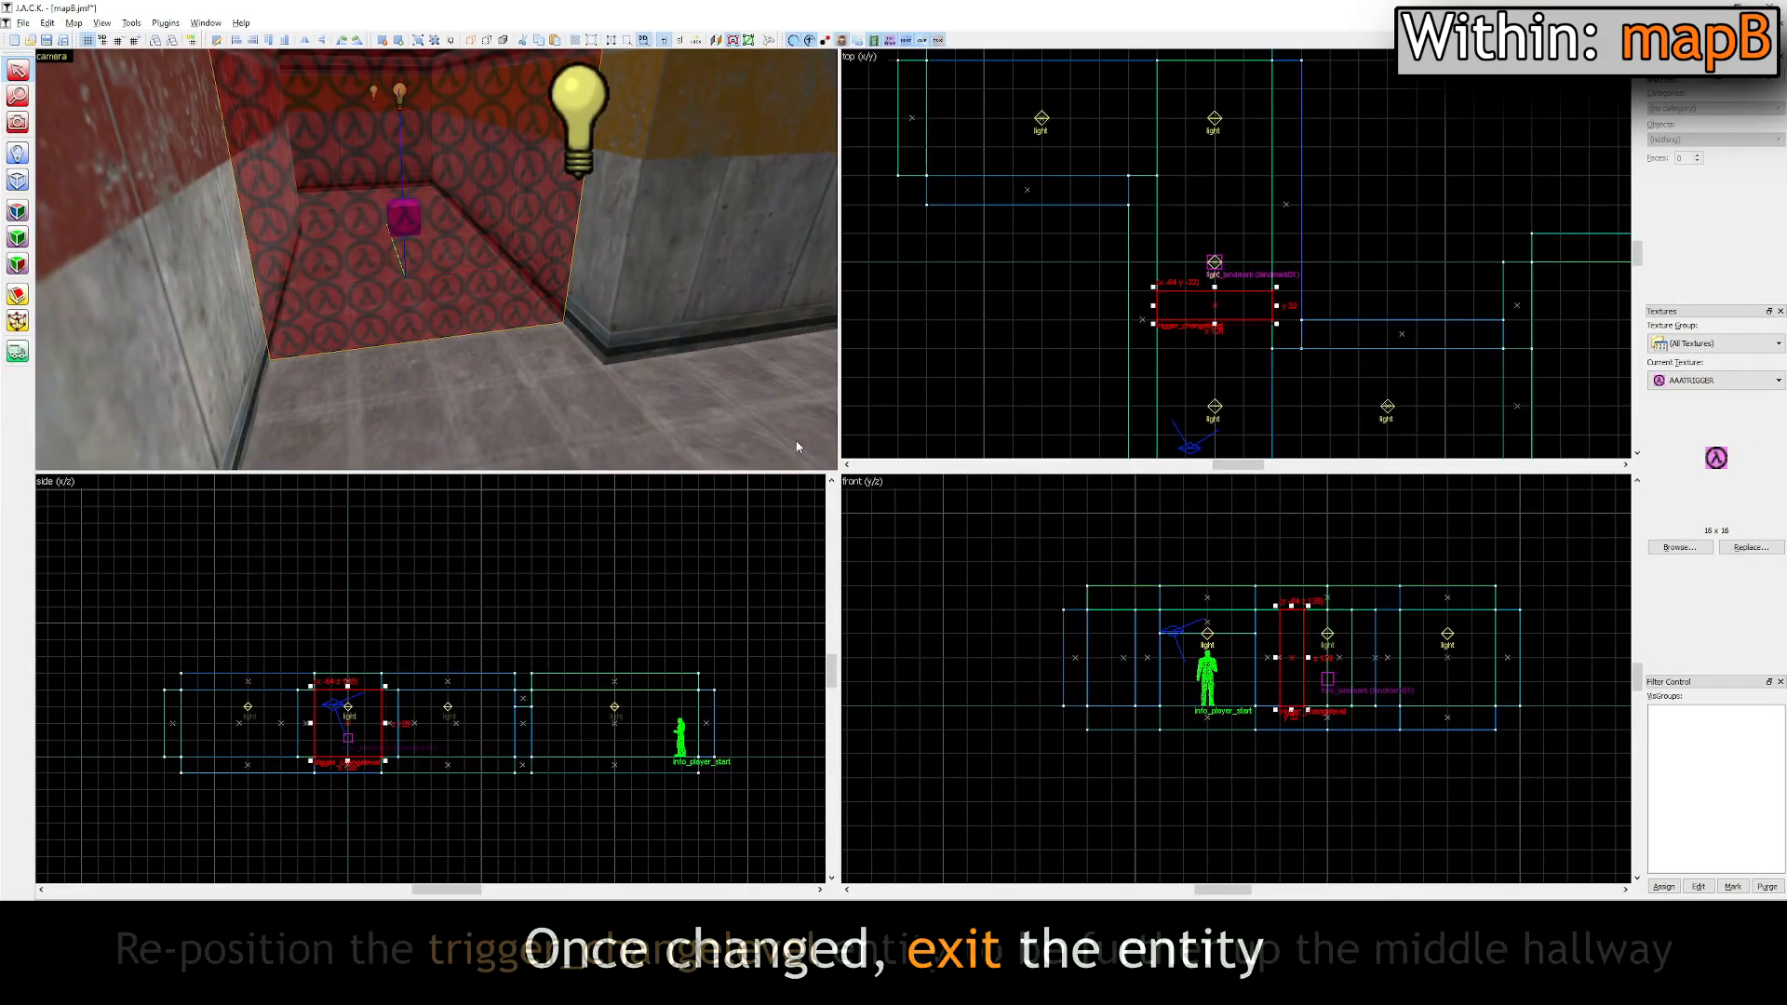
left_click_drag(1181, 306, 1195, 207)
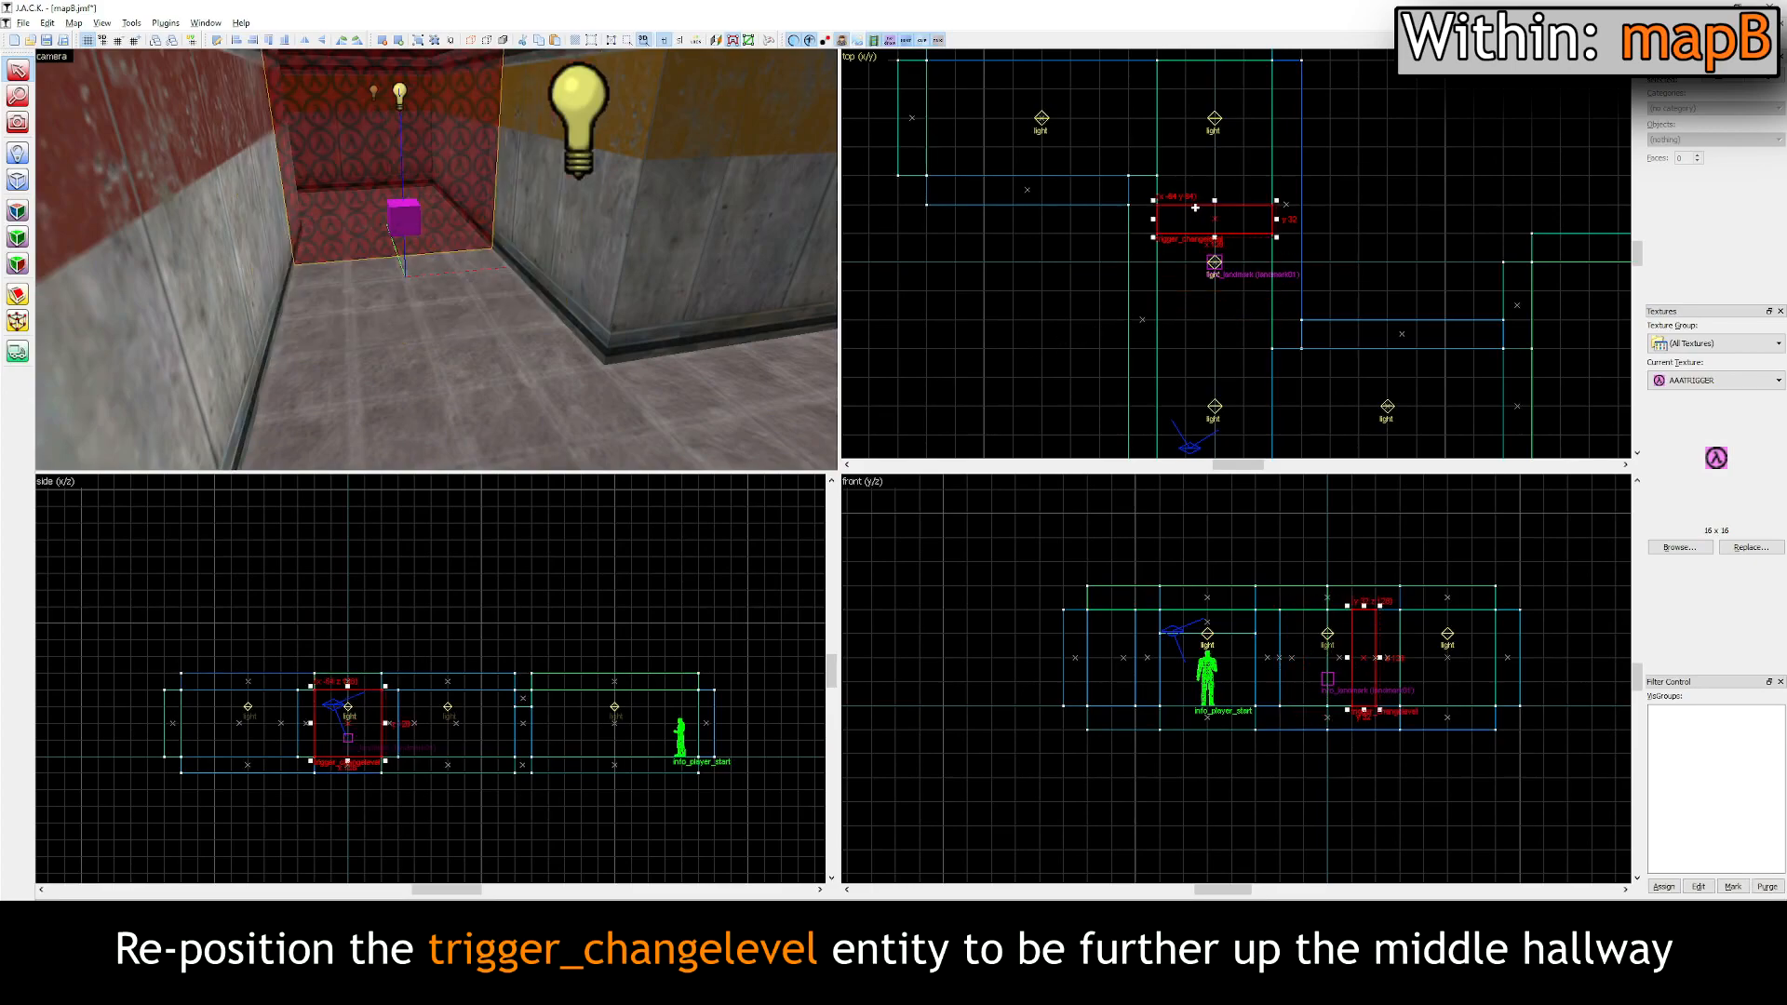
left_click(854, 441)
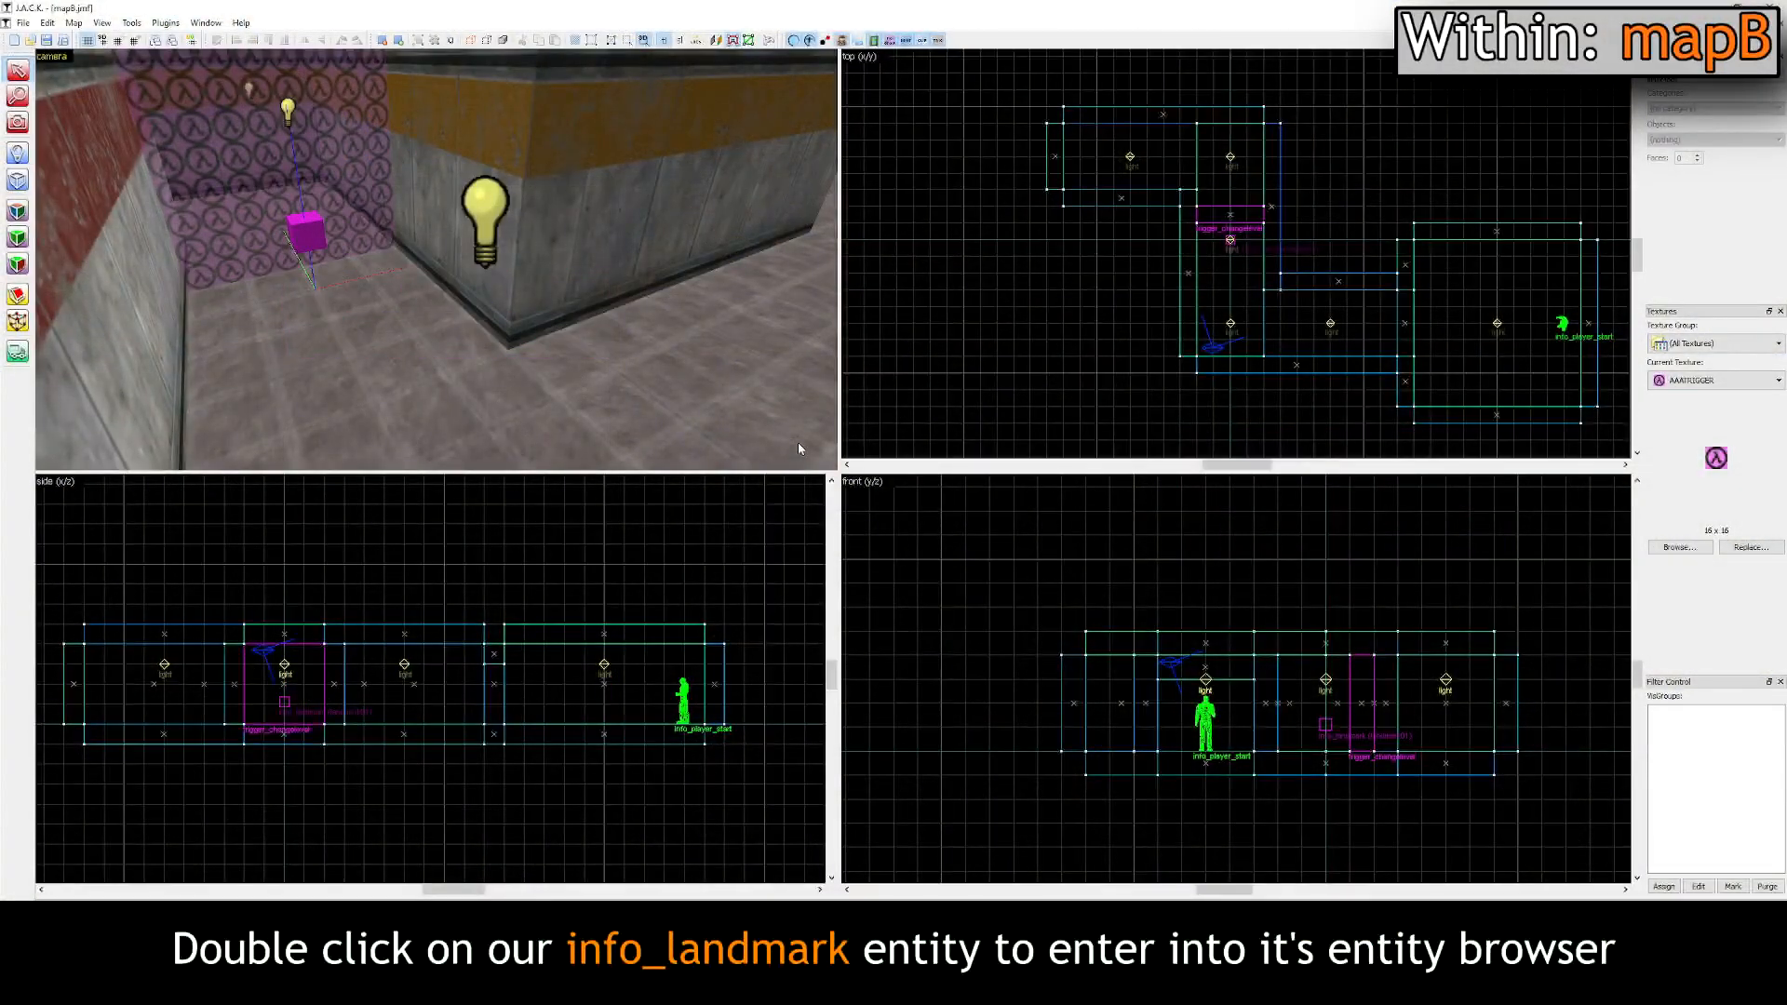
Step: Check the name of mapB's info_landmark entity in its properties and deselect it
double_click(303, 240)
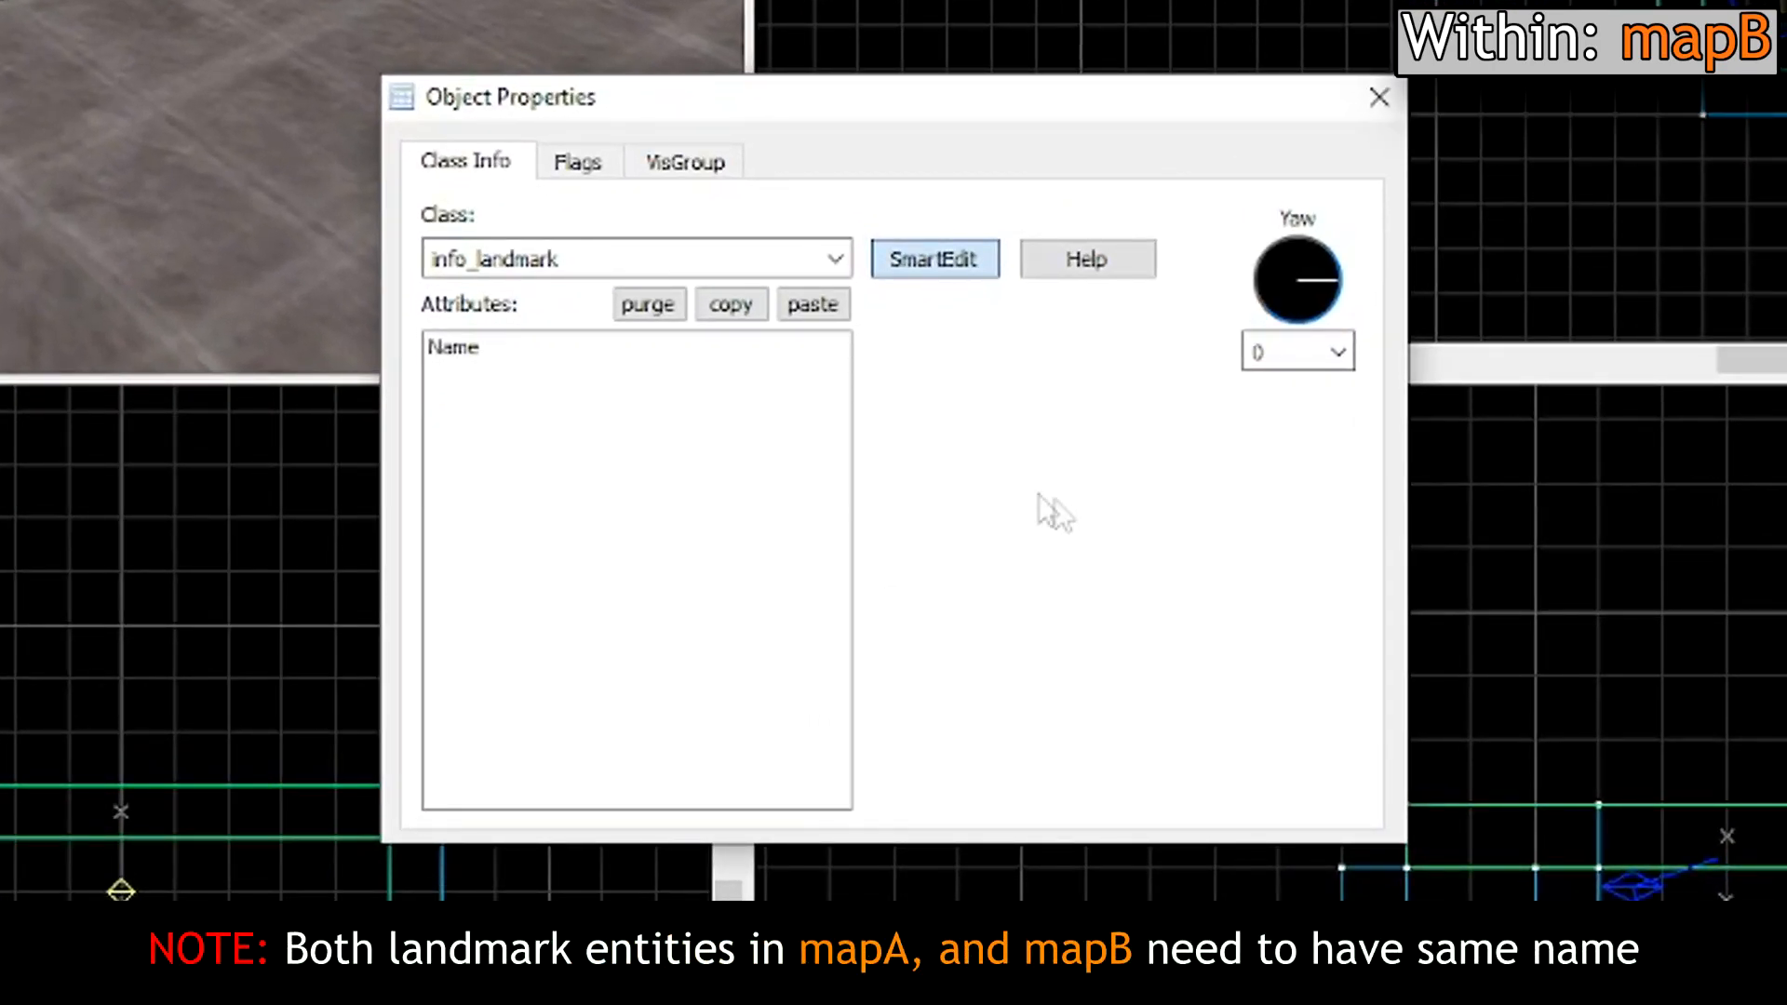
left_click(684, 349)
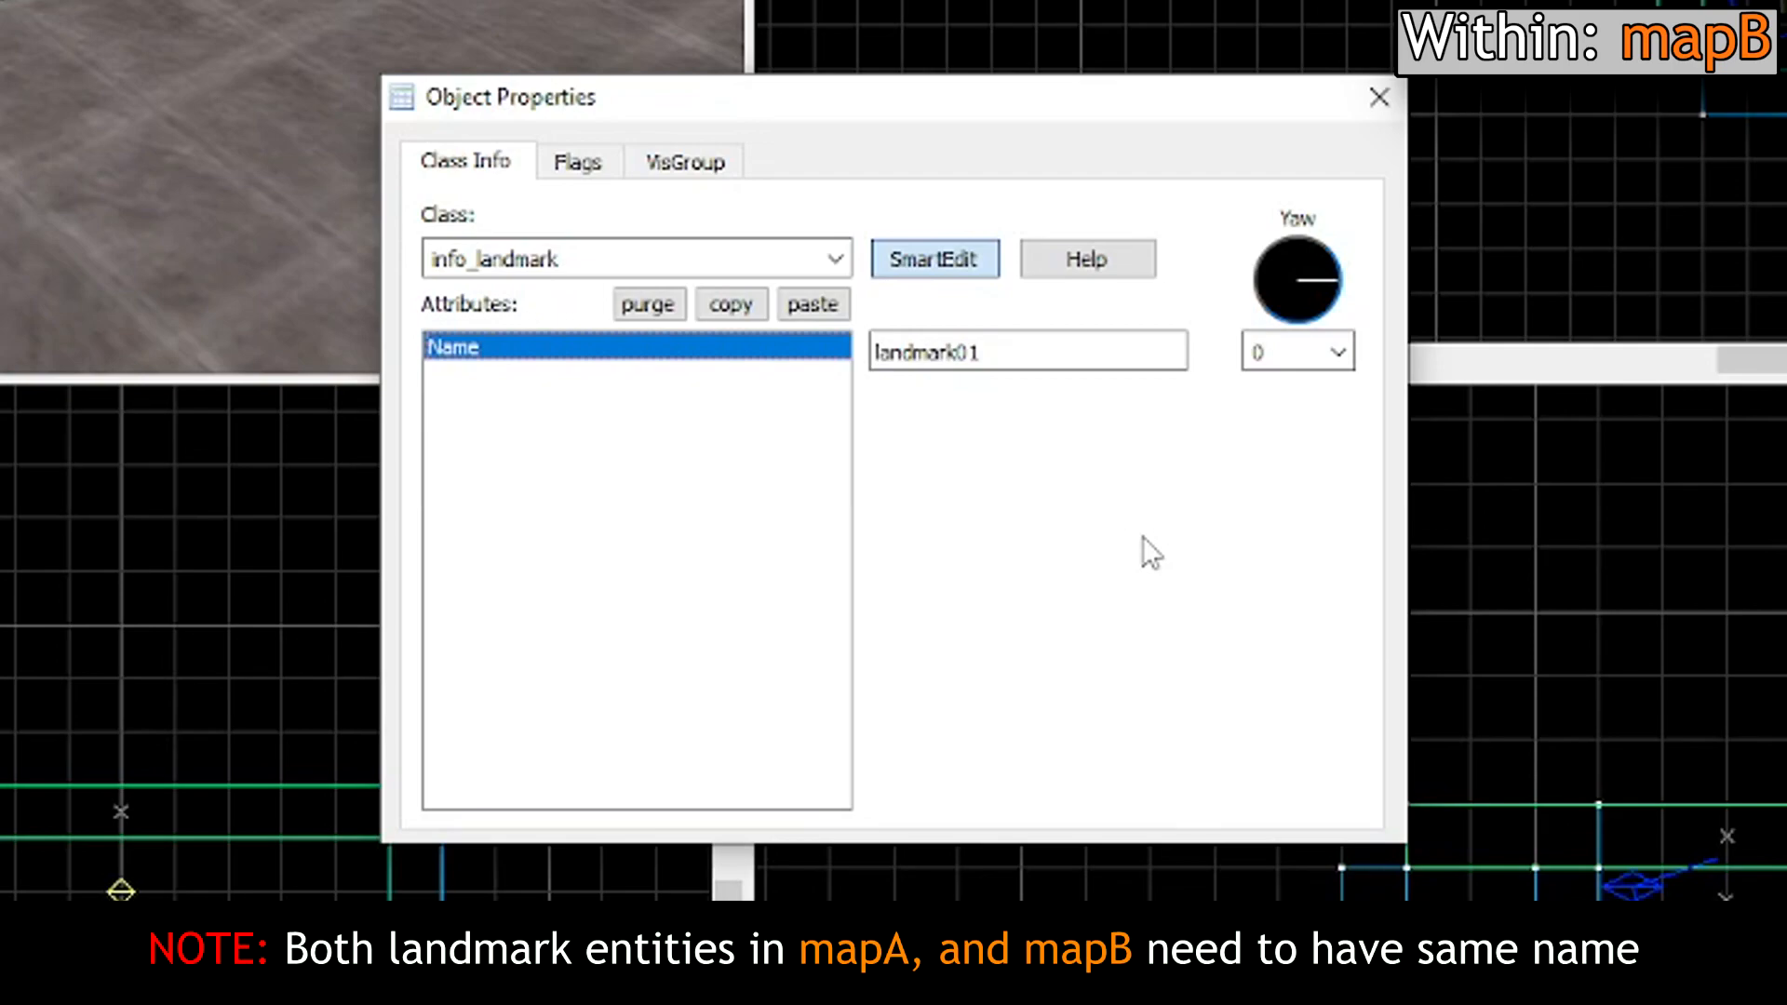
left_click(1372, 104)
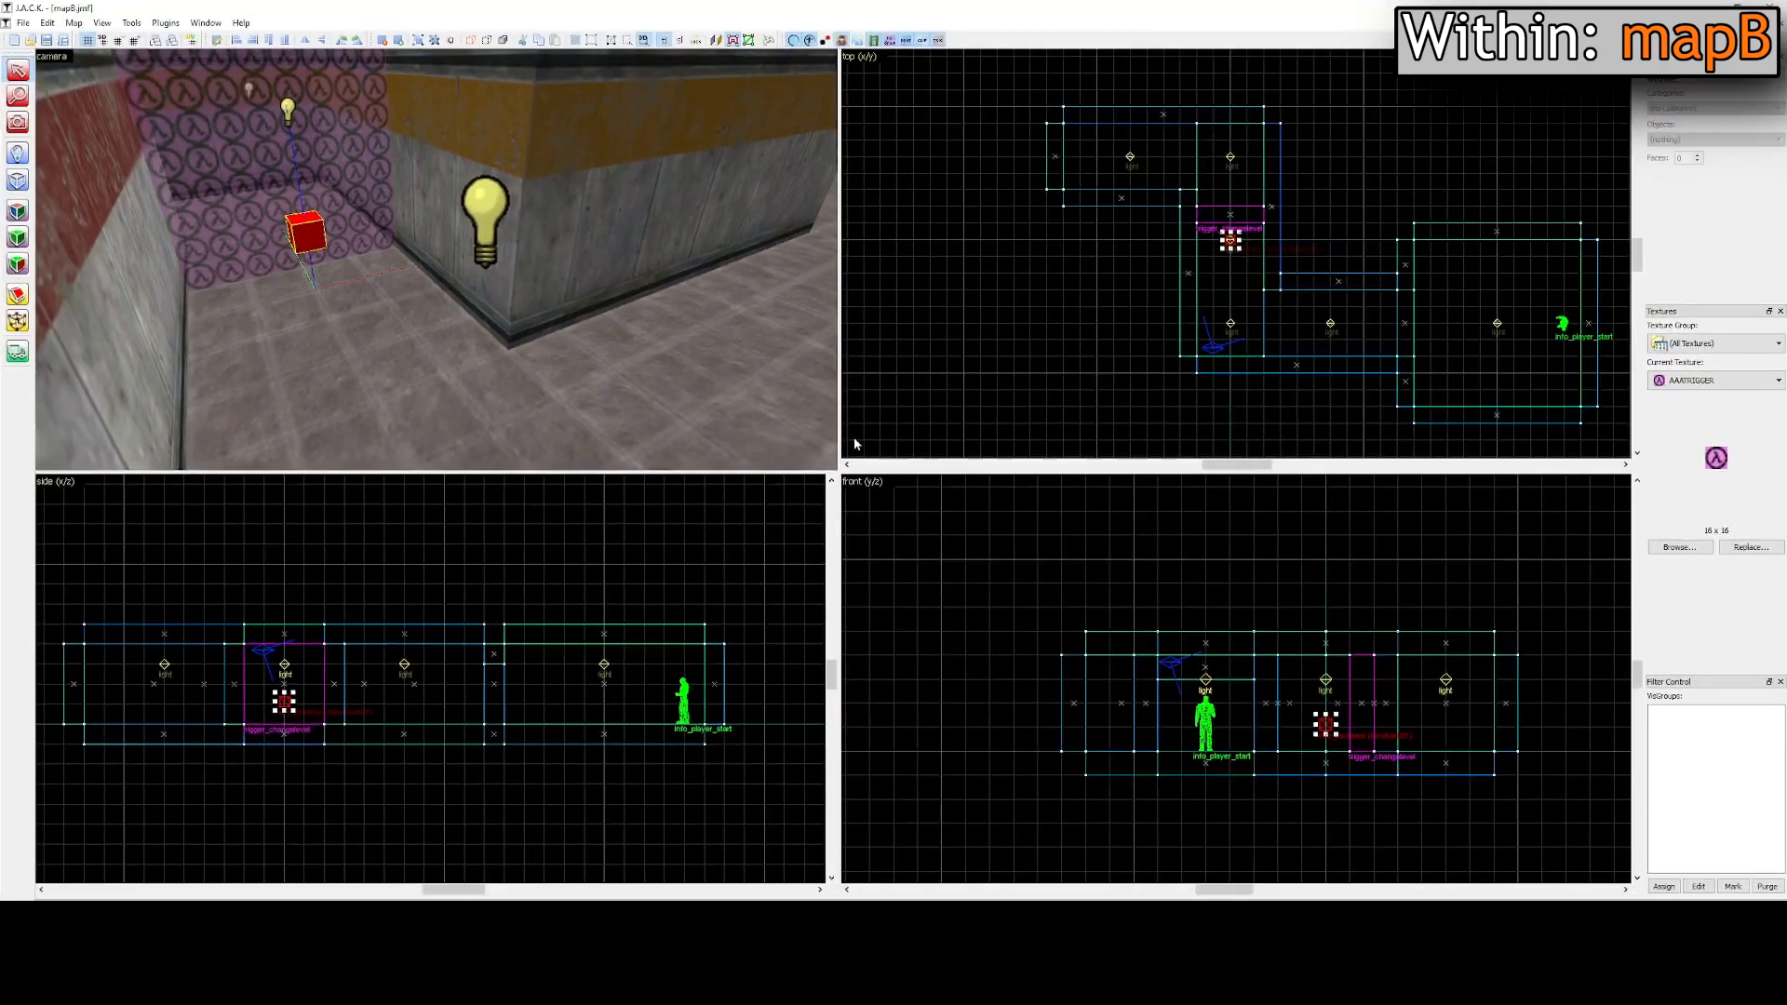
left_click(837, 404)
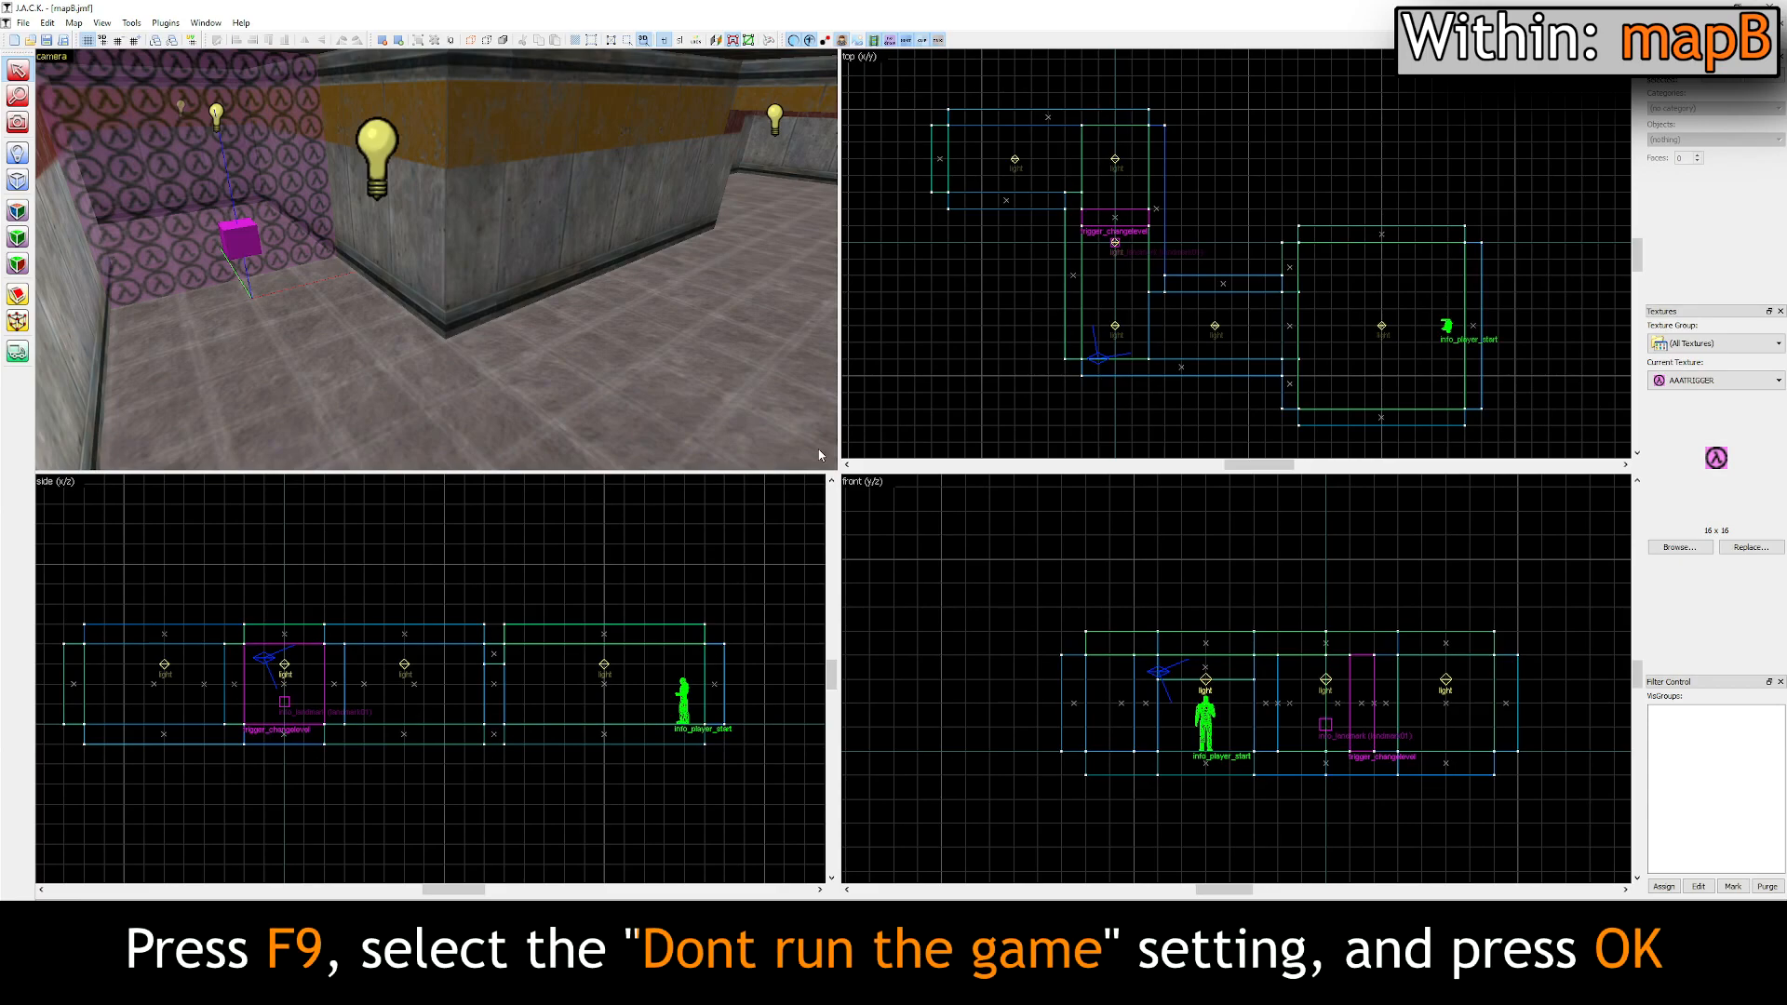
Step: Compile mapB with the Don't run the game option enabled and close the compile log
key("F9")
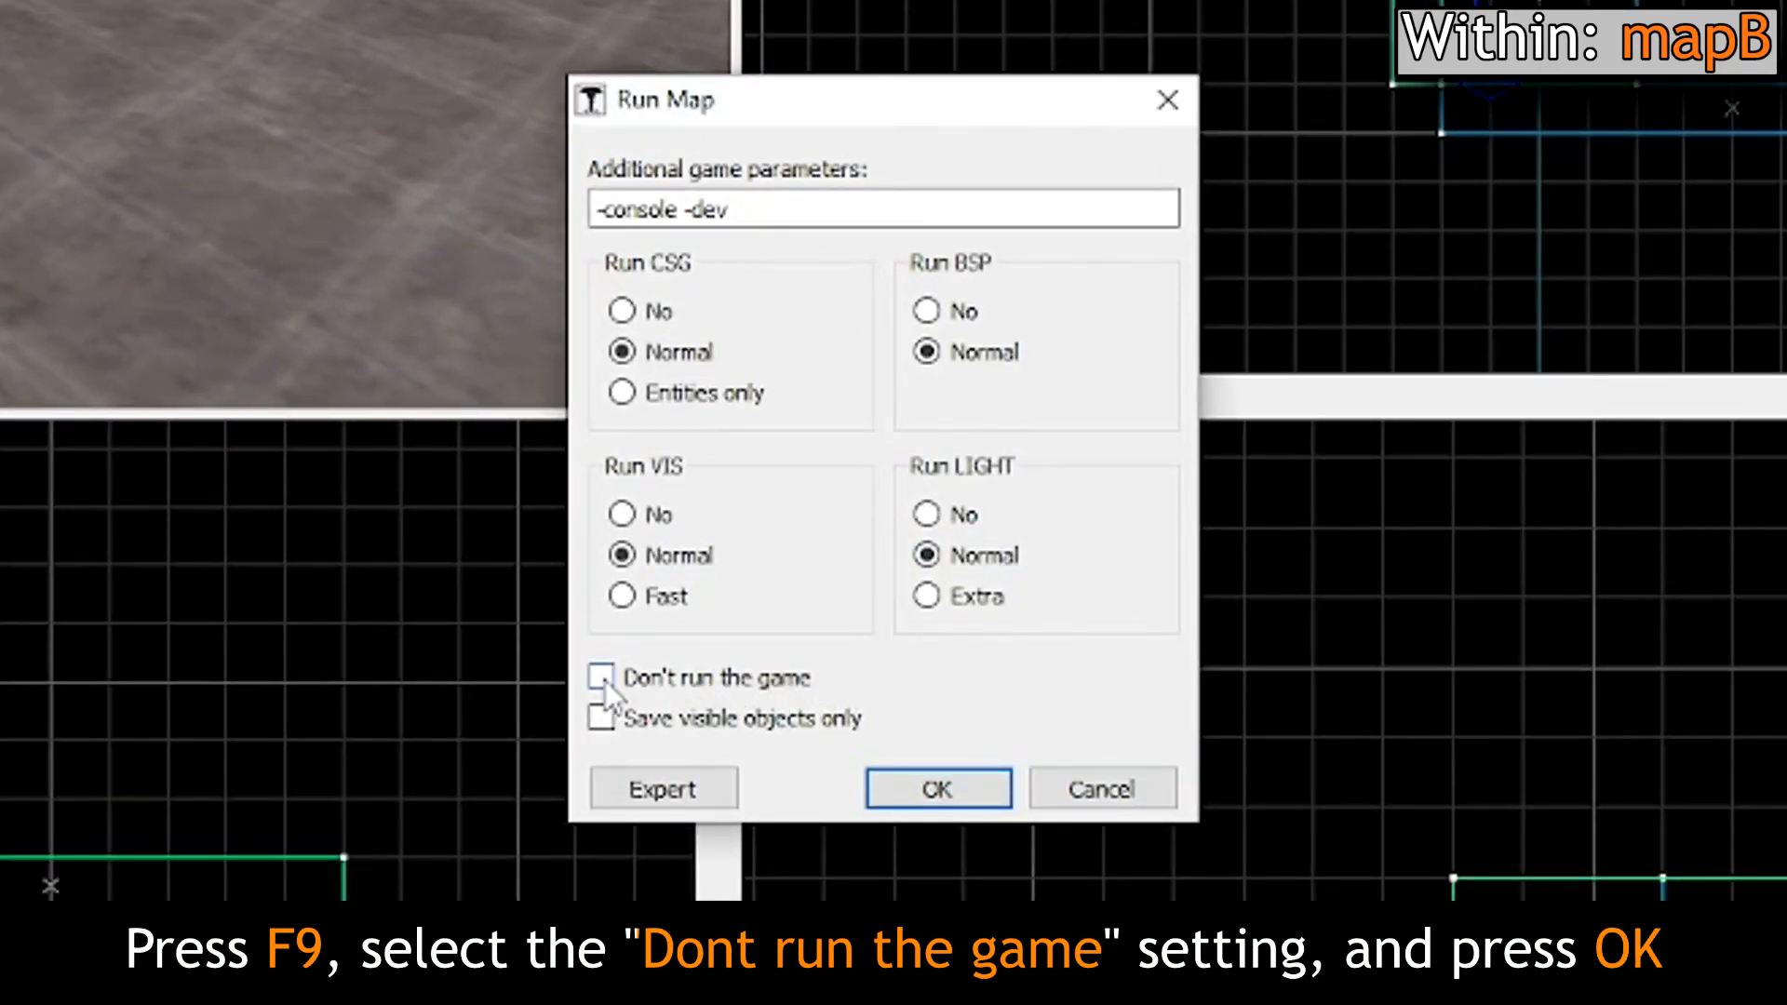
left_click(603, 679)
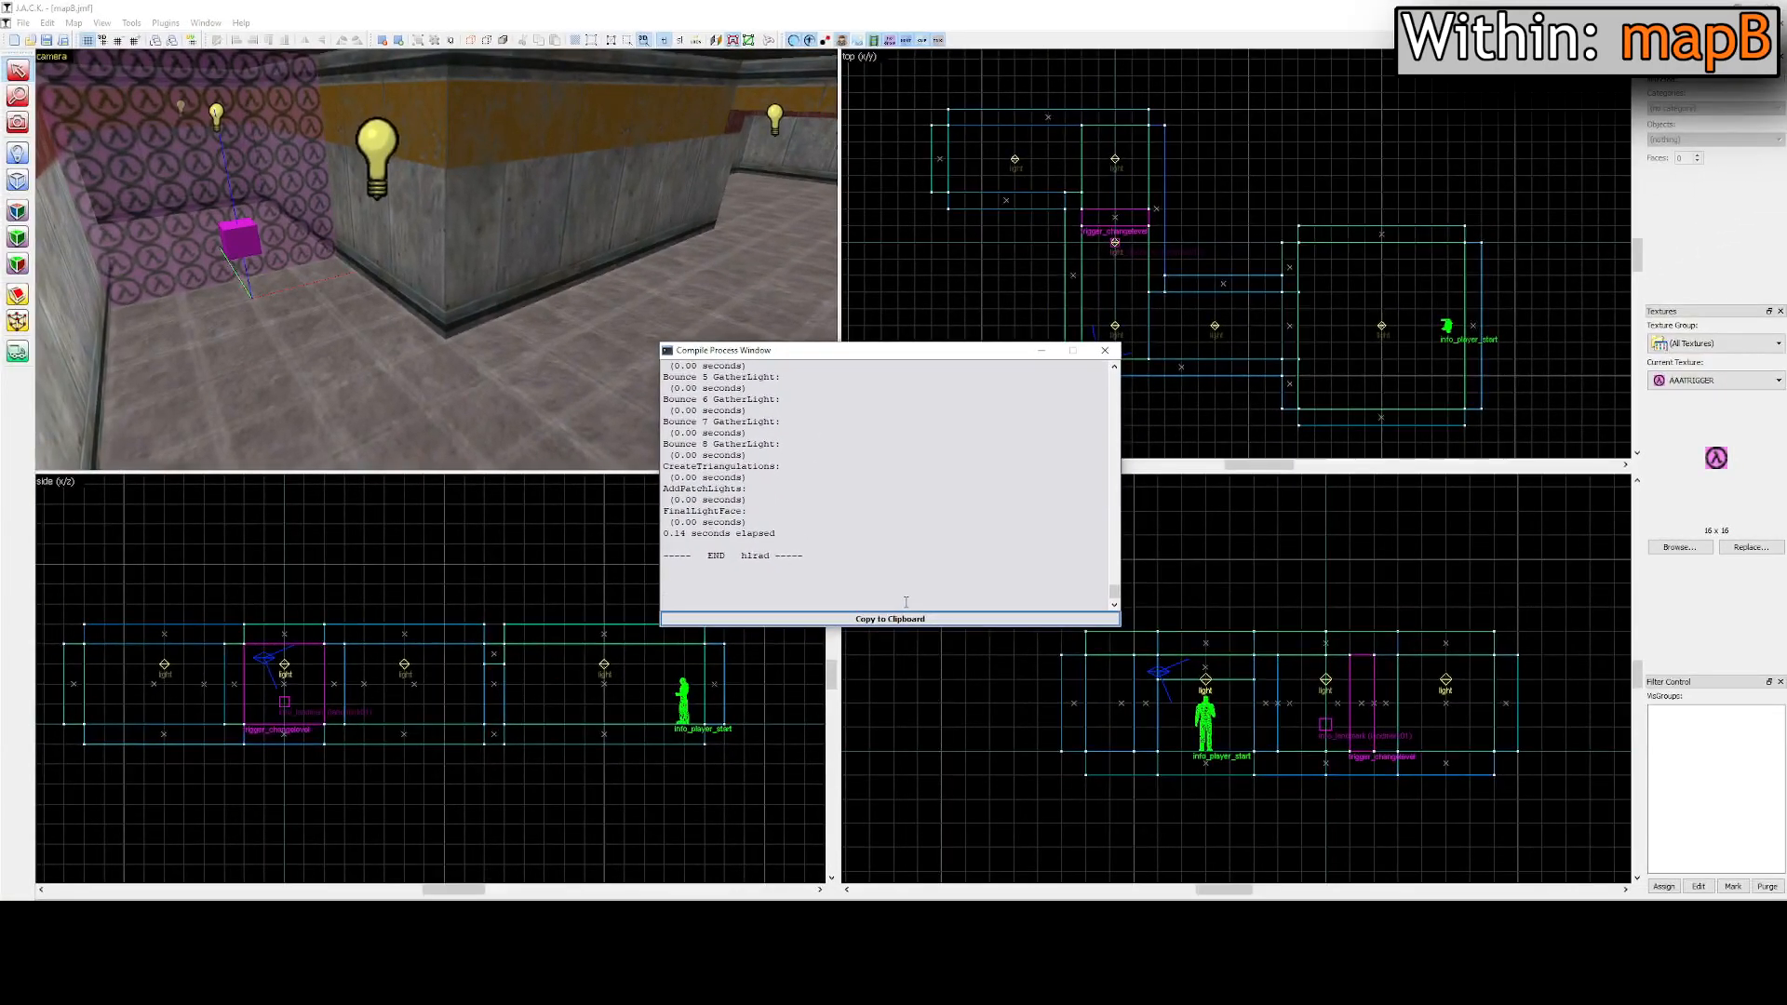
left_click(1105, 351)
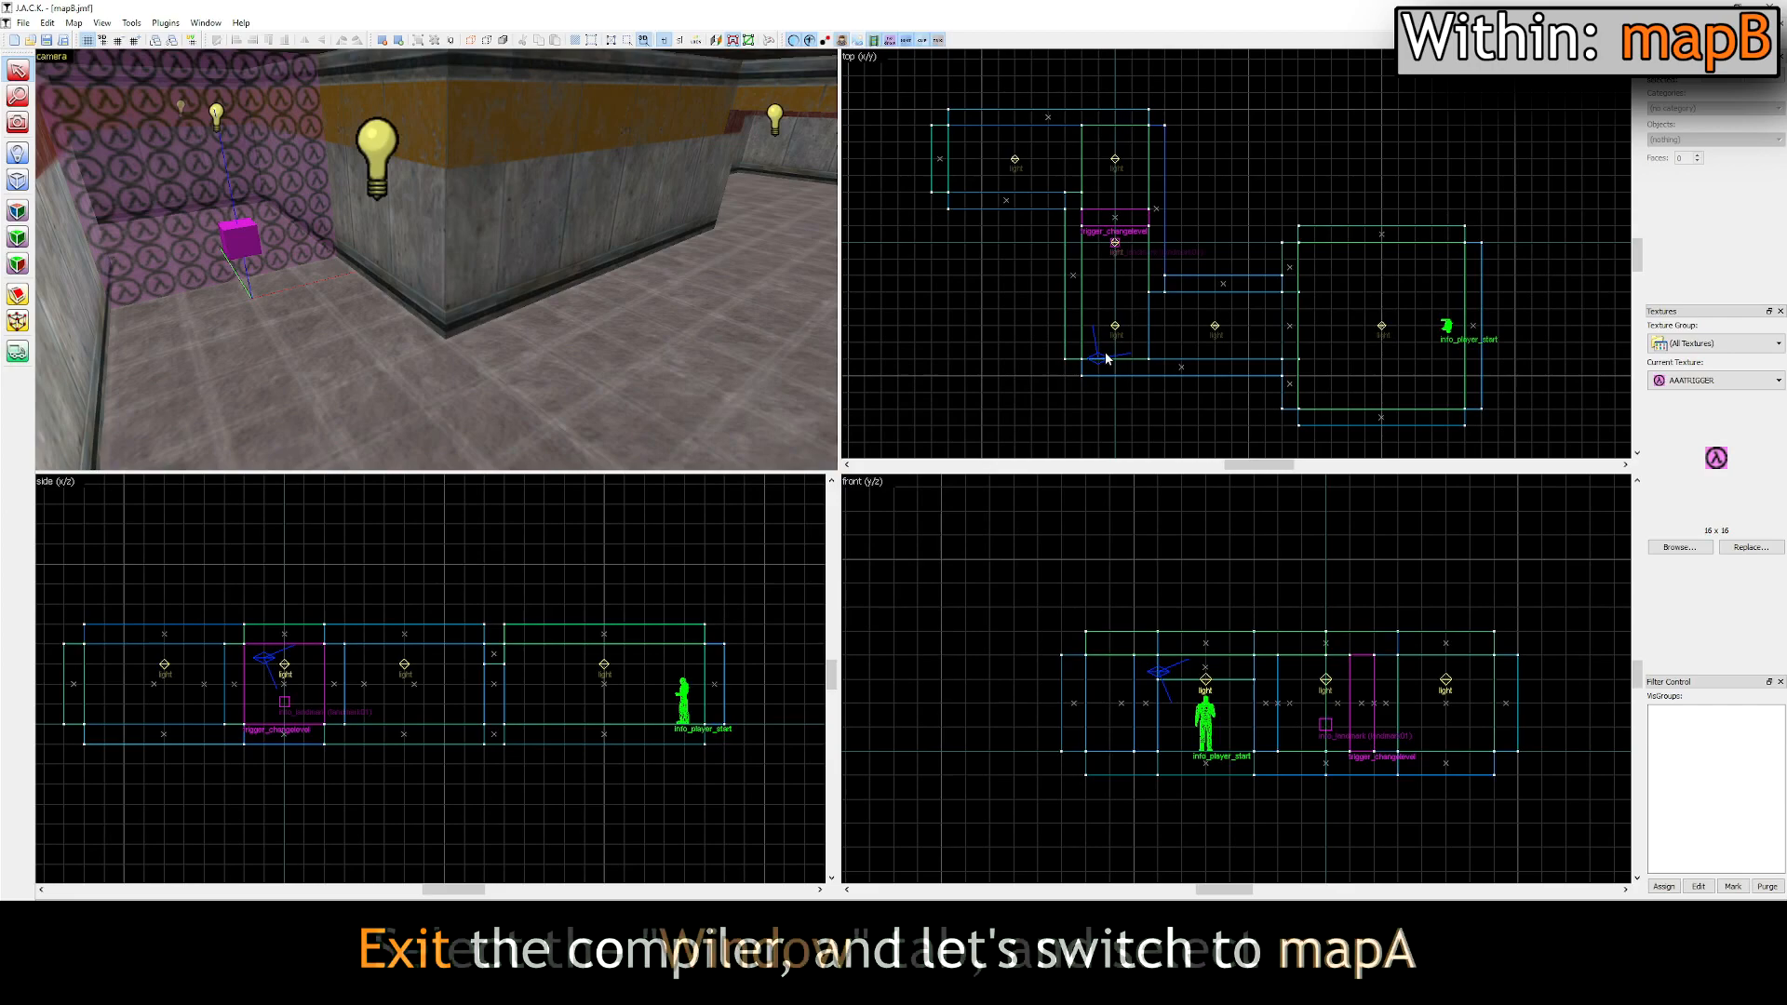
Step: Switch to mapA and compile it with the Don't run the game option disabled, launching the game
left_click(207, 22)
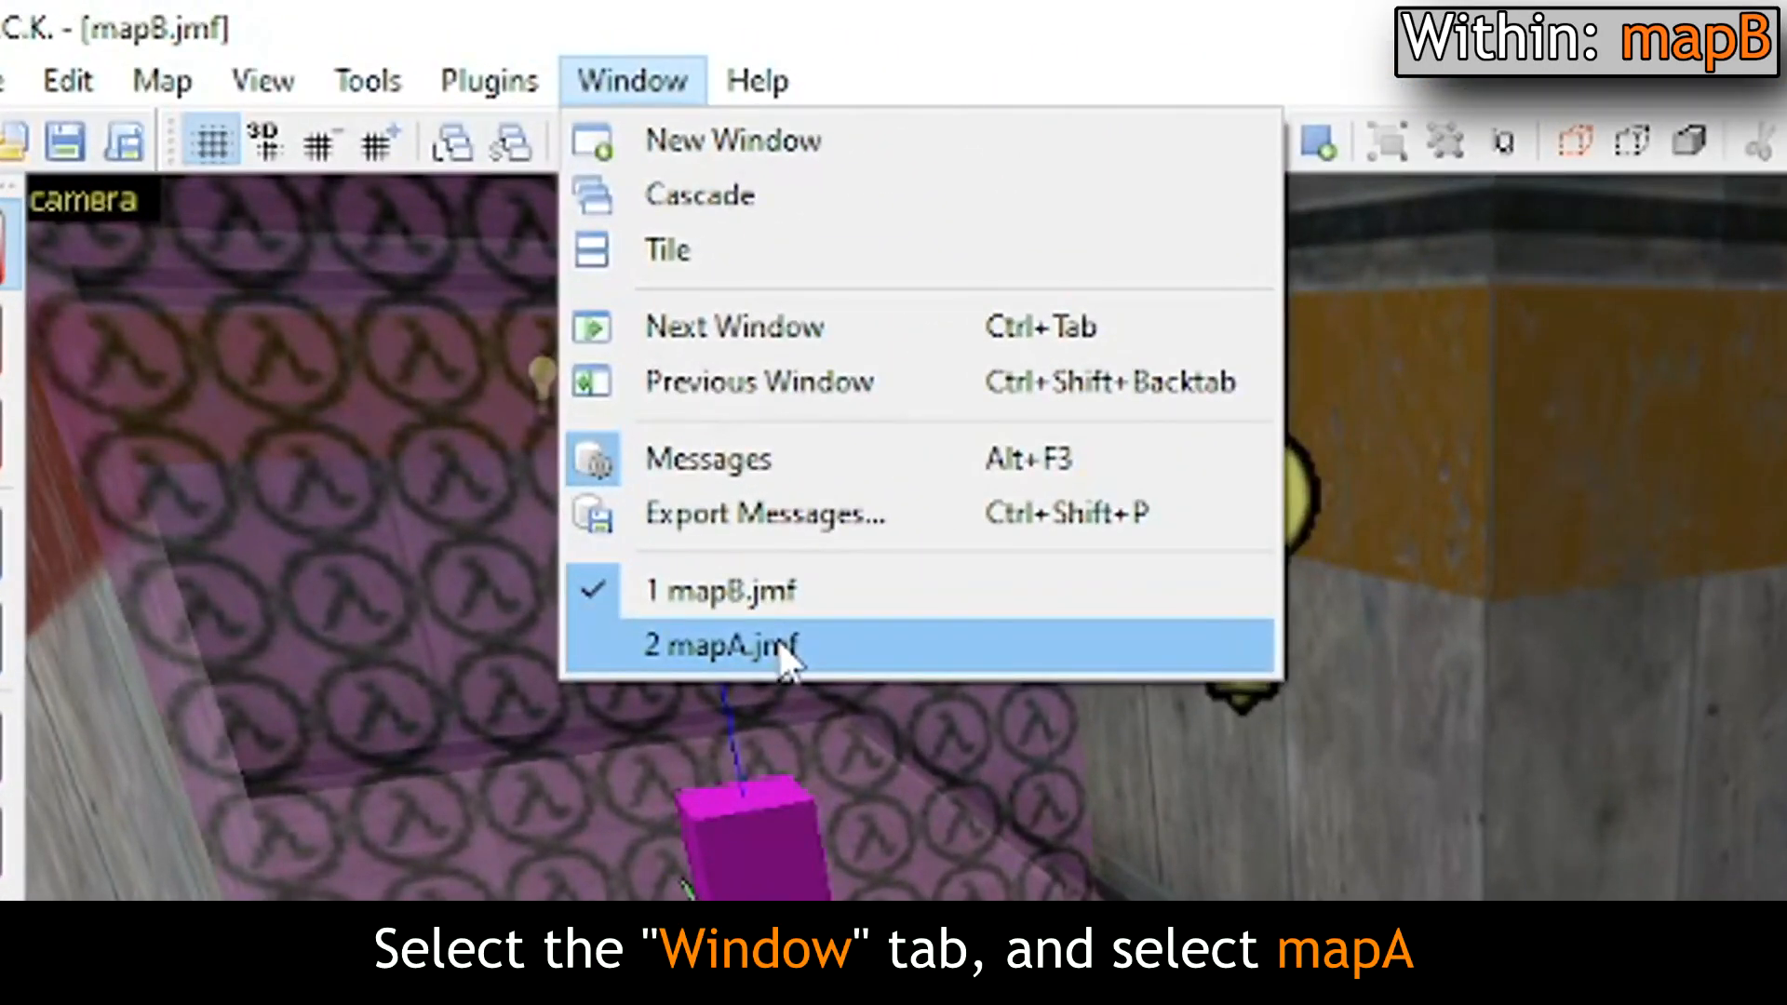
left_click(778, 643)
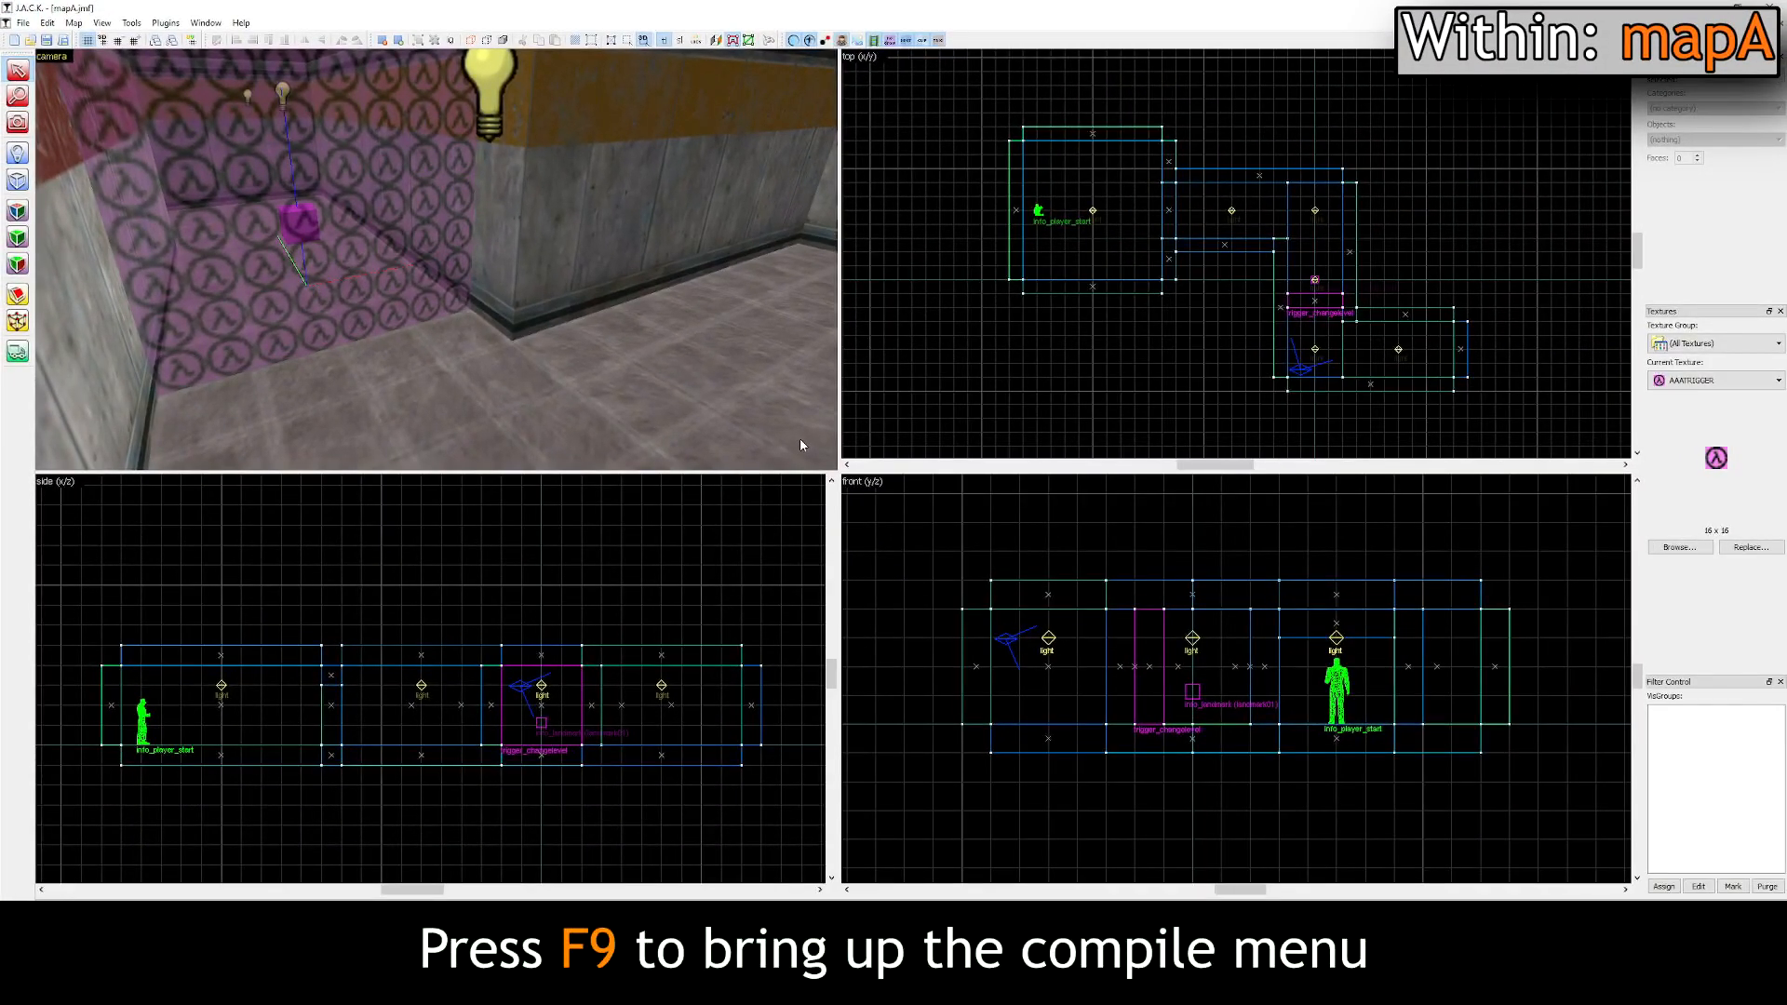
key("F9")
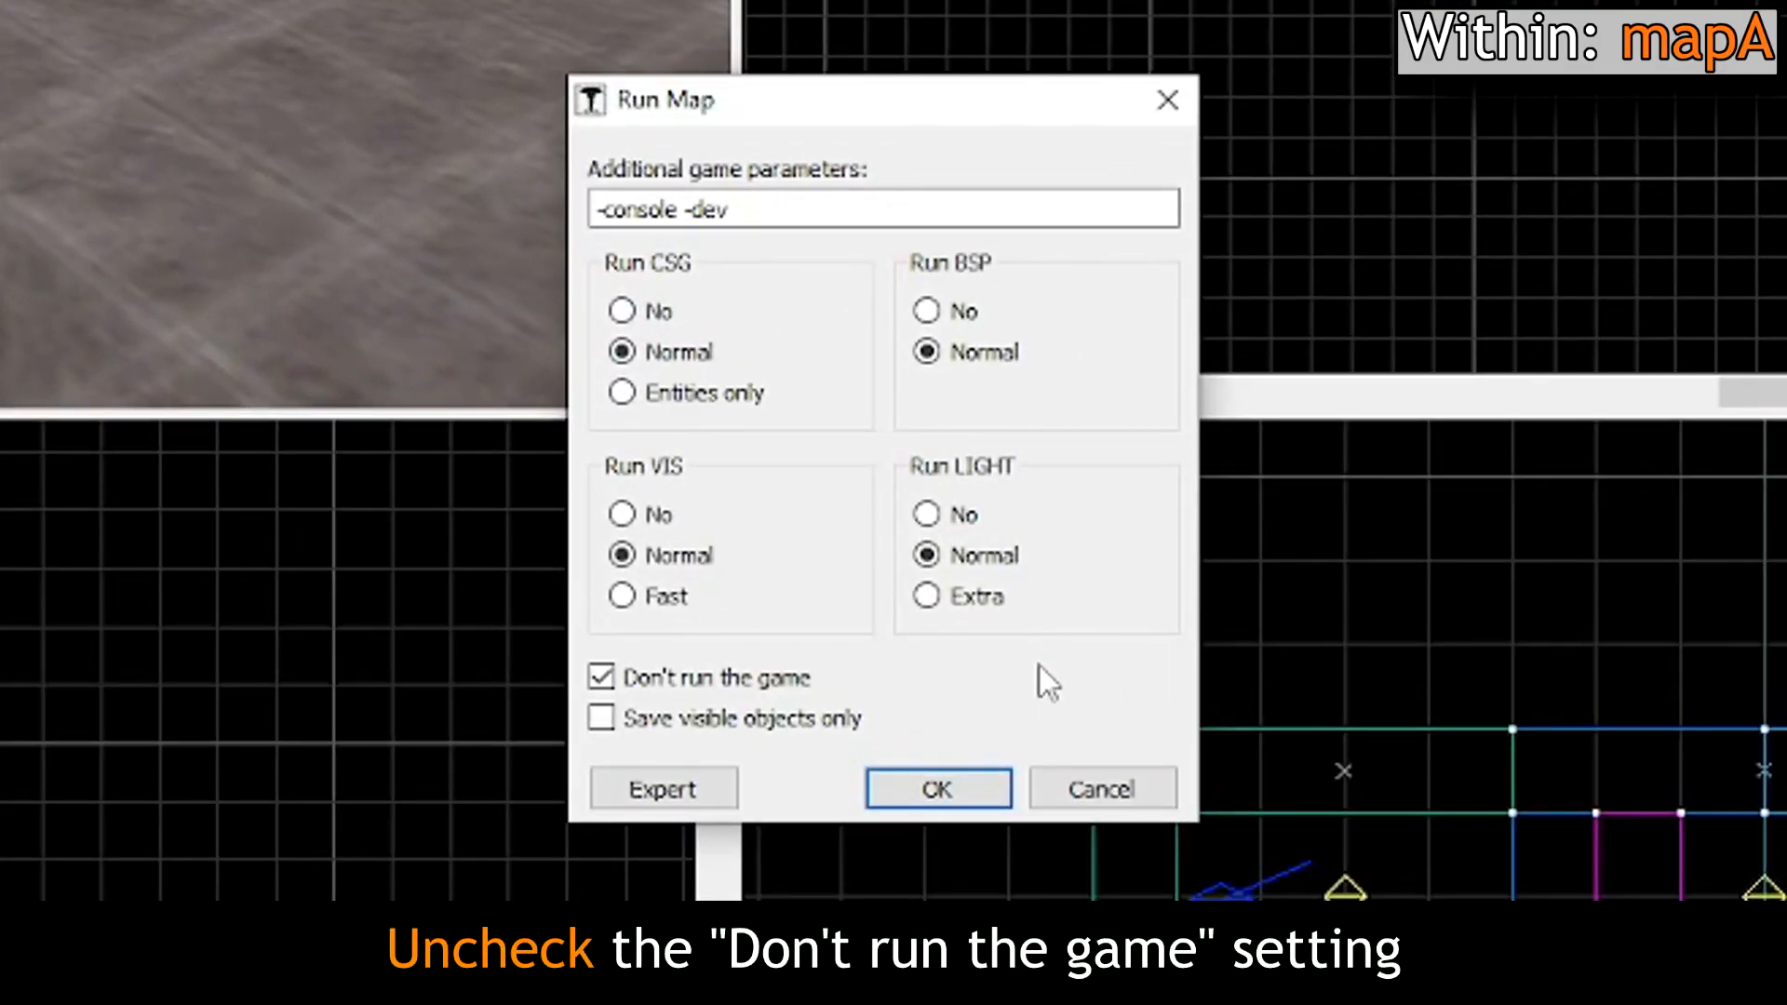
left_click(601, 671)
left_click(940, 791)
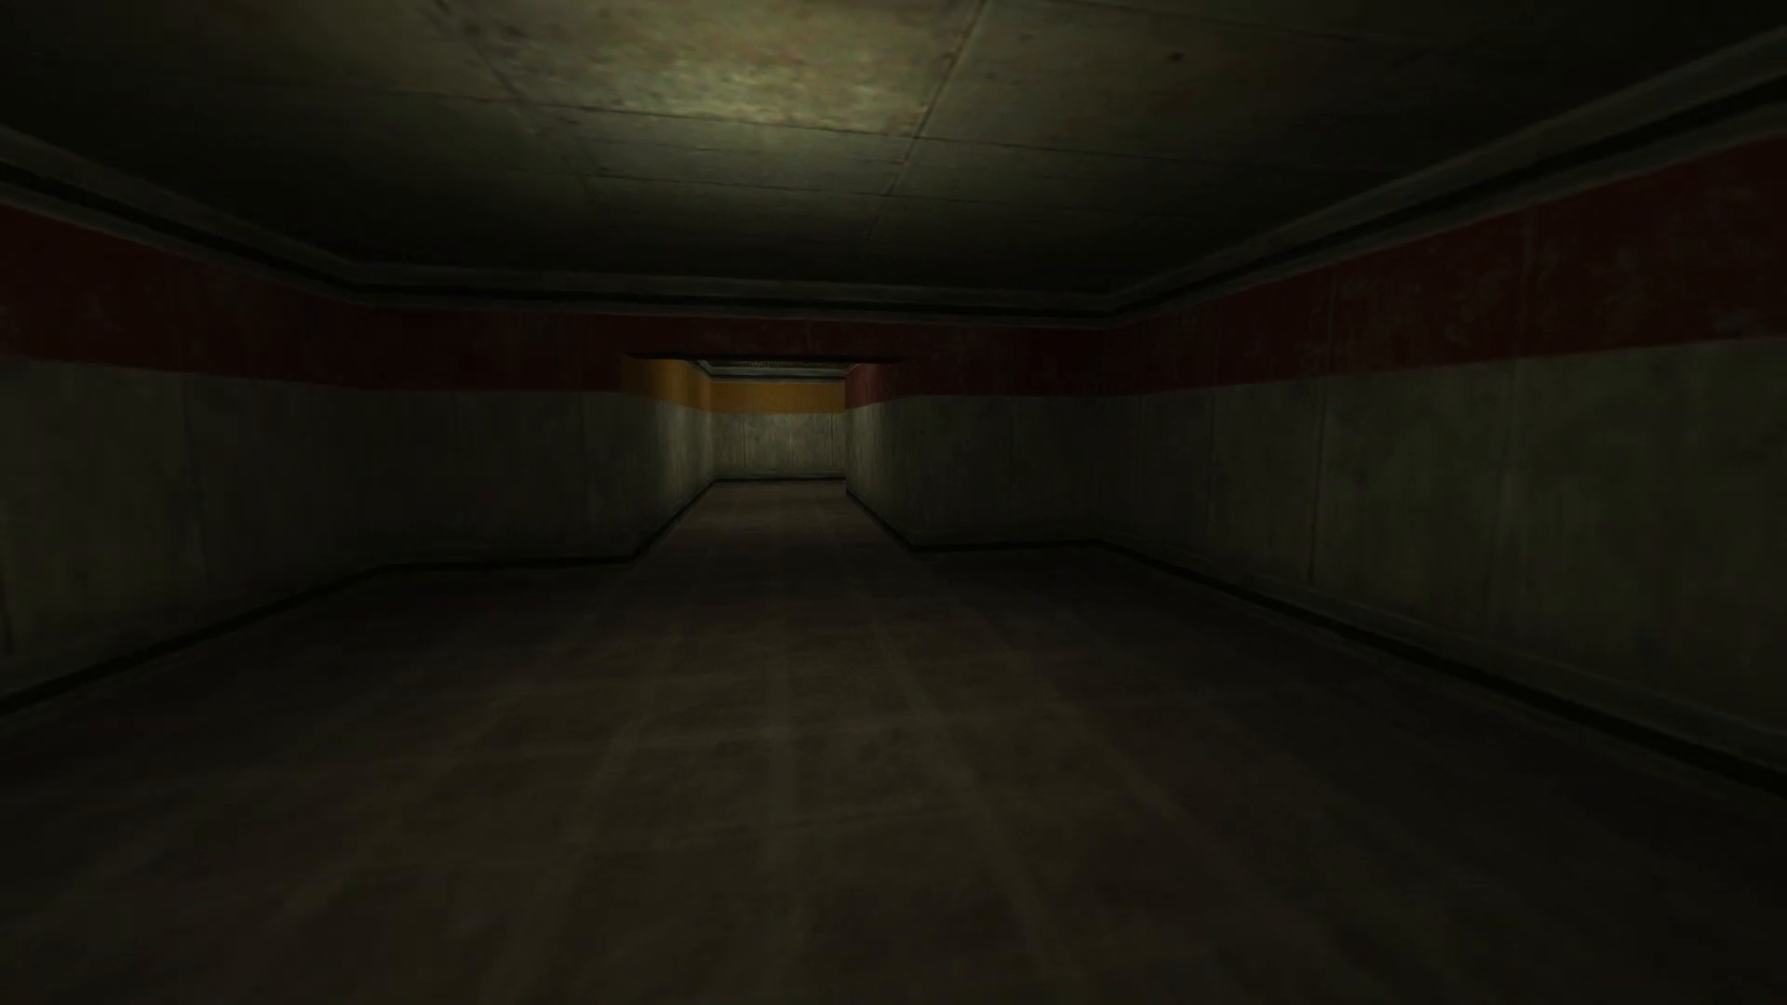
Step: Walk through the hallways in the game to test the level transitions between mapA and mapB
key("w")
key("w")
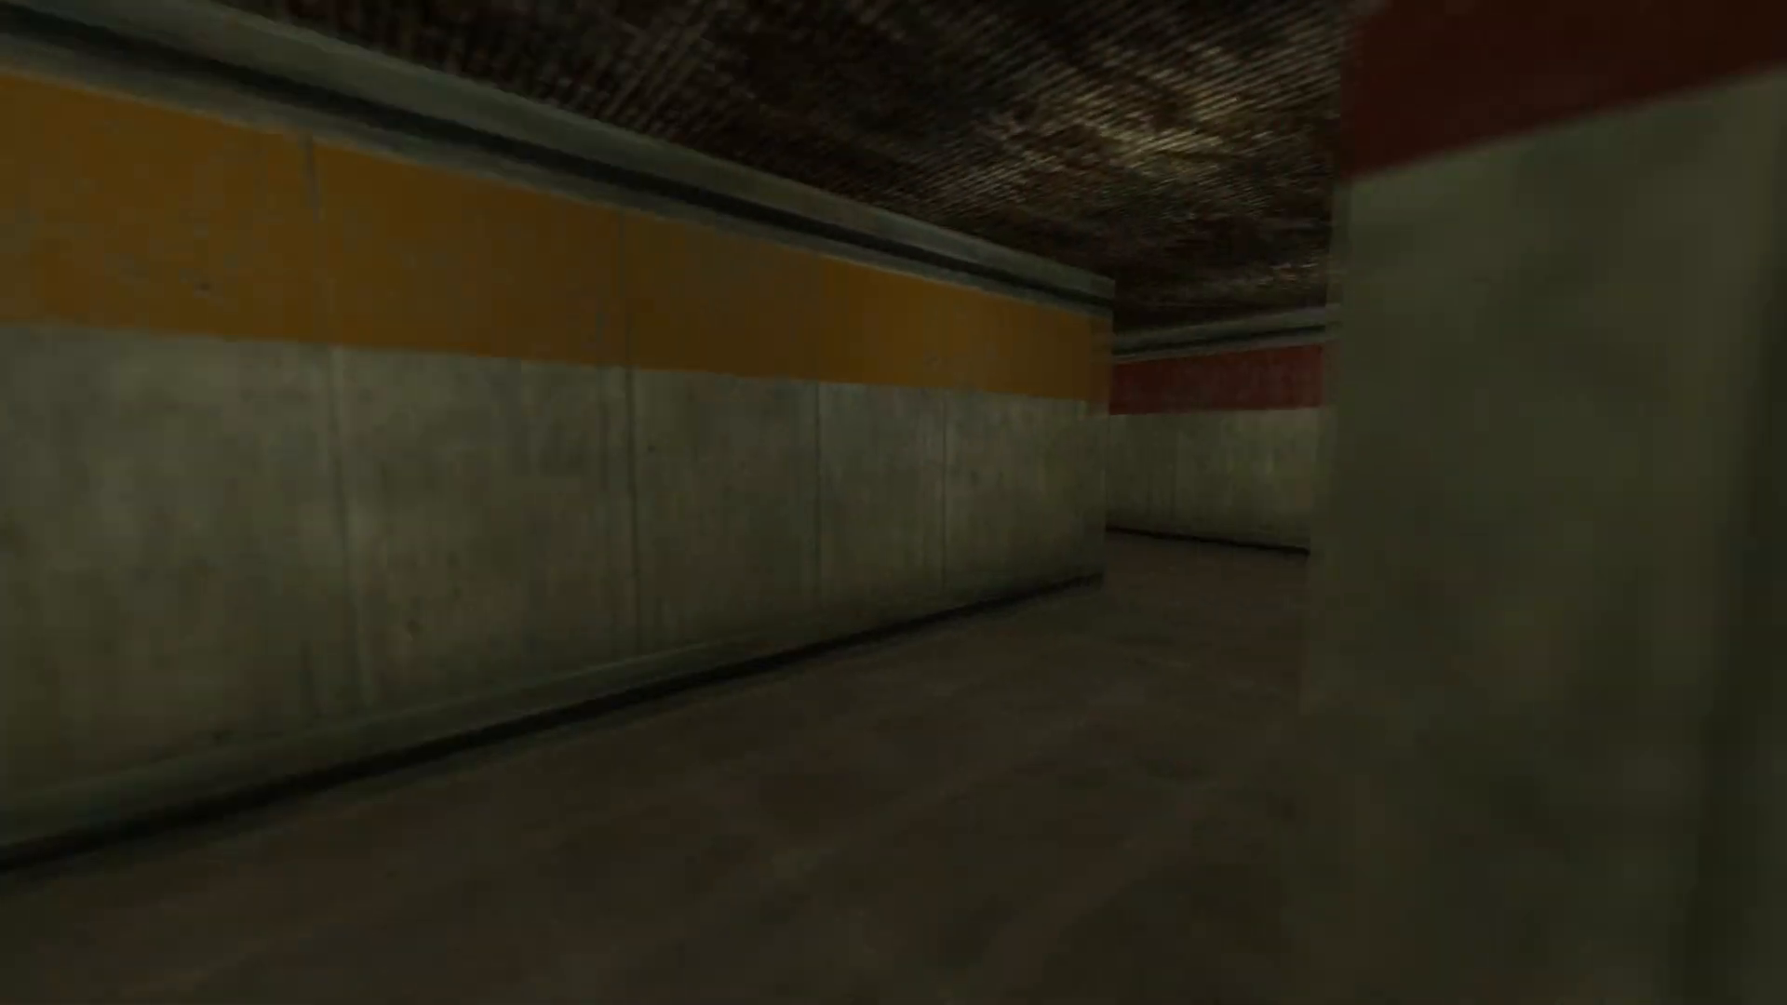
key("w")
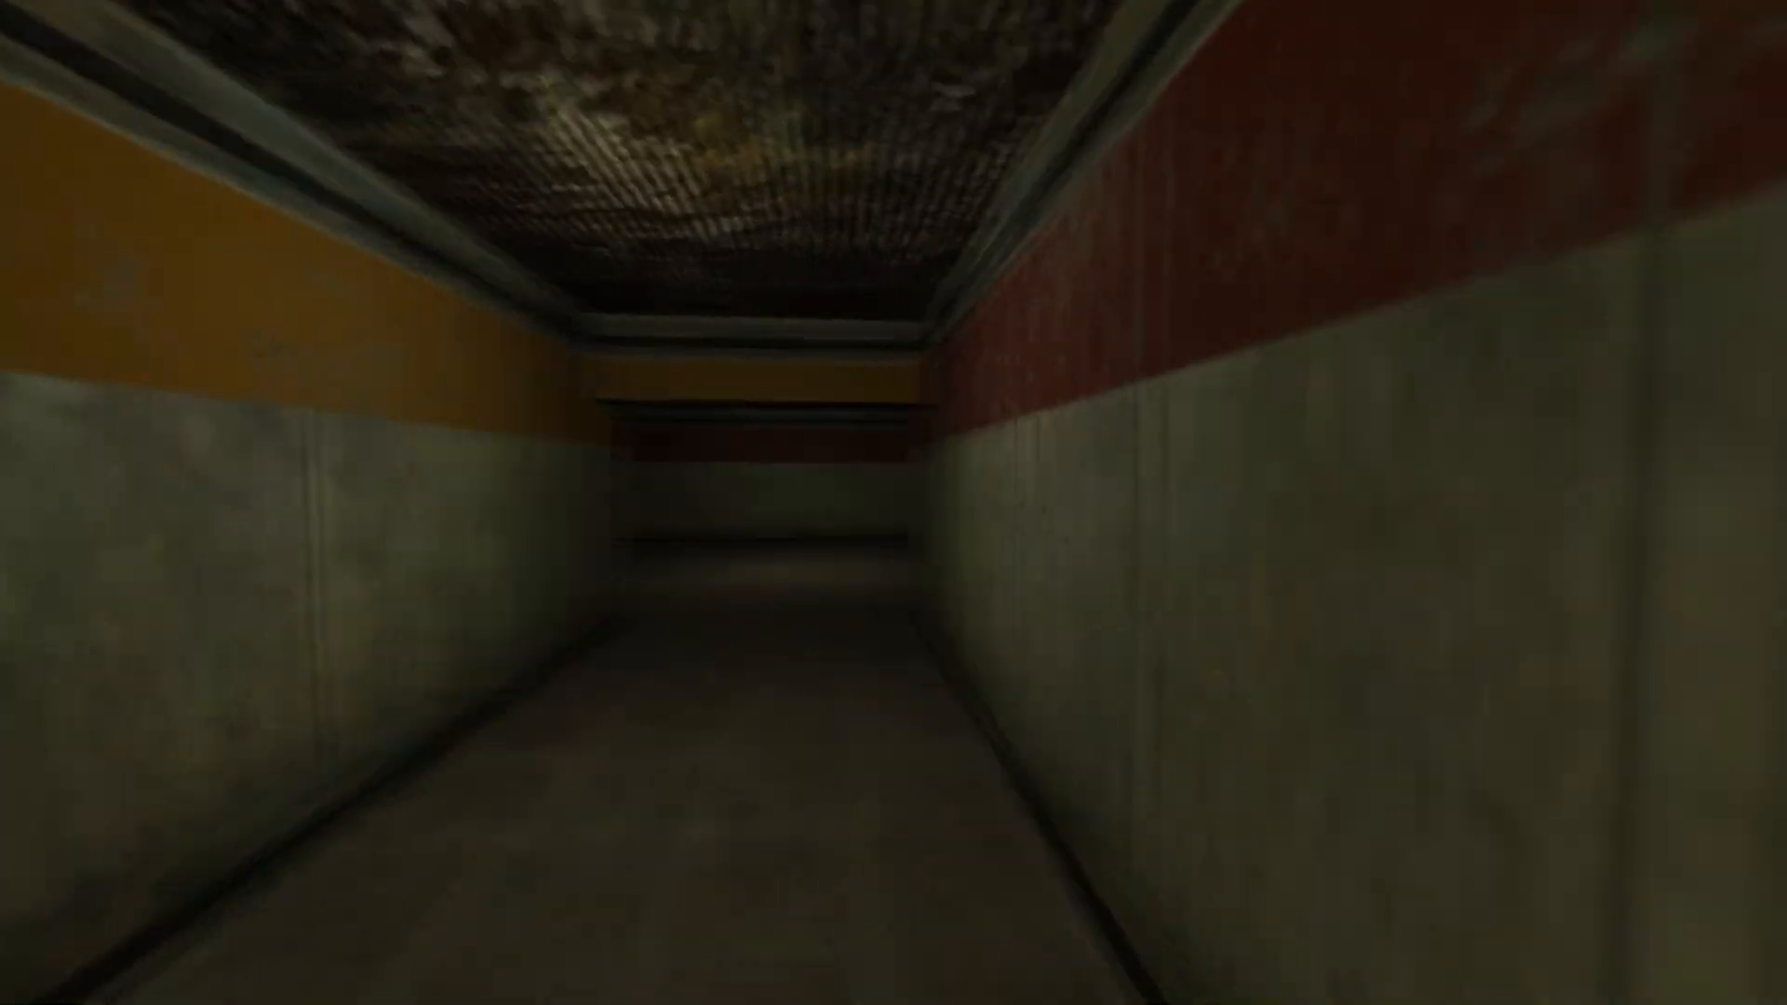
key("w")
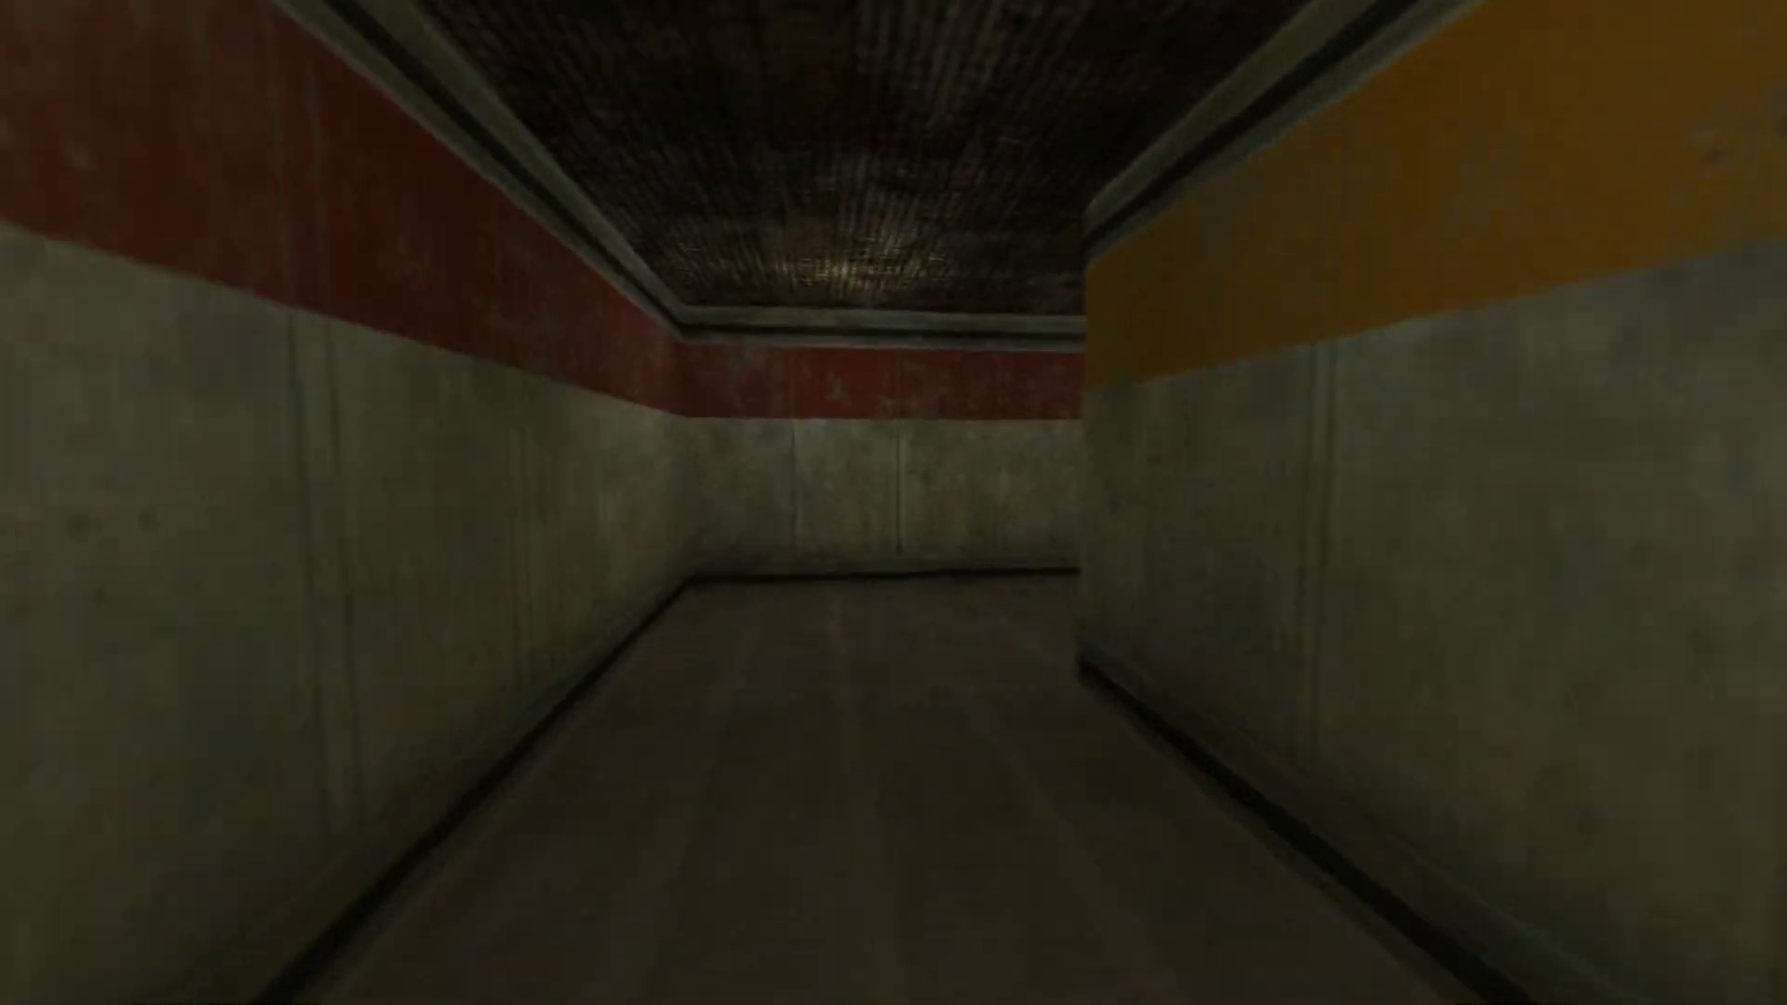
key("w")
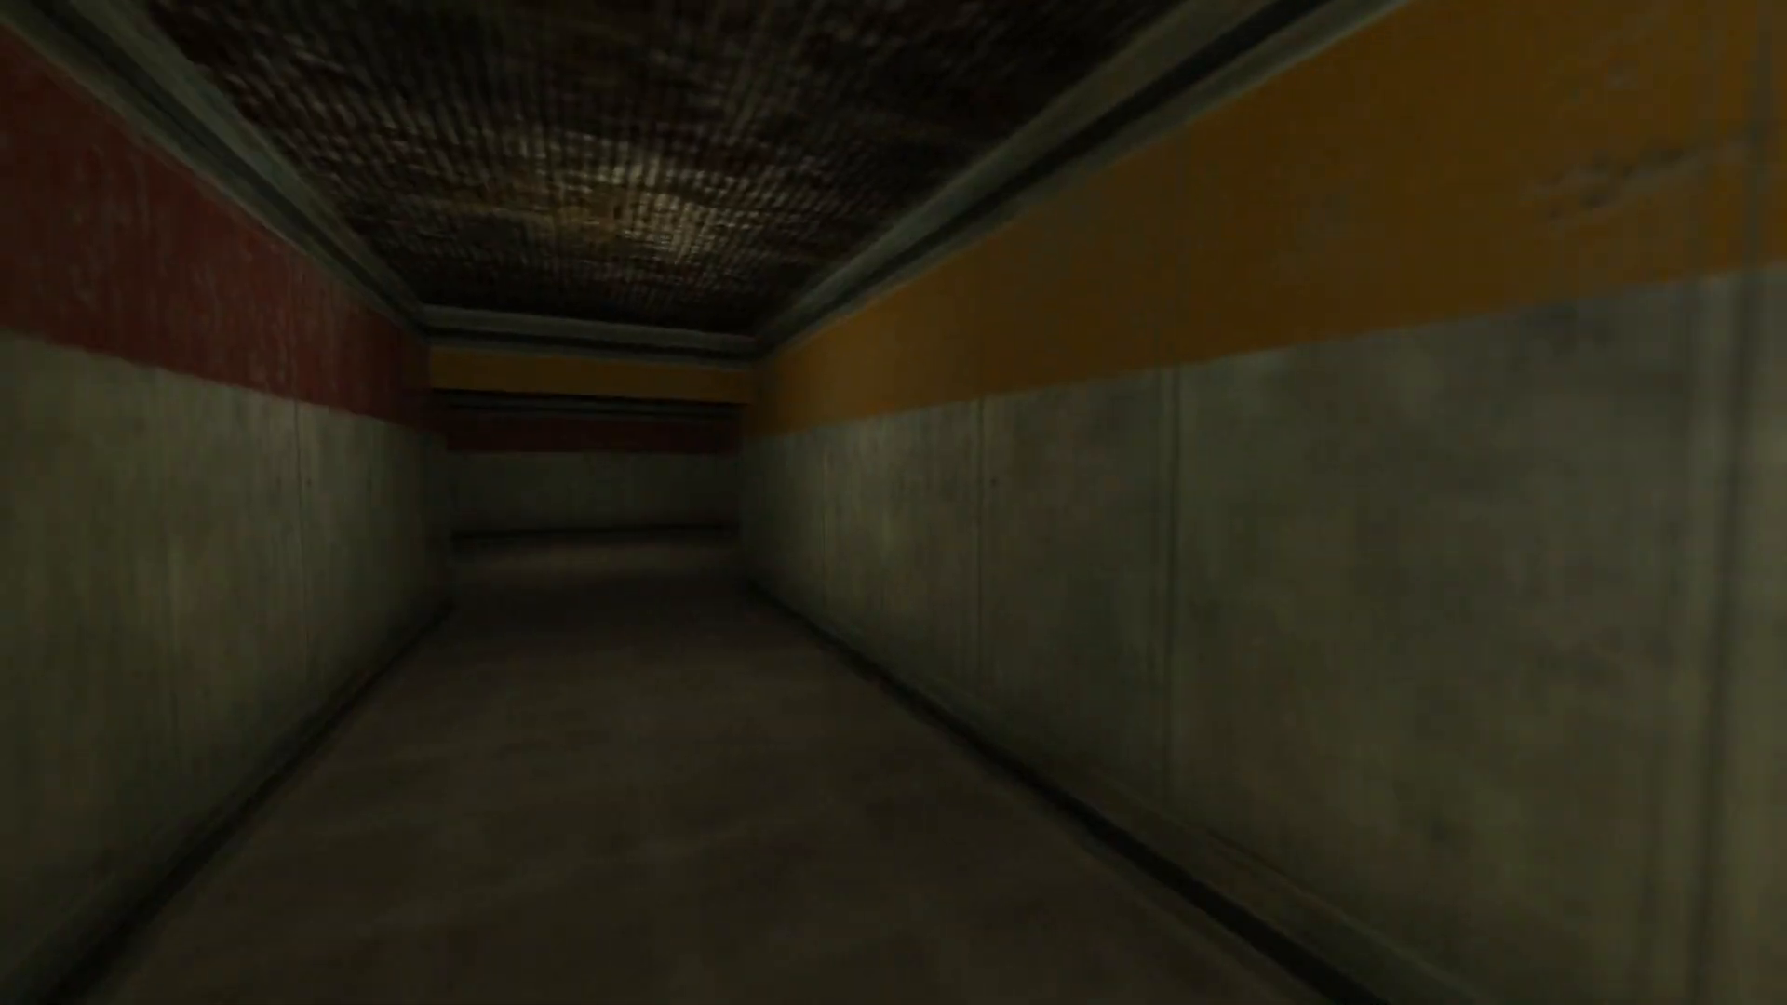
key("w")
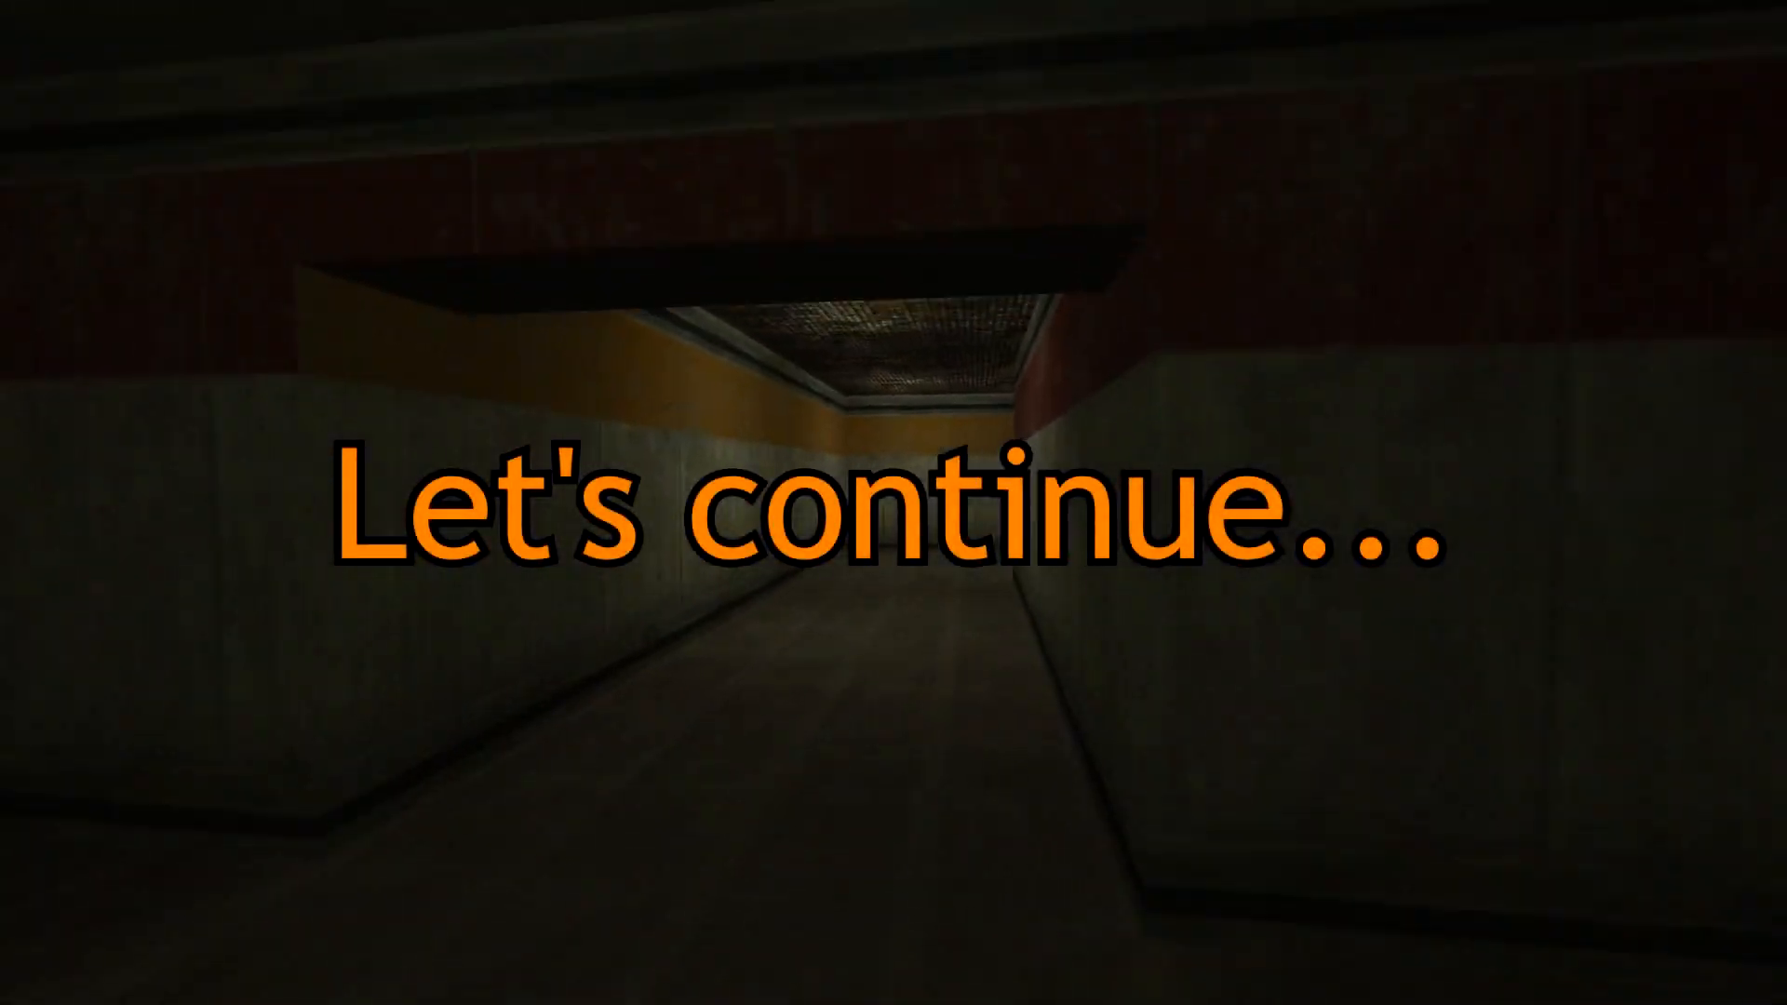
key("w")
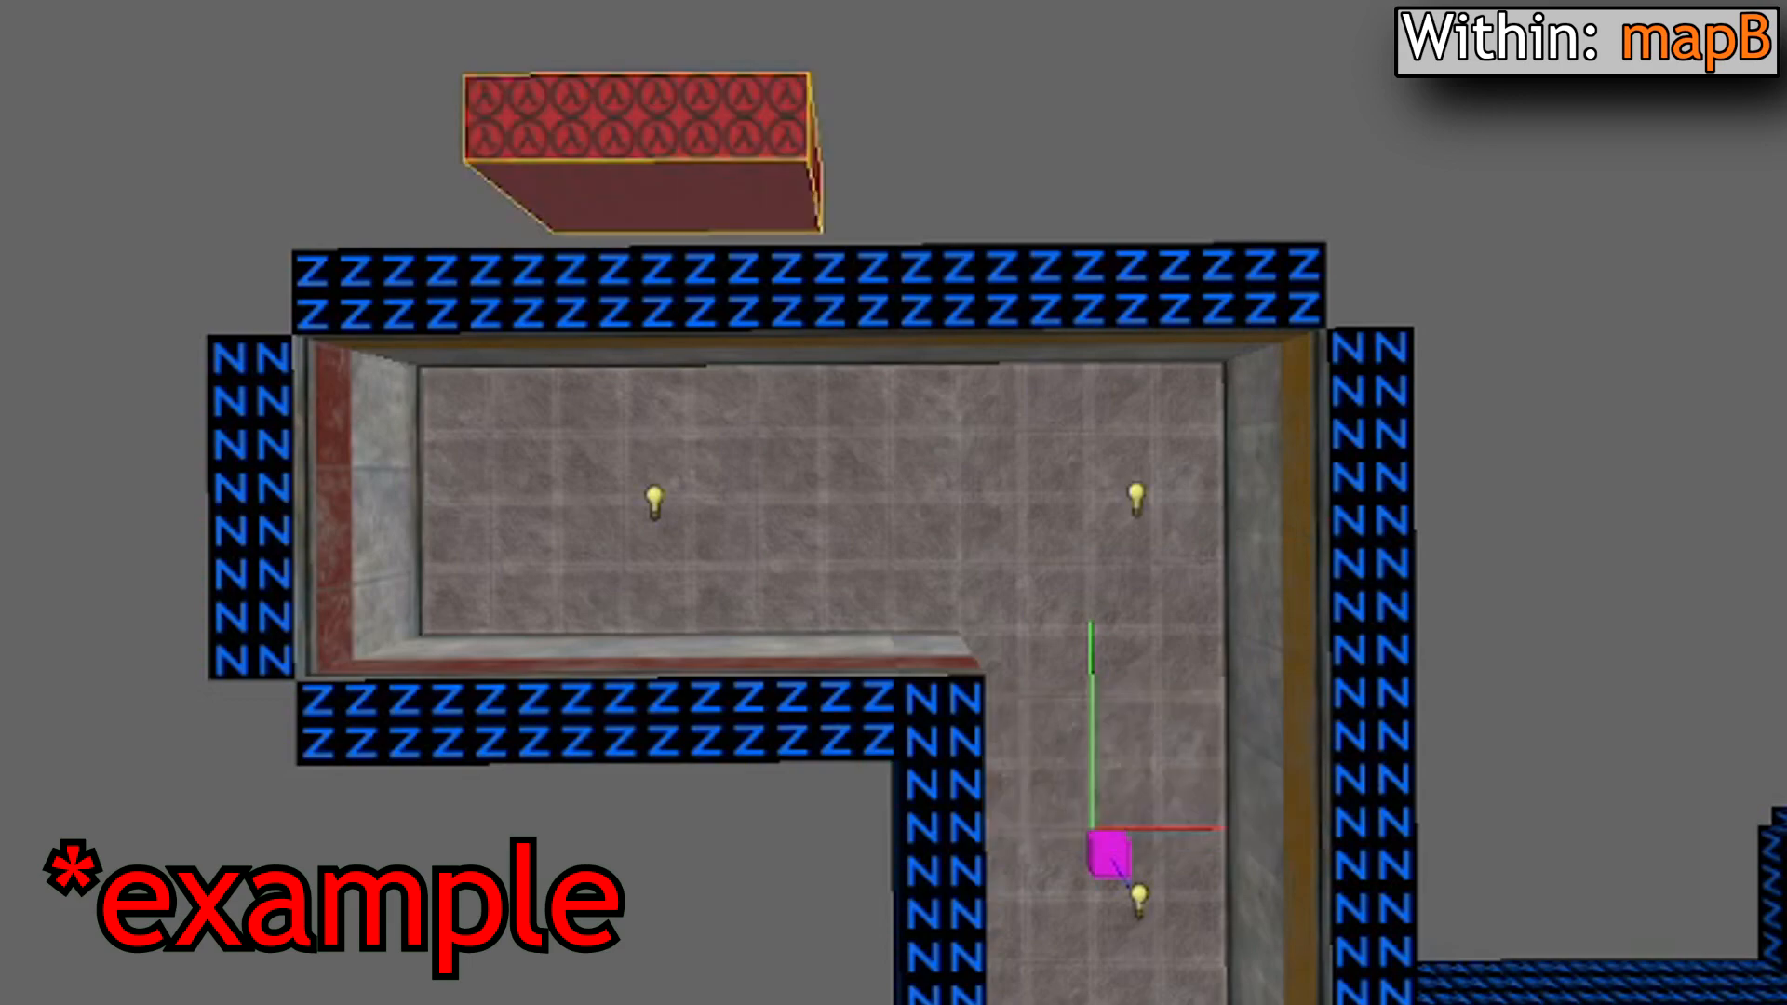
Step: Walk through mapB's hallways in the game to test the example with its trigger_changelevel outside the map
key("Escape")
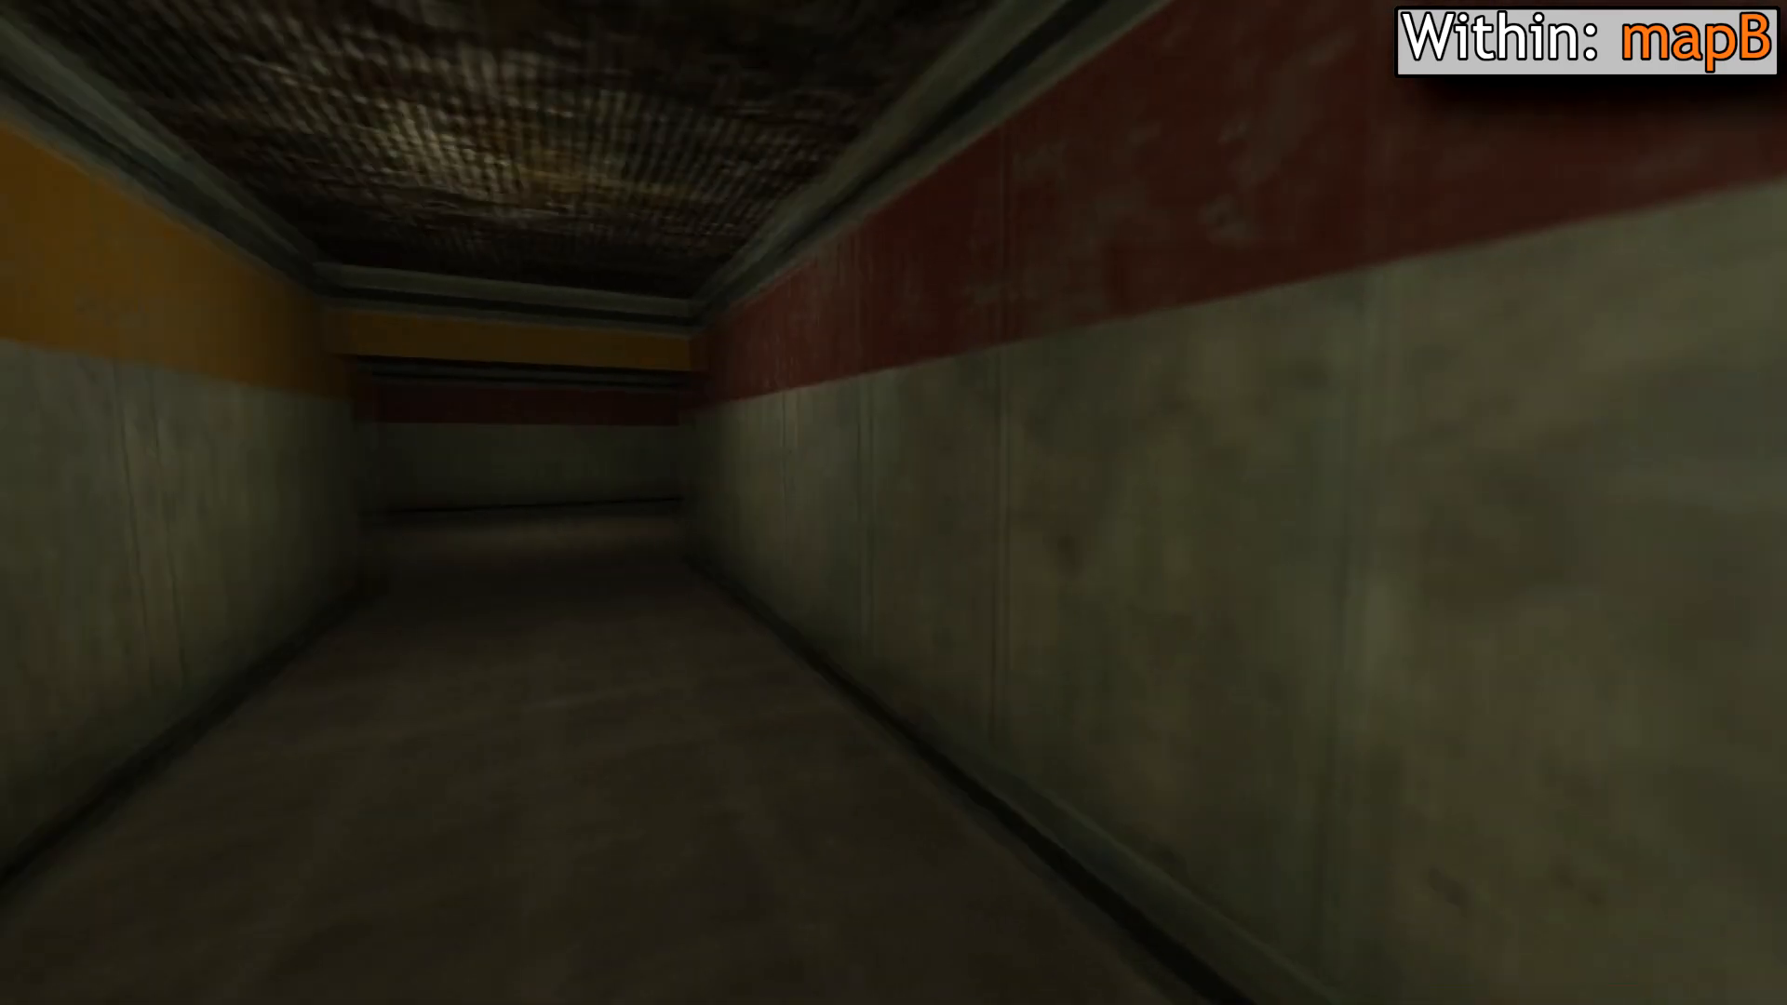
key("w")
key("w")
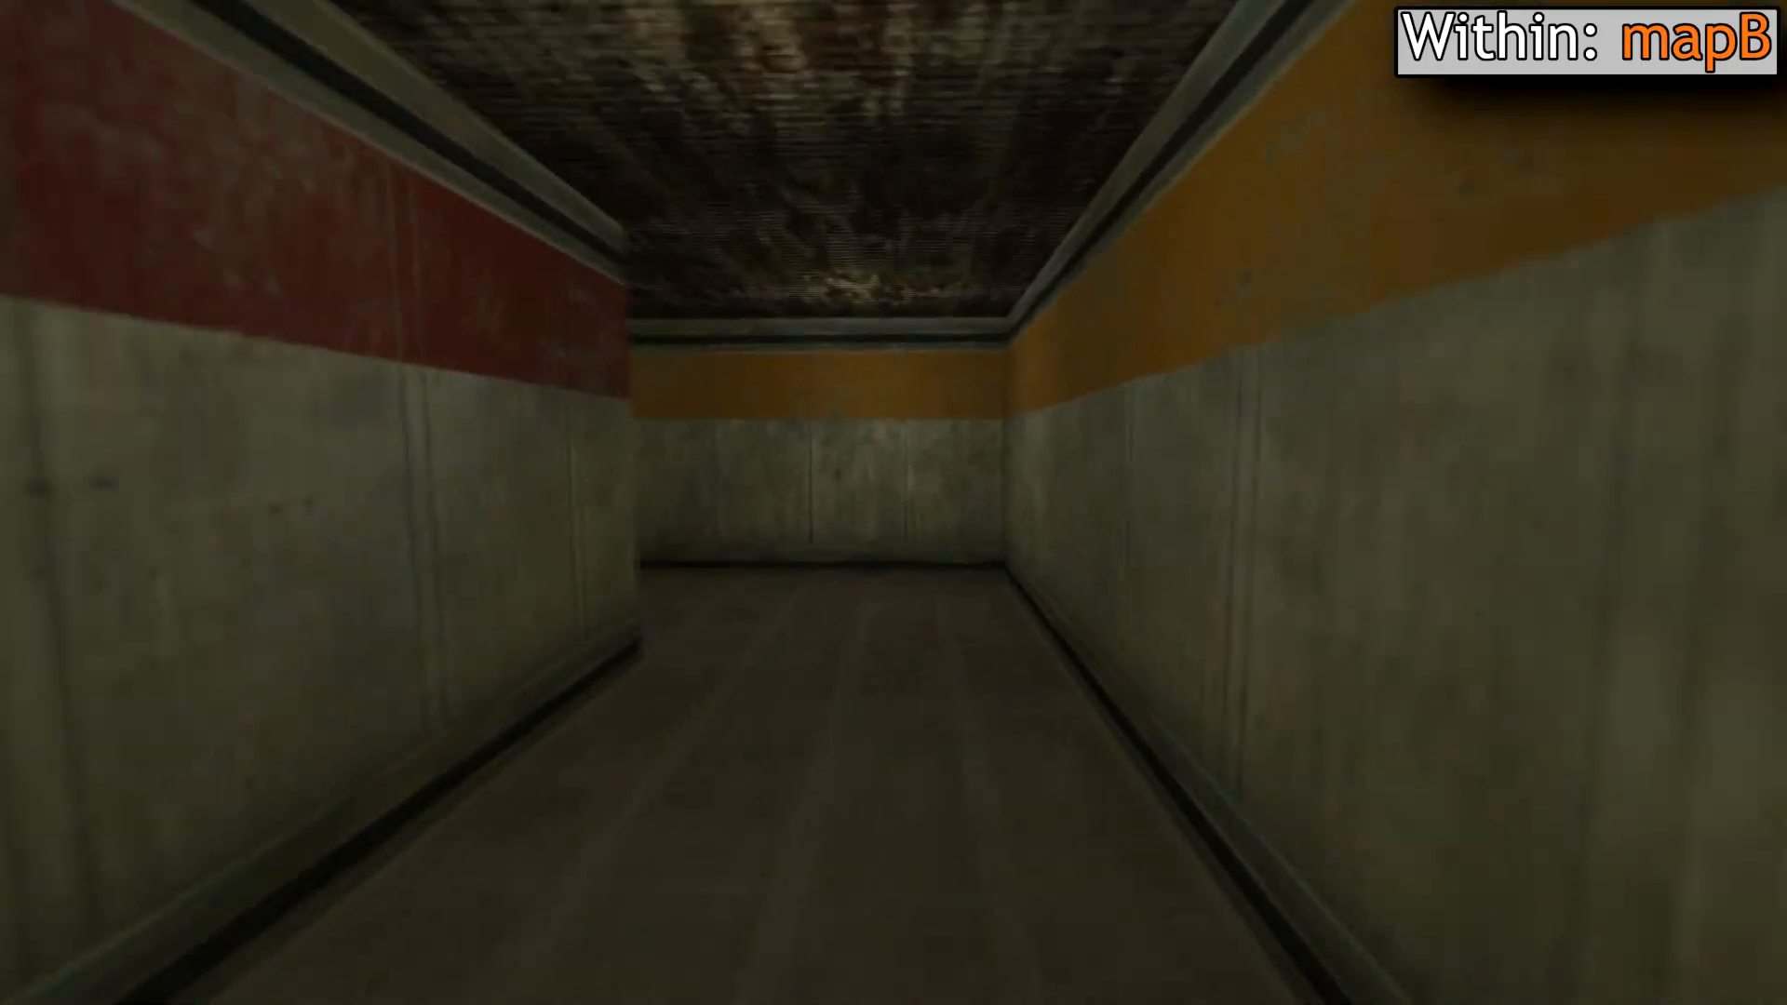
key("w")
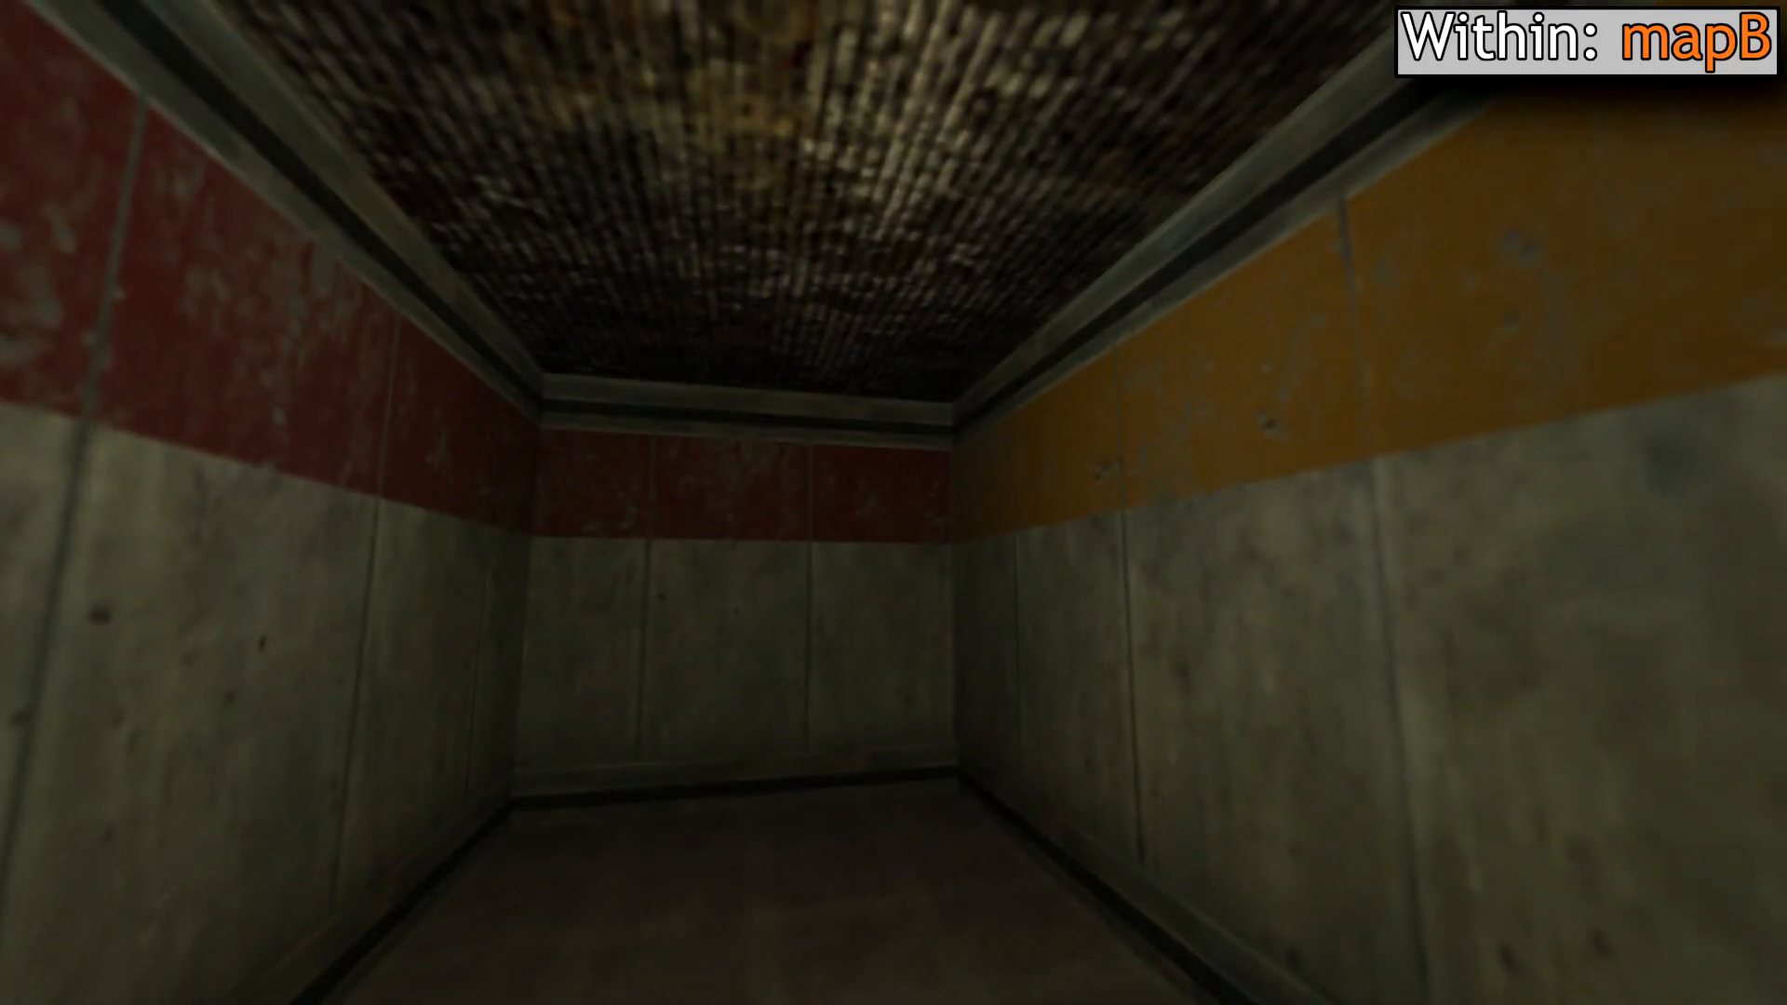
Step: Walk to the end of mapB's hallway, and examine the in-game crate room with the broken ceiling and the corridor leading from it
key("w")
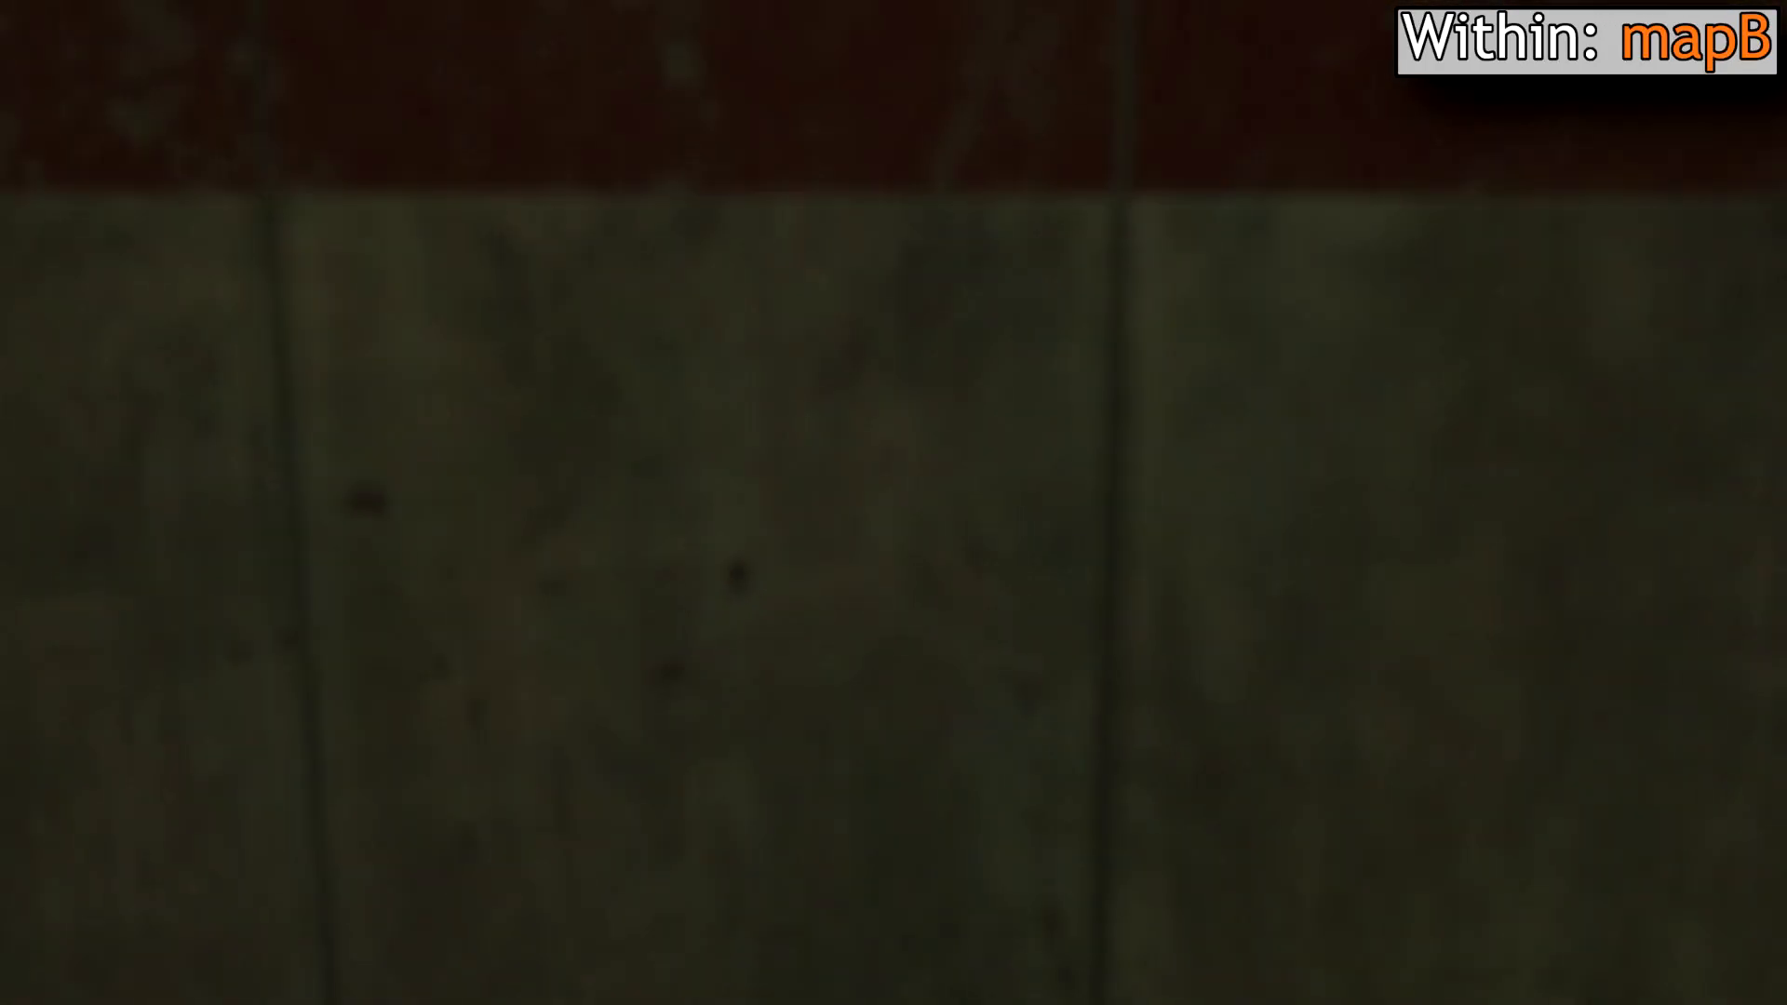
key("w")
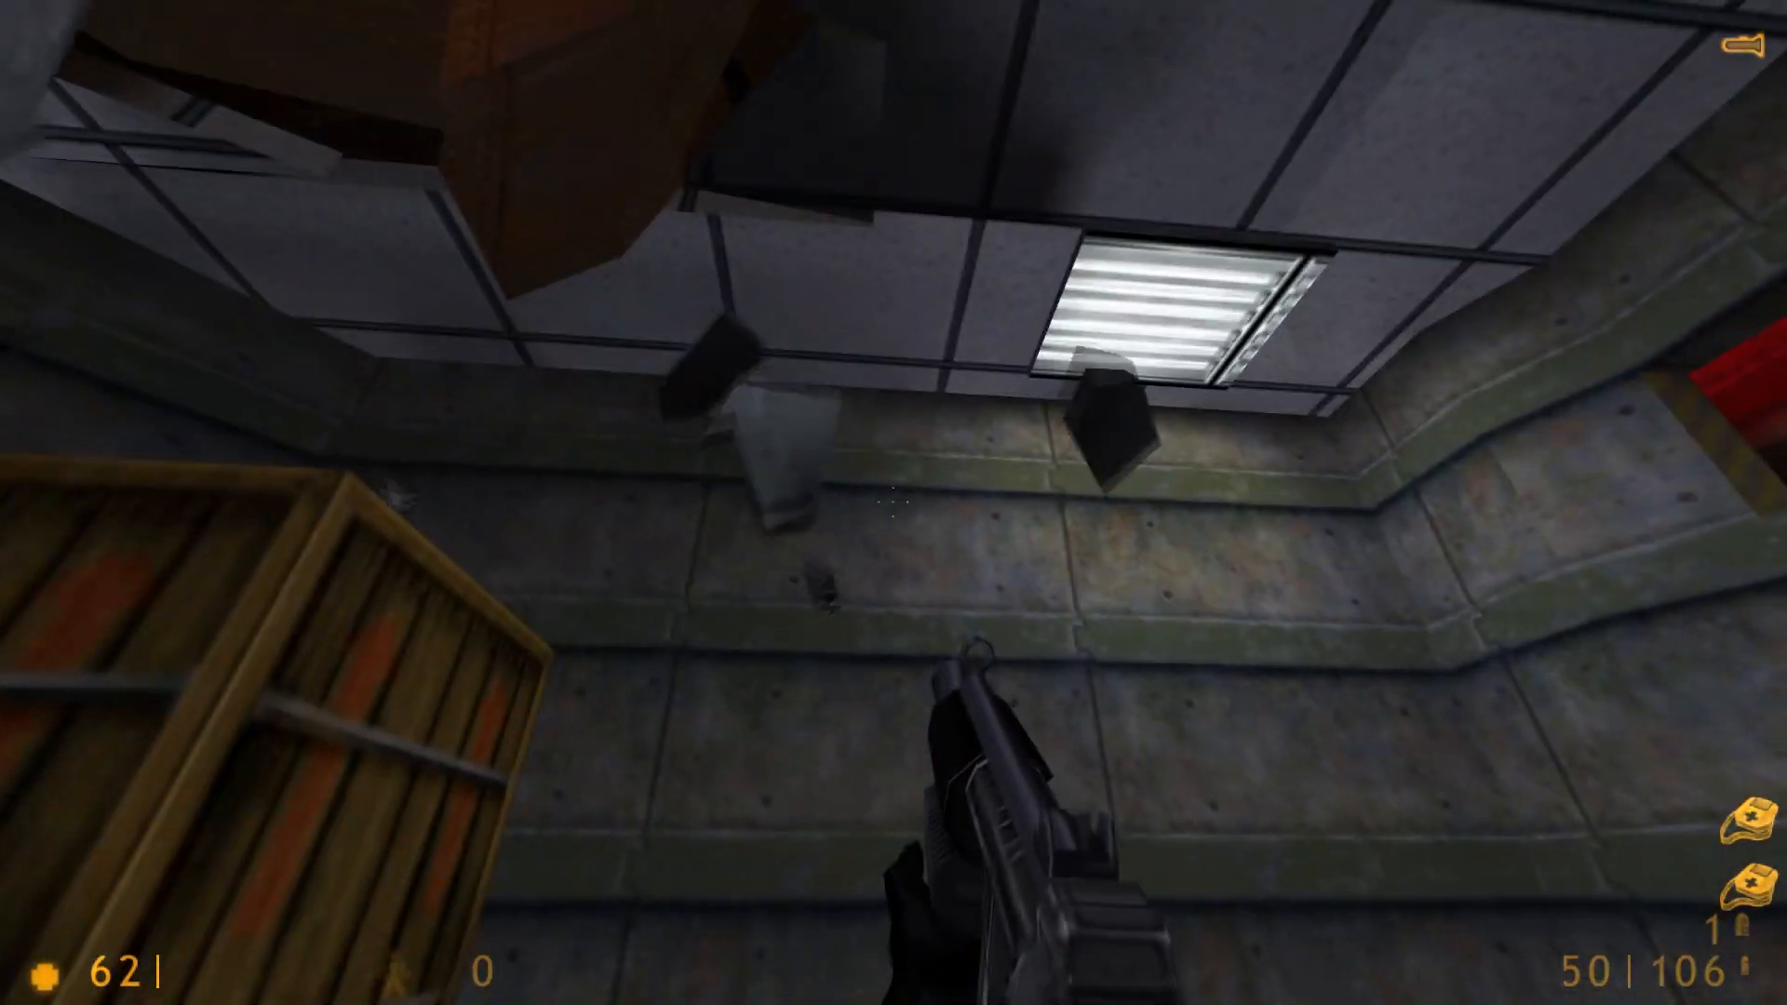
key("s")
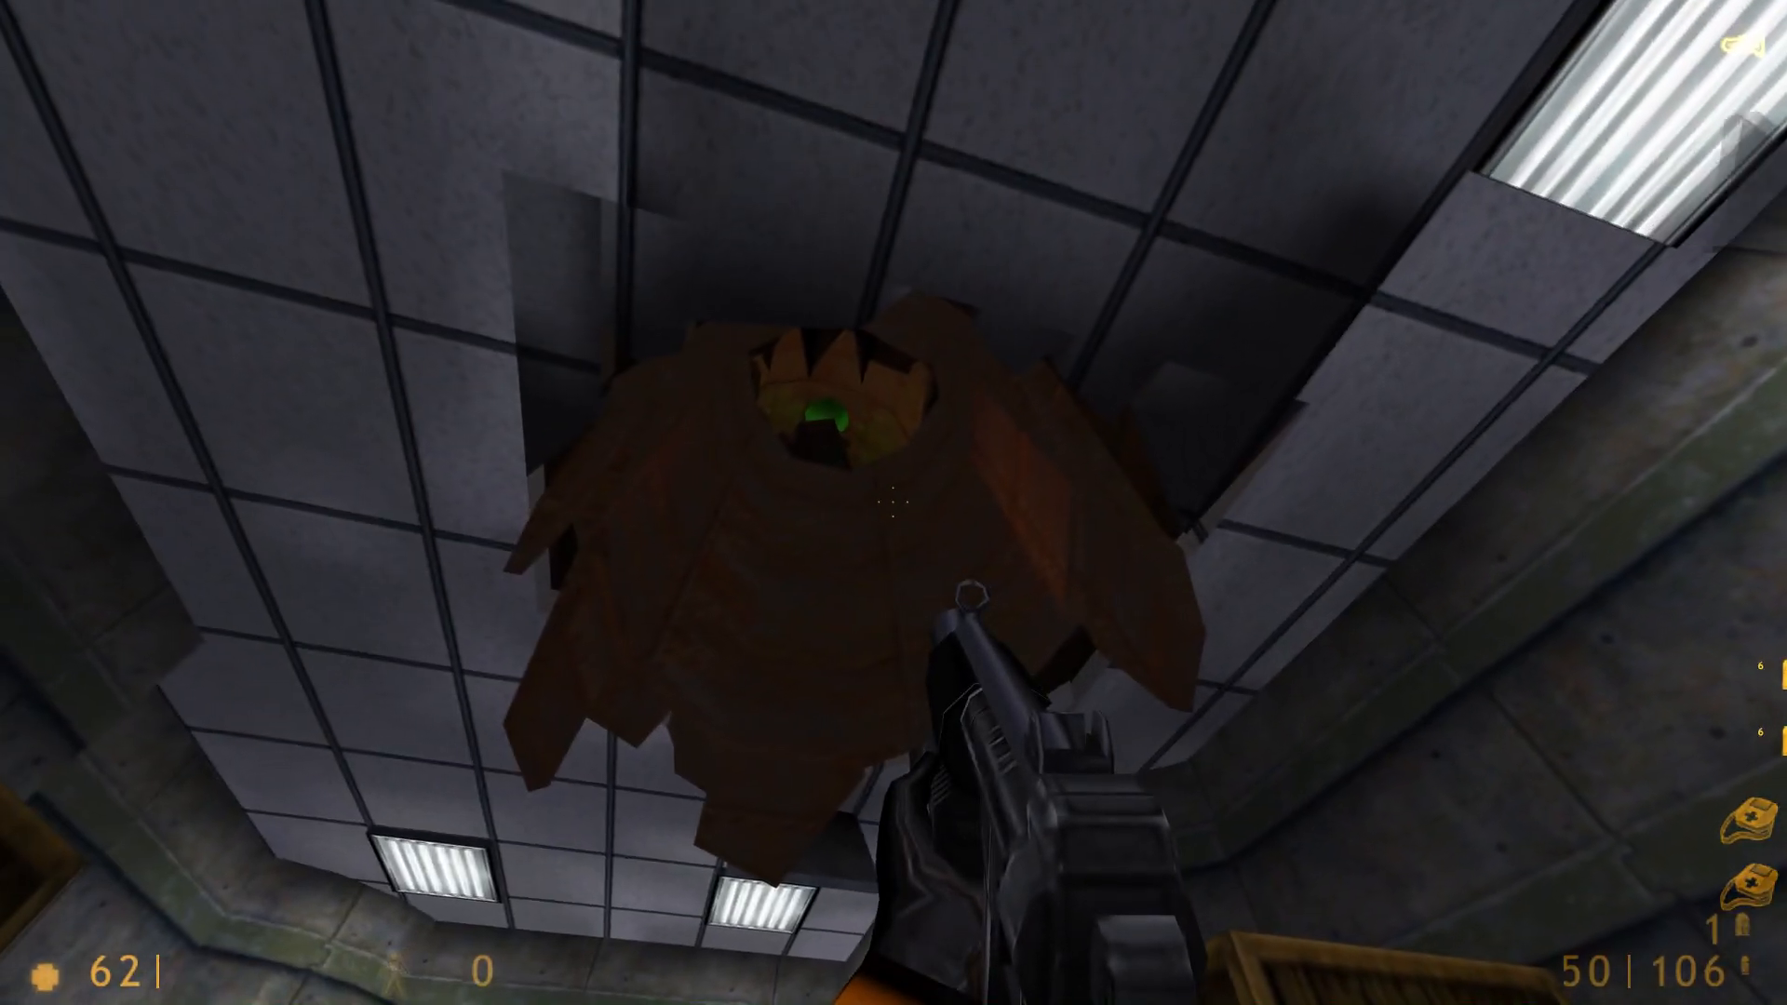
key("s")
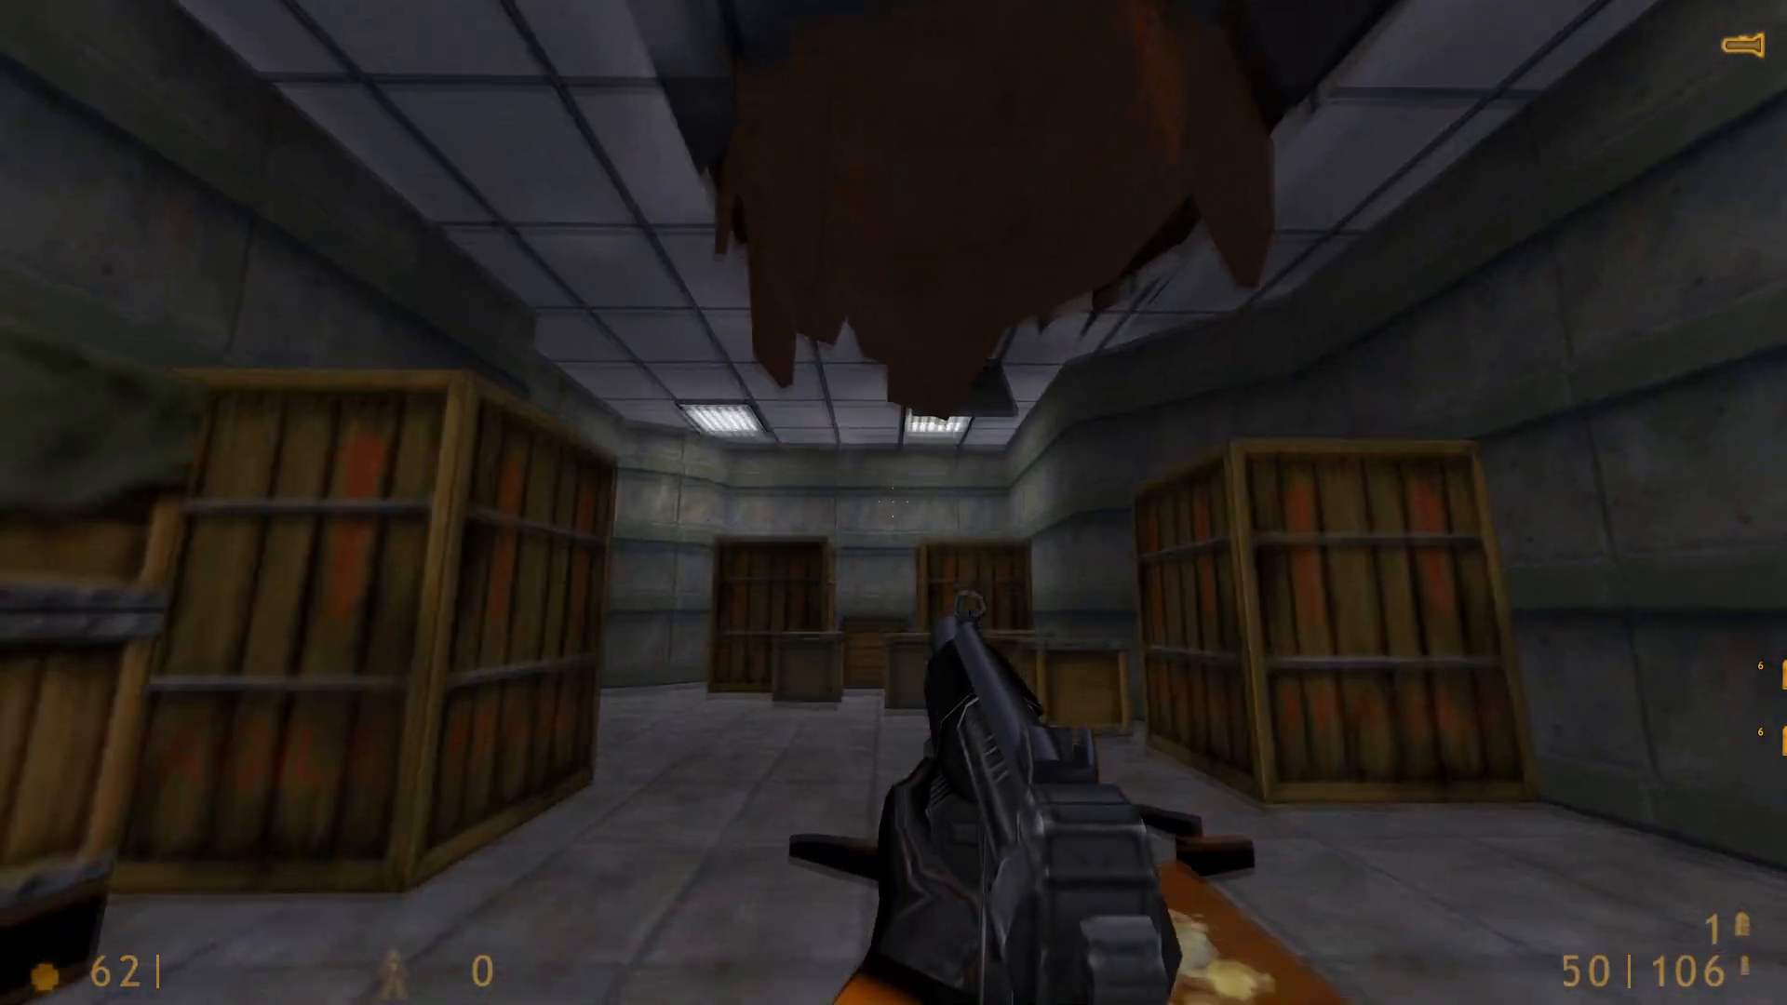
key("w")
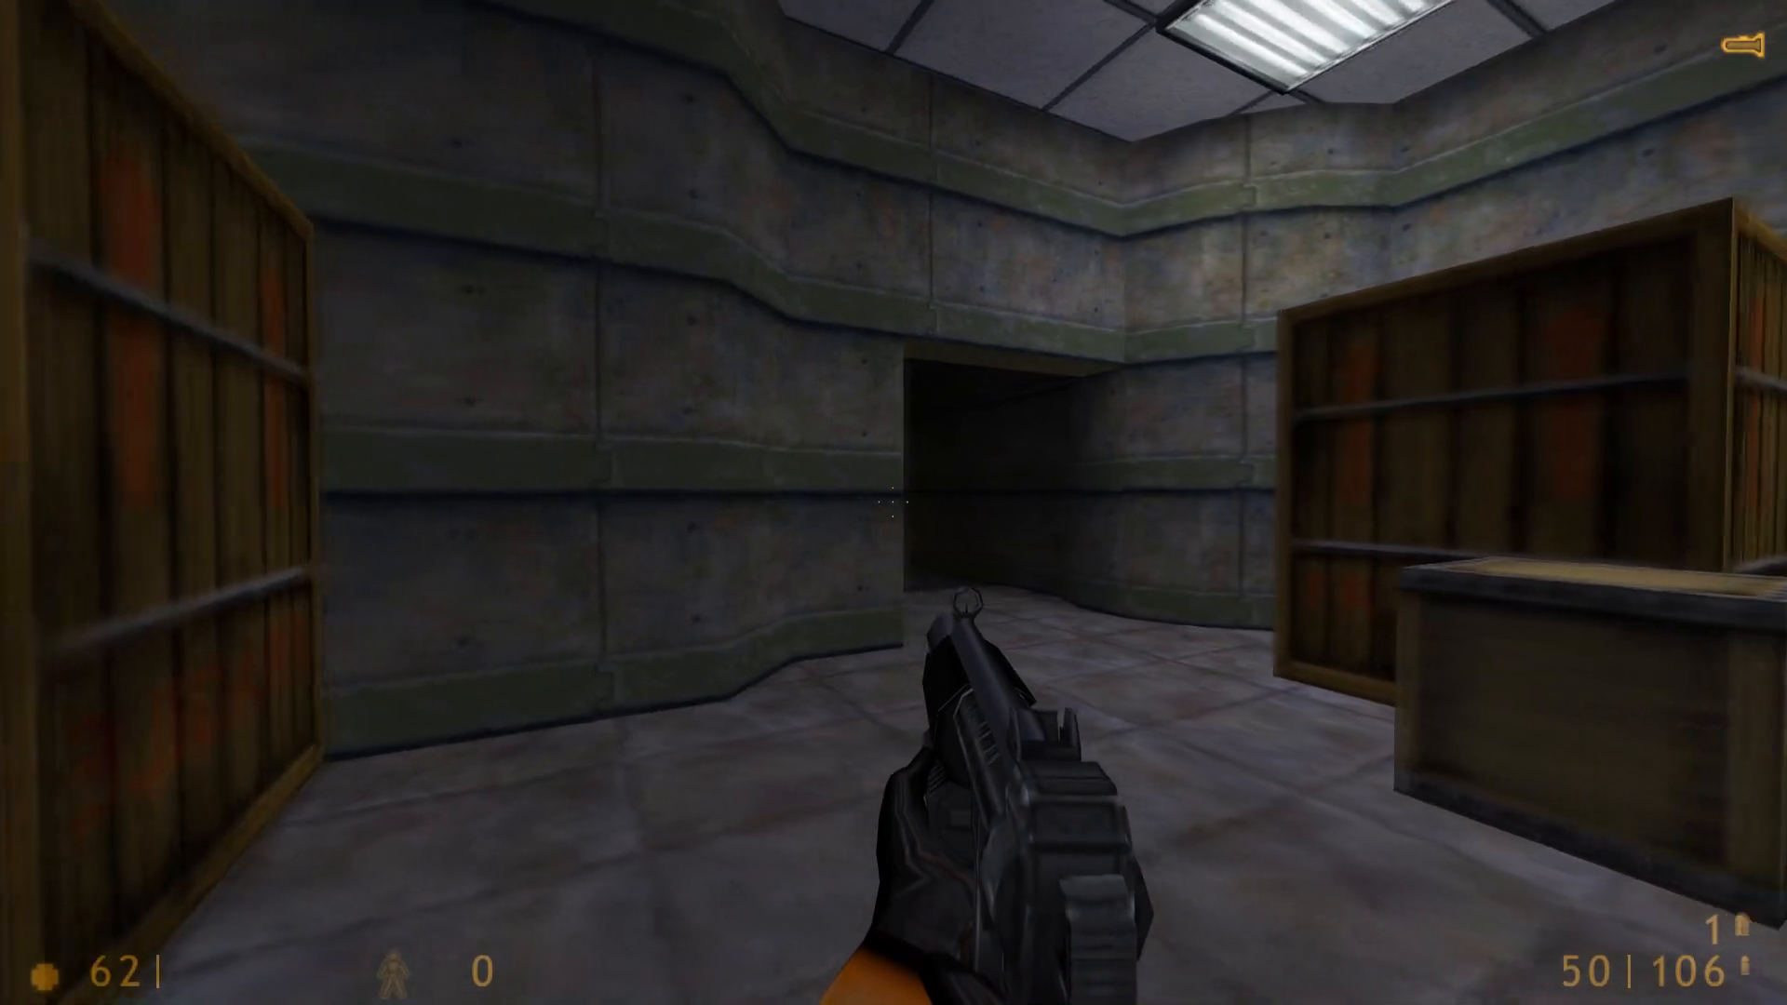
key("w")
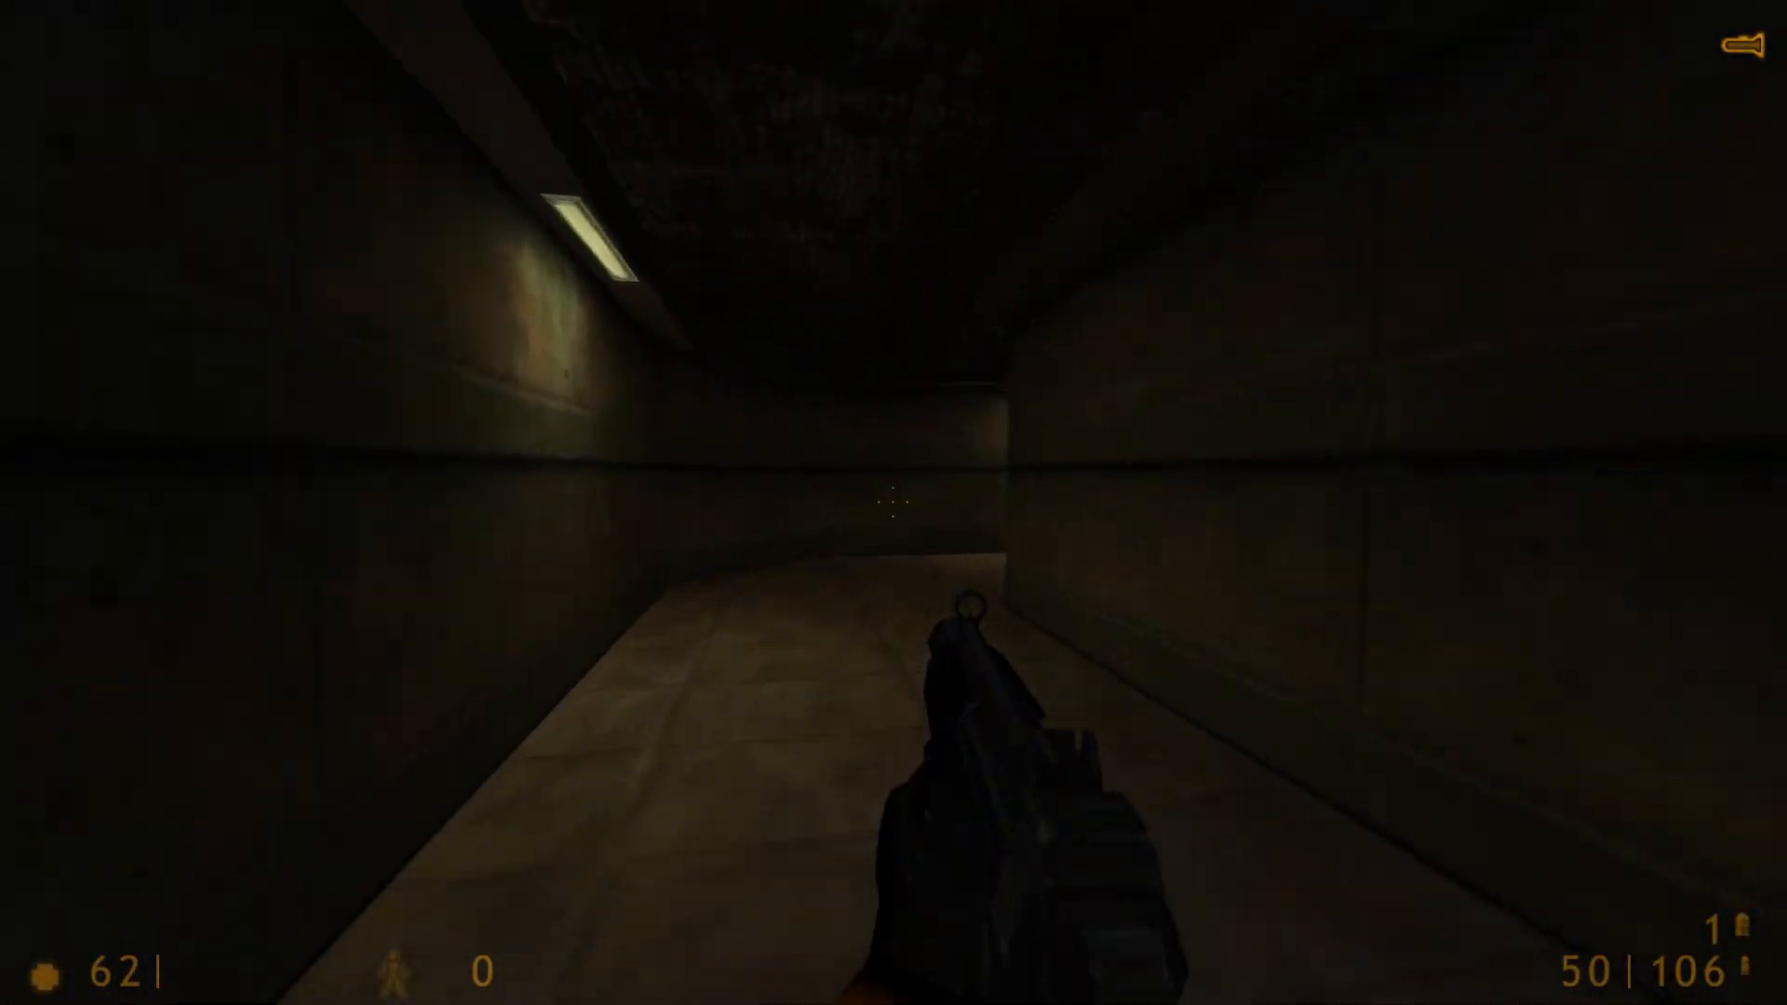
key("w")
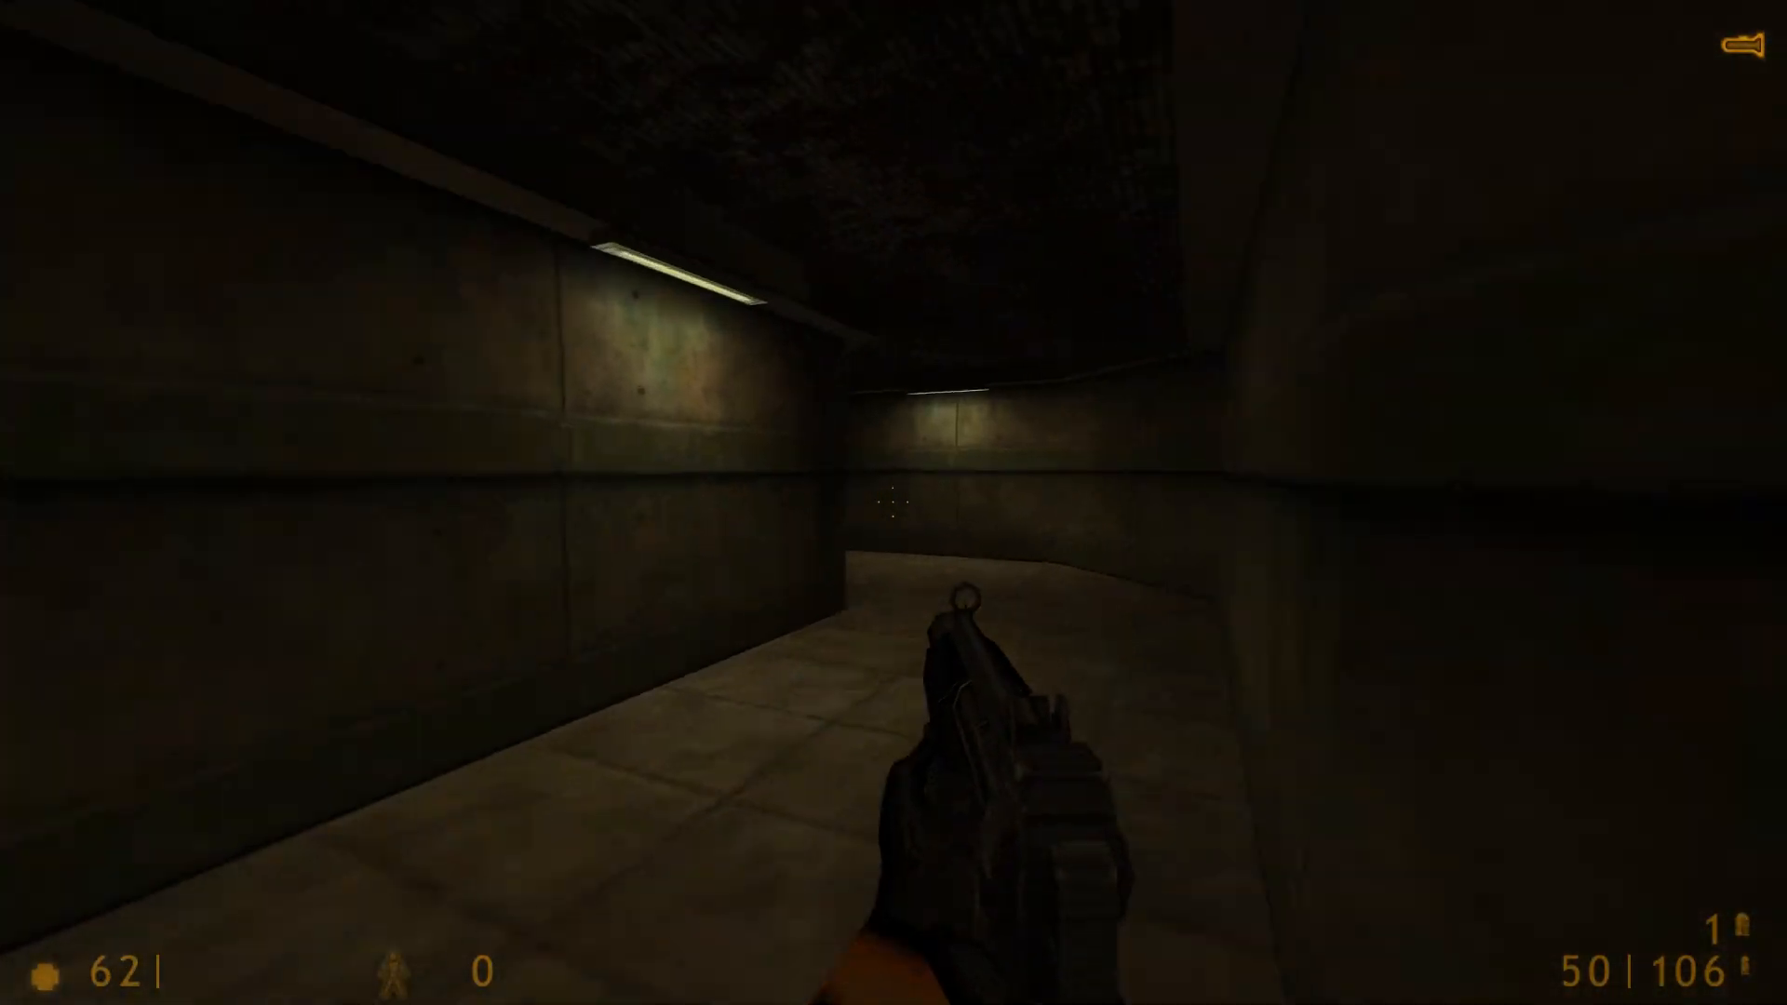
key("w")
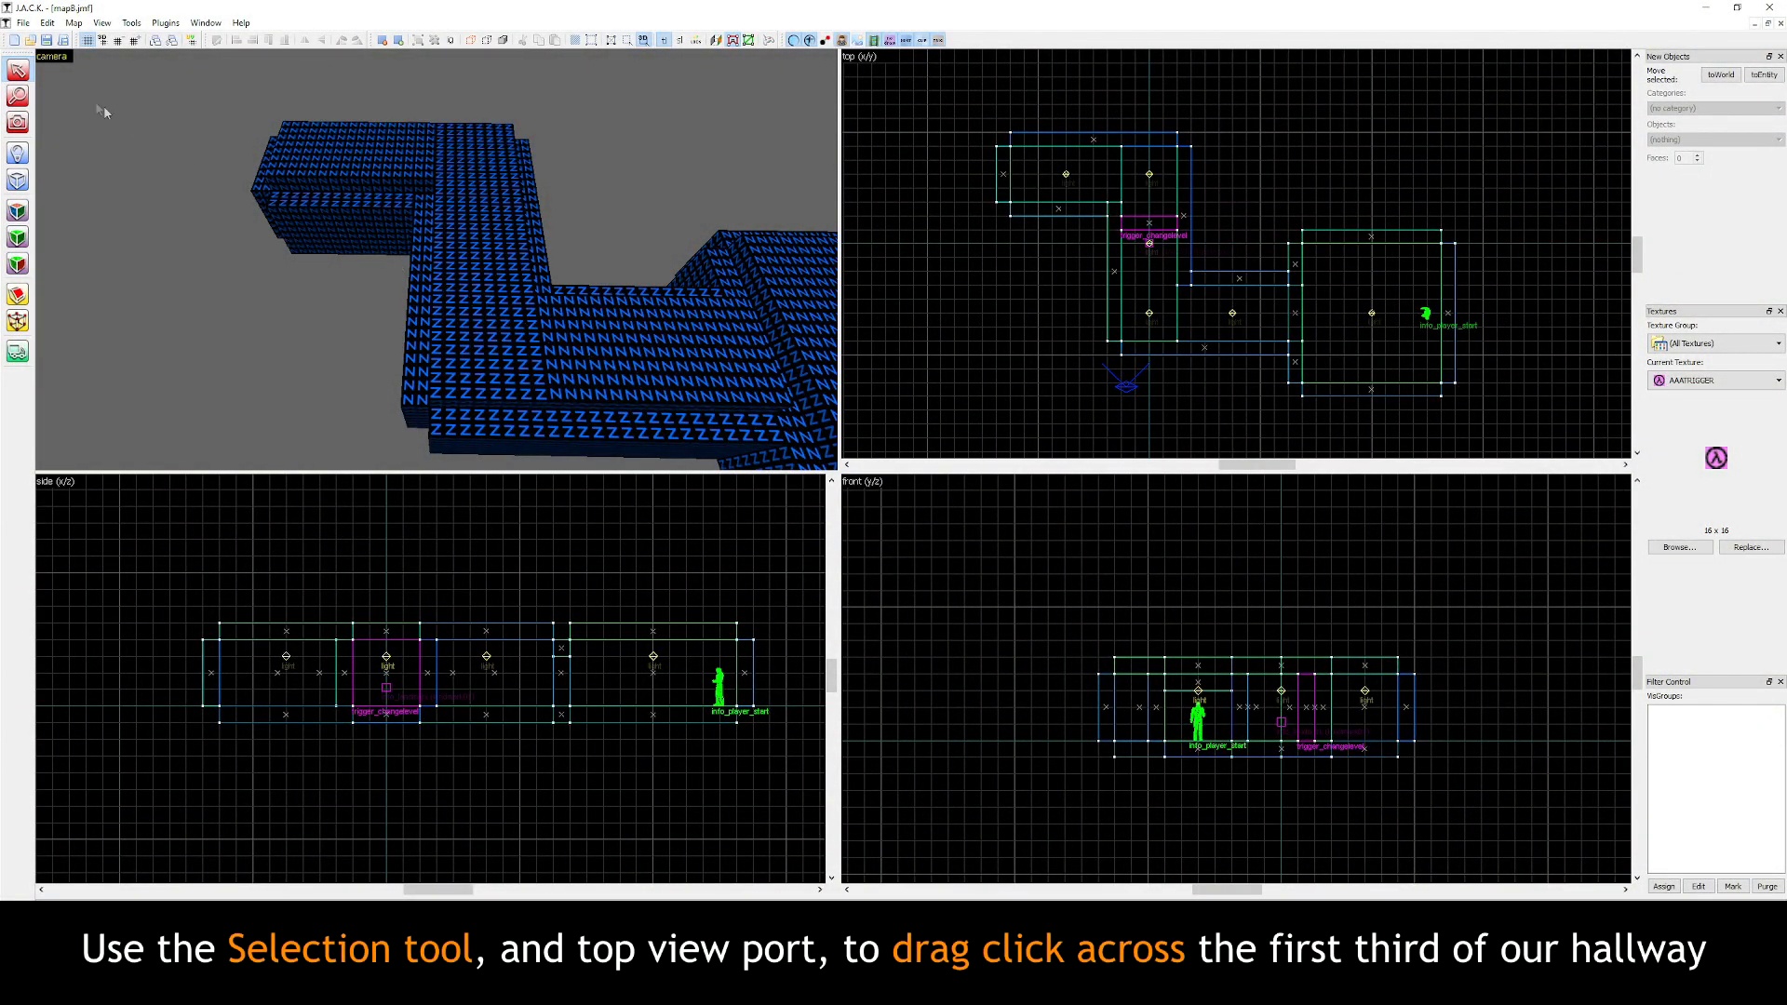
Step: Draw a selection box in the top view across the first third of mapB's hallway and bring up its selection options
scroll(973, 140, "up", 4)
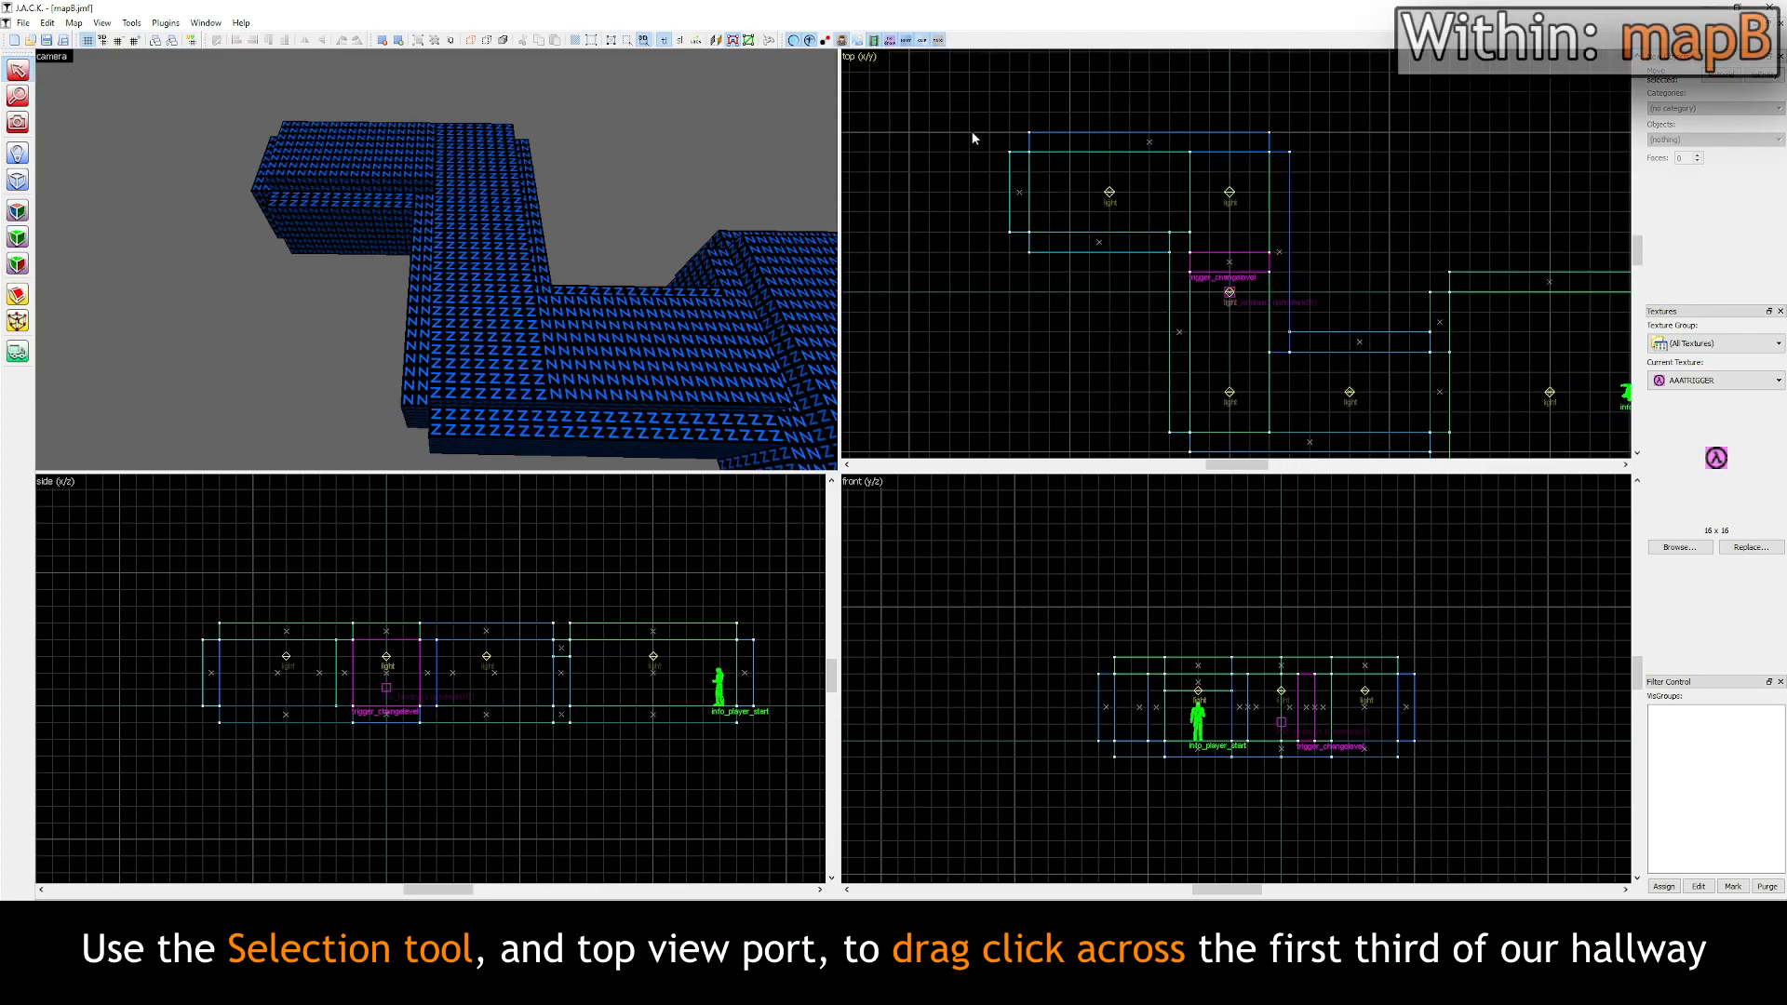
left_click_drag(978, 144, 1542, 345)
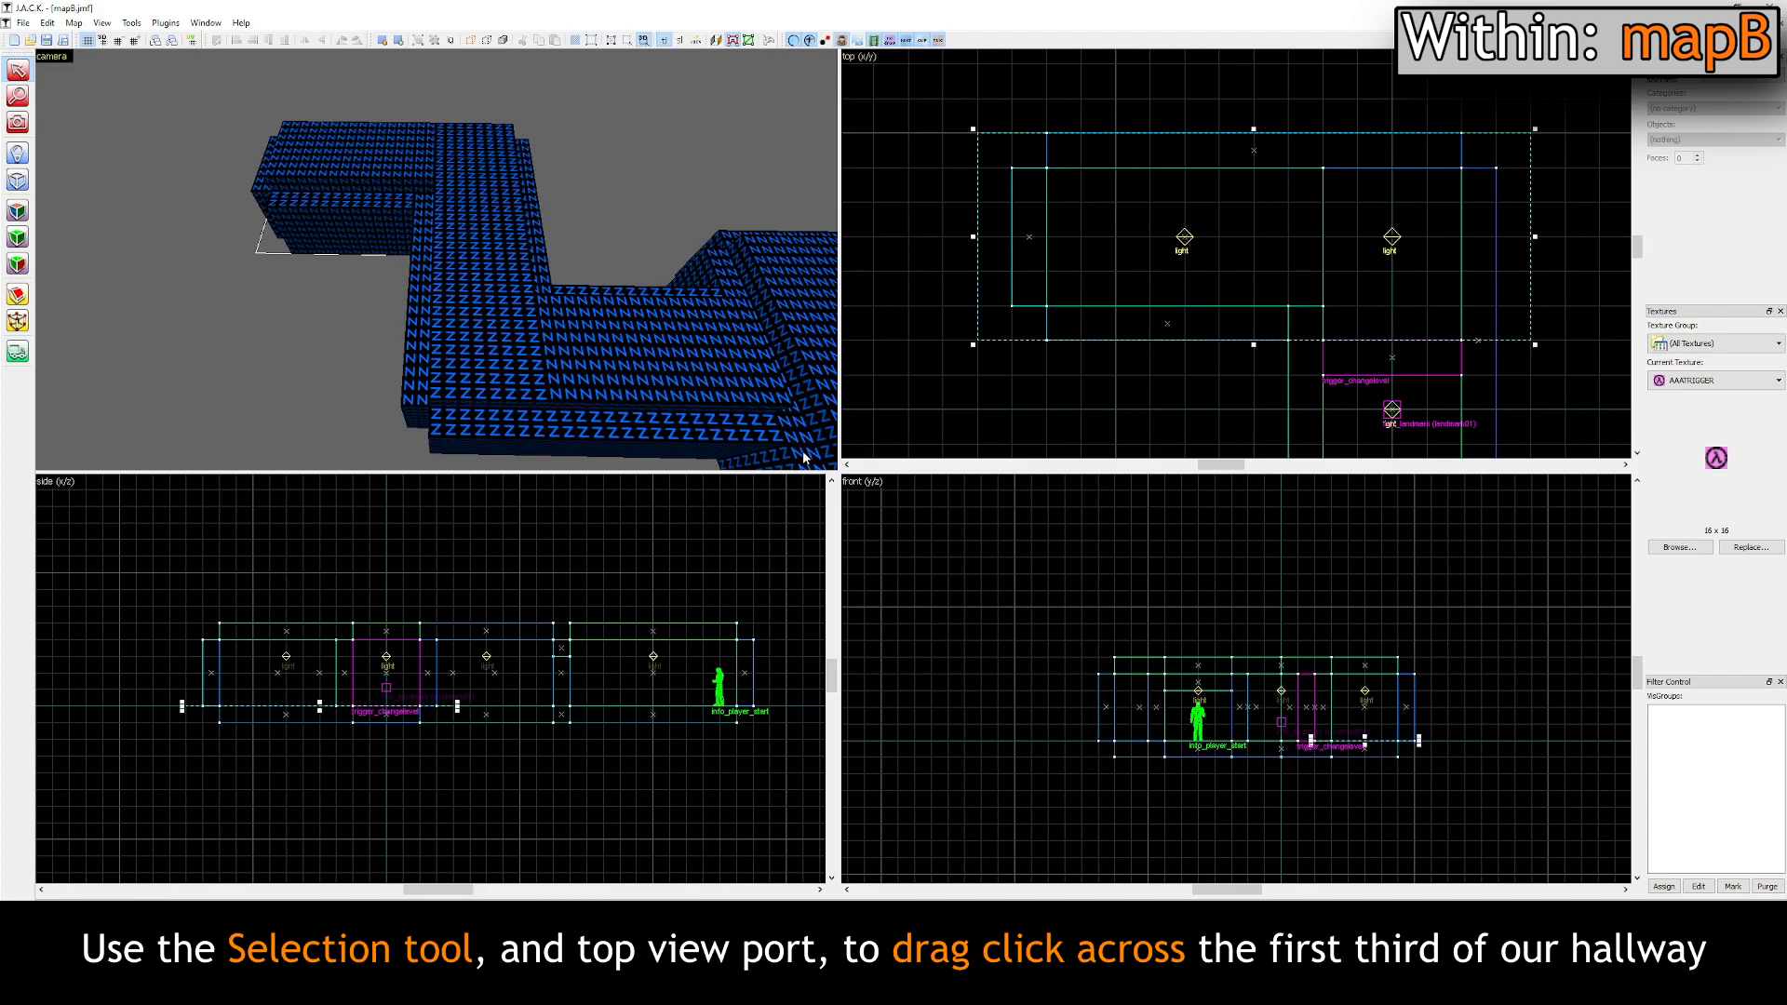
right_click(1176, 196)
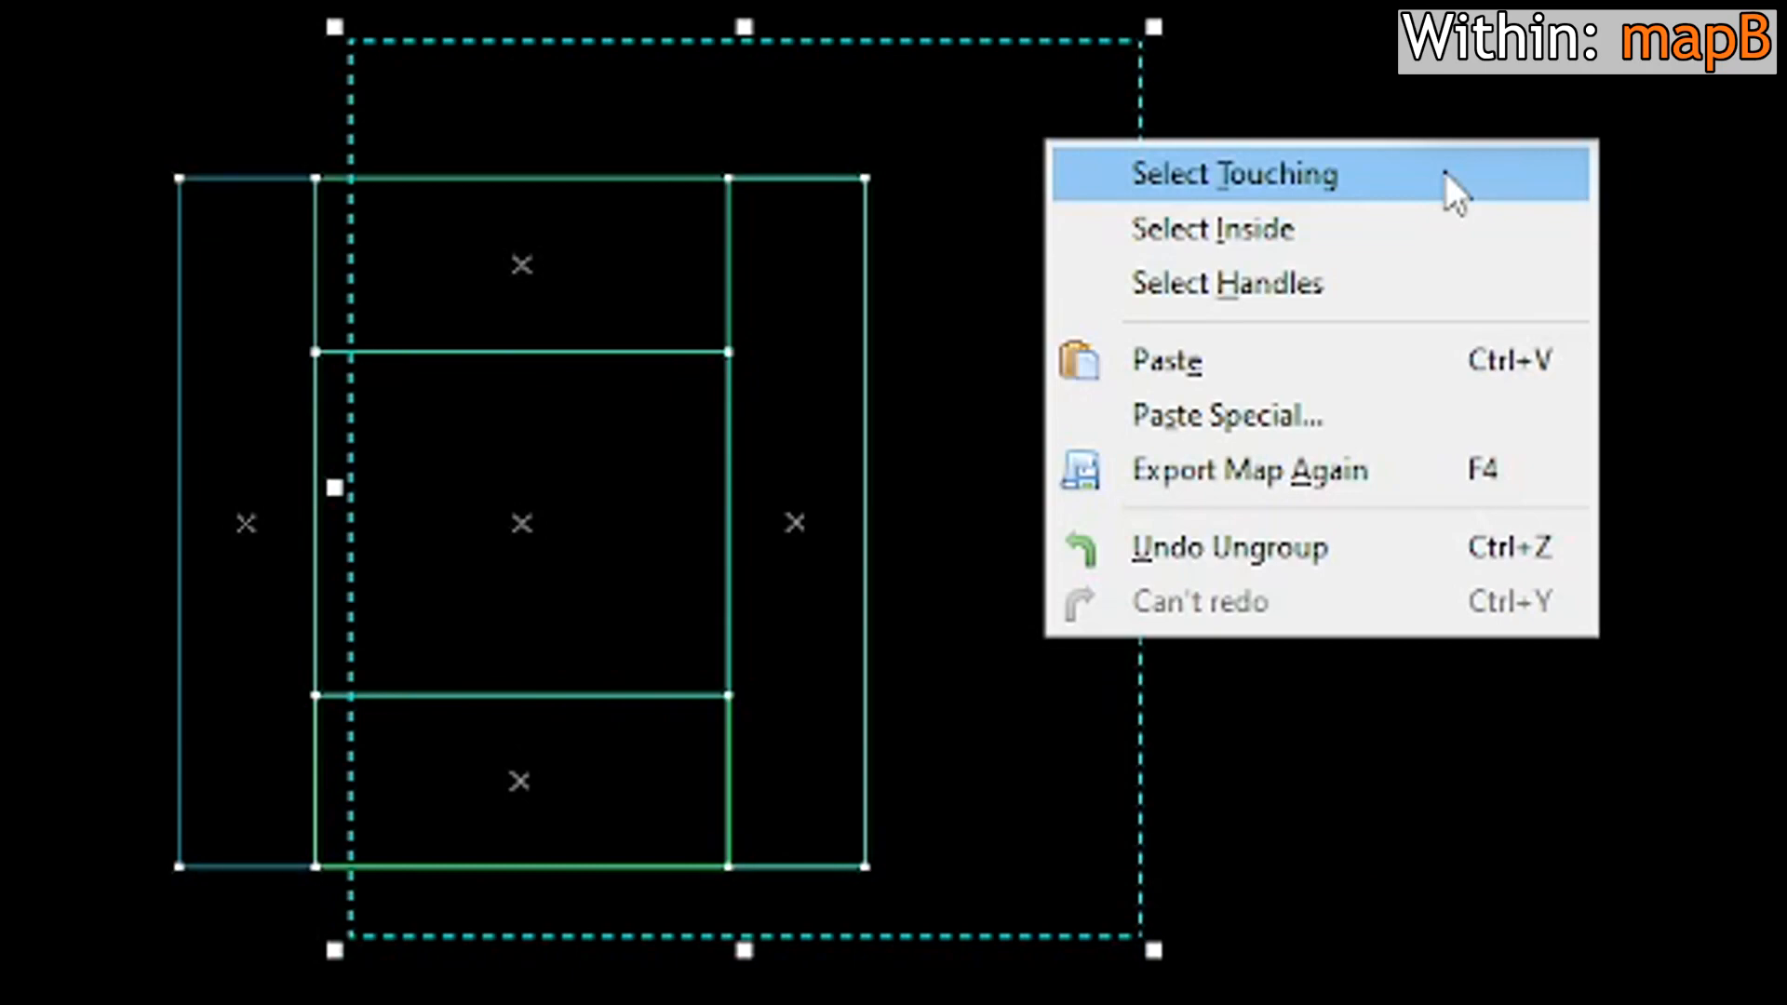
Step: Try Select Touching, Select Inside and Select Handles with differently placed selection boxes over the example room
left_click(1445, 174)
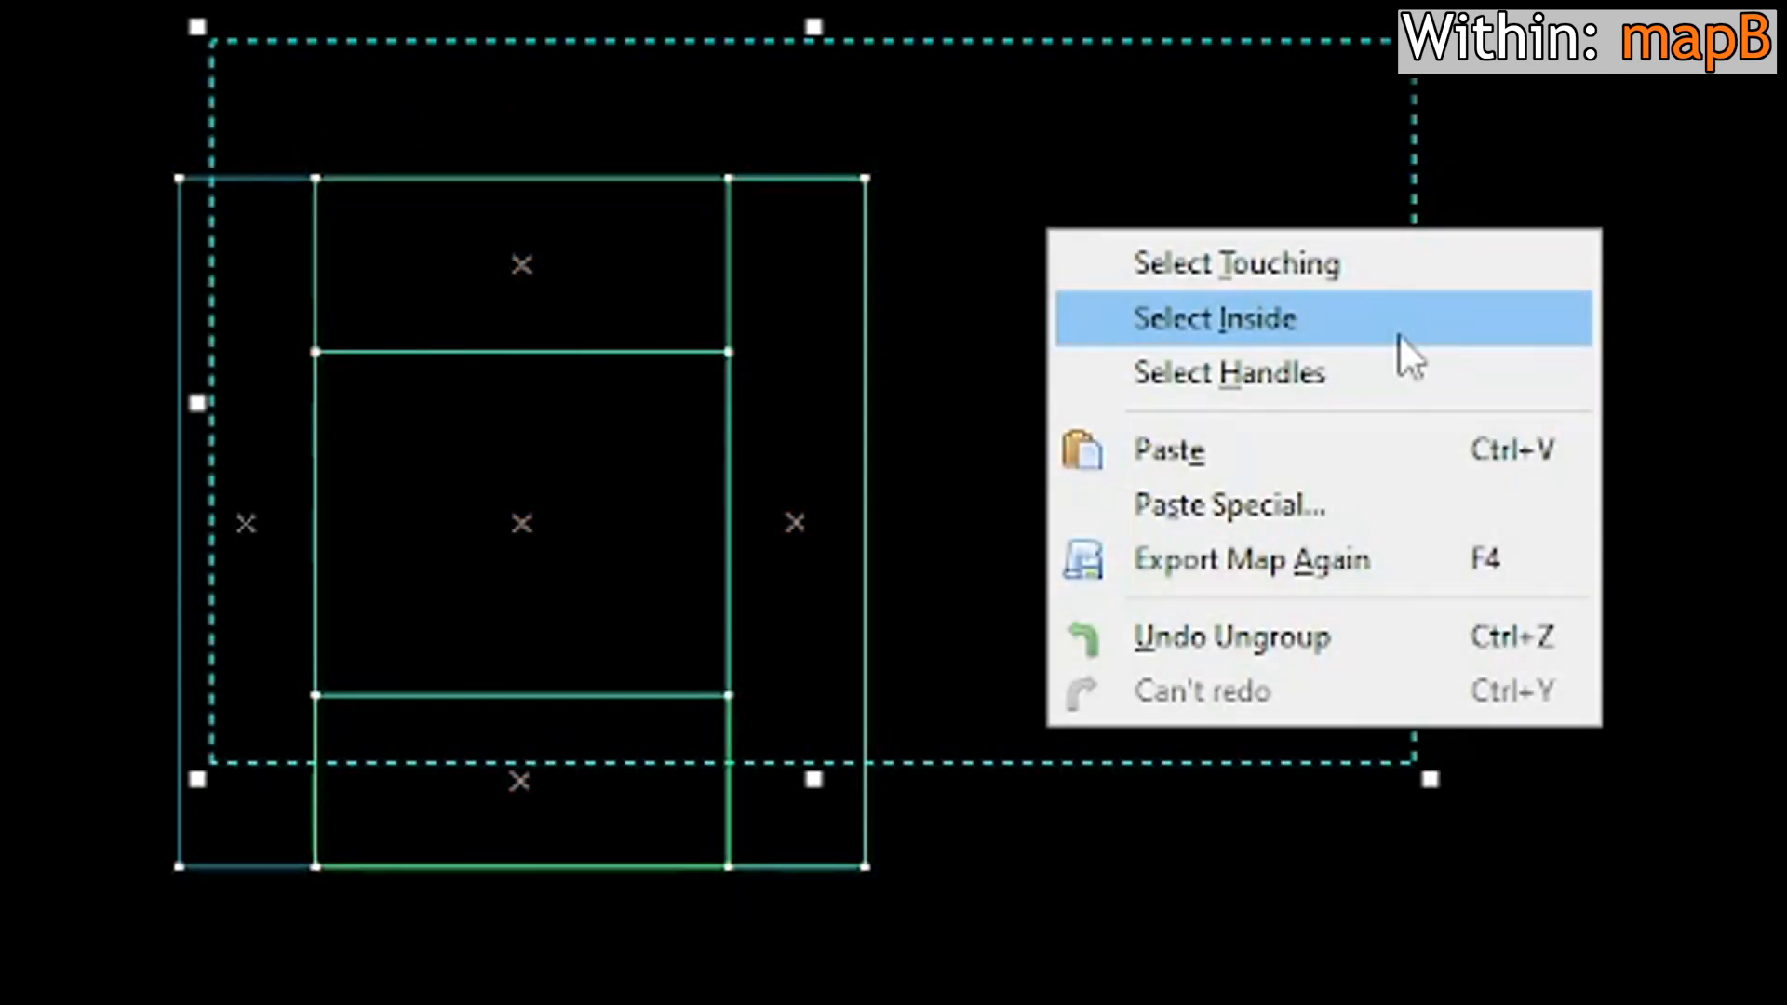
left_click(1400, 334)
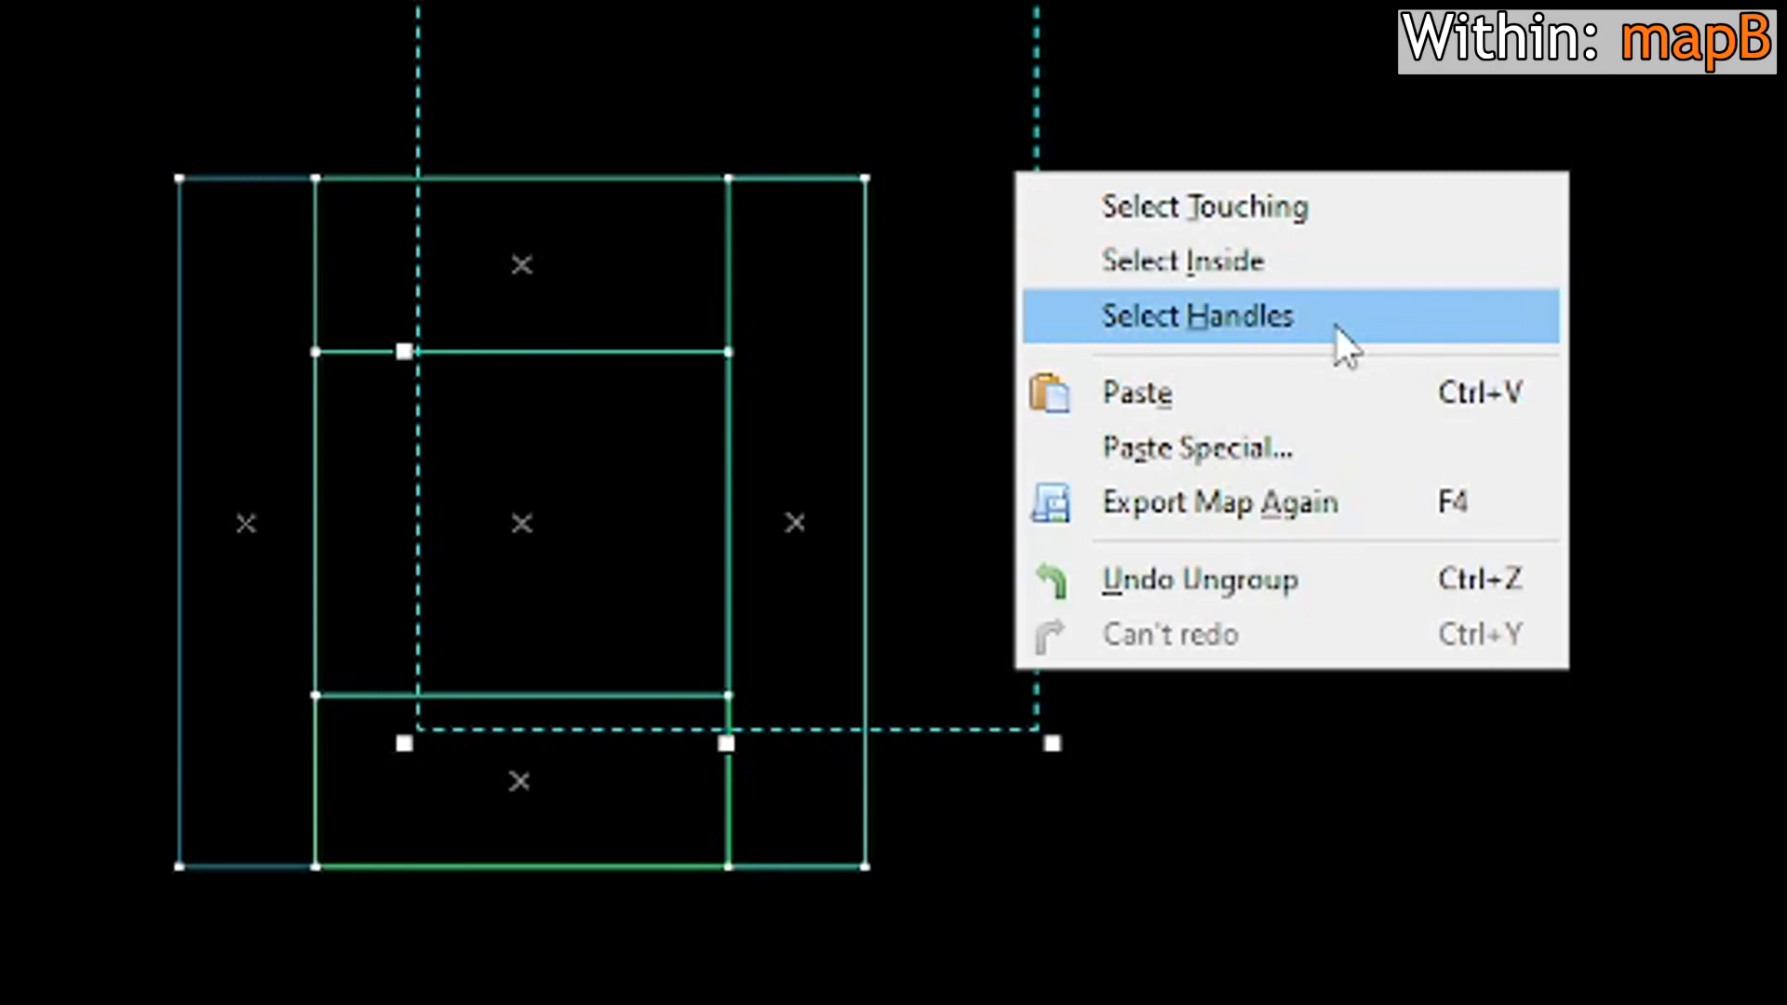
left_click(1336, 326)
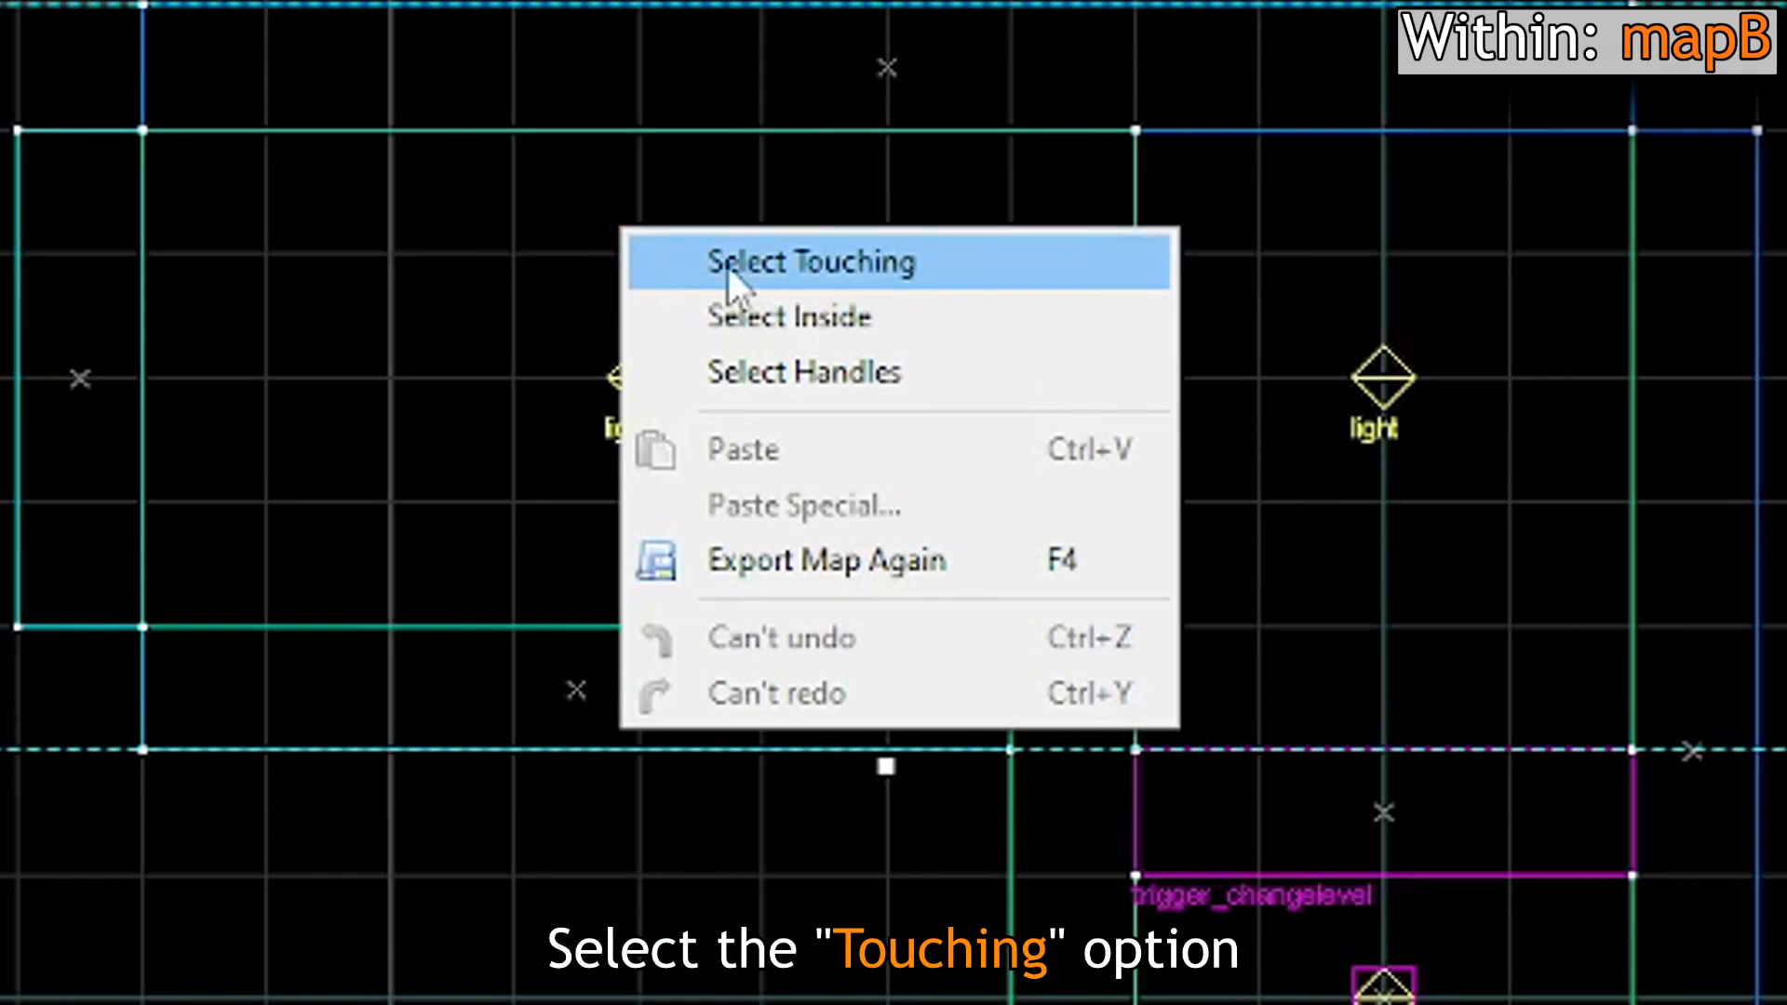
Step: Select everything touching the box and clip it vertically in the top view along the west wall's outer face, keeping both sides
left_click(808, 254)
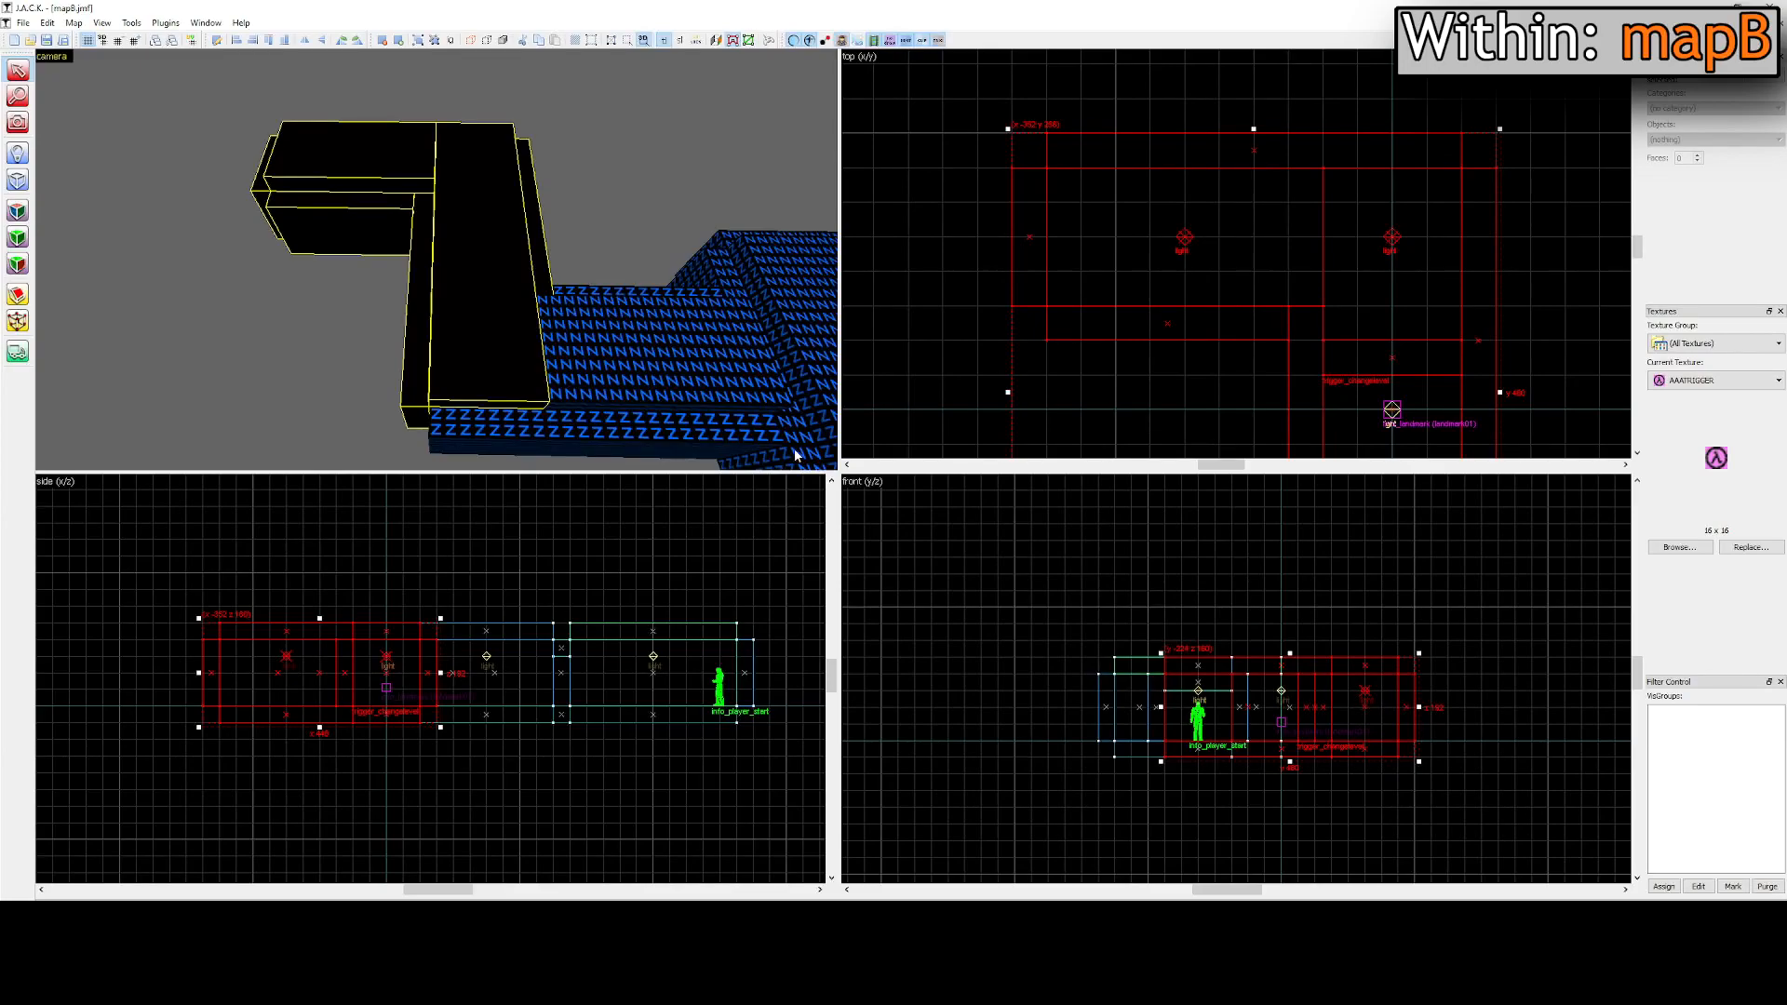
left_click(18, 295)
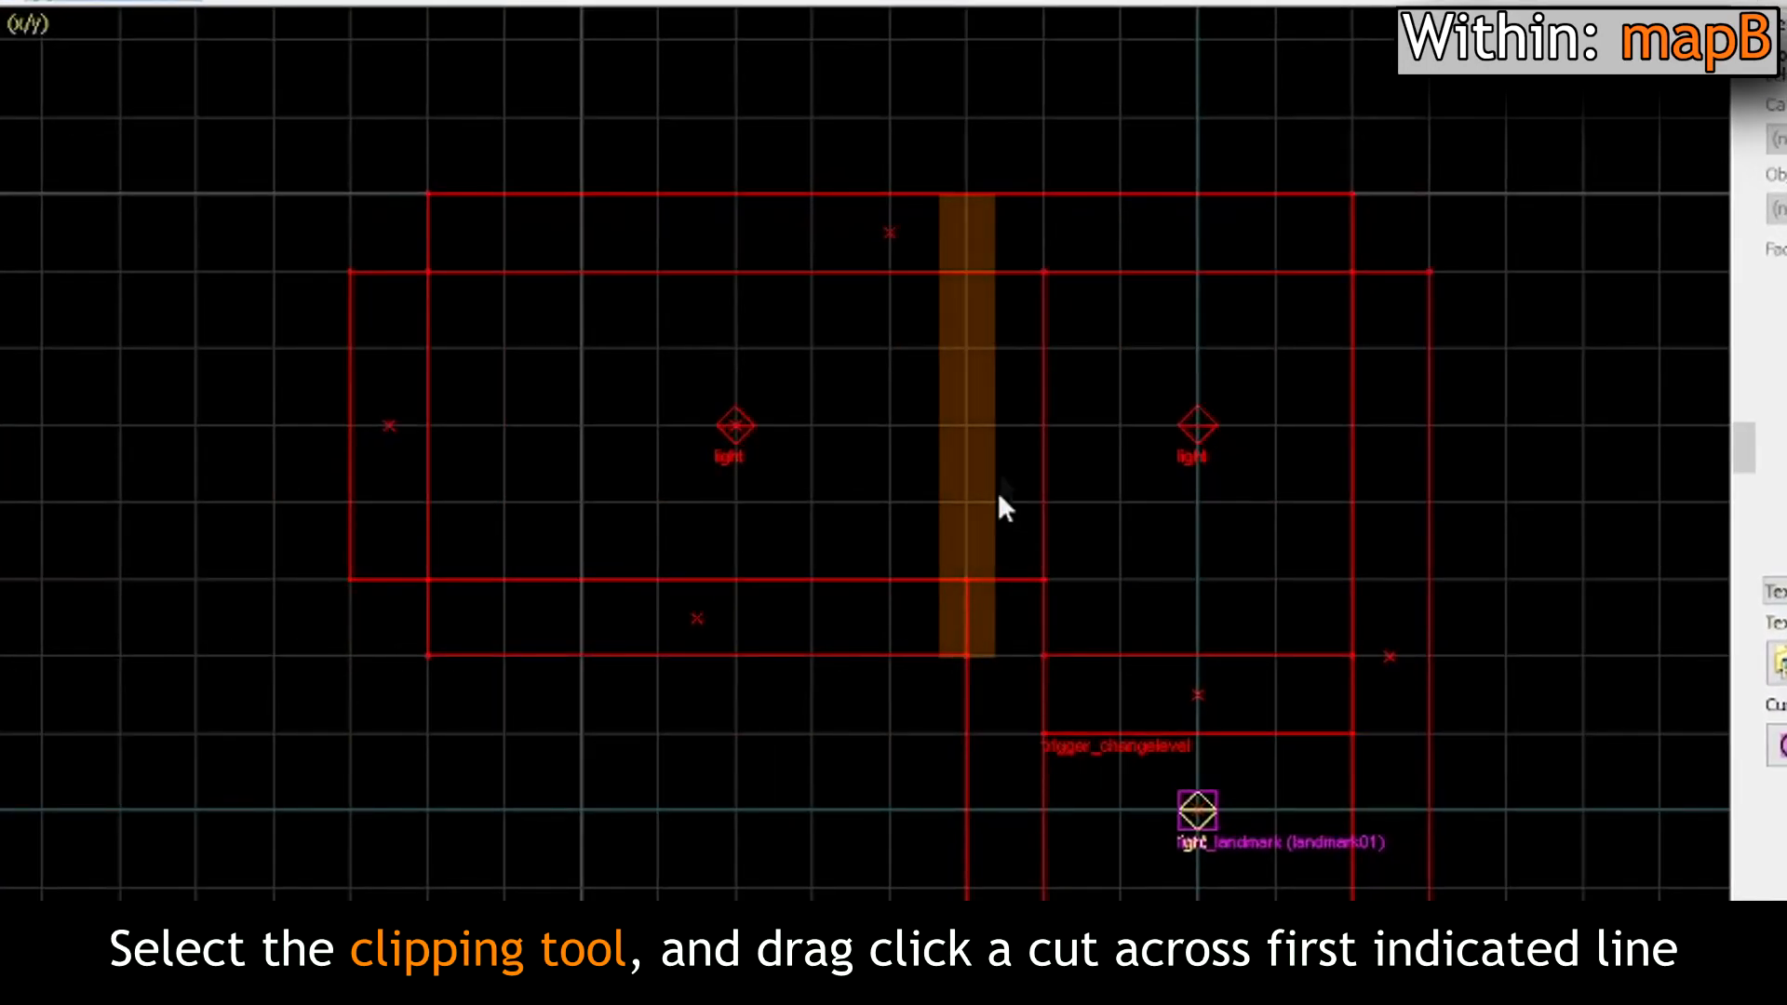
left_click_drag(966, 196, 967, 579)
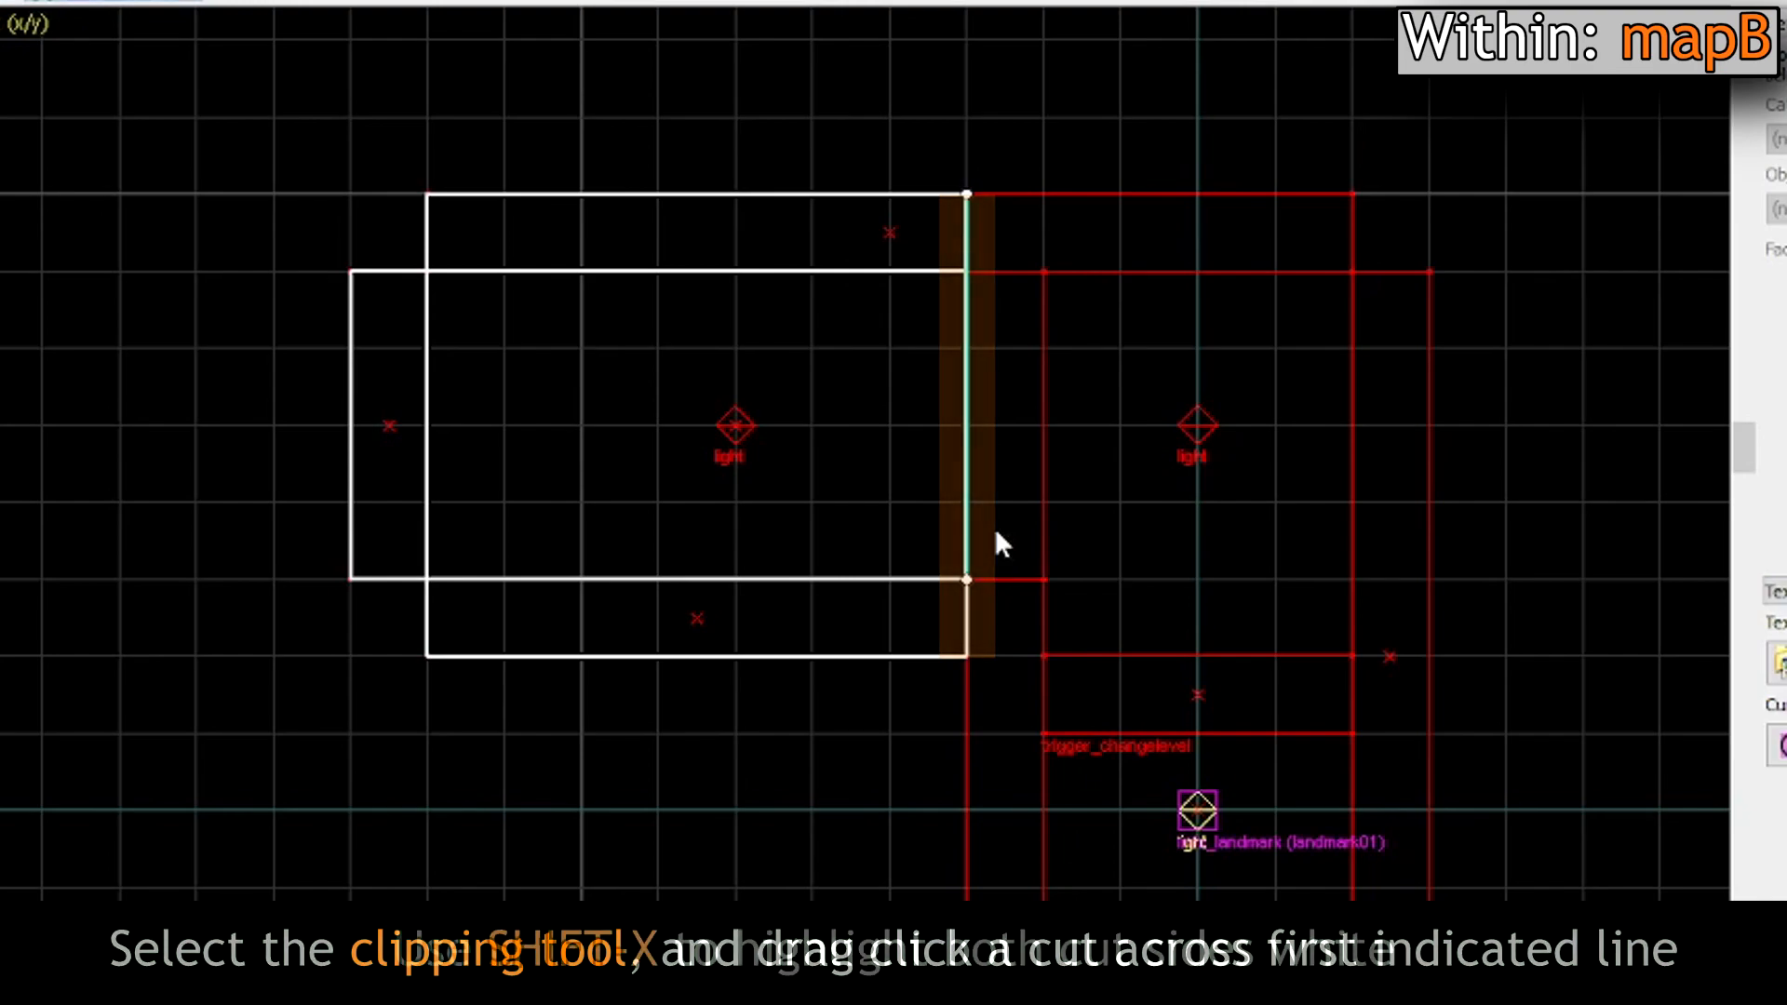
key("shift+x")
key("shift+x")
key("shift+x")
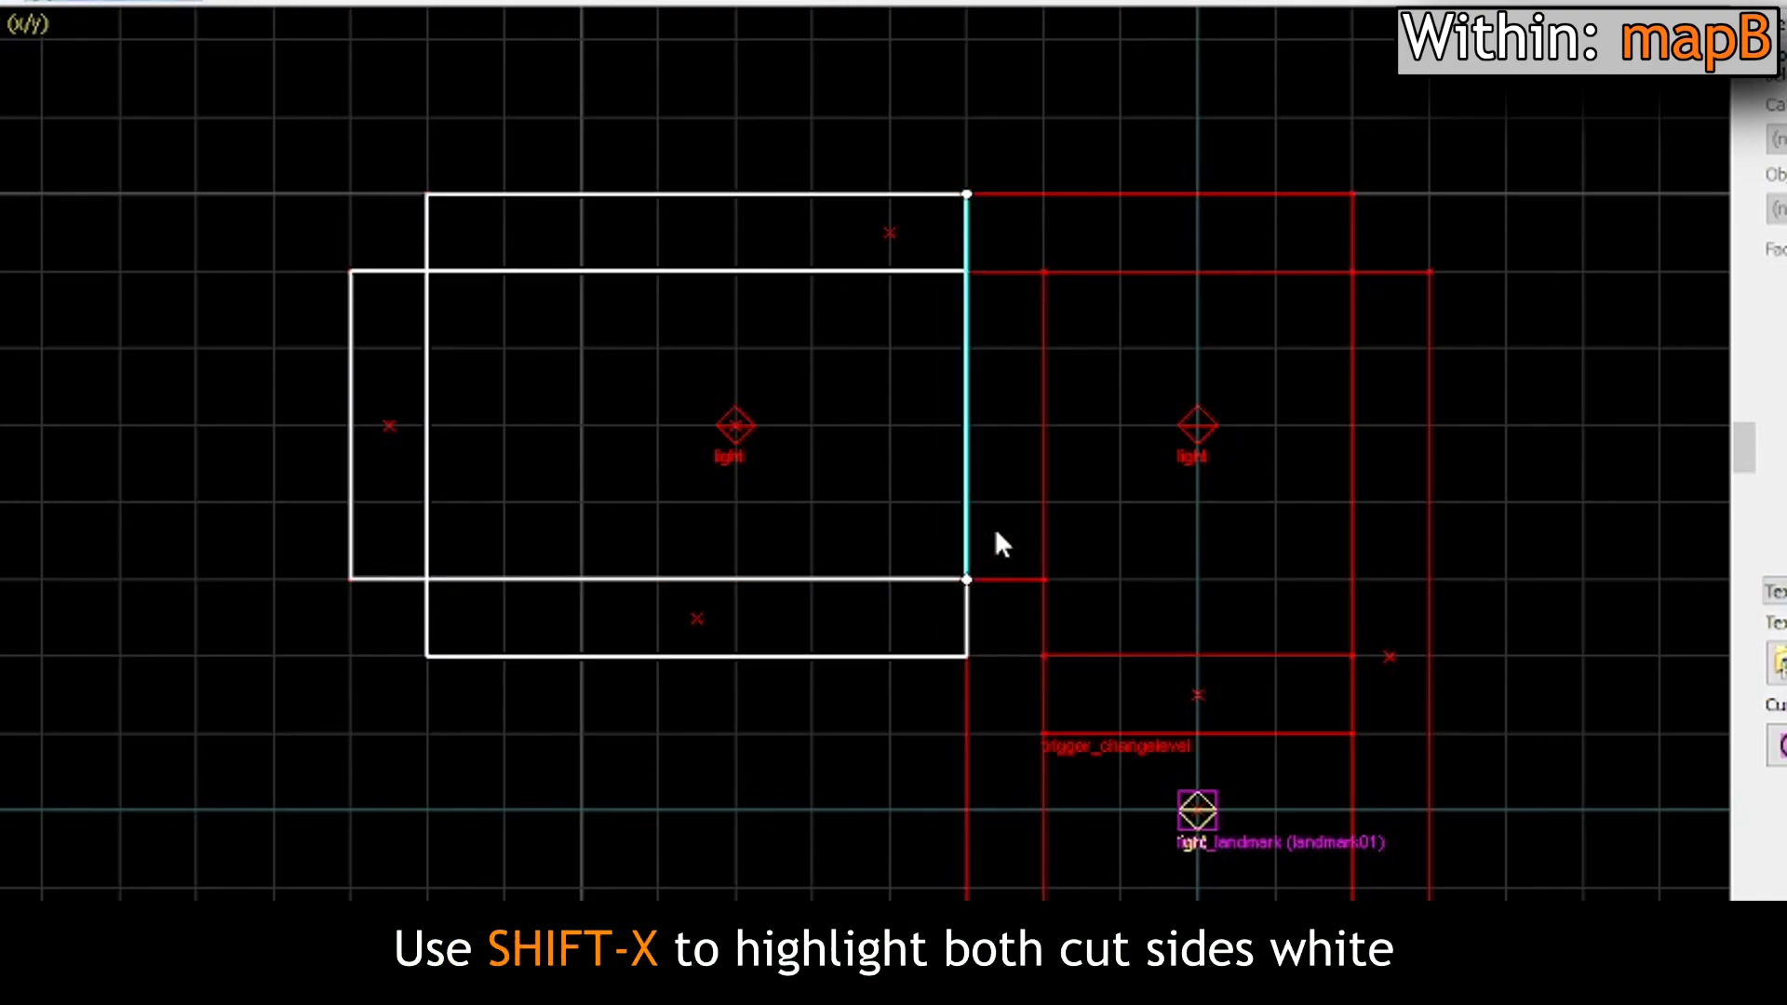
key("shift+x")
key("shift+x")
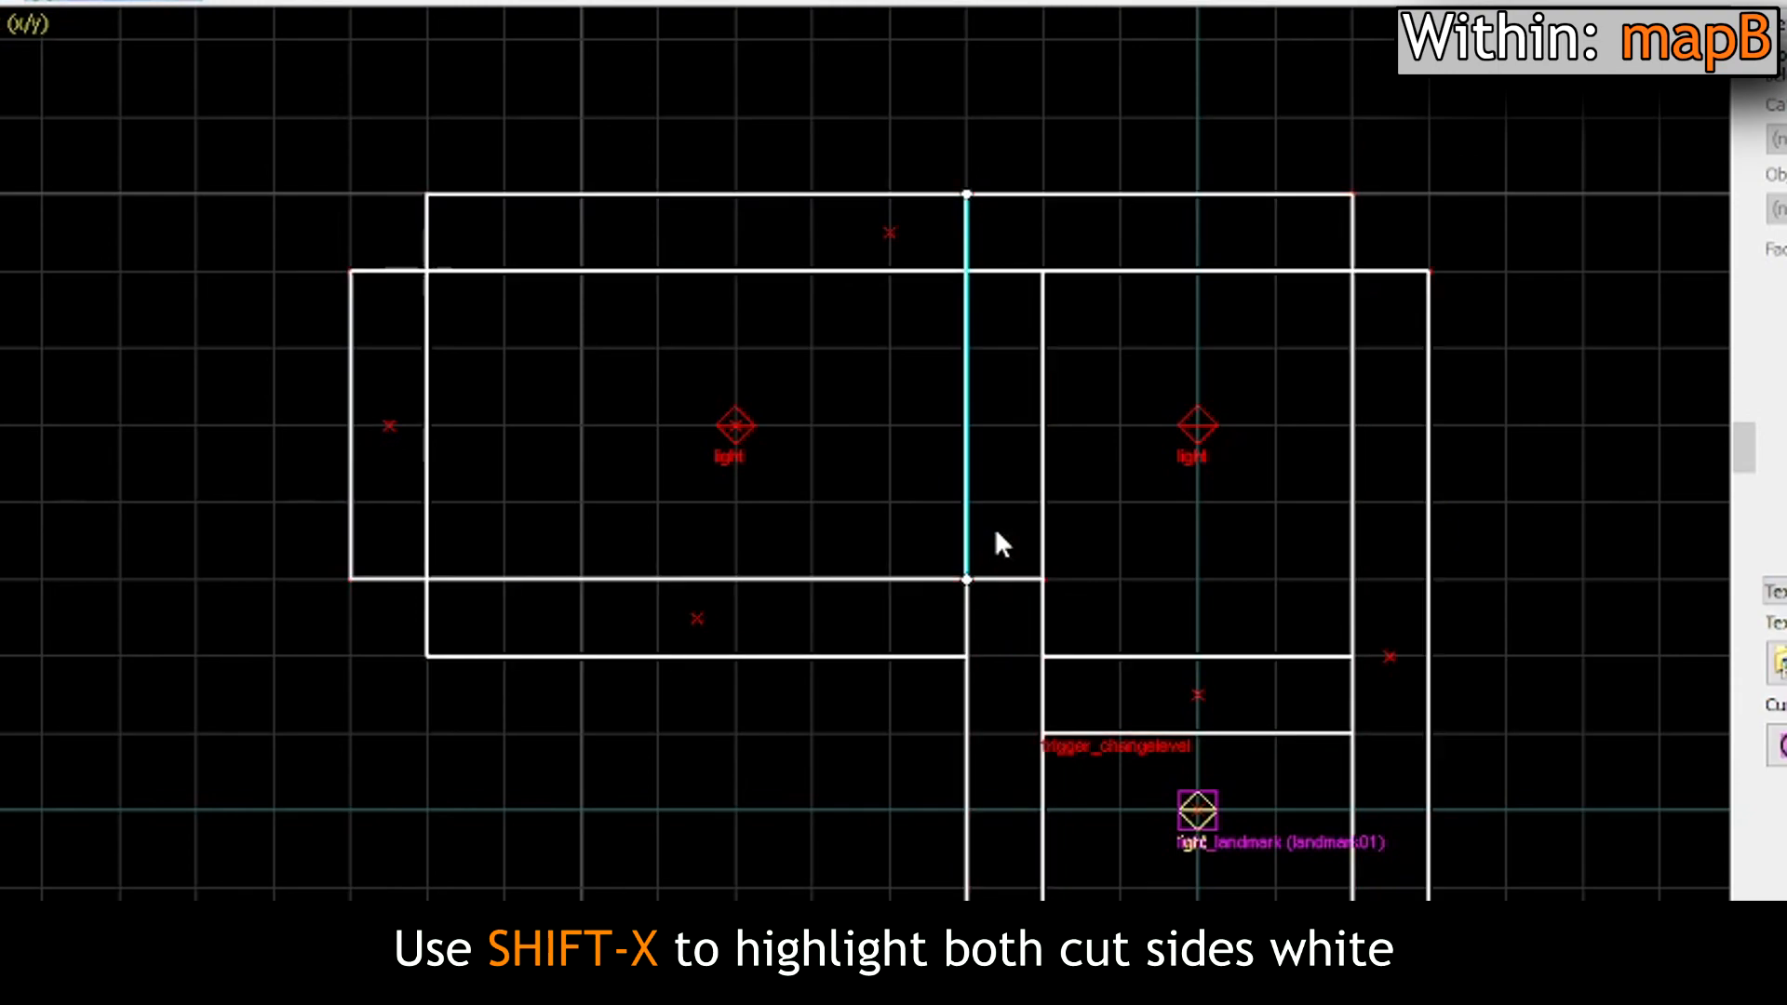
key("Return")
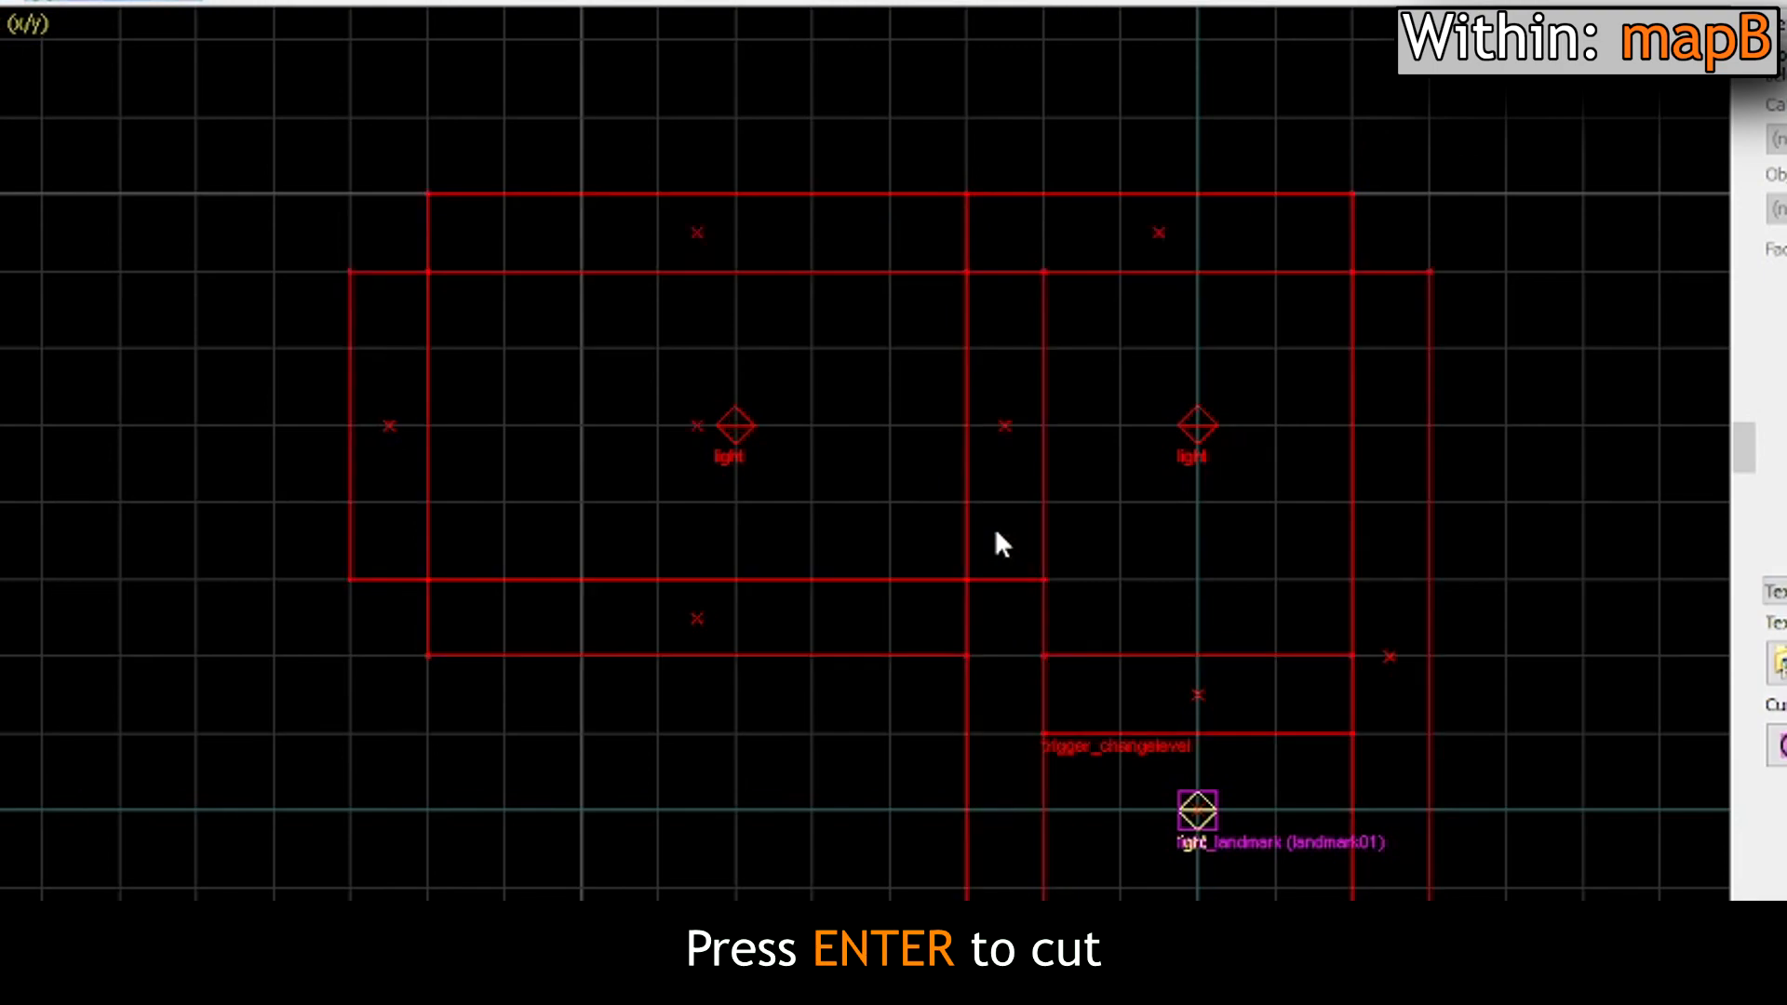
Step: Clip the selected hallway brushes along the west wall's inner face and the south wall's inner and outer faces, keeping both sides, and clear the selection
mouse_move(1046, 200)
left_mouse_down()
mouse_move(1061, 359)
mouse_move(1044, 579)
left_mouse_up()
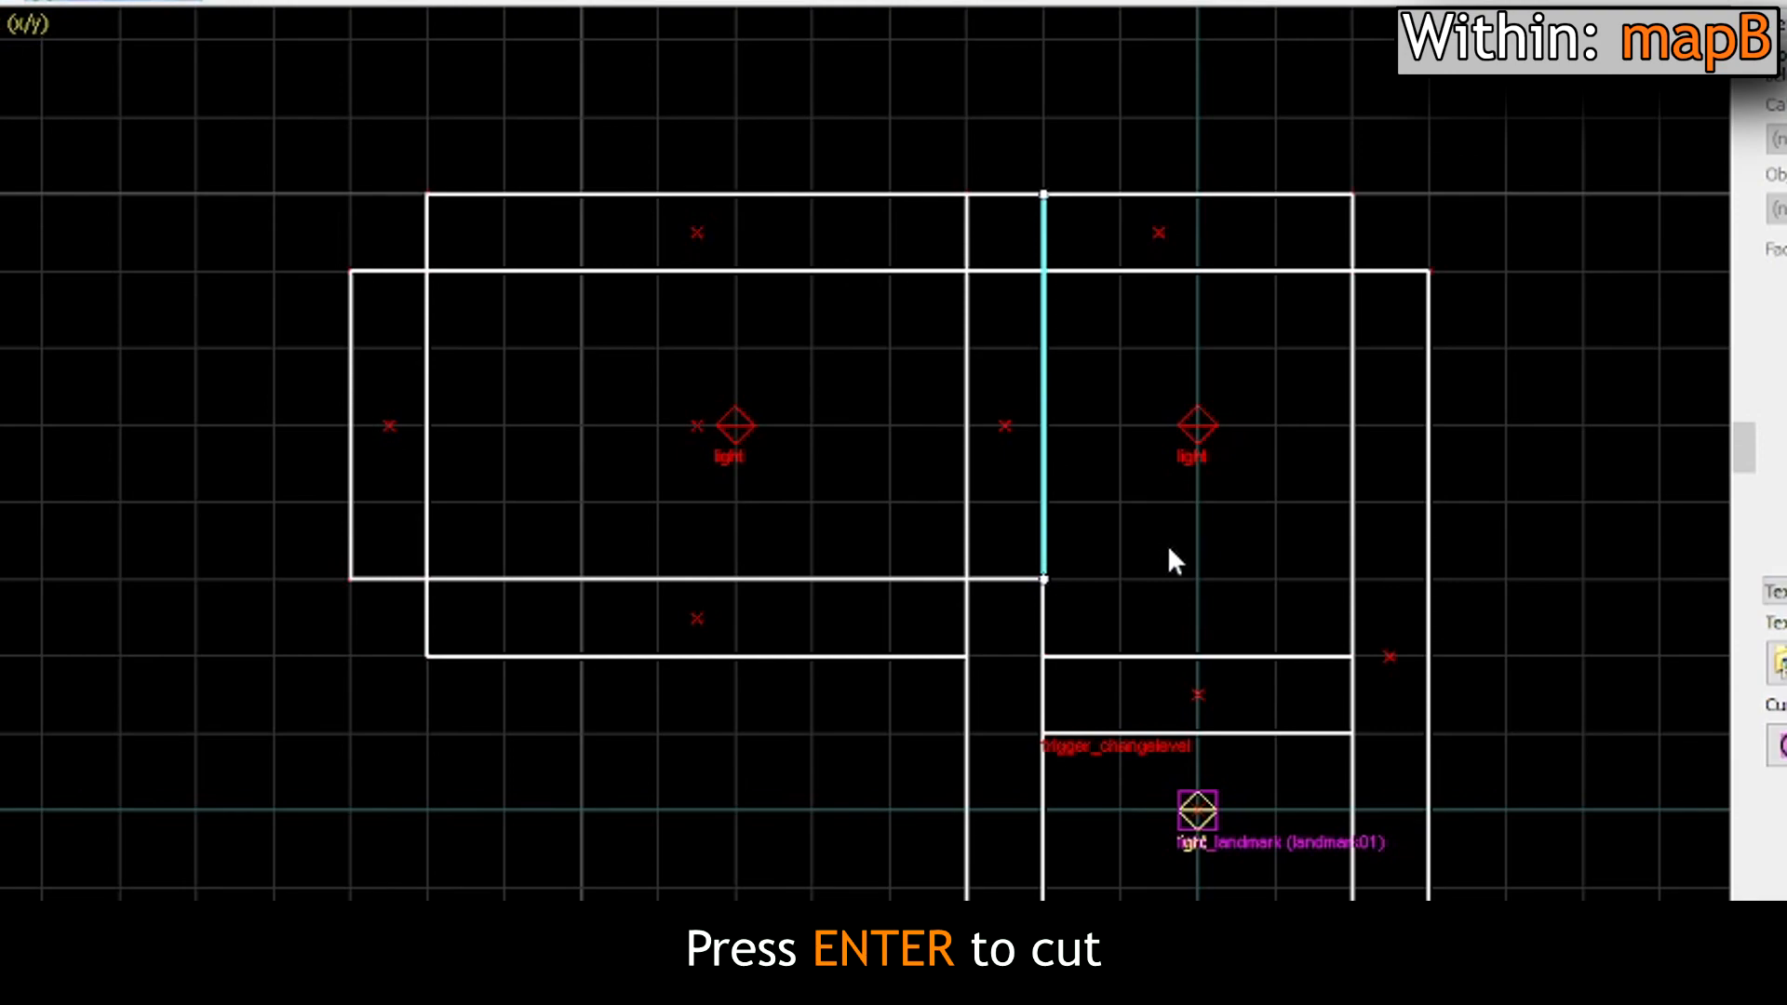
key("Return")
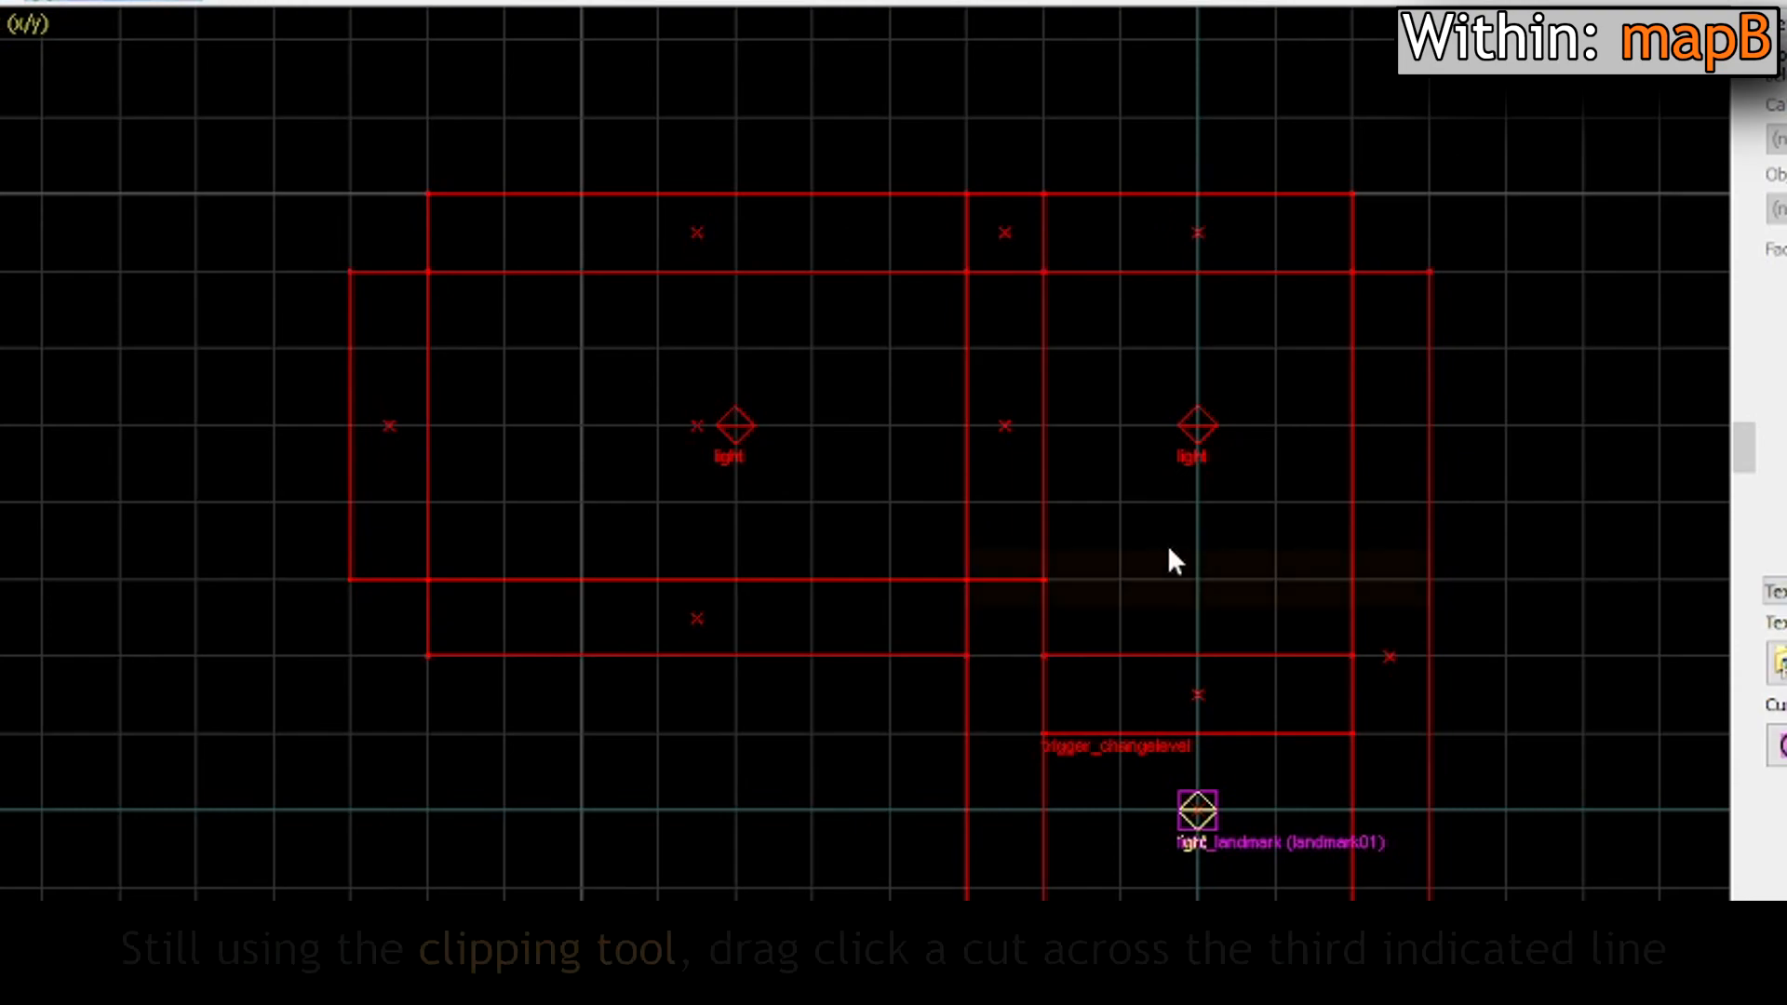
left_click_drag(967, 579, 1377, 583)
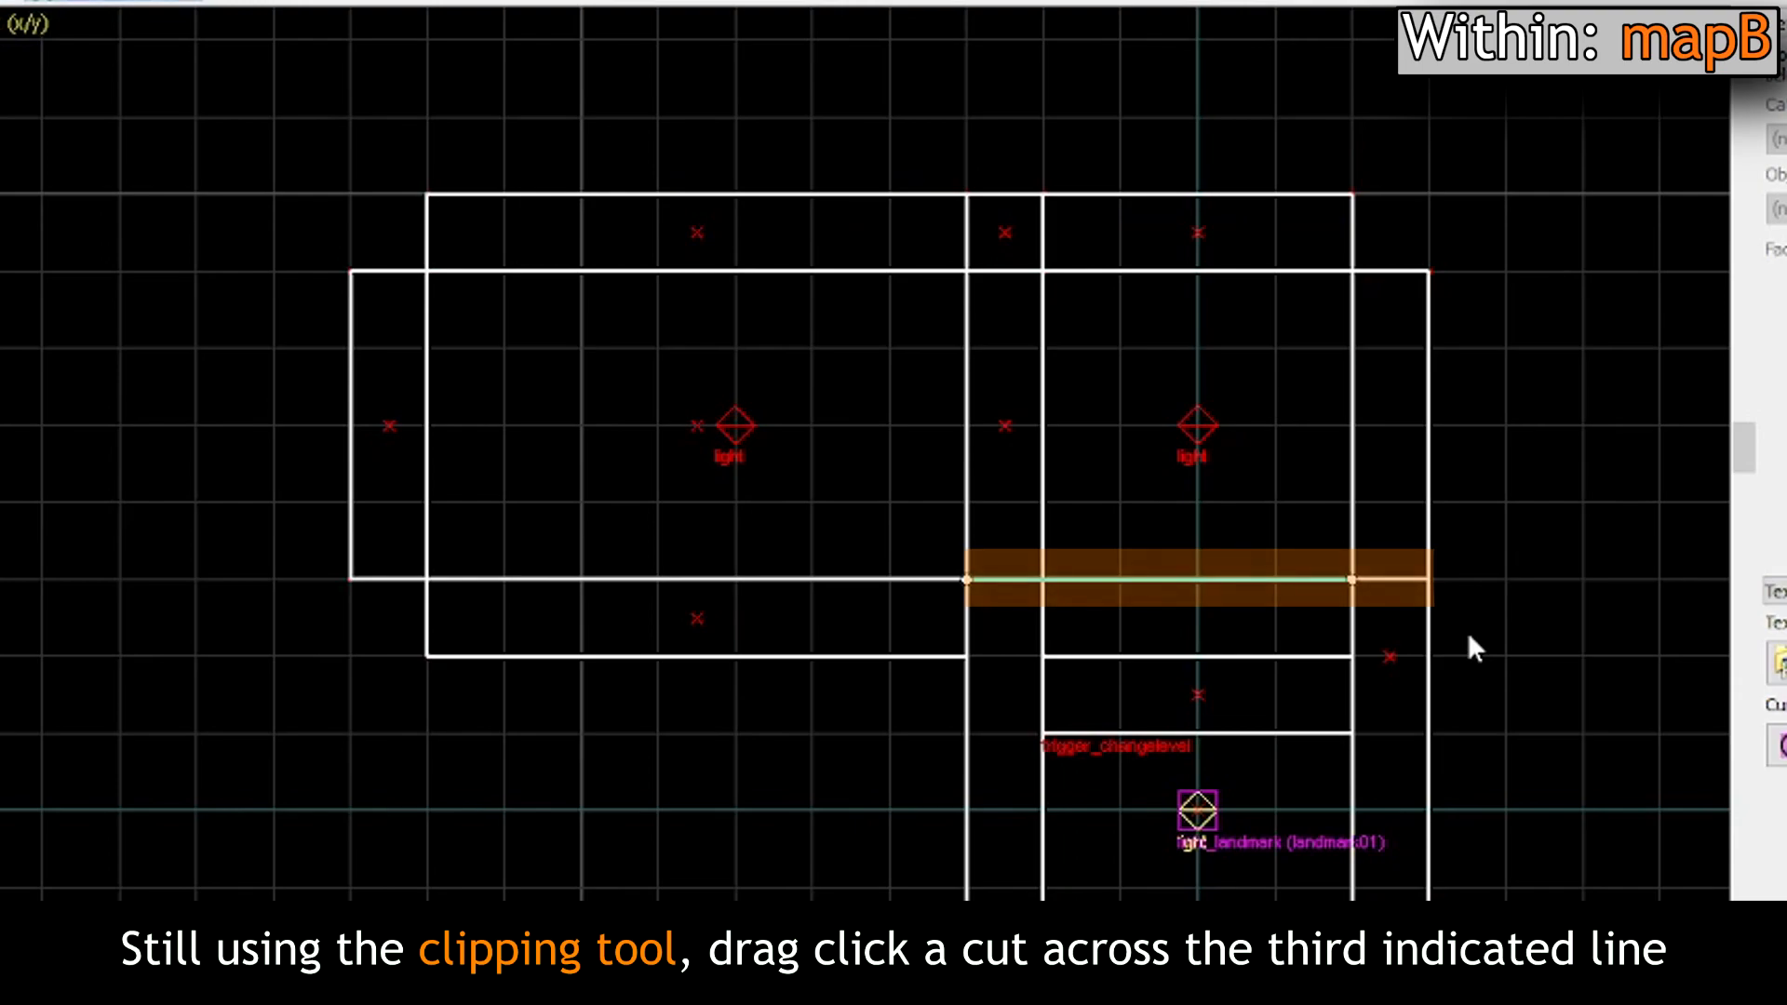
key("Return")
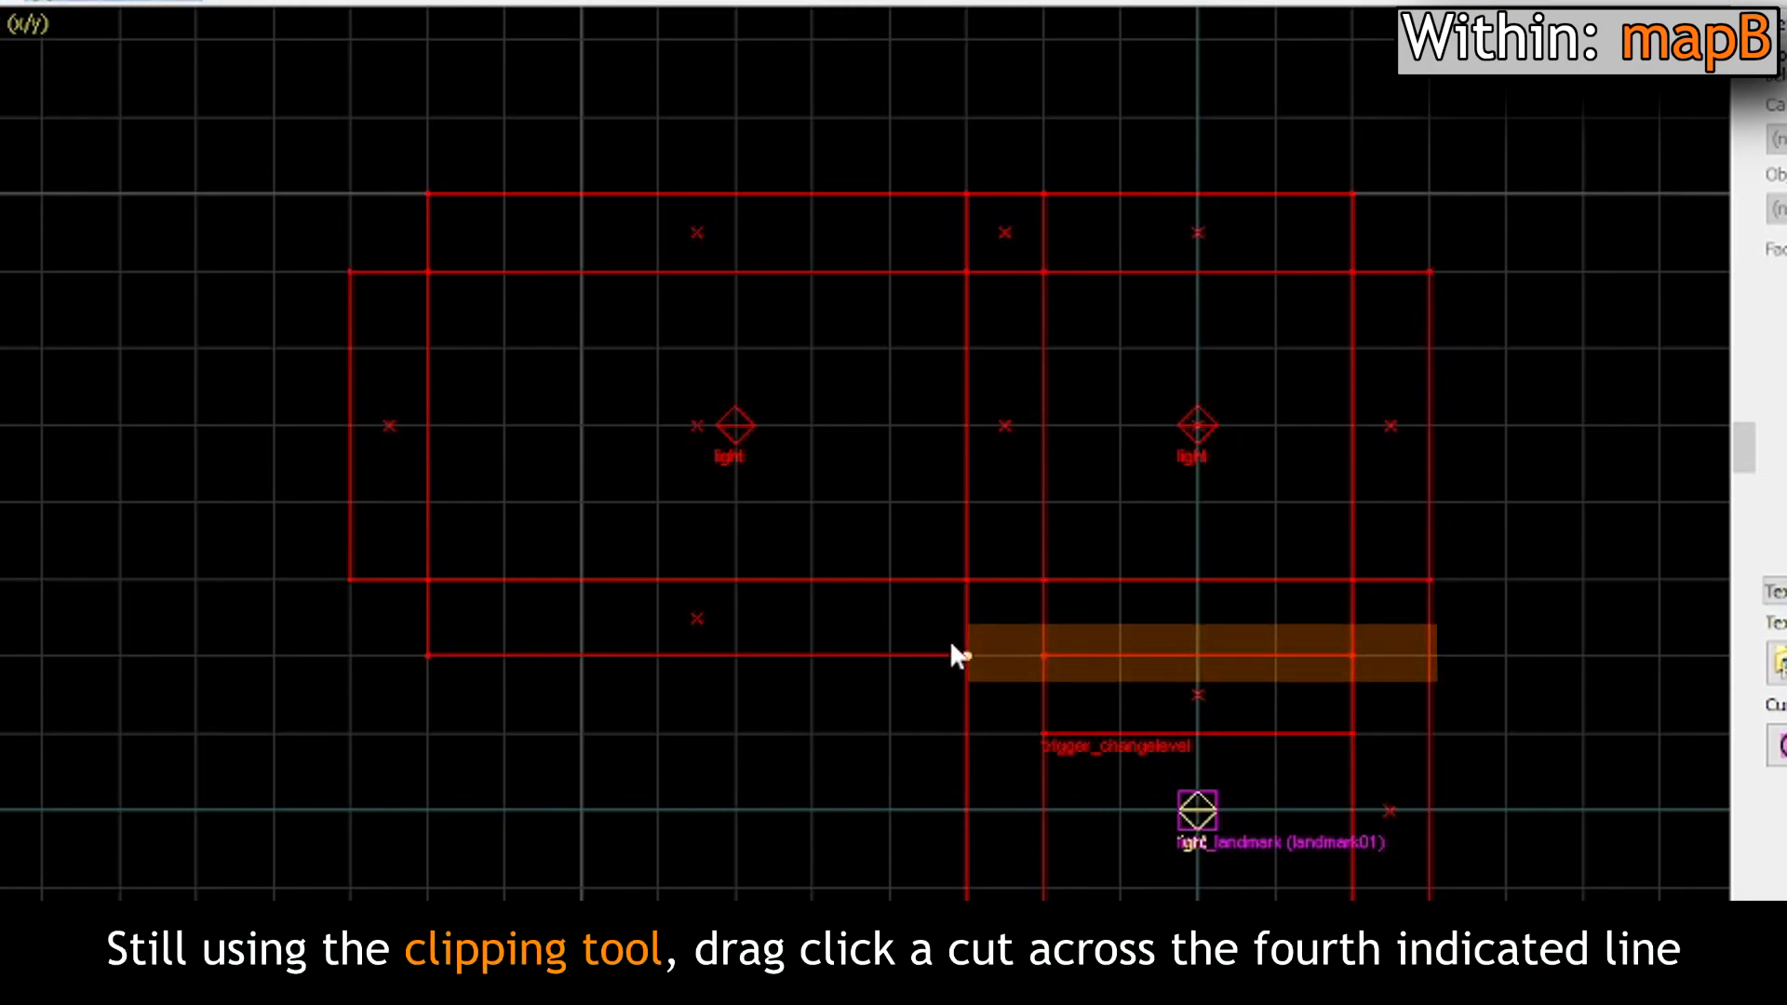
left_click_drag(966, 656, 1476, 670)
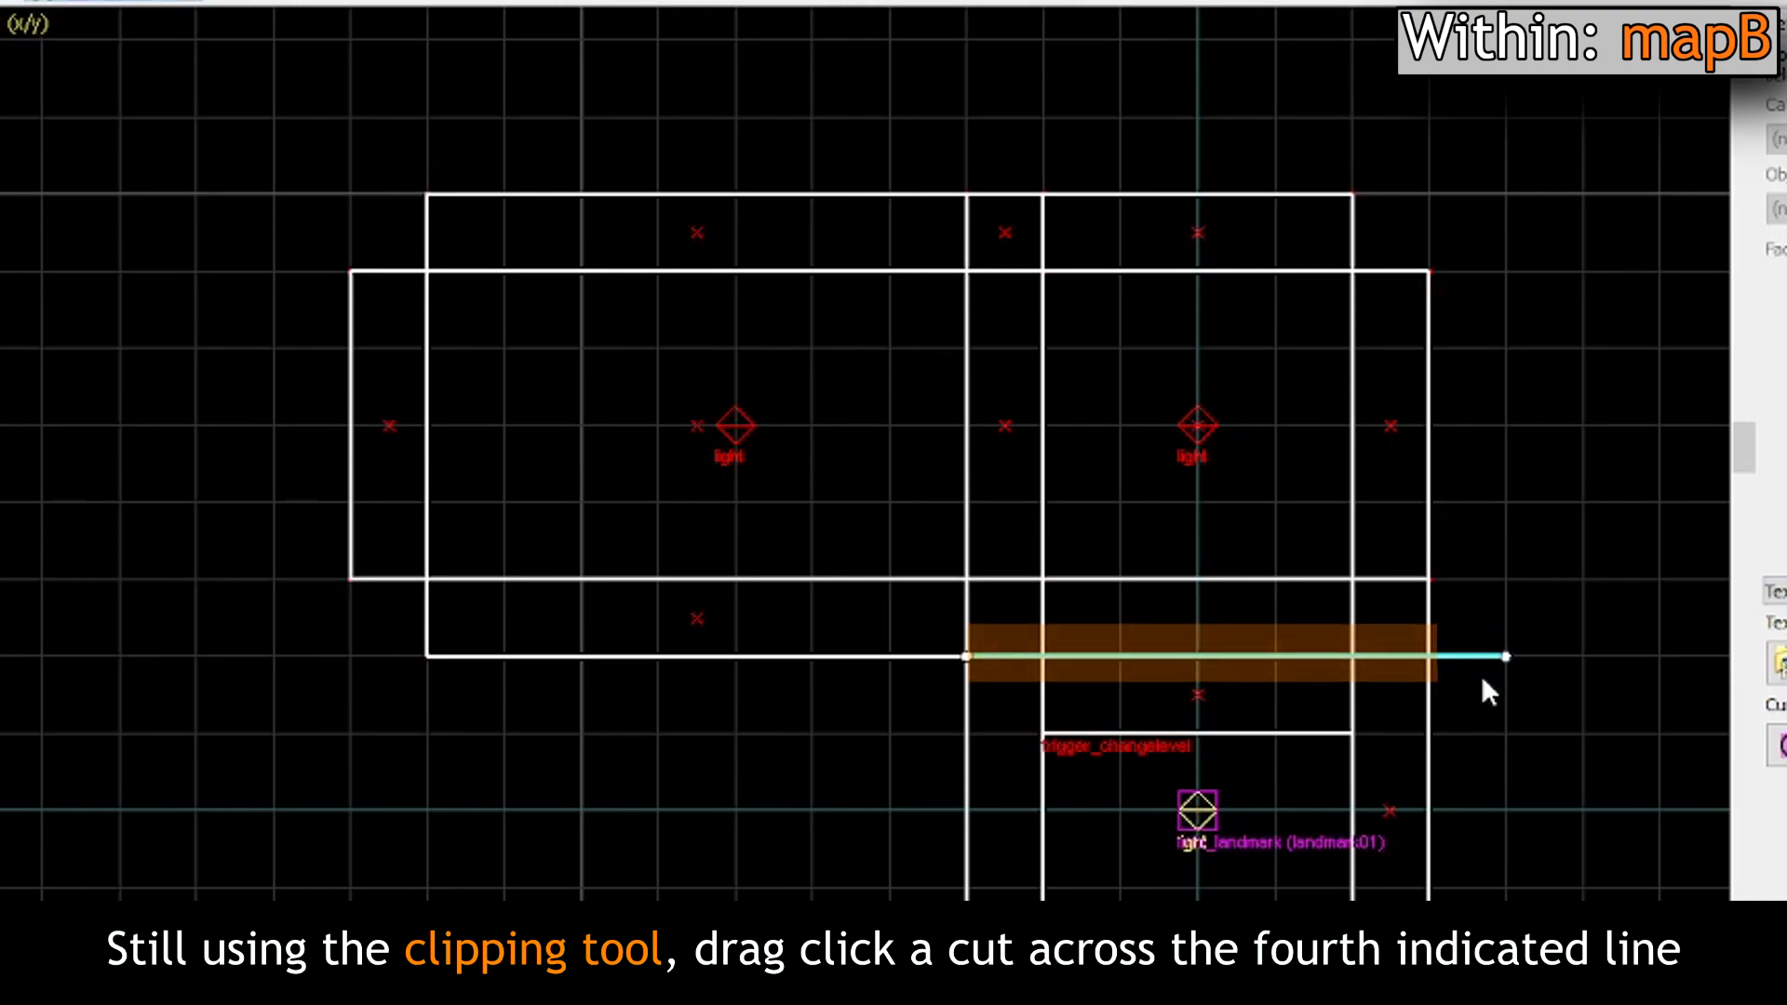
key("Return")
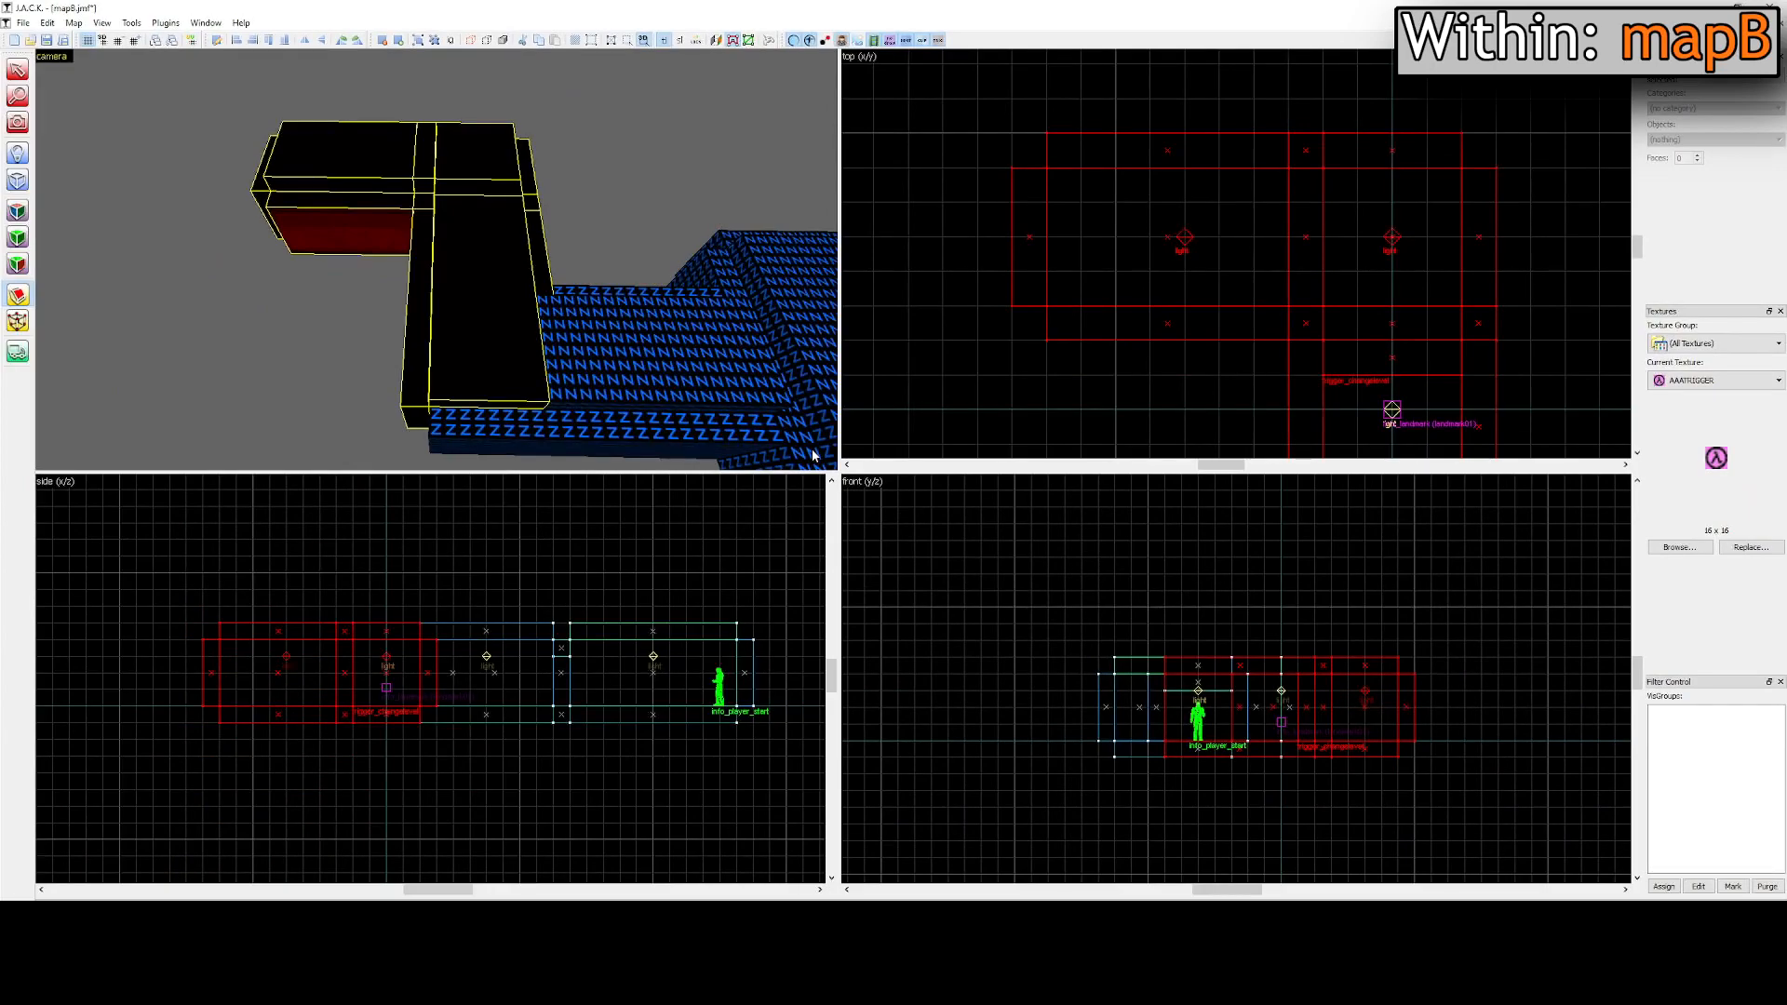
key("Escape")
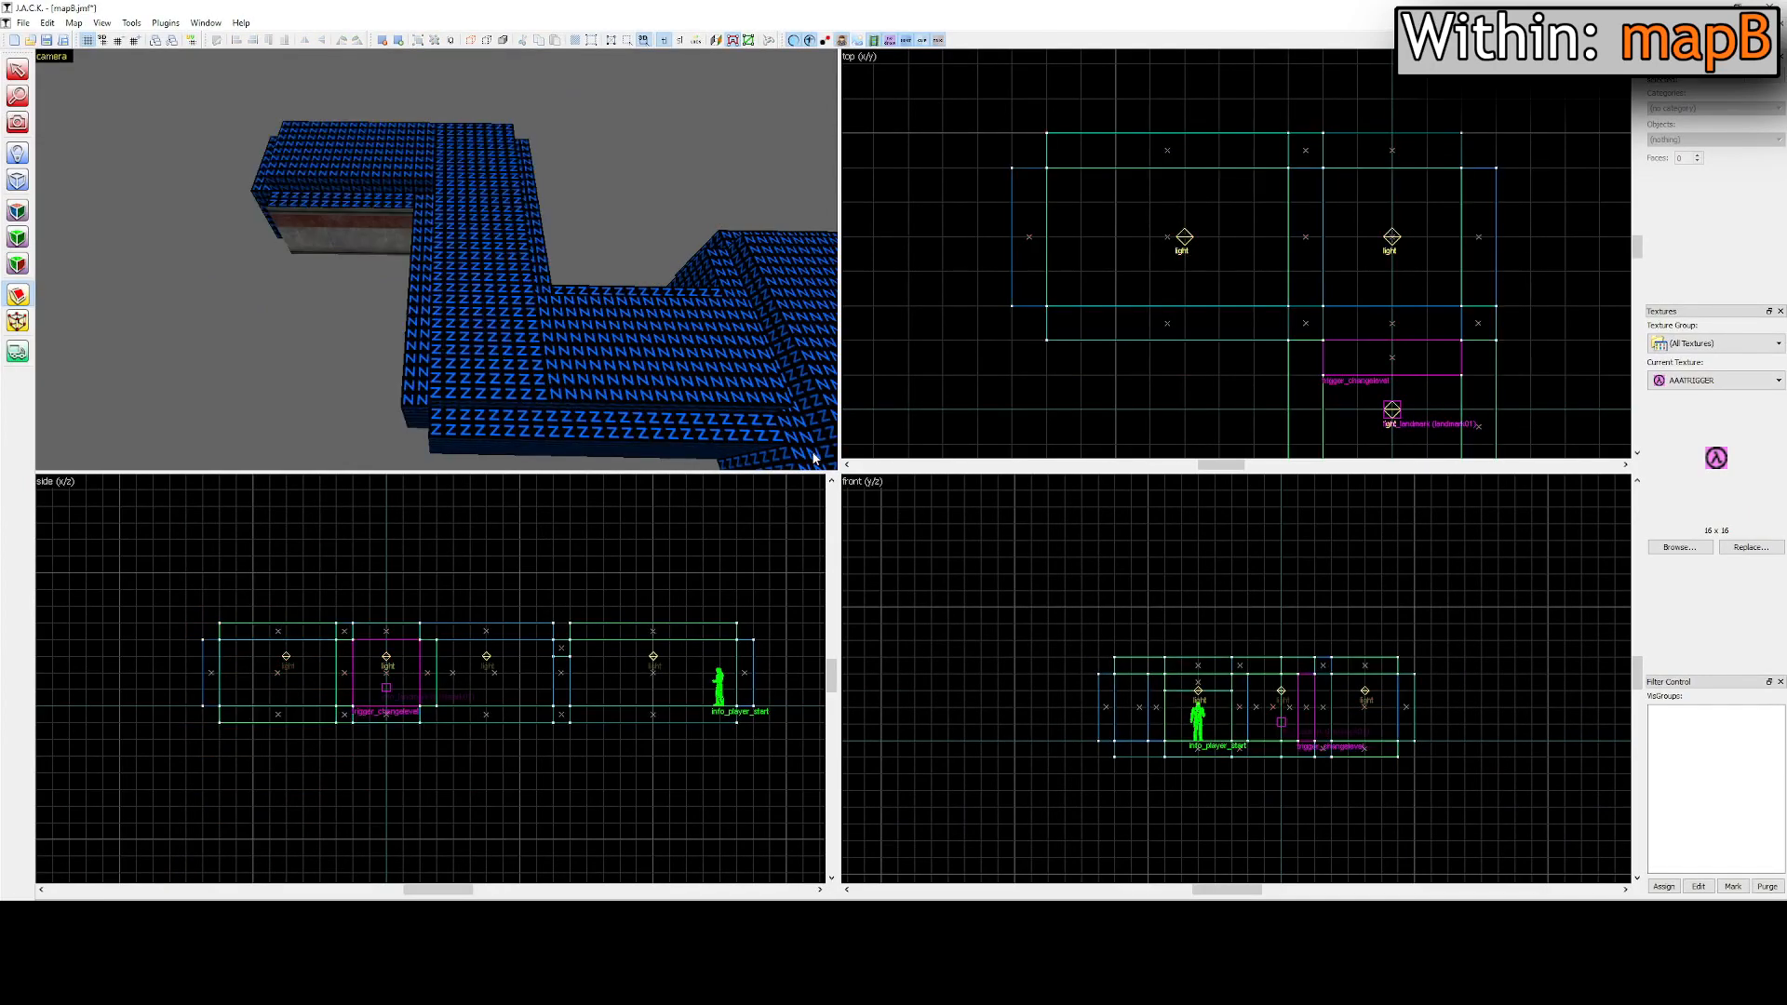
Step: Select the north and east walls of the hallway's corner section and increase their height to 256 units
key("w")
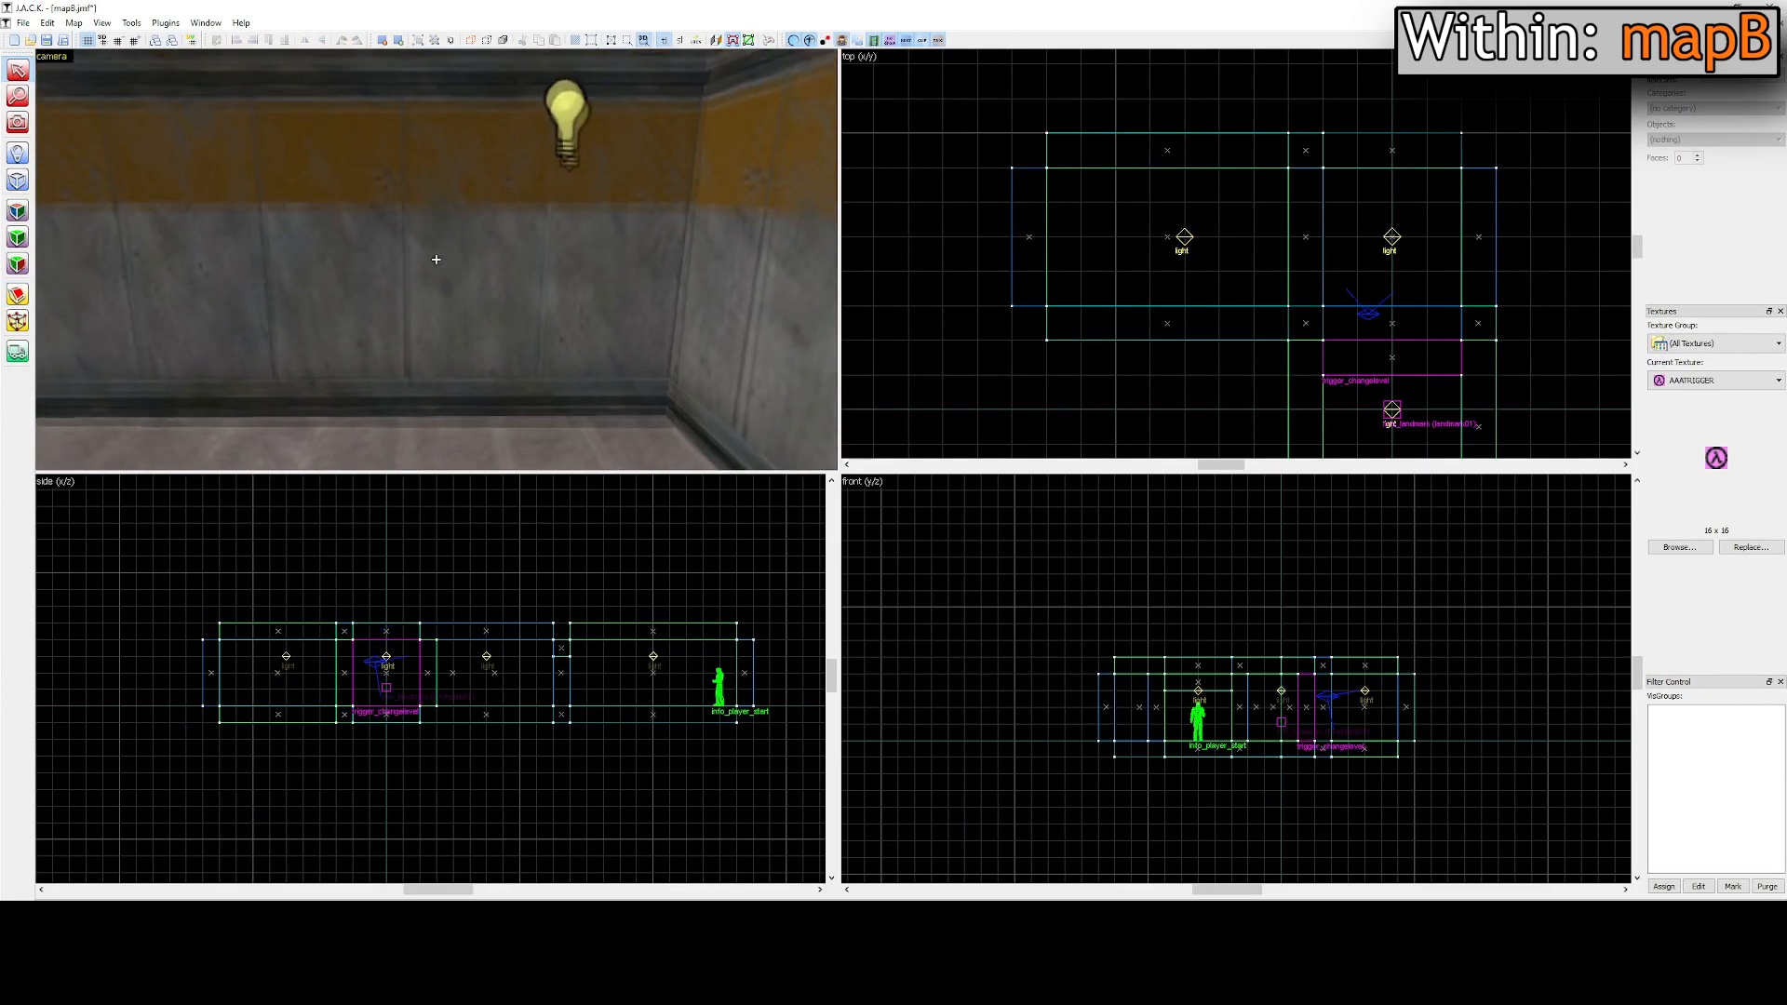
key("w")
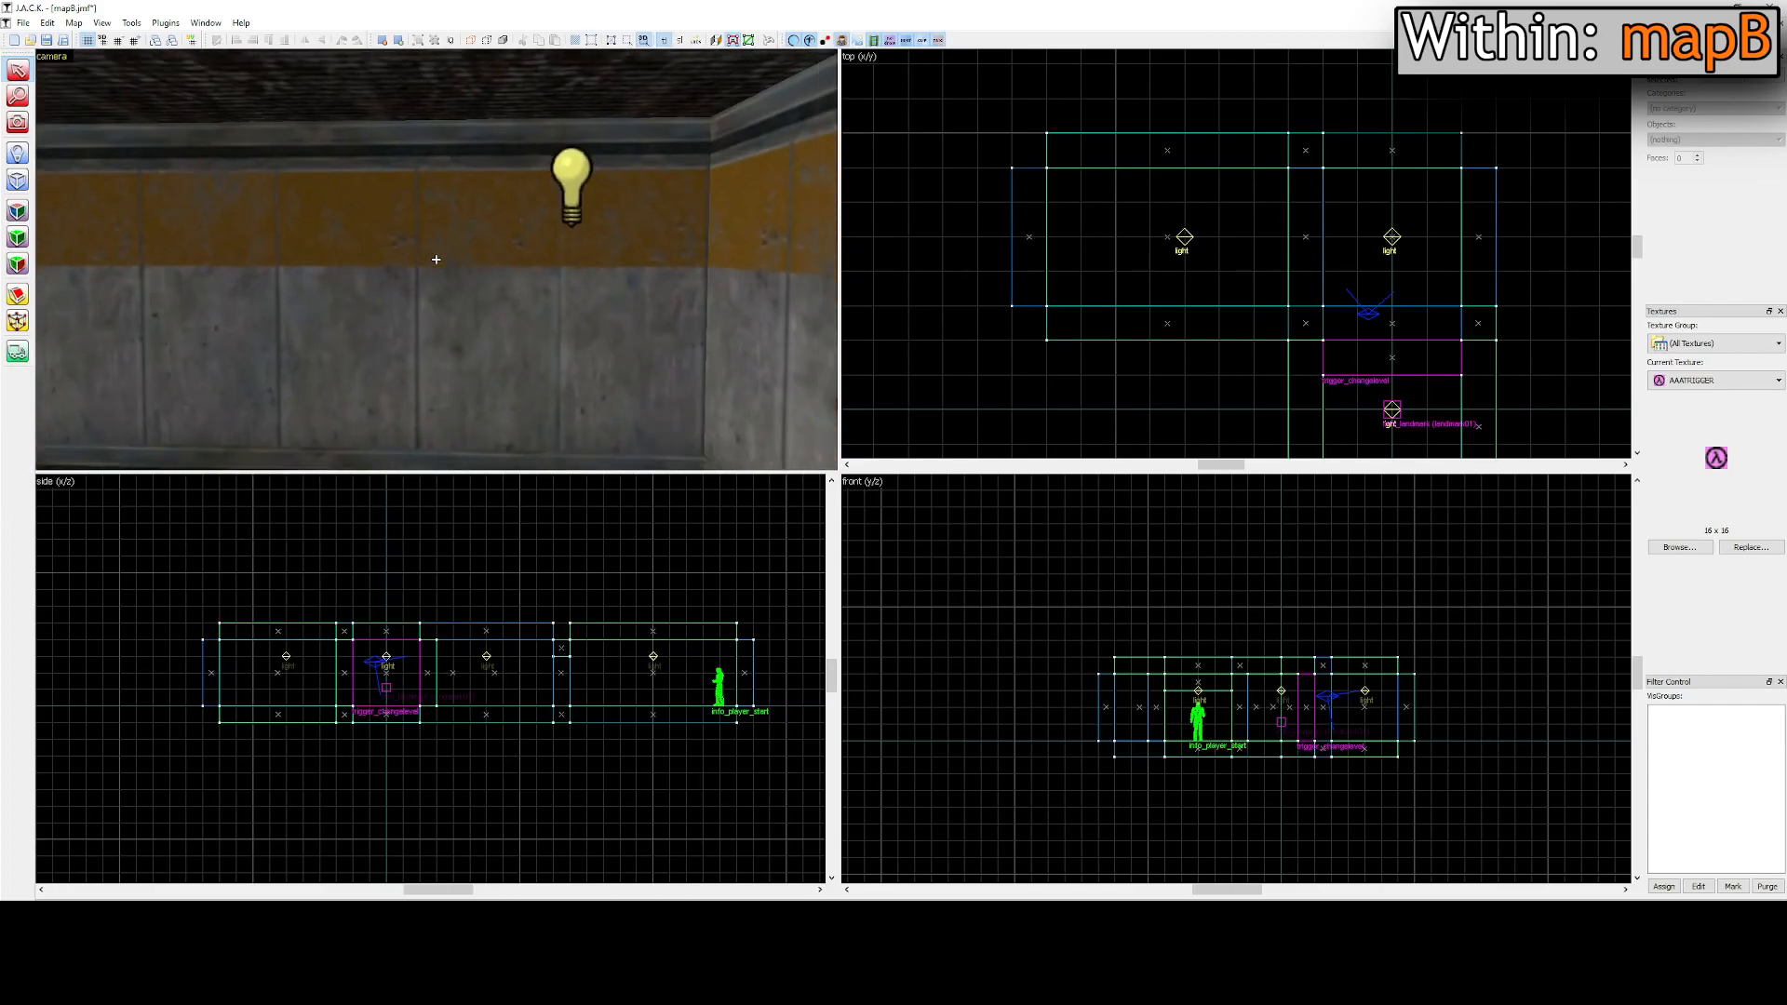
key("s")
key("d")
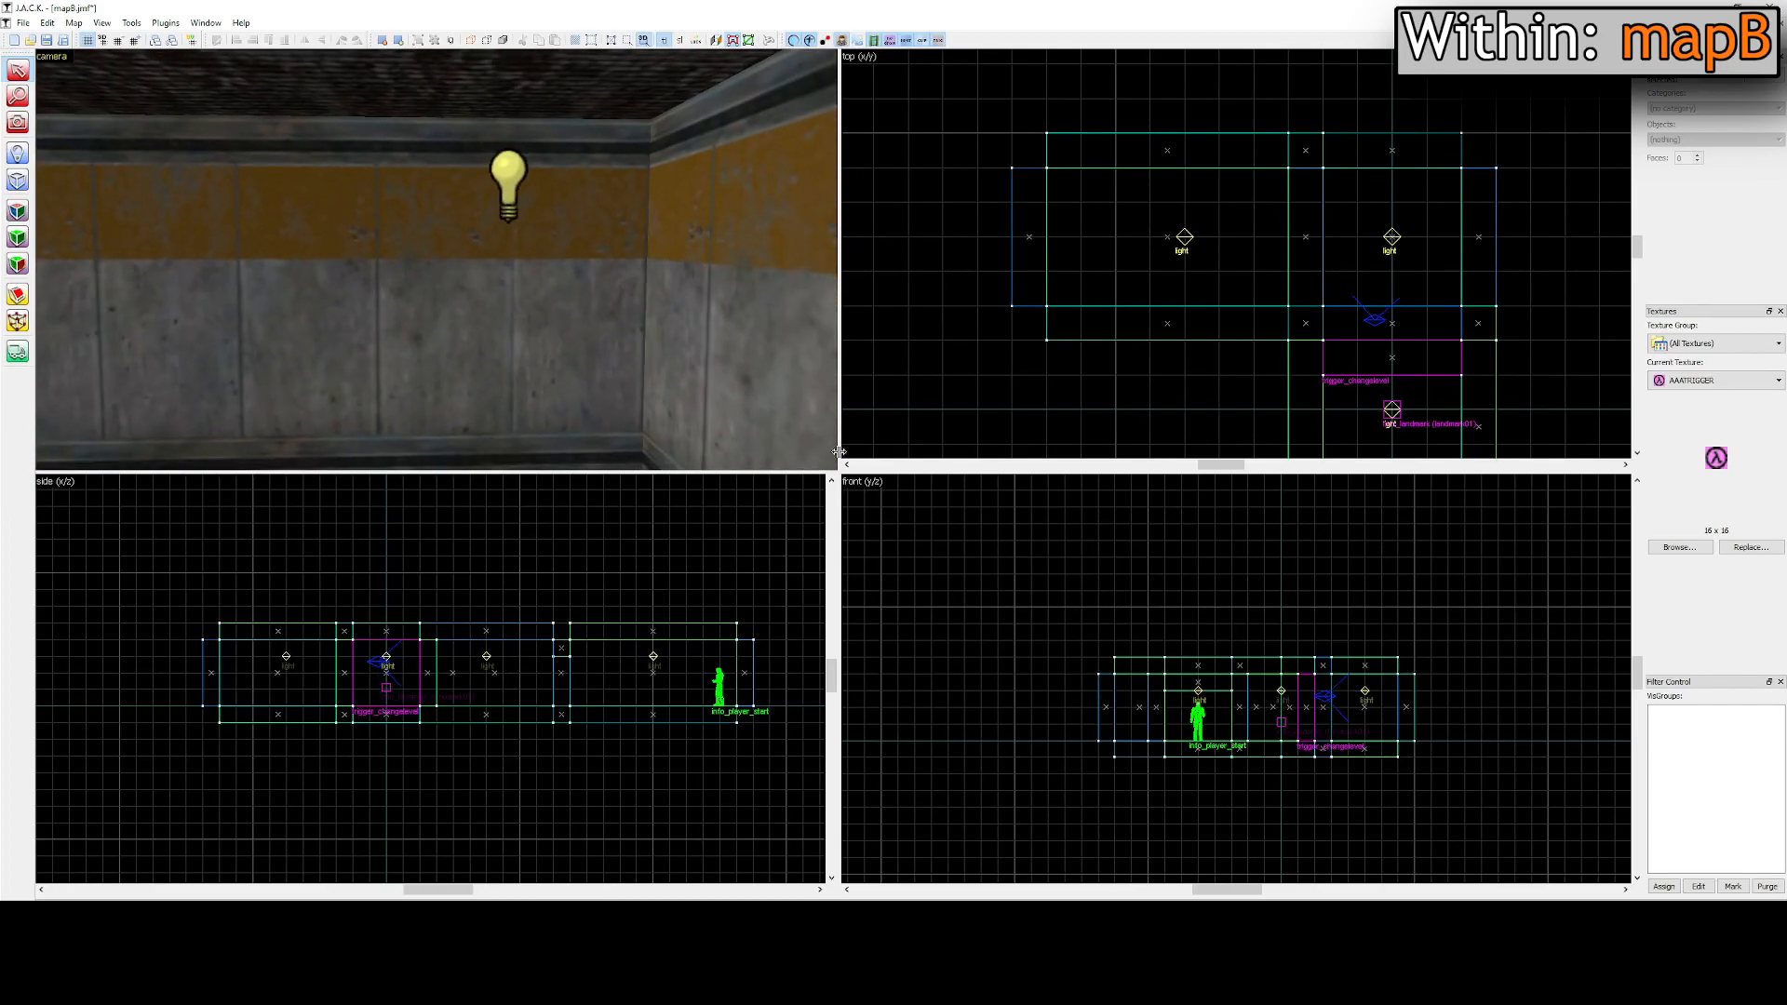
left_click(549, 326)
left_click(761, 362, "ctrl")
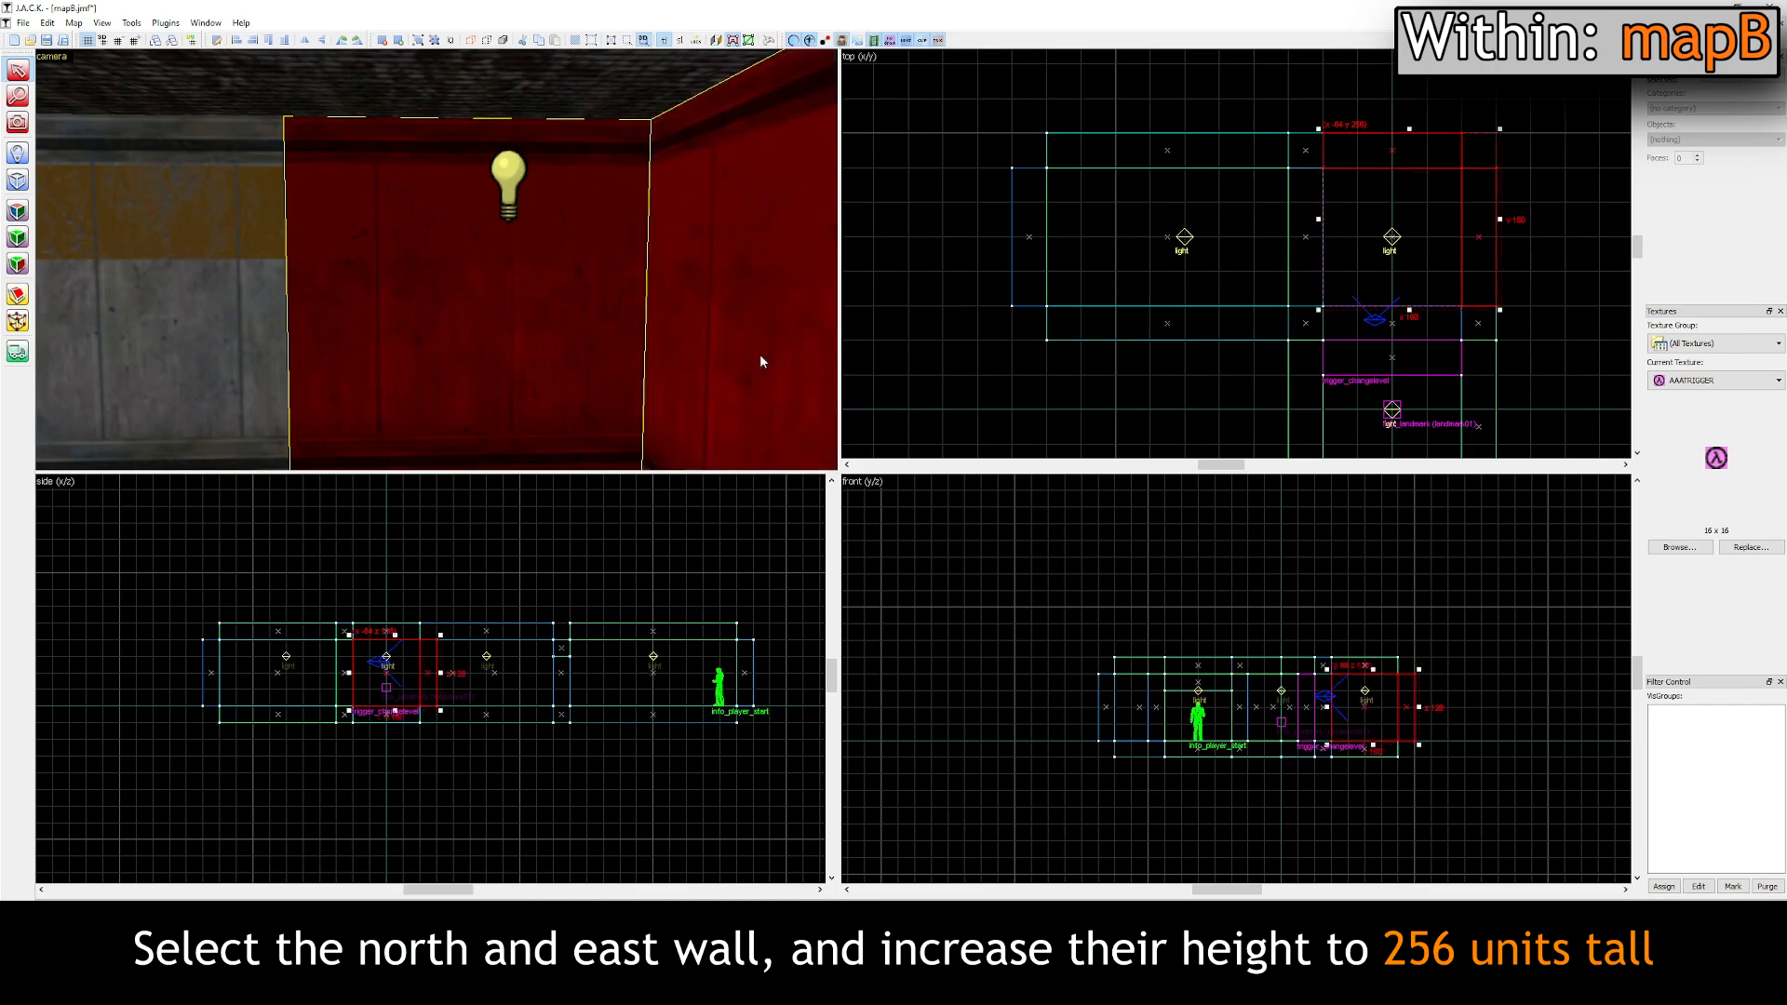
scroll(395, 628, "up", 3)
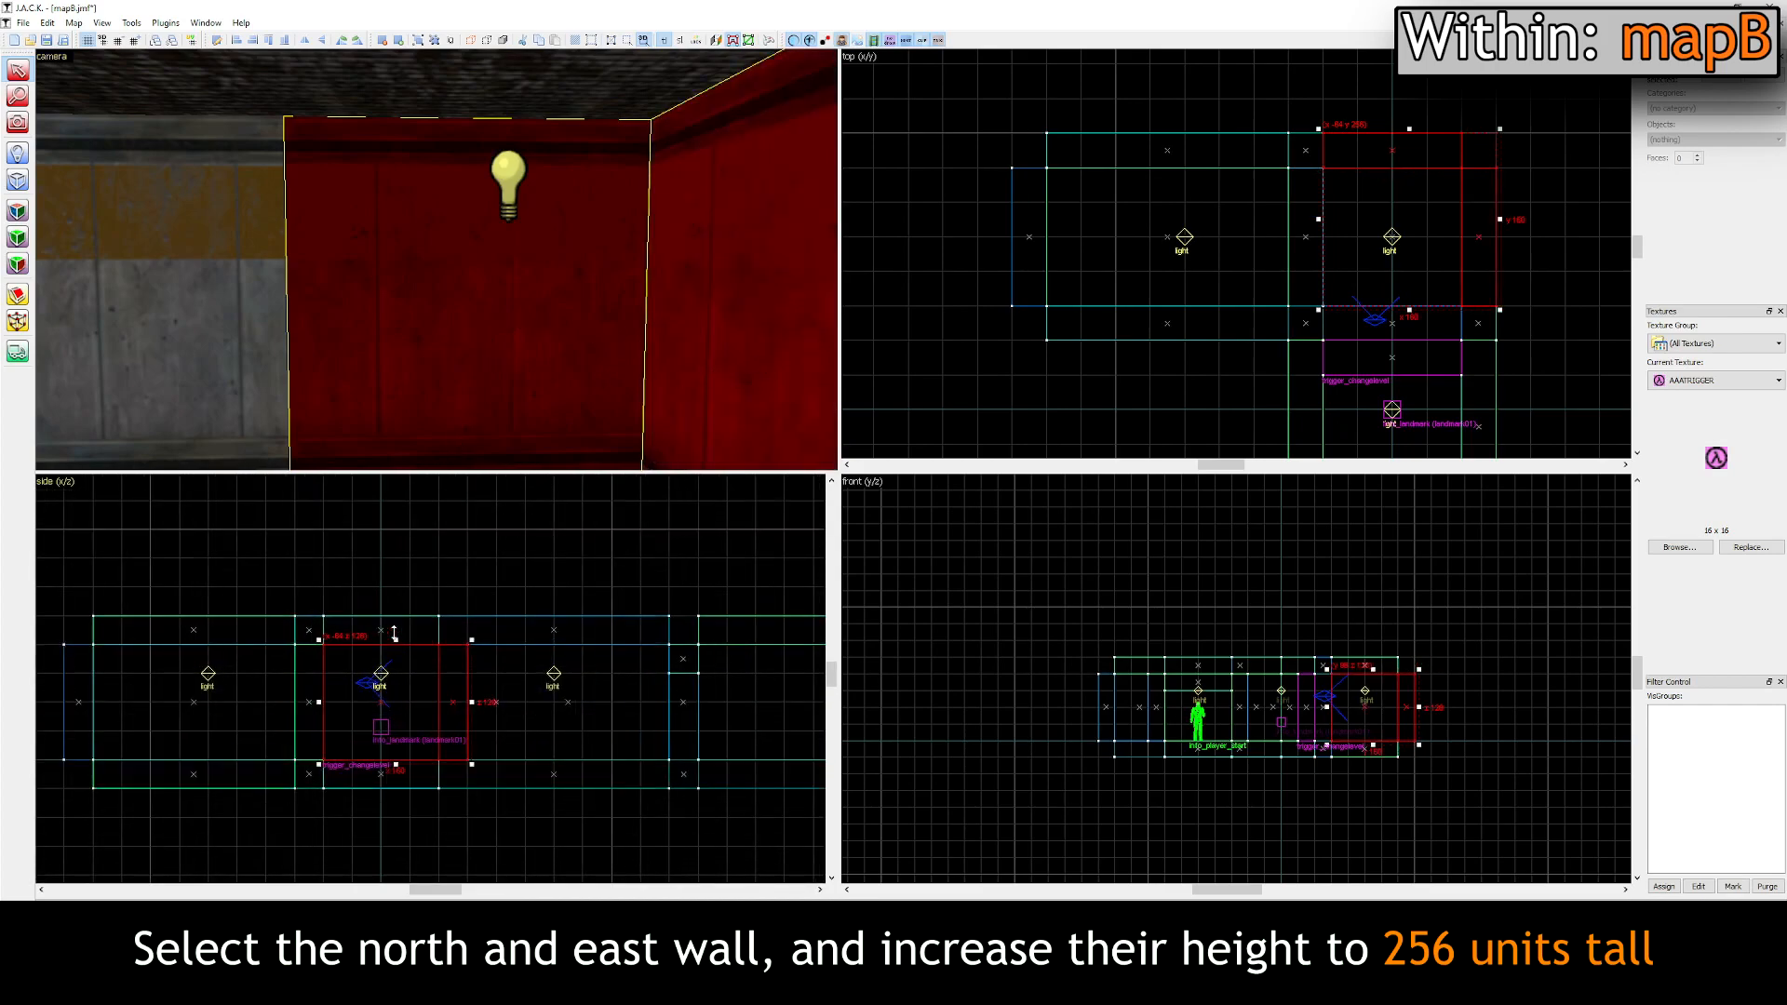
left_click_drag(396, 639, 397, 525)
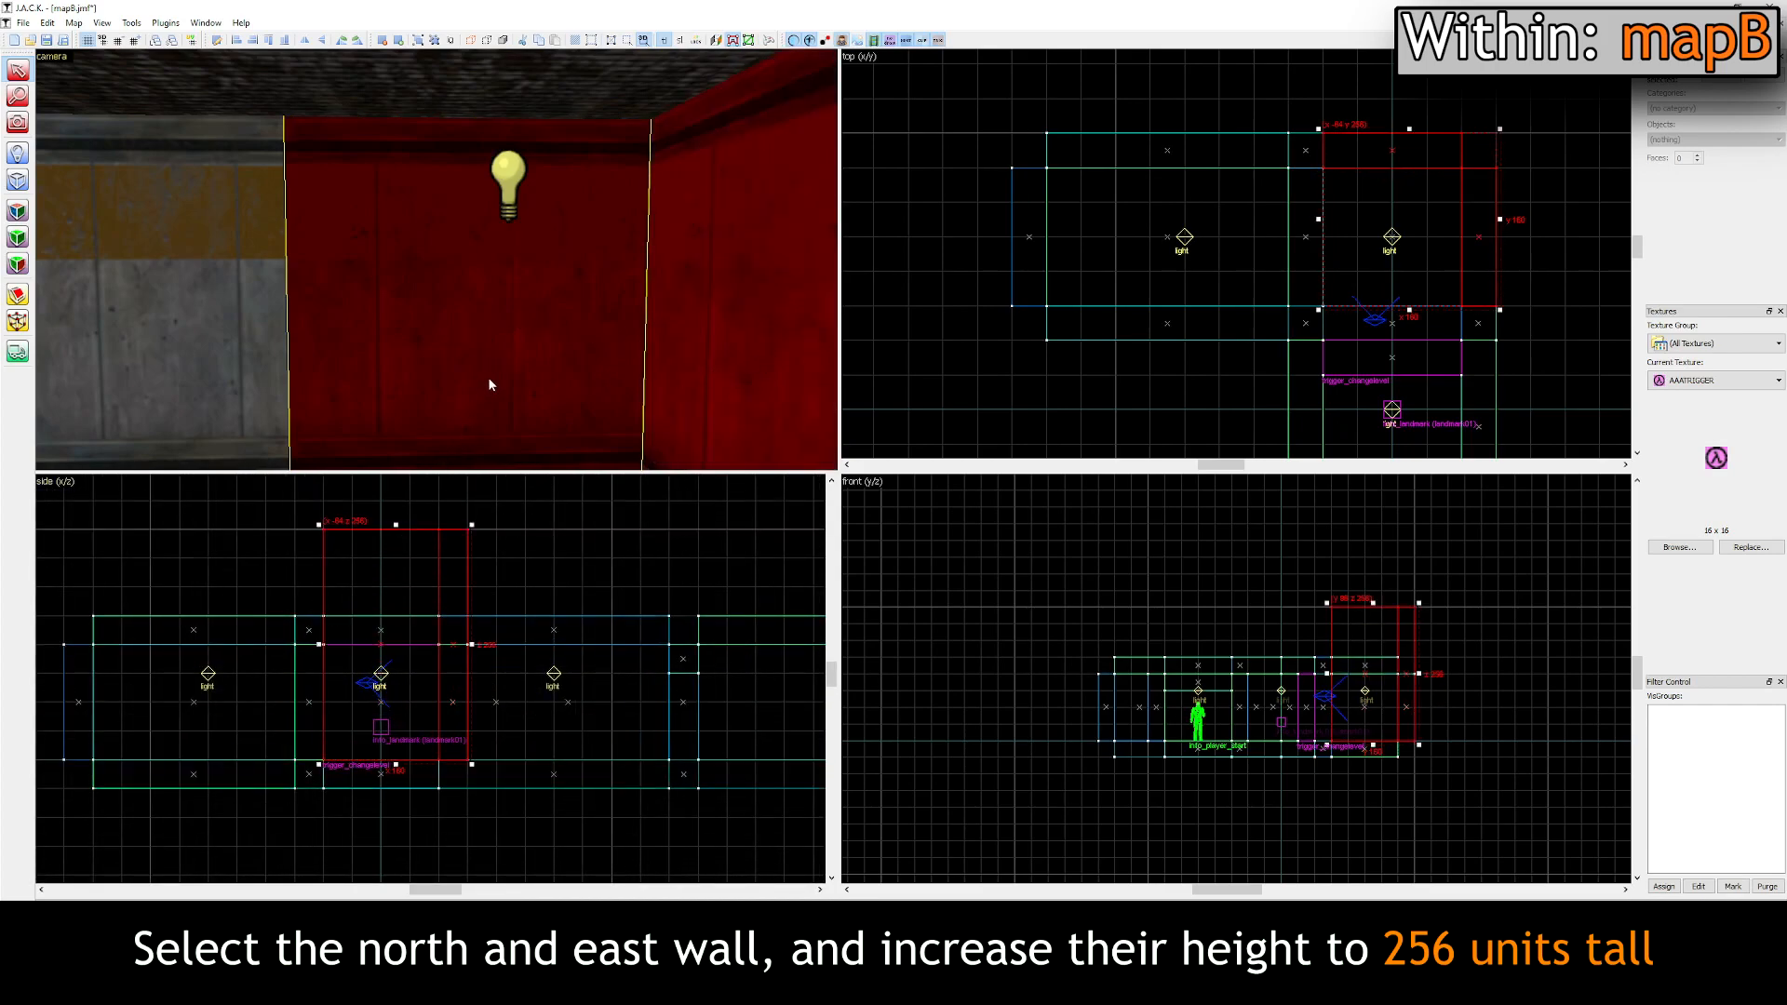
key("z")
key("s")
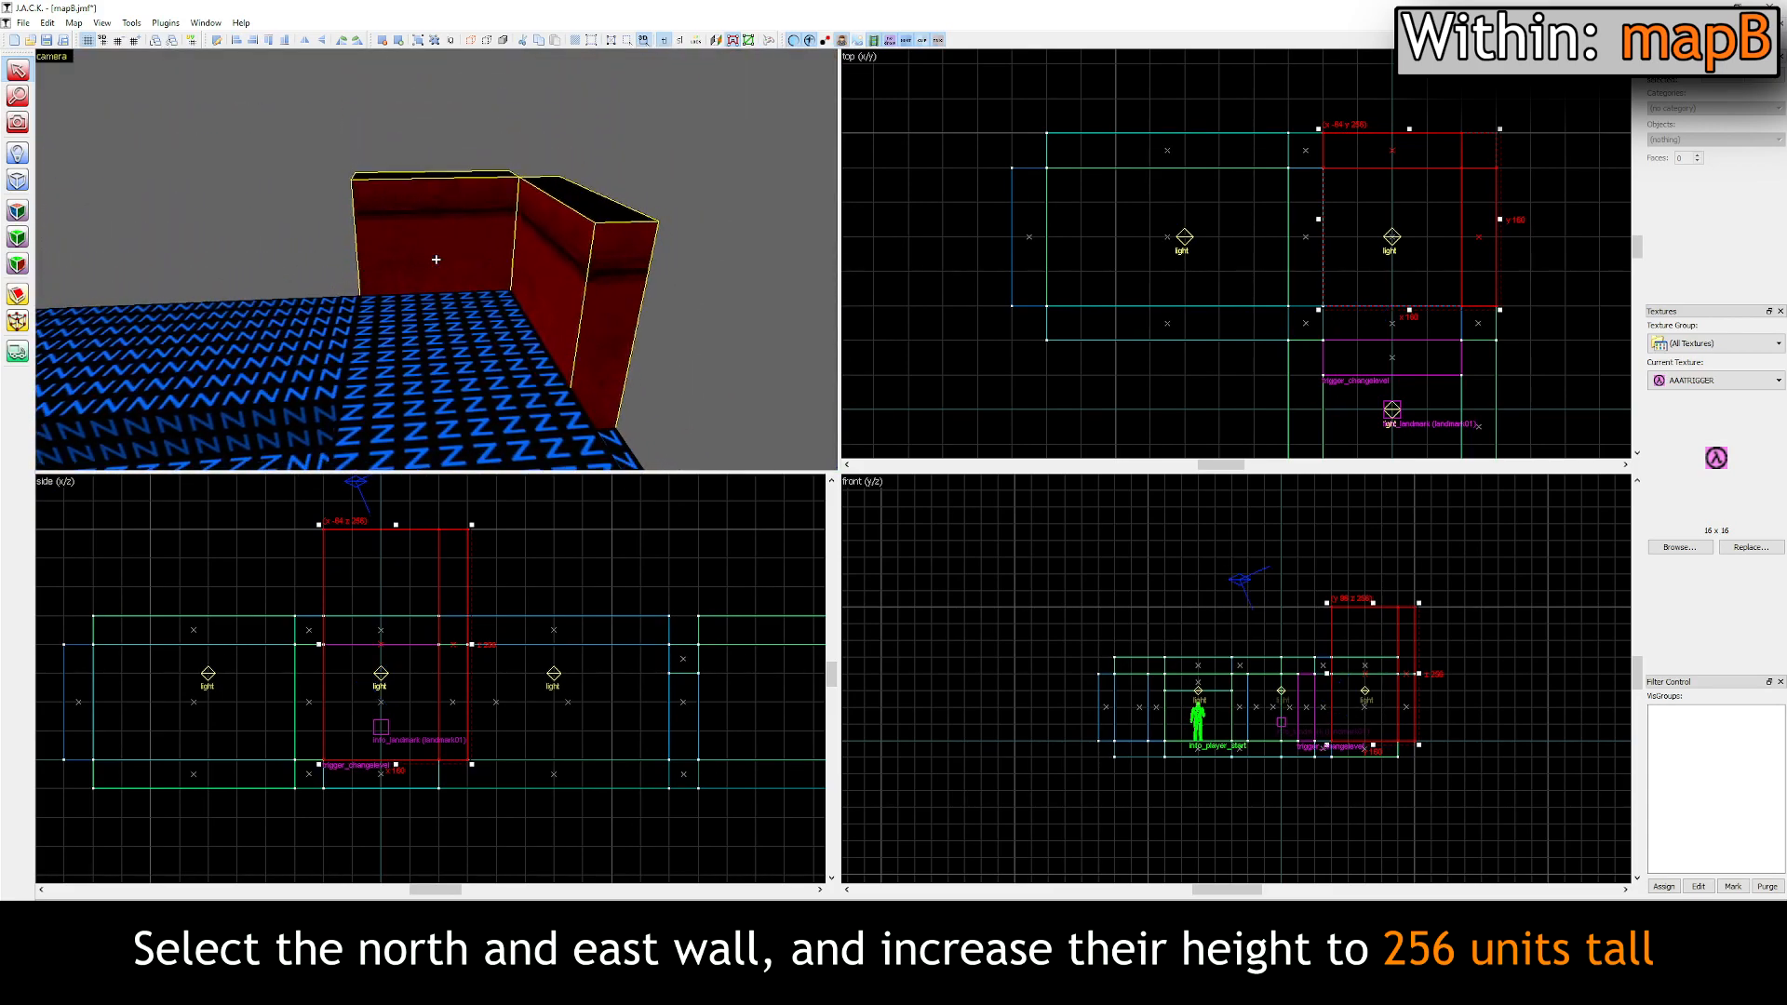
key("Escape")
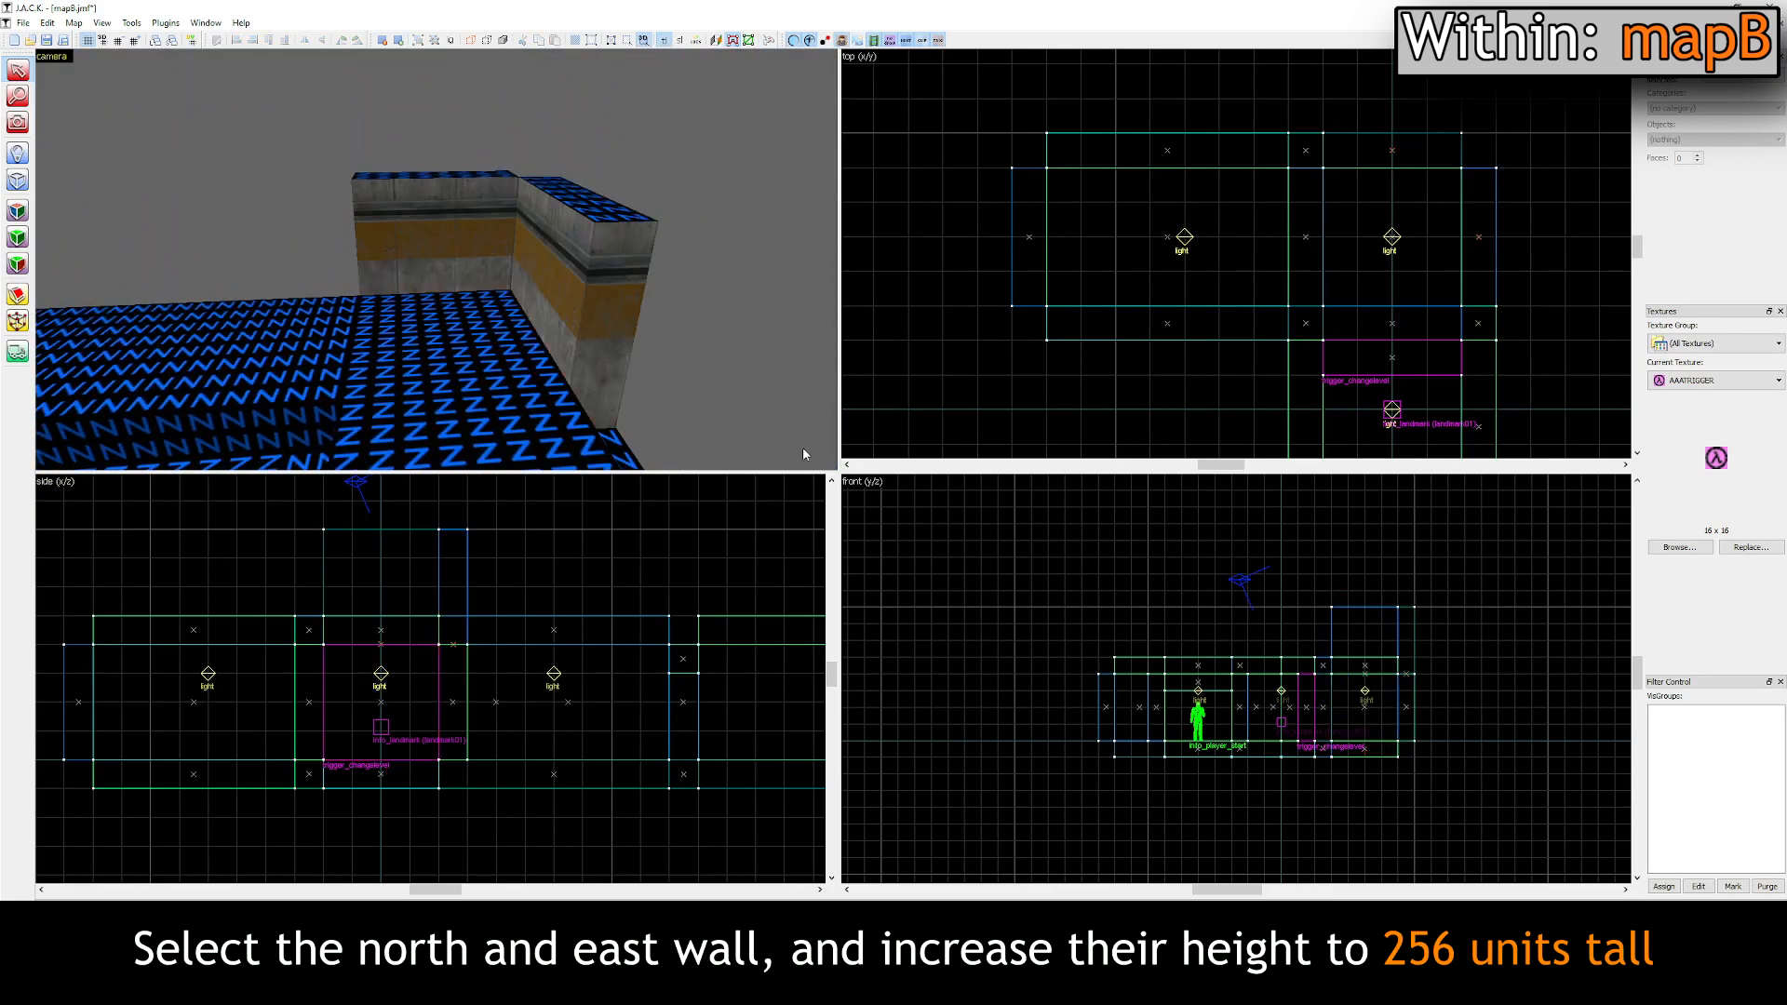
Step: Move the corner section's ceiling block up to the top of the raised corner walls and clear the selection
left_click(494, 342)
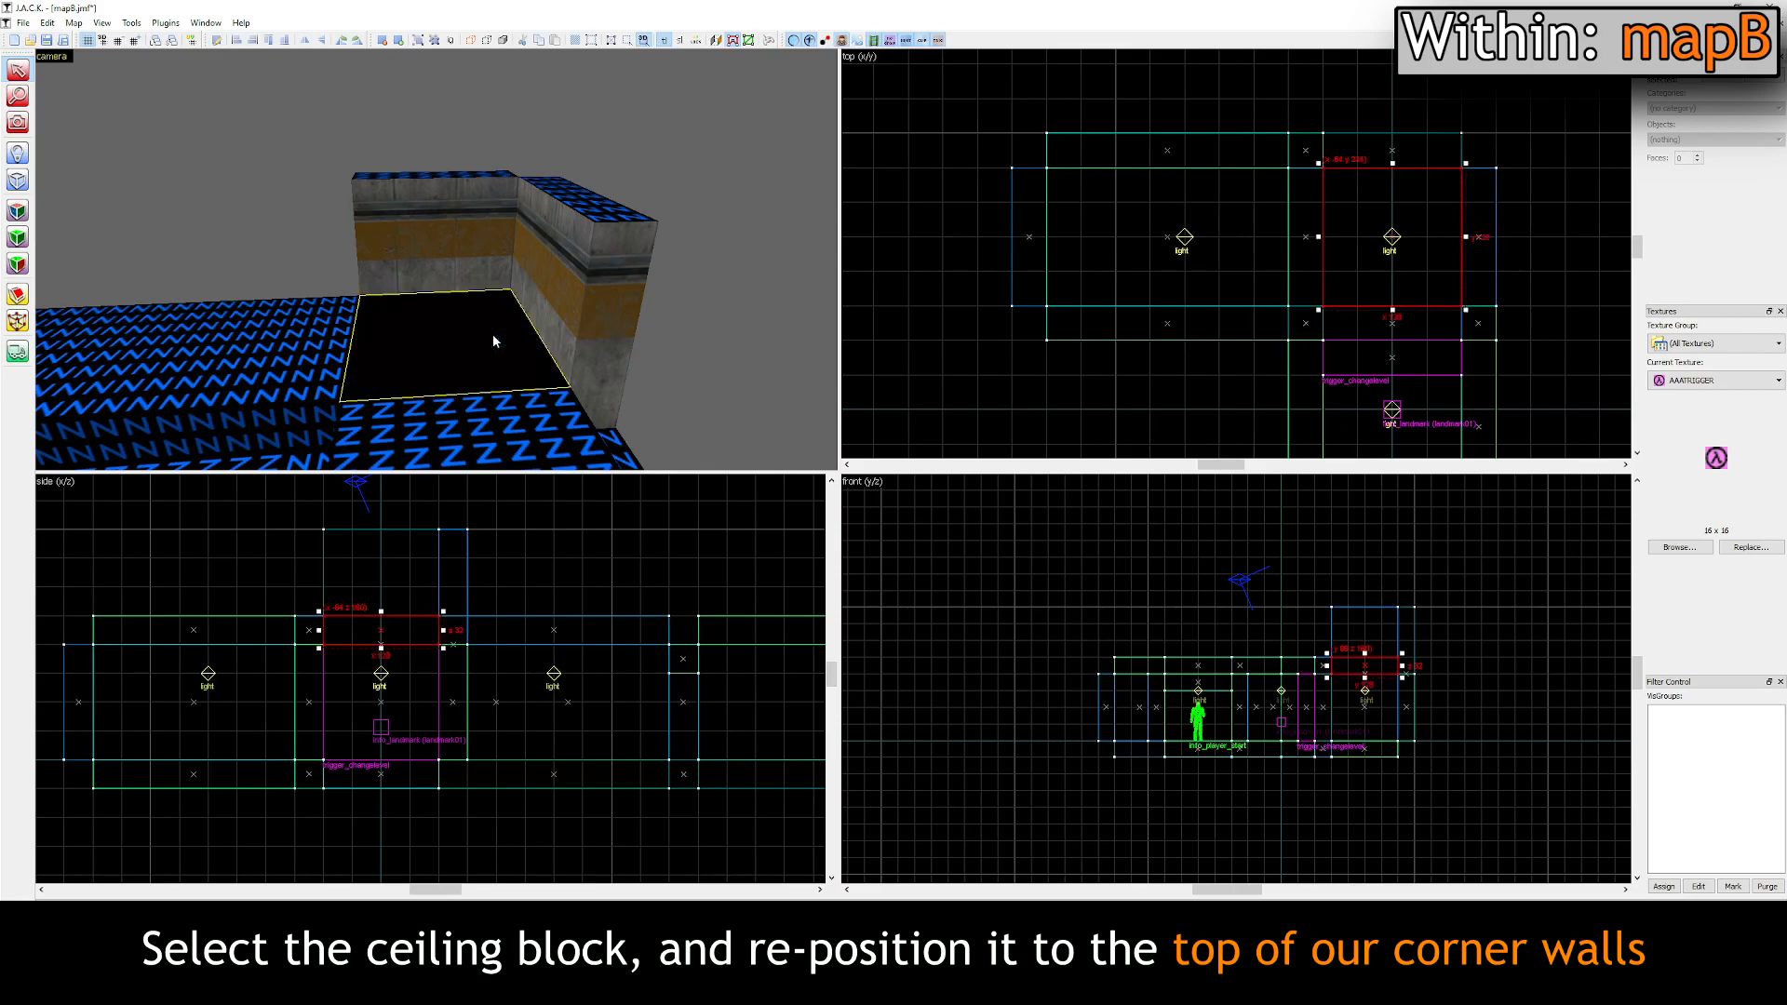
middle_click_drag(353, 609, 431, 680)
left_click_drag(438, 690, 473, 613)
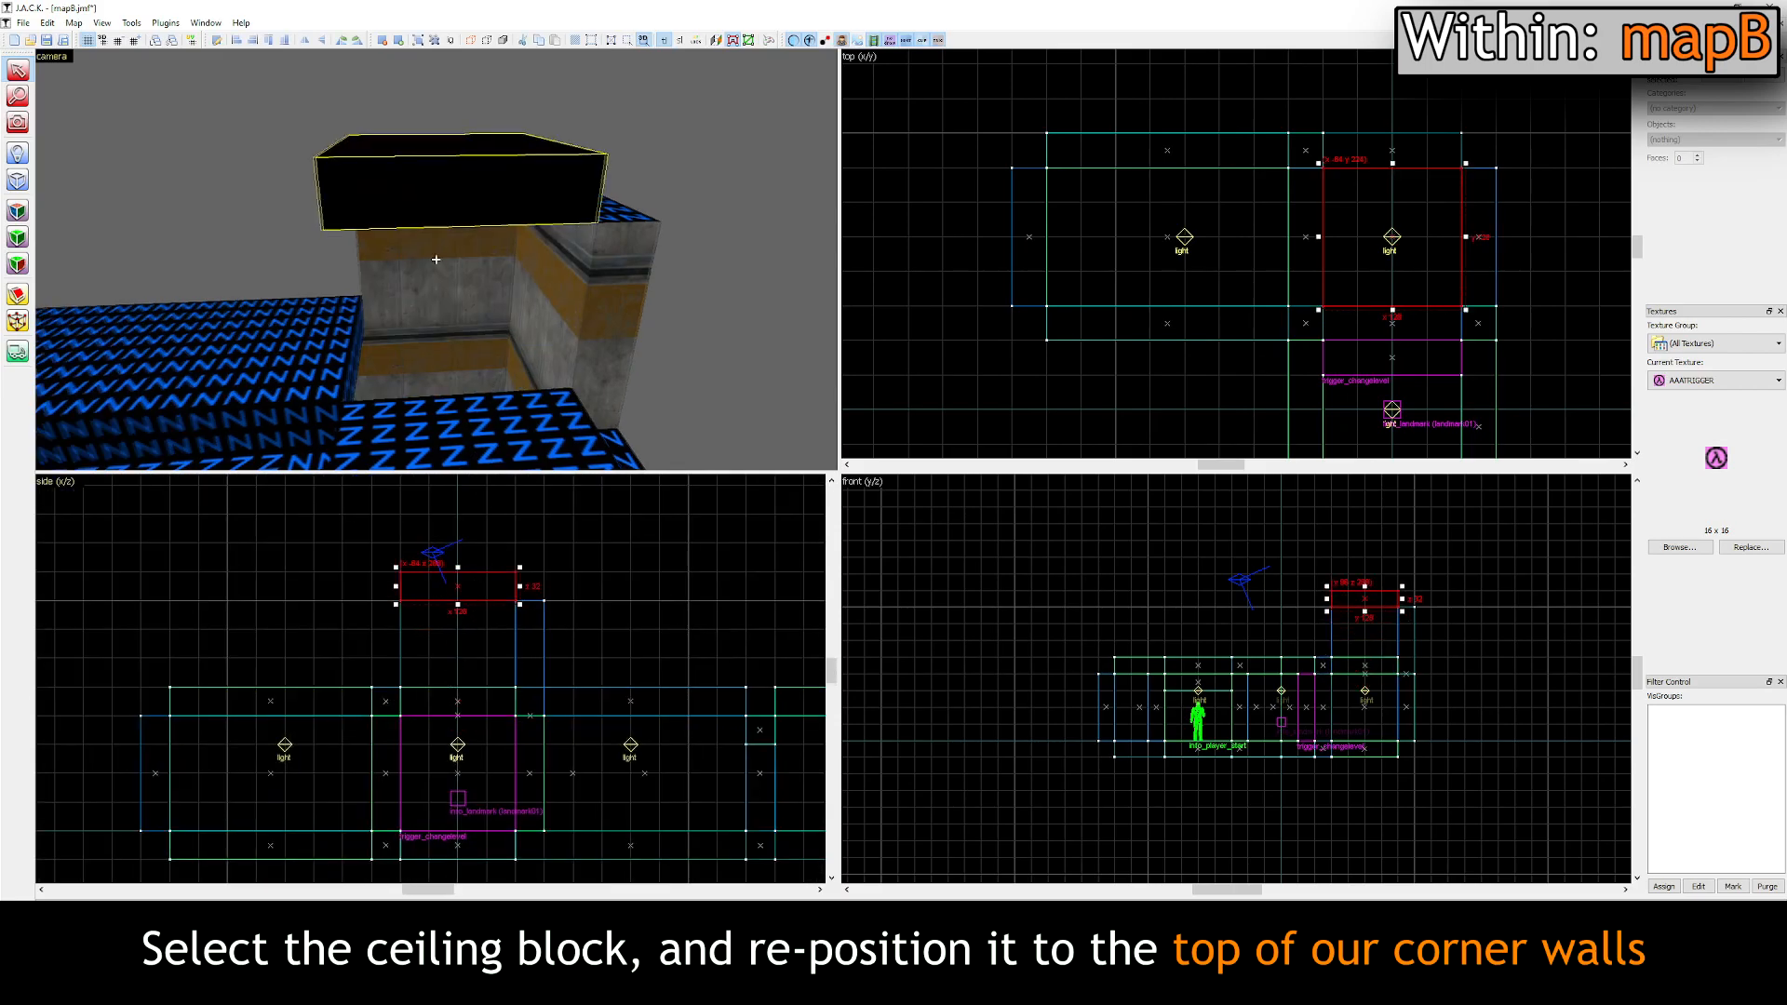
key("w")
key("s")
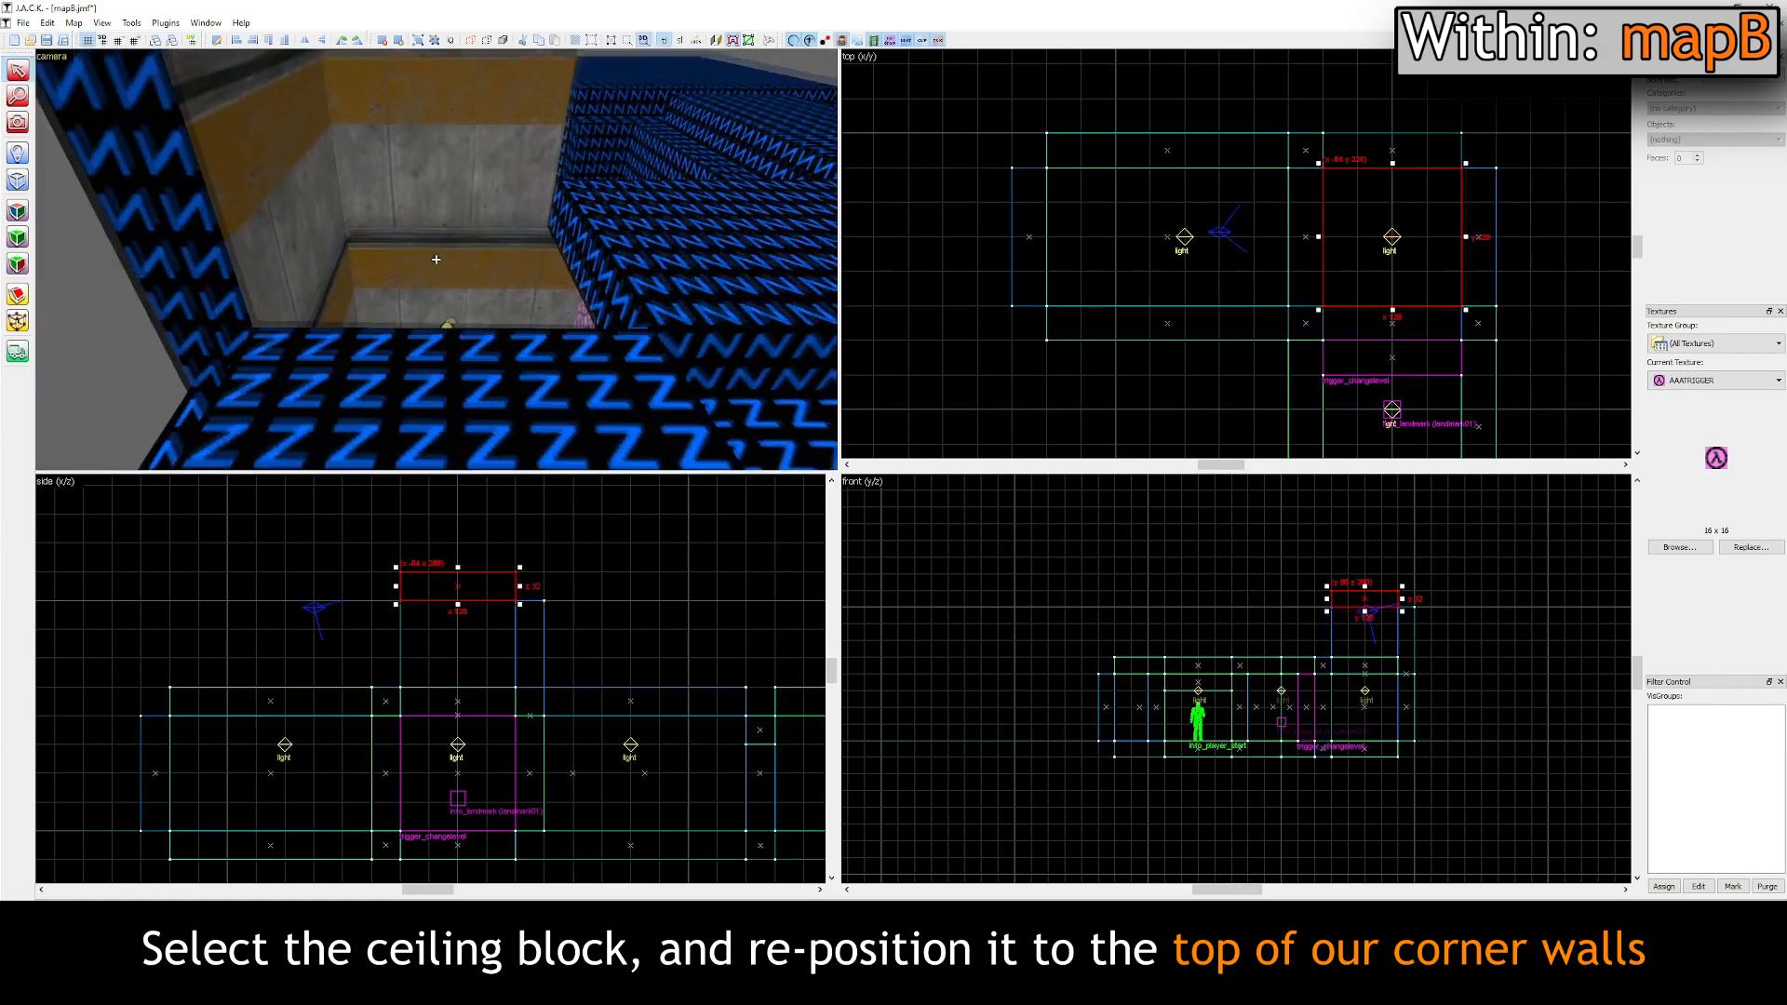
key("s")
left_click(849, 447)
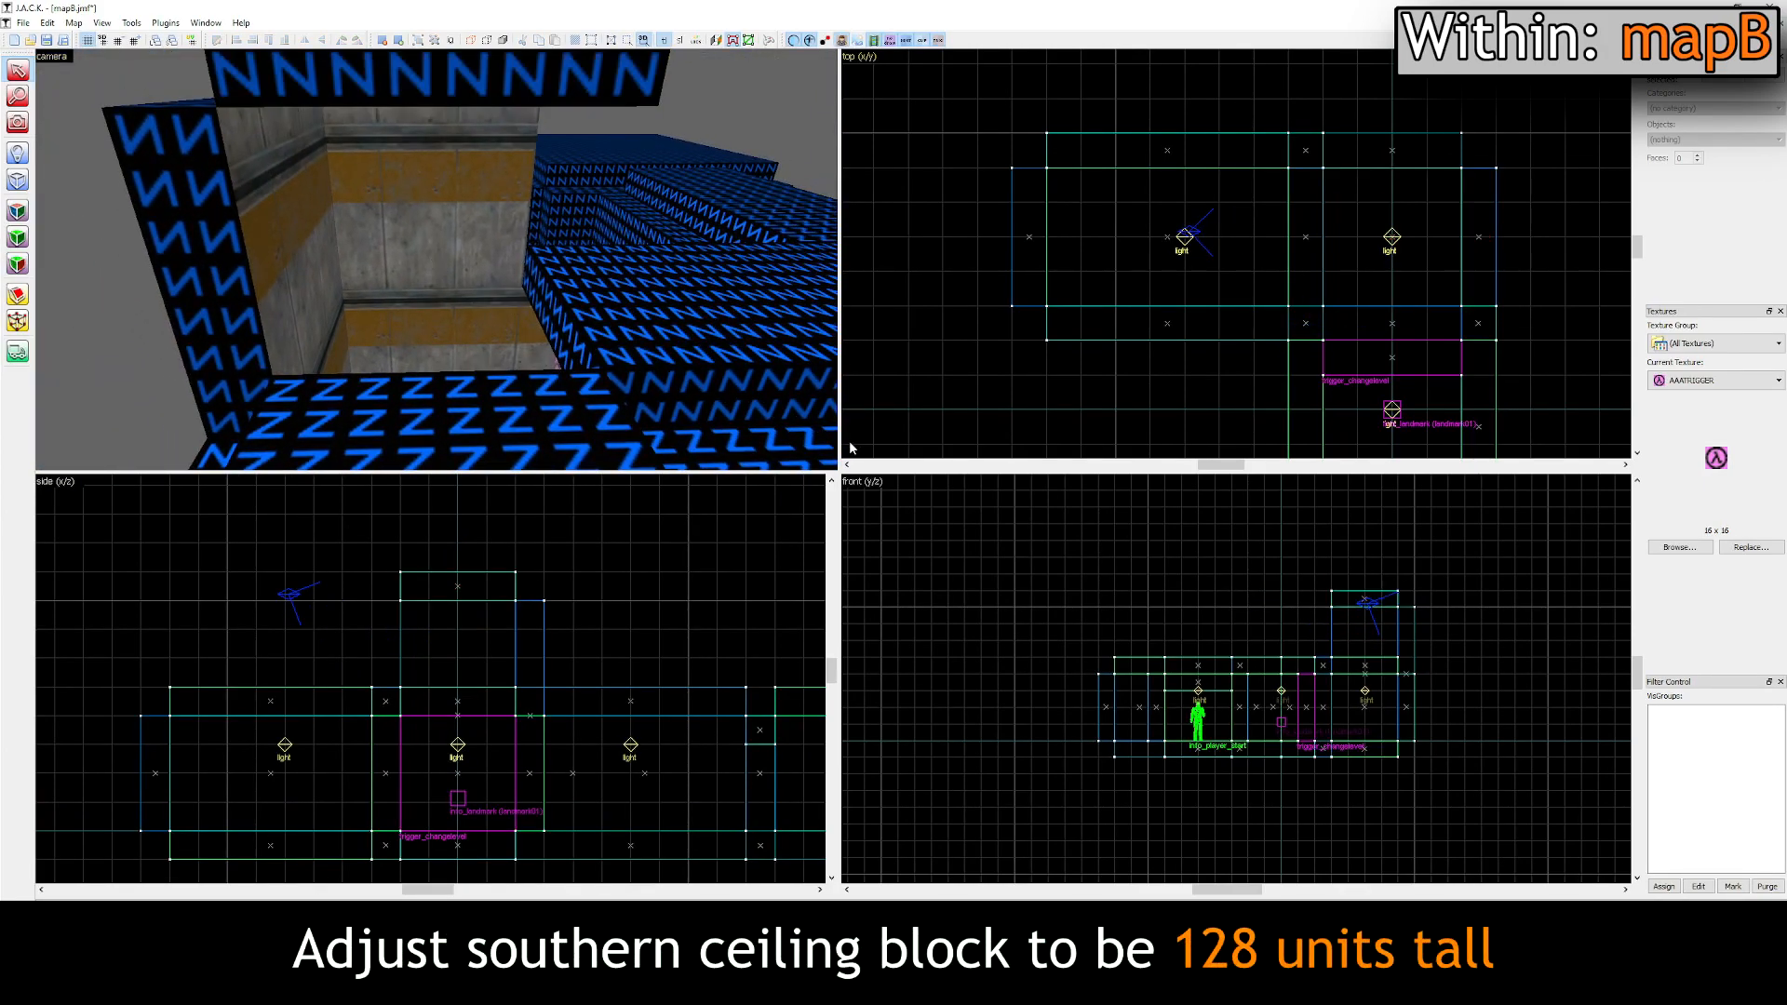
Step: Stretch the corner's southern ceiling block upward to a height of 128 units and clear the selection
left_click(574, 332)
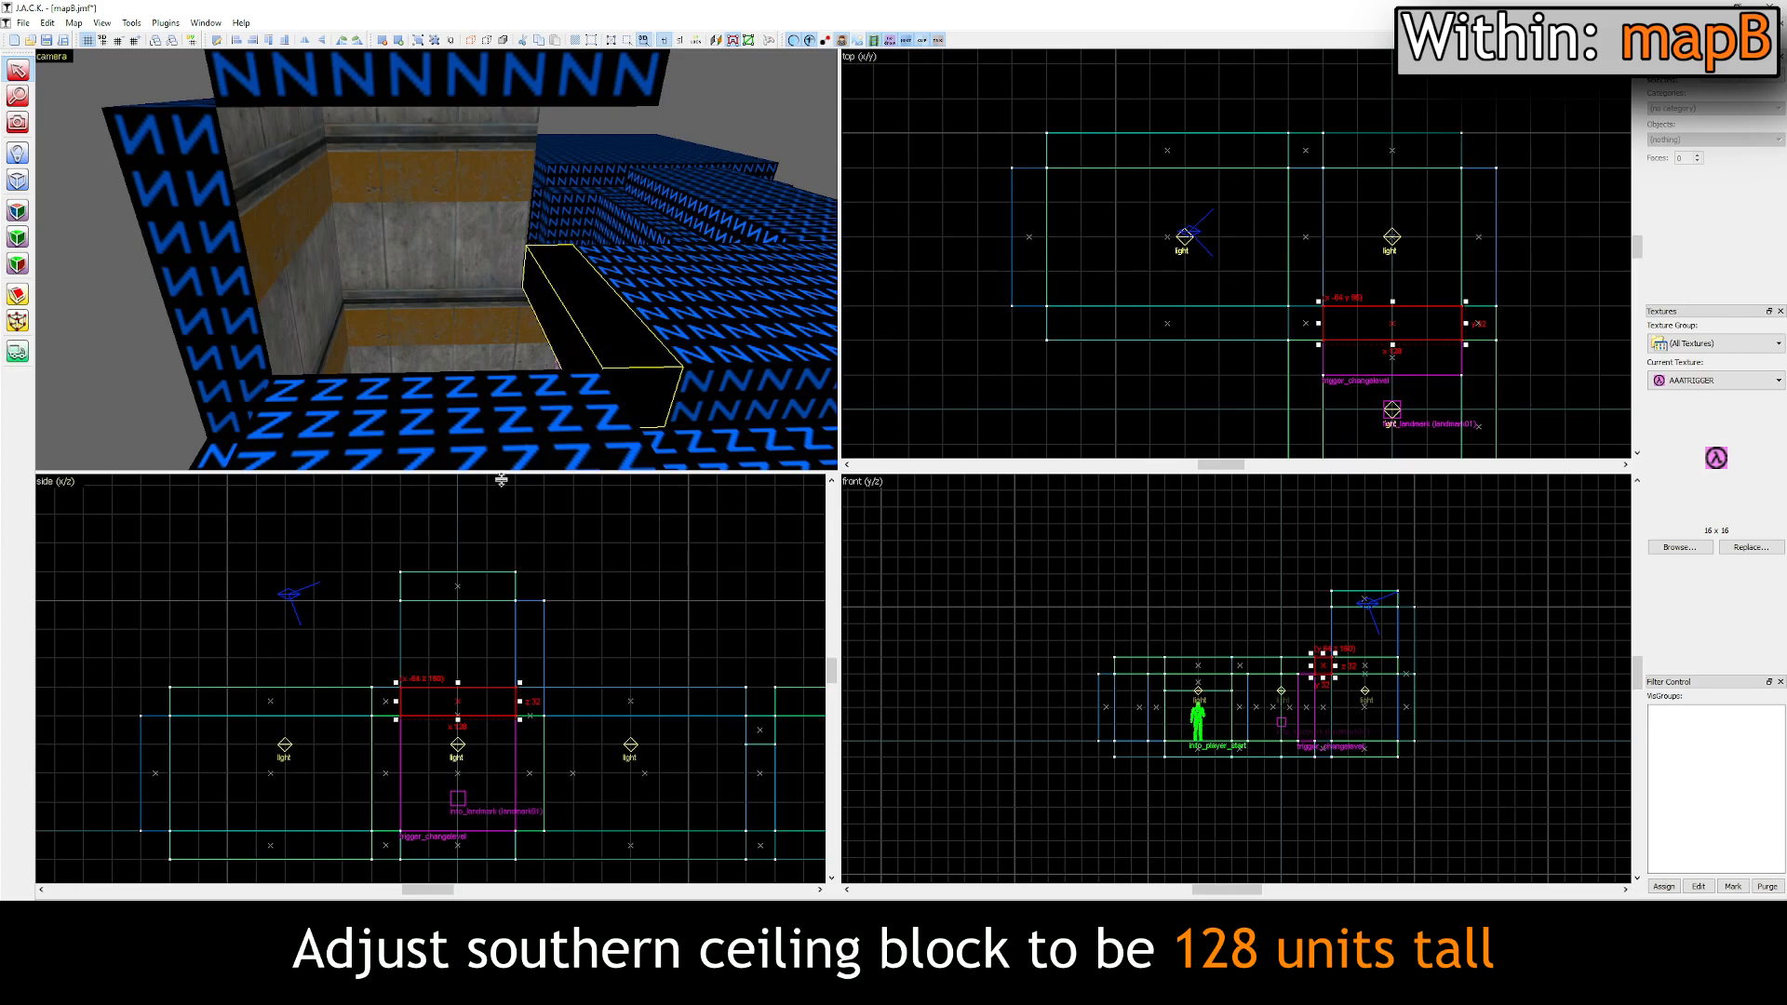
scroll(465, 684, "up", 2)
left_click_drag(453, 703, 452, 578)
key("w")
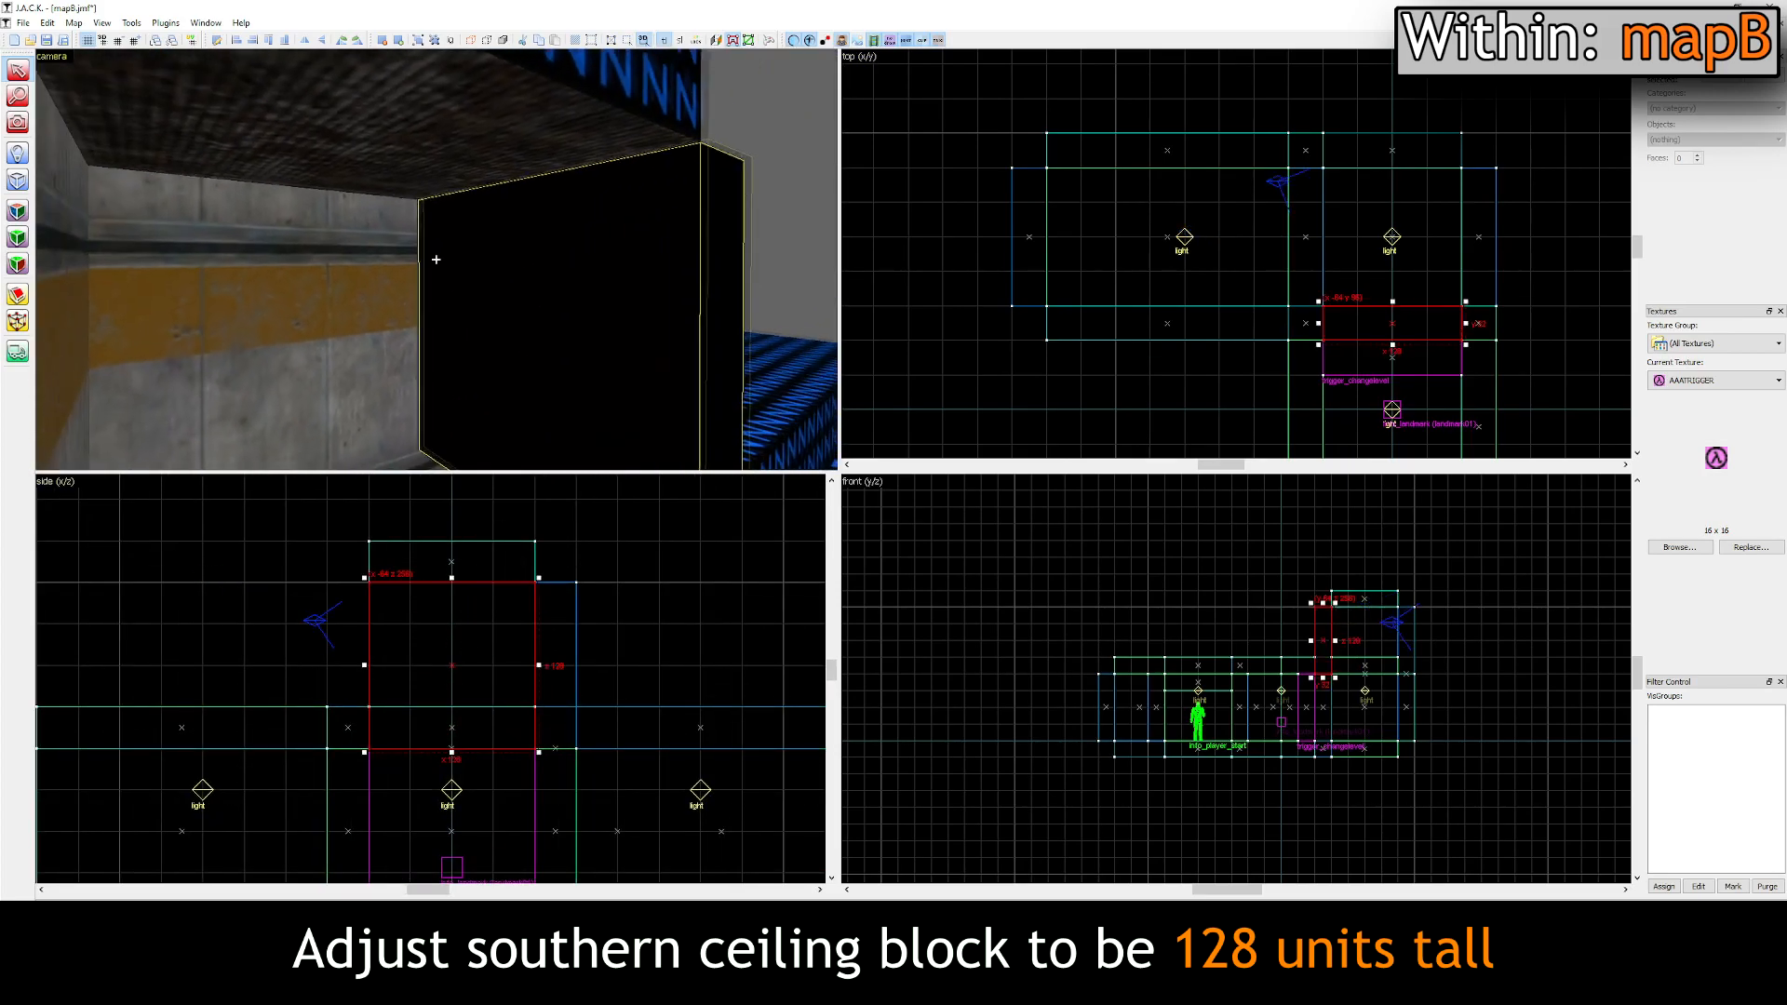
key("s")
key("s")
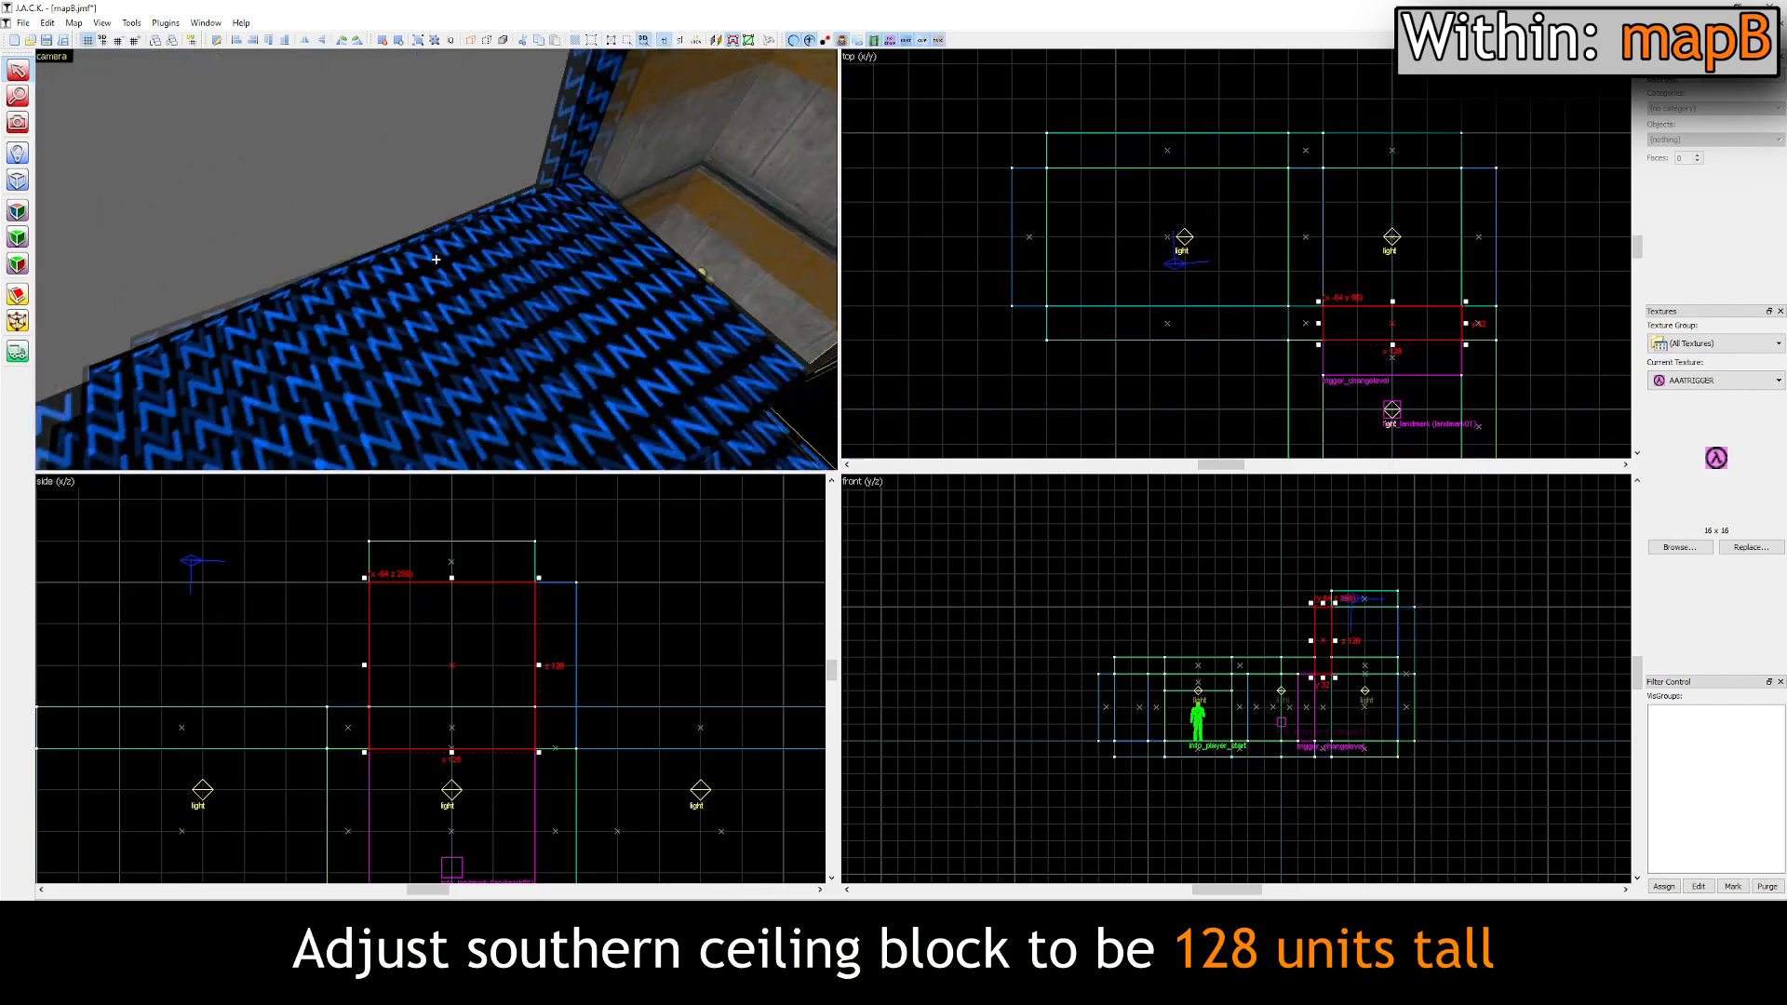
key("d")
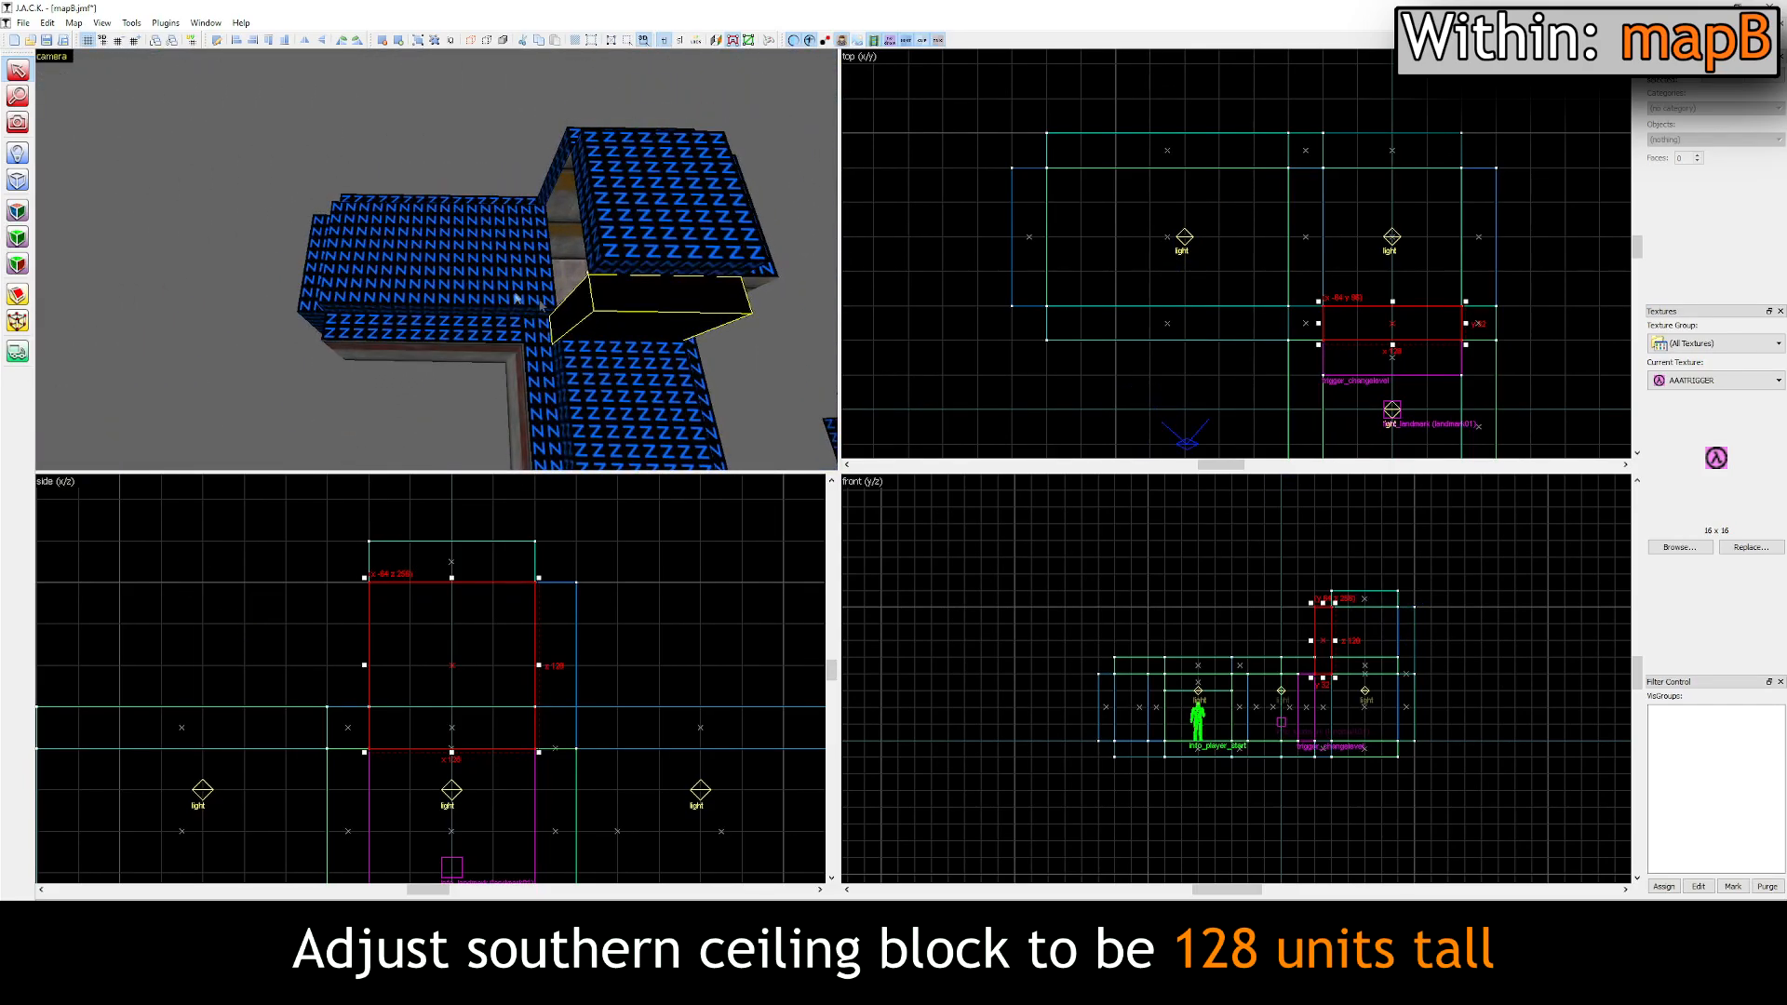
left_click(868, 455)
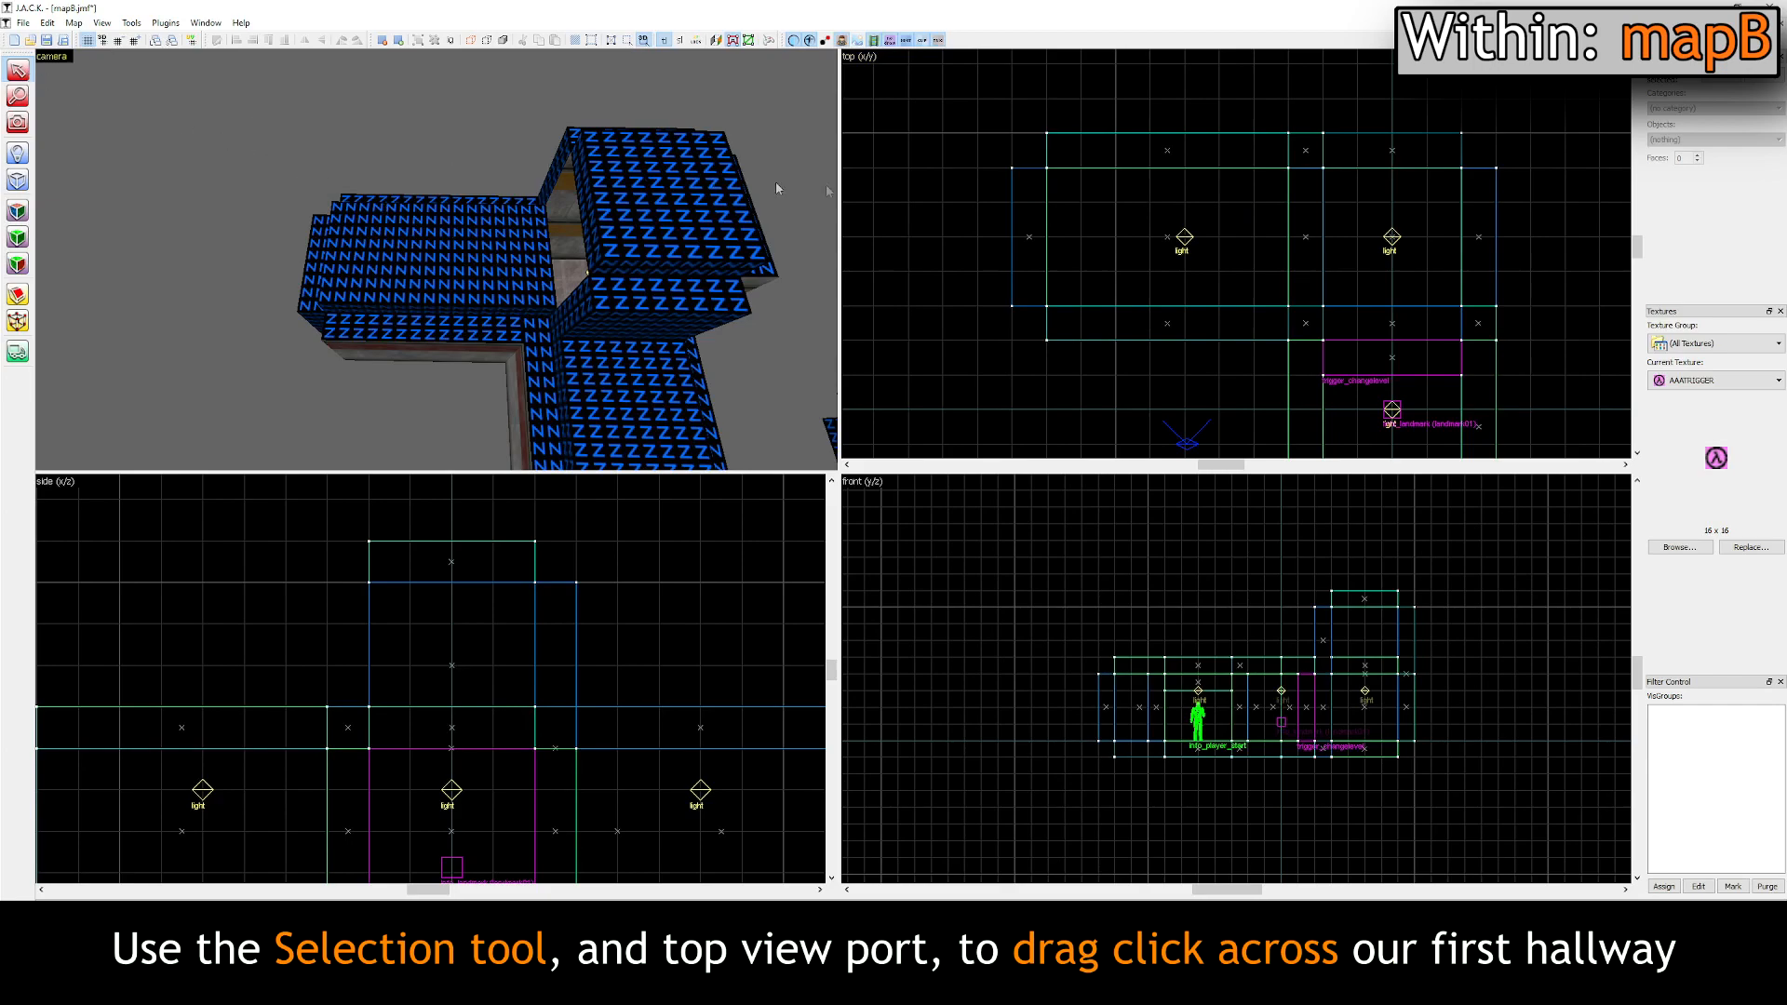
Step: Box-select the first hallway west of the corner in the top view using Select Handles
left_click_drag(992, 137, 1322, 342)
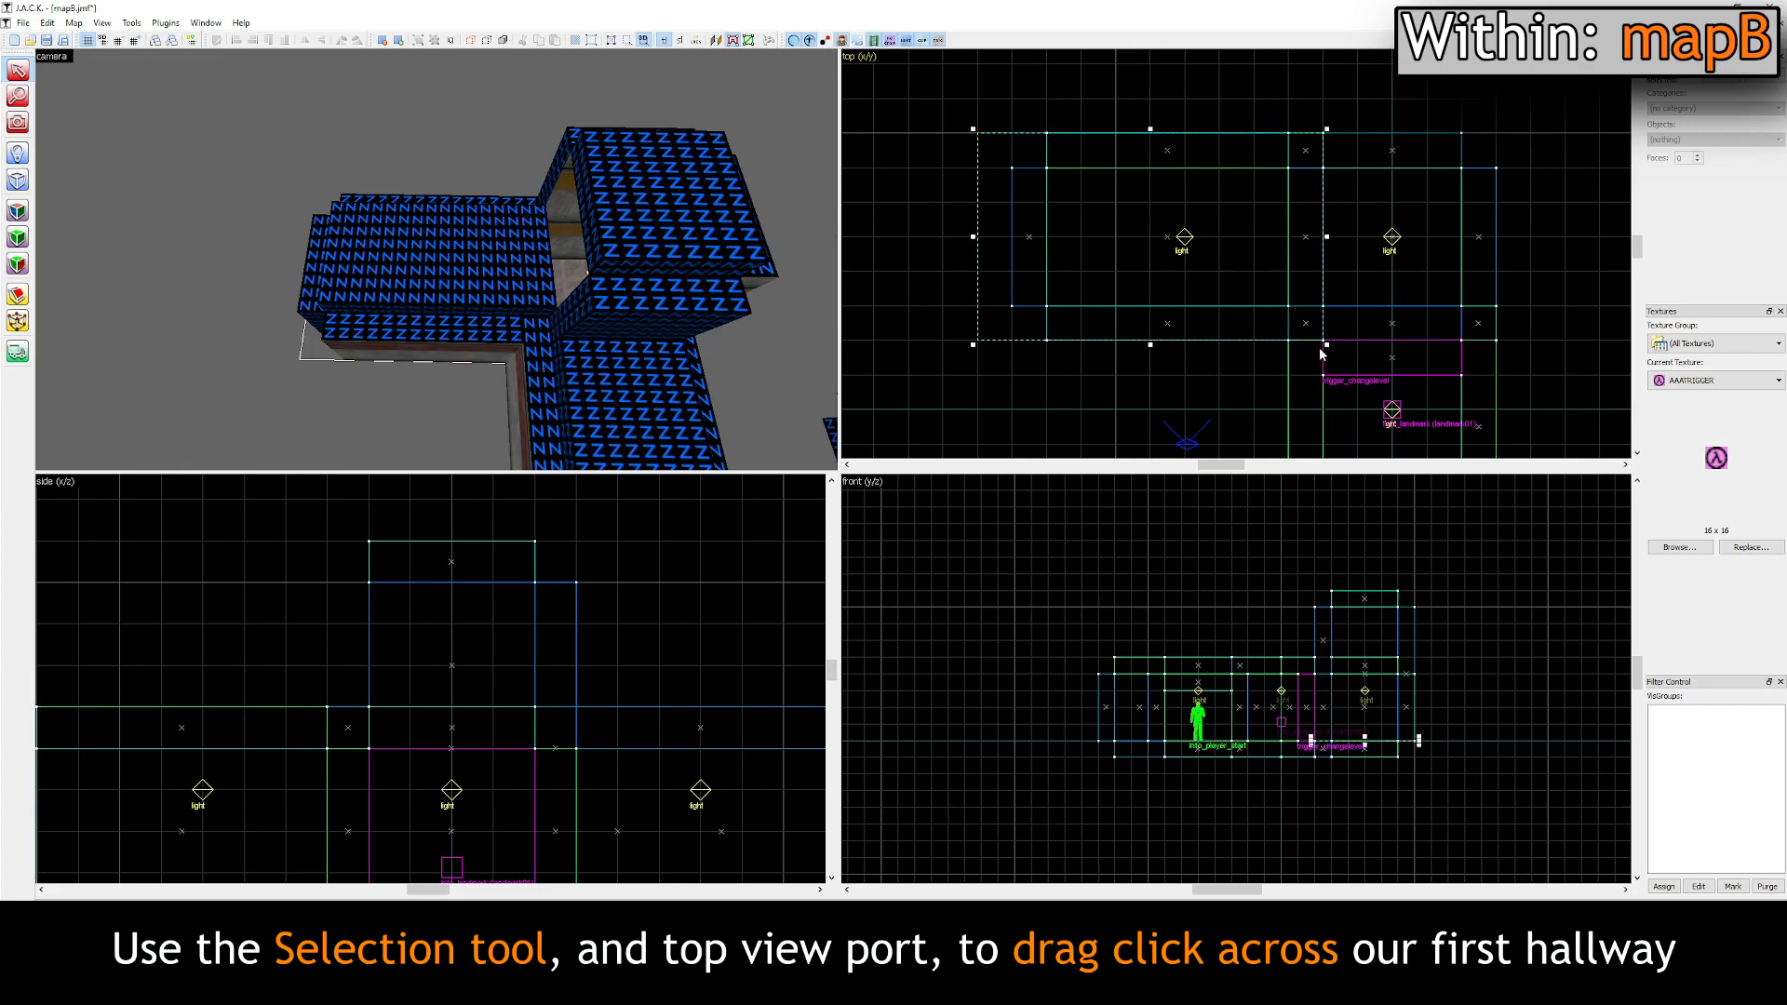
right_click(1096, 197)
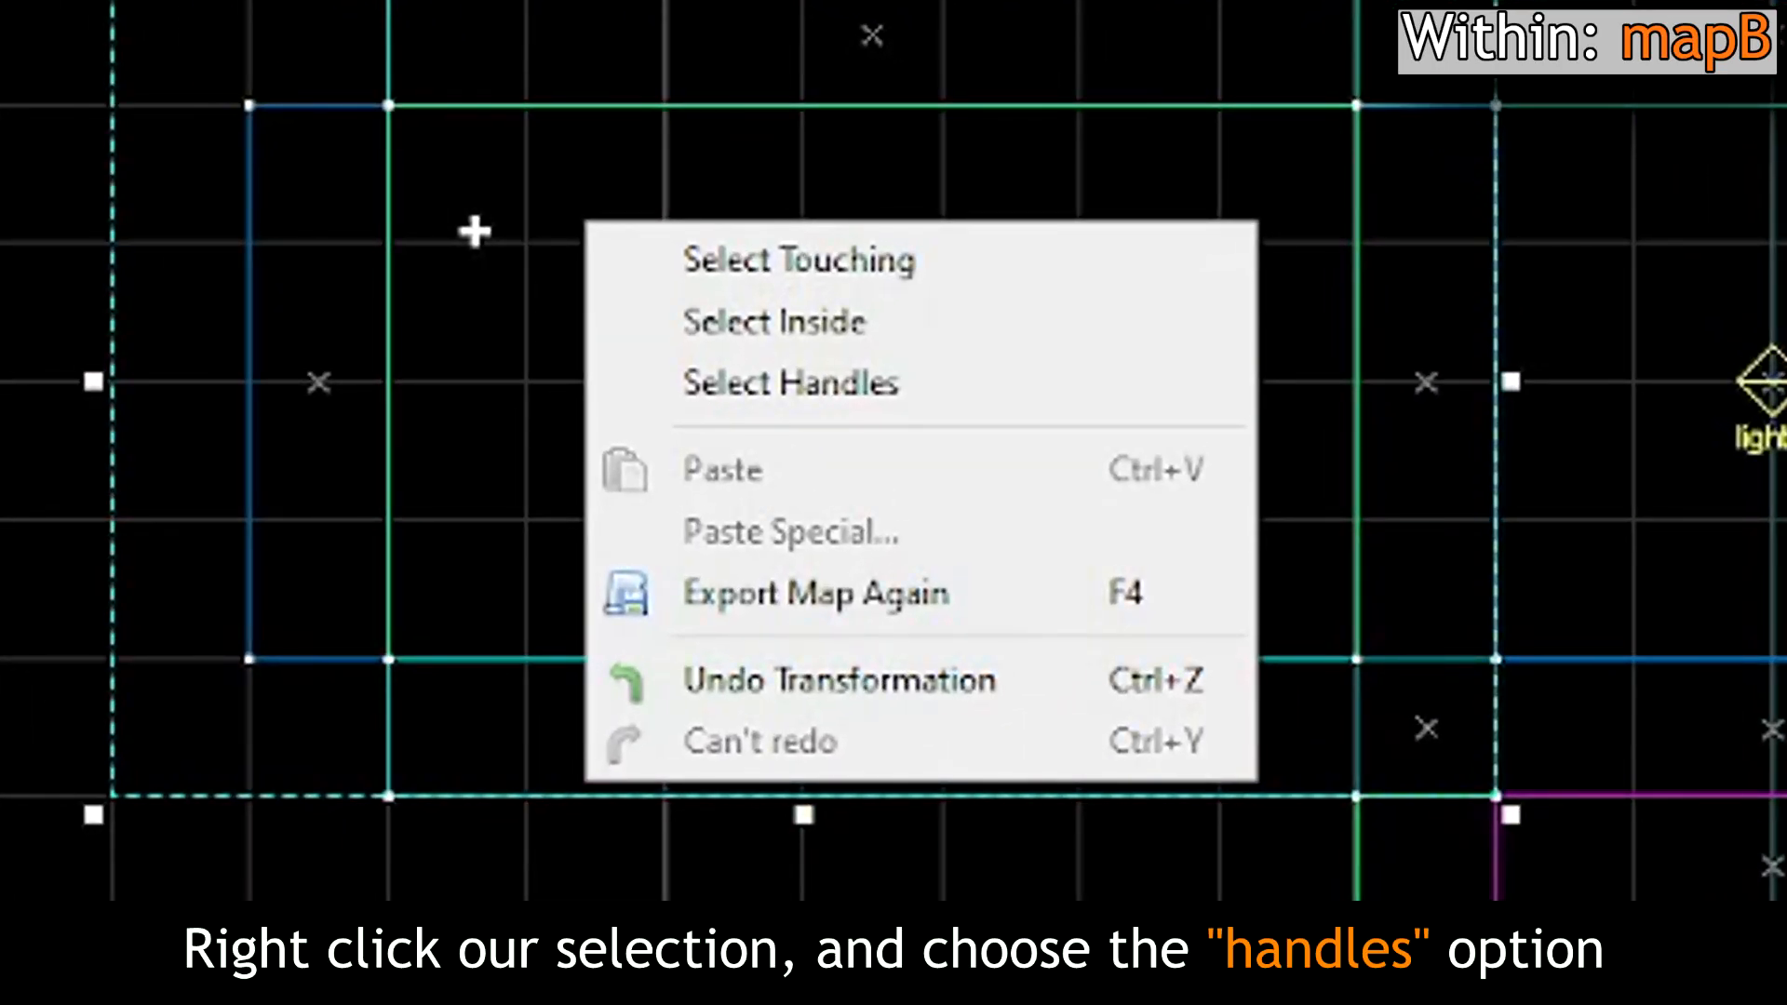
left_click(855, 406)
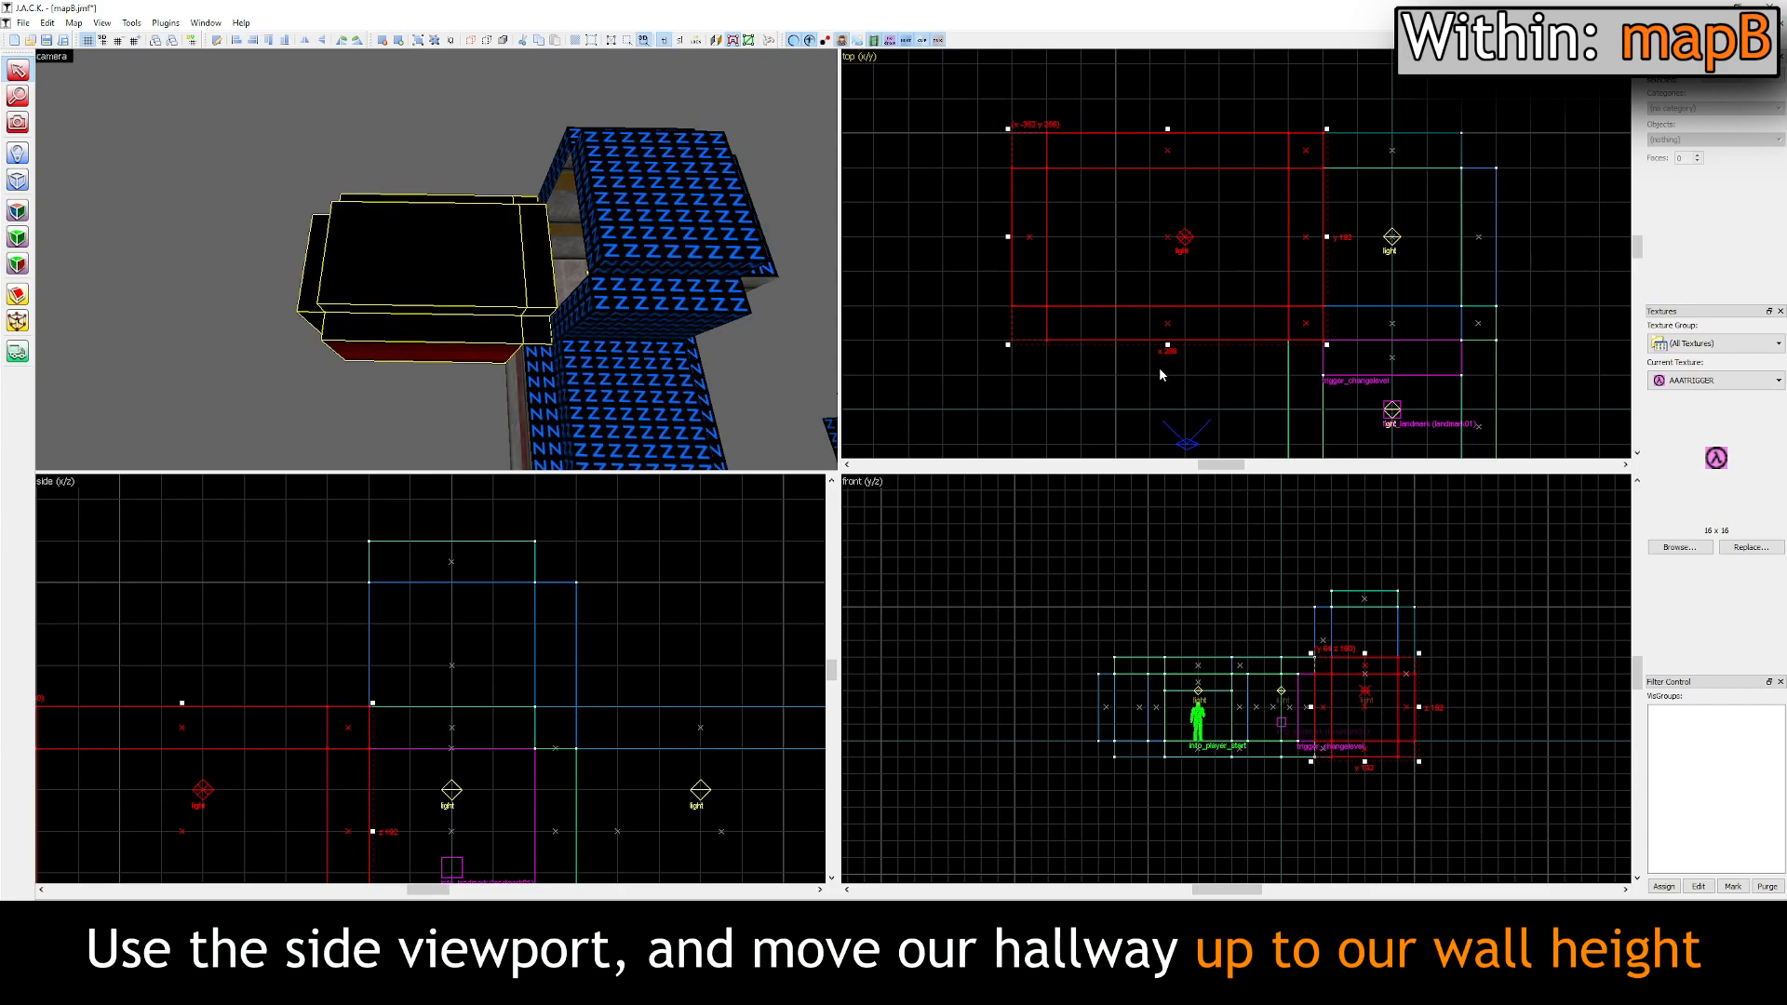
Step: Move the selected hallway up in the side view to align with the top of the raised corner walls, then clear the selection
scroll(512, 631, "down", 3)
middle_click_drag(393, 676, 484, 653)
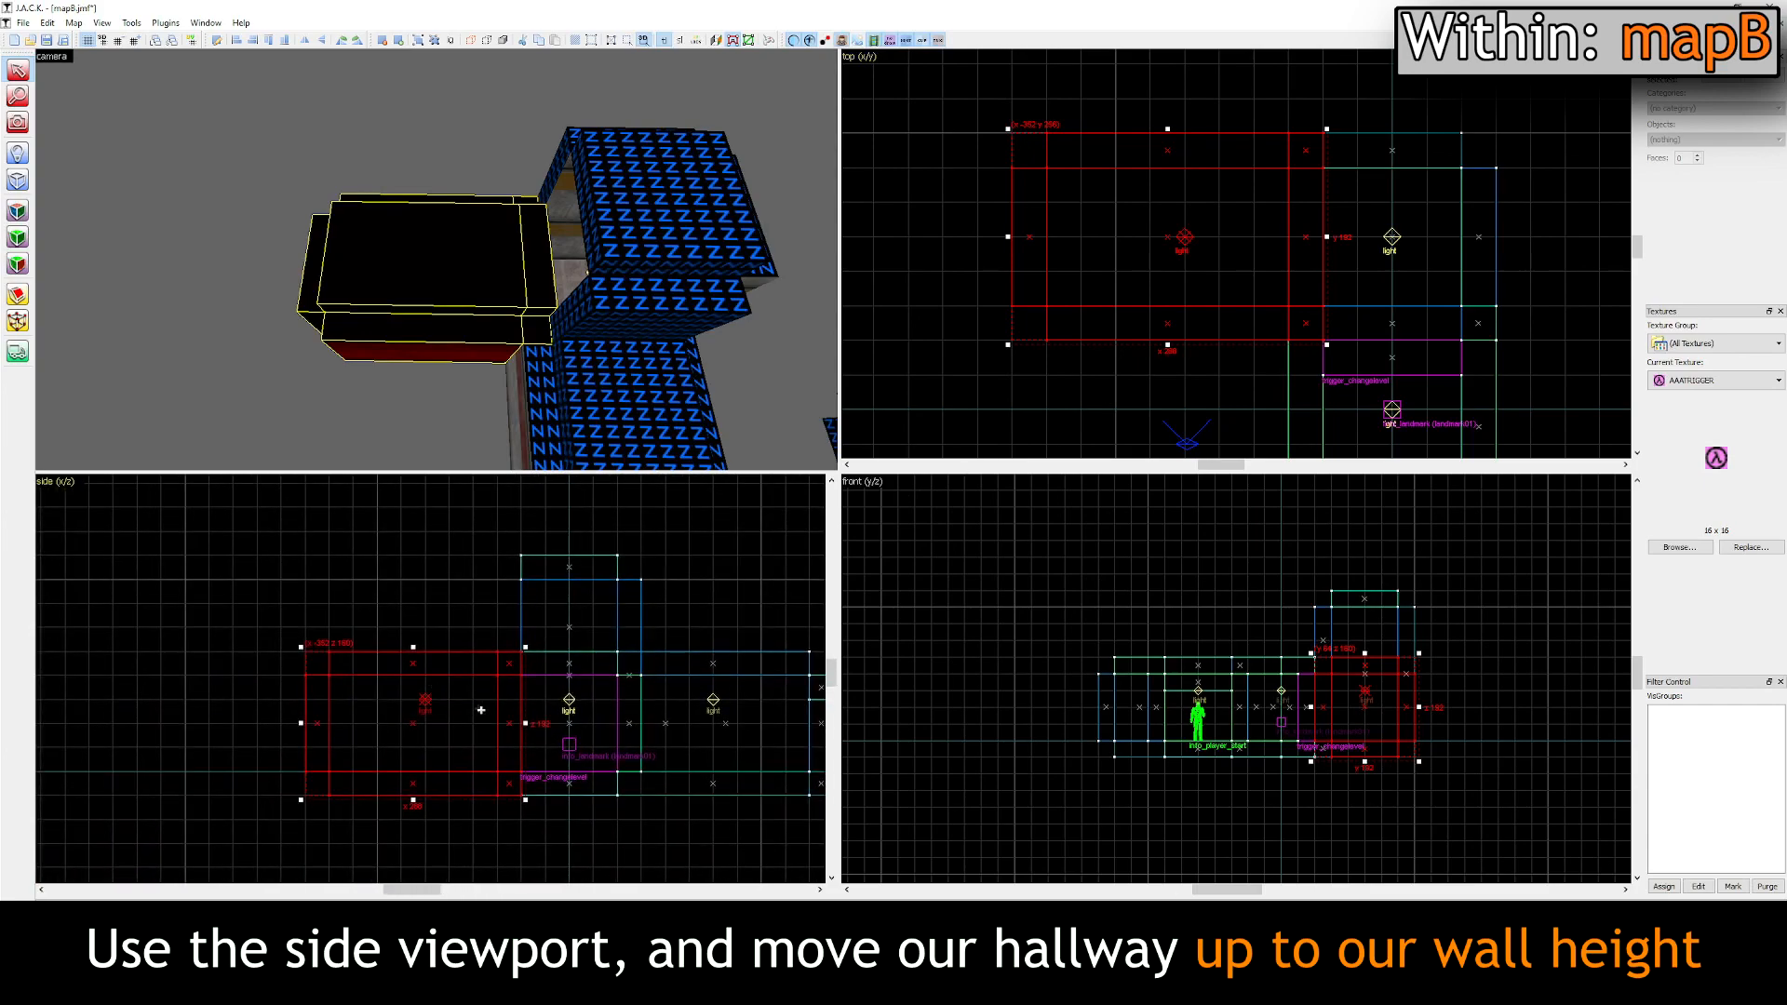
left_click_drag(484, 711, 484, 614)
key("w")
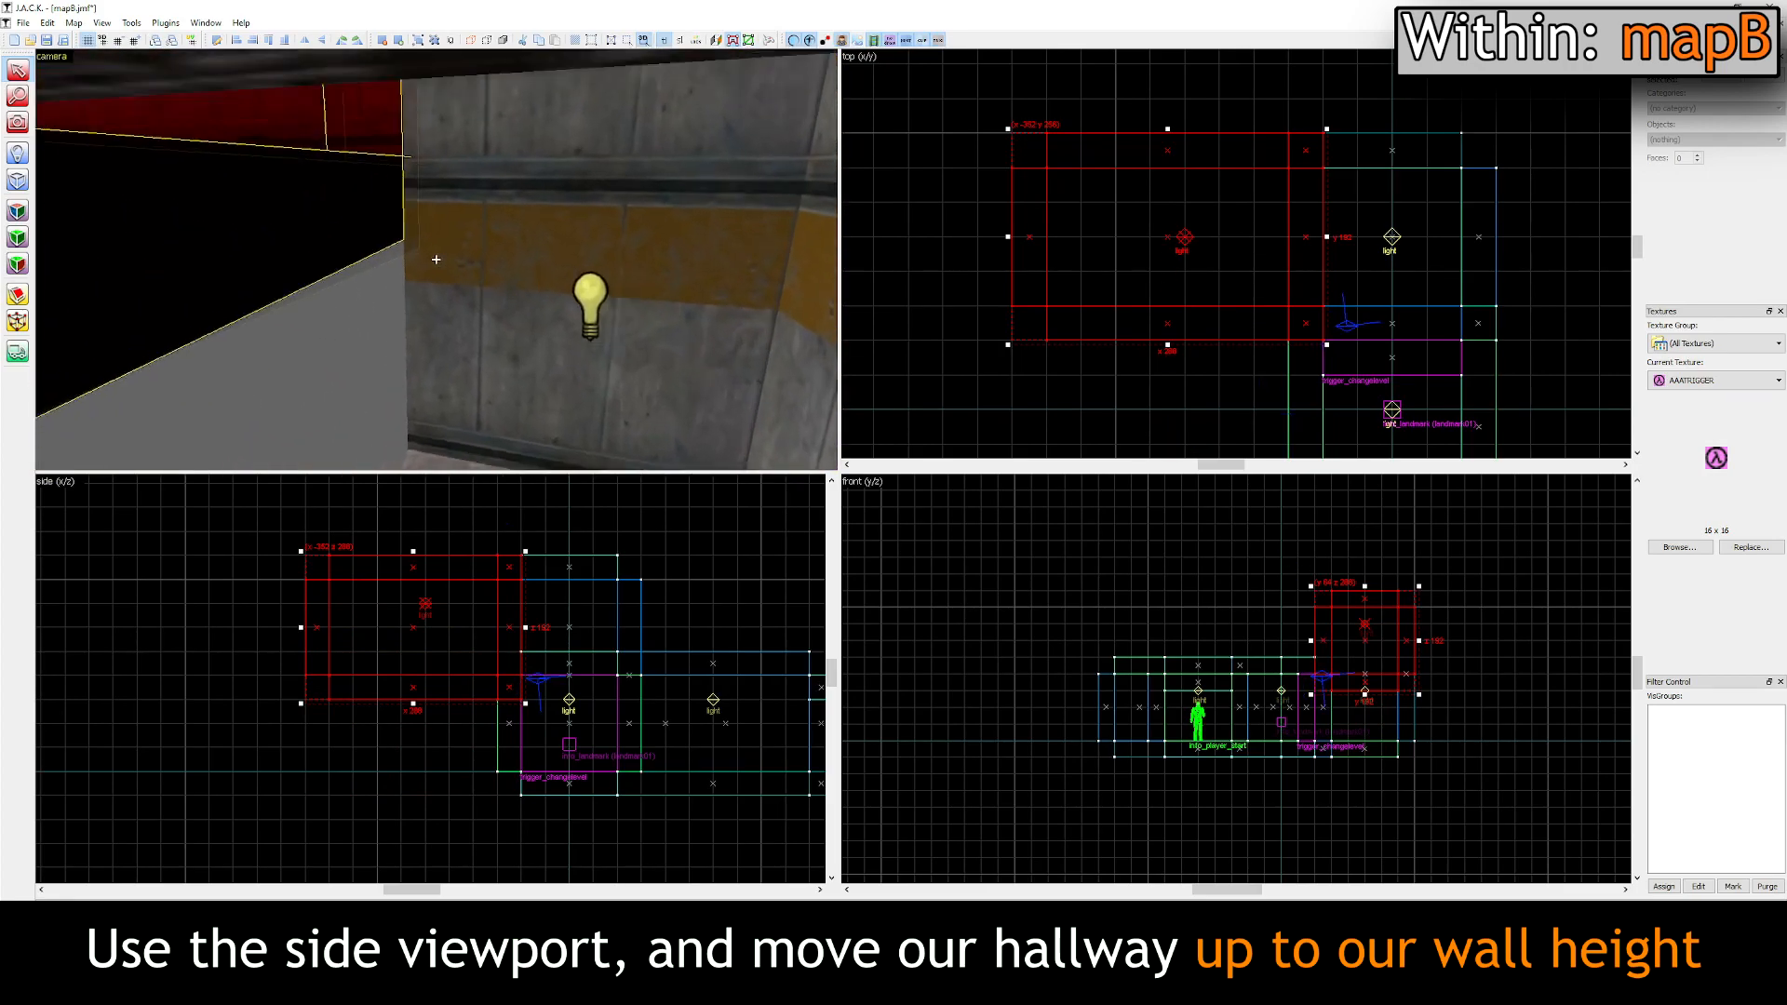
key("w")
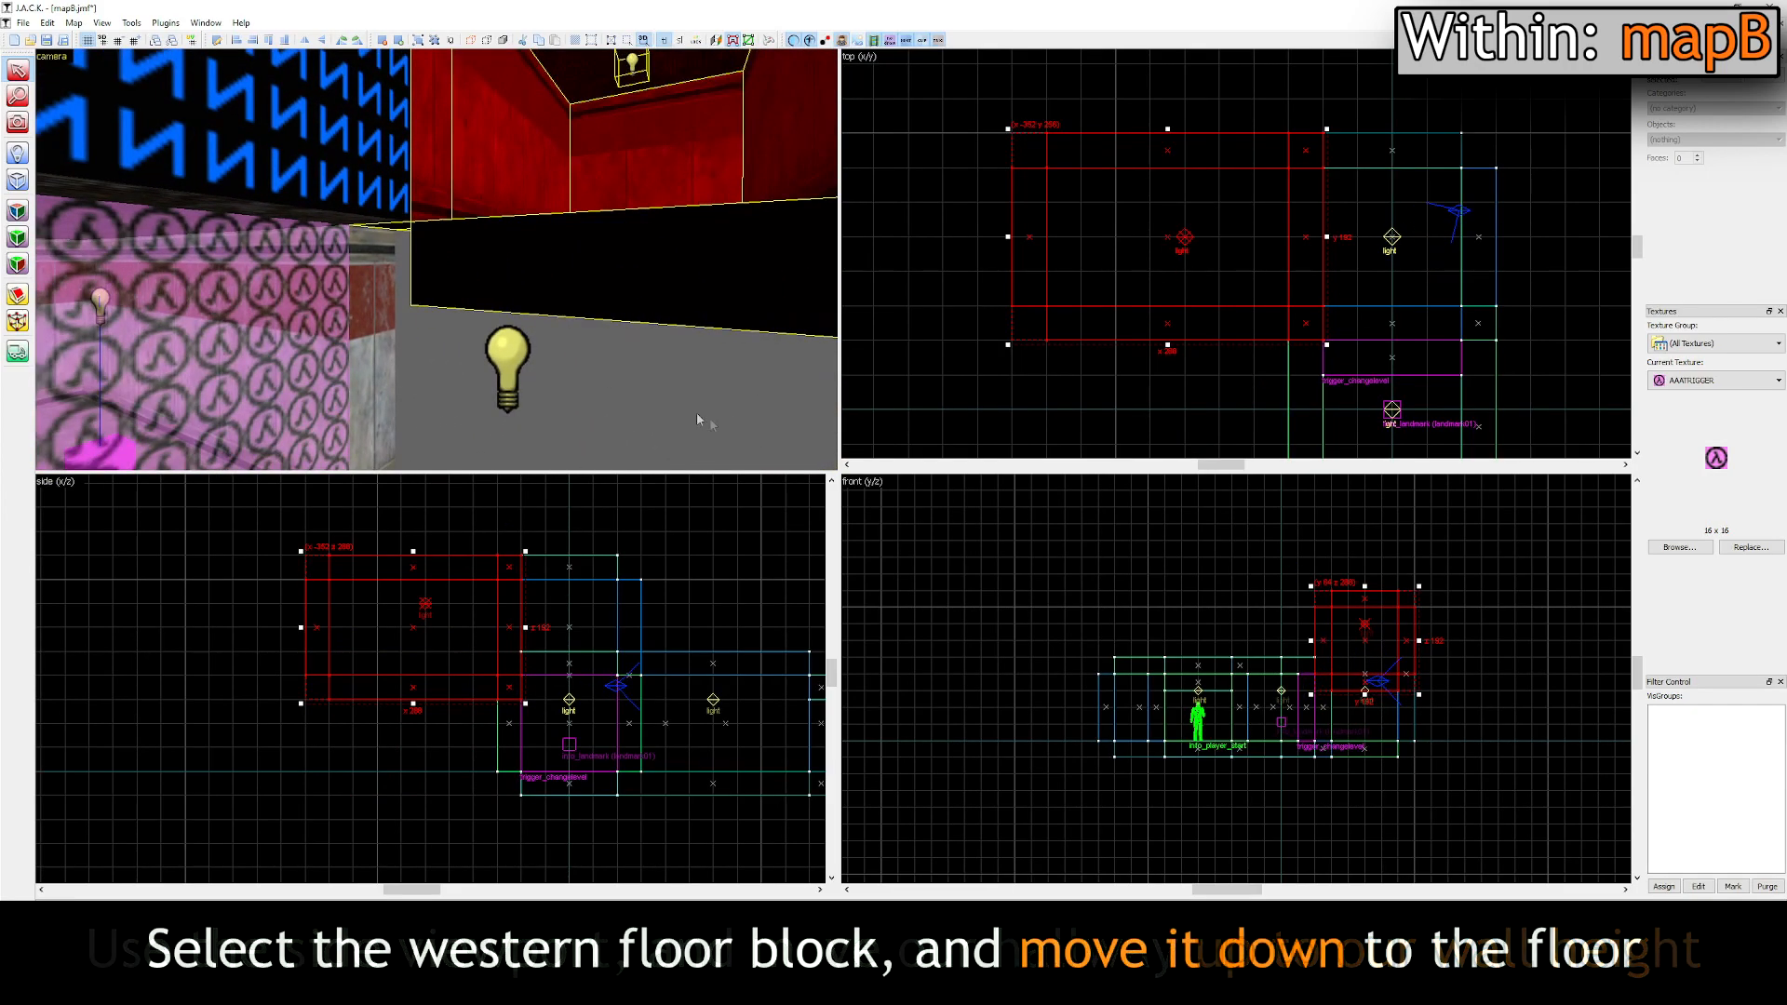
key("Escape")
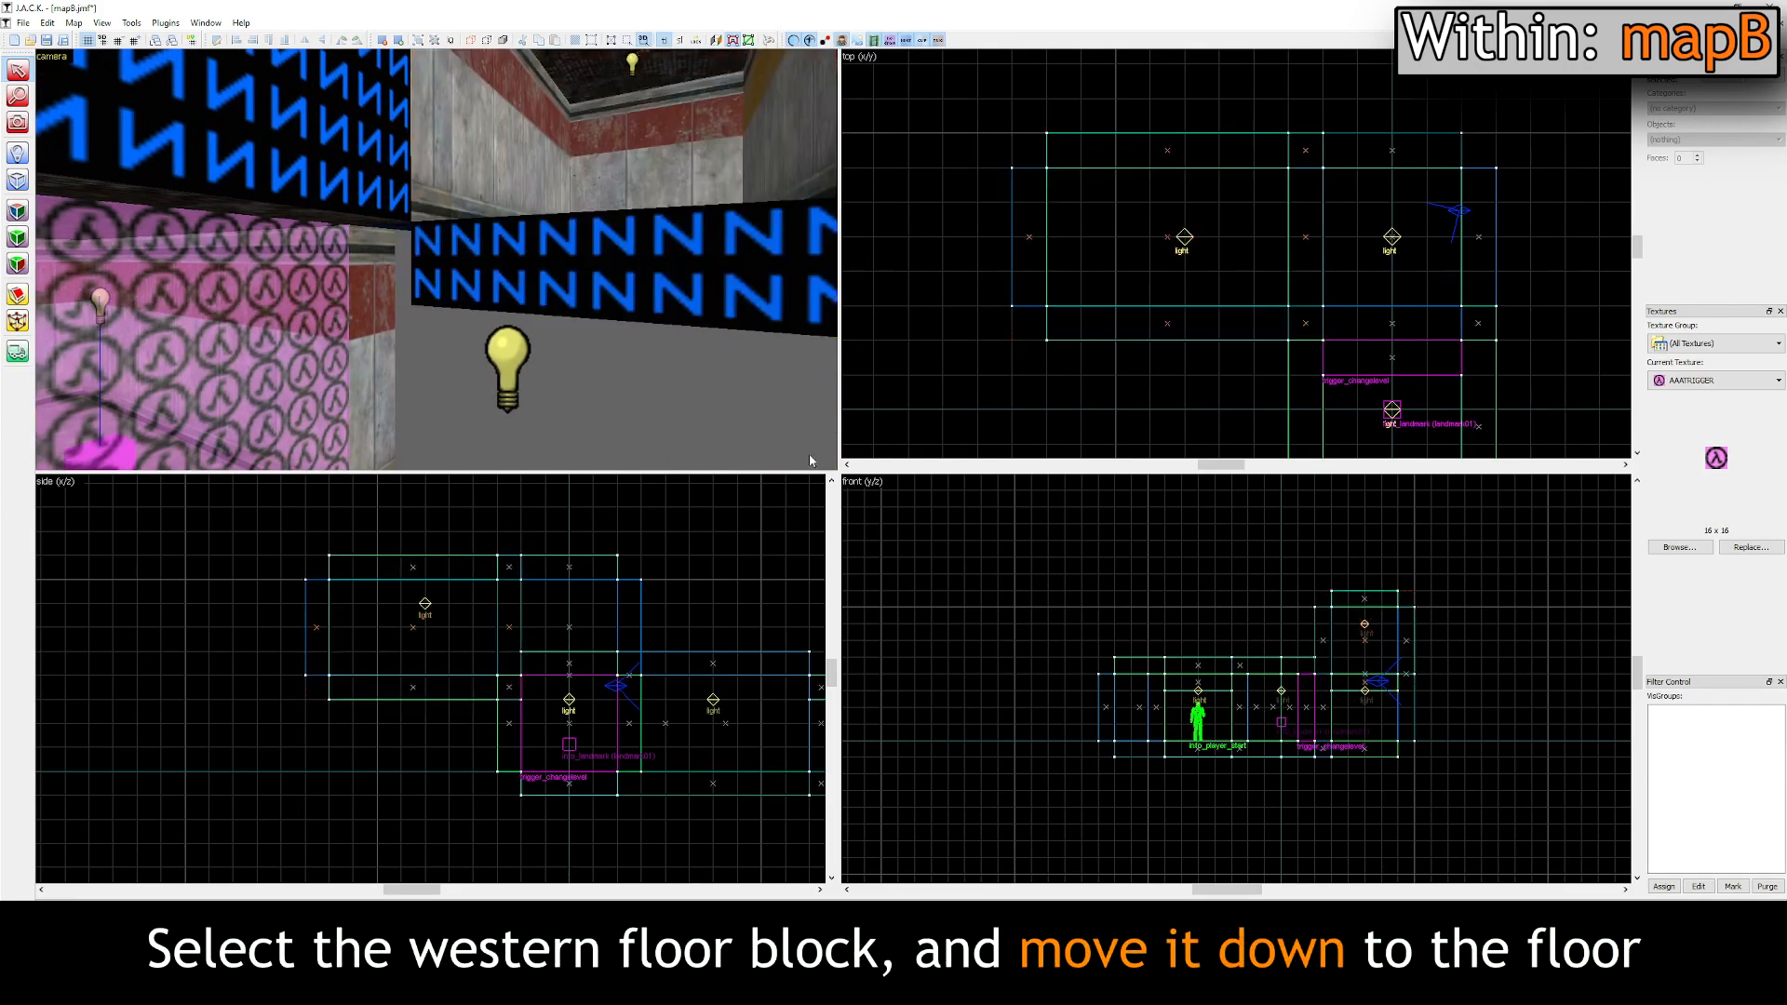
Step: Stretch the corner's western floor block down to the floor, making it 128 units tall, and clear the selection
left_click(640, 281)
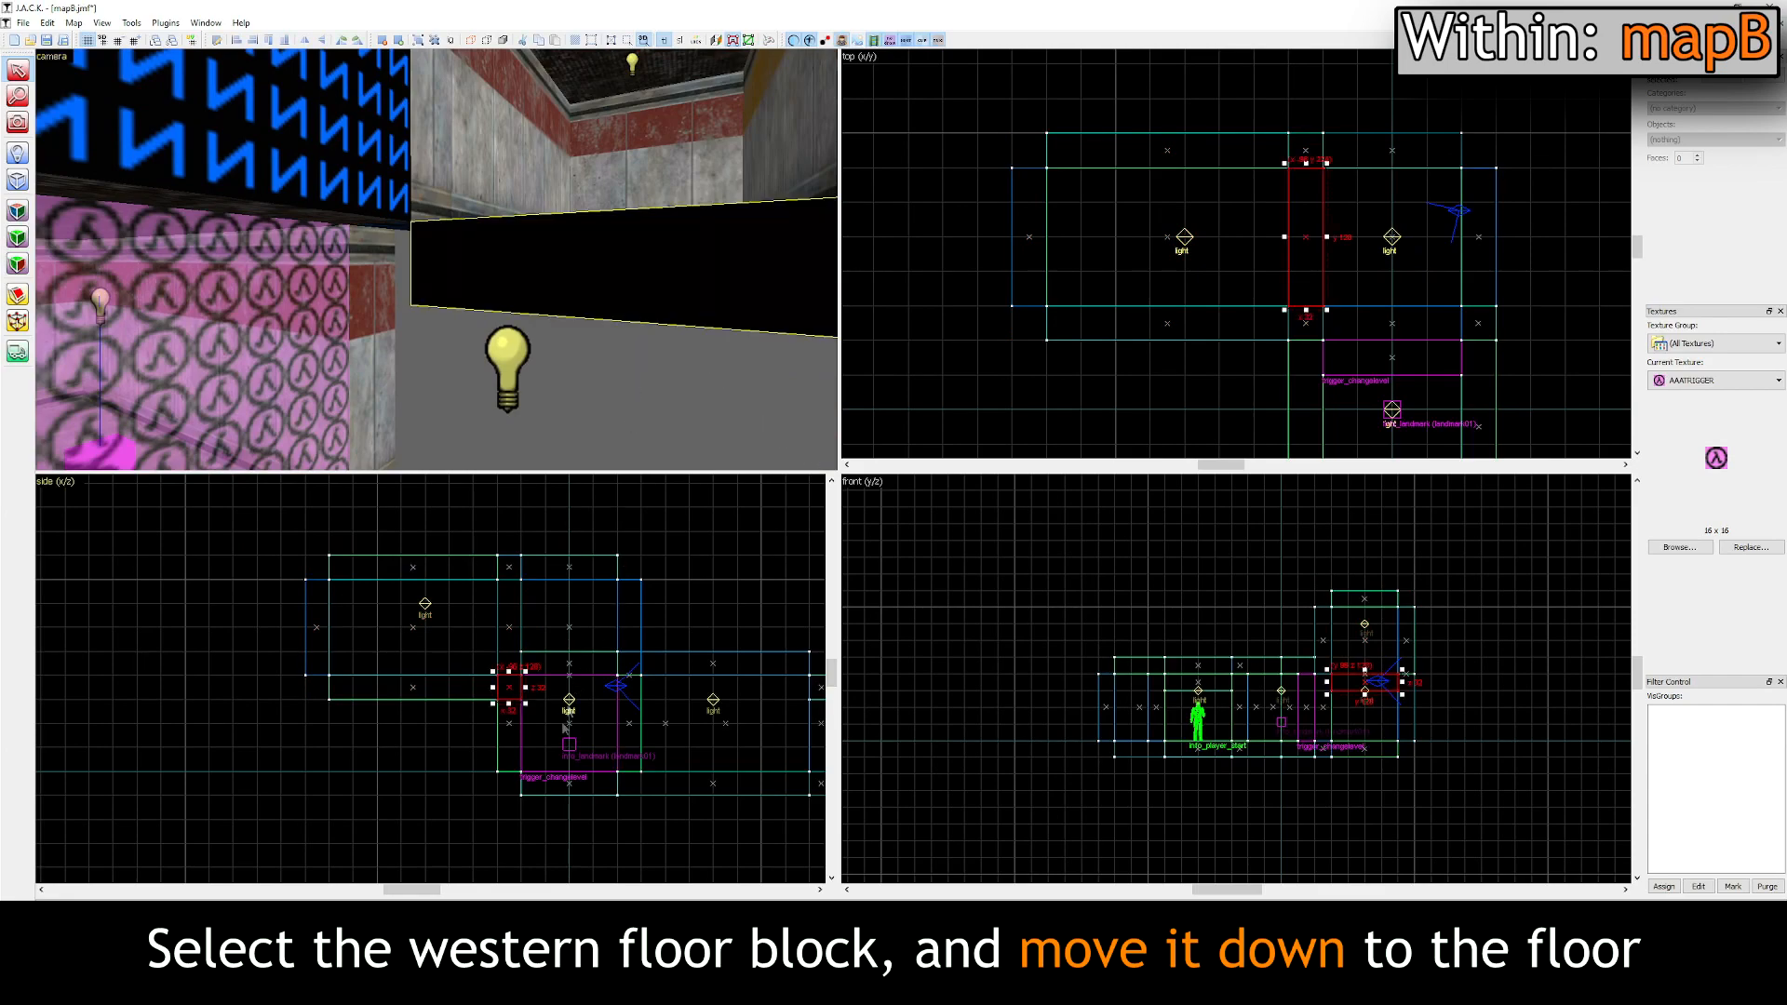
scroll(509, 682, "up", 2)
left_click_drag(486, 640, 486, 790)
key("a")
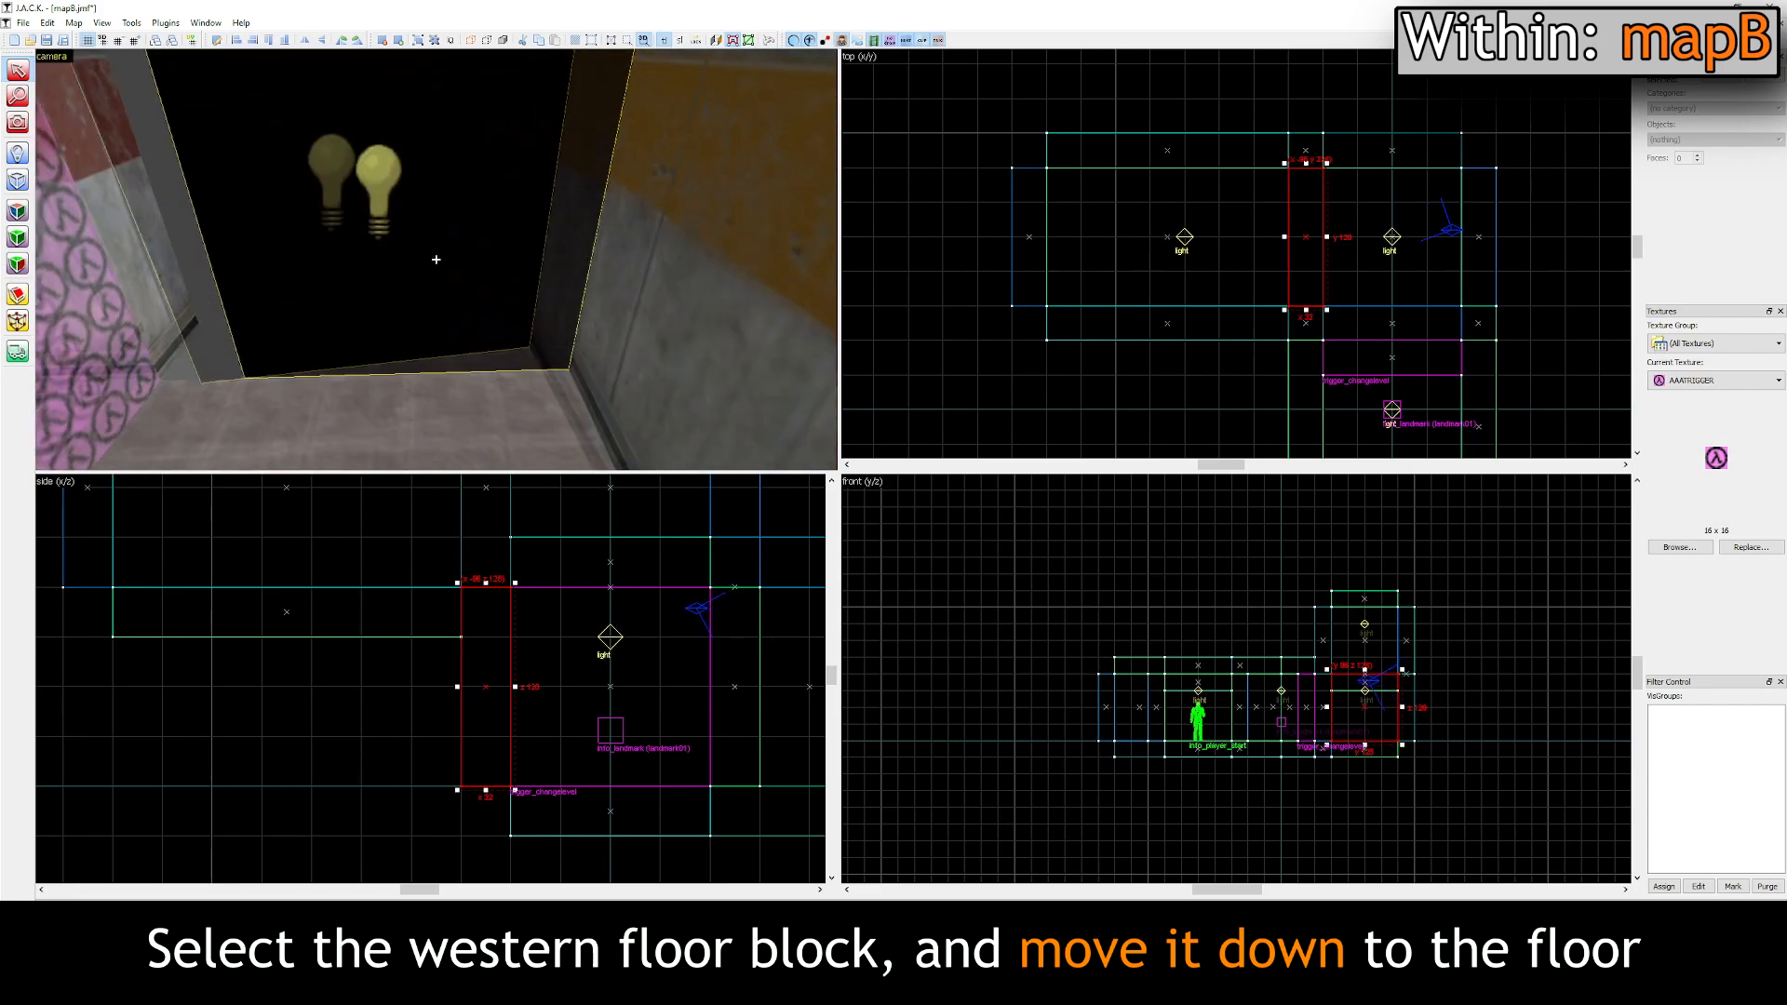
key("z")
left_click(869, 452)
Step: Extend the wall brush southwest of the corner north to the corner's inner edge to seal the gap, and clear the selection
key("w")
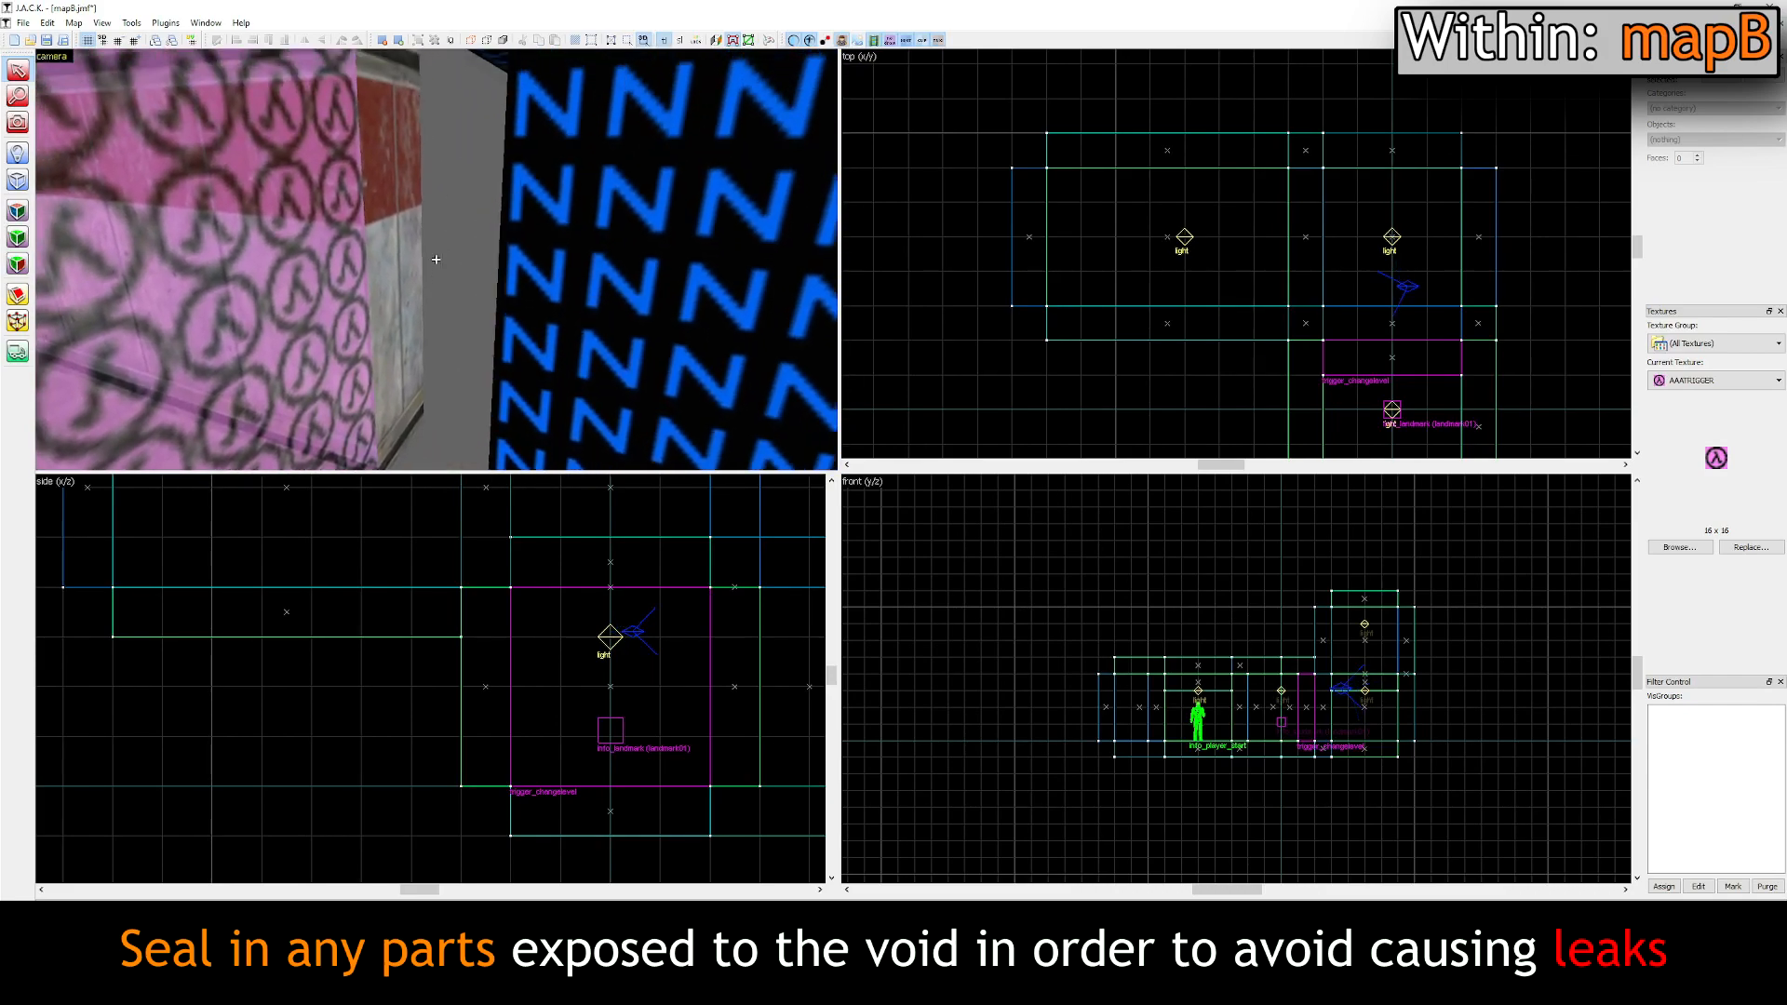
key("z")
left_click(409, 260)
scroll(1275, 314, "up", 2)
left_click_drag(1322, 365, 1322, 307)
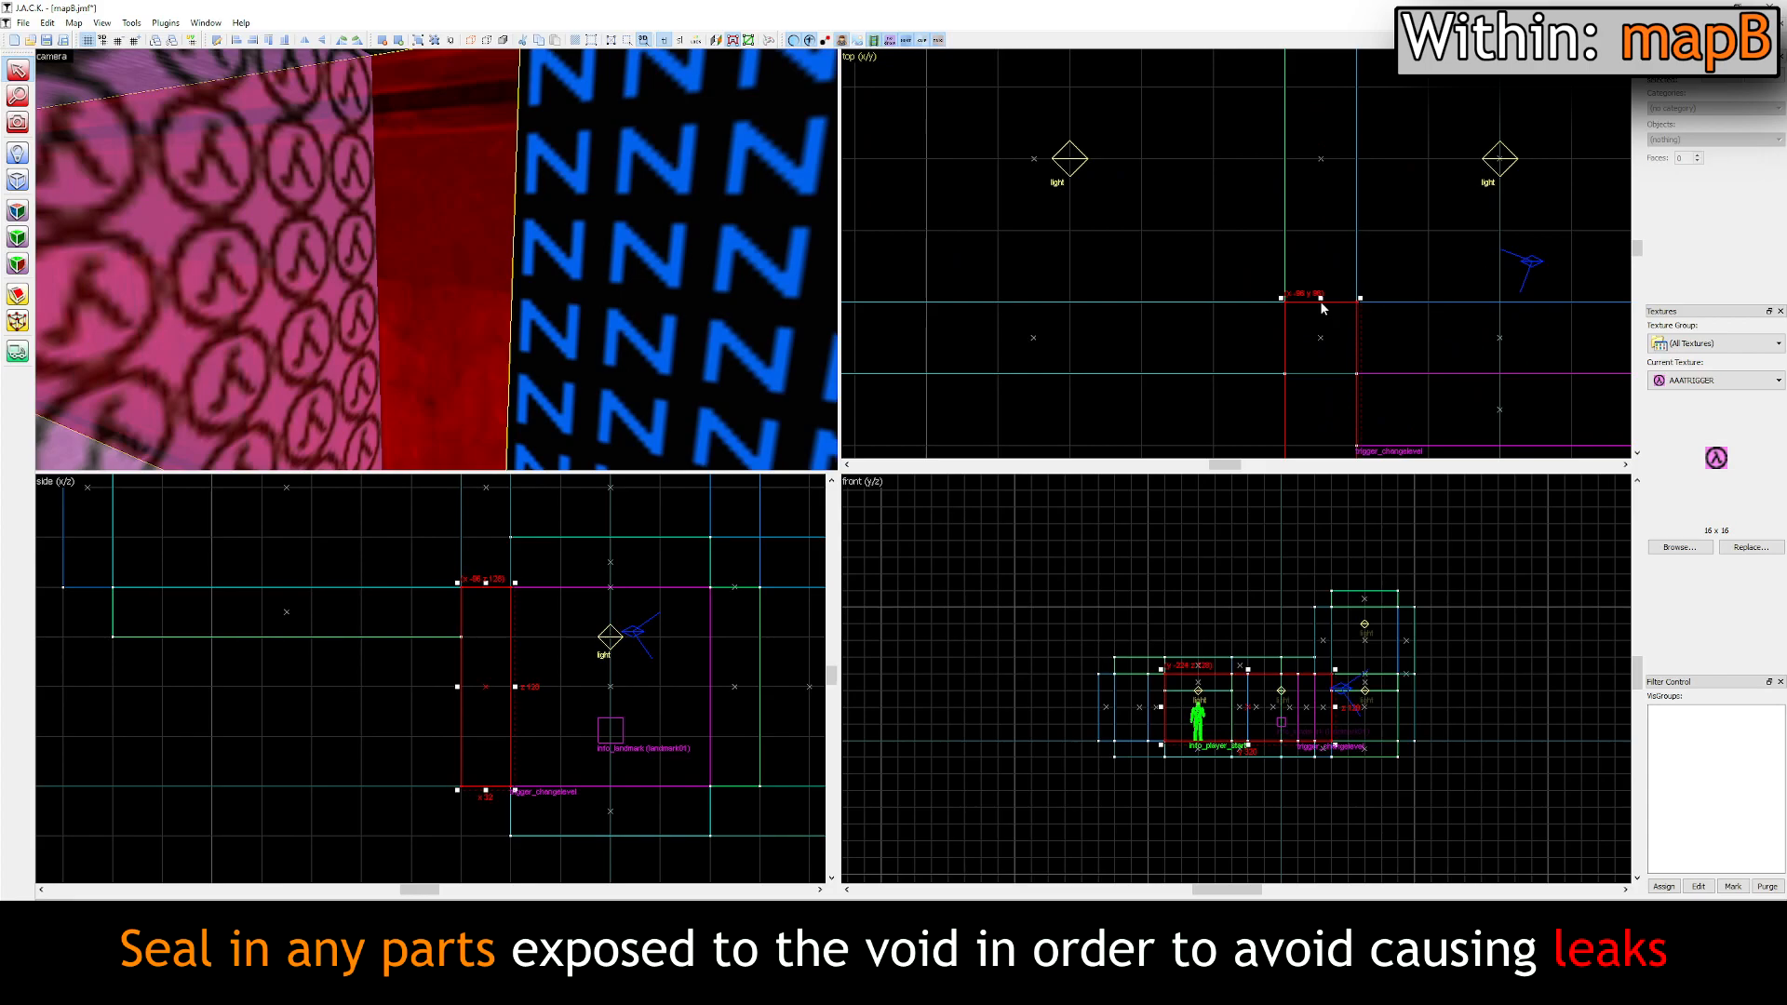
left_click(1256, 277)
Step: Select the inner faces of all four corner wall blocks with the Advanced Texture tool
key("z")
key("s")
key("s")
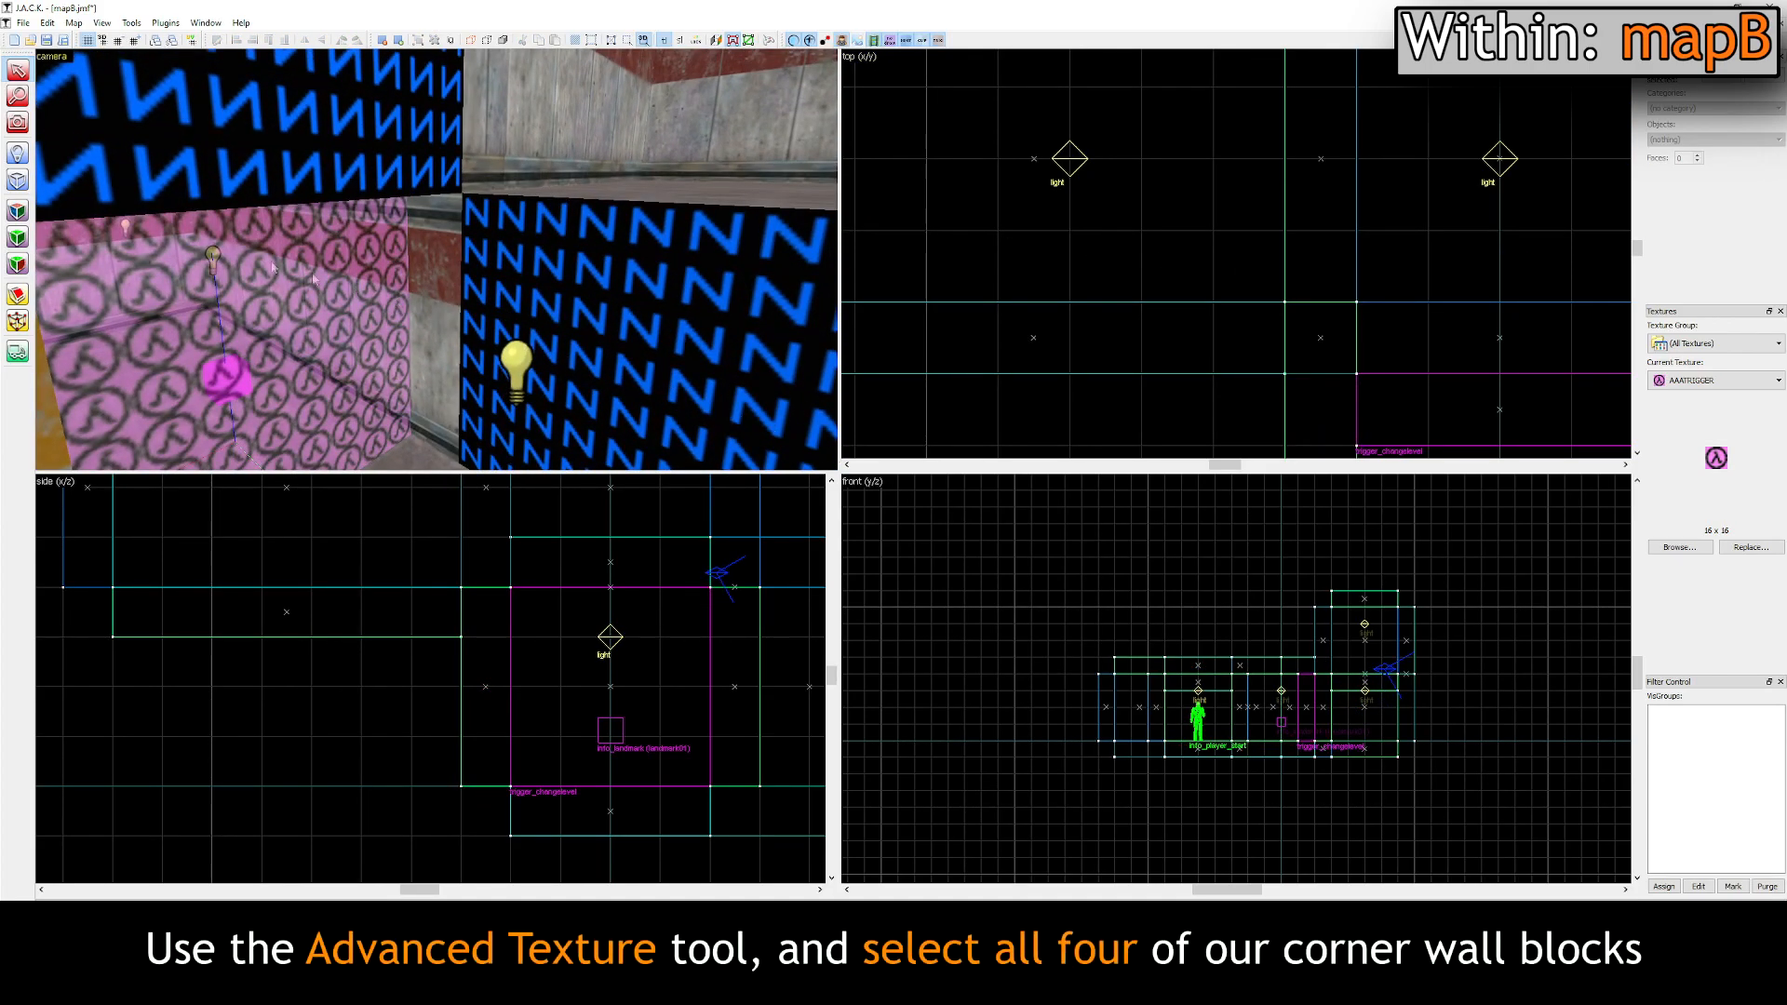
key("shift+a")
left_click(632, 328)
left_click(333, 161, "ctrl")
key("z")
key("s")
key("z")
left_click(442, 266, "ctrl")
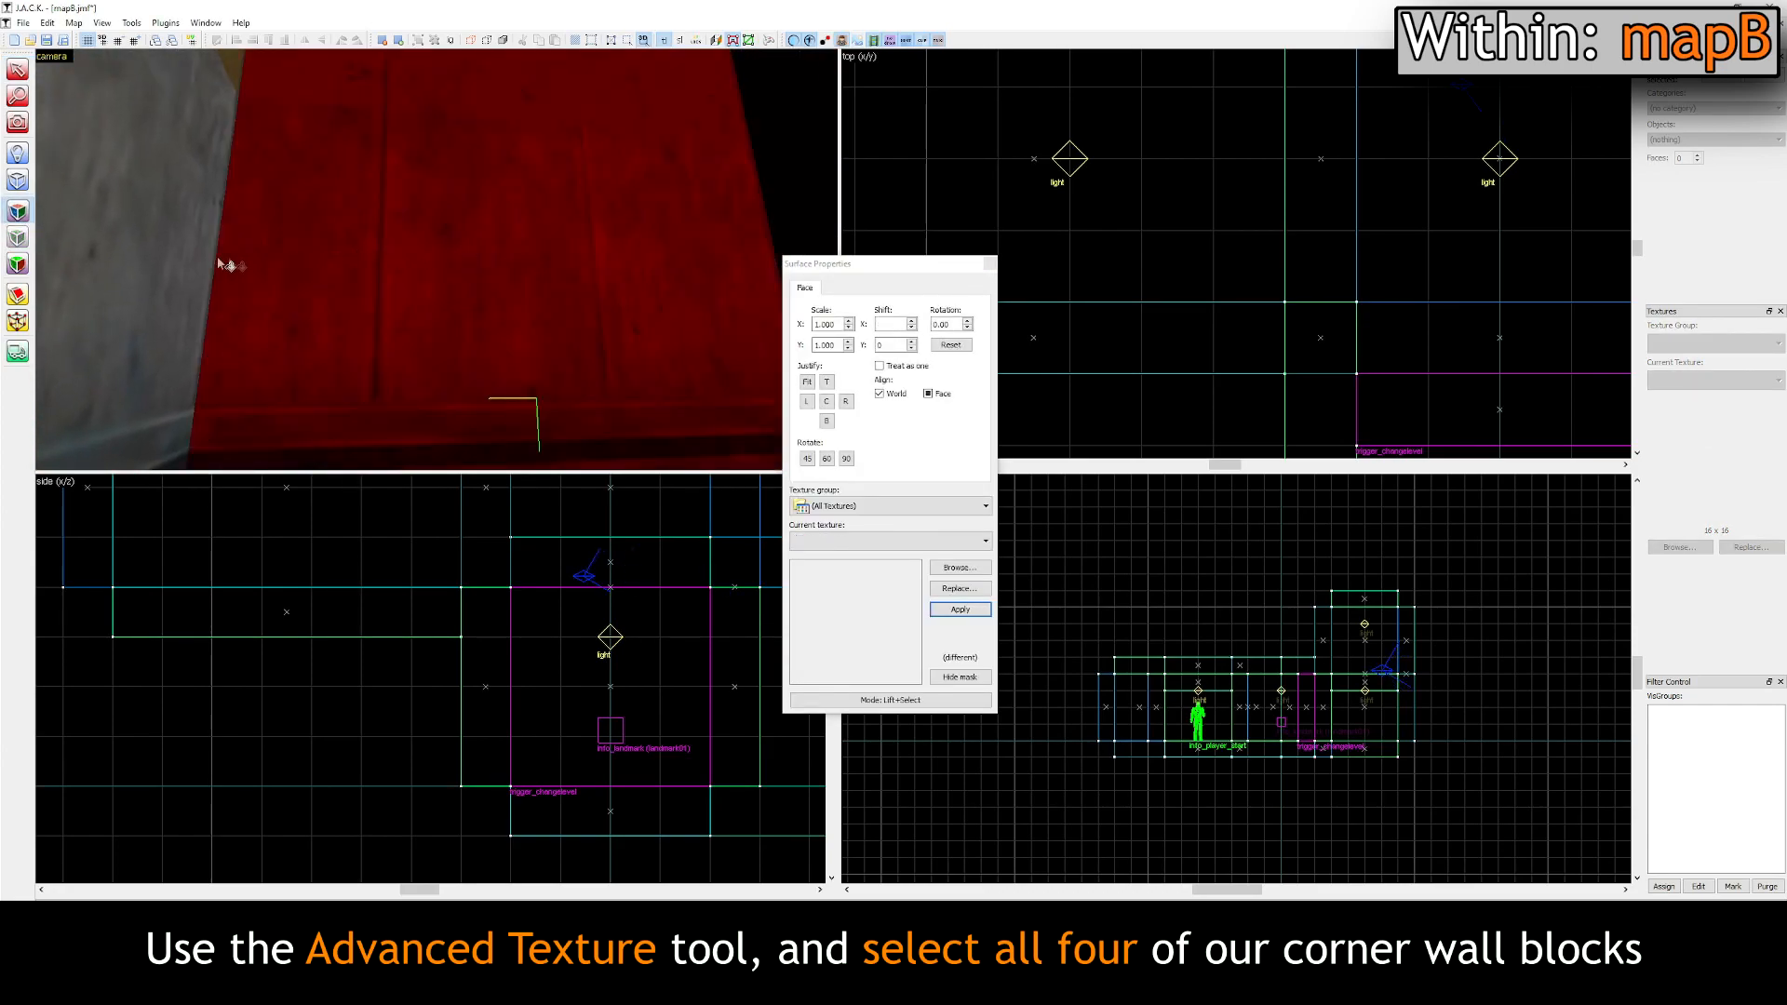
key("z")
key("s")
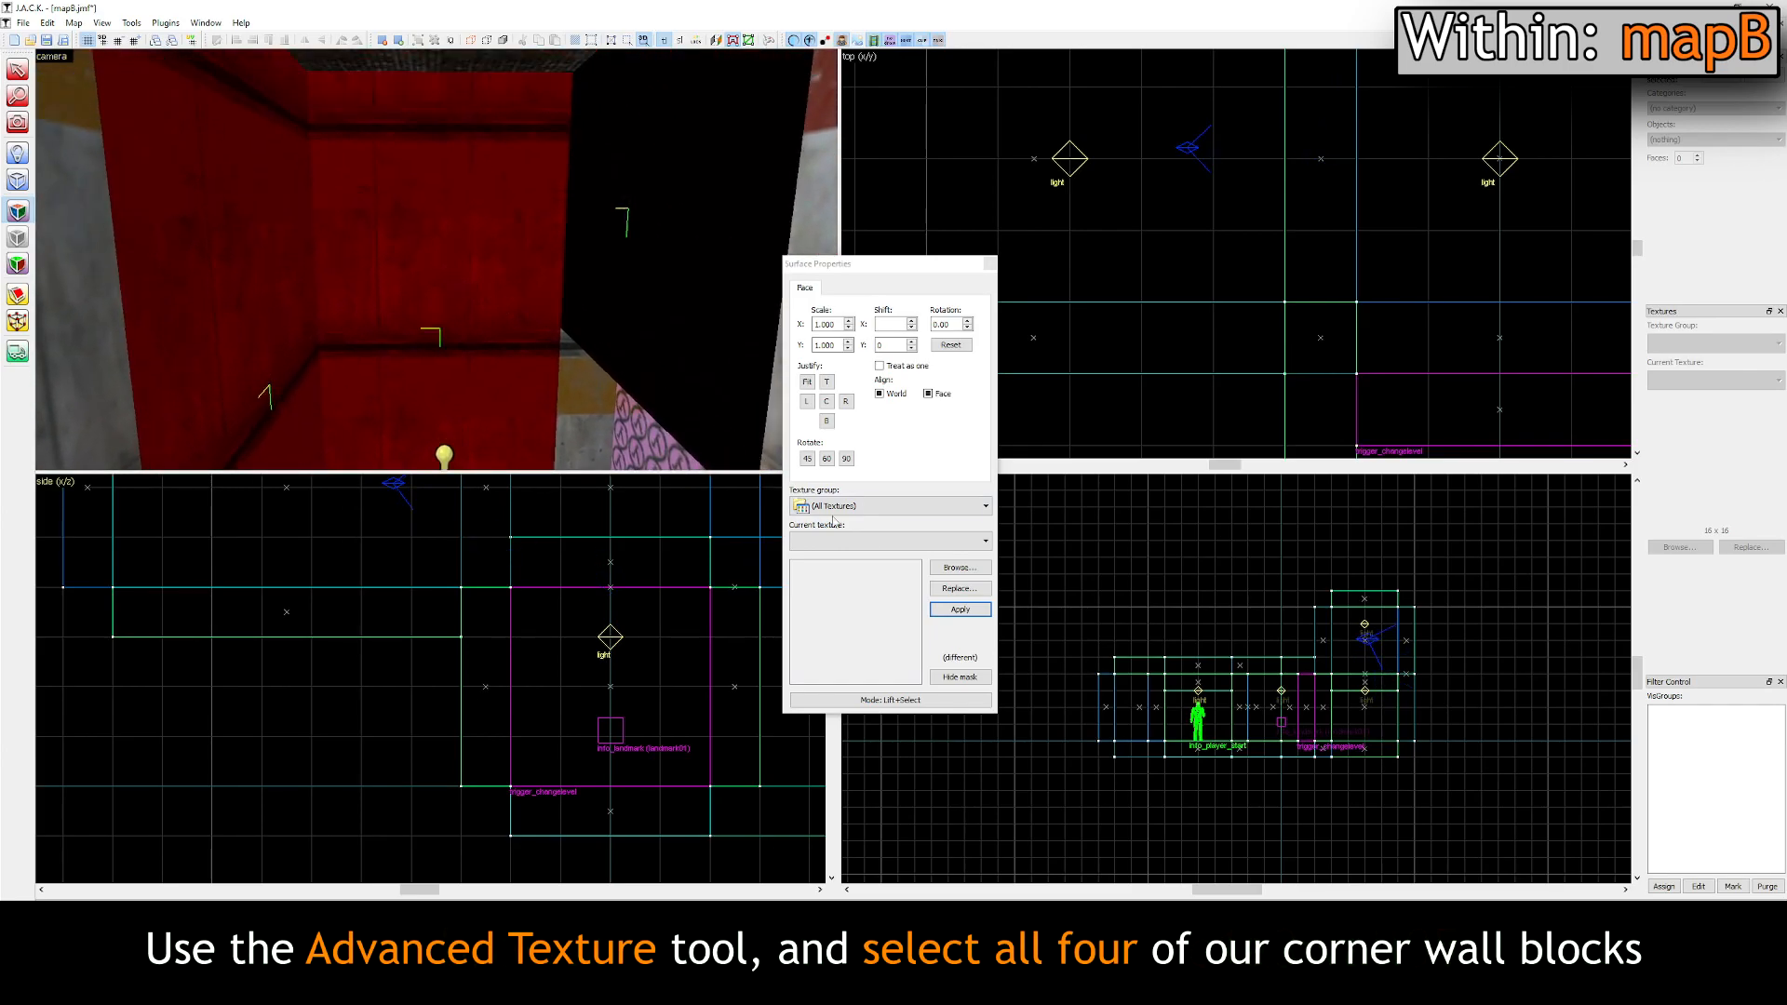
Step: Filter the textures by c1a3, choose C1A3WALL05, apply it to the selected corner wall faces and close the surface properties
left_click(946, 568)
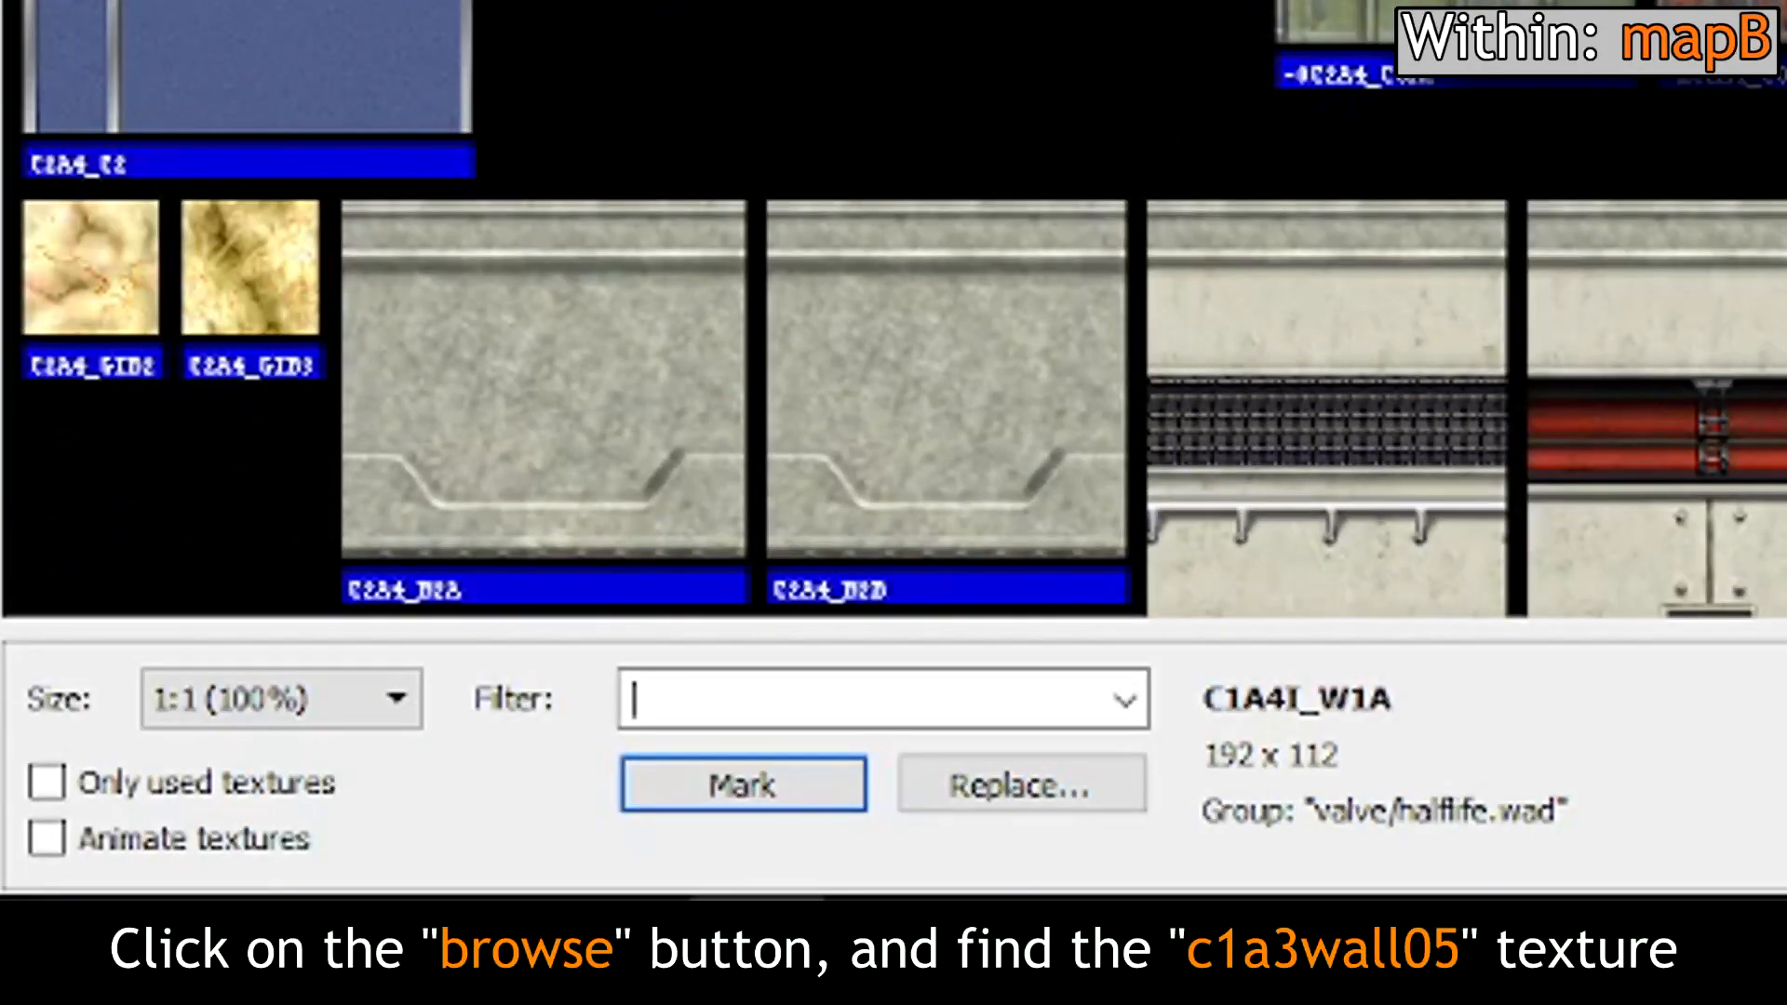
type("c1a3")
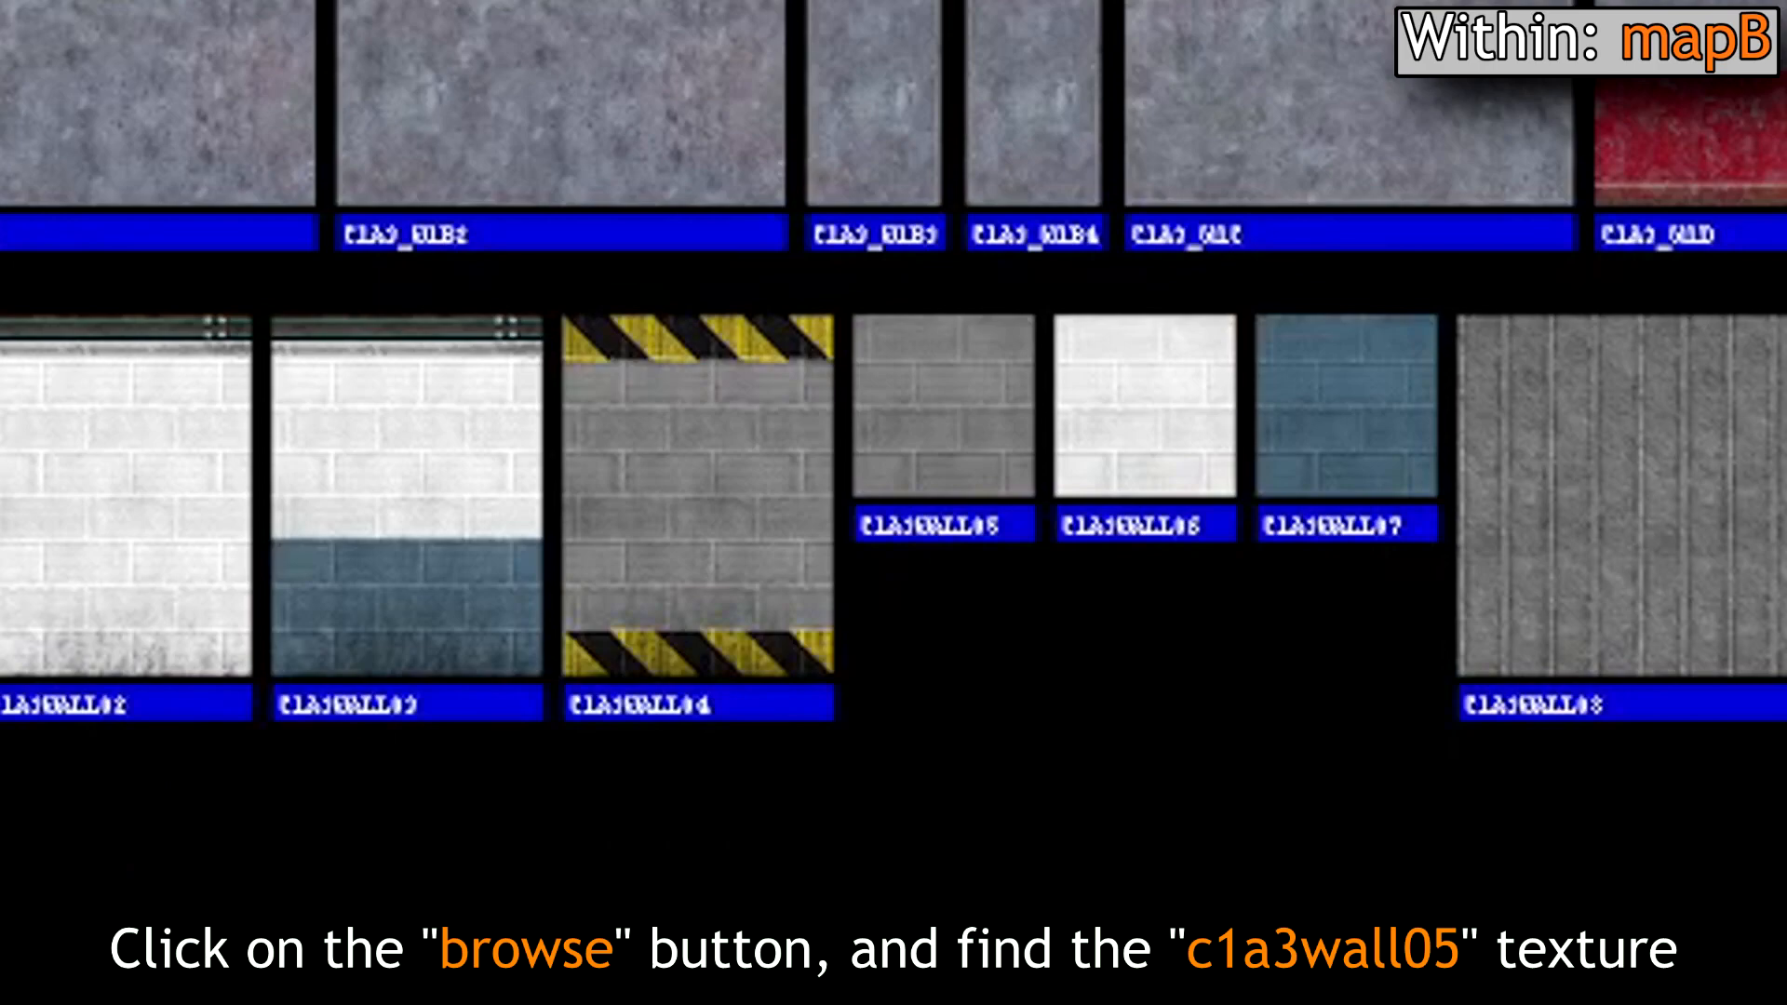
left_click(922, 409)
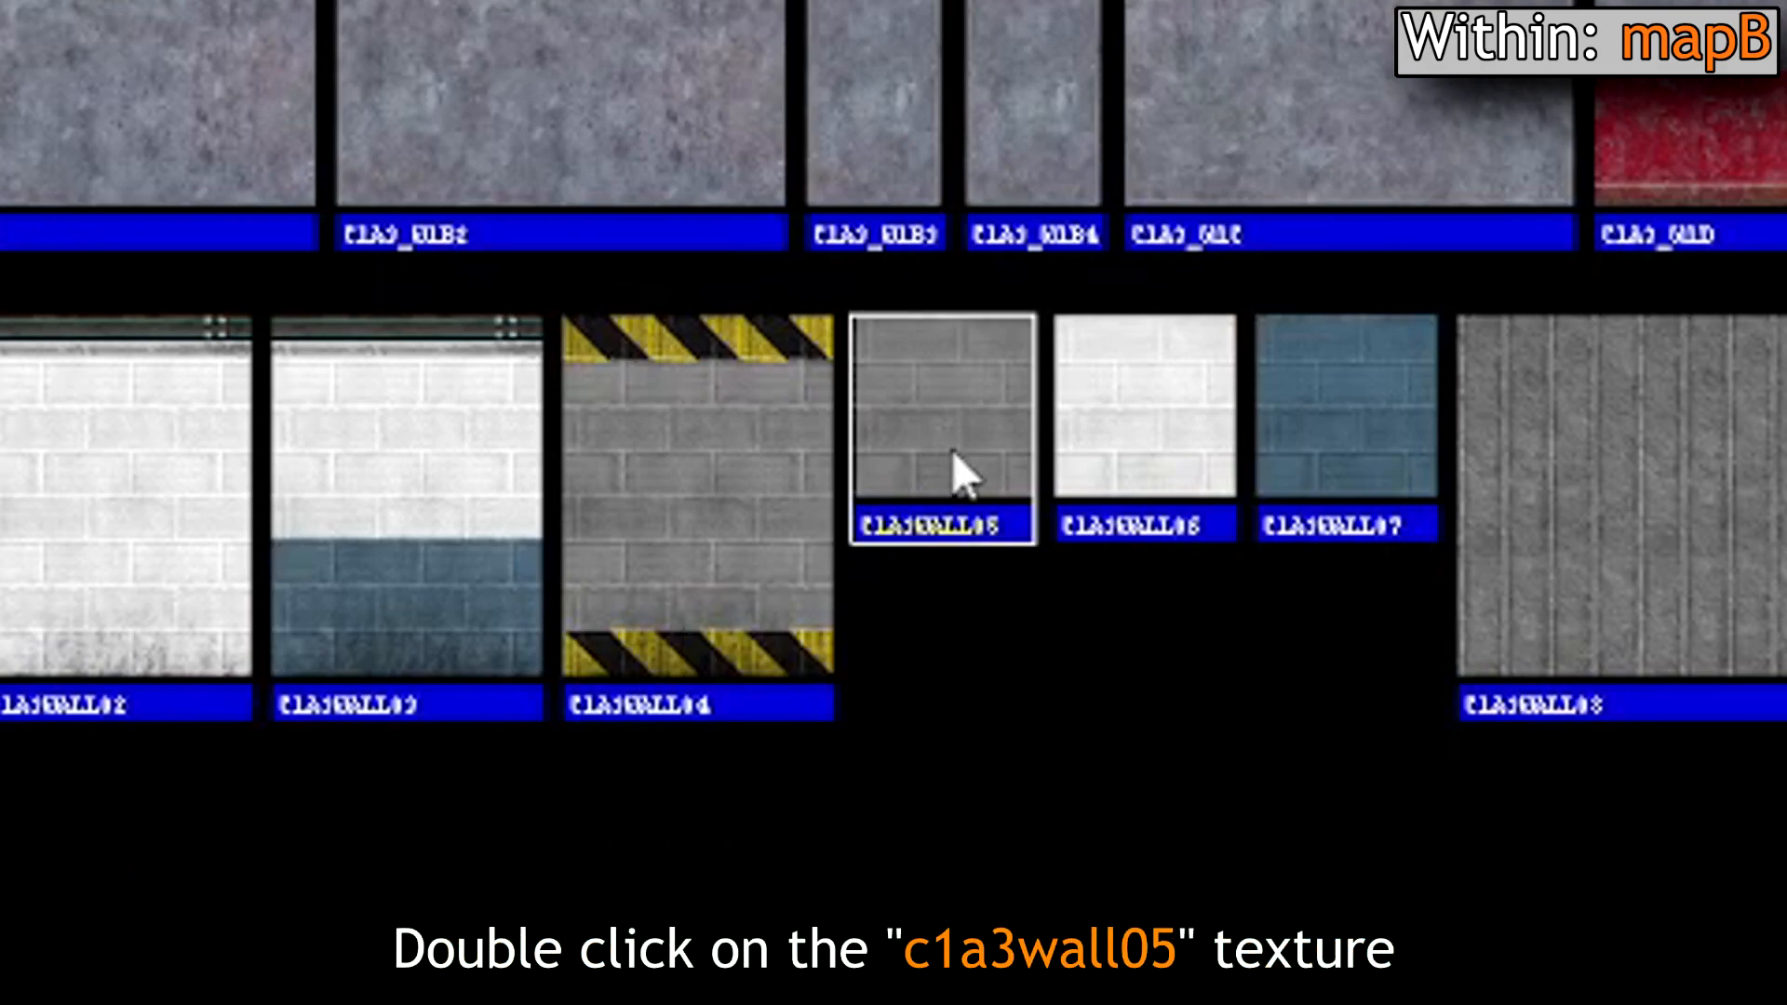
double_click(948, 437)
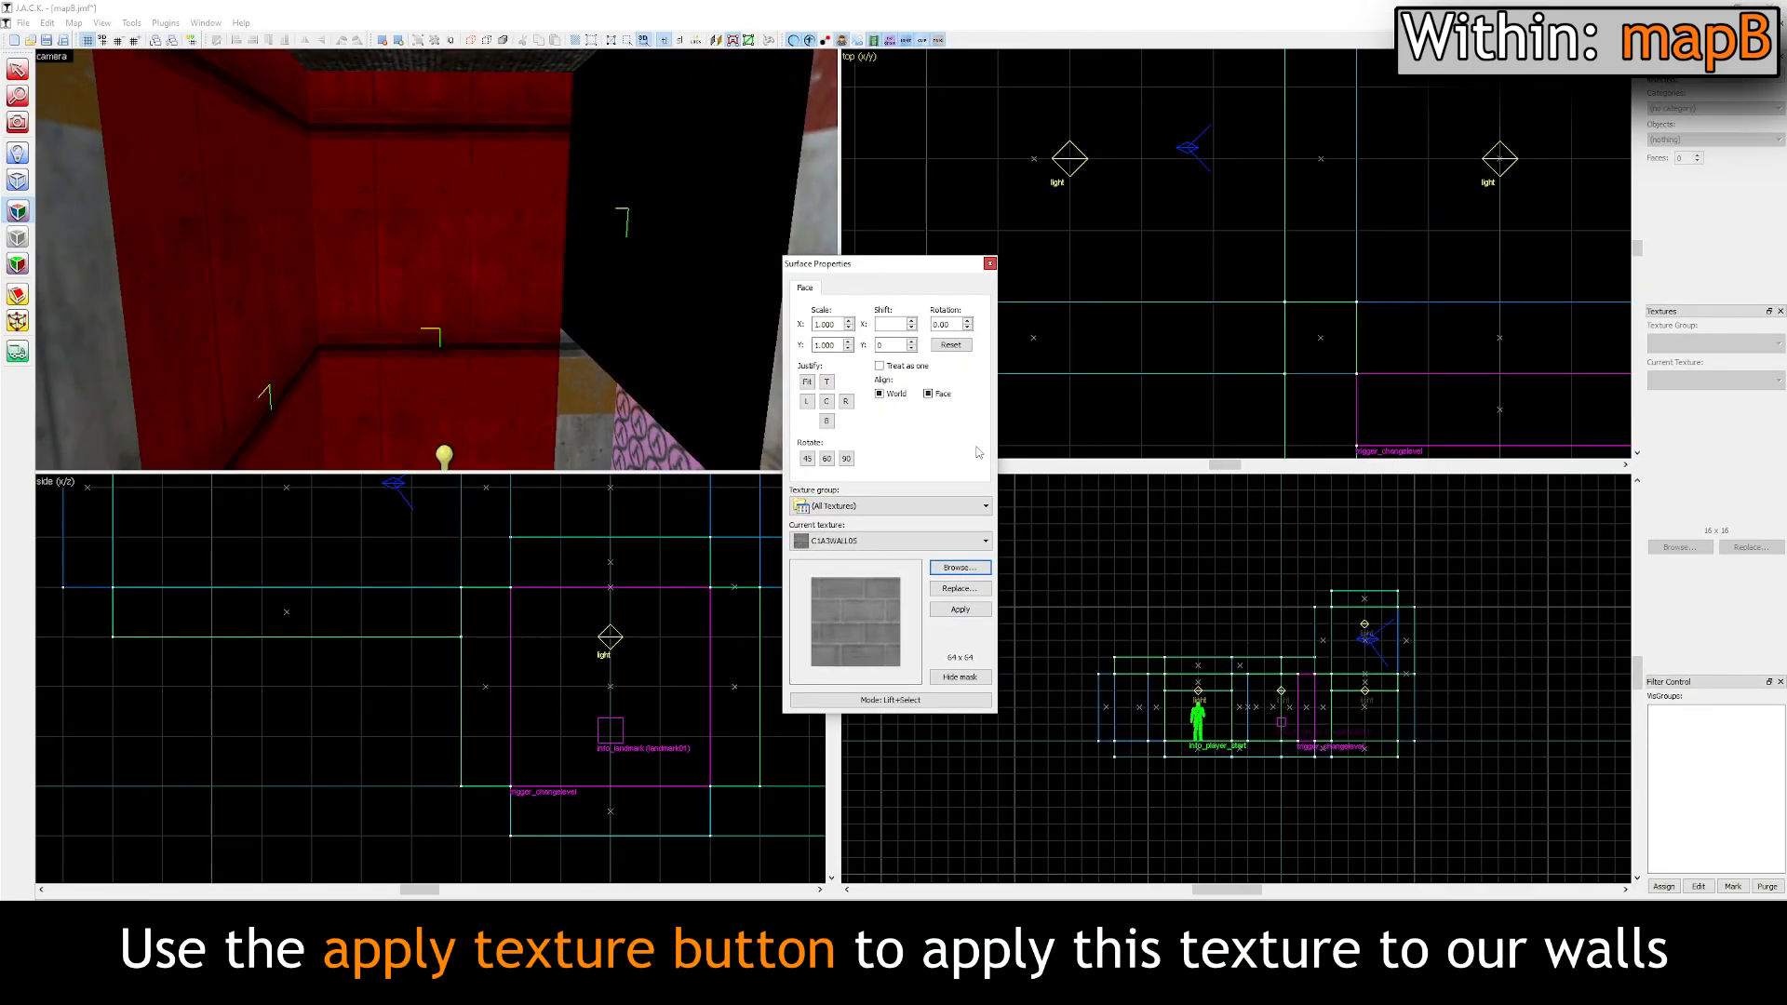
left_click(961, 609)
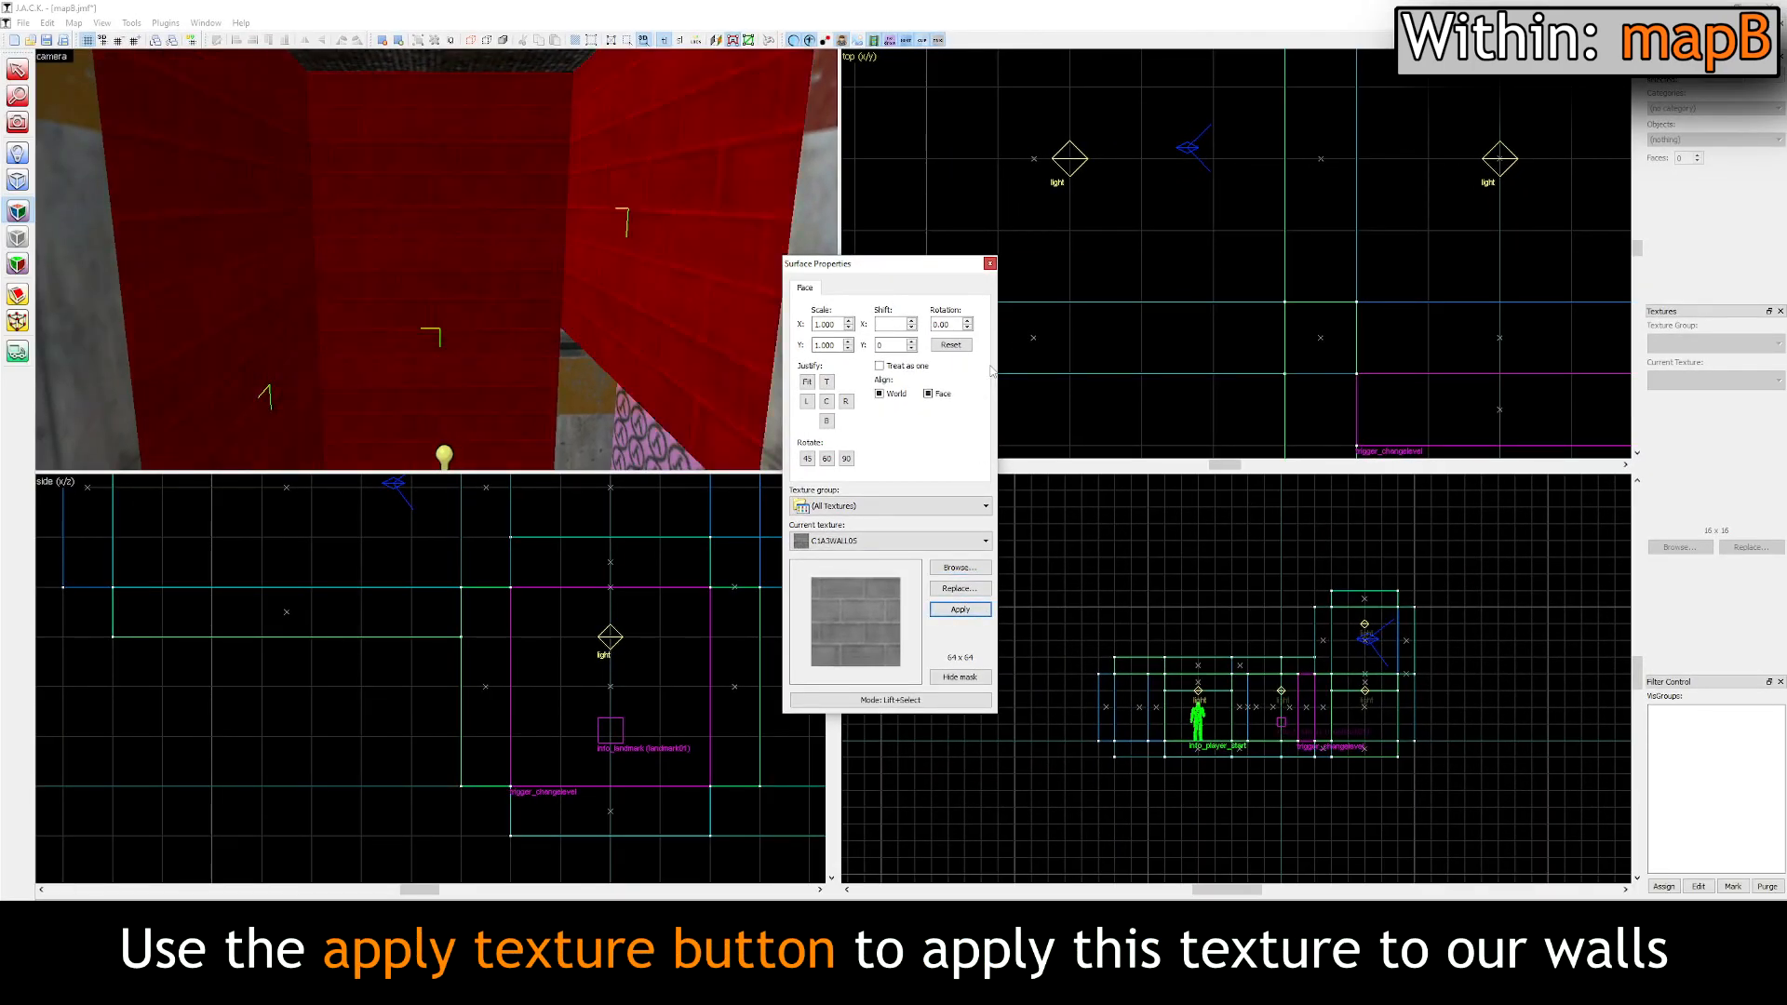
left_click(991, 266)
Step: Examine the retextured corner walls from inside and the hallway's outer faces from outside
key("z")
key("w")
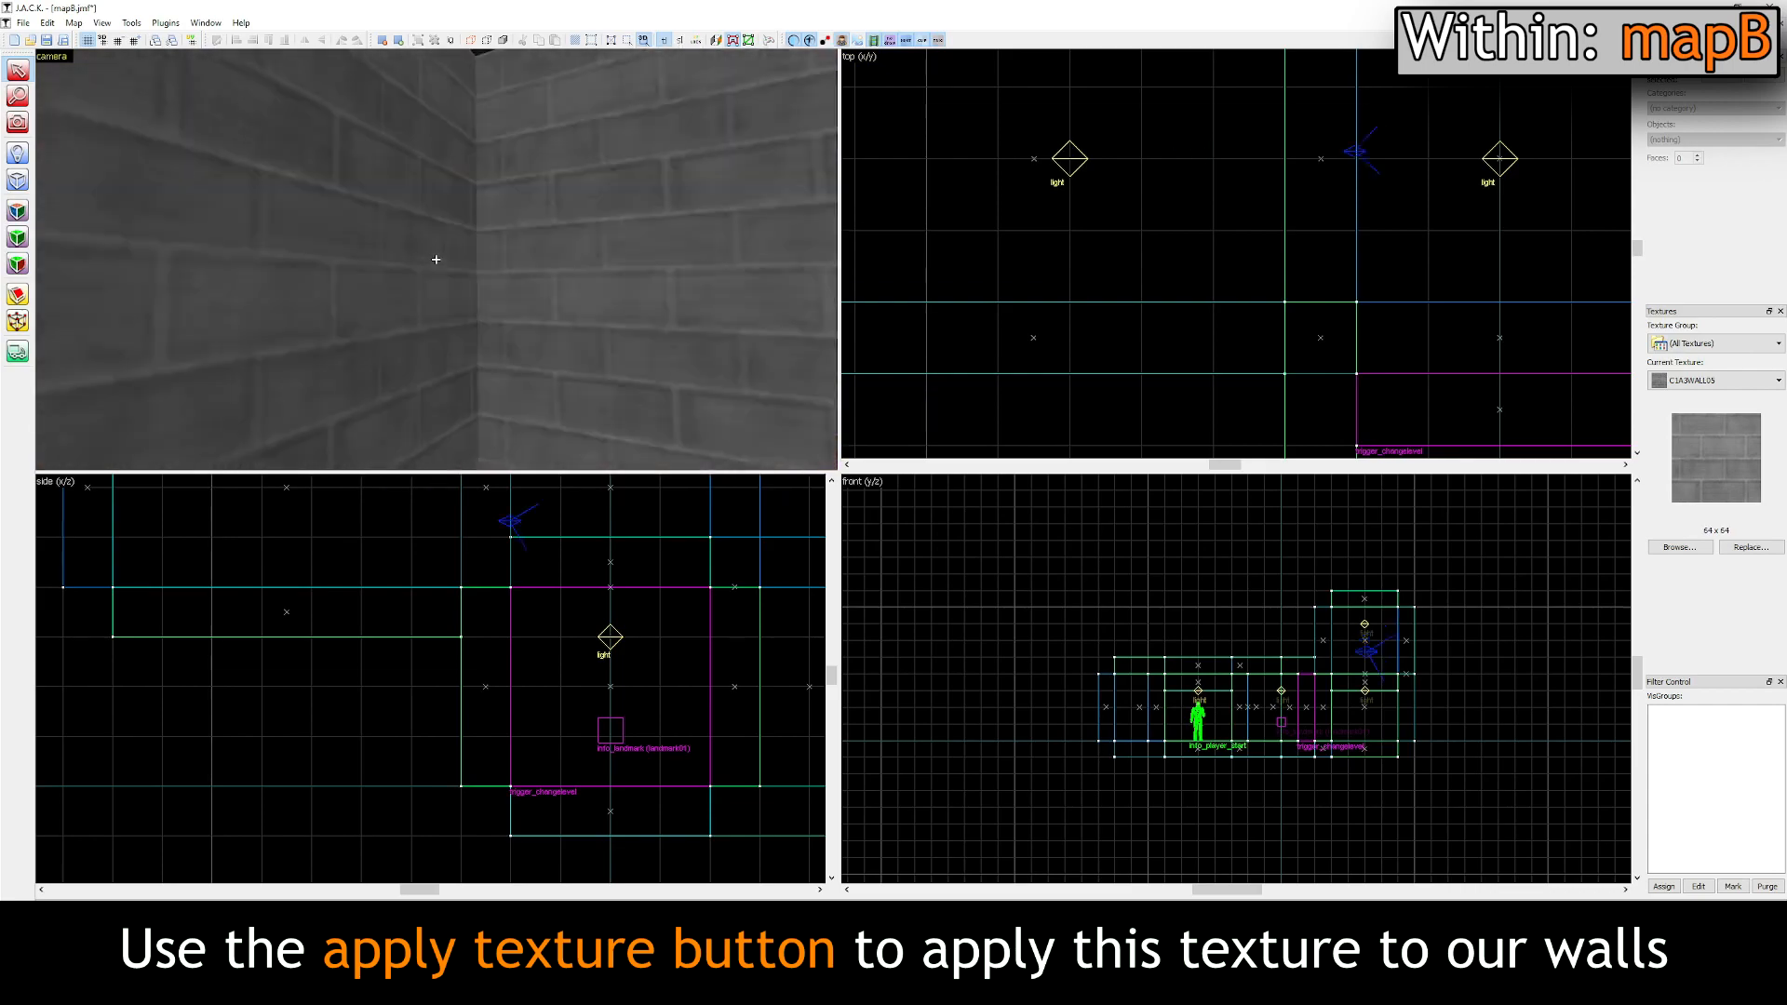
key("w")
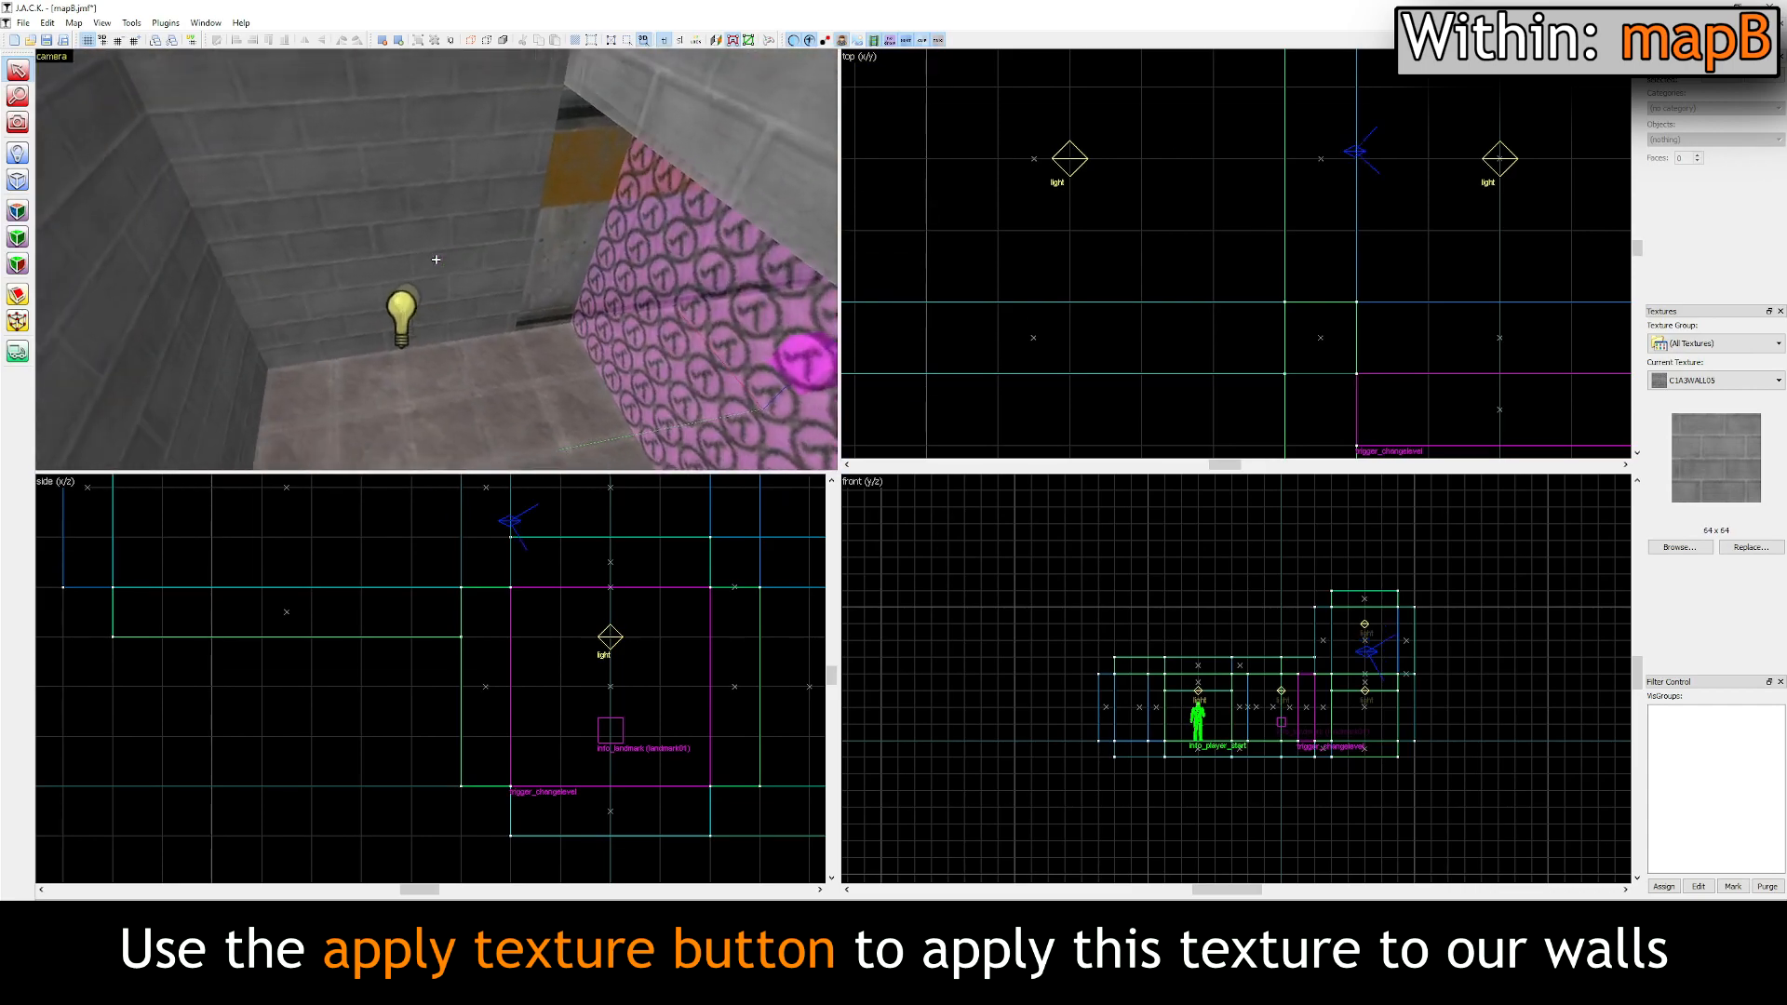
key("w")
key("s")
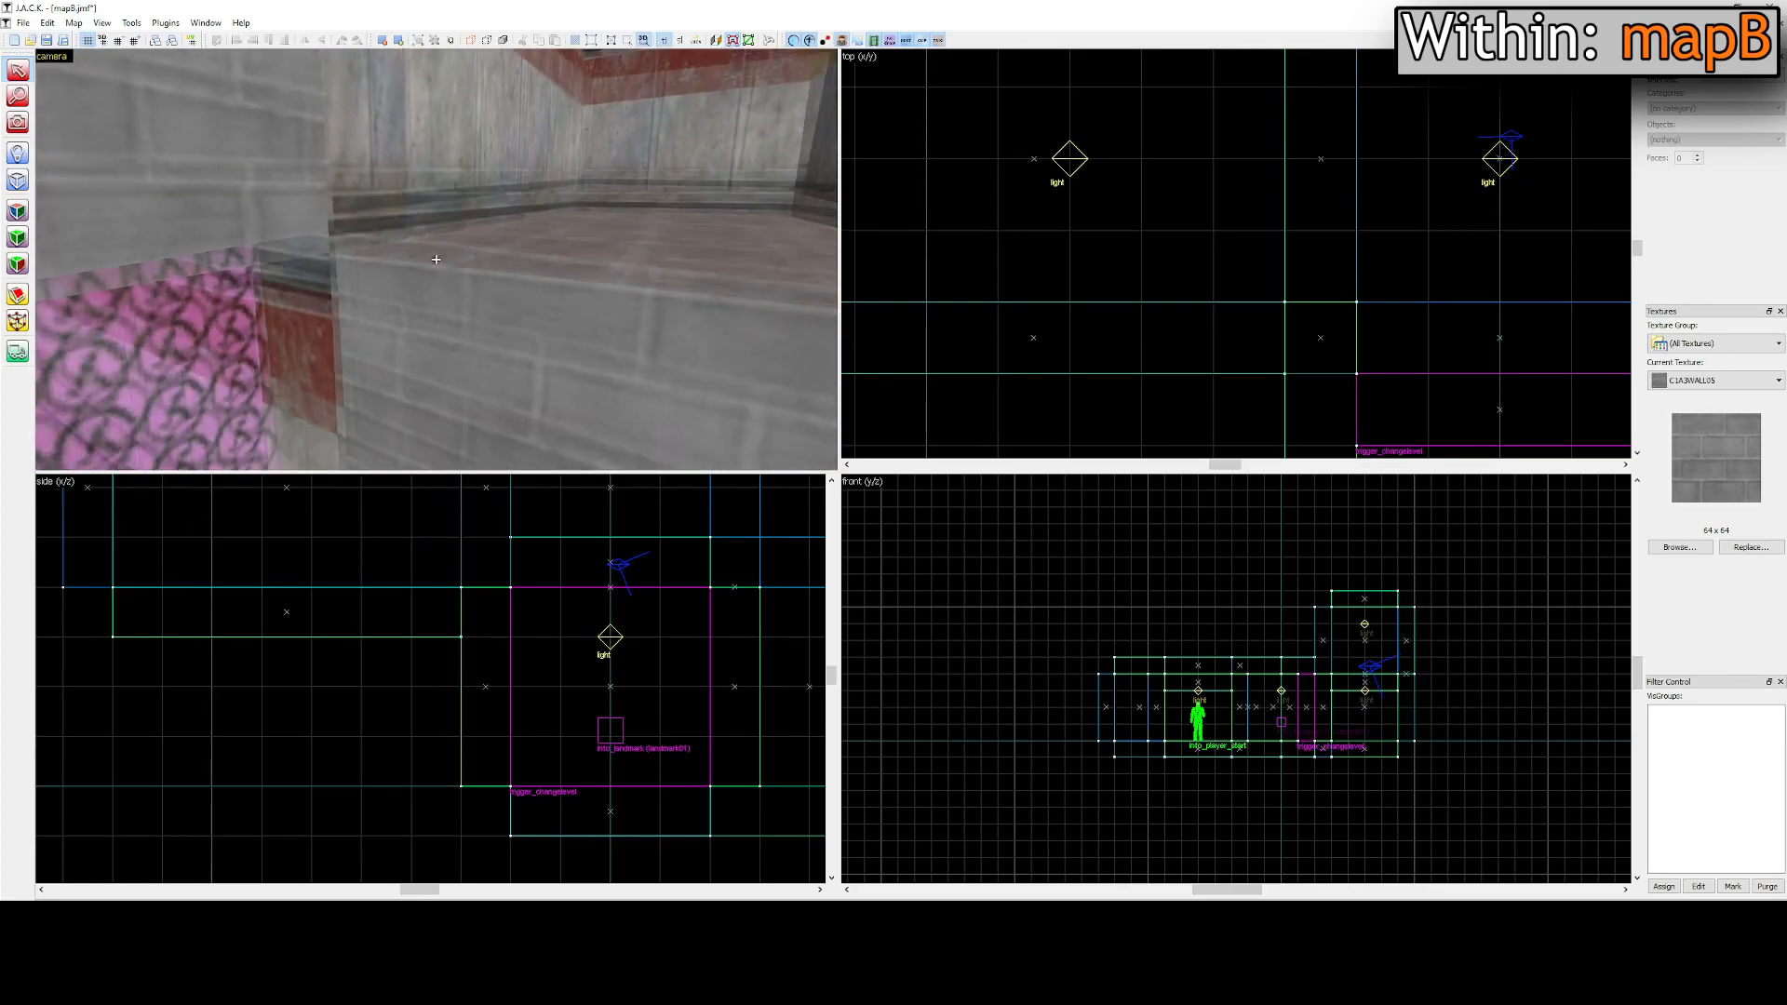
key("s")
key("a")
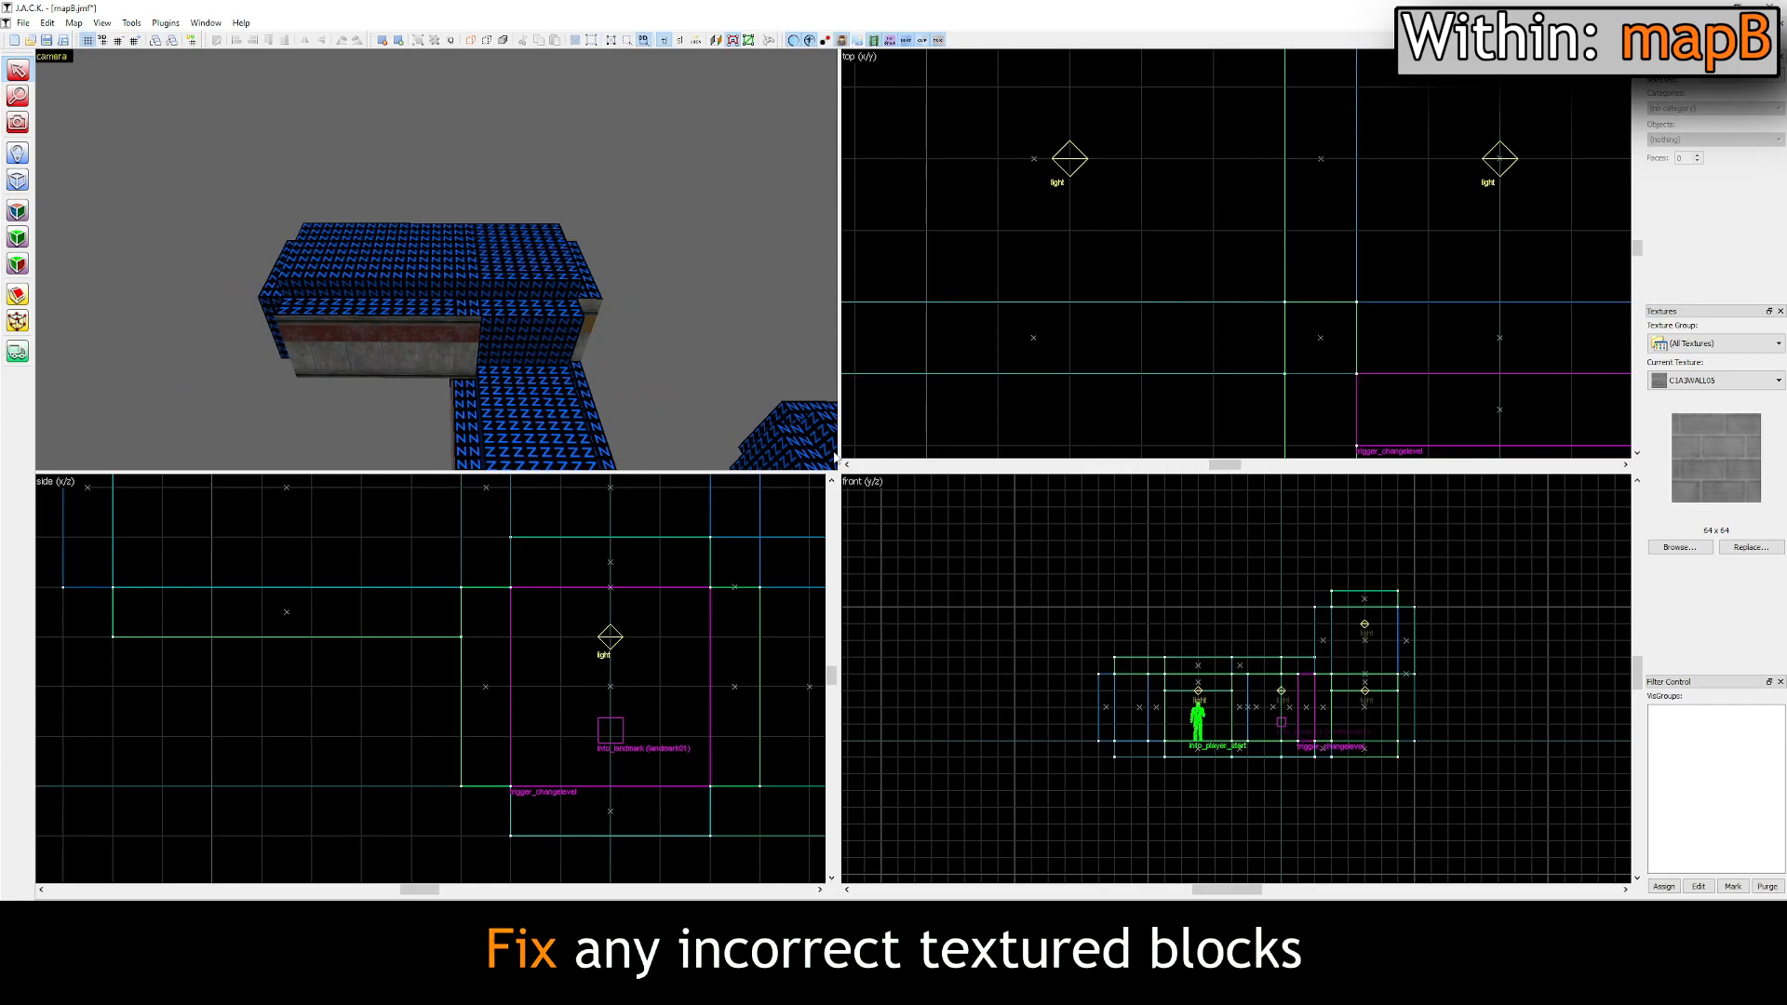
Step: Apply the NULL texture to the remaining visible outer wall faces of the raised hallway and corner
left_click(17, 214)
left_click(325, 308)
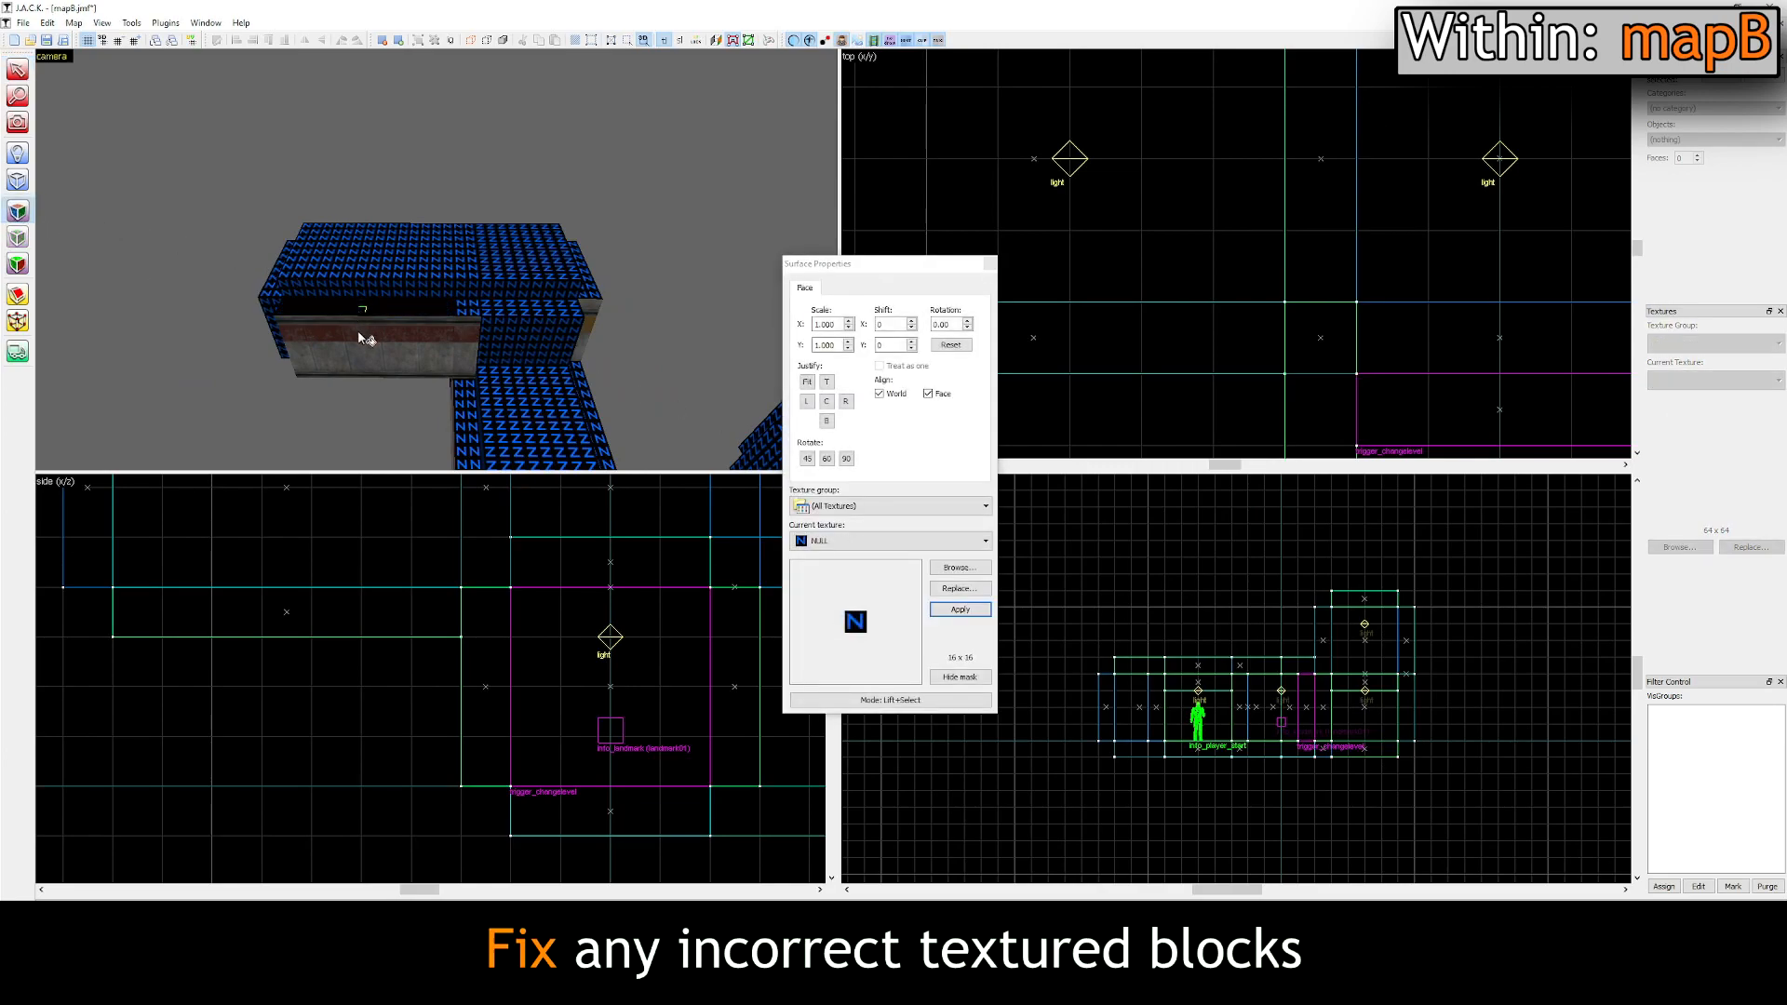
right_click(365, 338)
right_click(586, 342)
right_click(473, 352)
key("z")
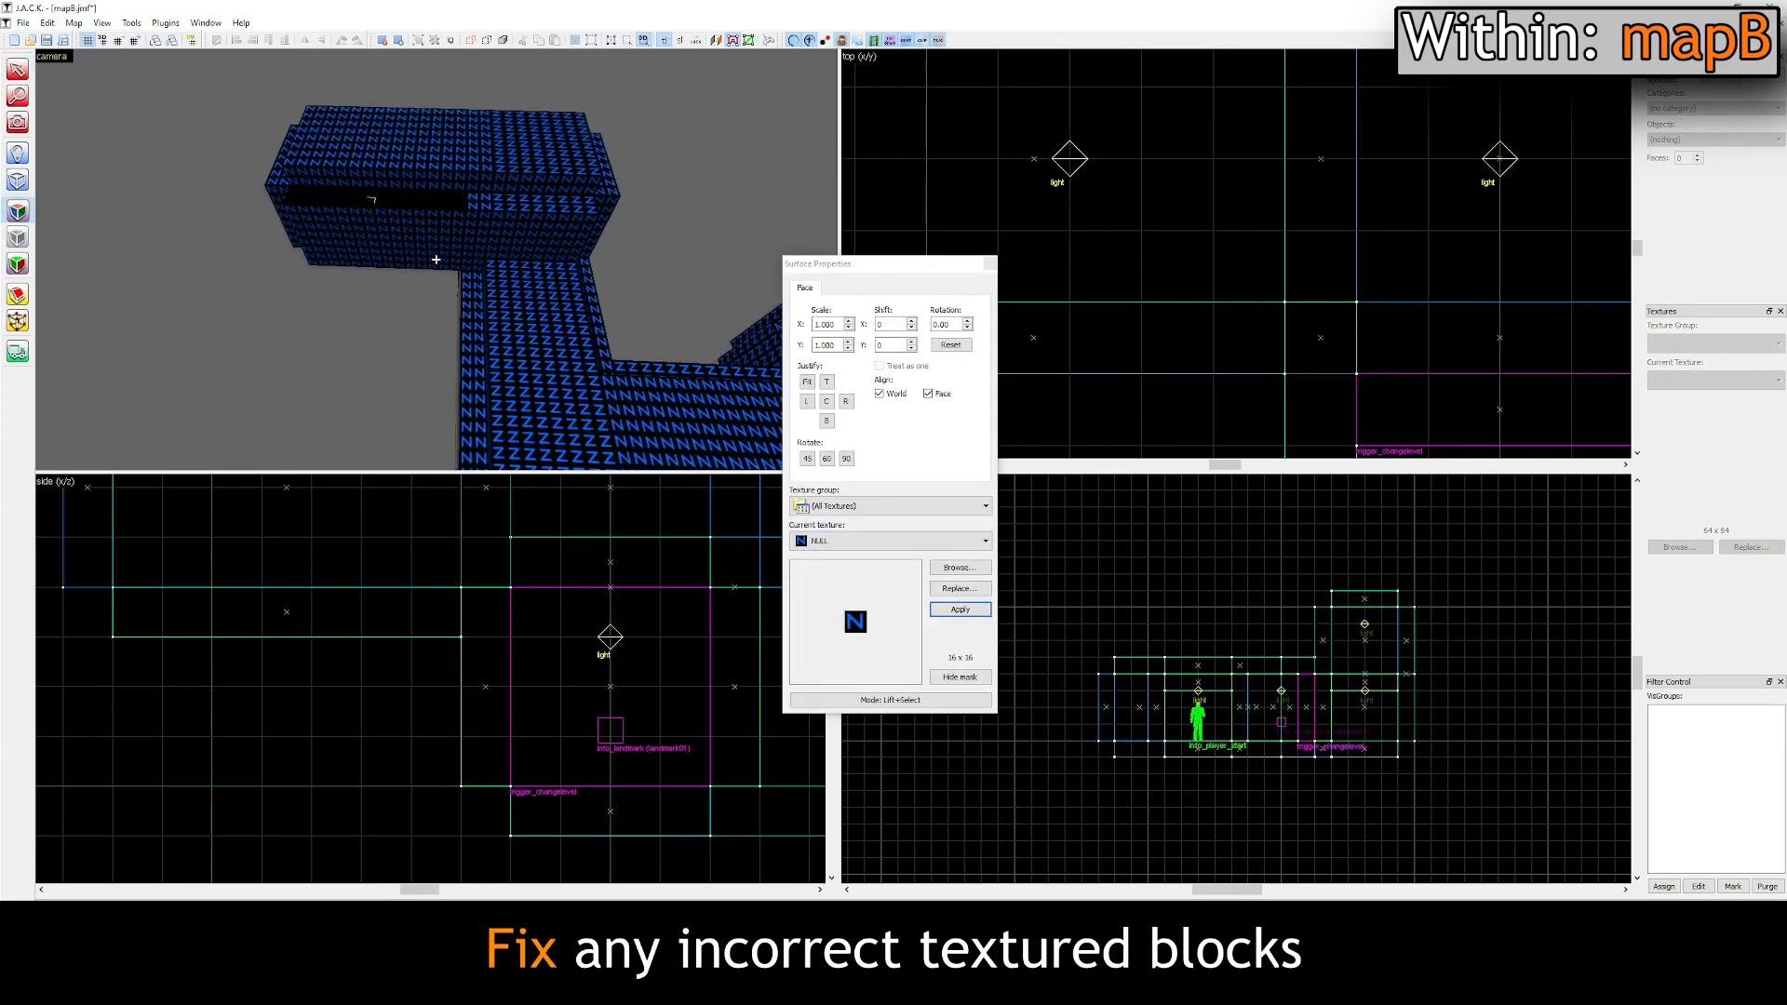
Step: Examine the raised hallway from outside and inside for wrongly textured faces, and close the surface properties
key("w")
right_click(436, 260)
key("w")
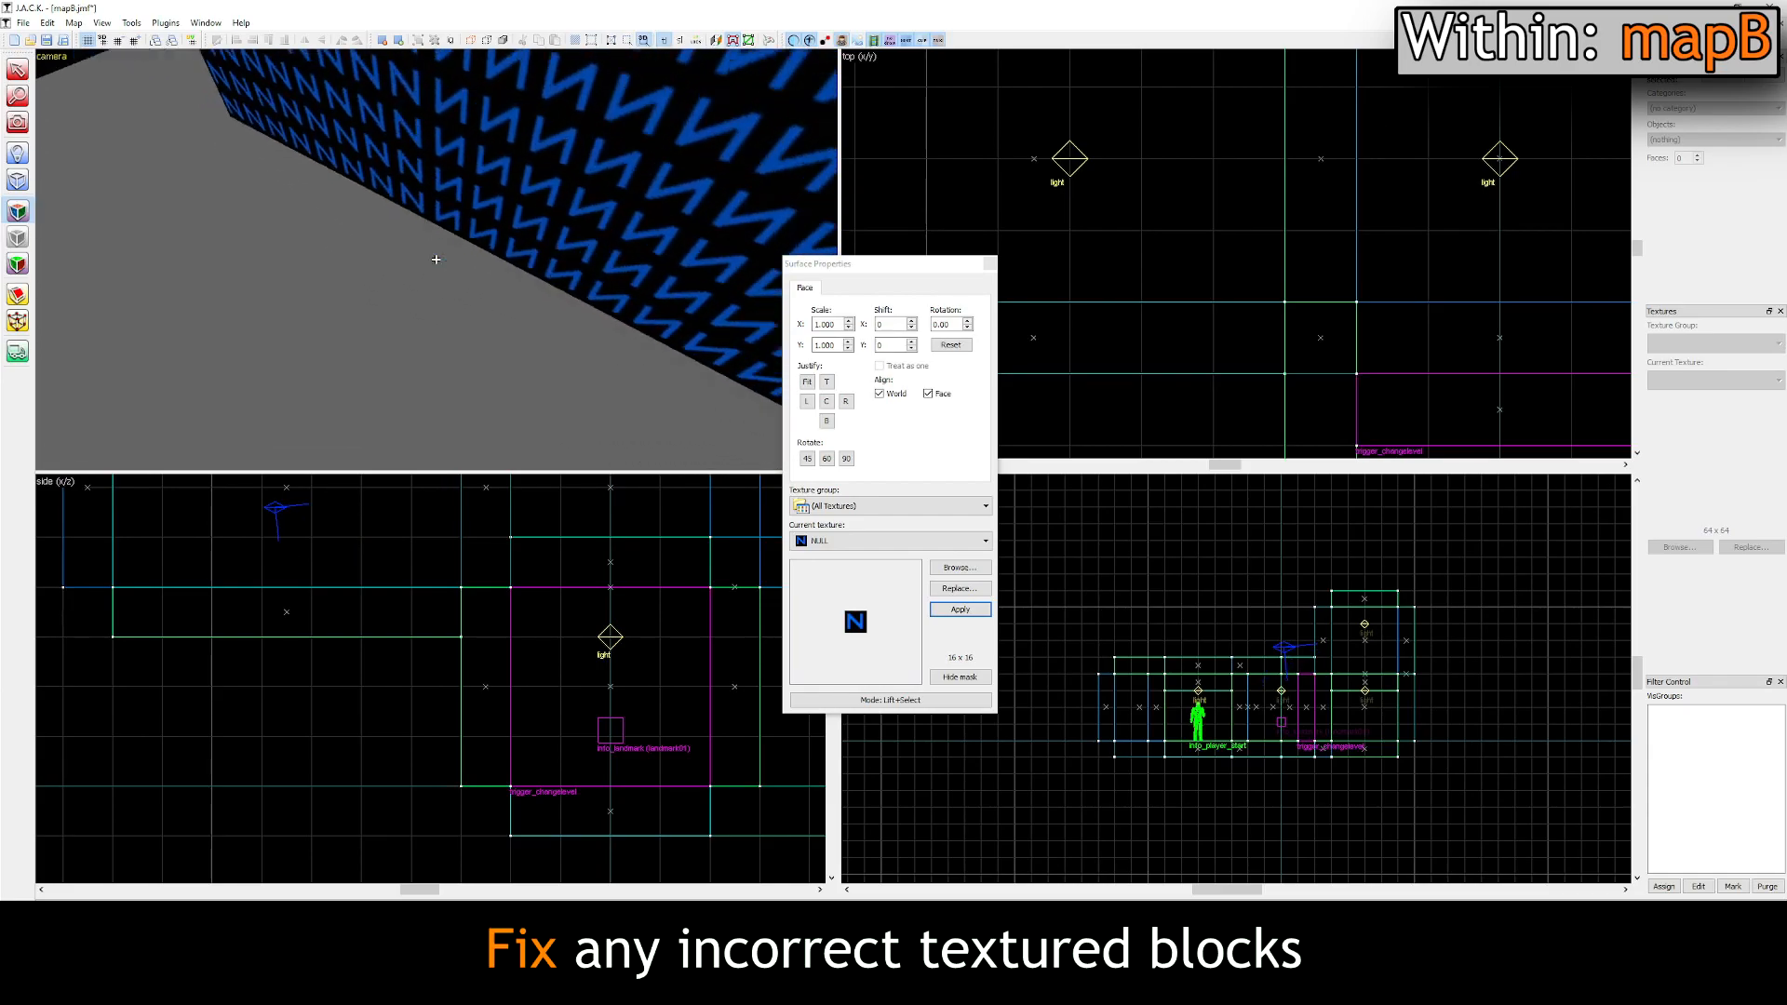
key("w")
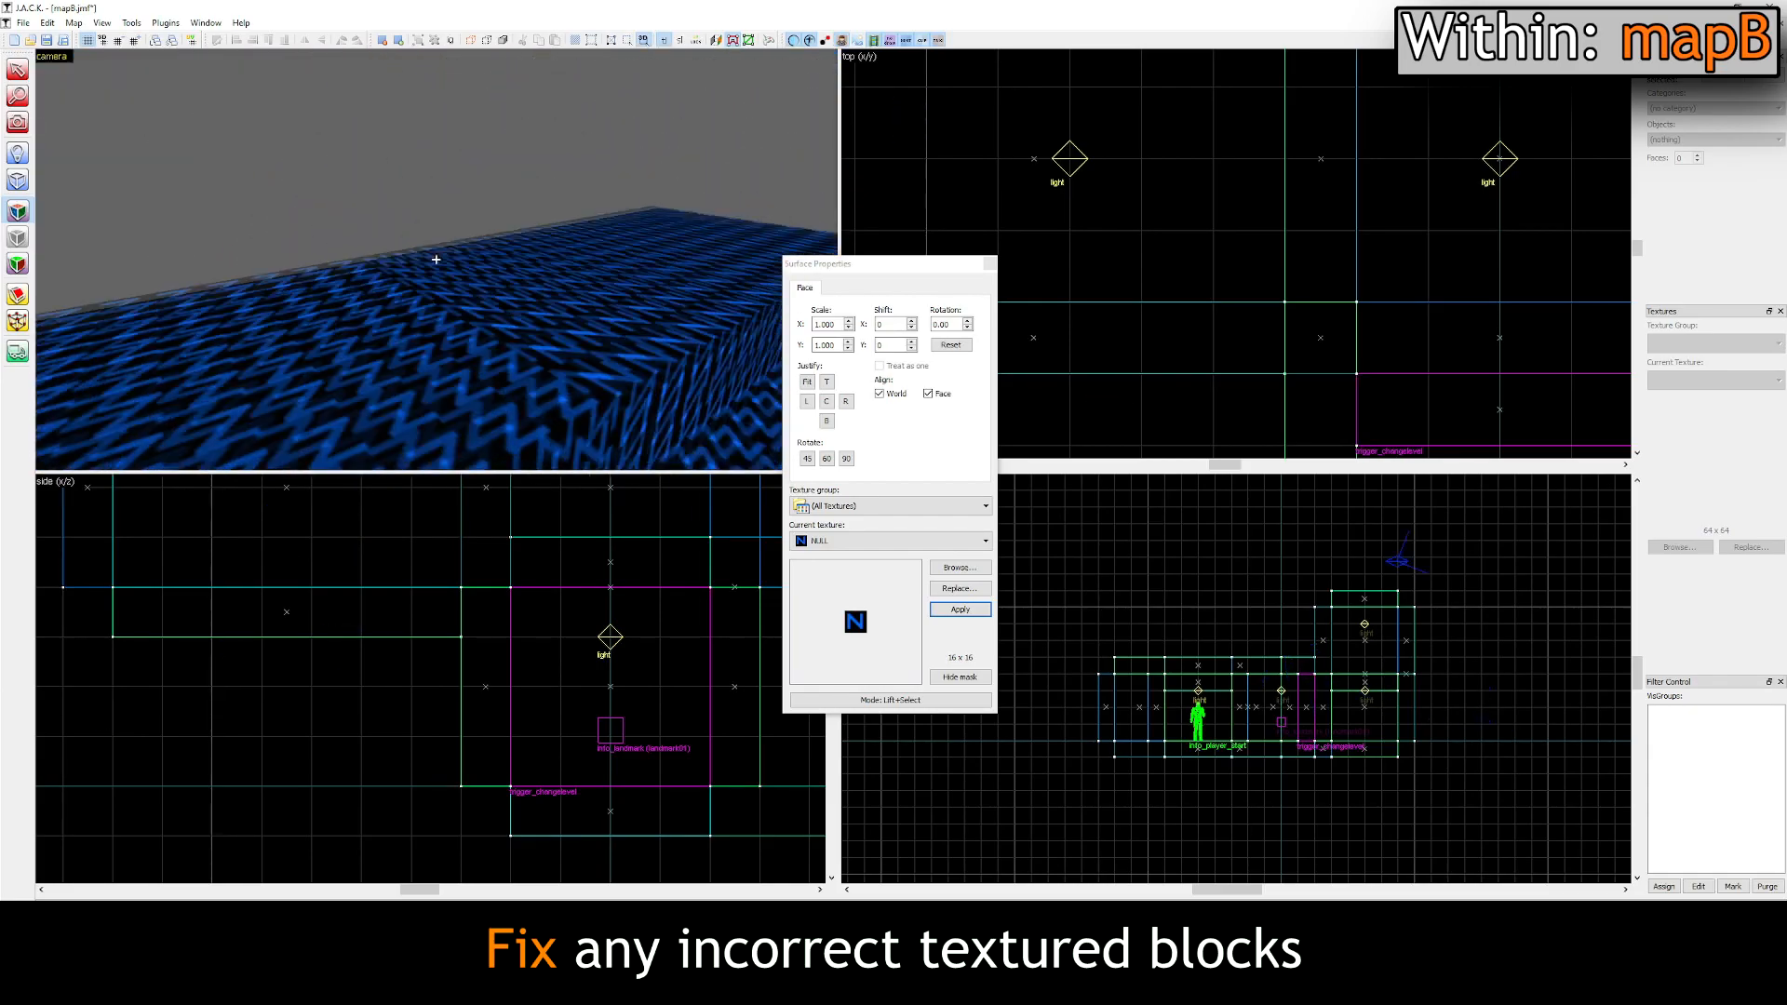
key("w")
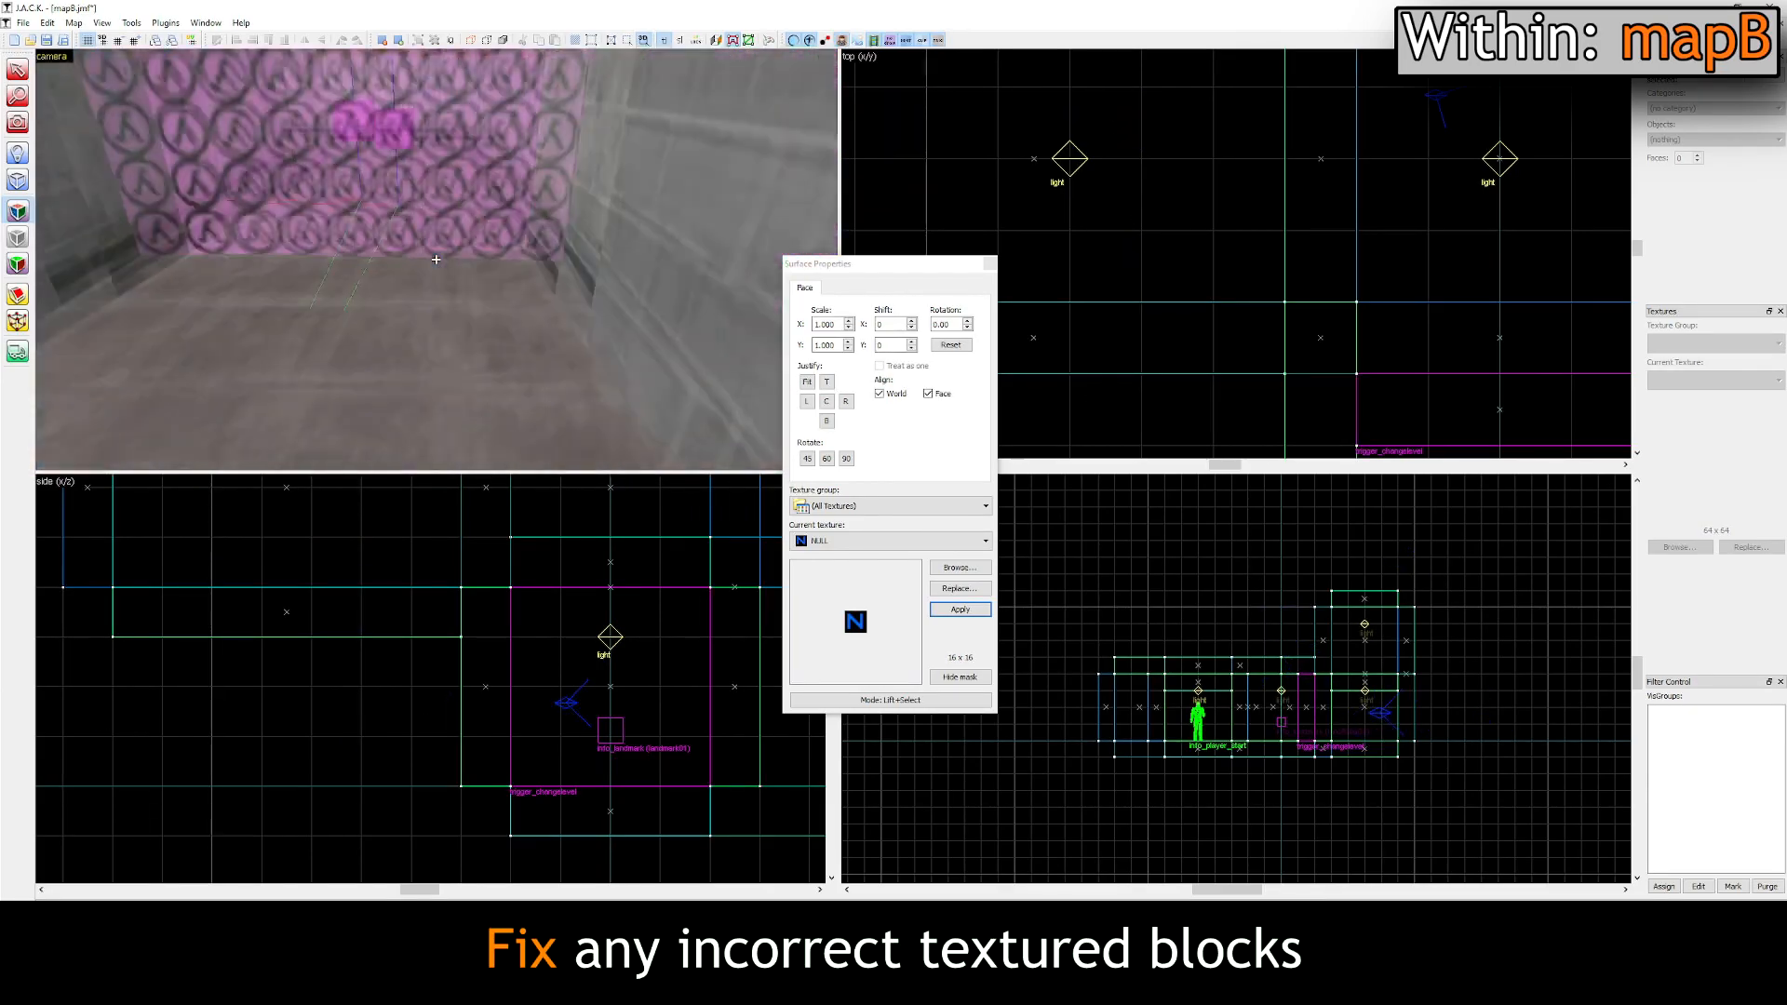
key("s")
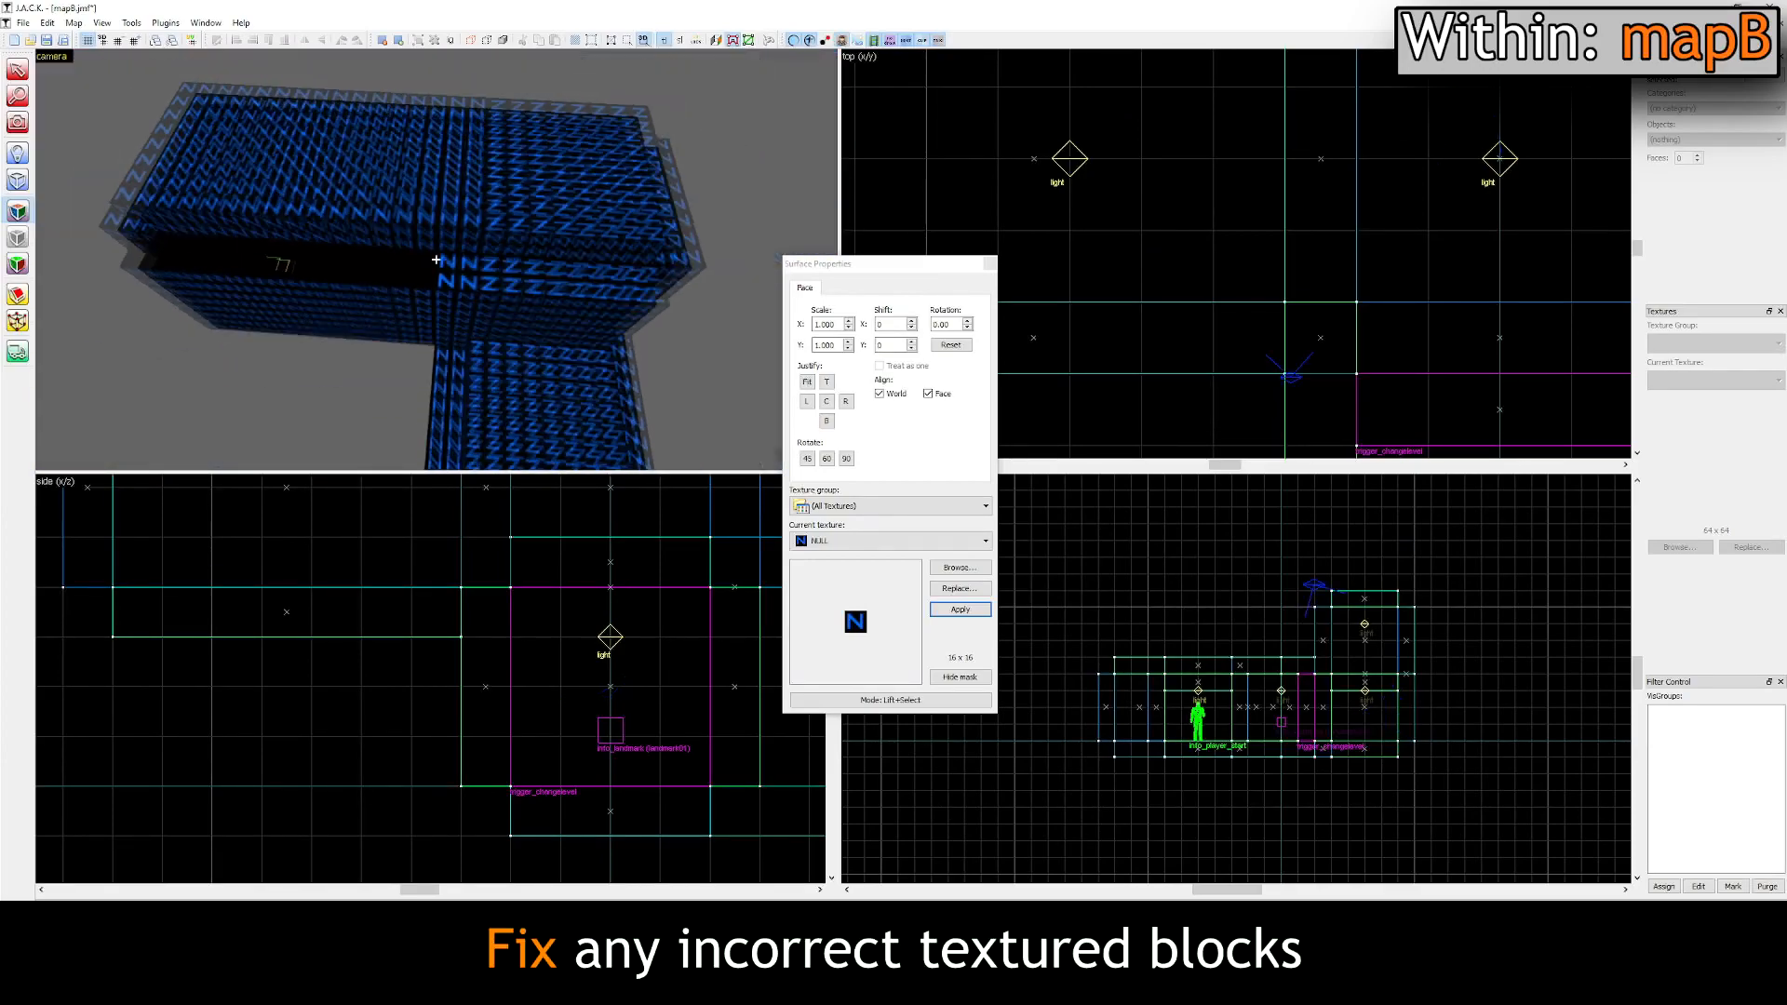
key("z")
left_click(990, 264)
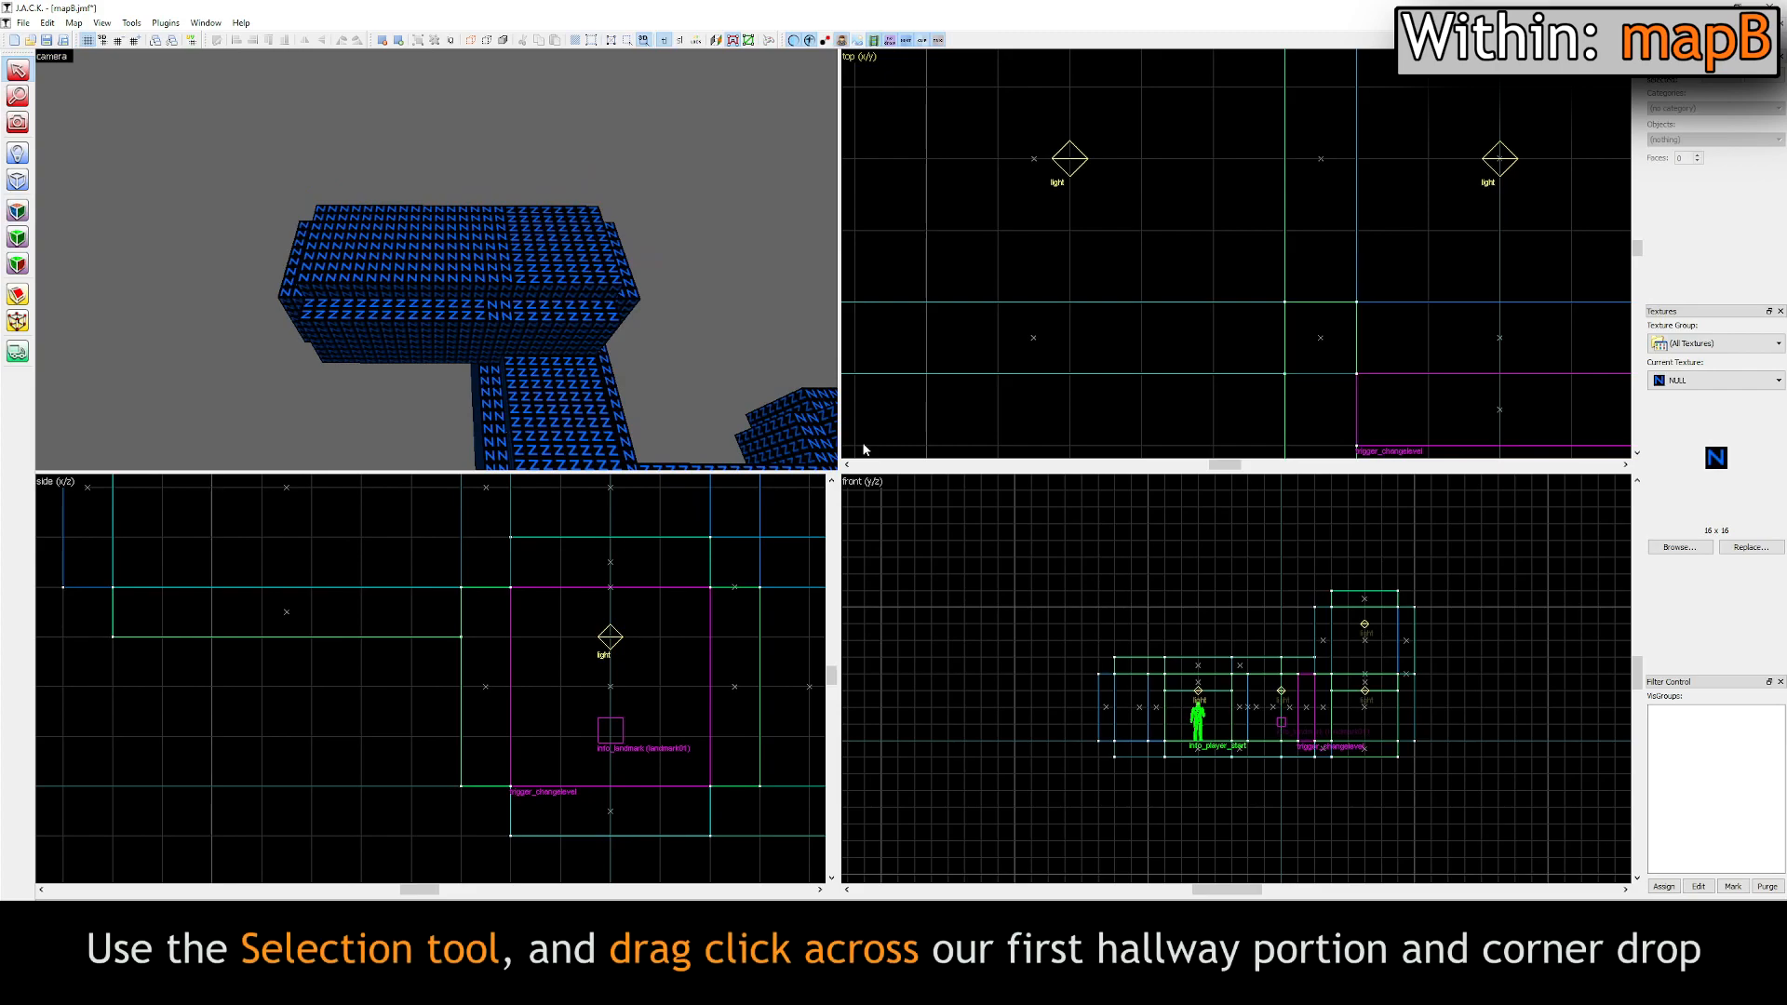
Step: Select the raised hallway section and the corner drop by their handles with a selection box in the top view
scroll(874, 276, "down", 5)
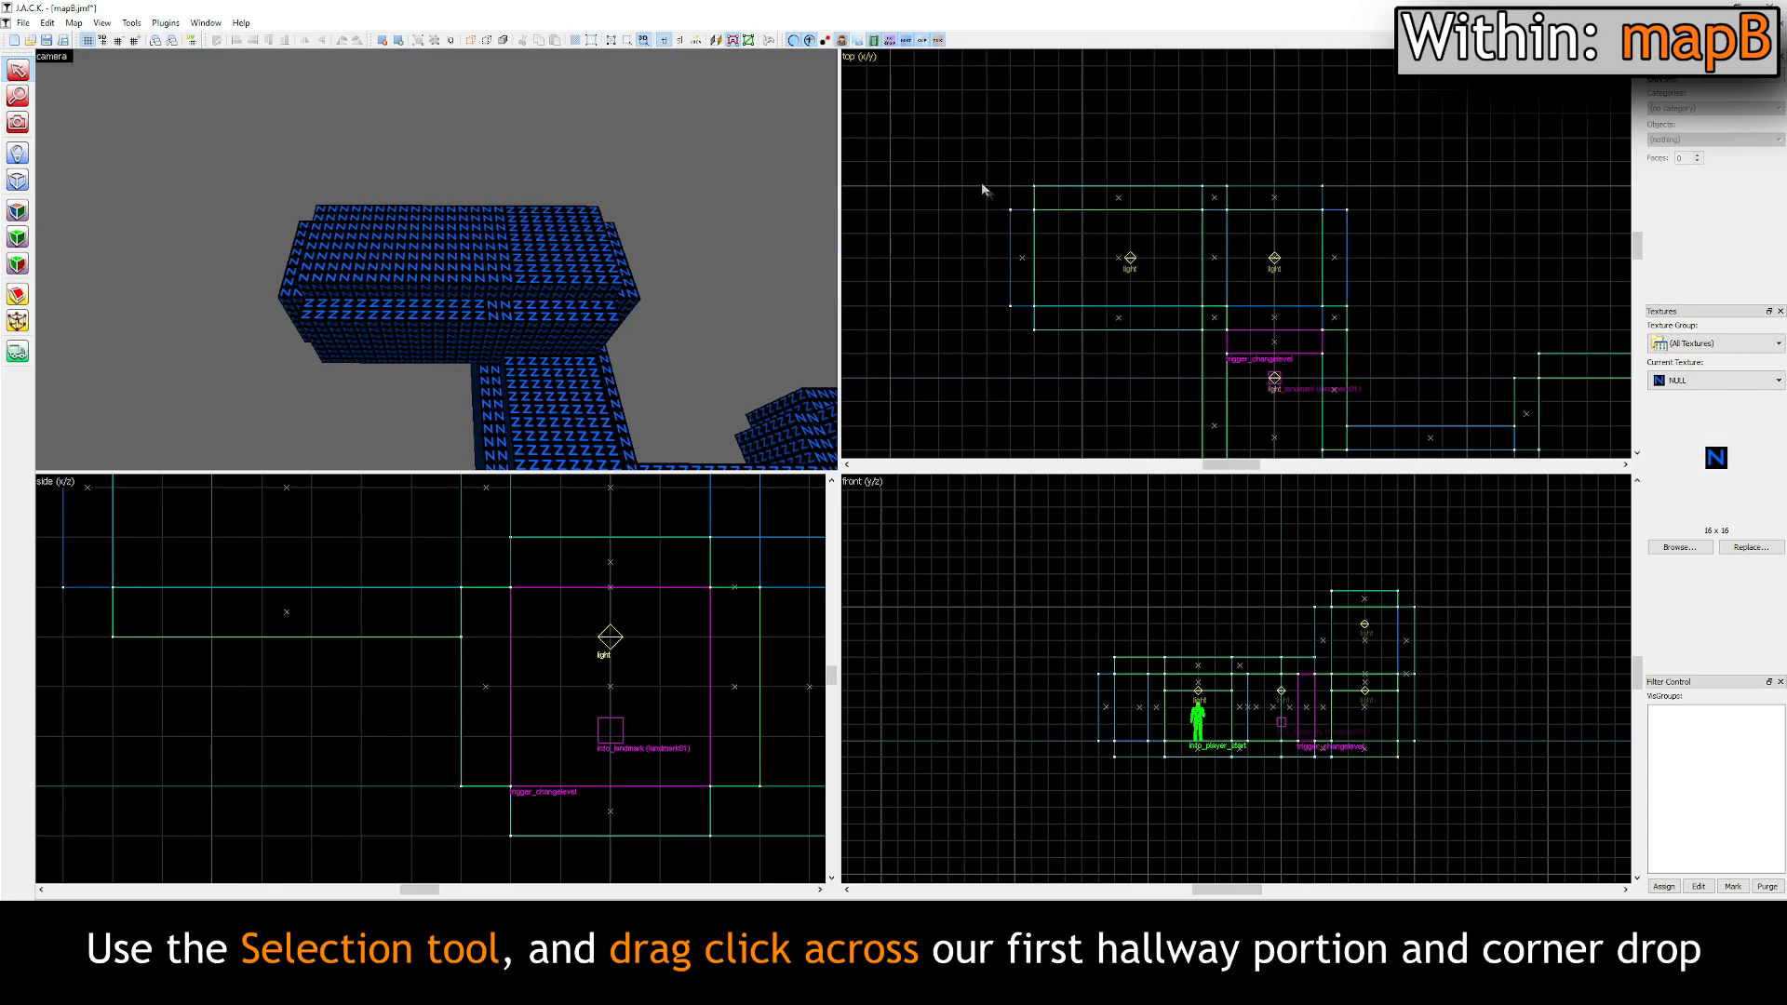
mouse_move(1019, 206)
left_mouse_down()
mouse_move(1239, 312)
mouse_move(1393, 328)
left_mouse_up()
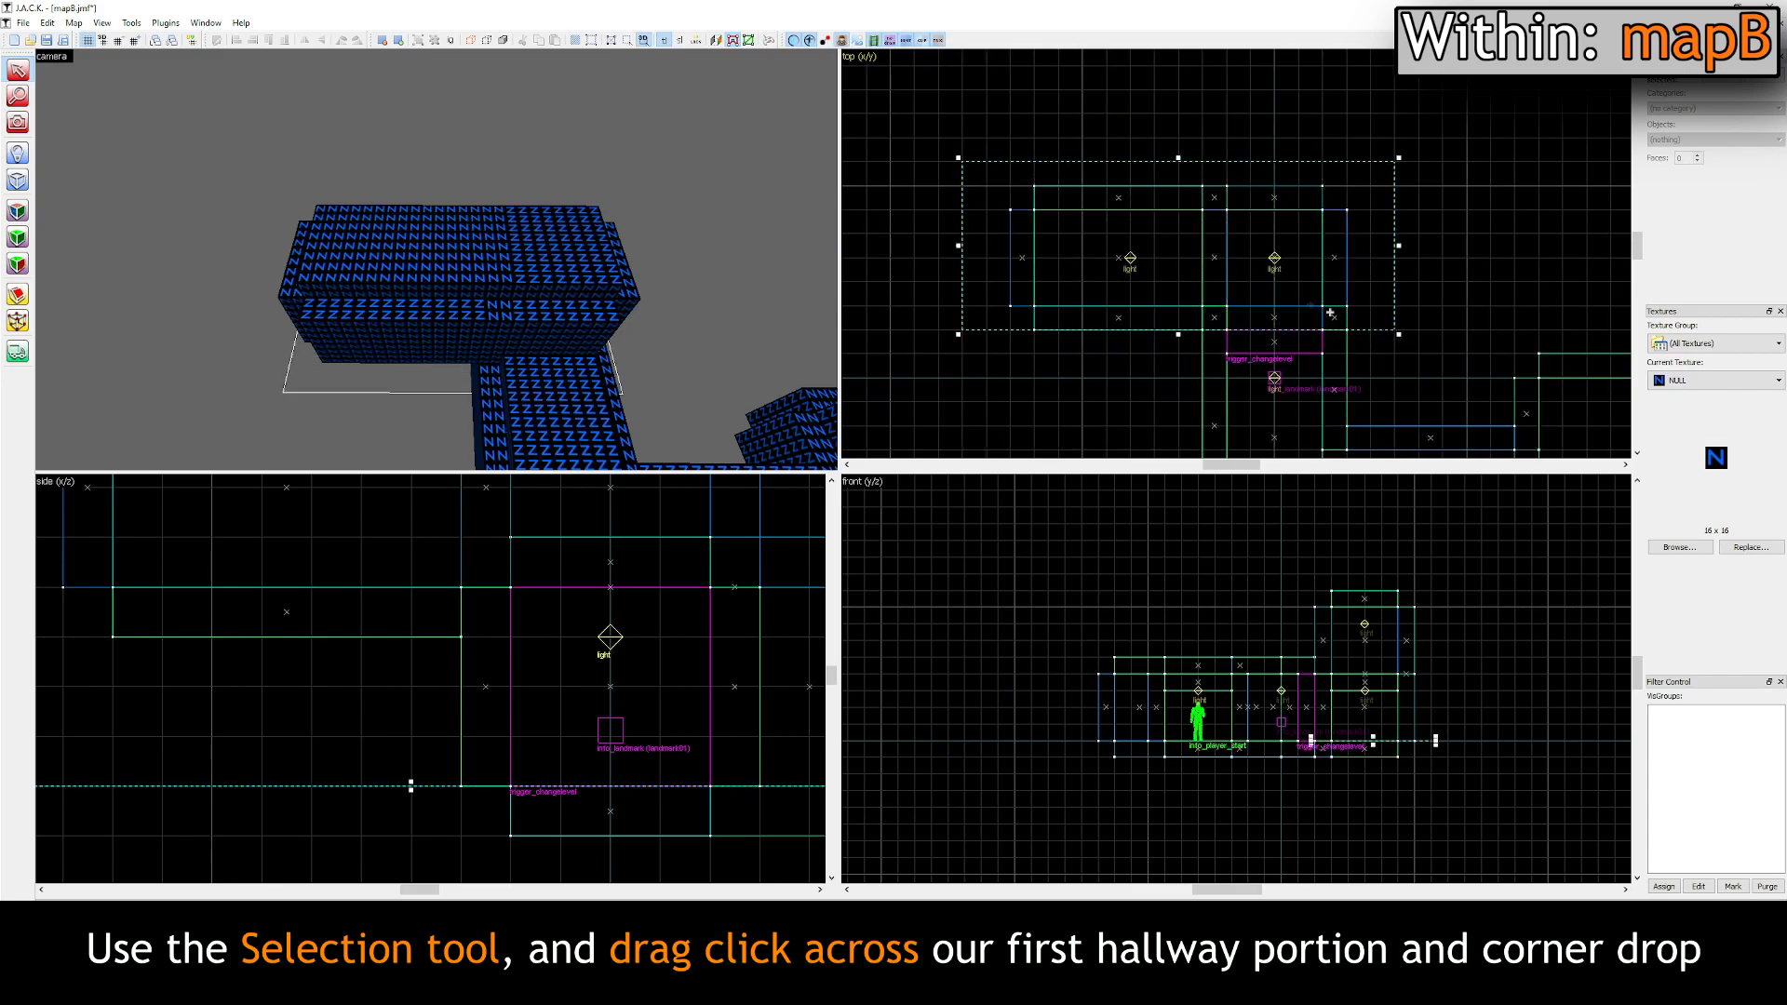
right_click(1077, 207)
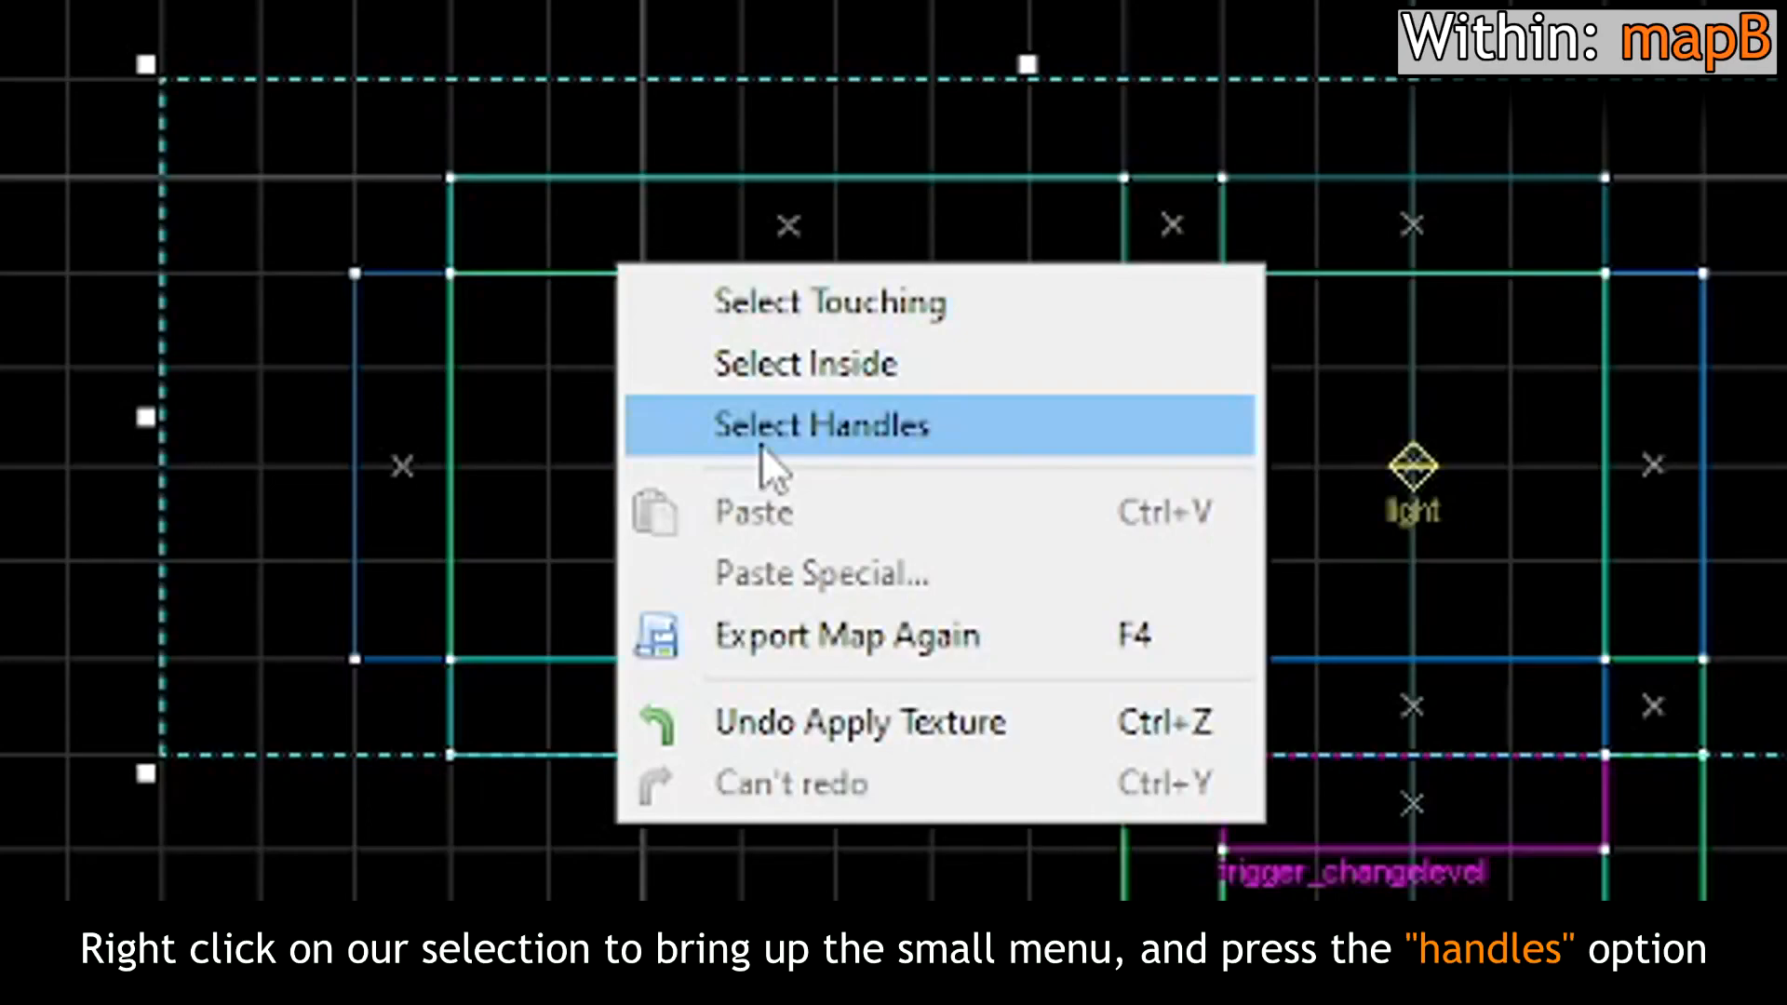
left_click(761, 446)
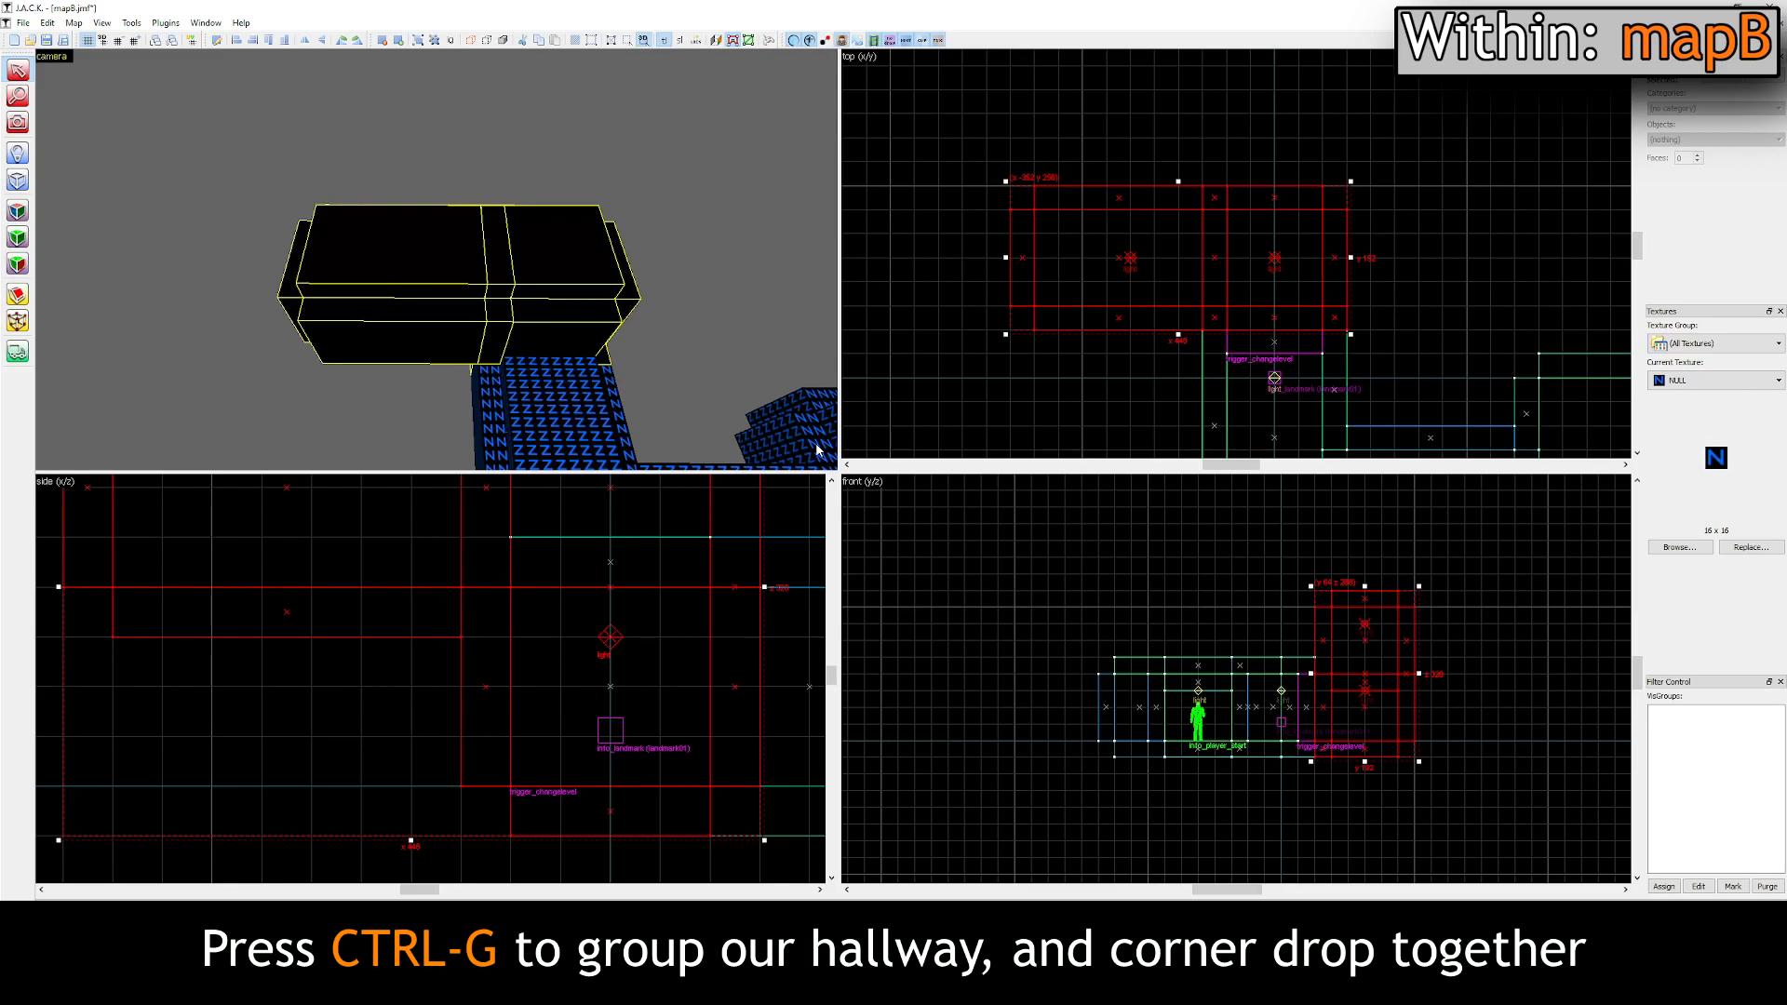
Step: Group the selected hallway and corner drop, copy the group, and clear the selection
left_click(267, 293)
left_click(293, 295)
left_click(239, 286)
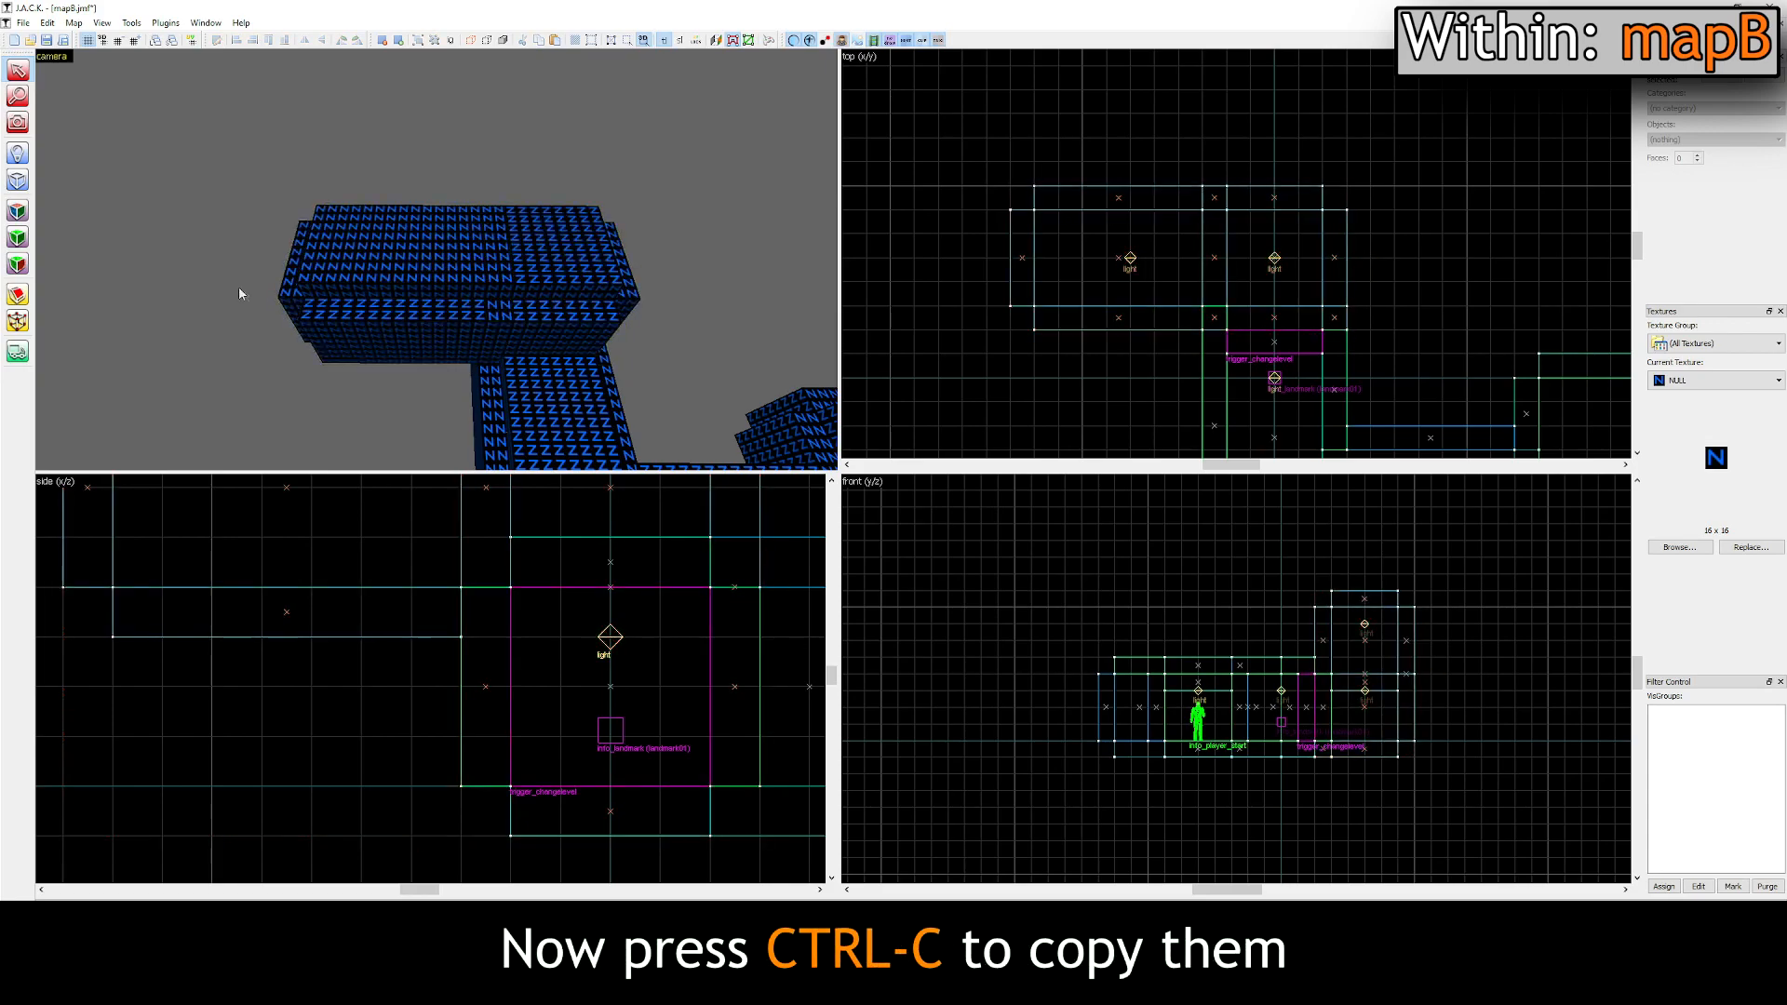
left_click(296, 292)
left_click(244, 283)
Step: Move the trigger_changelevel entity east, outside the hallway walls, and clear the selection
key("z")
key("w")
key("z")
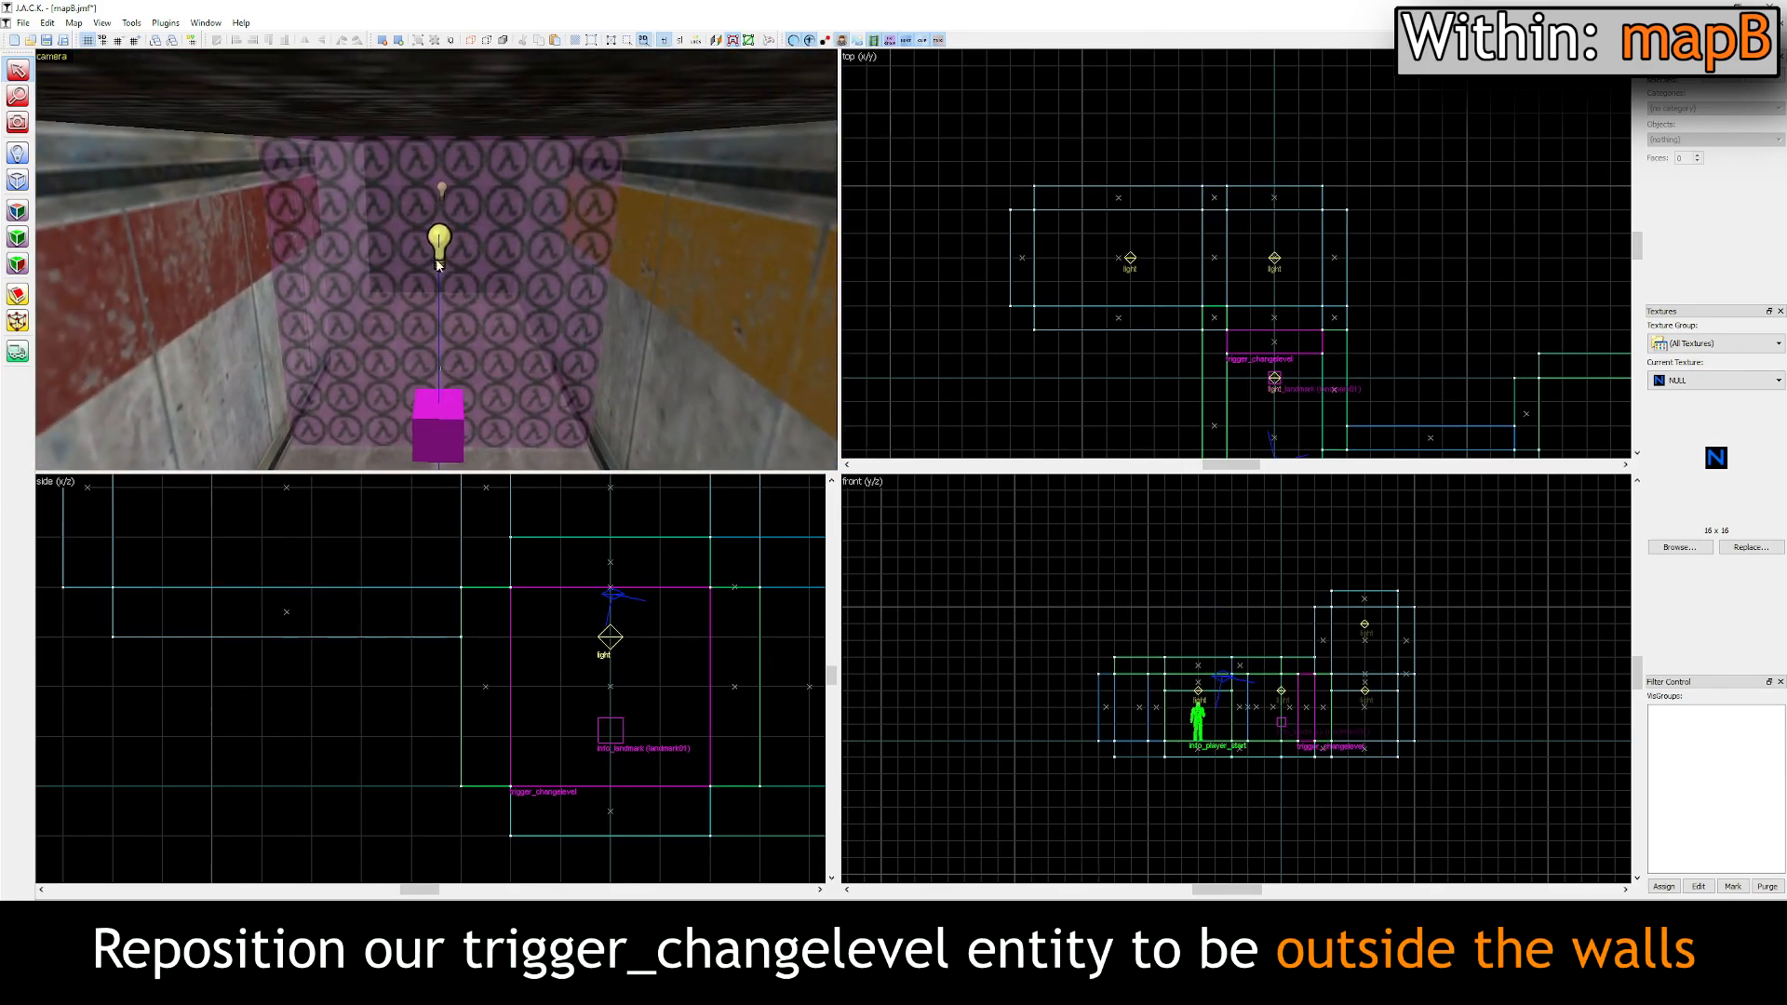
left_click(550, 239)
key("z")
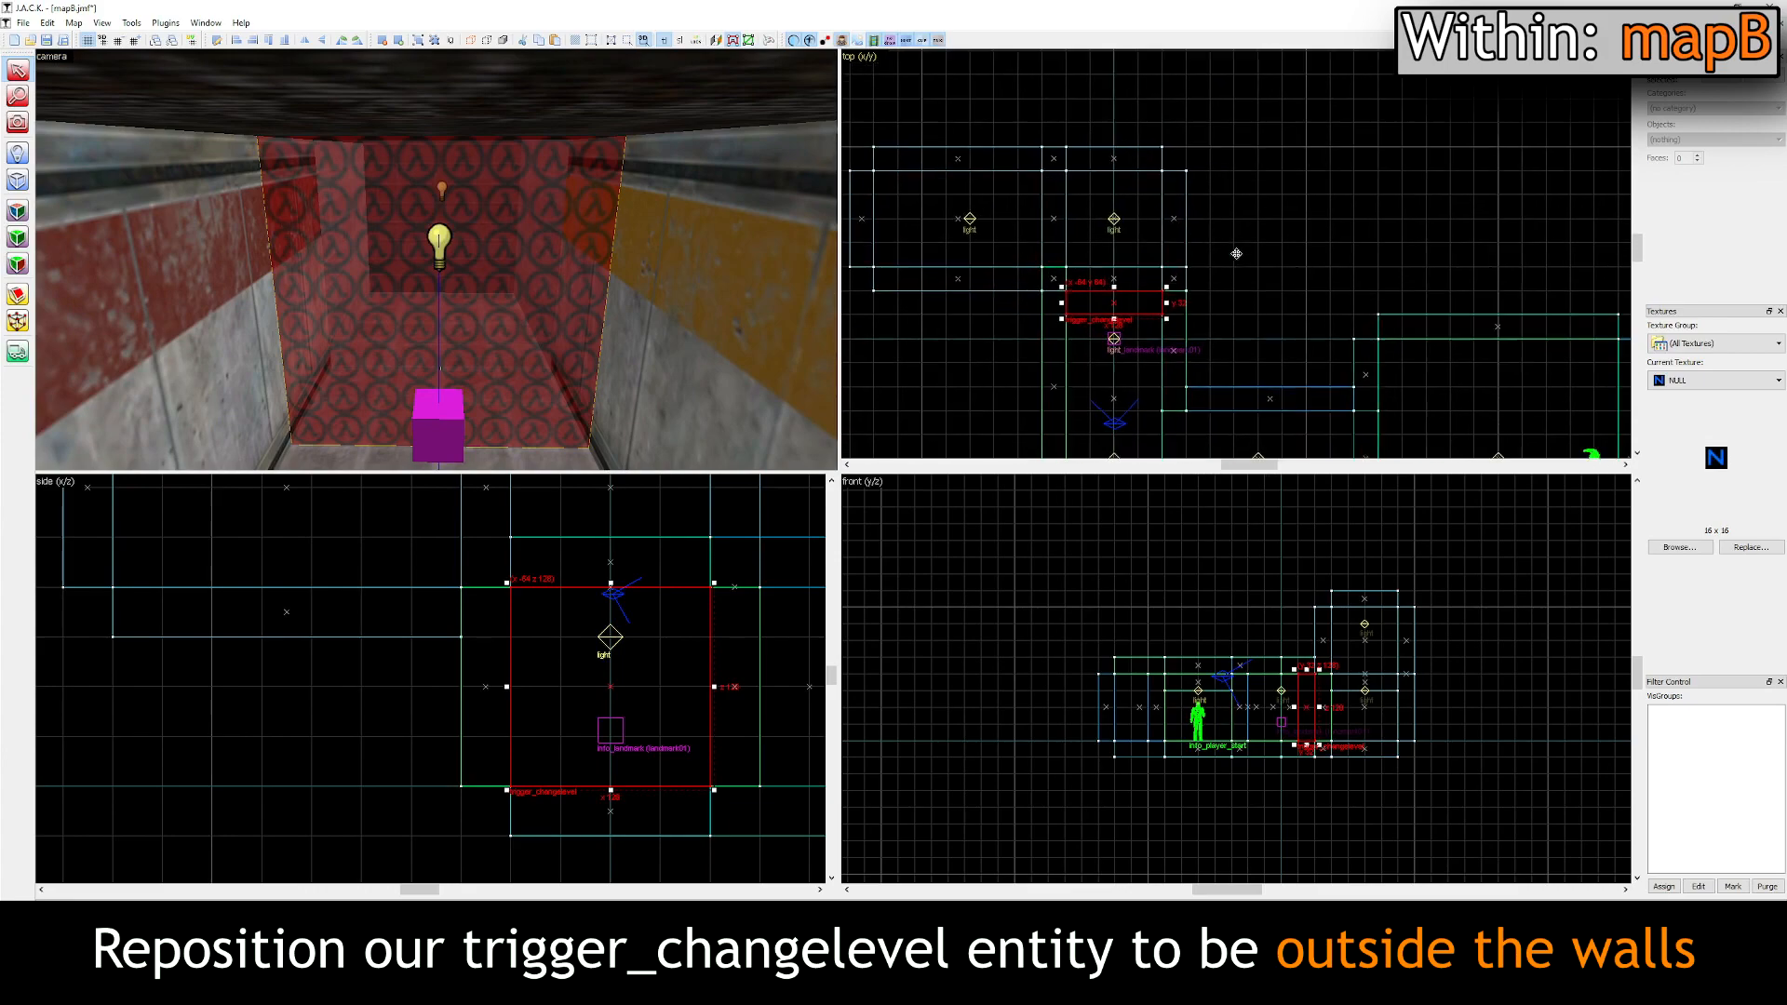
key("z")
mouse_move(1033, 267)
left_mouse_down()
mouse_move(1168, 276)
mouse_move(1145, 279)
left_mouse_up()
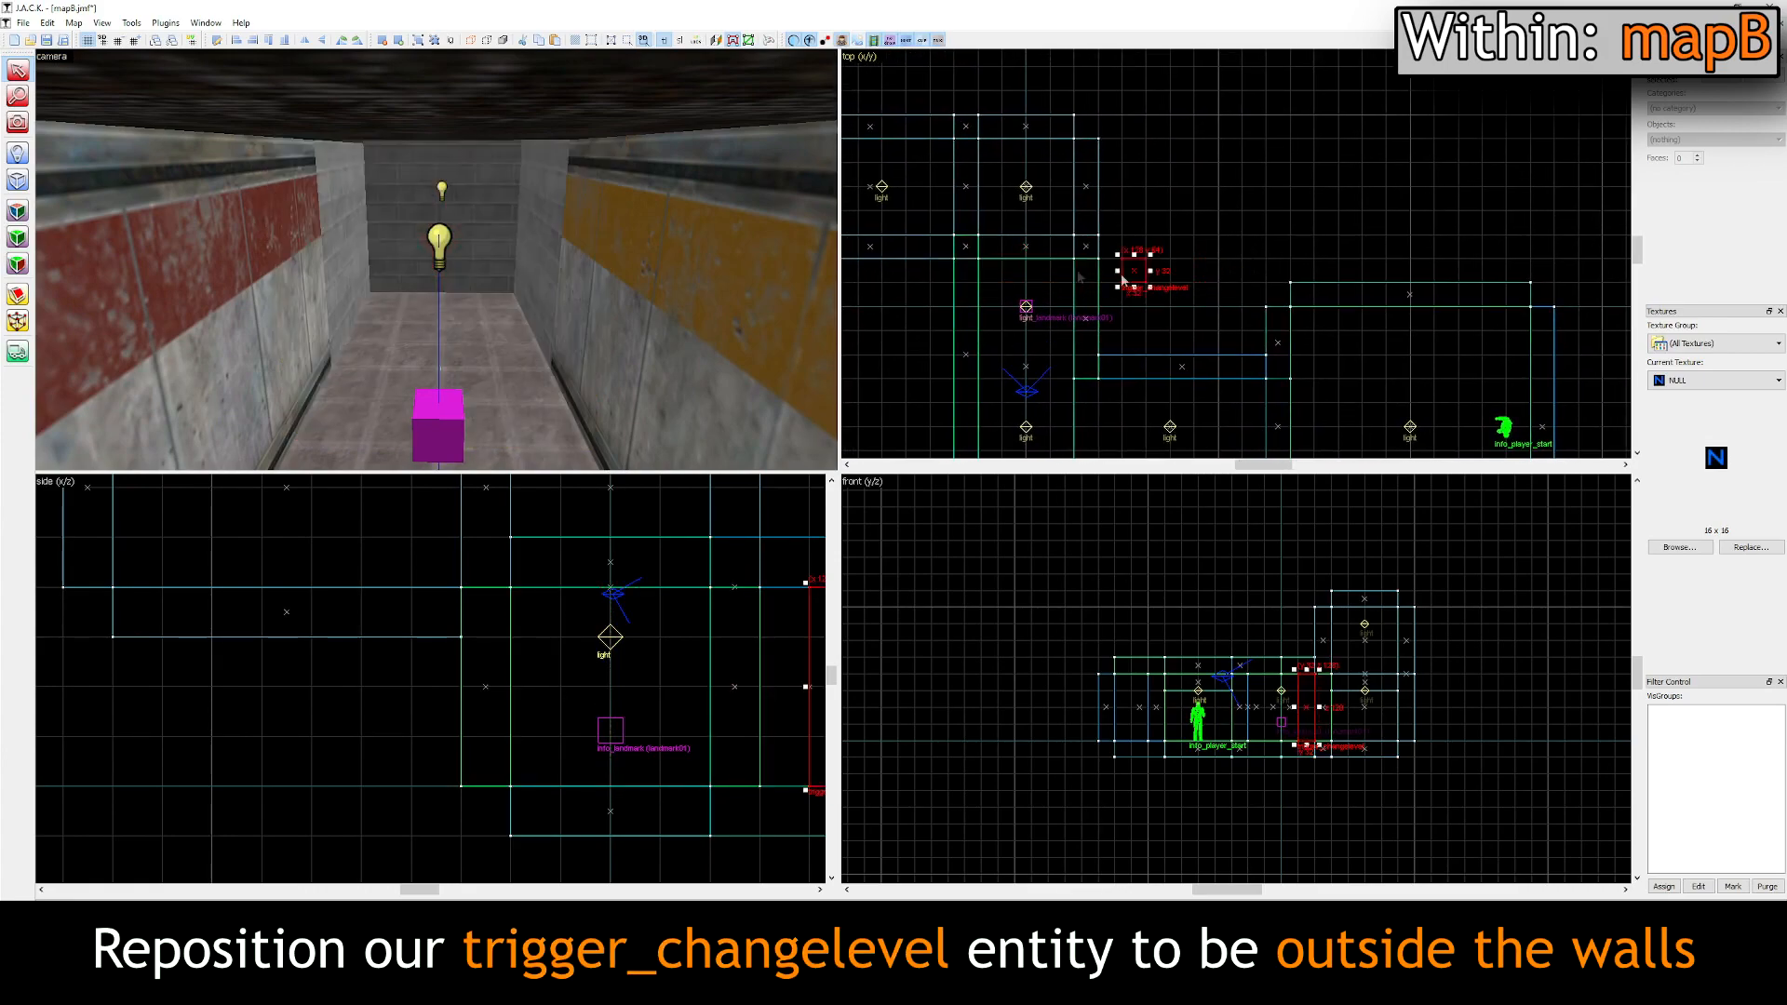
key("z")
key("s")
key("w")
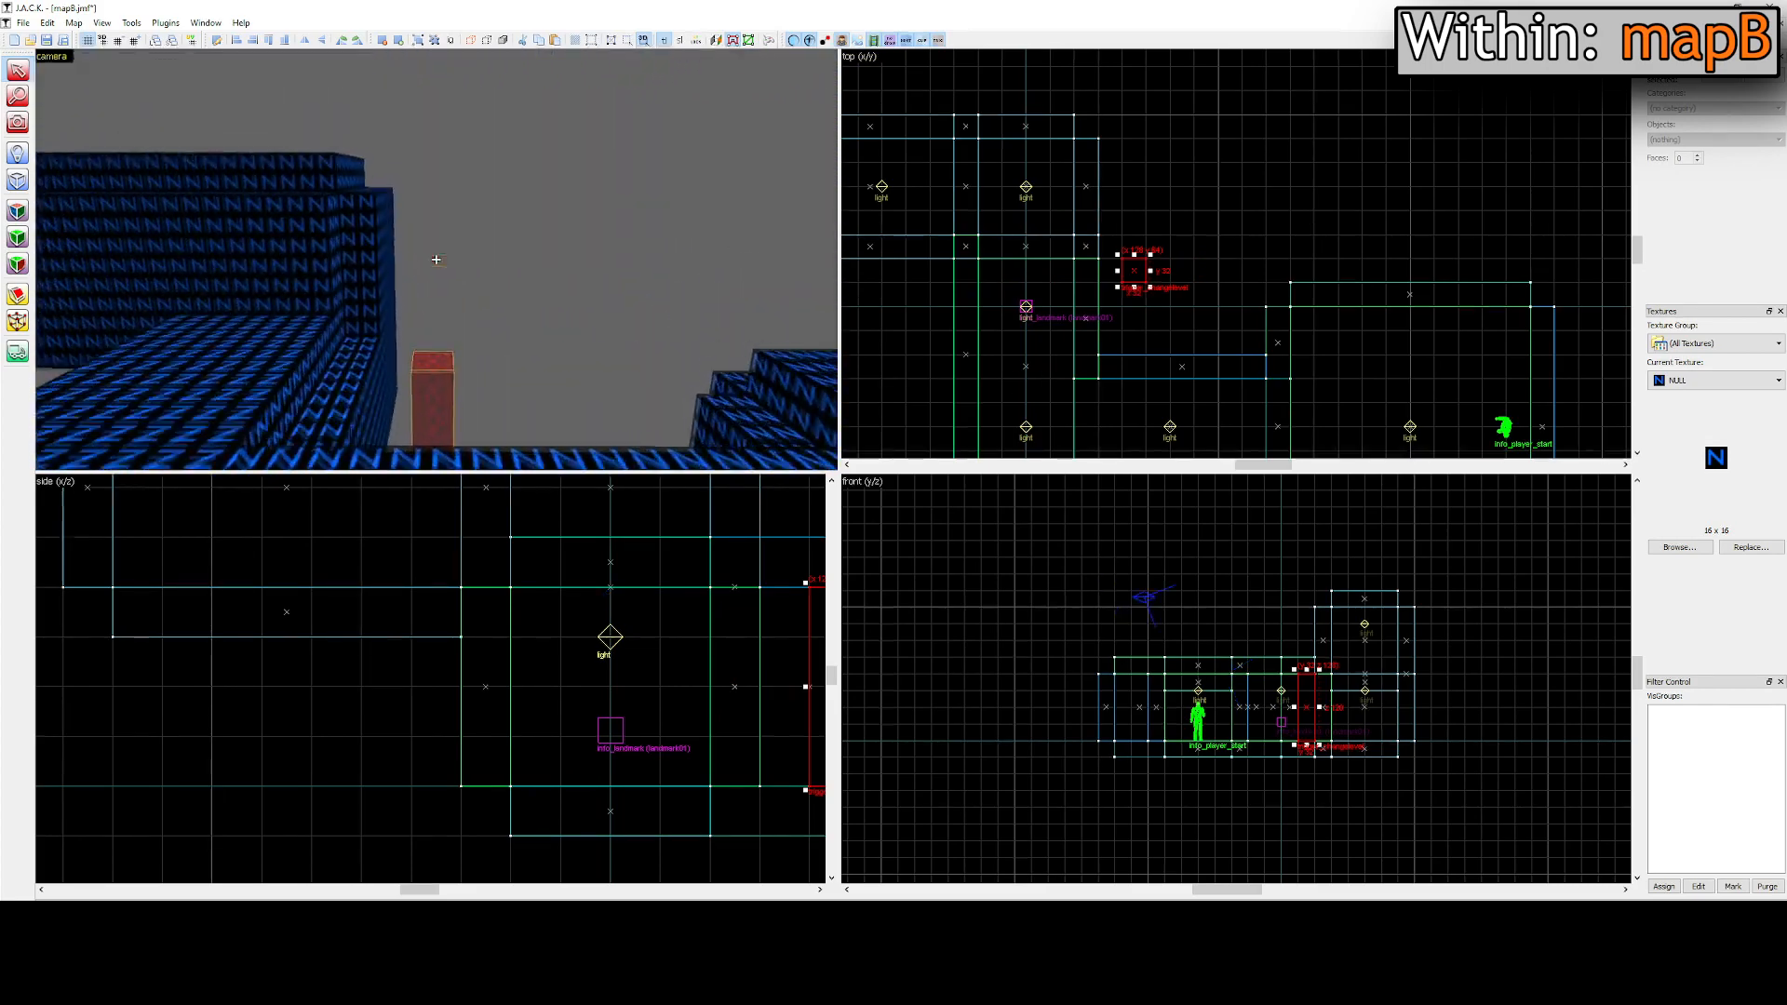
key("s")
key("z")
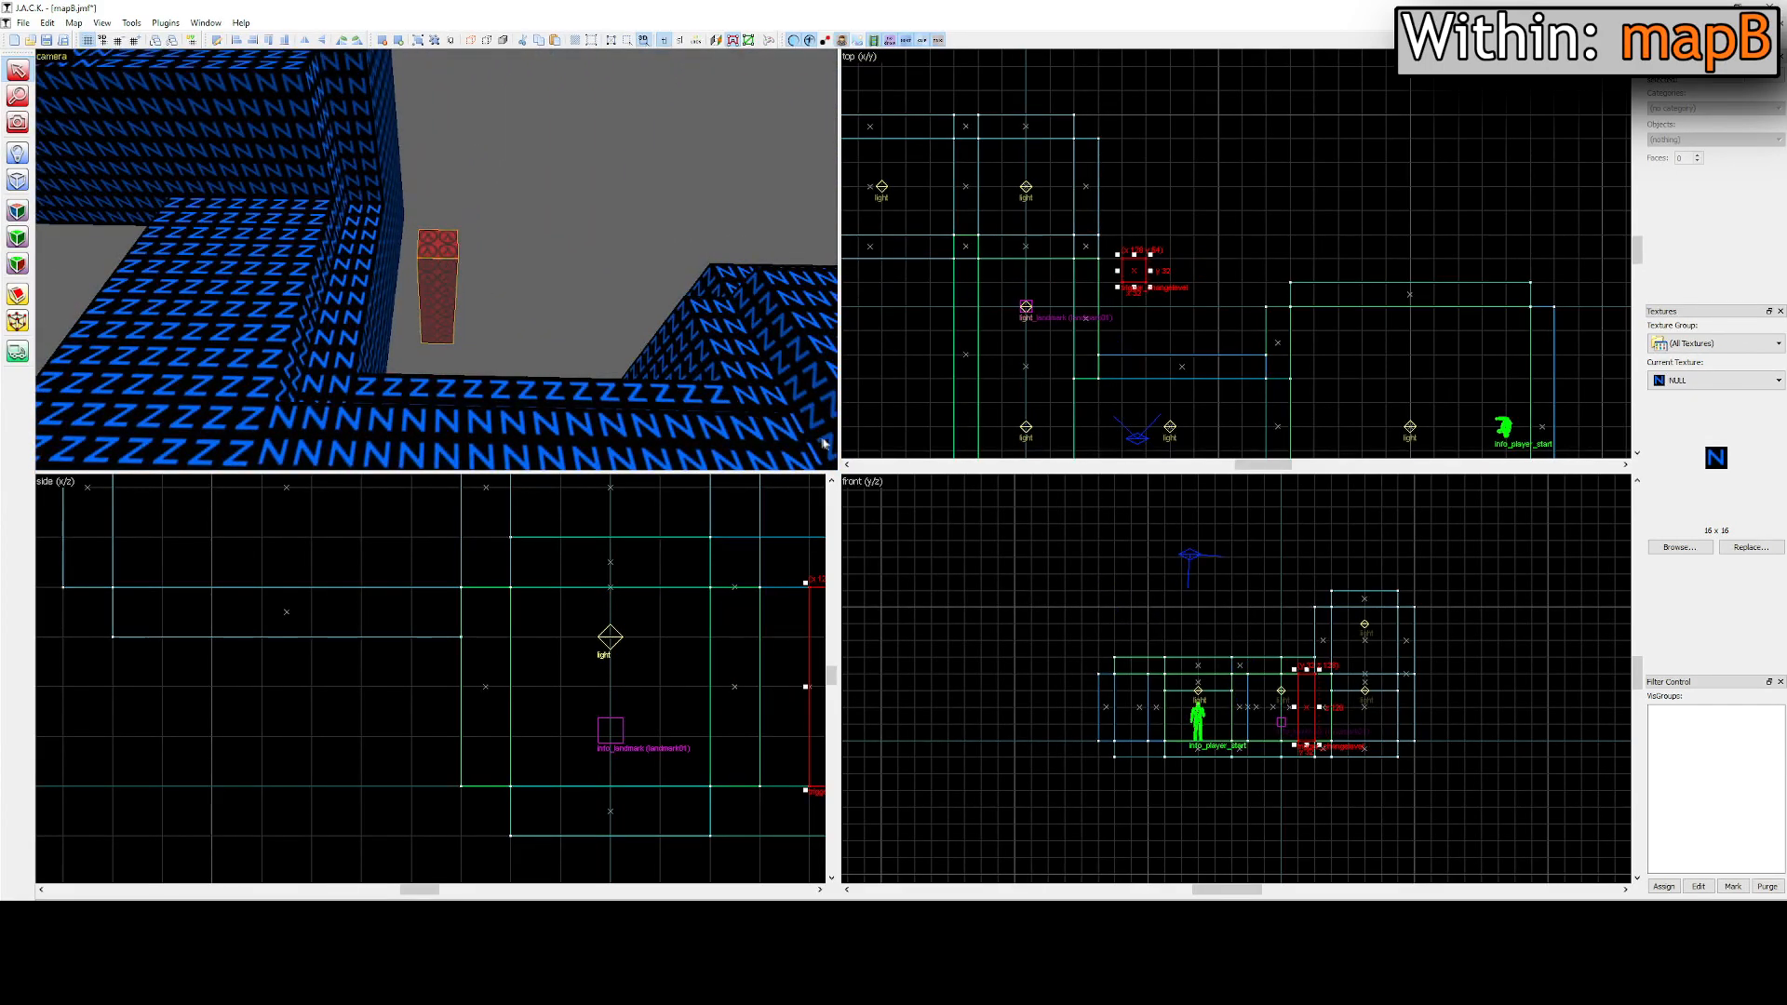
key("Escape")
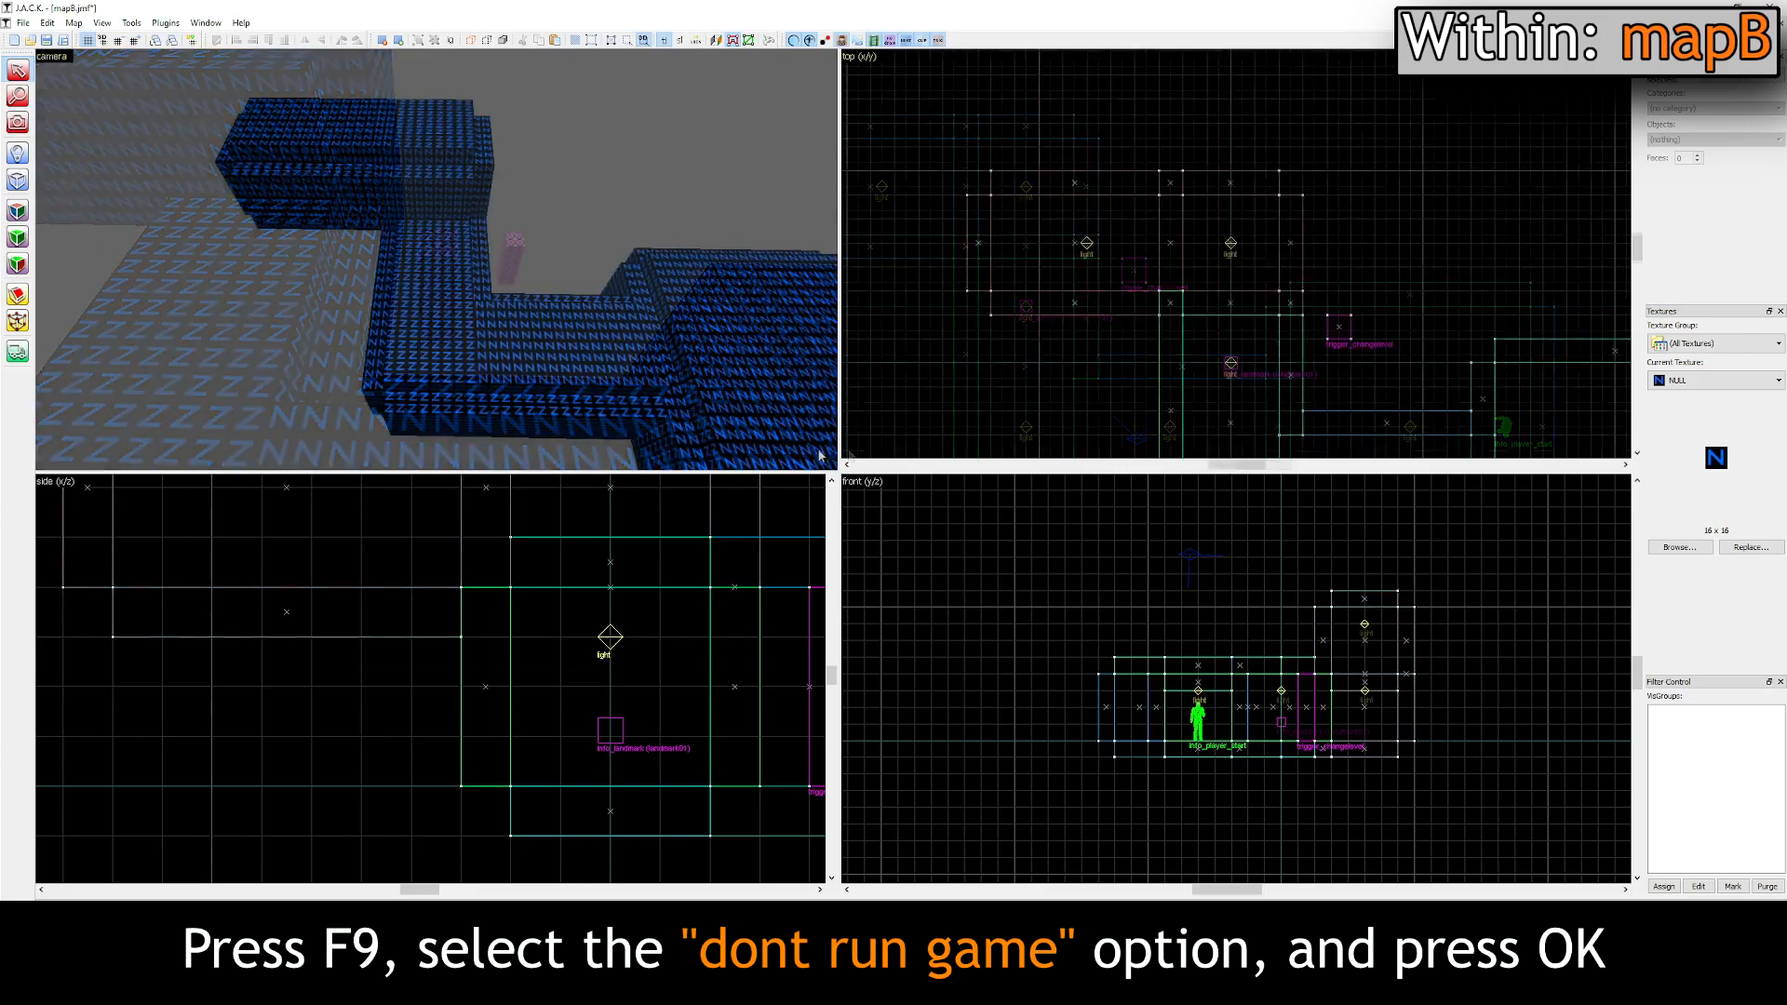
Step: Compile mapB with the "Don't run the game" option on, and close the compile window
key("F9")
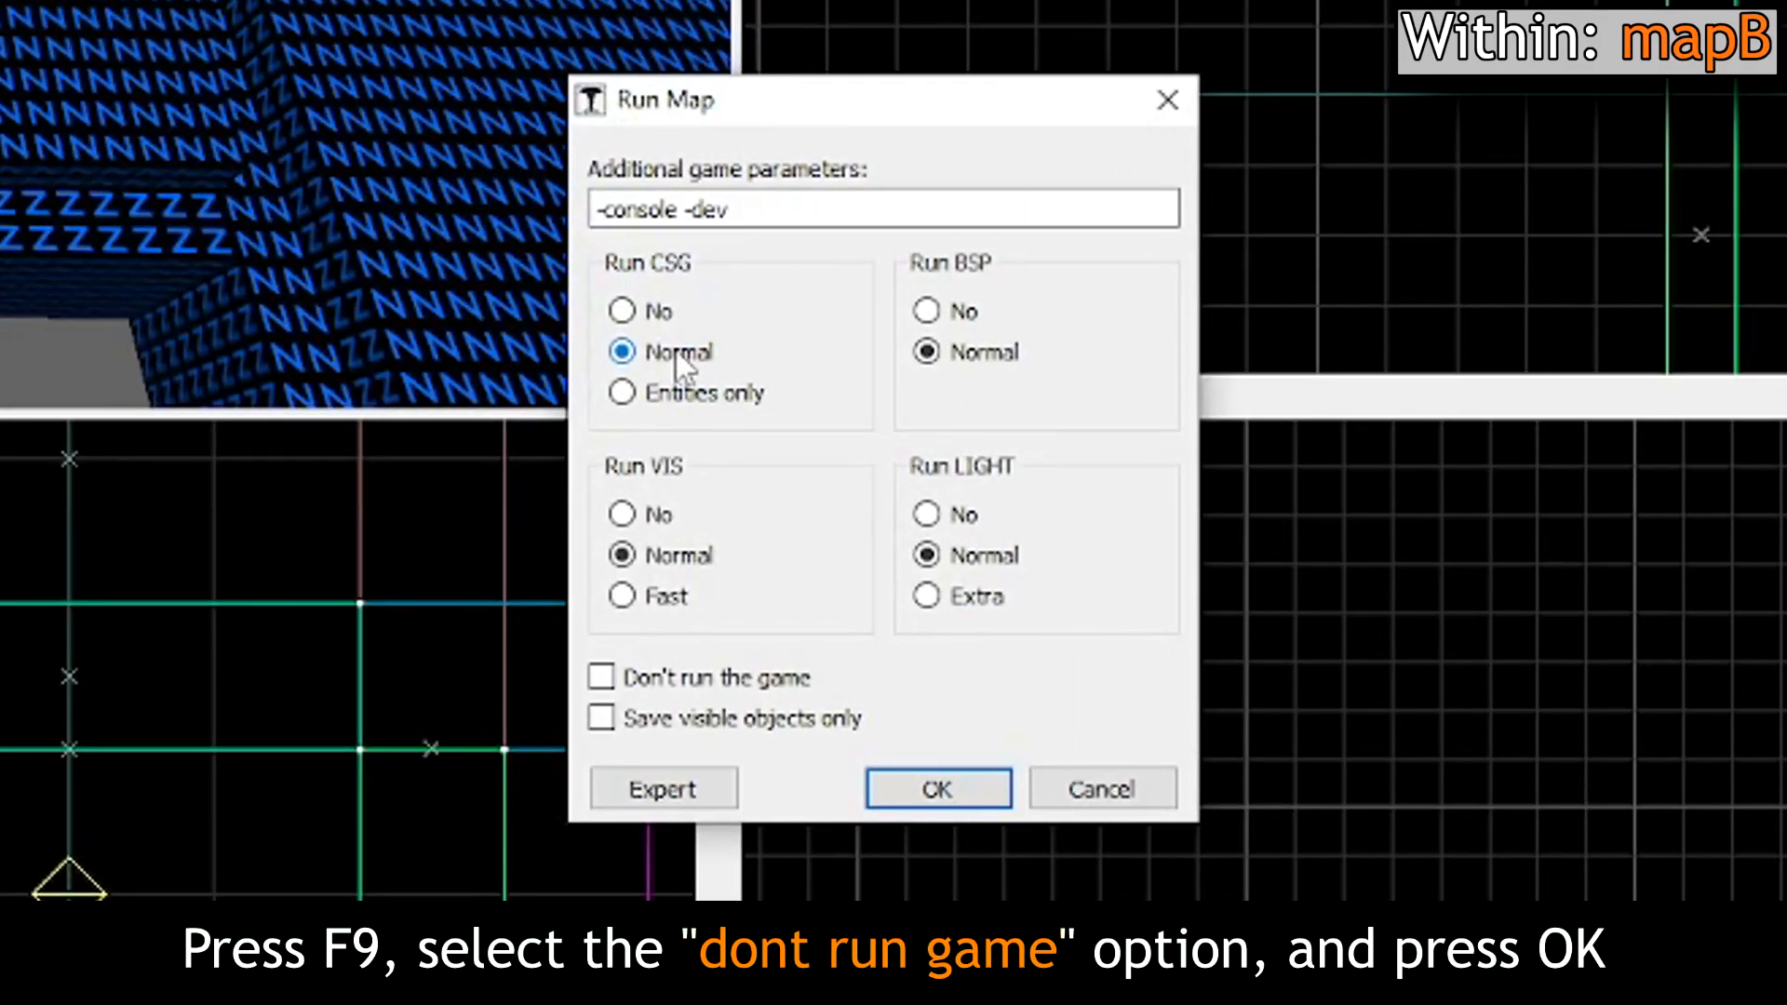
left_click(604, 677)
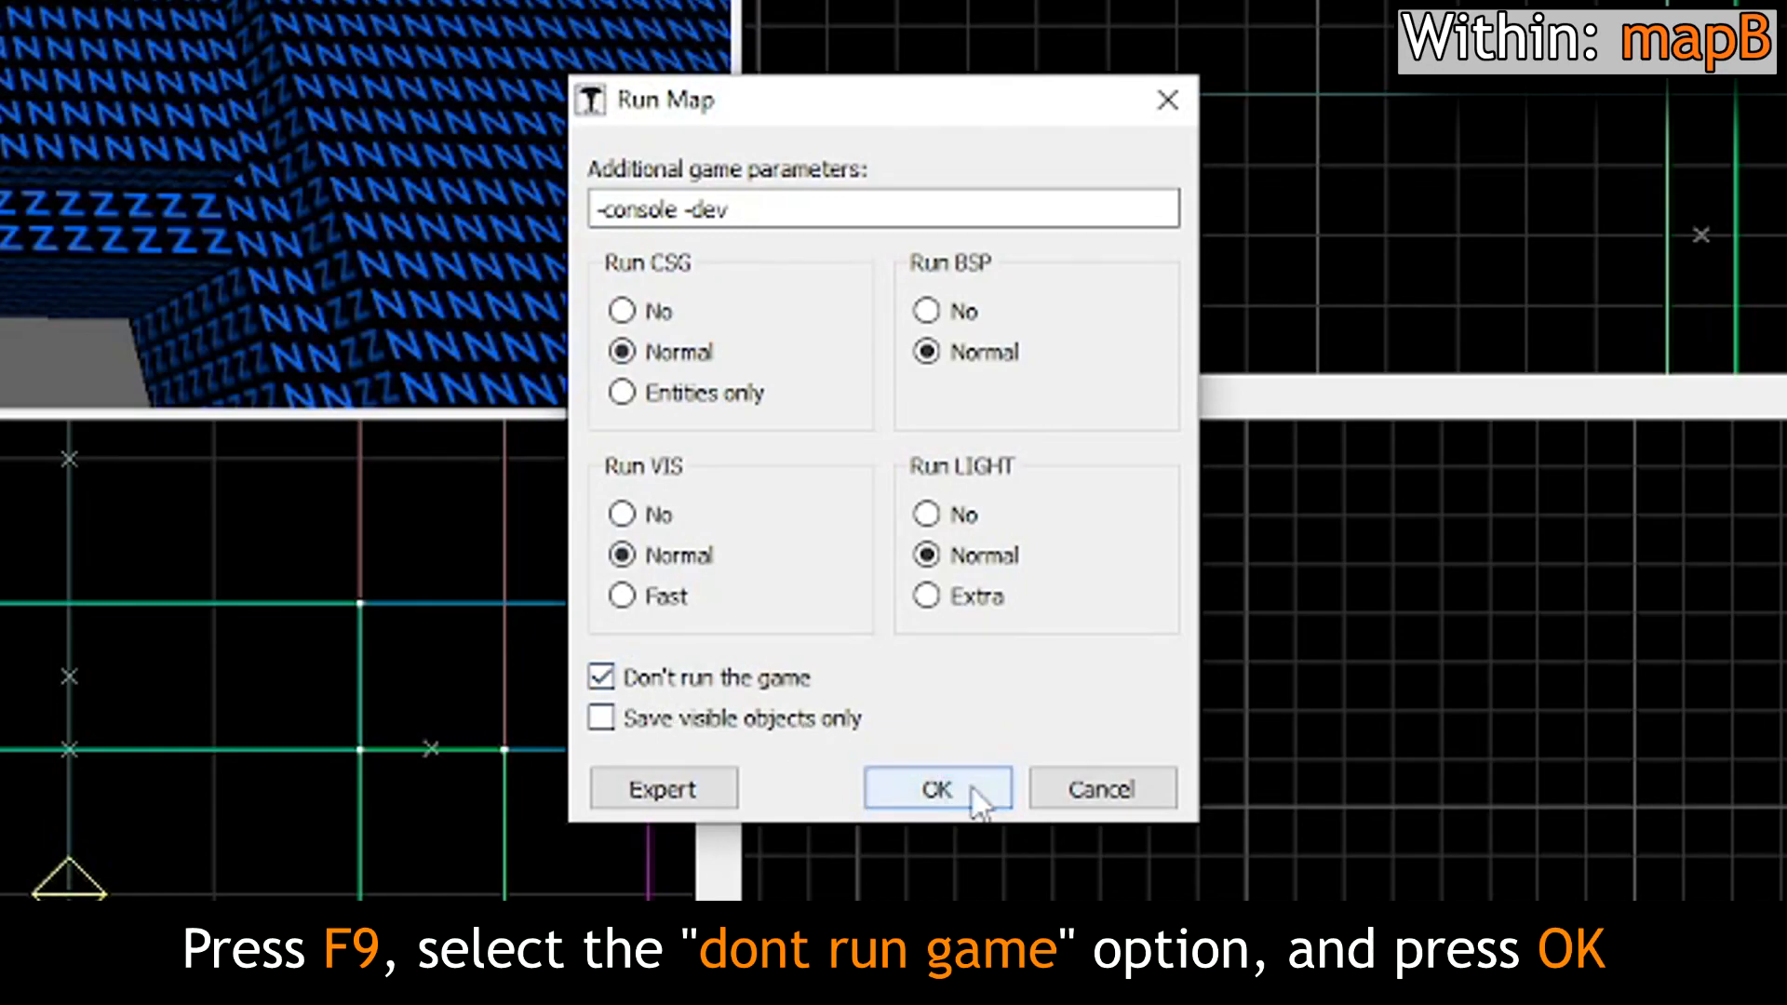
left_click(936, 789)
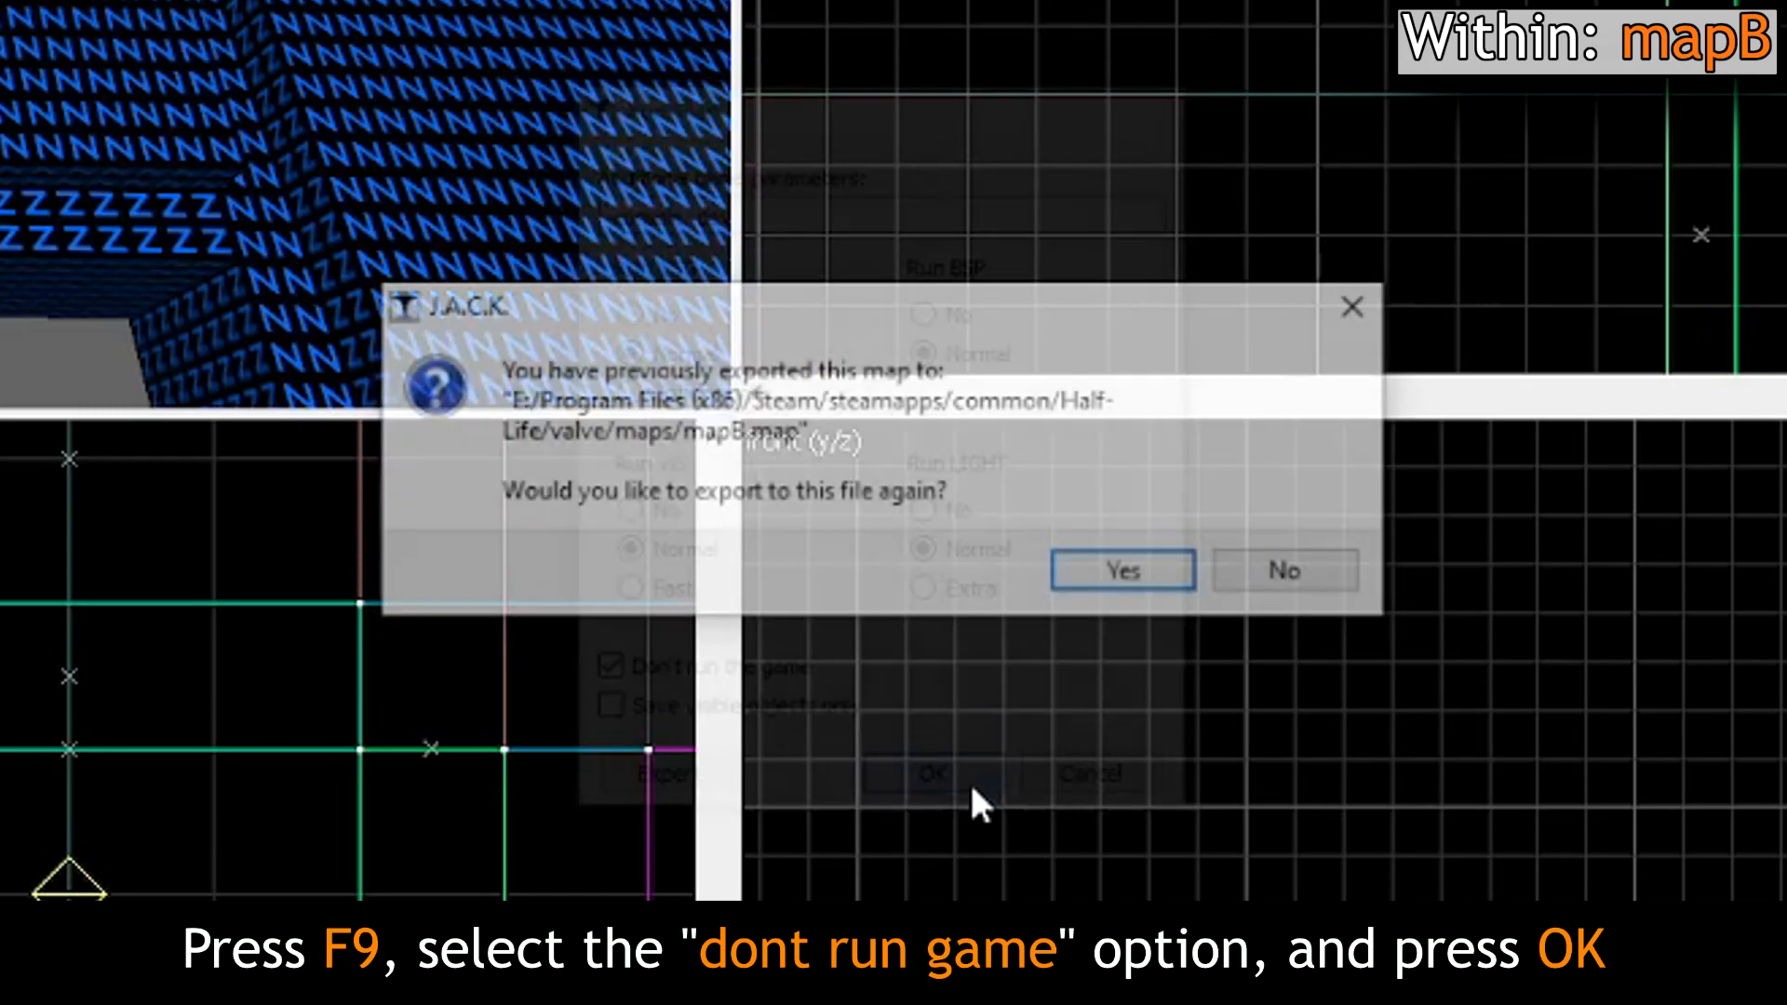
left_click(1247, 582)
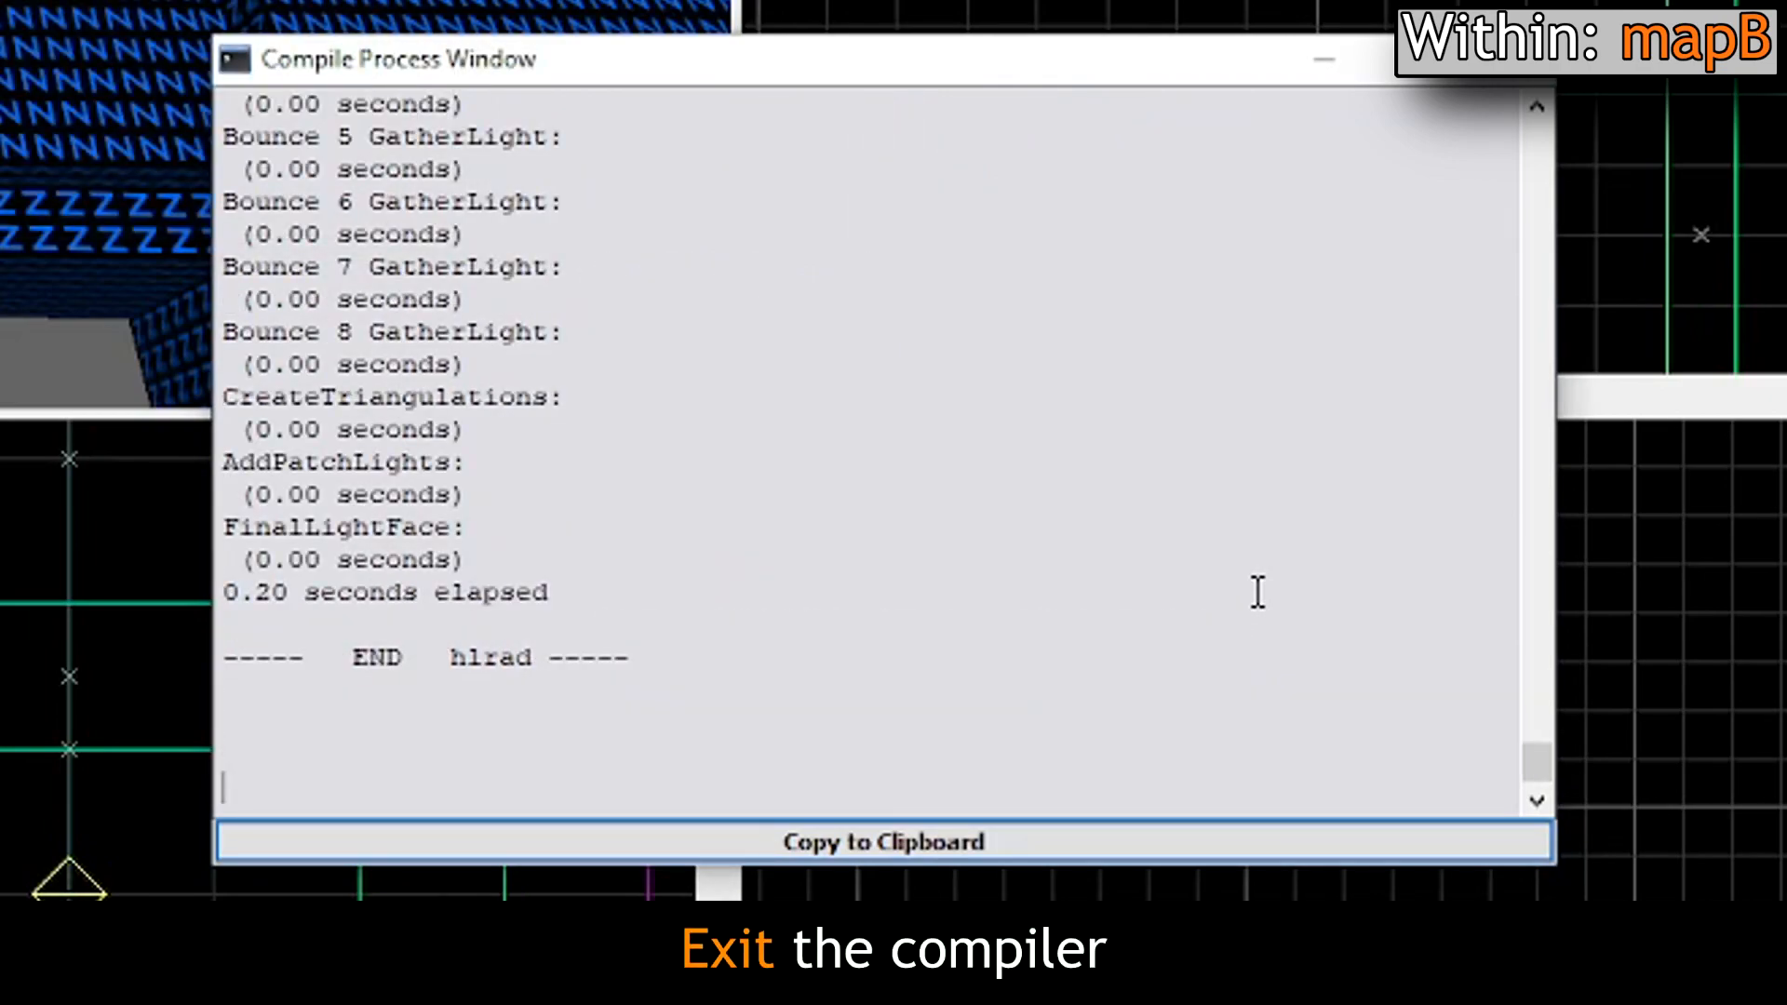
left_click(1481, 67)
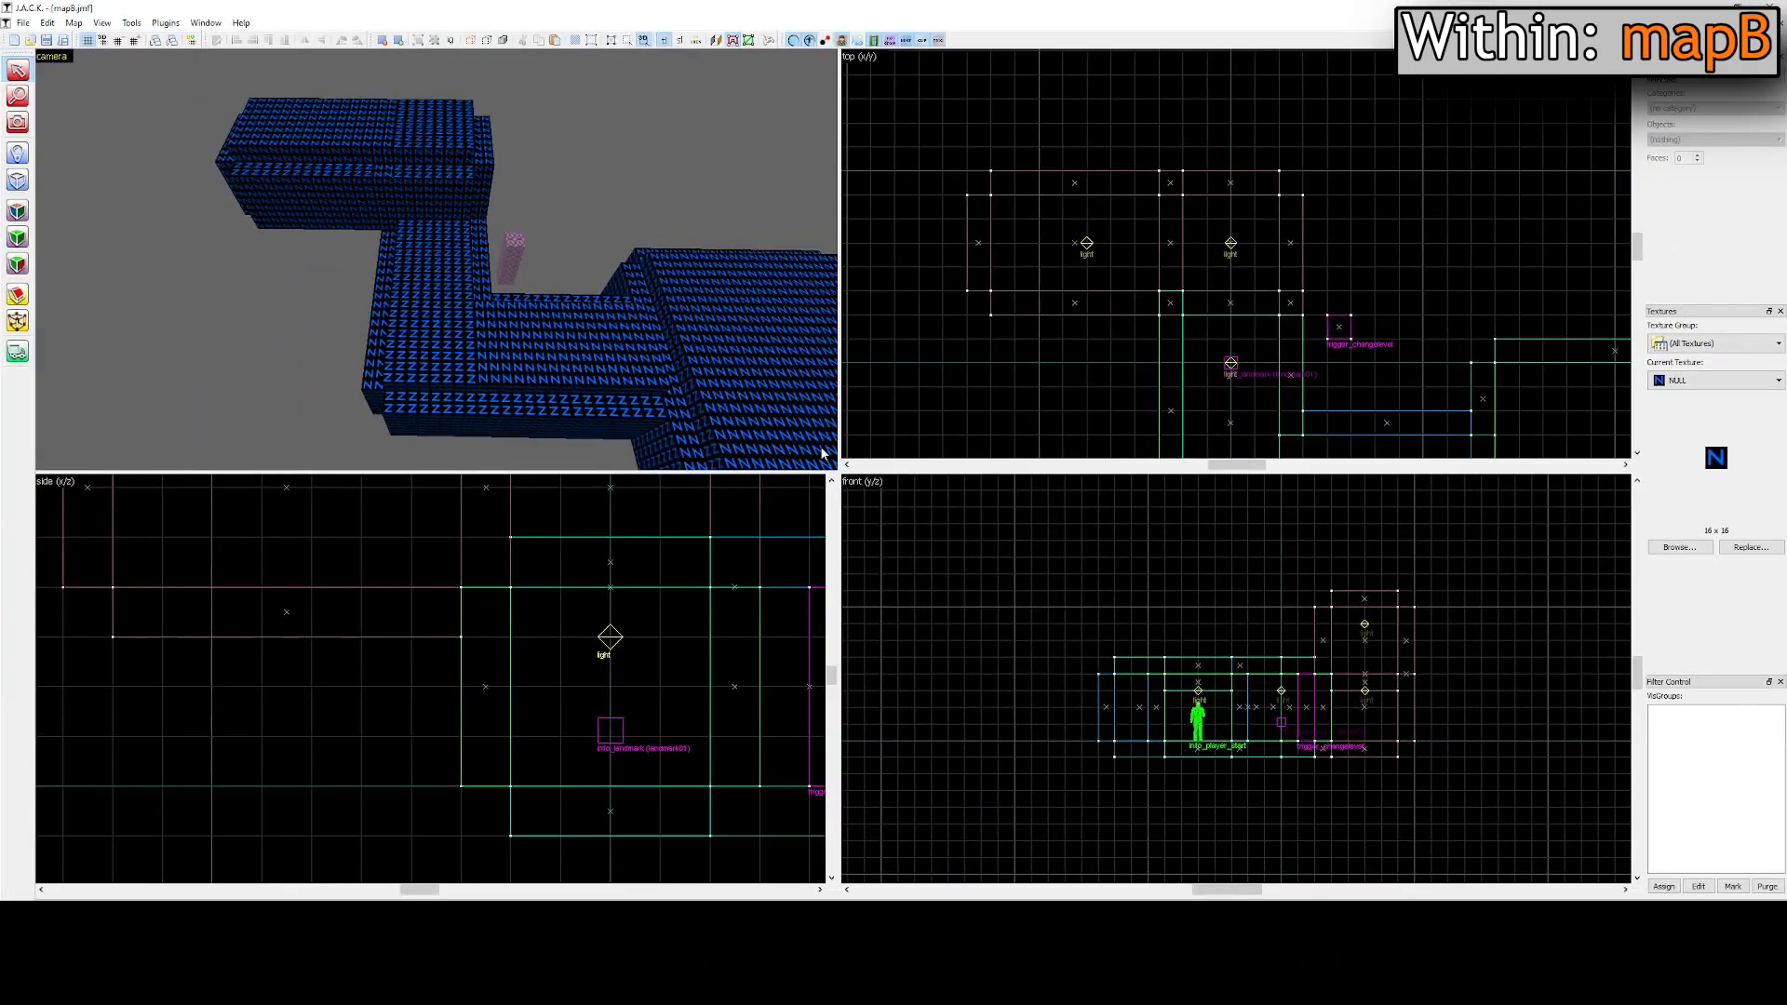
Step: Switch to mapA.jmf and delete the ceiling, floor, walls and light of the hallway section between the main room and the corner
left_click(217, 25)
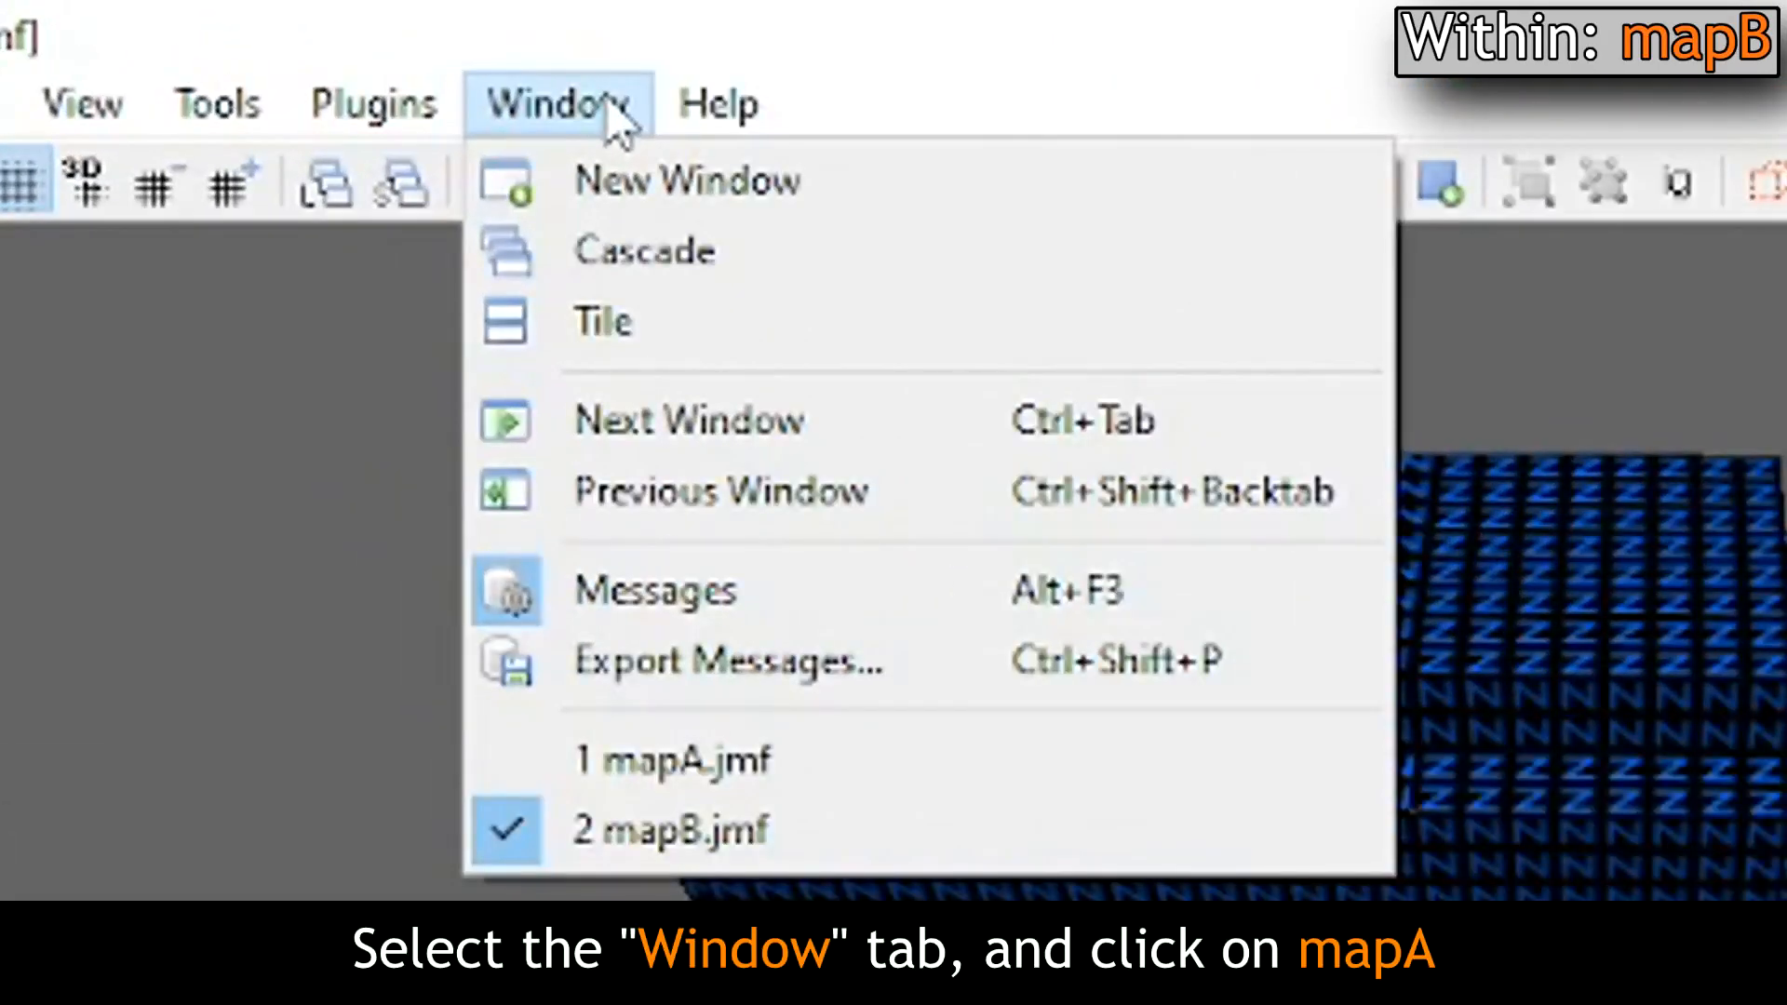
left_click(727, 762)
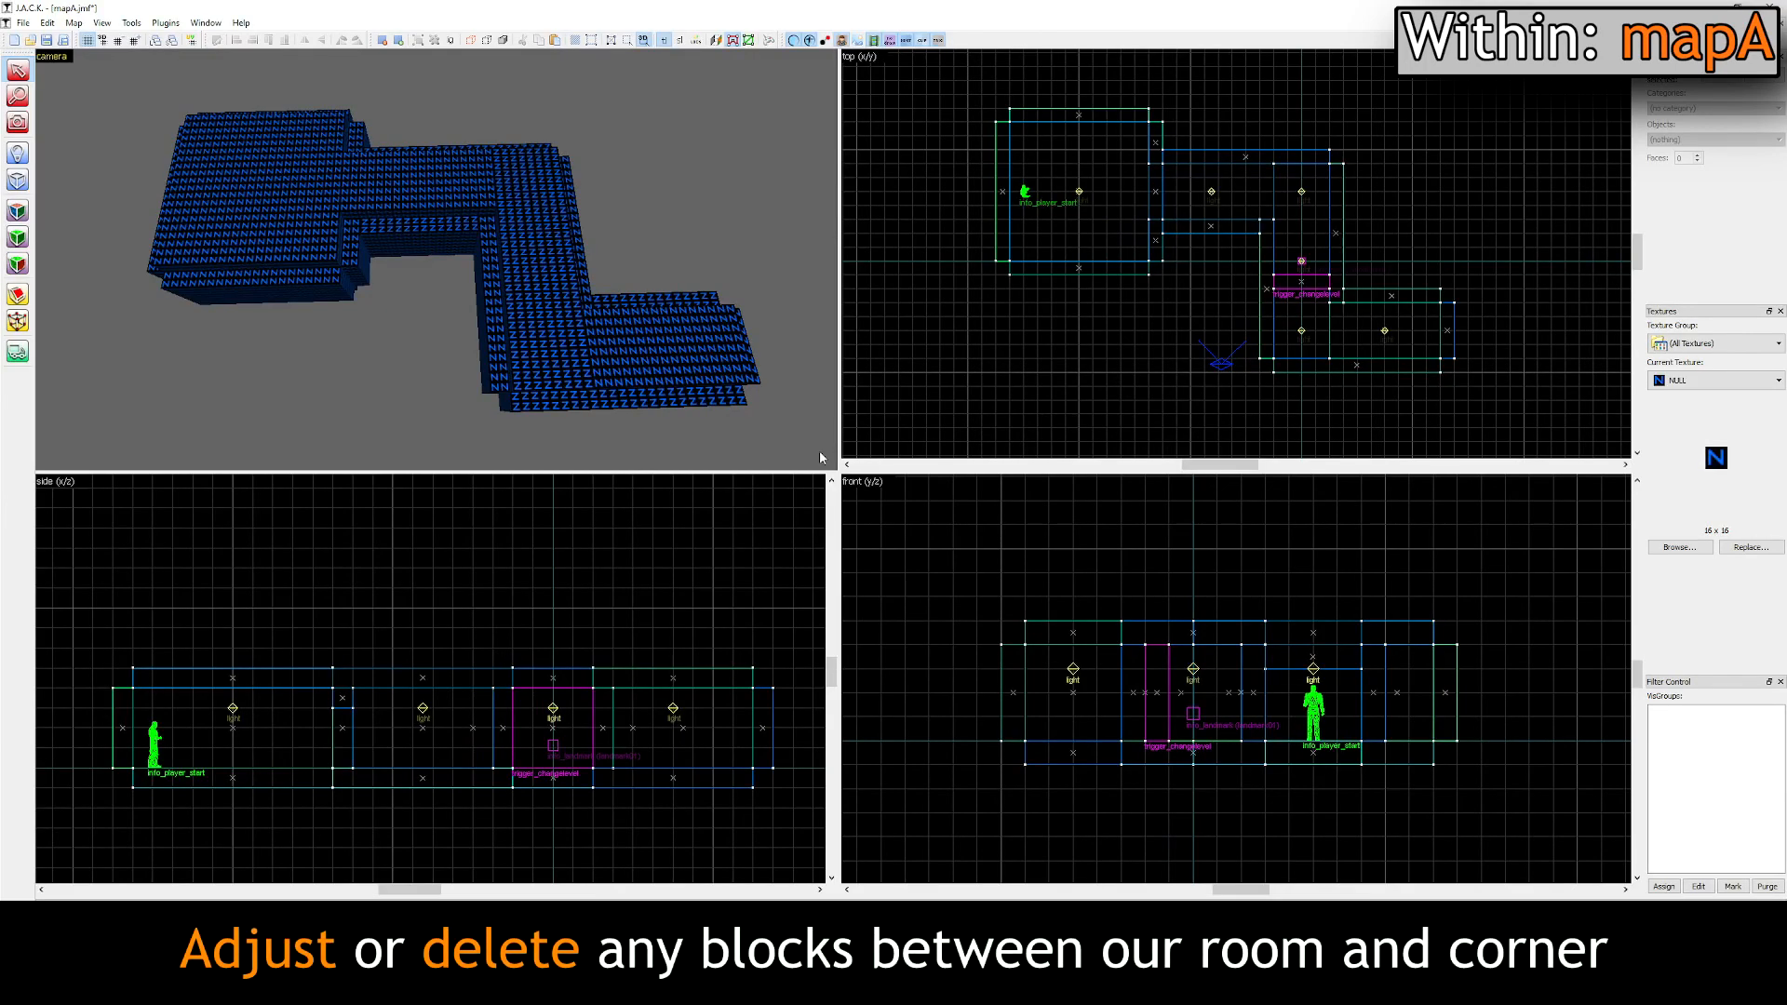
key("z")
key("w")
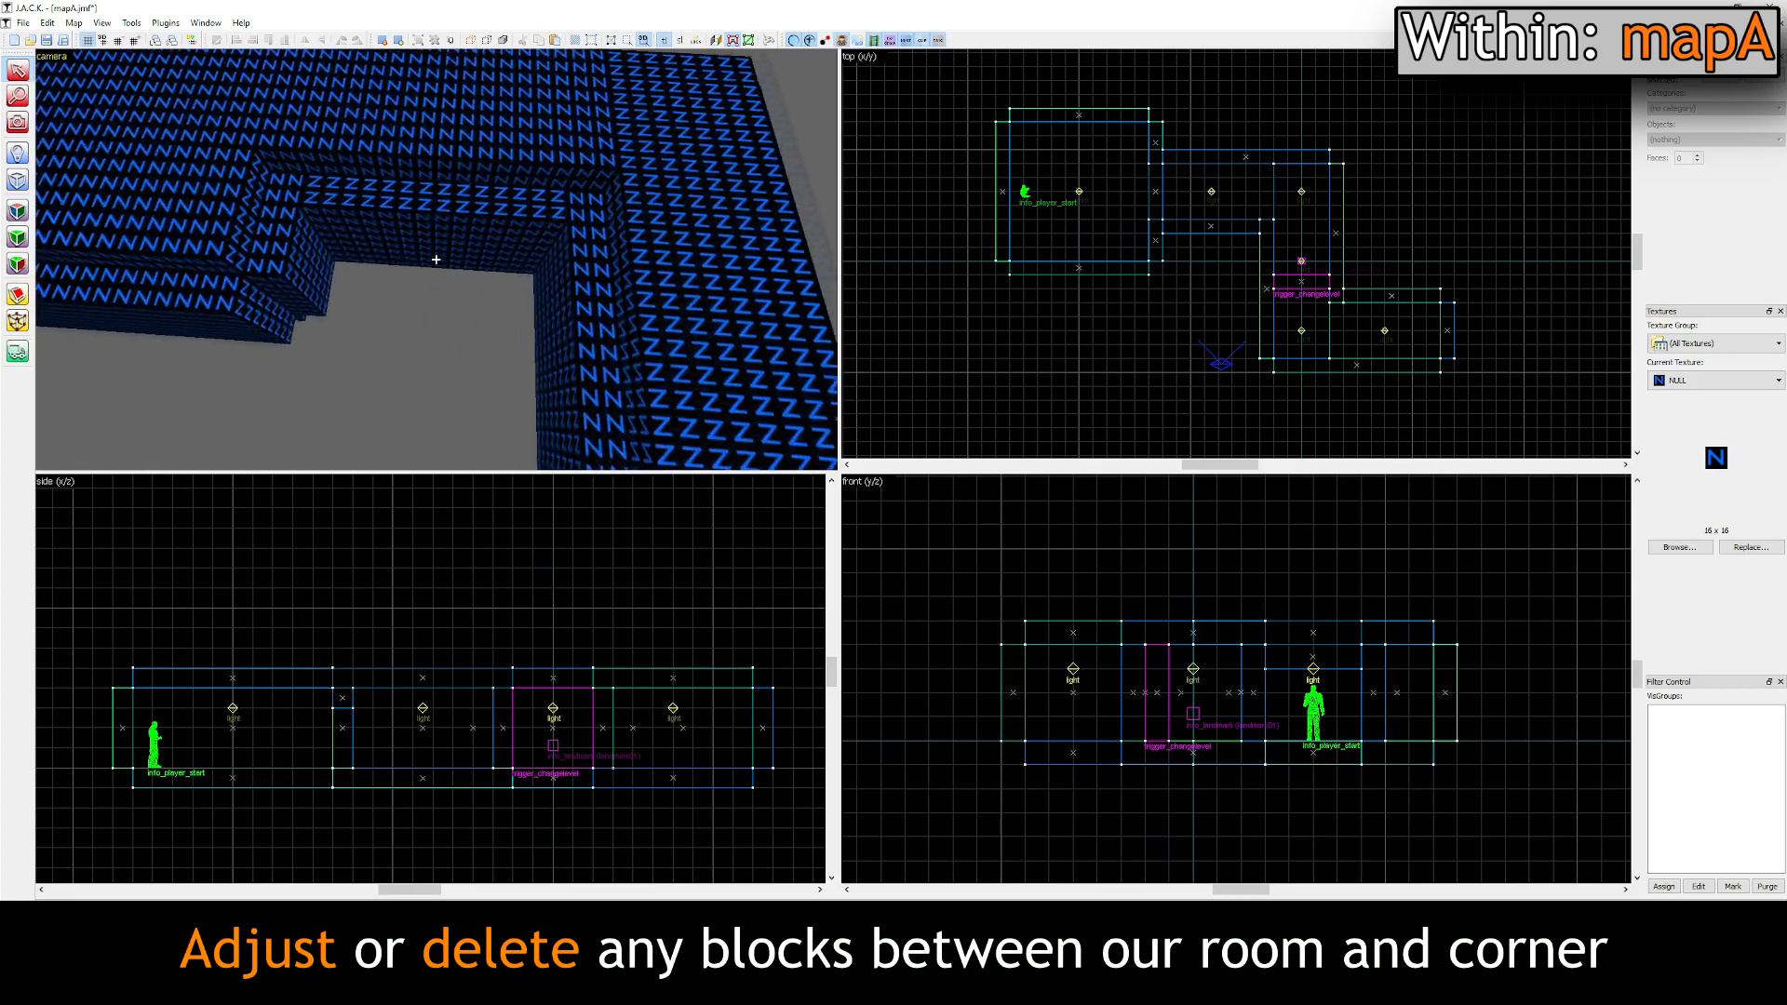
left_click(436, 258)
key("Delete")
left_click(448, 325)
key("Delete")
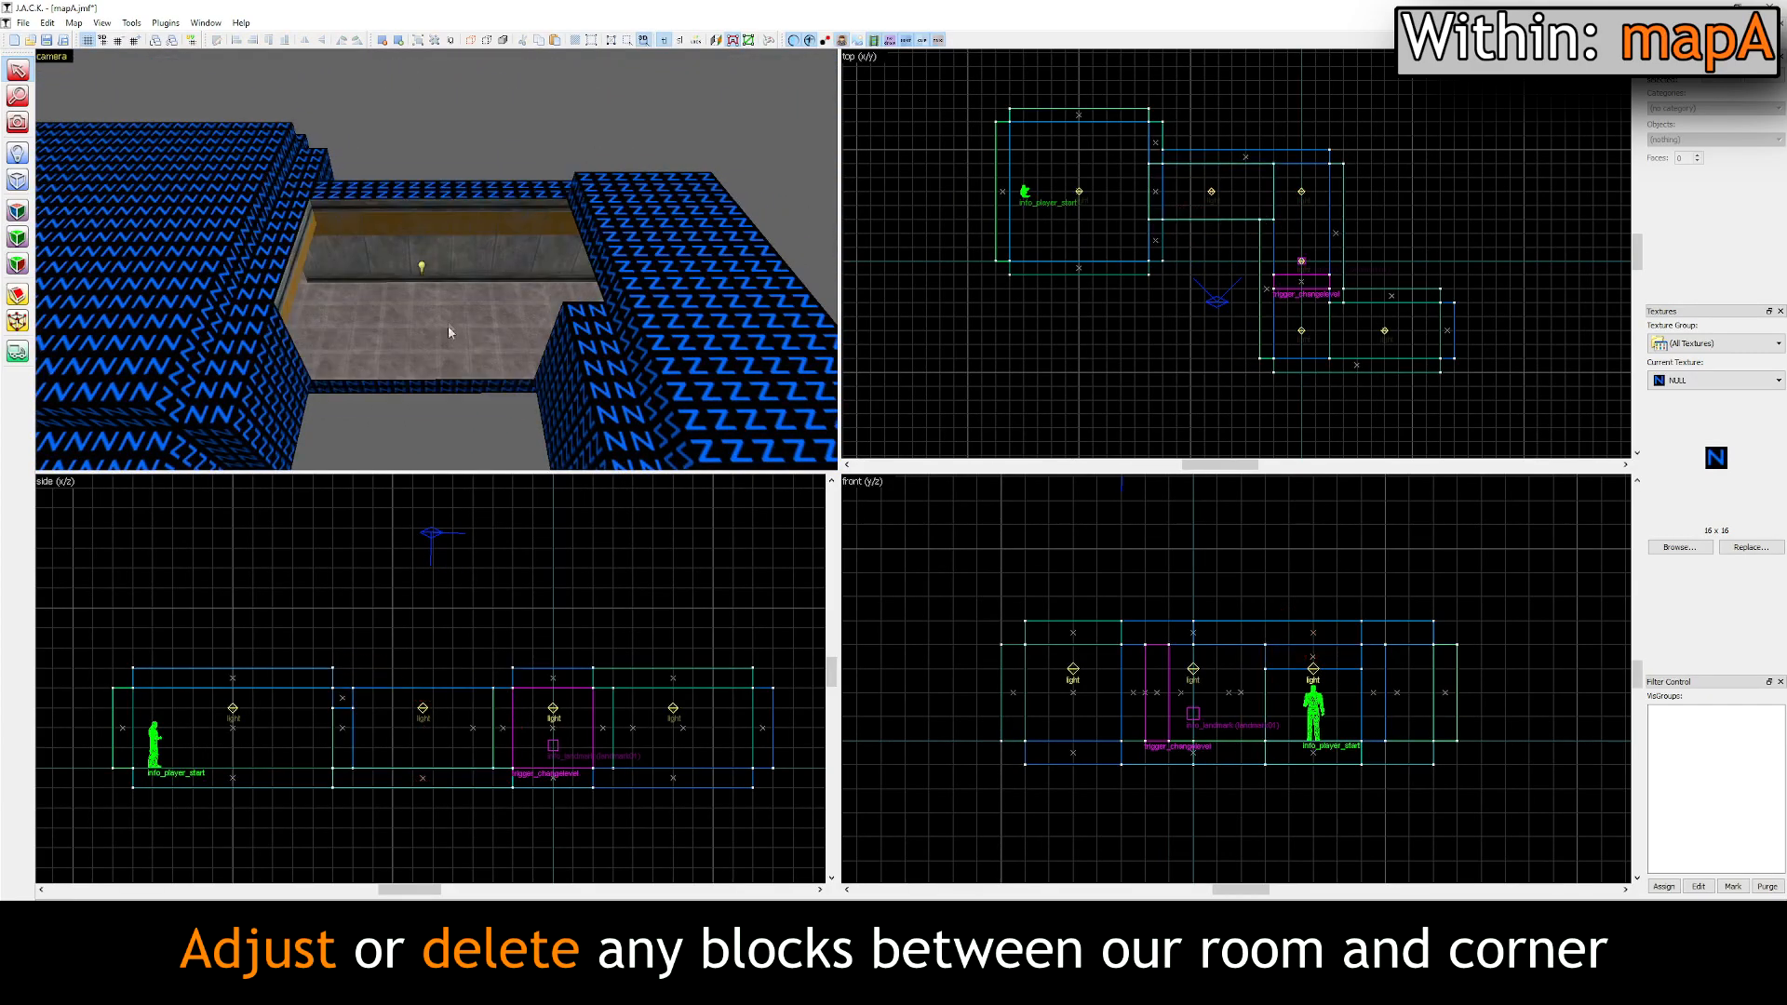
left_click(448, 326)
key("Delete")
left_click(439, 255)
key("Delete")
left_click(442, 260)
key("Delete")
Step: Shorten the corner's ceiling, east wall and floor blocks so they end level with the west wall's north edge, and clear the selection
left_click(672, 245)
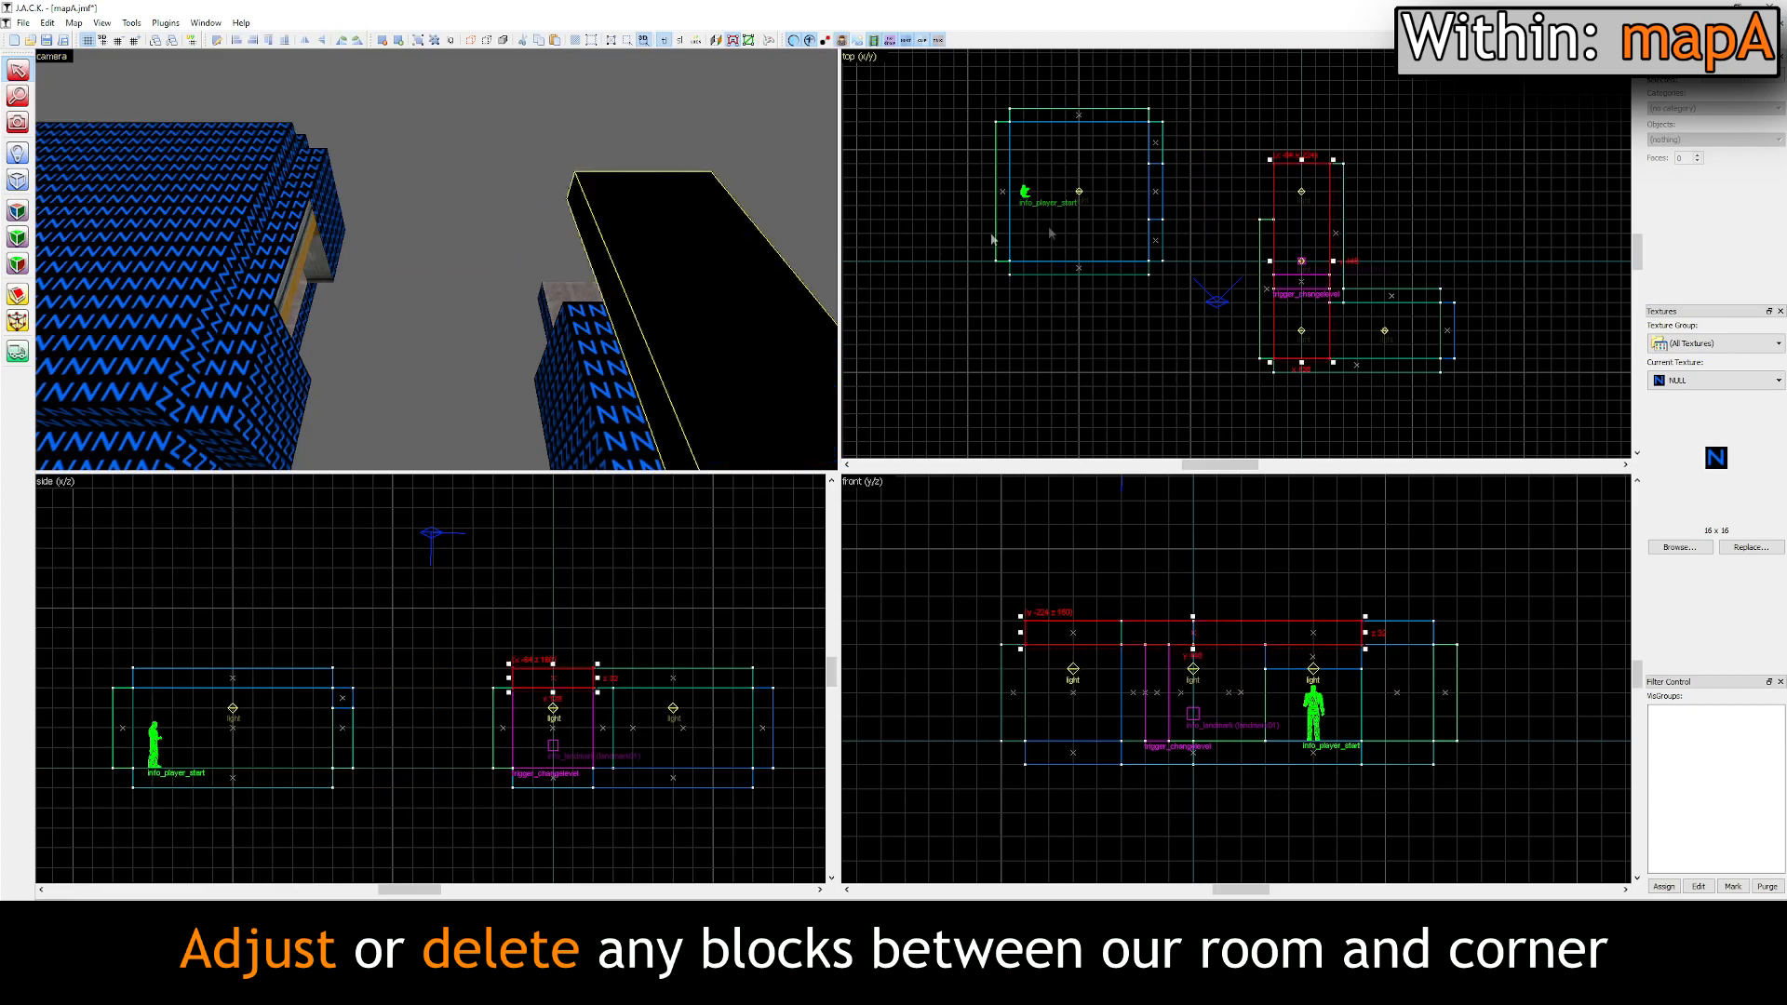
scroll(1289, 152, "up", 3)
left_click_drag(1289, 147, 1286, 313)
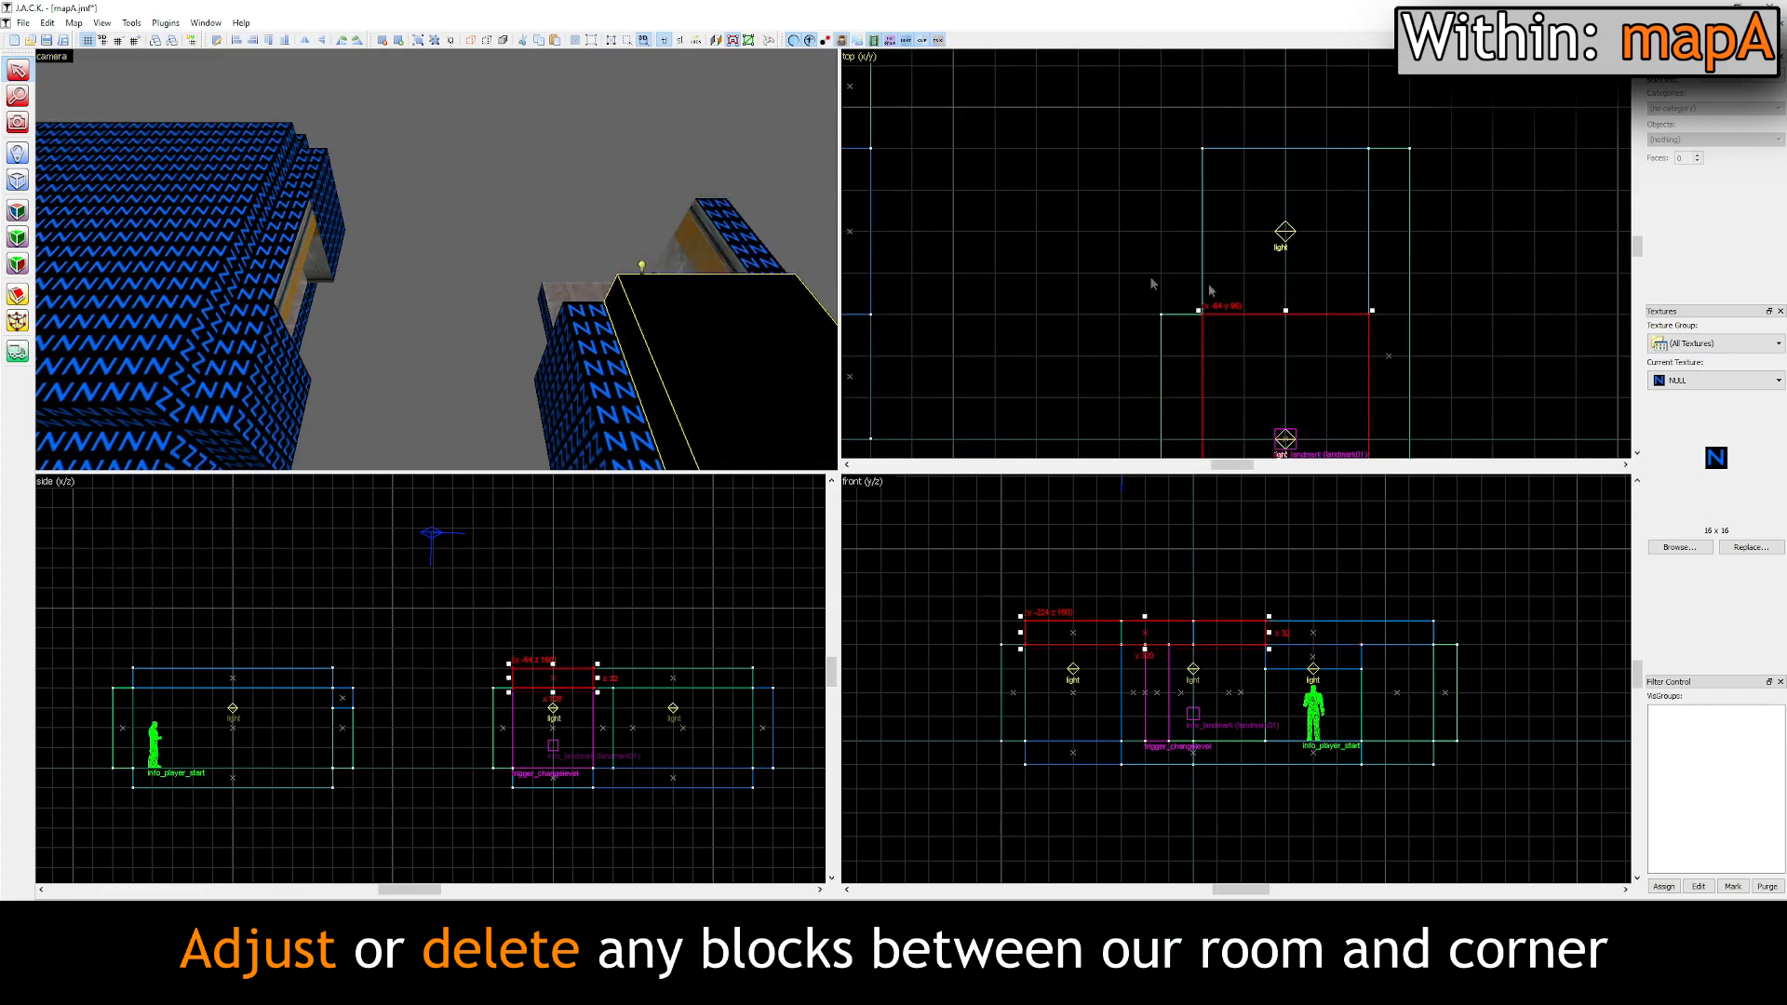
left_click(729, 266)
left_click_drag(1390, 147, 1389, 310)
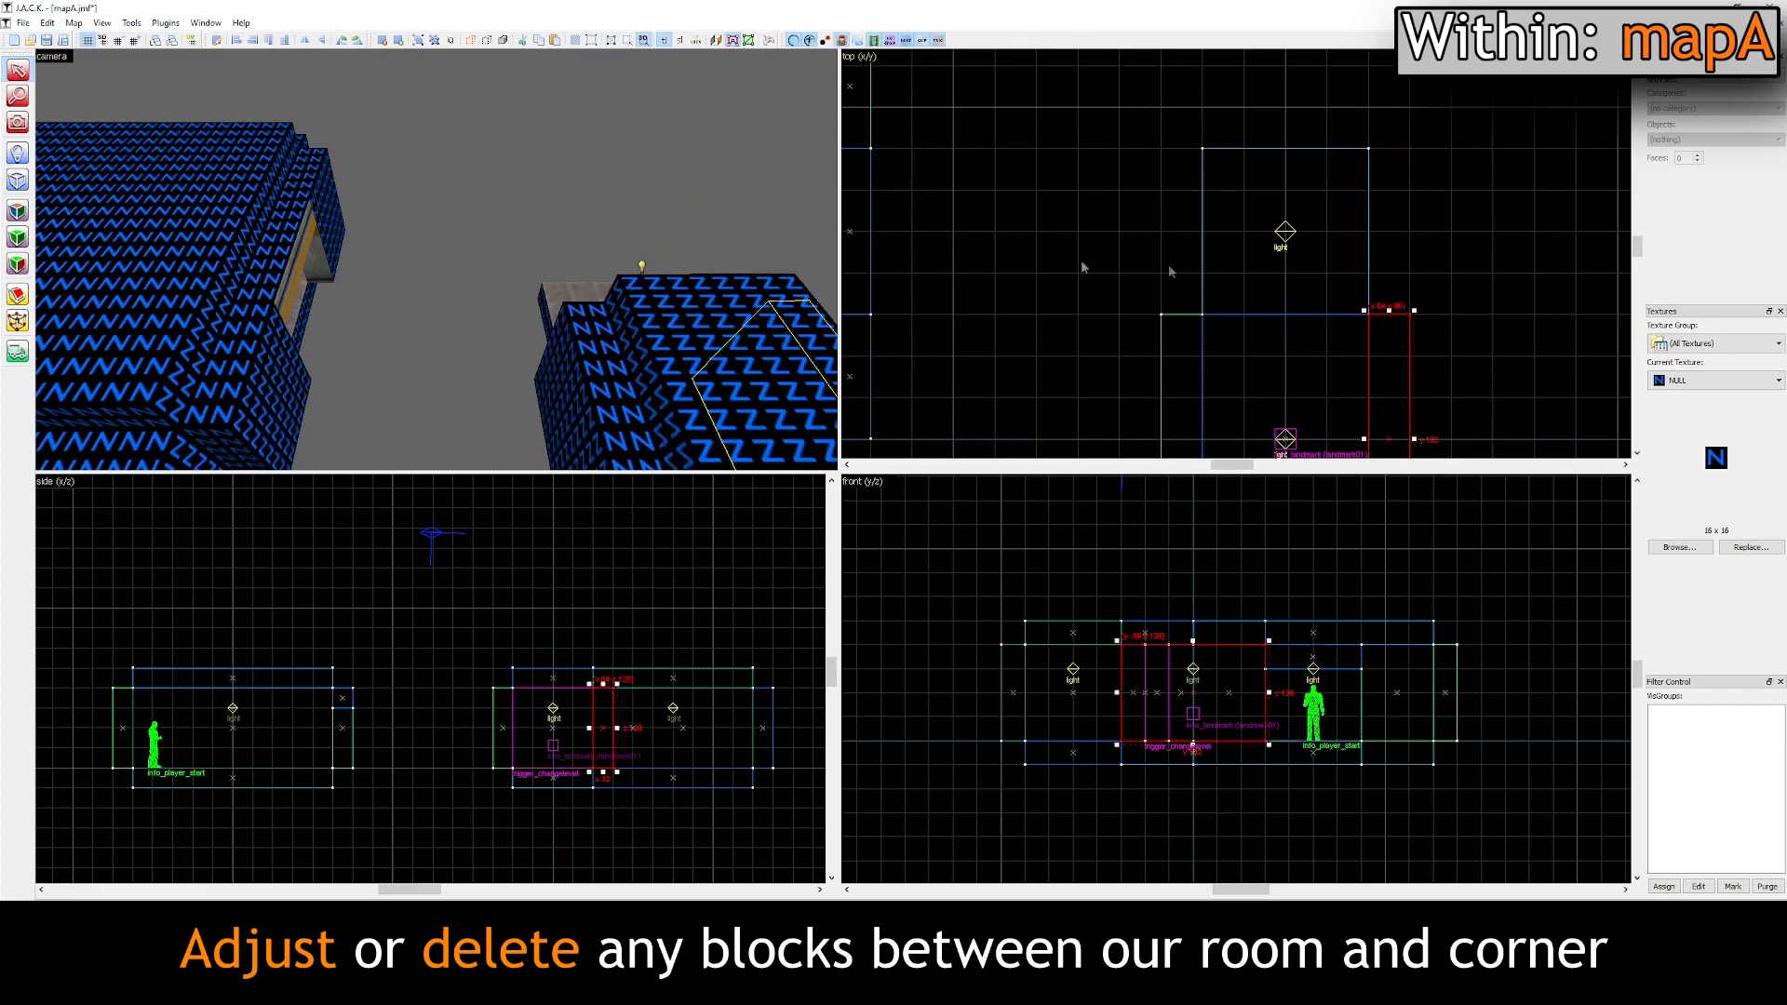
left_click(640, 270)
left_click(566, 296)
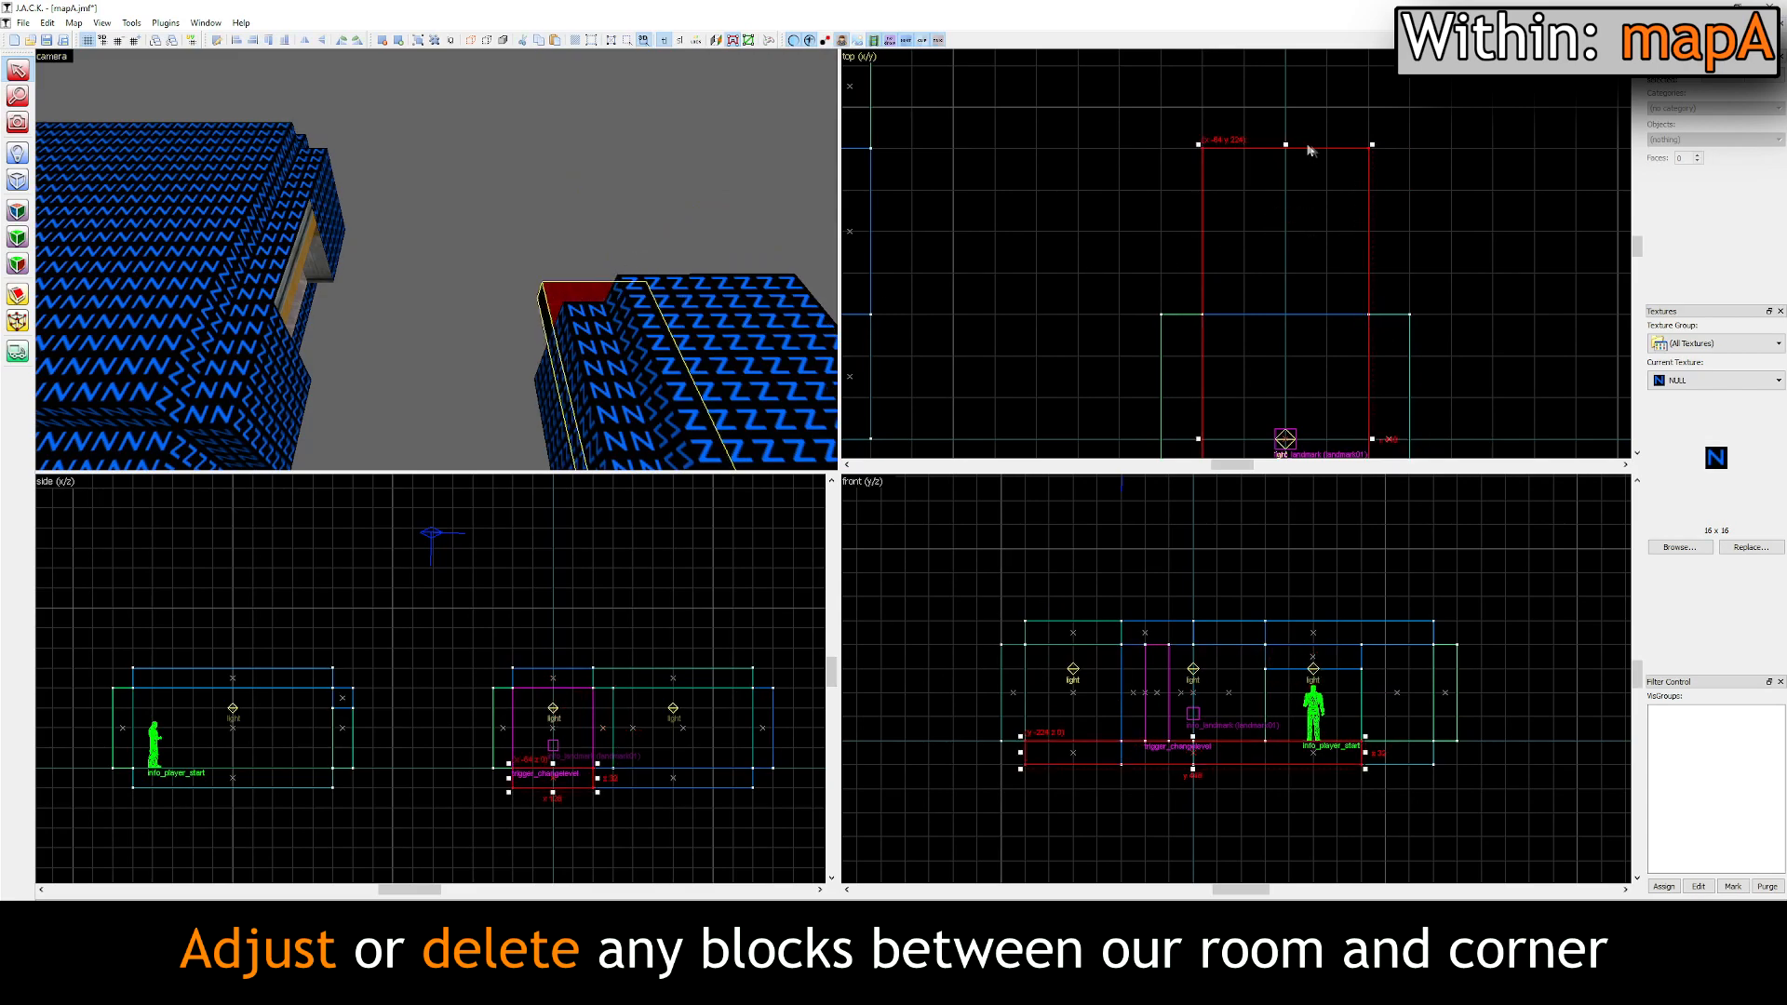
left_click_drag(1287, 146, 1287, 310)
left_click(572, 226)
key("z")
key("s")
key("z")
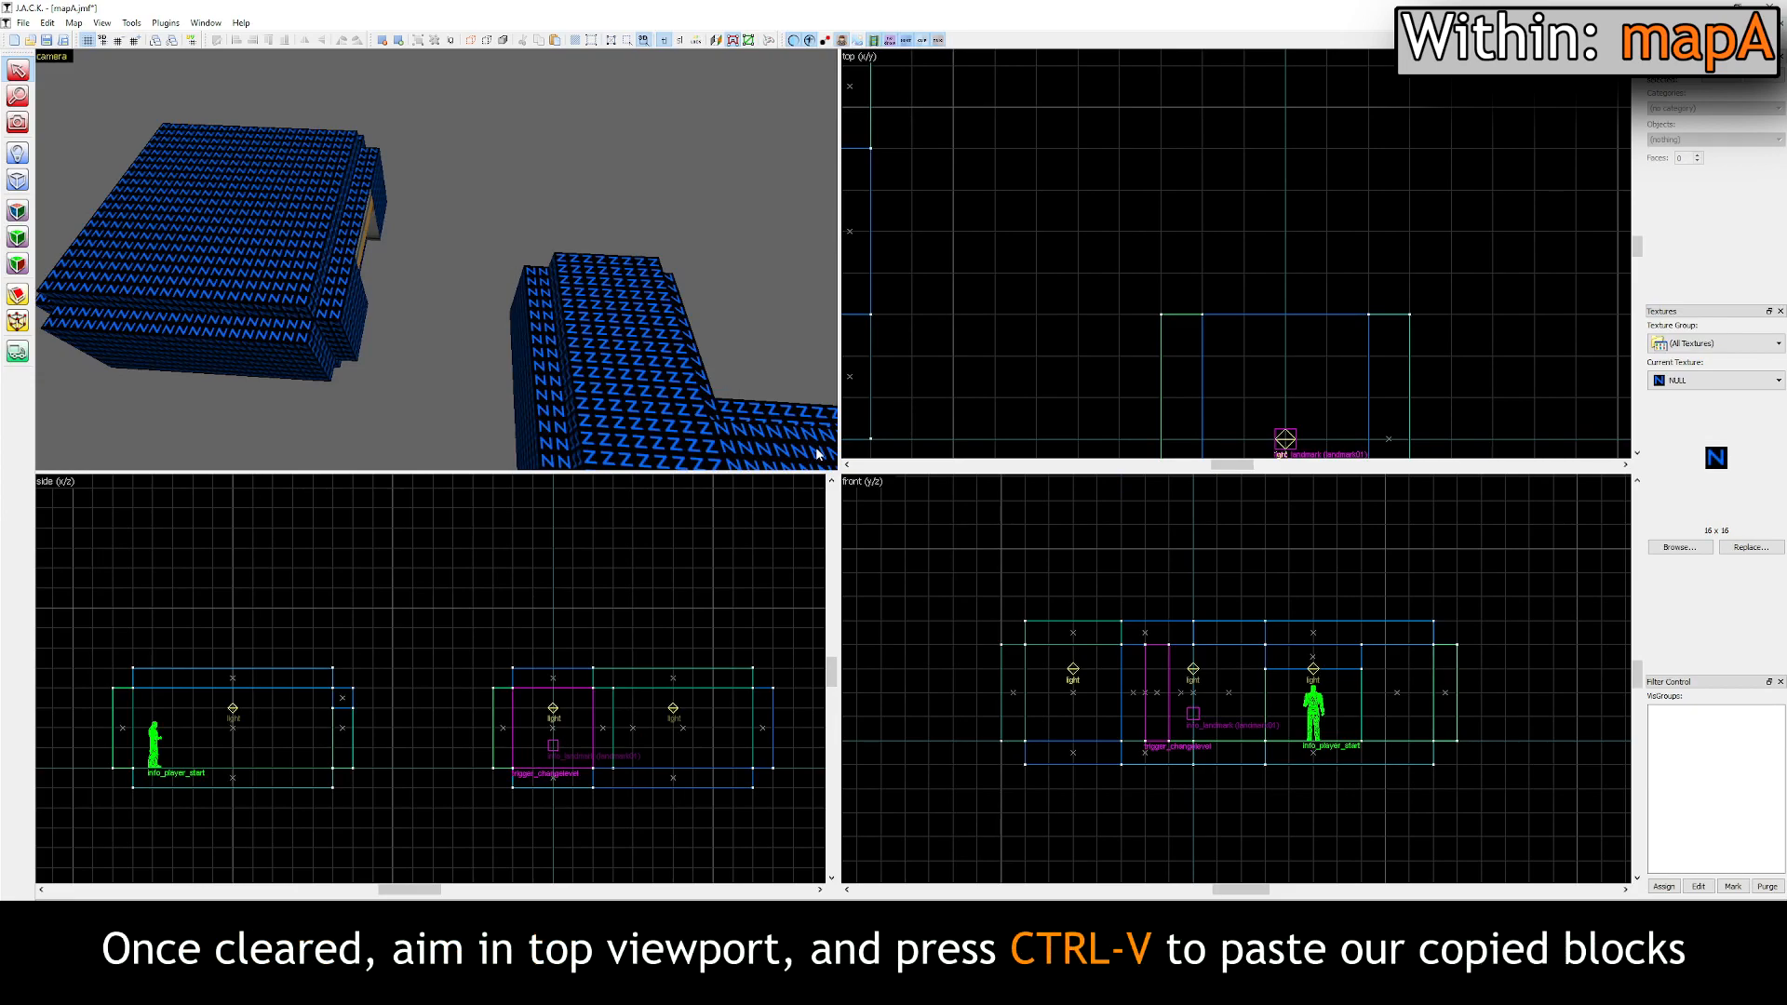
Step: Paste the copied raised hallway group in the top view and position it between the main room and the corner
key("ctrl+v")
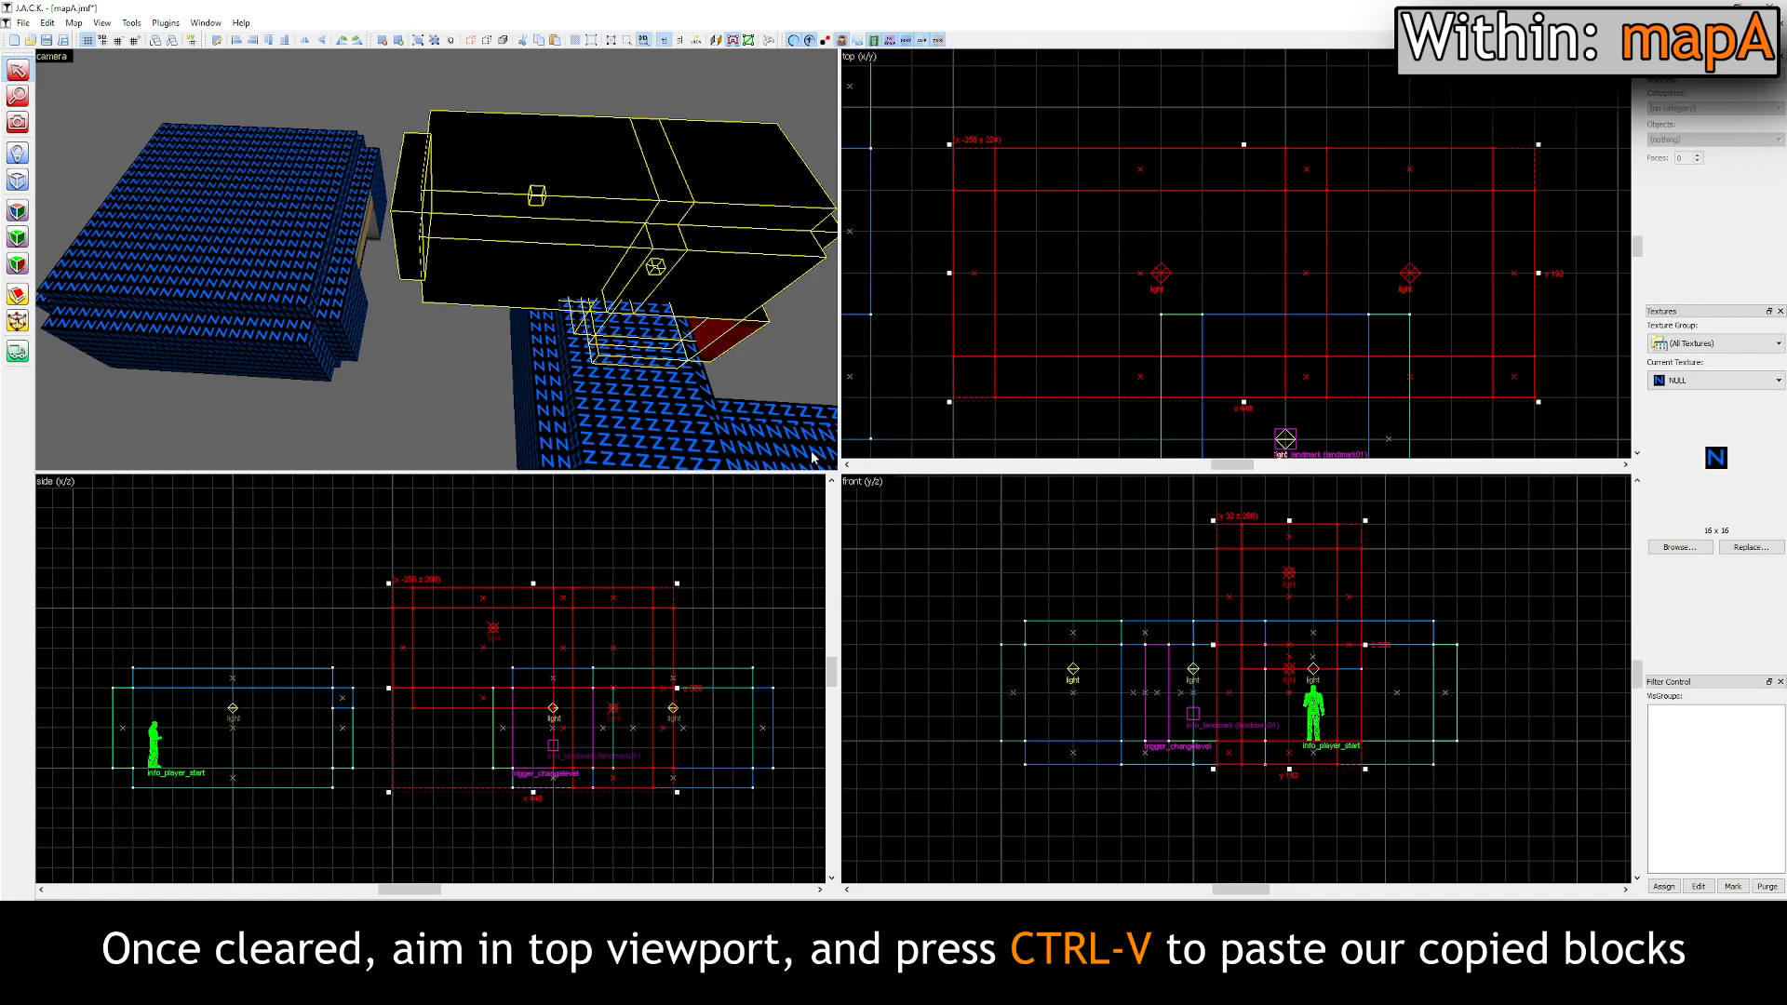
middle_click_drag(1187, 255, 1241, 251)
left_click_drag(1241, 252, 1090, 216)
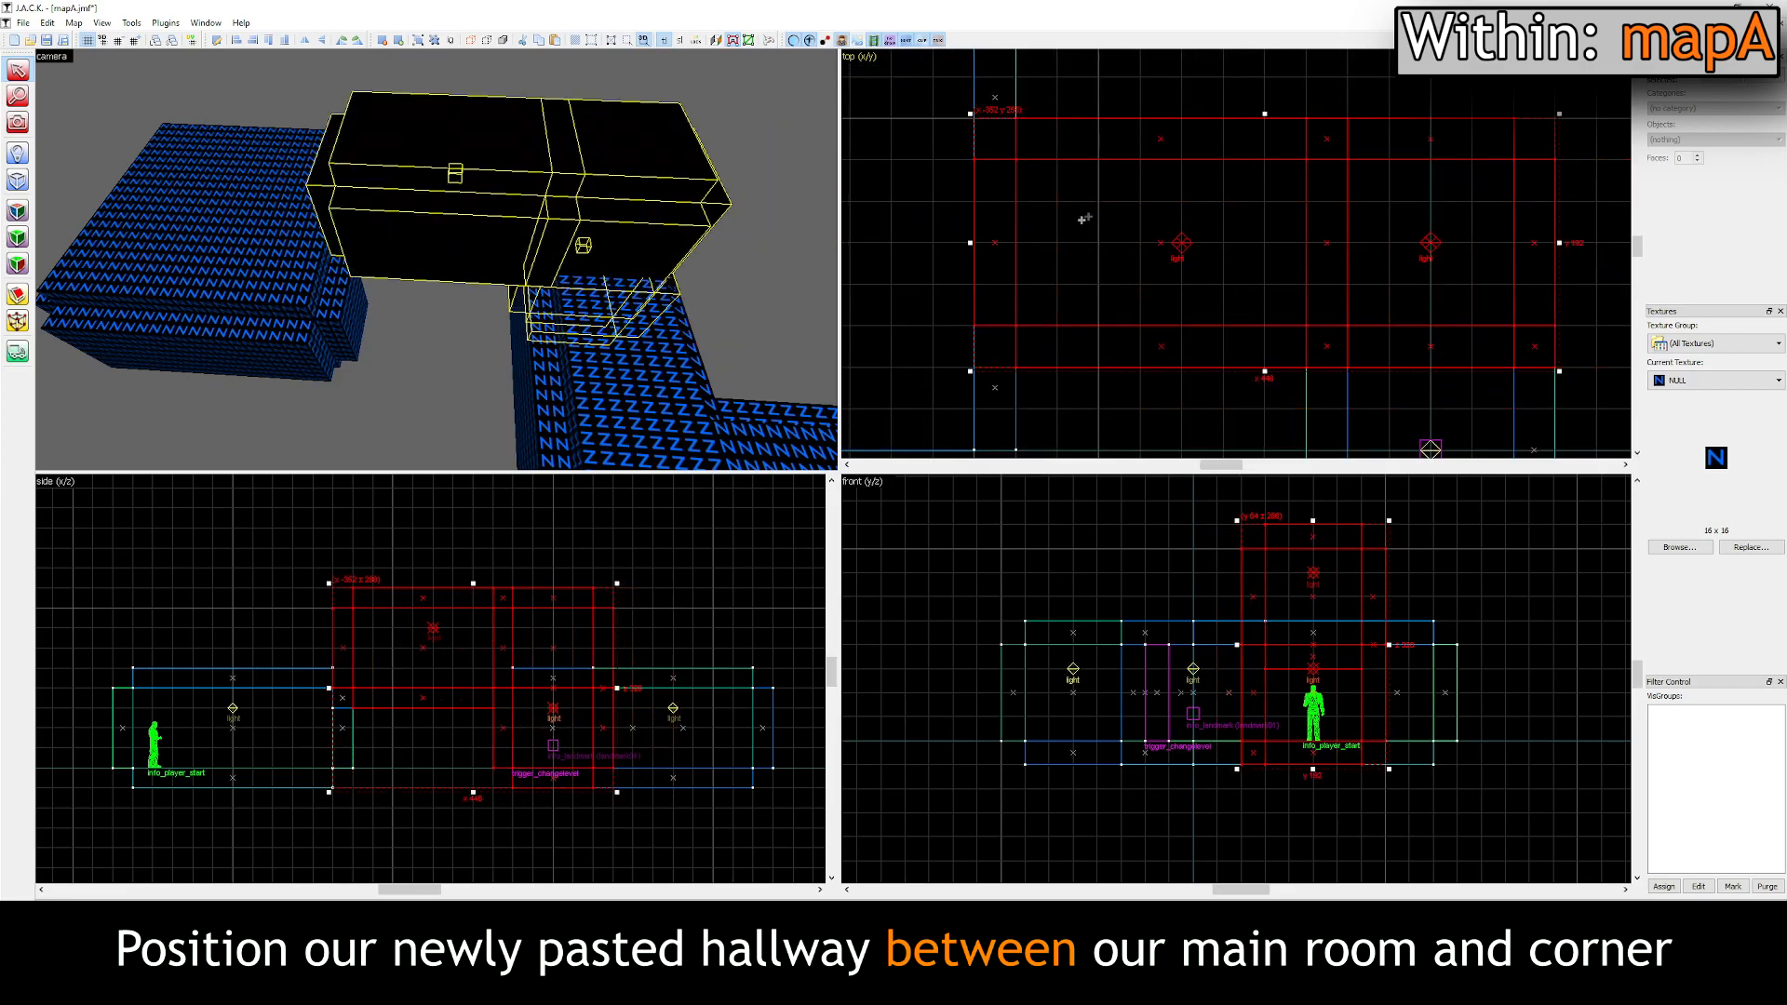
key("z")
key("w")
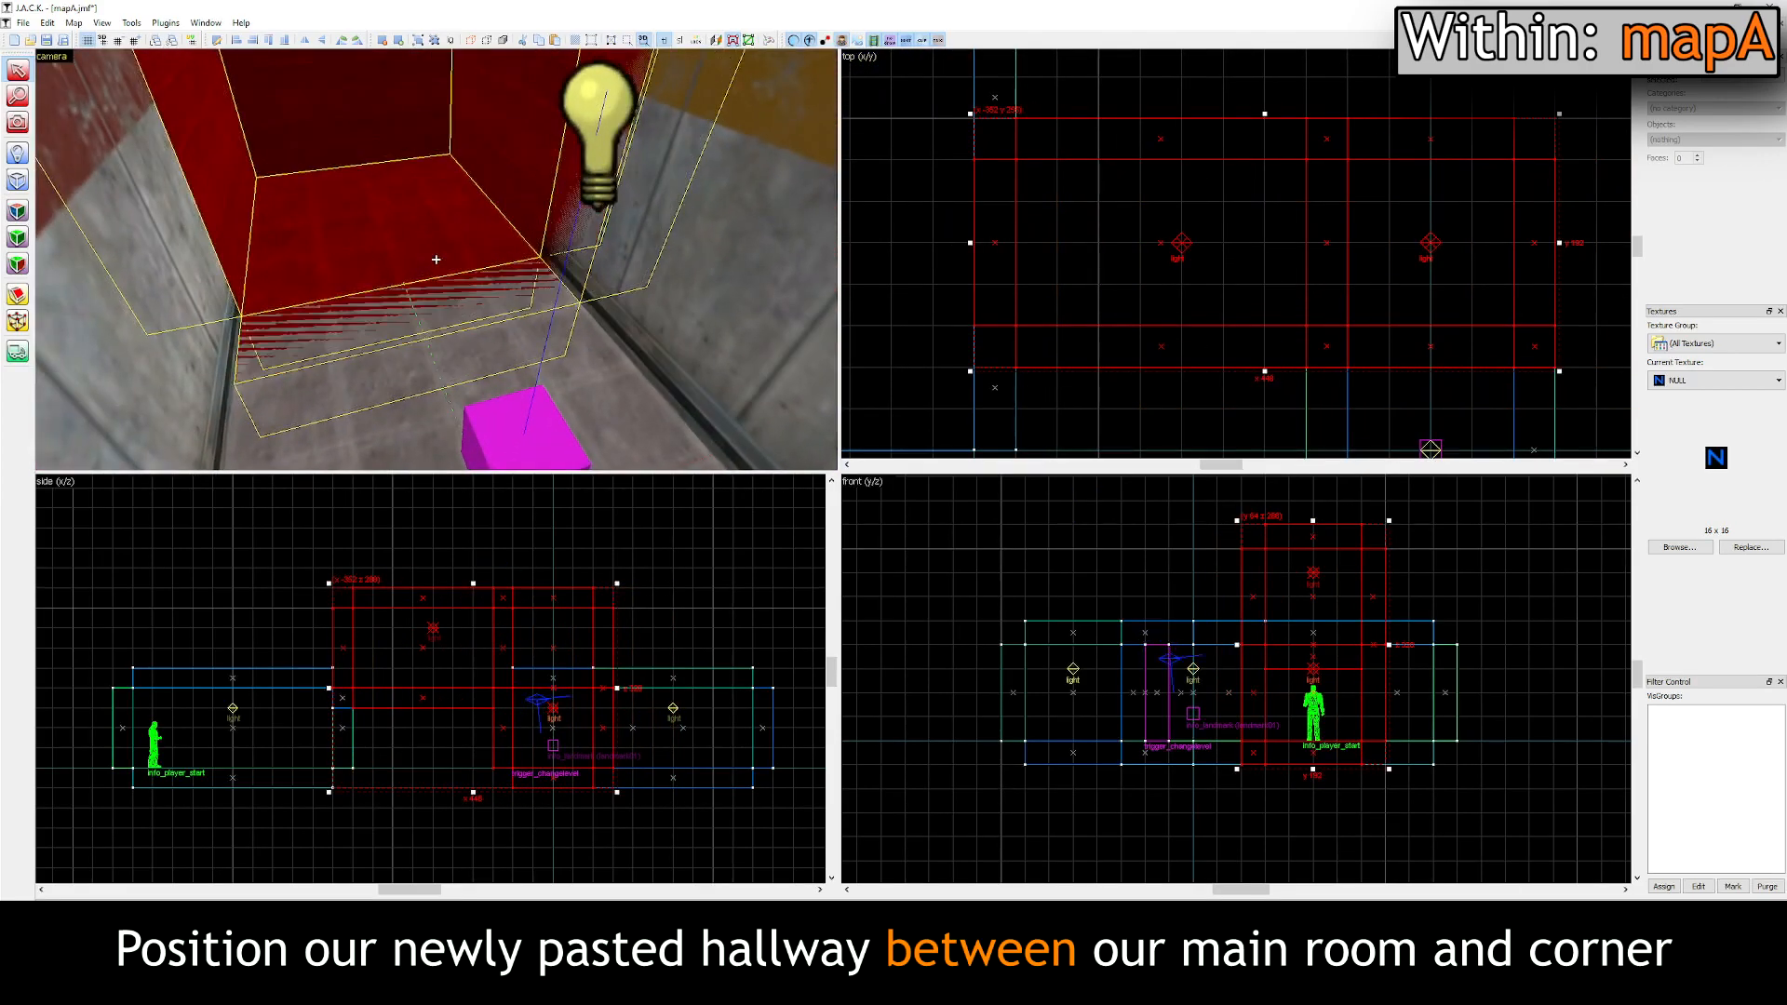
Step: Shorten the corner's floor and east wall blocks in the top view so they end where the newly pasted hallway section begins
key("z")
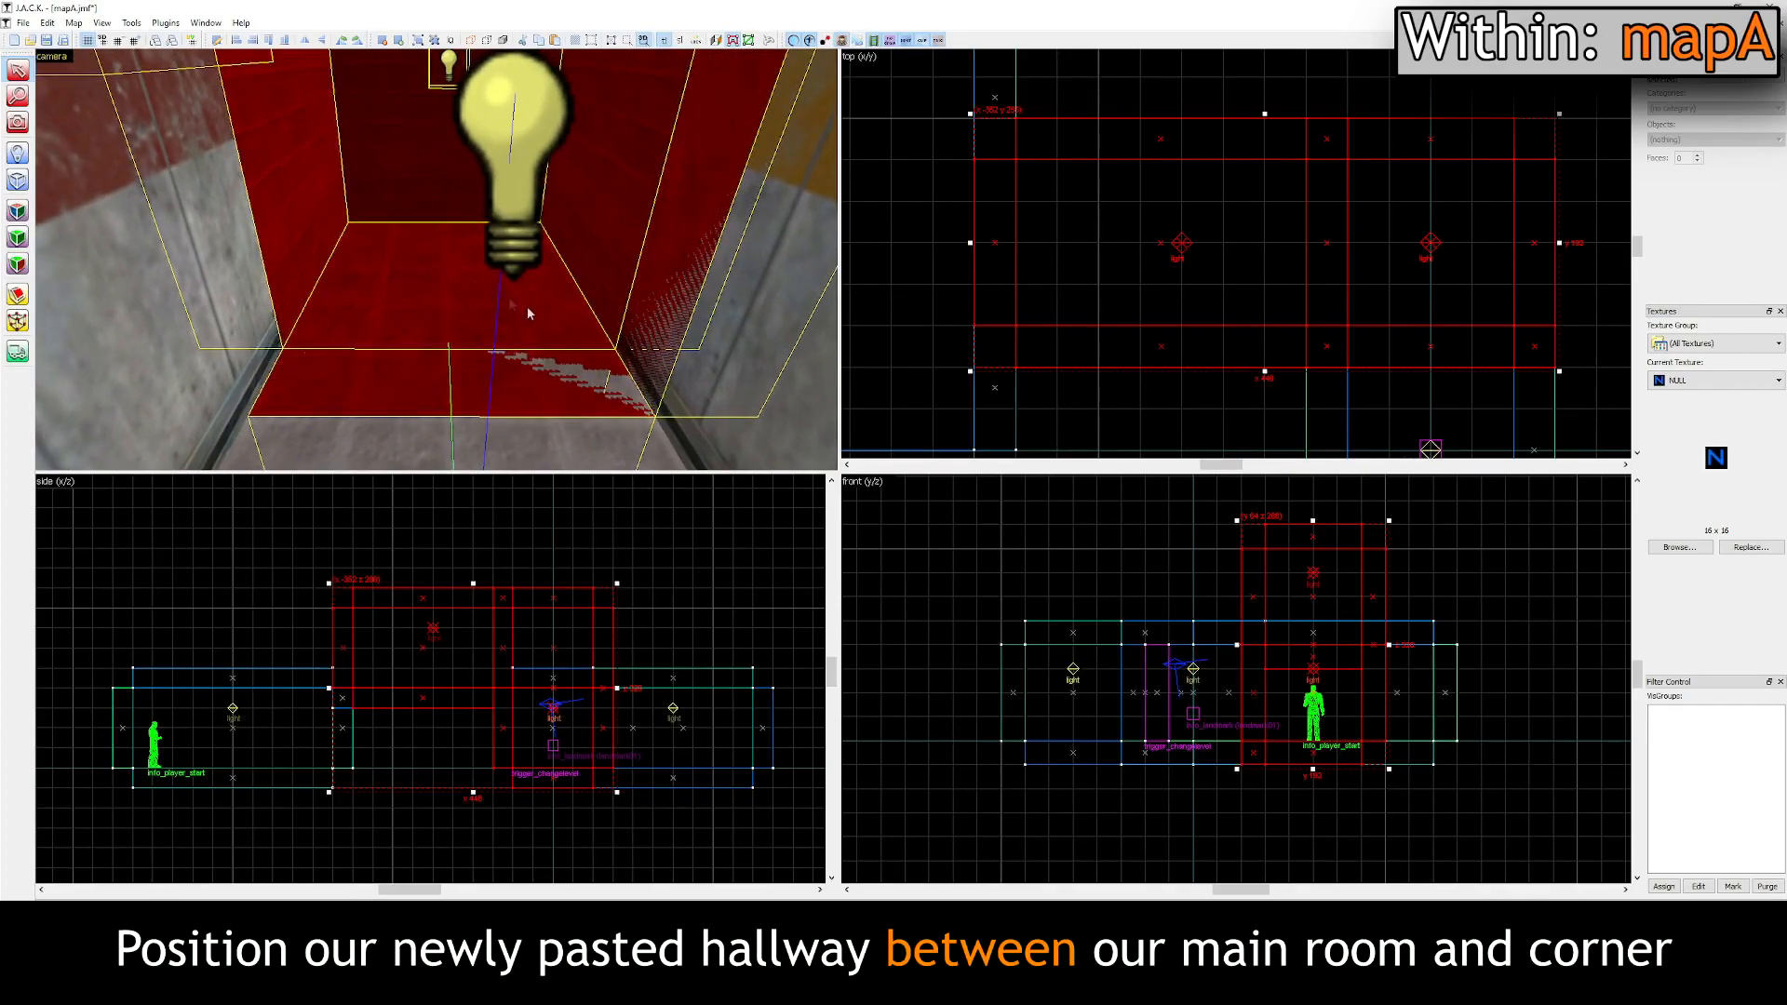
left_click(852, 439)
left_click(419, 460)
scroll(1463, 420, "up", 3)
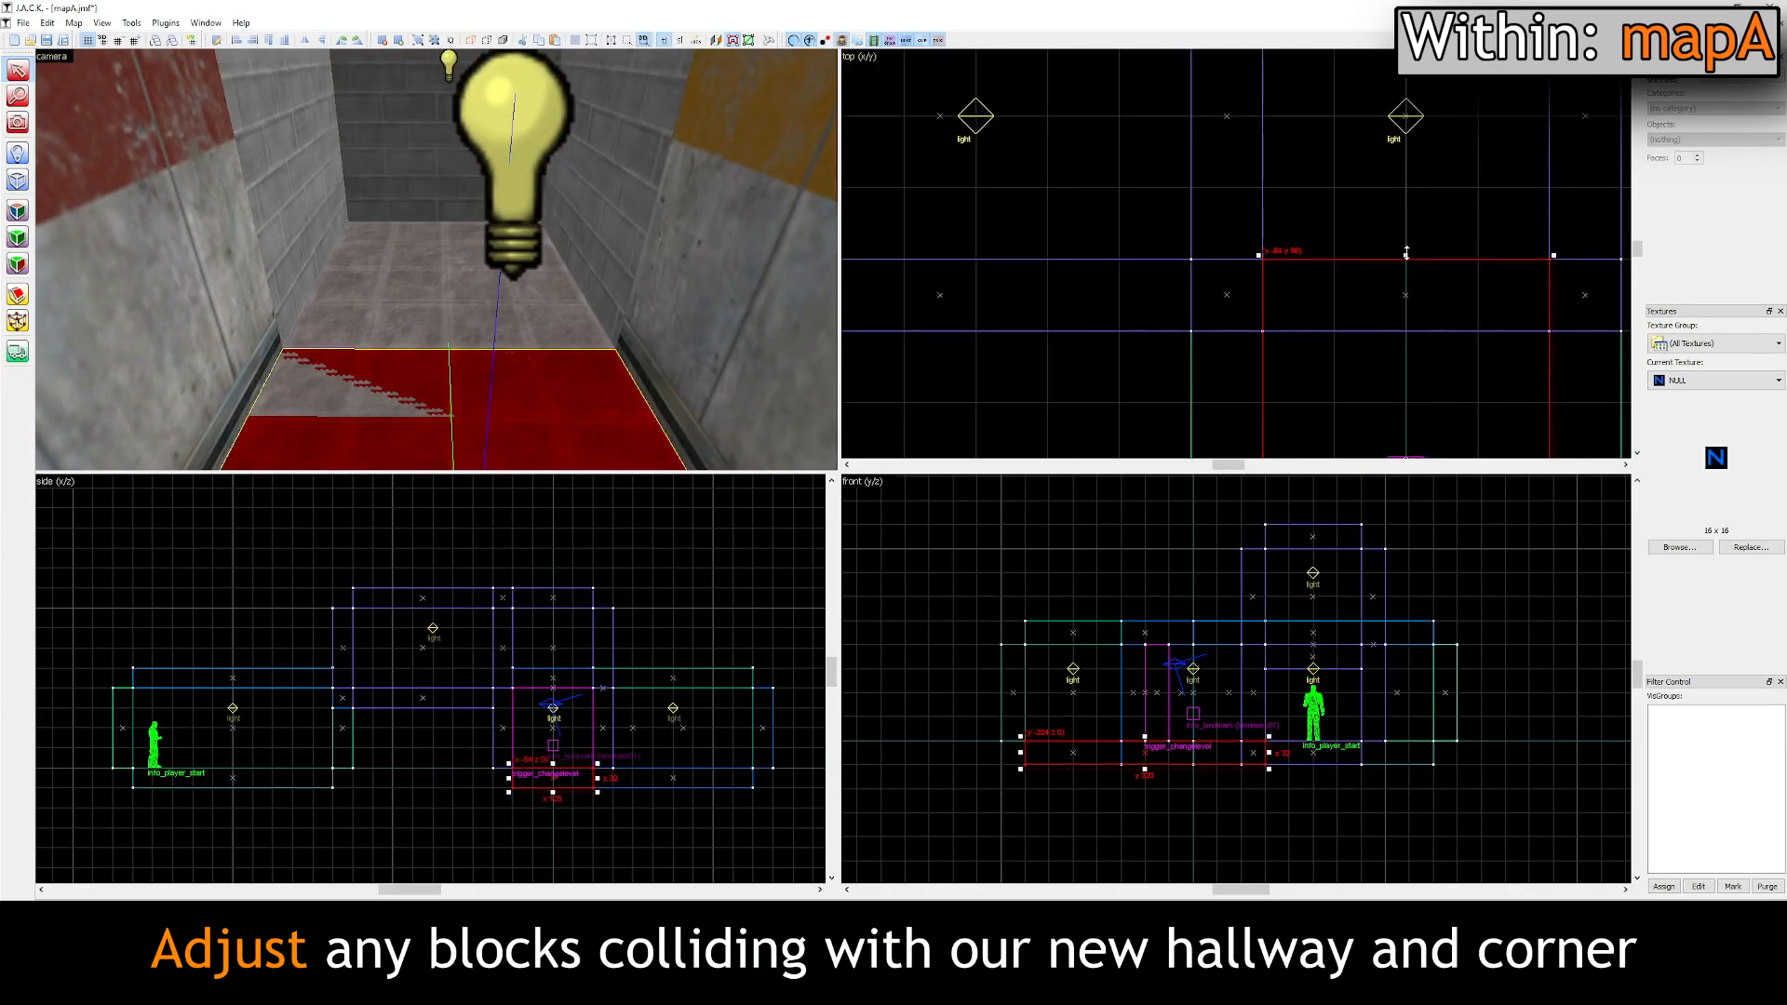
left_click(746, 382)
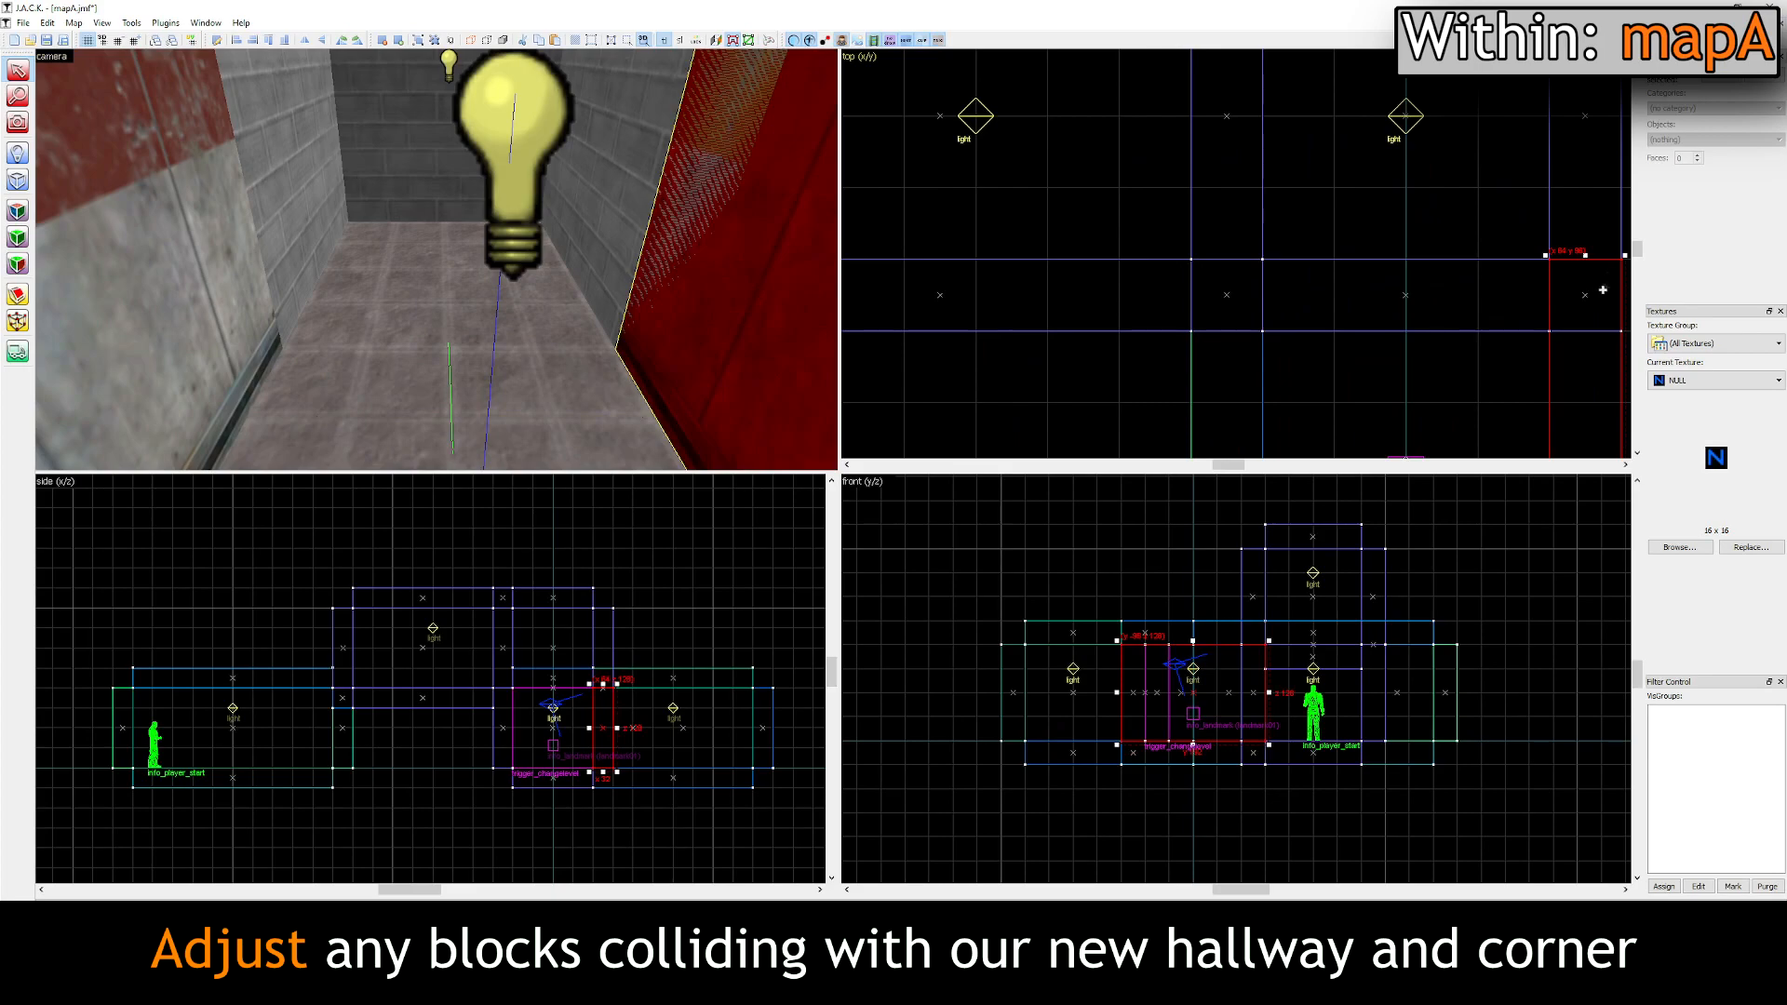
left_click_drag(1586, 257, 1588, 321)
Step: Shorten the corner's ceiling block to end at the pasted hallway section, and clear the selection
key("z")
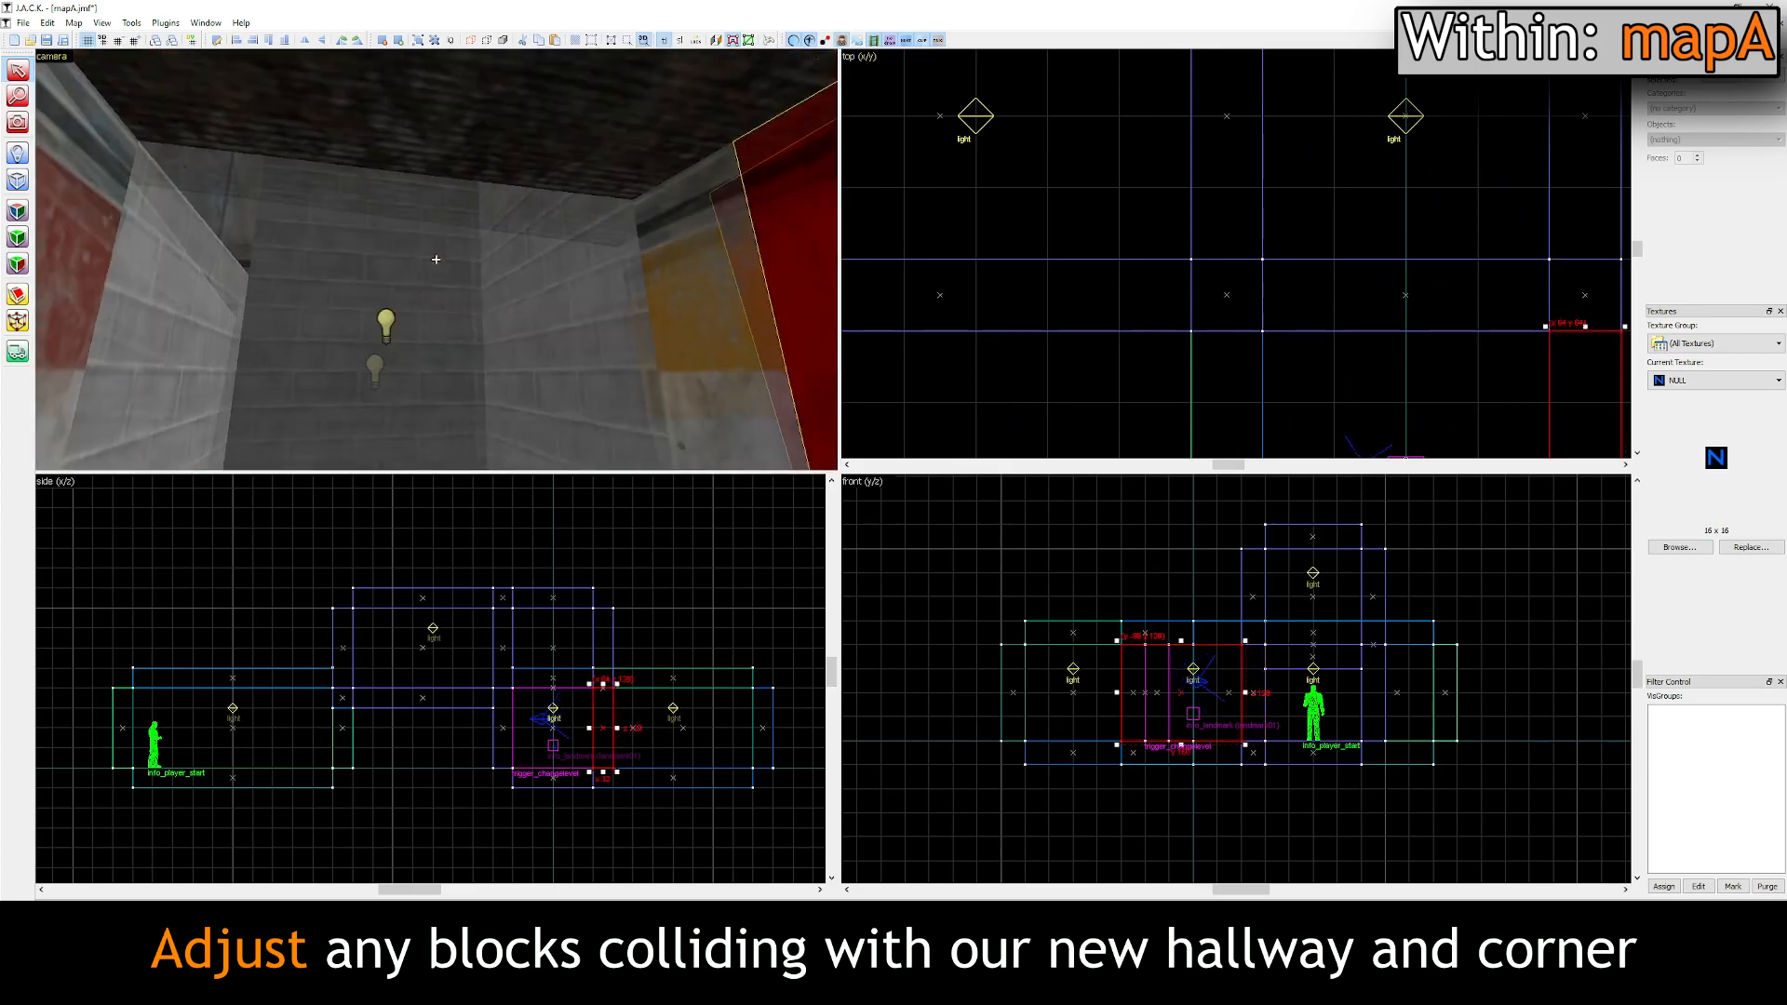
left_click(436, 259)
middle_click_drag(1395, 322, 1203, 230)
left_click_drag(1212, 163, 1216, 227)
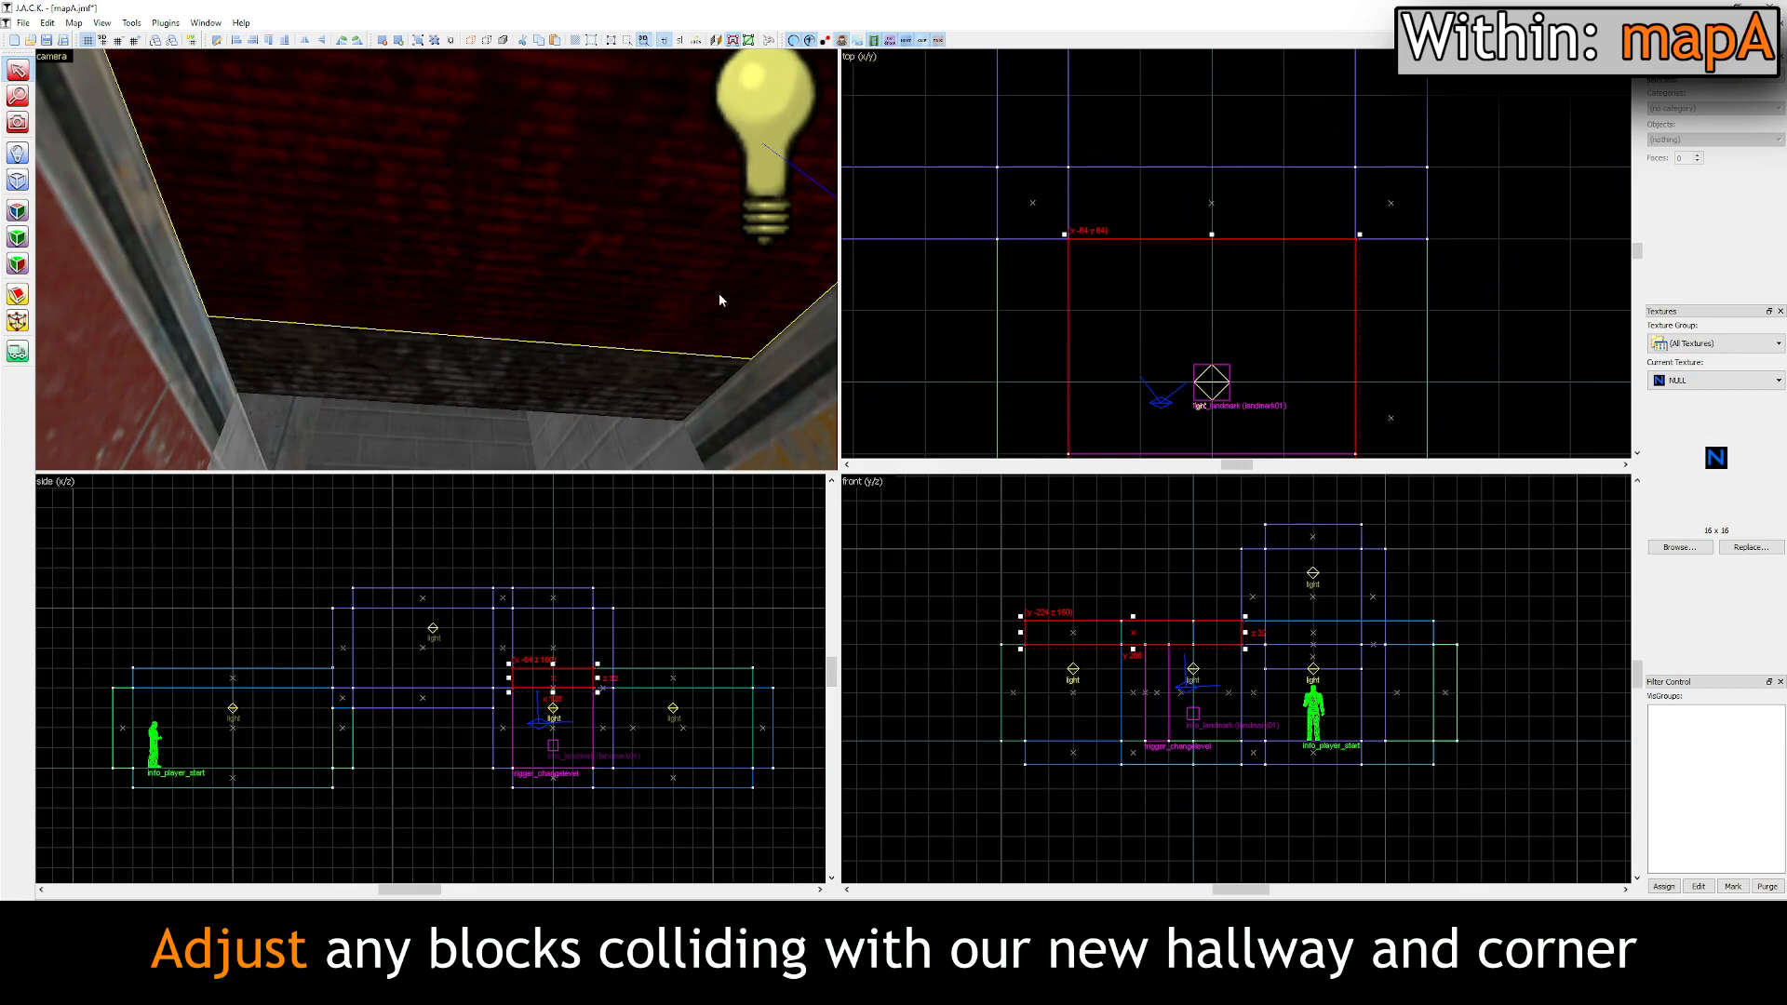
key("z")
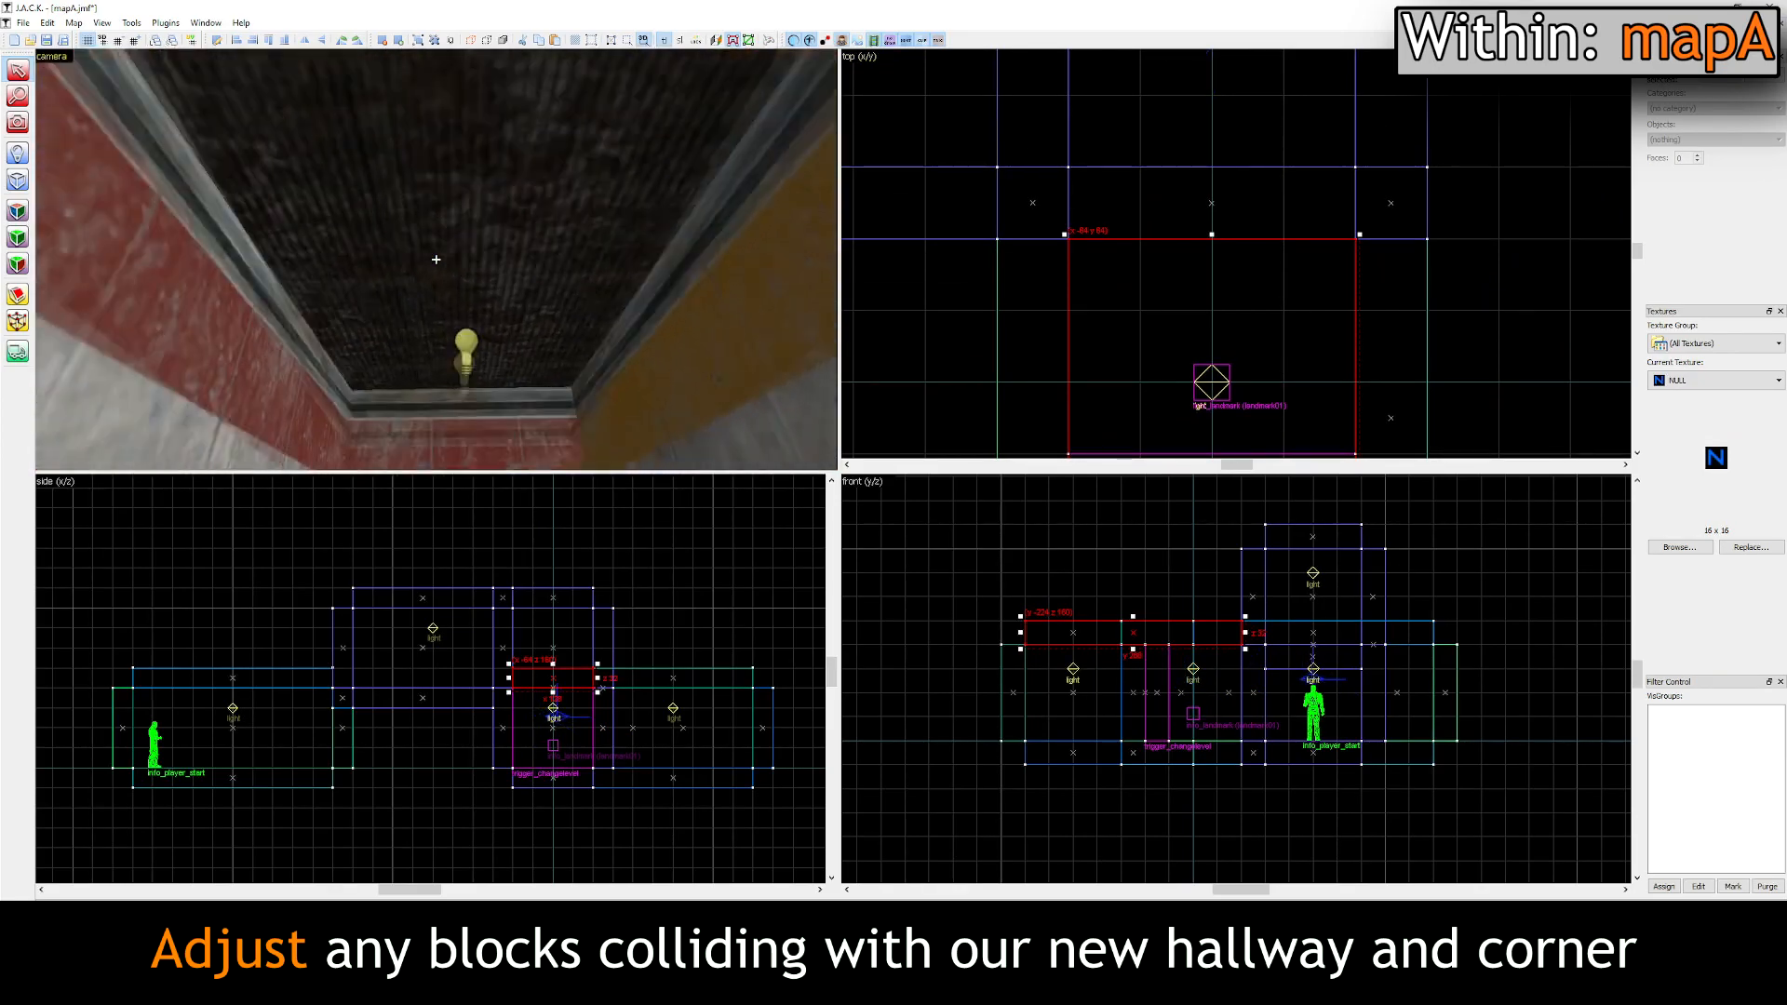
key("s")
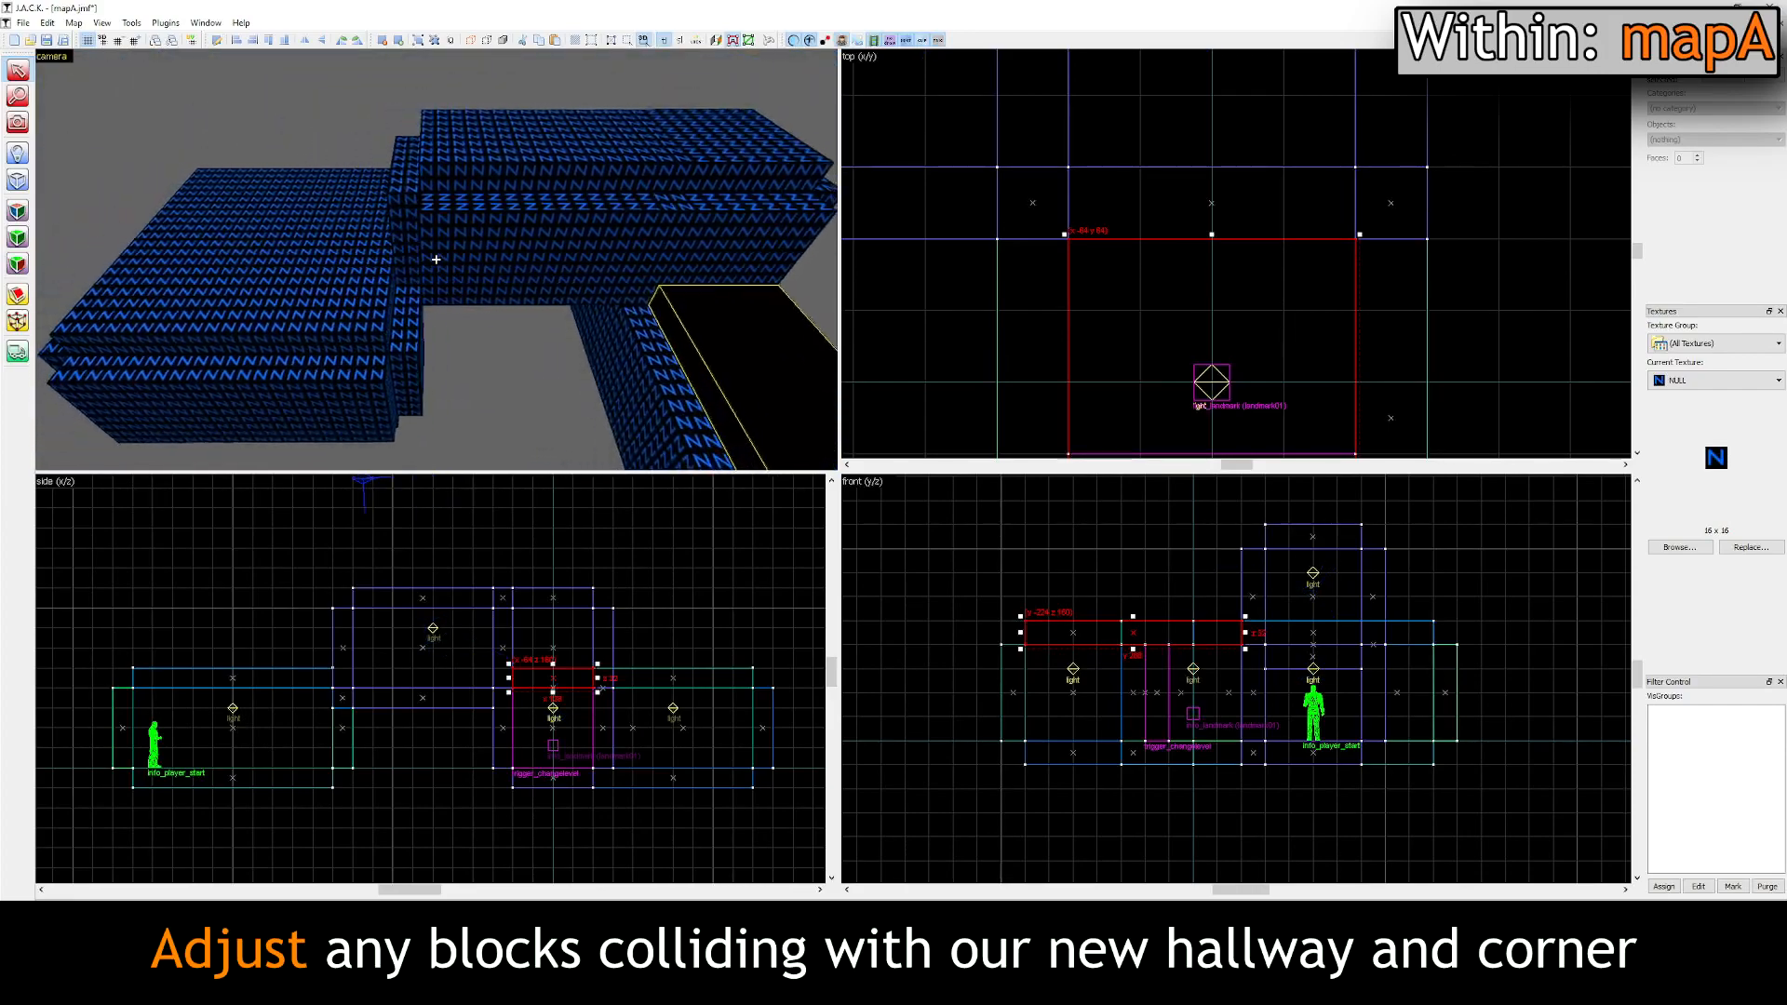
key("z")
key("Escape")
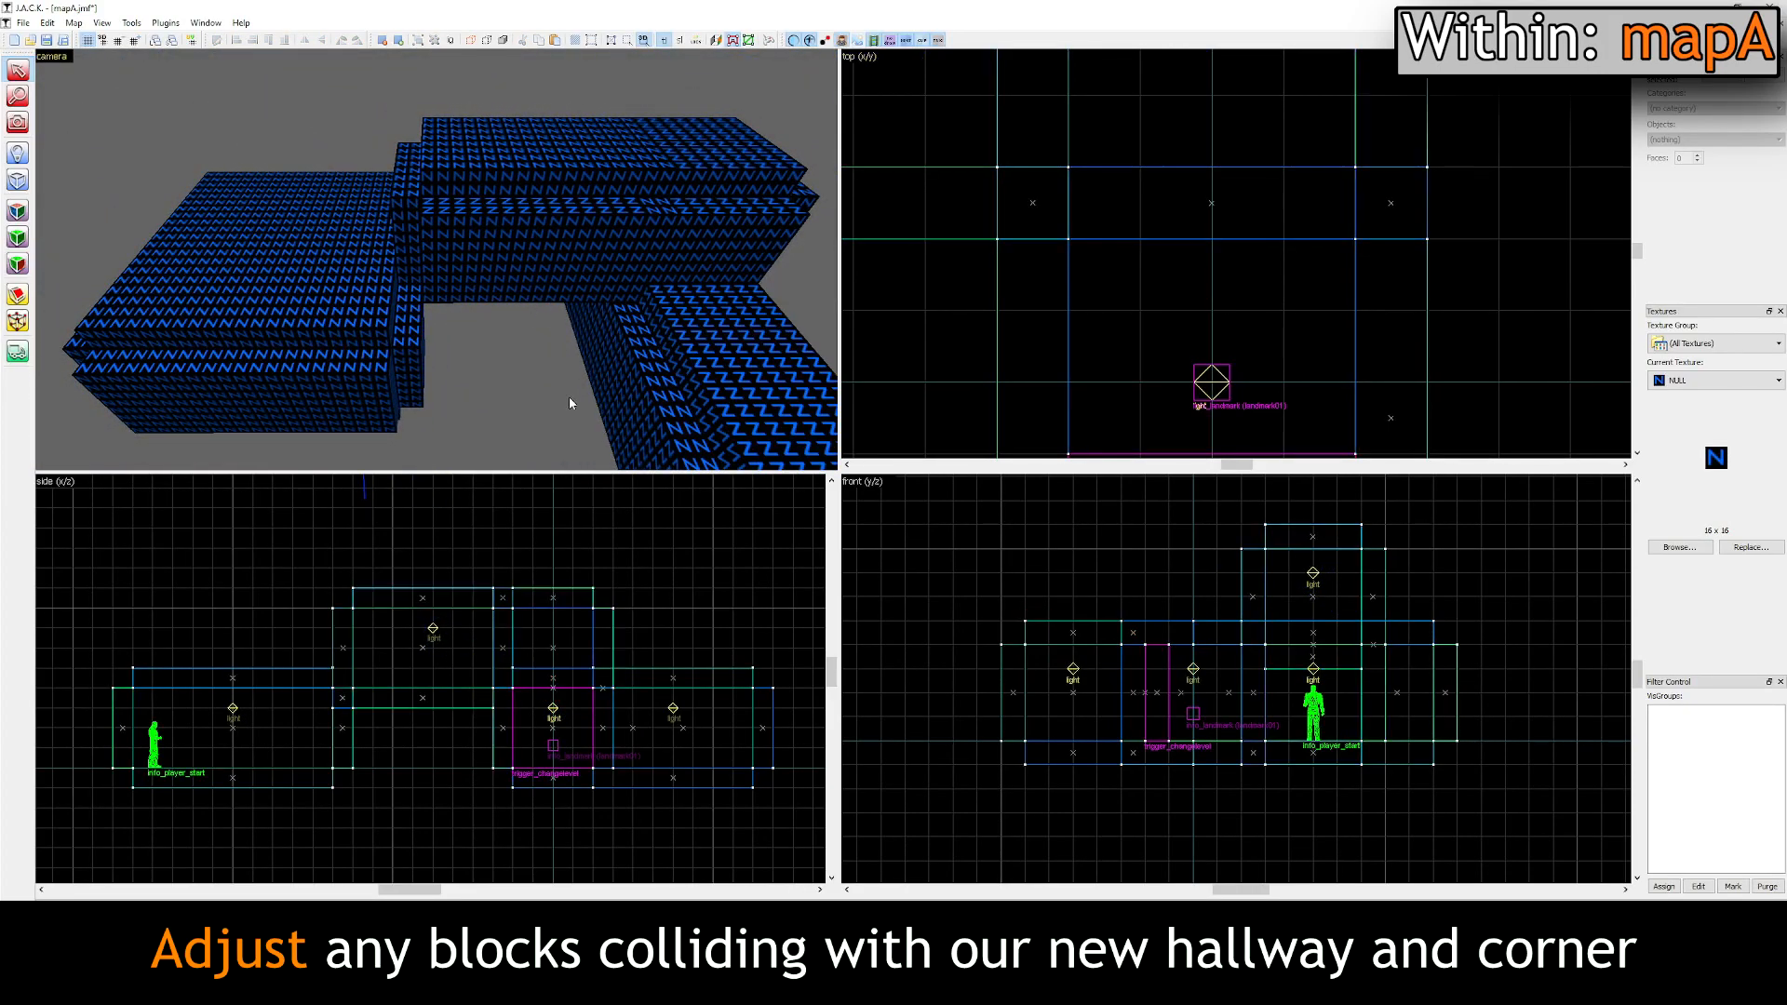
Step: Select the whole main room with Select Handles in the top view and raise it in the side view level with the hallway
scroll(892, 393, "down", 5)
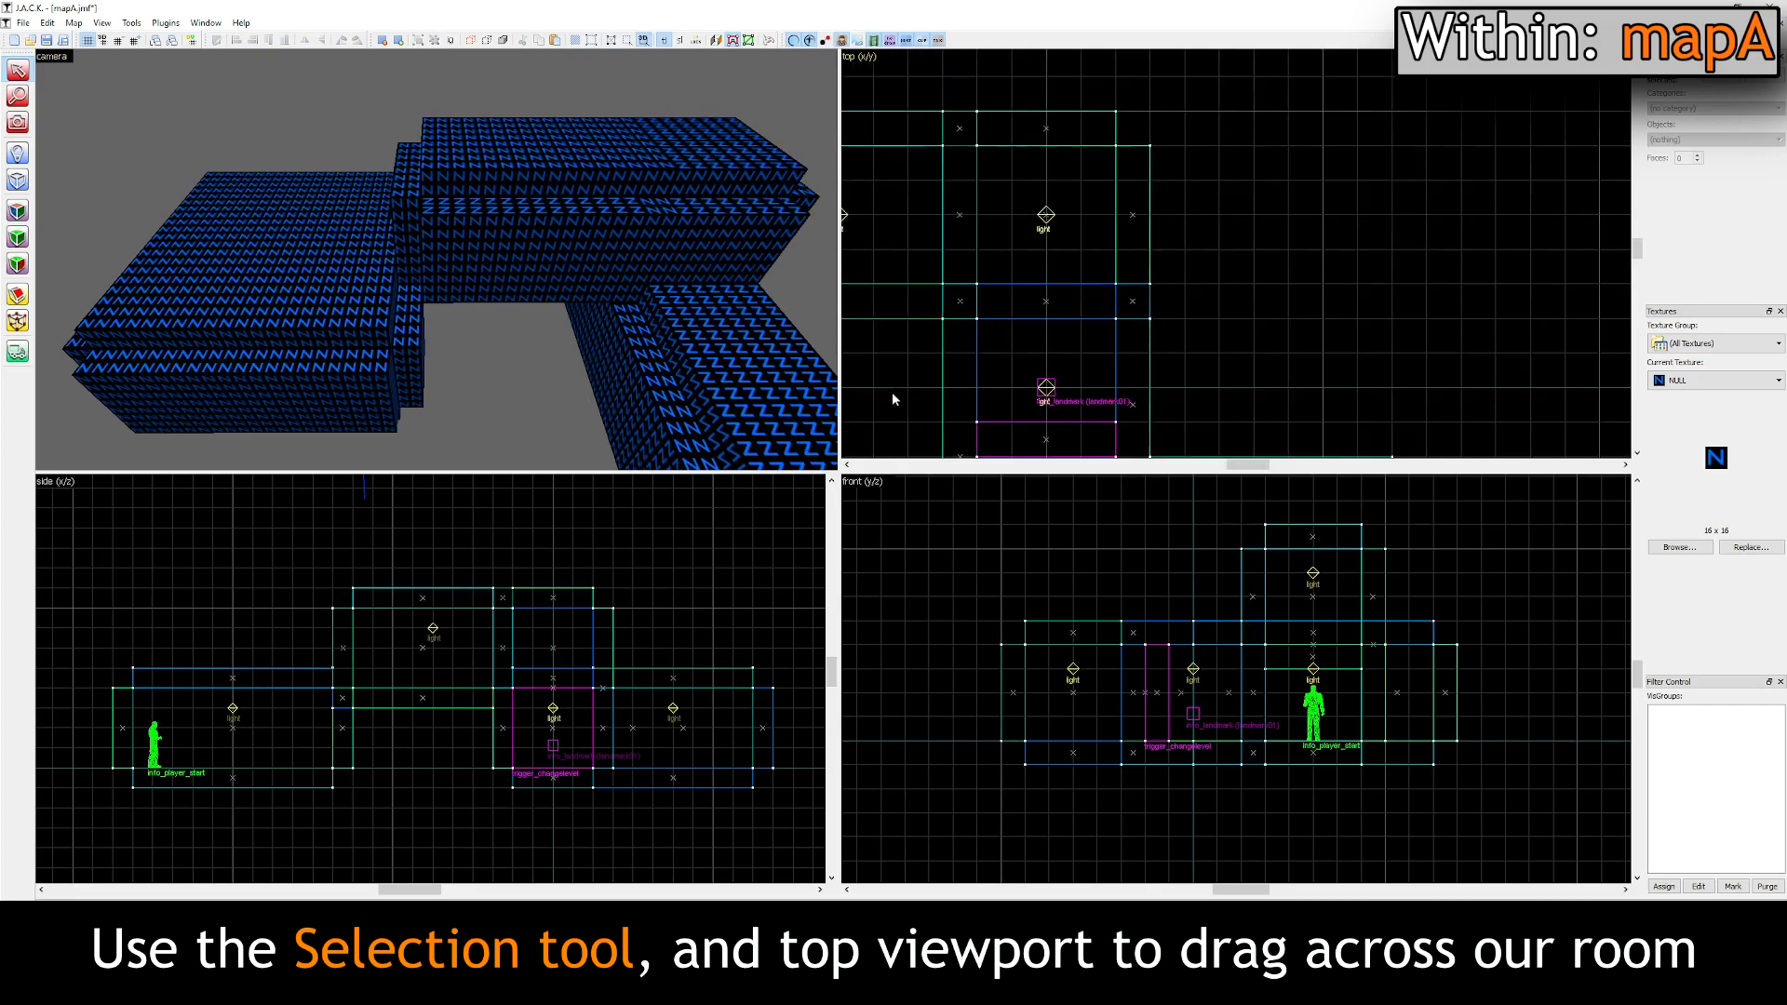
middle_click_drag(1237, 253, 1324, 255)
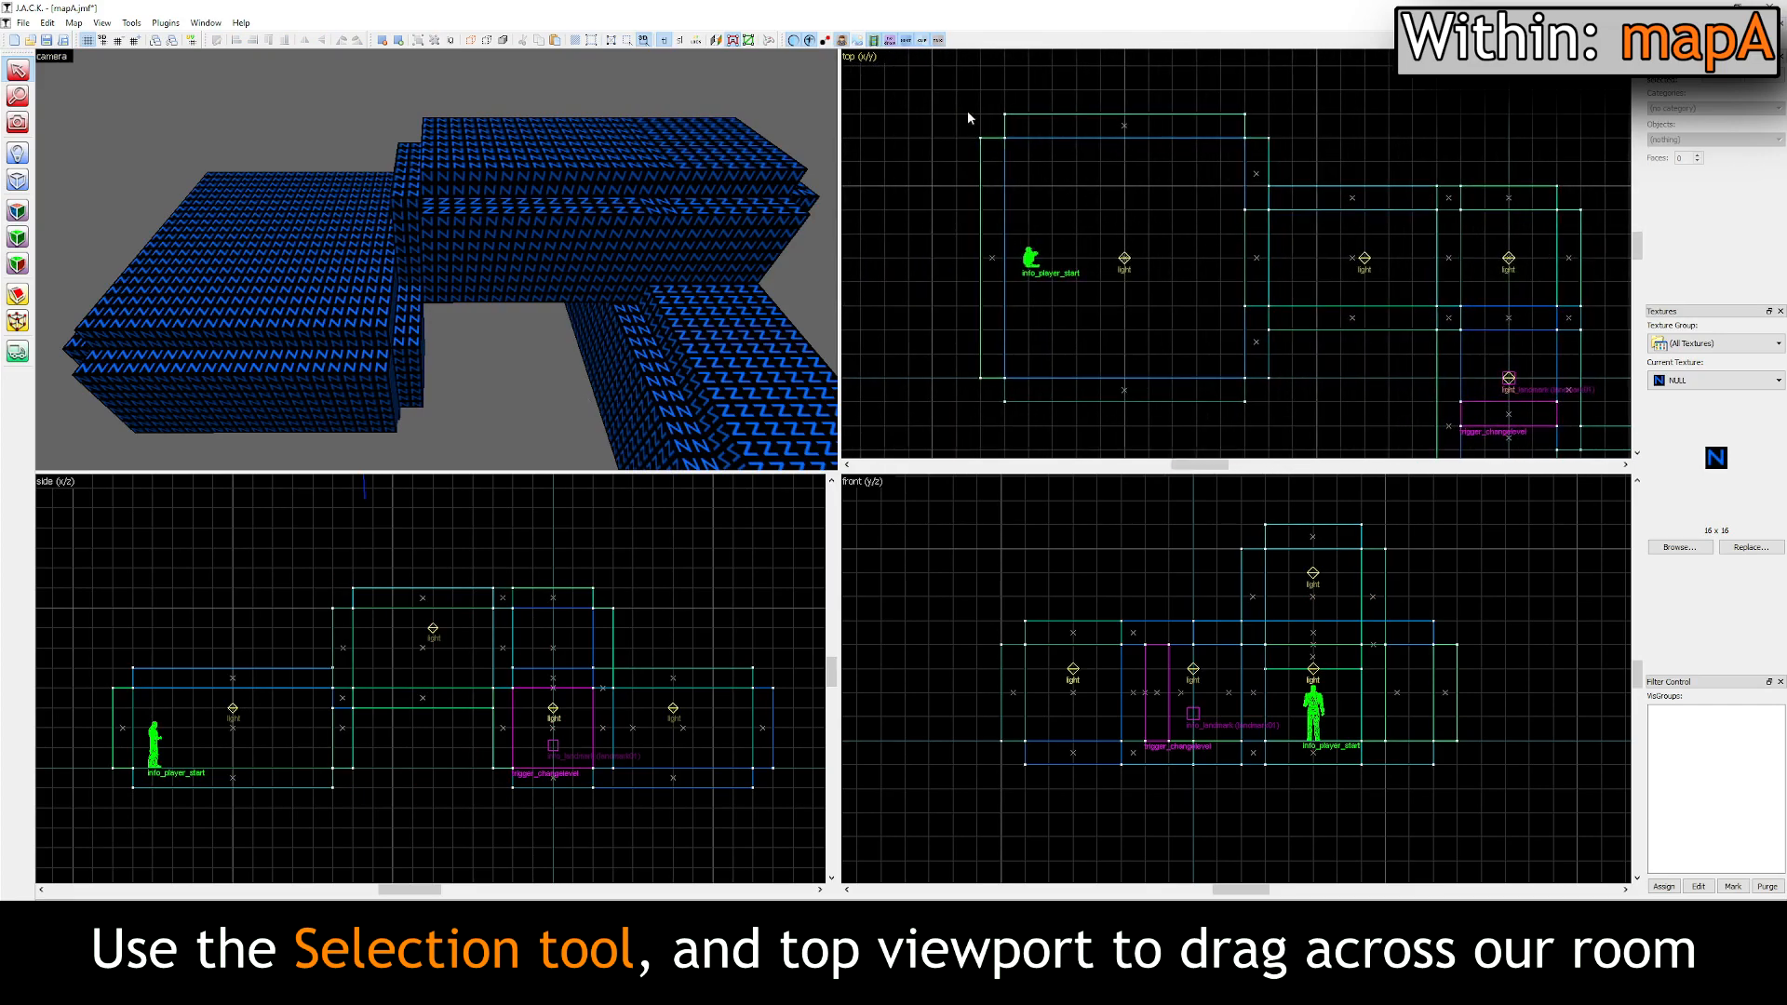
left_click_drag(965, 117, 1264, 405)
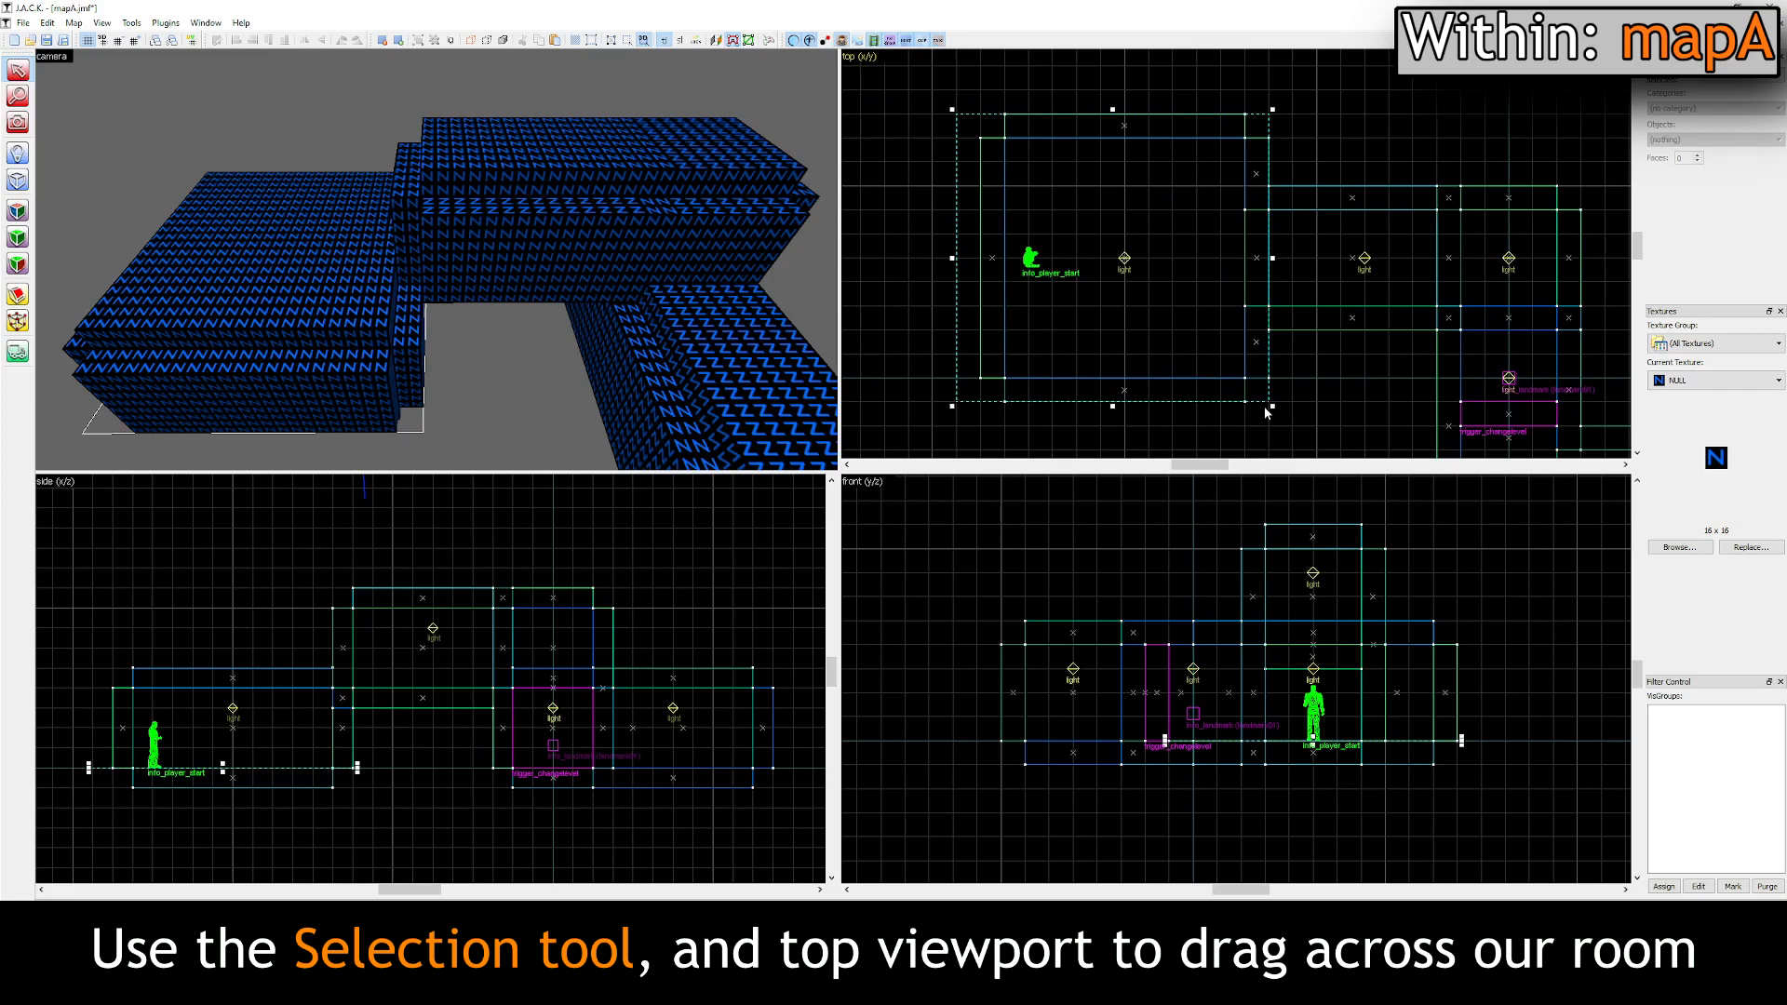
right_click(1075, 200)
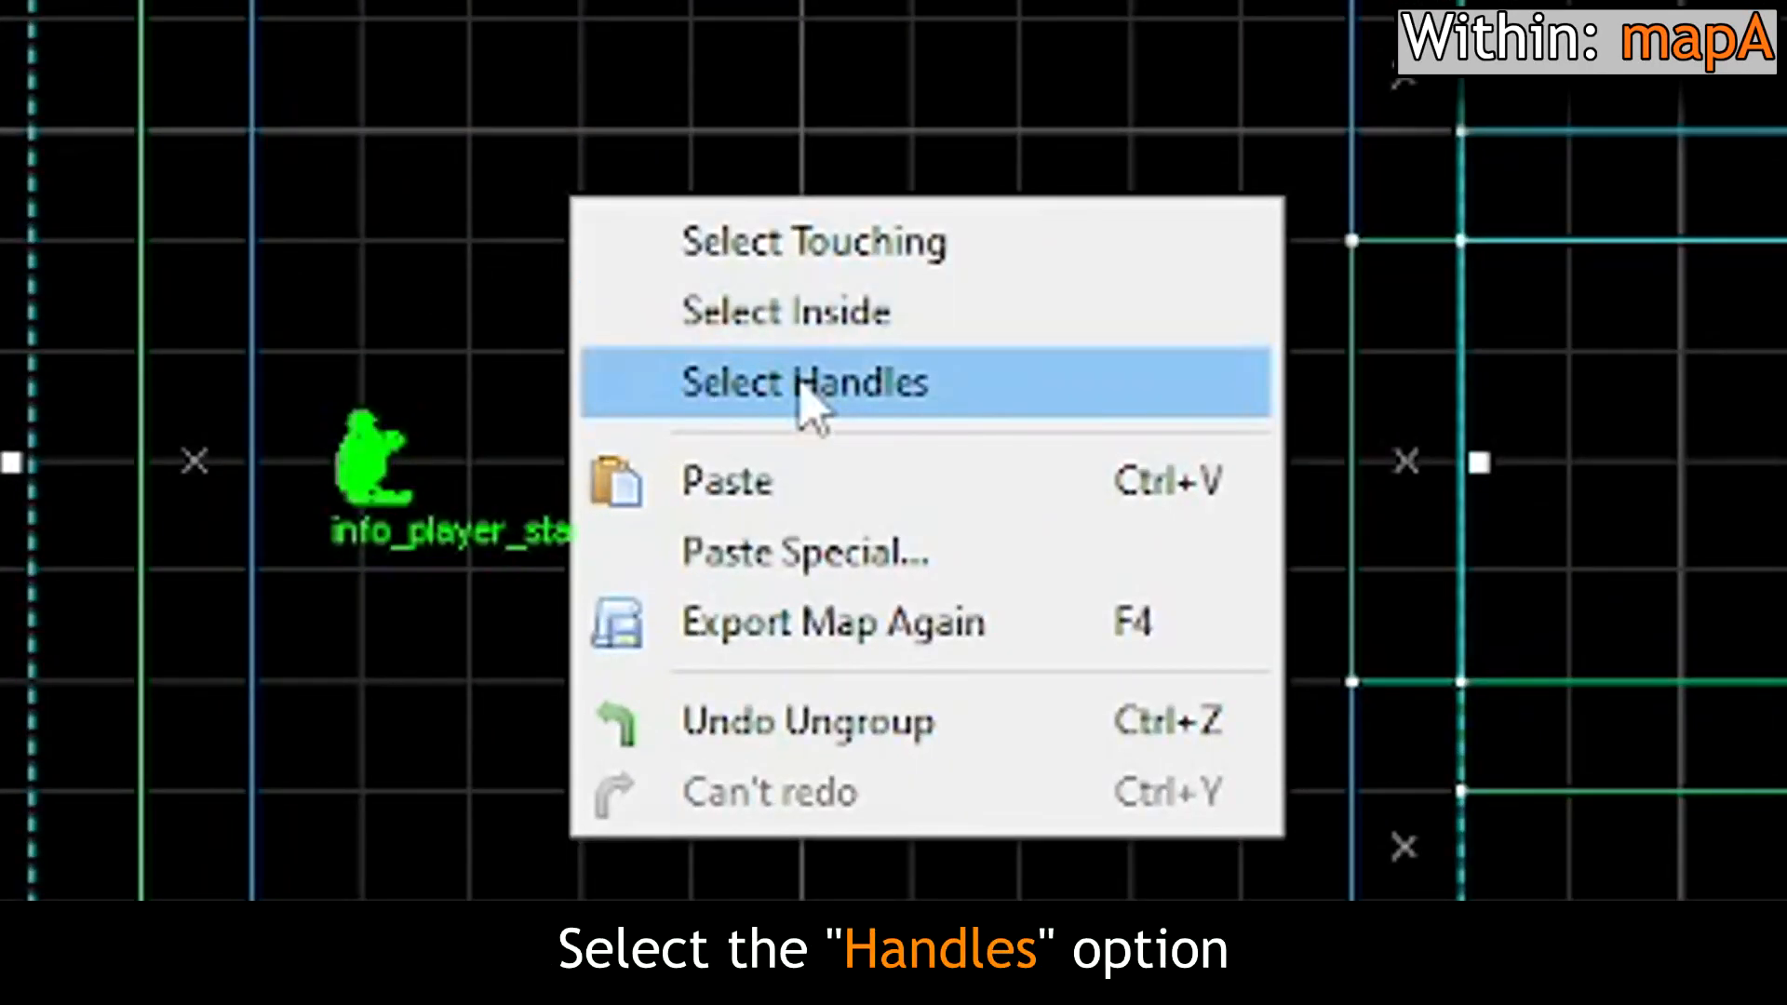
left_click(796, 374)
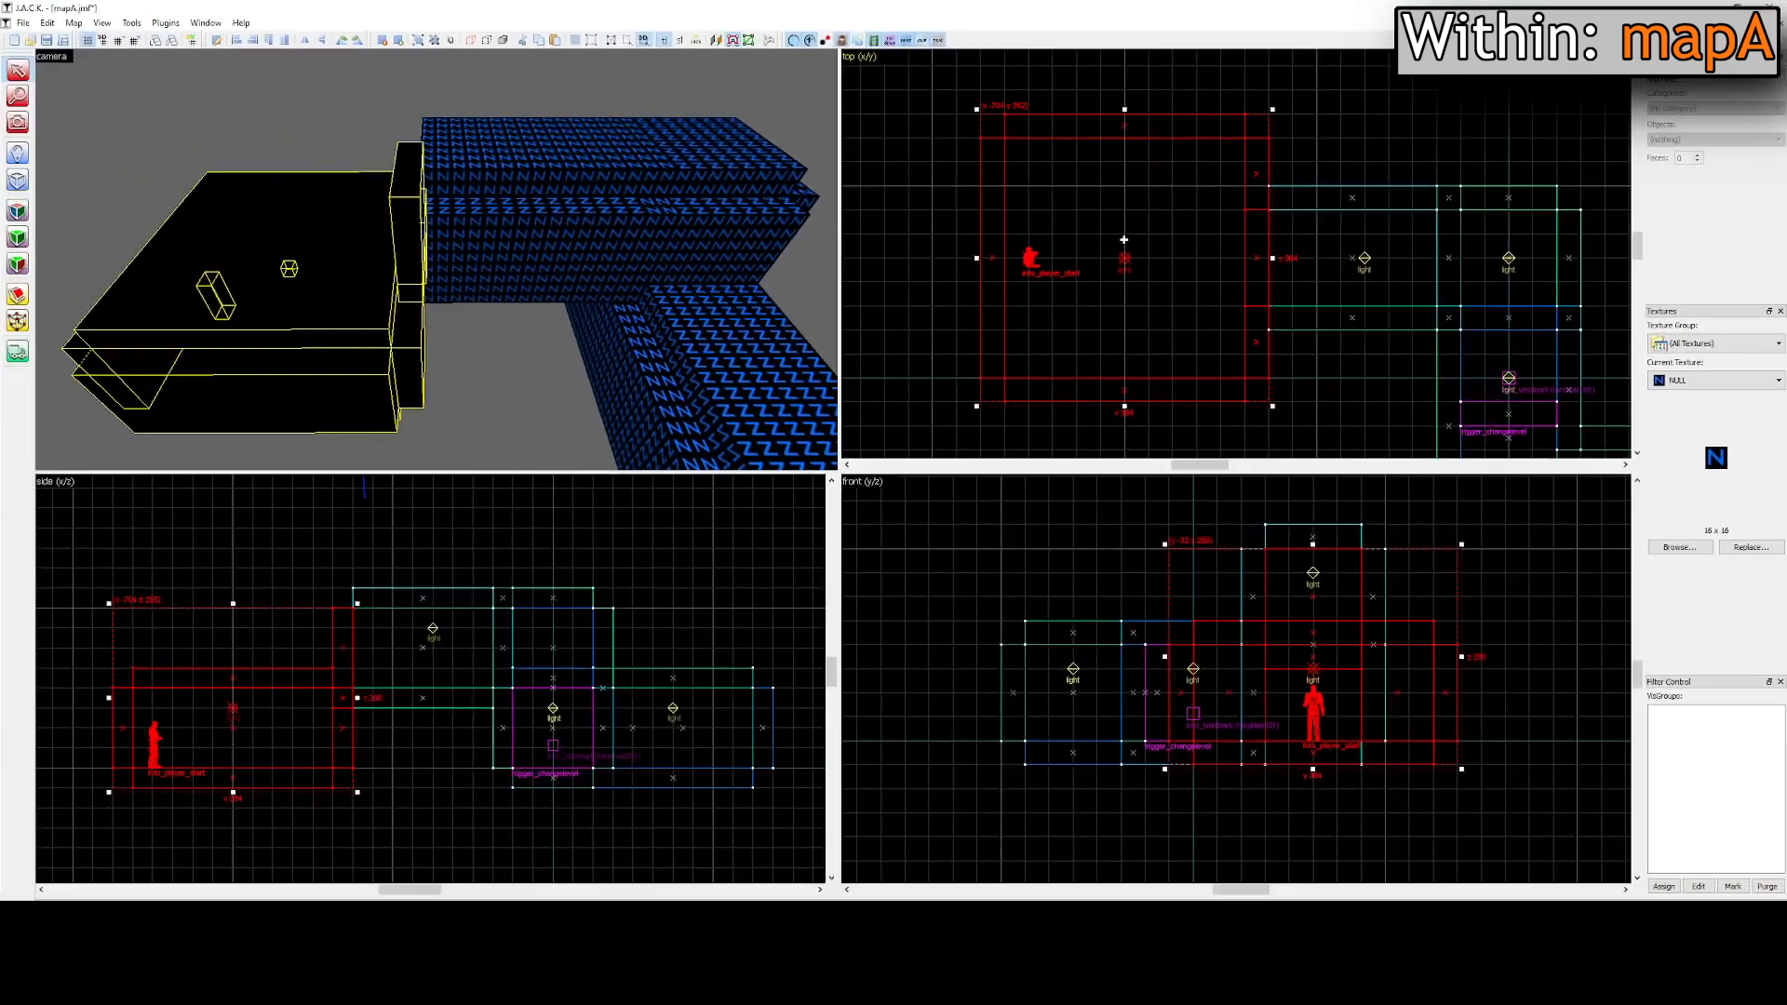
scroll(330, 657, "up", 2)
left_click_drag(329, 716, 328, 663)
key("Up")
key("Up")
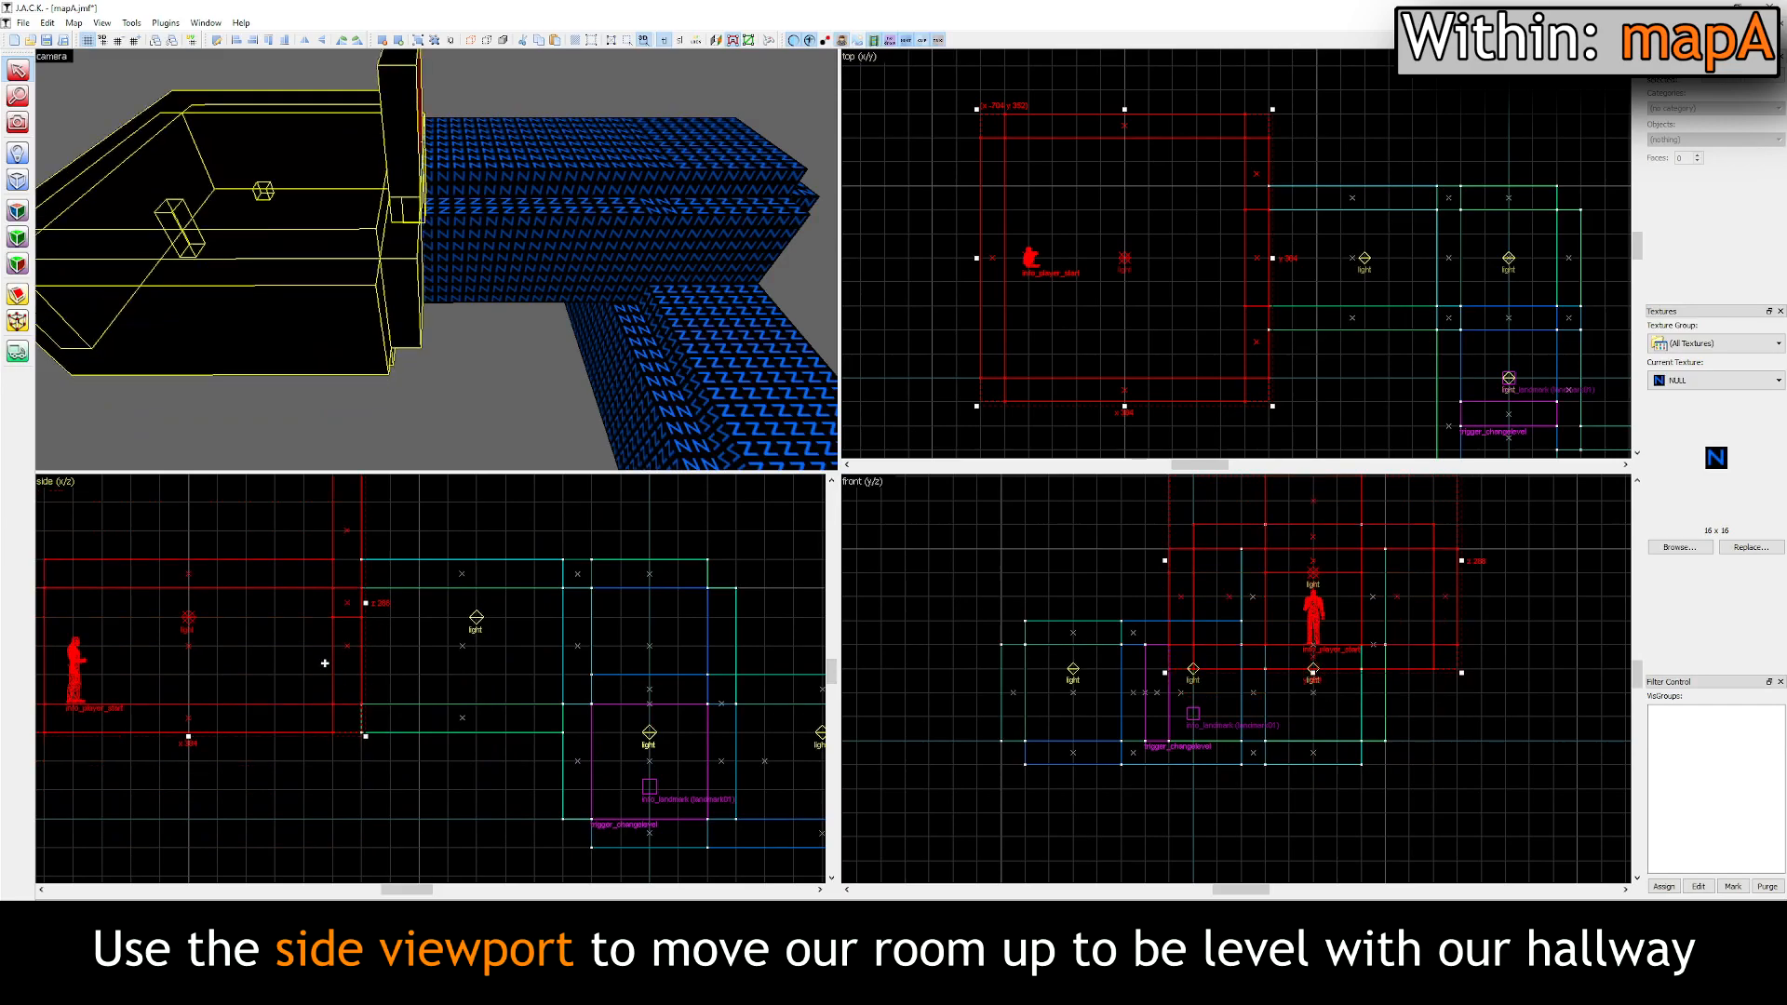
Step: Check the junction of room and hallway, clear the selection, and delete the unnecessary block protruding above the main room's hallway side
key("z")
key("w")
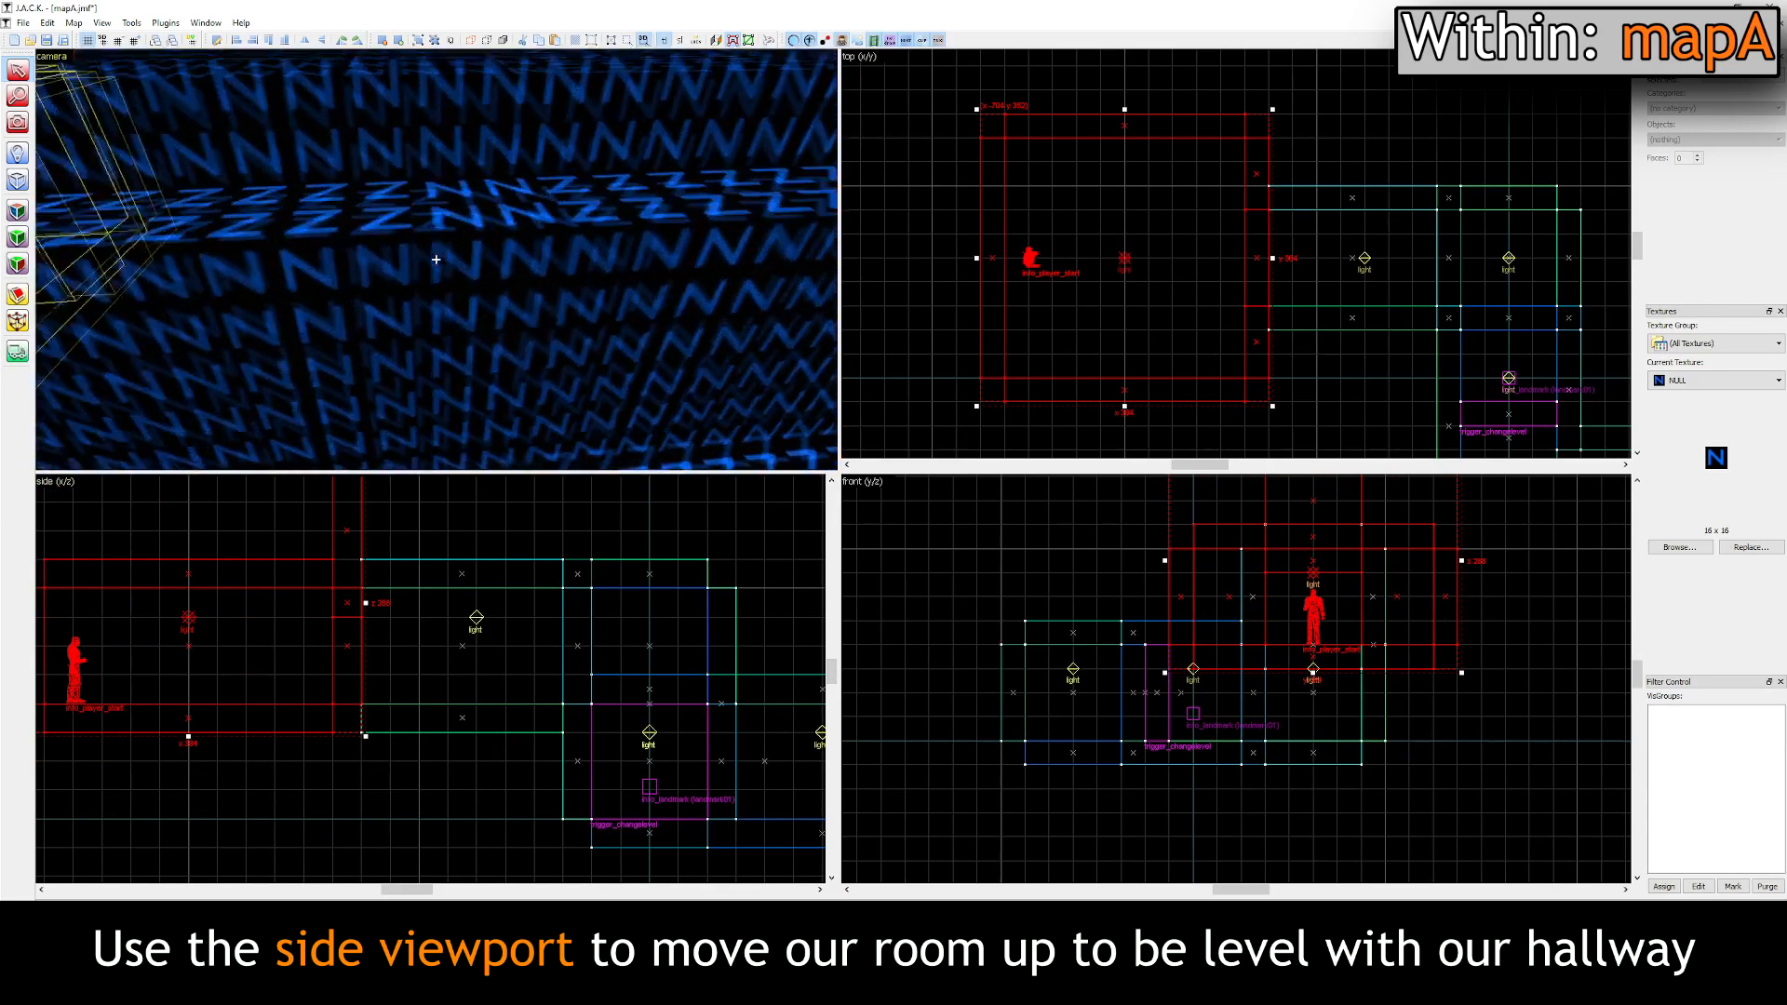
key("w")
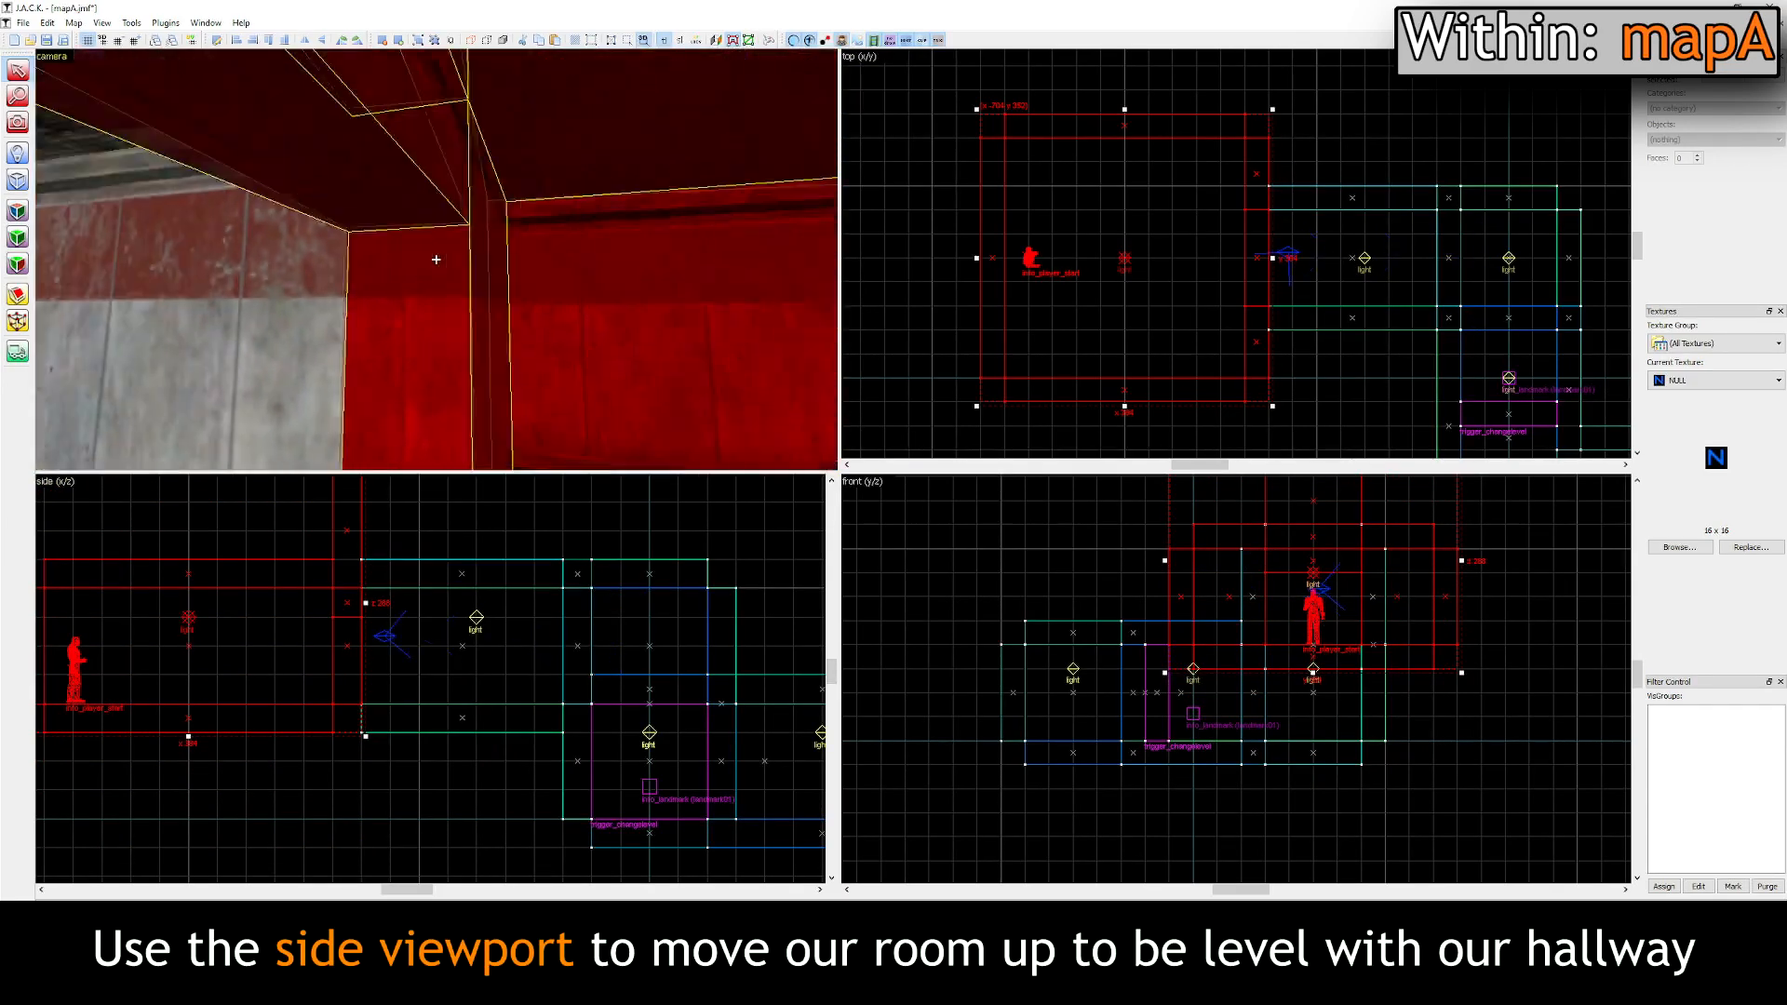
key("s")
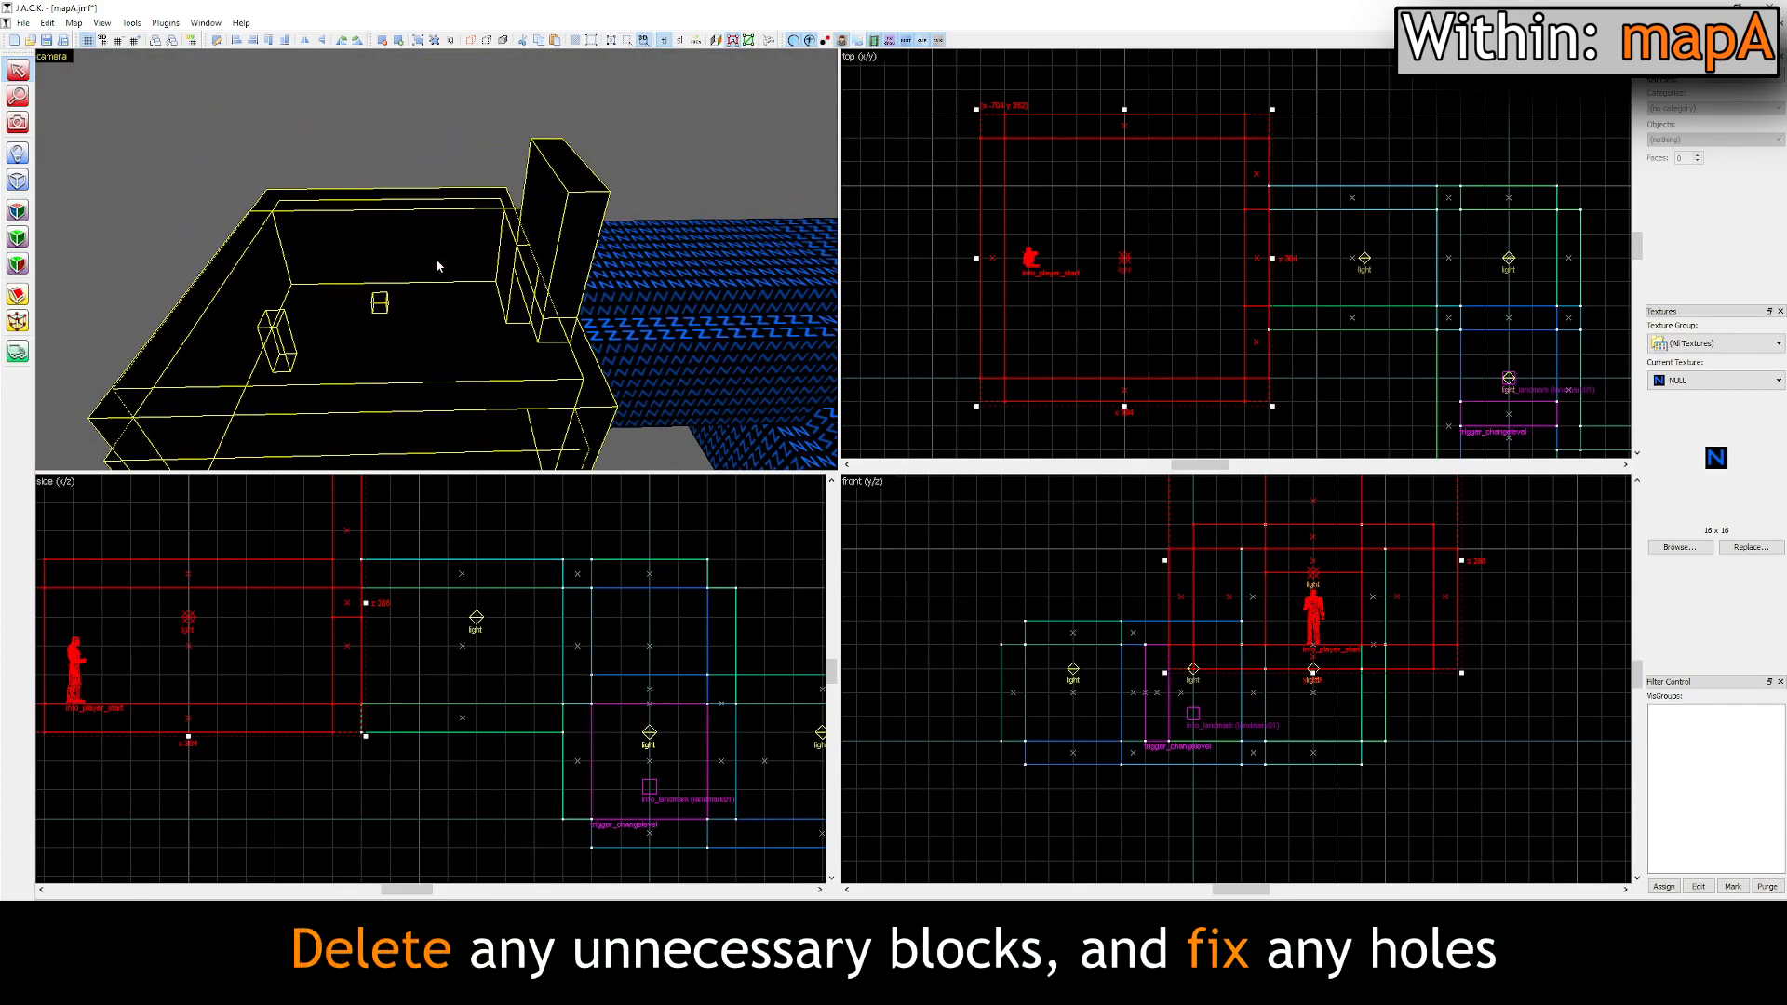
key("z")
left_click(551, 214)
key("Delete")
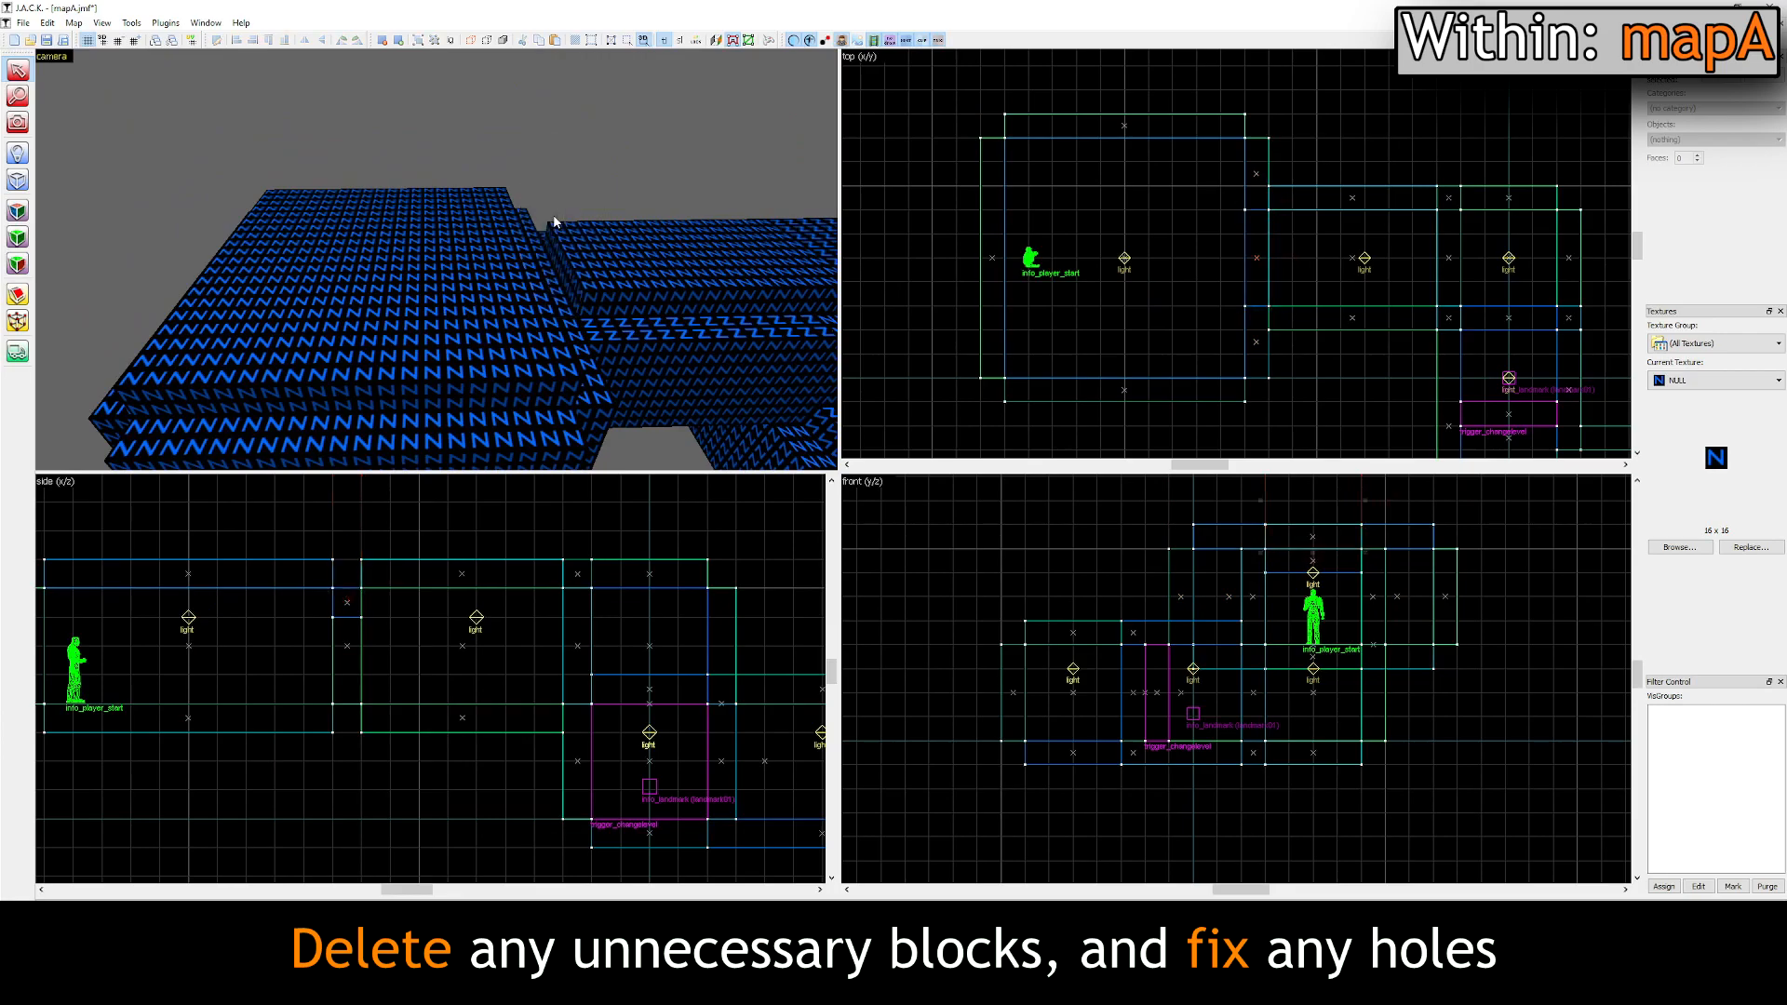
Step: Extend the raised hallway's floor block west to close the gap with the main room's floor
key("w")
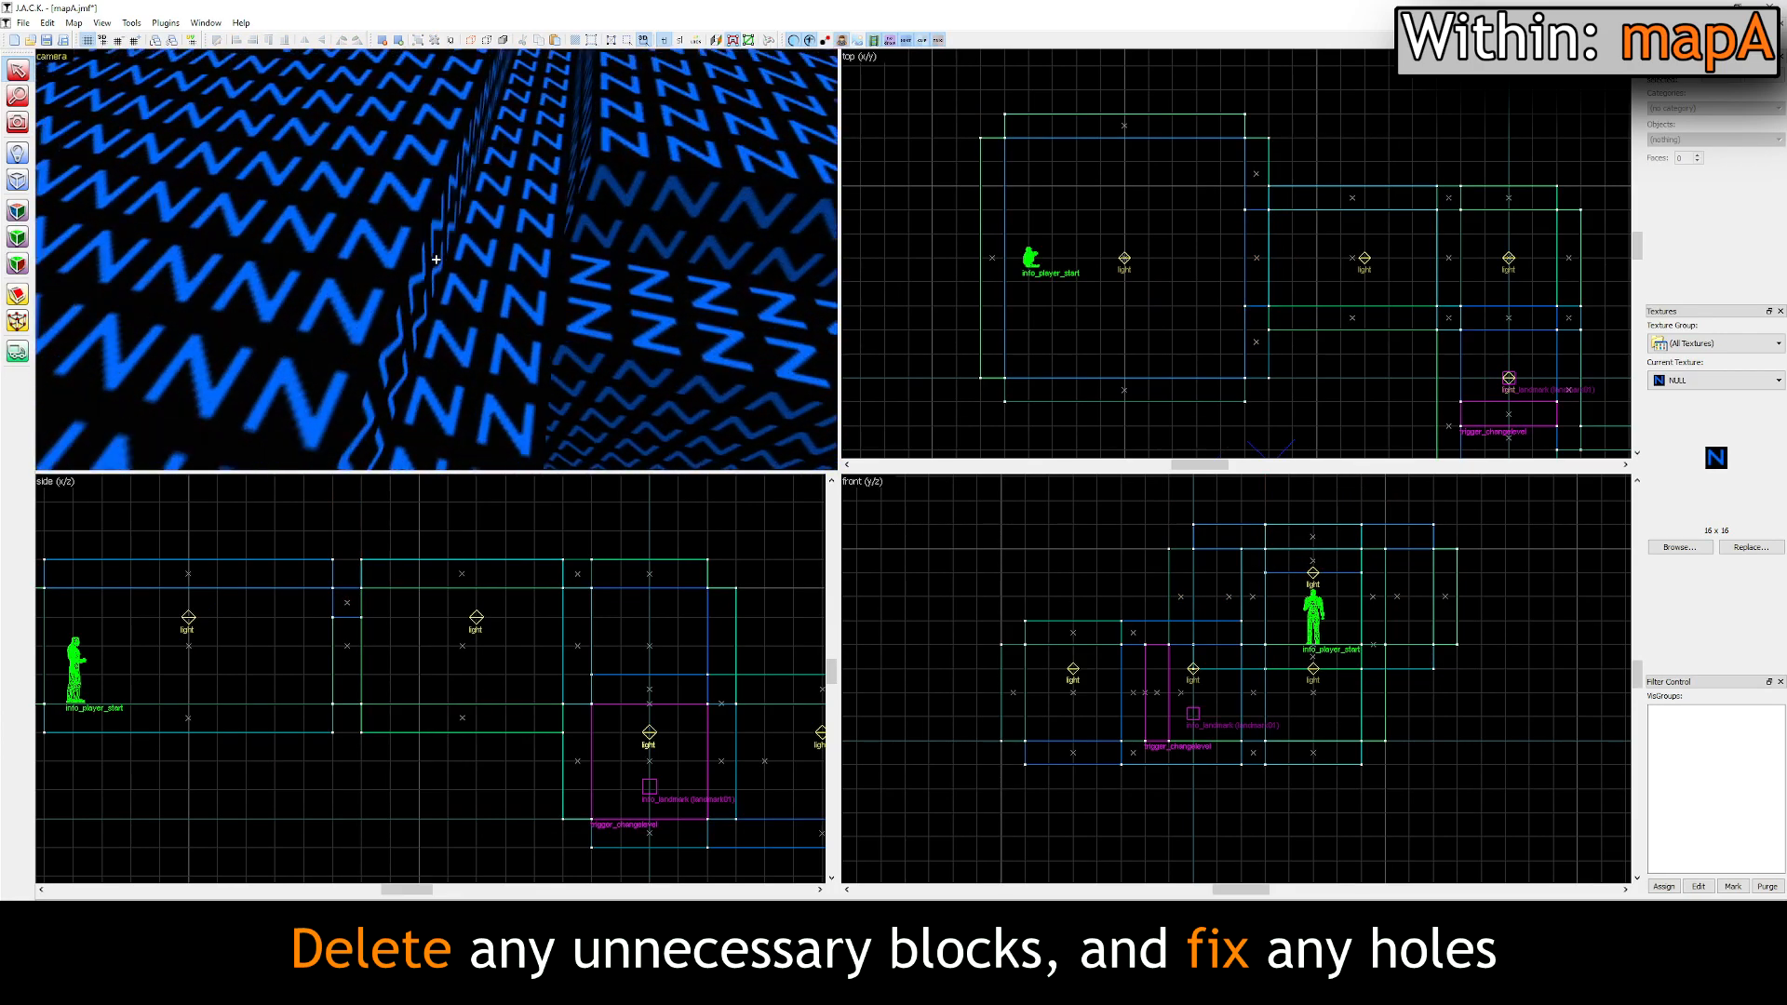
key("z")
left_click(642, 295)
scroll(1290, 249, "up", 3)
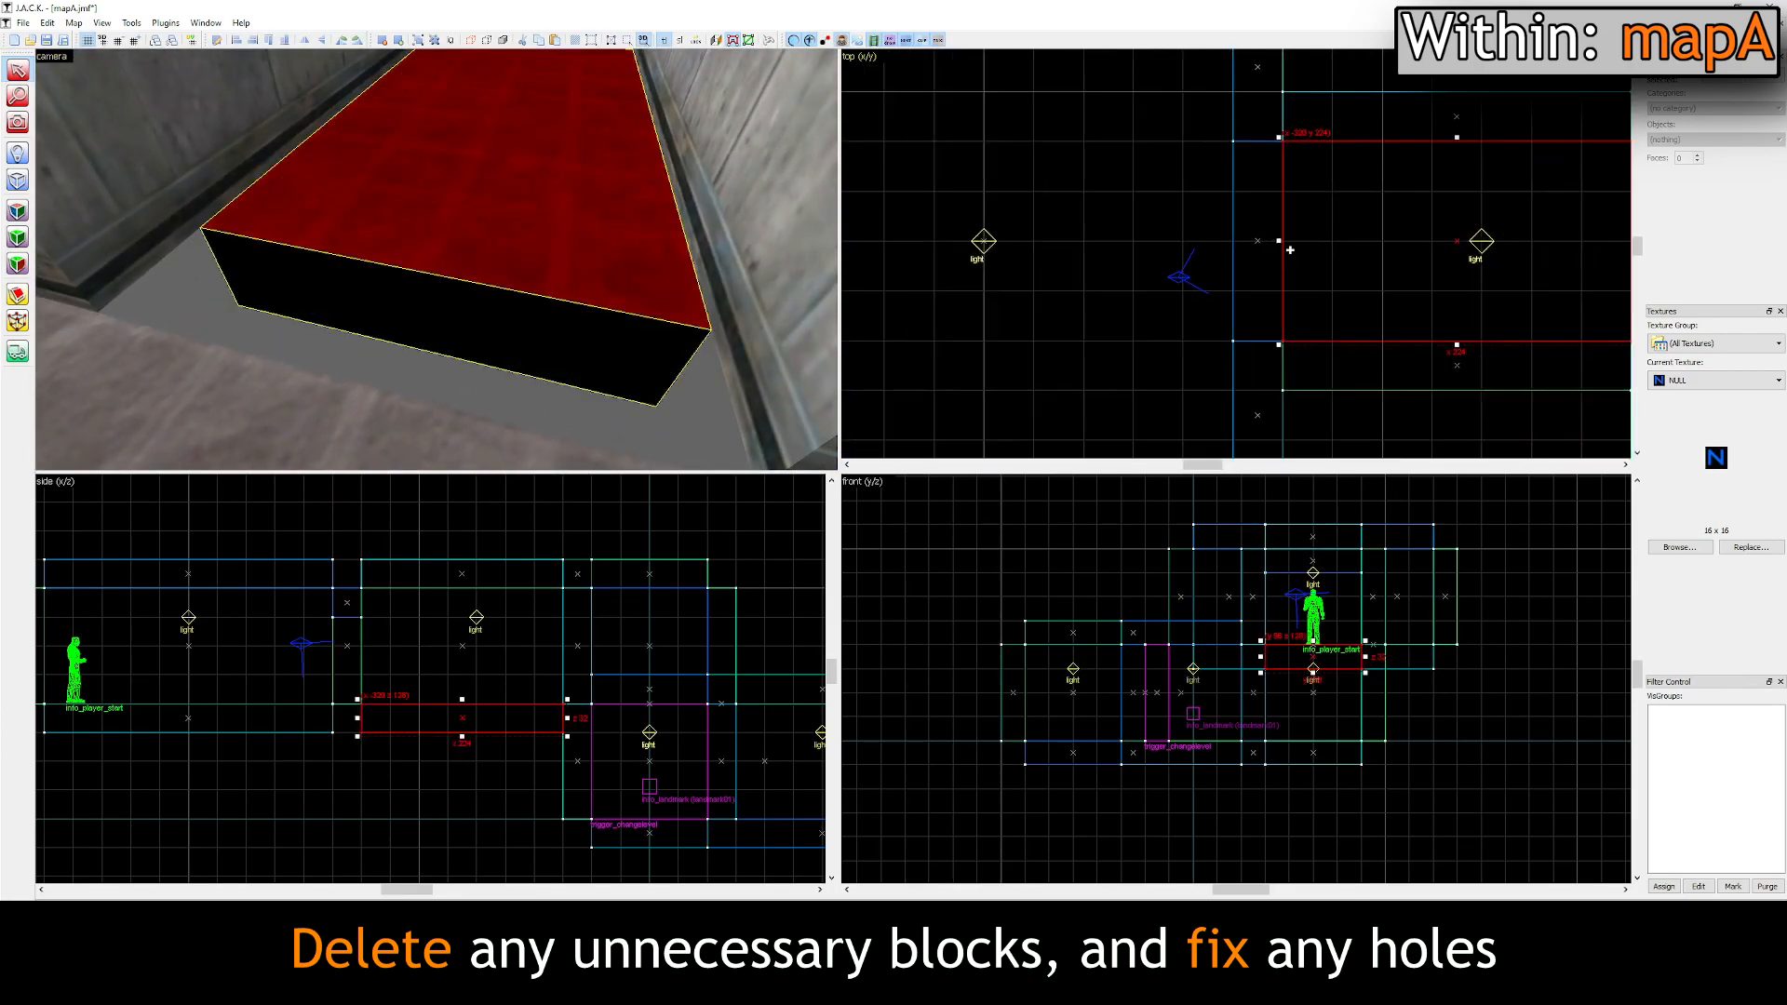
left_click_drag(1279, 241, 1239, 248)
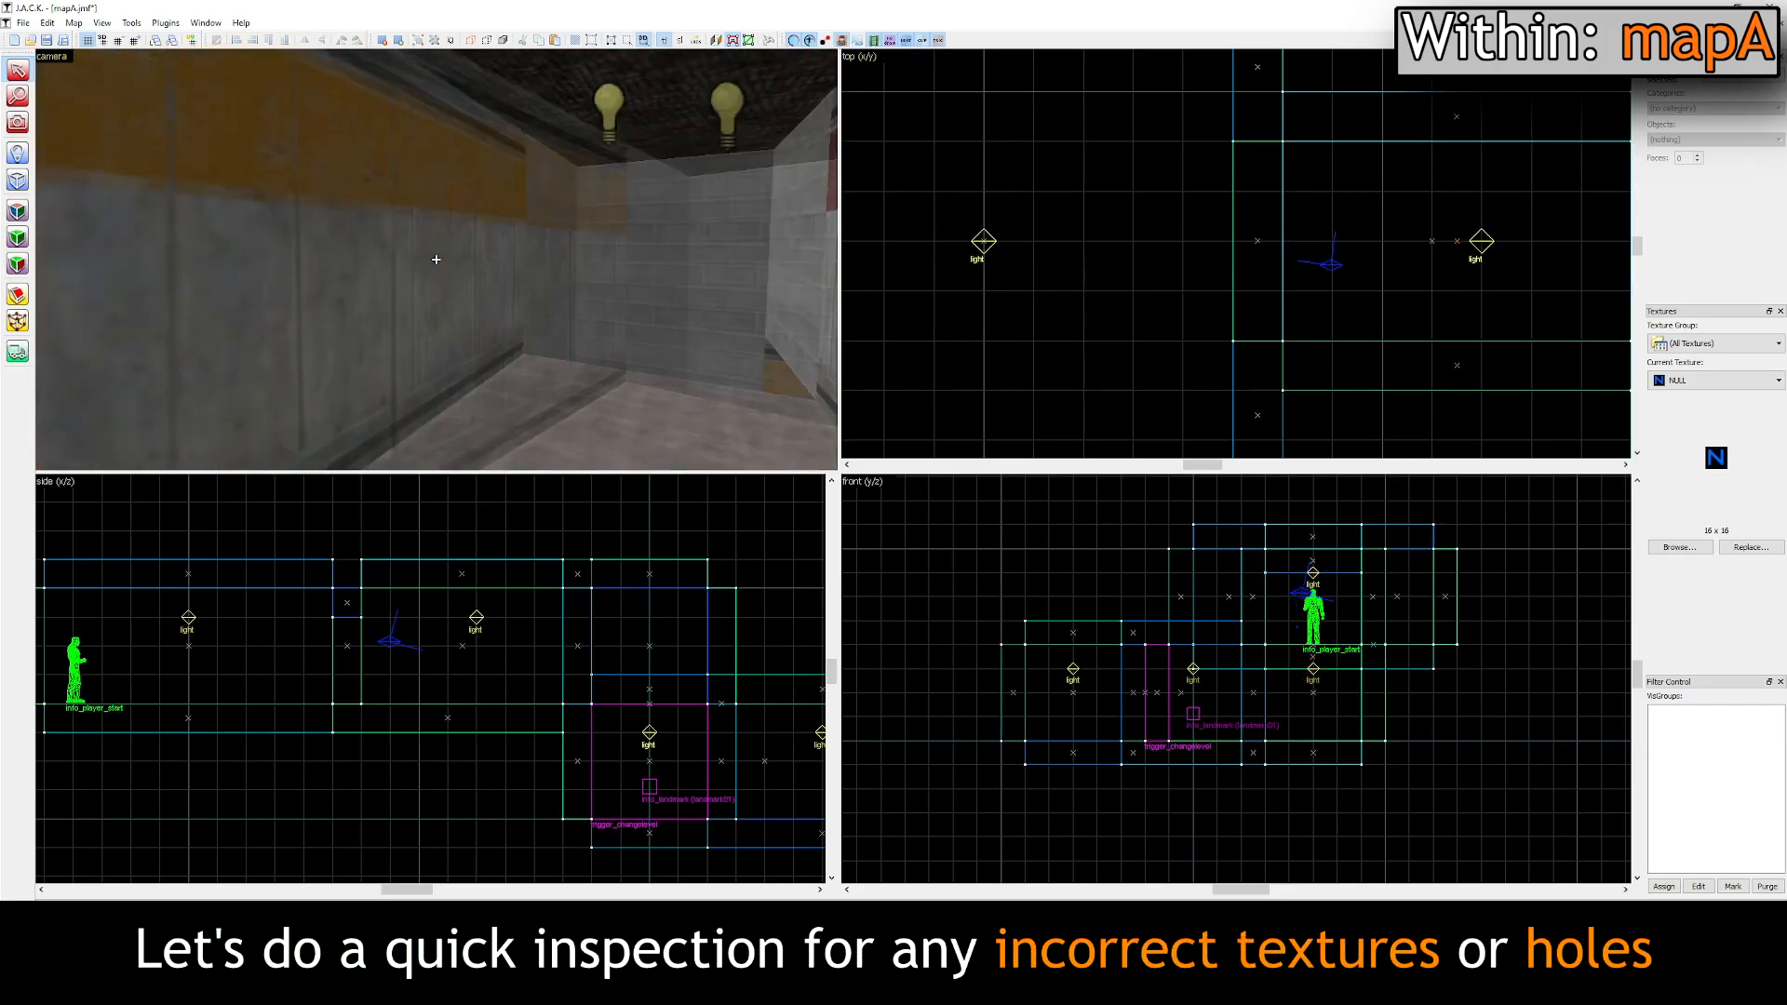
Step: Inspect the hallway, the corner drop and the map's exterior for incorrect textures or holes
key("w")
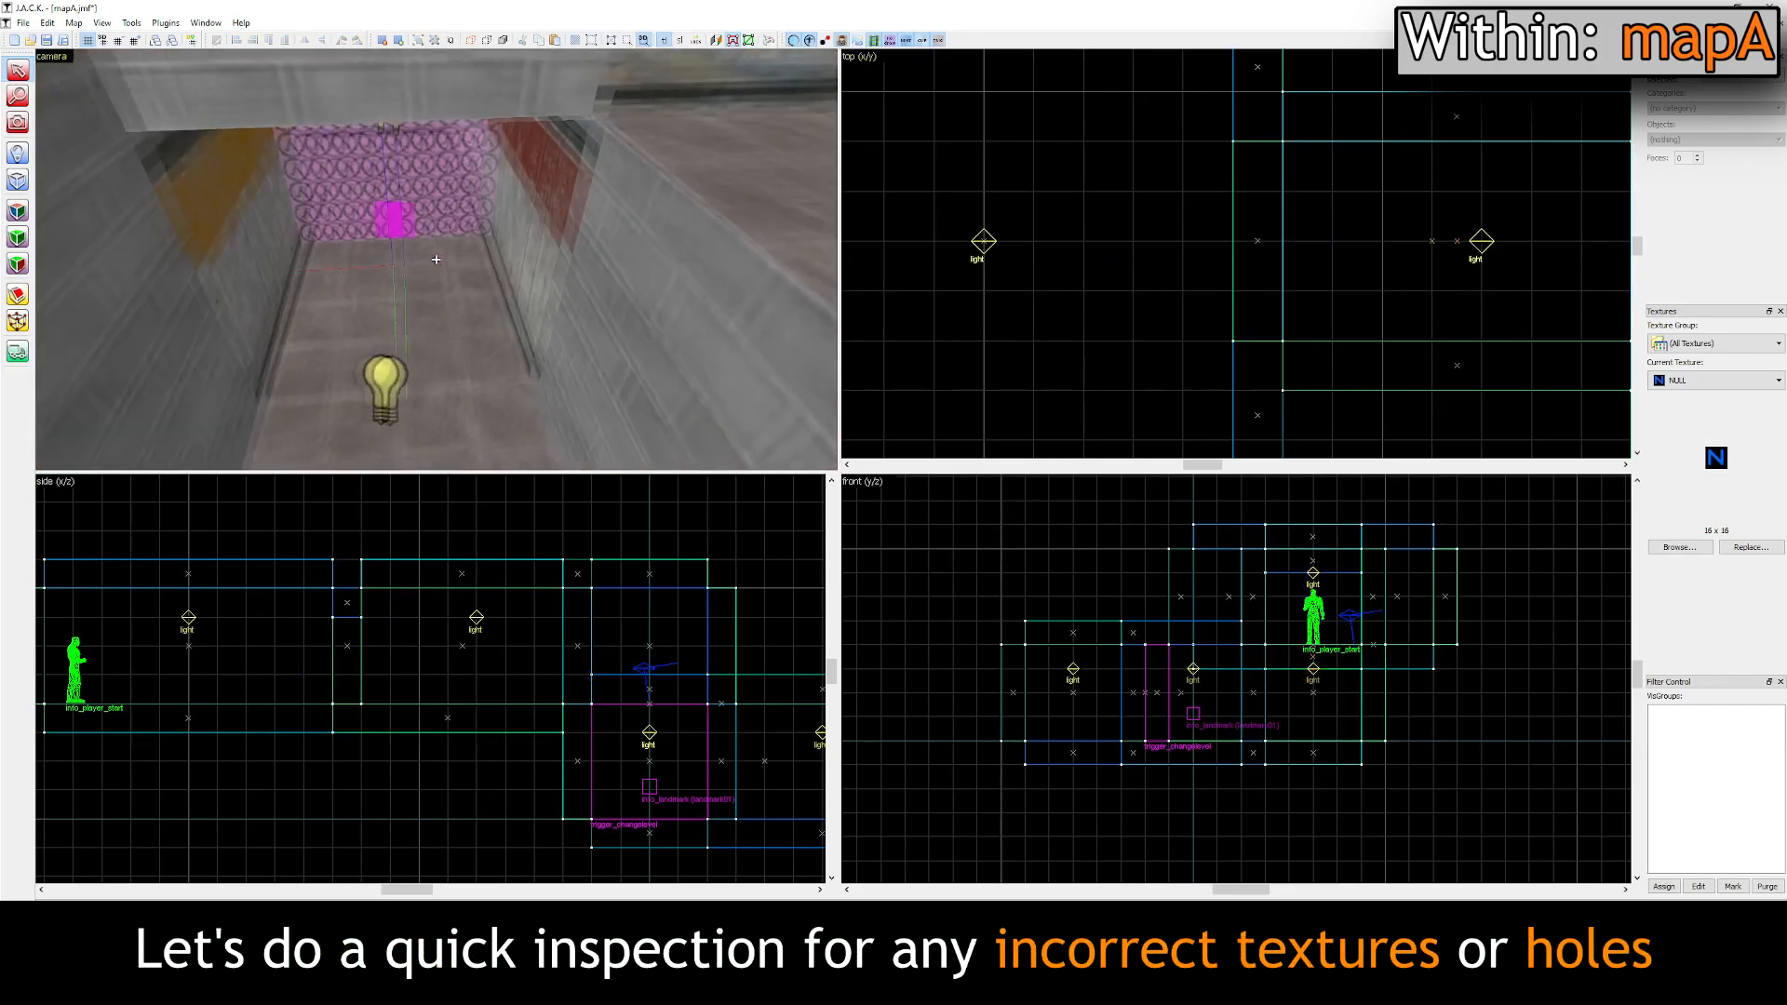
key("w")
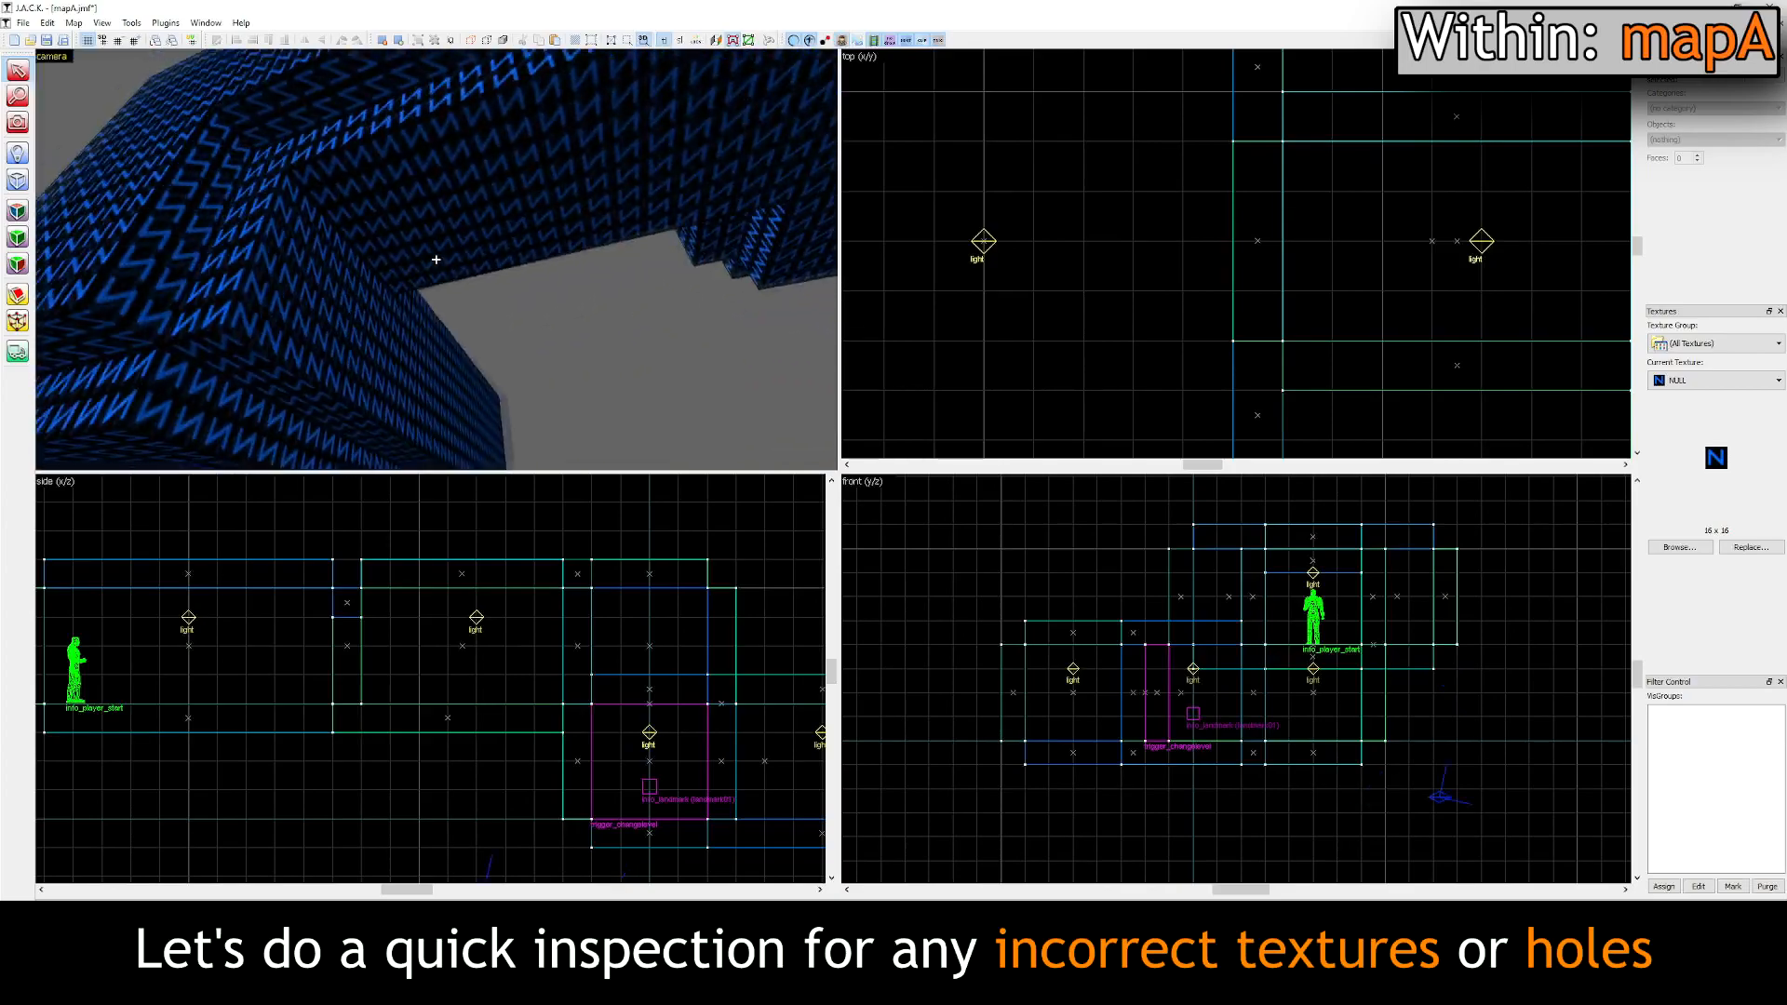
key("w")
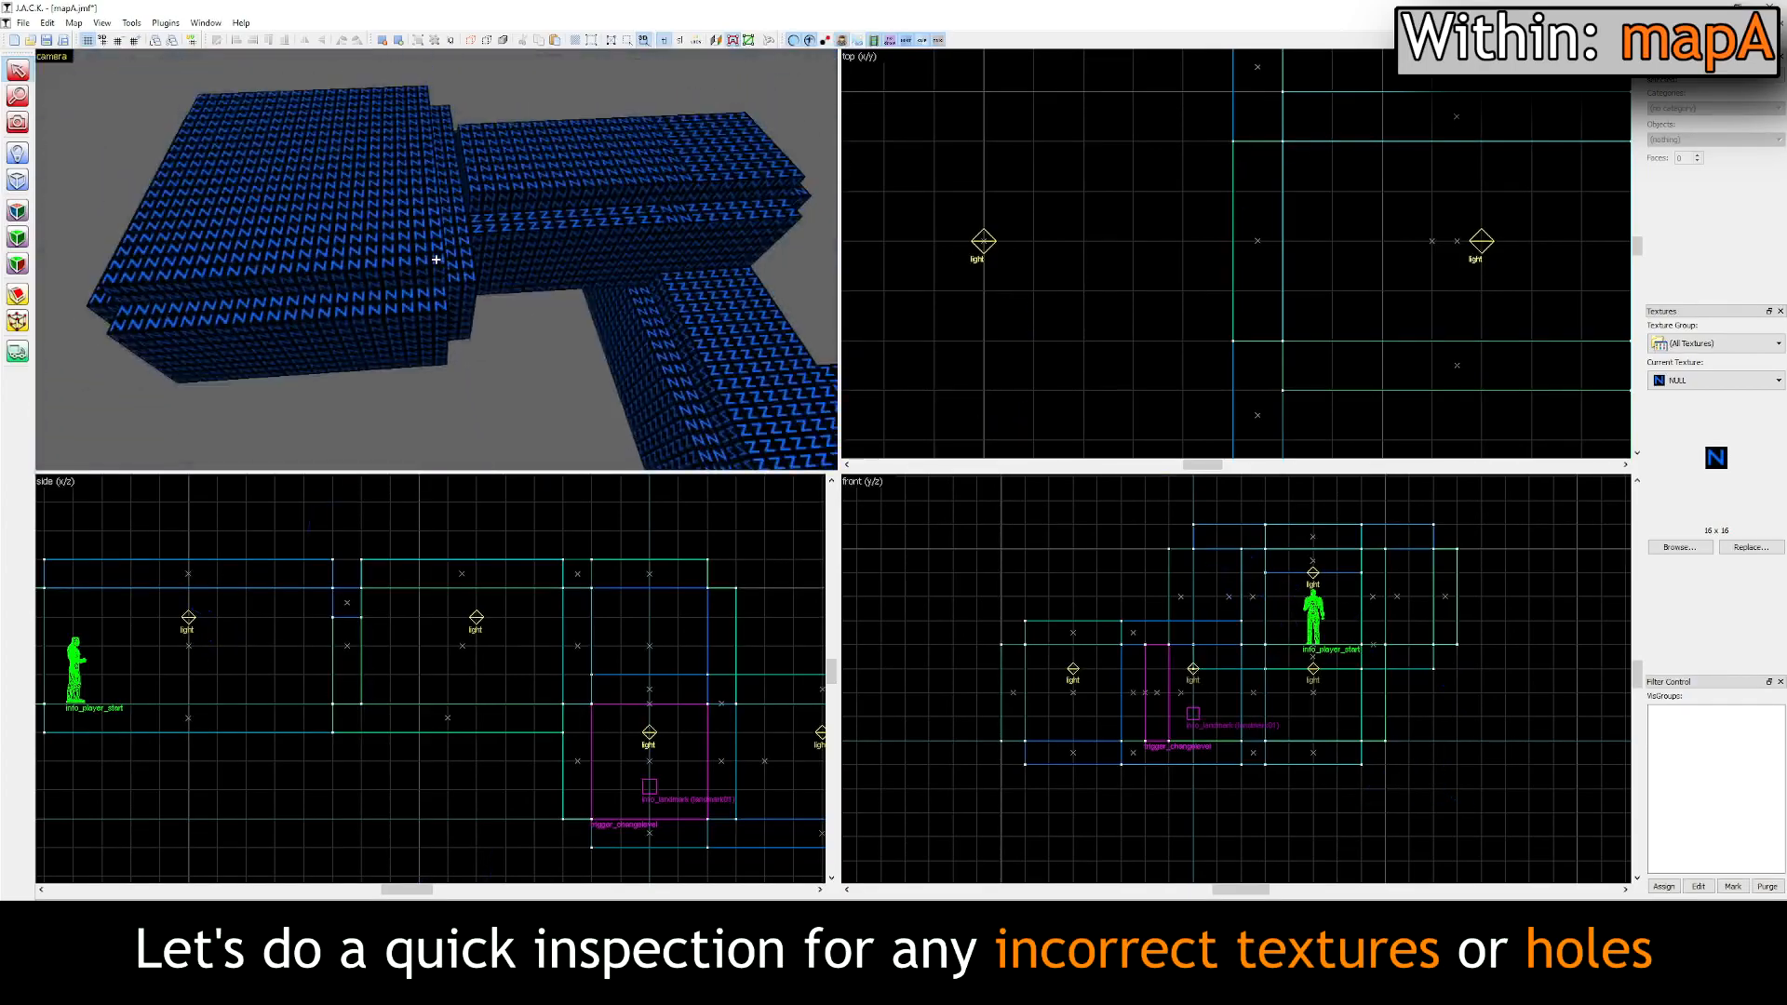
key("s")
key("z")
scroll(1018, 311, "down", 7)
middle_click_drag(1237, 255, 1234, 198)
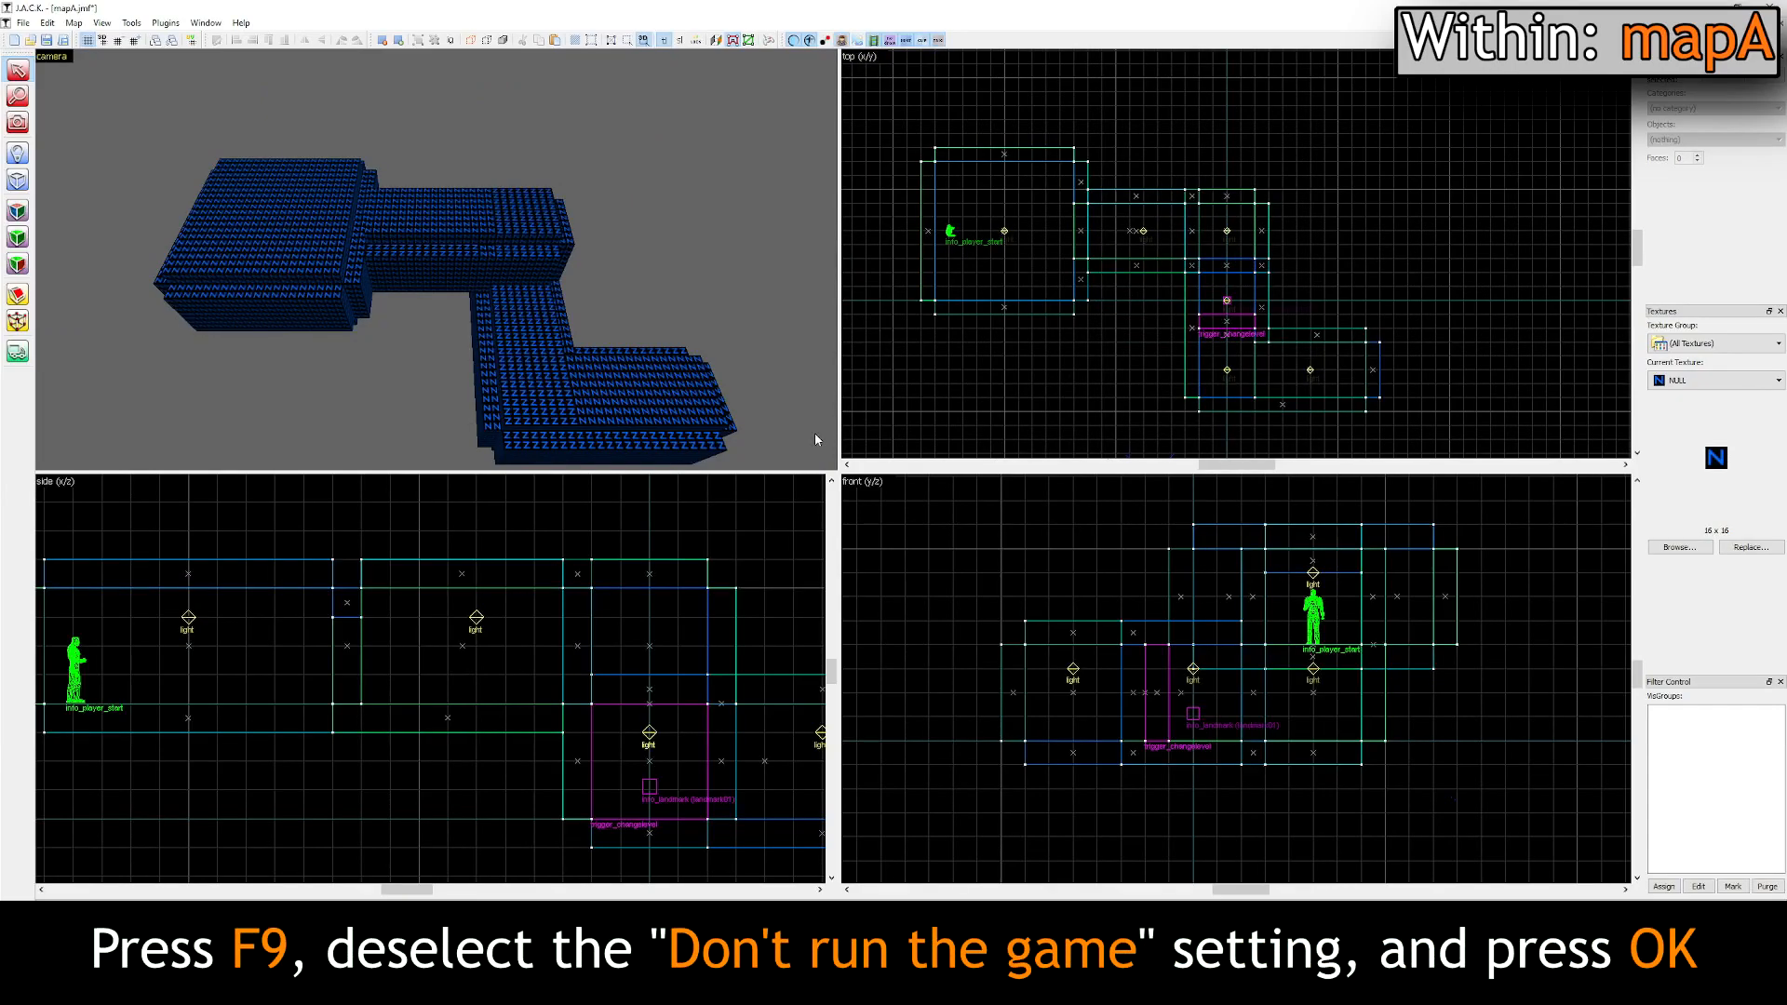
Step: Compile and run mapA with the "Don't run the game" option off and all compile stages on Normal, and answer the export prompt
scroll(814, 433, "up", 2)
key("F9")
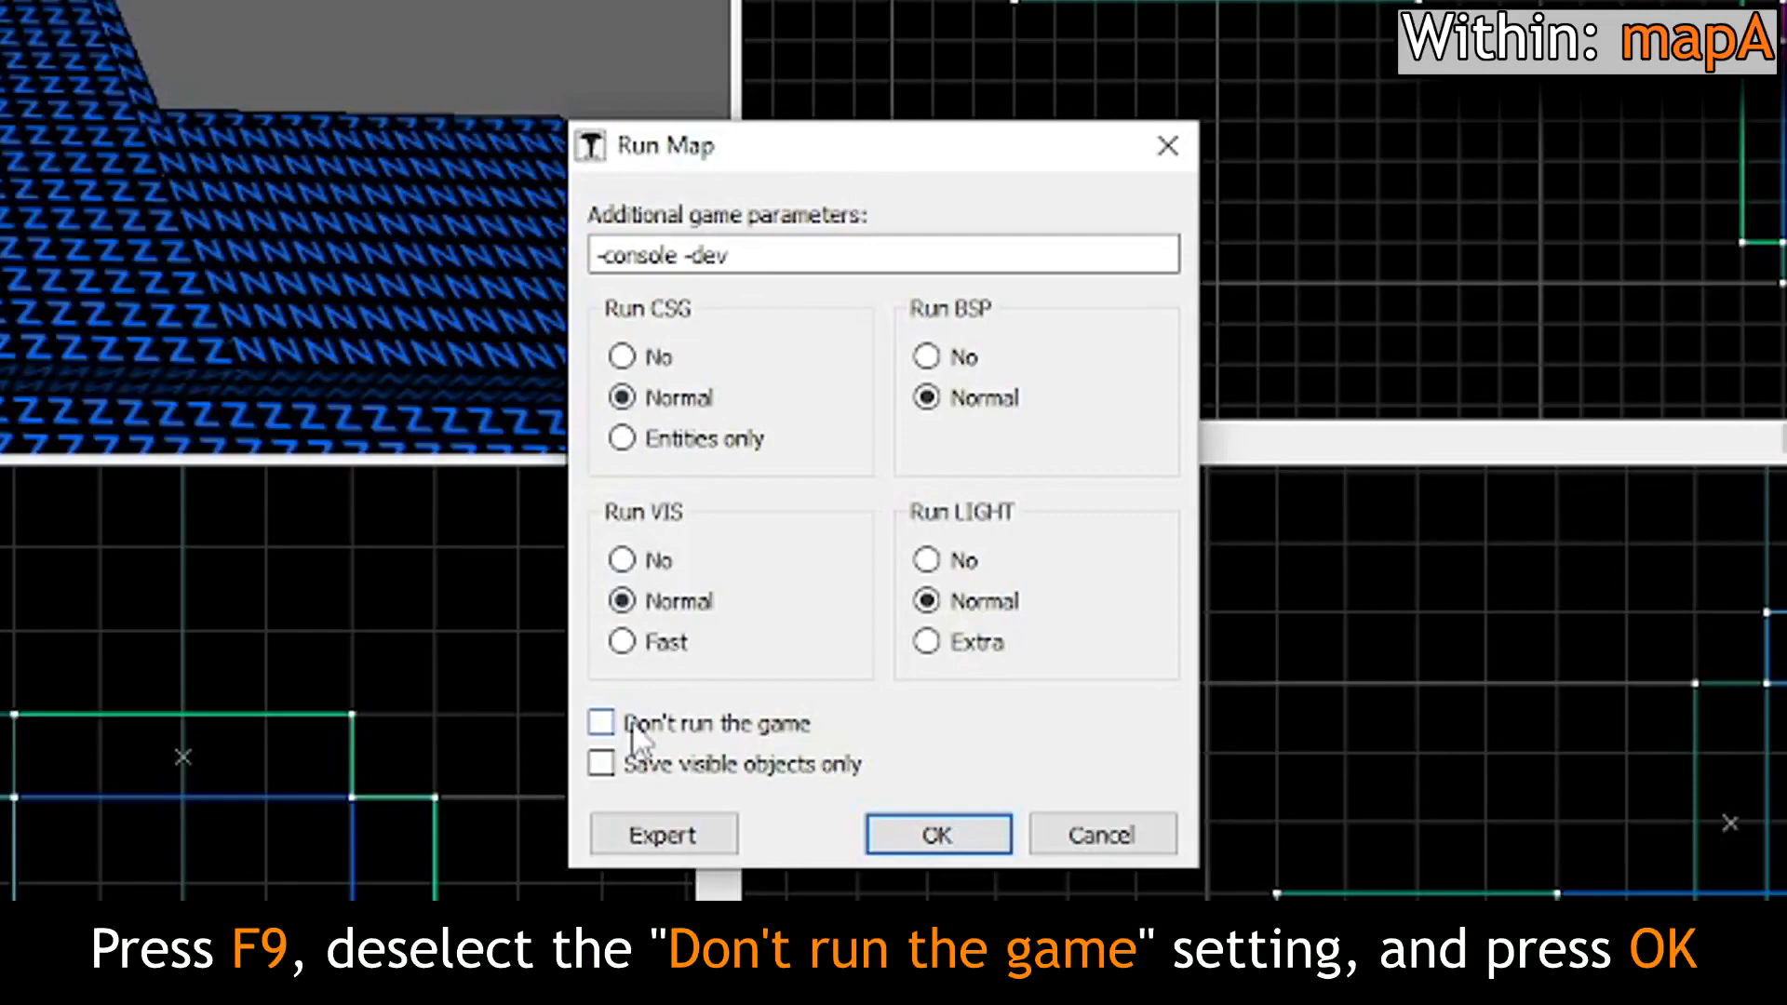
left_click(897, 824)
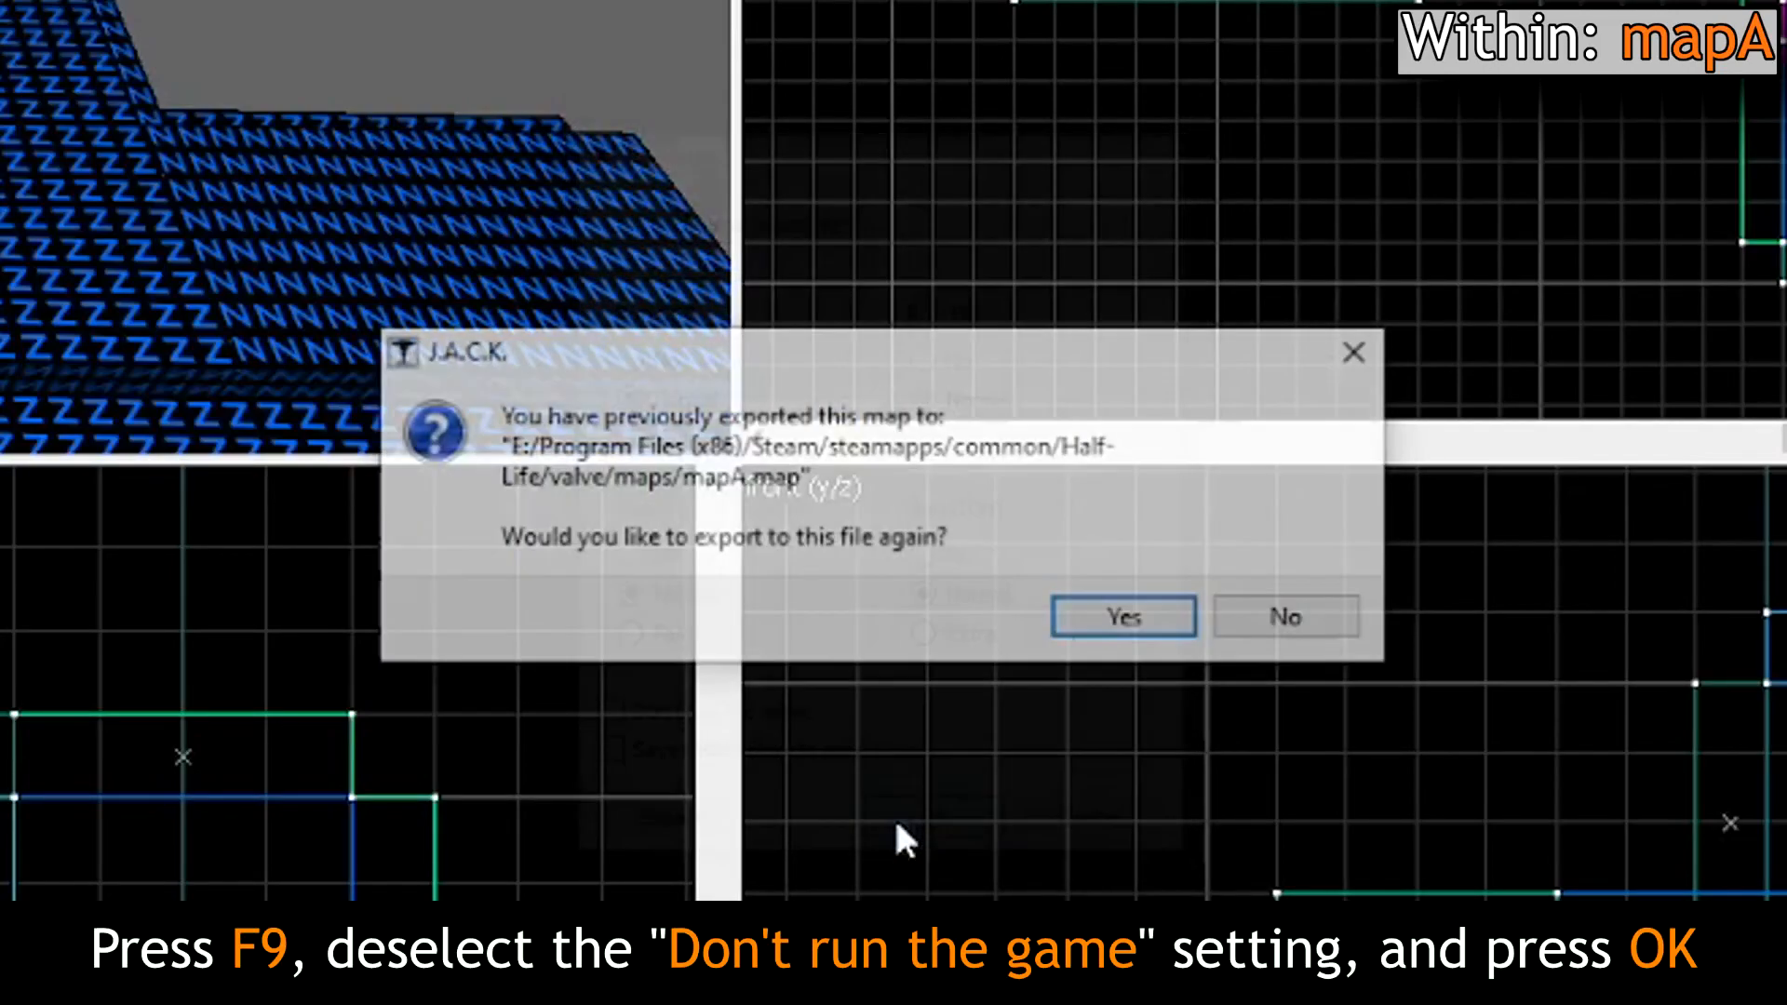
left_click(1233, 618)
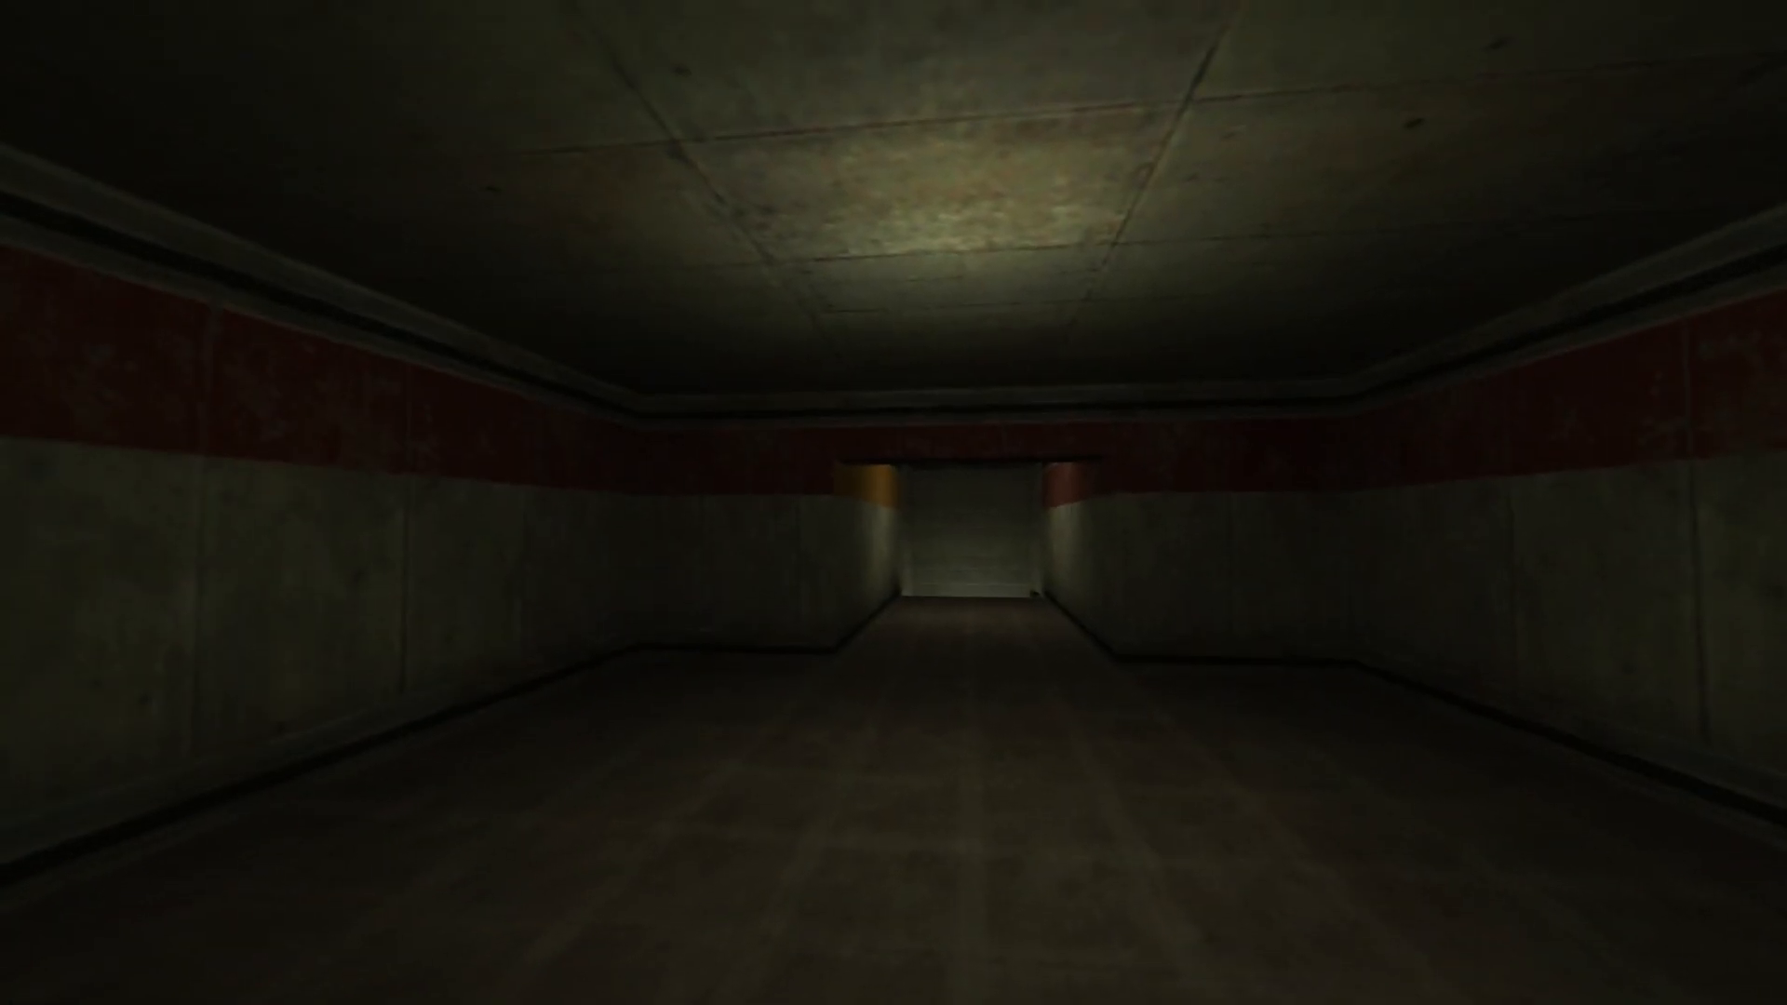
key("w")
key("w")
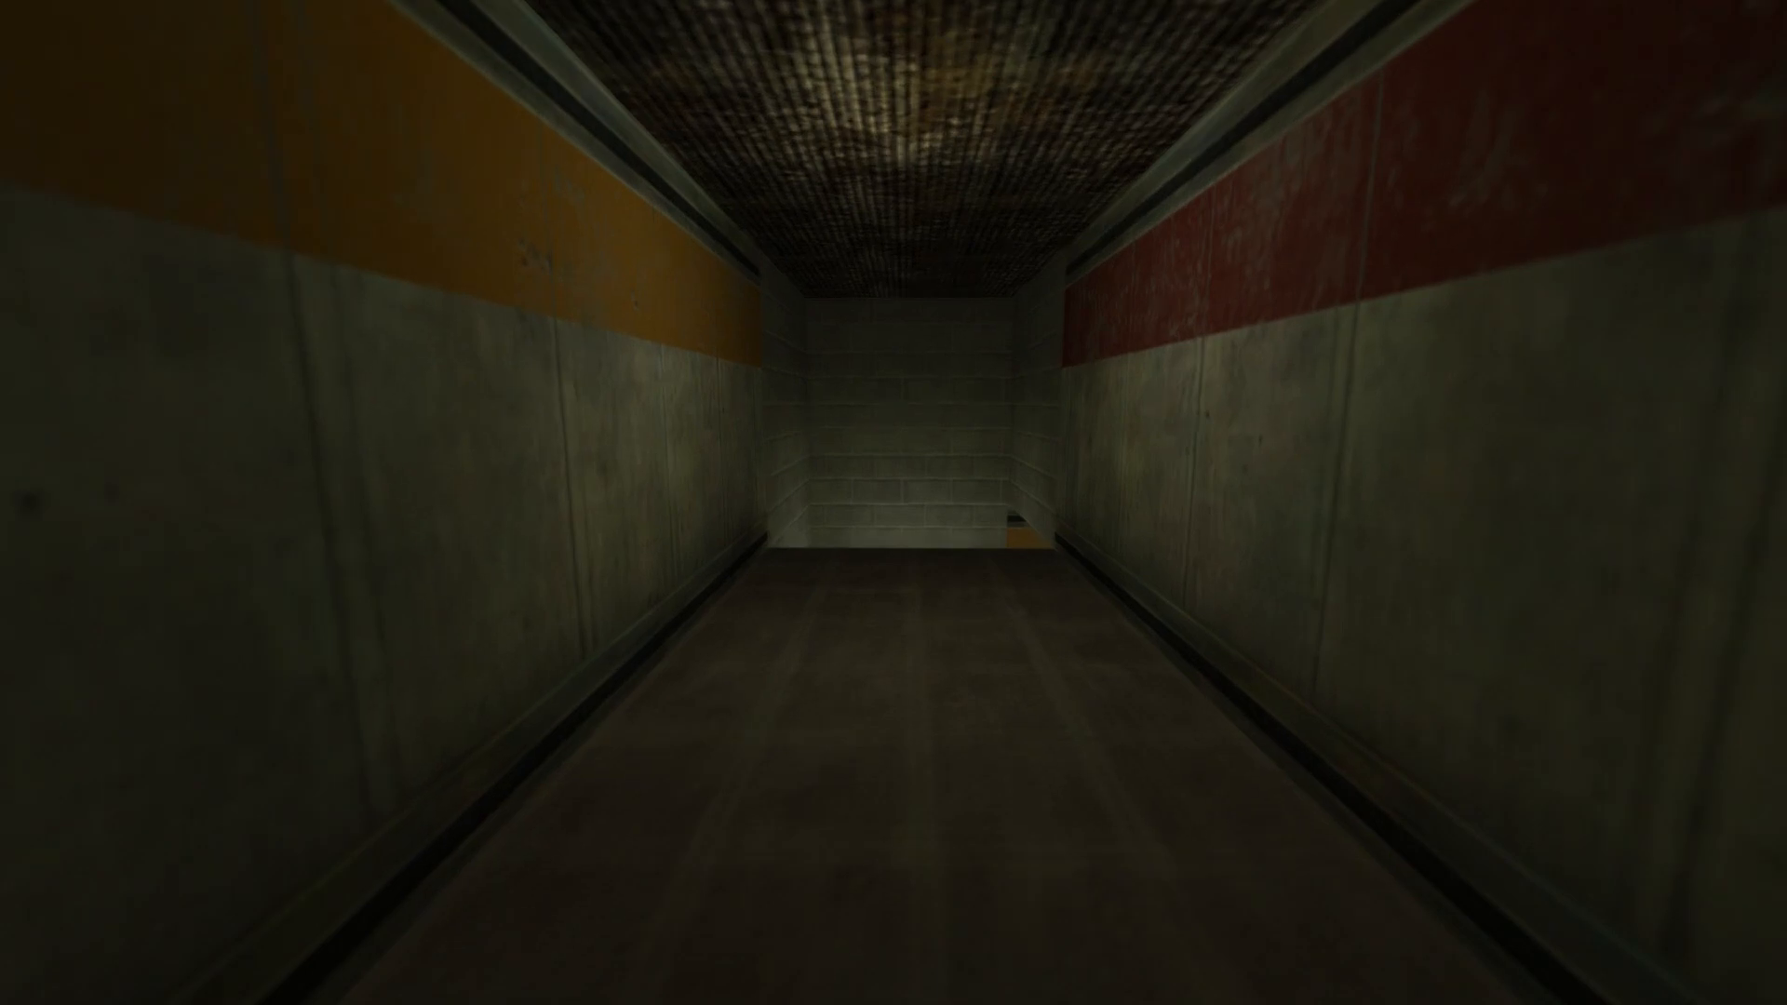
key("w")
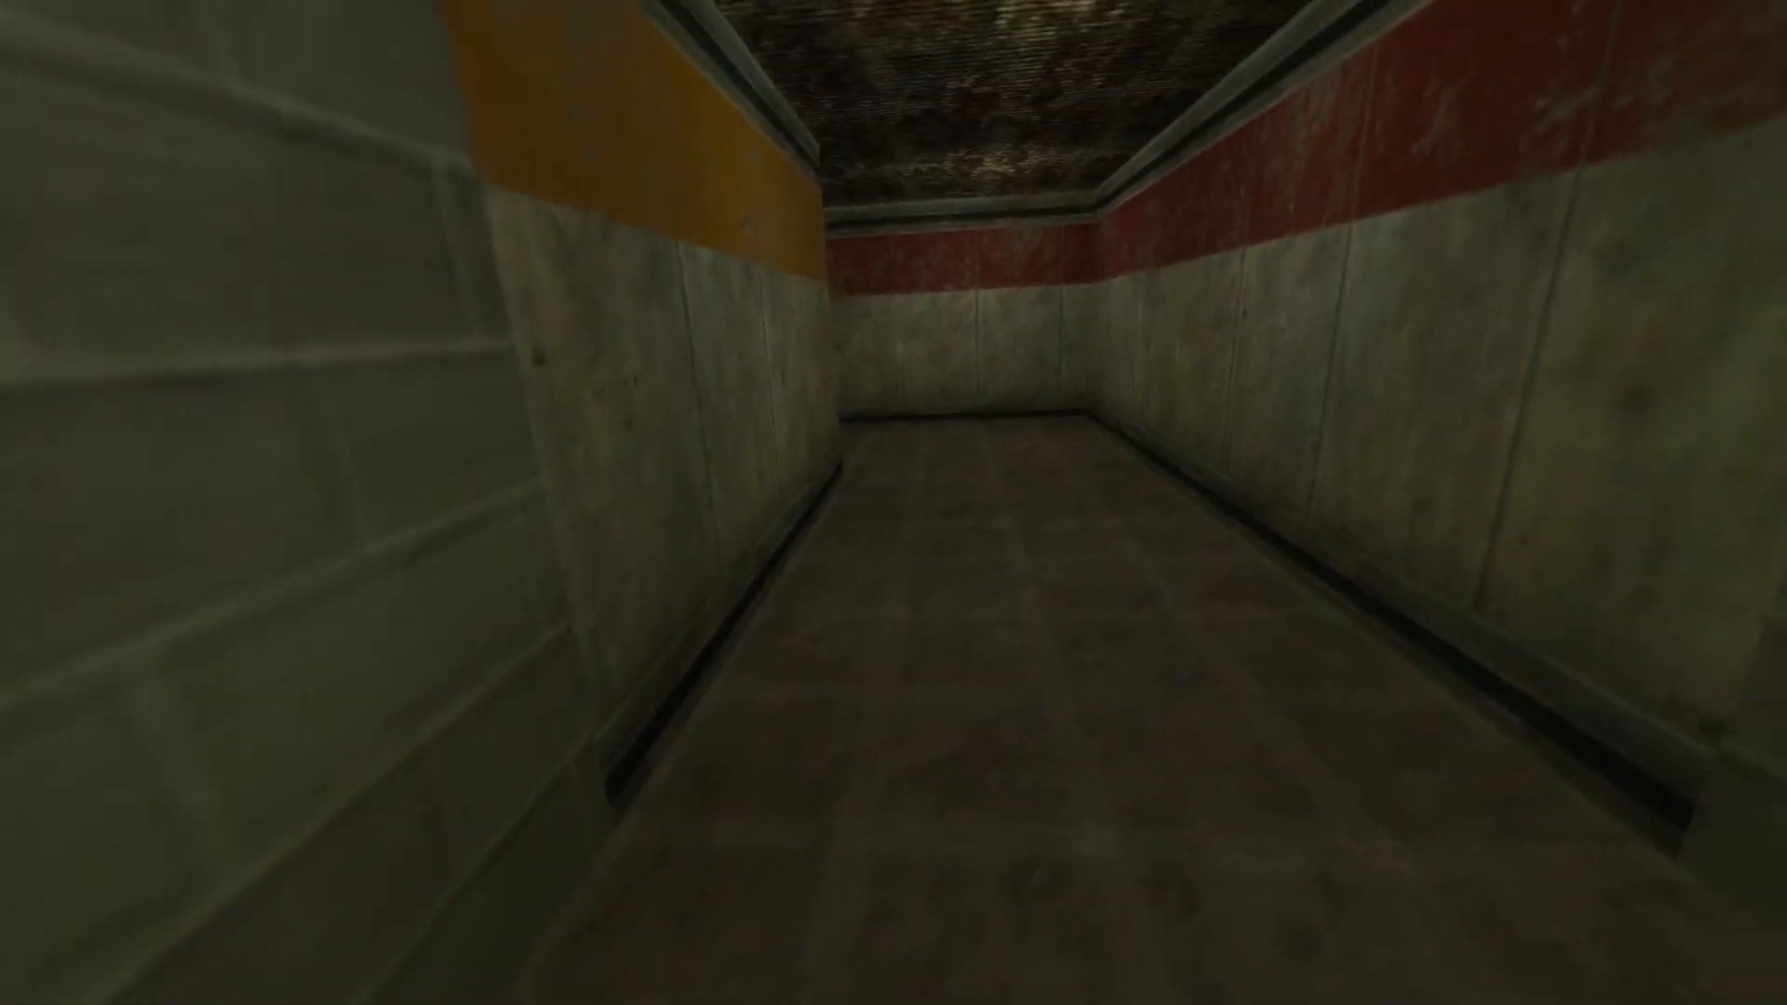
key("w")
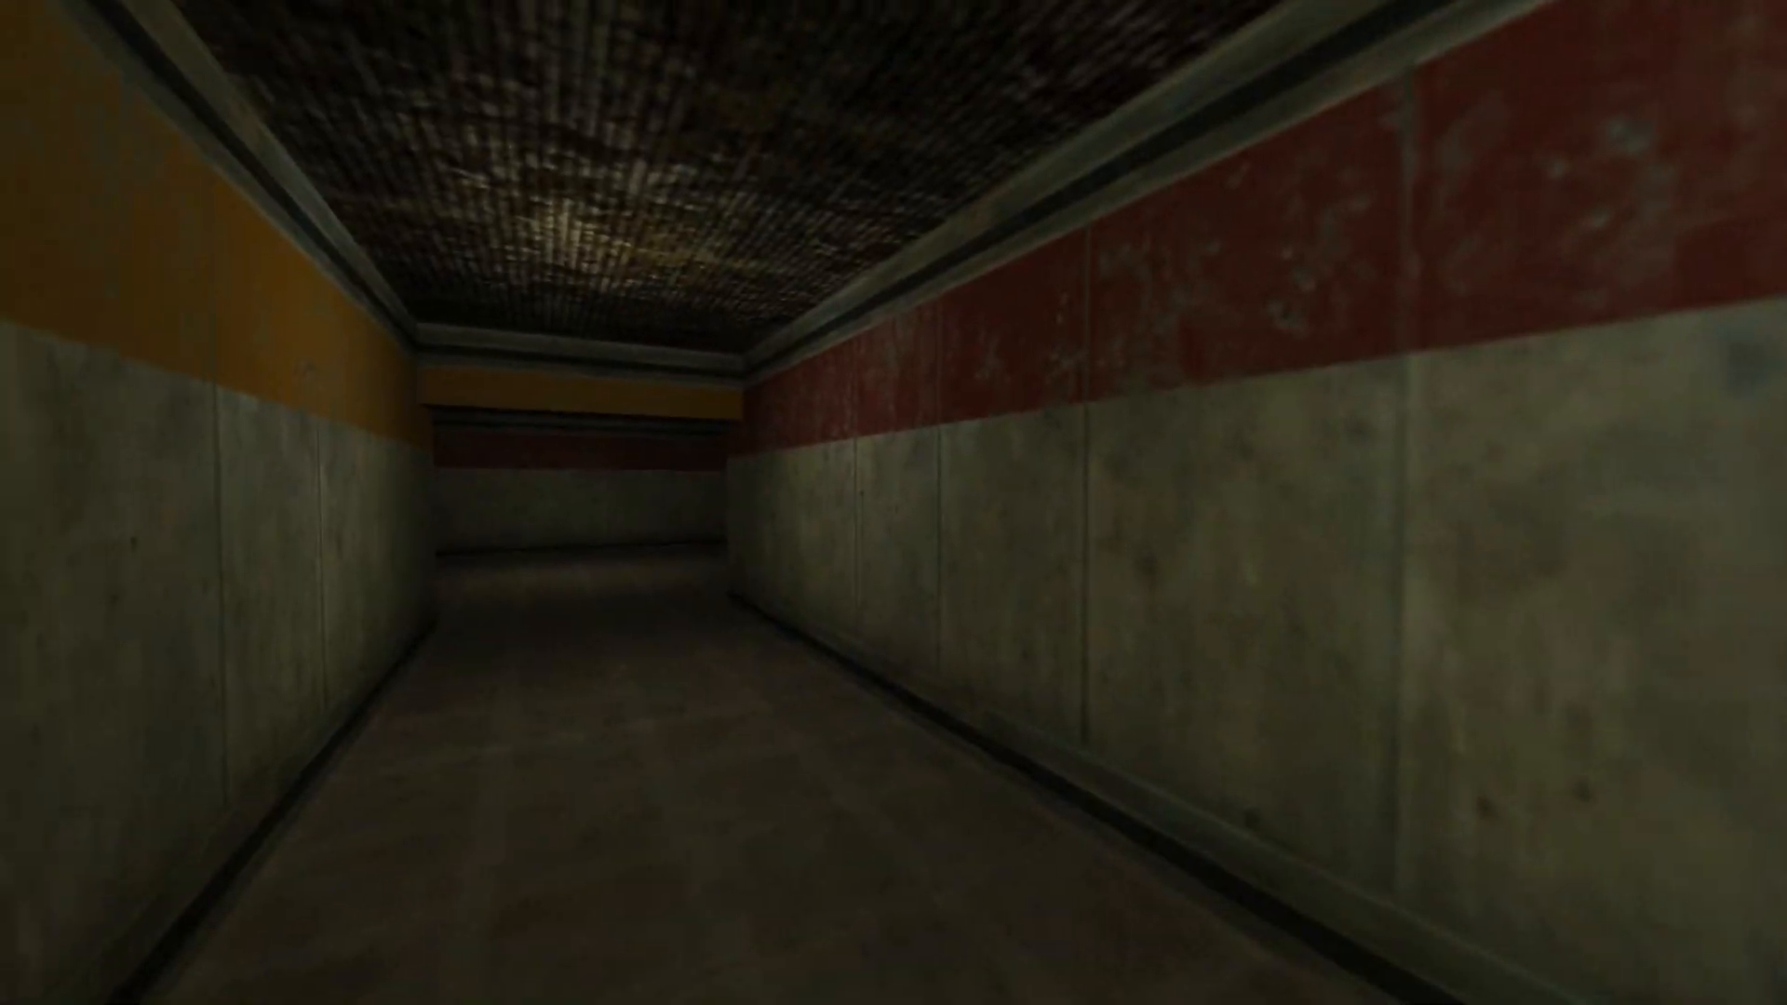
key("w")
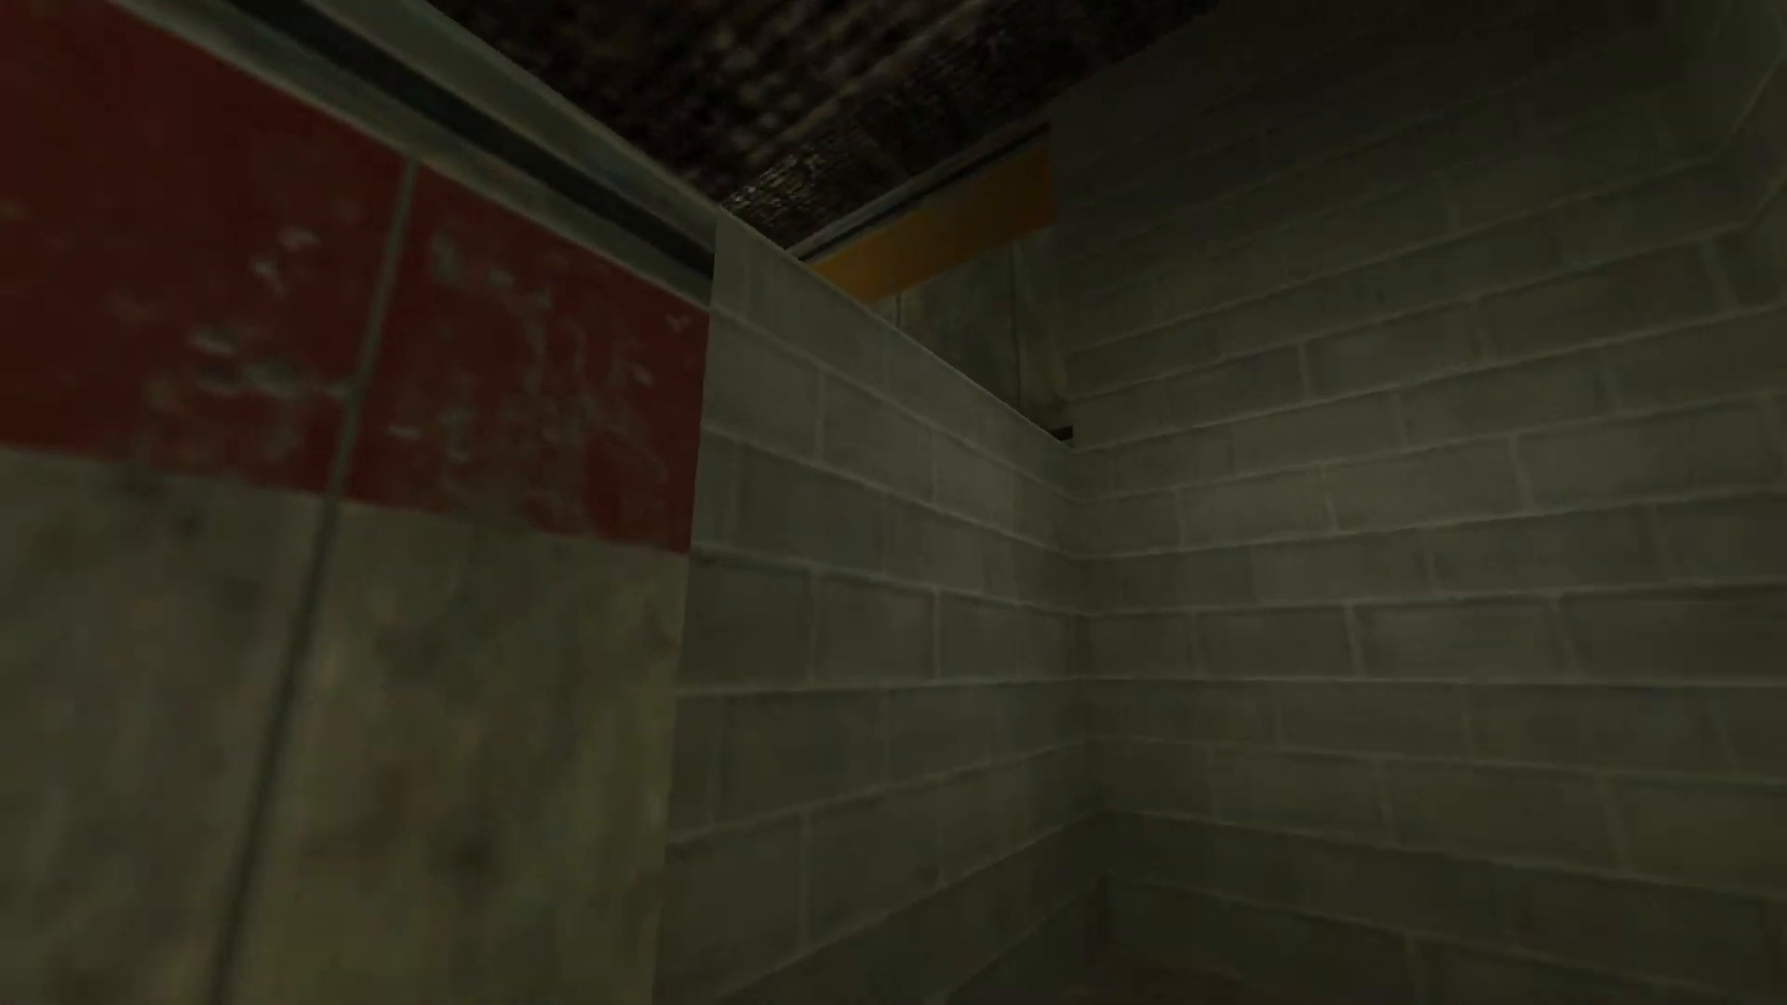
key("w")
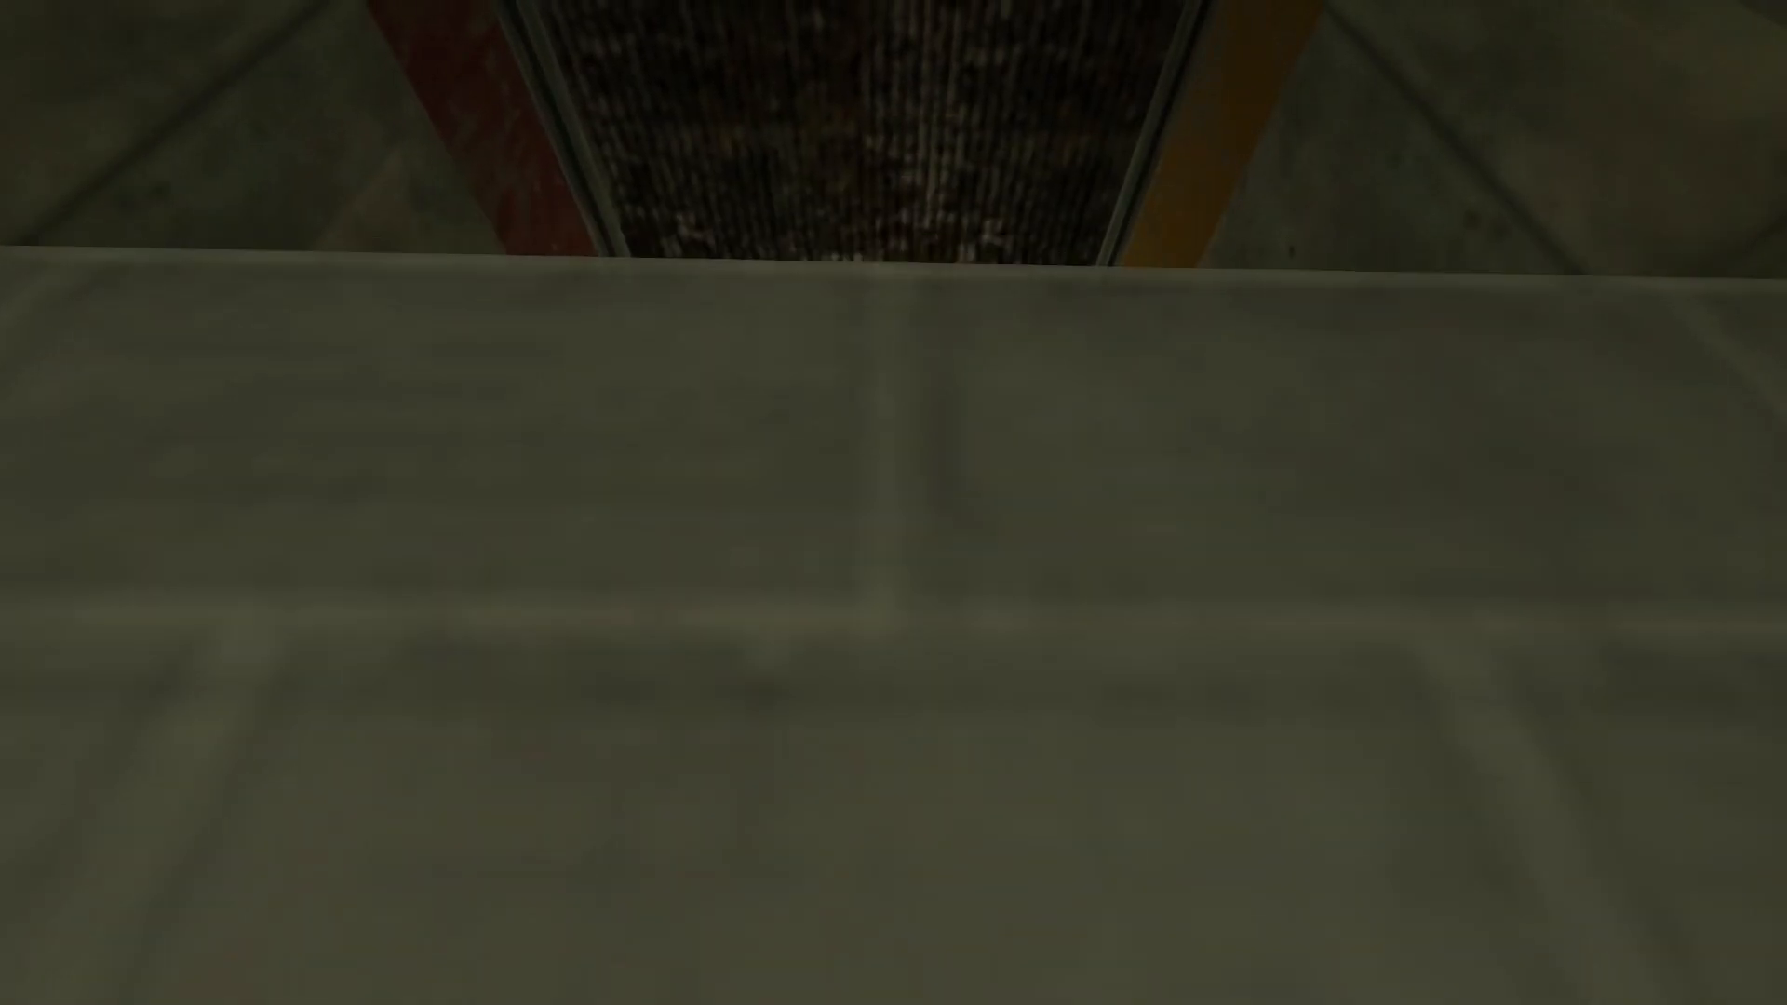
key("s")
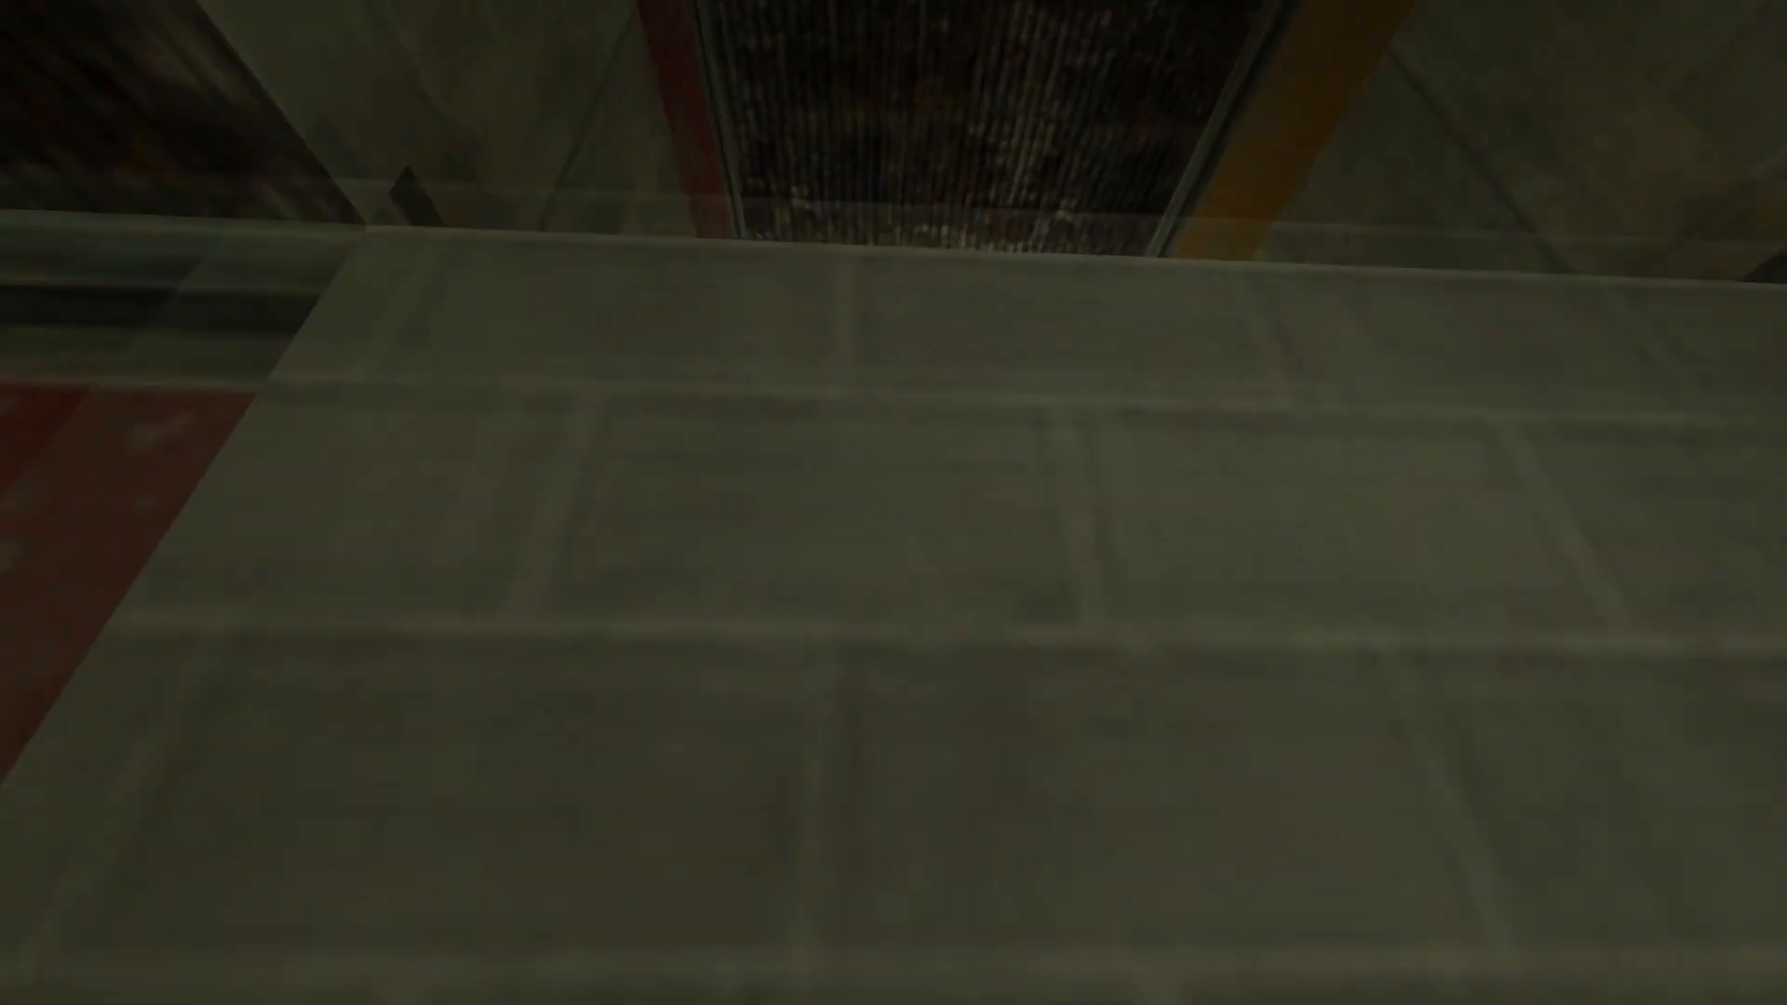
key("w")
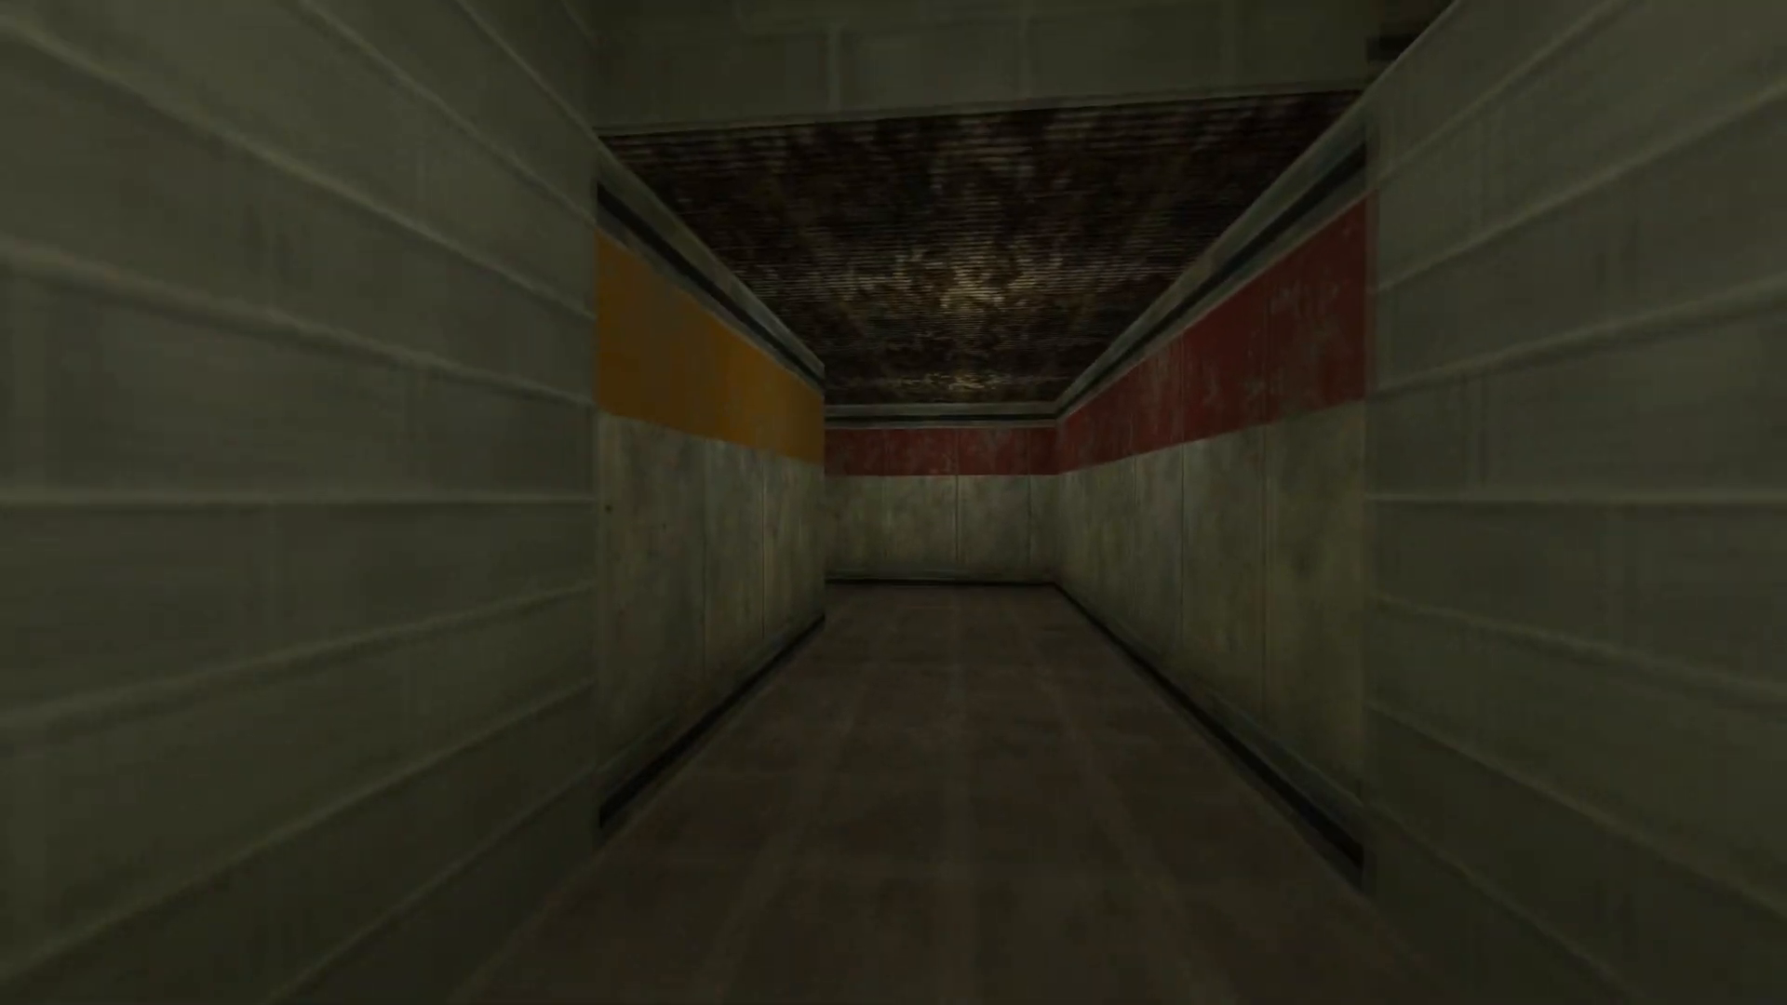
Step: Walk from the corner drop through the hallway into the main room and back in game to test the level transition
key("w")
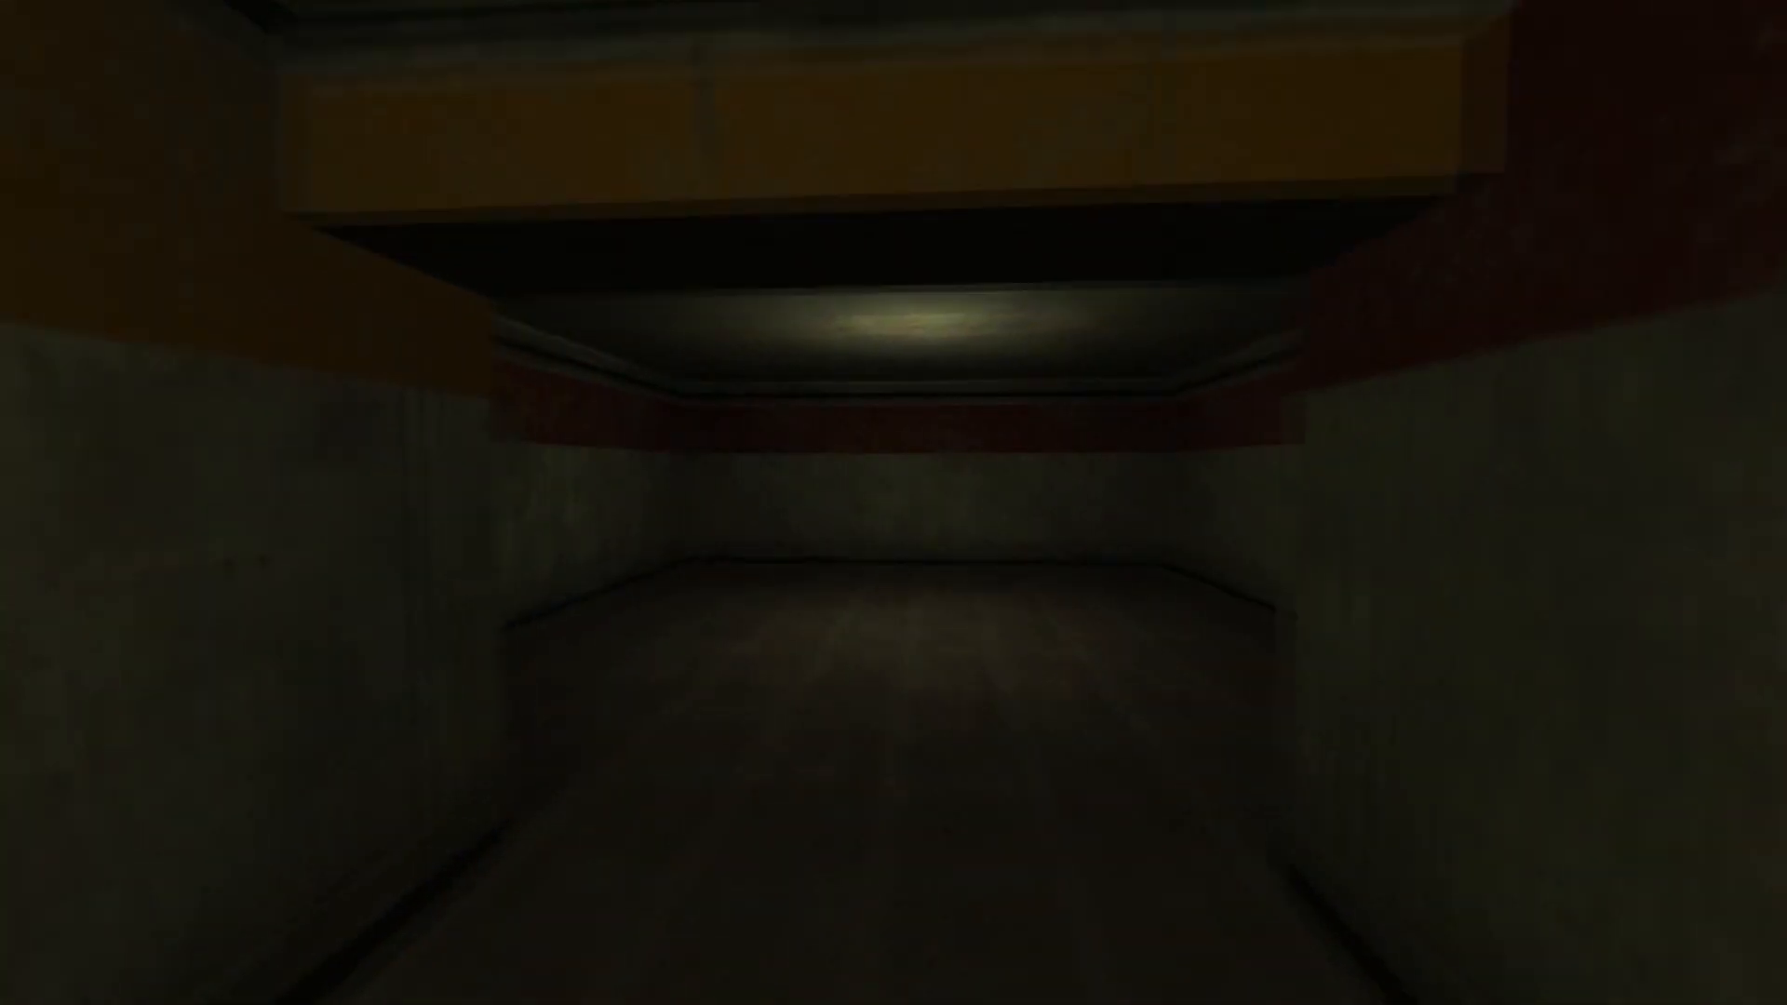
key("w")
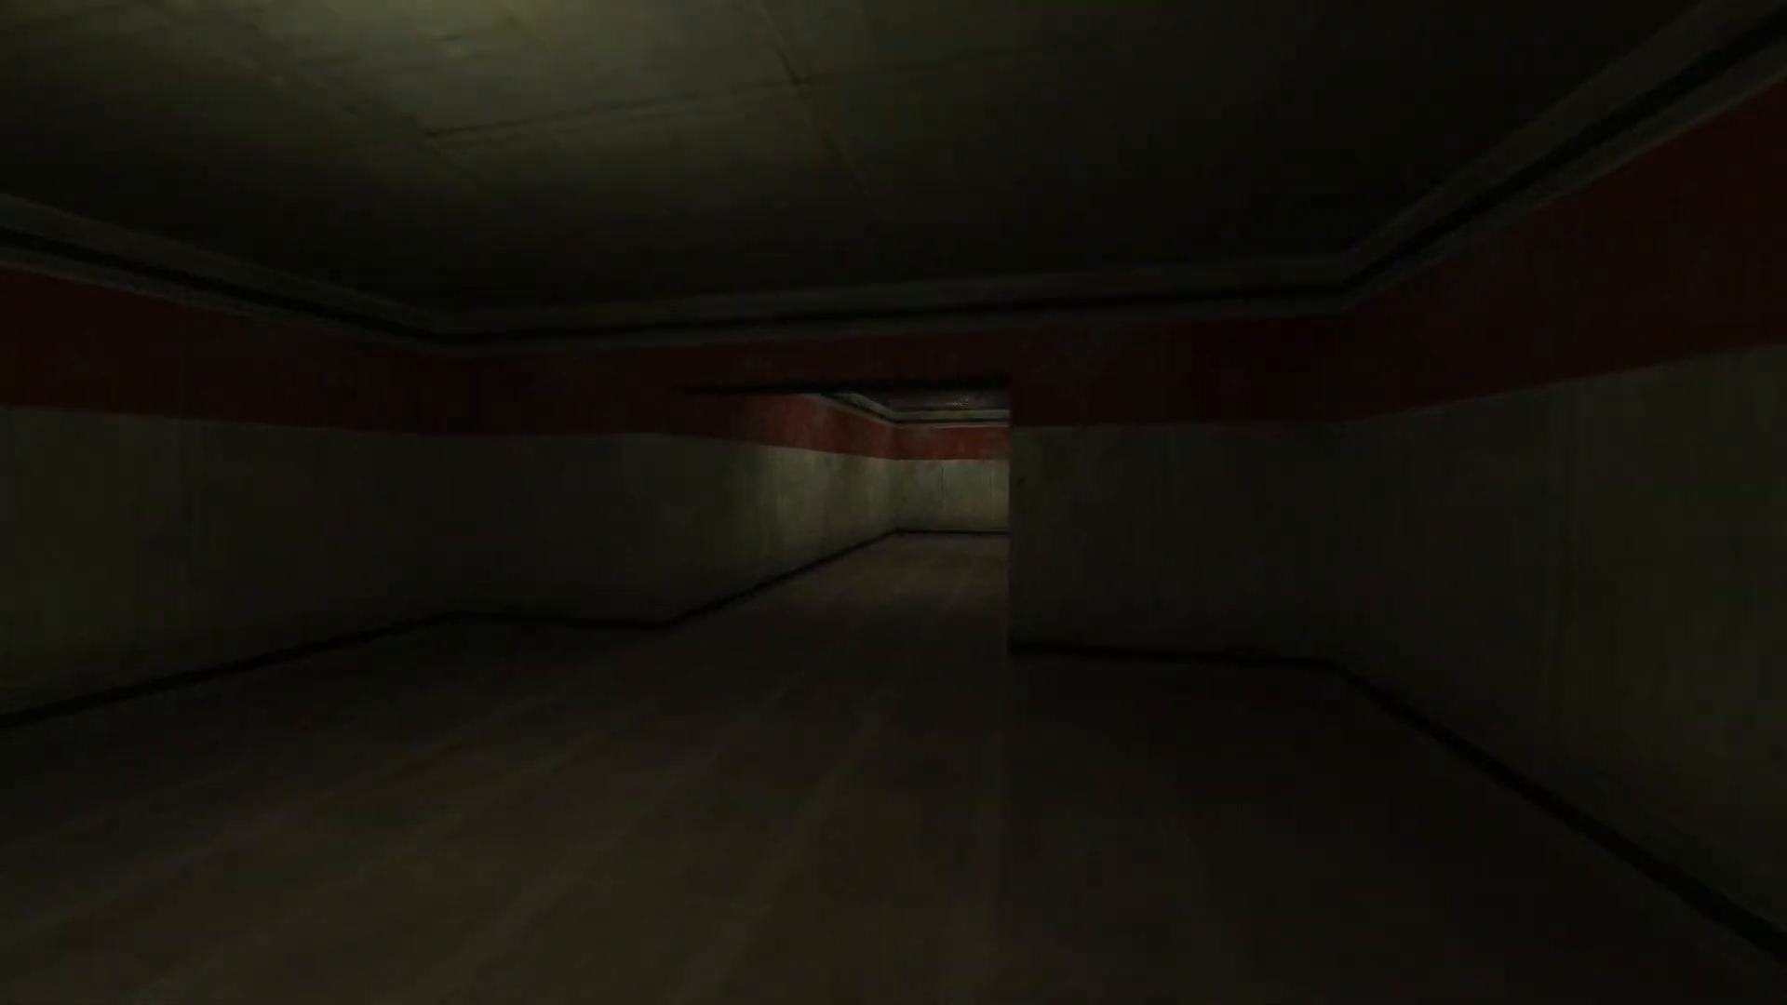
key("w")
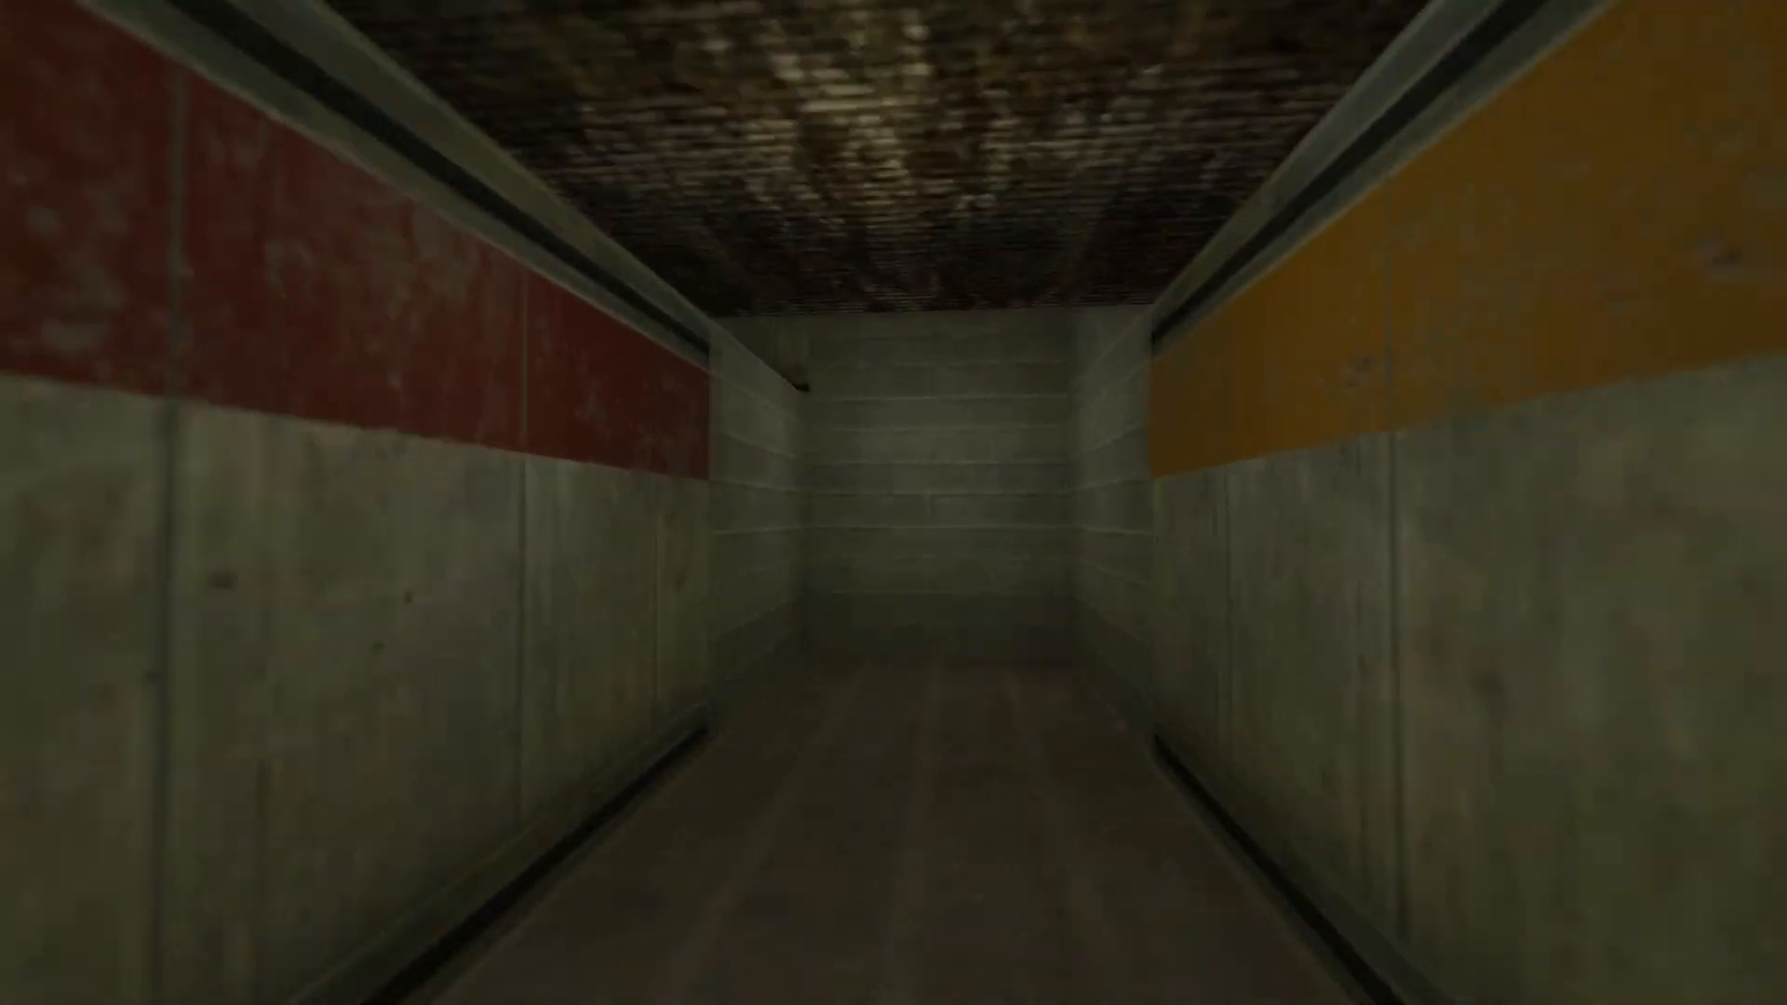
key("w")
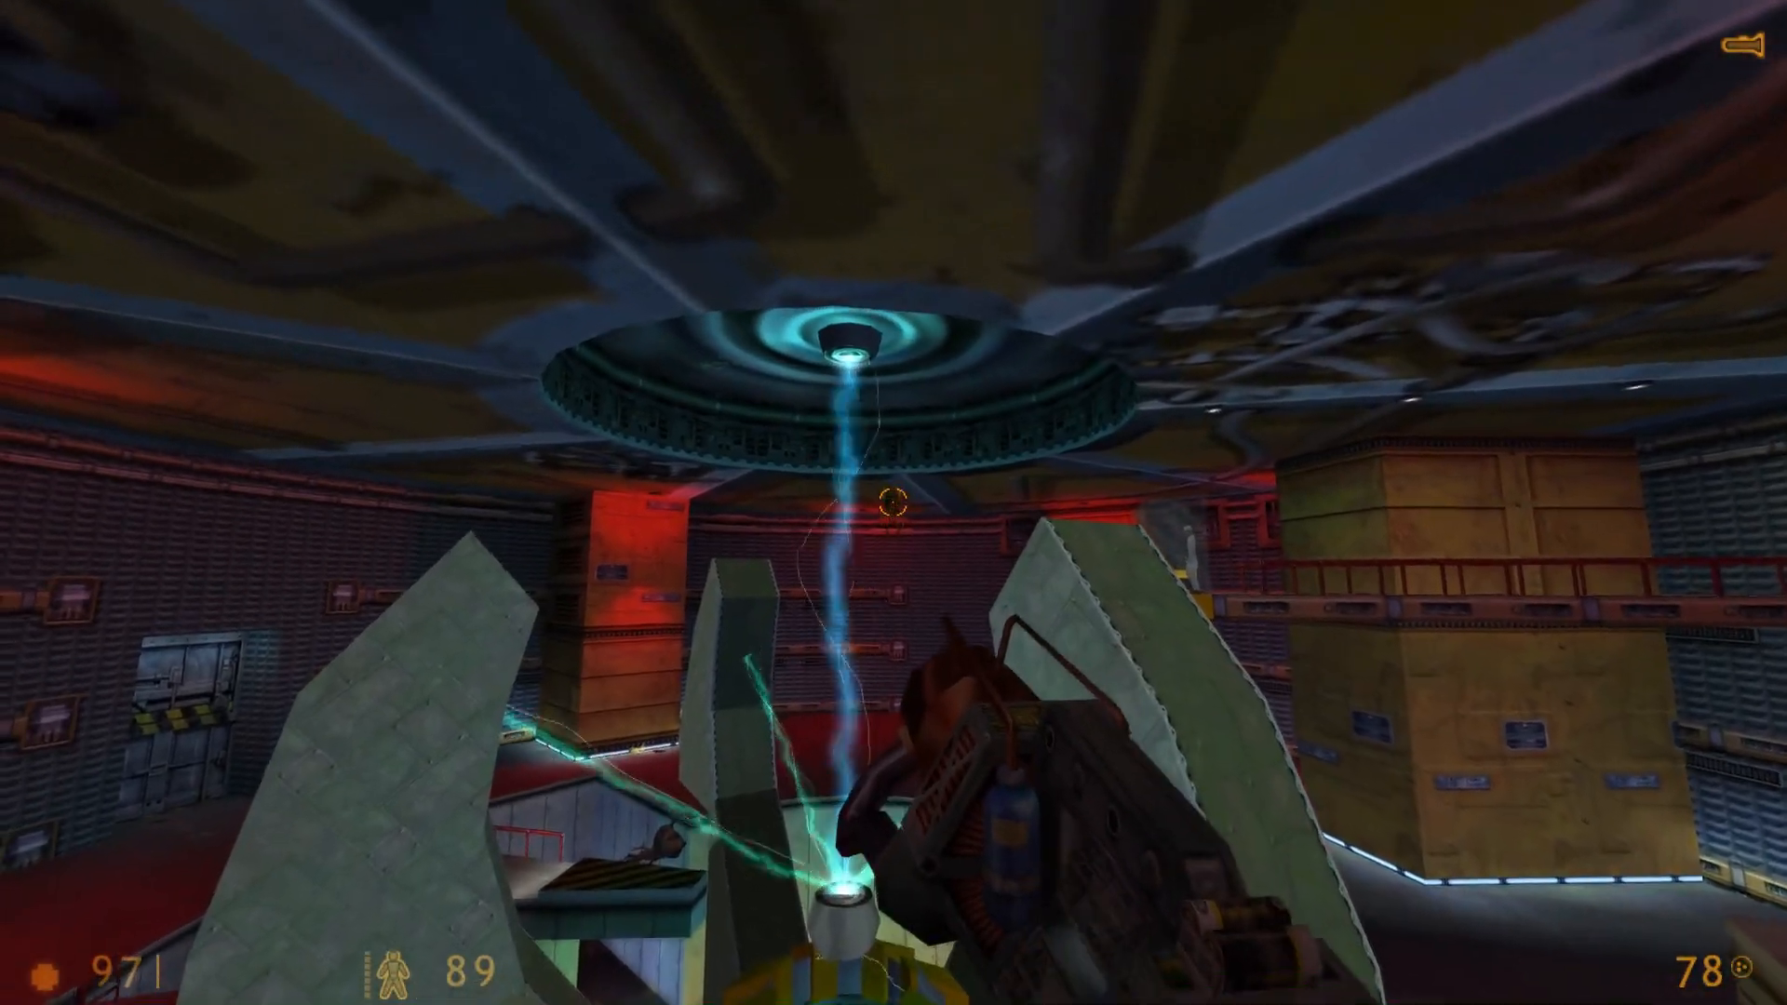
left_click(892, 501)
left_click(892, 501)
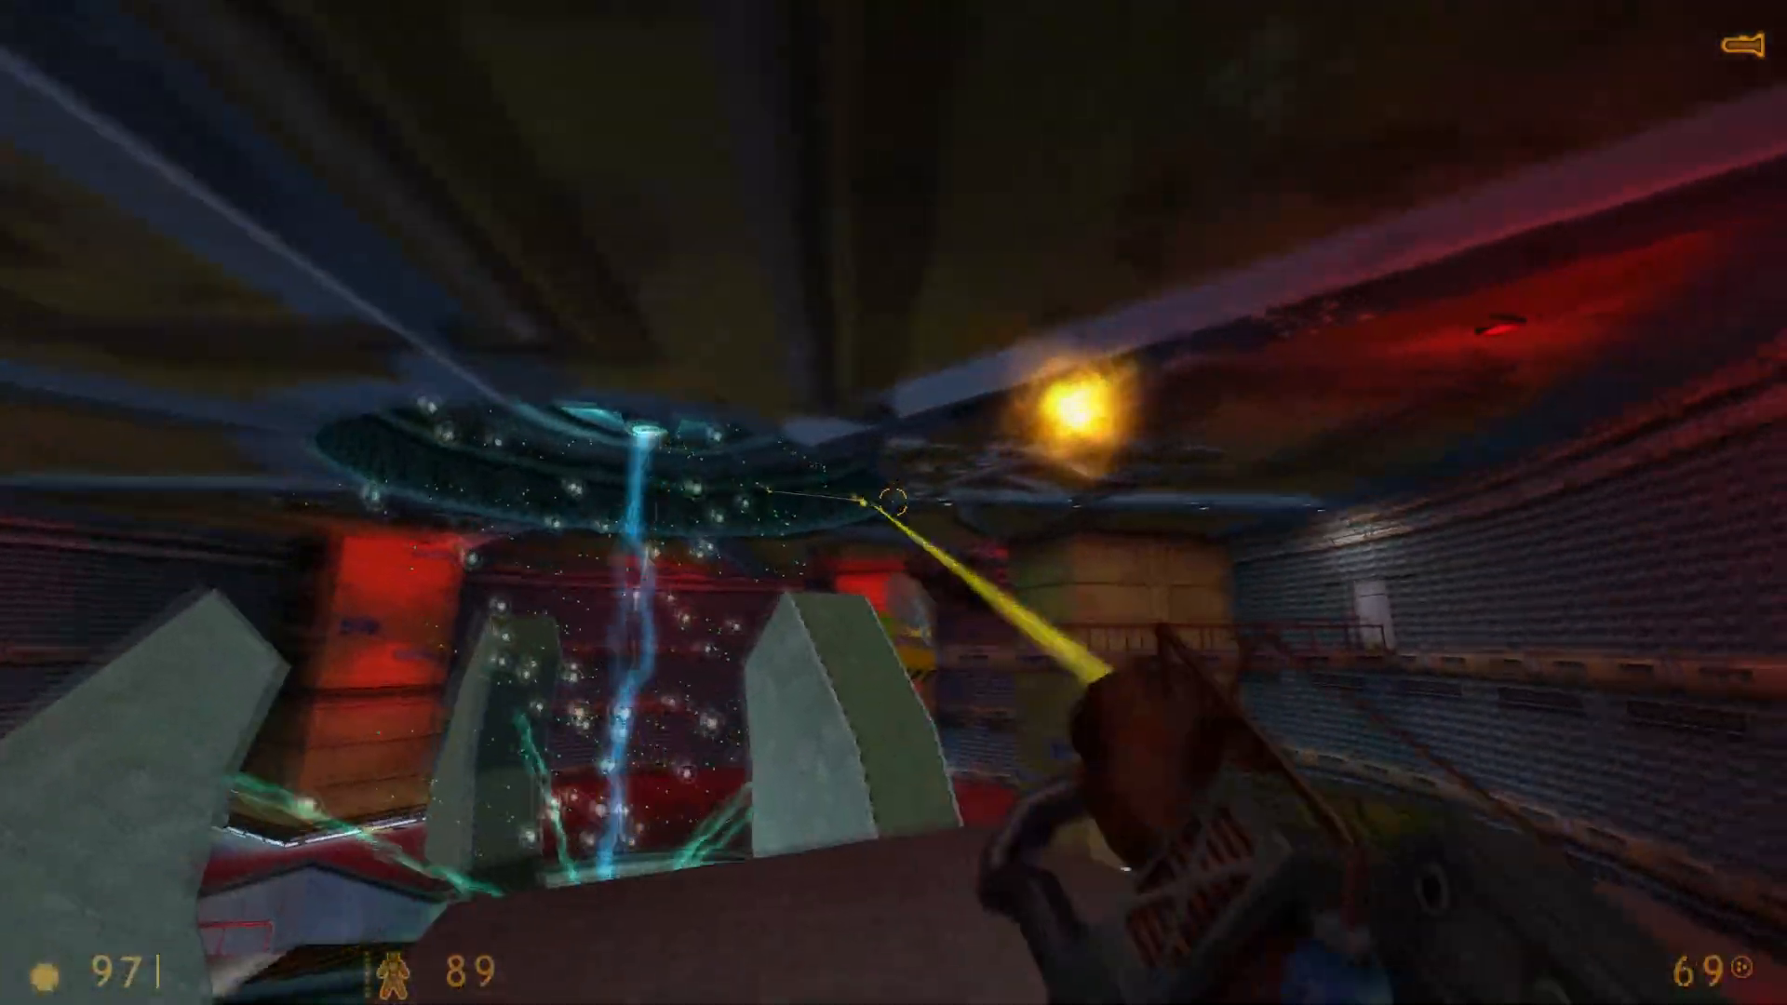
scroll(894, 503, "down", 4)
scroll(894, 503, "up", 5)
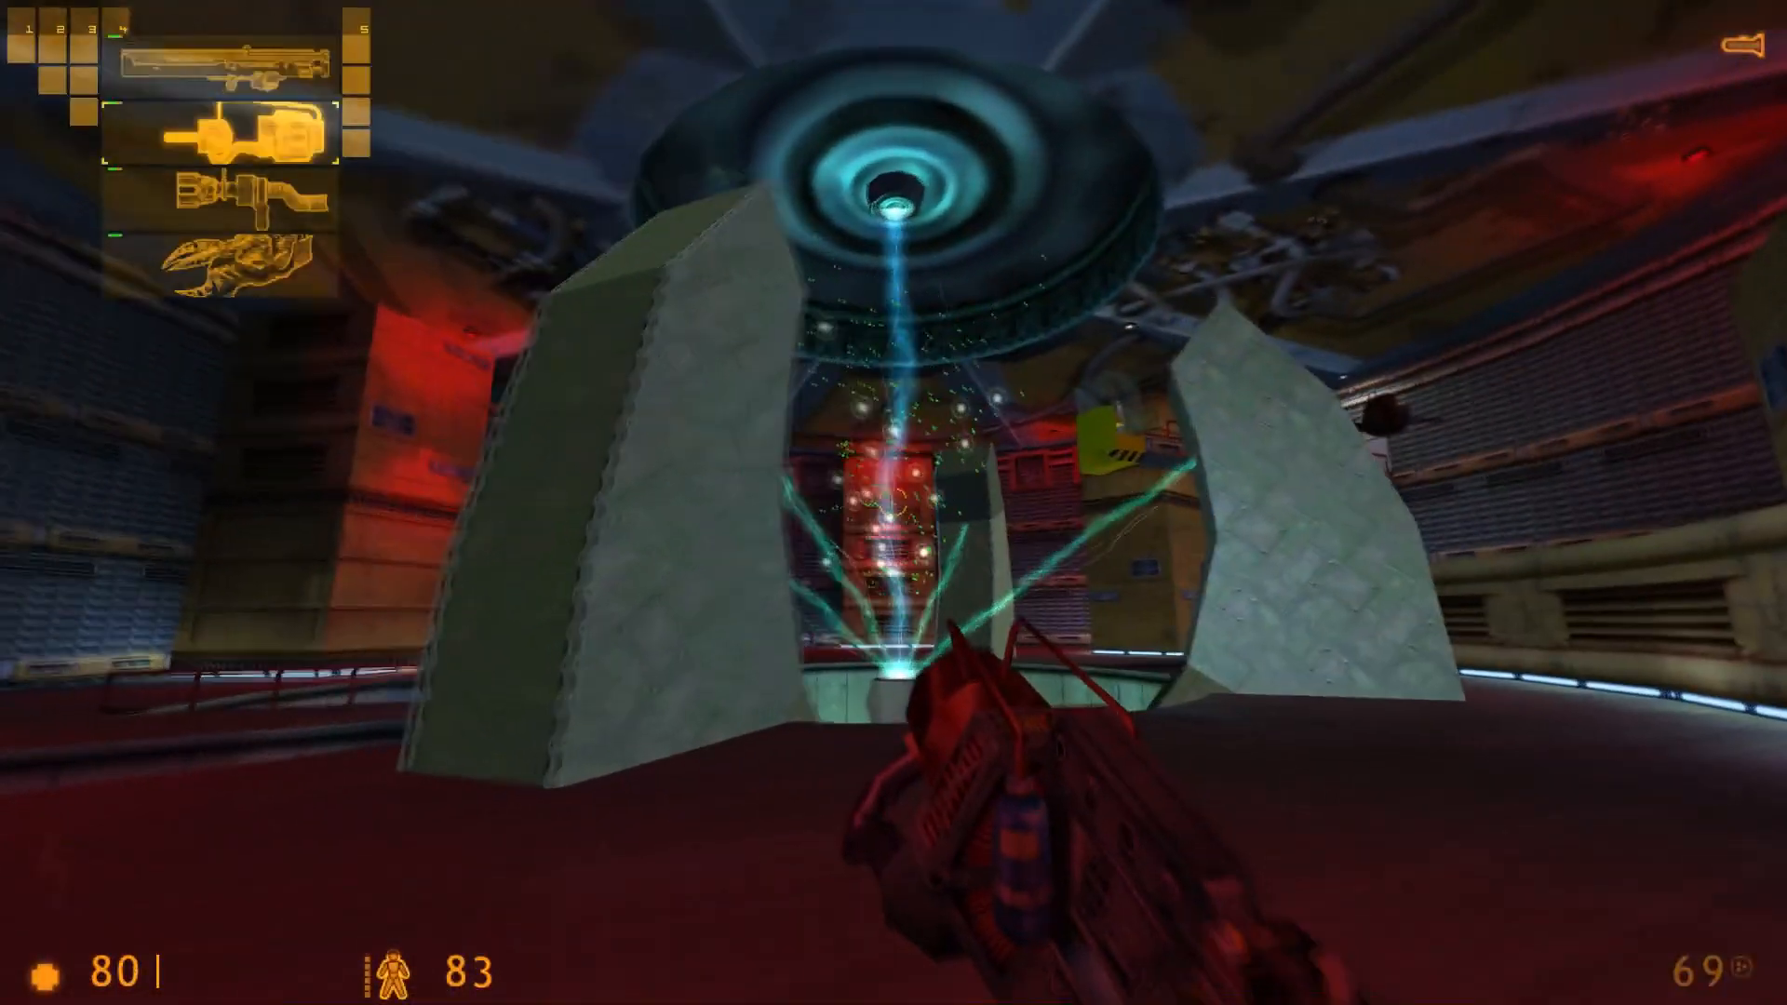
left_click(893, 503)
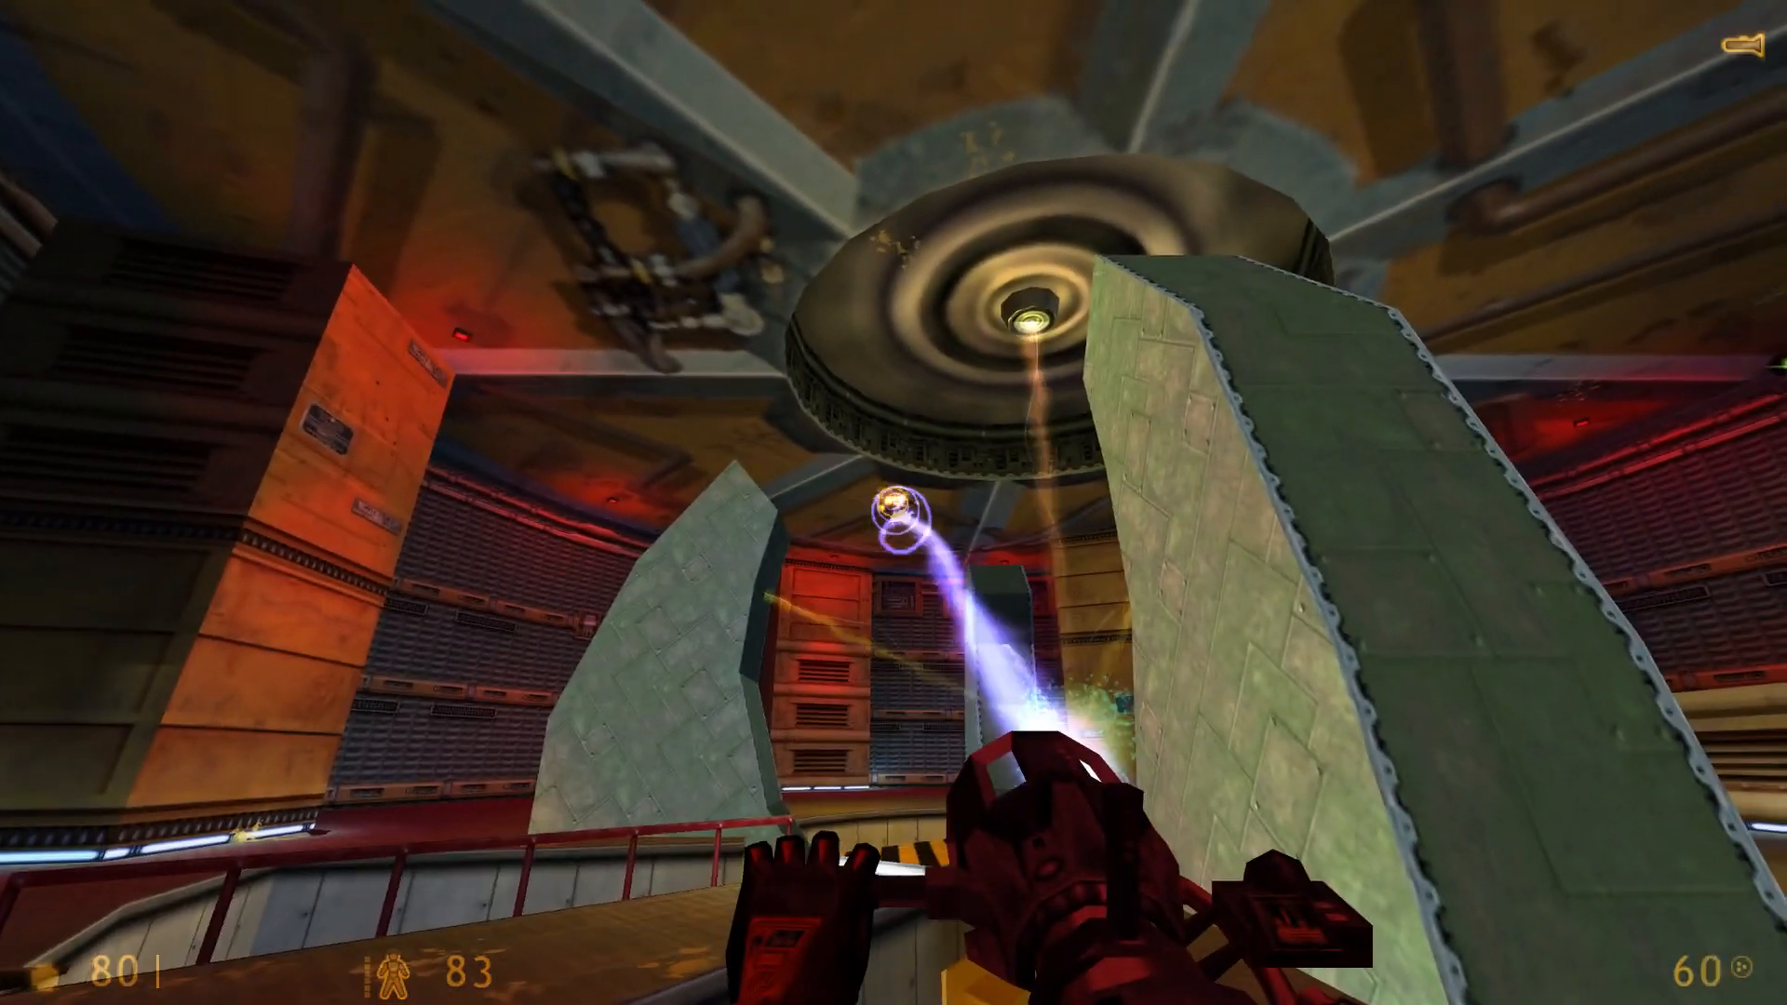
left_click(892, 502)
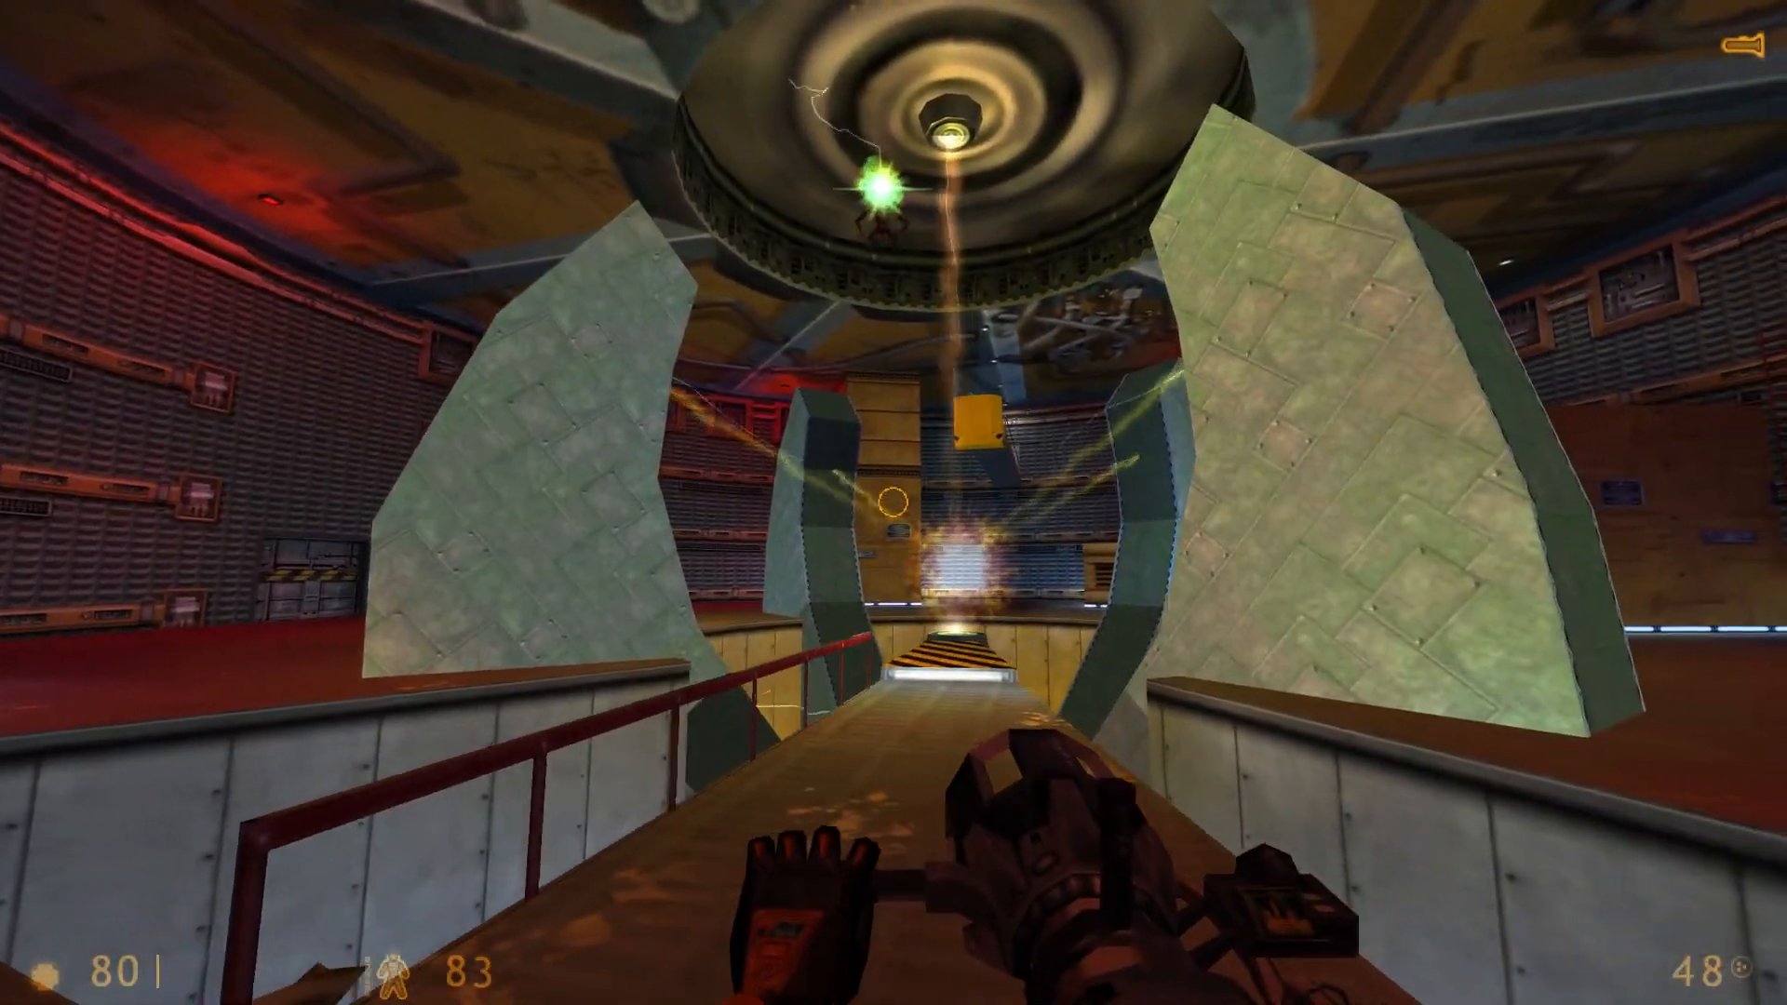
left_click(893, 502)
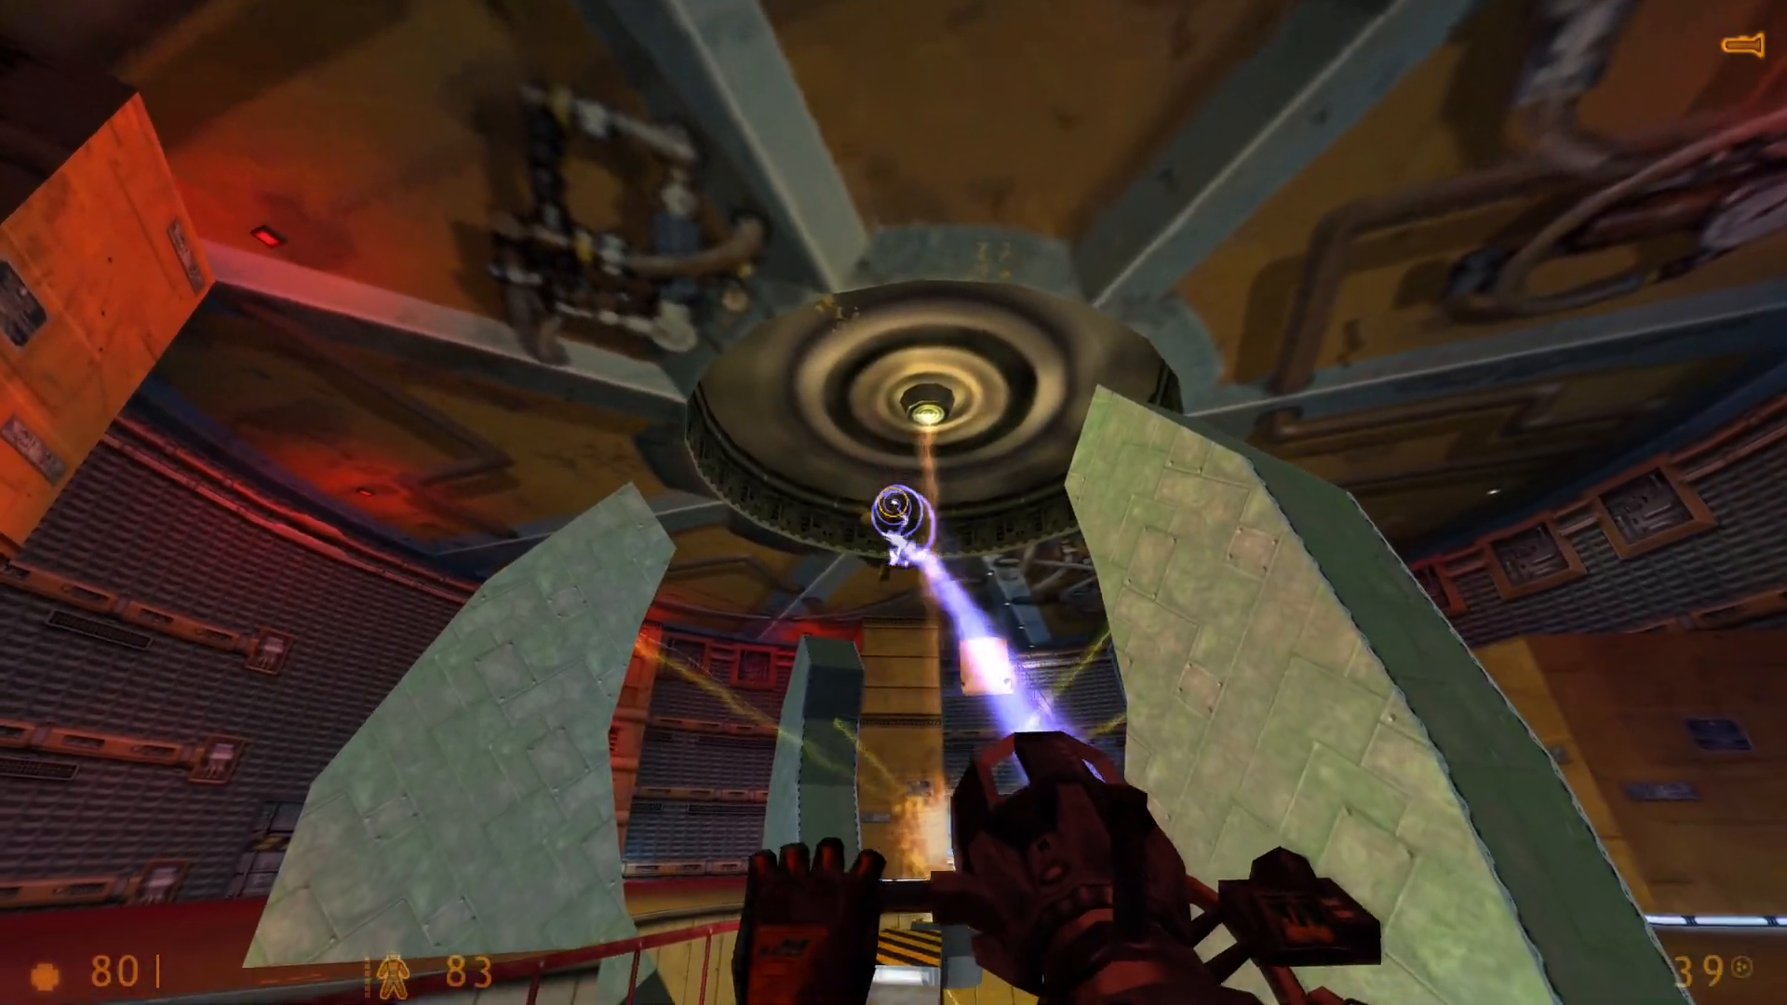
key("w")
key("w")
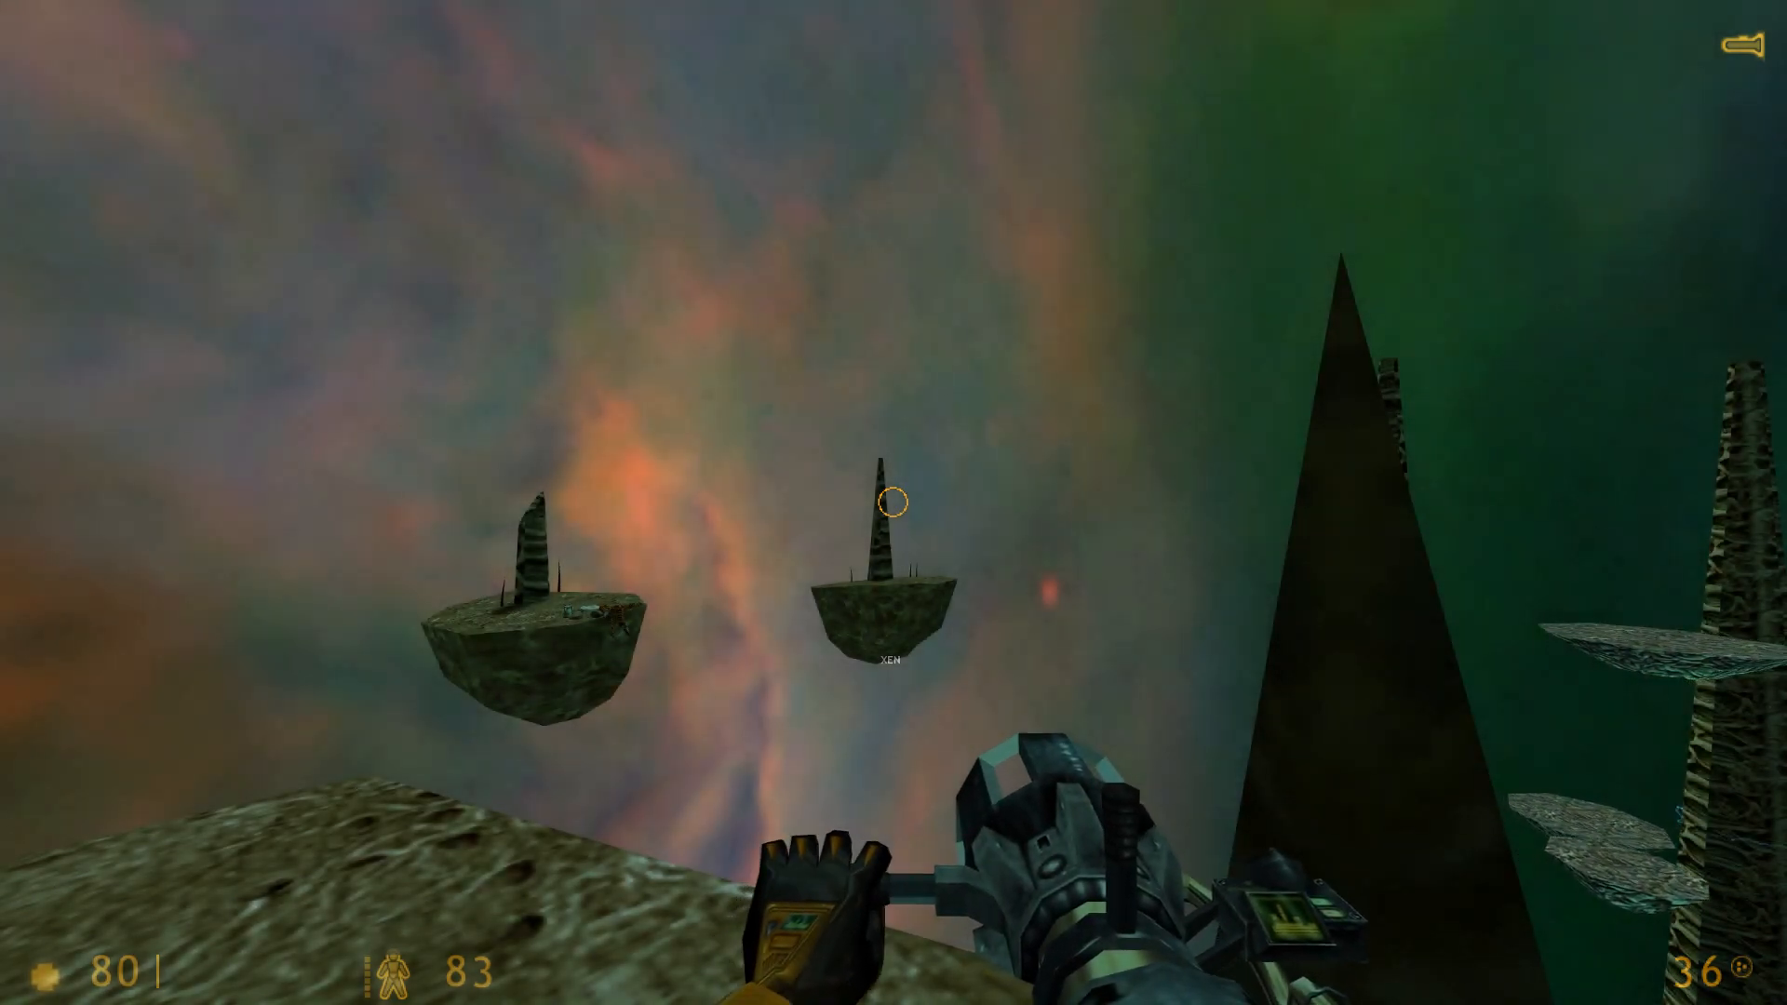
key("w")
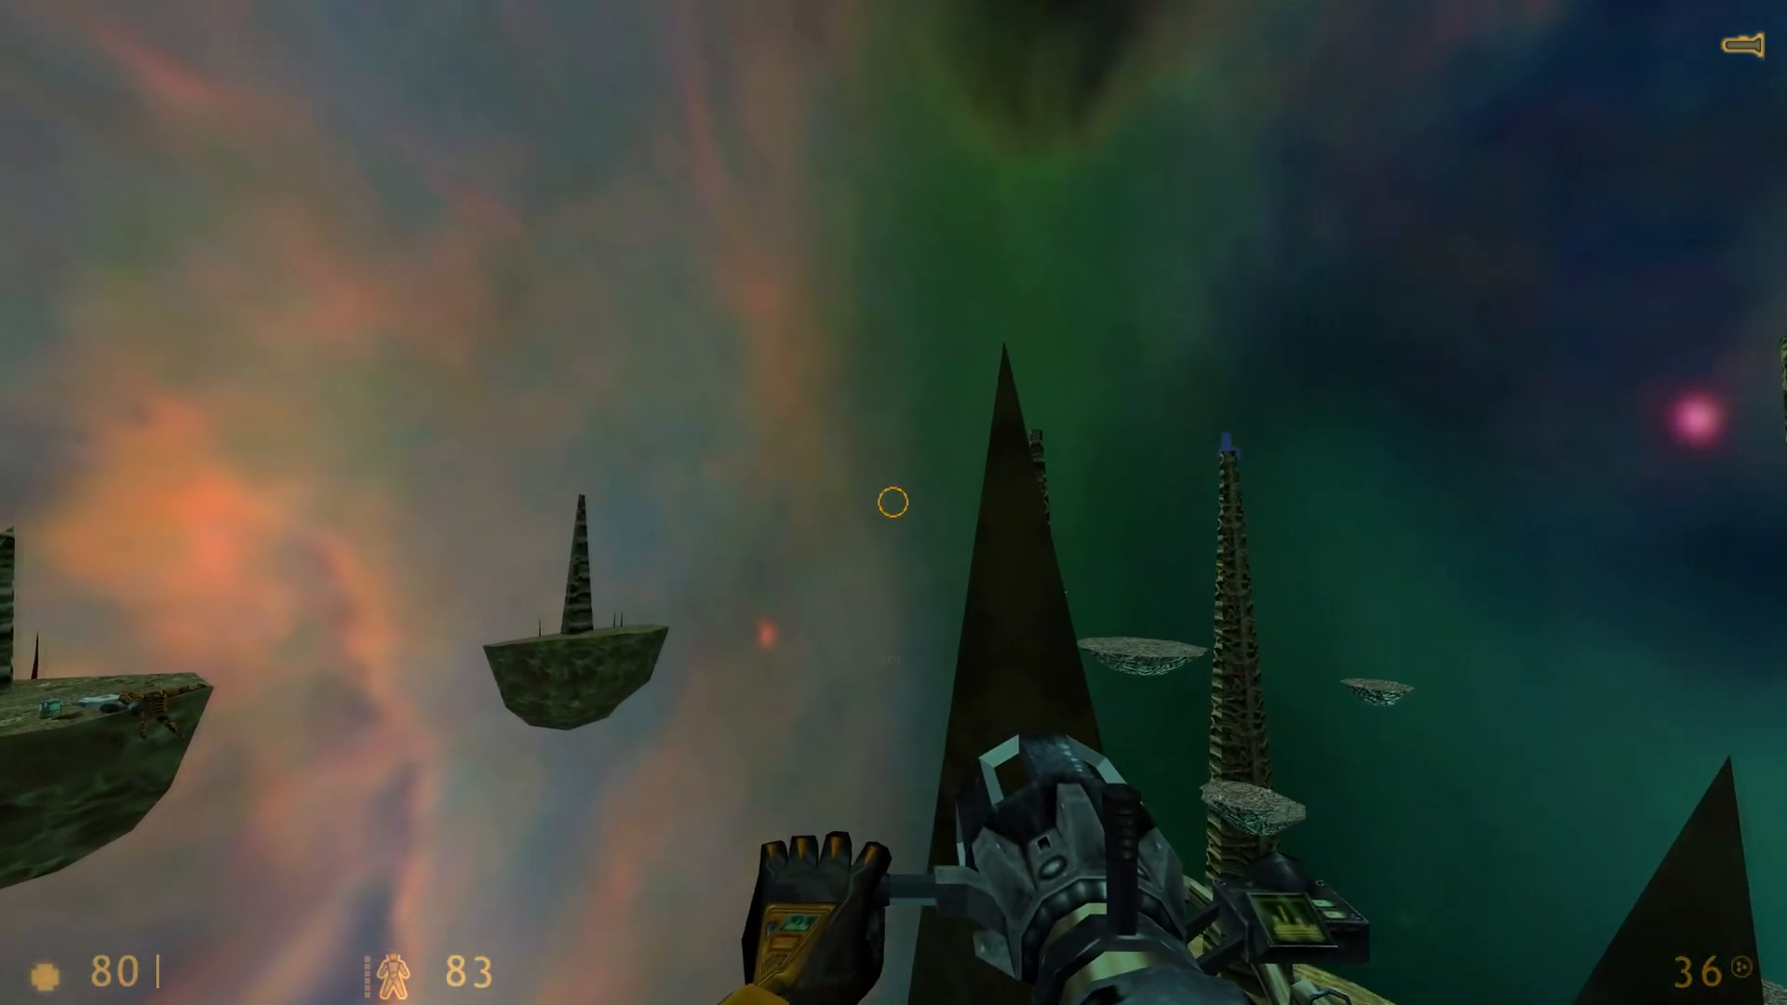
key("s")
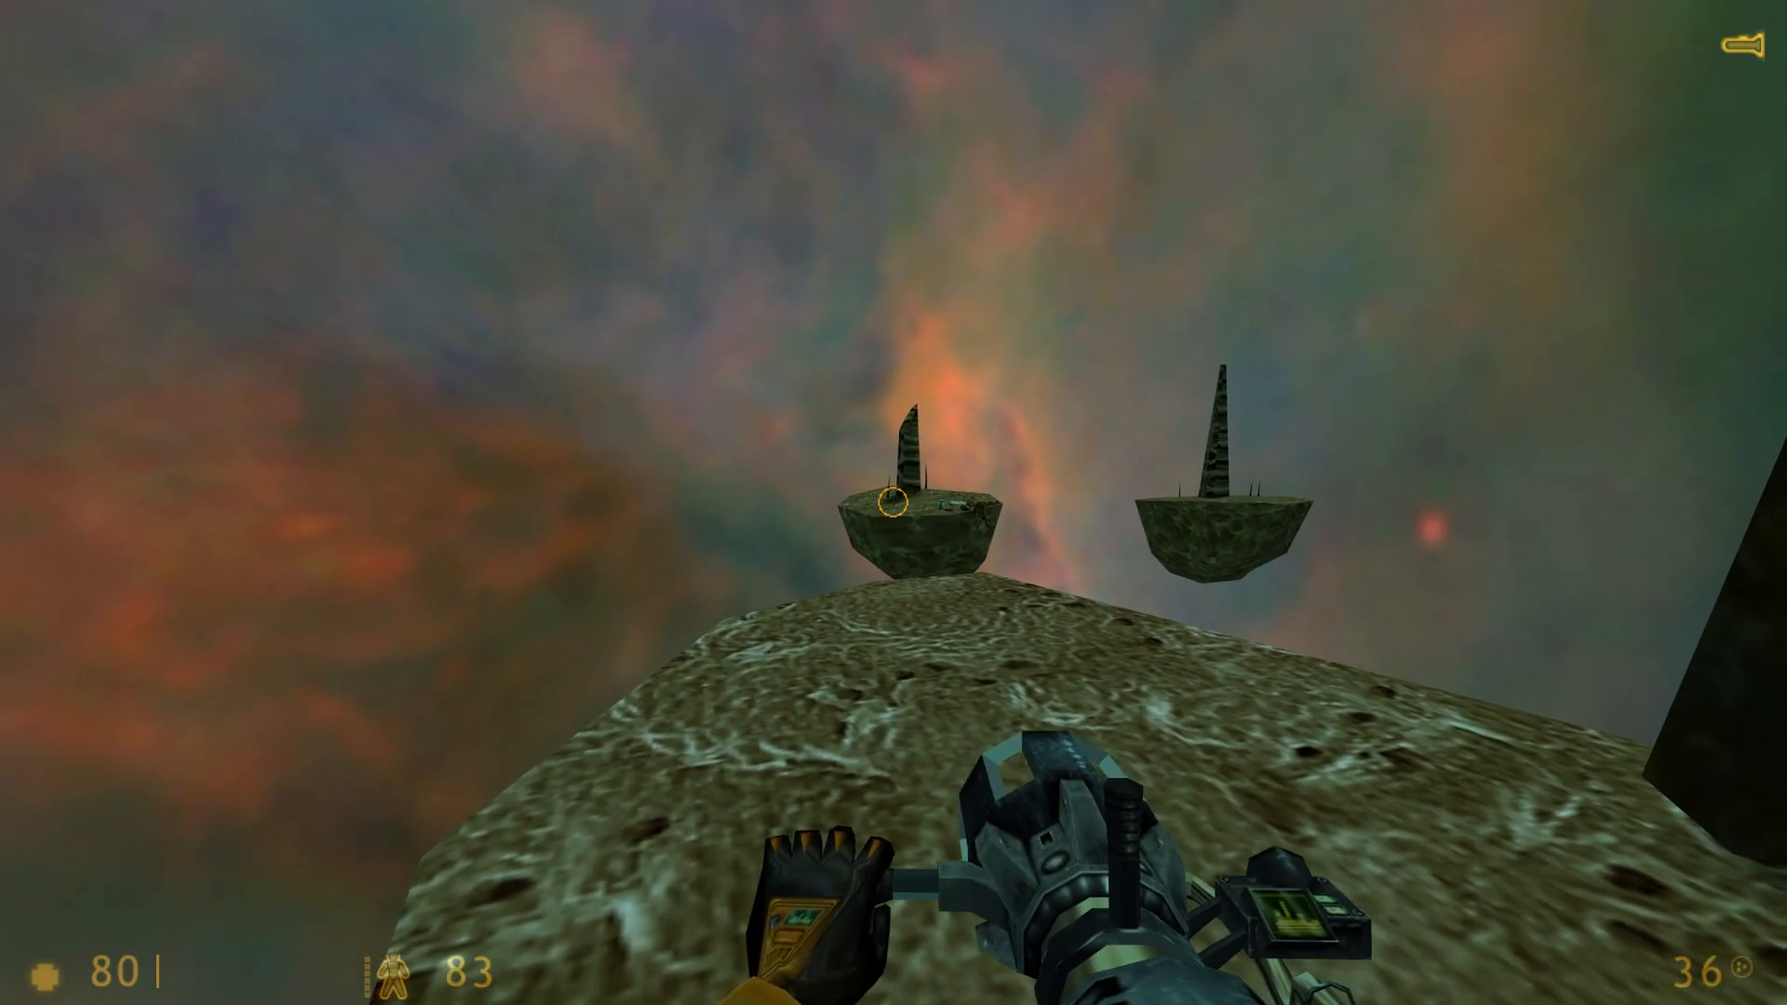
key("w")
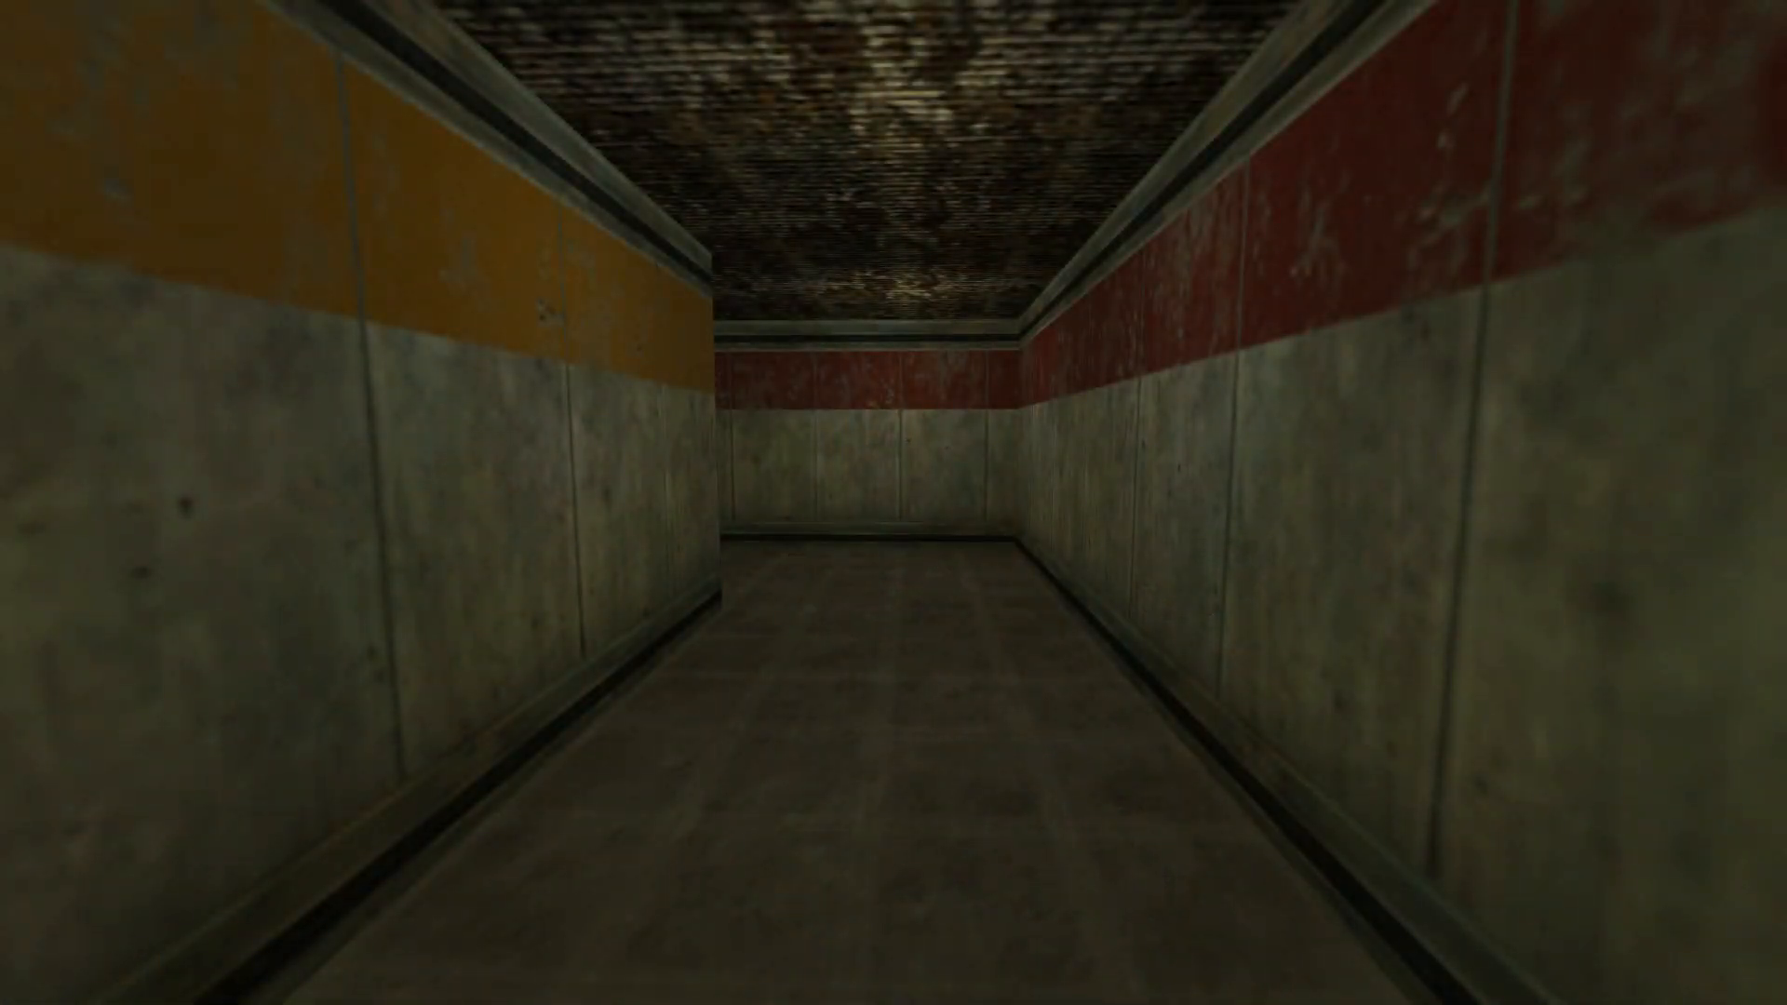
Step: Walk the hallway to the red-lit wall button in game, and turn back through the dark room to check the map connection
key("w")
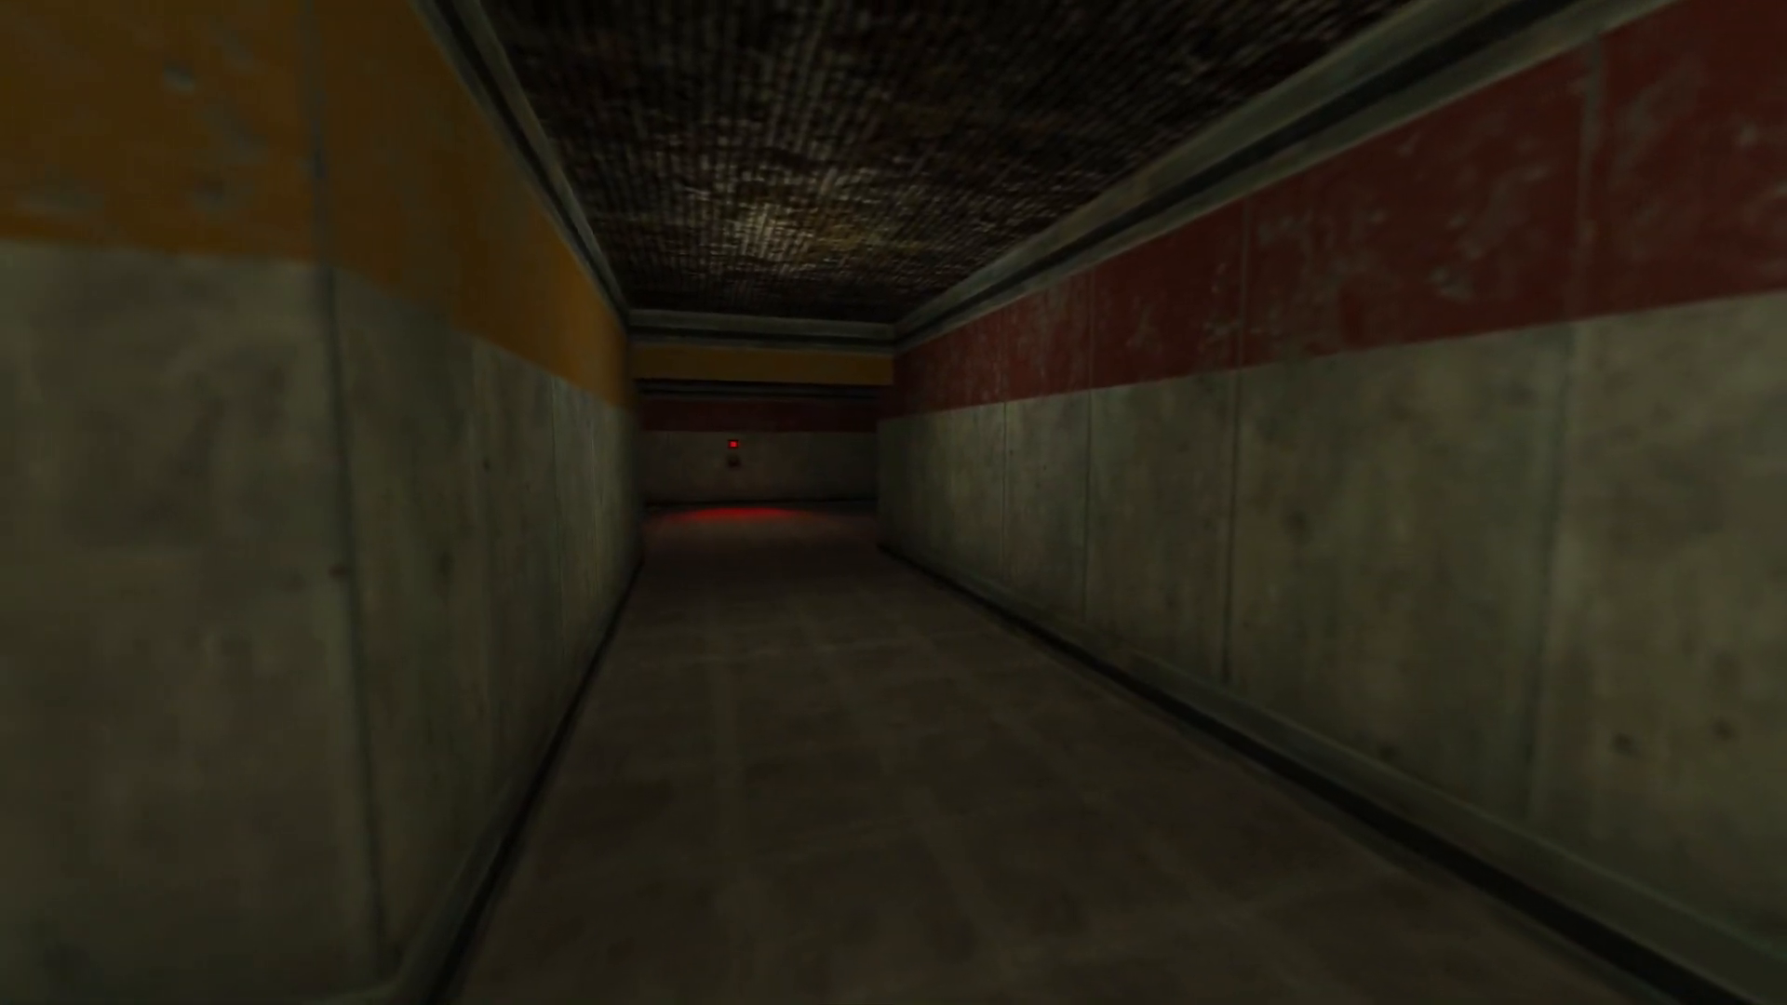
key("w")
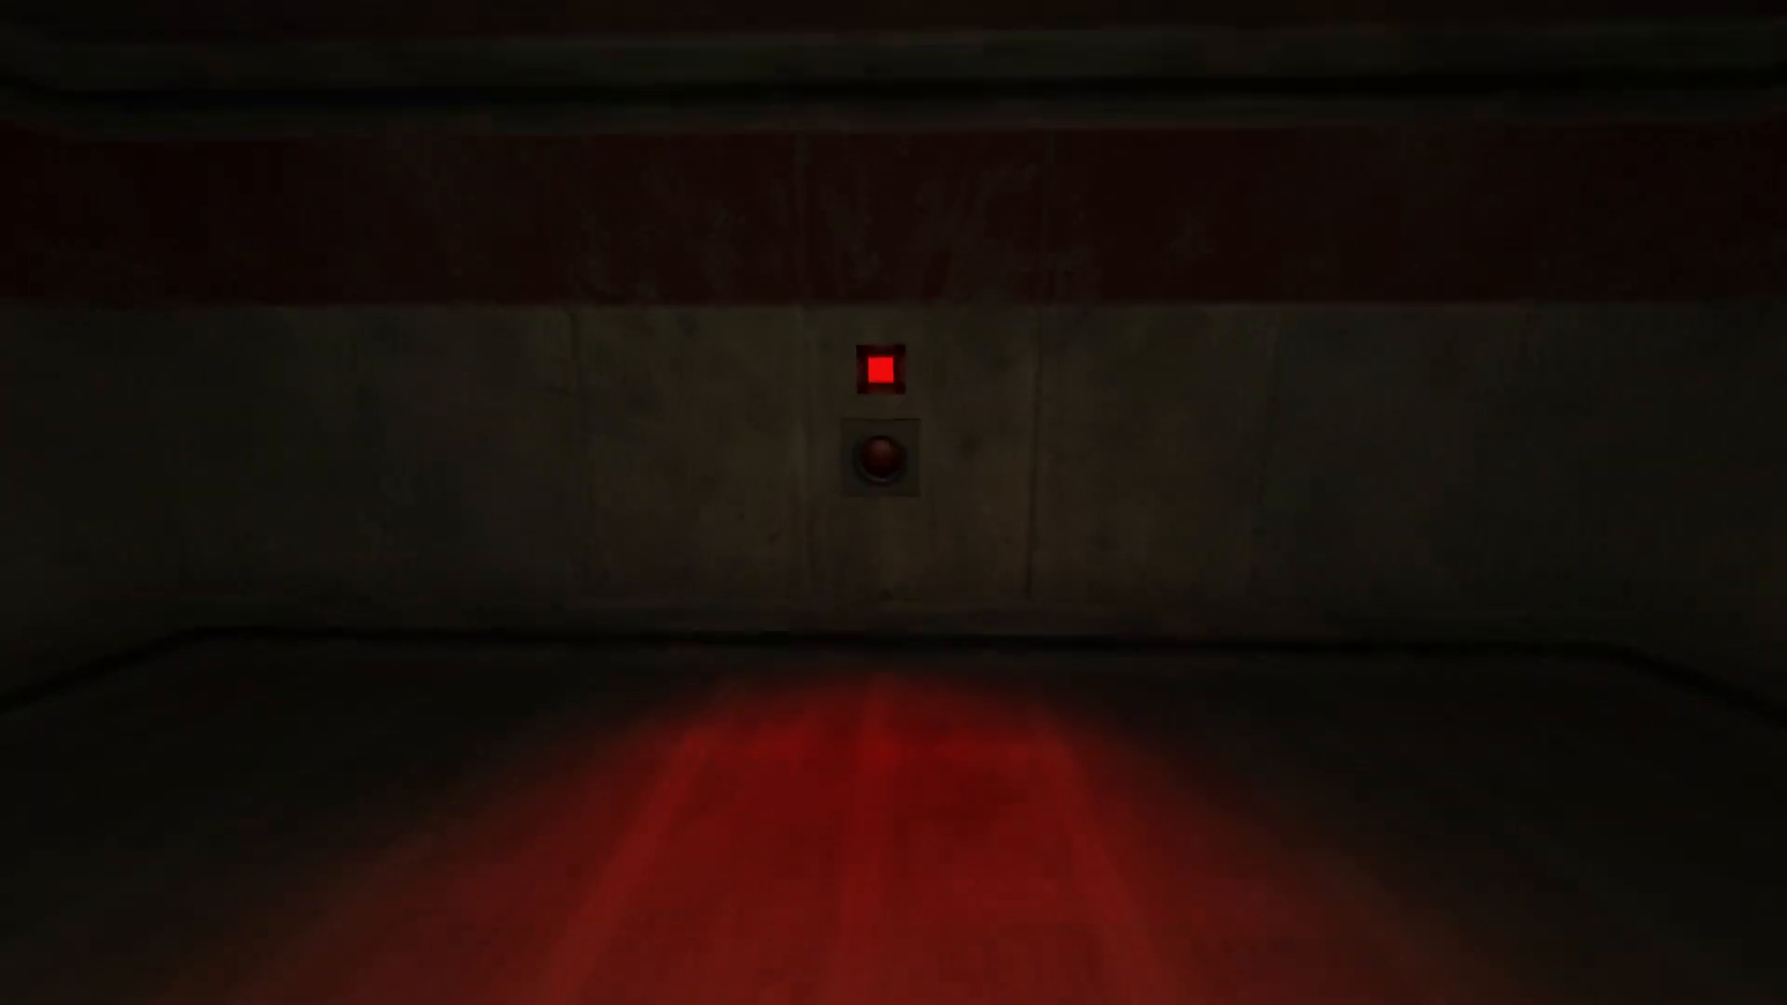
key("w")
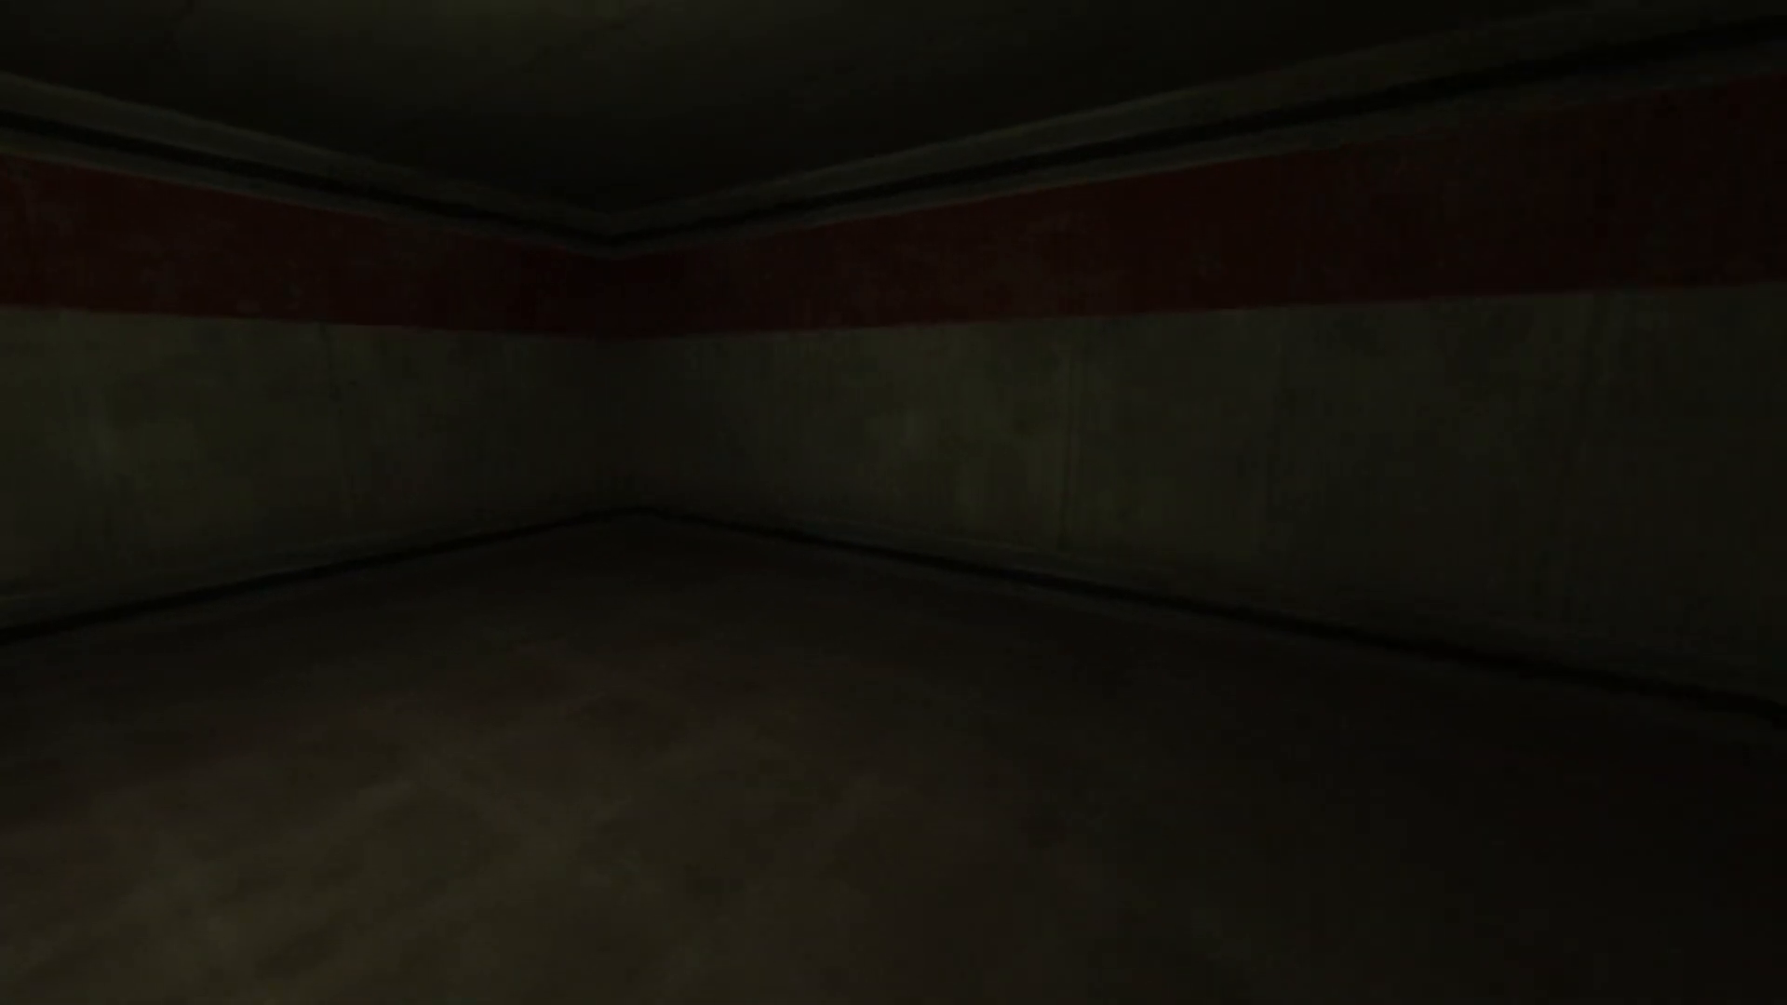
key("d")
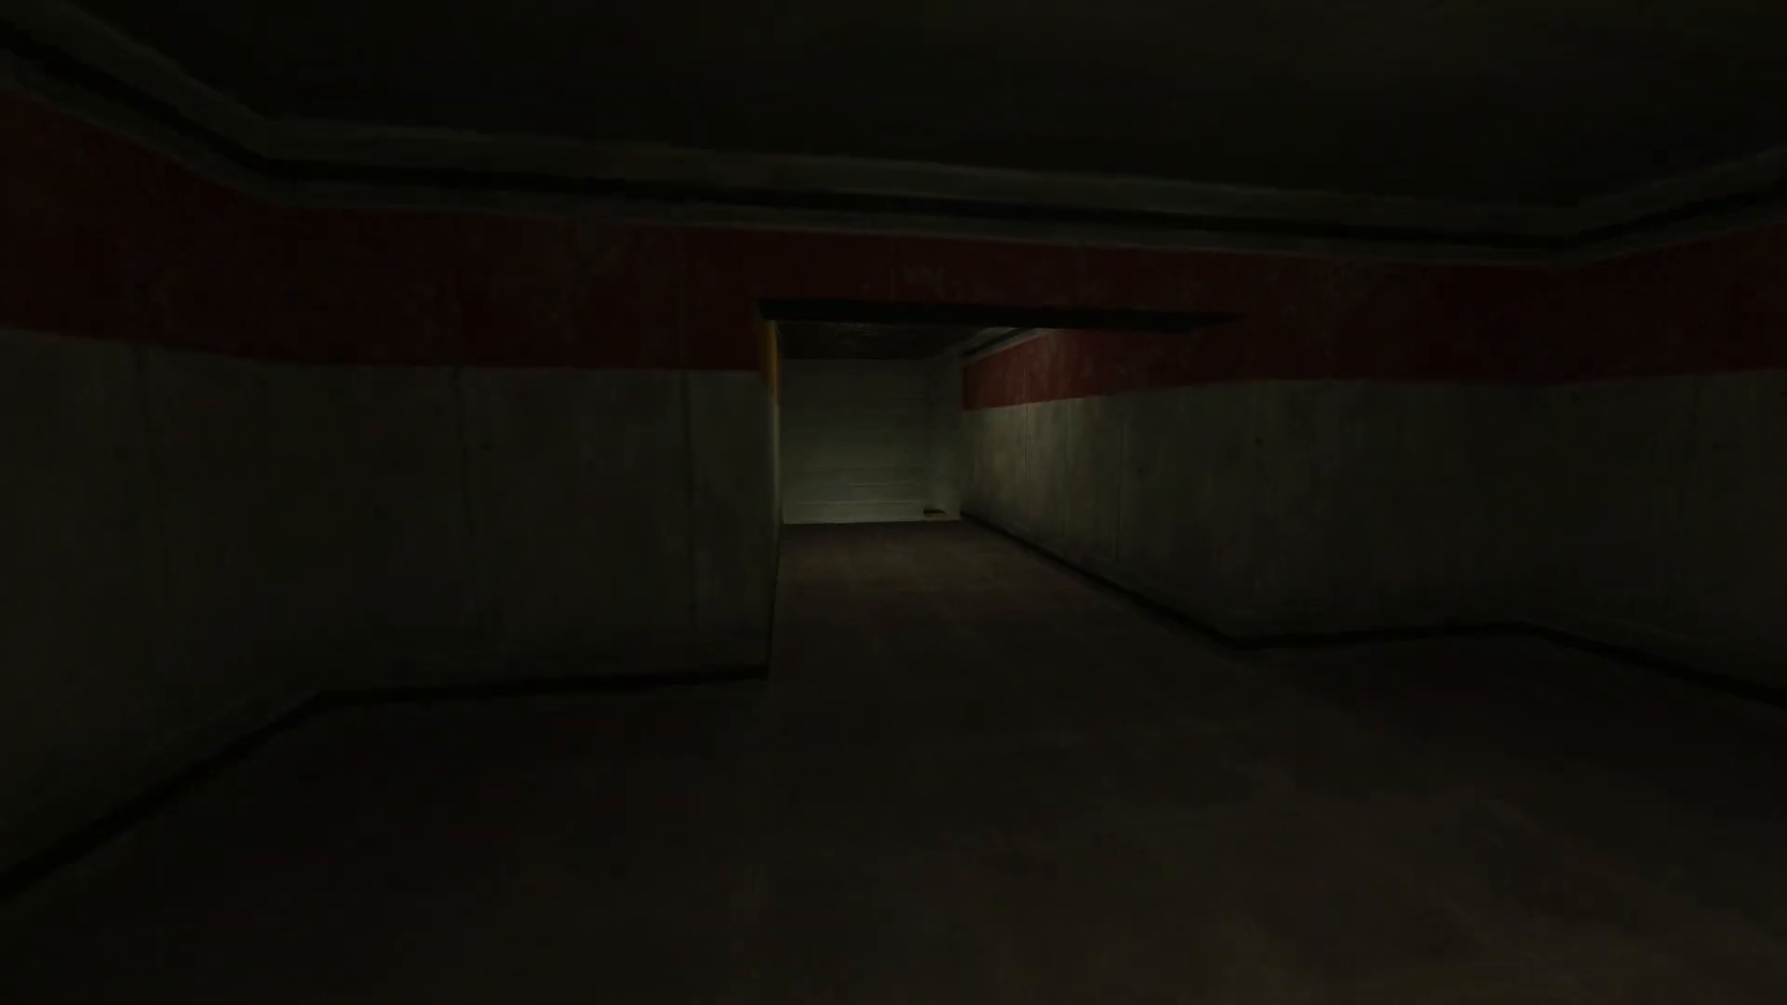
key("w")
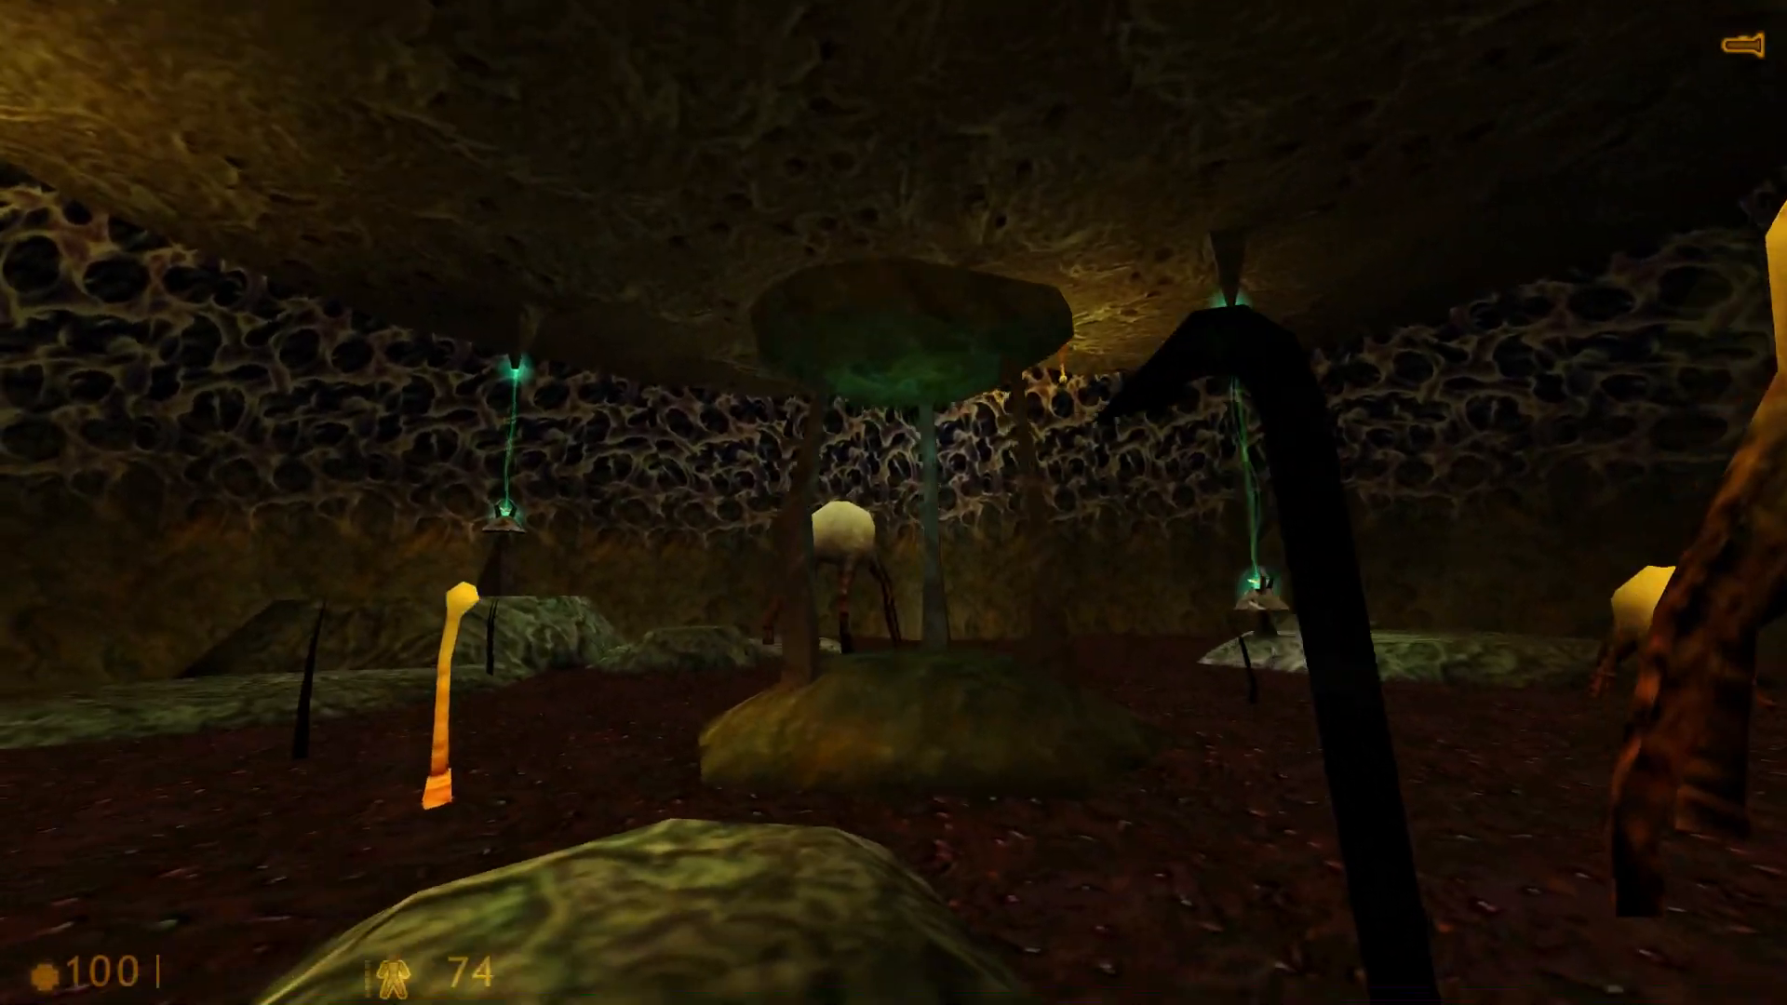
key("d")
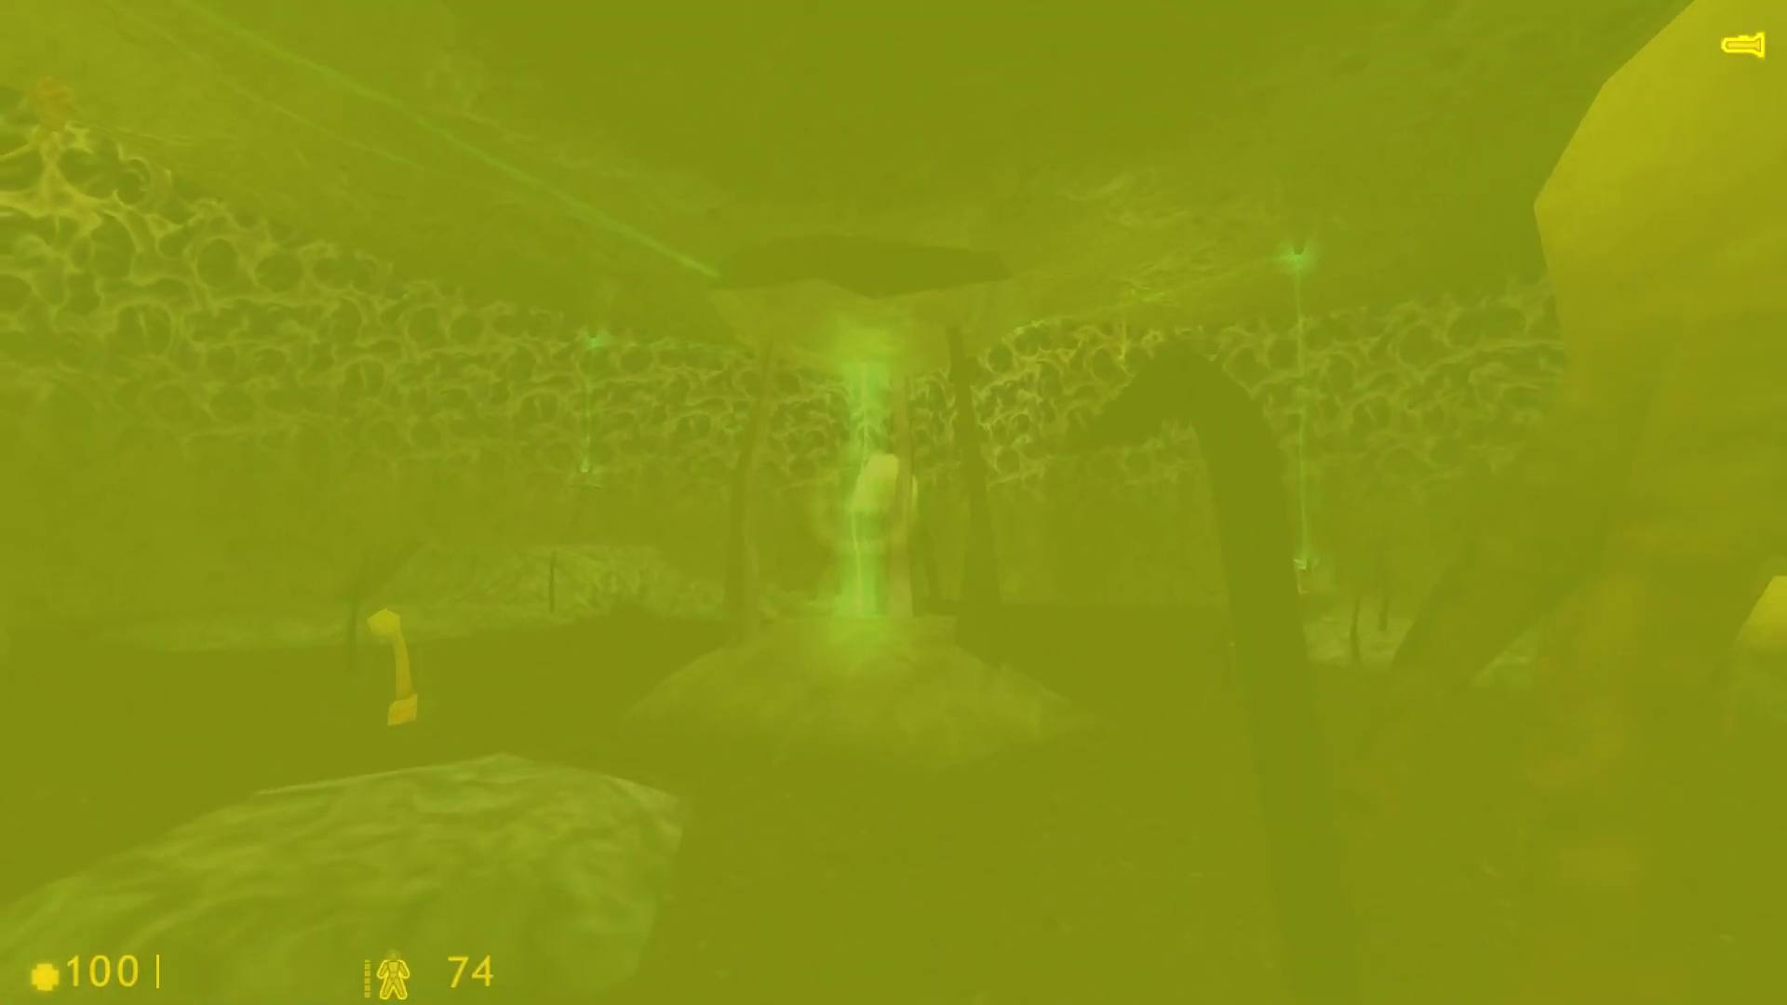
key("w")
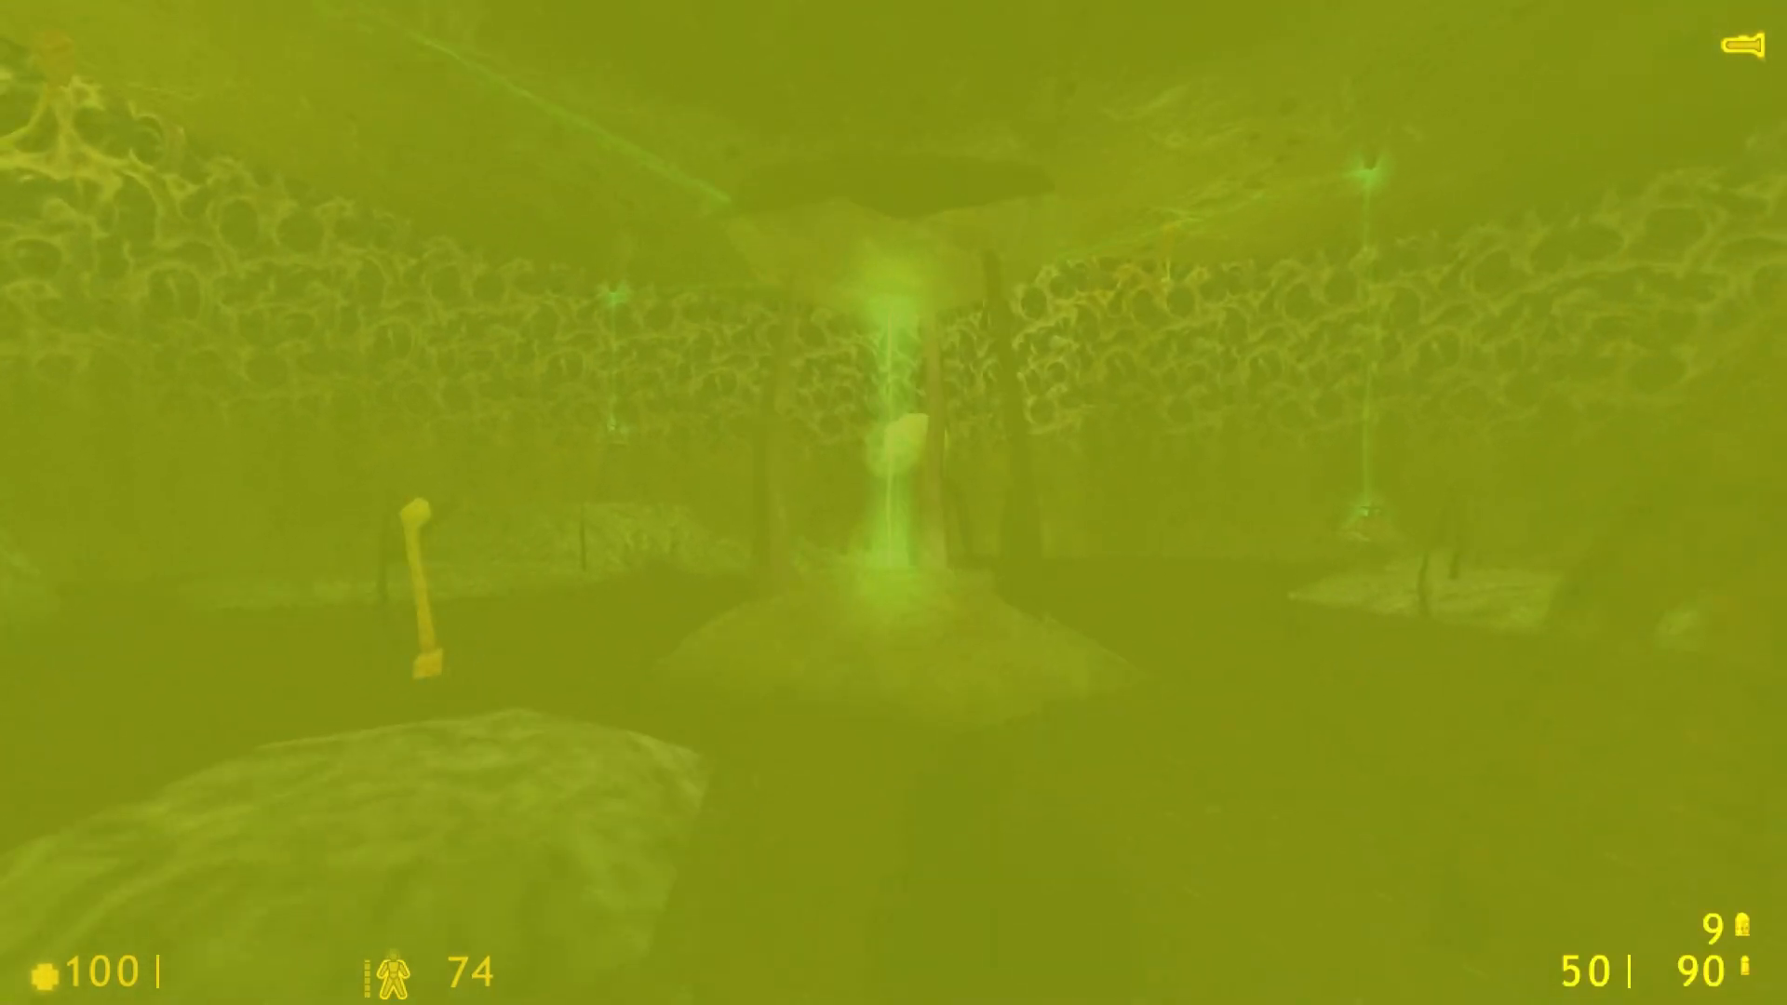
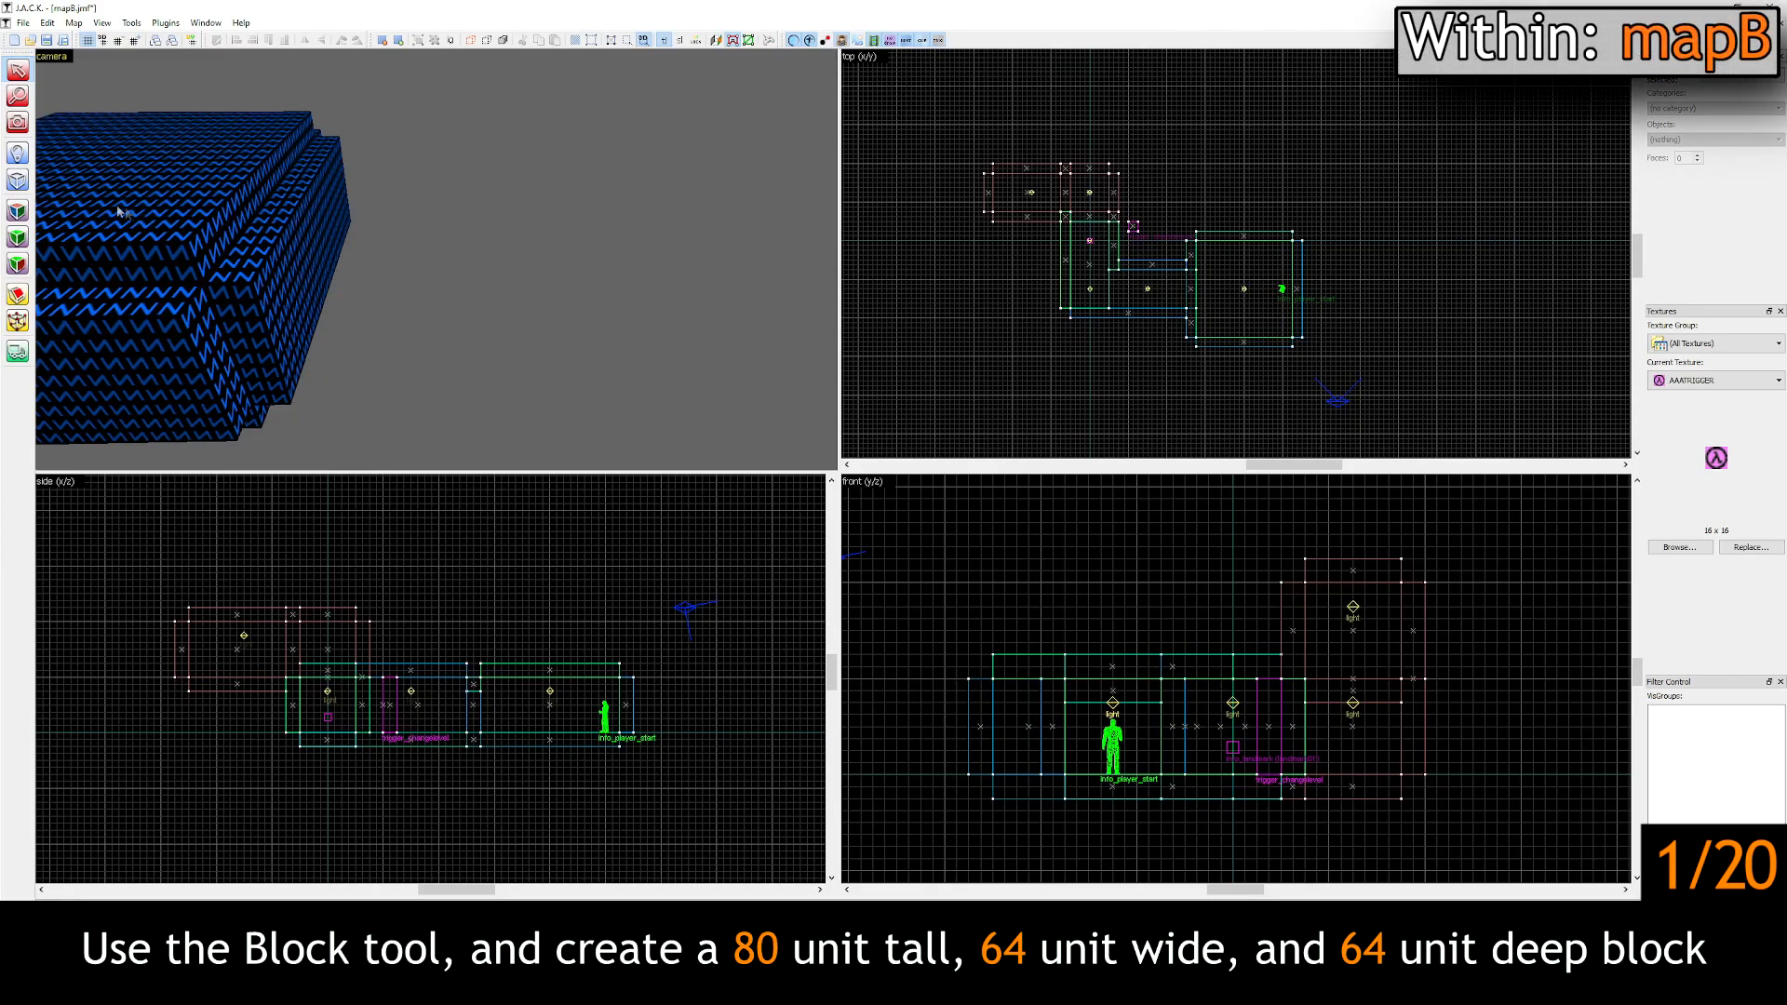
Step: Create a block 80 units tall, 64 units wide and 64 units deep outside mapB, east of the player start room
left_click(17, 180)
scroll(1227, 303, "up", 3)
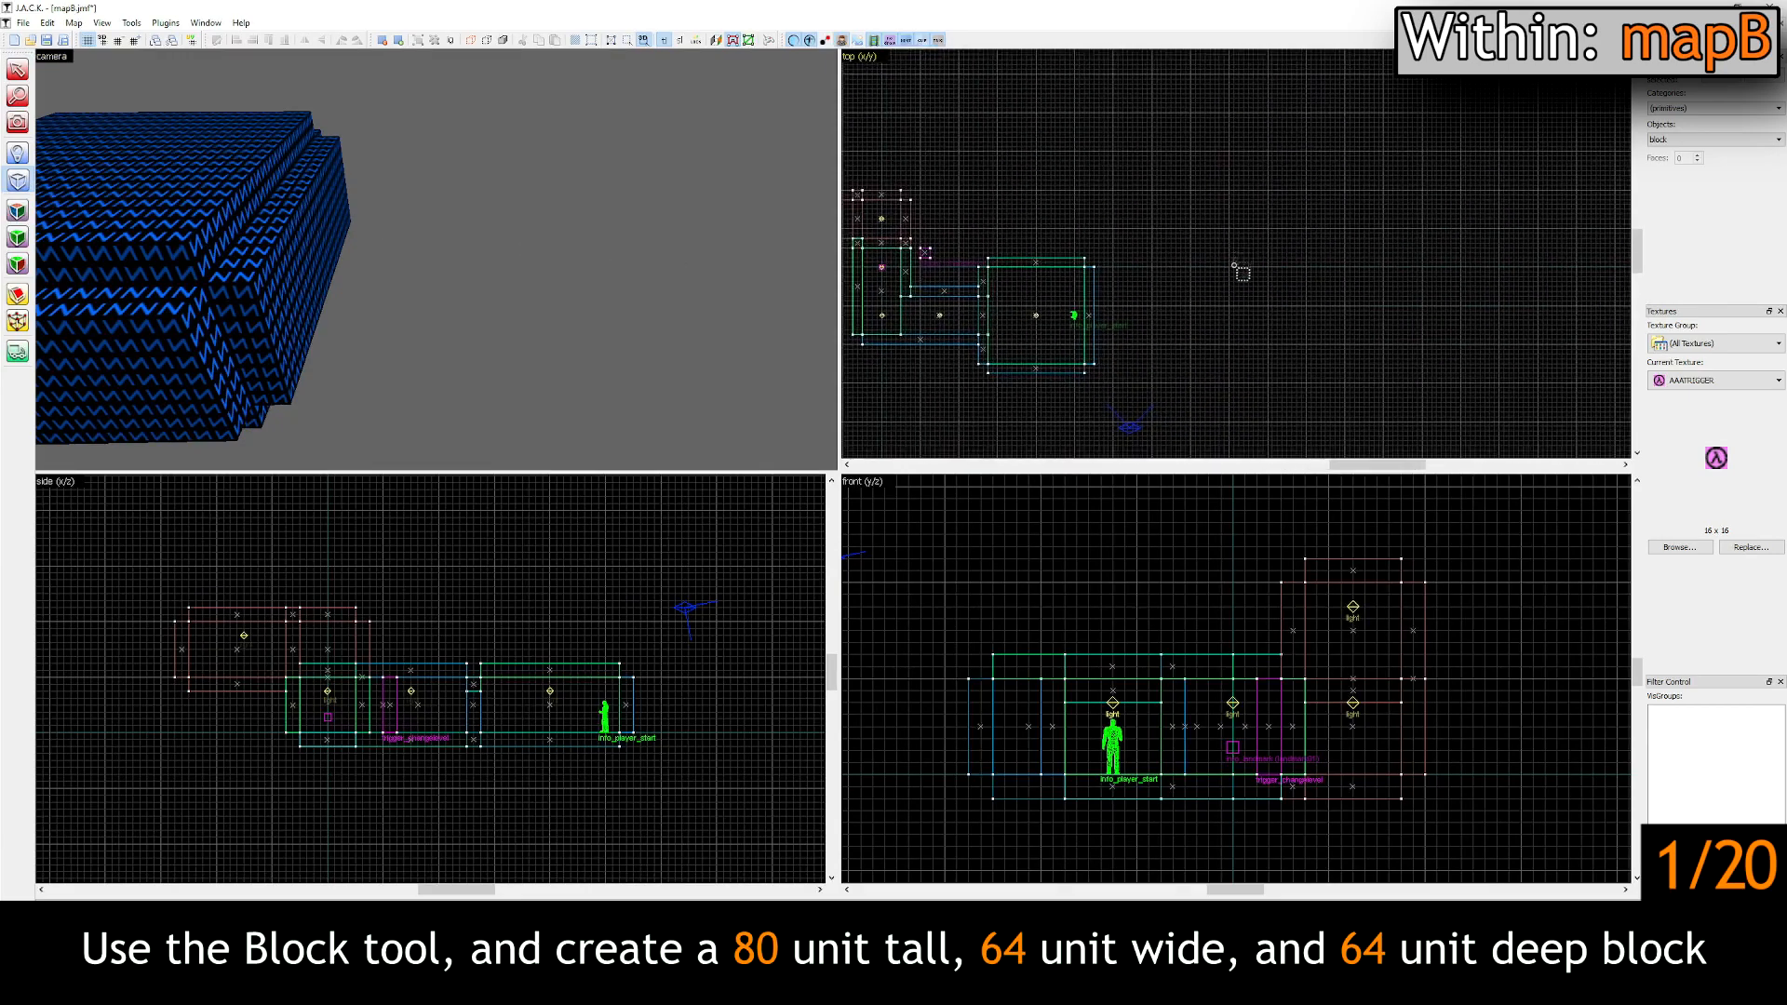
scroll(1154, 331, "up", 2)
left_click_drag(1084, 261, 1152, 326)
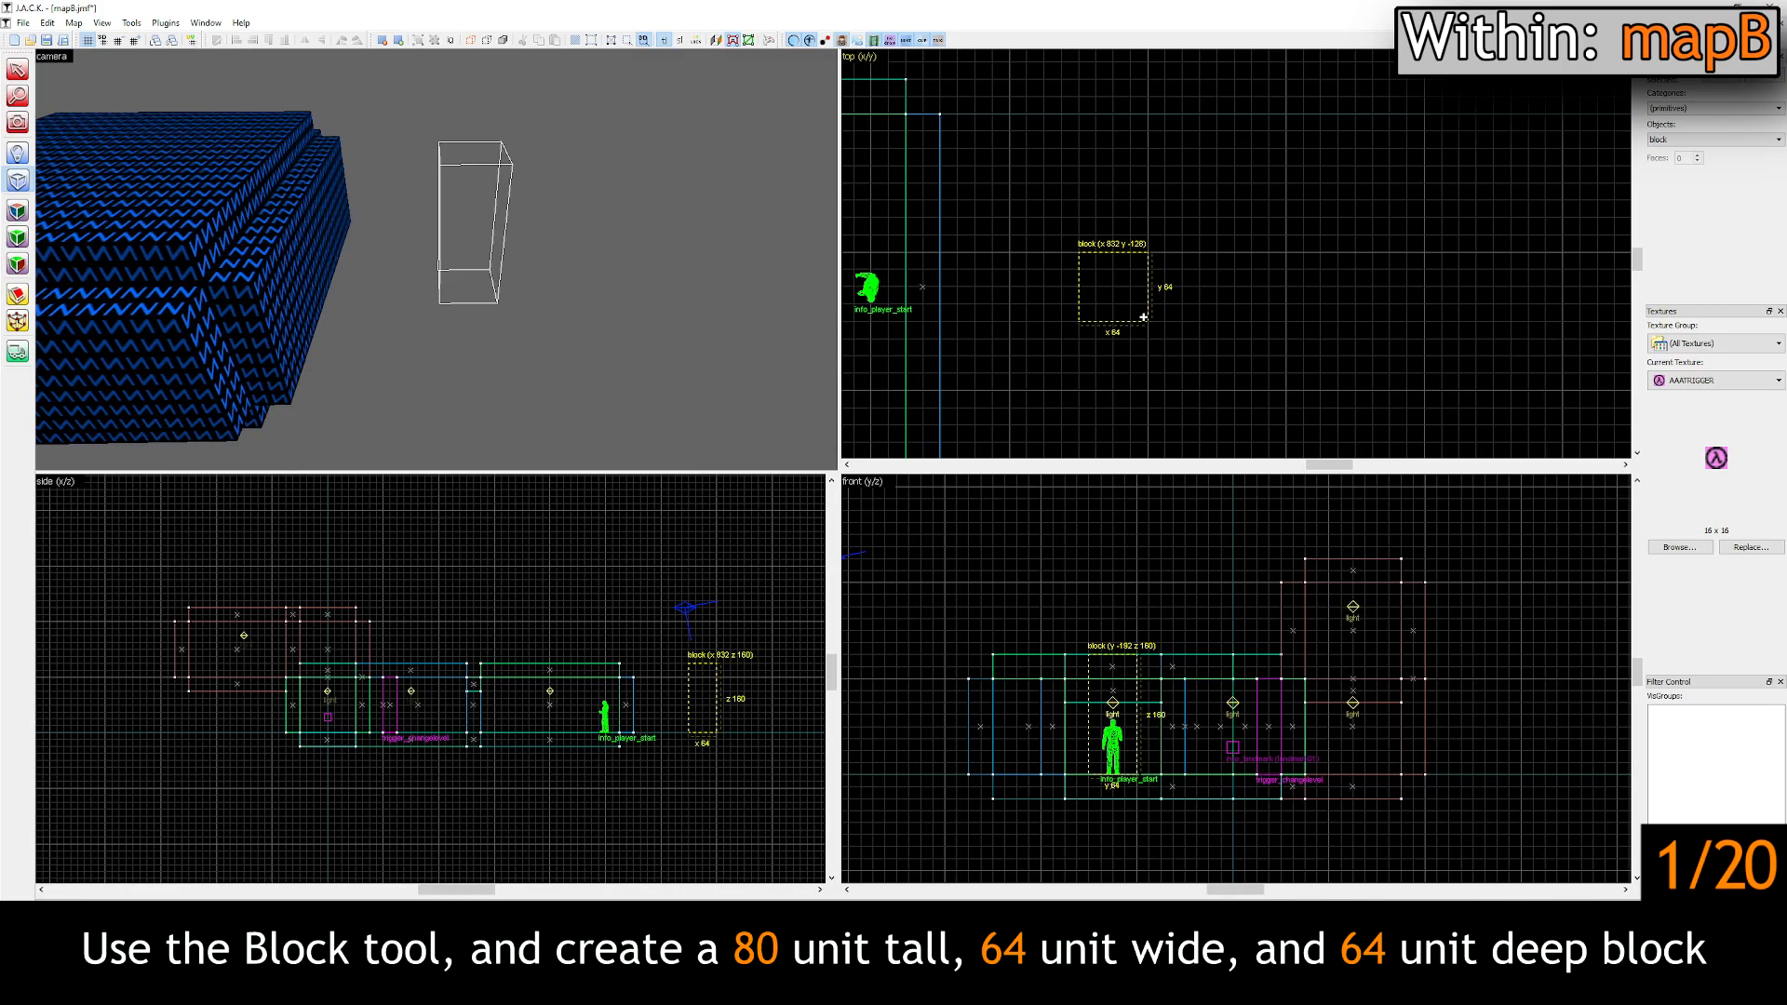
scroll(749, 708, "up", 3)
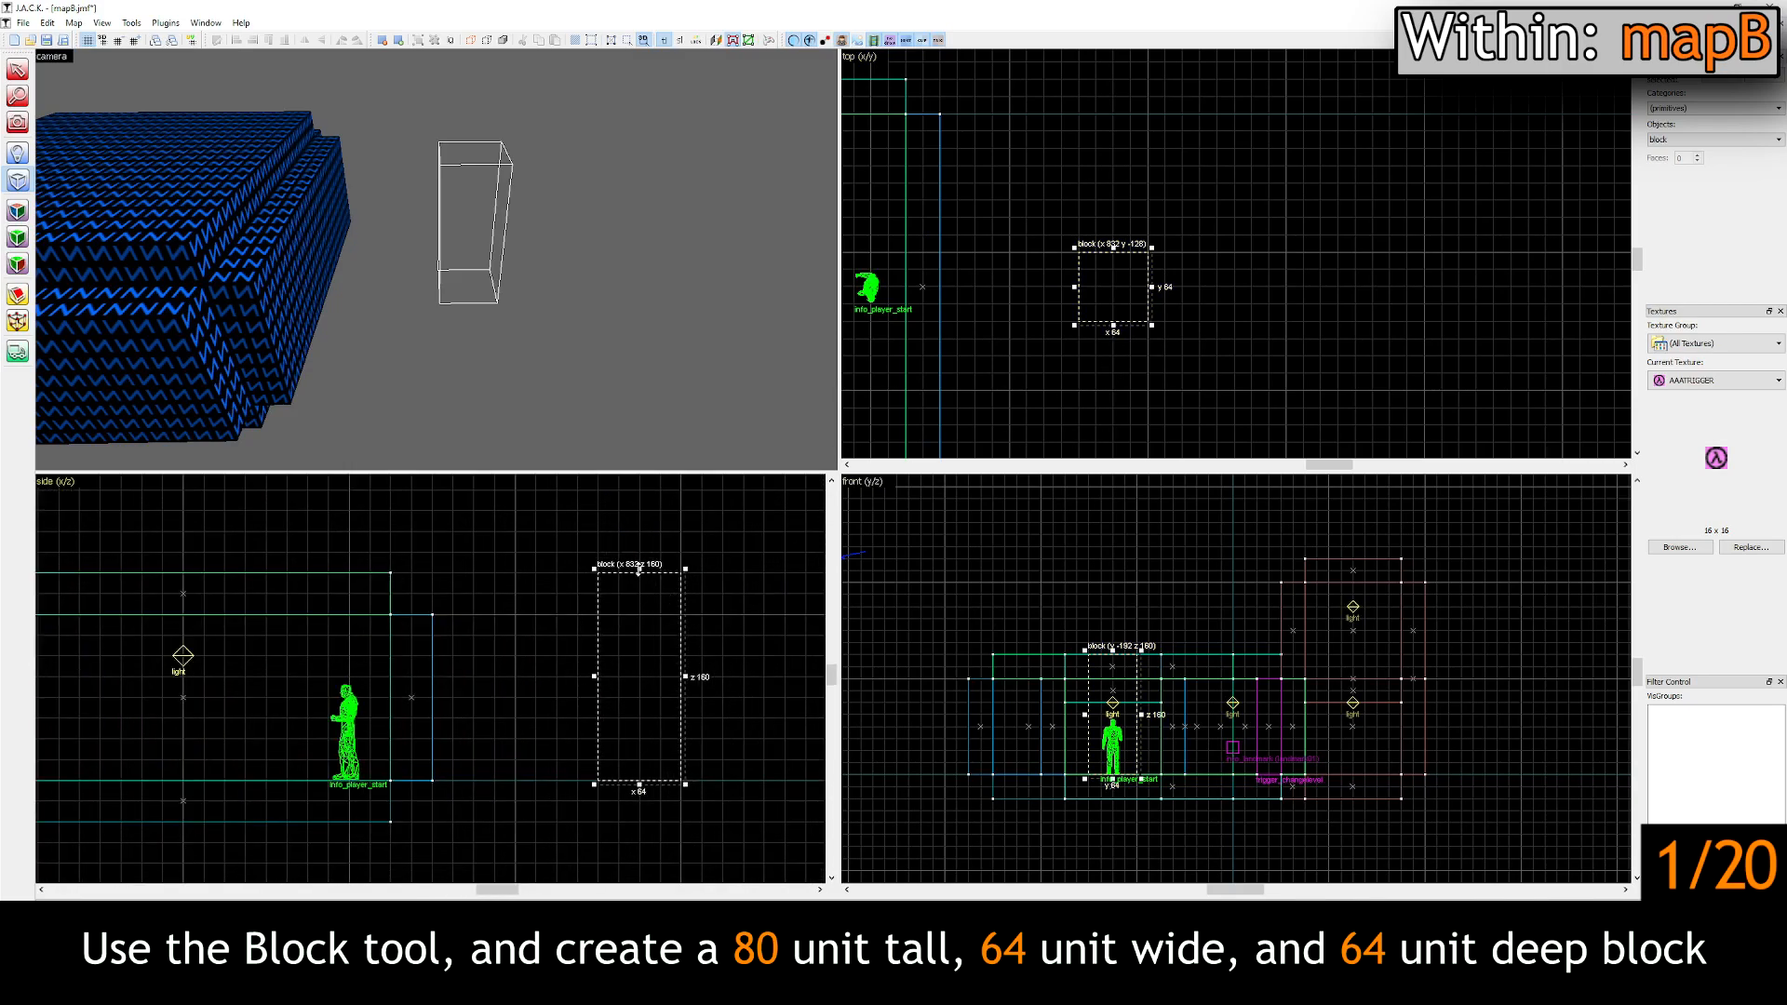
left_click_drag(641, 572, 644, 683)
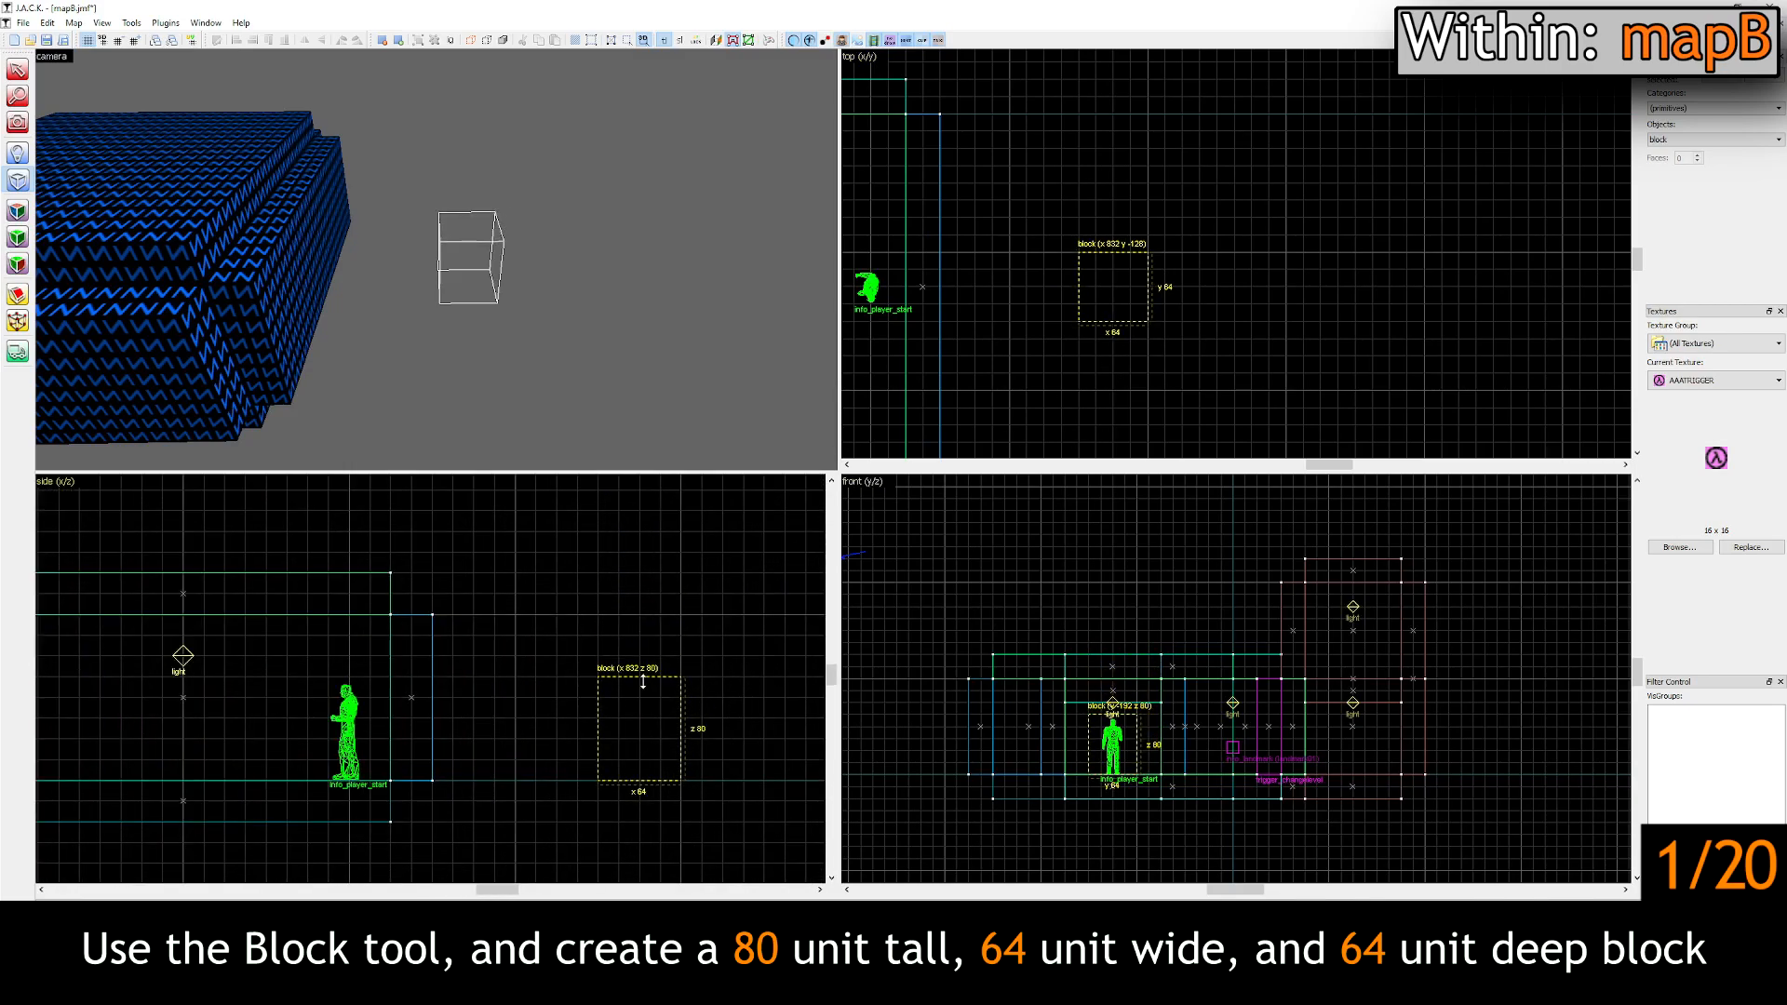
key("Return")
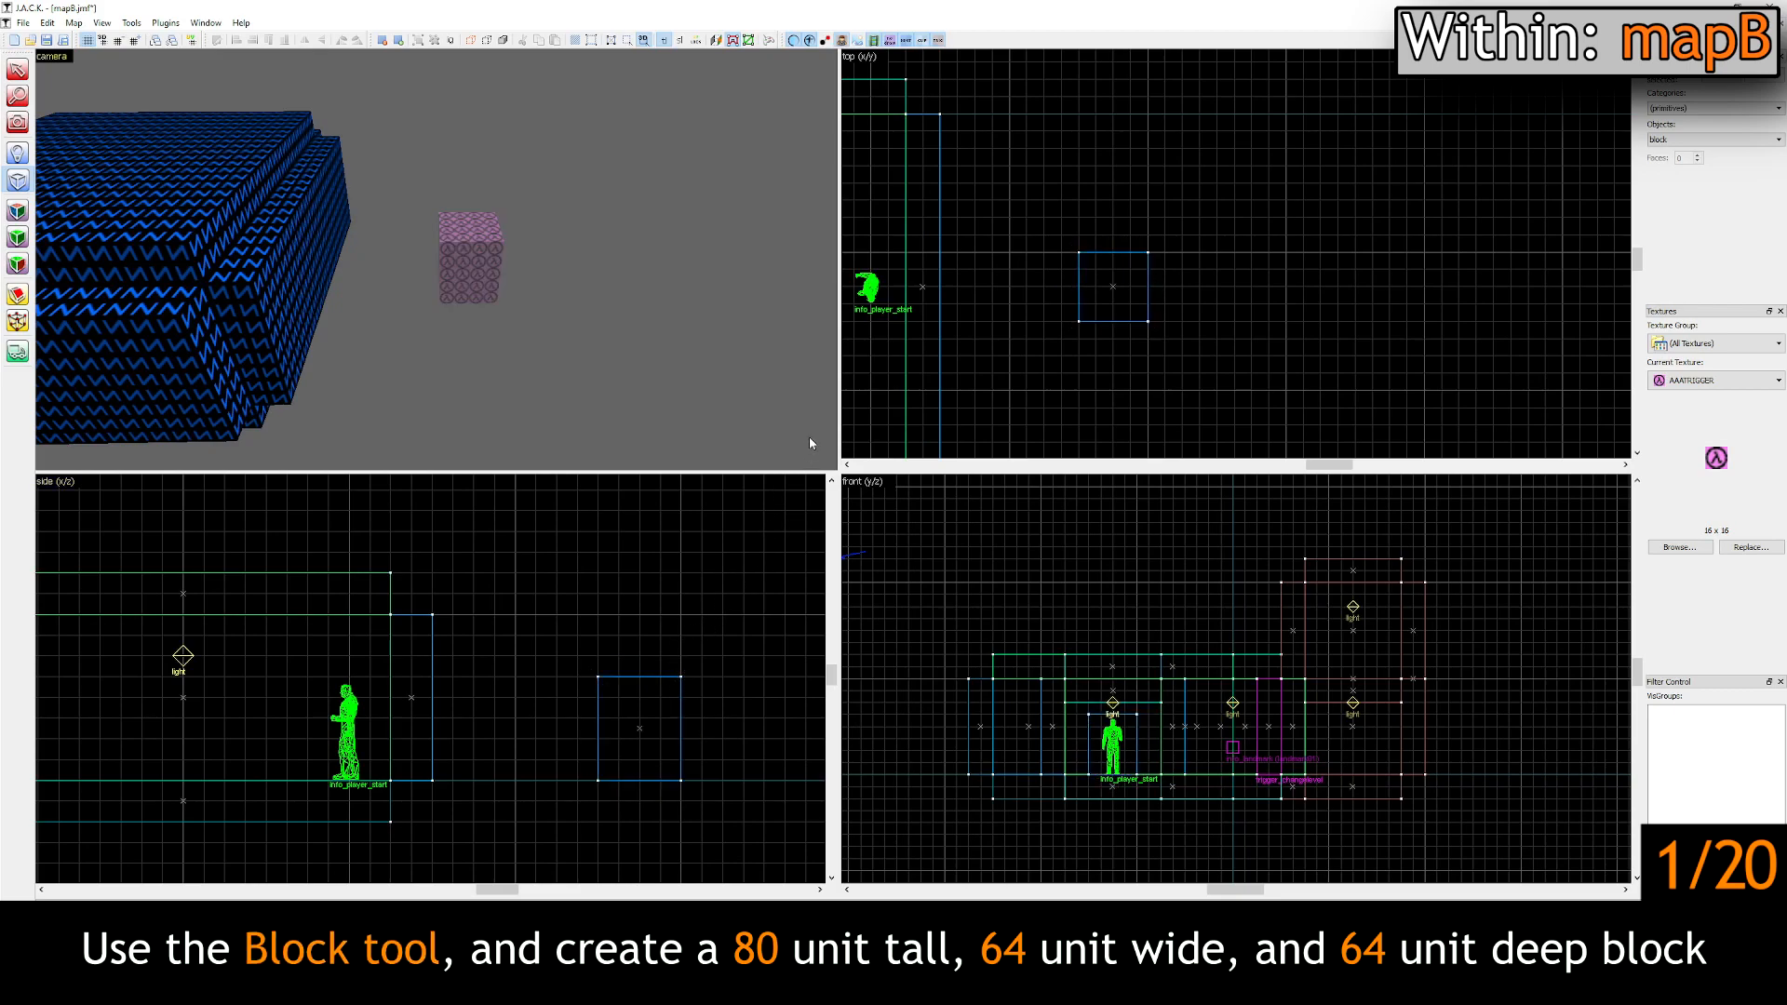
Step: Select the new block, filter the textures for "white", and apply the WHITE texture to it
left_click(22, 71)
left_click(493, 272)
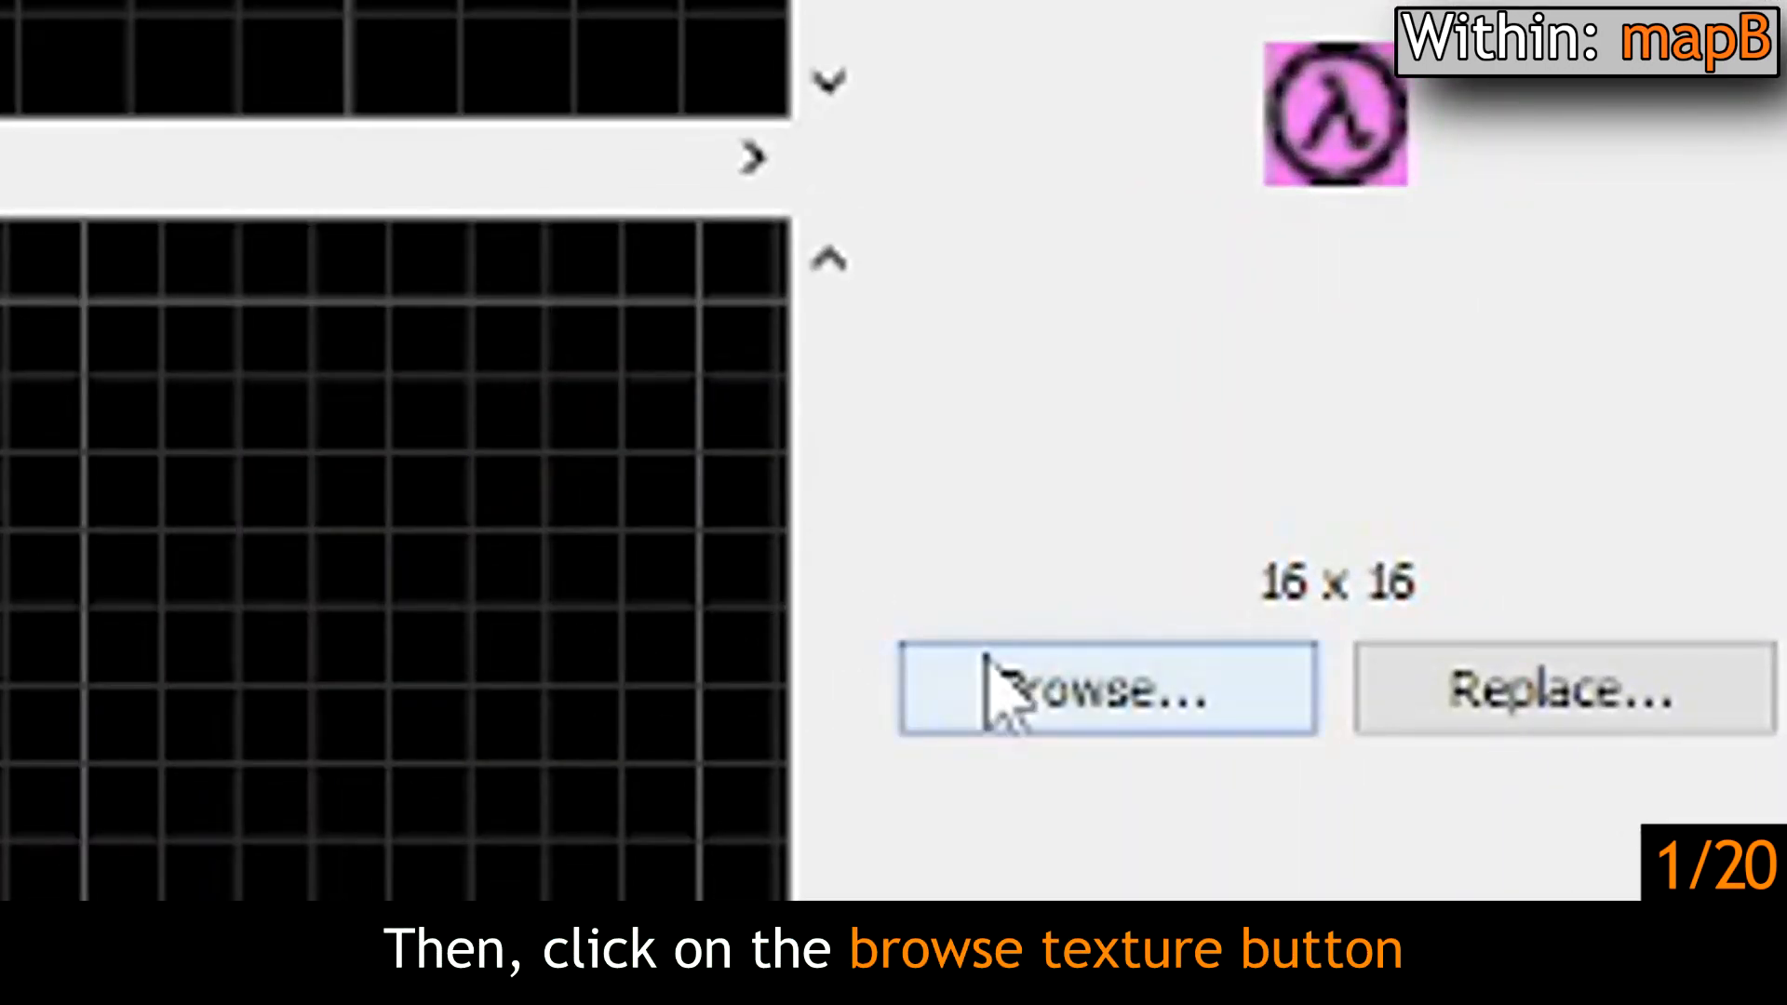
left_click(989, 662)
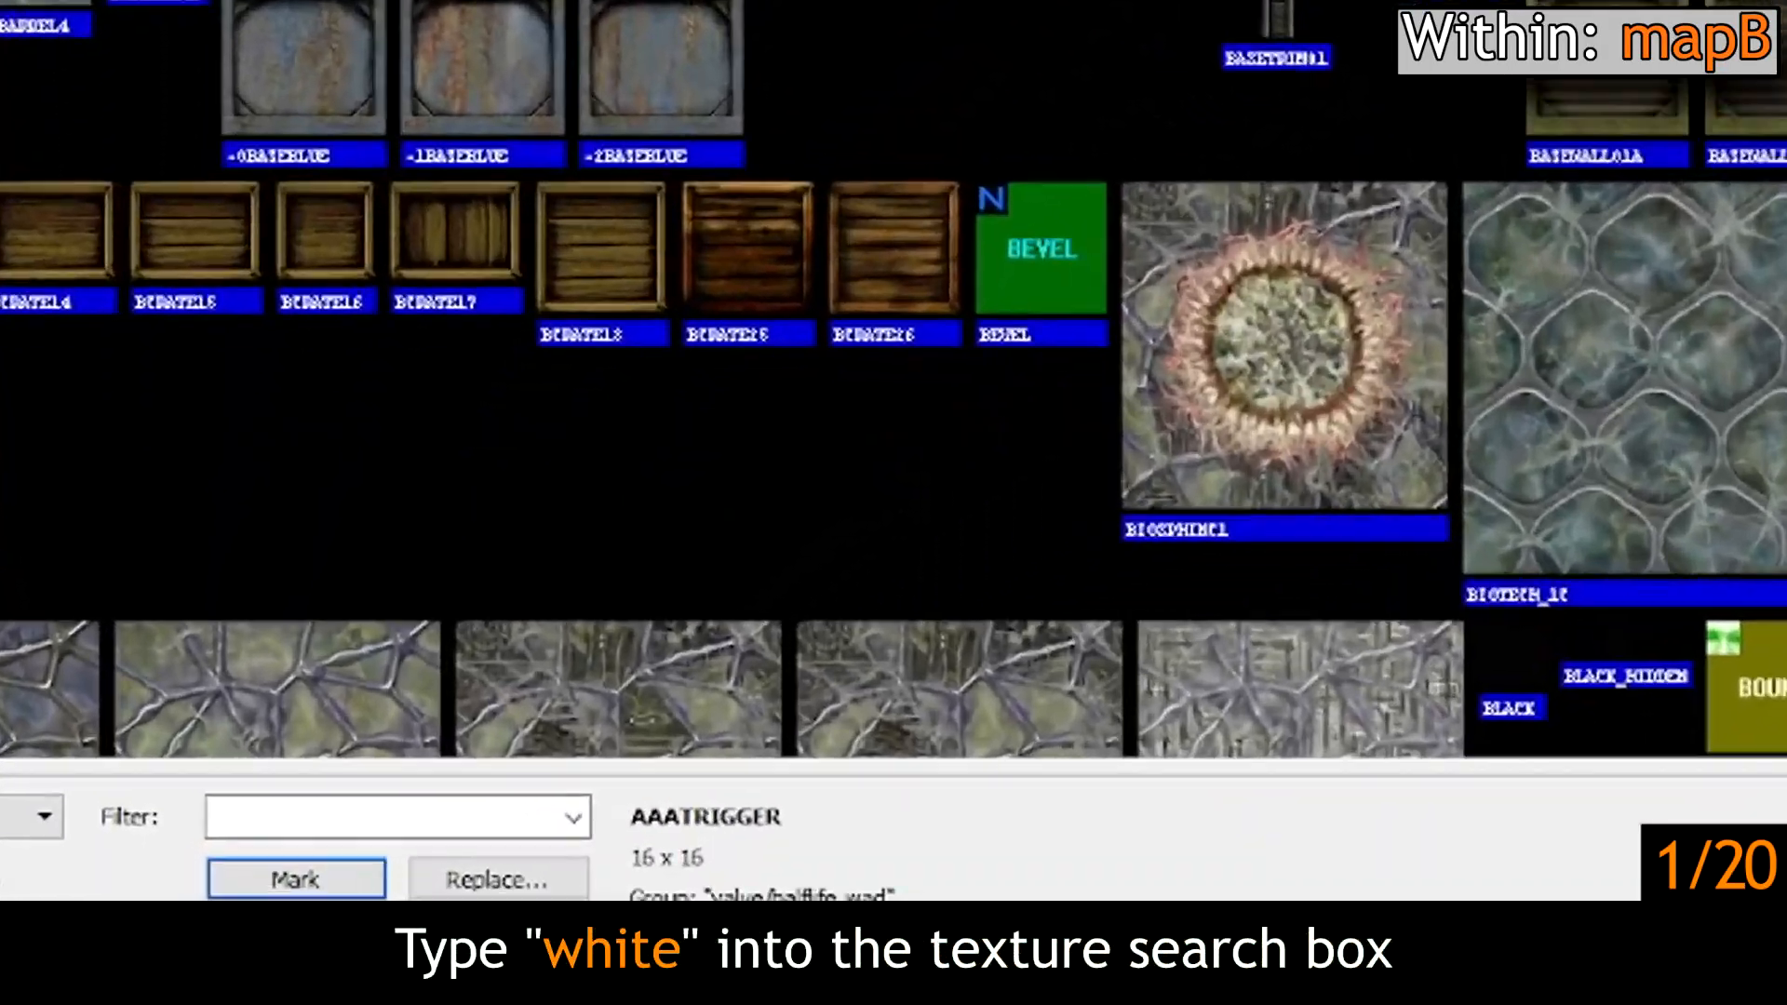
type("white")
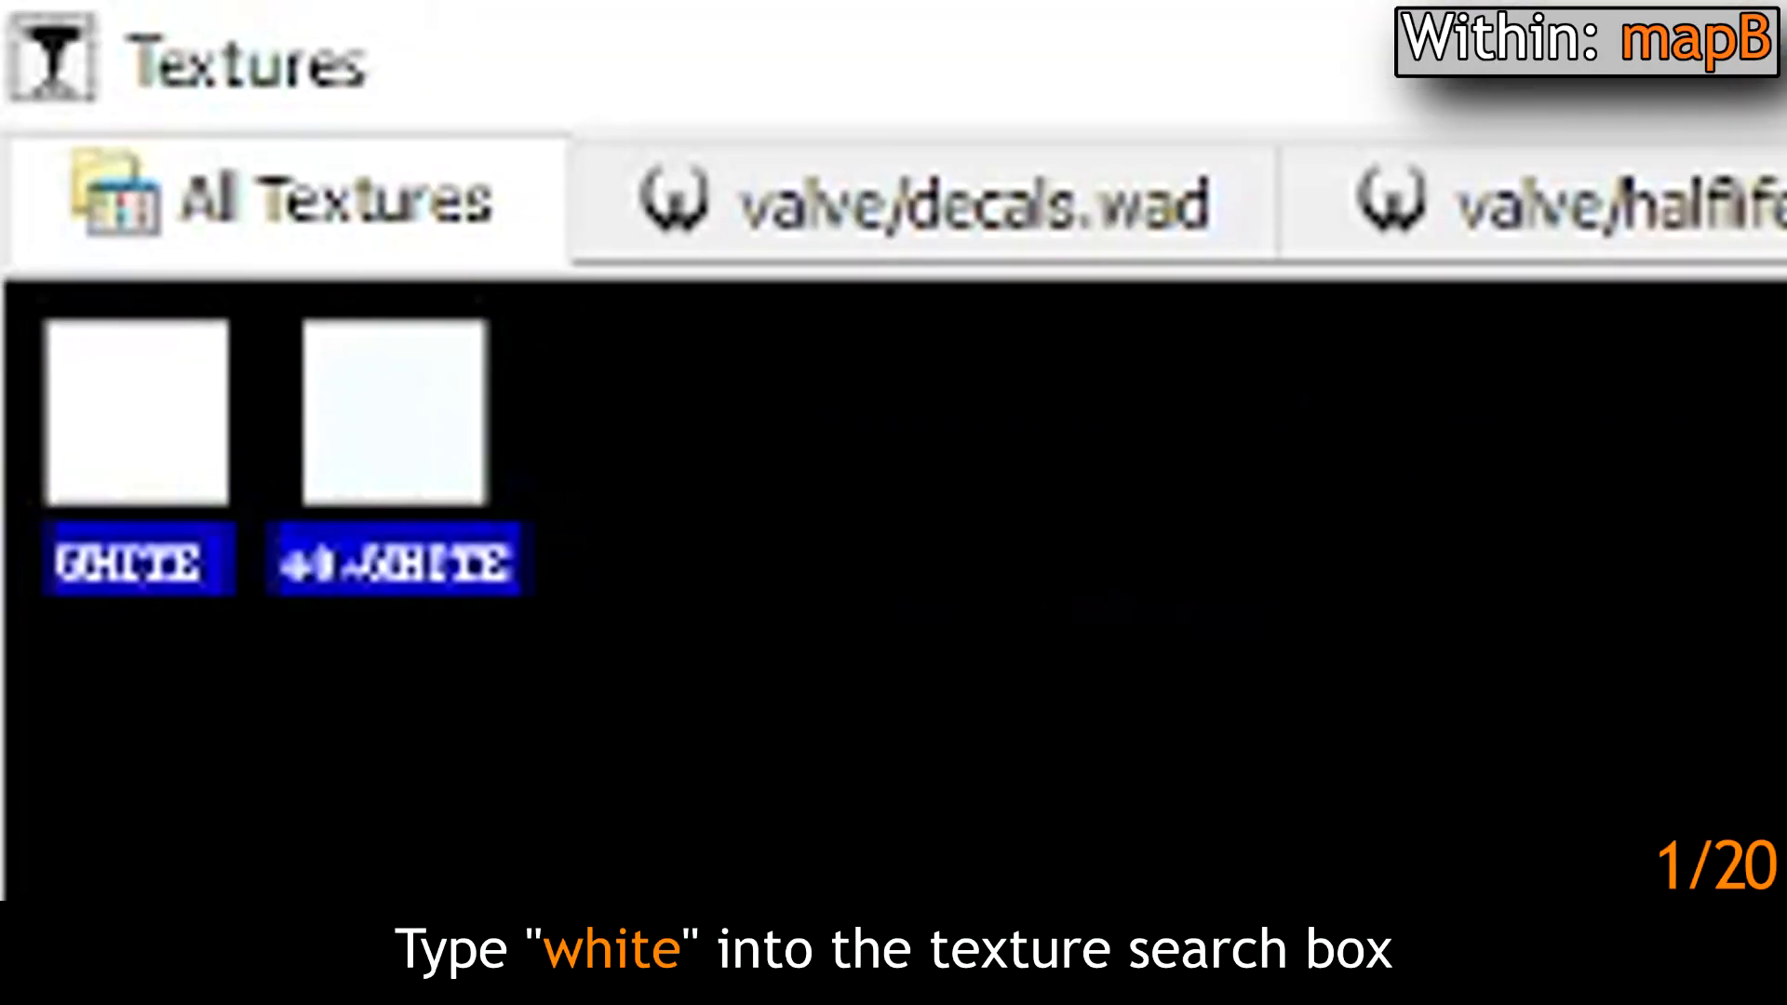
double_click(121, 454)
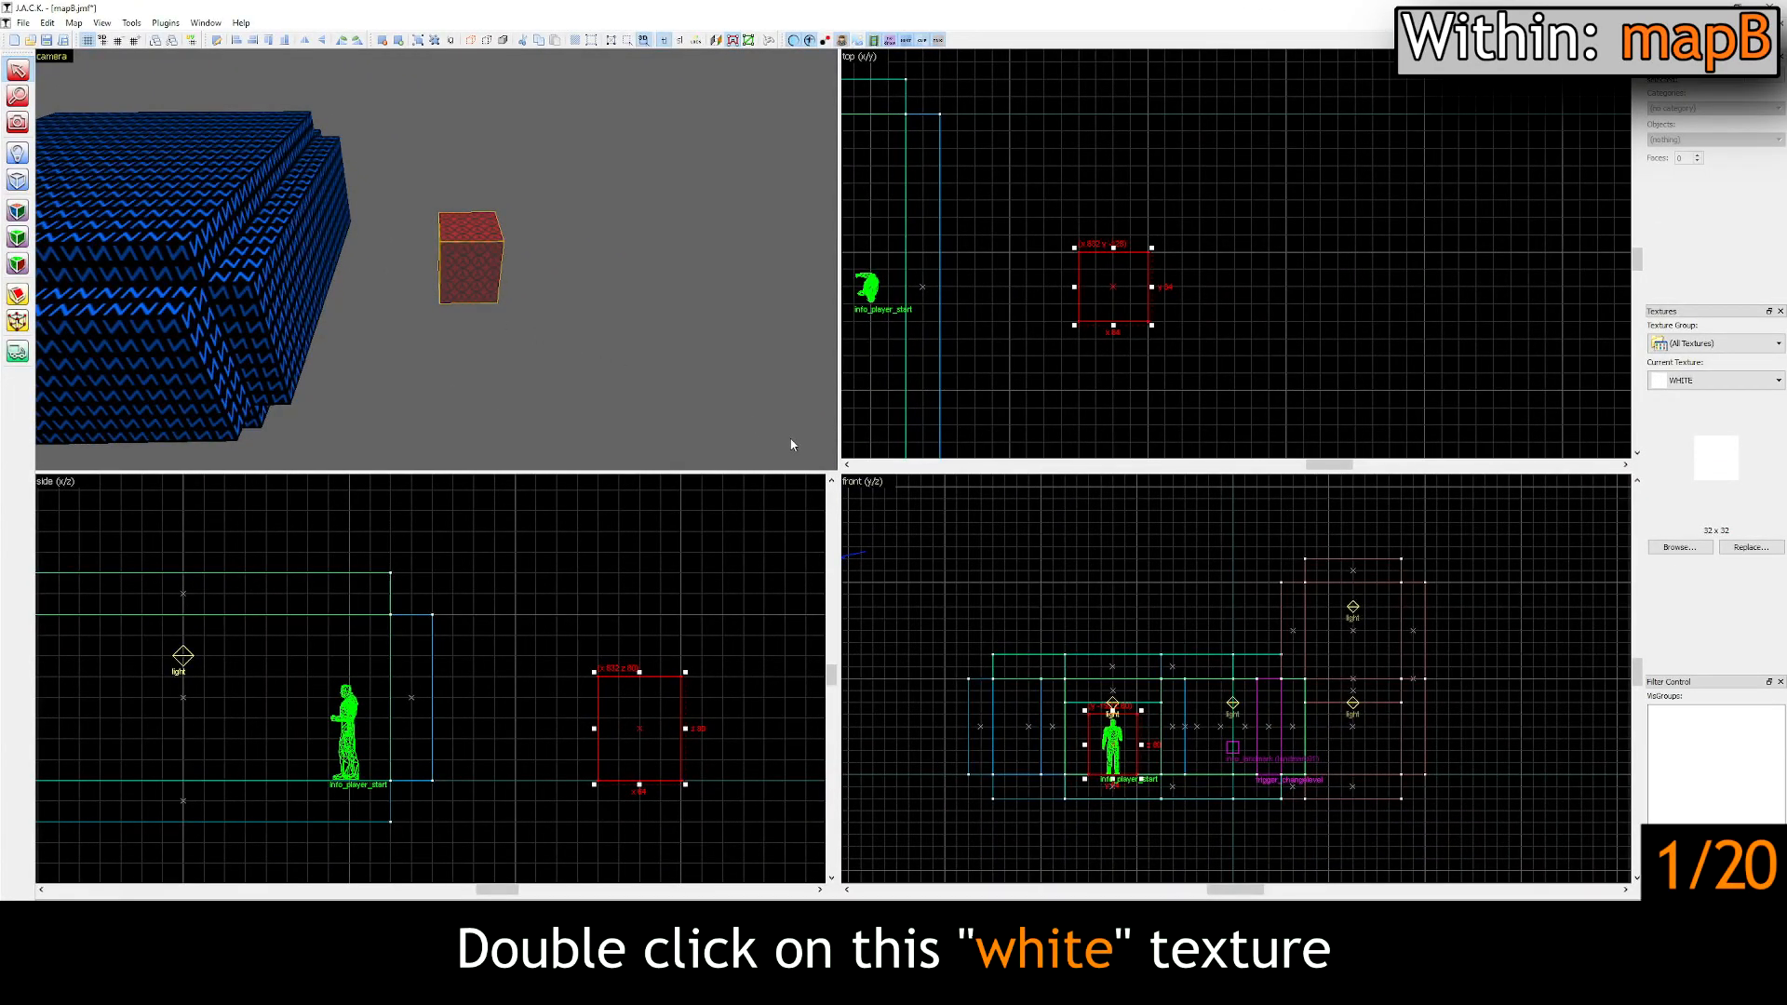
left_click(18, 238)
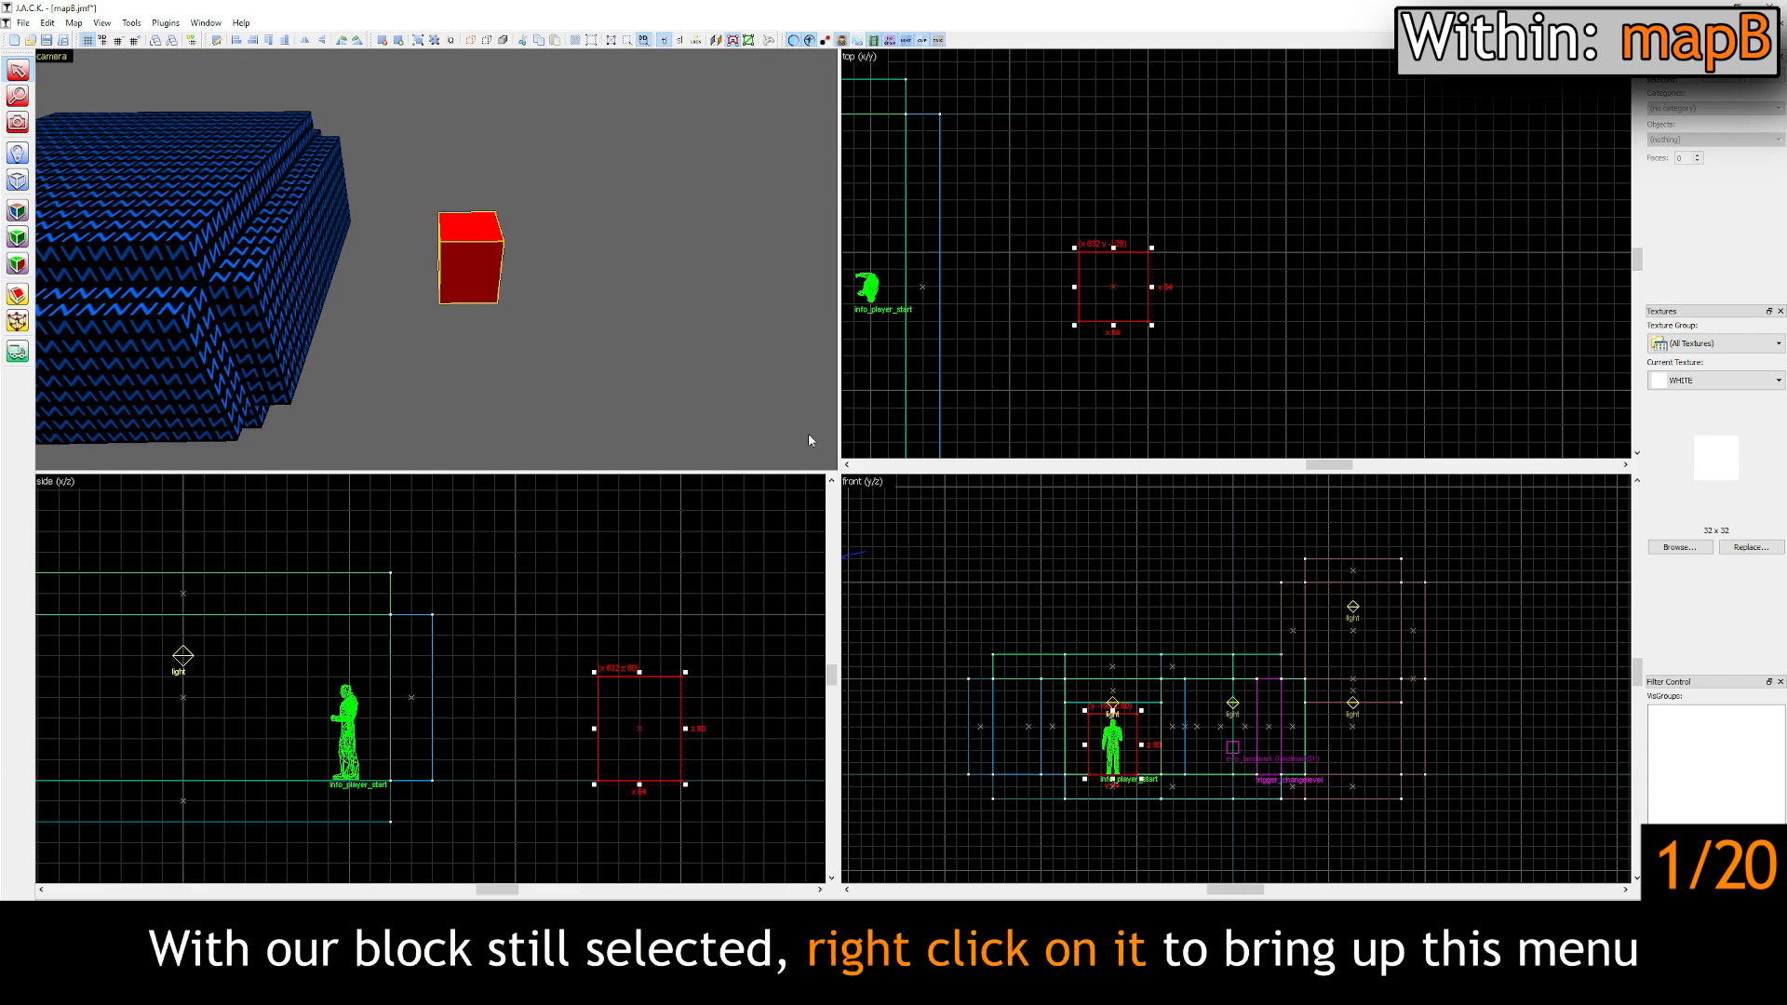
Step: Hollow the white block outward with a wall thickness of -8
right_click(482, 245)
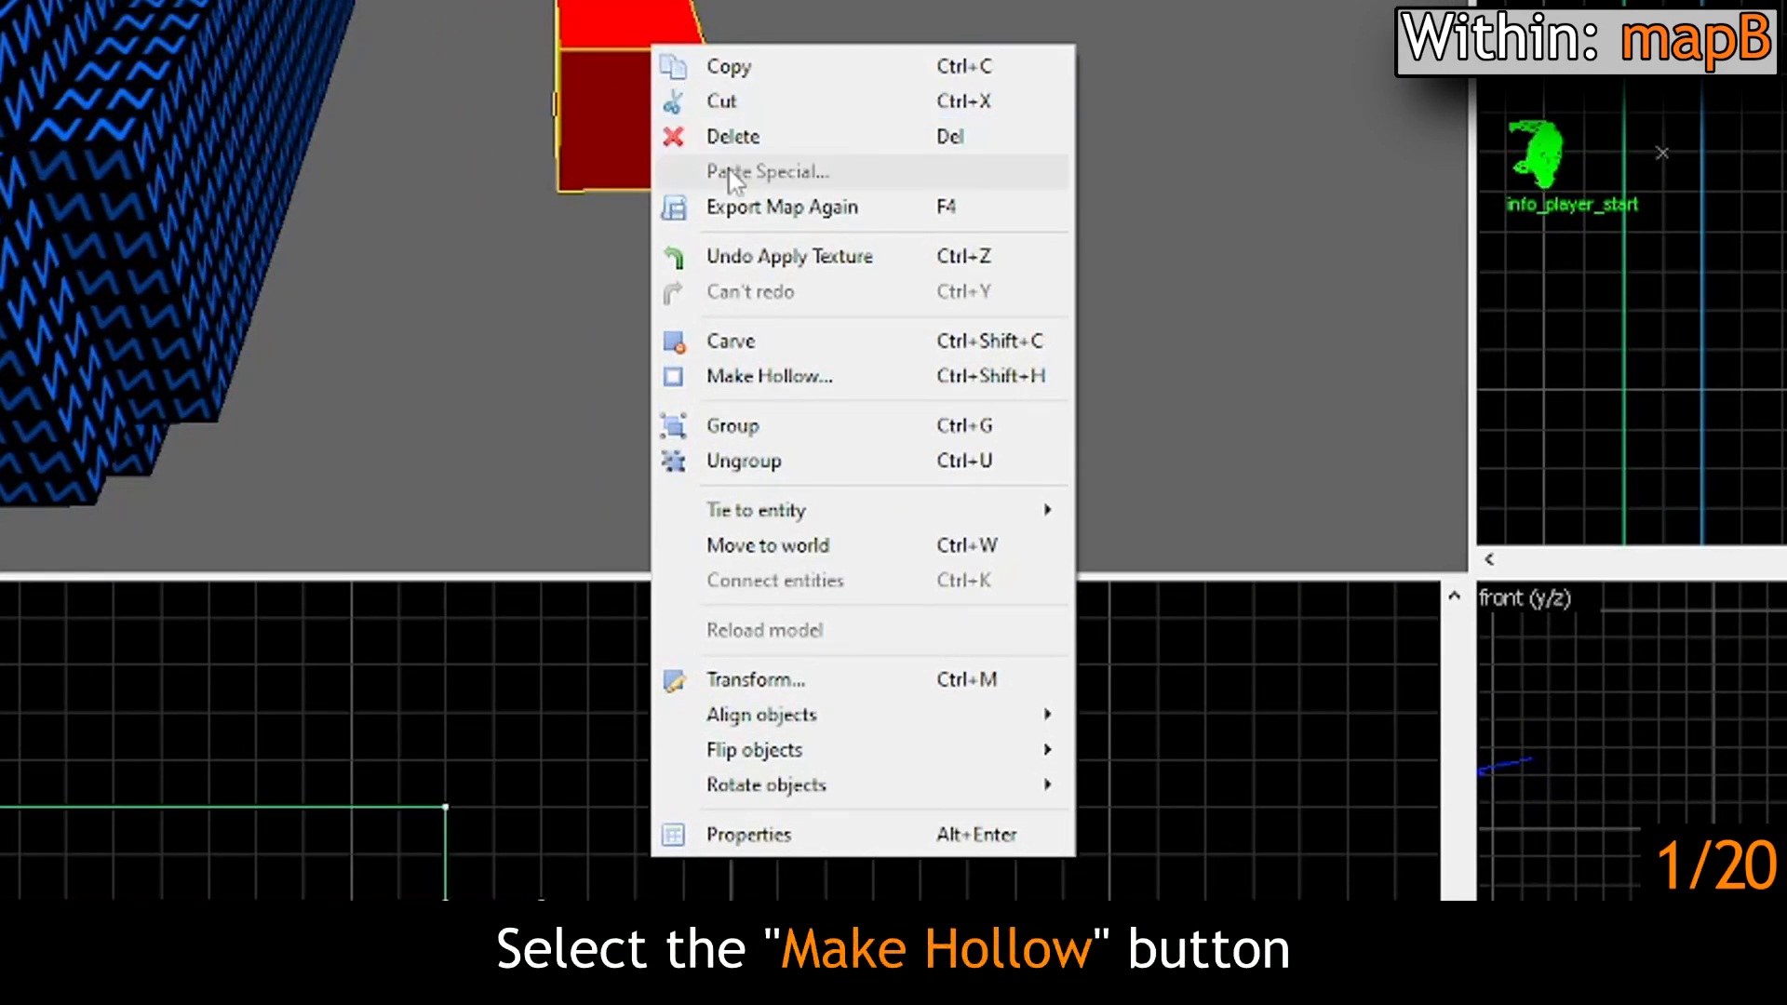
left_click(784, 378)
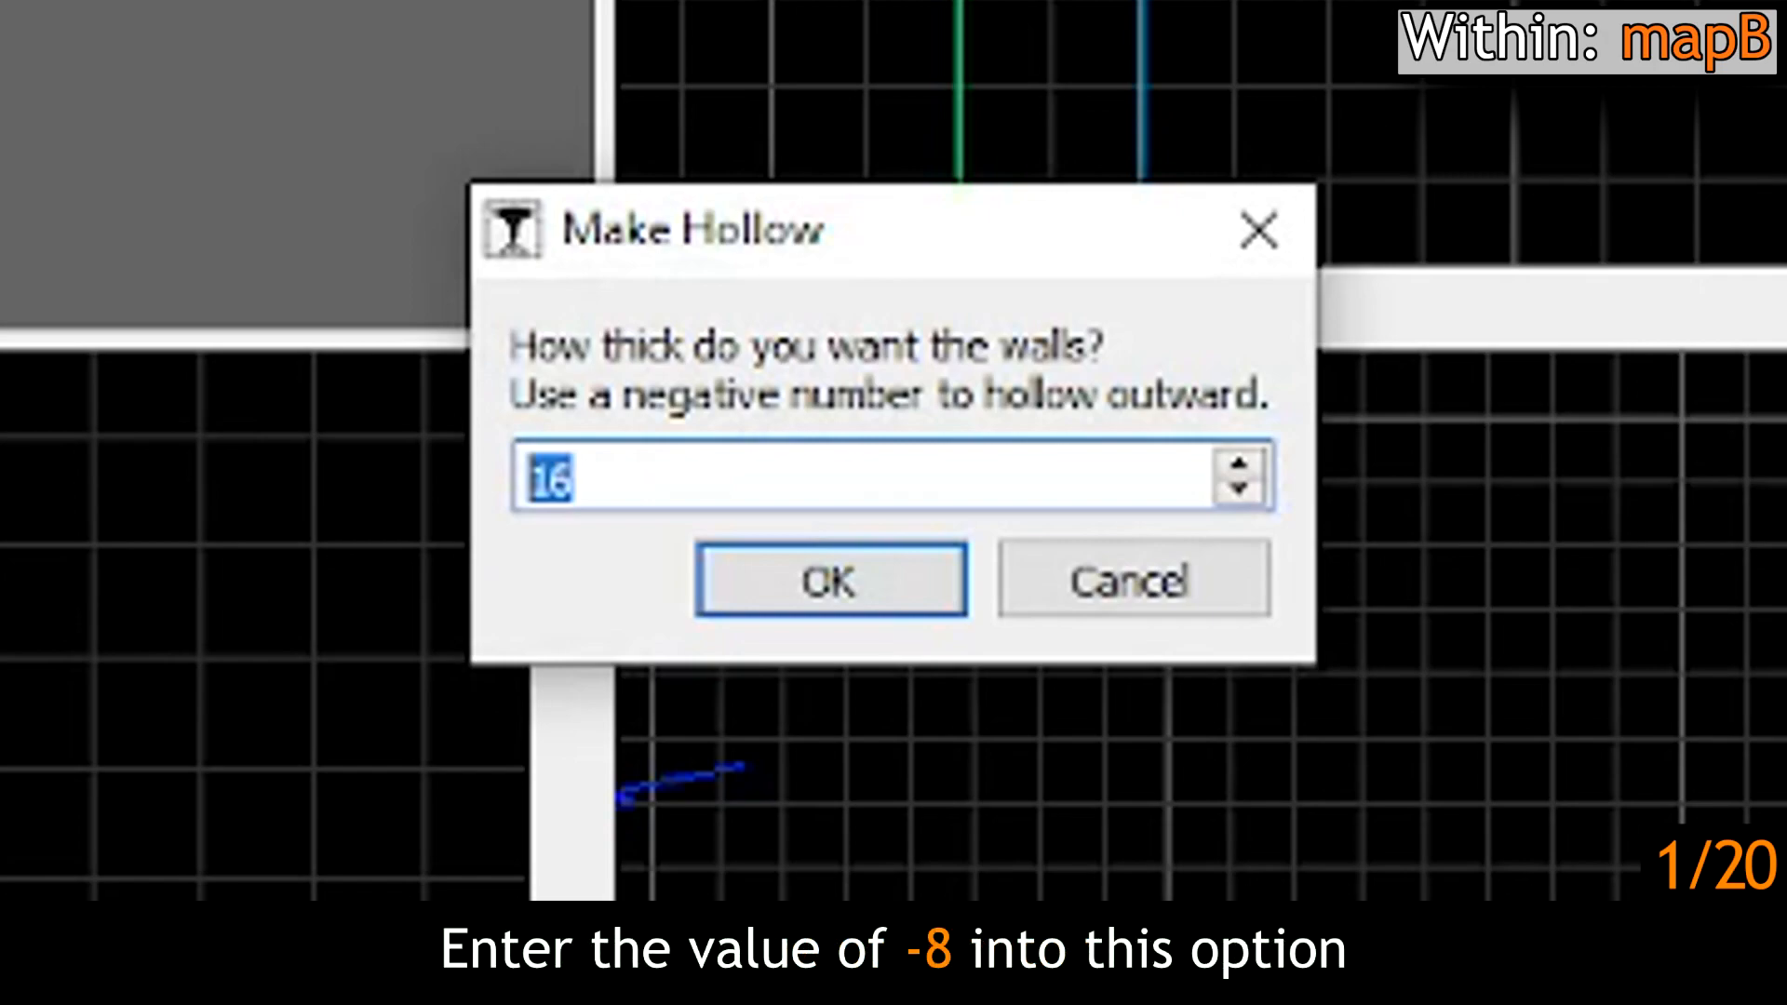
type("-8")
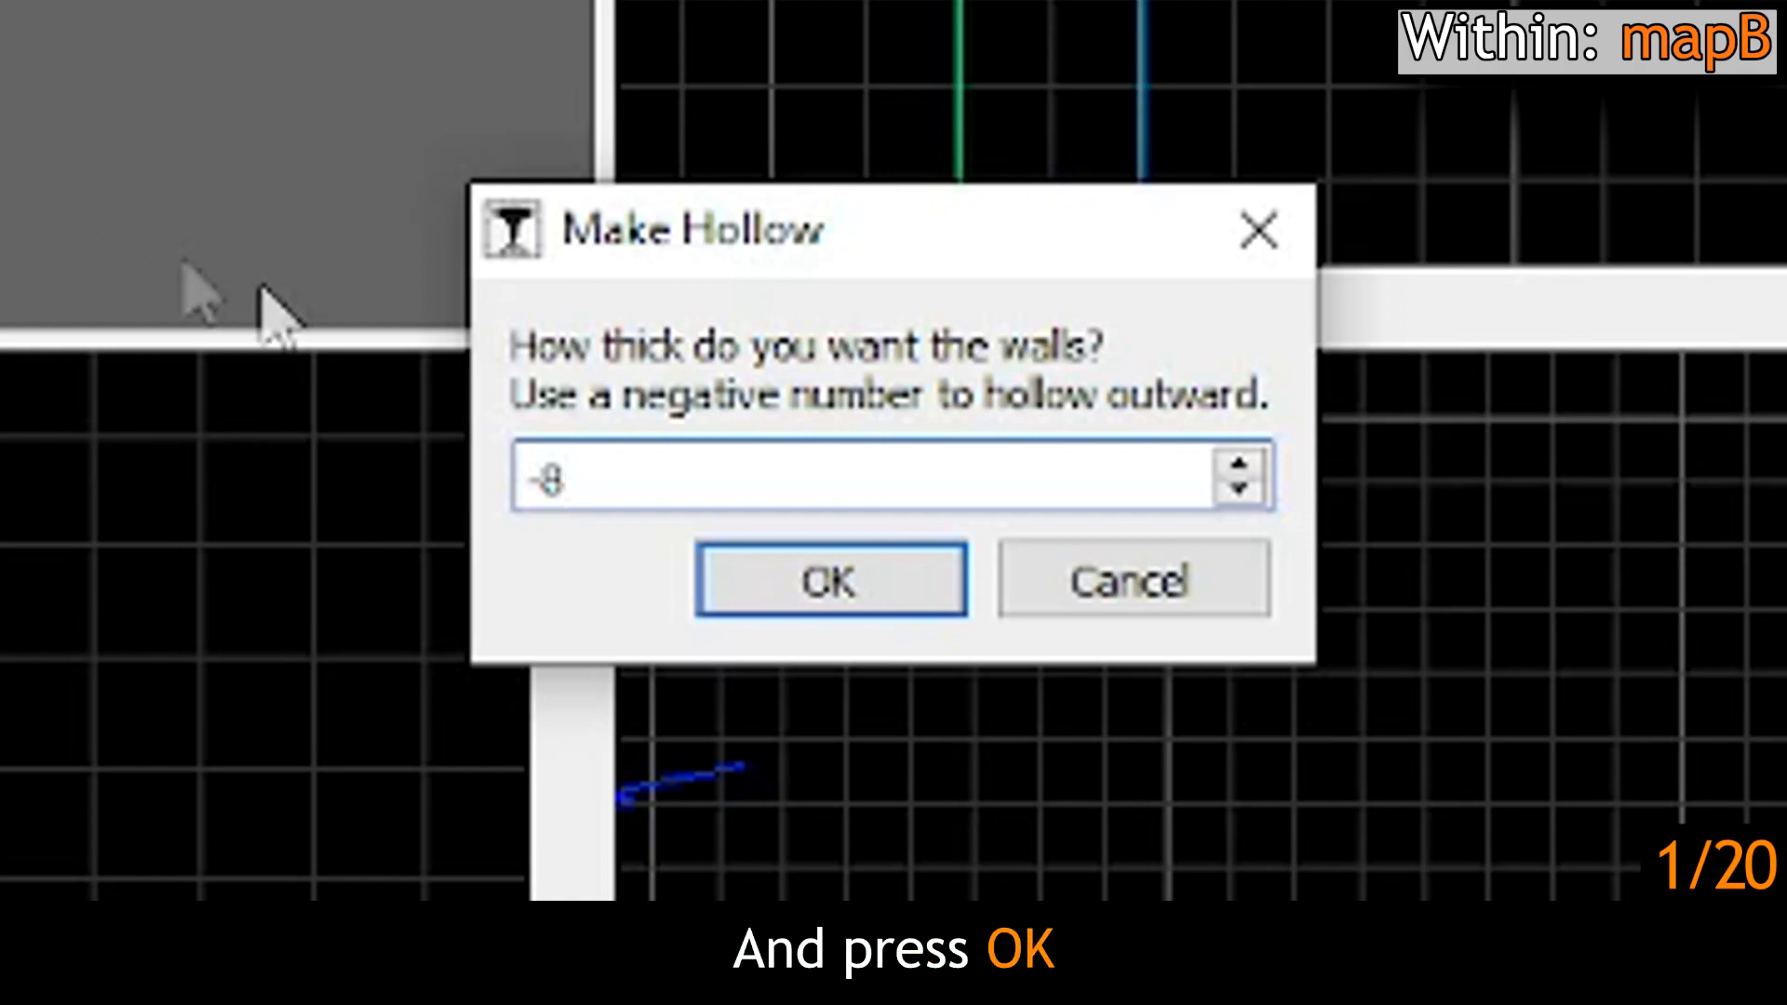
left_click(934, 579)
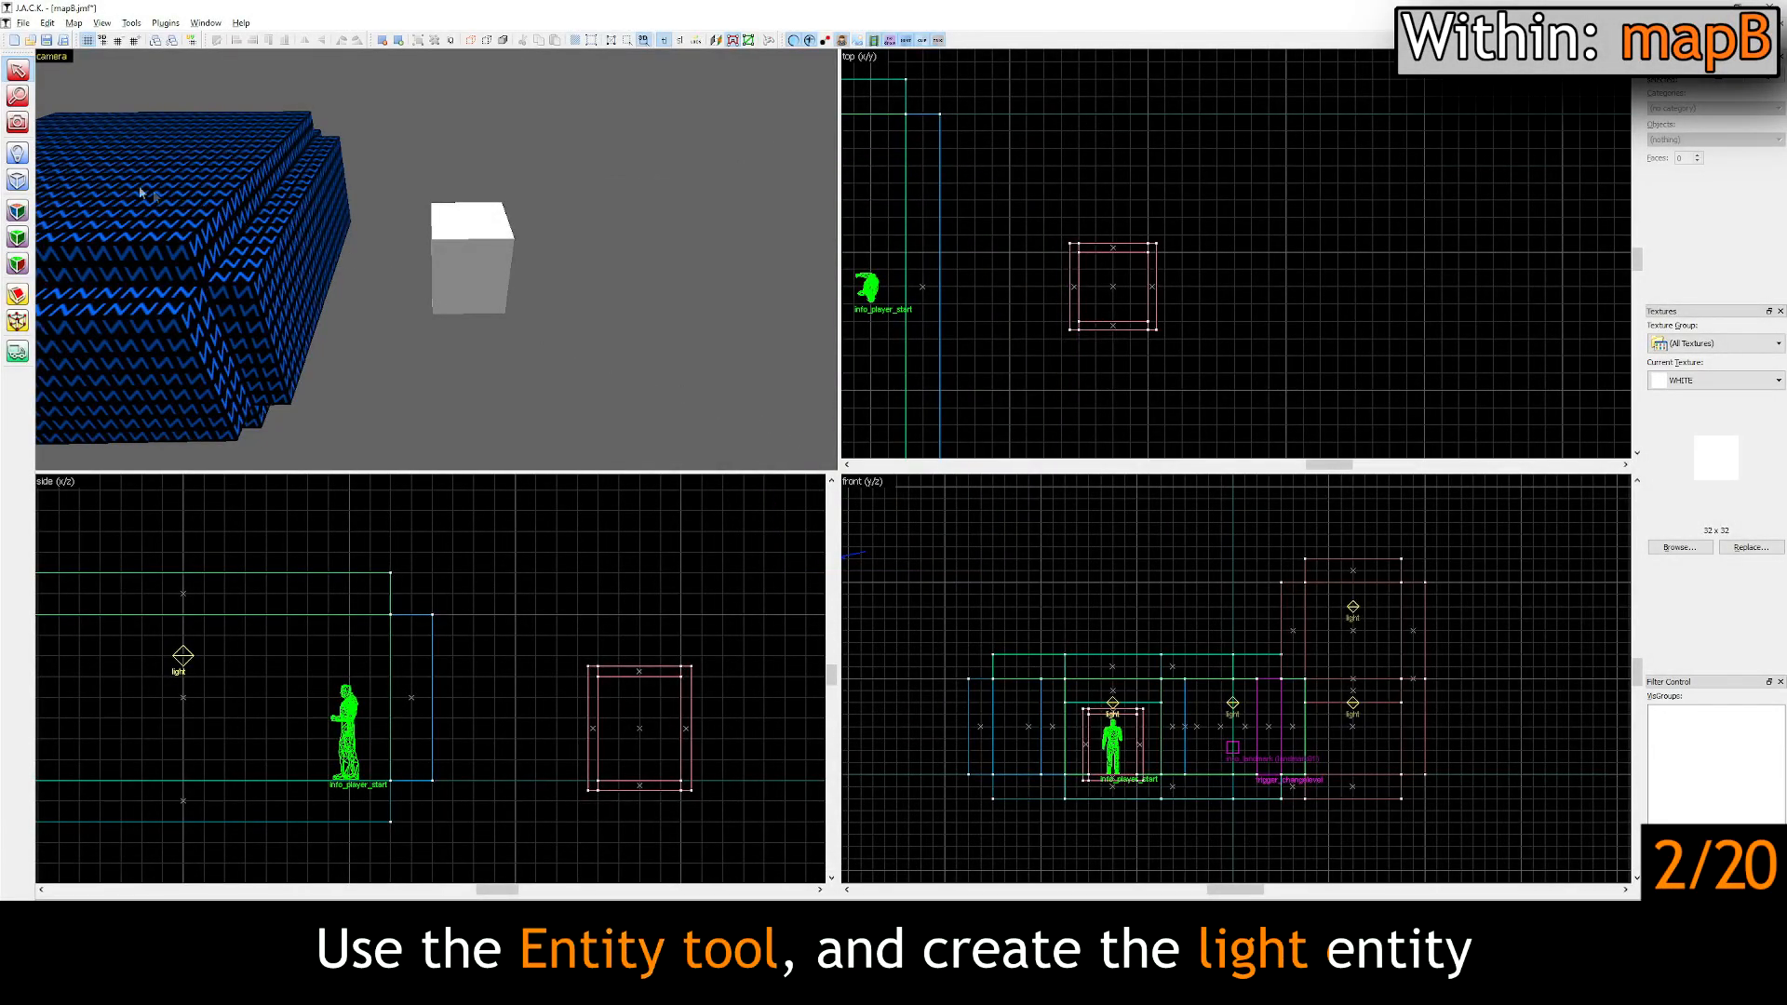
Step: Place an entity on top of the hollow white box with the Entity tool
left_click(17, 152)
left_click(474, 232)
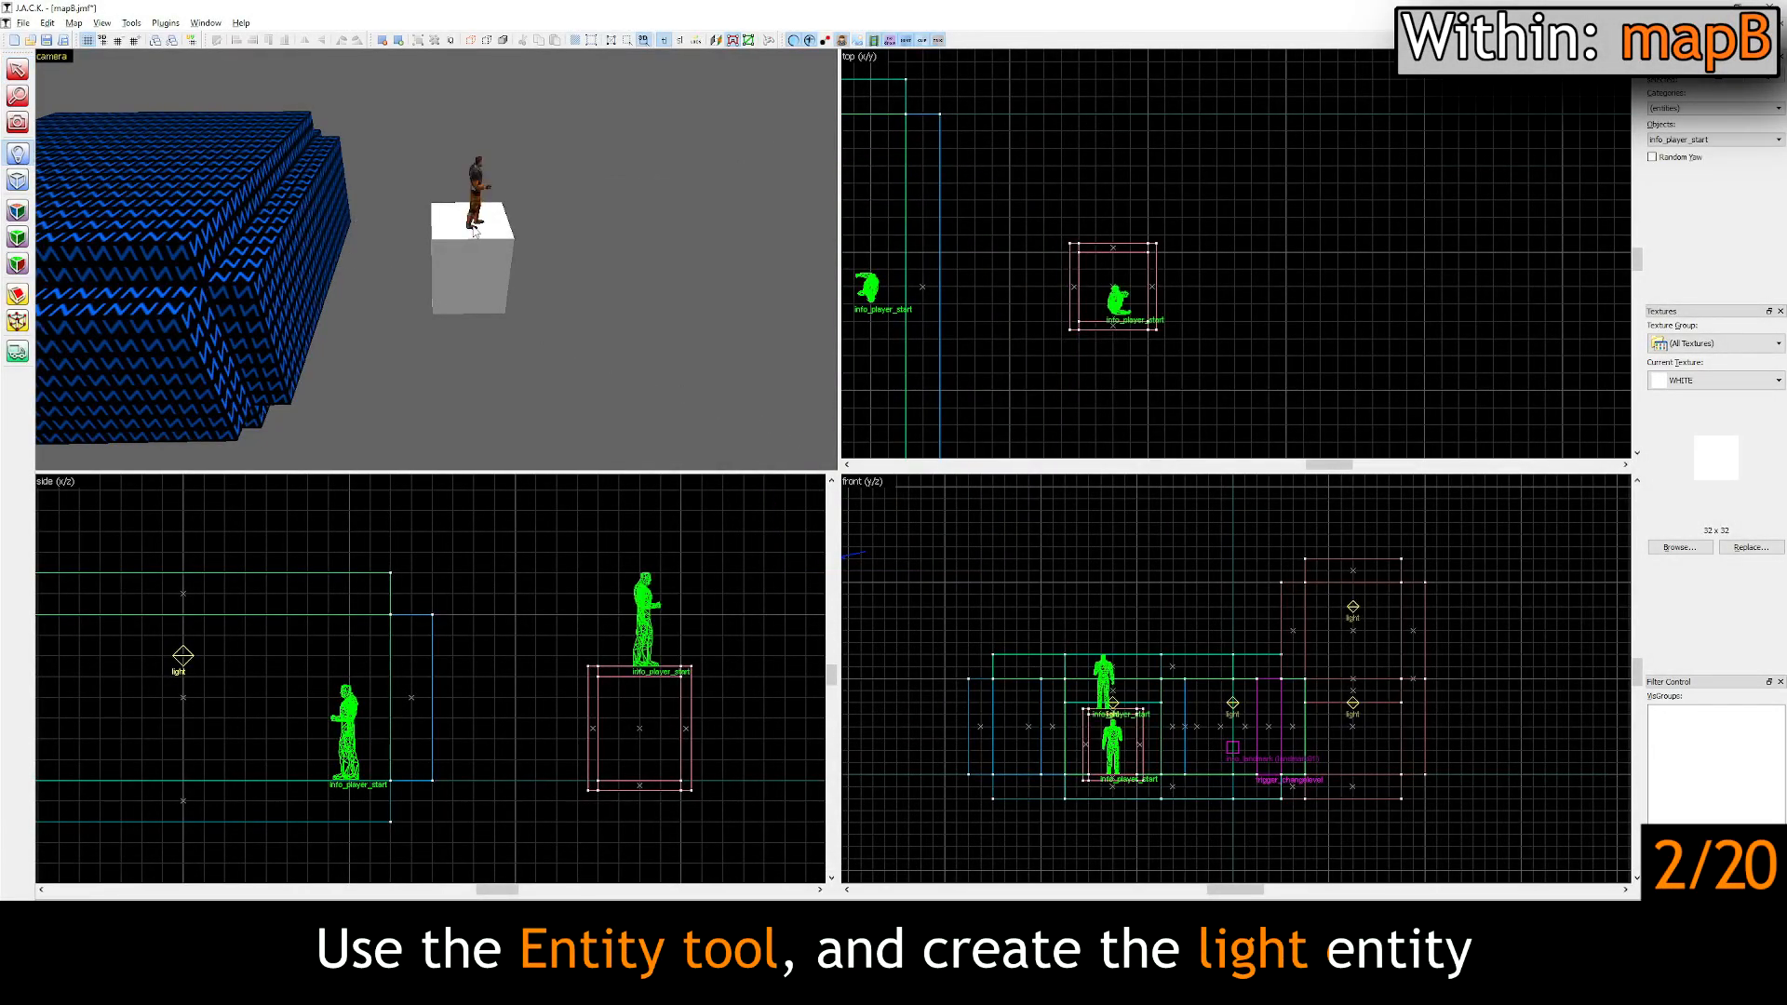
Step: Change the class of the info_player_start entity standing on the small white room to light
left_click(18, 70)
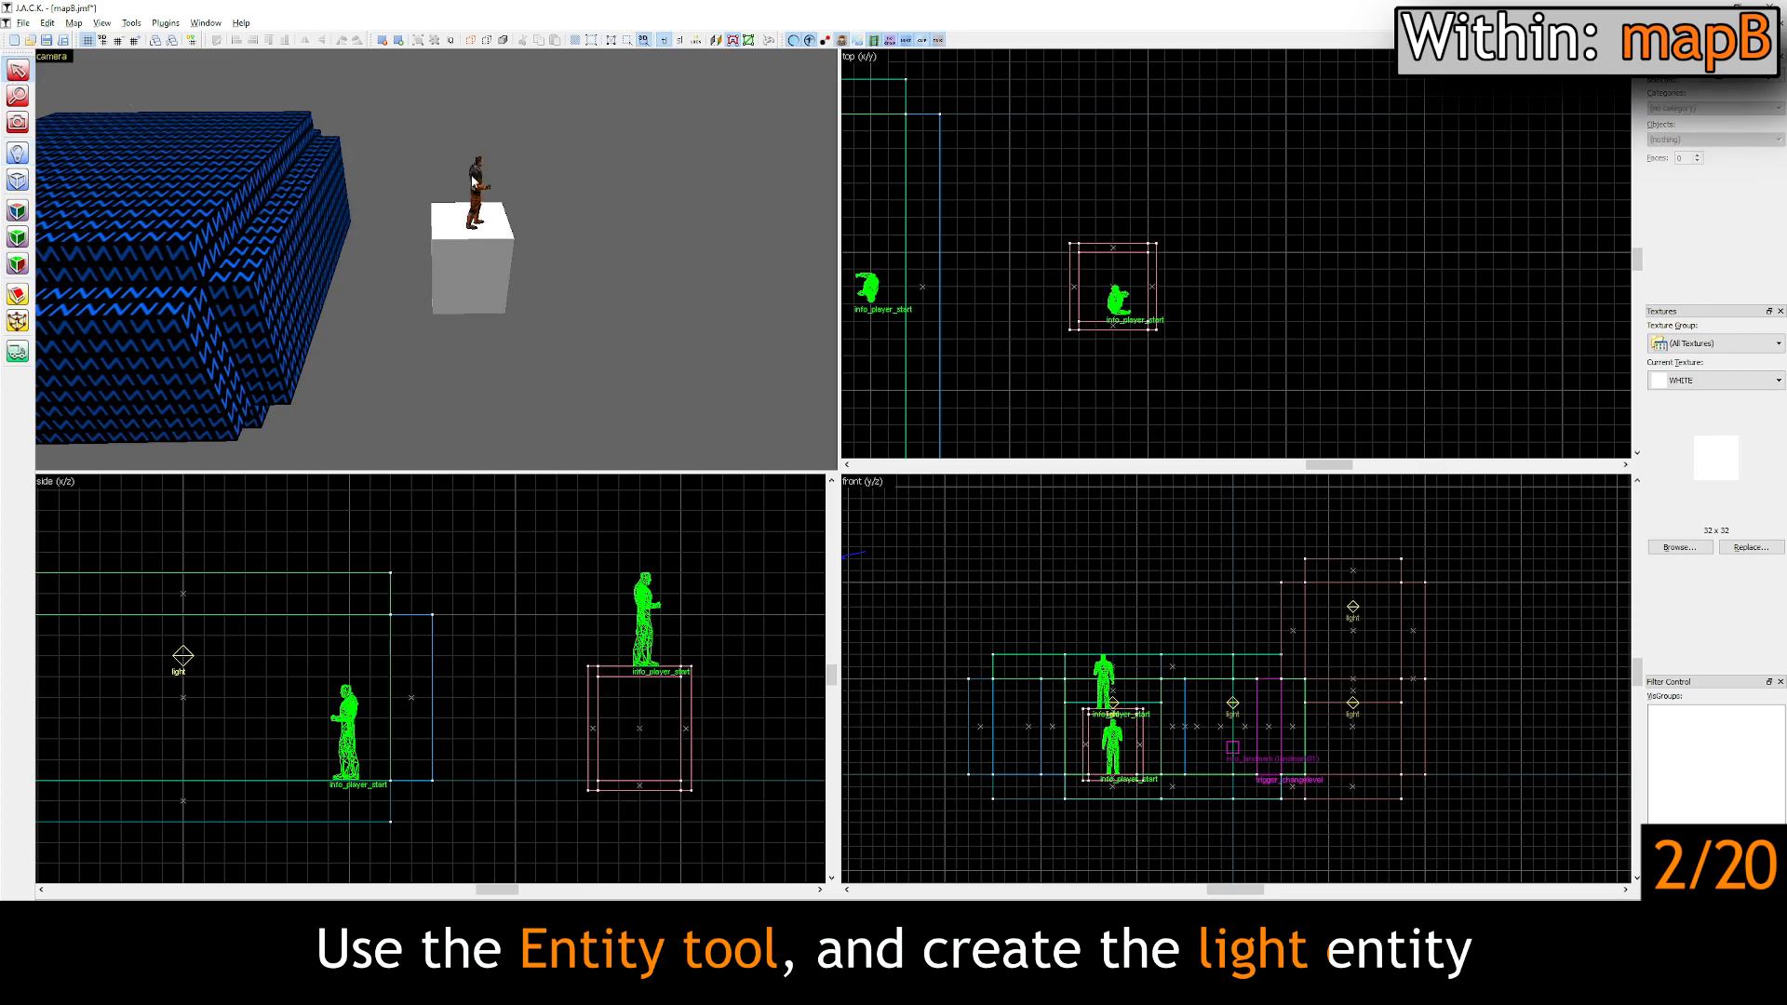
left_click(478, 179)
double_click(480, 177)
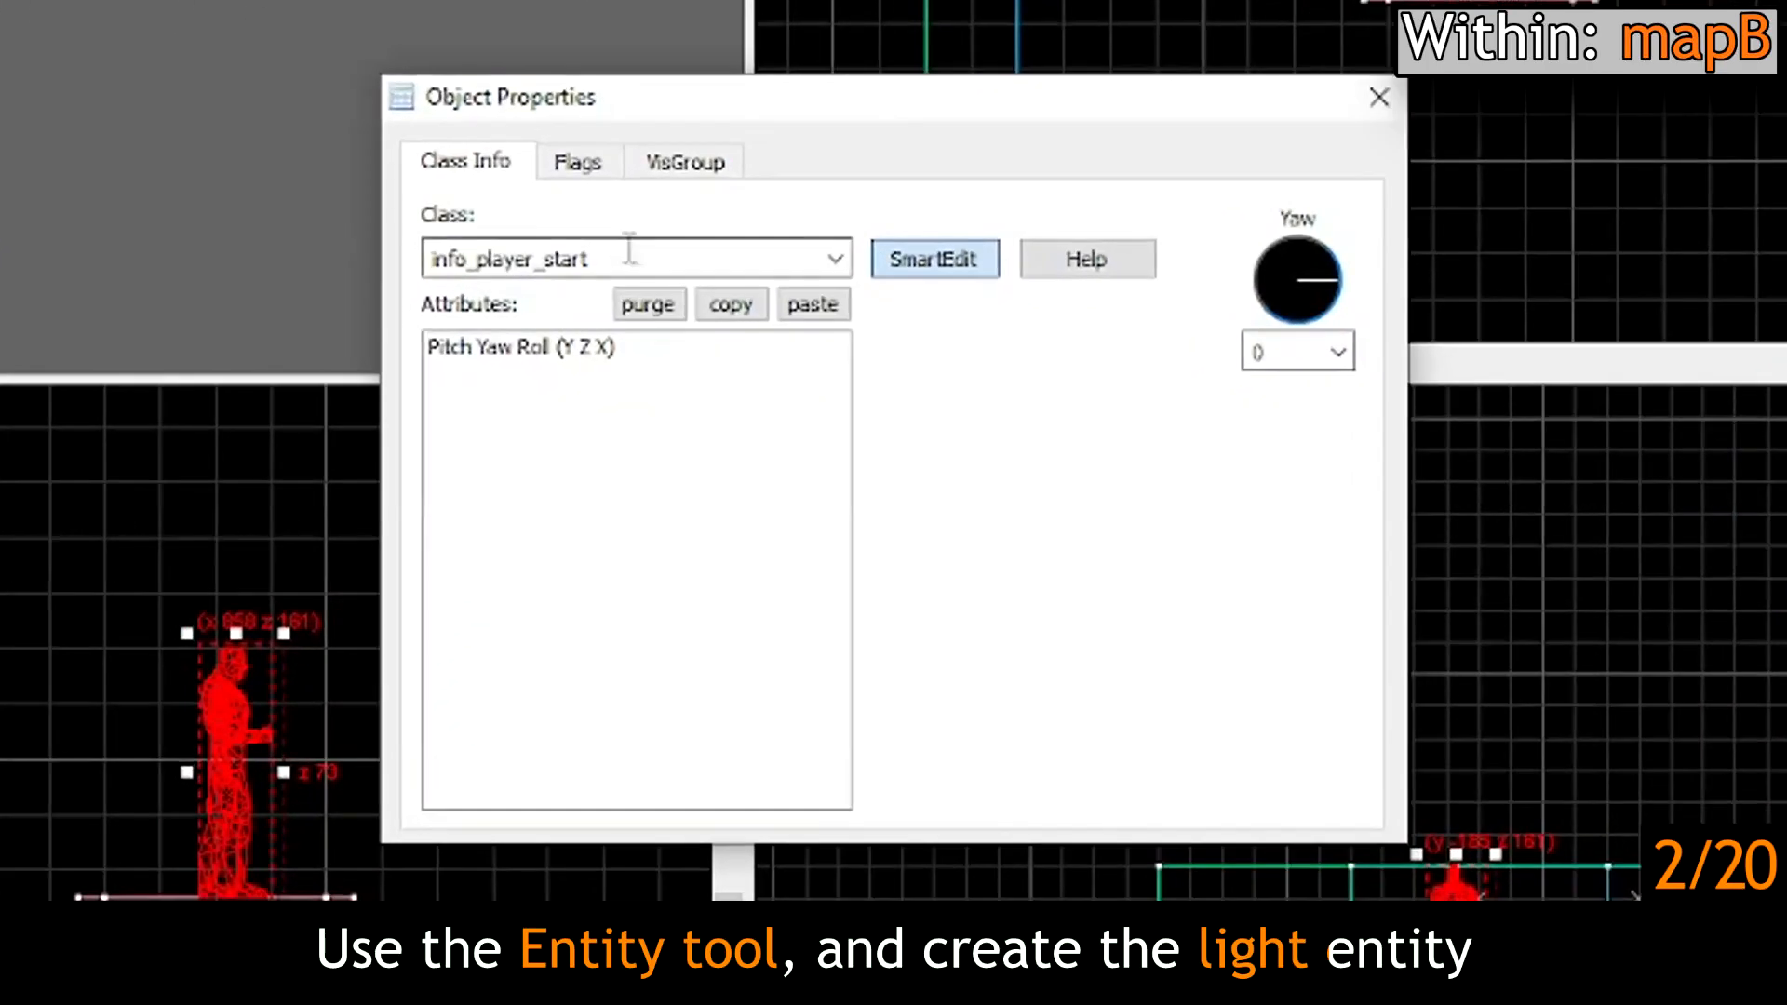
double_click(739, 363)
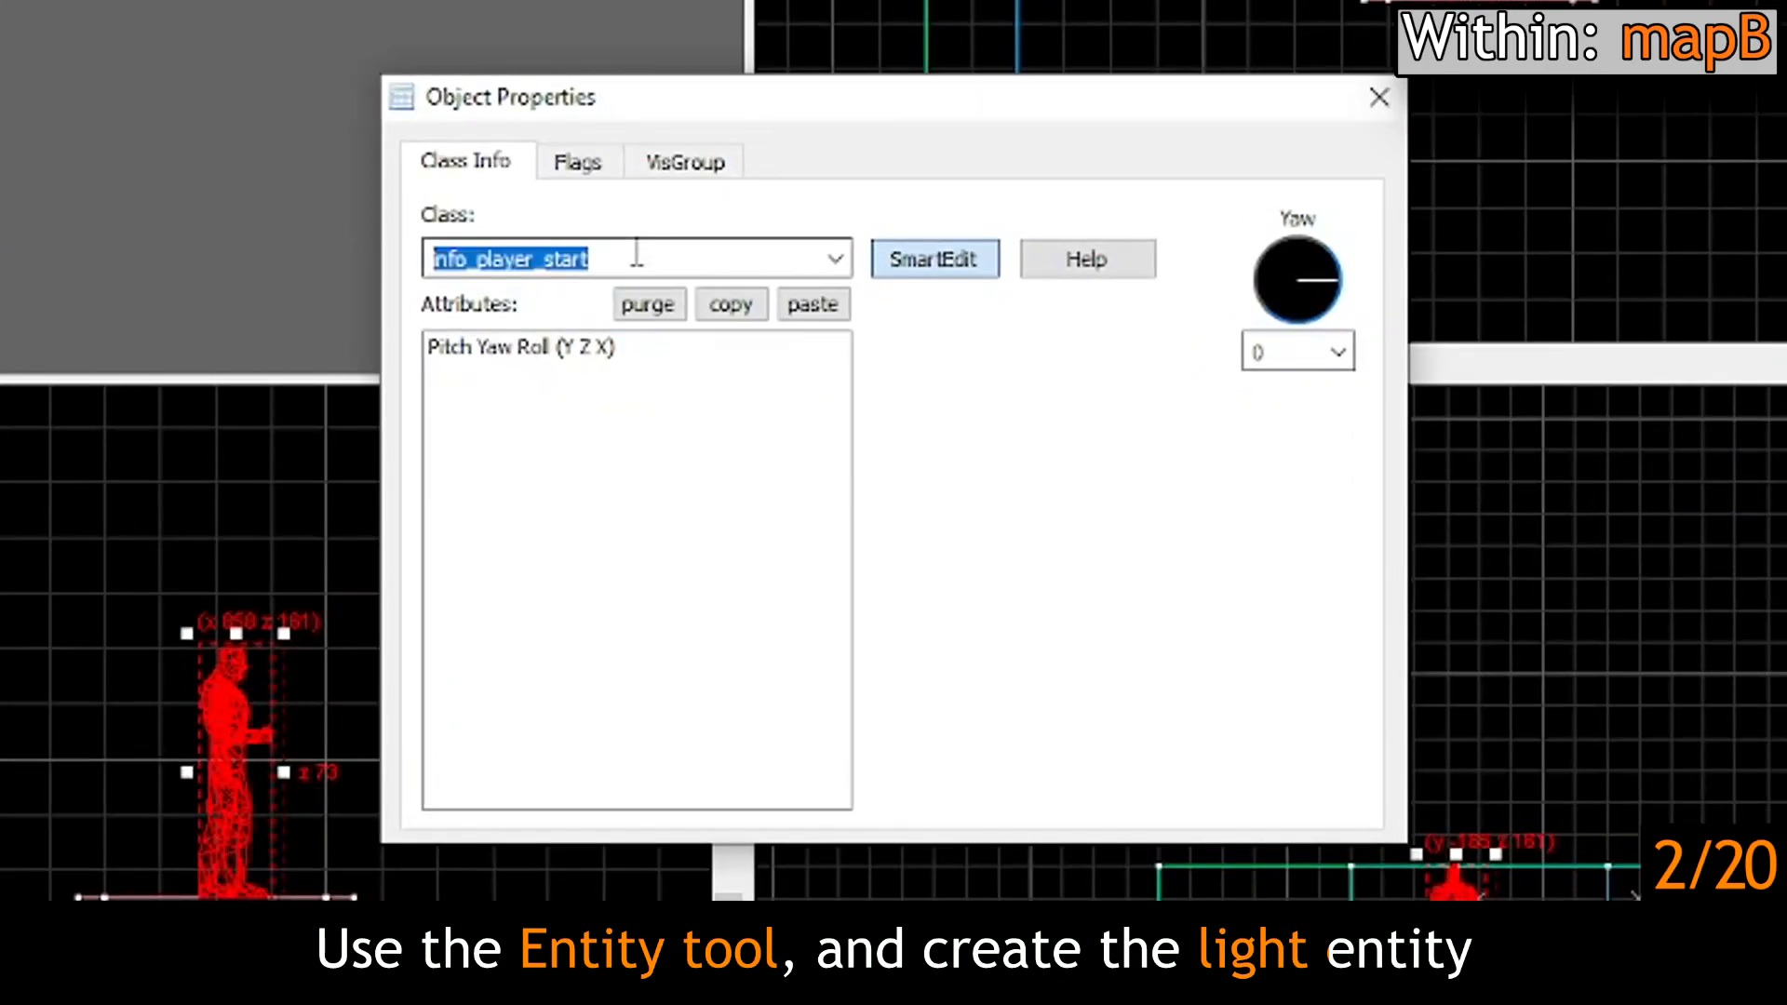
type("light")
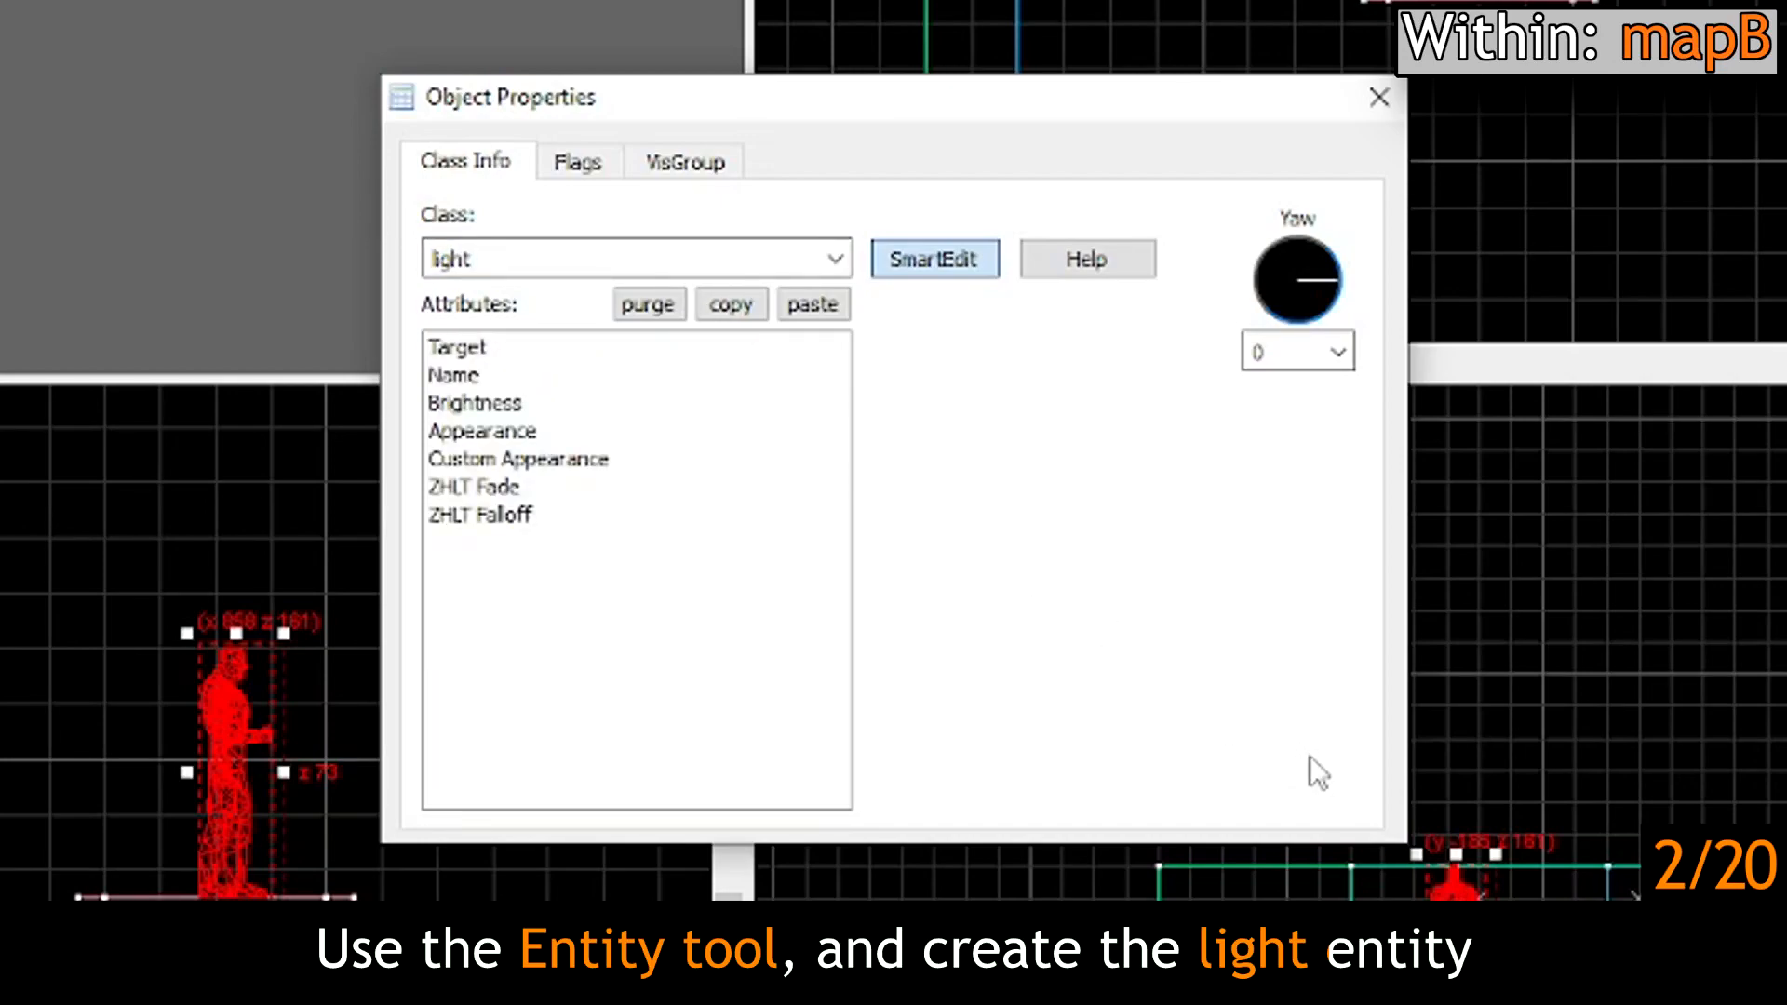
Step: Set the light's Brightness colour to pure green, RGB 0 255 0
left_click(629, 411)
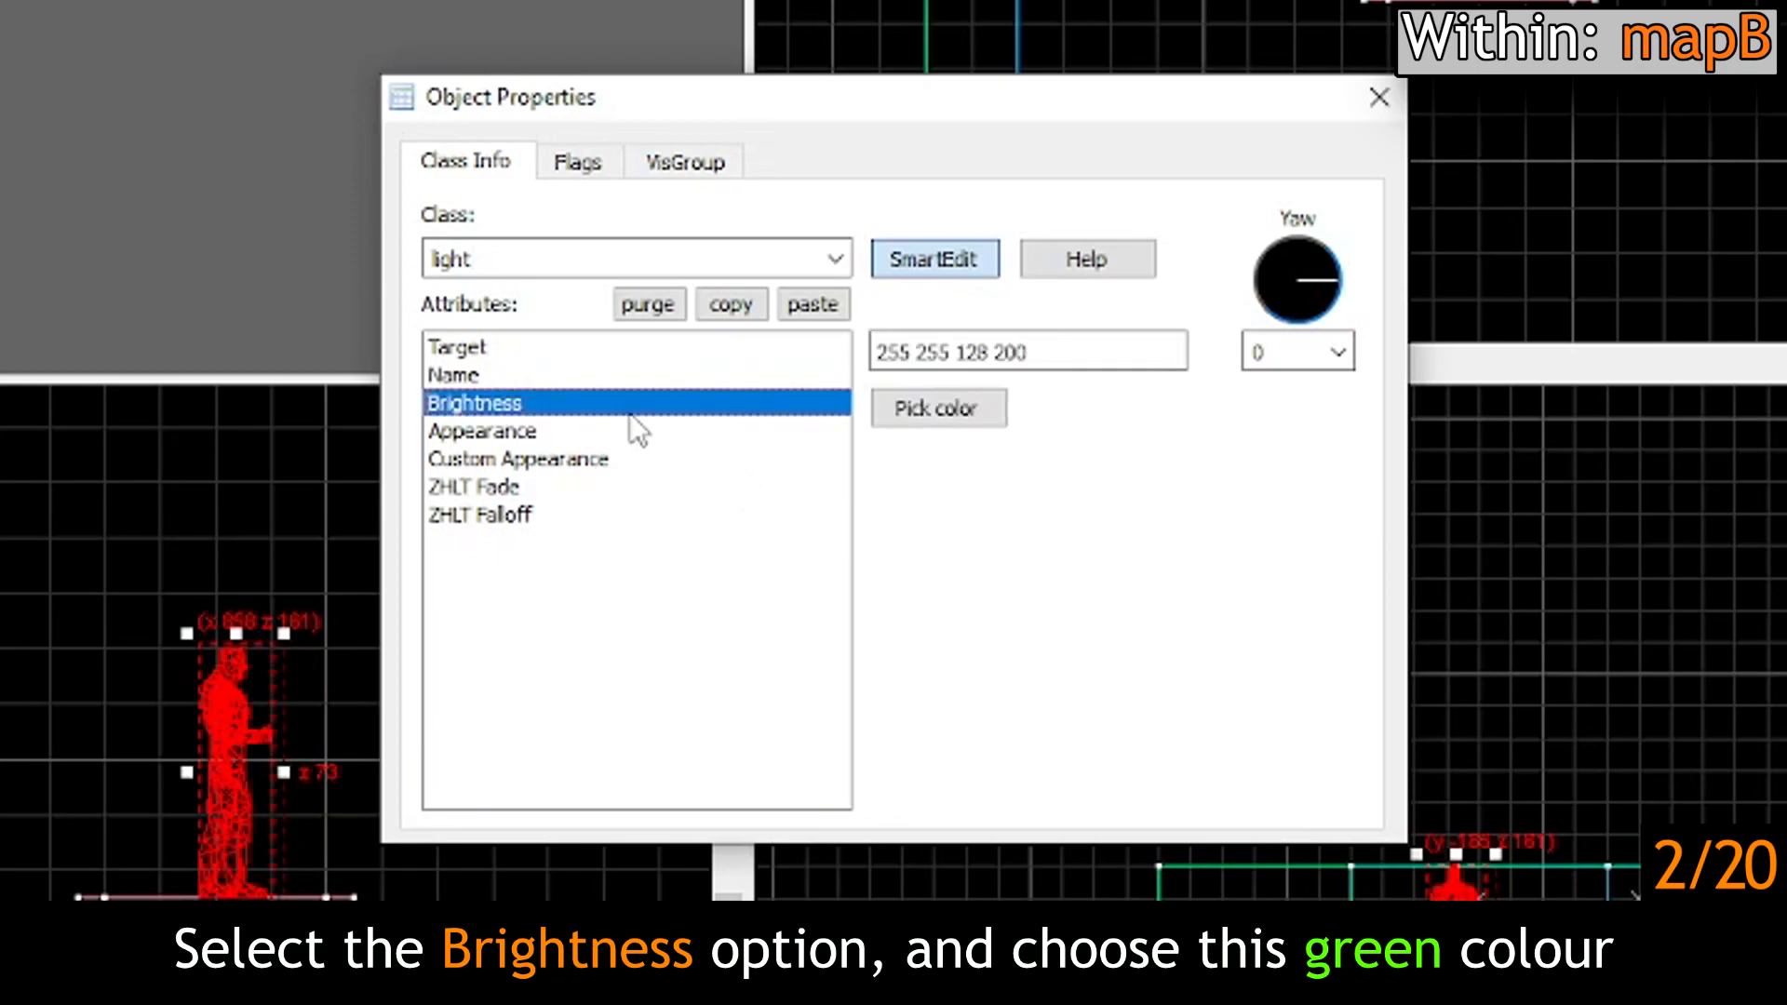
left_click(978, 415)
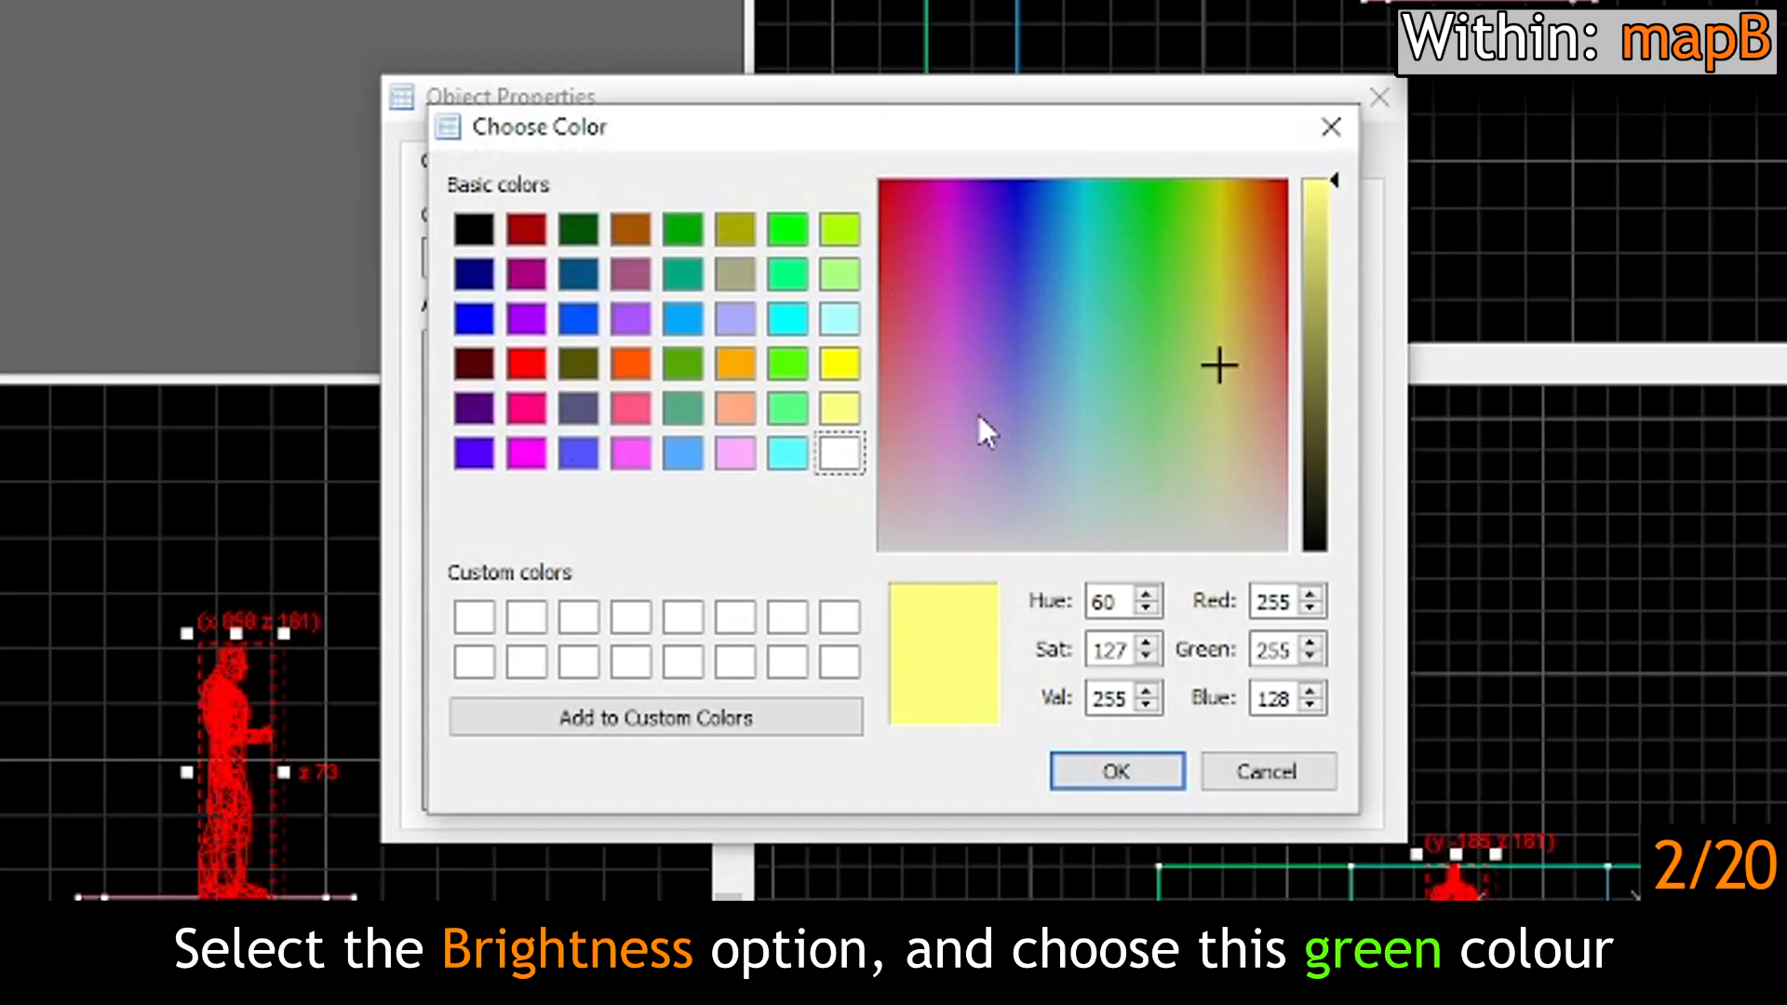
left_click(797, 235)
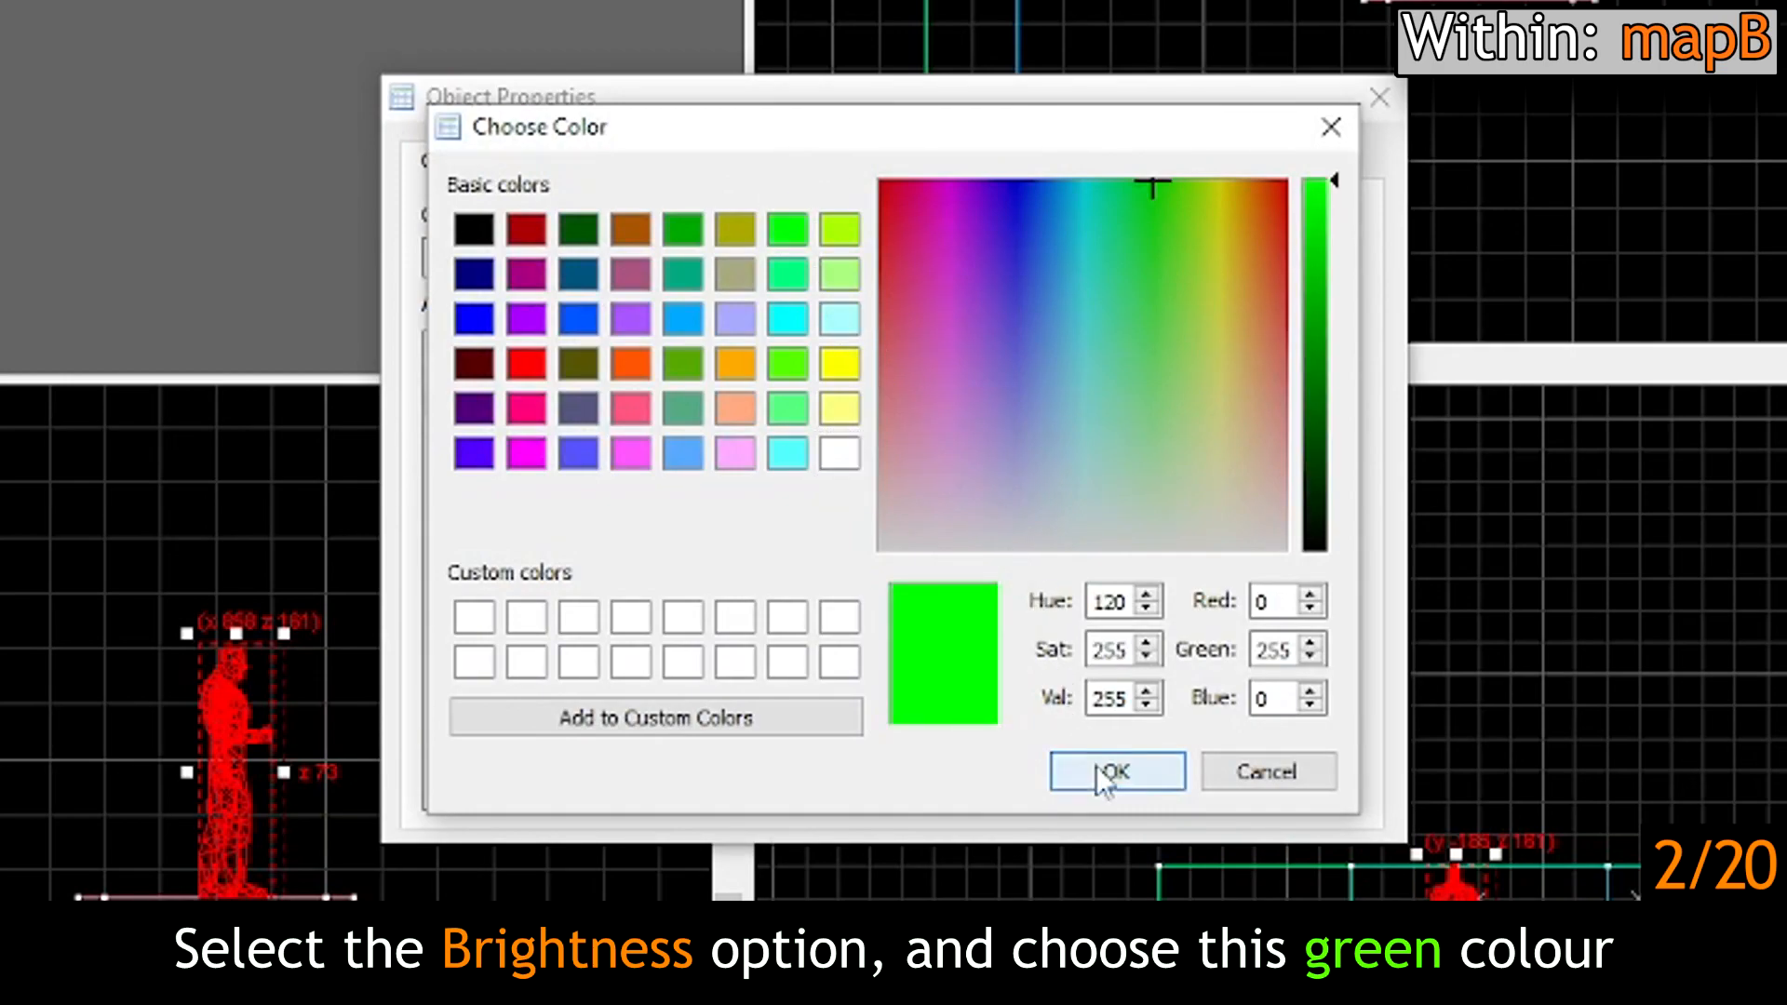
left_click(1110, 771)
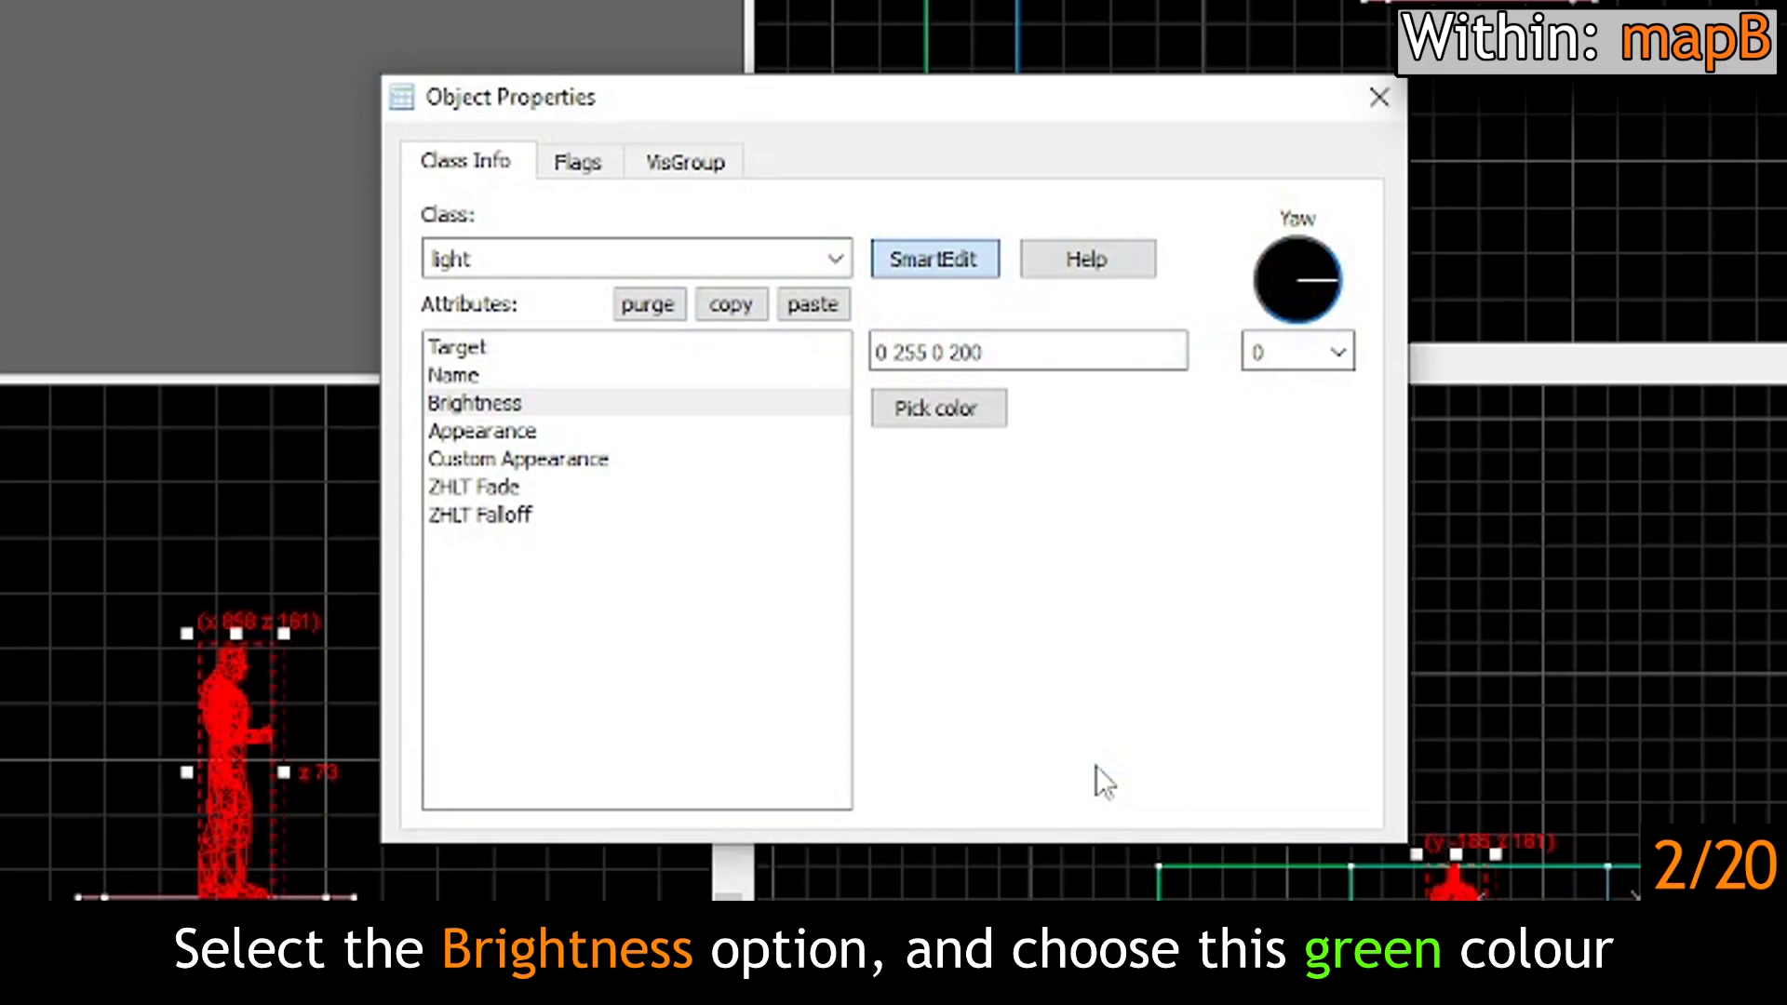
Step: Set the light's Appearance to Fluorescent flicker and close its object properties
left_click(756, 431)
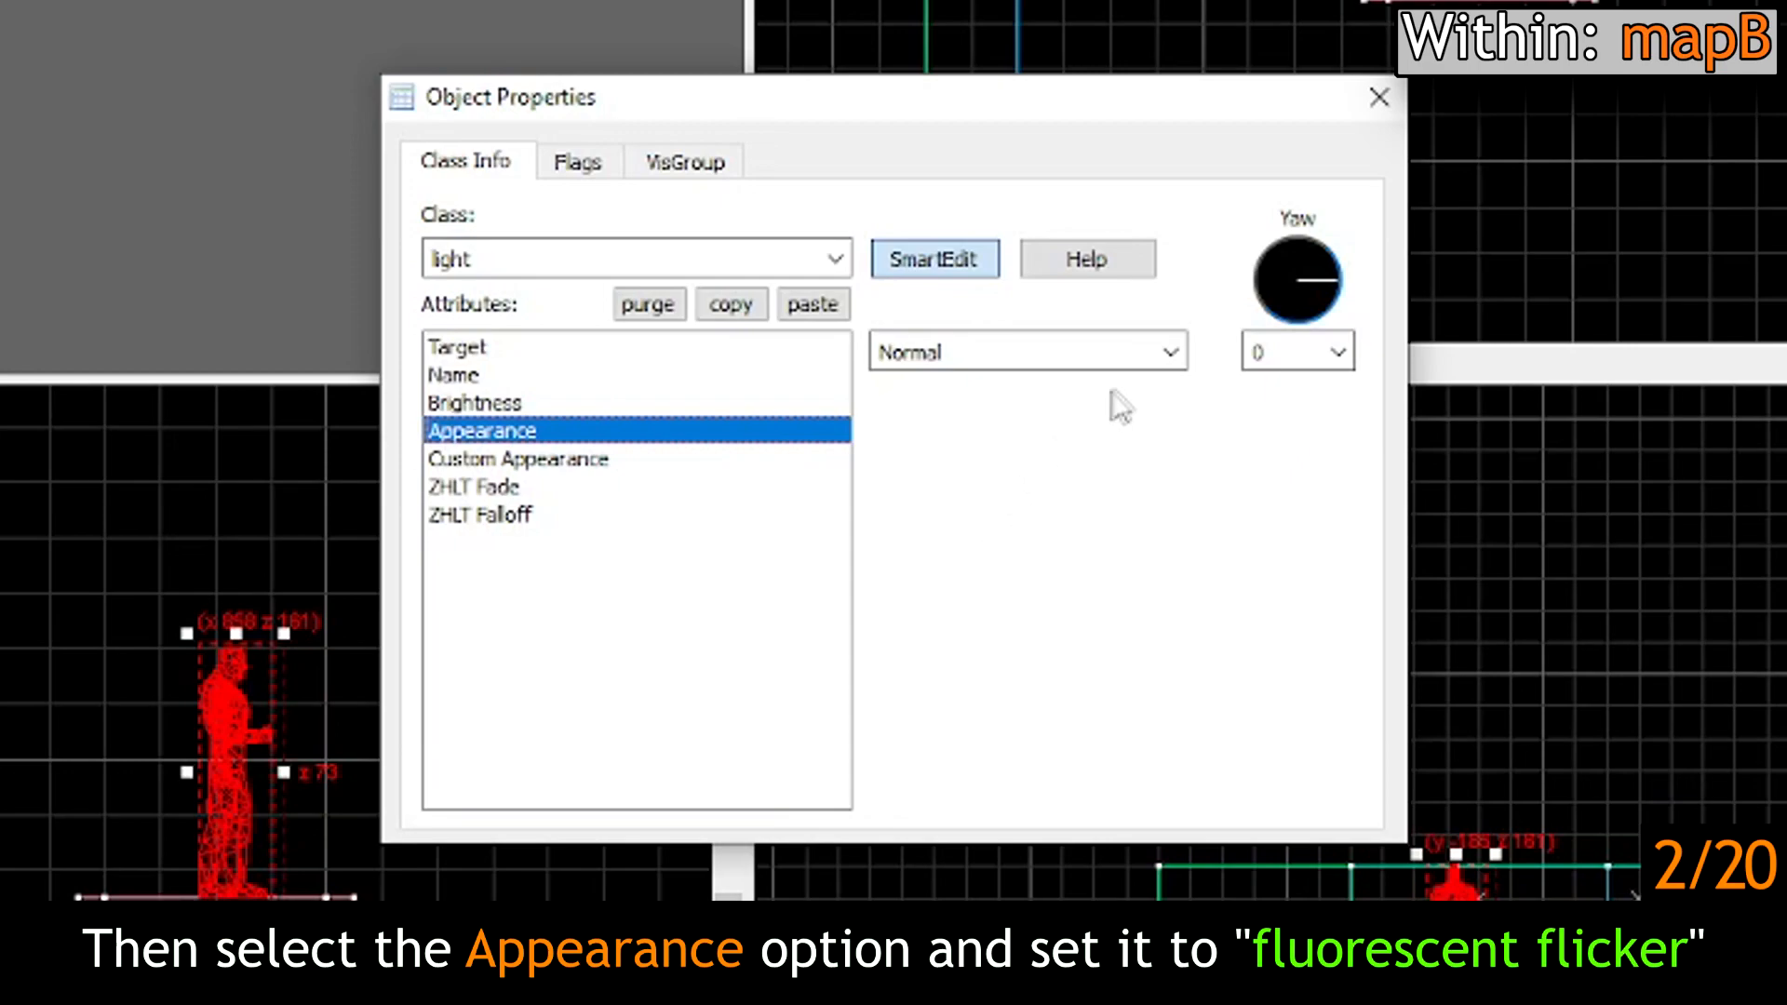
left_click(1170, 350)
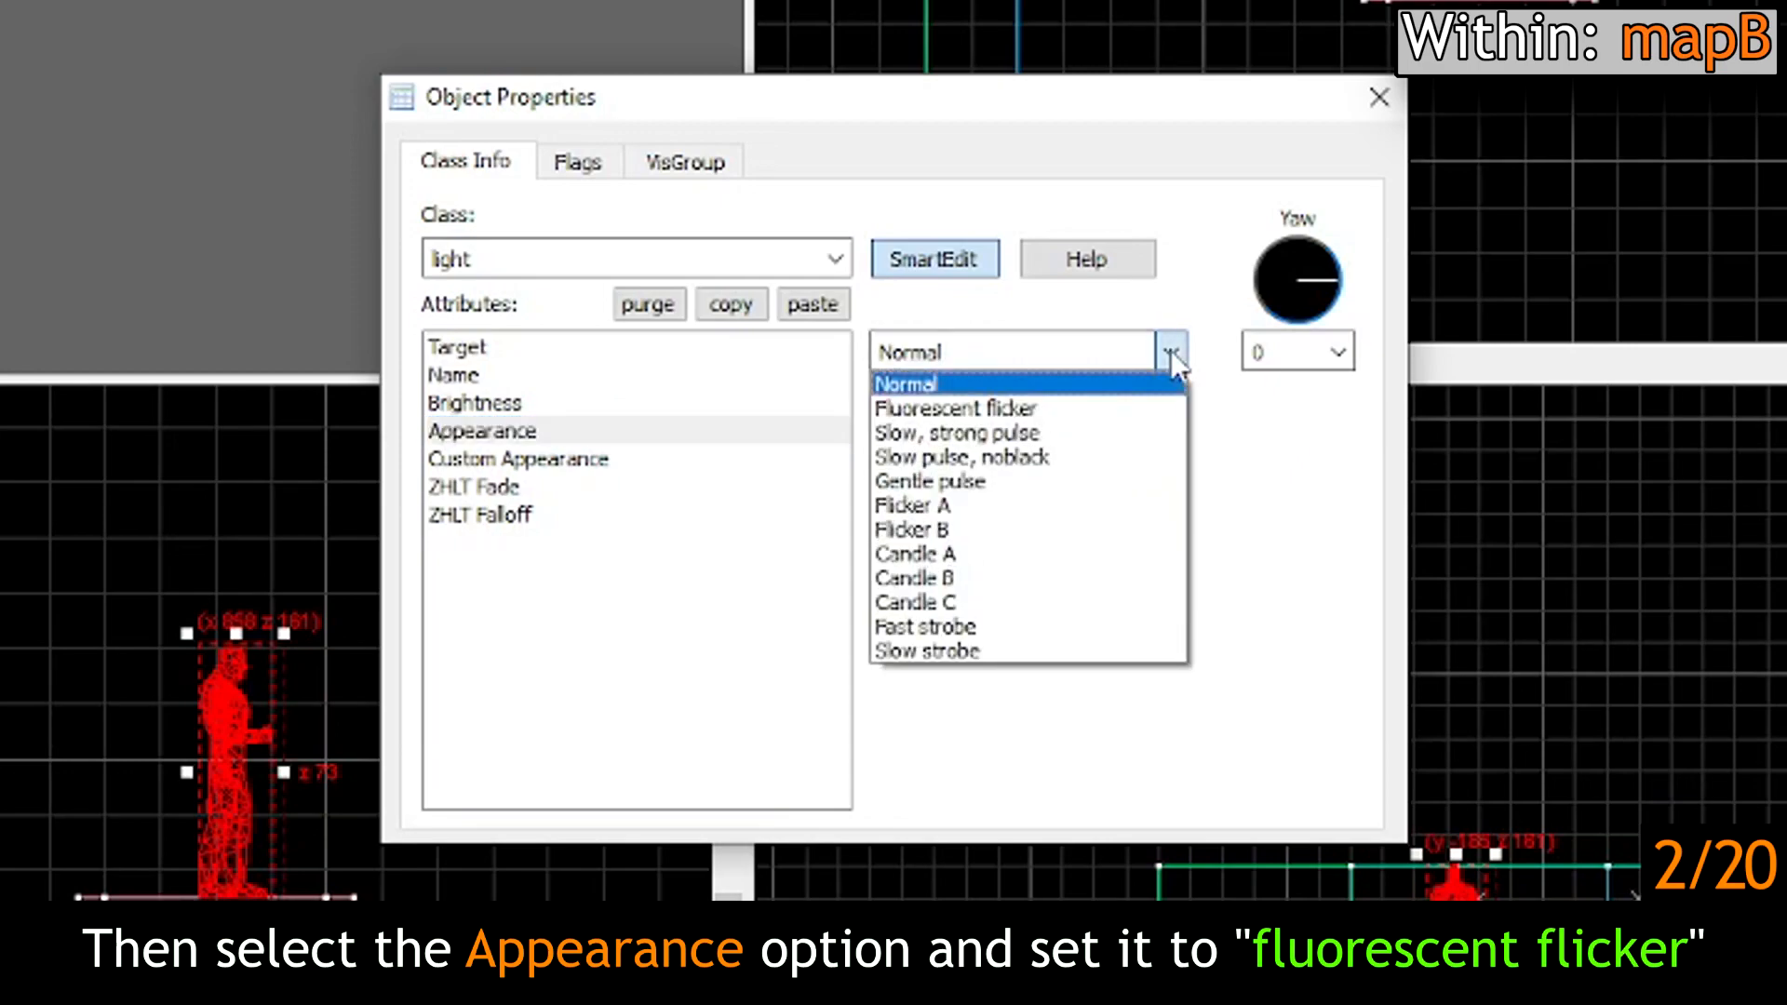
left_click(1043, 414)
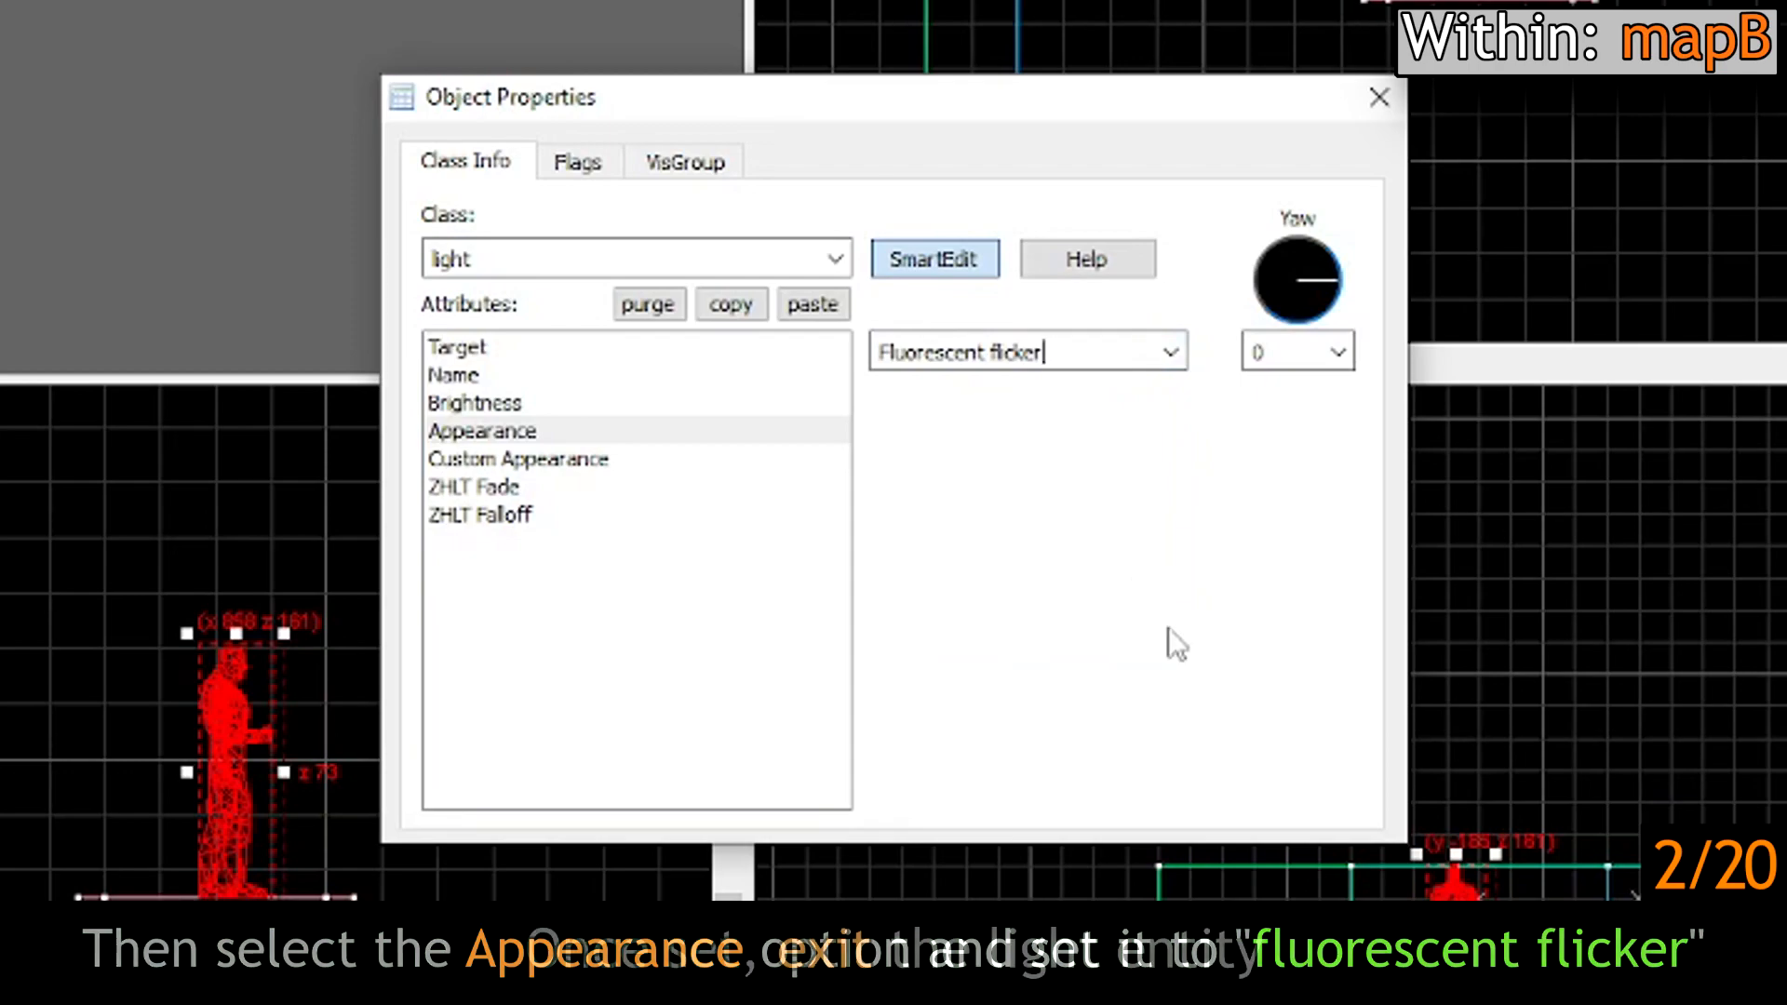
left_click(1380, 97)
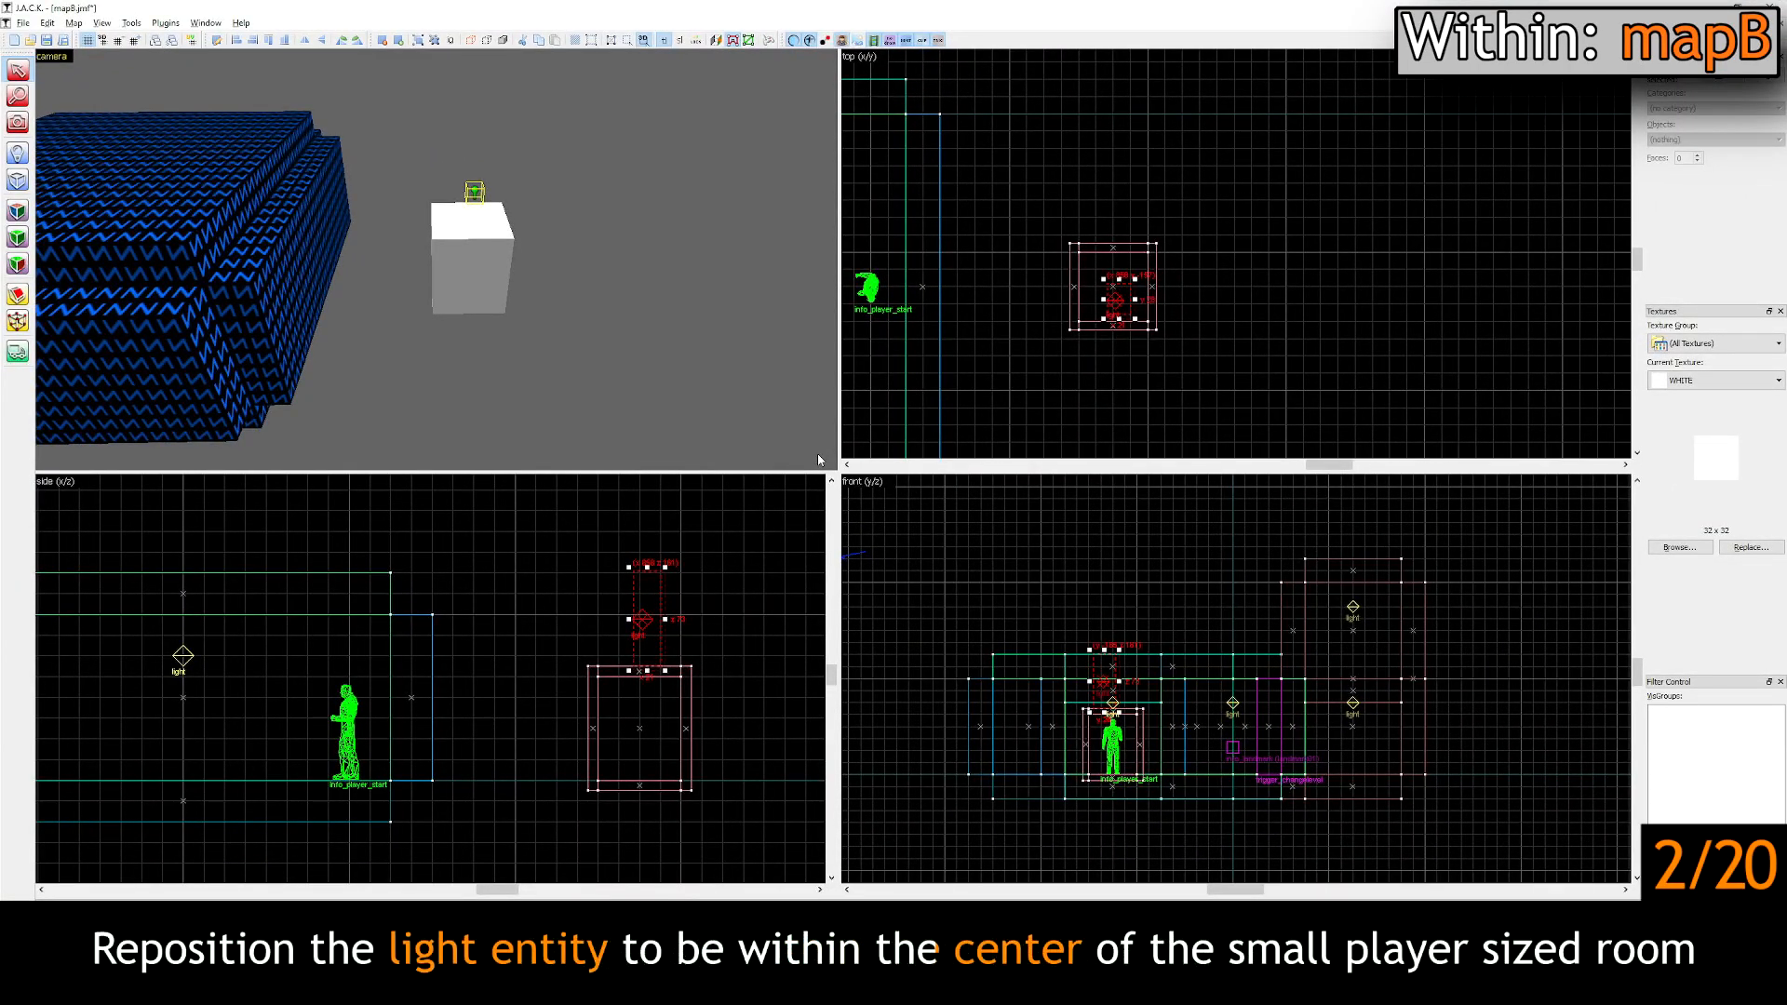
Step: Move the green light down inside the small white room, centred between its side walls in the side view
left_click(480, 195)
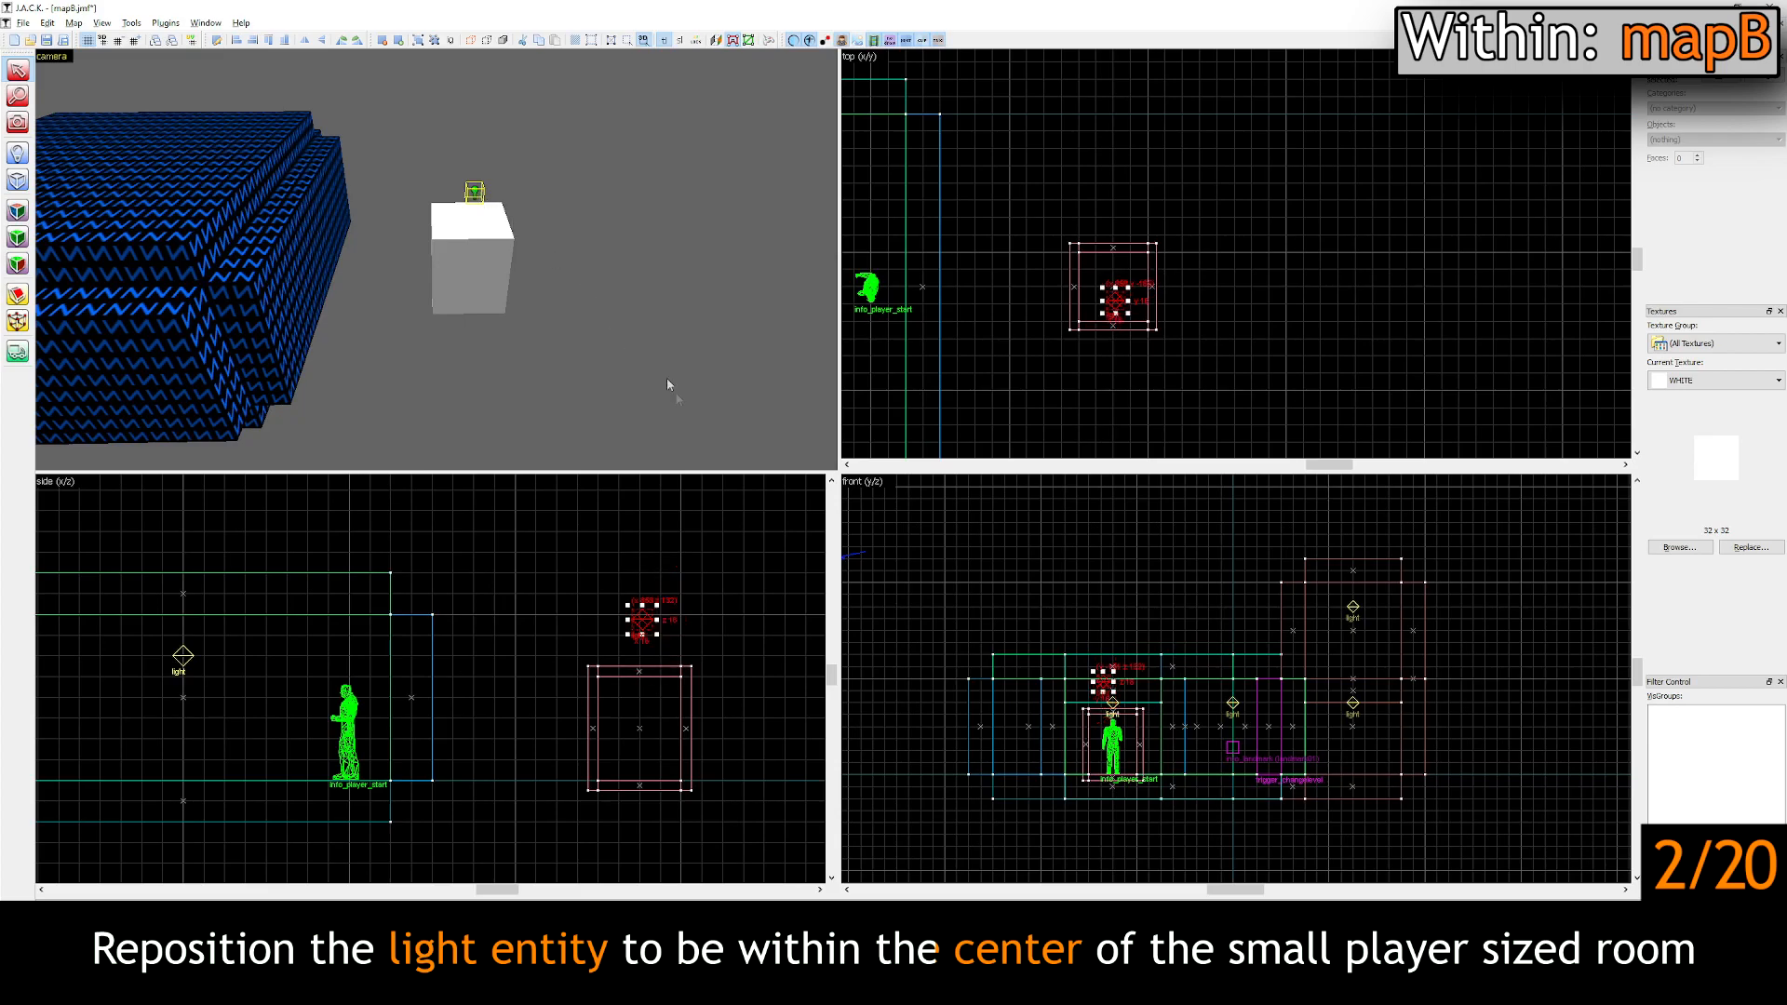
scroll(663, 677, "up", 4)
middle_click_drag(663, 685, 431, 678)
scroll(431, 679, "down", 1)
left_click_drag(572, 521, 560, 703)
scroll(586, 734, "up", 3)
key("bracketleft")
key("z")
key("w")
key("w")
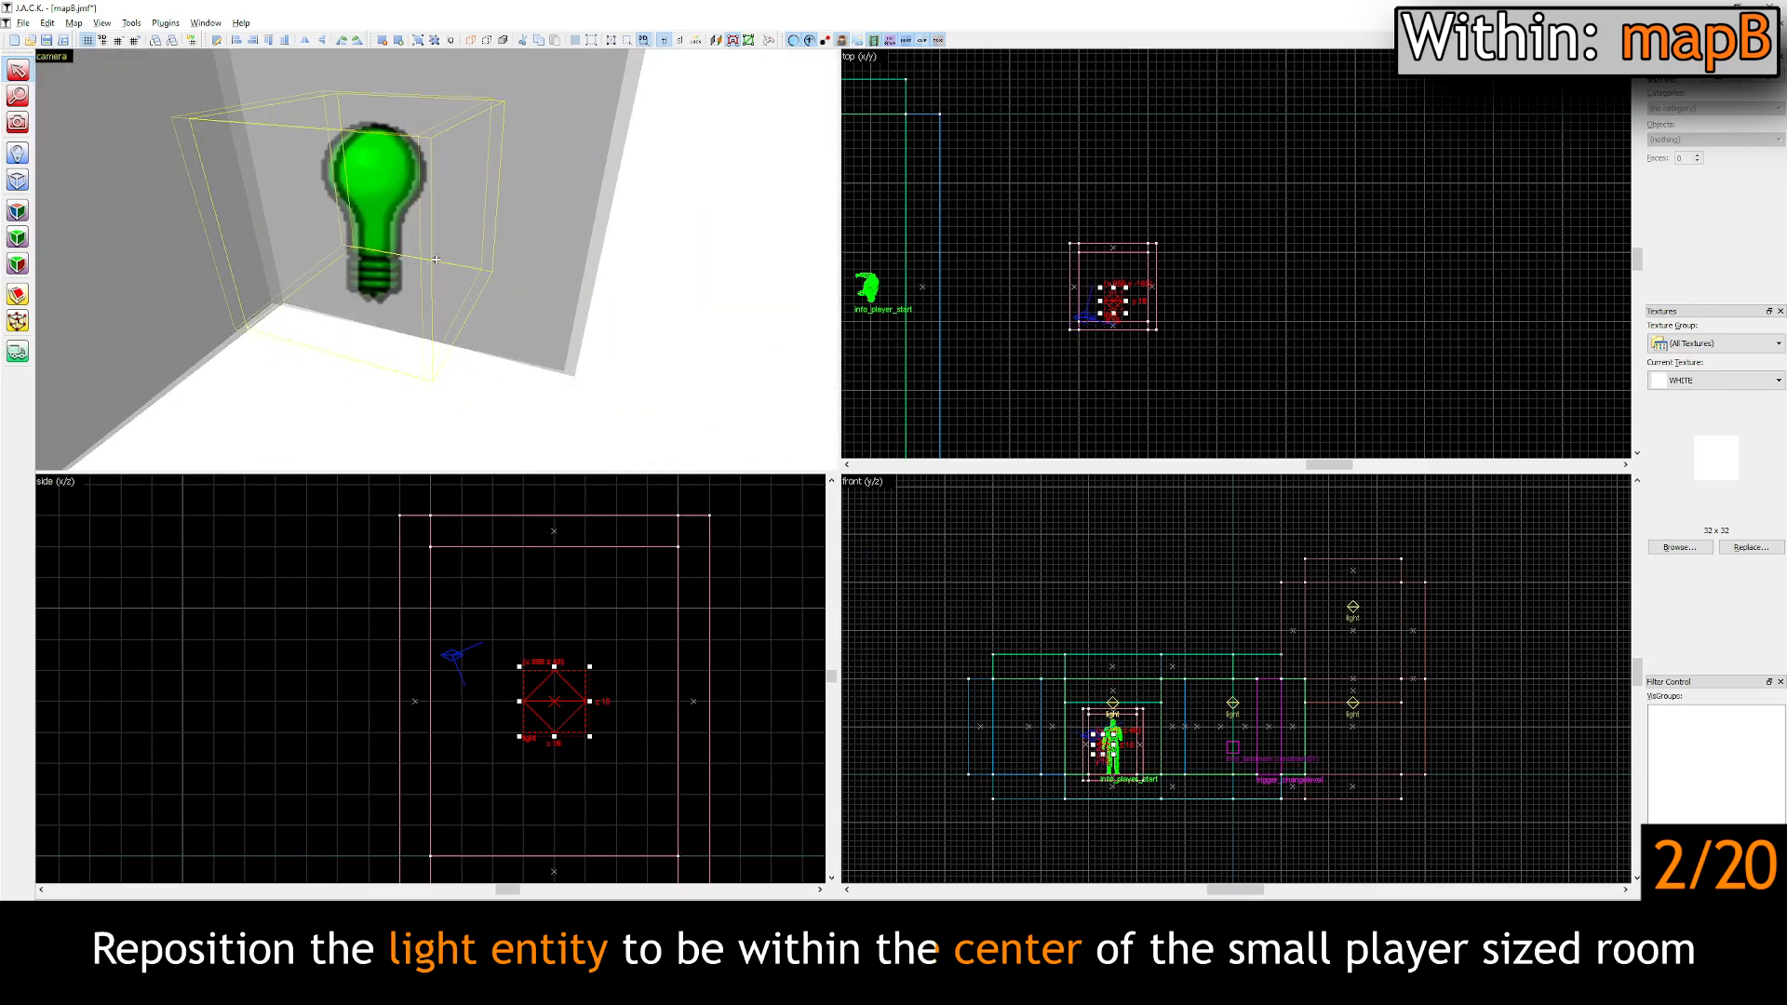
Step: Centre the green light between the small room's walls in the top view and deselect it
key("z")
scroll(1102, 316, "up", 4)
scroll(1126, 307, "up", 3)
left_click_drag(1144, 287, 1145, 237)
key("z")
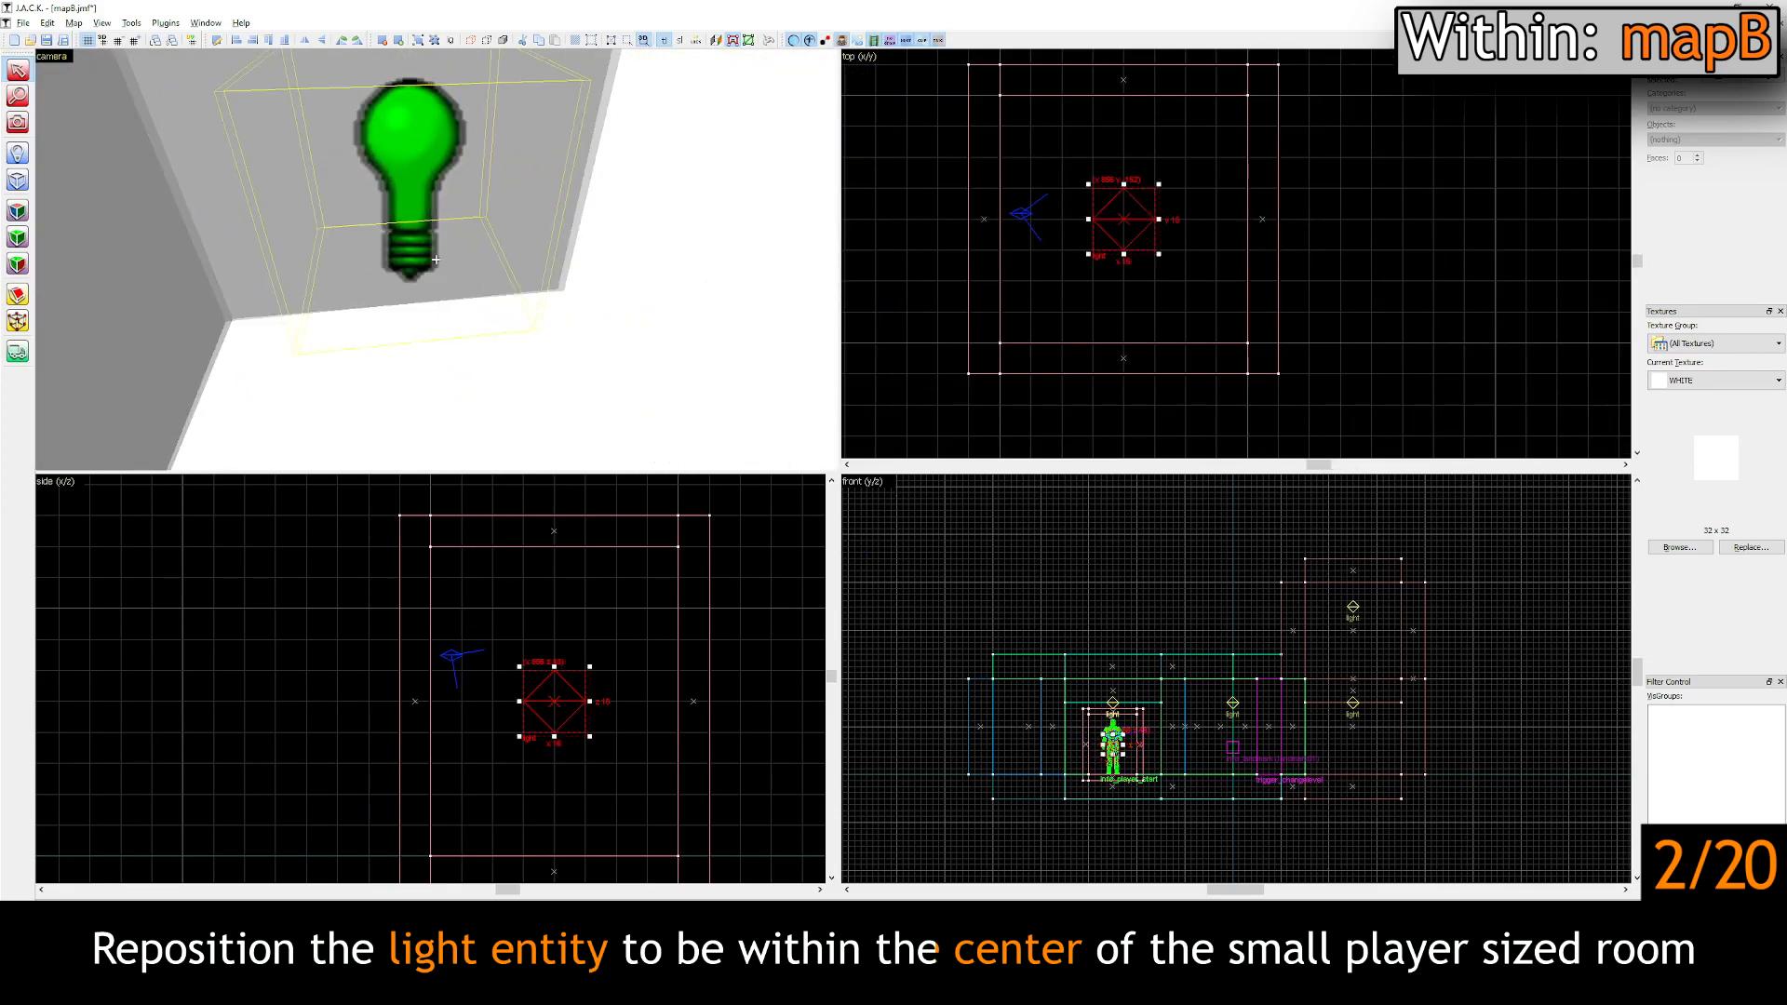
key("d")
key("s")
key("z")
key("Escape")
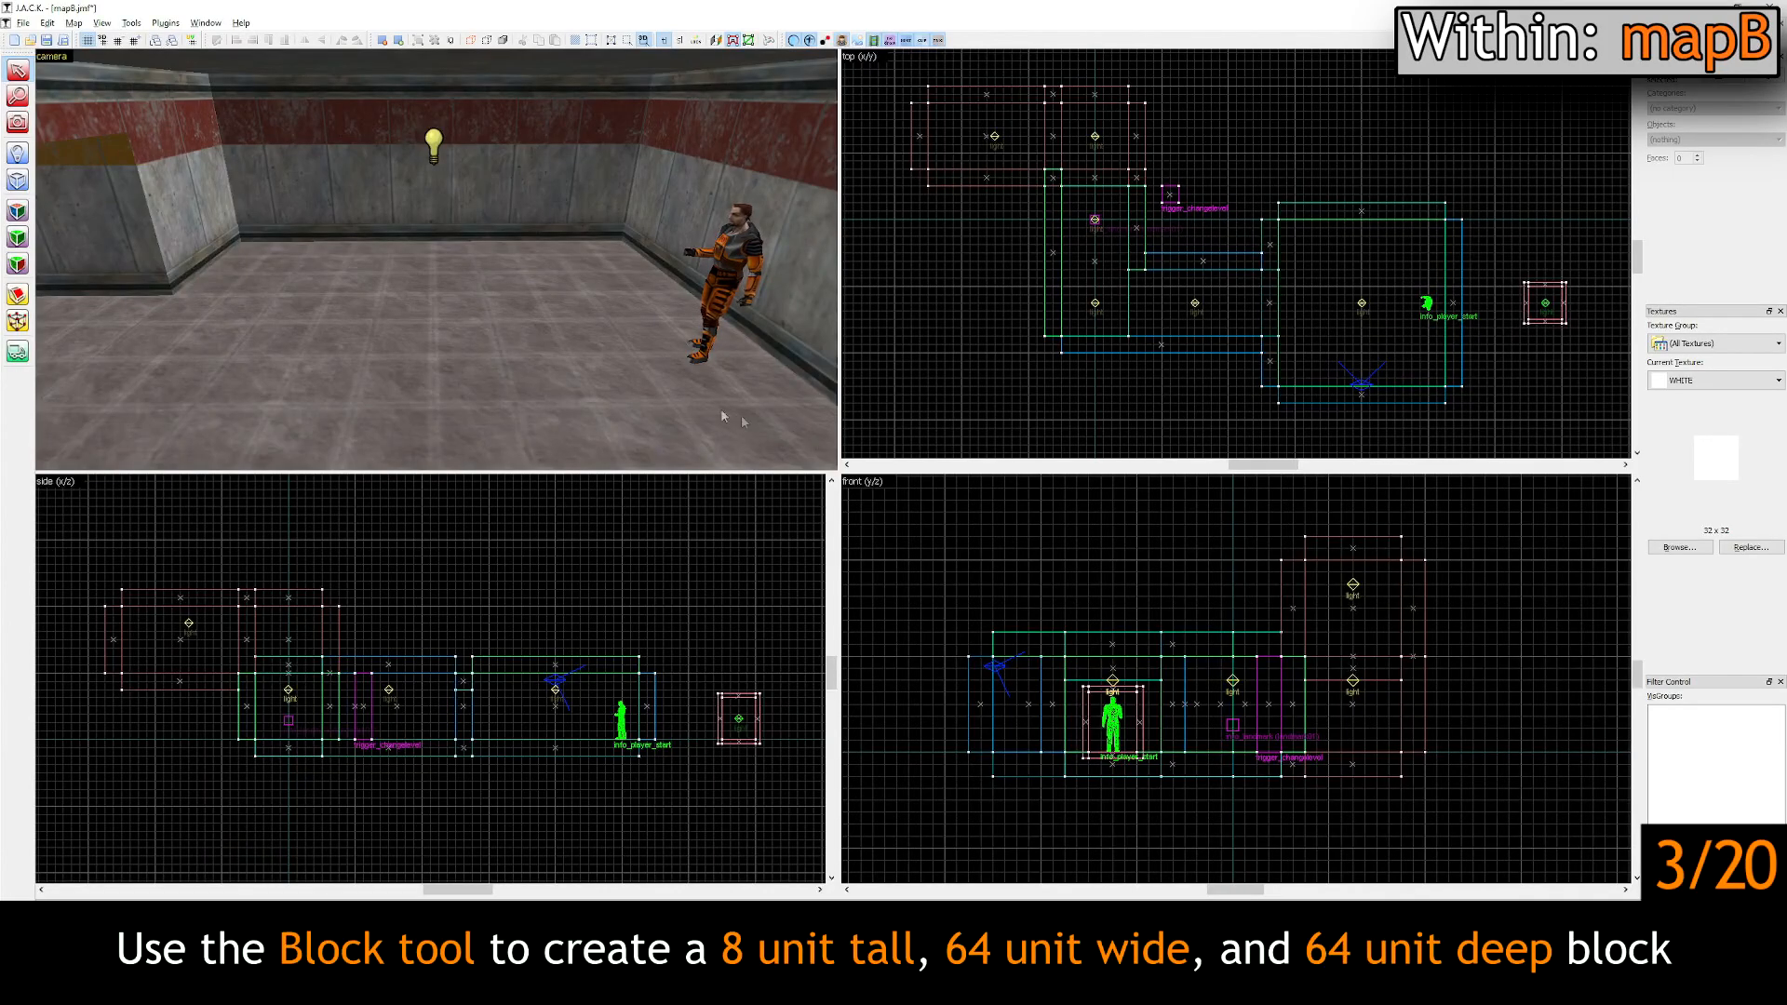
Step: Draw a block outline 64 by 64 units centred on the light in the player's large room, in the top view
left_click(18, 180)
scroll(1396, 328, "up", 1)
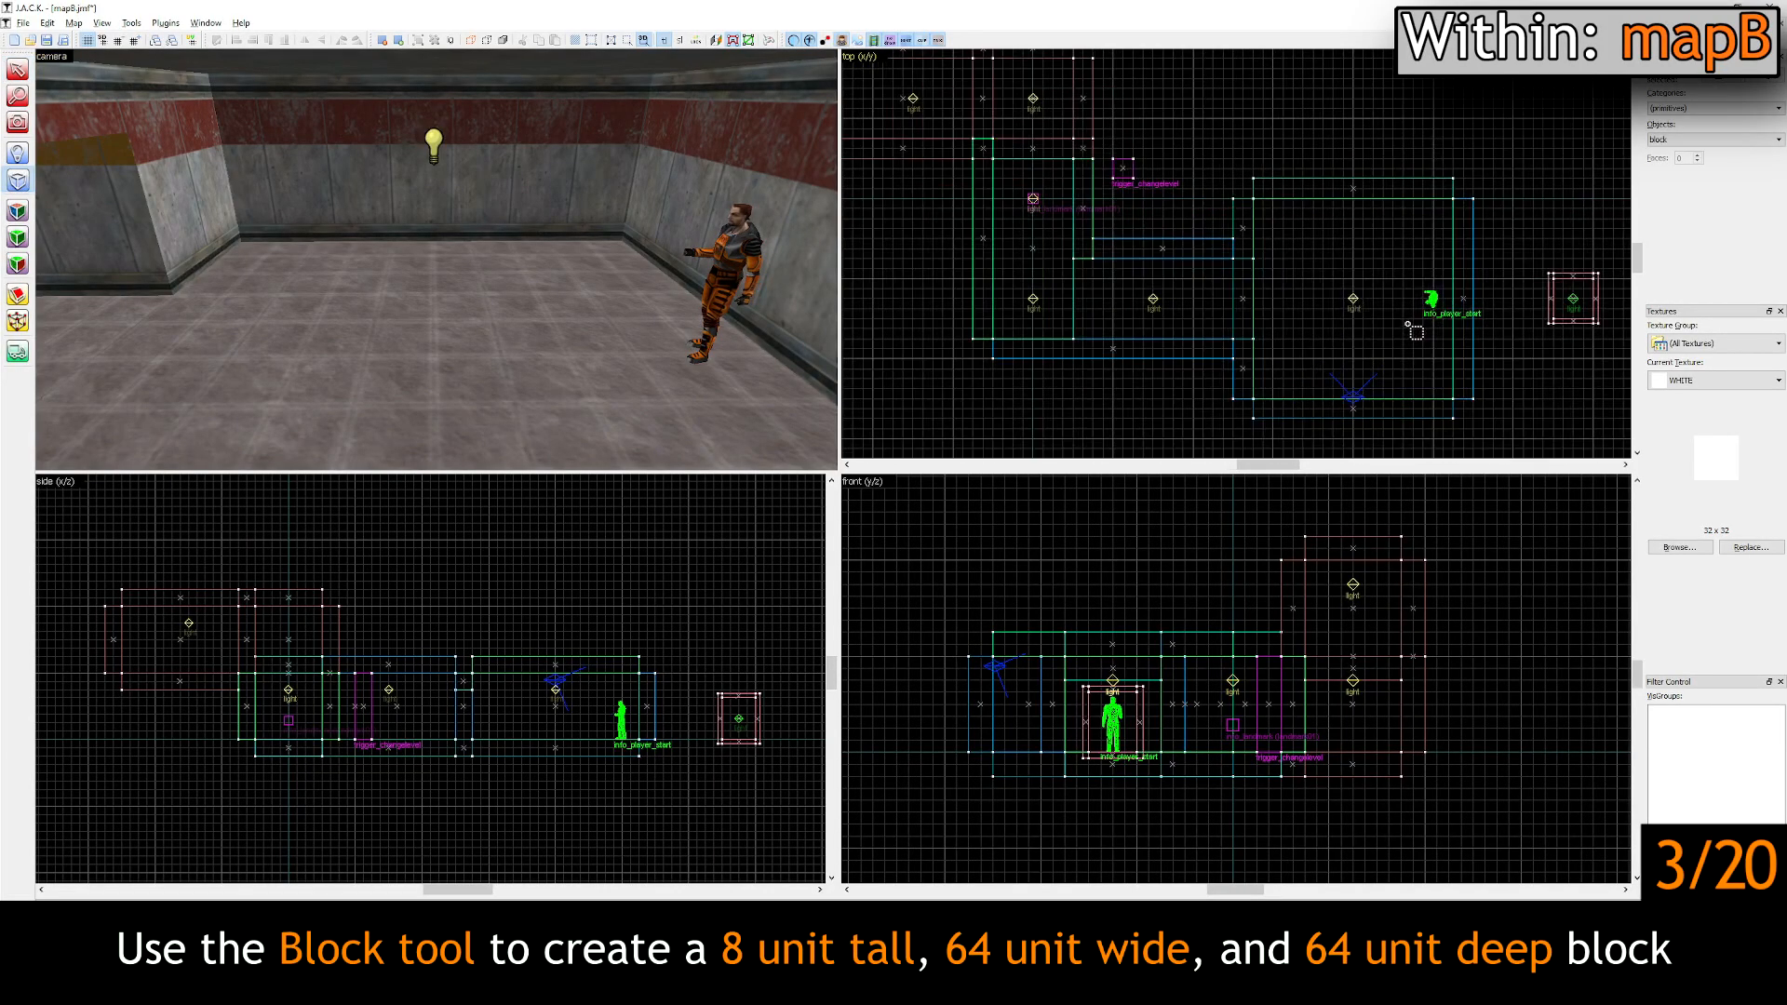
scroll(1415, 330, "up", 1)
scroll(1271, 279, "up", 1)
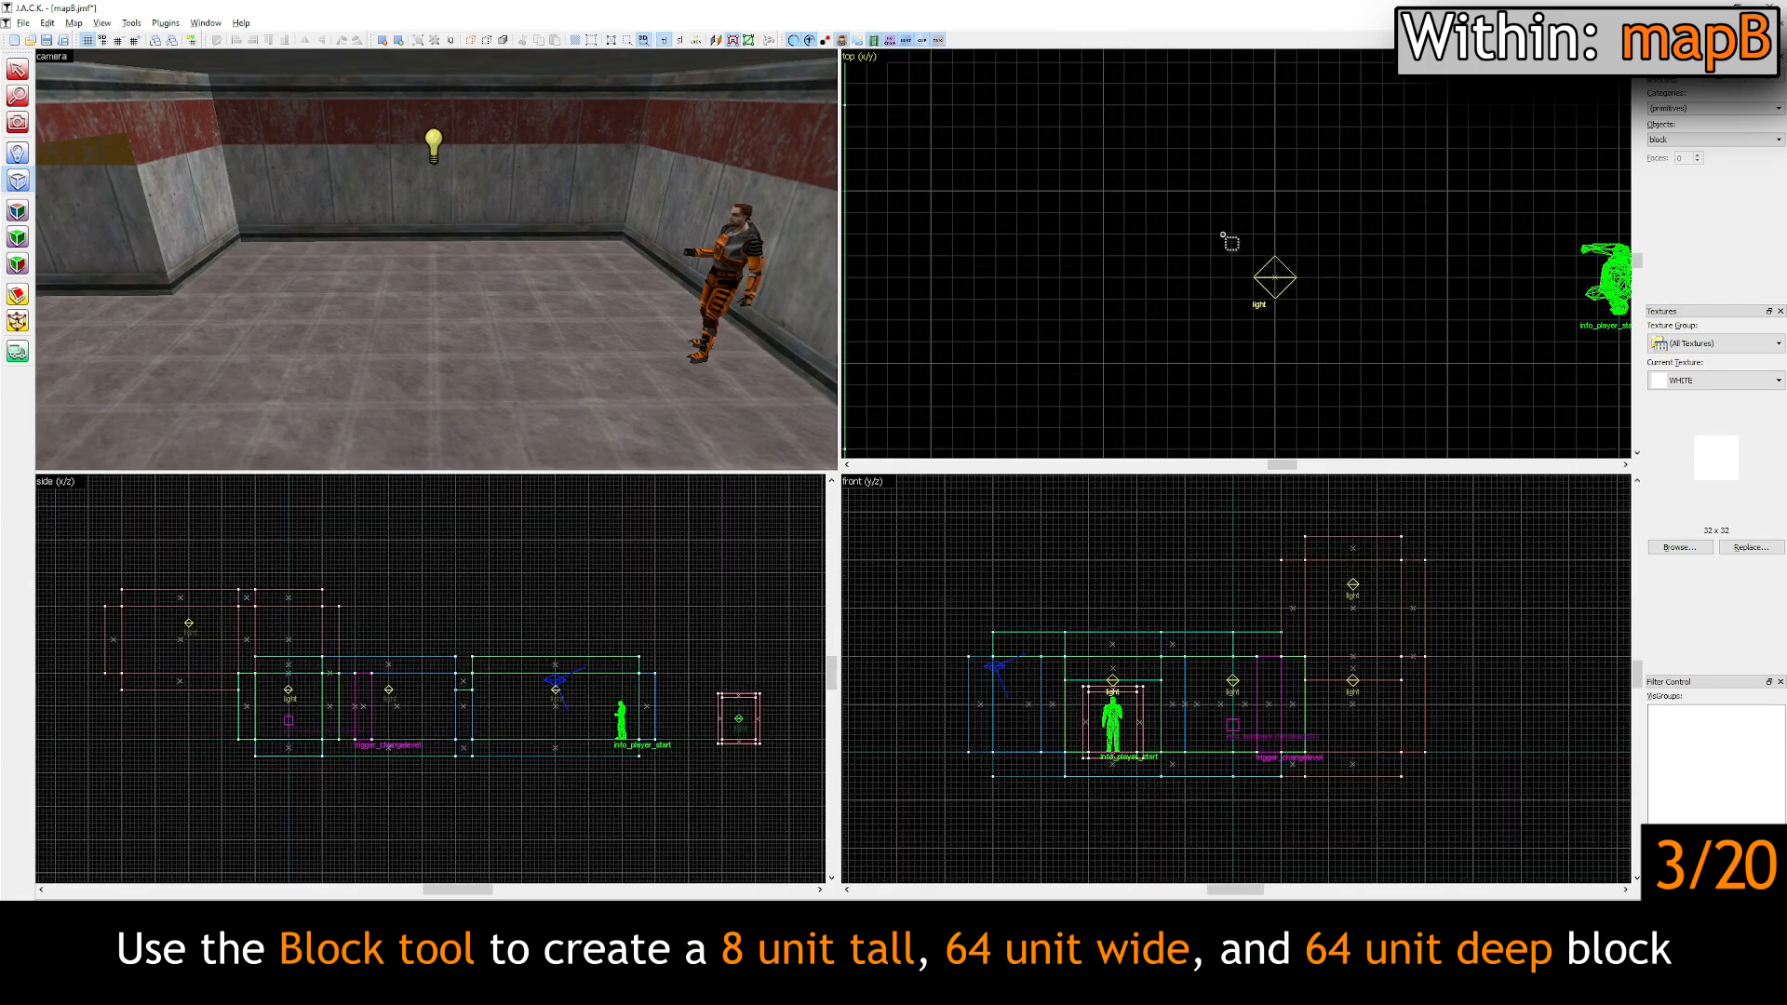
left_click_drag(1189, 191, 1357, 359)
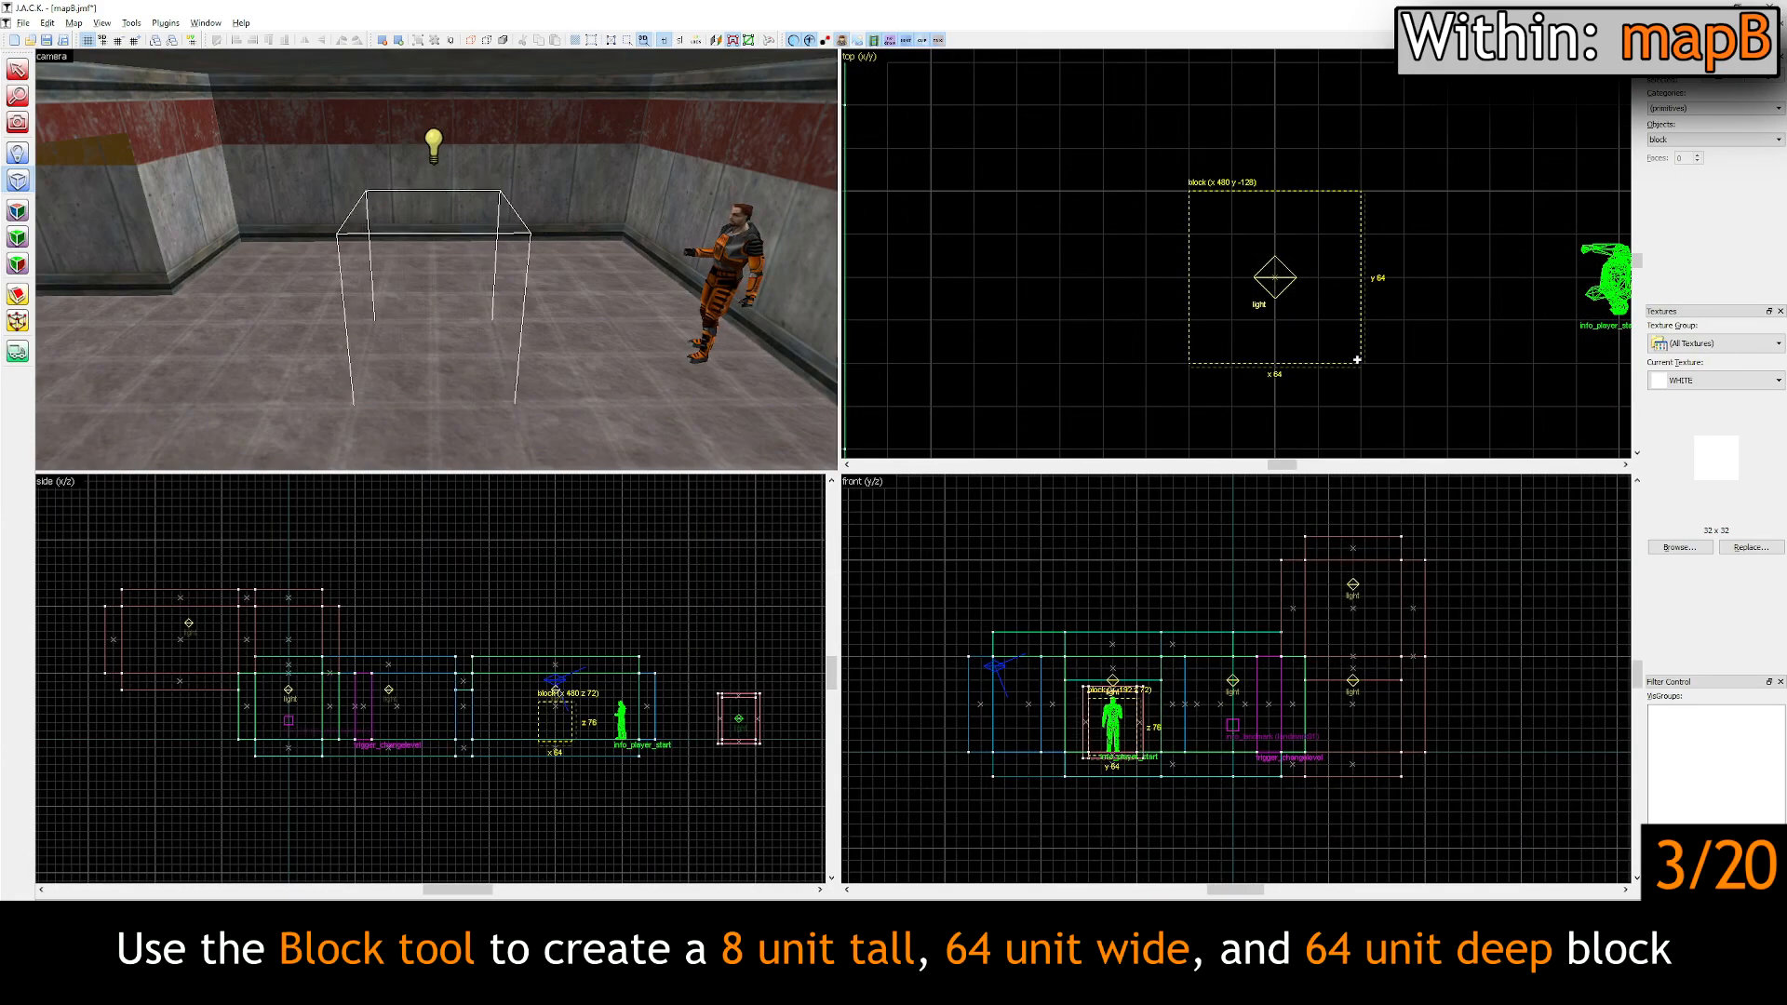
Step: Align the block outline's base with the room's floor, reduce its height to 8 units, and create the block
scroll(573, 723, "up", 2)
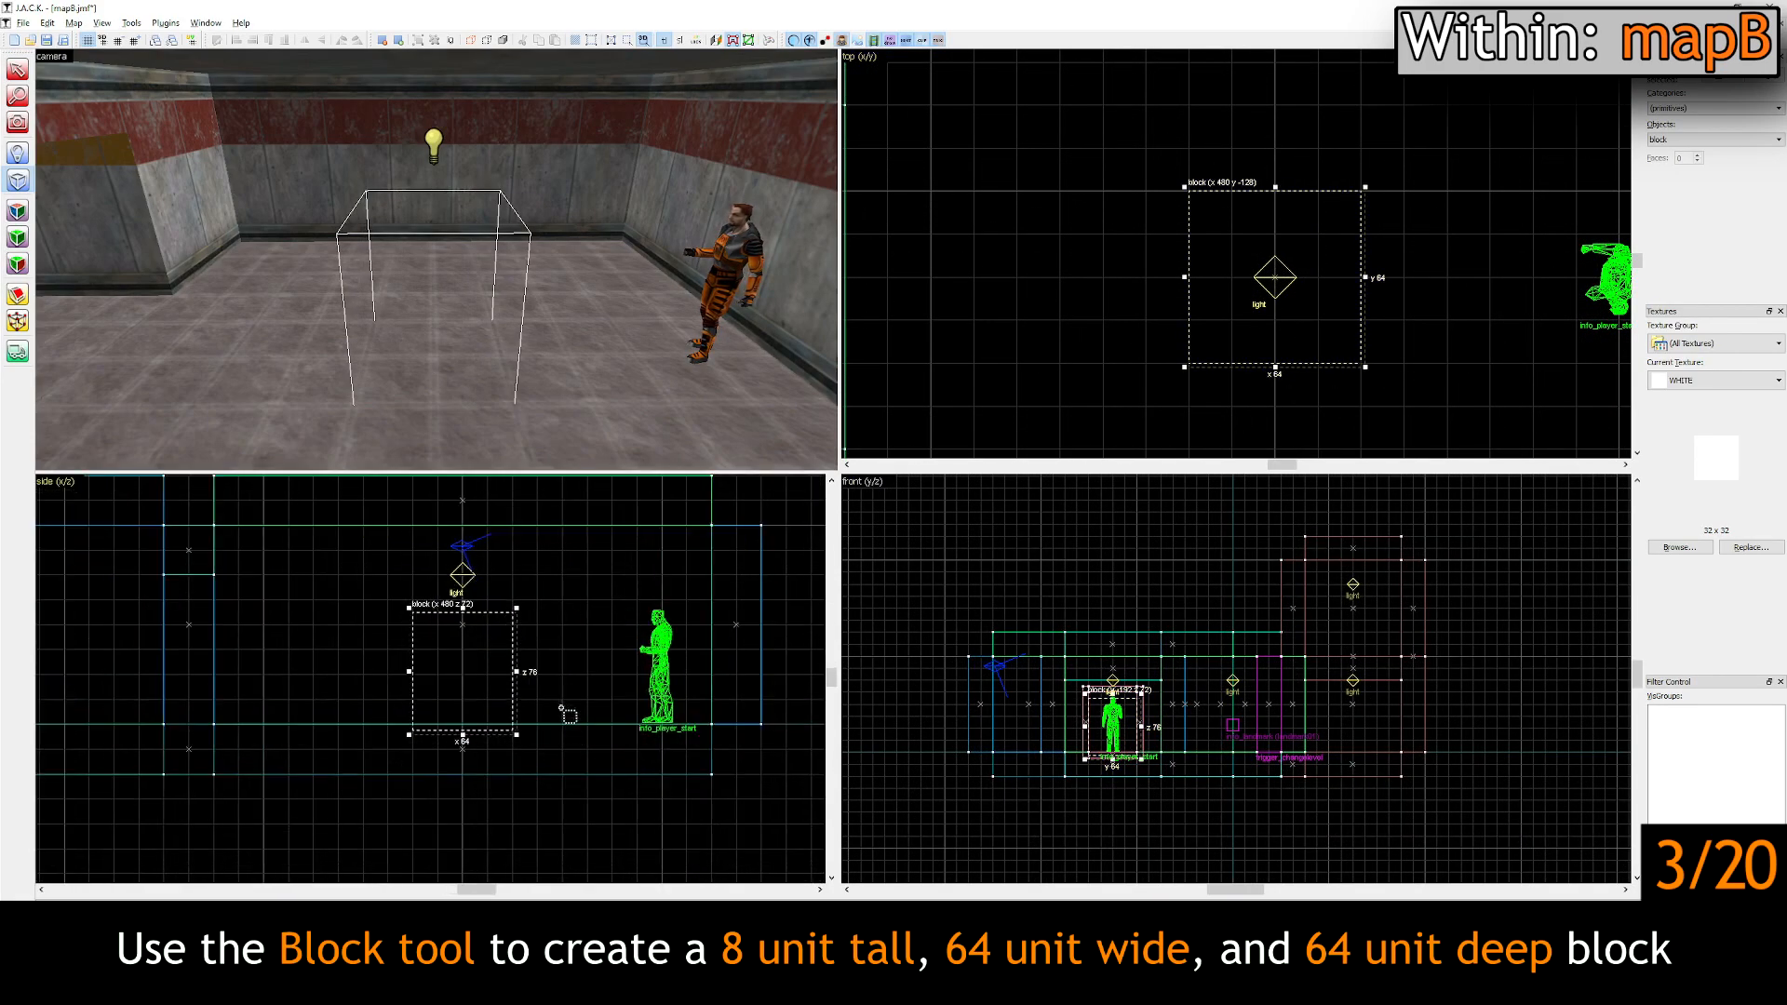
key("[")
key("[")
left_click_drag(373, 652, 377, 638)
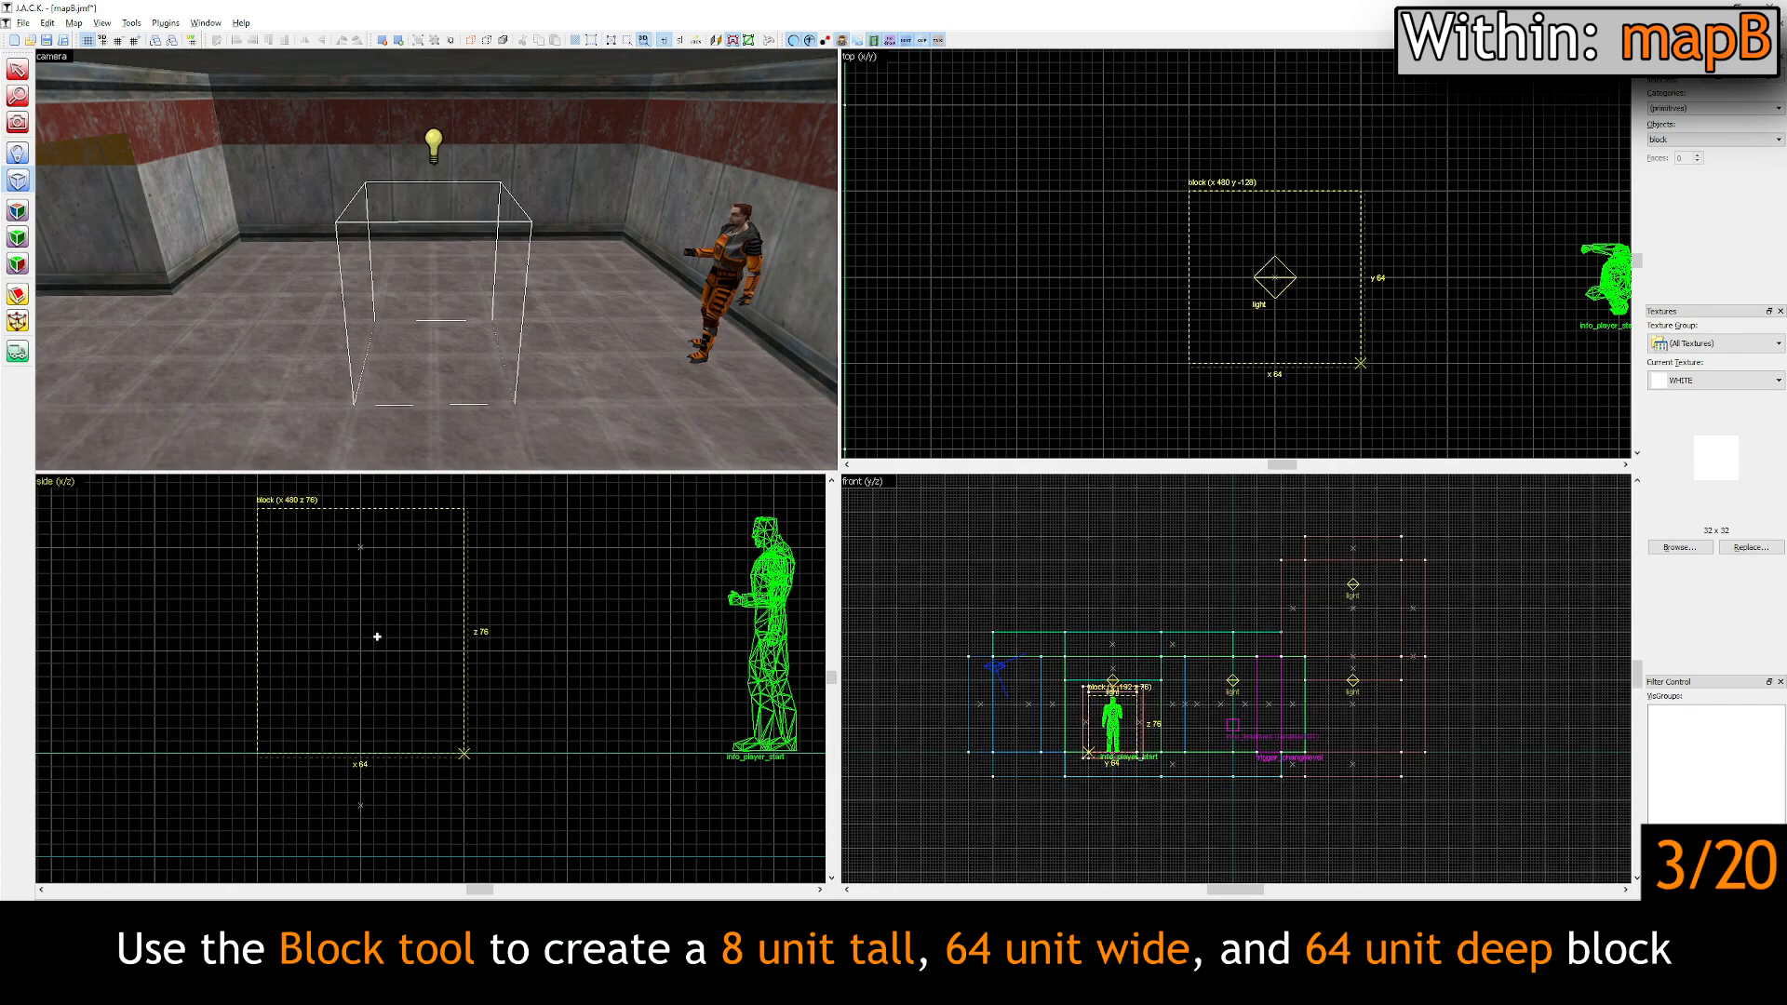
left_click_drag(362, 505, 382, 729)
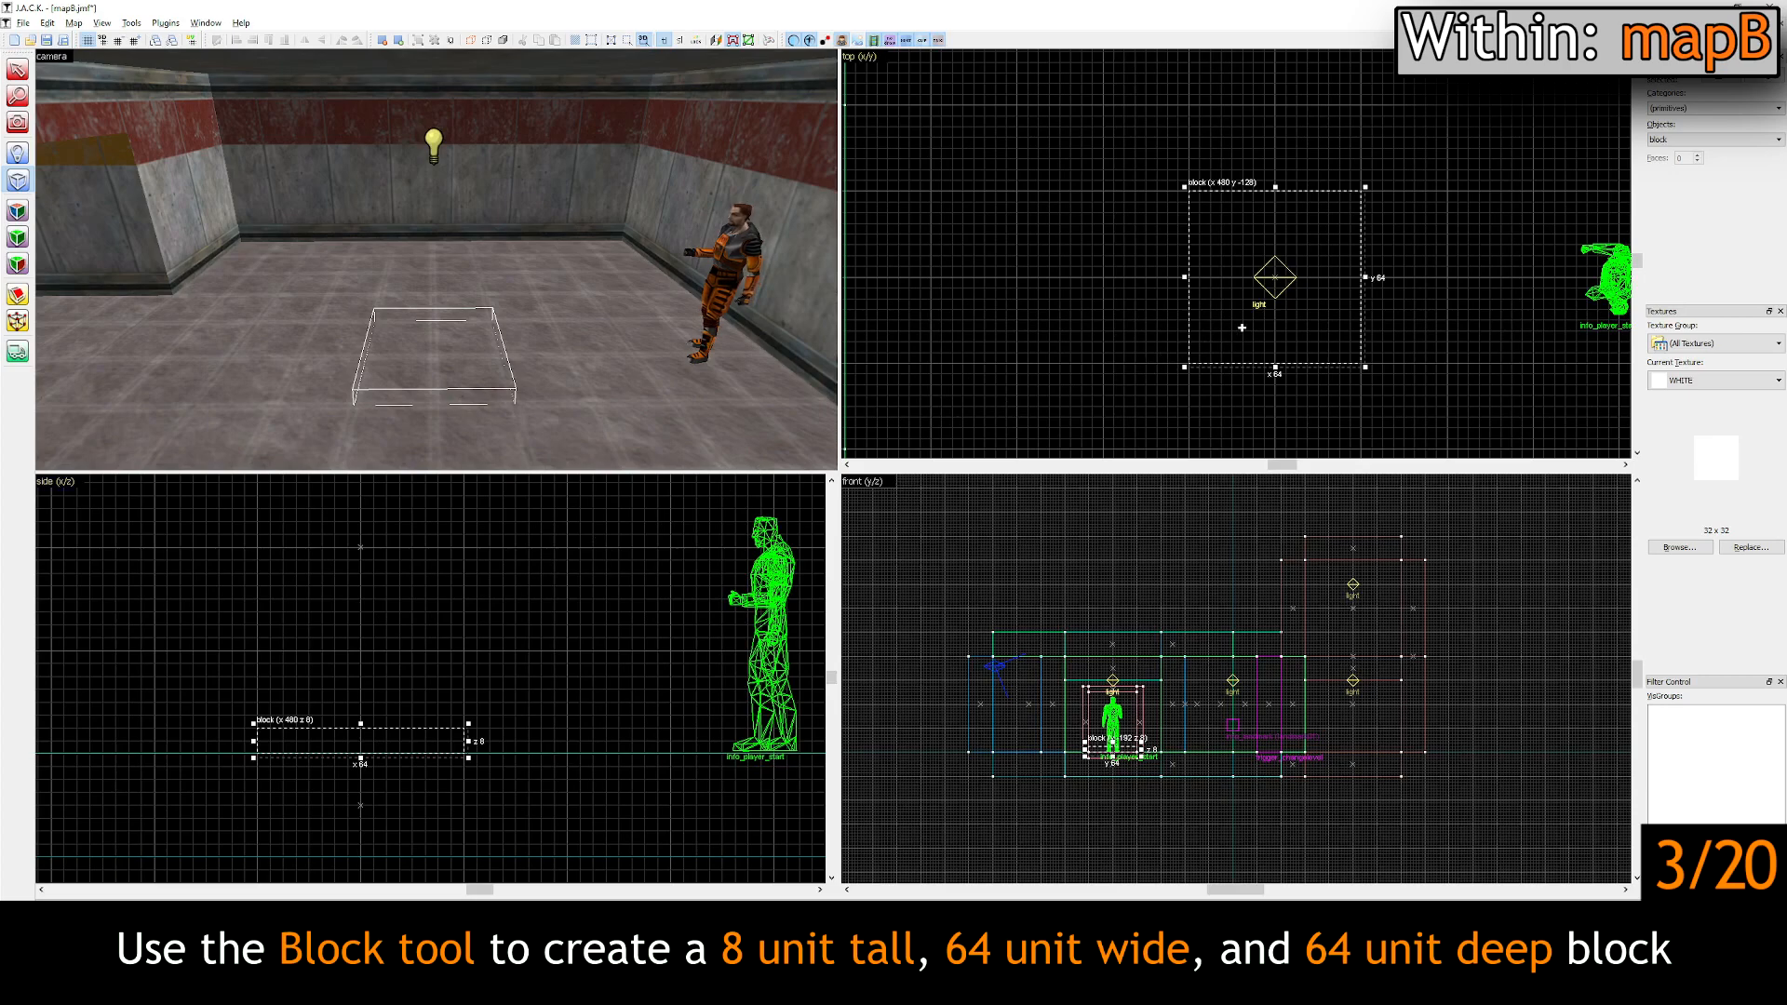
key("Return")
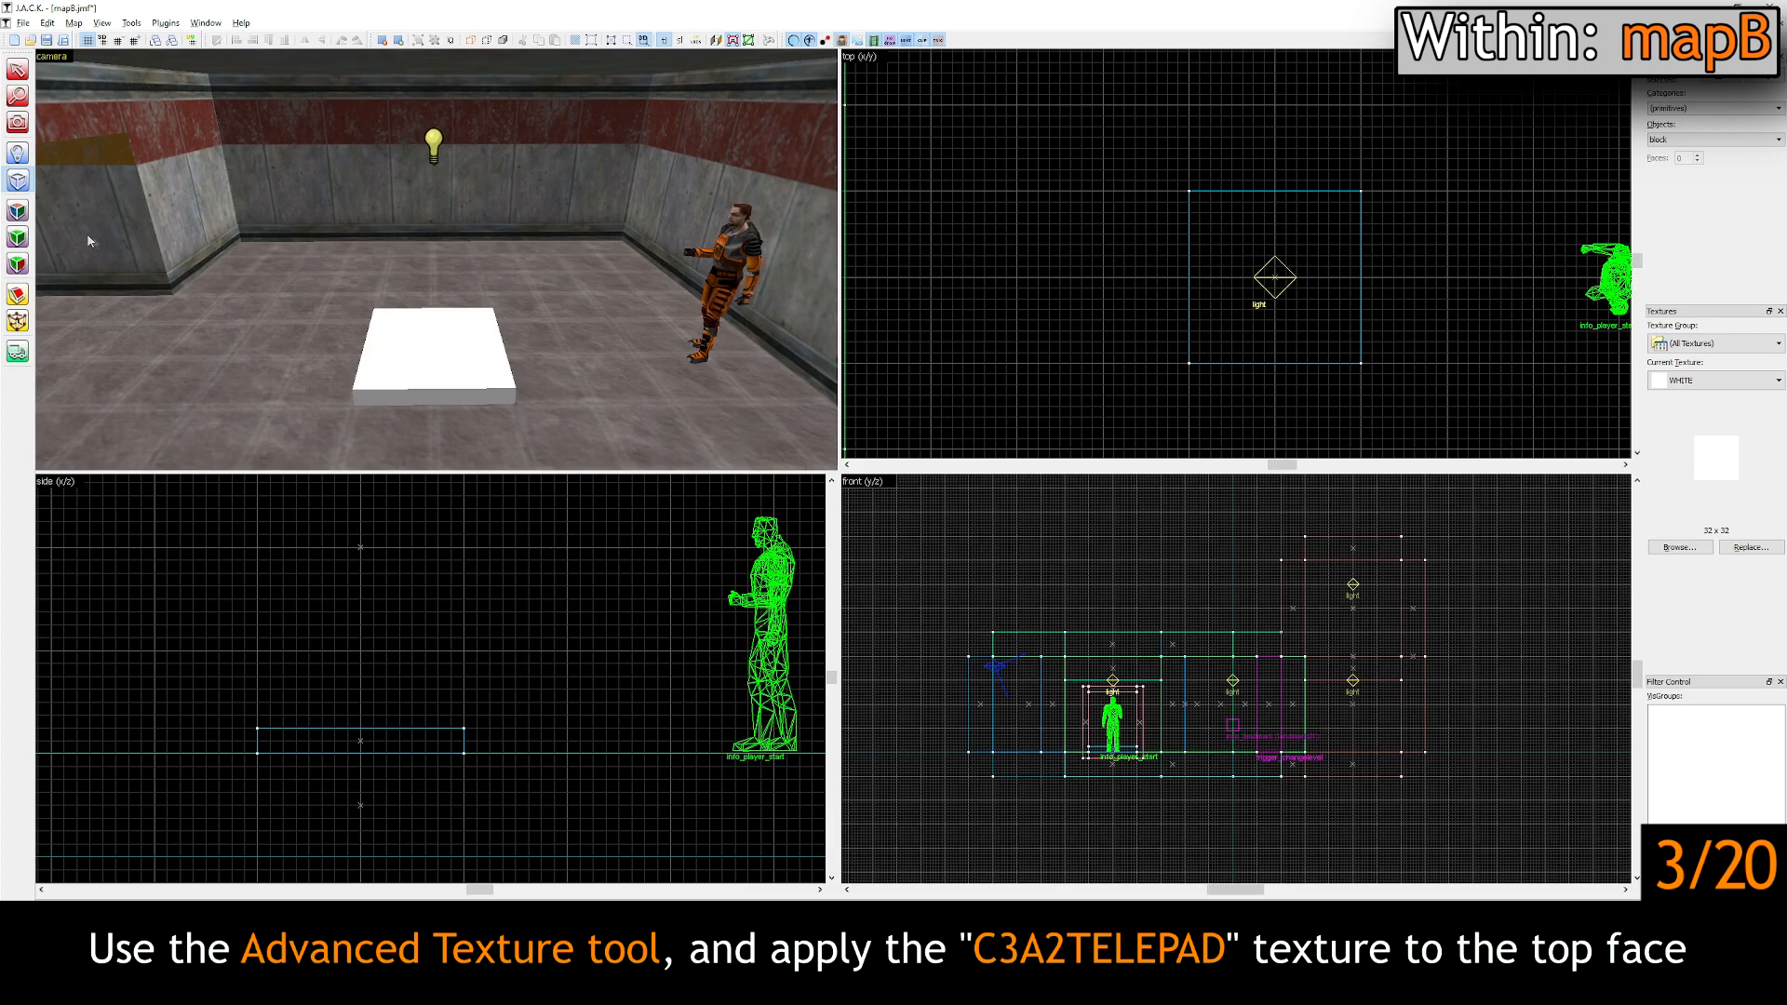
Step: Apply the C3A2_TELEPAD texture to the block's top face and centre it on the face
left_click(21, 212)
left_click(411, 359)
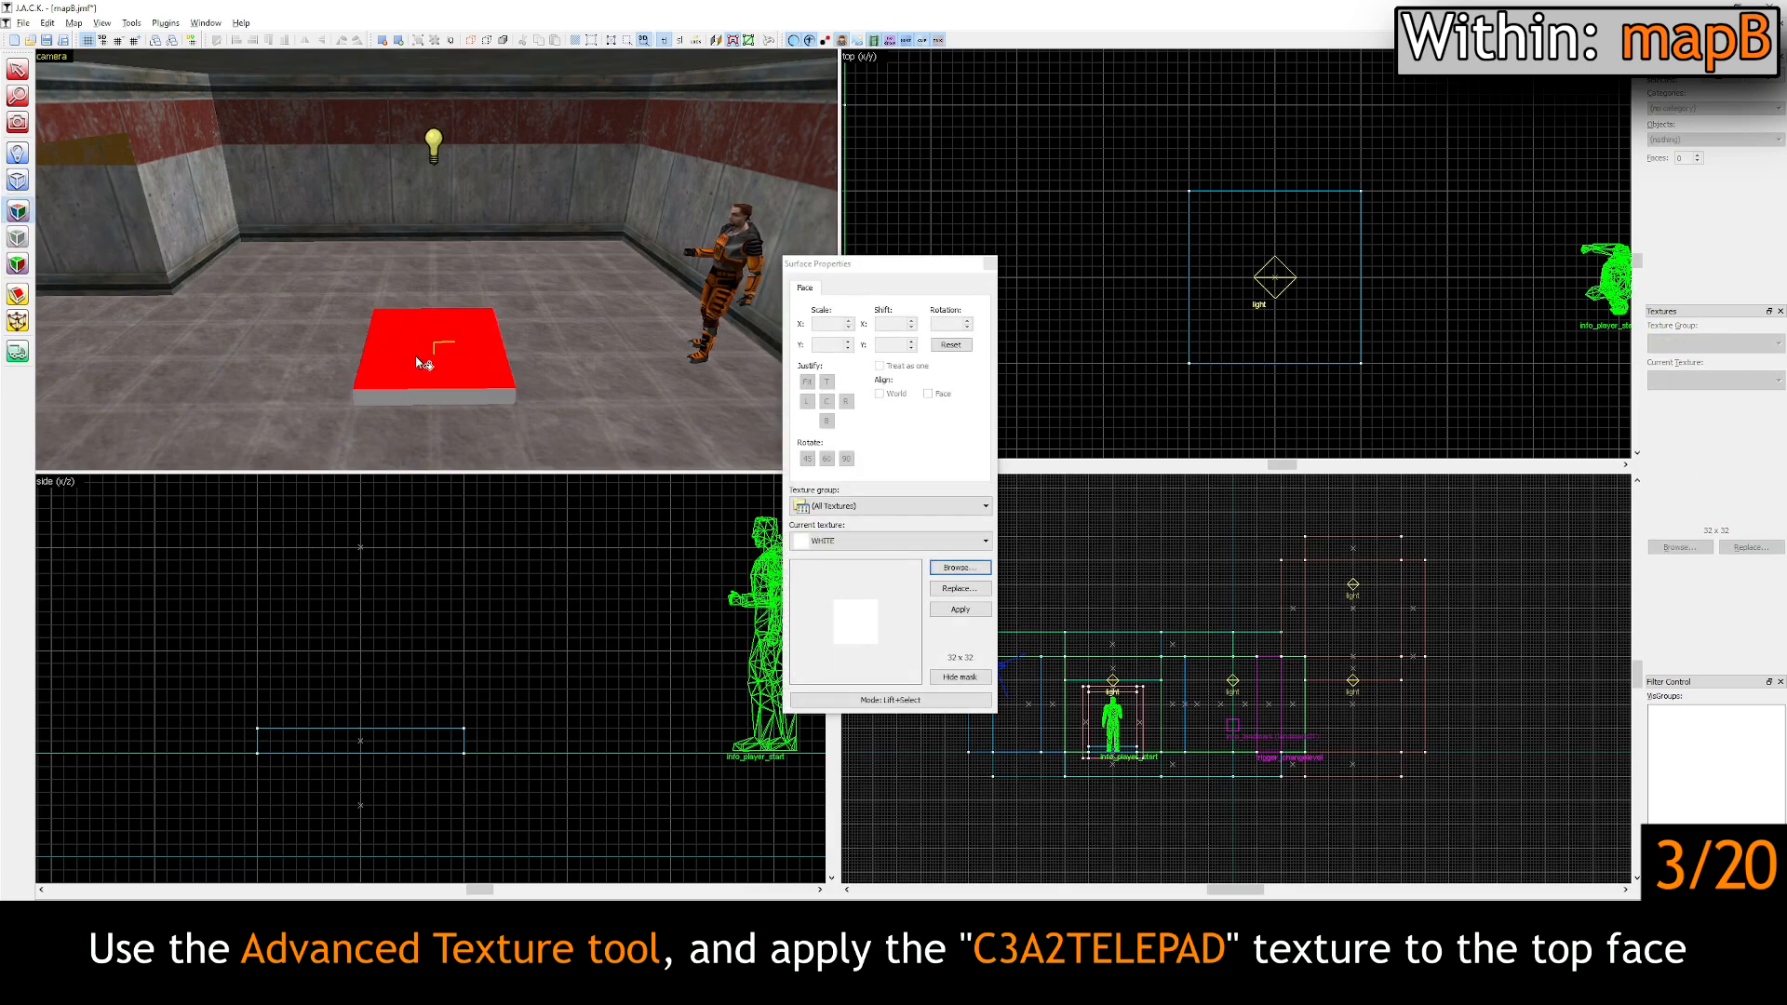
left_click(960, 567)
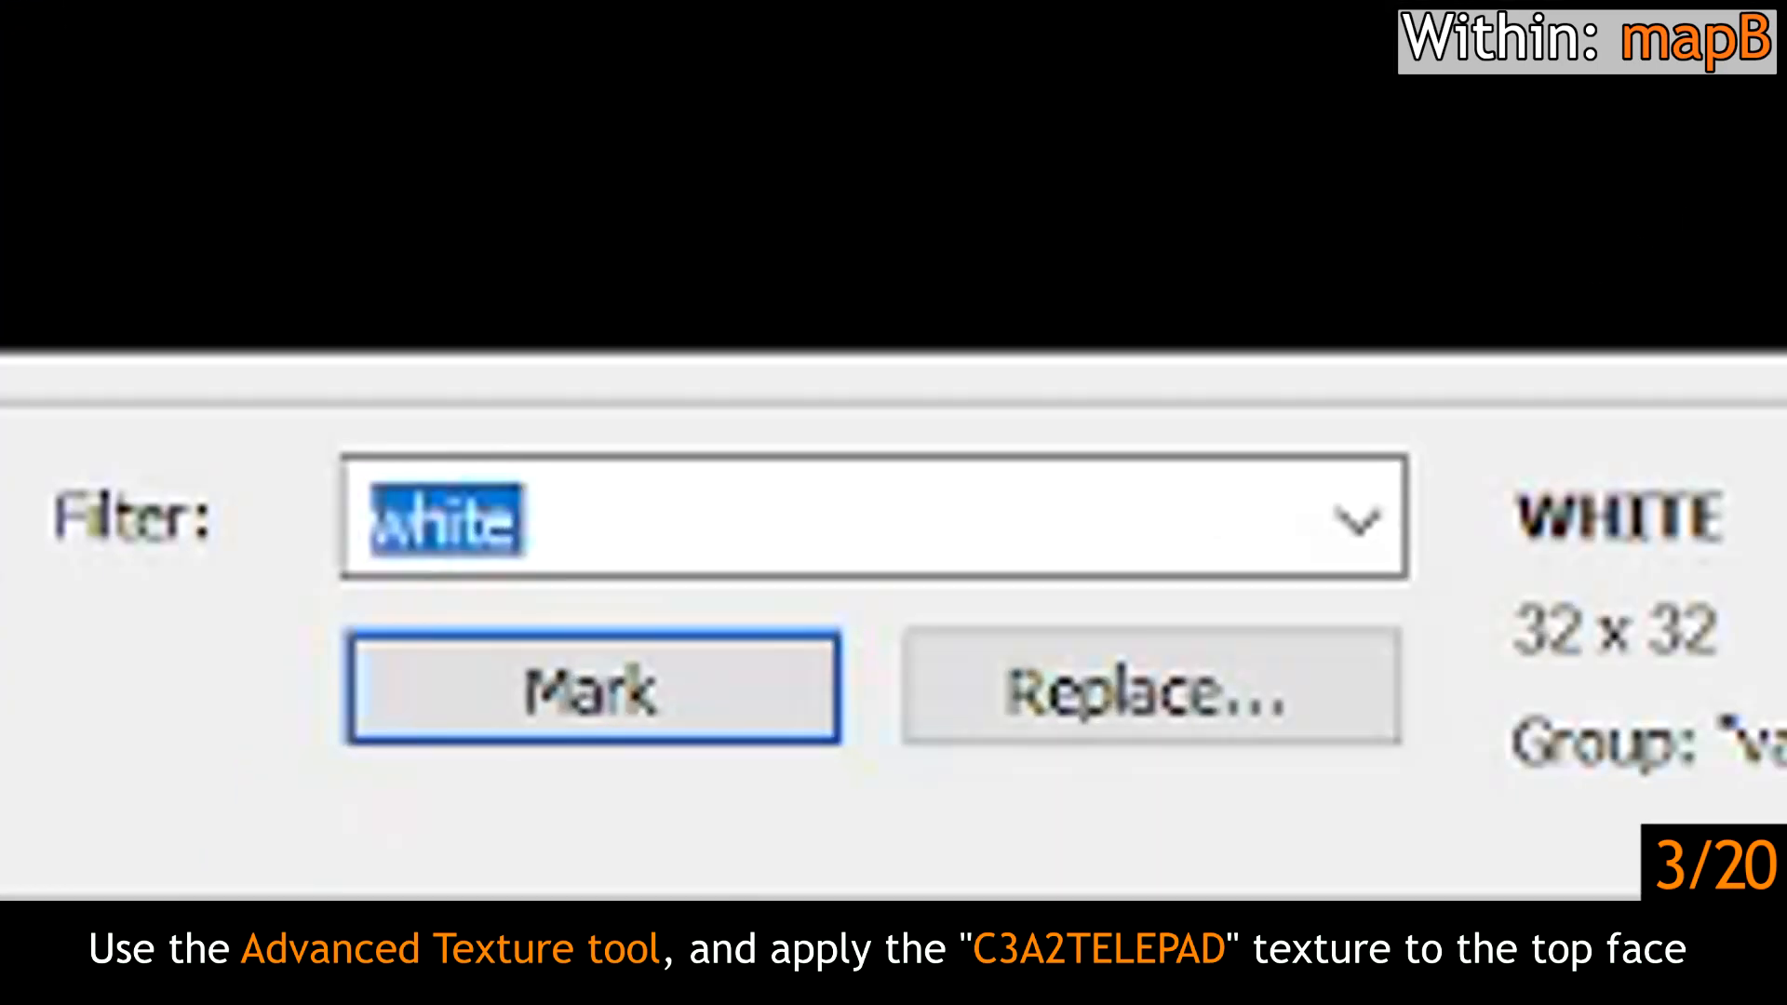
type("tele")
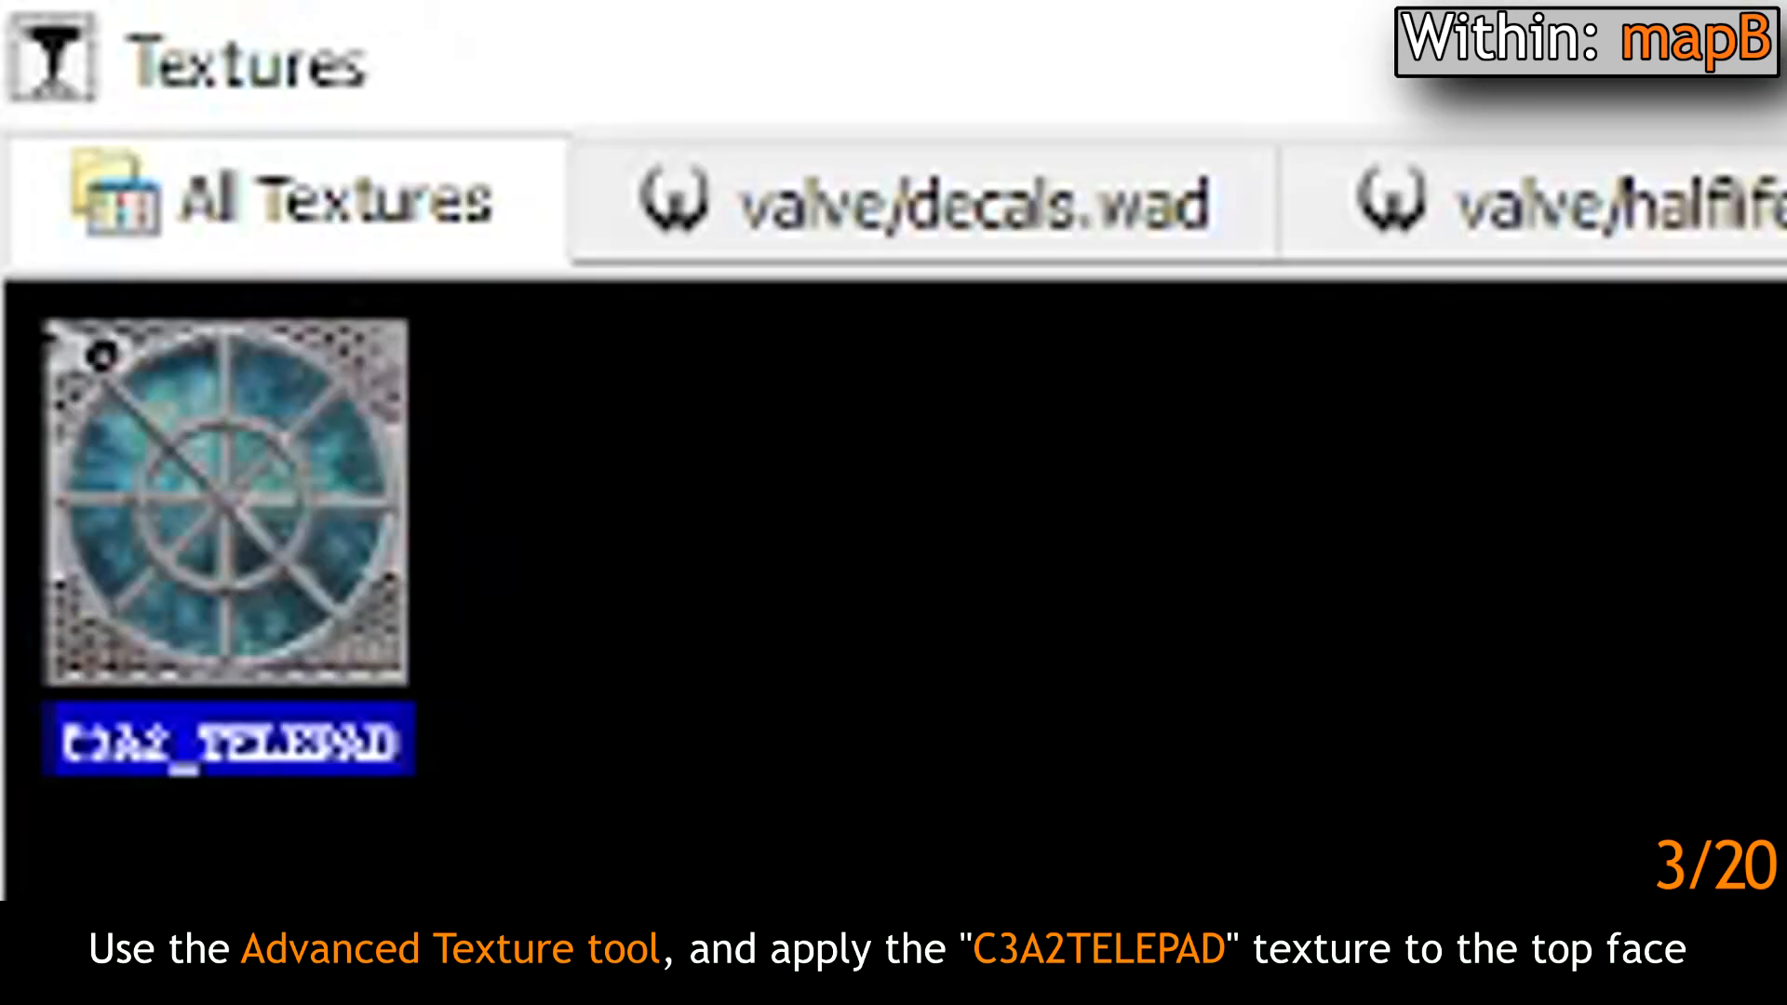
double_click(320, 599)
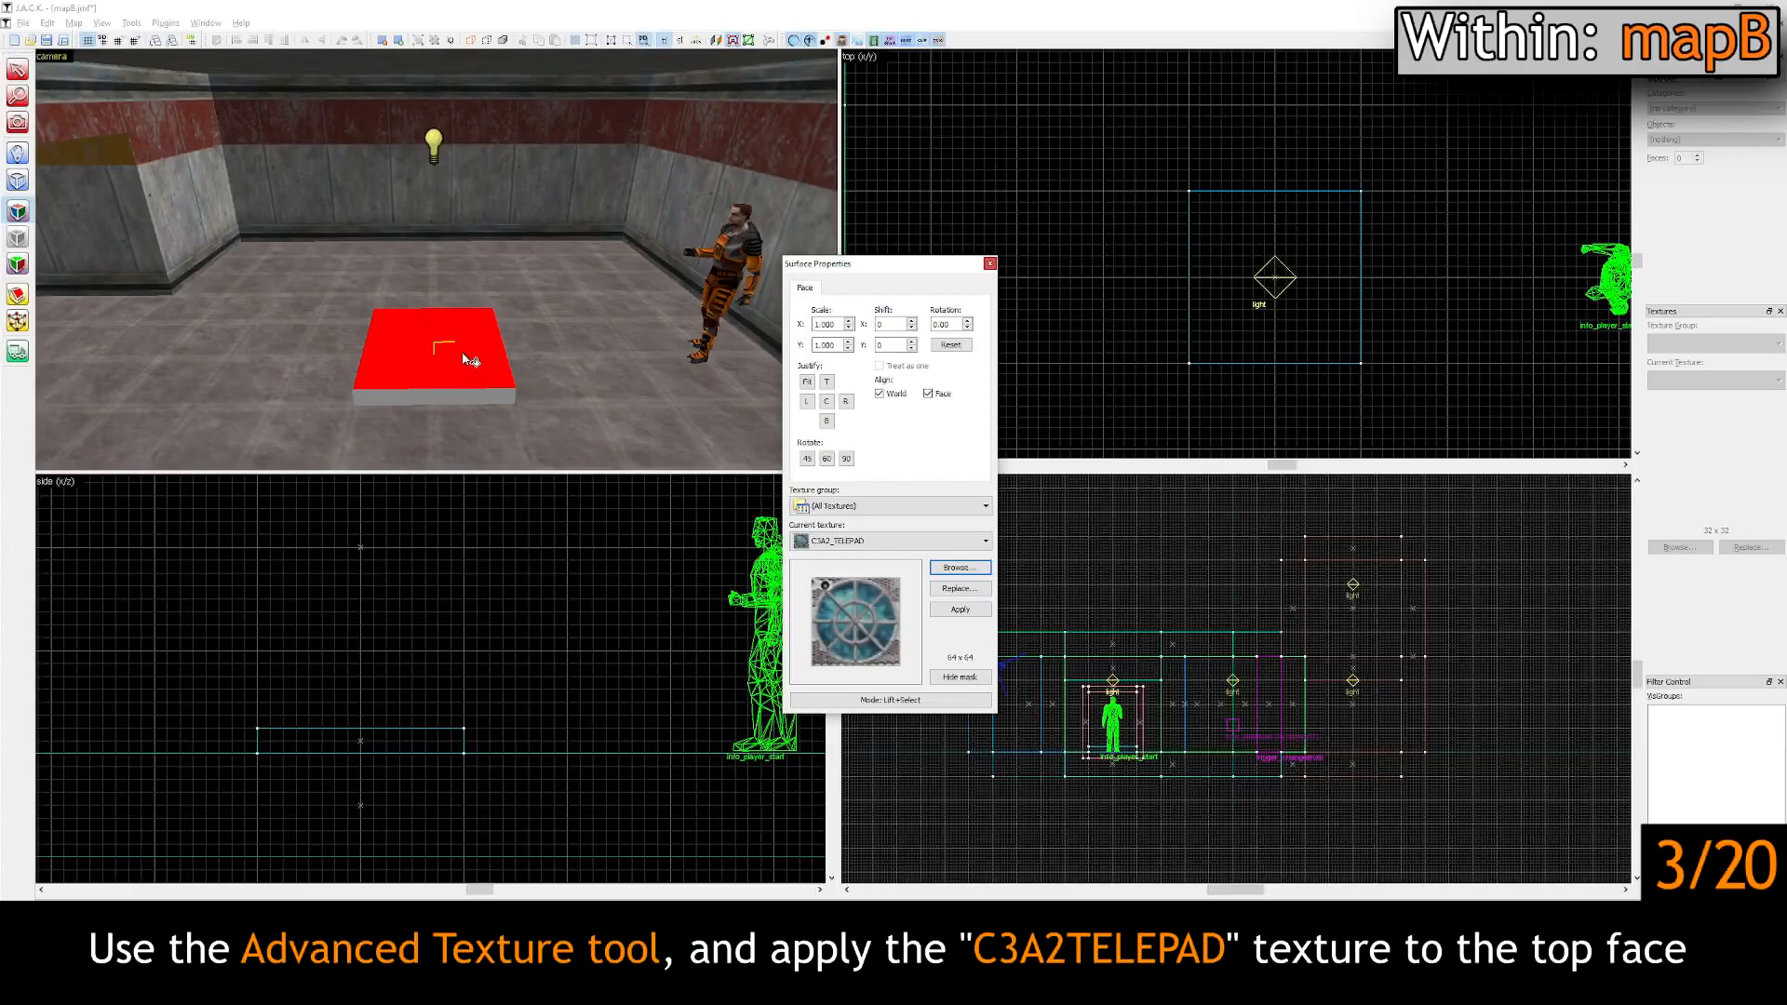
right_click(470, 360)
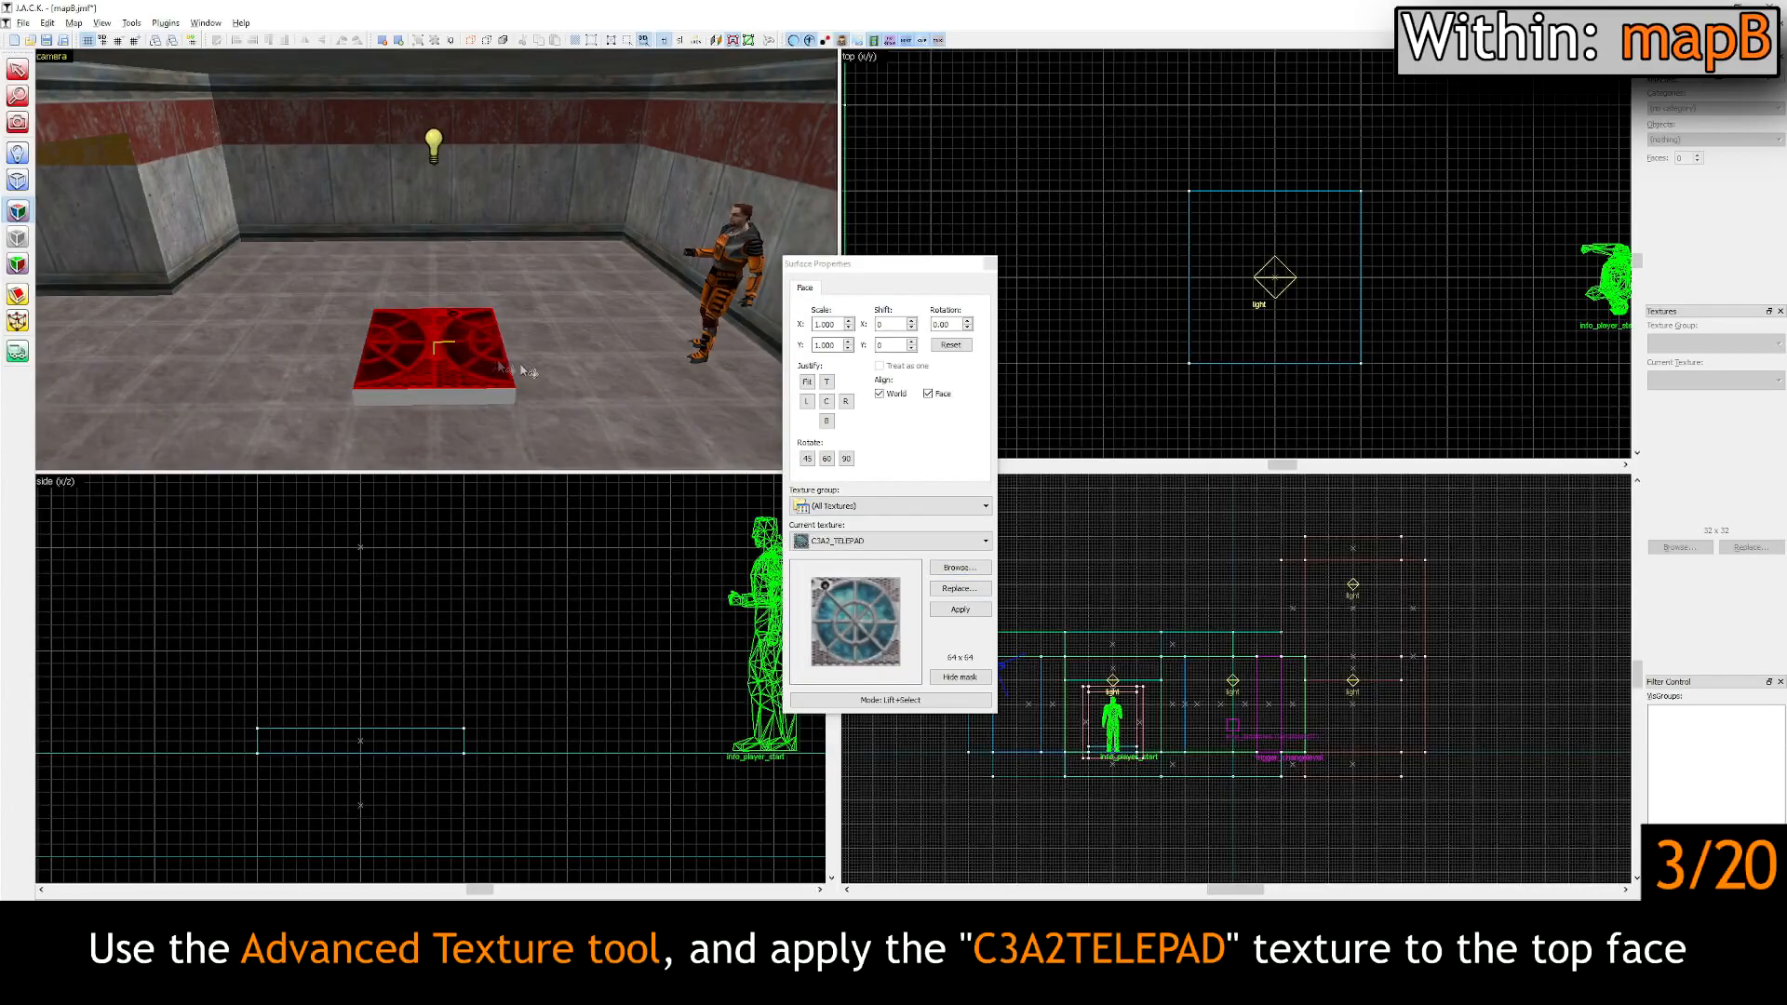
left_click(827, 401)
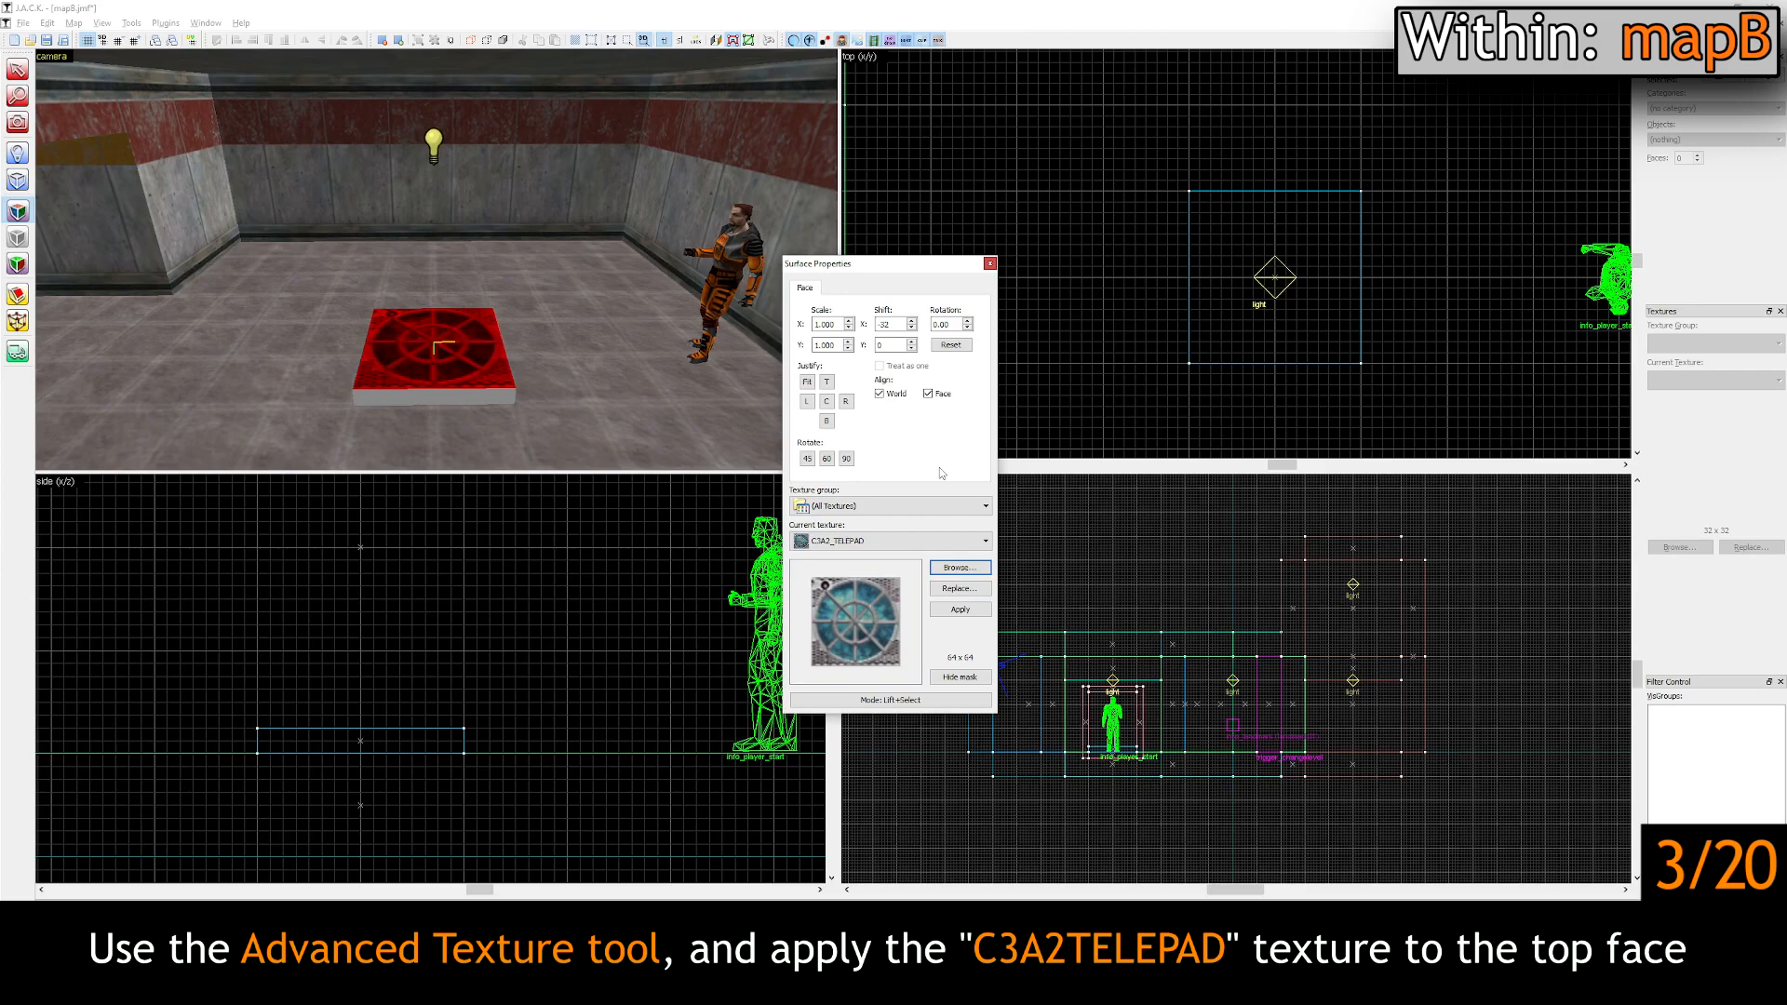
Step: Apply the C3A2B_REAC texture to the block's four side faces and its underside
left_click(478, 399)
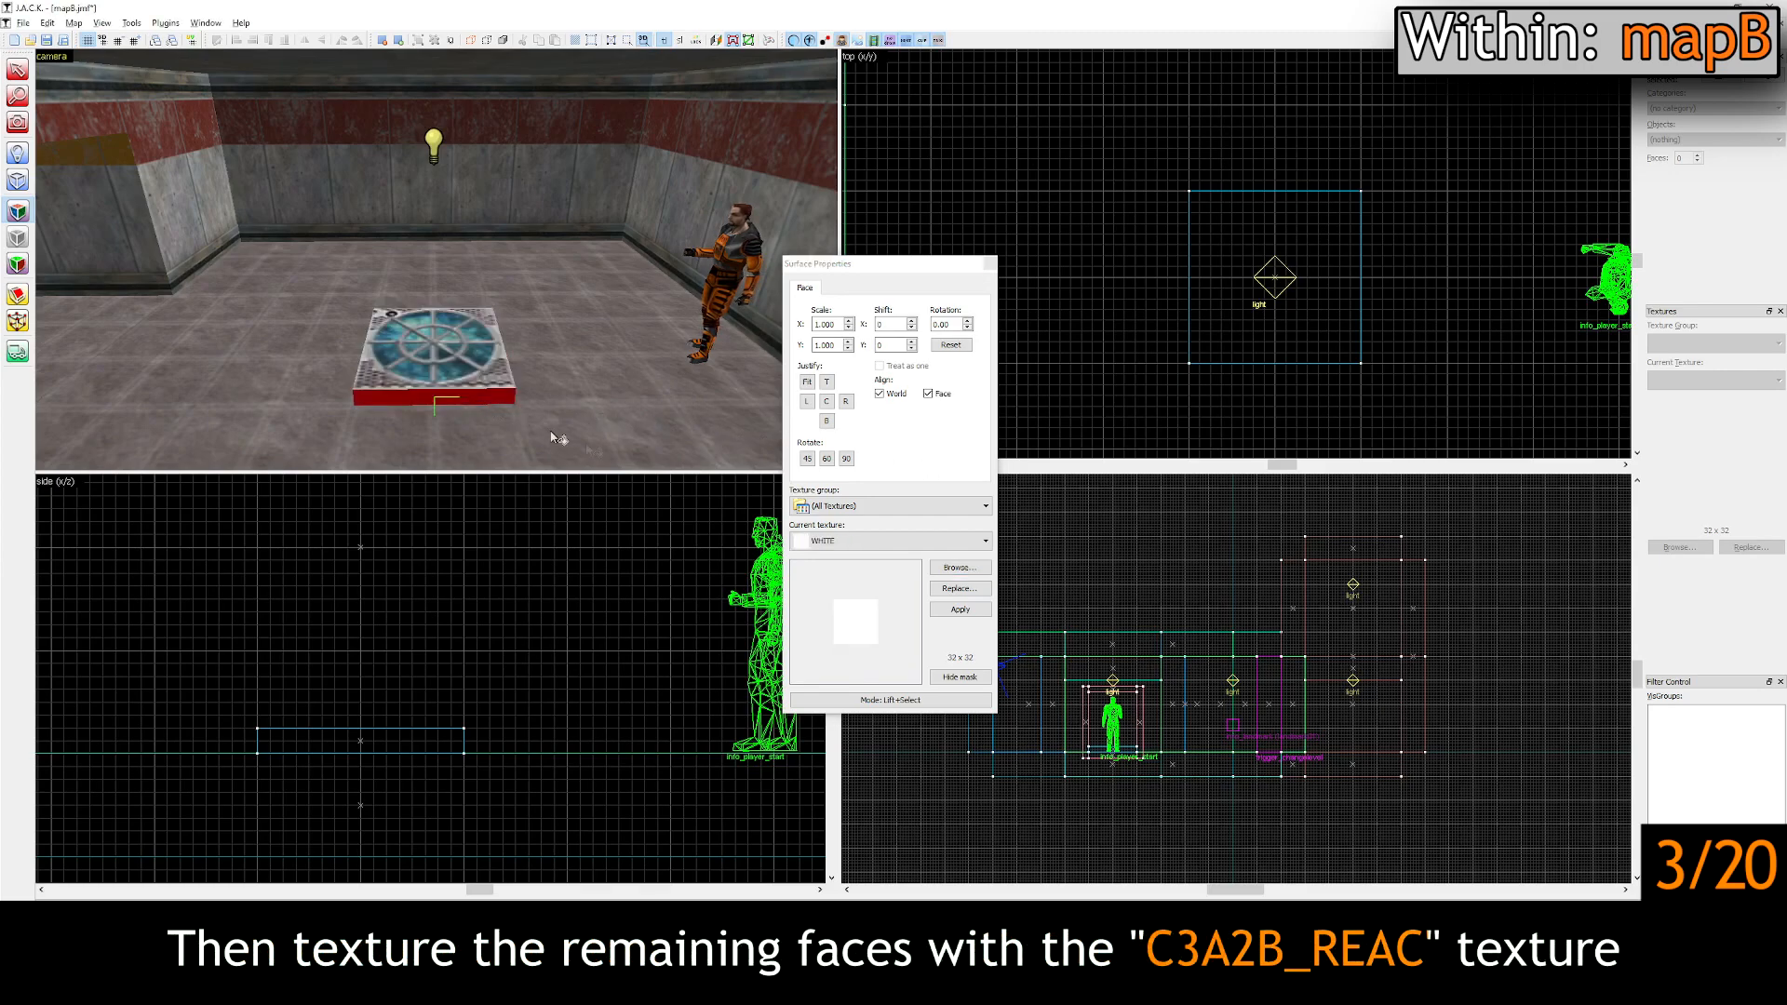
left_click(947, 567)
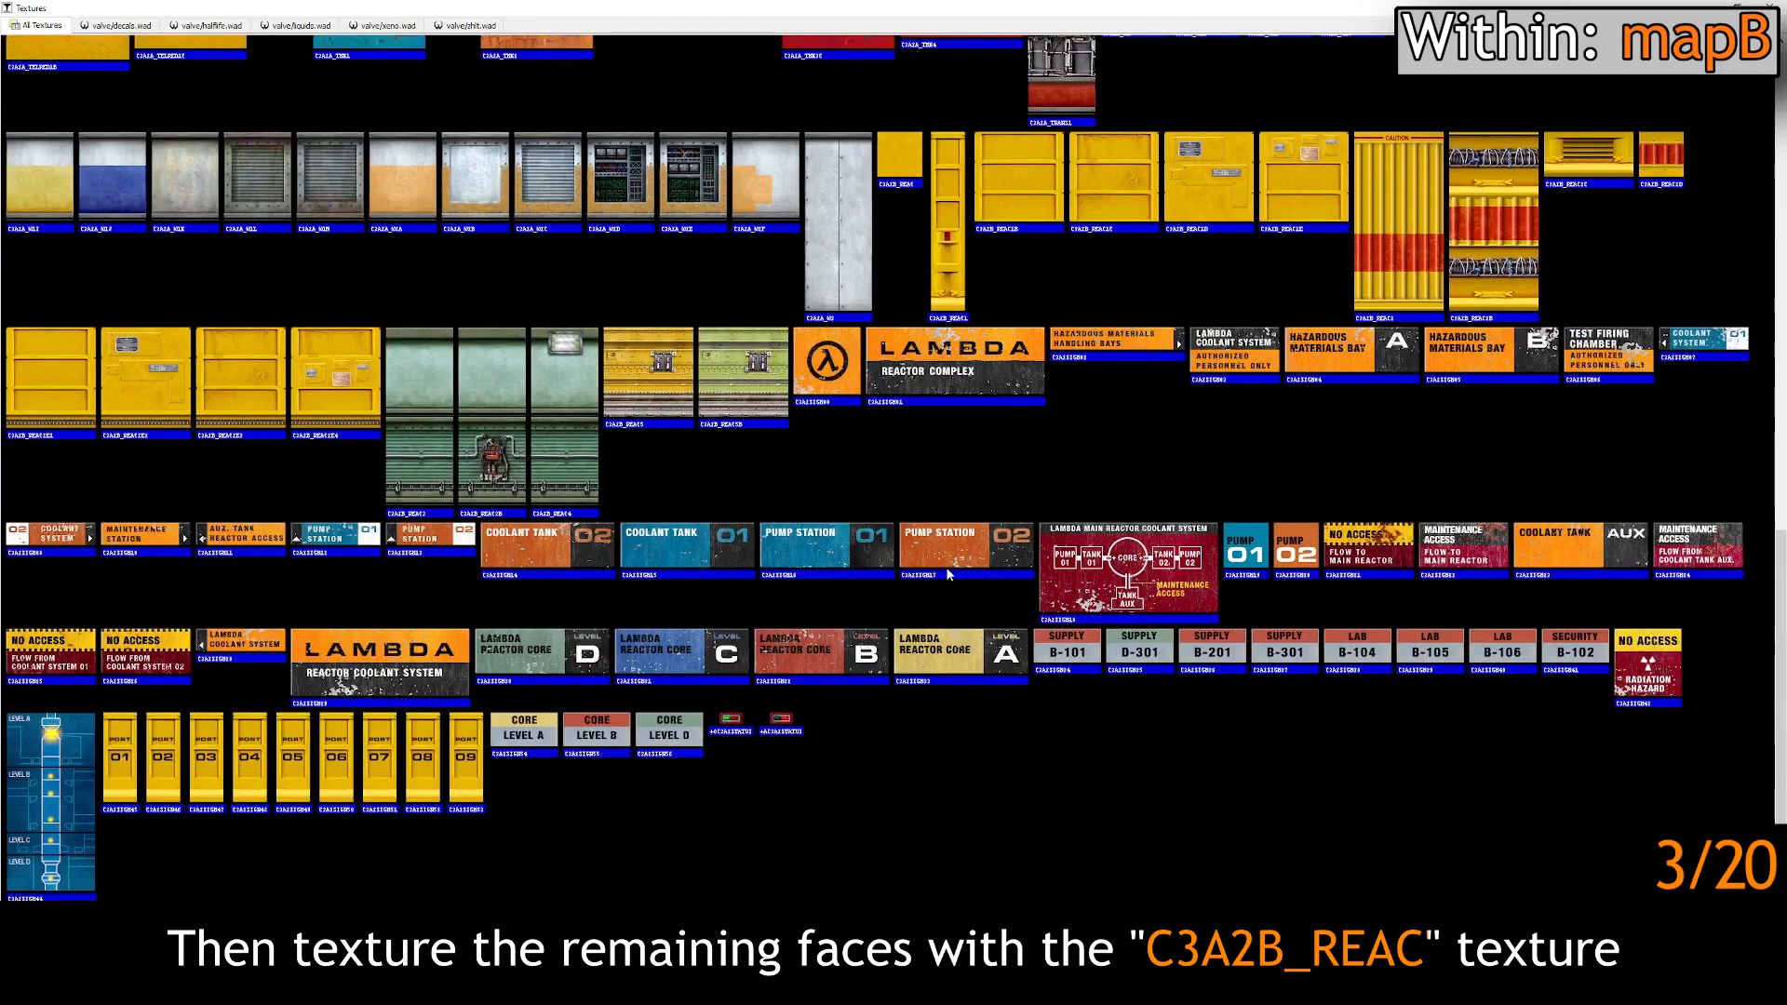
double_click(907, 158)
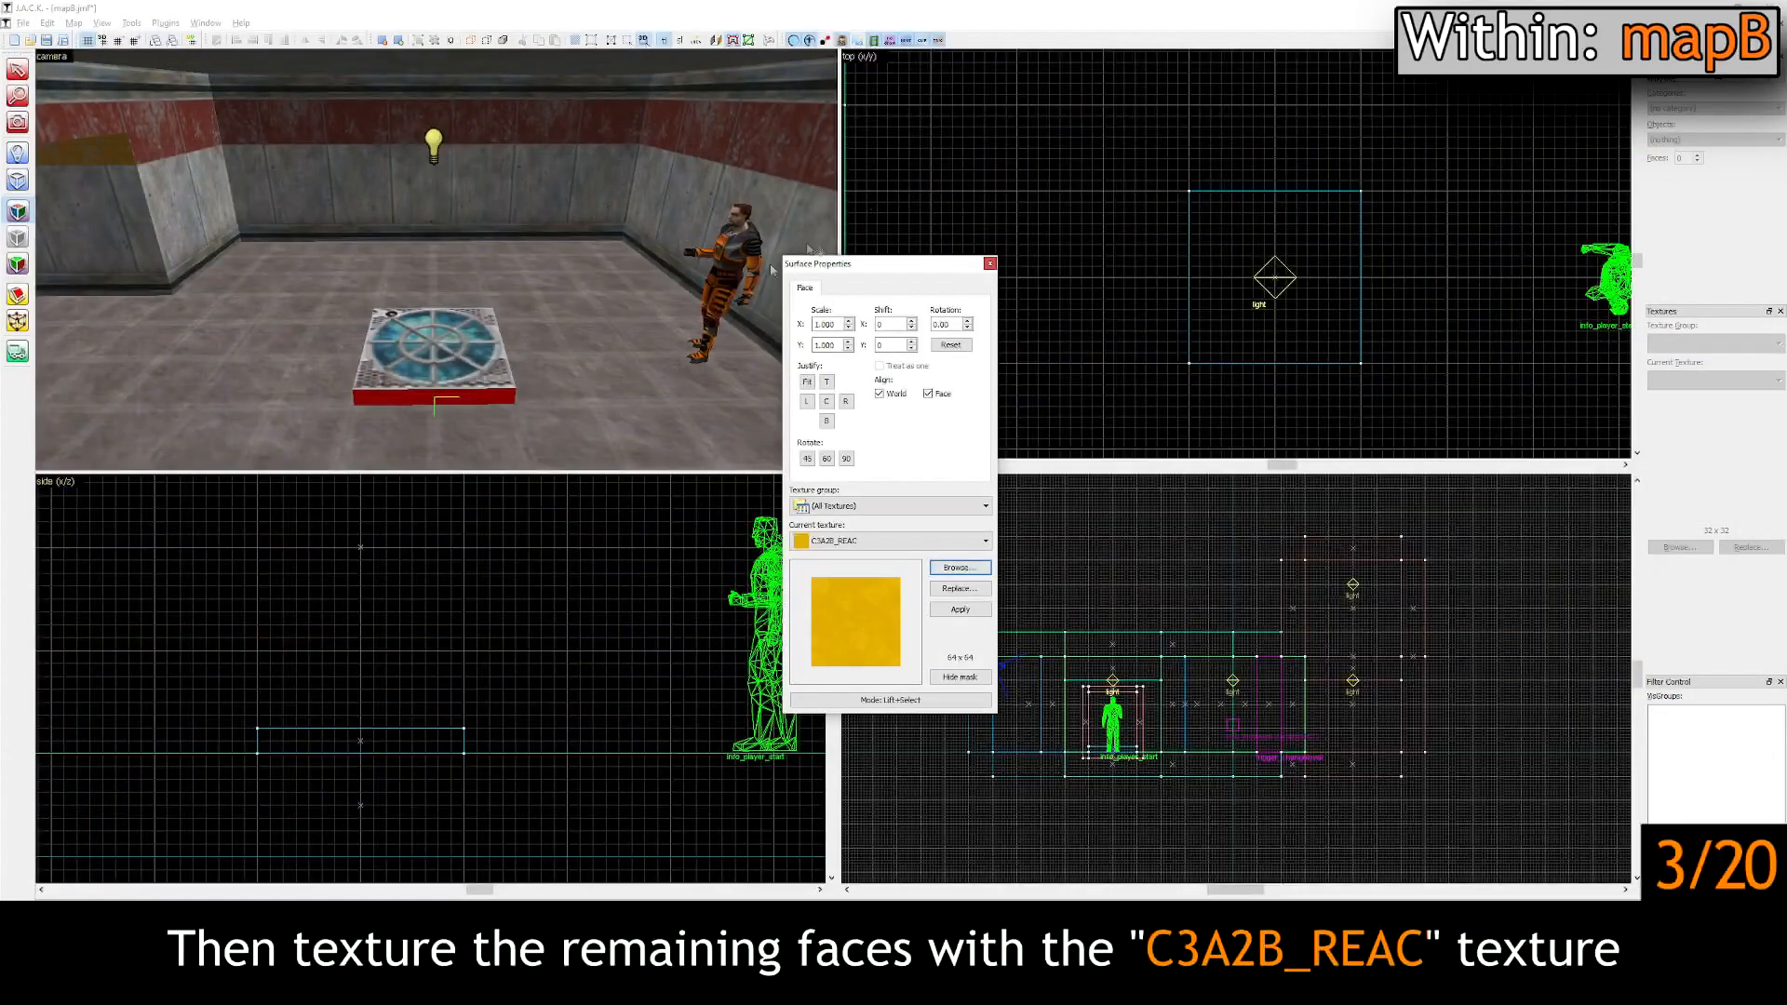
key("w")
right_click(435, 260)
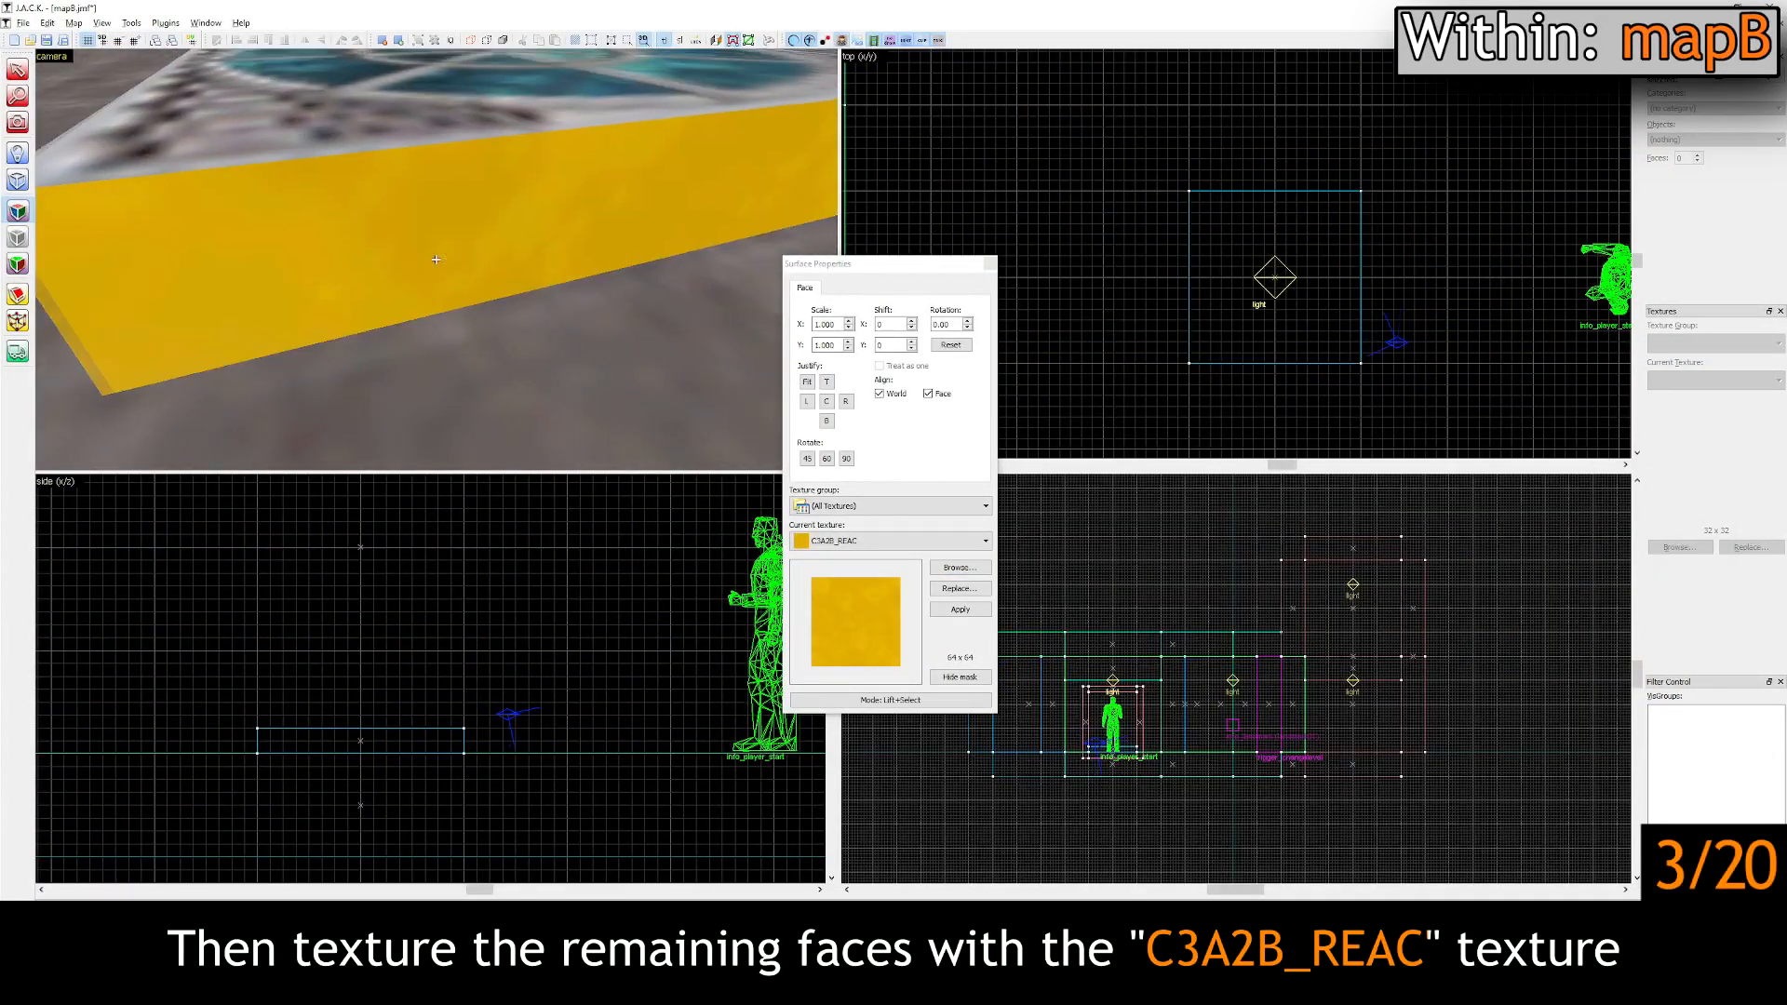
key("d")
right_click(436, 260)
key("d")
right_click(436, 260)
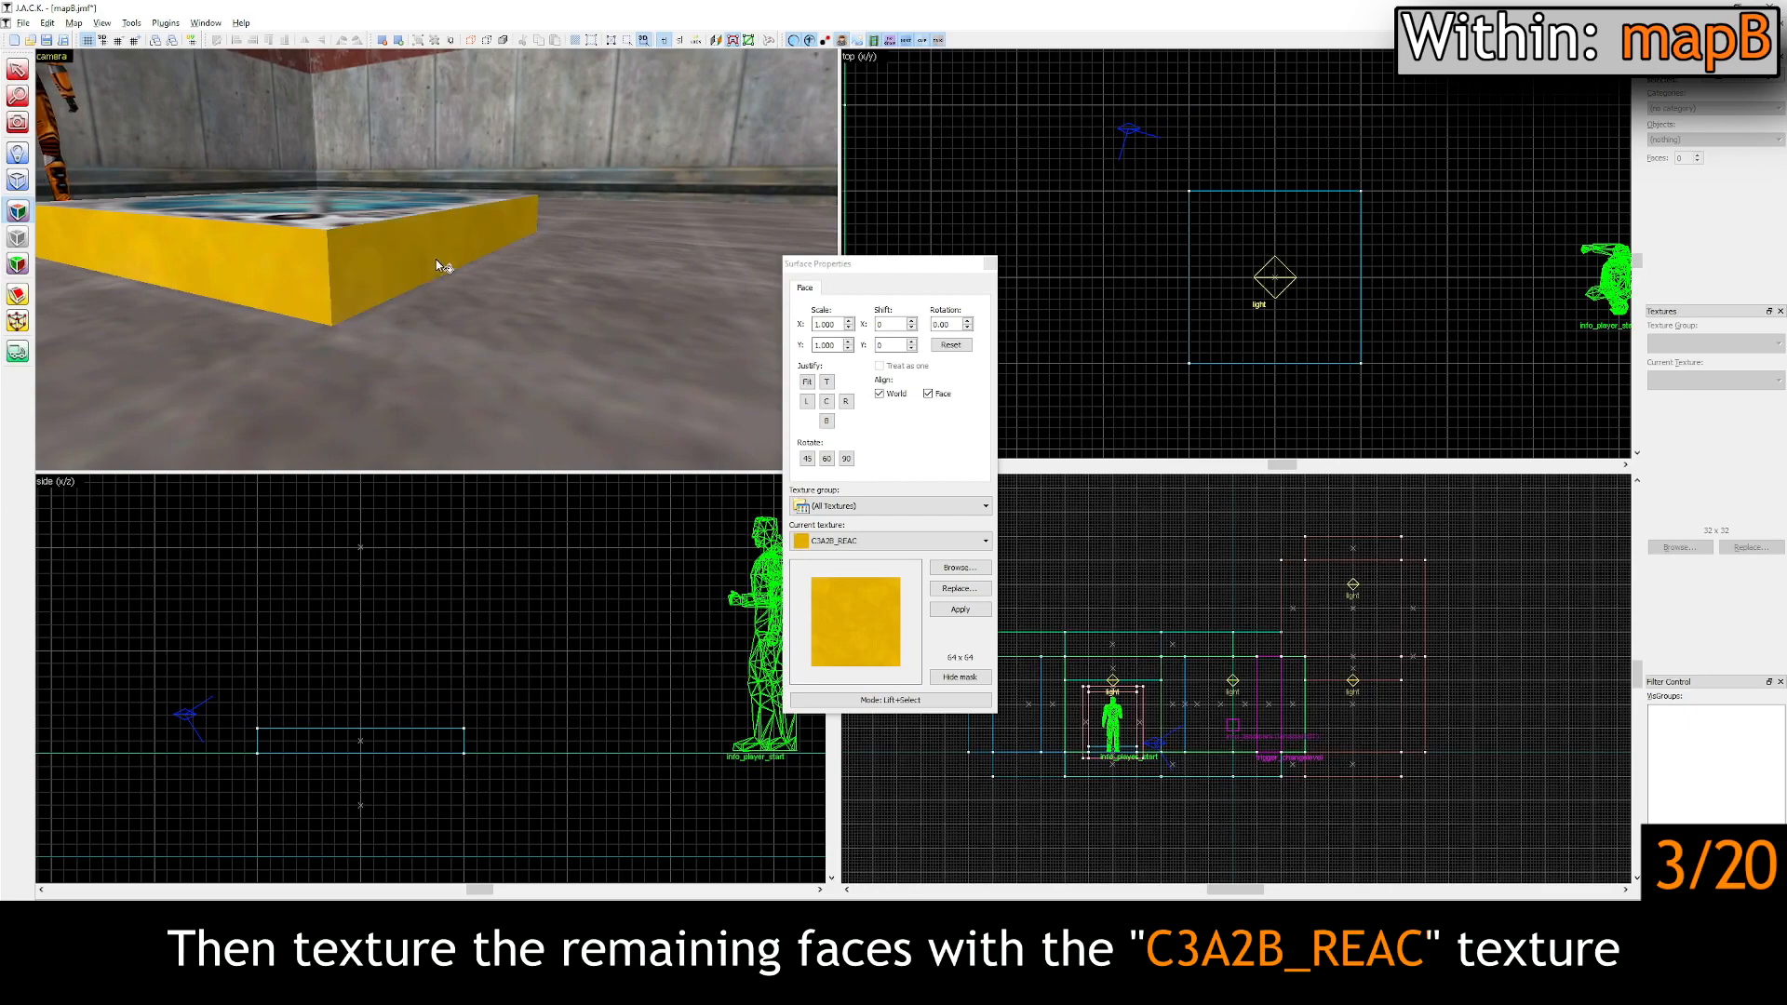
key("w")
key("s")
right_click(436, 260)
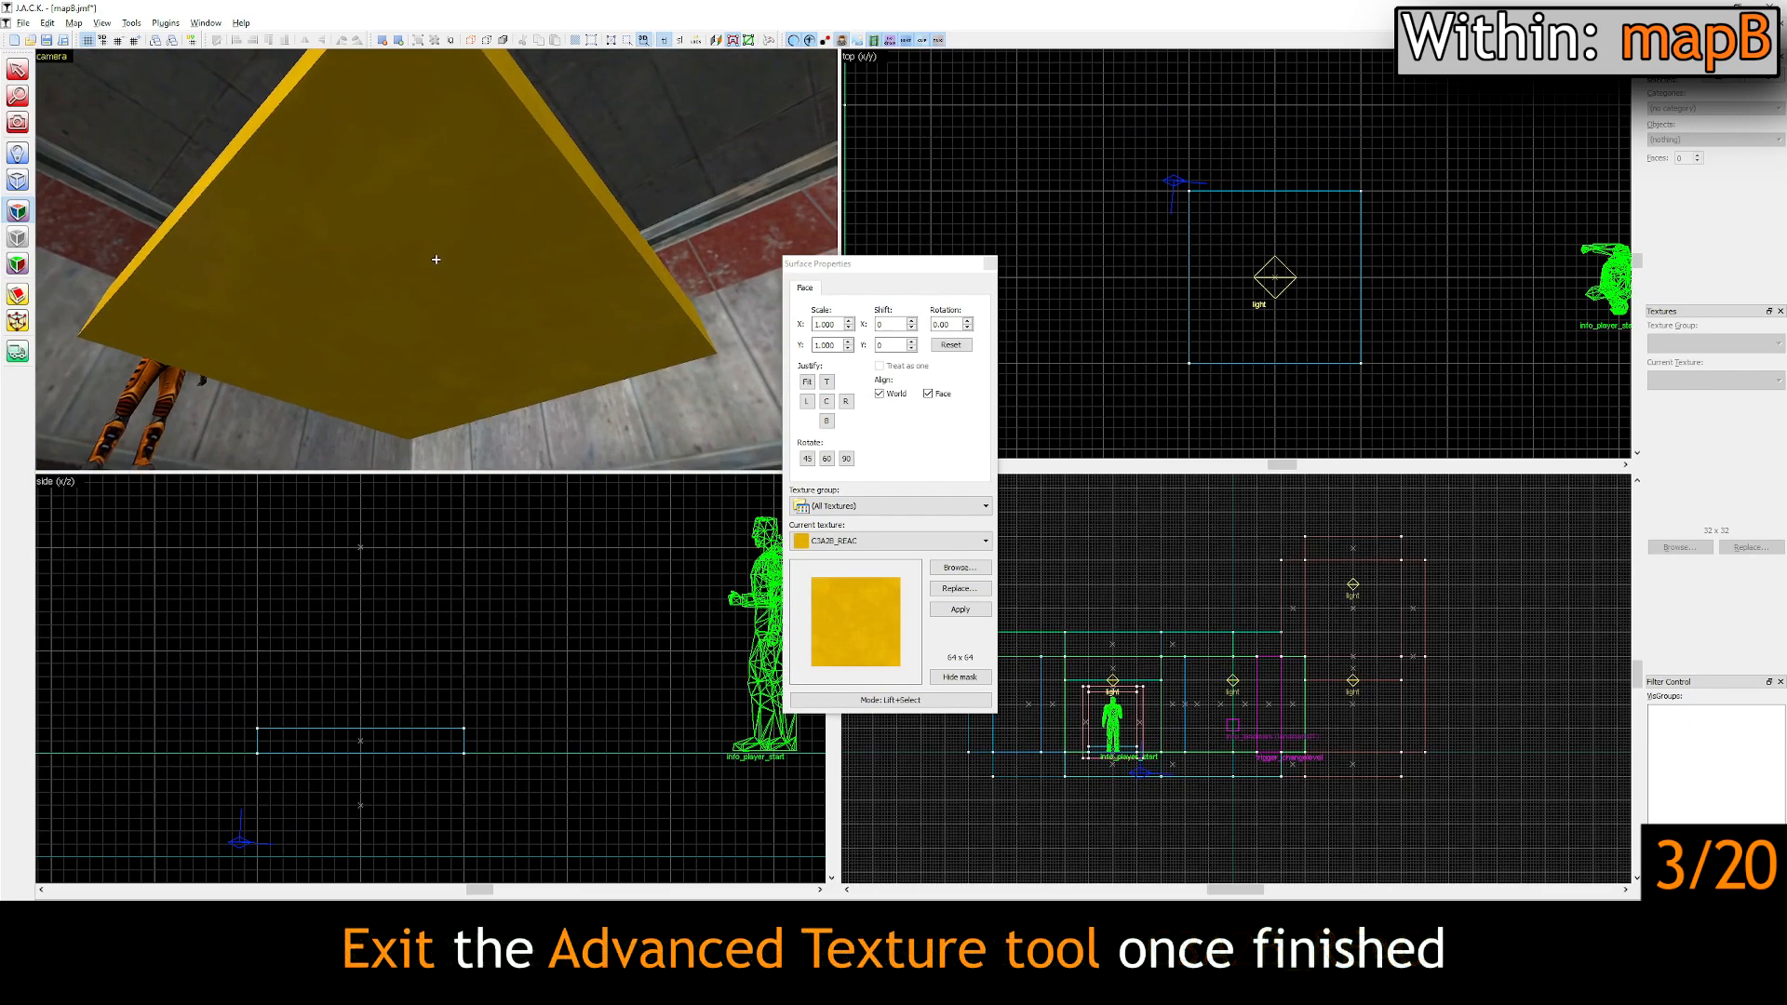
Step: Check the textured teleporter pad from further back and leave texture editing
key("s")
key("s")
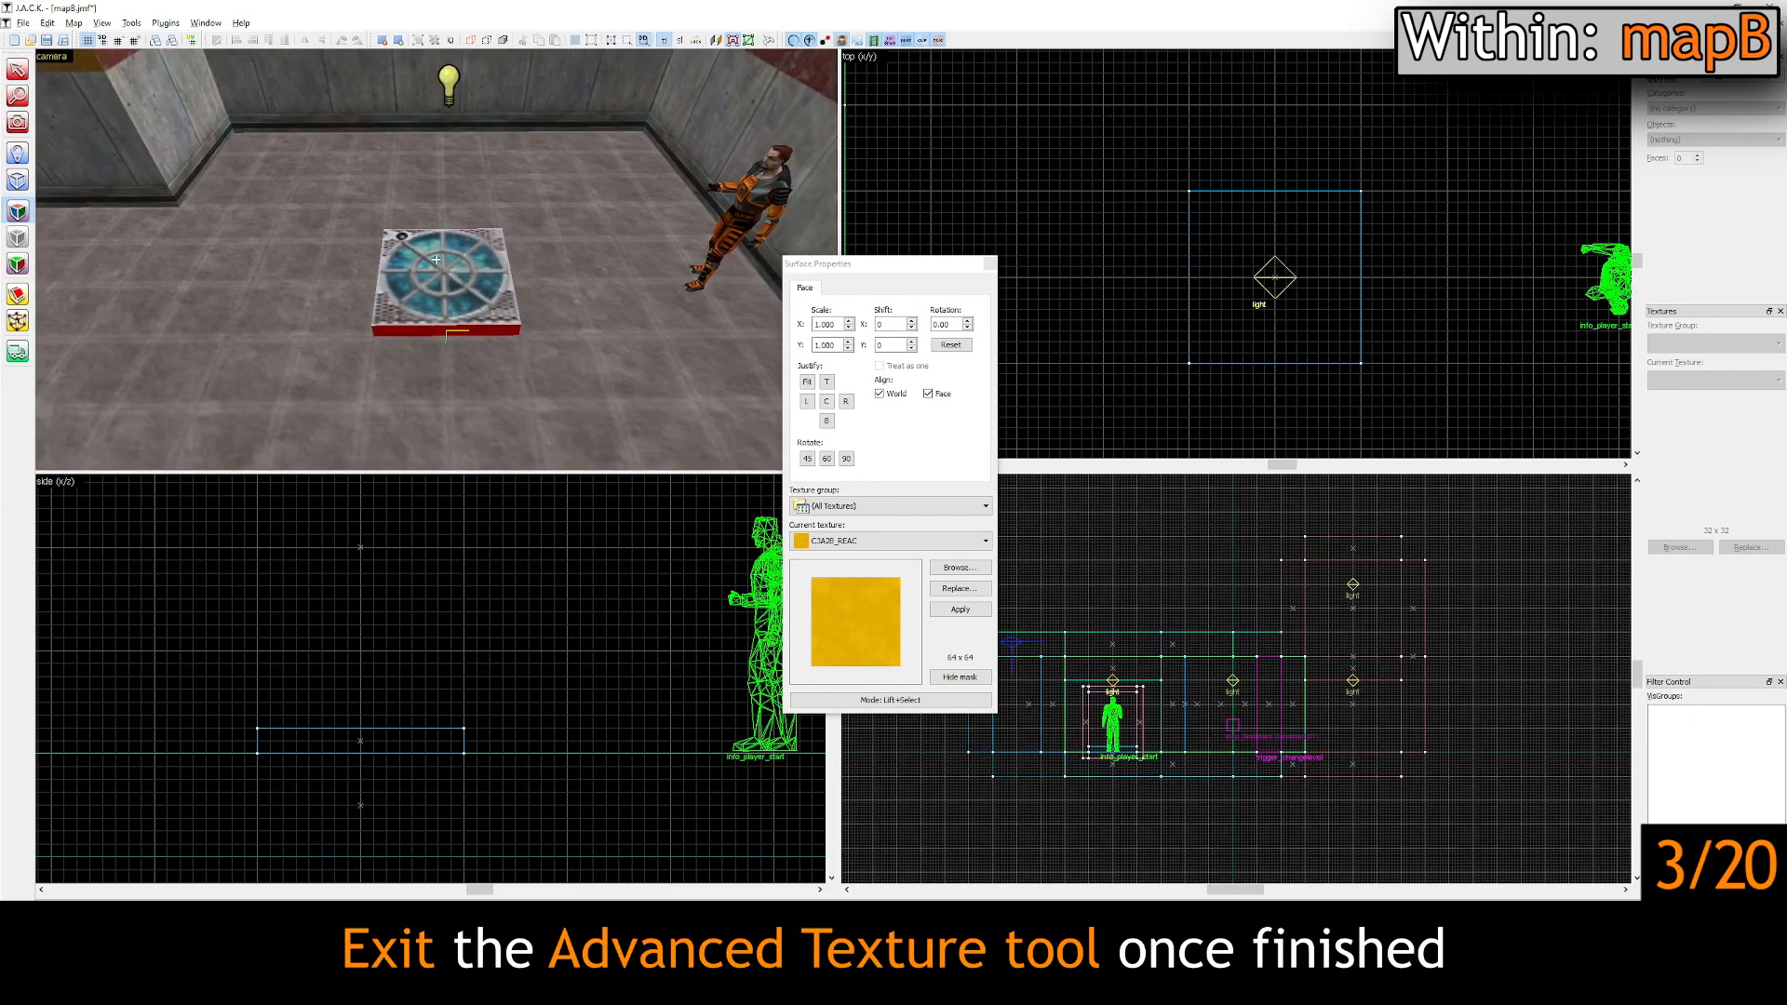
key("z")
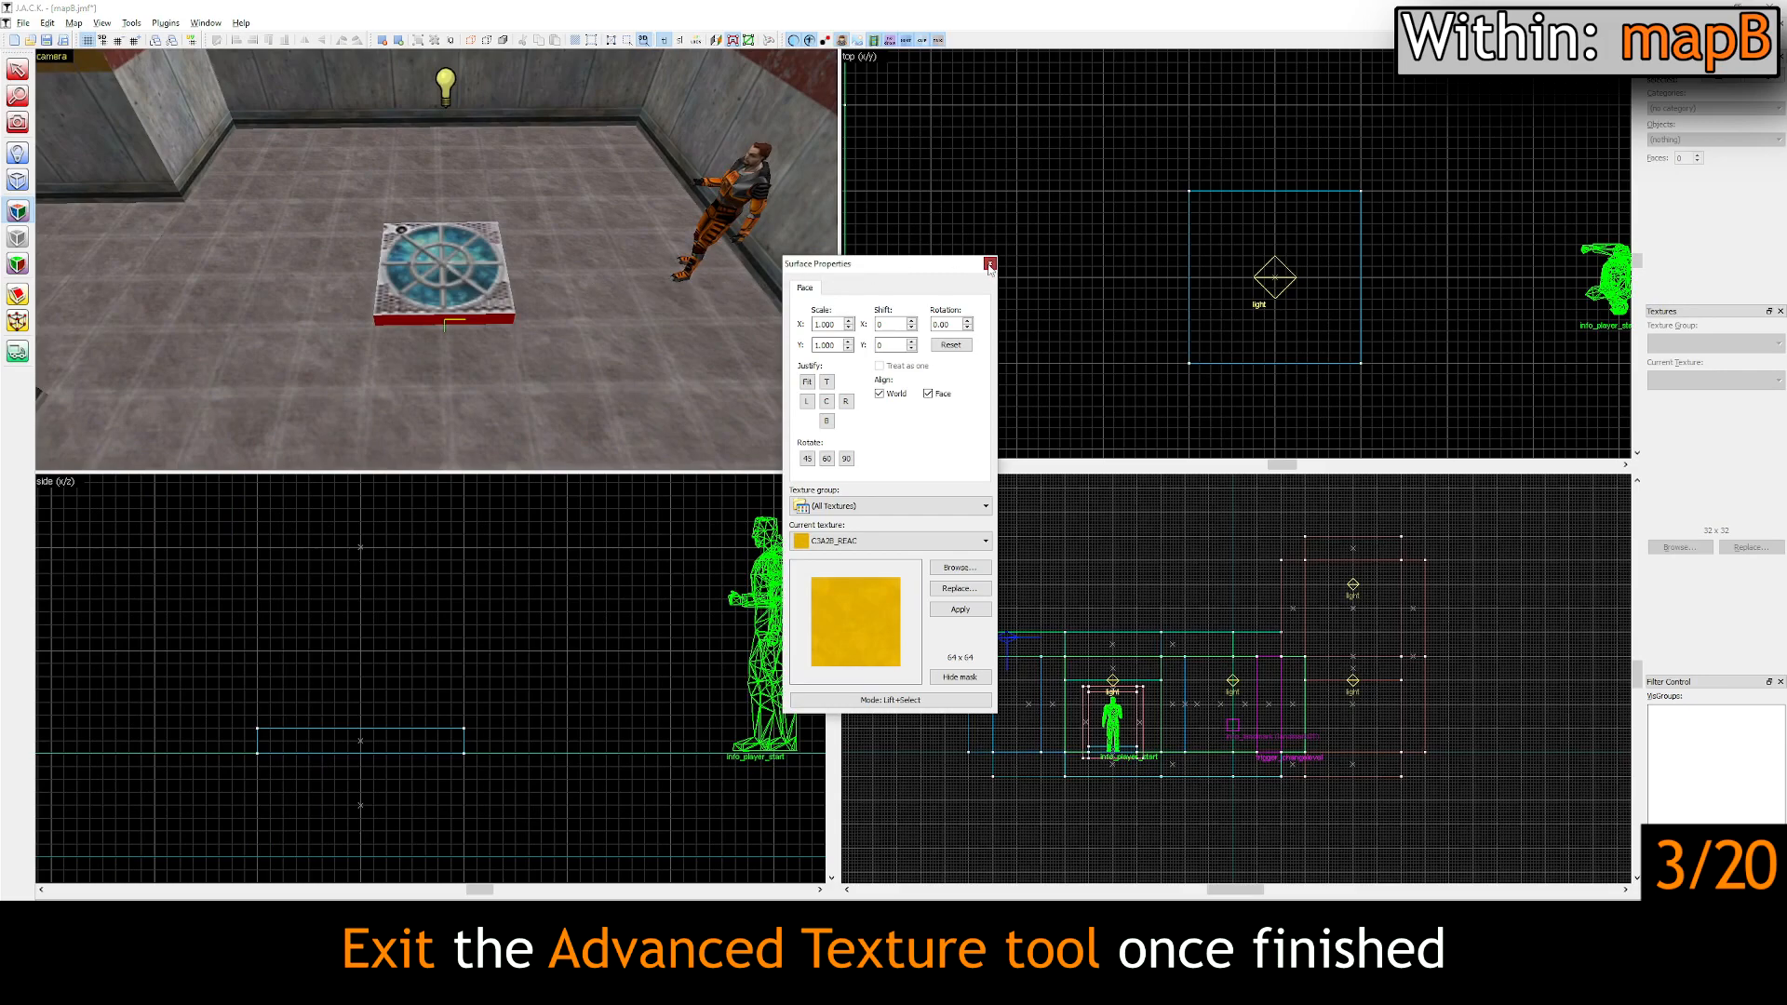
left_click(984, 266)
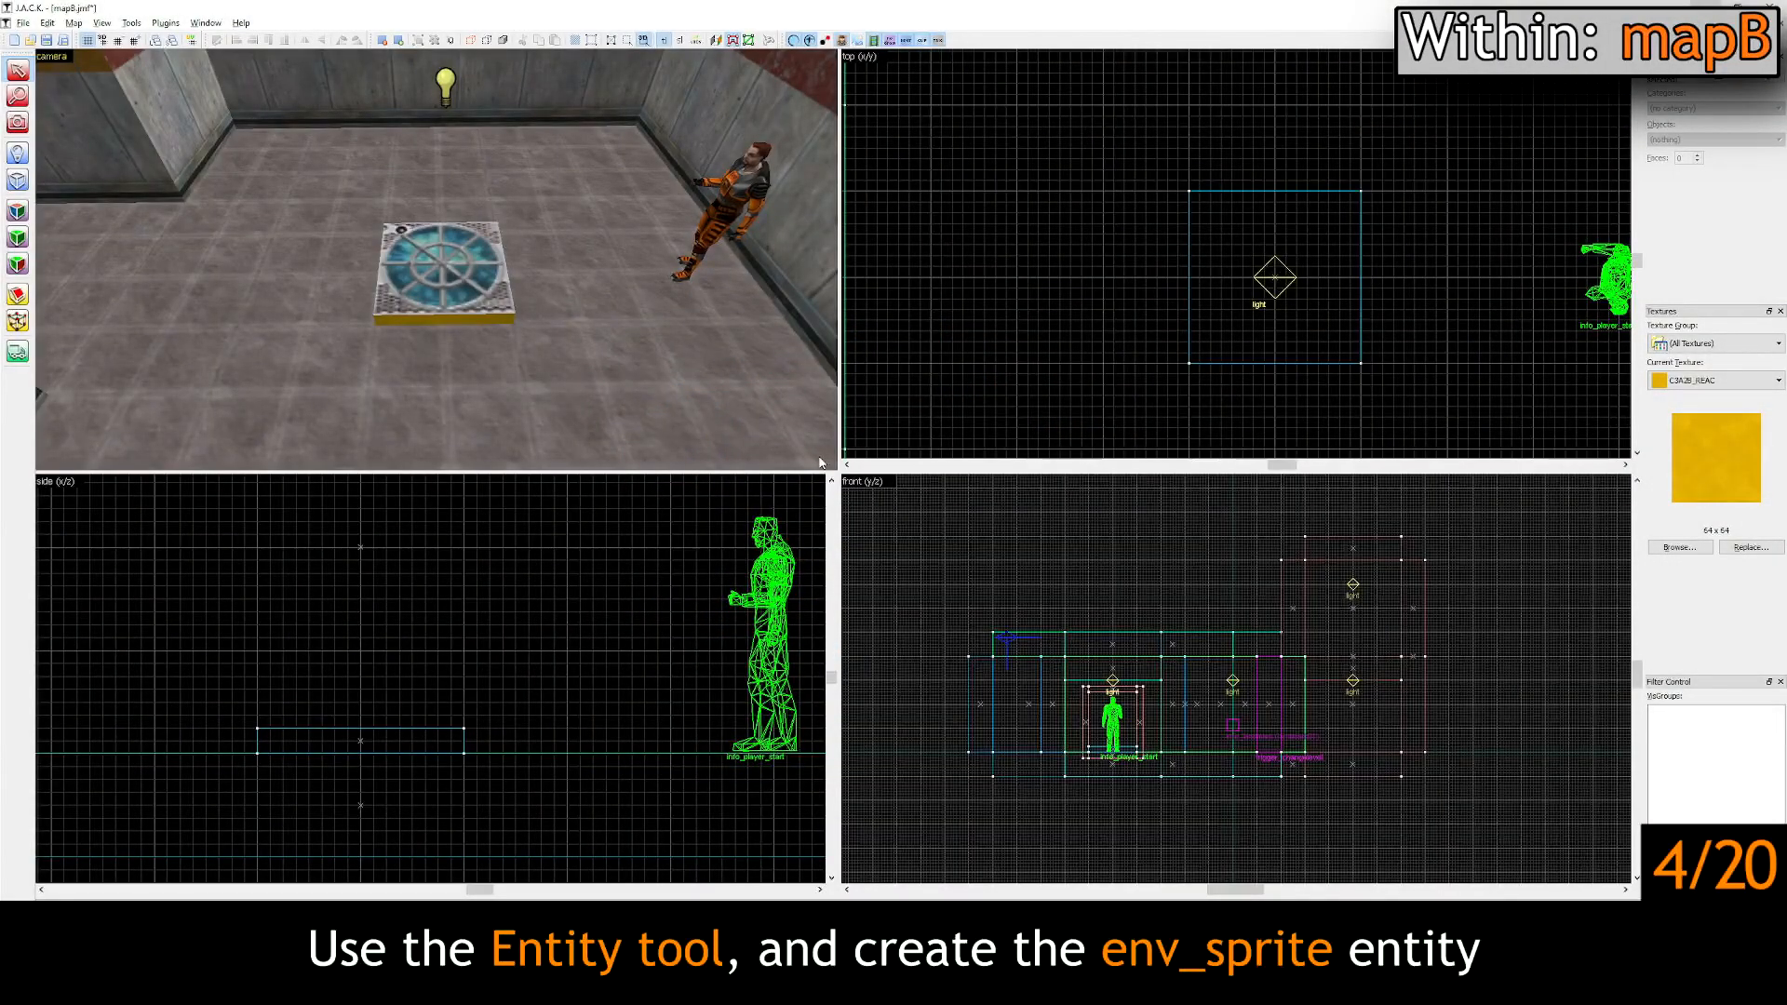
Step: Place an entity on top of the teleporter pad and set its class to env_sprite
left_click(17, 153)
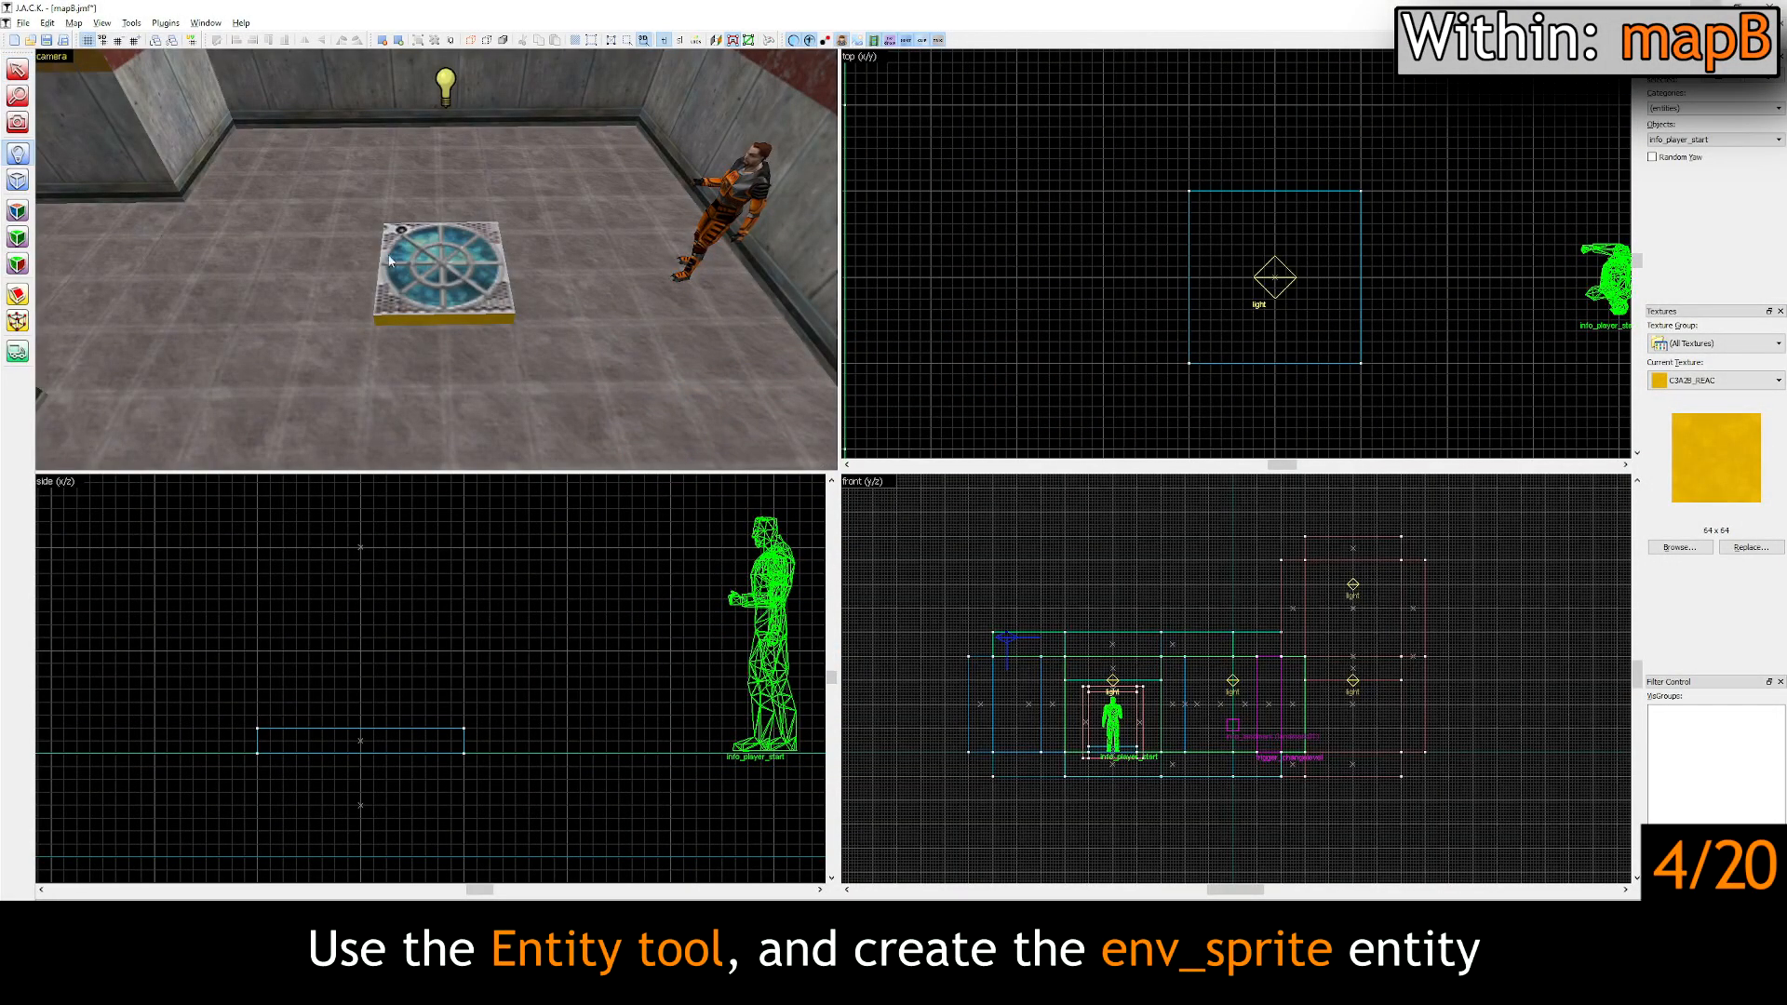
left_click(444, 270)
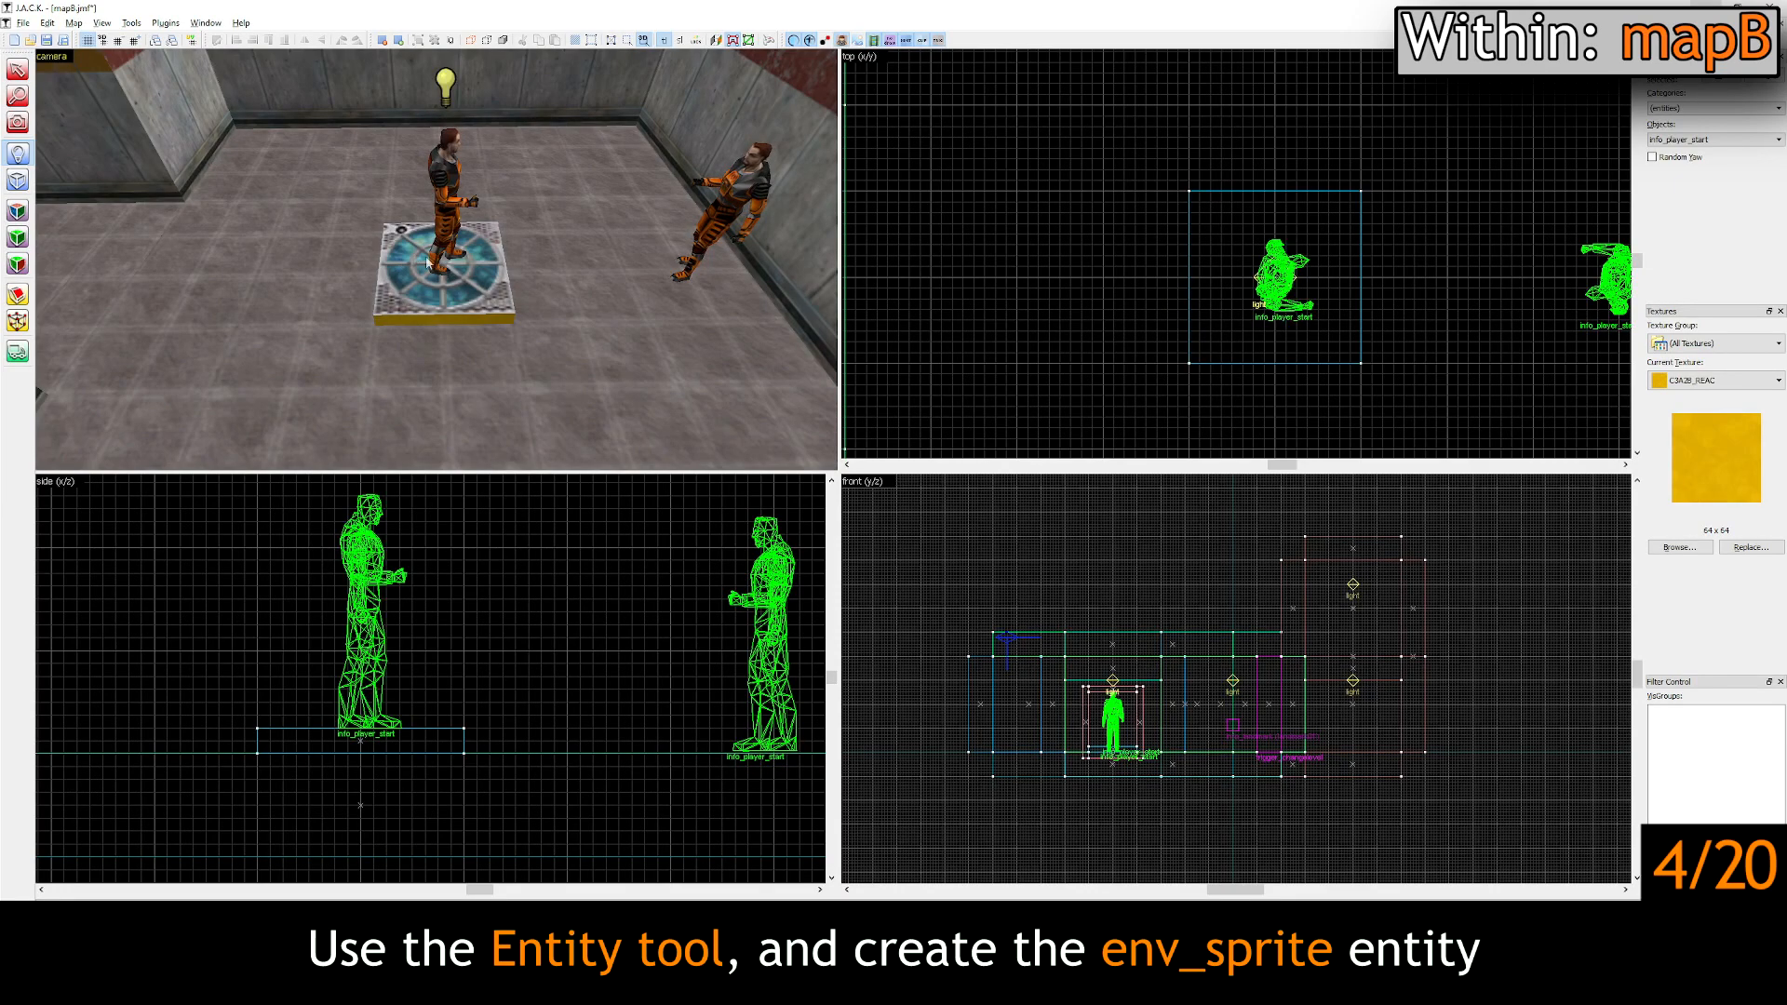
left_click(18, 70)
double_click(444, 178)
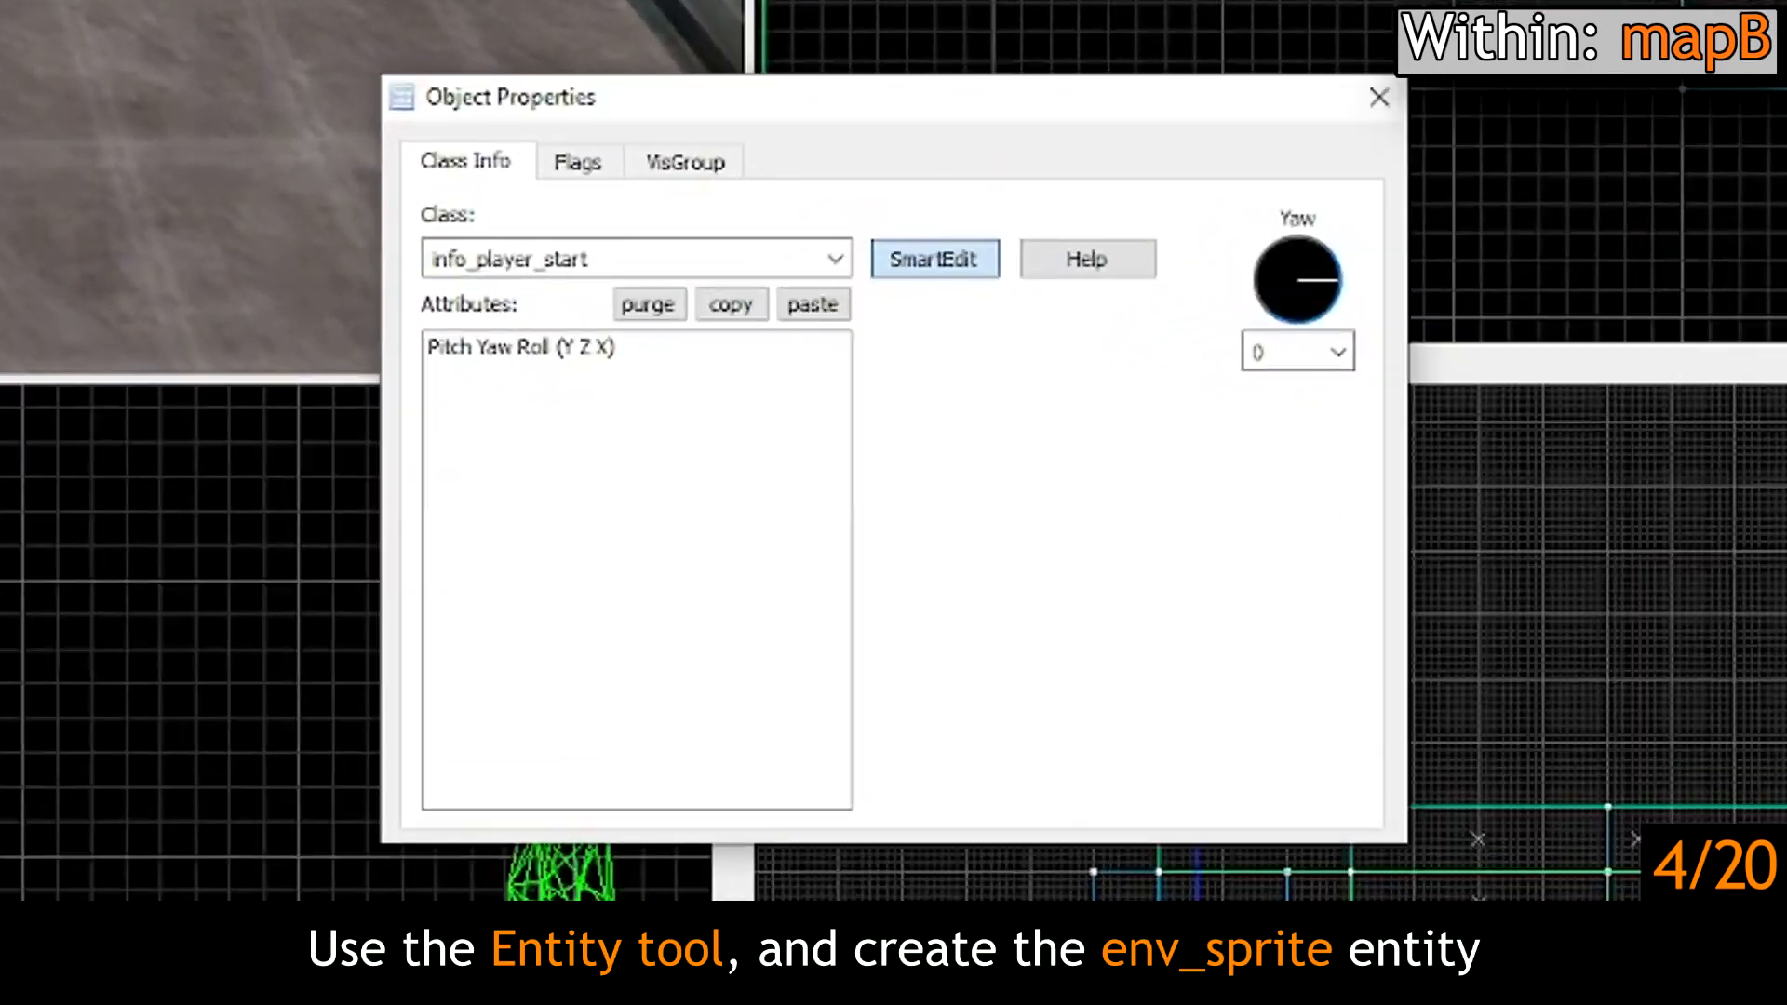
double_click(675, 257)
type("env_sp")
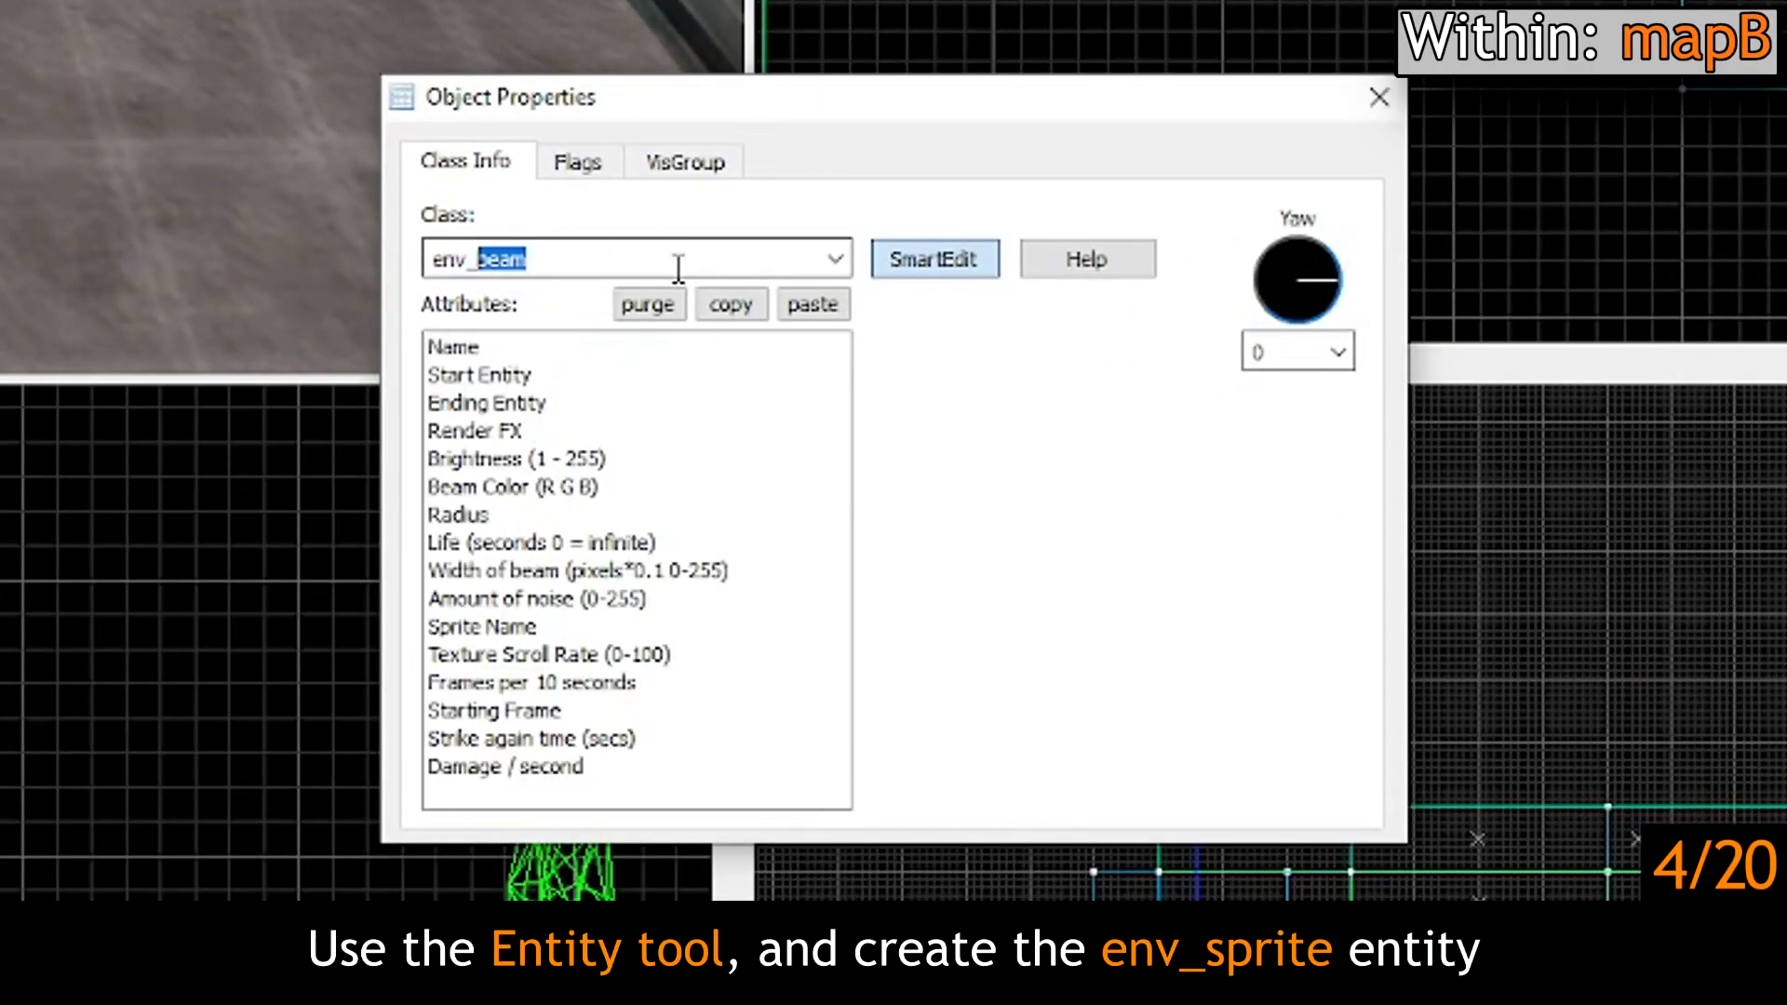
type("rite")
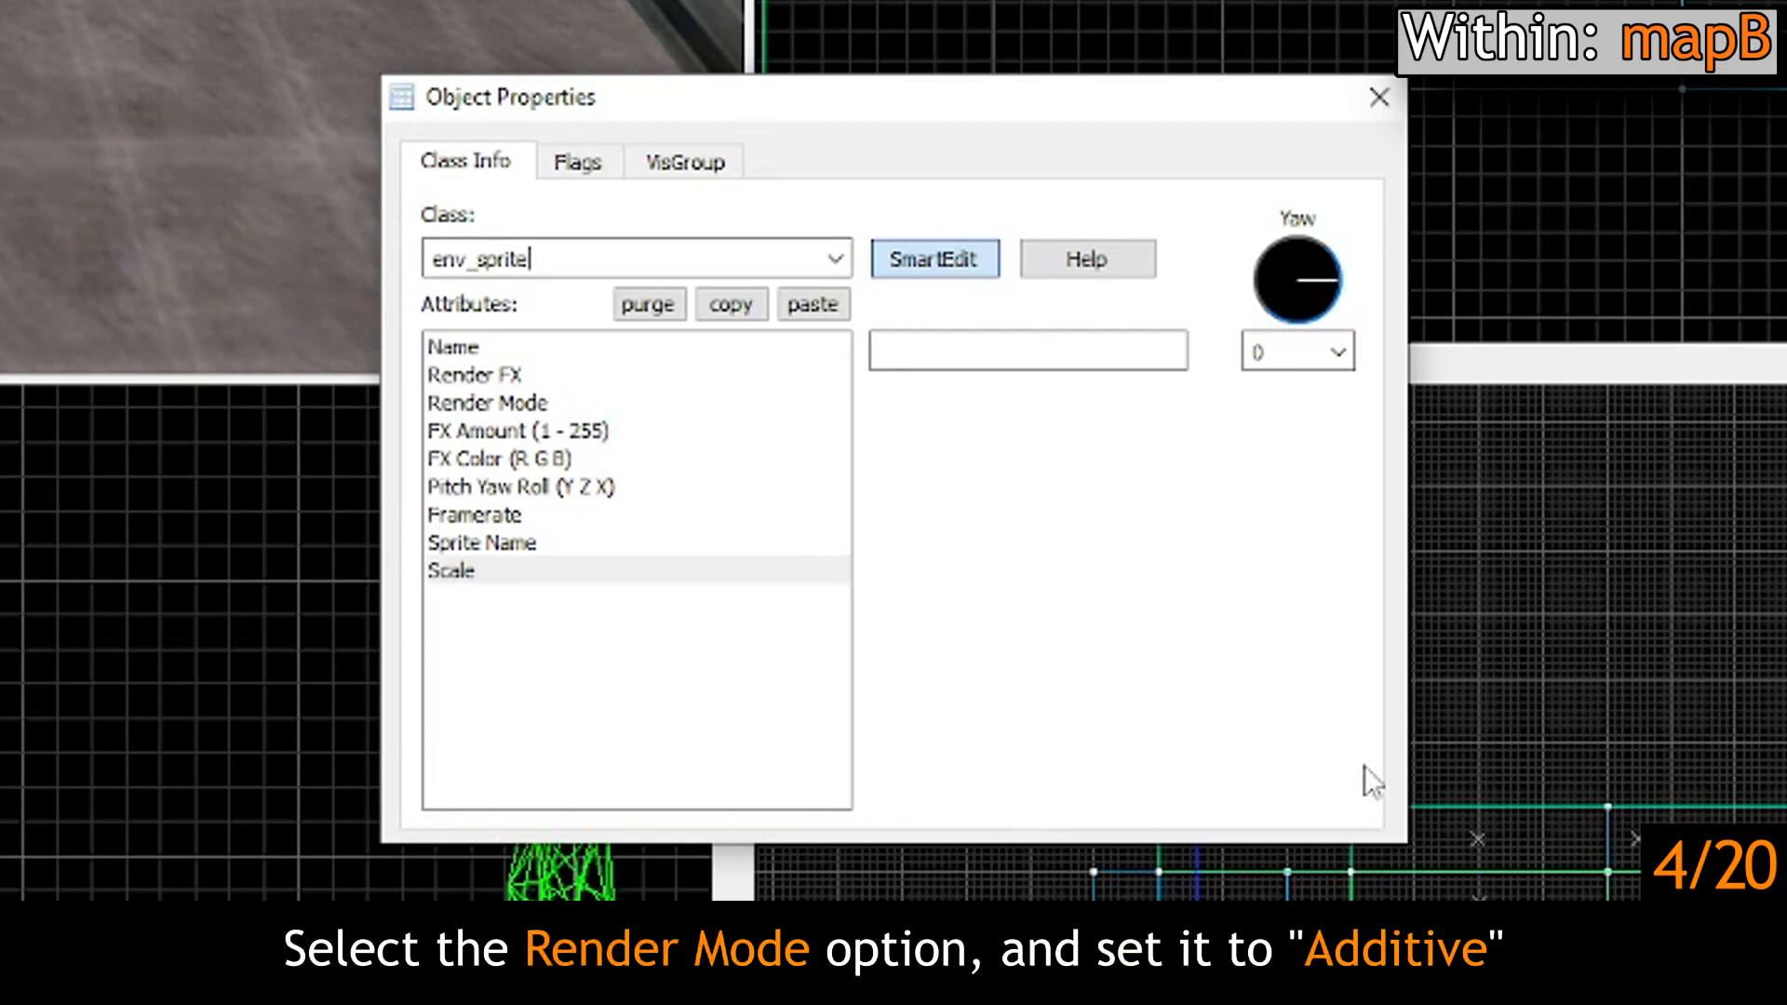
Step: Set the env_sprite's Render Mode to Additive and its FX Amount to 255
left_click(674, 403)
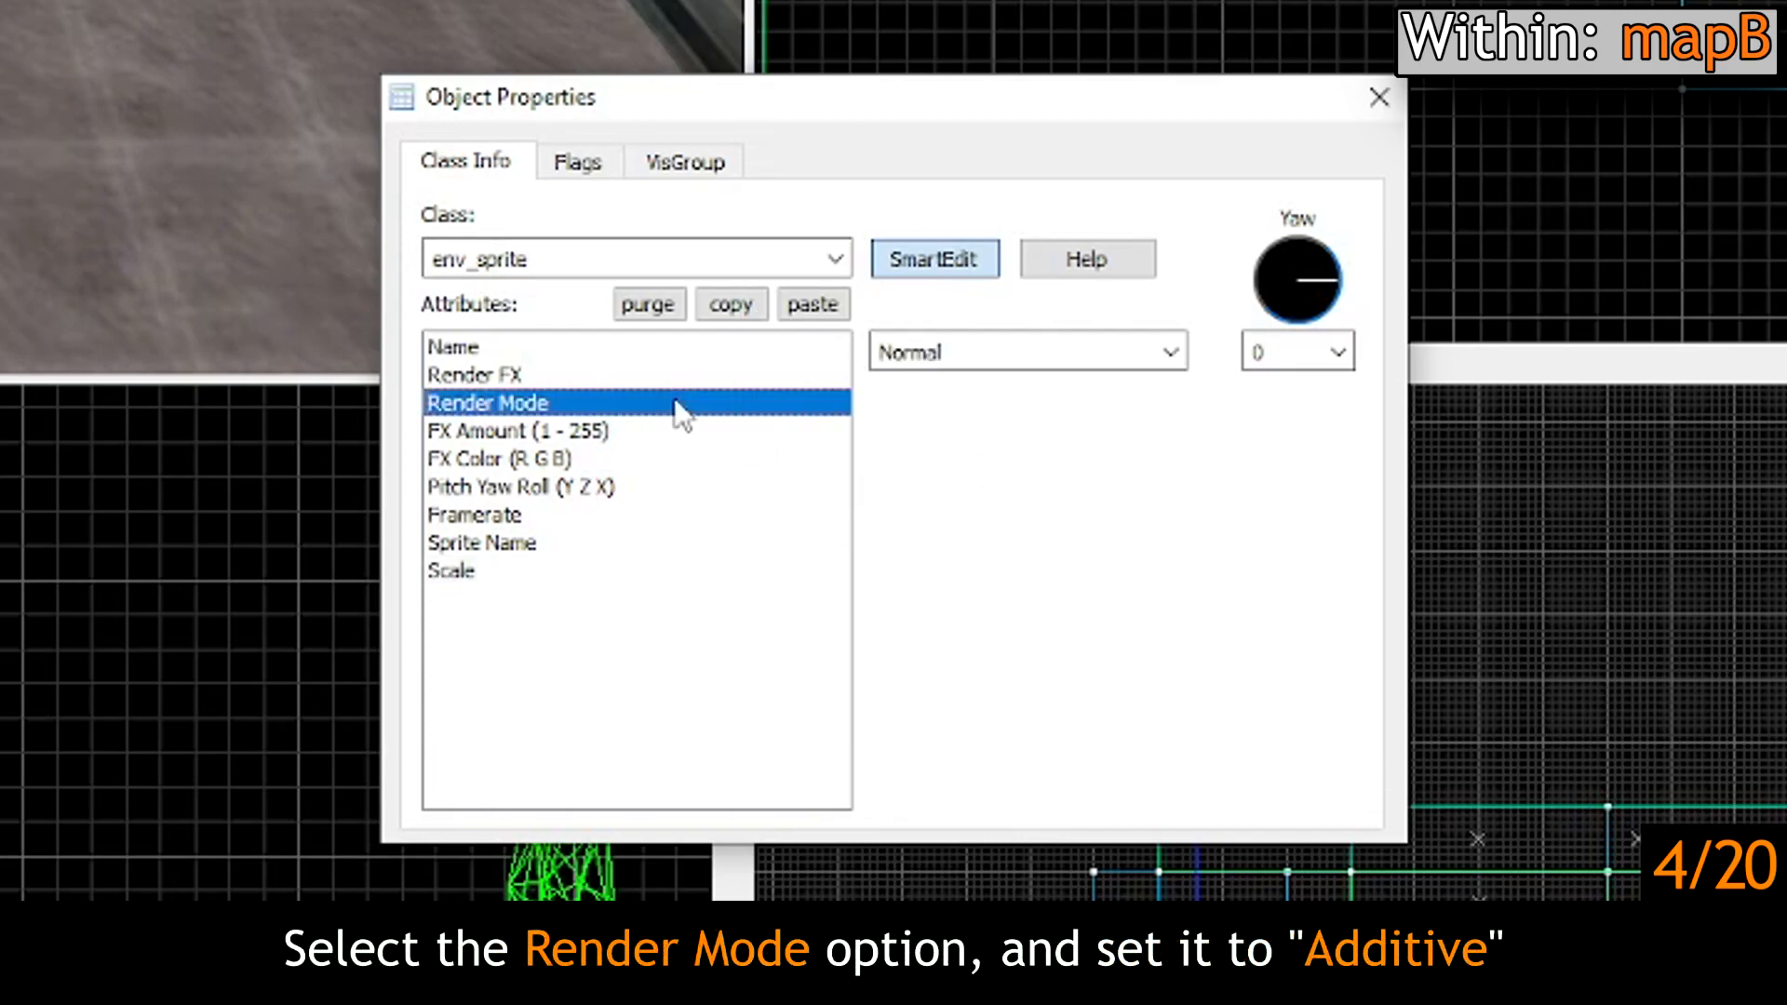
left_click(1170, 353)
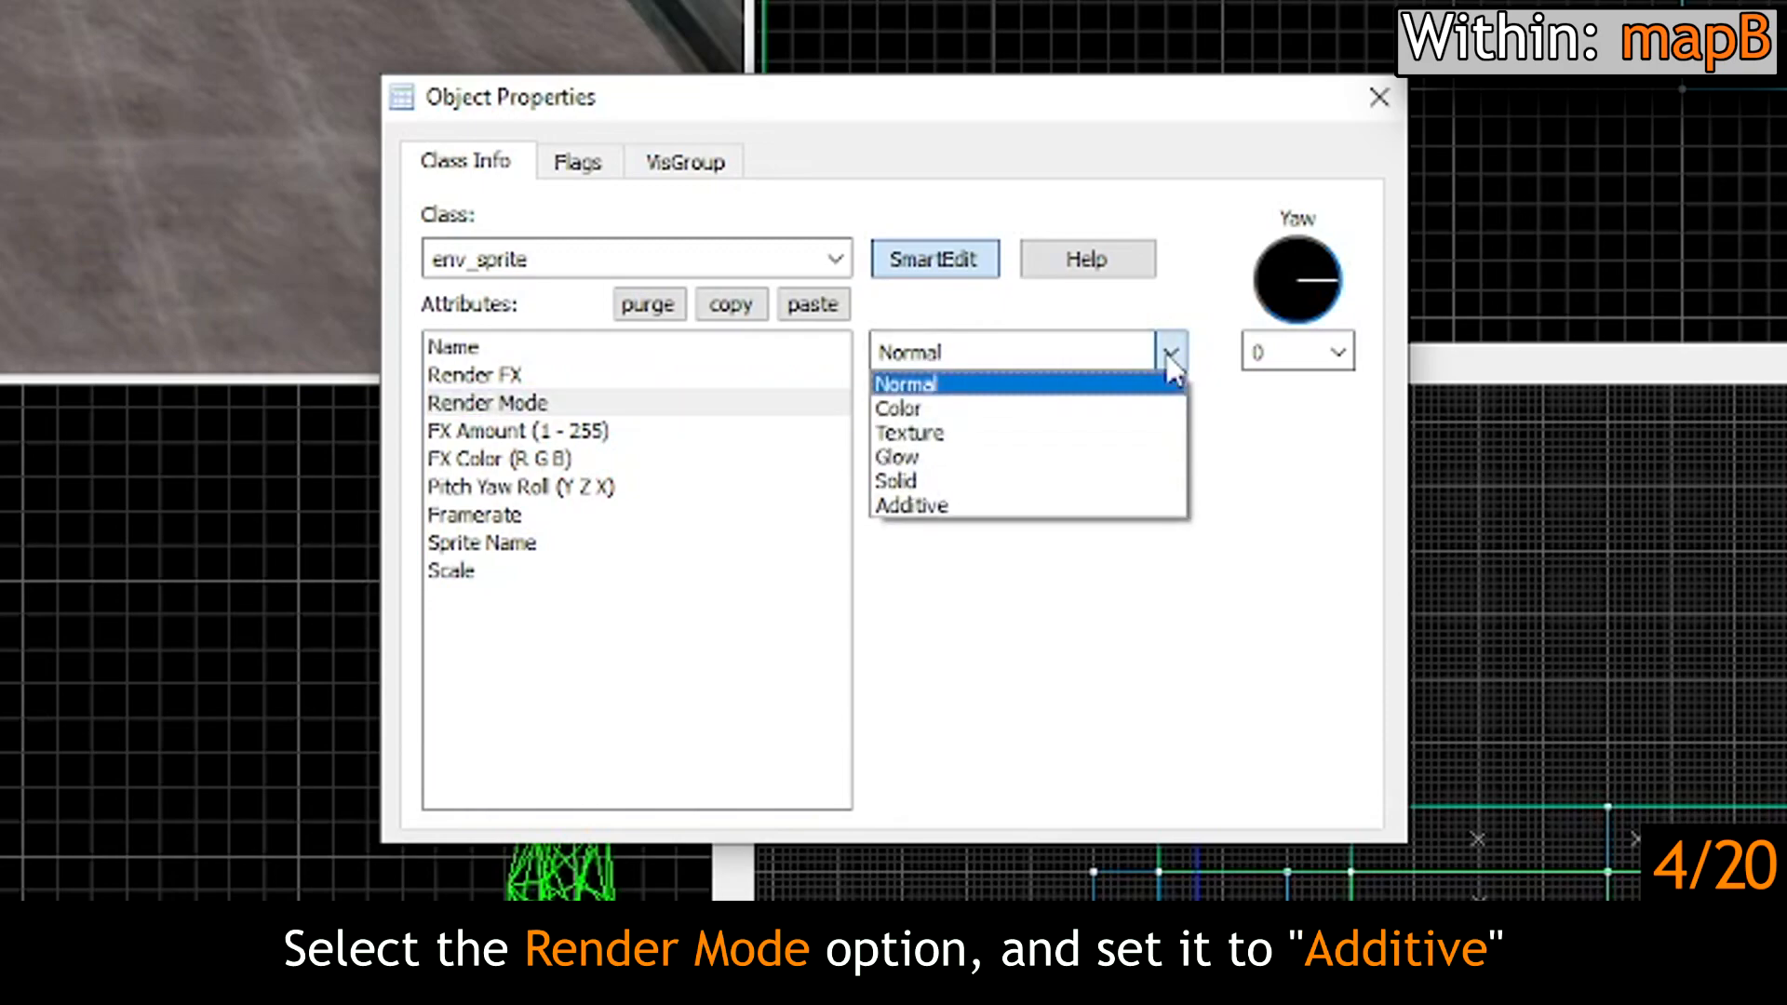
left_click(1137, 504)
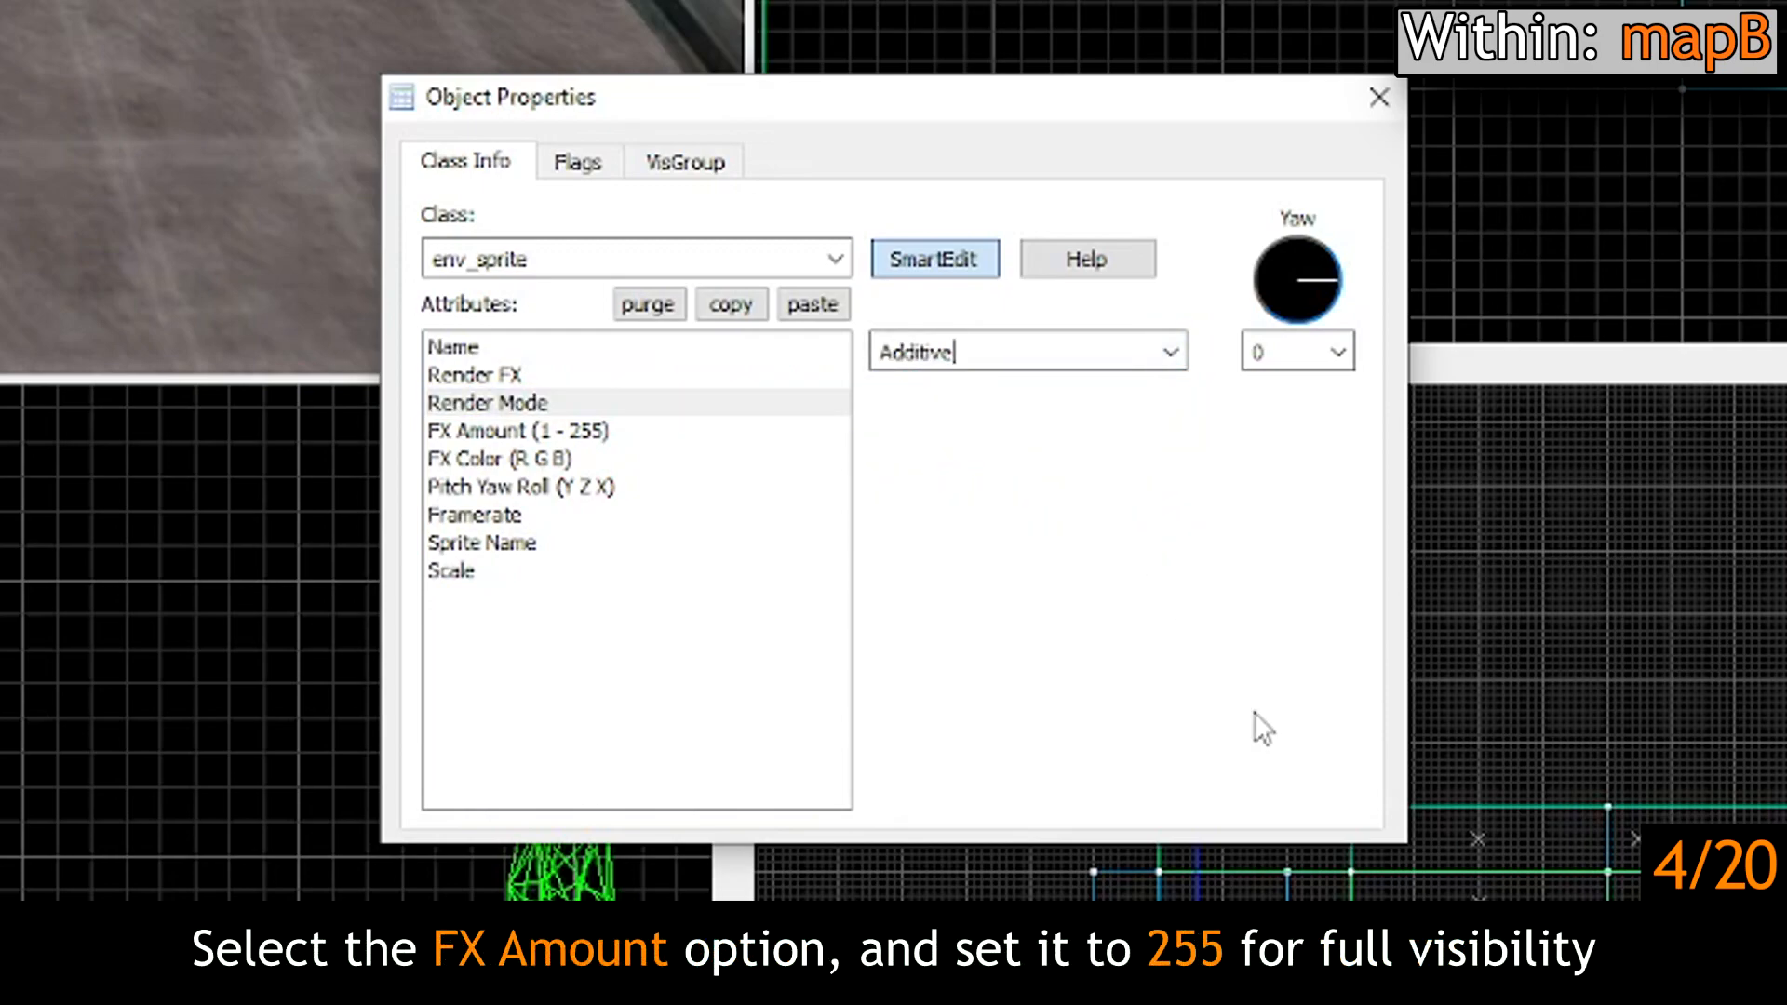
left_click(734, 430)
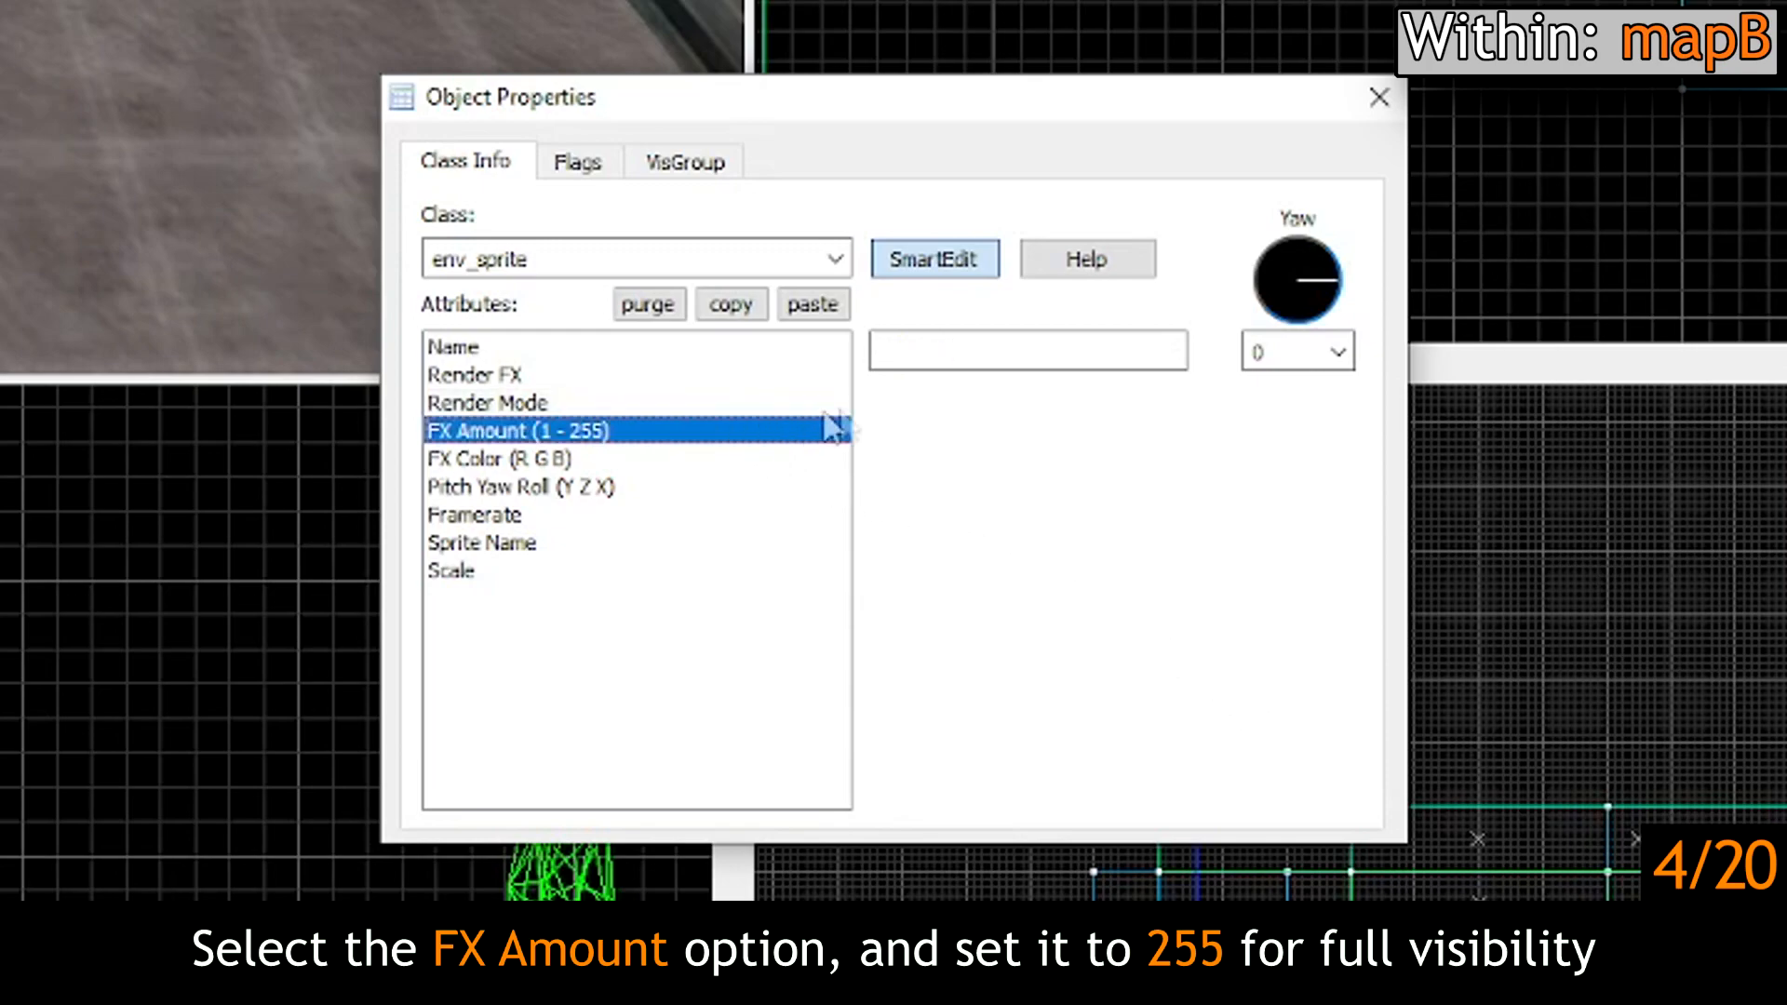
left_click(987, 363)
type("255")
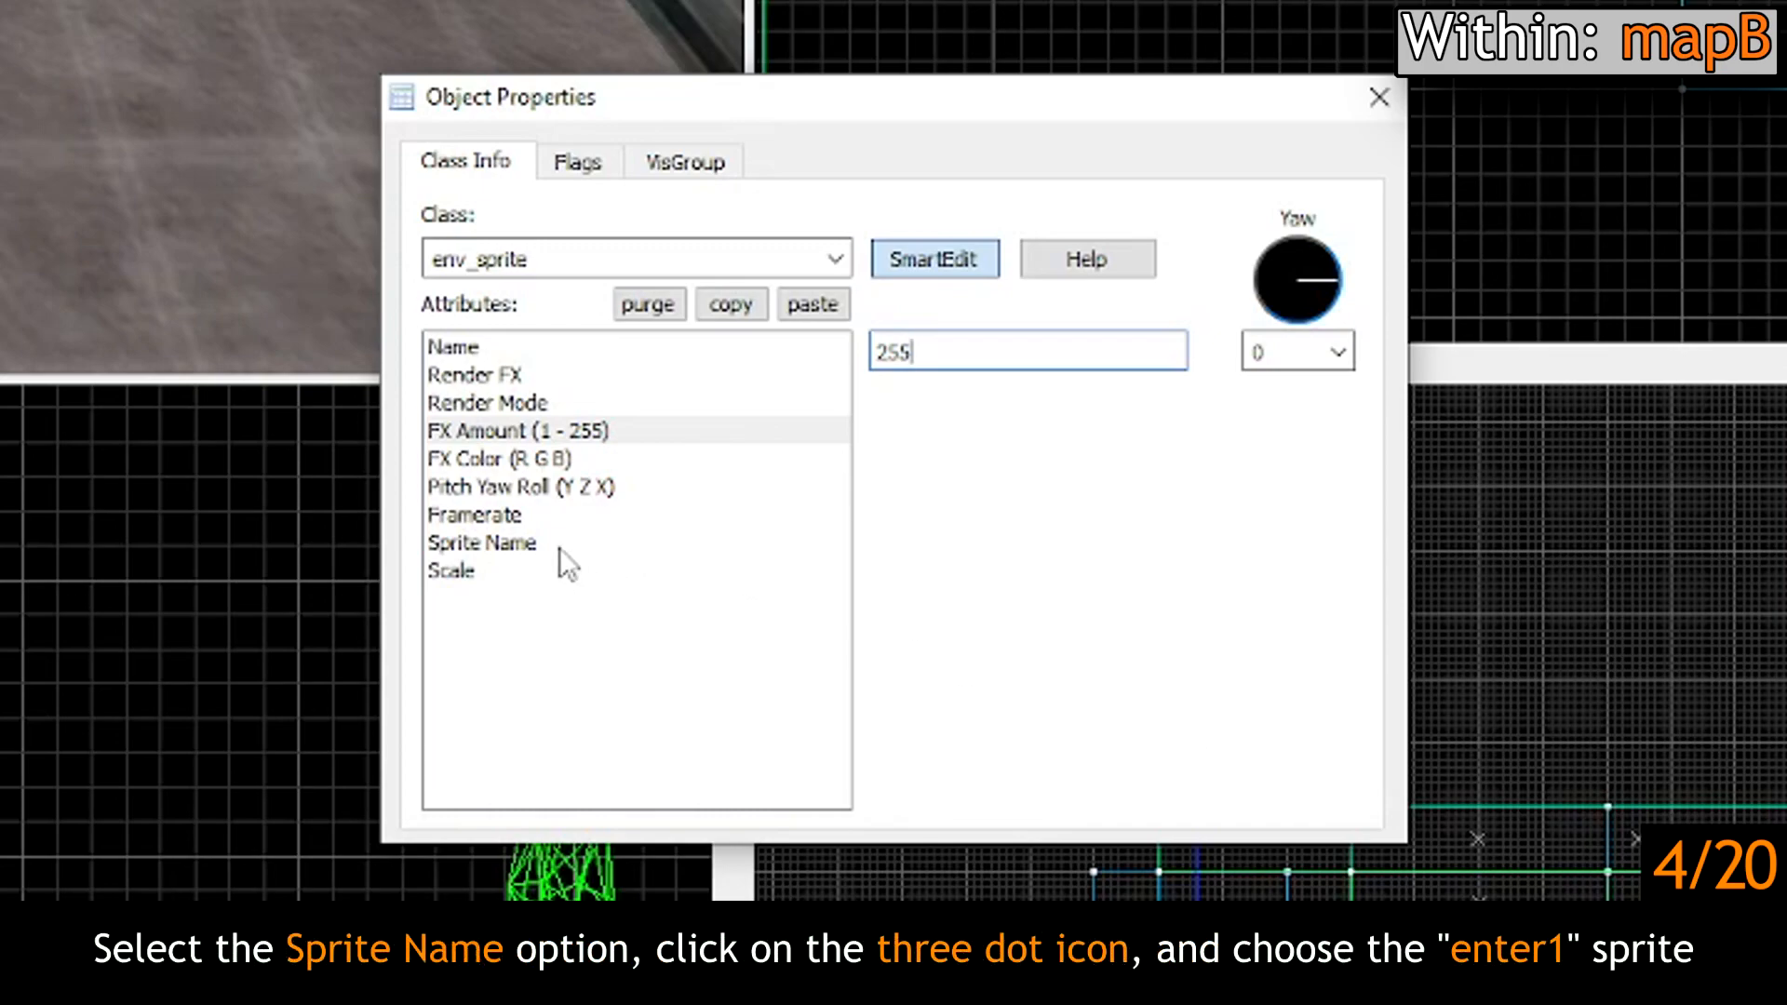
Step: Assign enter1.spr from the sprites folder as the env_sprite's Sprite Name
left_click(540, 544)
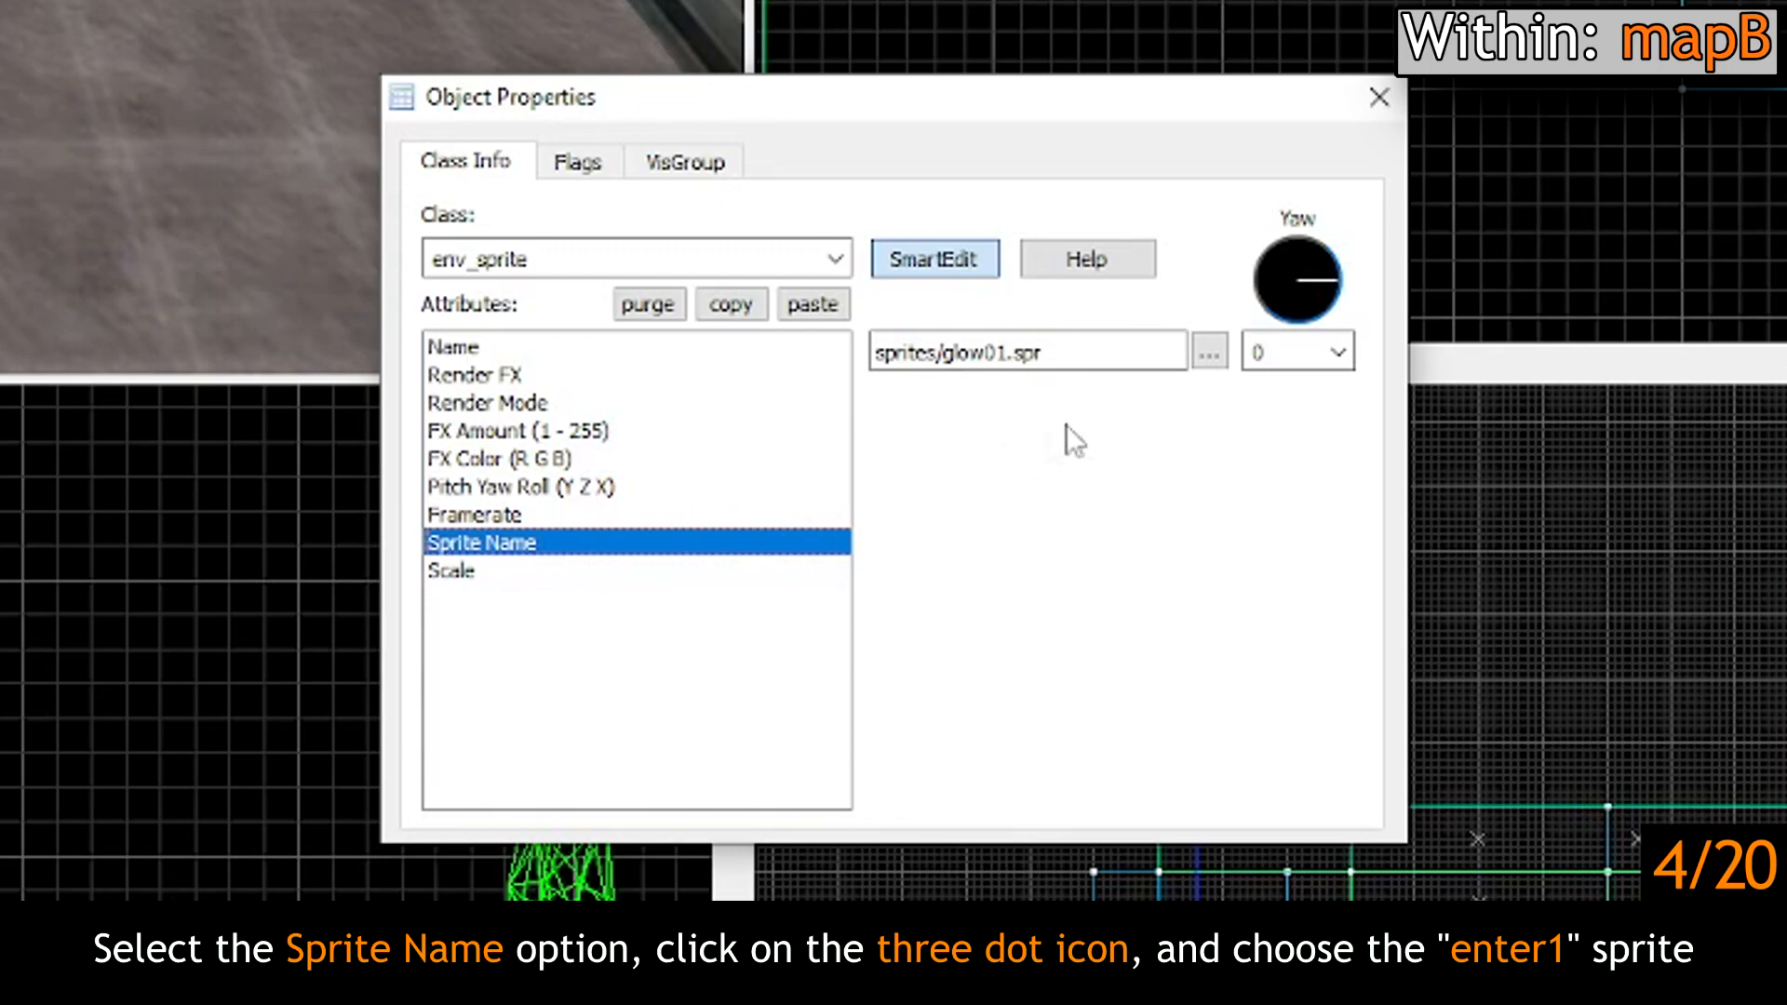
left_click(1209, 354)
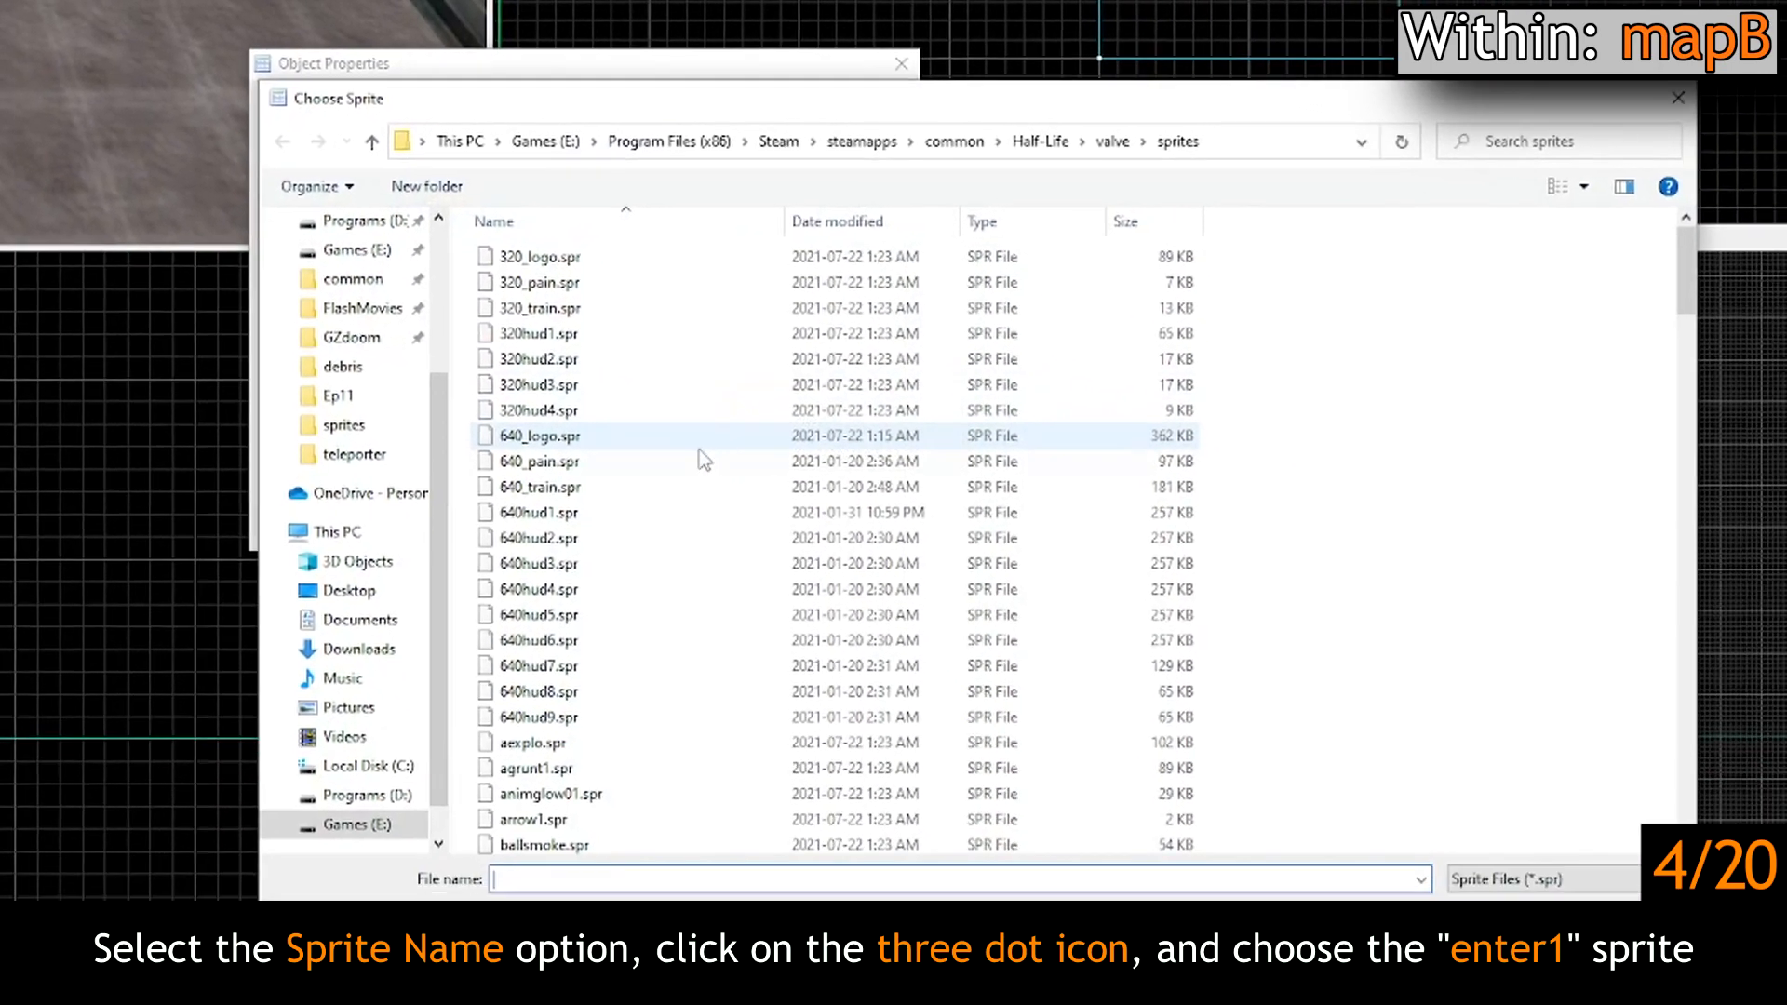
scroll(705, 458, "down", 5)
scroll(648, 444, "down", 3)
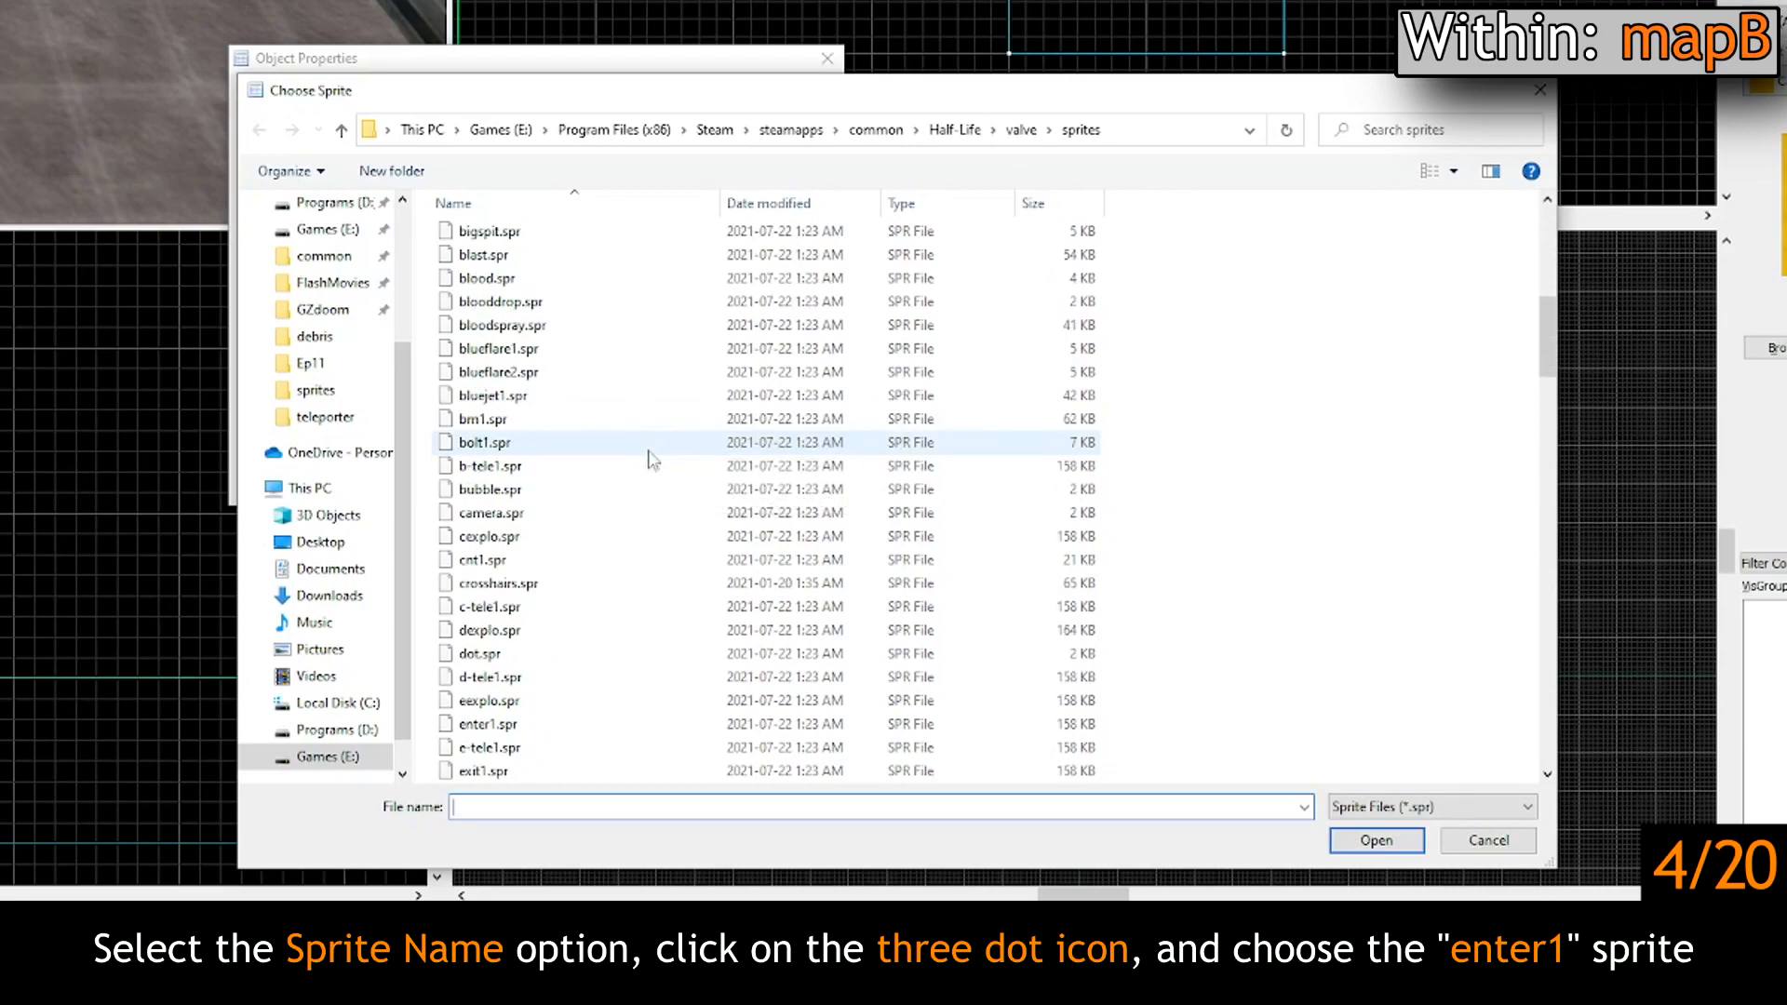
scroll(650, 451, "down", 1)
left_click(499, 727)
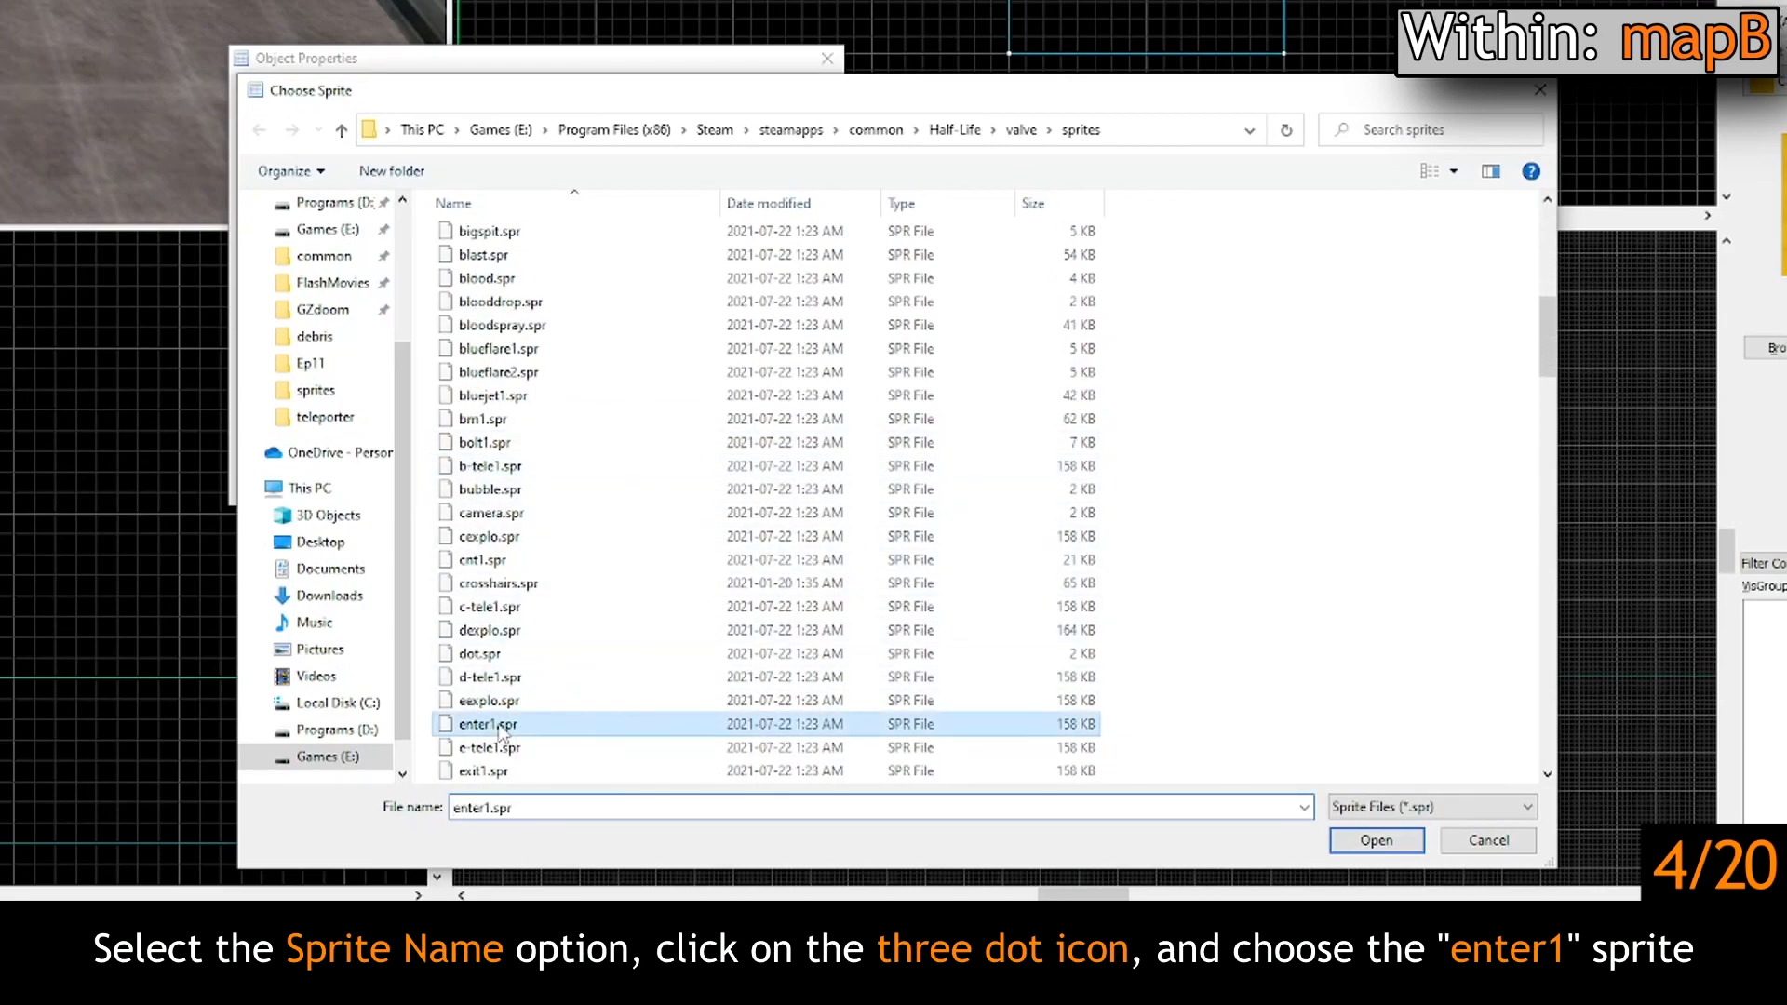
left_click(1376, 842)
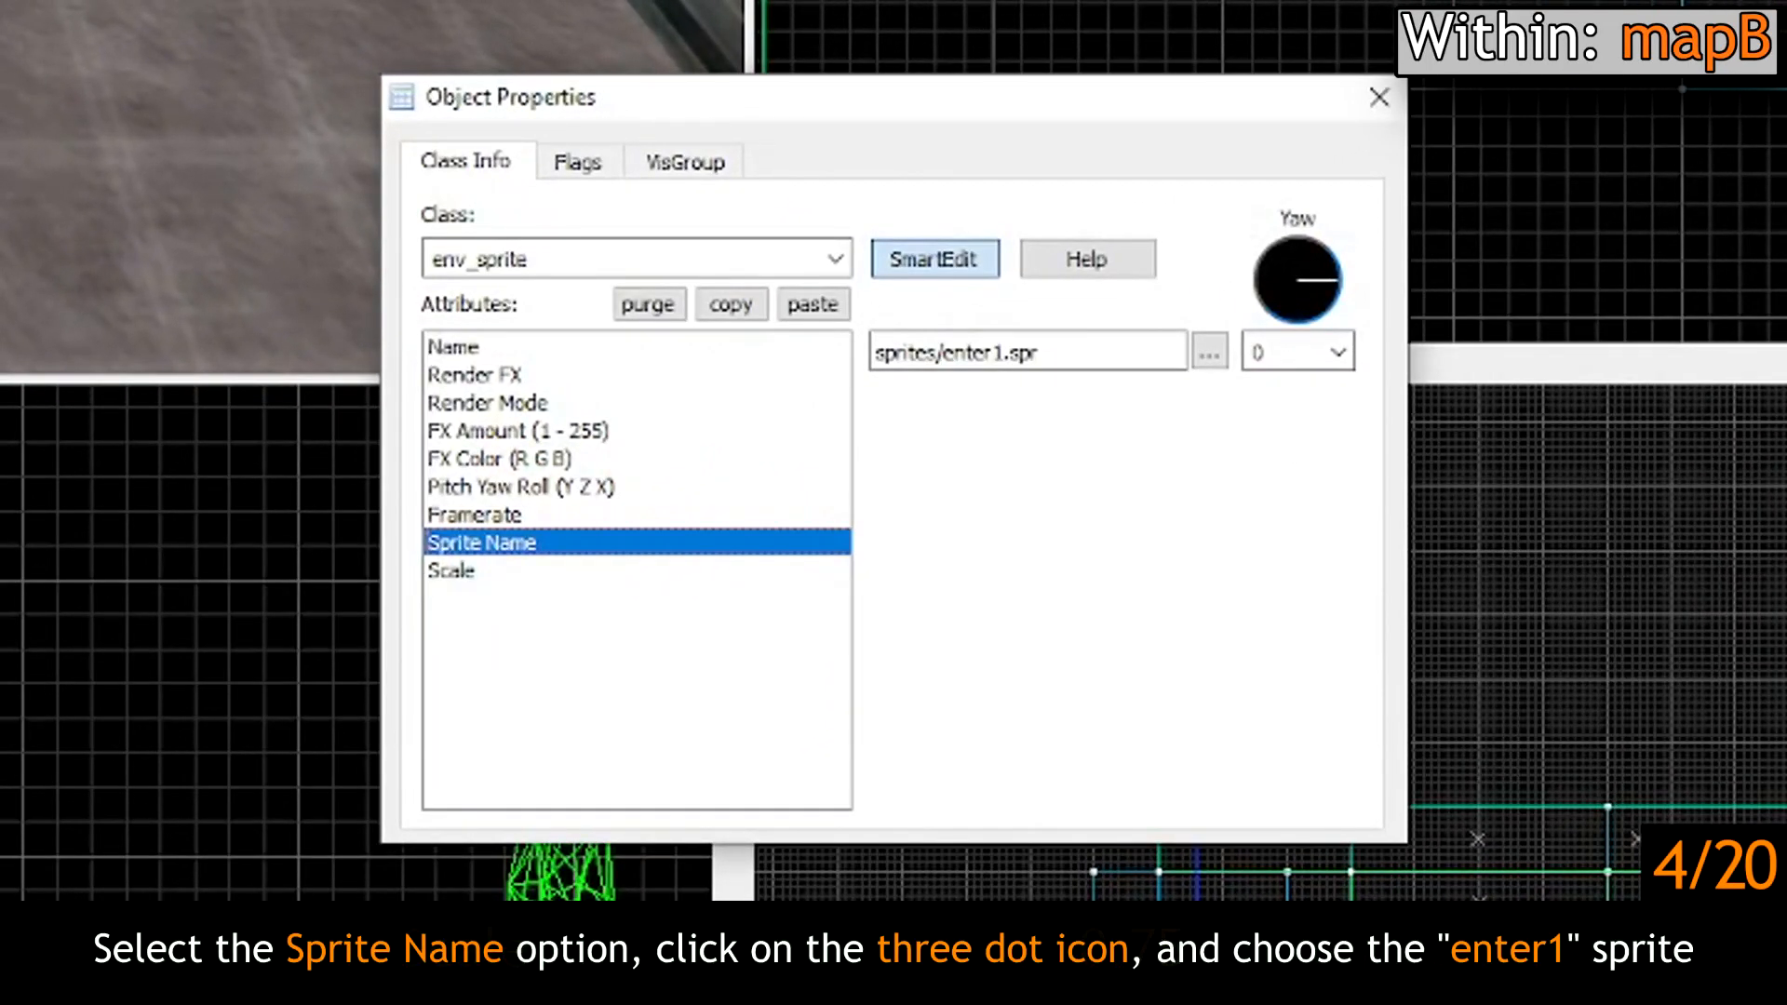
Step: Set the env_sprite's Scale to 0.75 and close its properties
left_click(541, 572)
left_click(936, 362)
type("0.75")
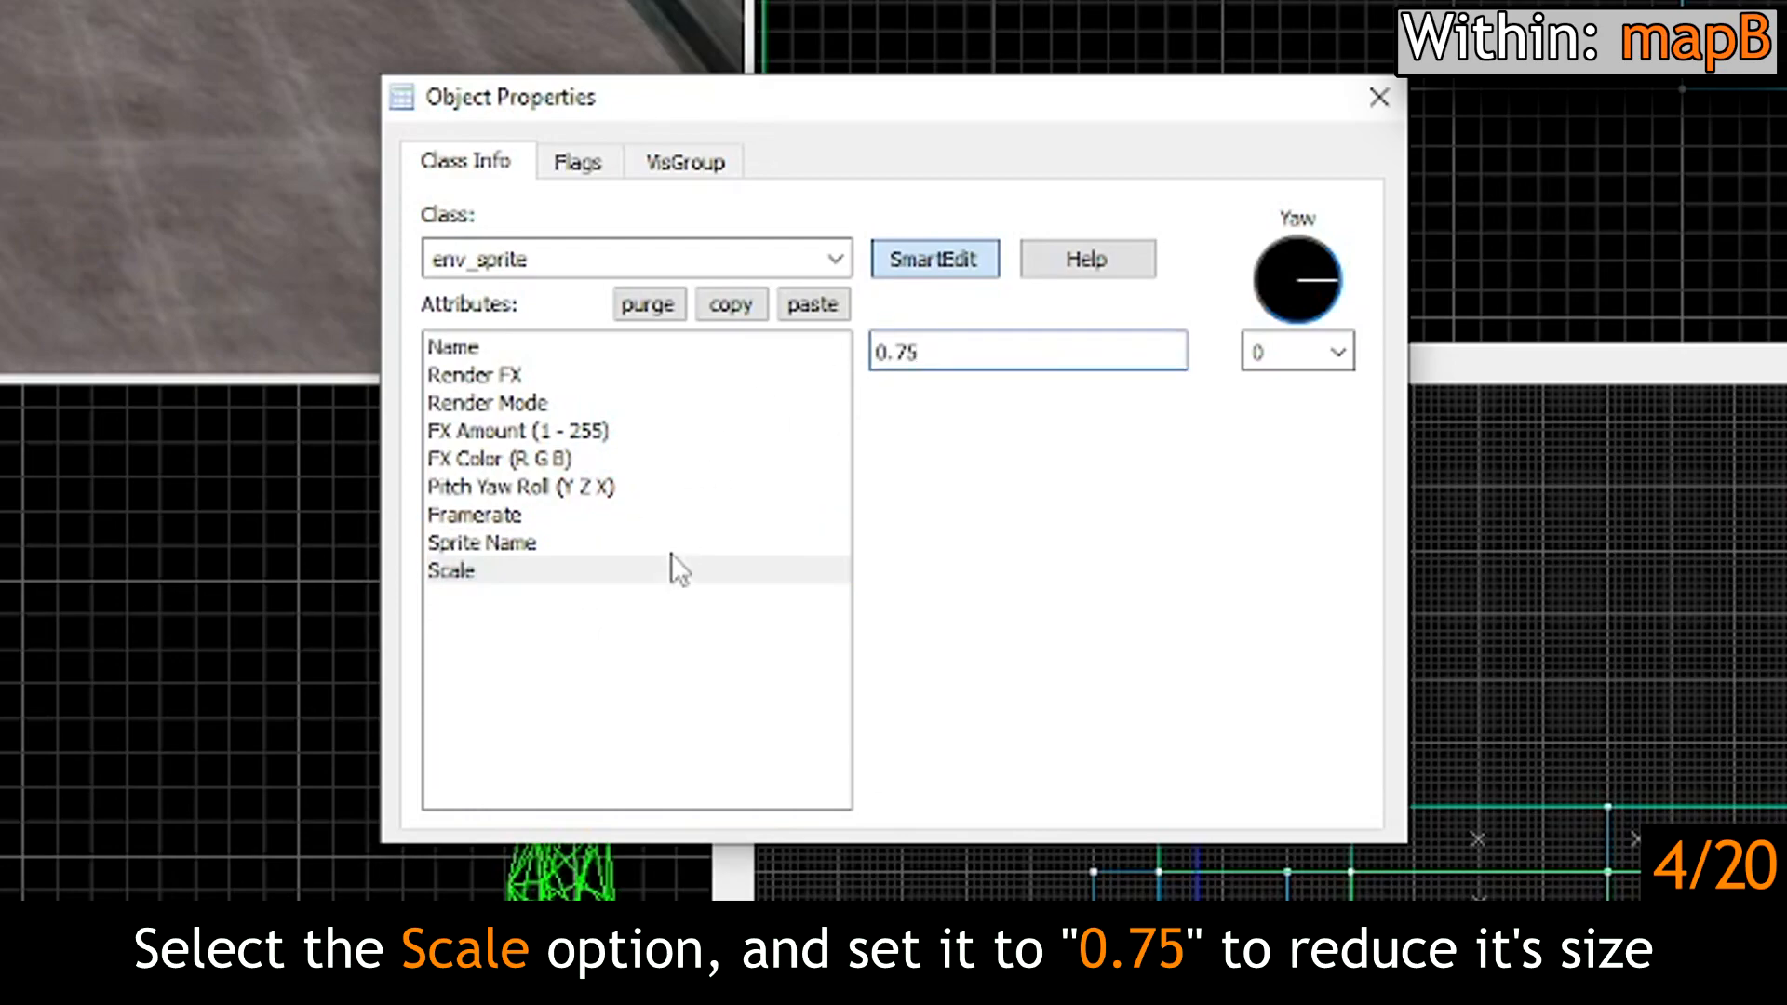
left_click(662, 572)
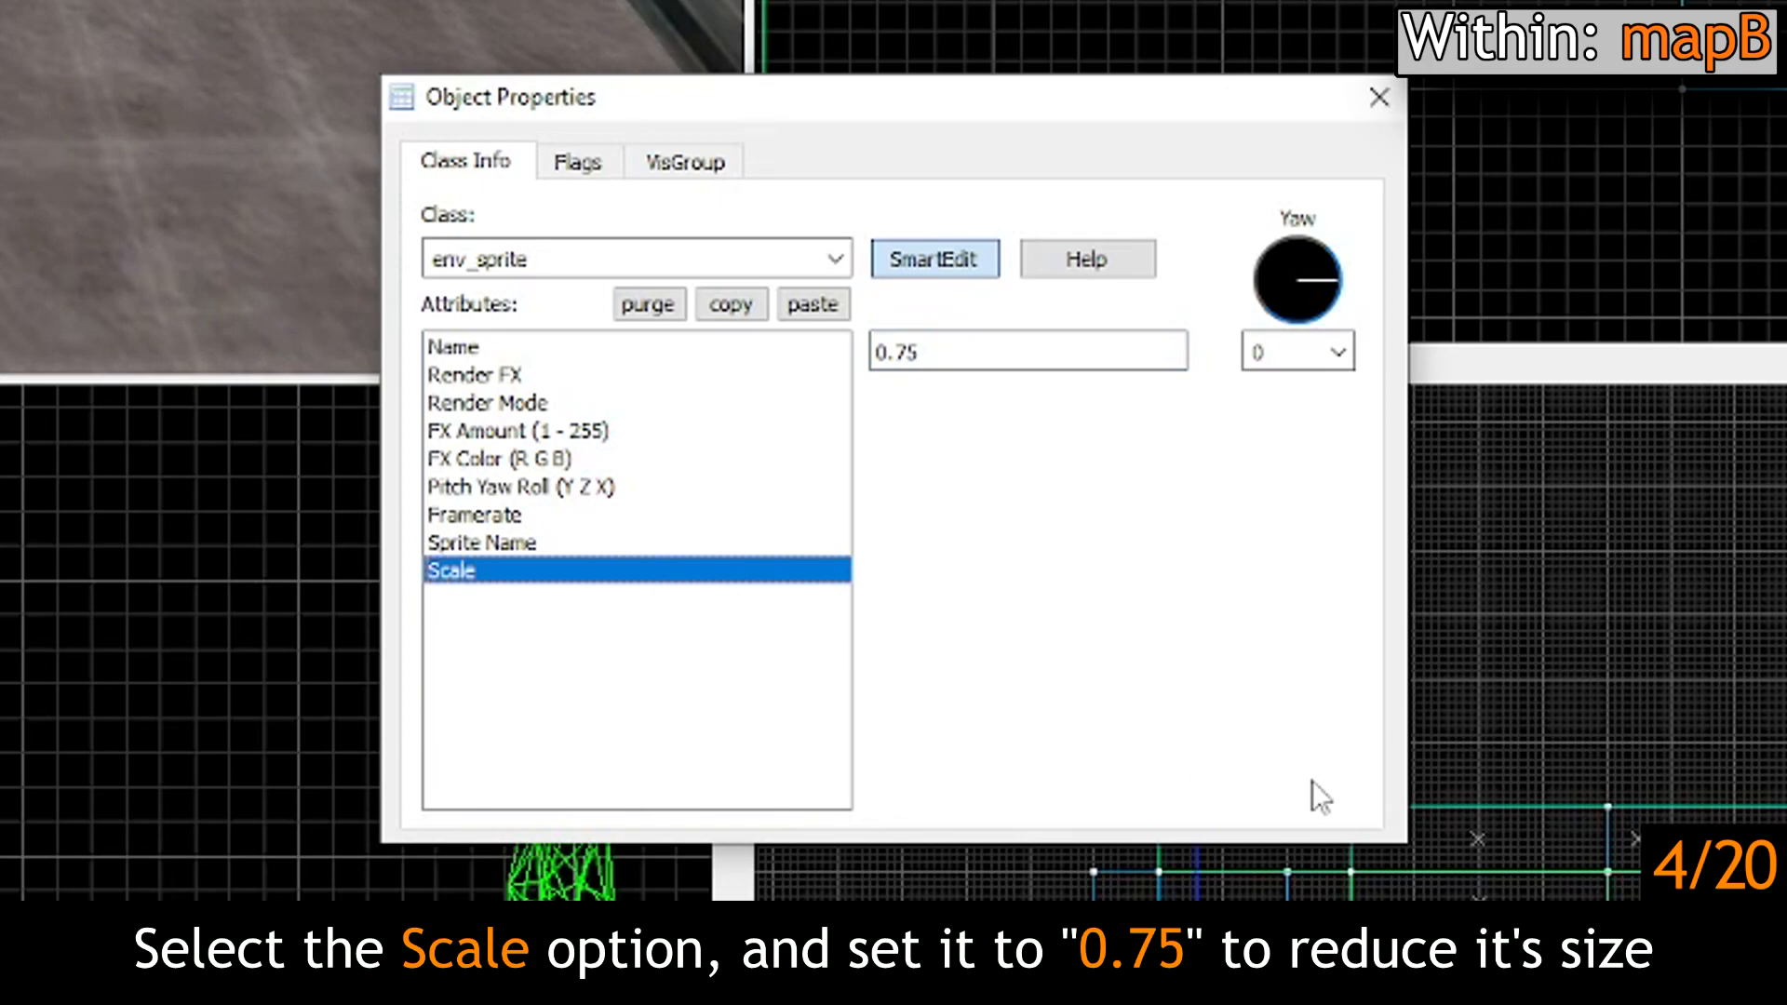
left_click(1383, 98)
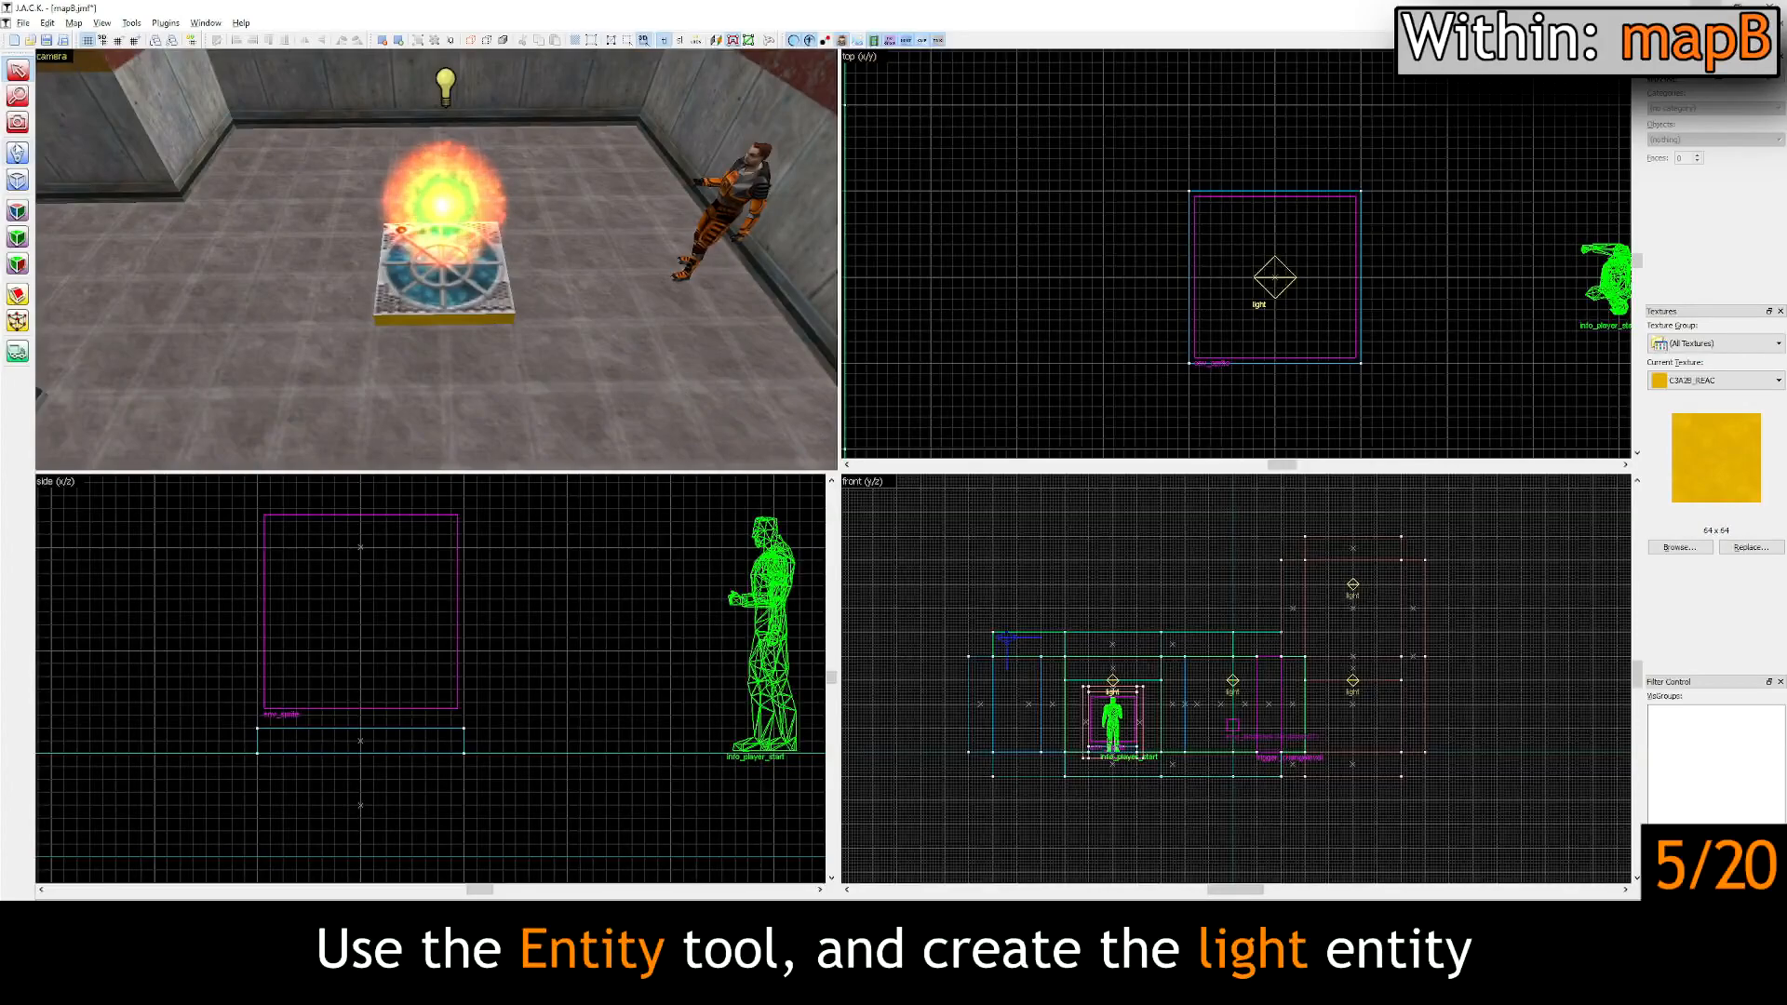
Step: Place an entity on the floor beside the teleporter pad and set its class to light
left_click(17, 151)
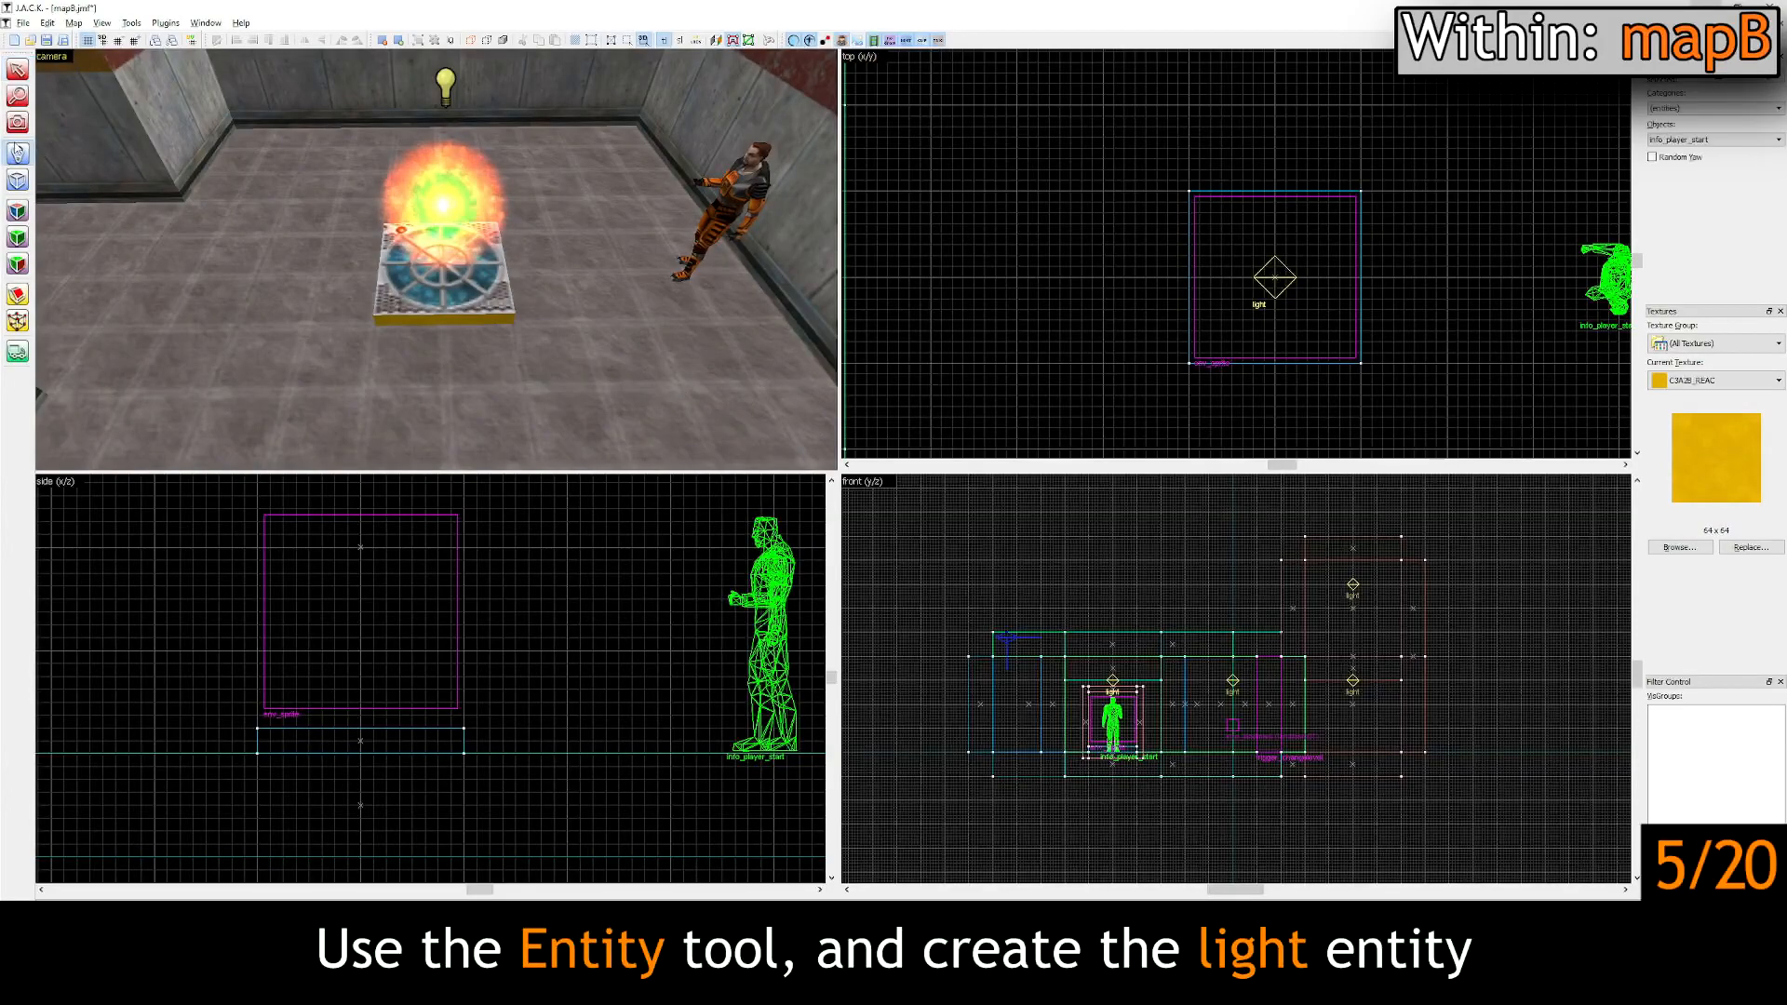
left_click(579, 332)
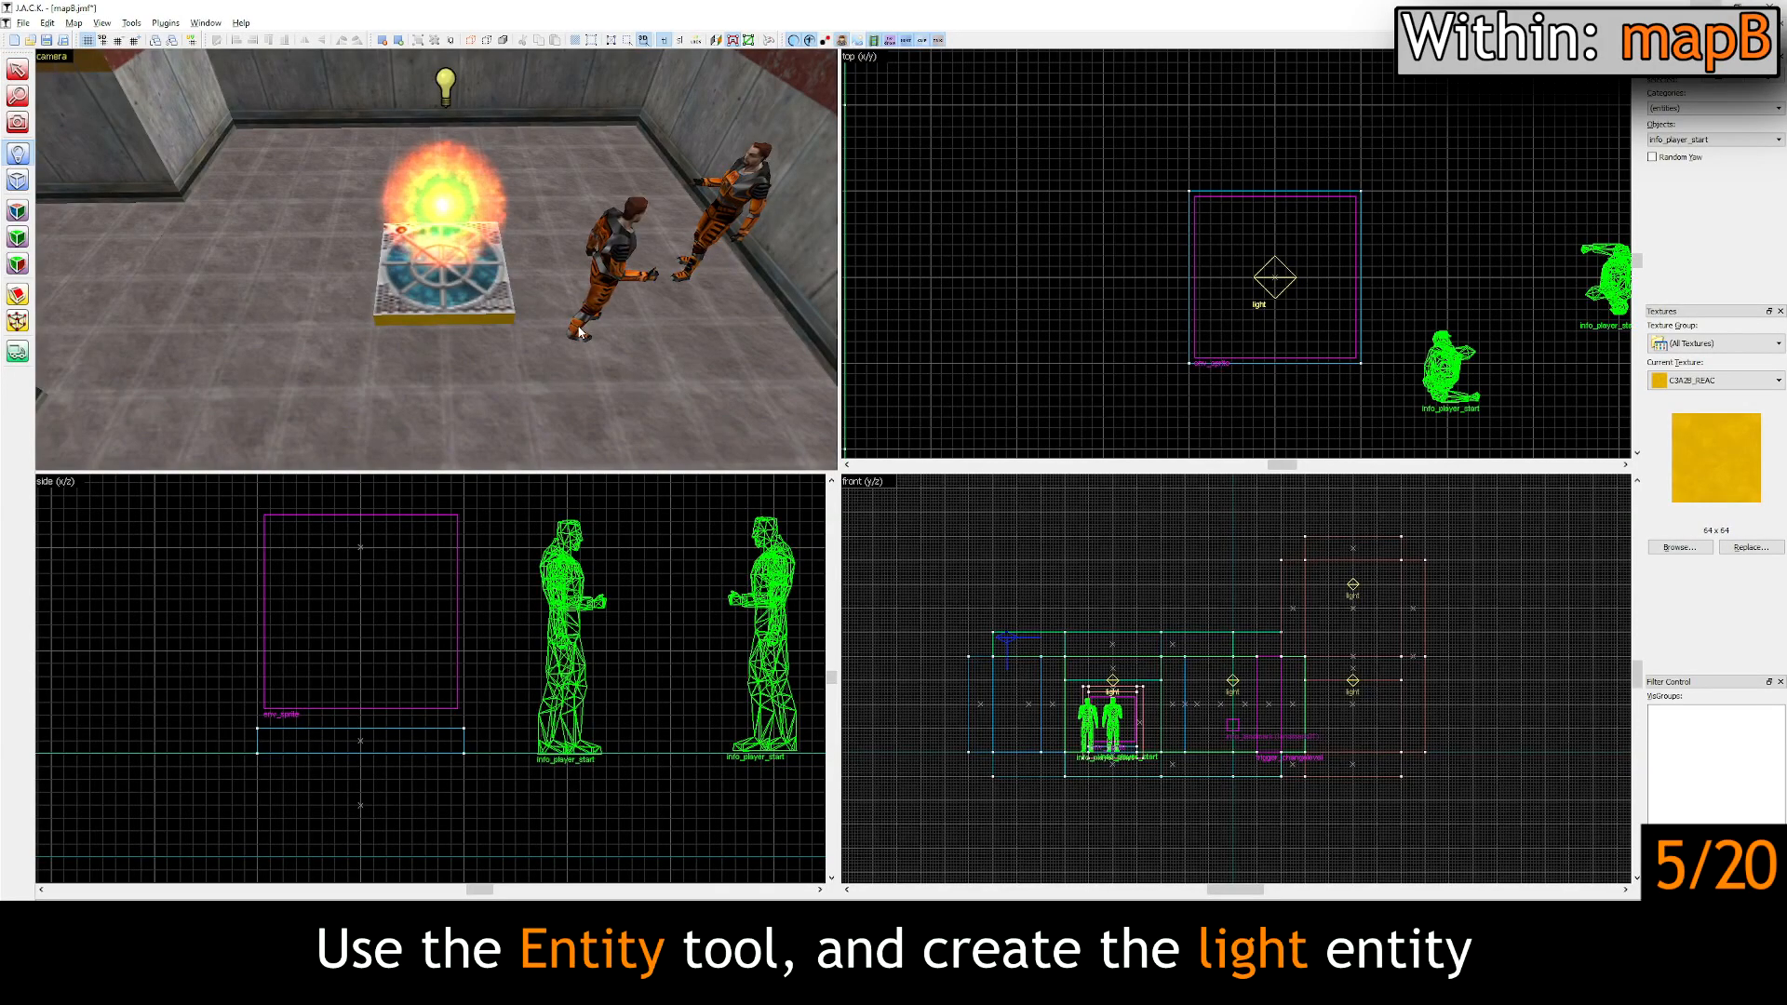
left_click(17, 71)
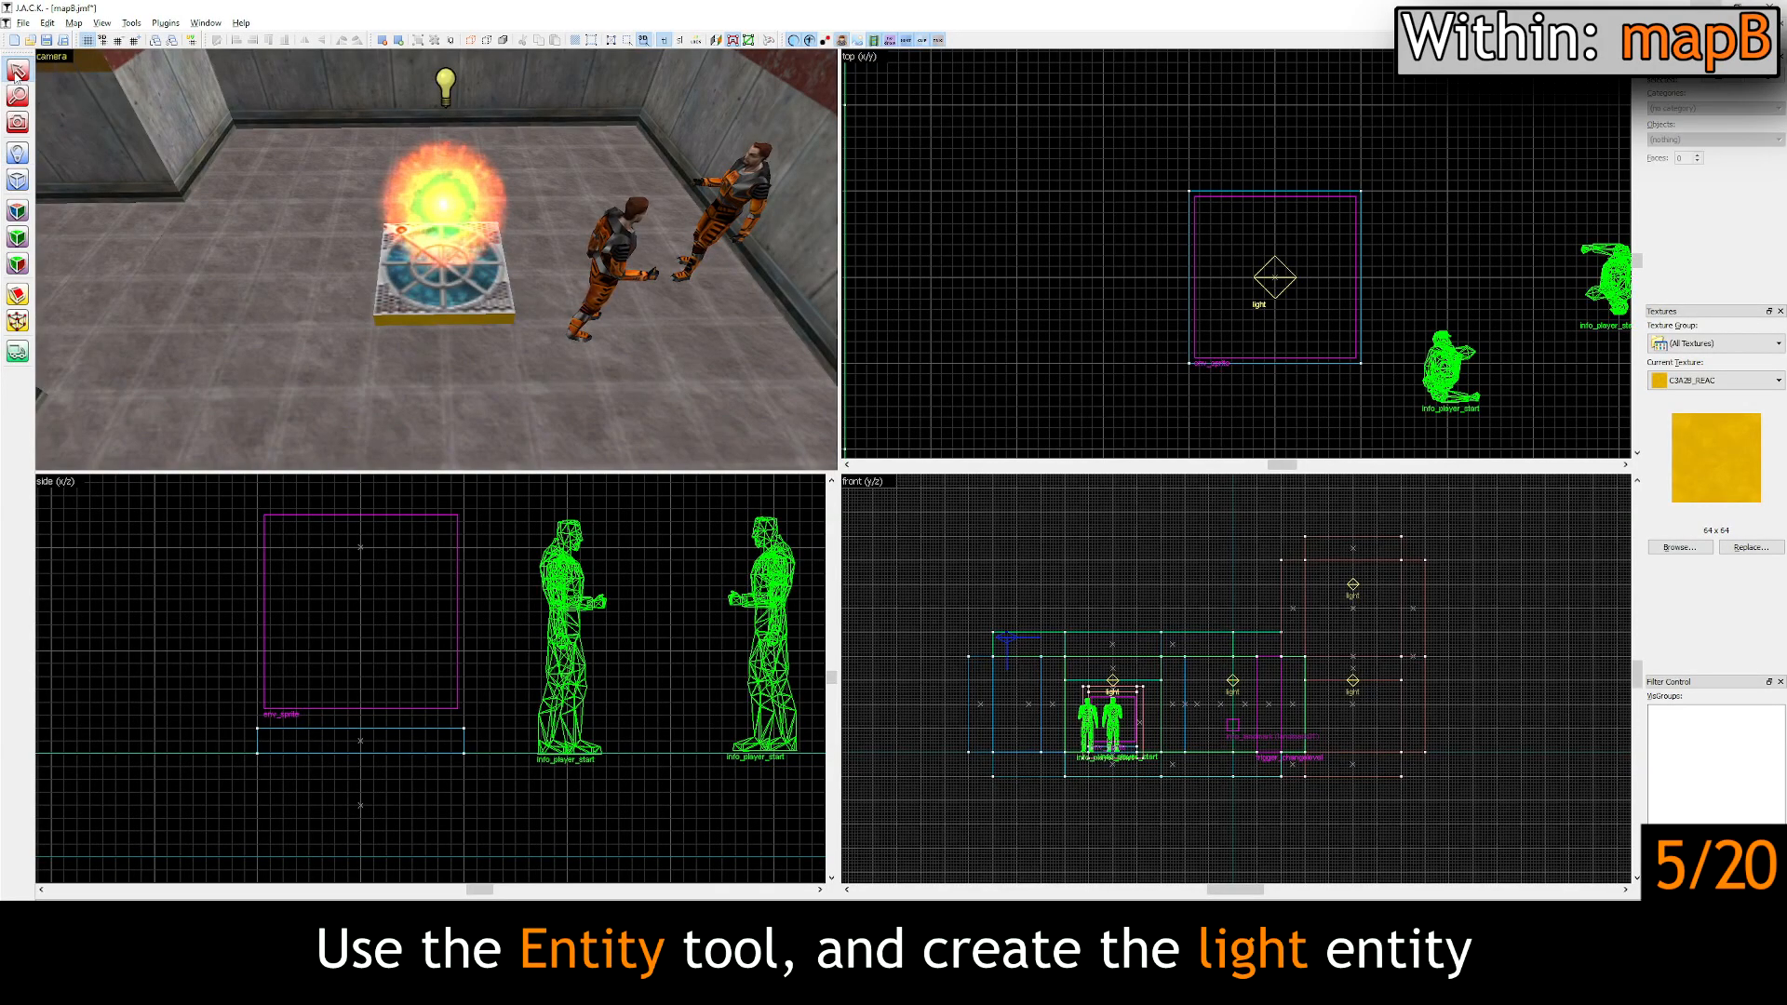
double_click(607, 256)
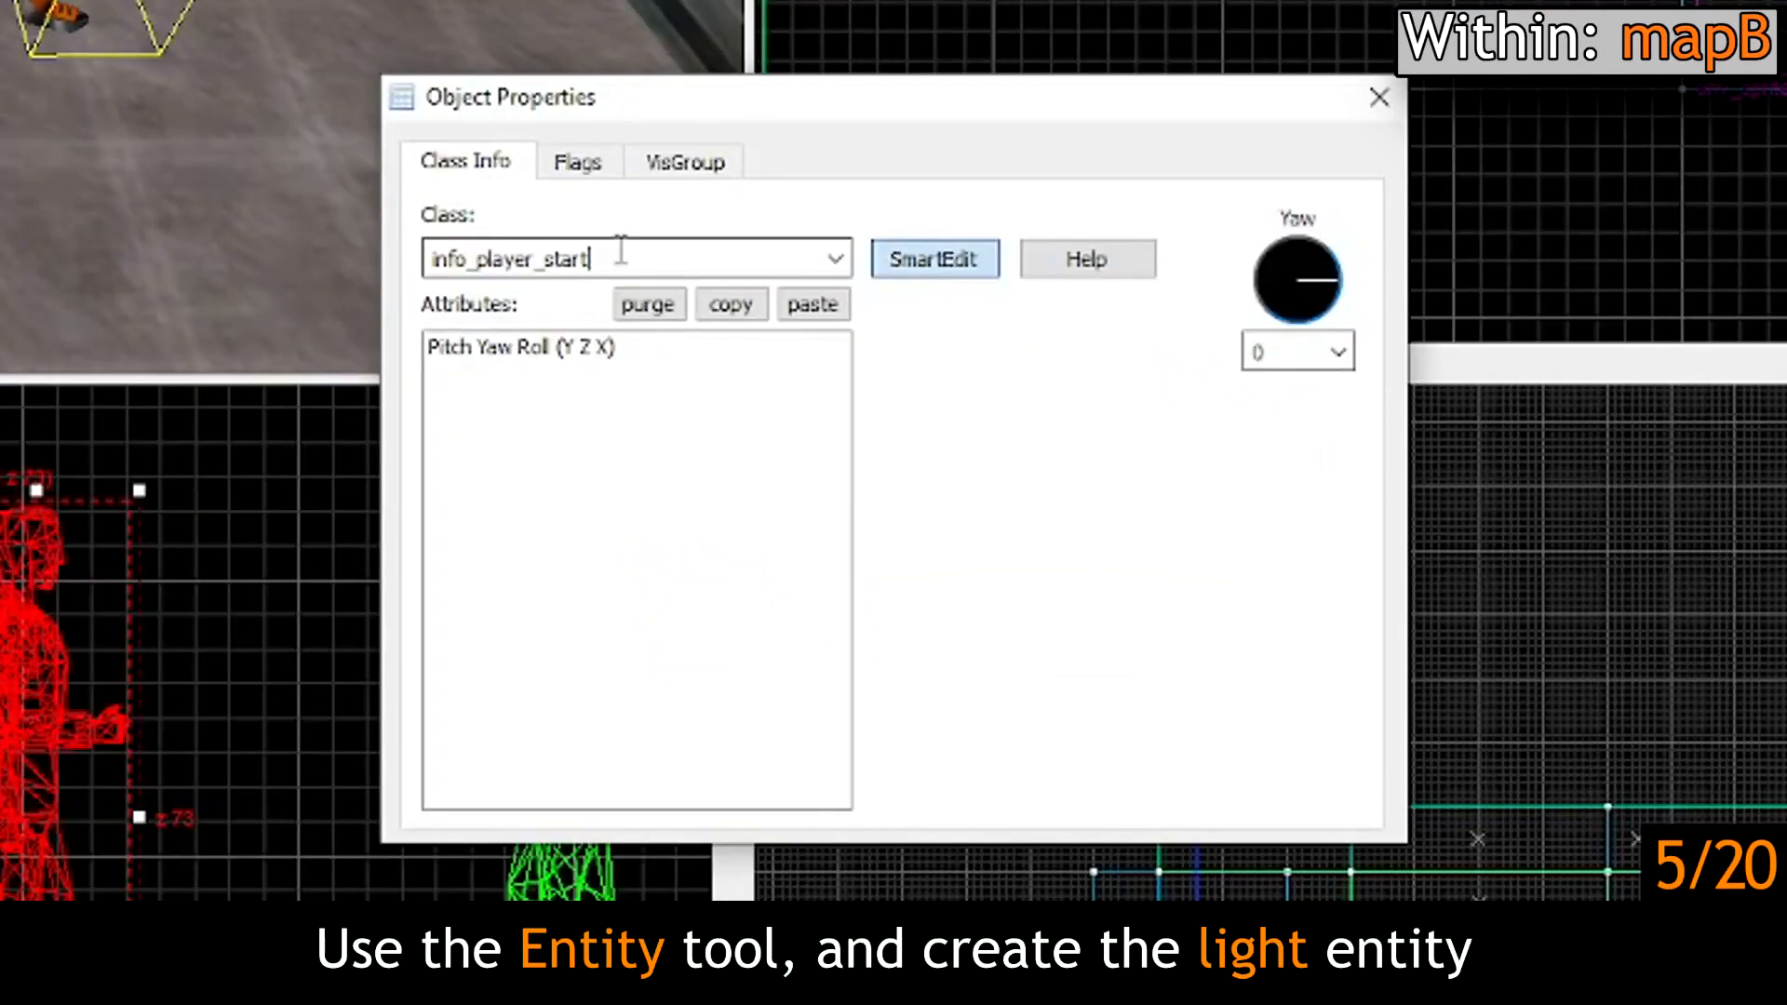
double_click(621, 251)
type("light")
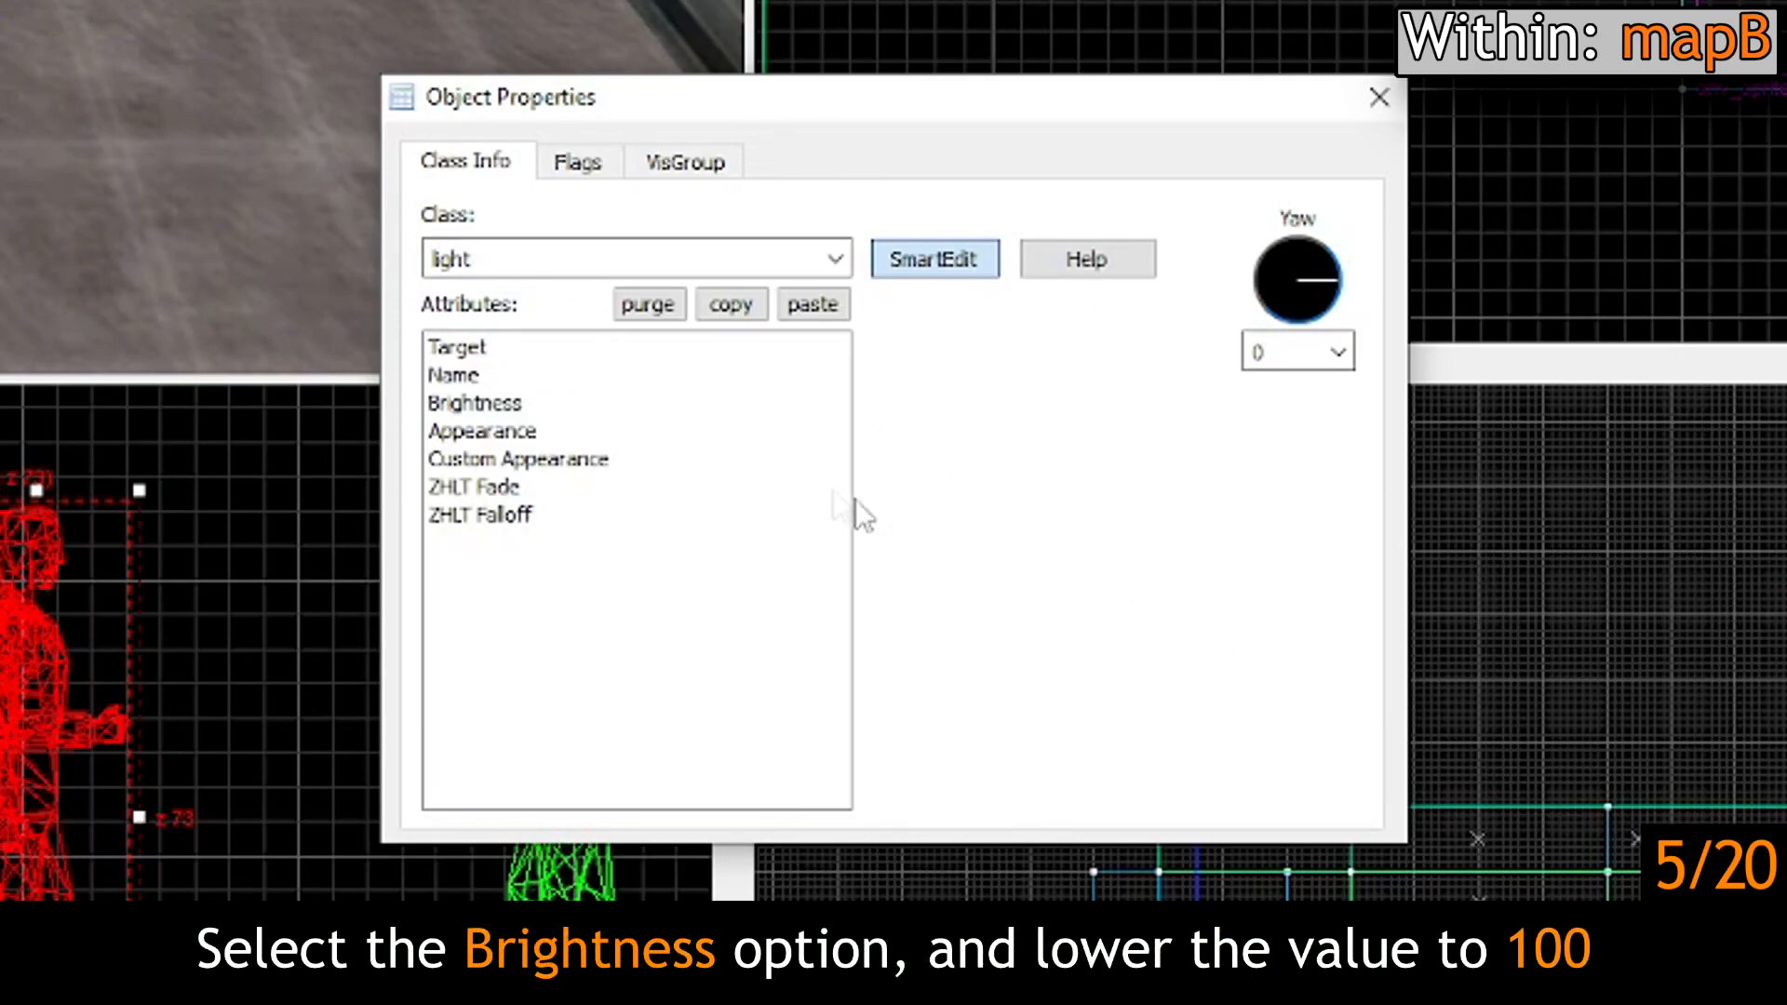
Step: Set the new light's brightness level to 100 and its colour to orange (255 162 0), and close its properties
left_click(649, 406)
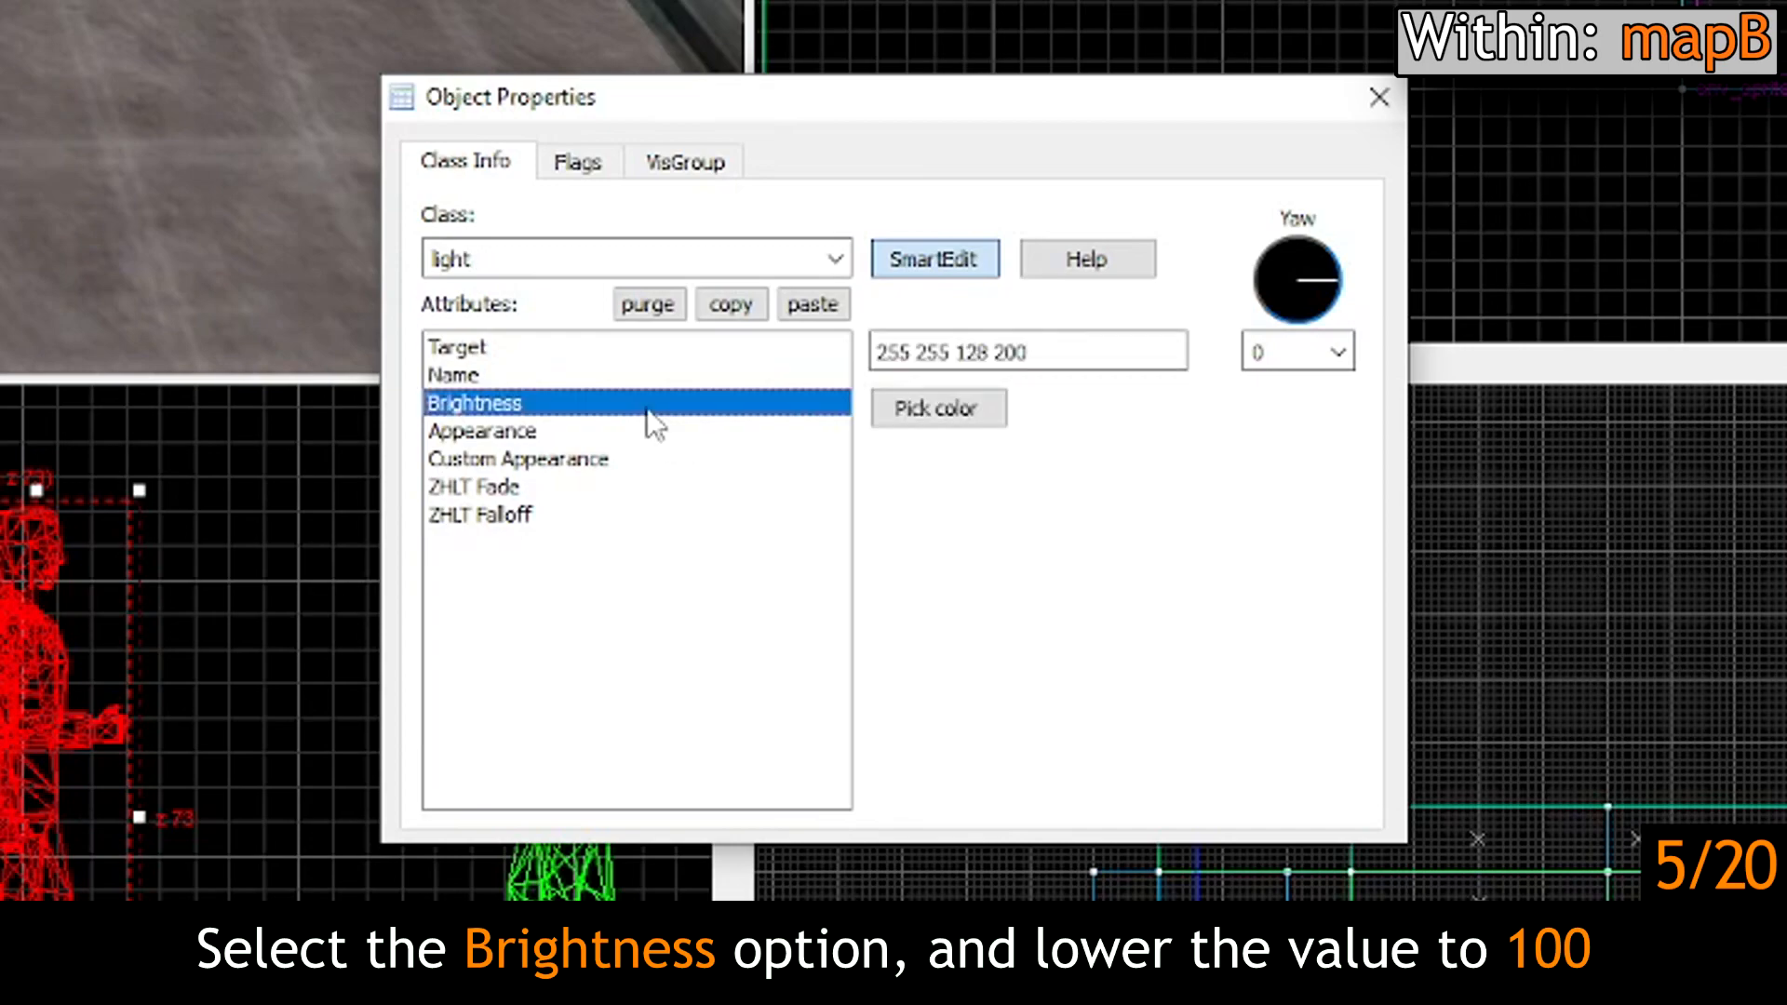
left_click_drag(1007, 352, 994, 352)
type("1")
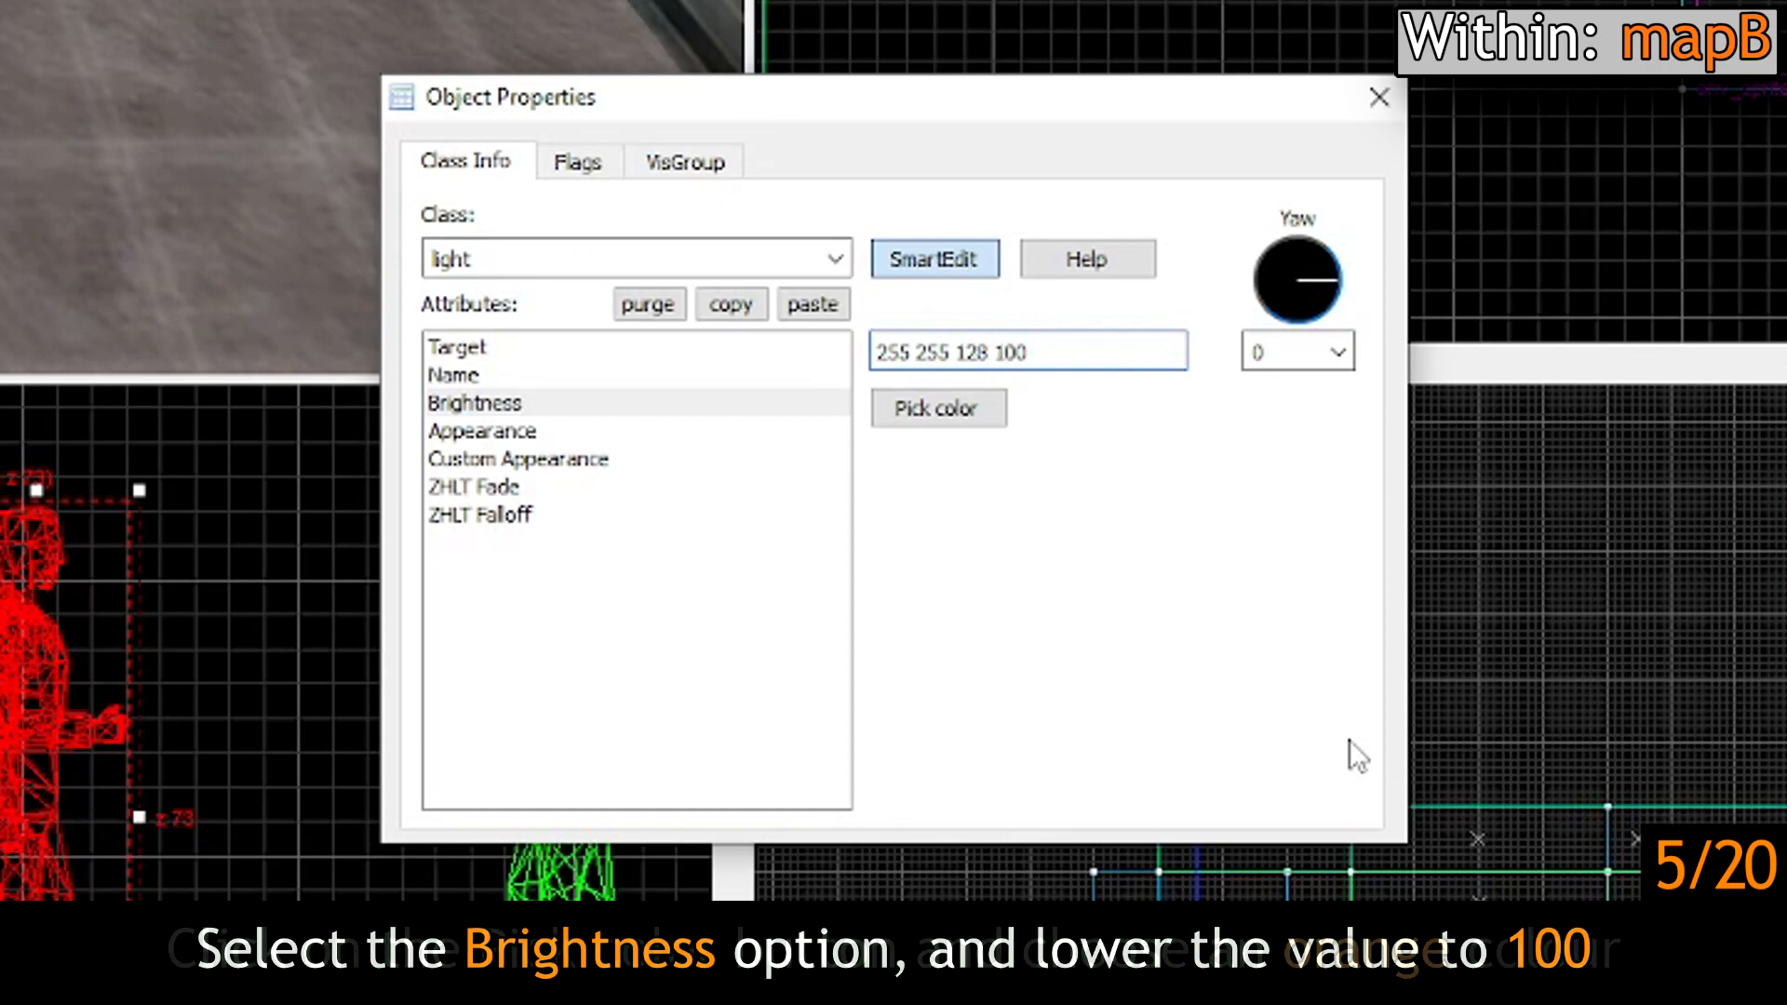
left_click(959, 419)
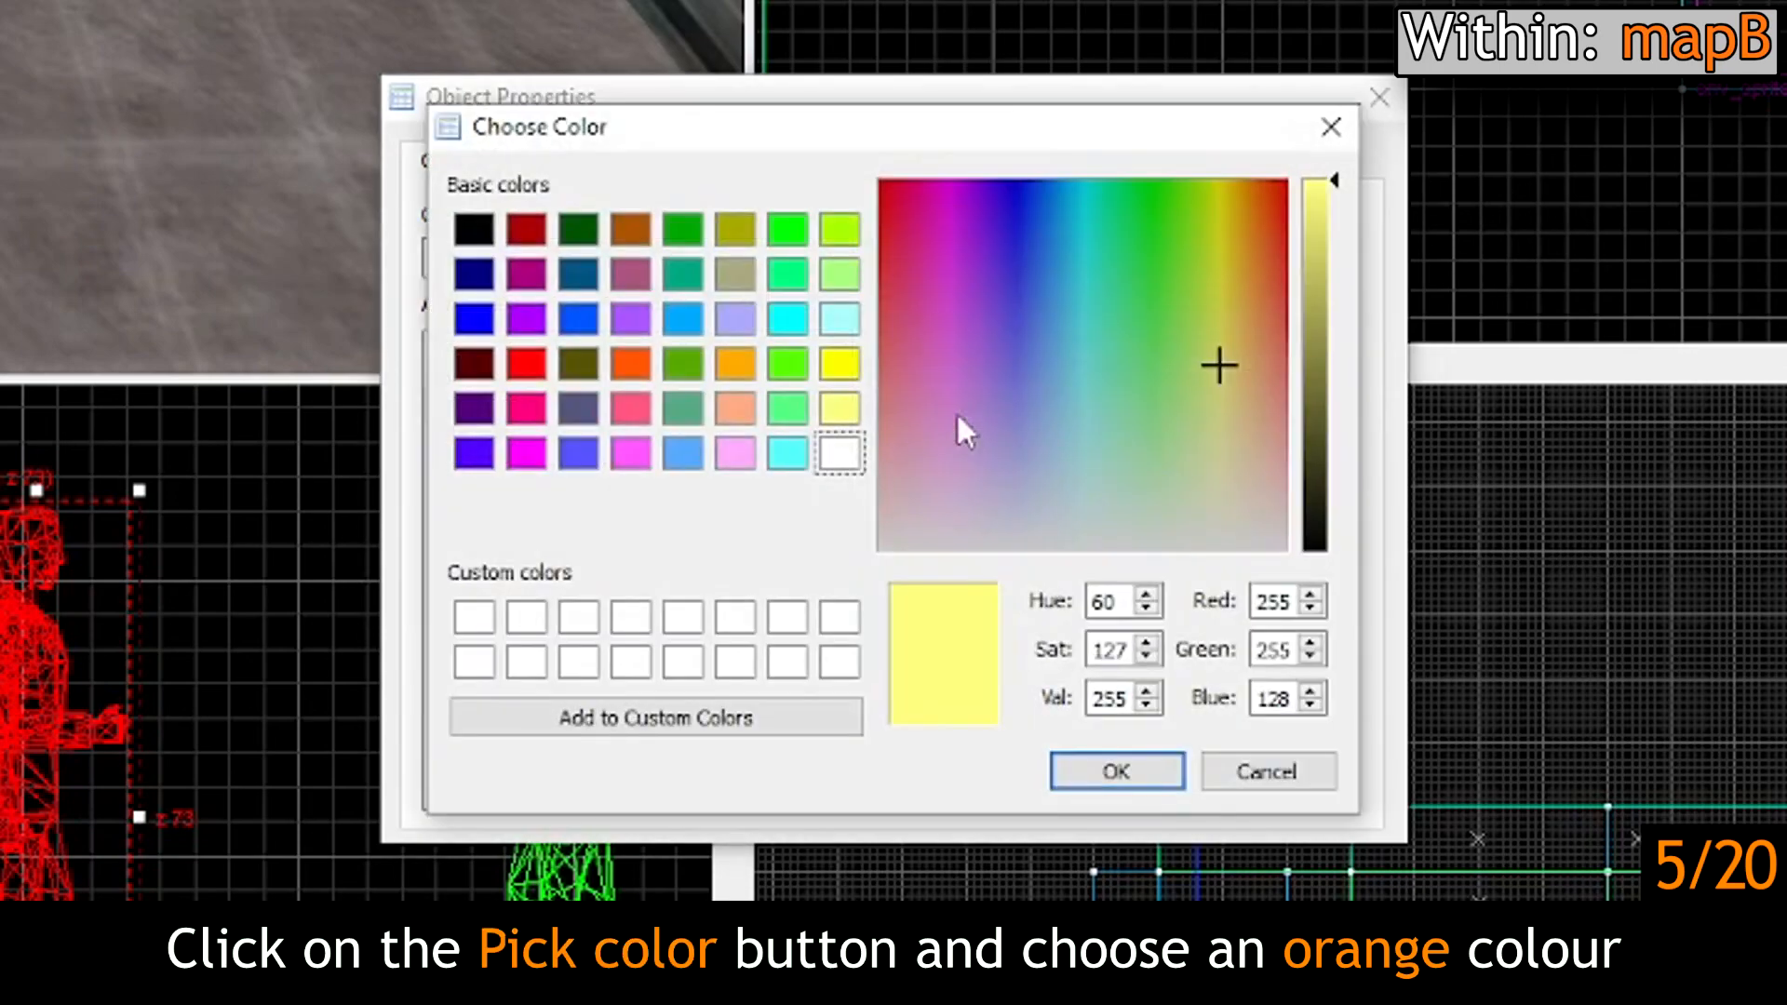
left_click_drag(1251, 222, 1246, 156)
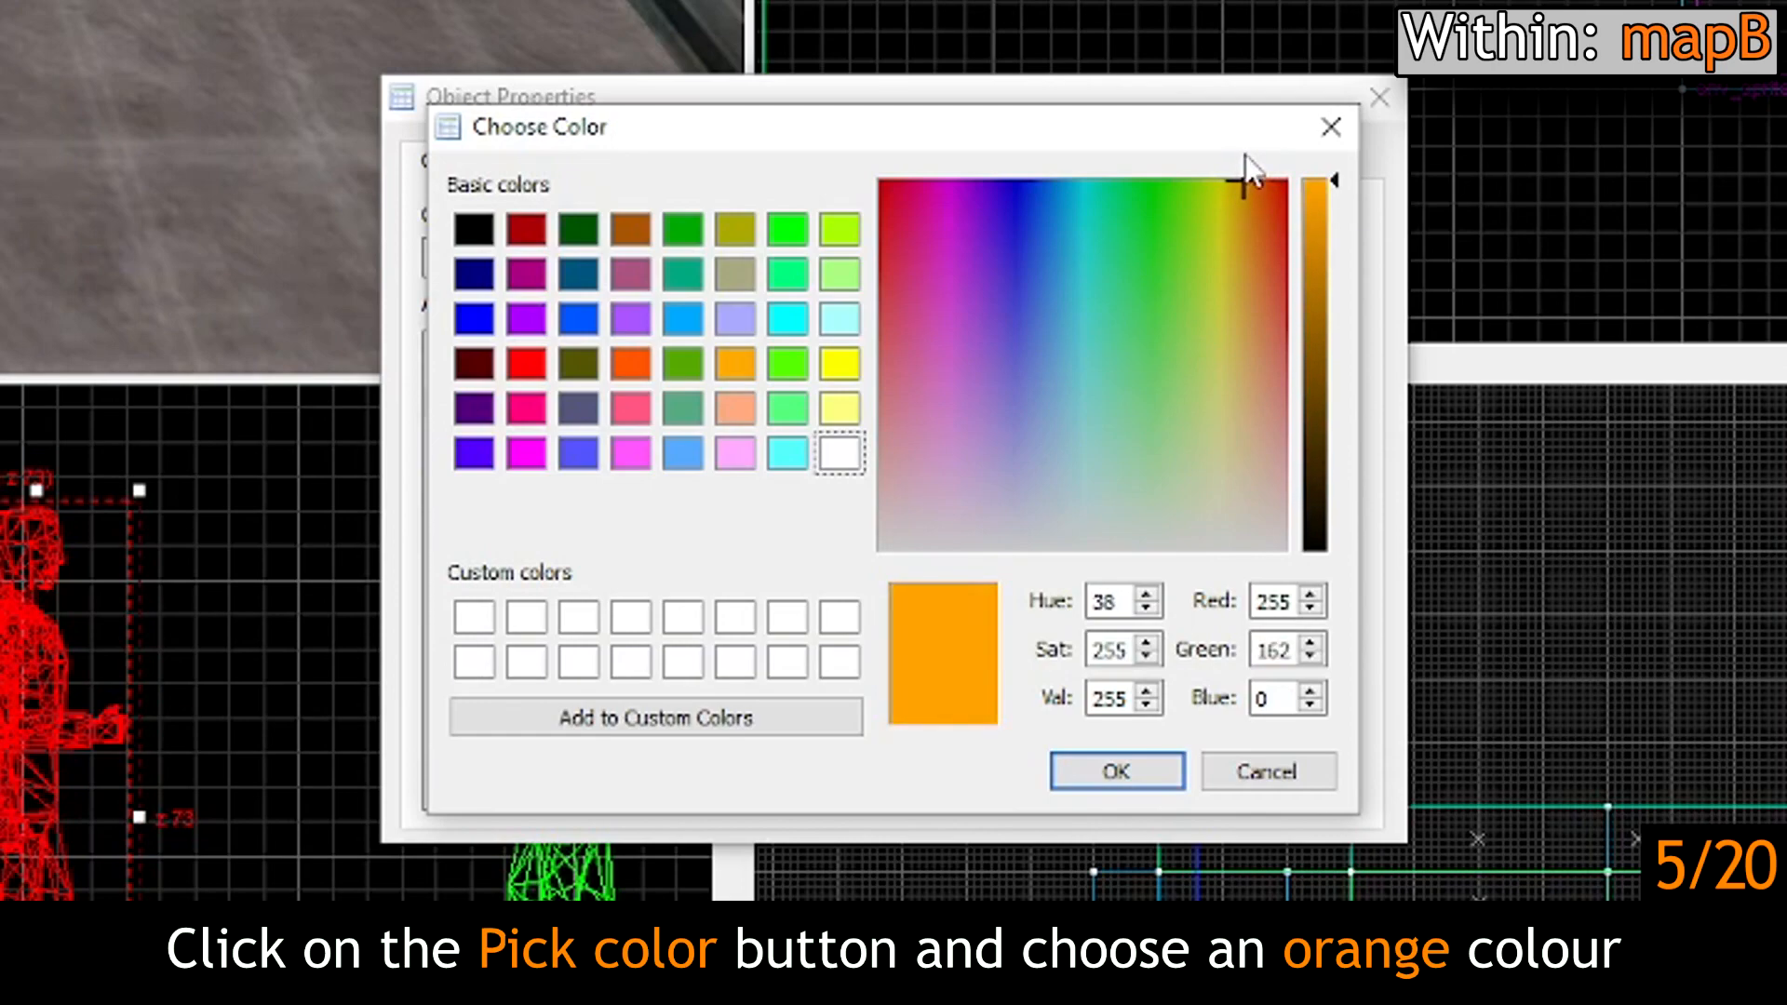
left_click(1143, 765)
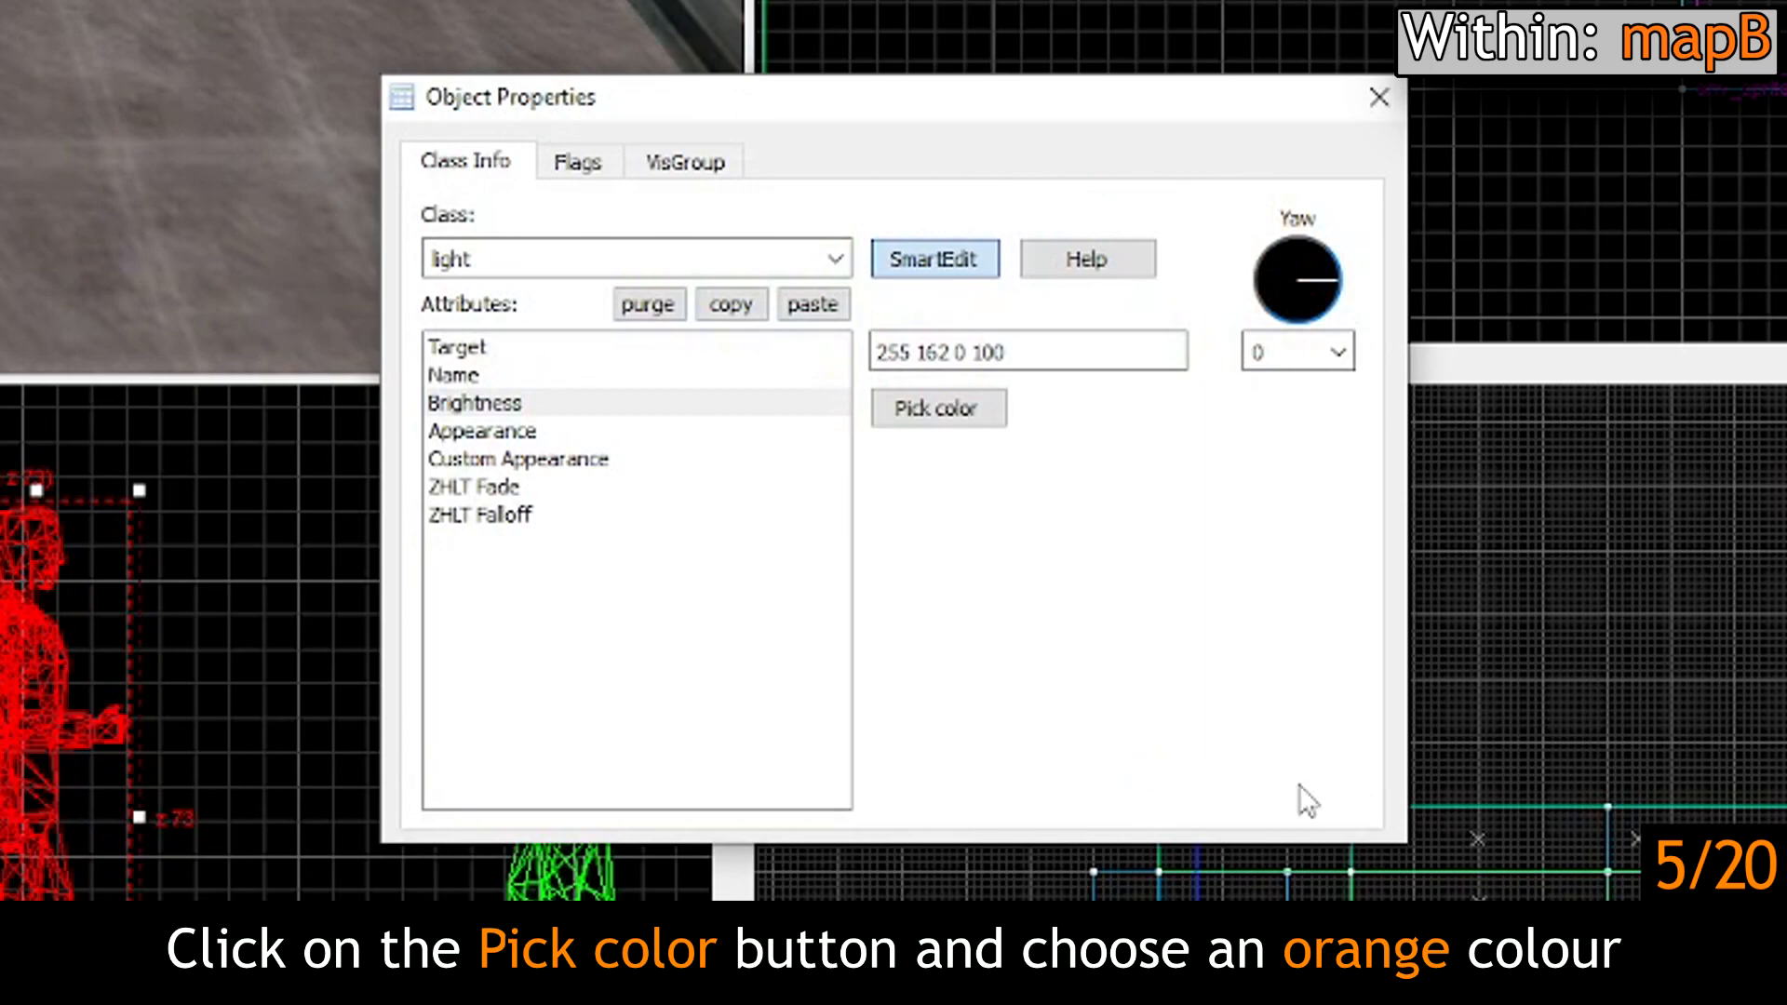
left_click(1375, 114)
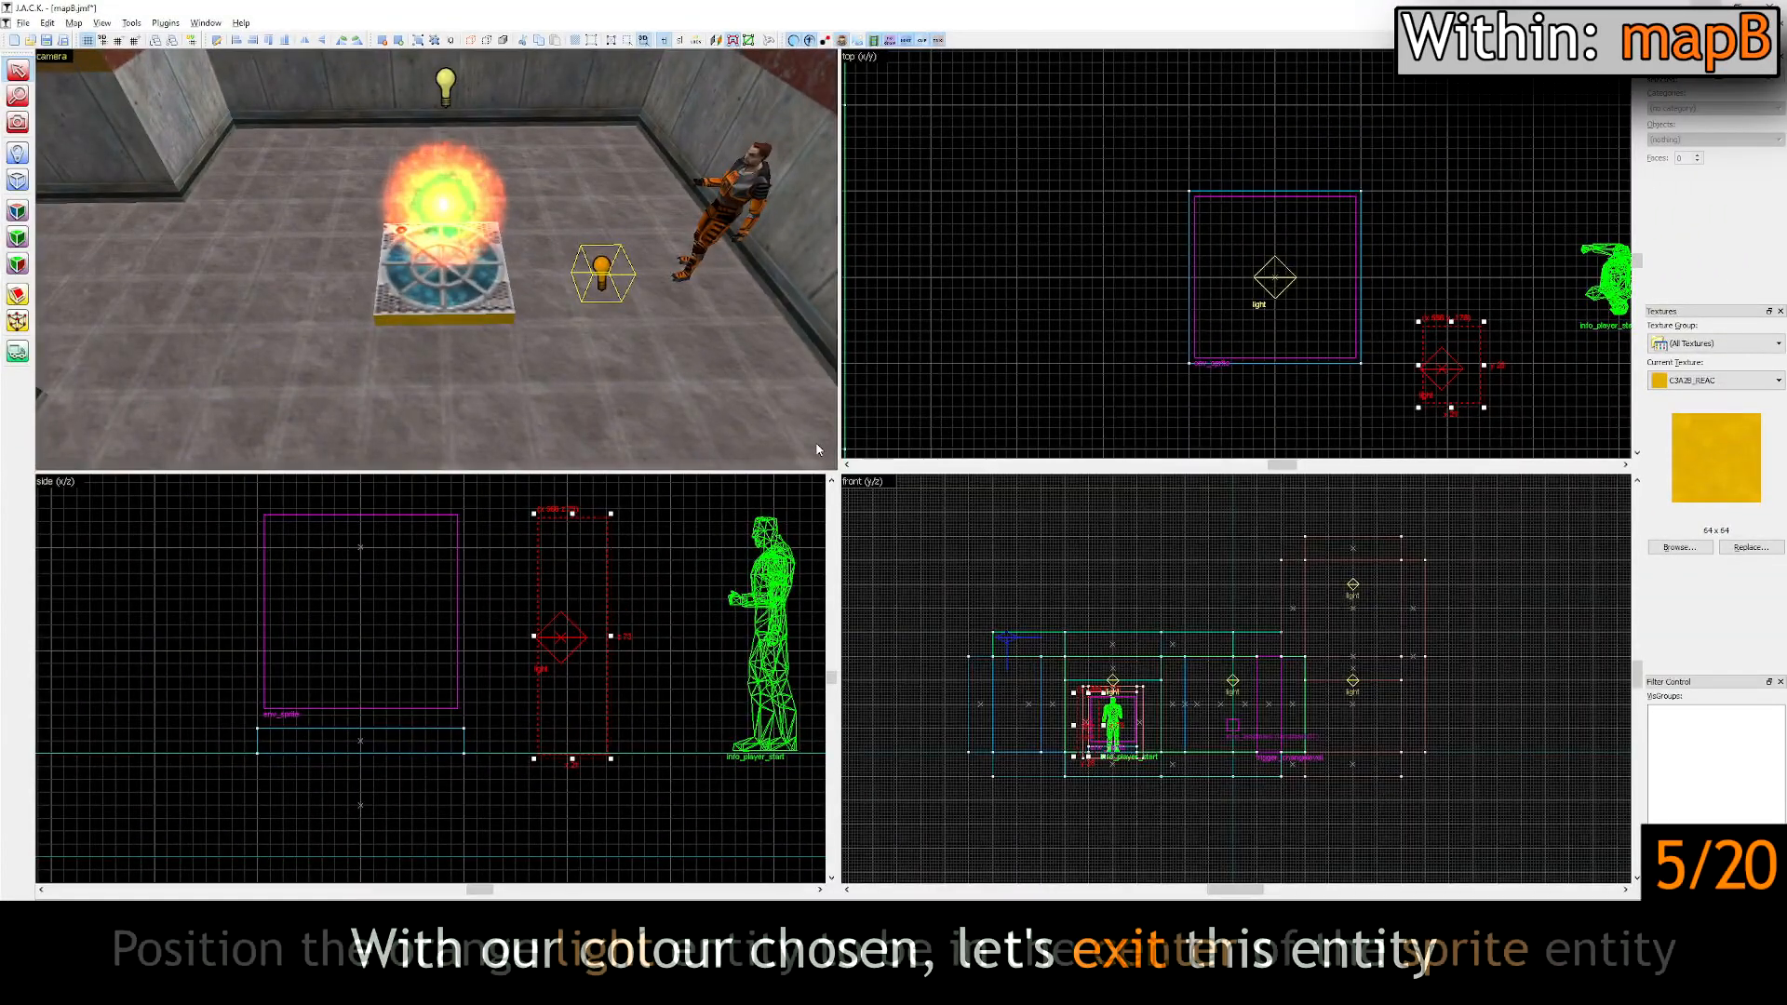
Step: Move the orange light to the centre of the env_sprite above the pad in the top and side views, and deselect it
left_click(602, 271)
scroll(1420, 374, "up", 3)
left_click_drag(1457, 372, 1182, 220)
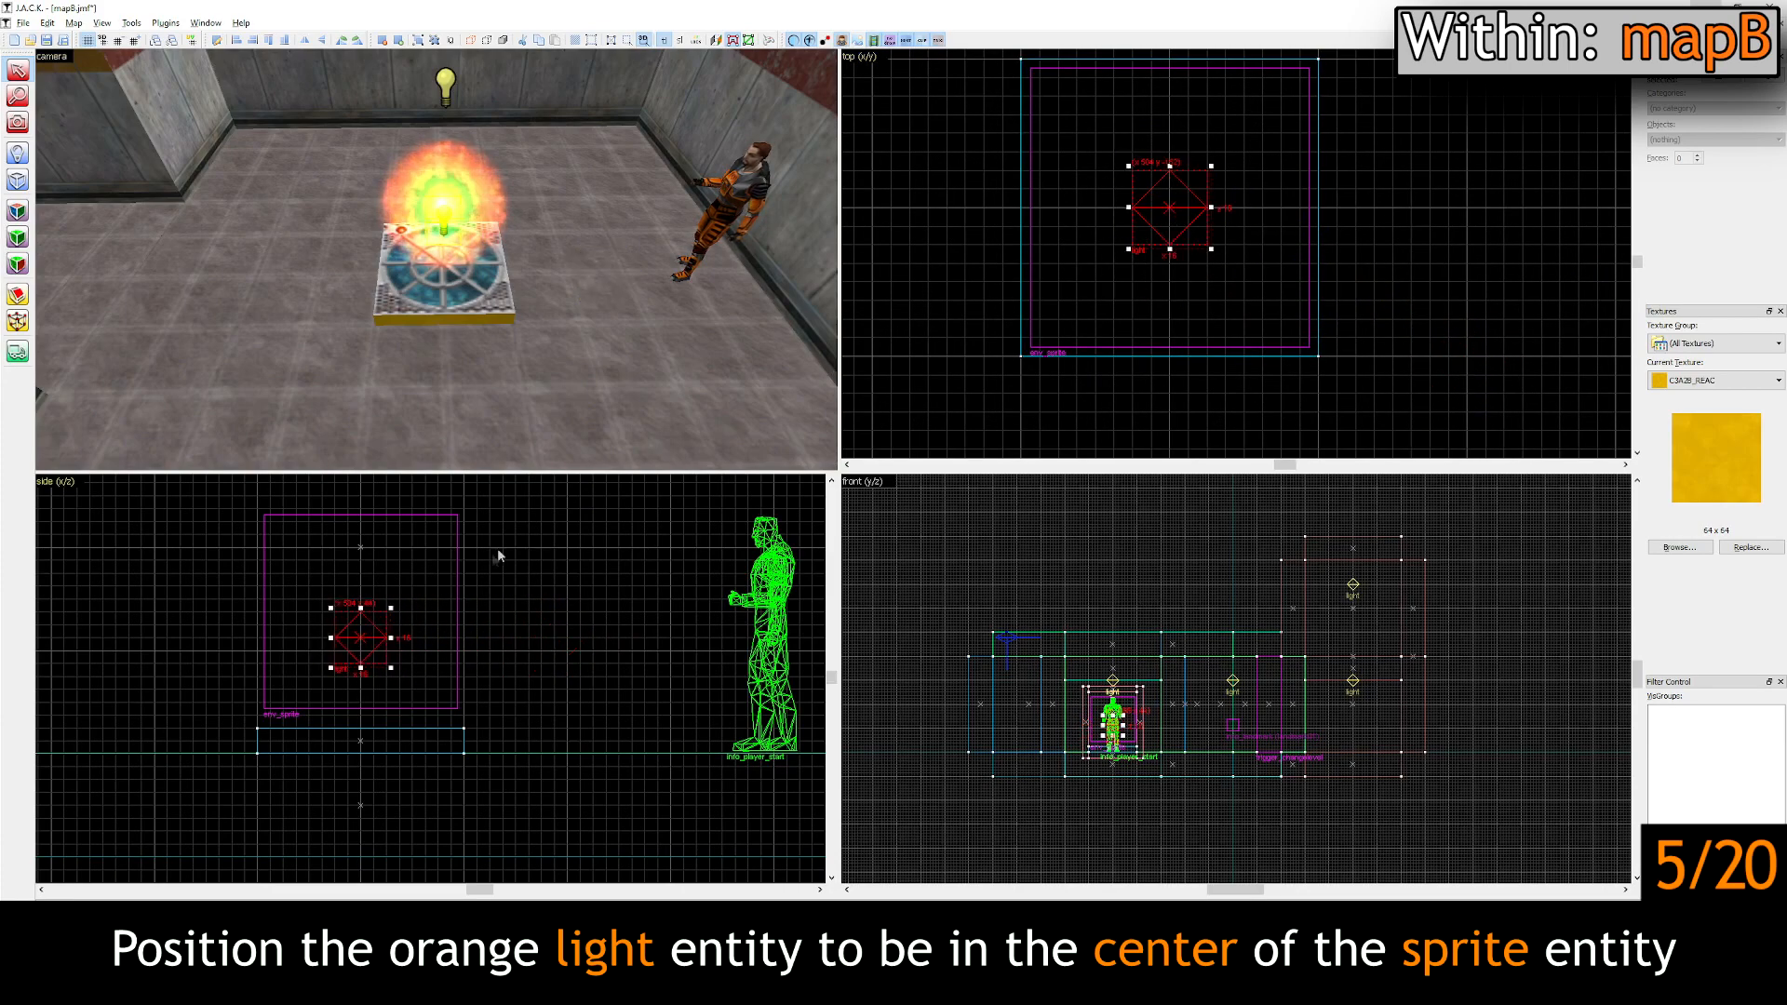
scroll(348, 639, "up", 2)
left_click_drag(383, 644, 384, 577)
key("z")
key("w")
key("a")
key("s")
key("d")
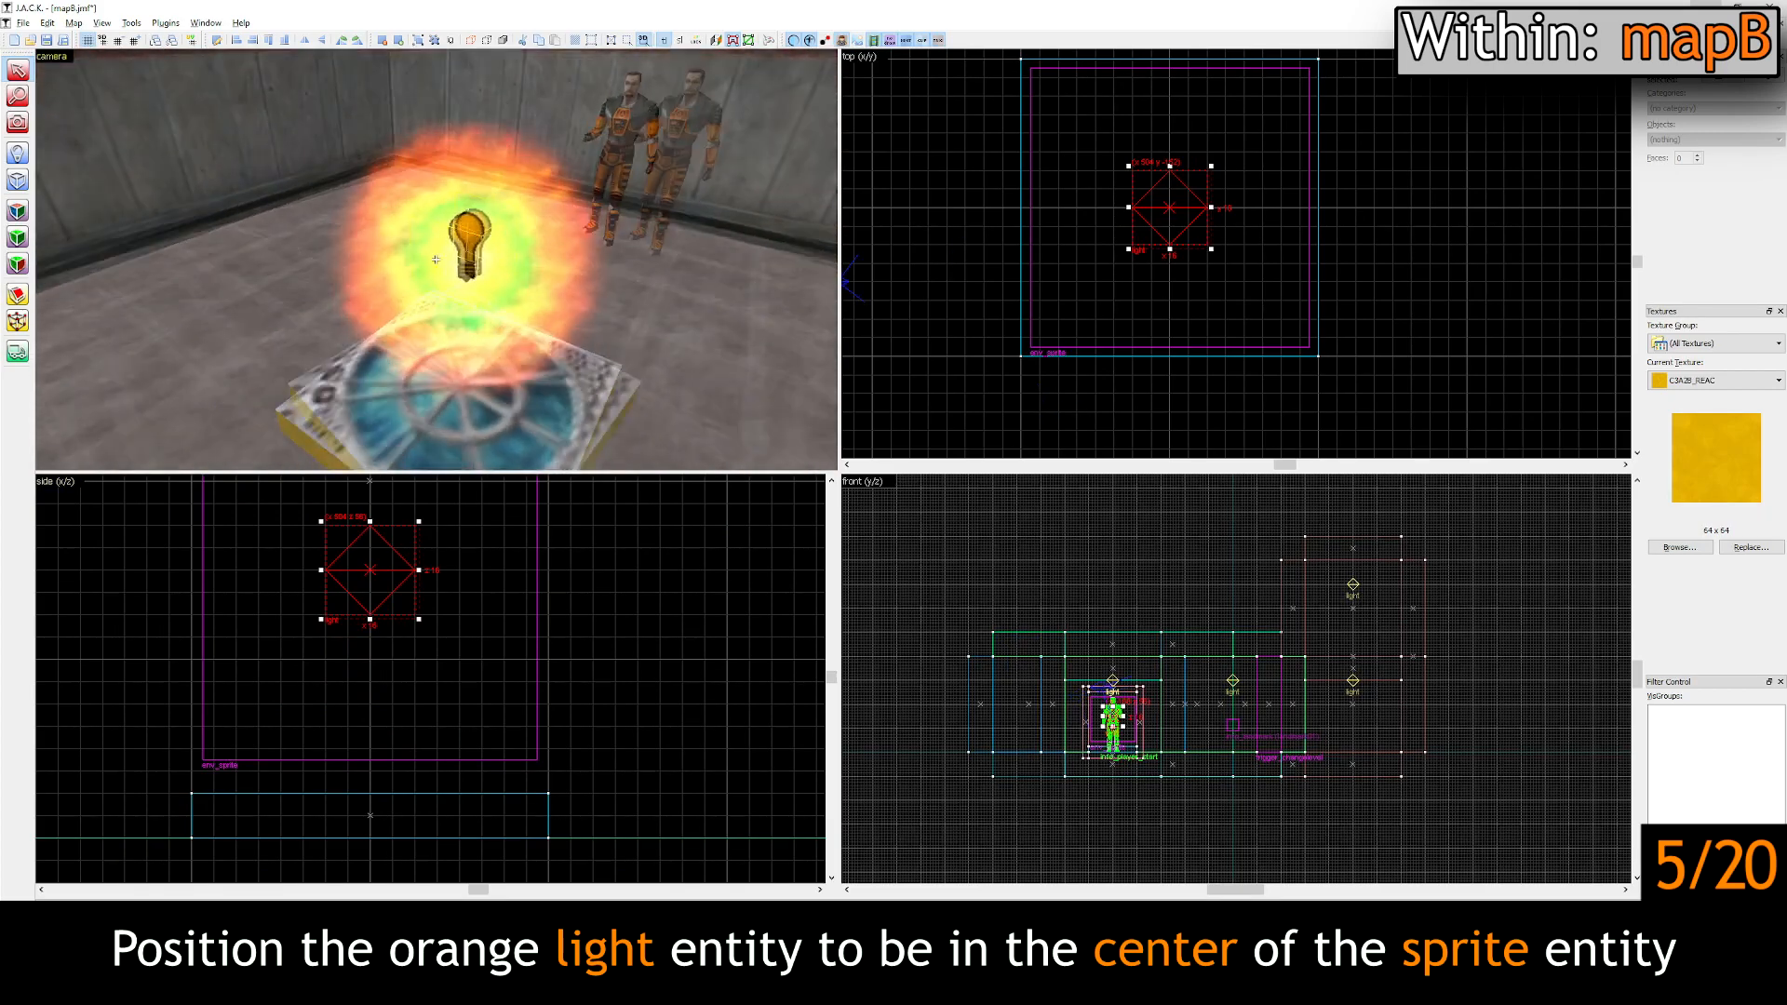
key("z")
key("Escape")
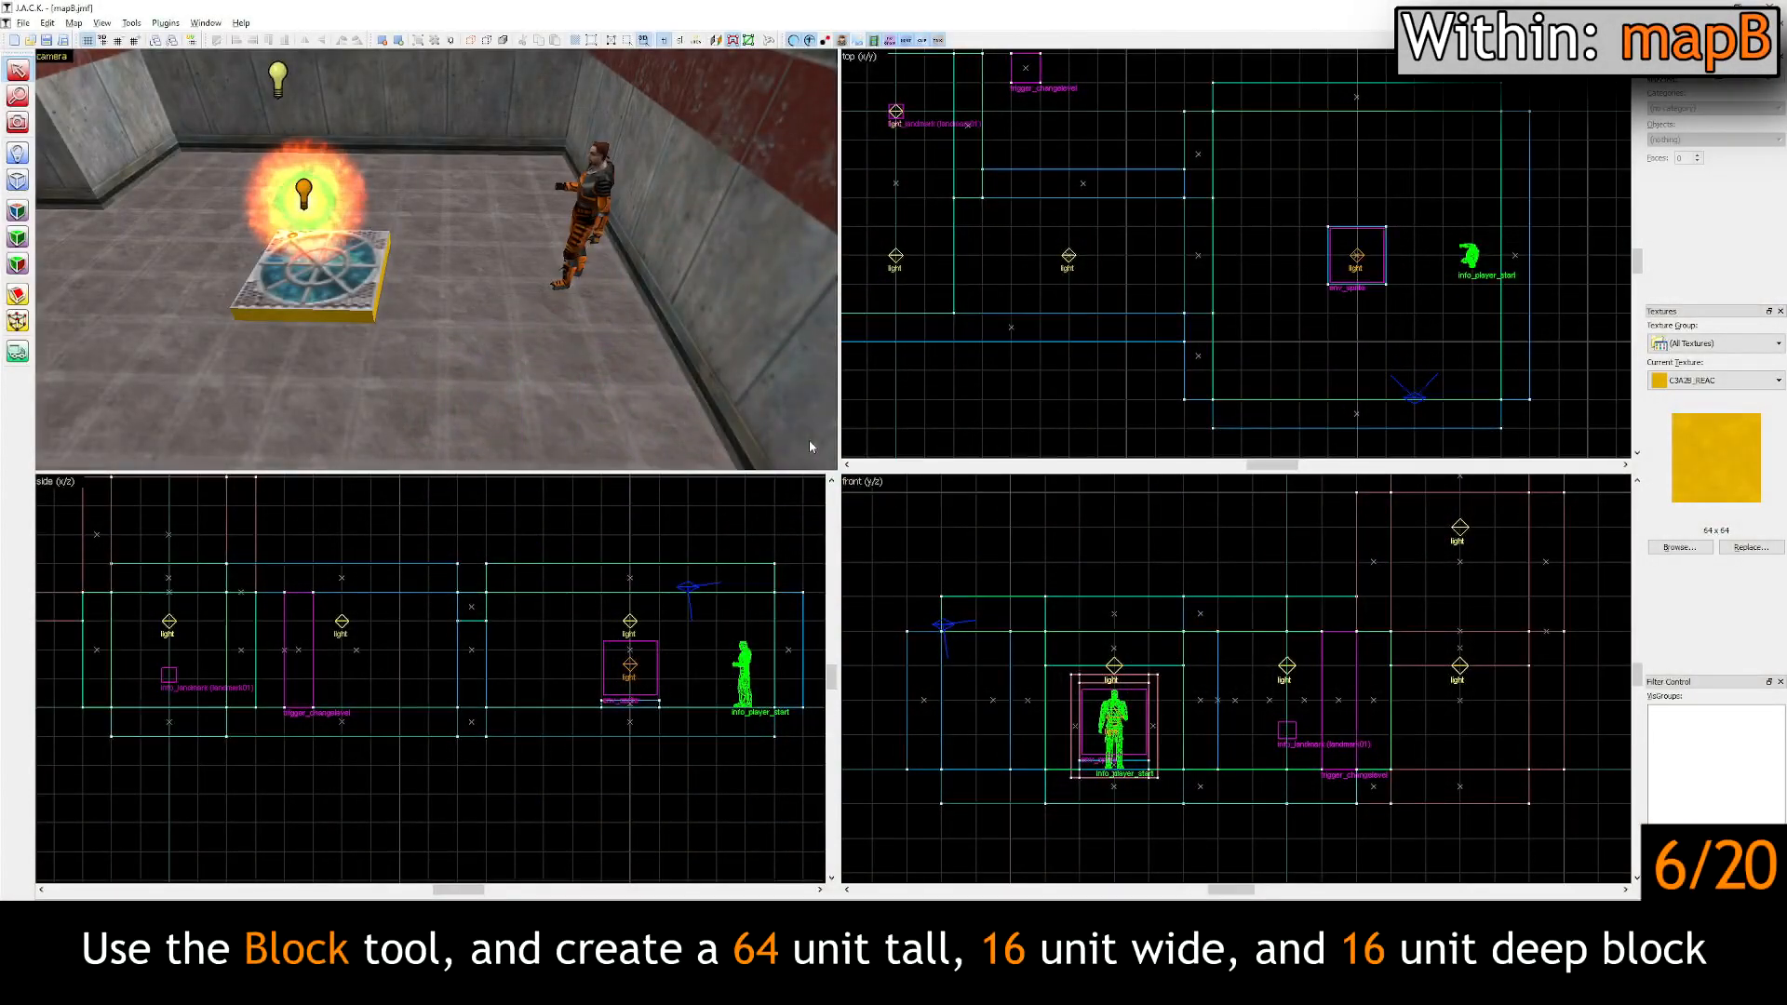
Step: Create a block 16 units wide, 16 deep and 64 tall, standing on the floor between the teleporter pad and the player start
left_click(18, 181)
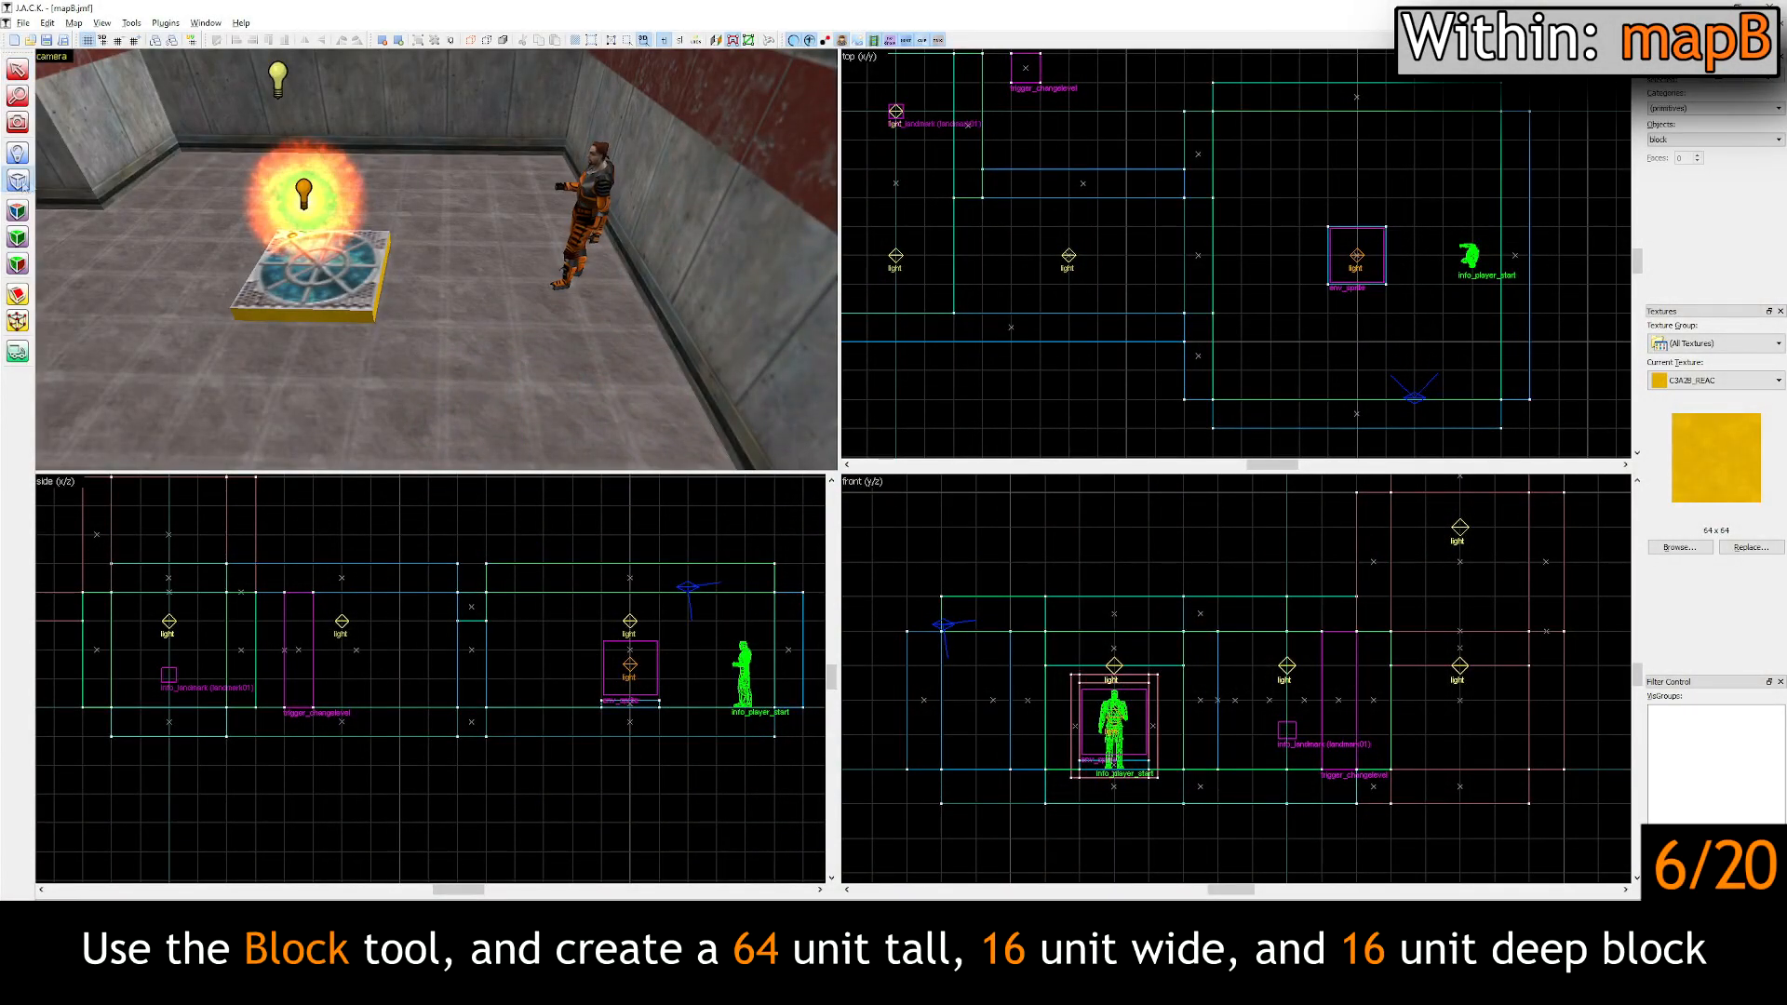
scroll(1224, 335, "up", 5)
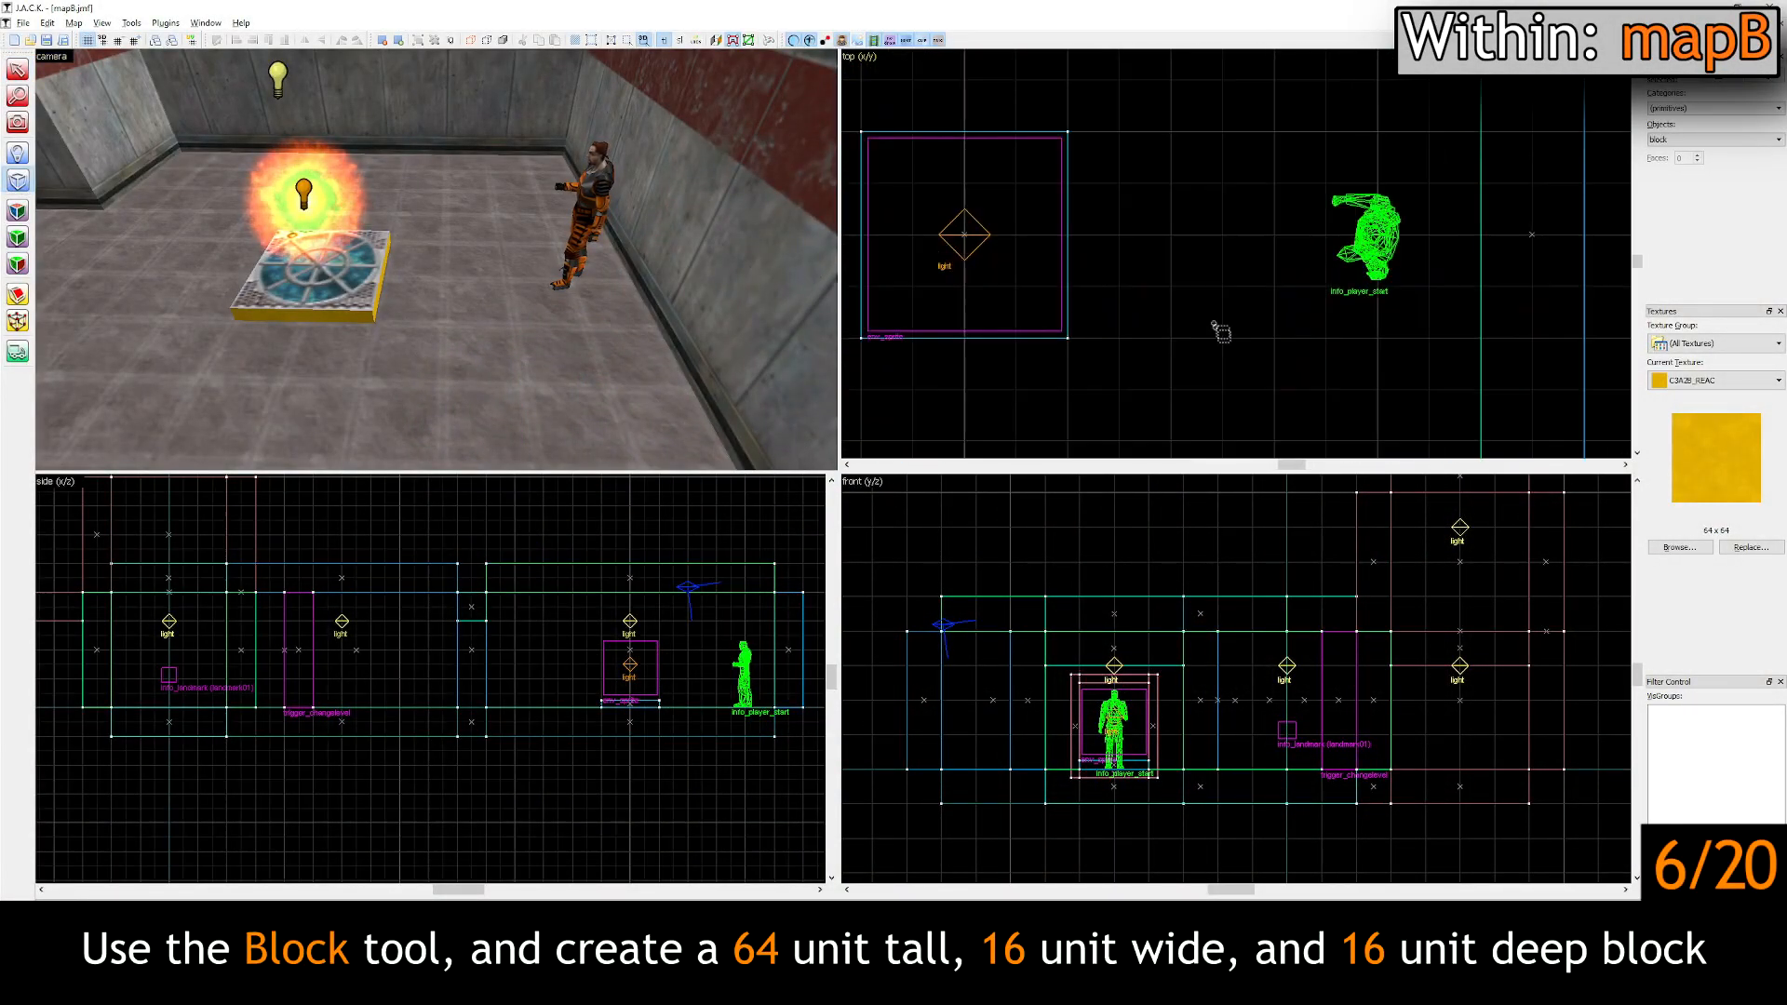
left_click_drag(1175, 239, 1227, 292)
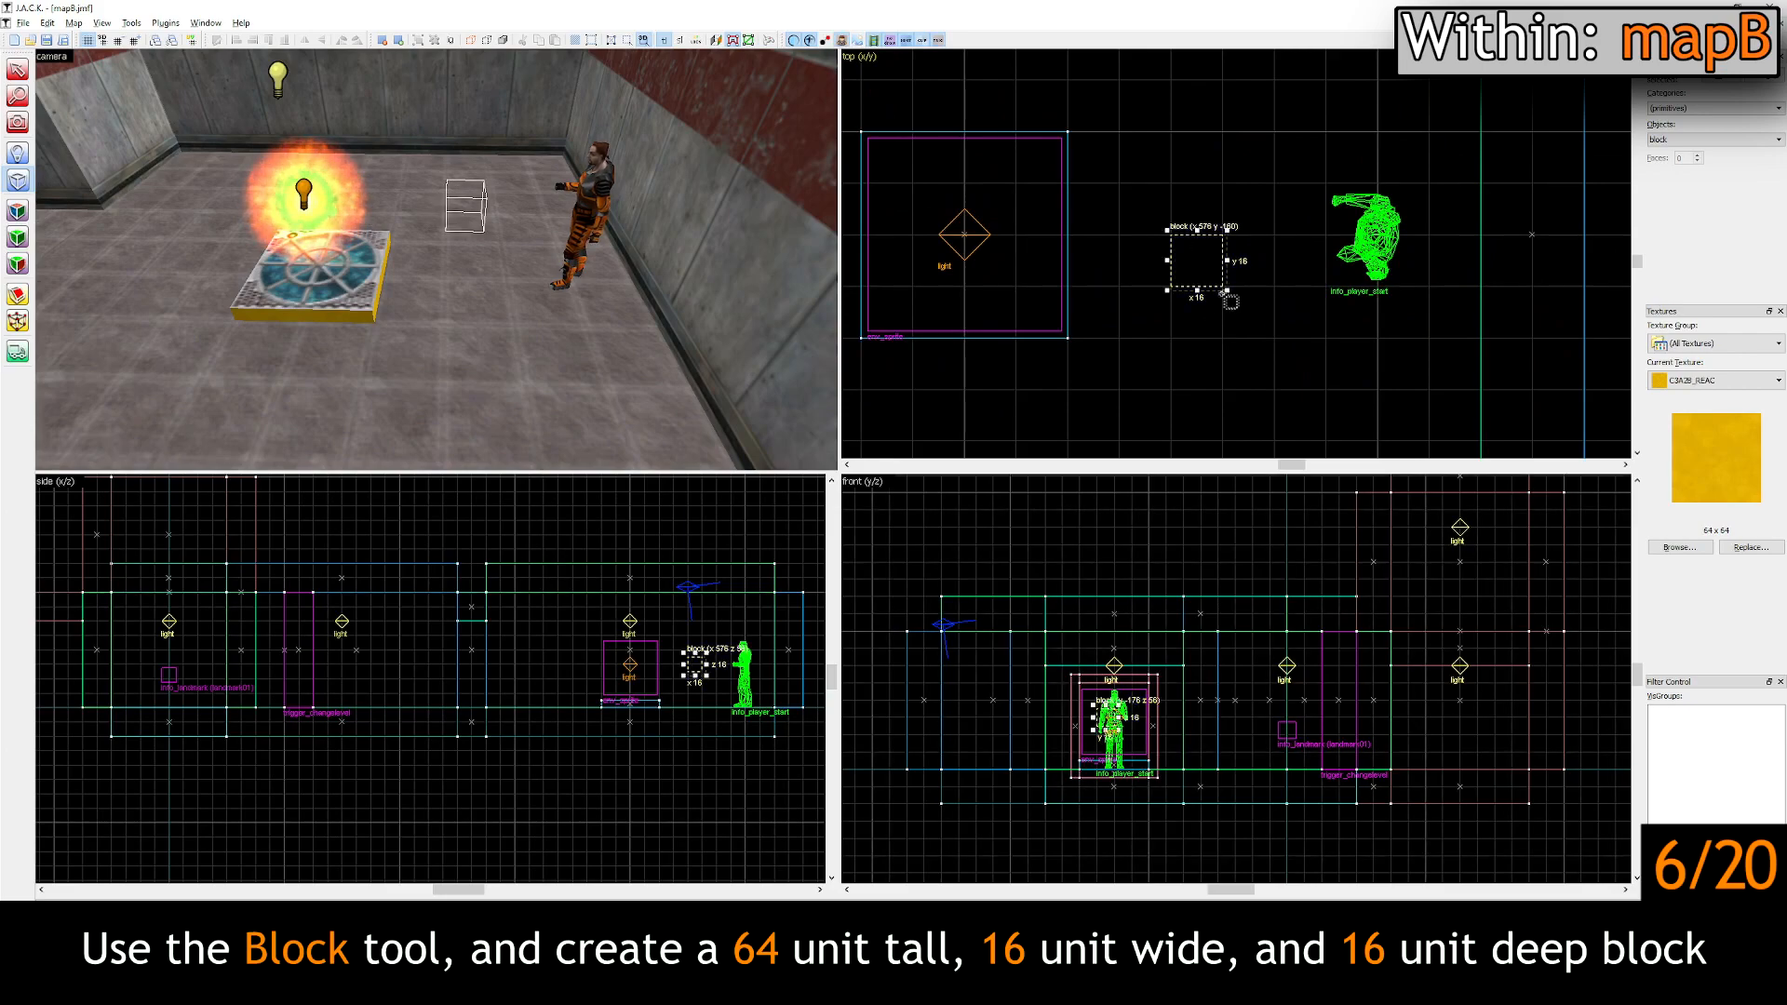
scroll(685, 680, "up", 4)
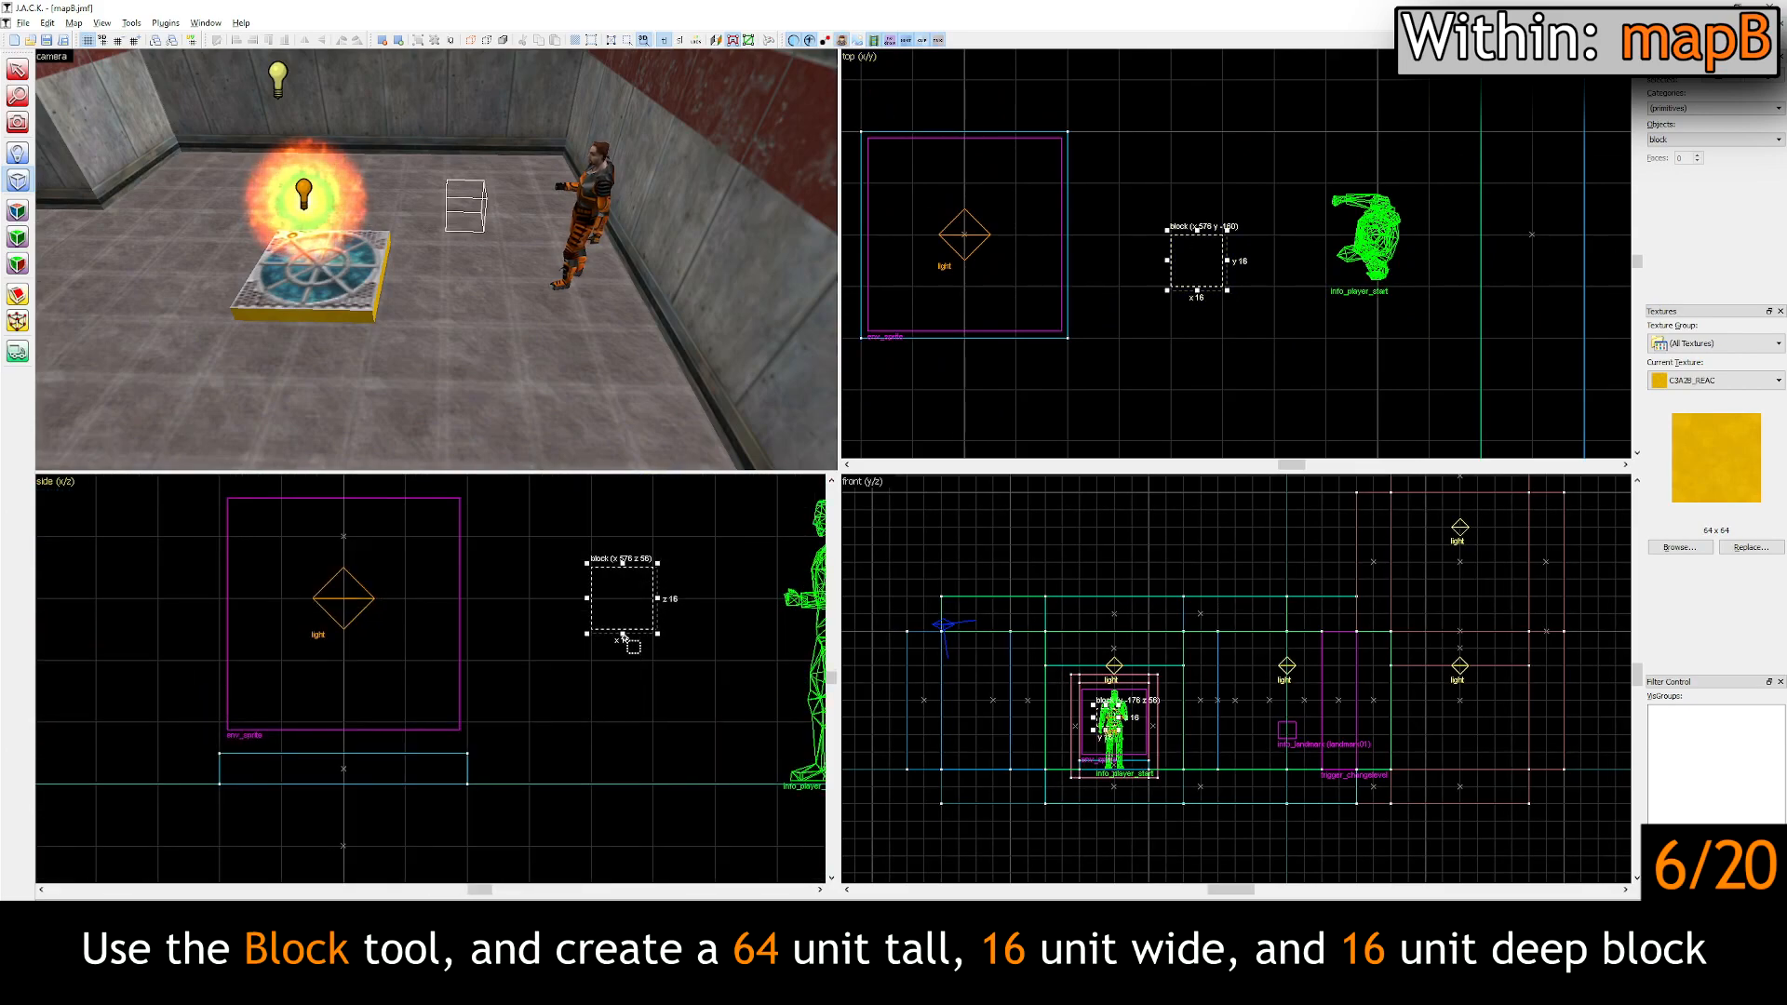
left_click_drag(622, 633, 631, 756)
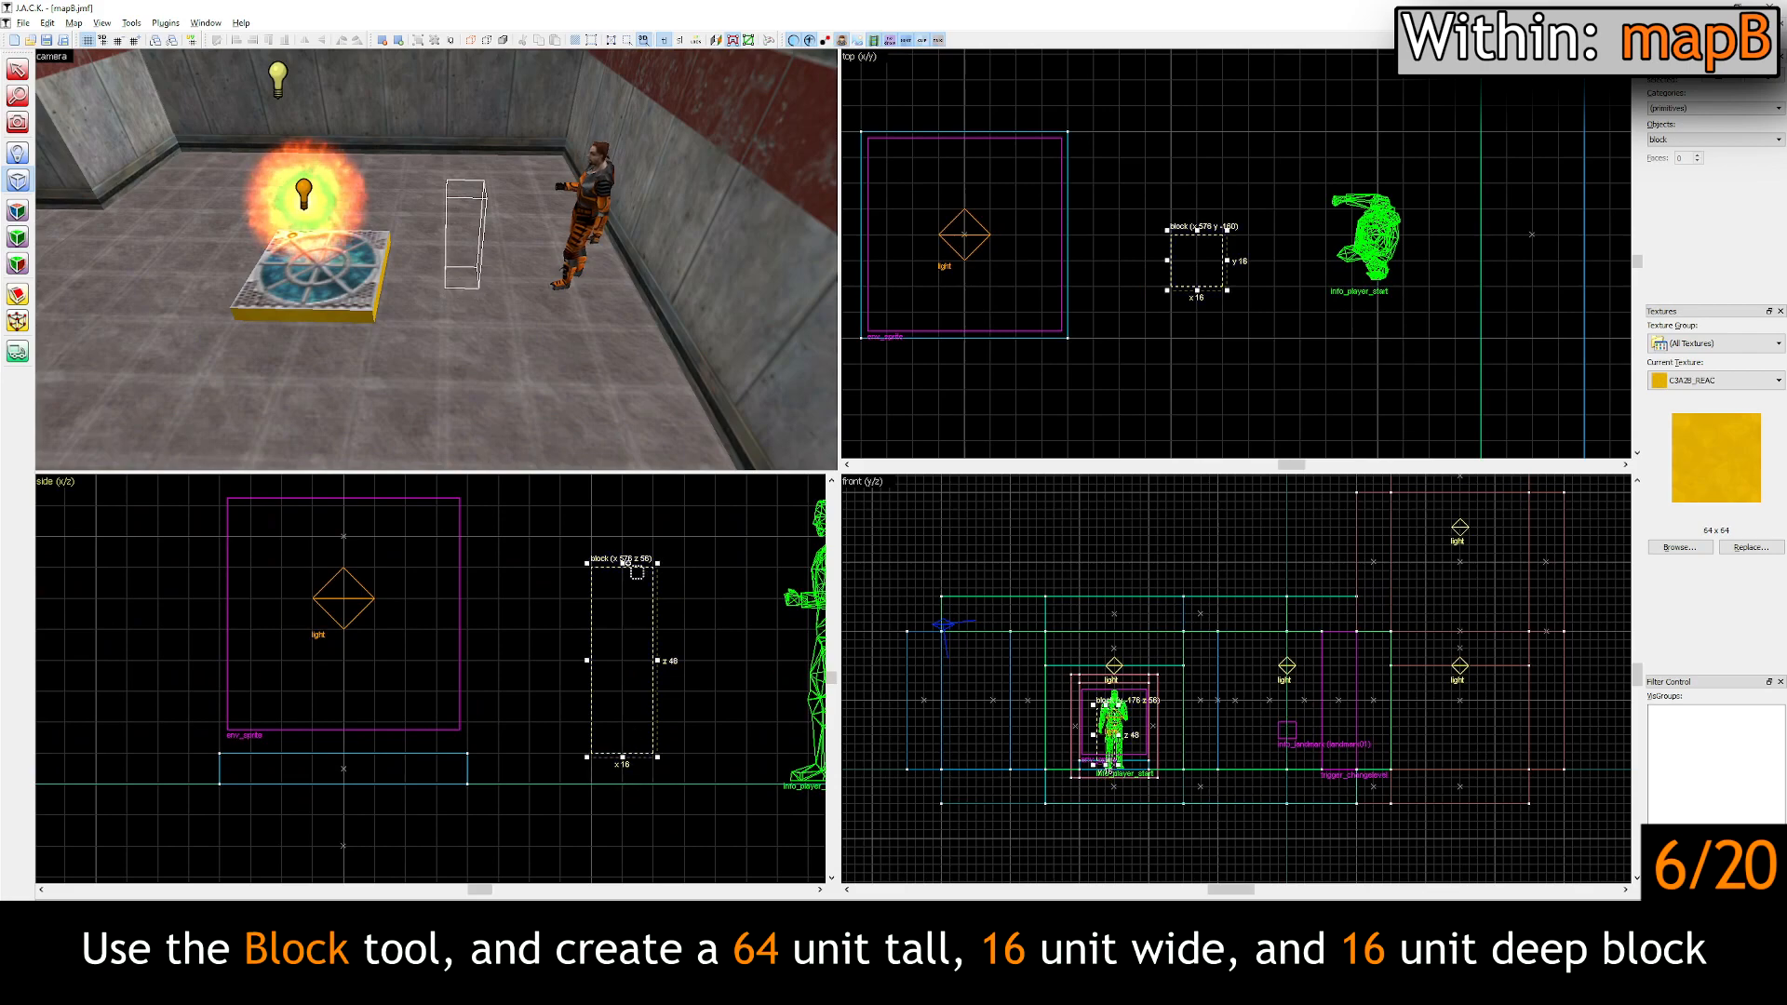
left_click_drag(623, 567, 631, 520)
left_click_drag(632, 593, 629, 621)
key("Return")
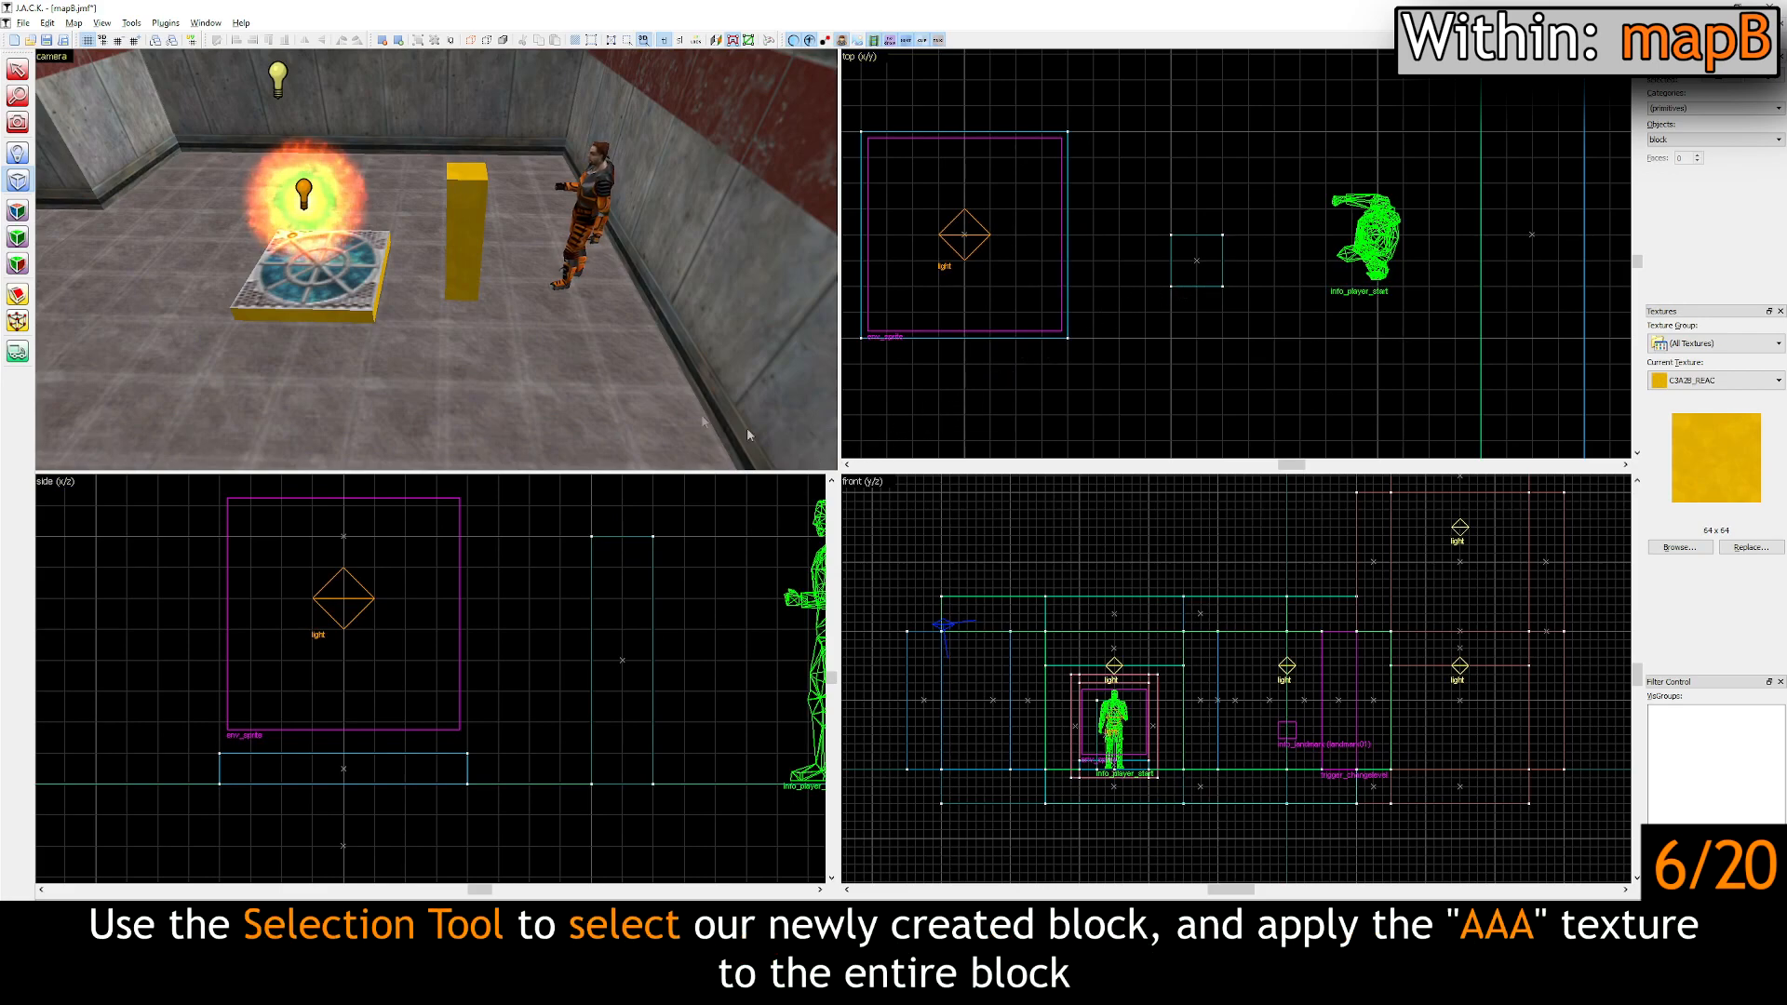
Step: Select the new tall block and apply the AAATRIGGER texture to all of its faces
left_click(17, 69)
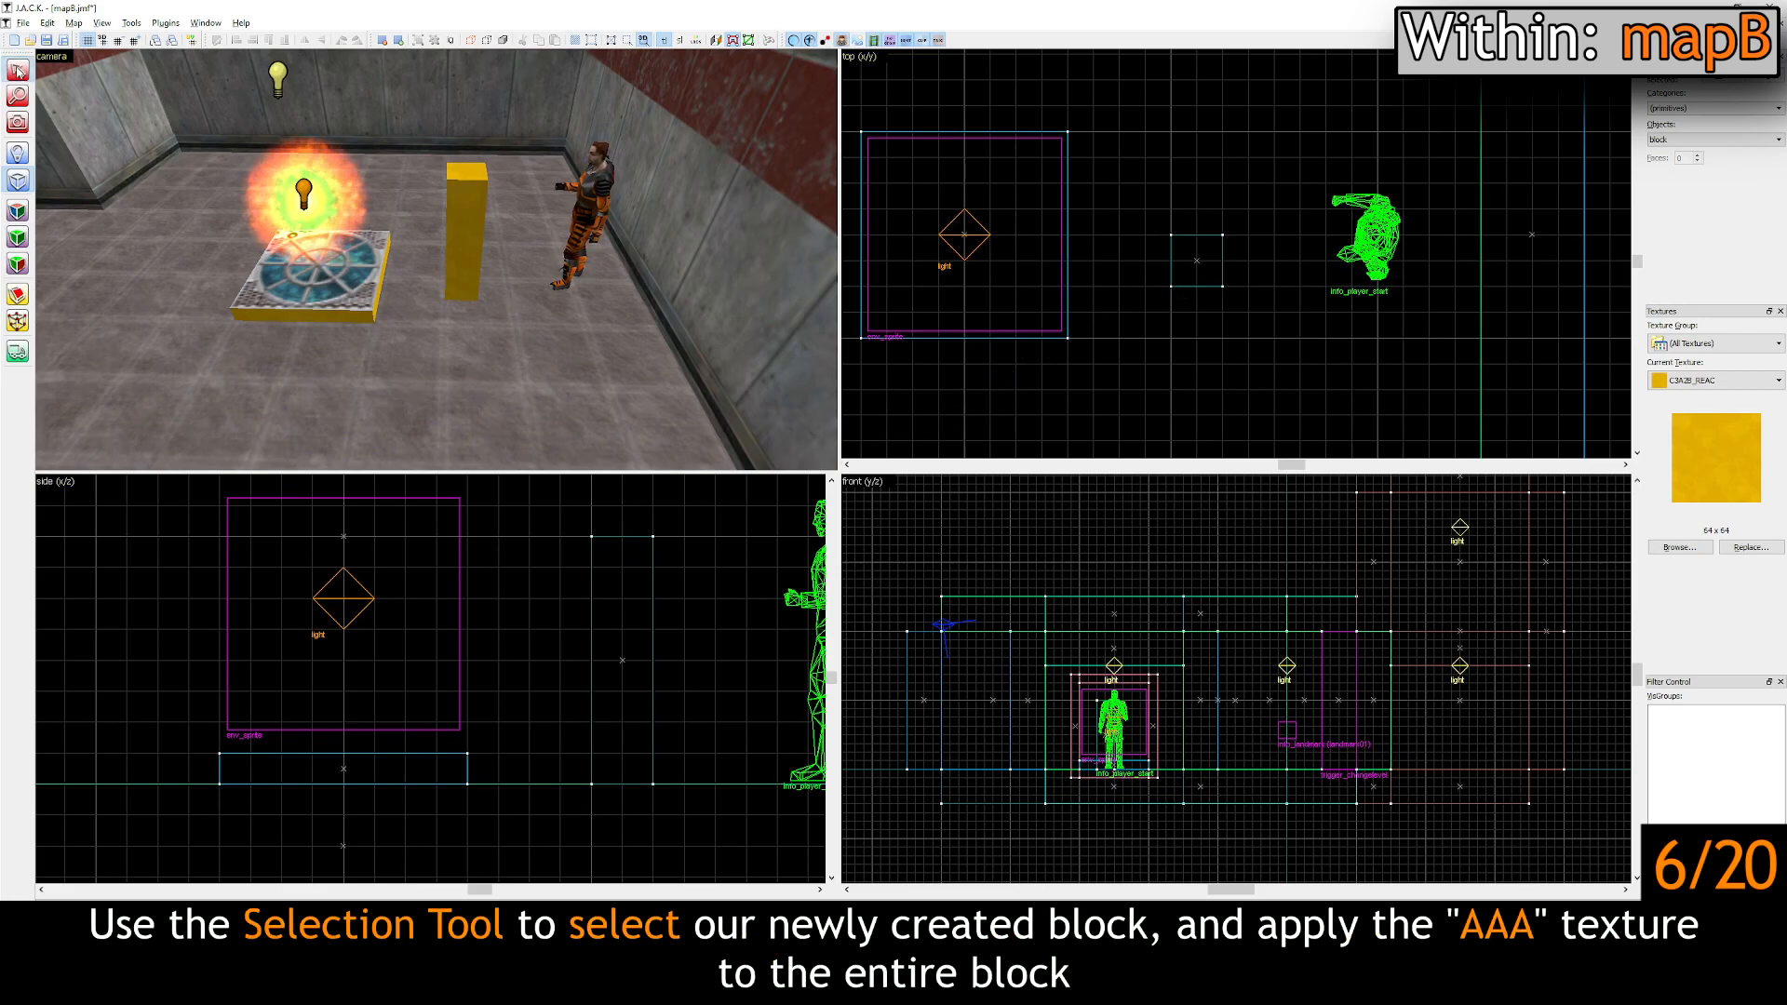
left_click(464, 227)
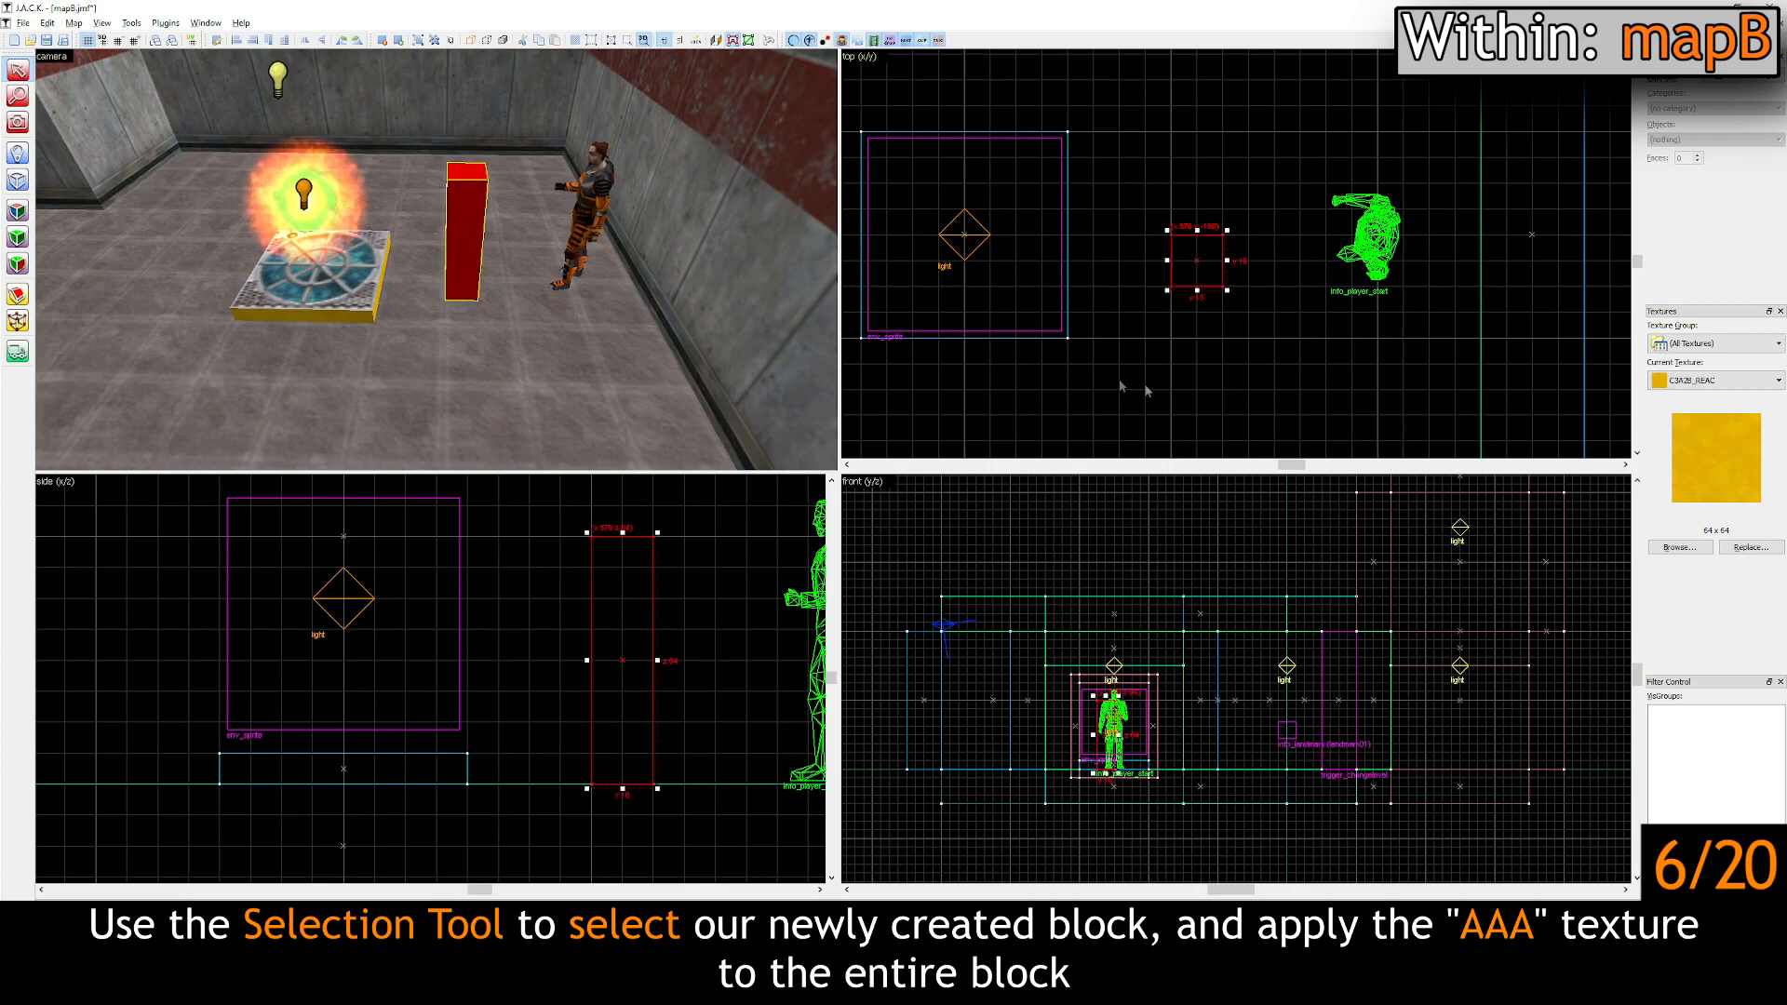
left_click(1680, 547)
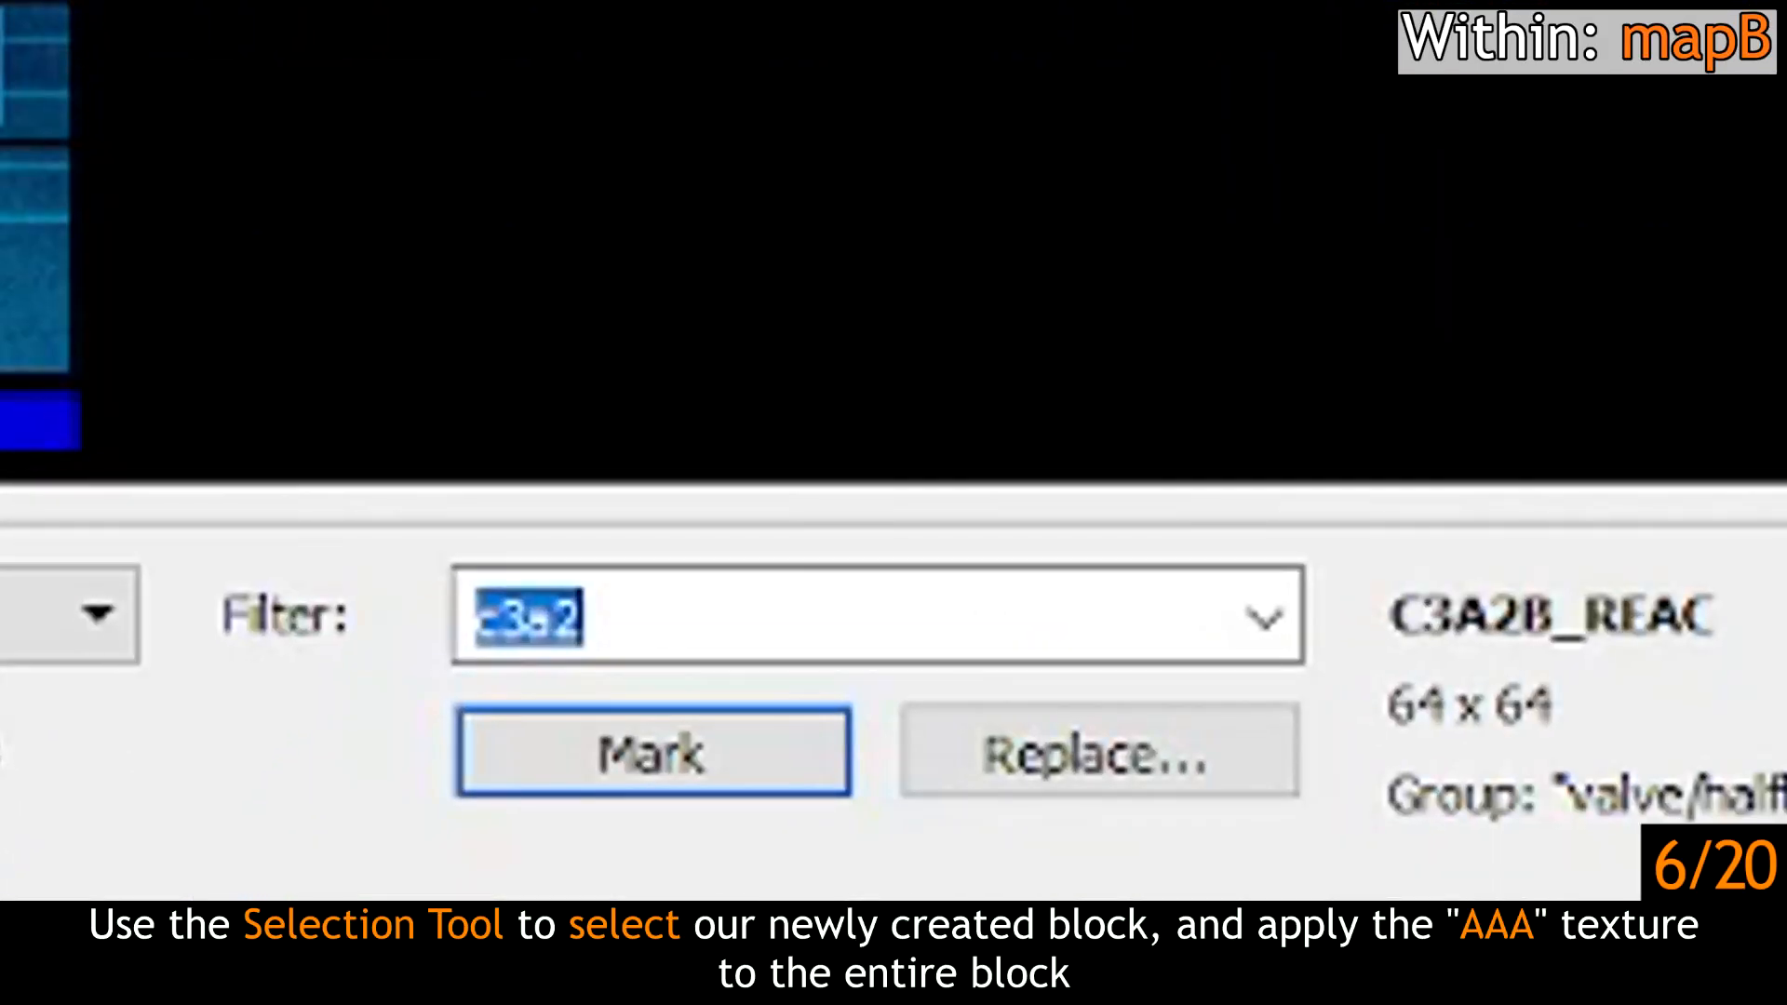
key("BackSpace")
type("aaa")
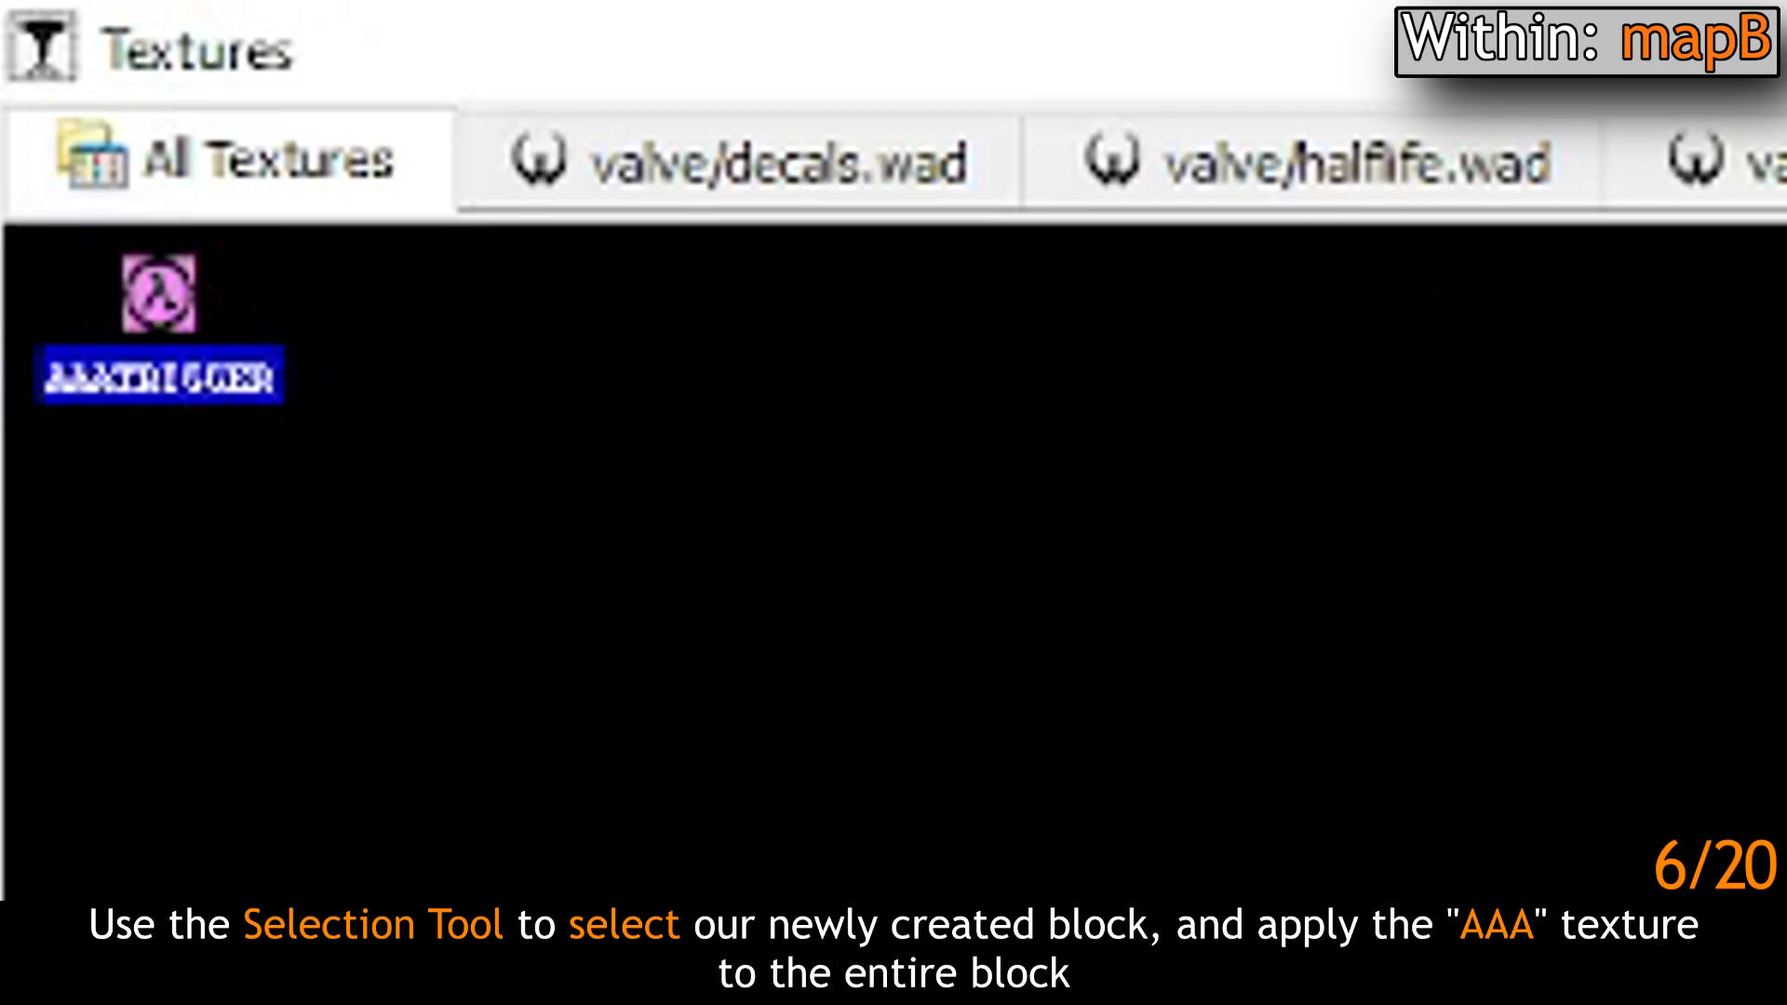
double_click(213, 313)
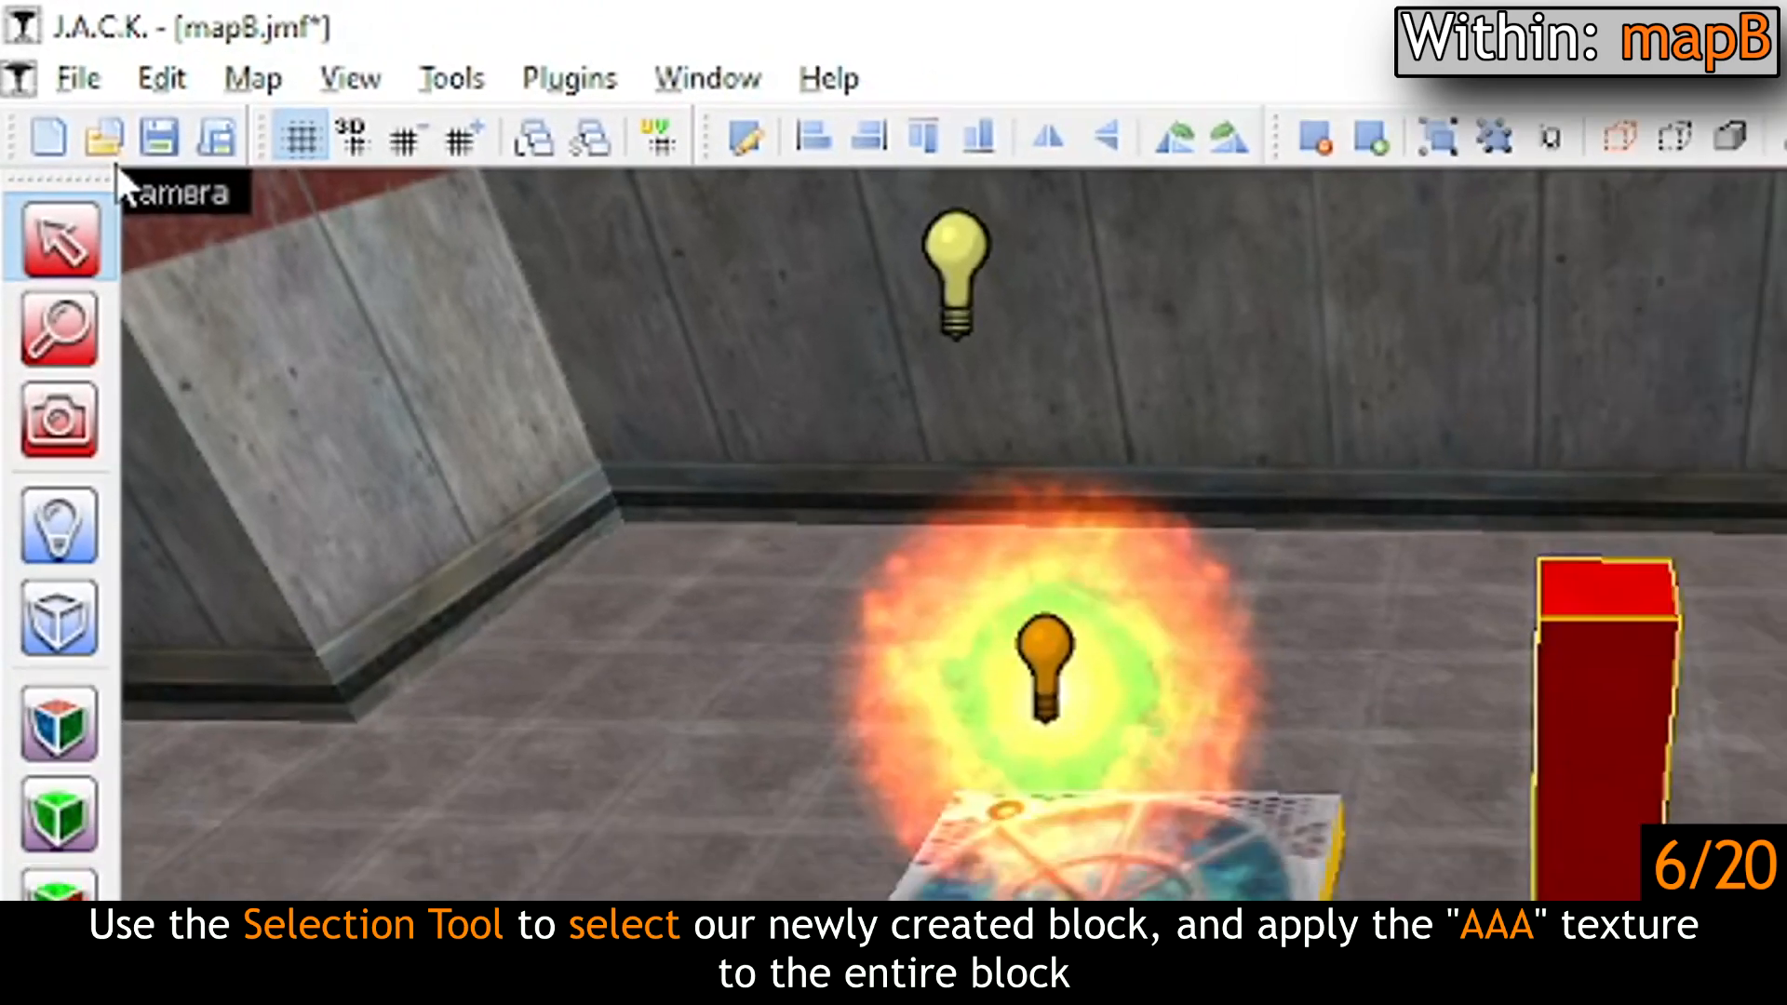
left_click(89, 861)
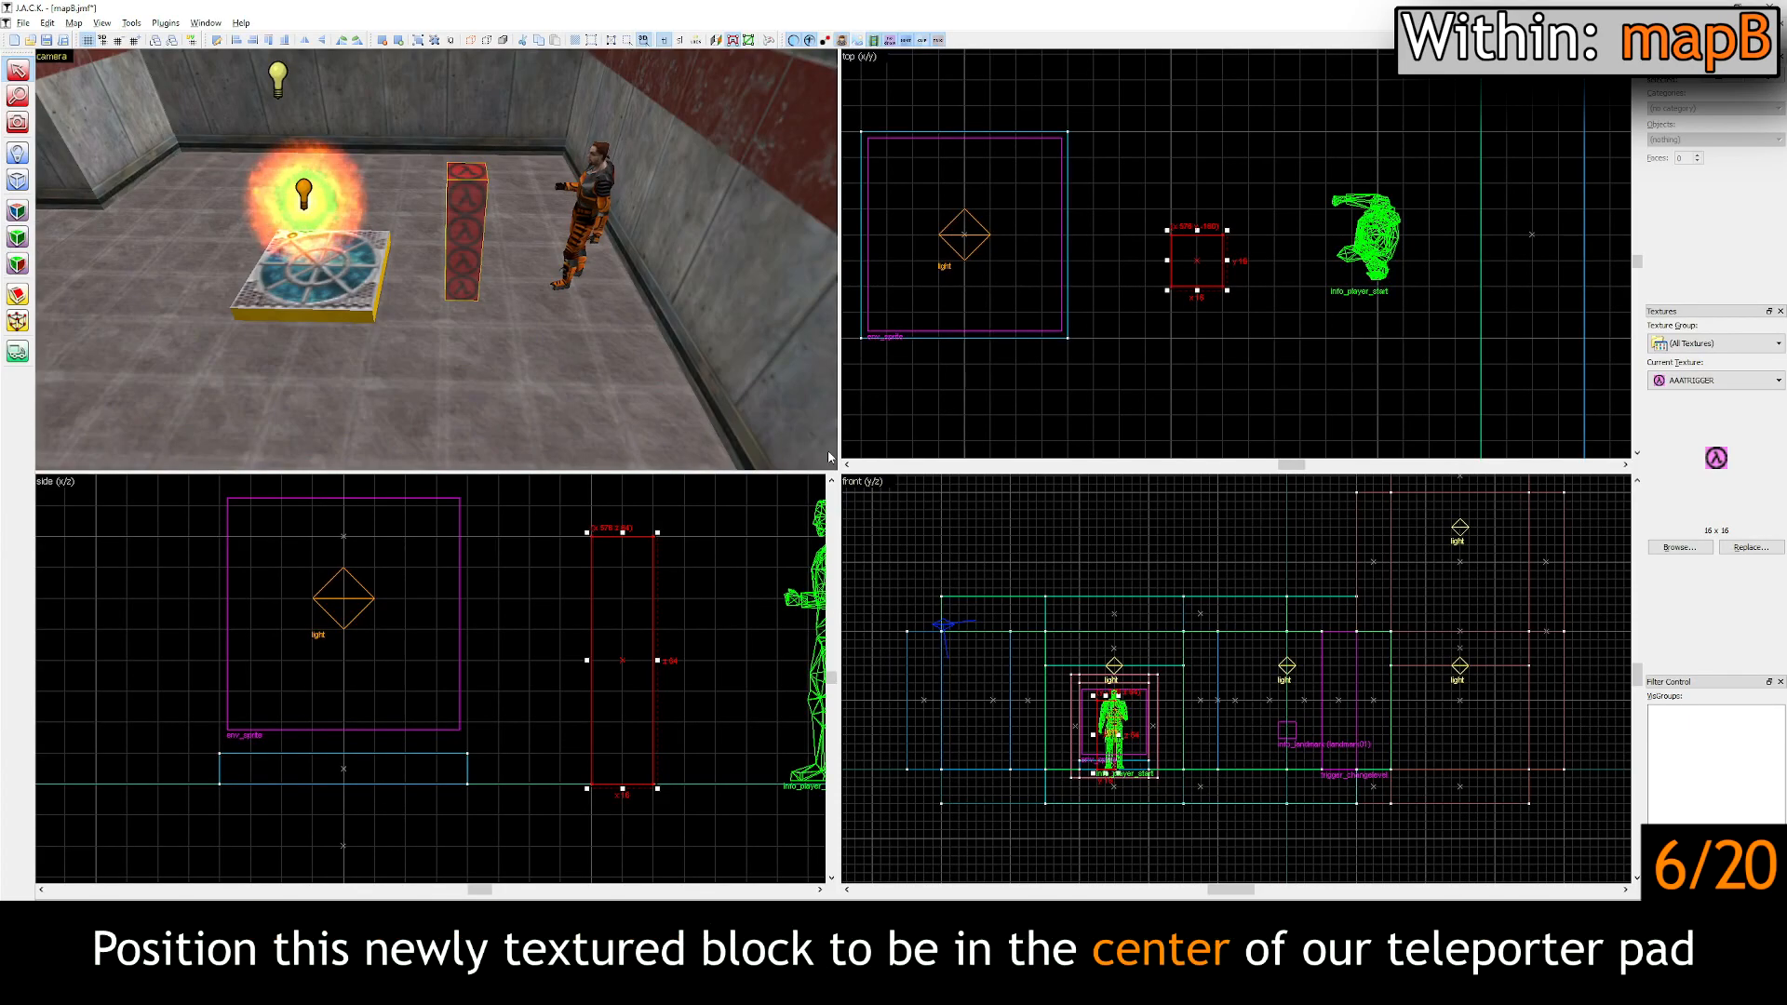
Step: Move the AAATRIGGER block to the centre of the teleporter pad in the top view and check its position in the camera view
left_click_drag(1198, 266, 966, 243)
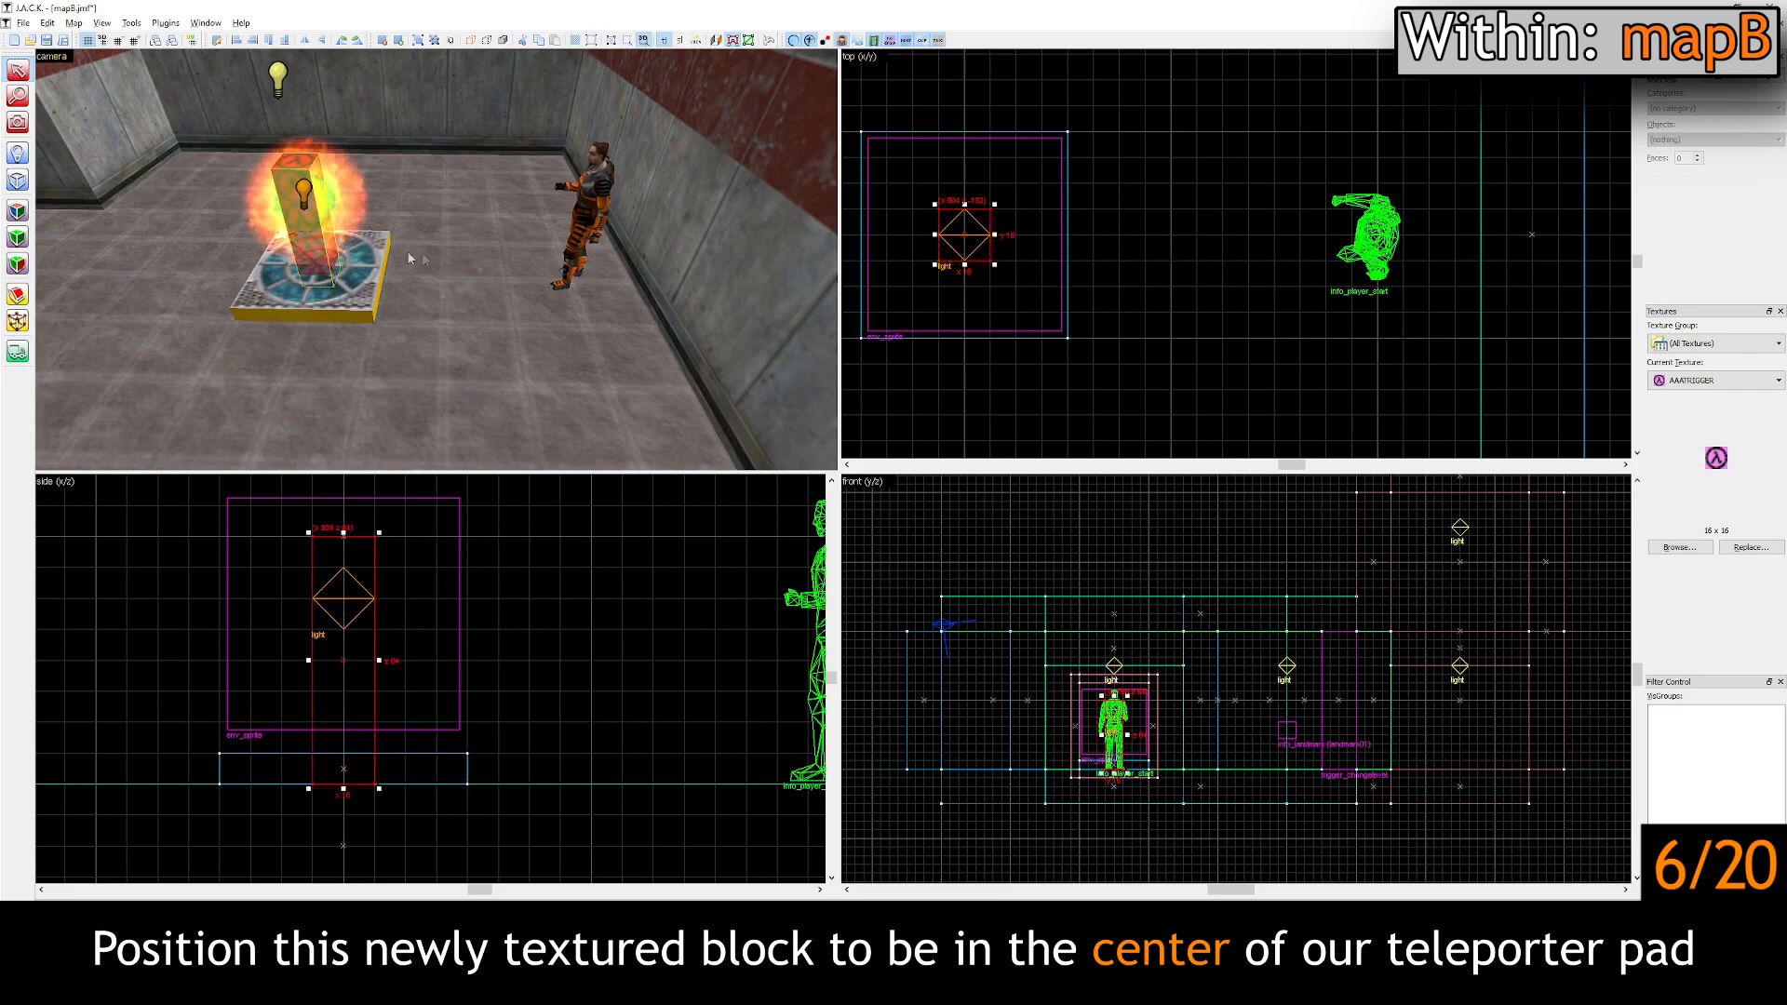
key("z")
key("a")
key("w")
key("a")
key("w")
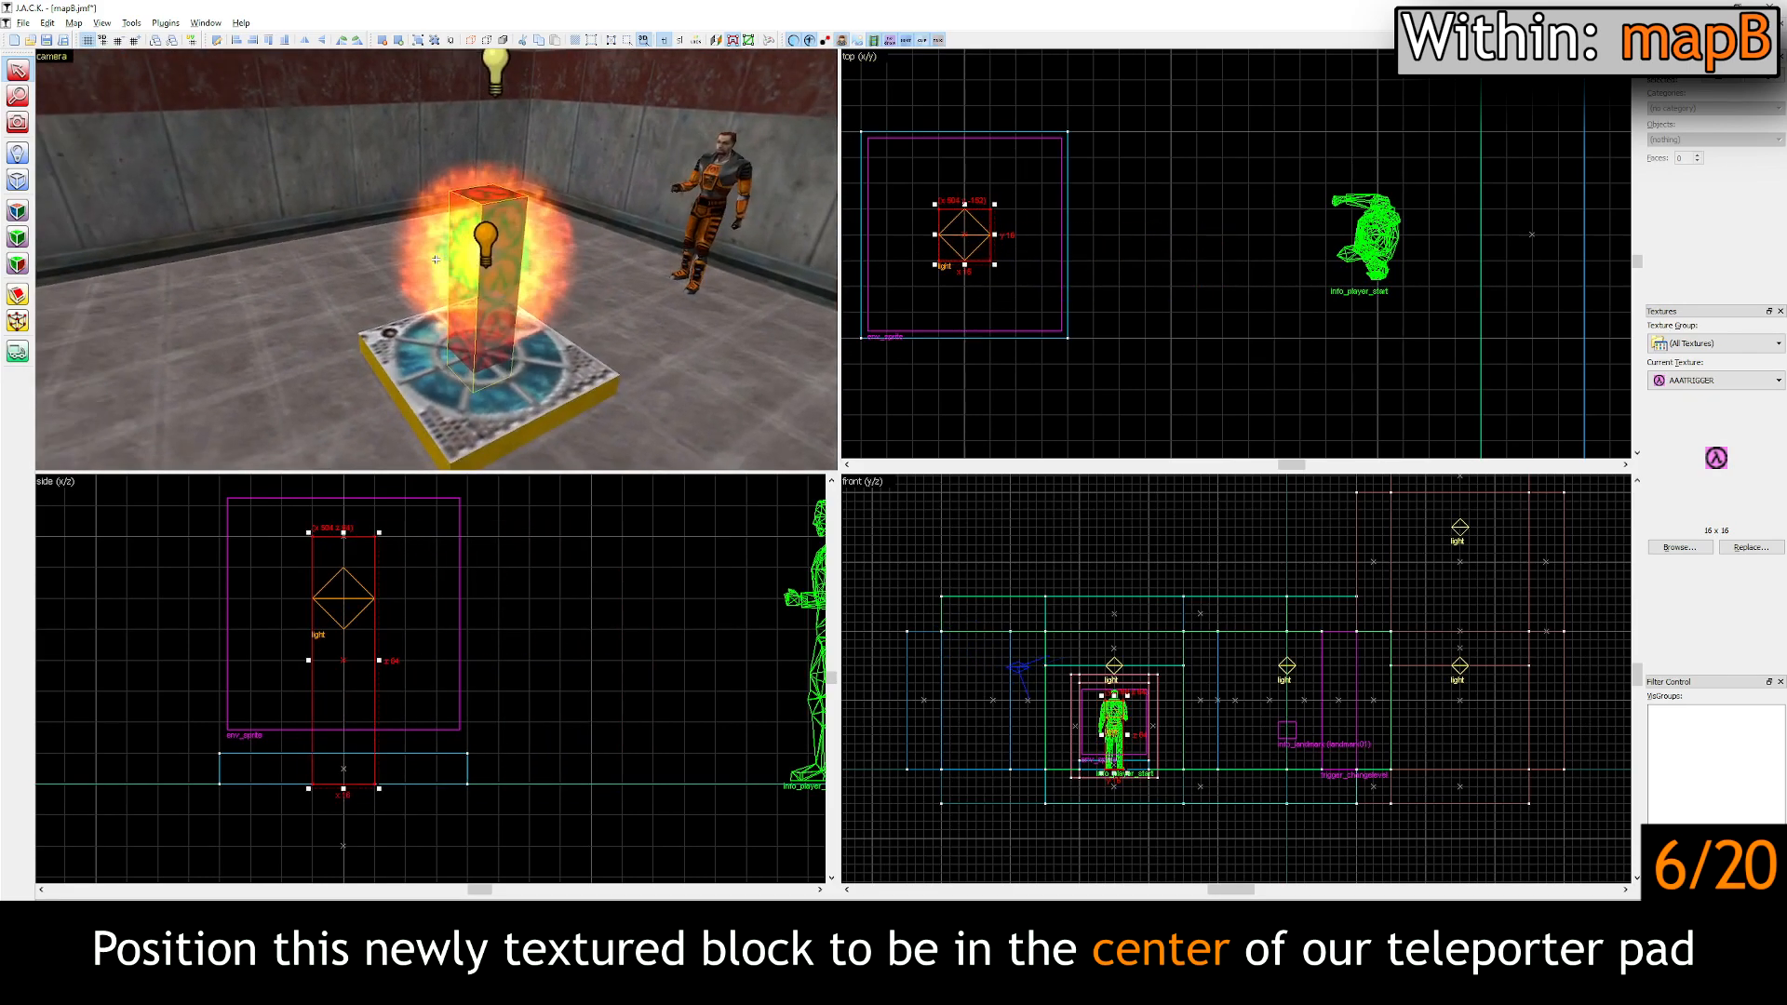
key("z")
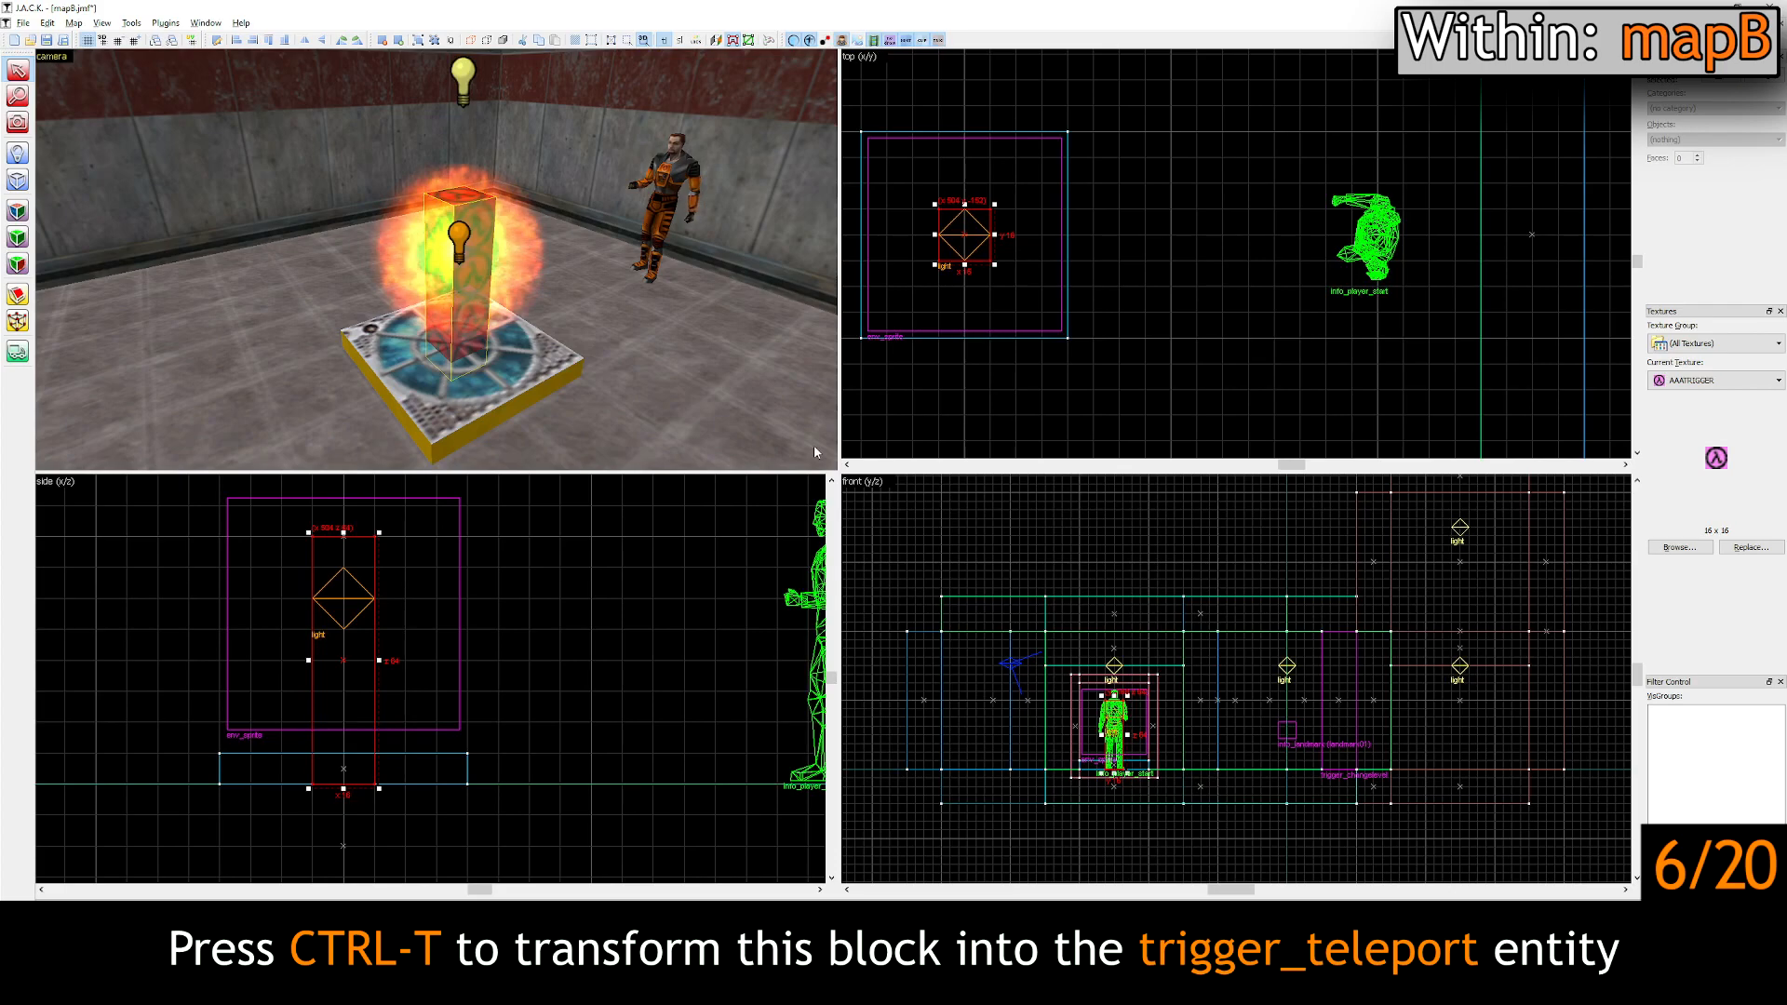
Step: Turn the selected block into a brush entity and set its class to trigger_teleport
key("ctrl+t")
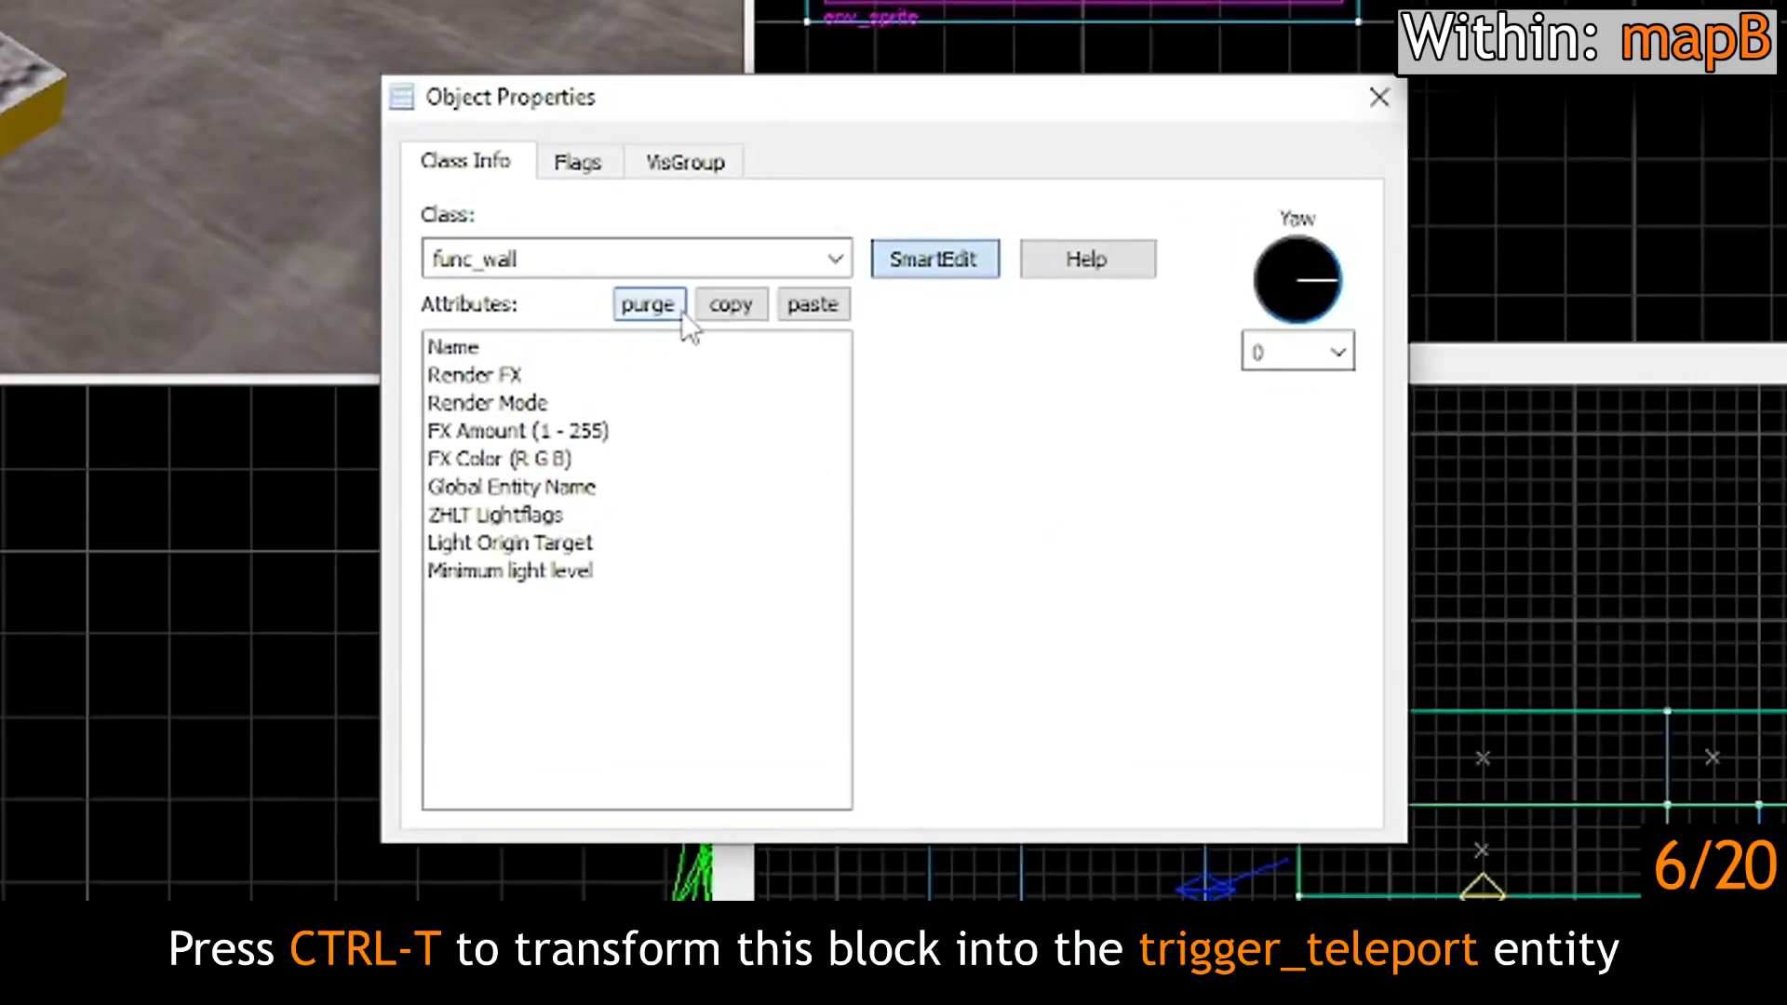
left_click(594, 253)
double_click(594, 258)
type("trigger")
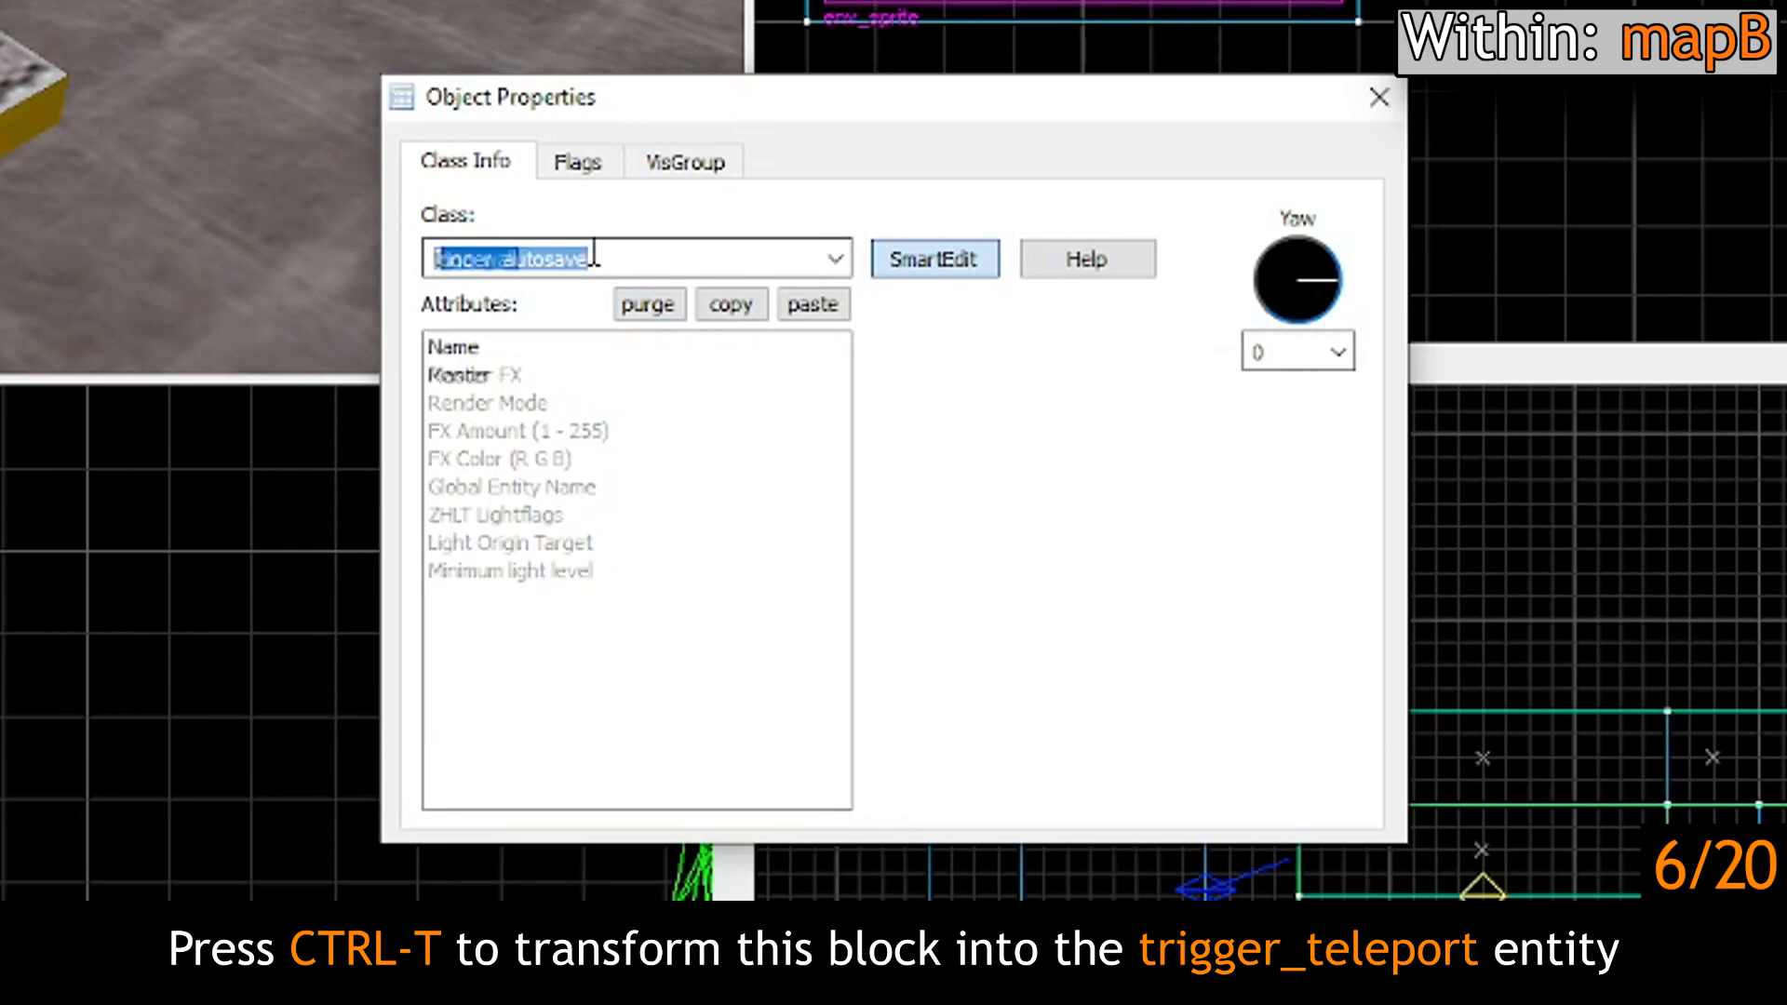
type("_teleport")
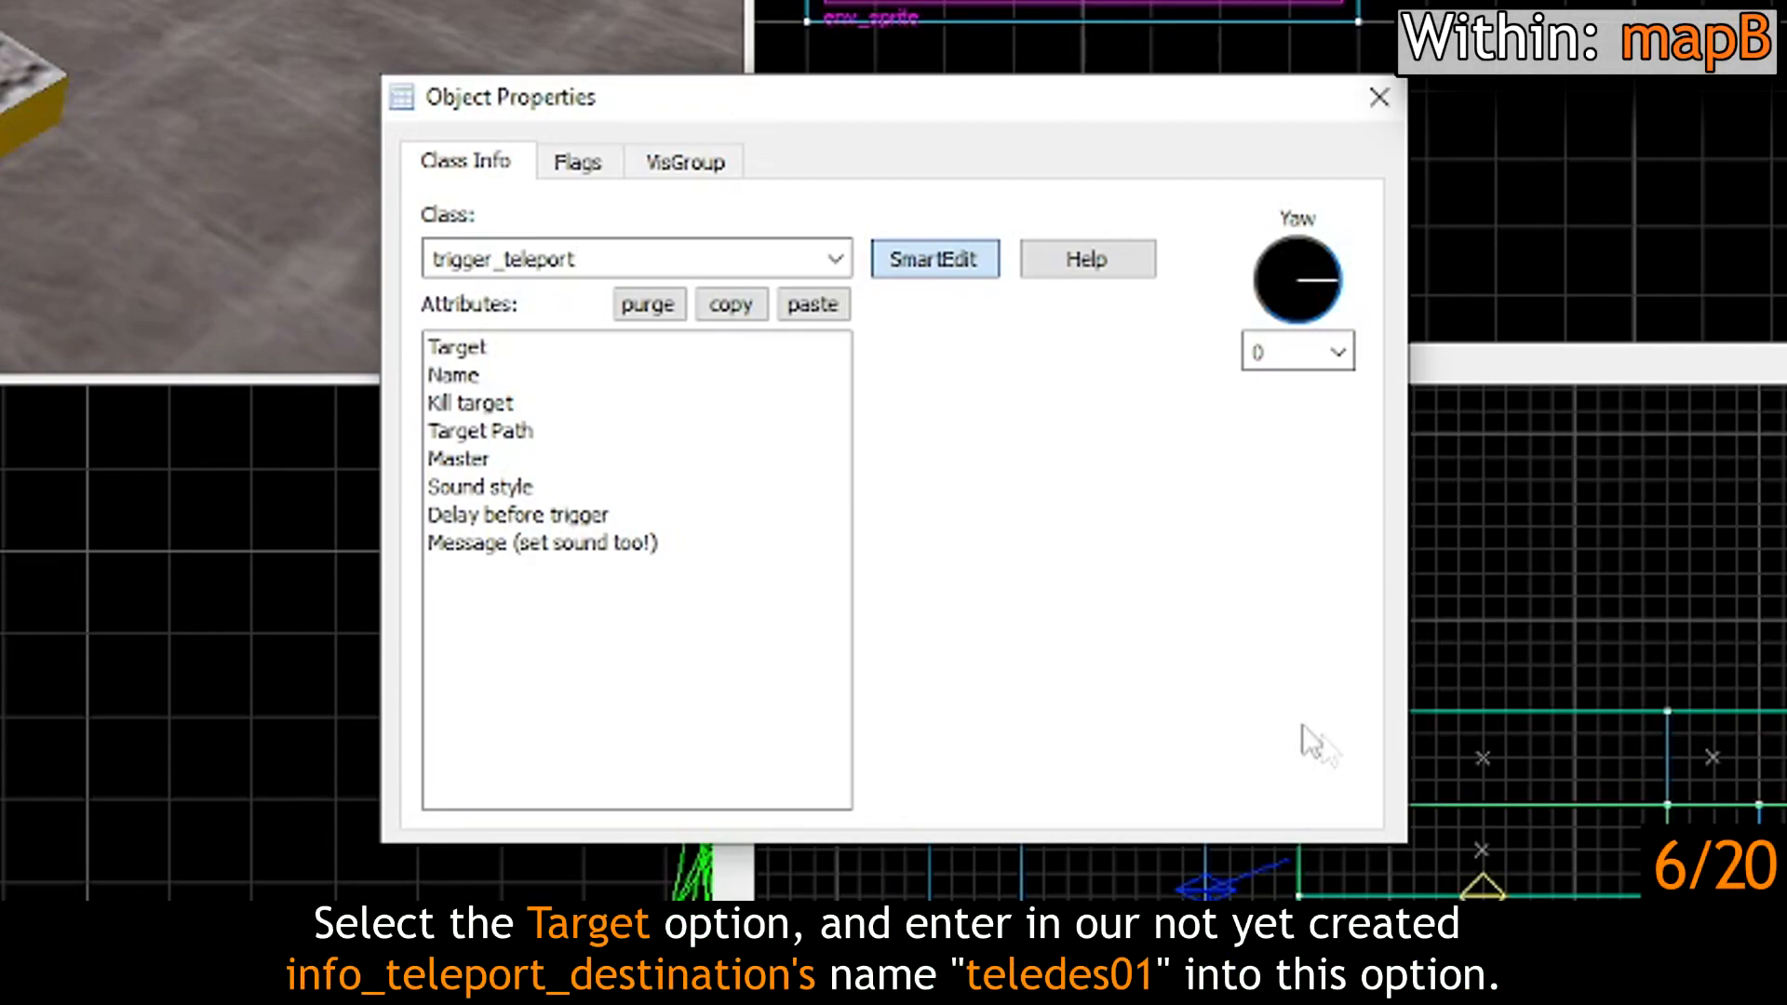
Step: Set the trigger_teleport's Target to teledes01 and close its properties
left_click(527, 345)
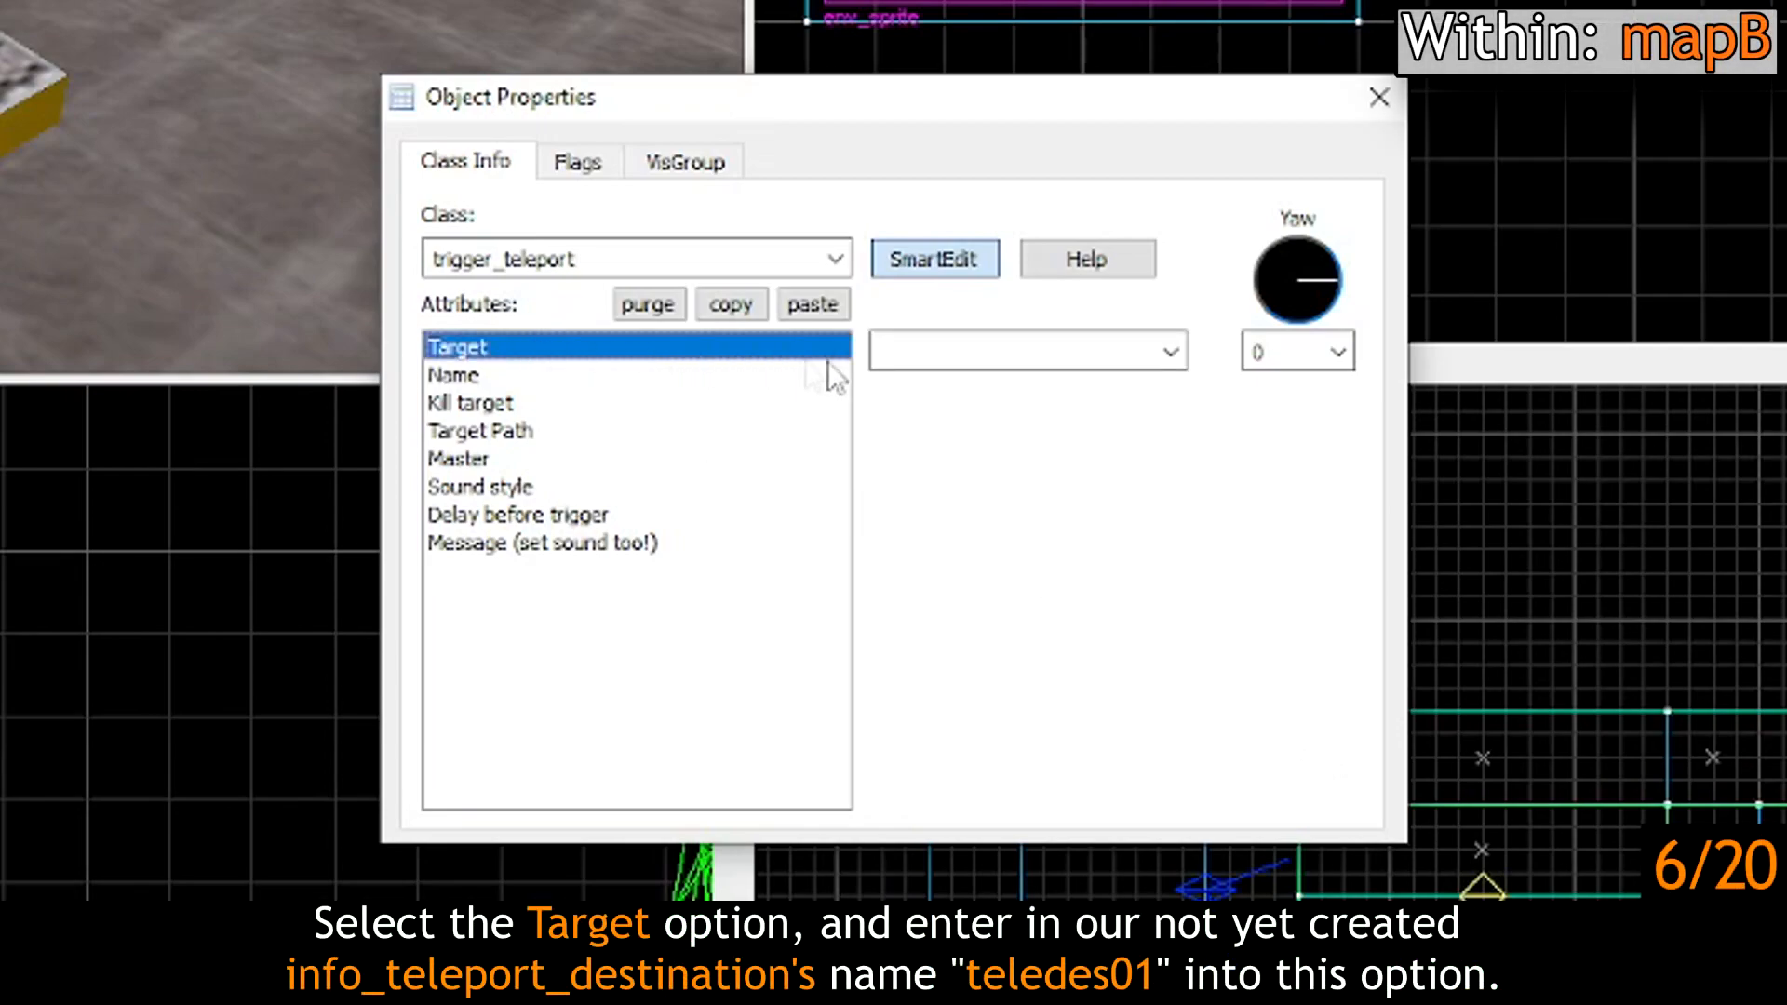
left_click(989, 354)
type("teledes01")
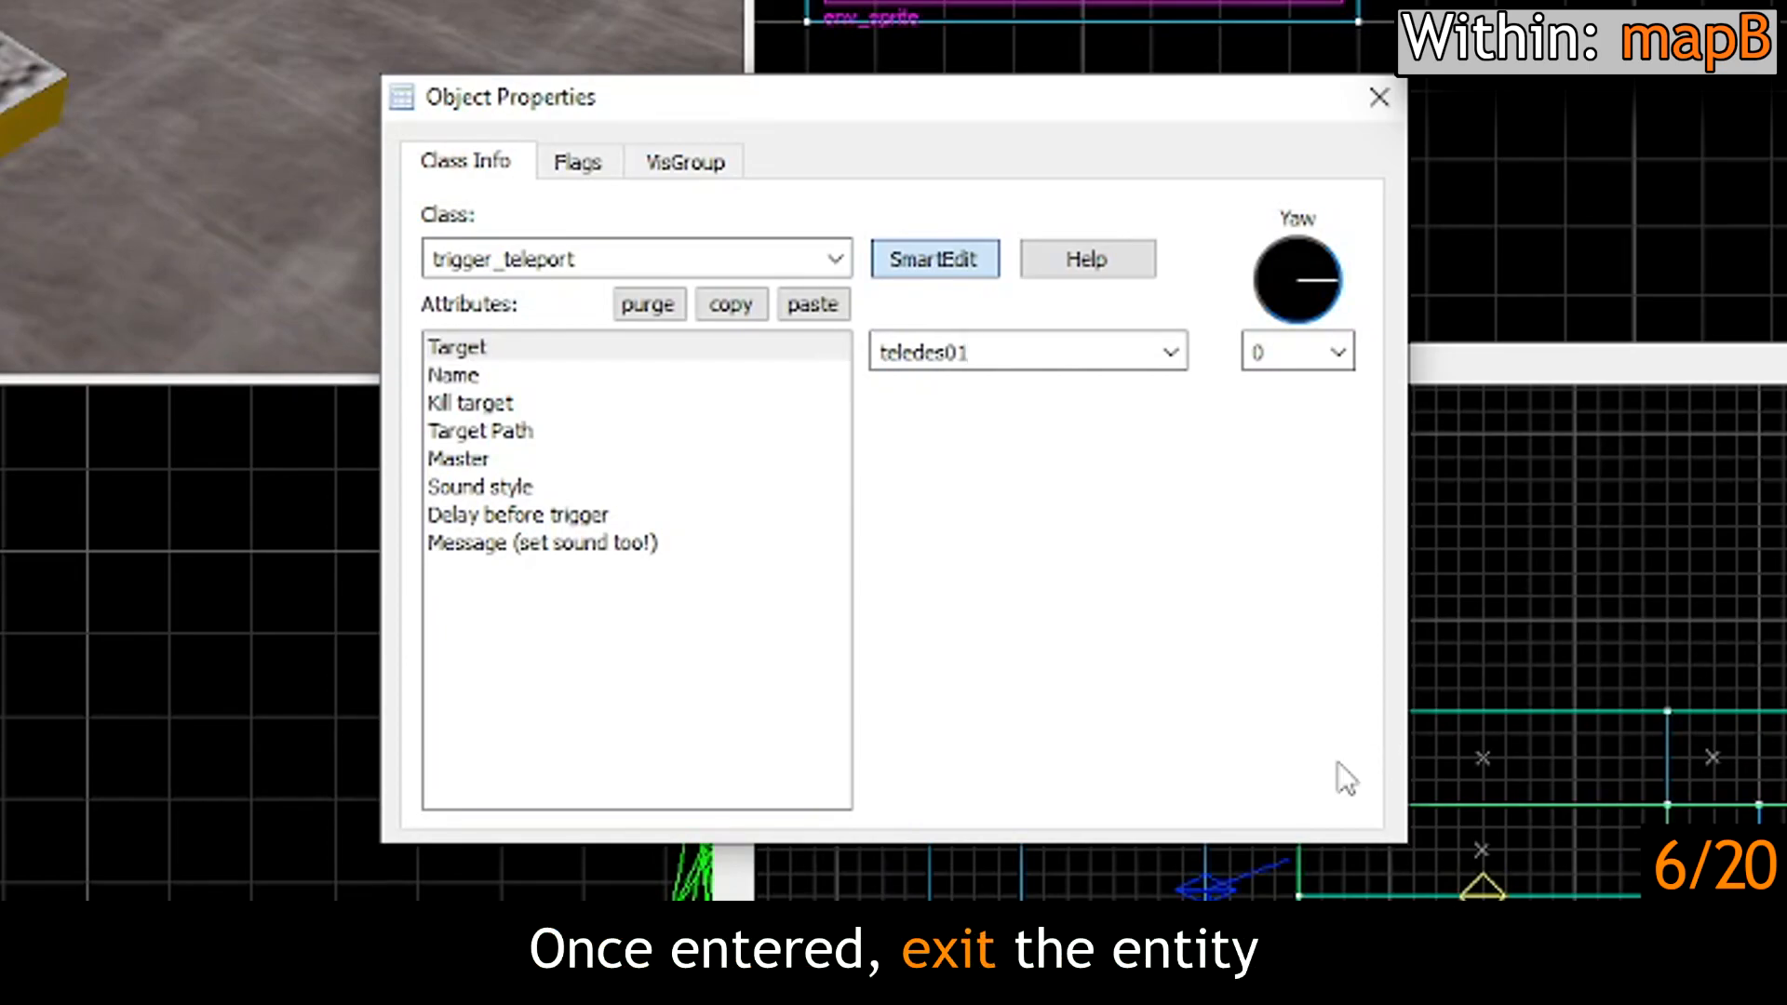
left_click(1384, 100)
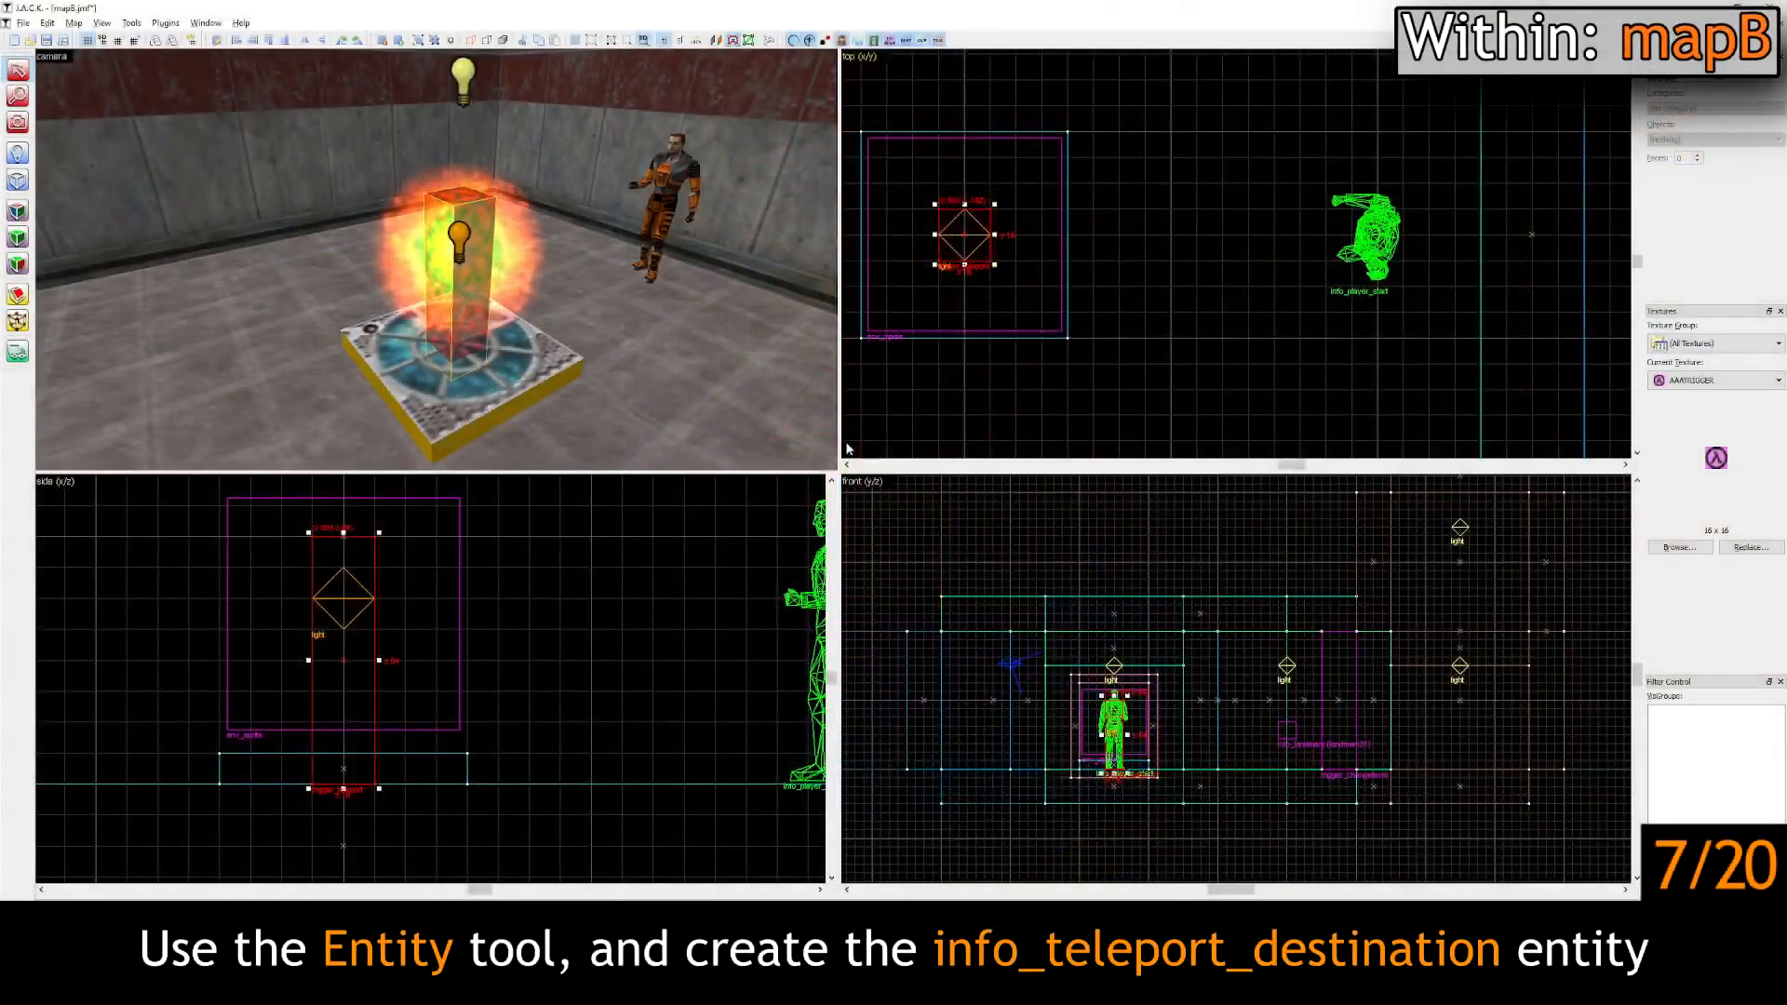
Step: Place an entity on the floor beside the teleporter pad and set its class to info_teleport_destination
key("shift+e")
left_click(657, 377)
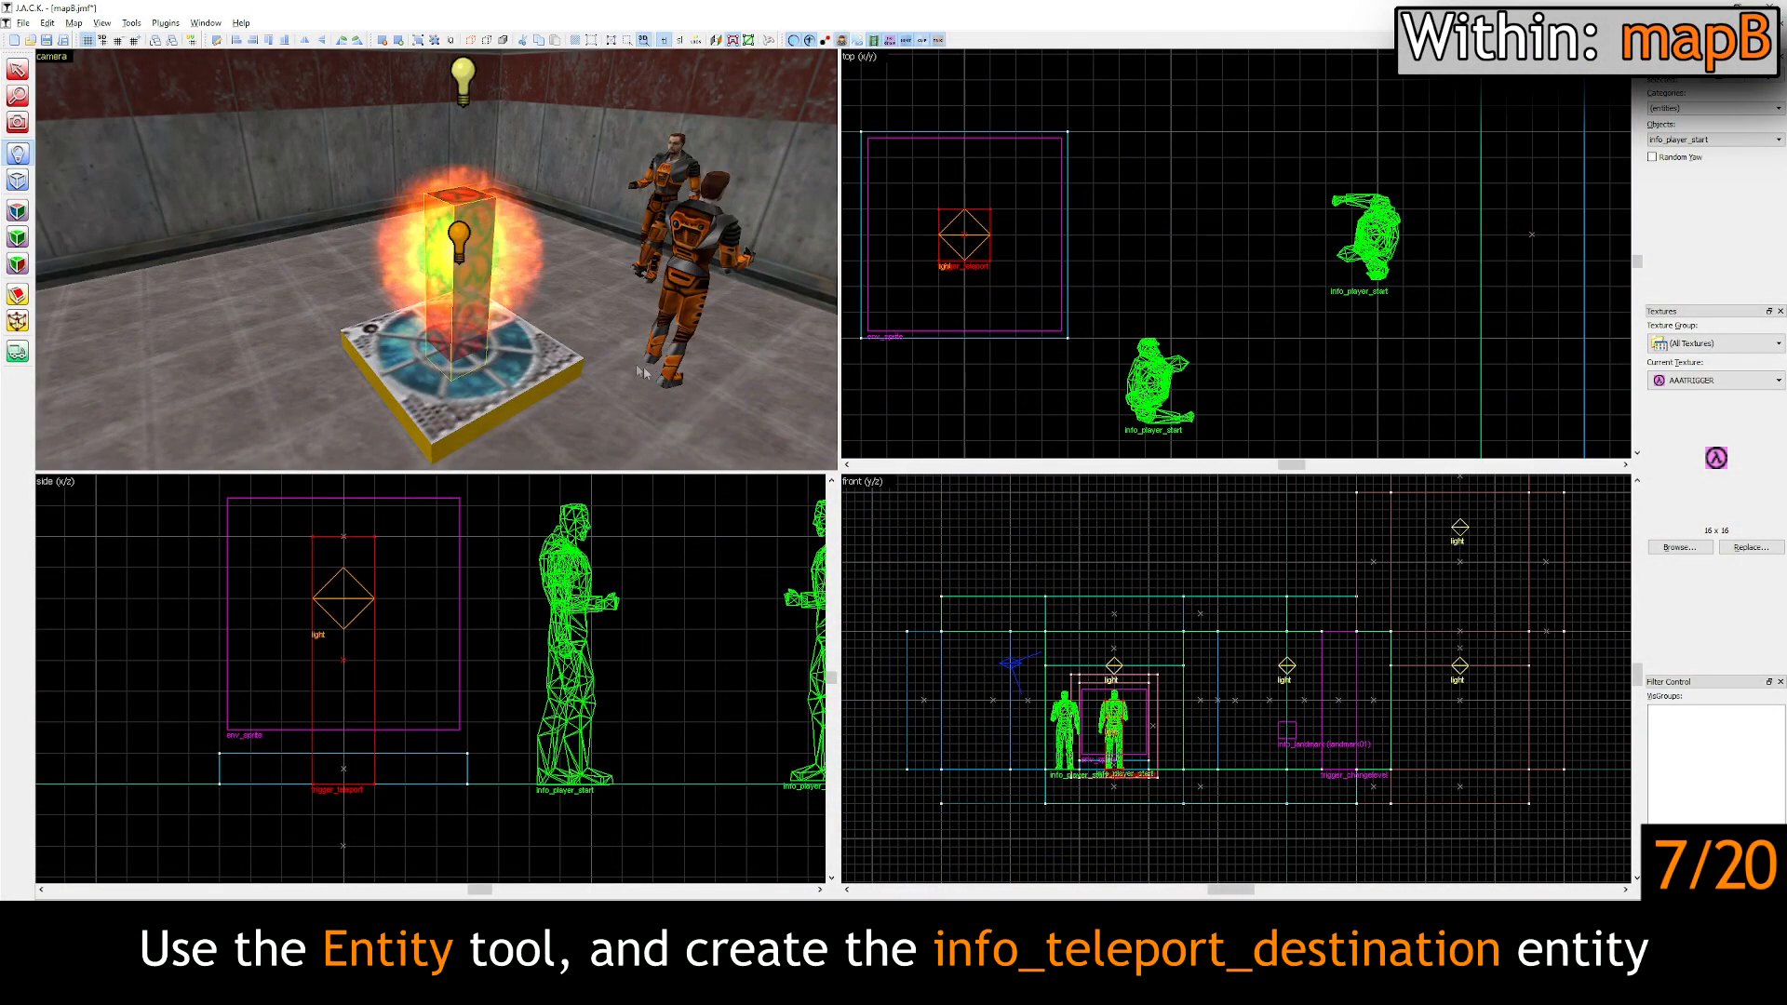
left_click(17, 71)
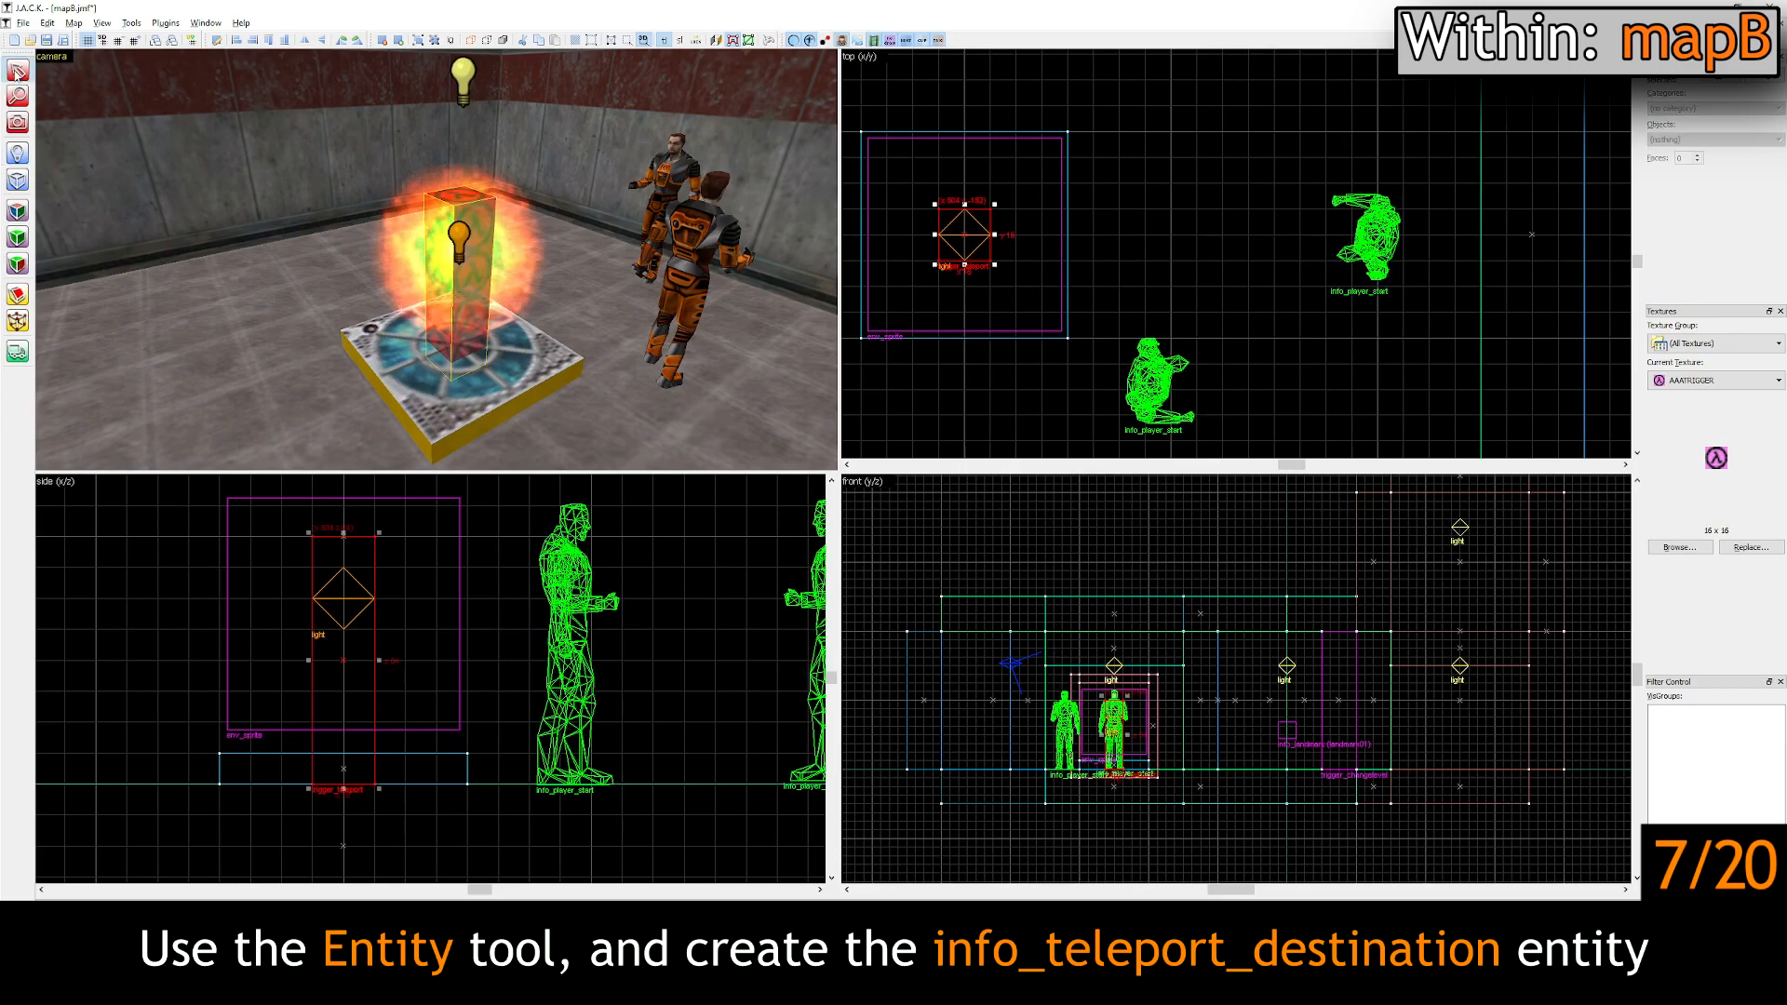
double_click(690, 266)
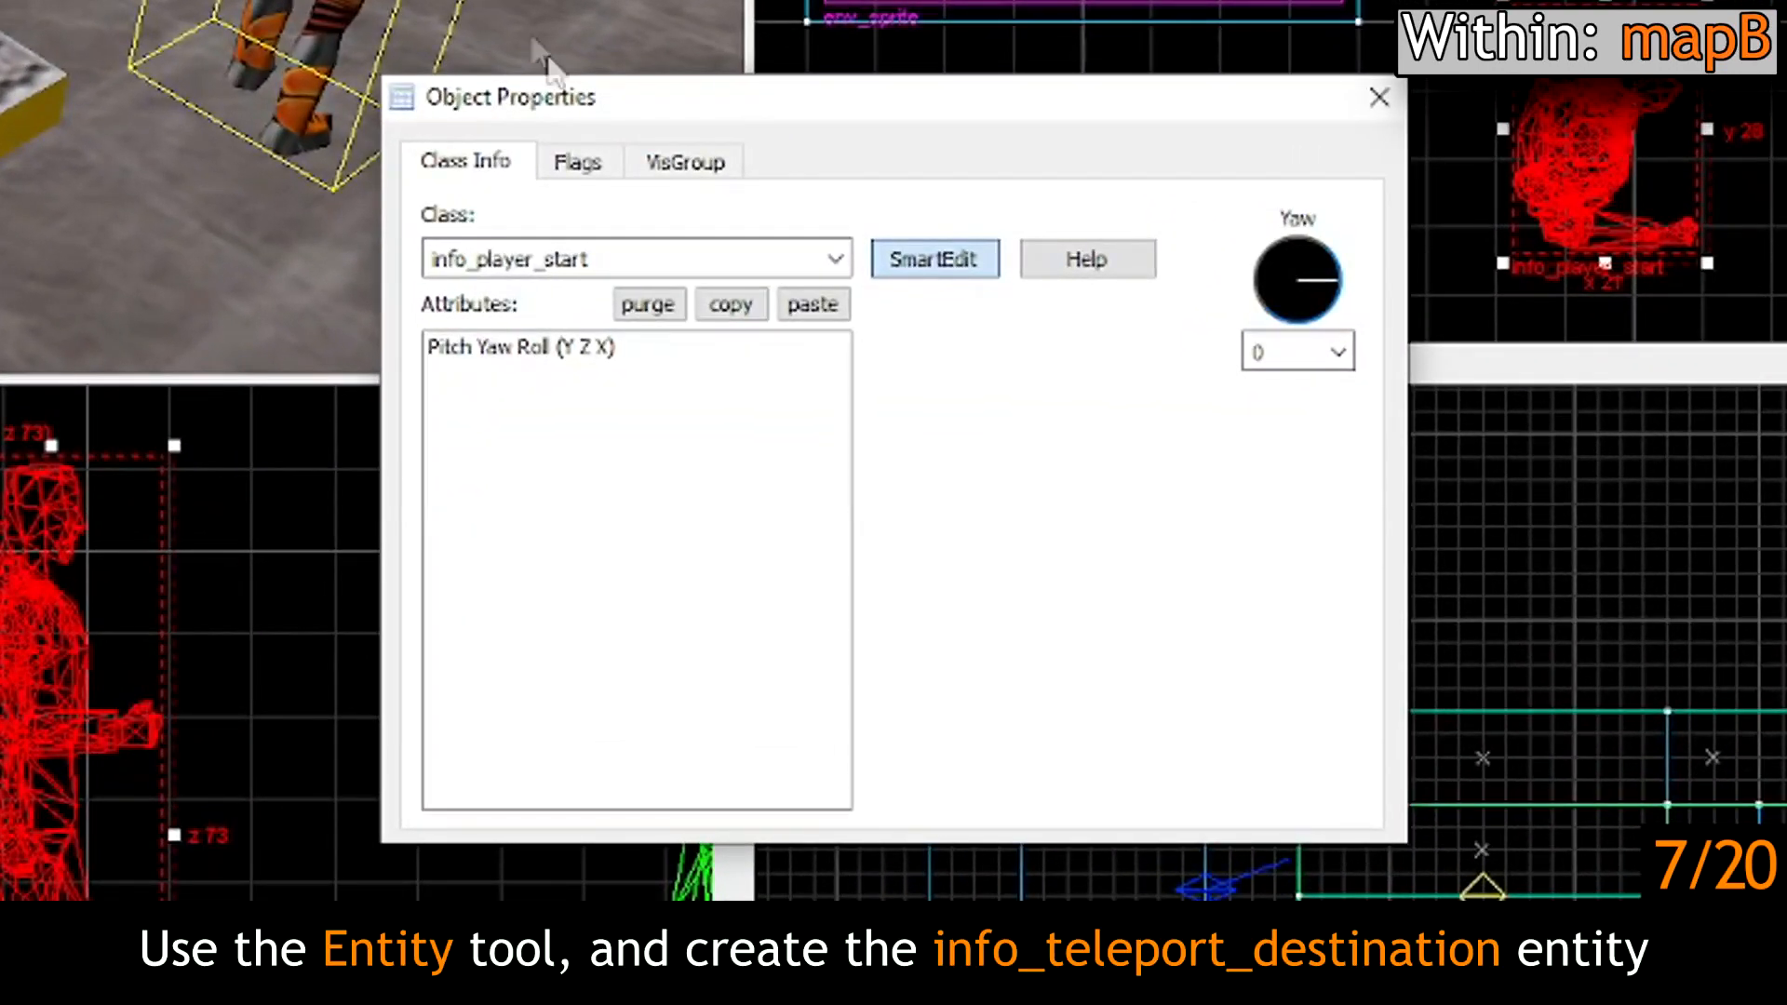
double_click(677, 255)
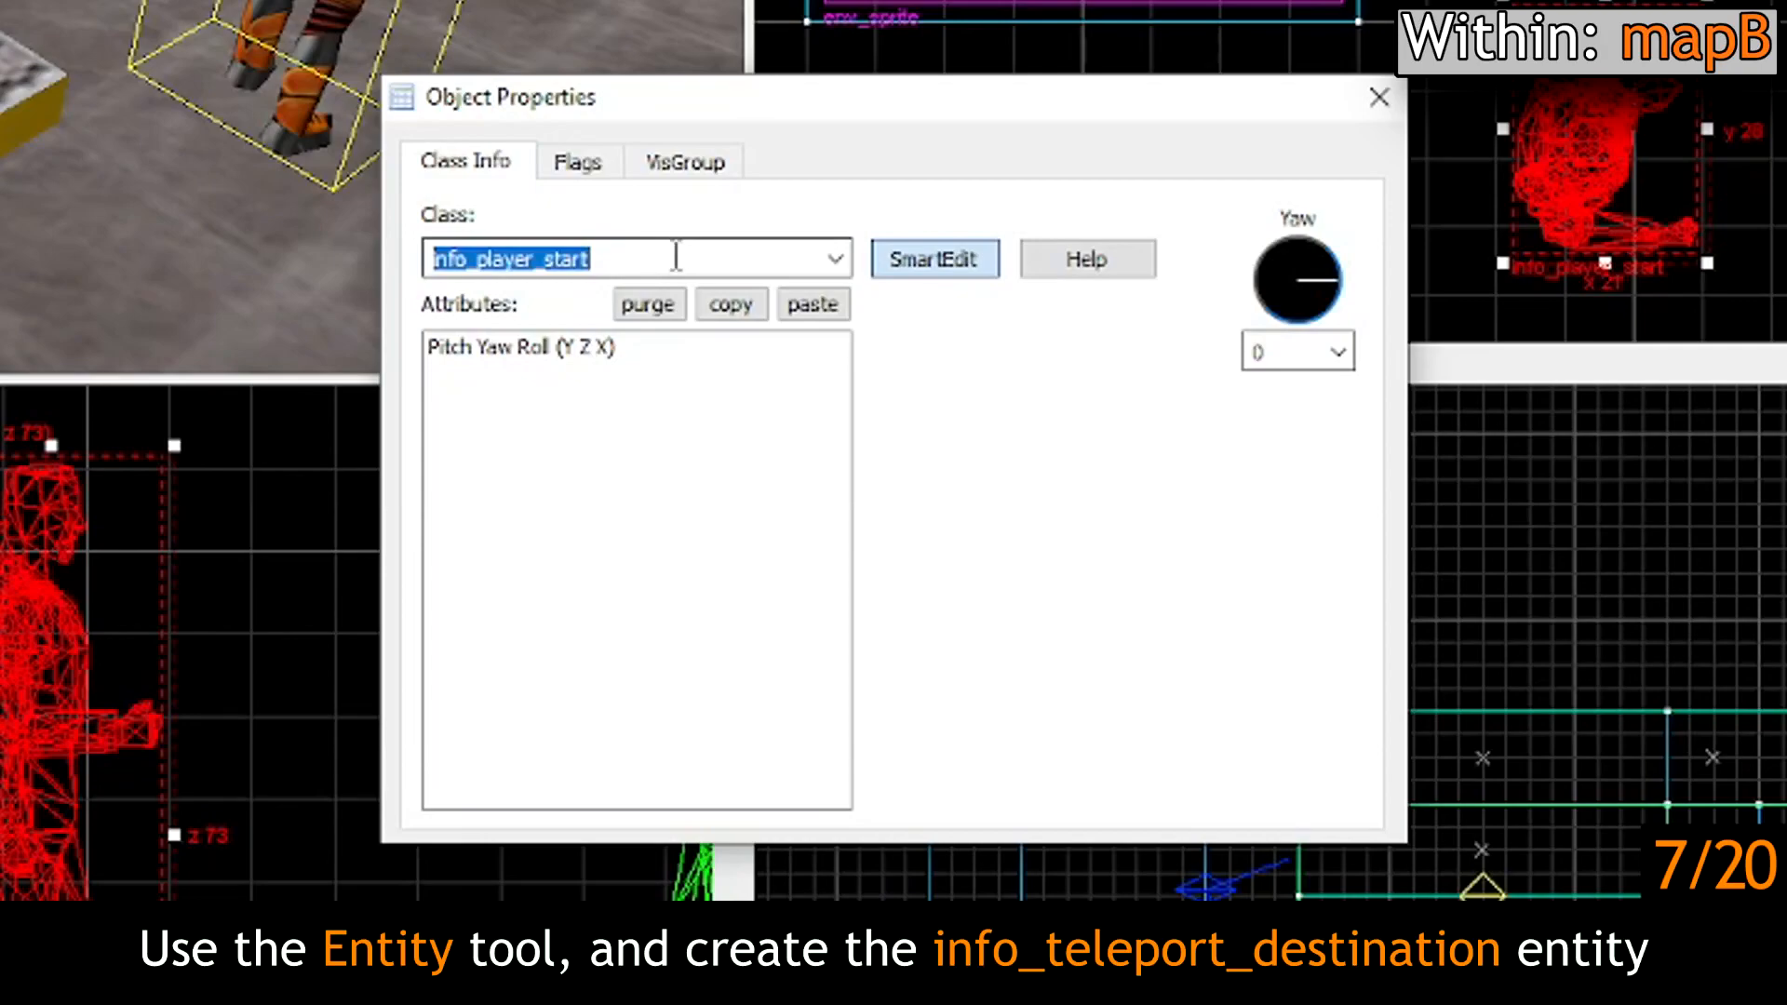
type("info_teleport_")
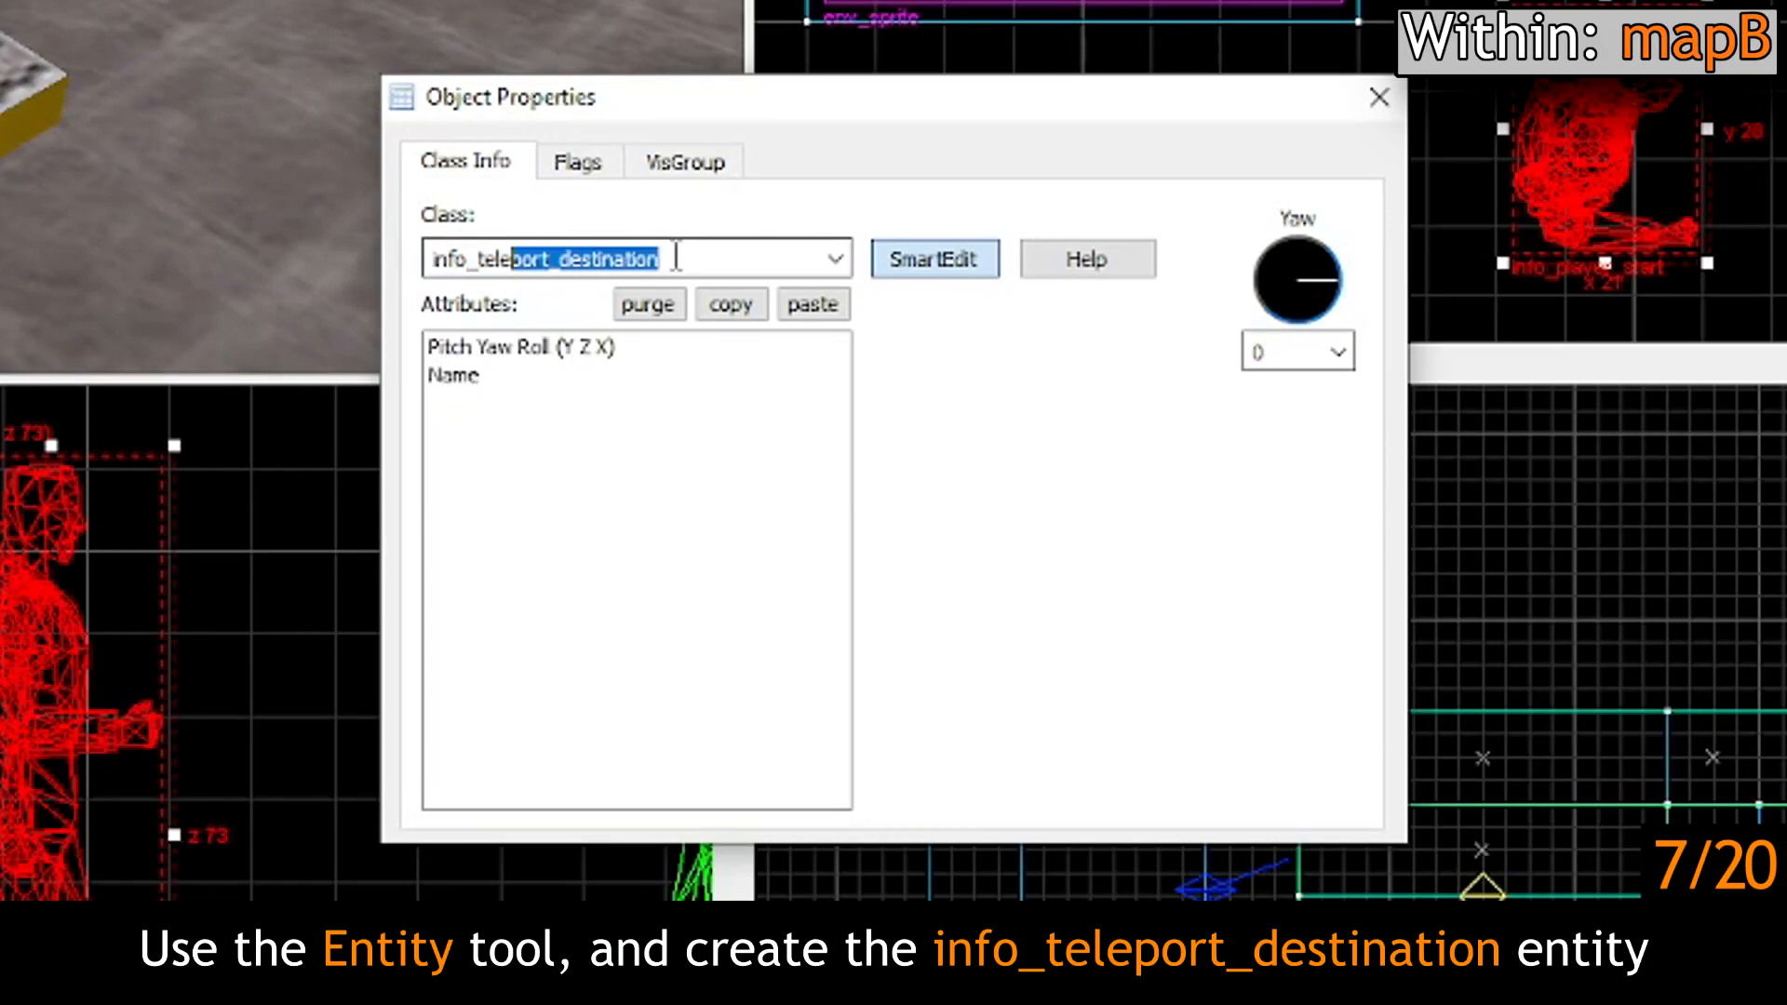
type("destination")
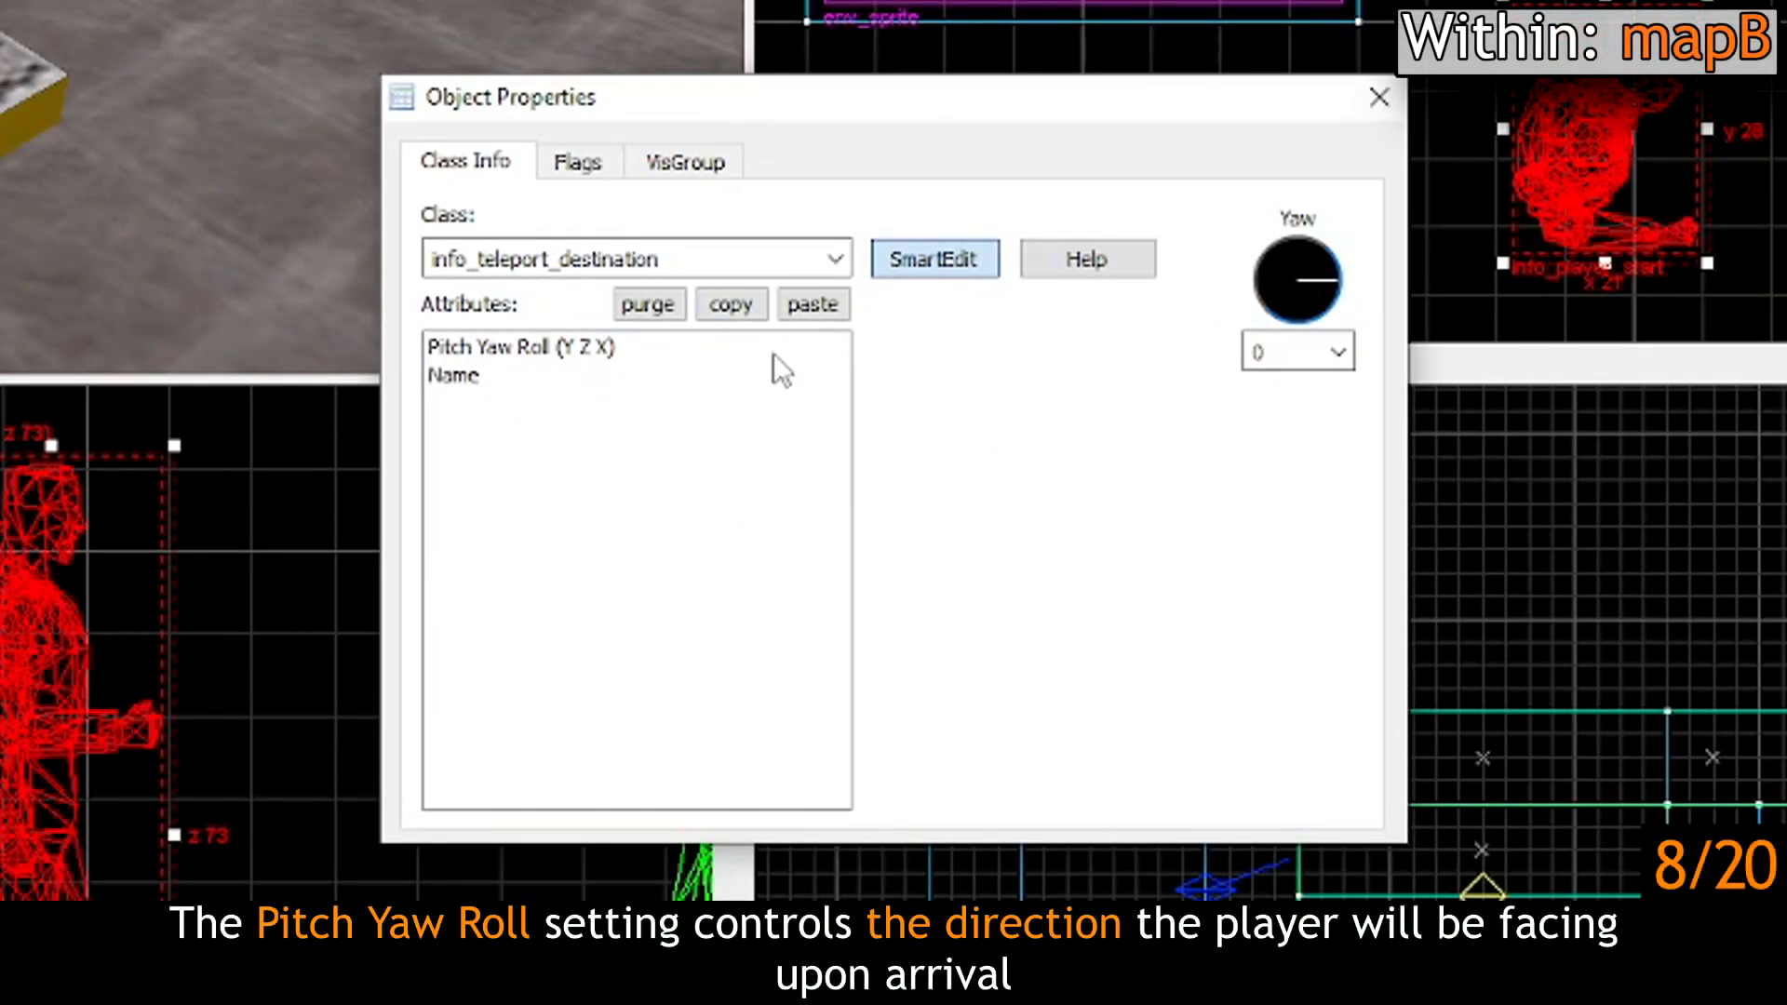
Step: Name the info_teleport_destination teledes01, close its properties and deselect it
left_click(1786, 517)
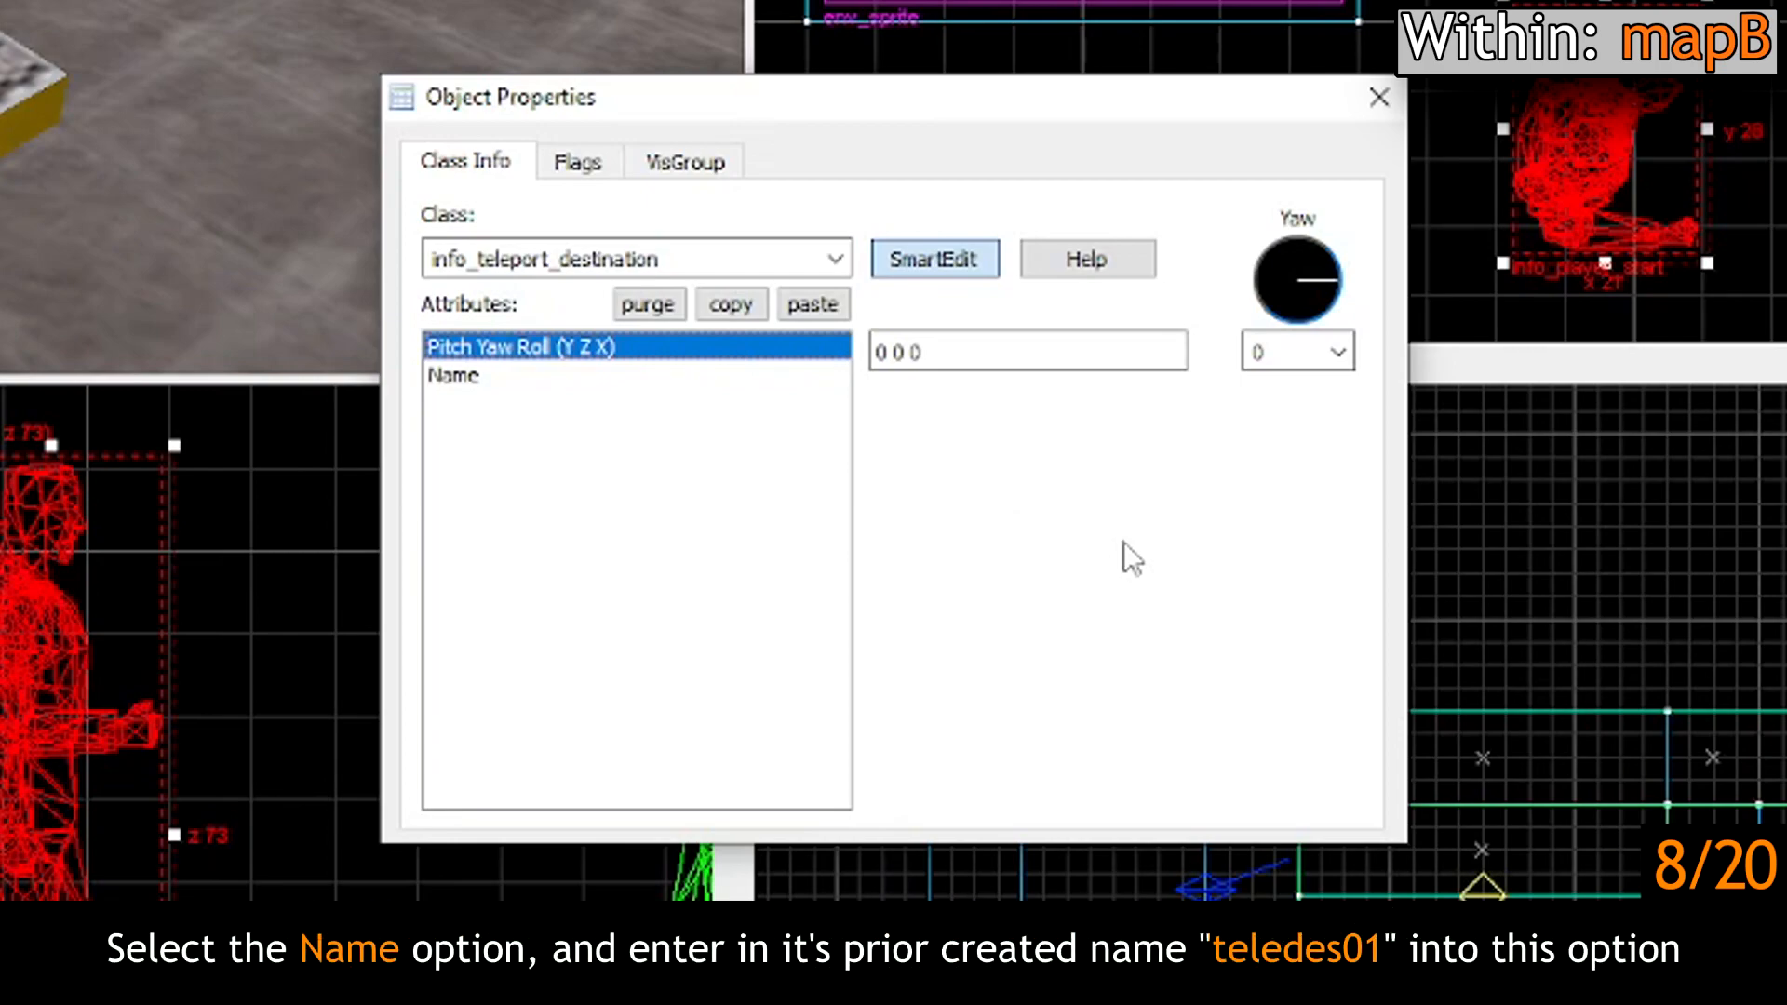
left_click(746, 377)
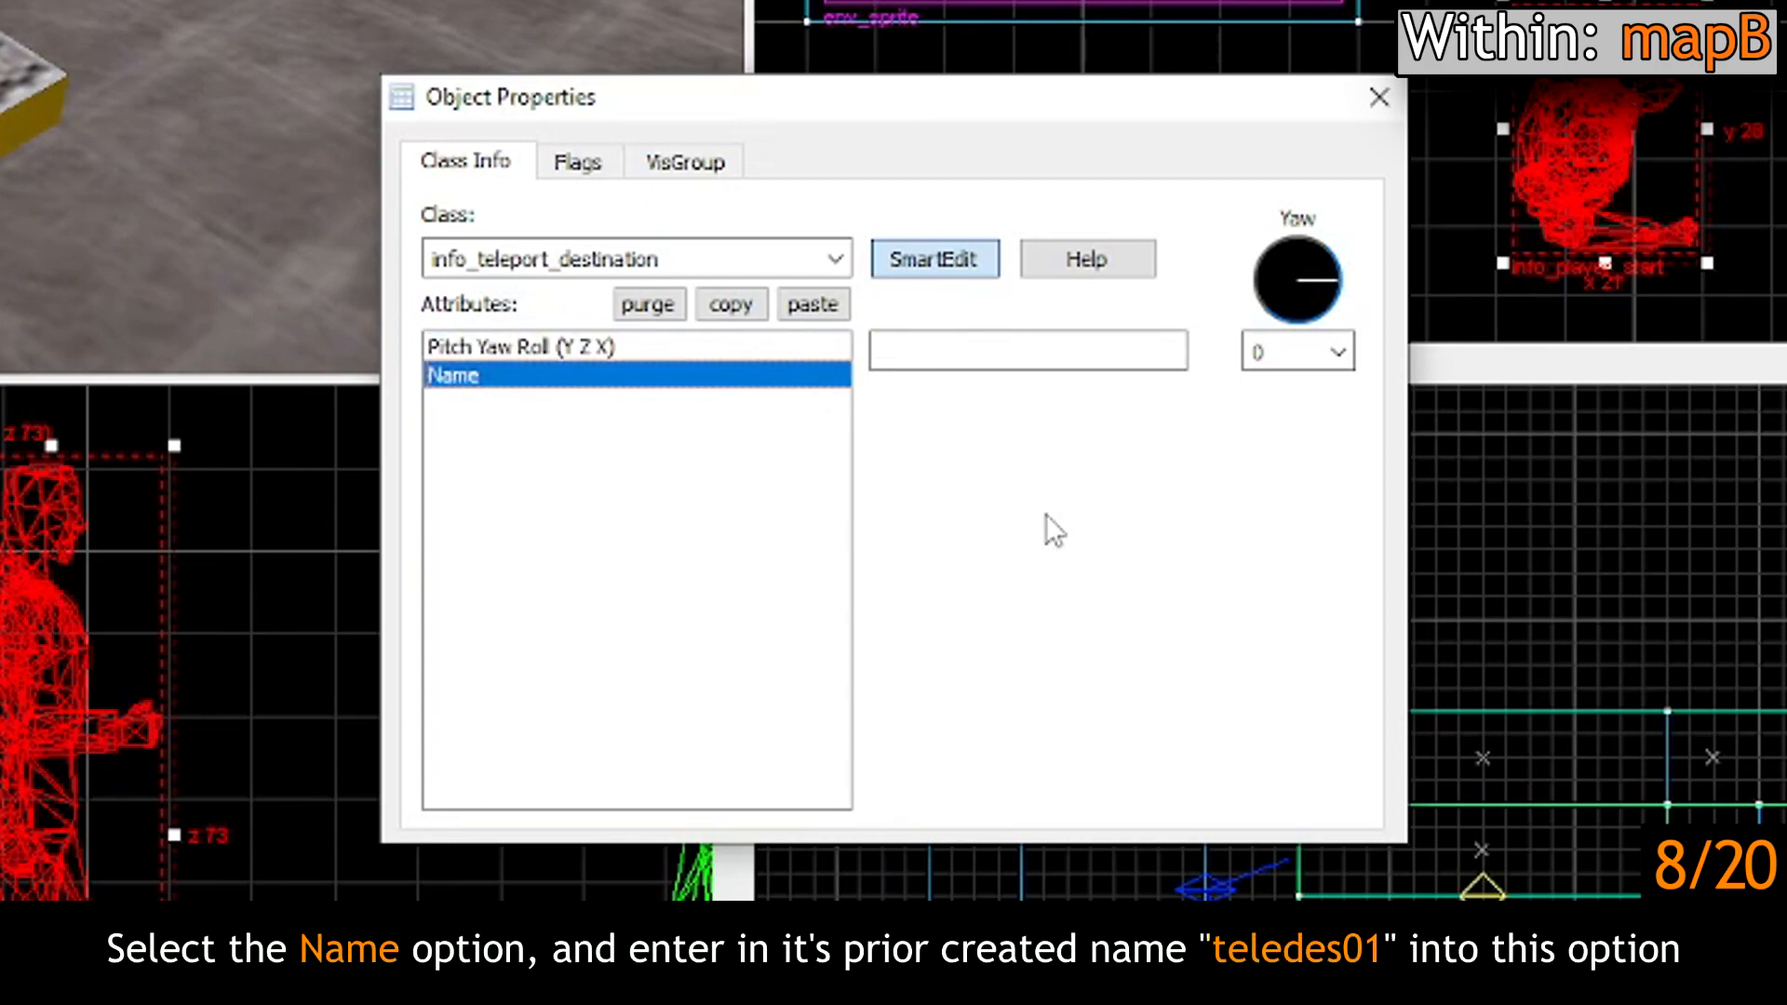
left_click(910, 351)
type("teledes01")
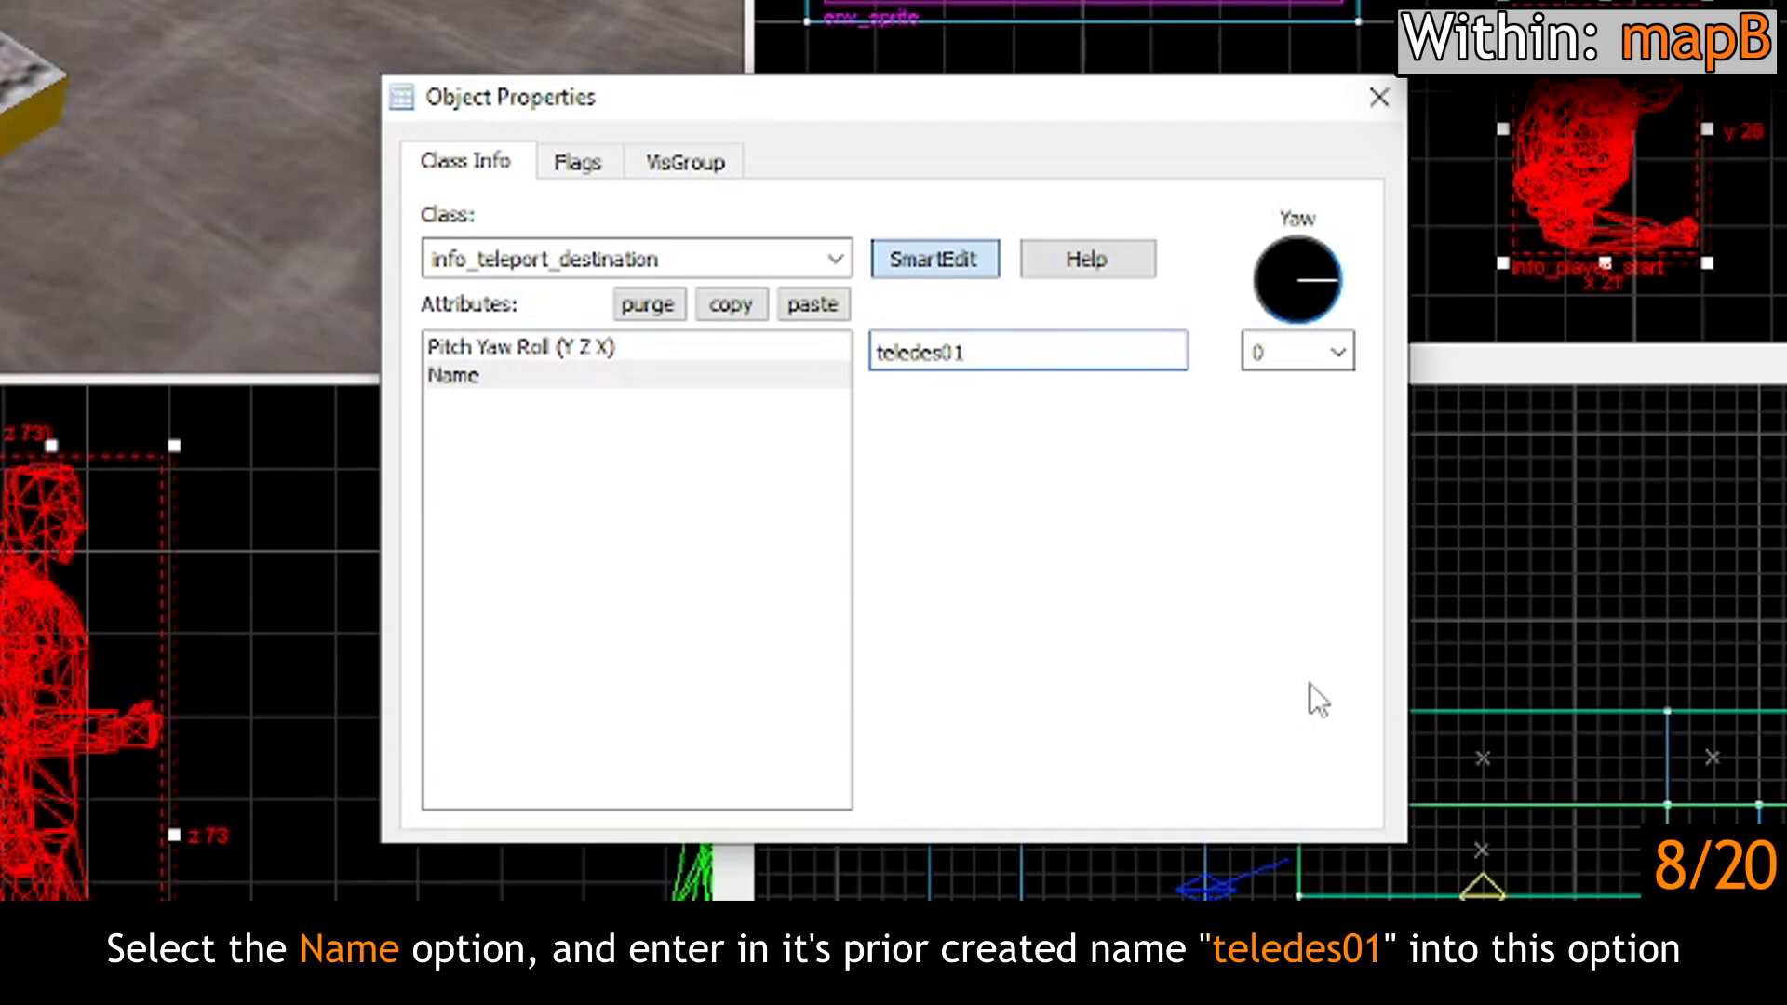
left_click(1377, 96)
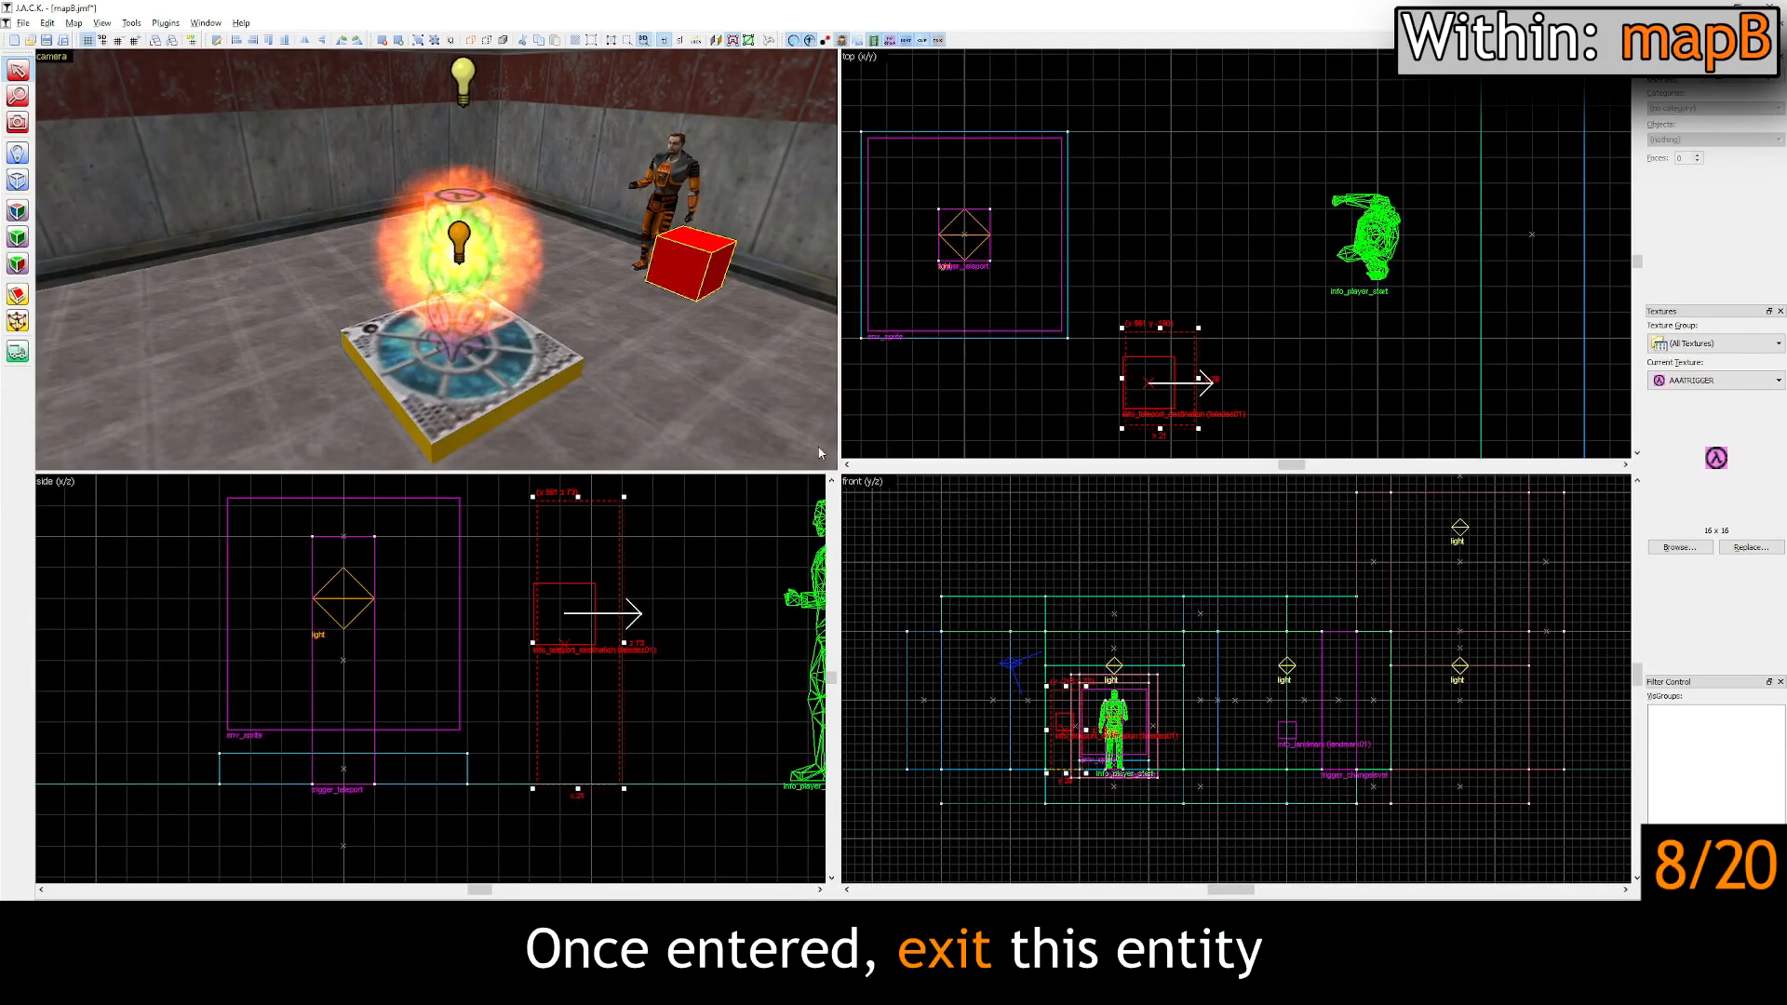
key("Escape")
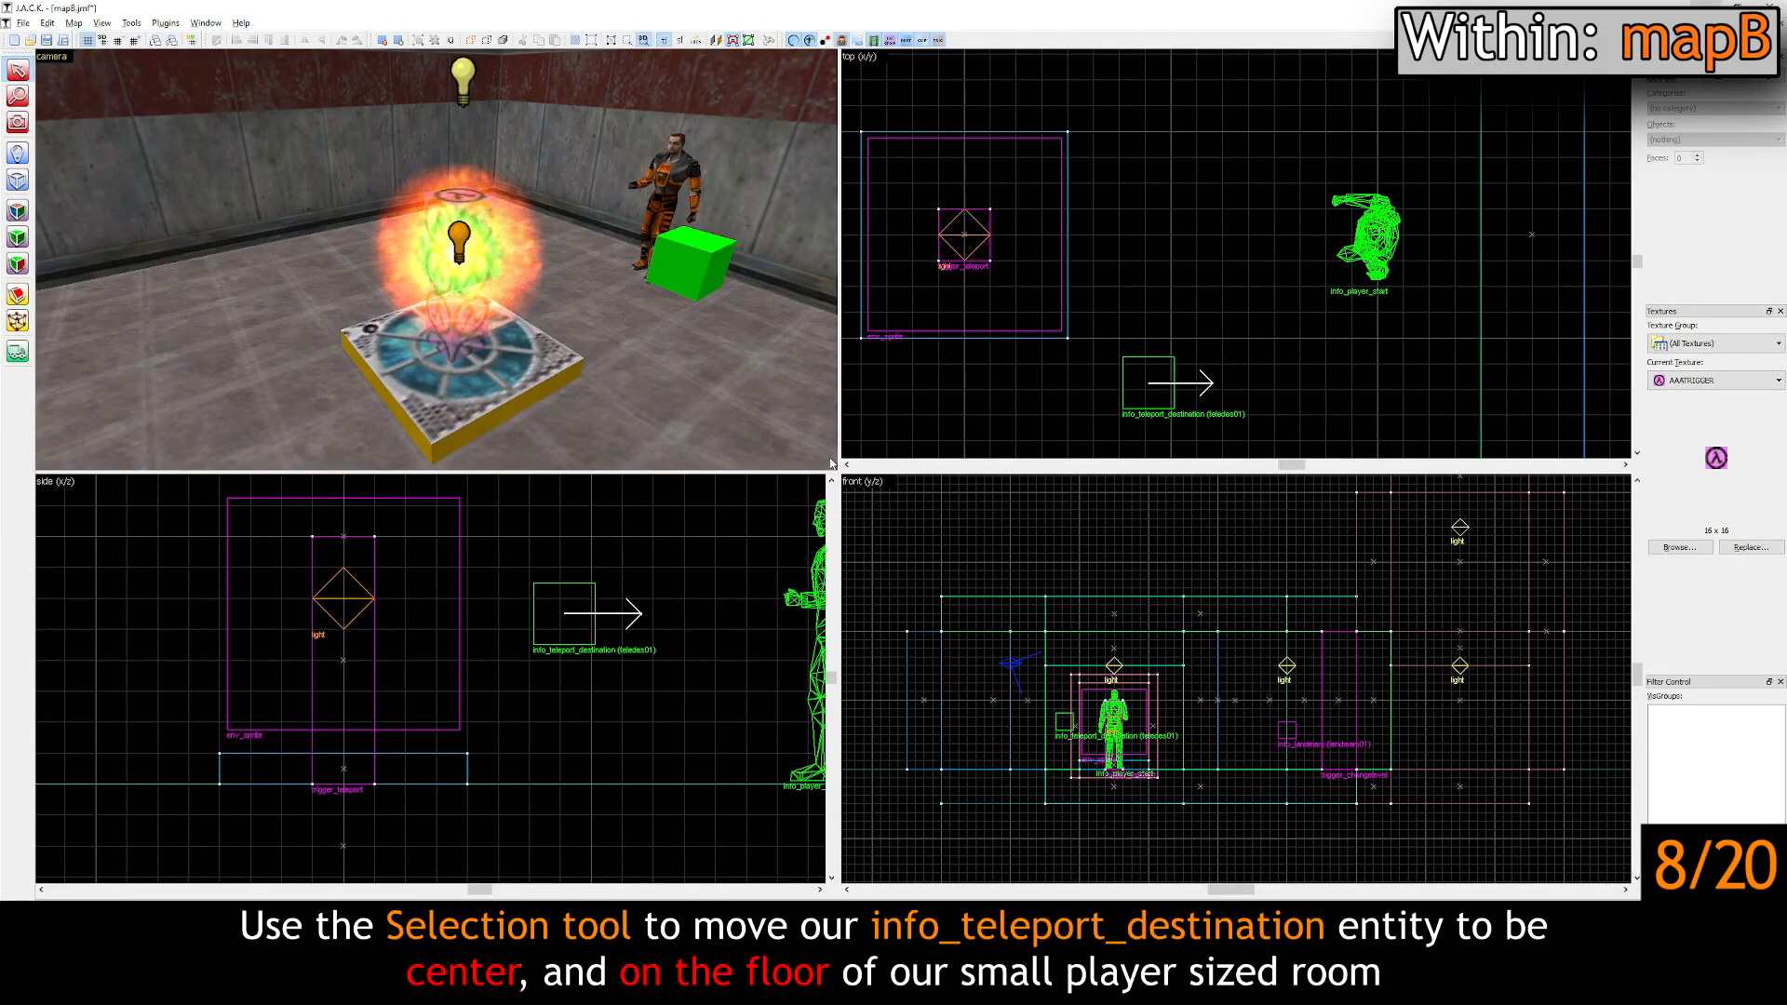
Step: Move the info_teleport_destination to the centre of the small player-sized room and lower it to the floor in the side view
left_click(16, 72)
left_click(1148, 383)
scroll(1138, 292, "down", 3)
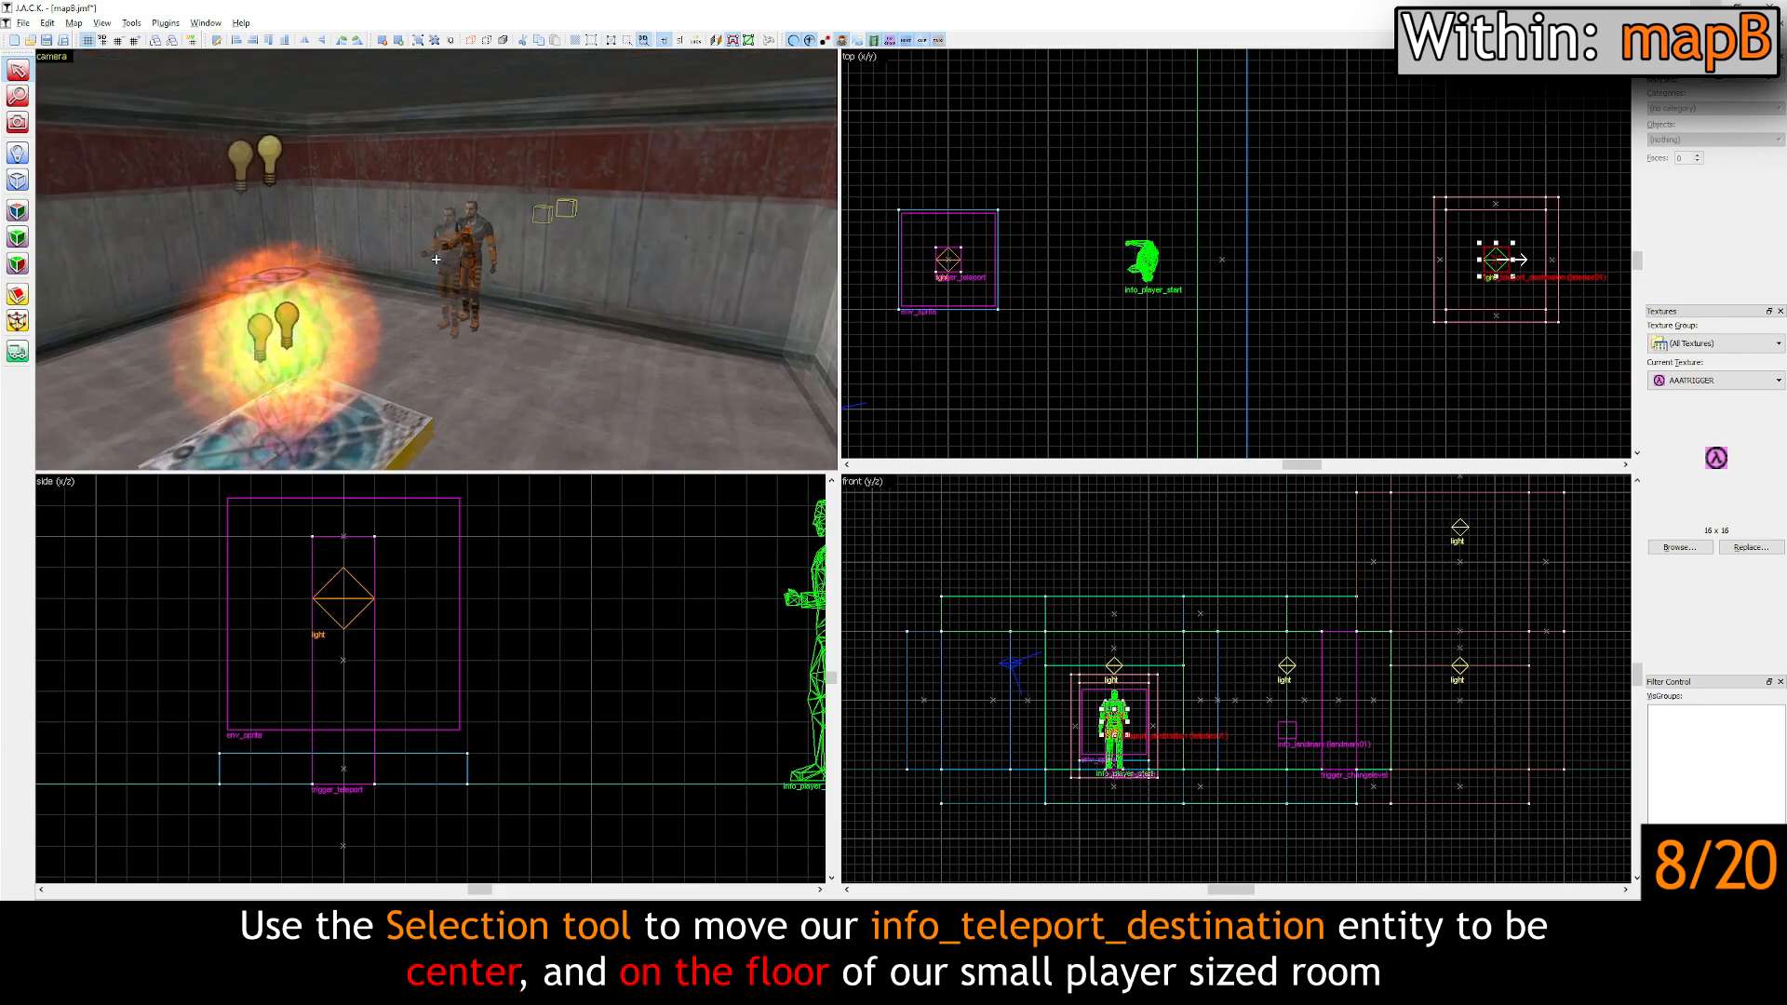
key("w")
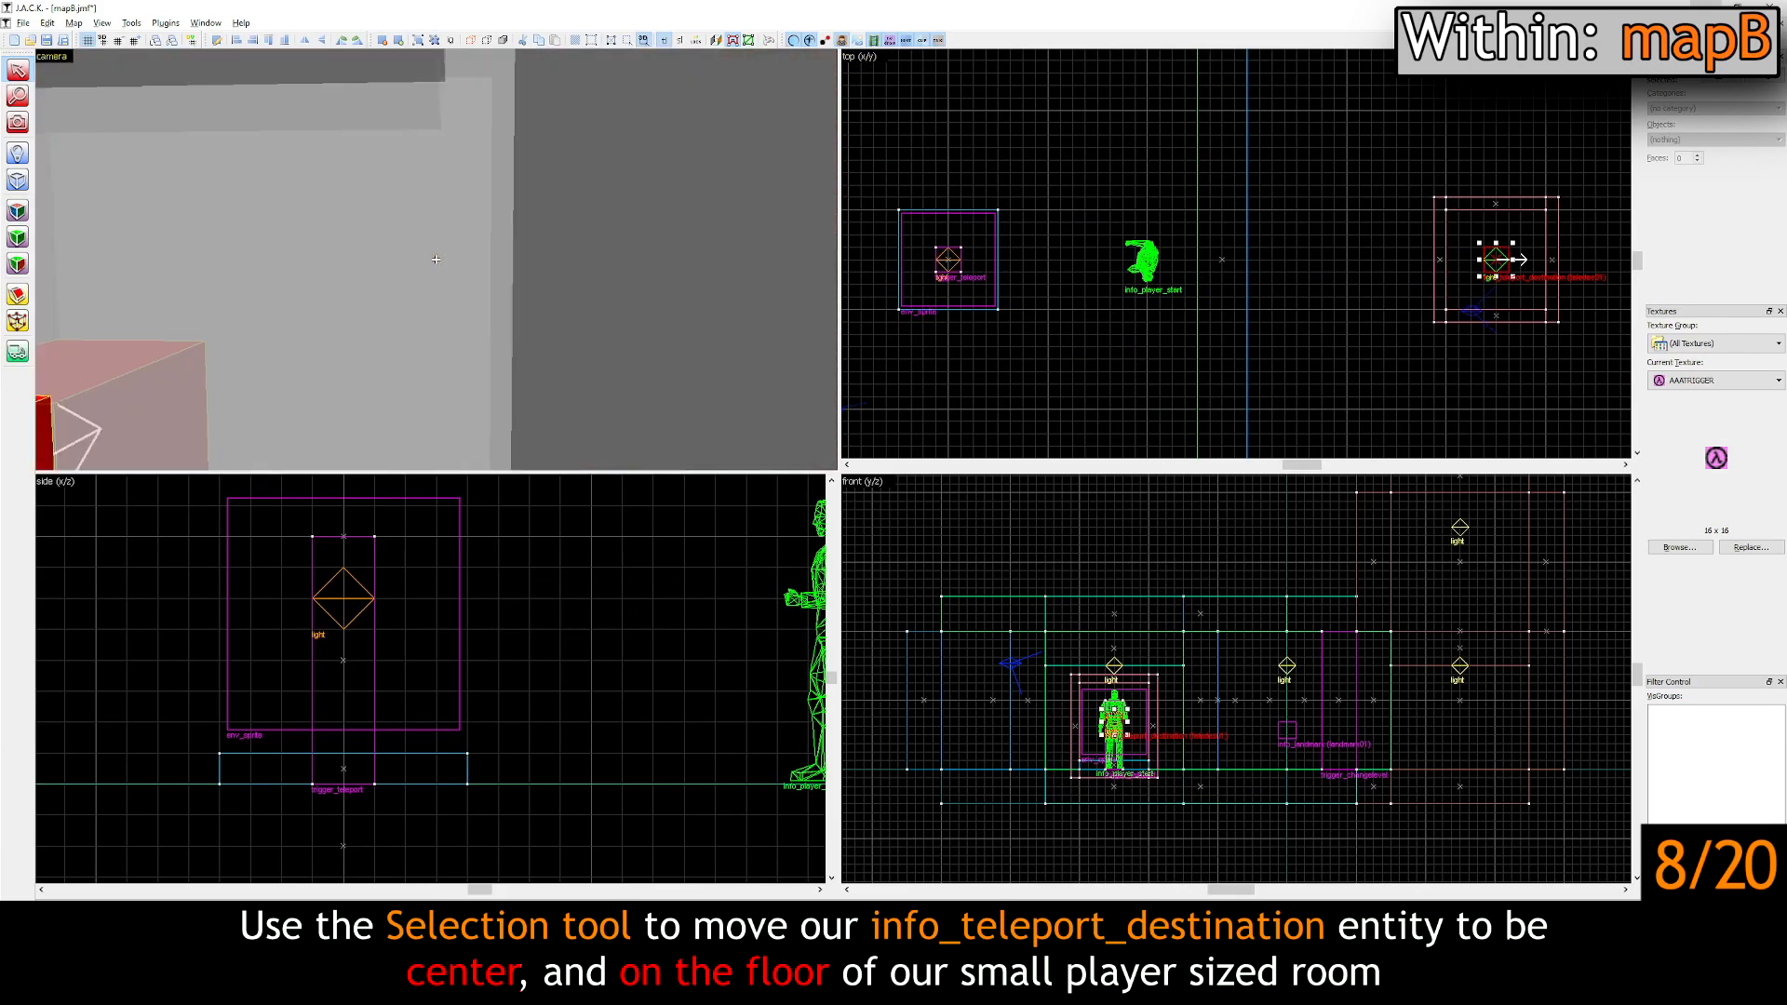
key("z")
scroll(496, 556, "down", 4)
scroll(612, 616, "down", 1)
middle_click_drag(612, 616, 431, 678)
scroll(475, 627, "up", 4)
left_click_drag(416, 570, 416, 682)
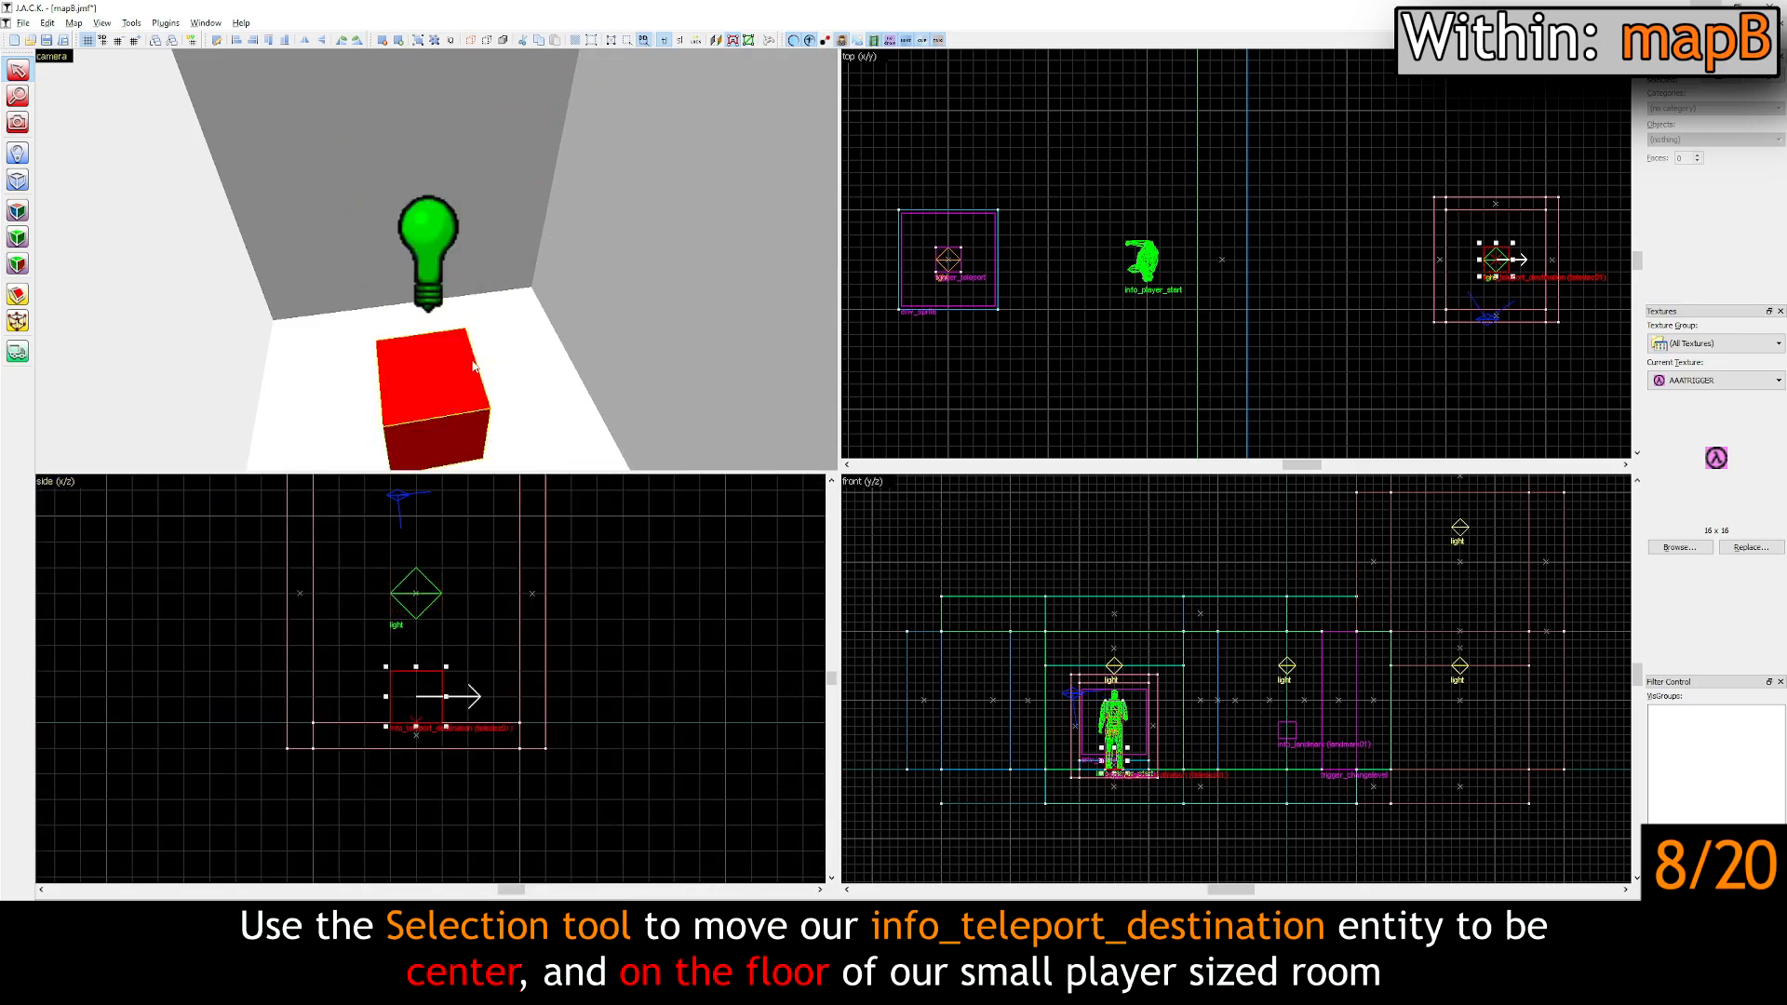
Step: Deselect the info_teleport_destination in the small room
key("z")
key("d")
key("s")
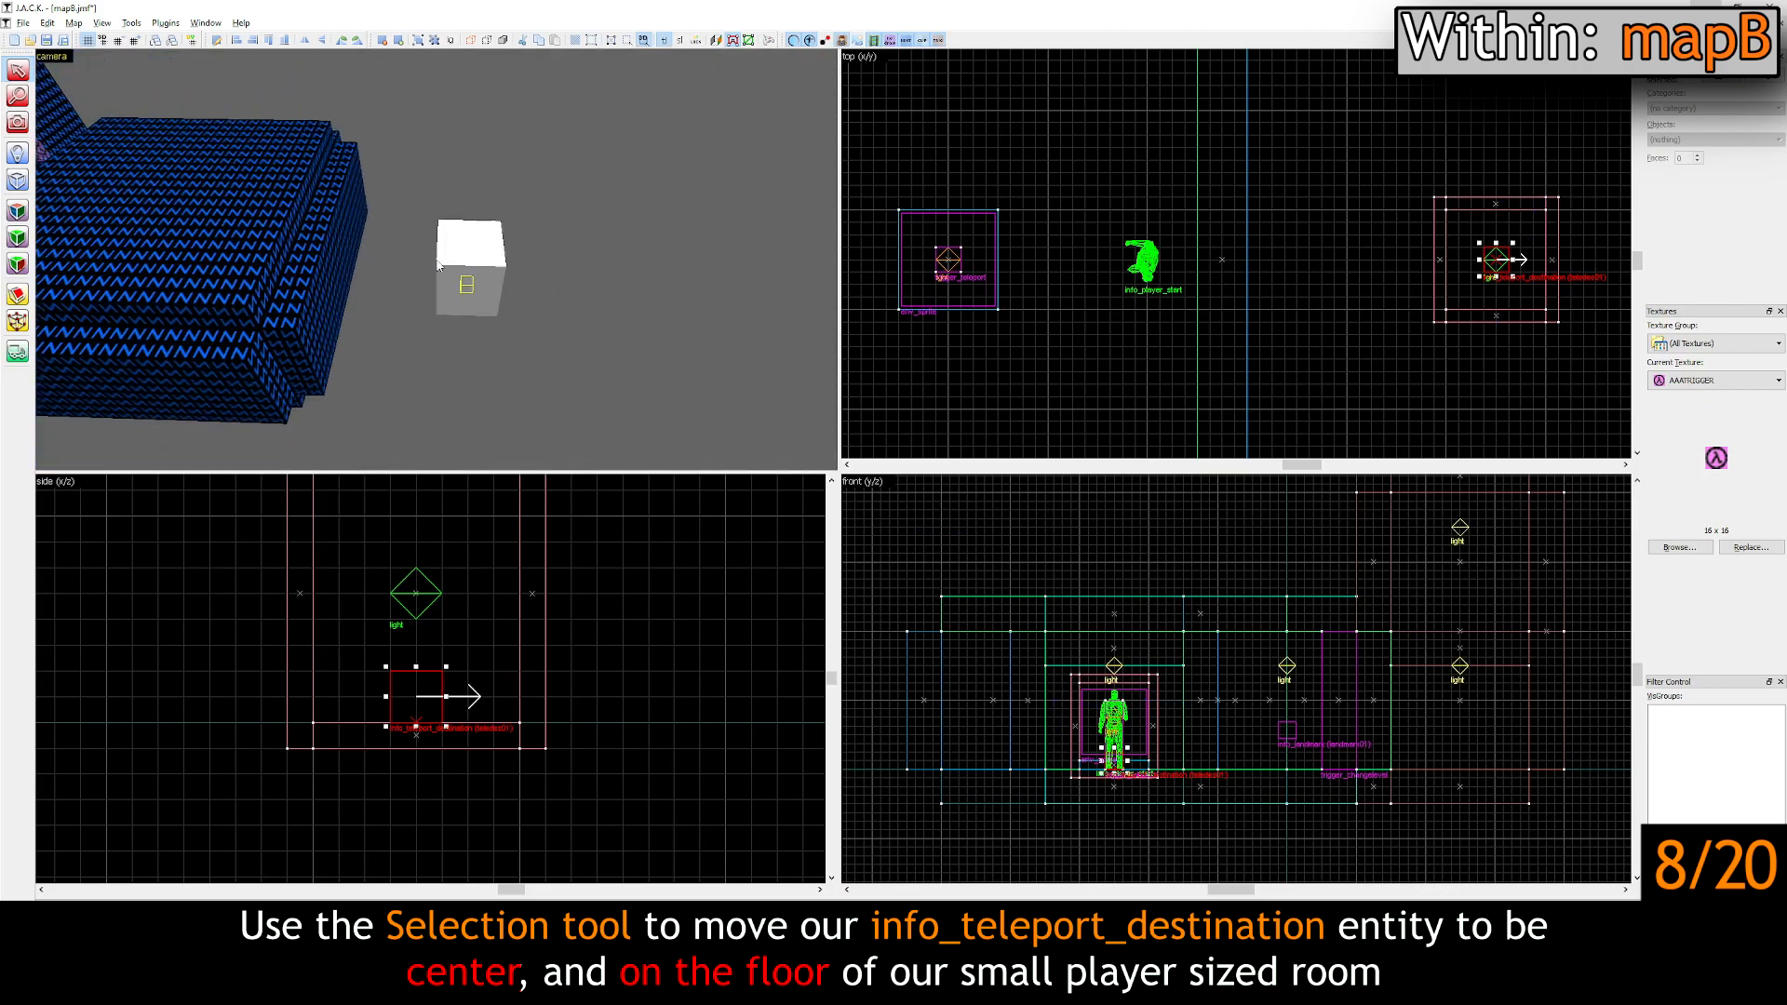
left_click(850, 455)
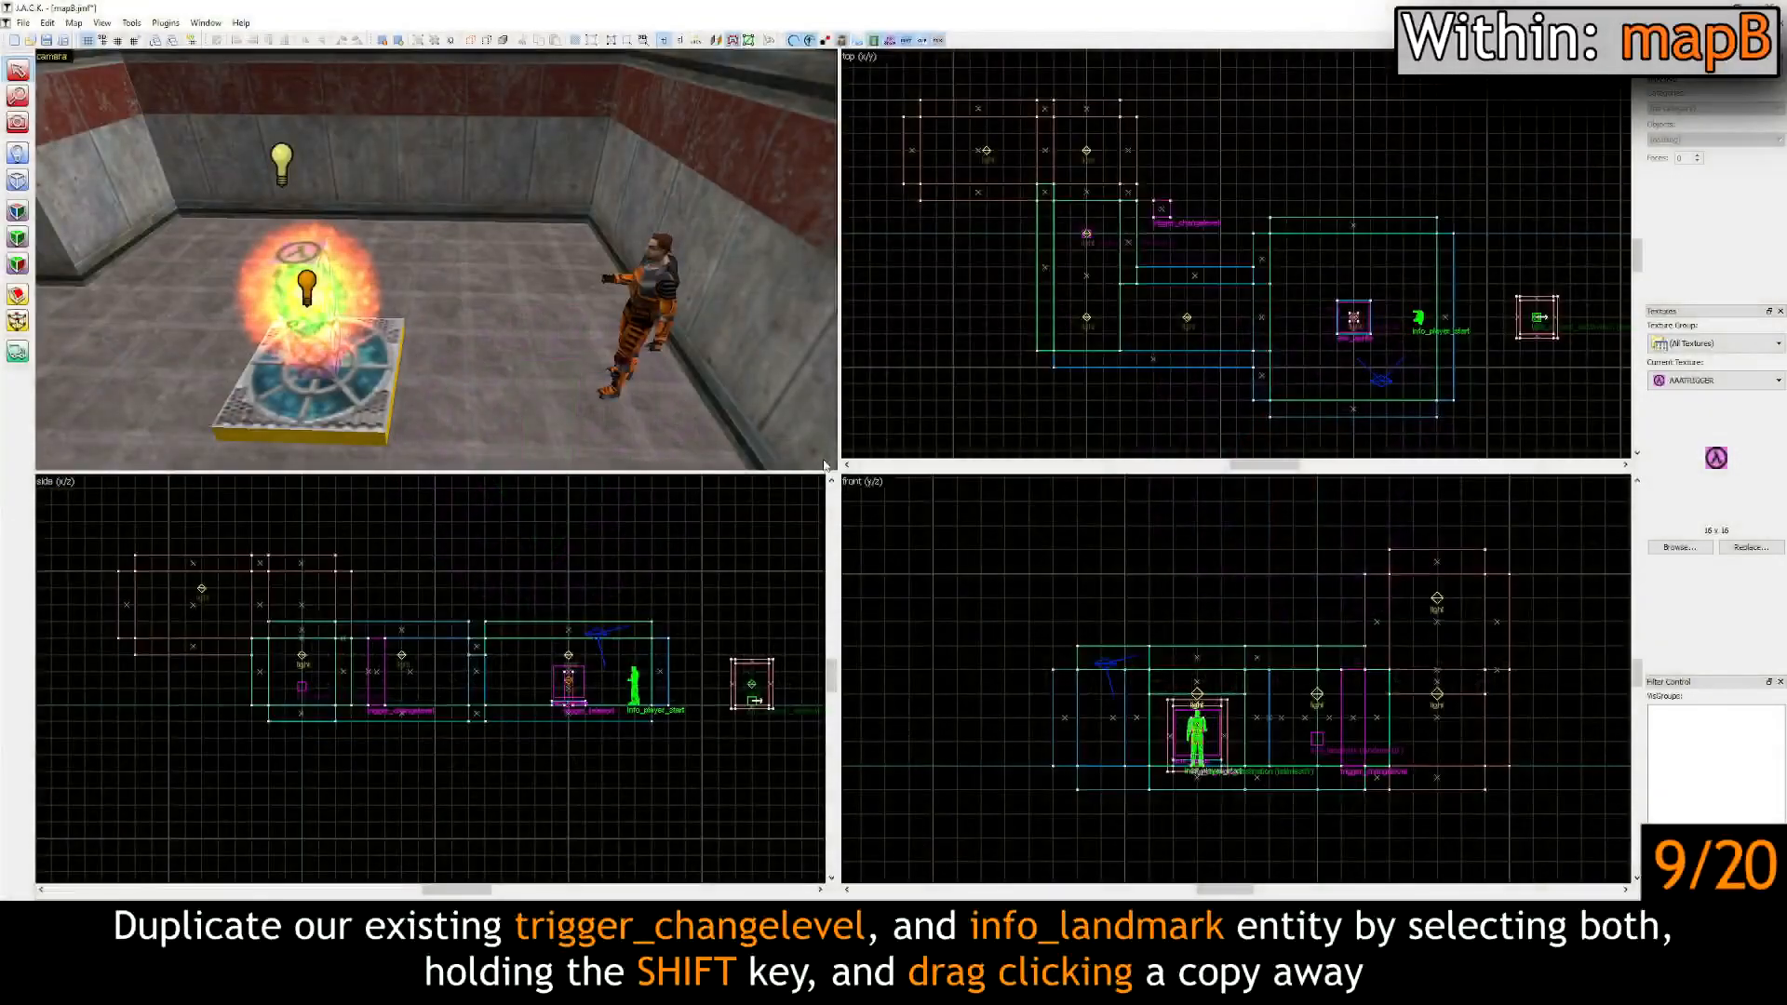
Step: Duplicate the existing trigger_changelevel and info_landmark together into the teleporter room behind the pad, and deselect the copies
key("z")
key("w")
key("z")
left_click(454, 266)
key("z")
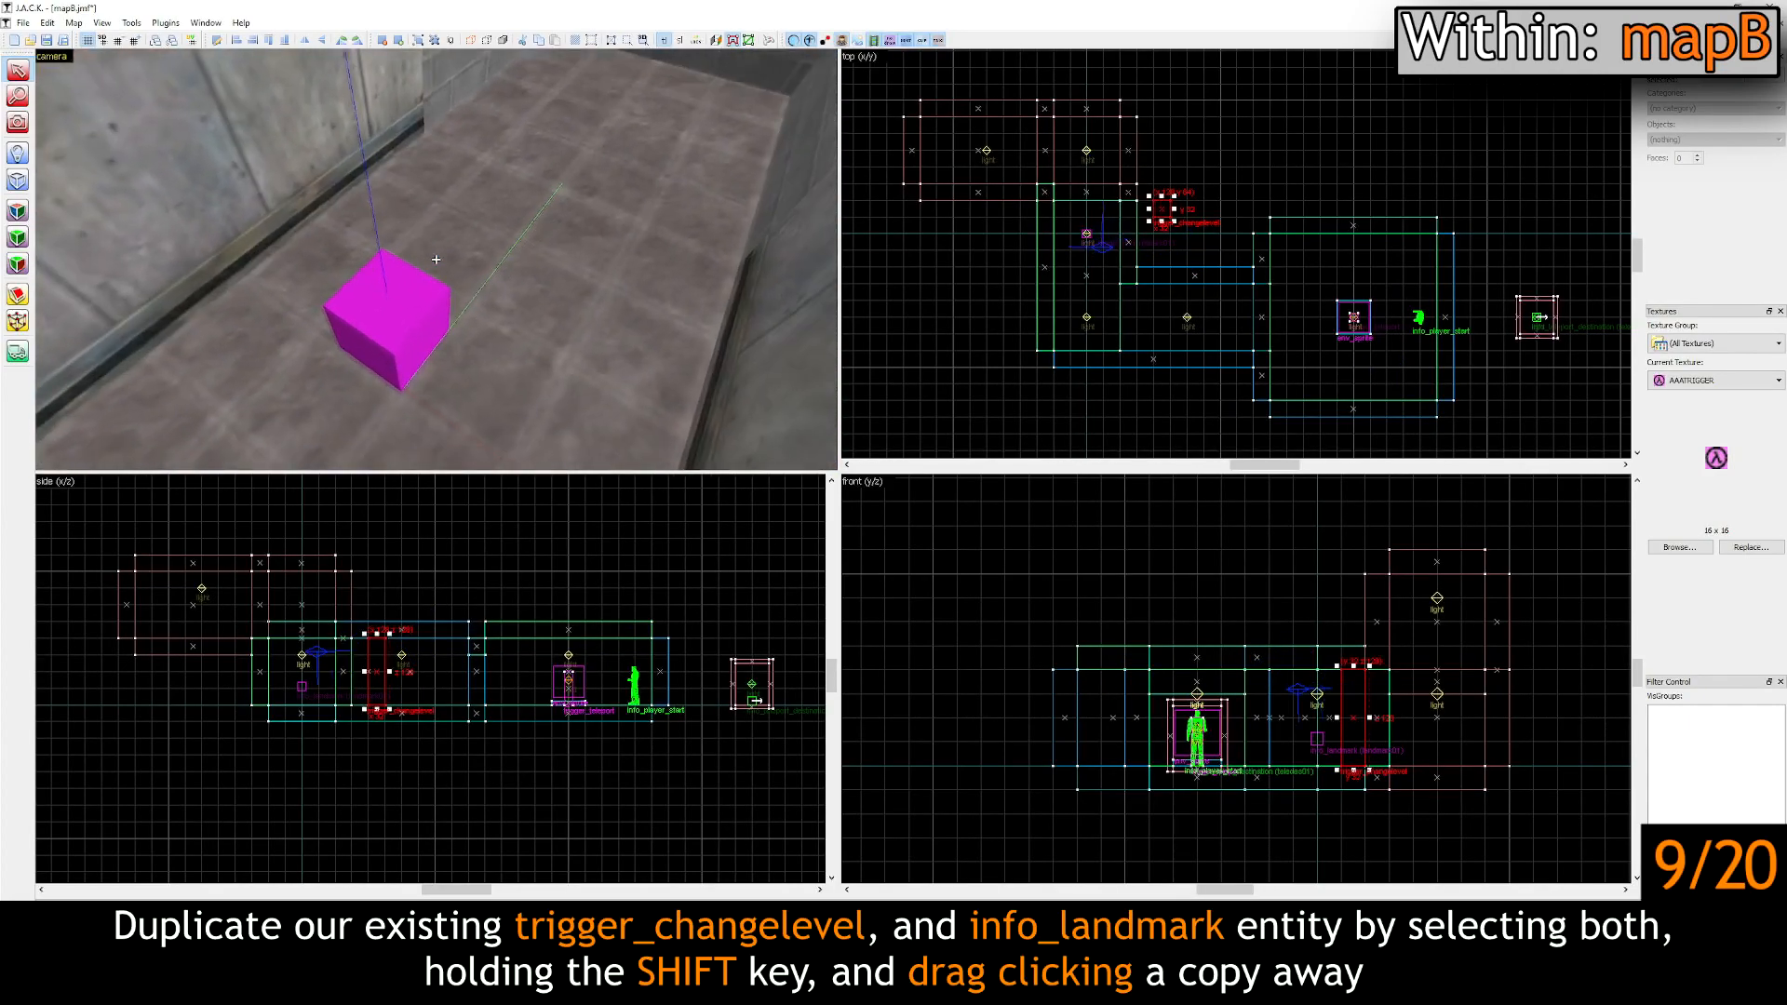
key("z")
left_click(419, 290, "ctrl")
middle_click_drag(1233, 249, 1139, 268)
left_click_drag(1047, 234, 1283, 293, "shift")
key("z")
key("w")
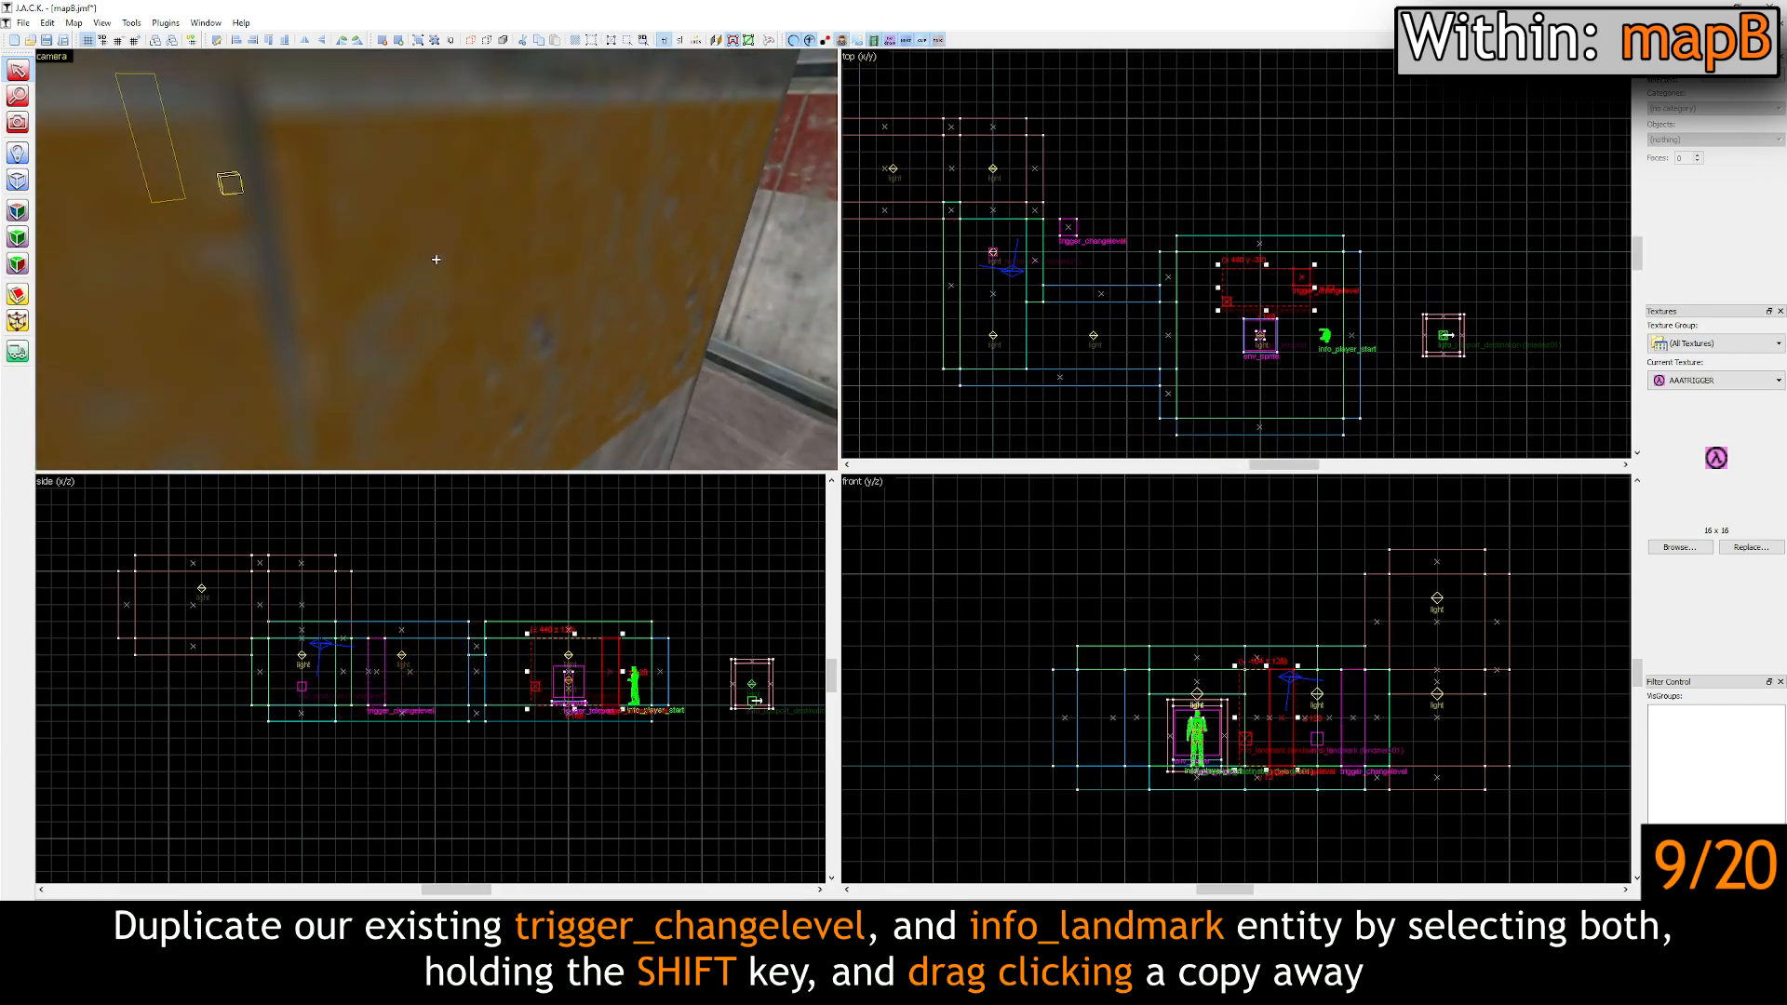
key("d")
key("s")
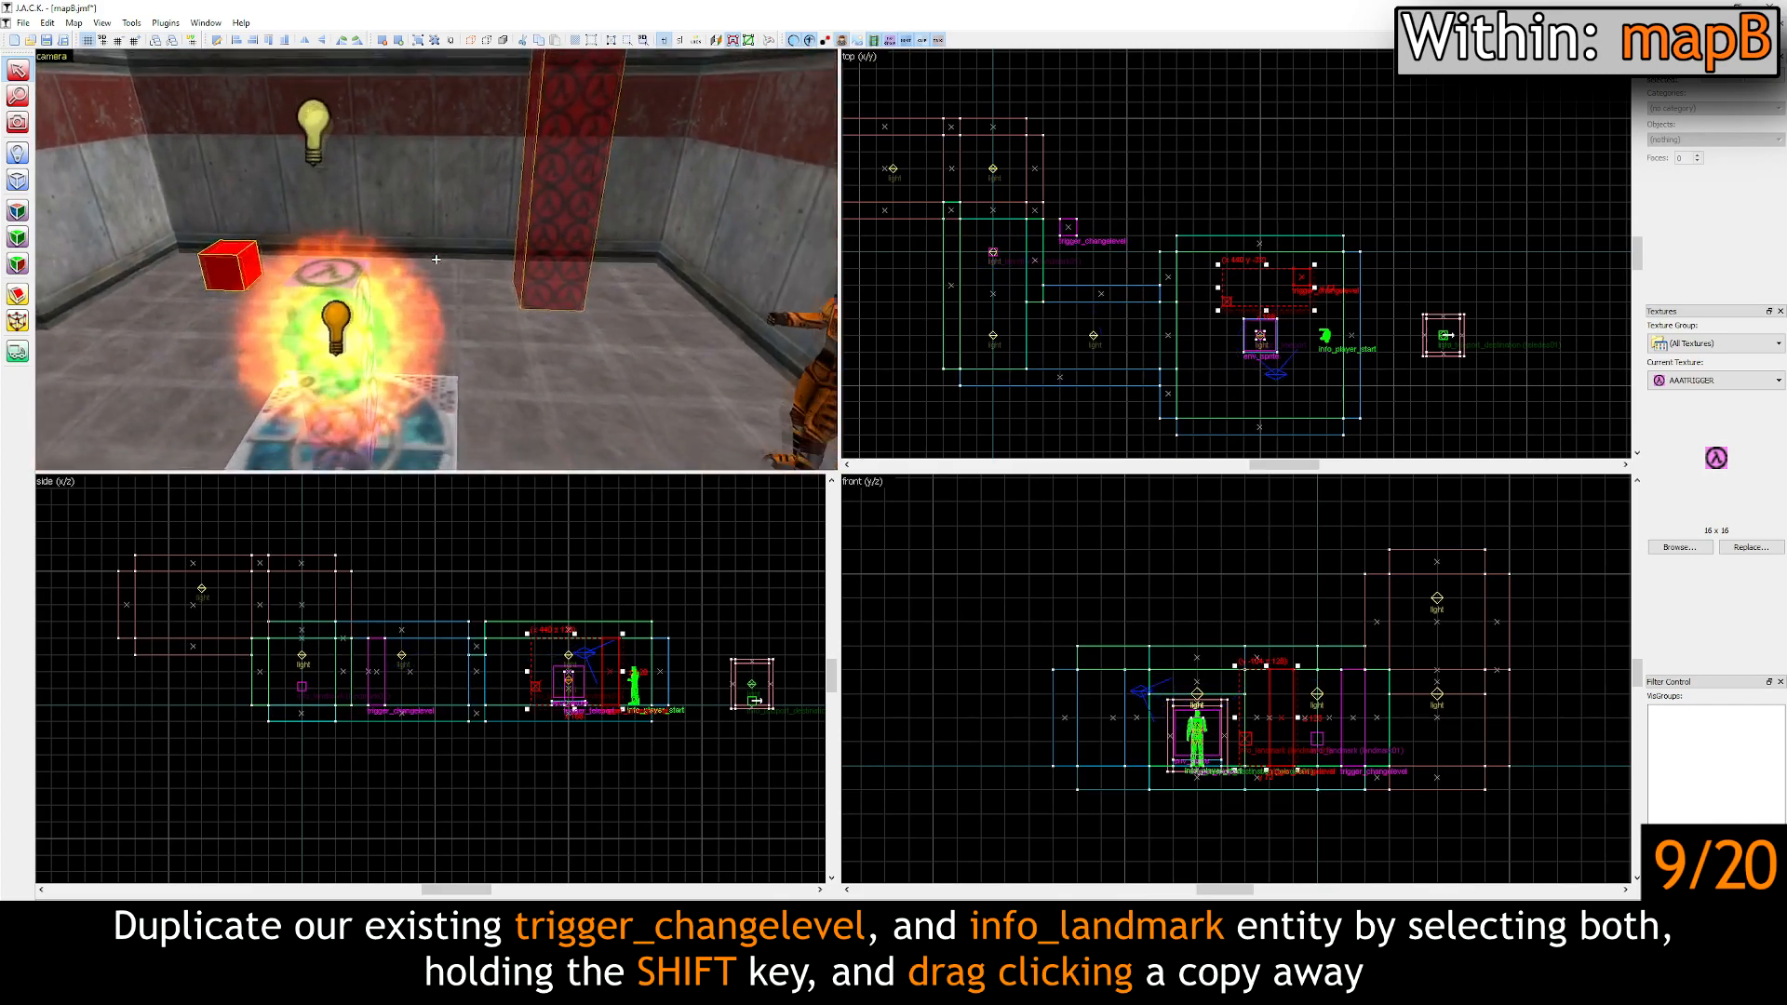
key("z")
key("Escape")
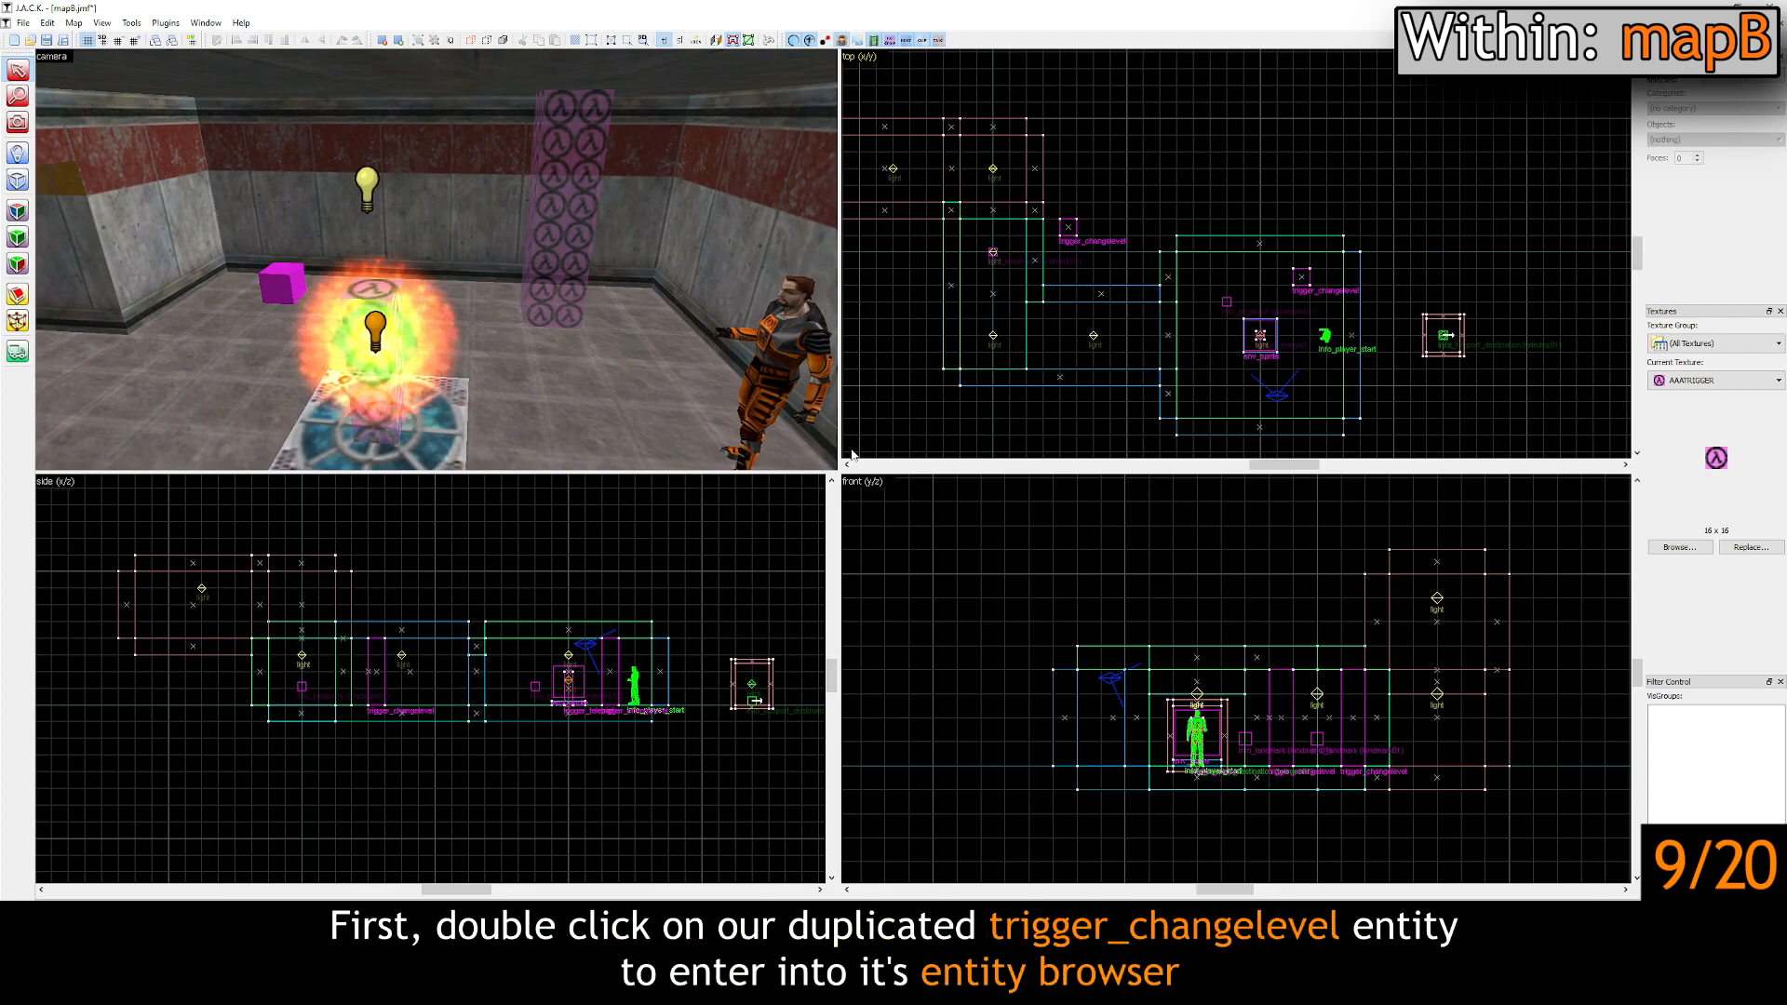
Step: Set the duplicated trigger_changelevel's Name to change01 and its Landmark name to landmark02
double_click(563, 227)
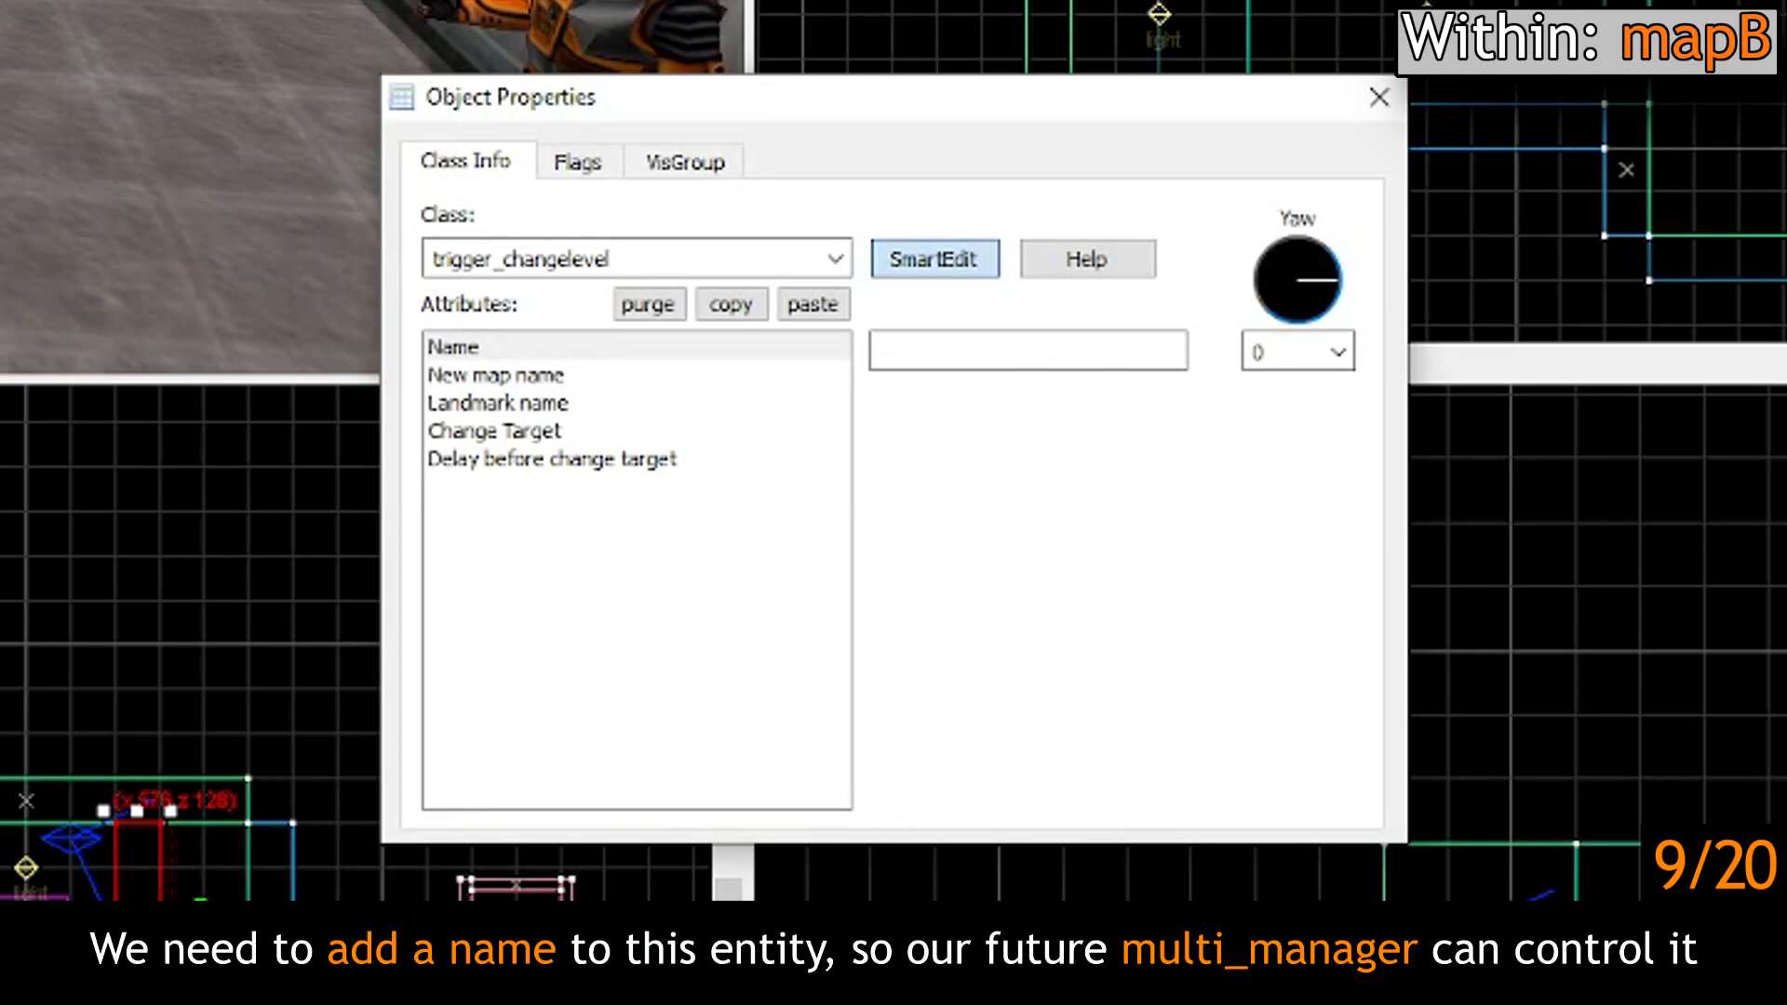
left_click(913, 343)
type("change01")
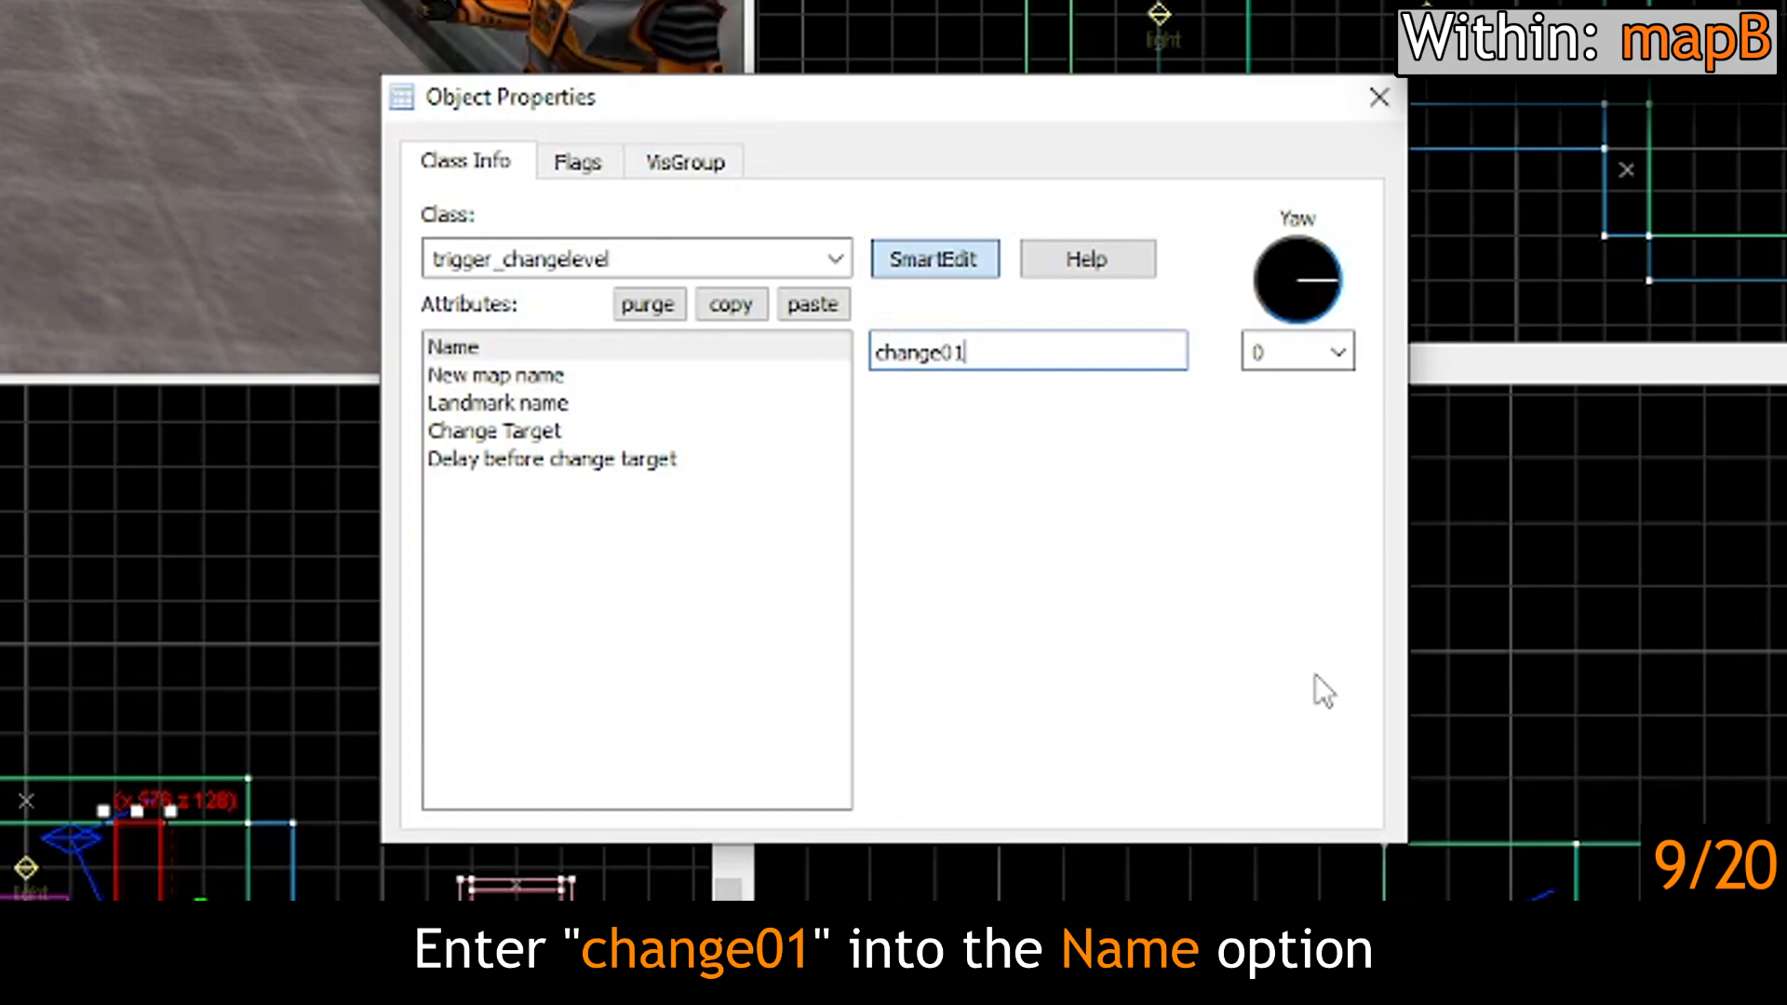
left_click(756, 409)
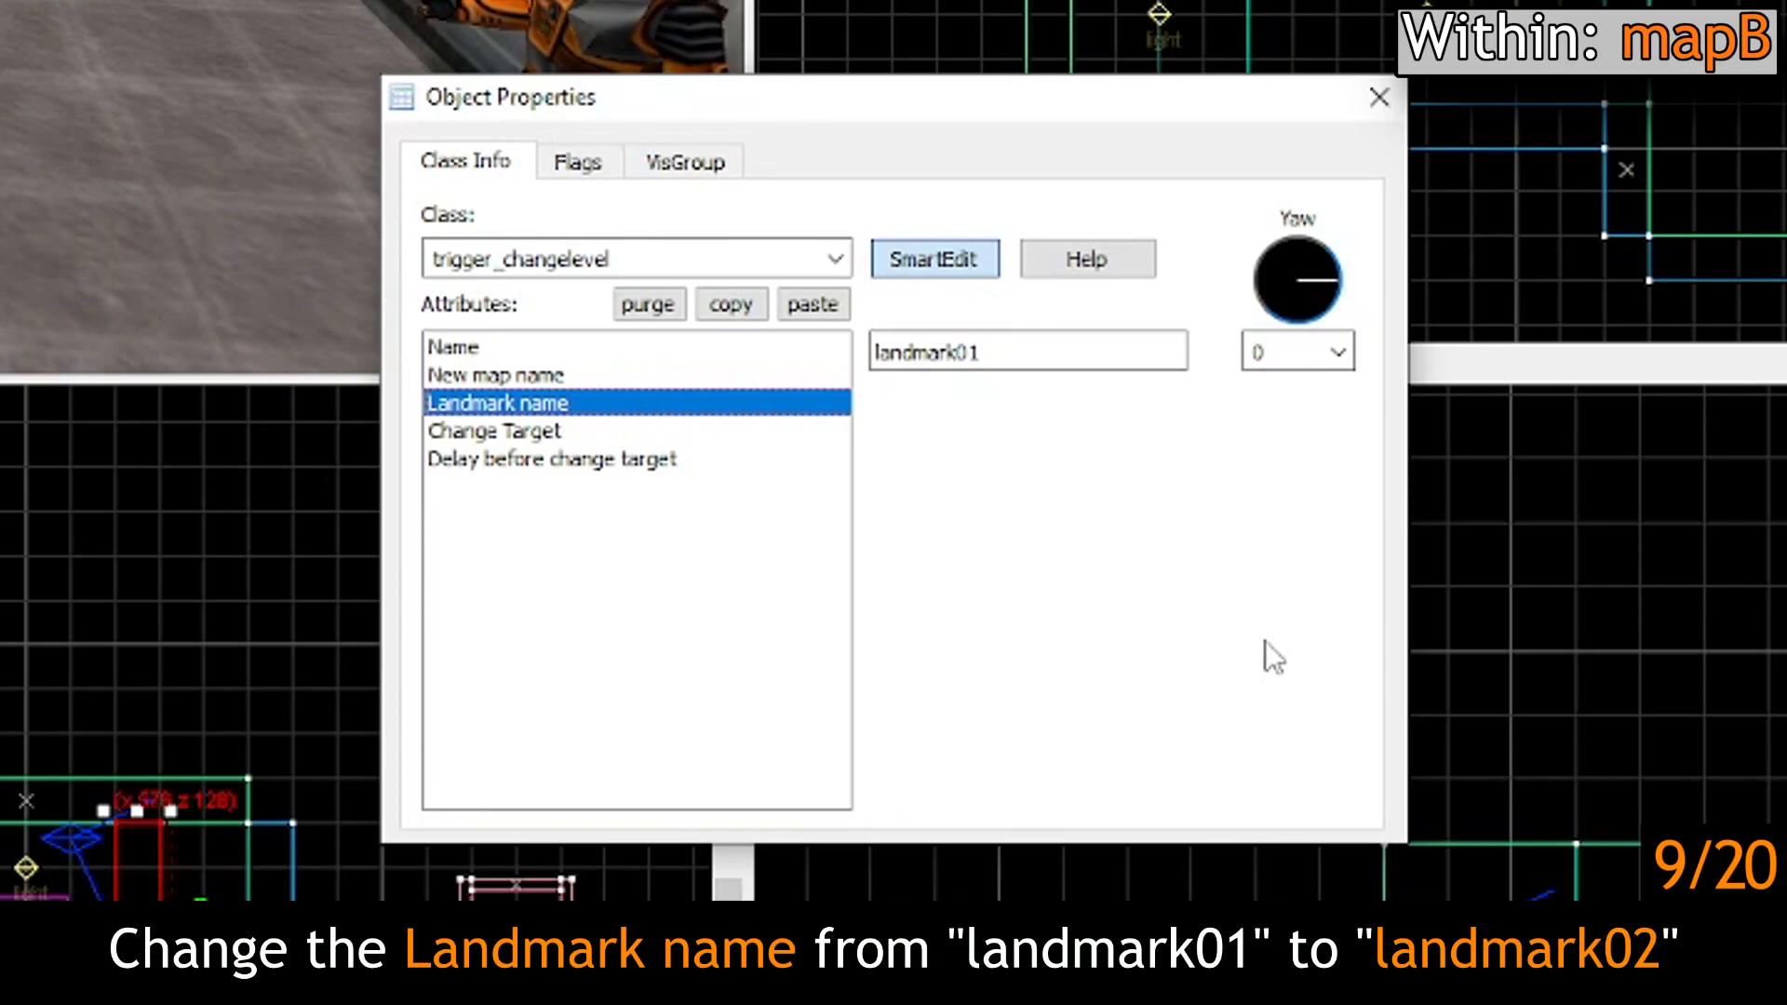
left_click(1039, 363)
key("BackSpace")
type("2")
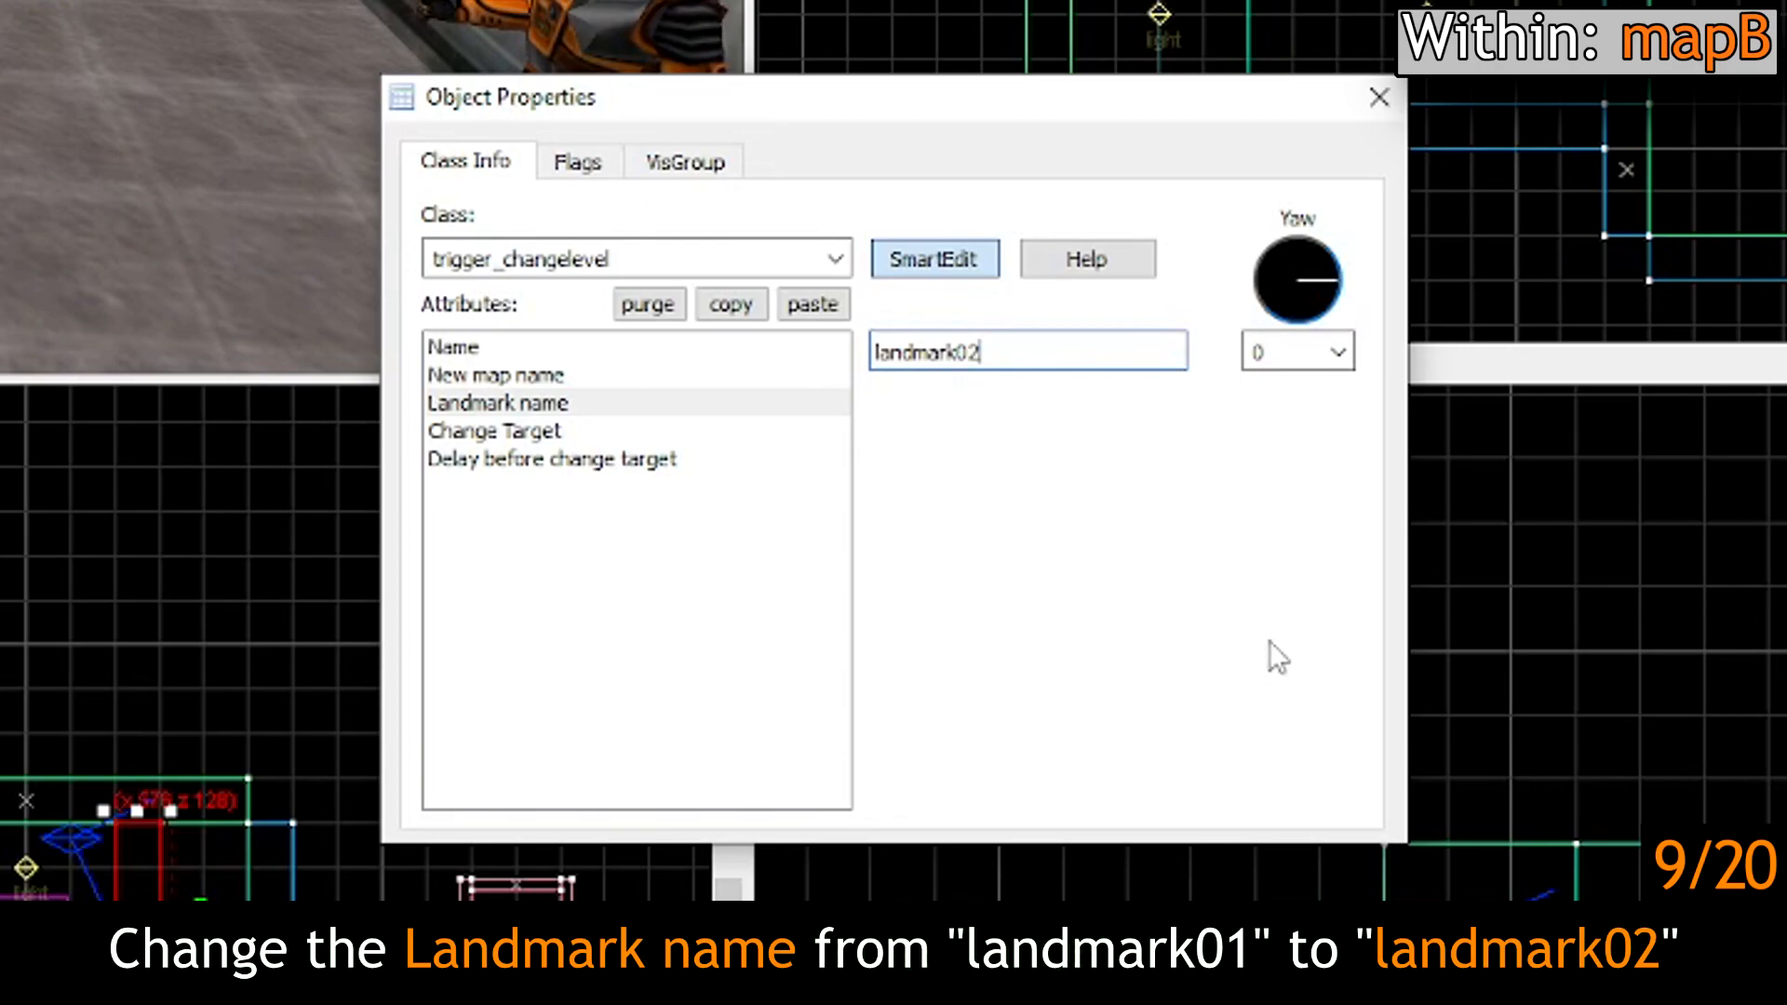
Step: Set the duplicated trigger_changelevel's Change Target to mmenter01 and close its properties
left_click(570, 433)
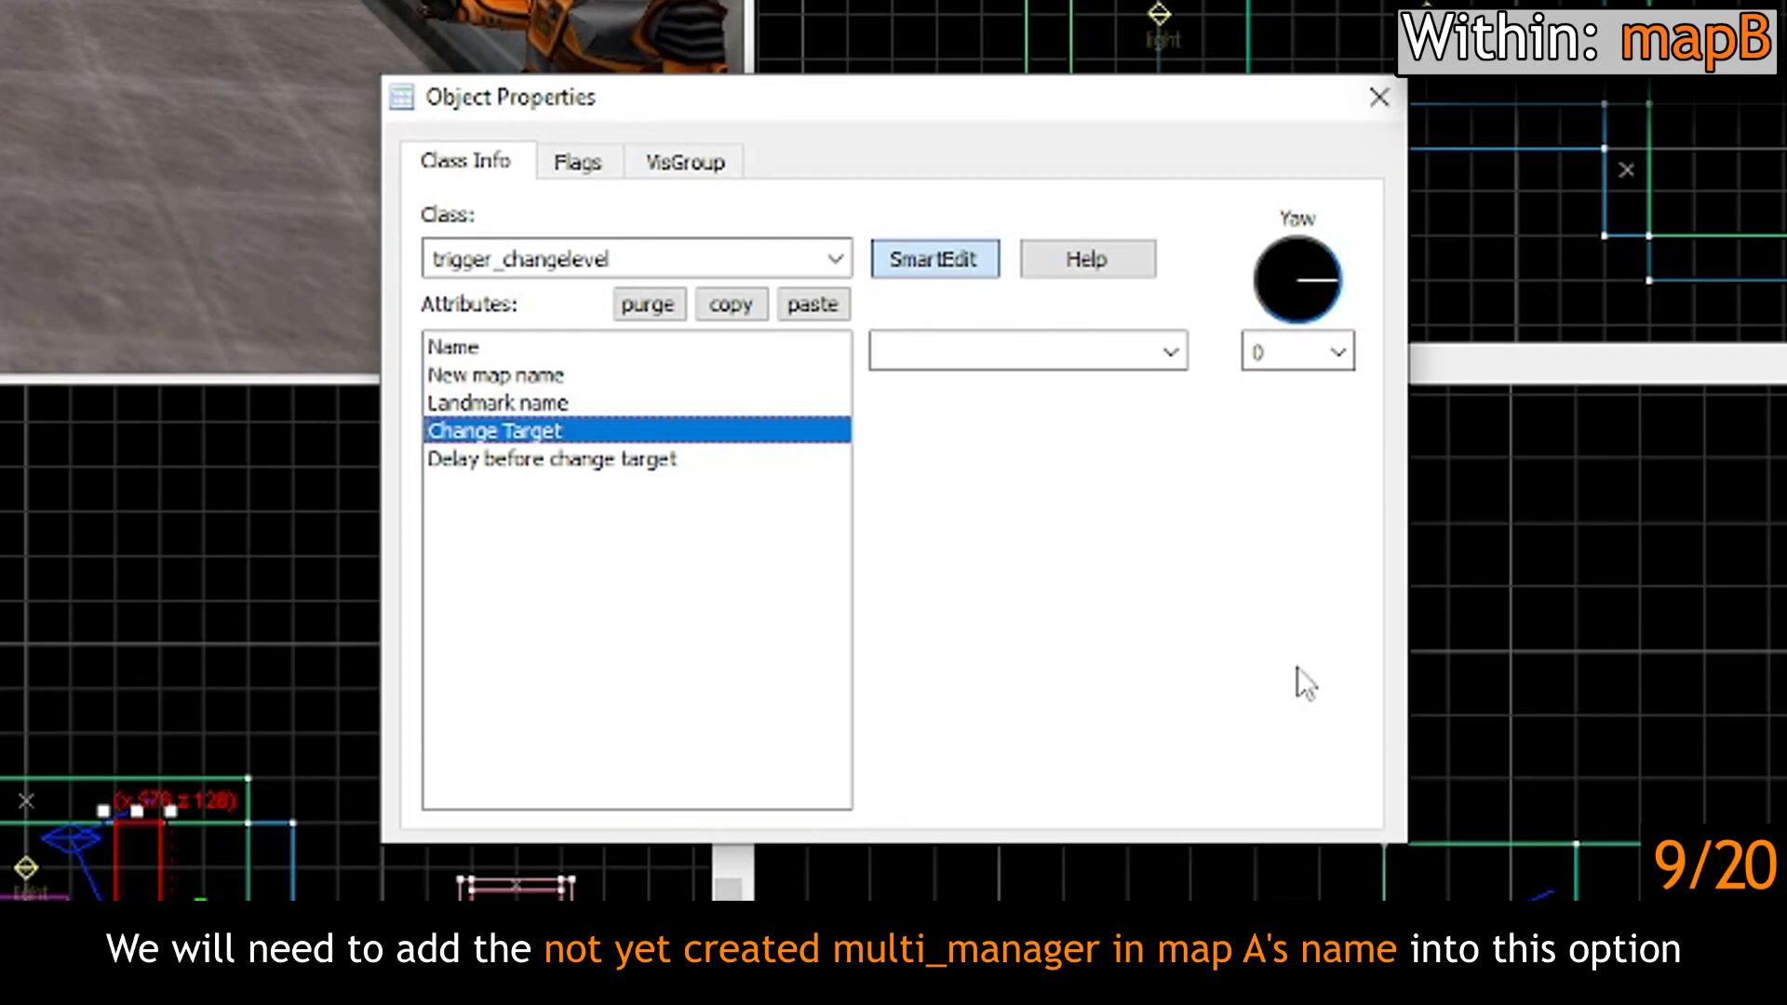
left_click(897, 358)
type("mmenter01")
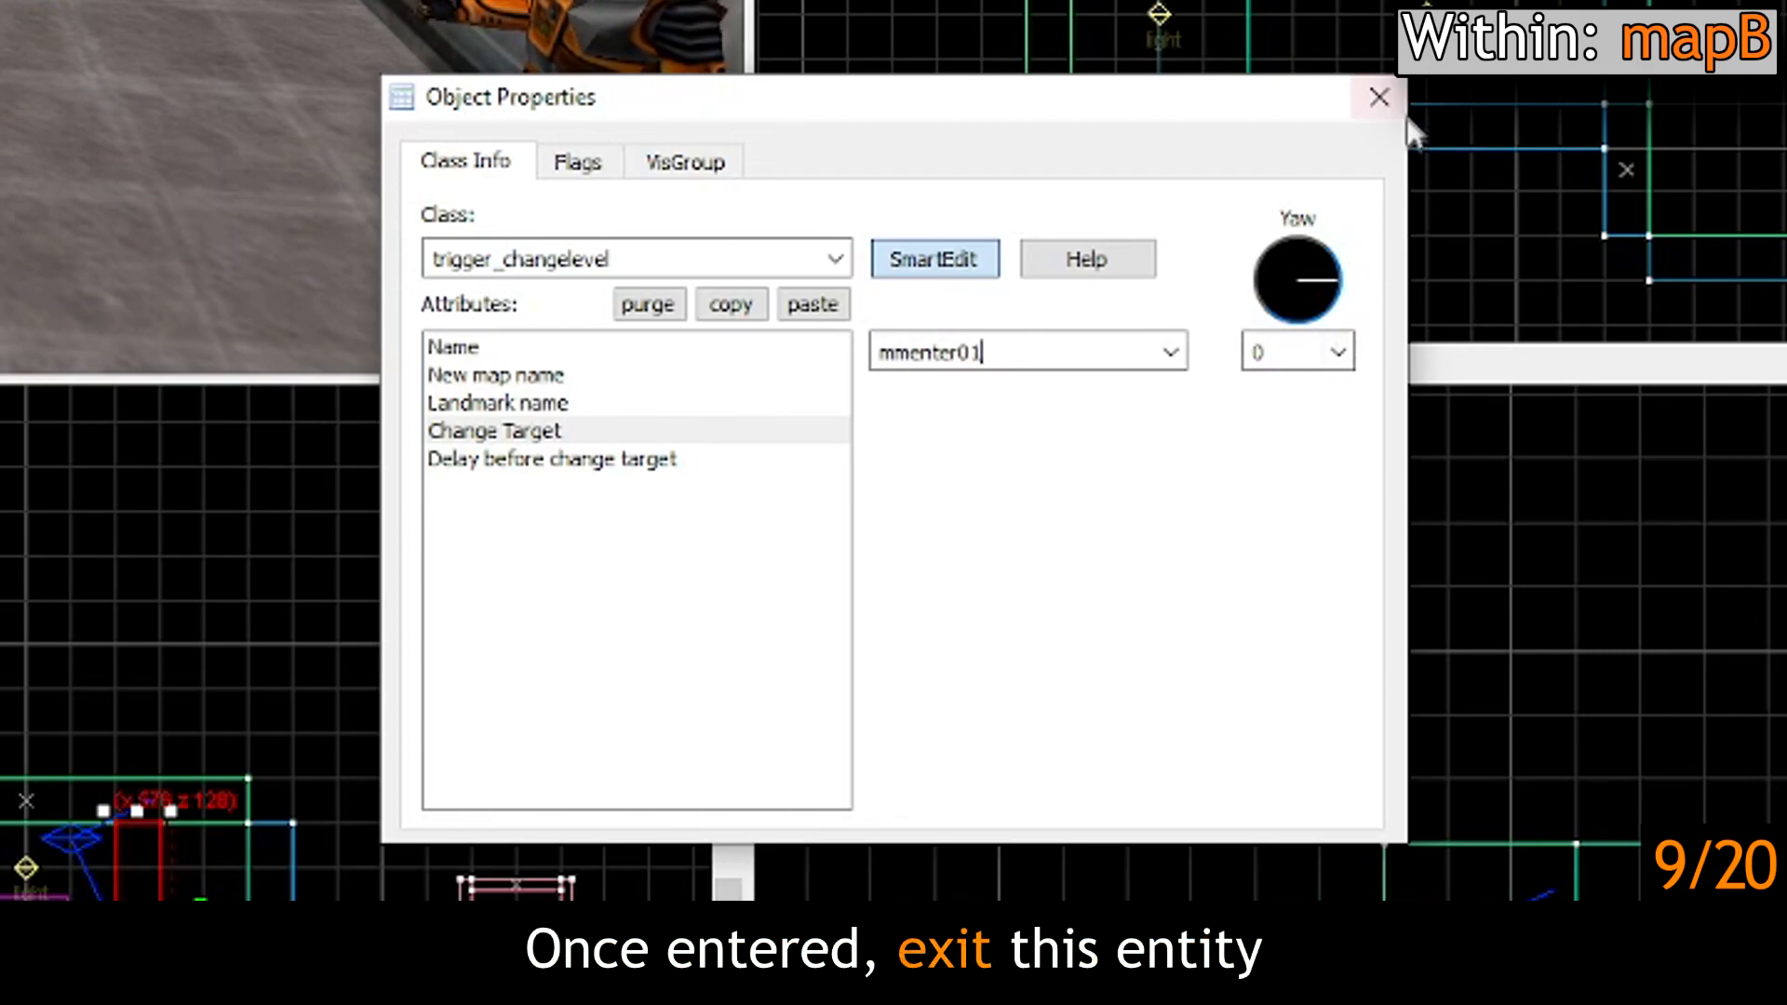
left_click(1379, 97)
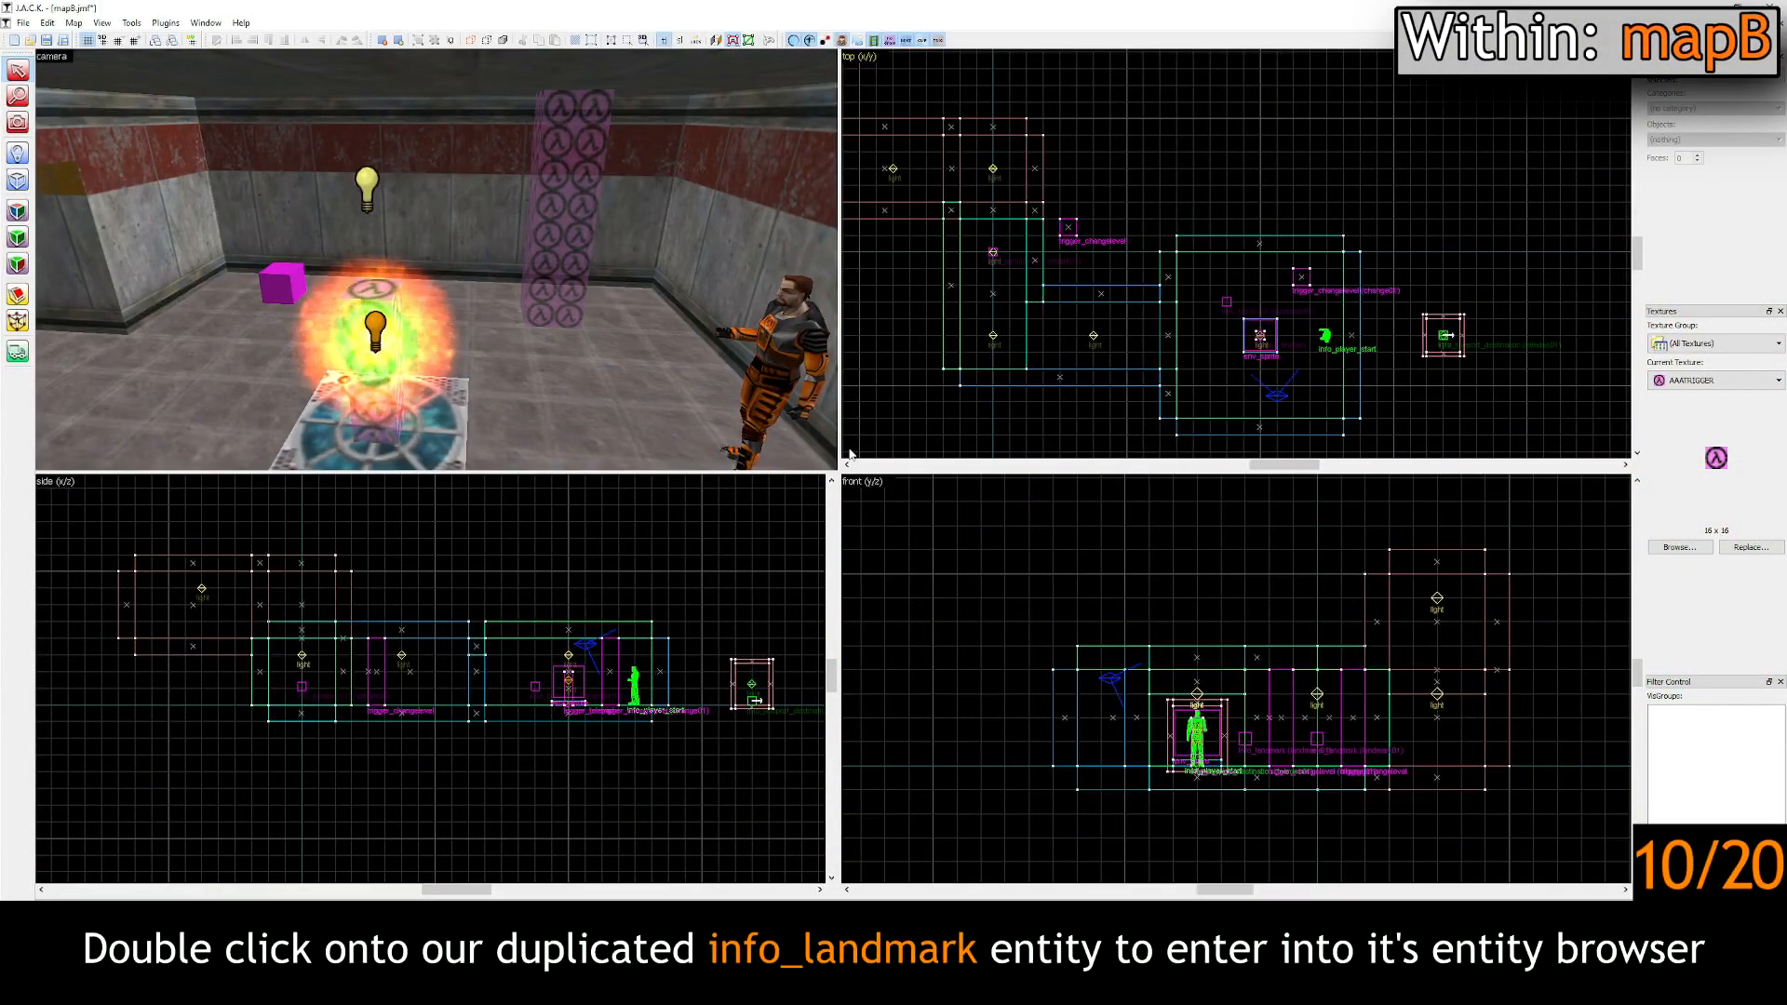
Step: Rename the duplicated info_landmark as landmark02 and close its properties
double_click(278, 281)
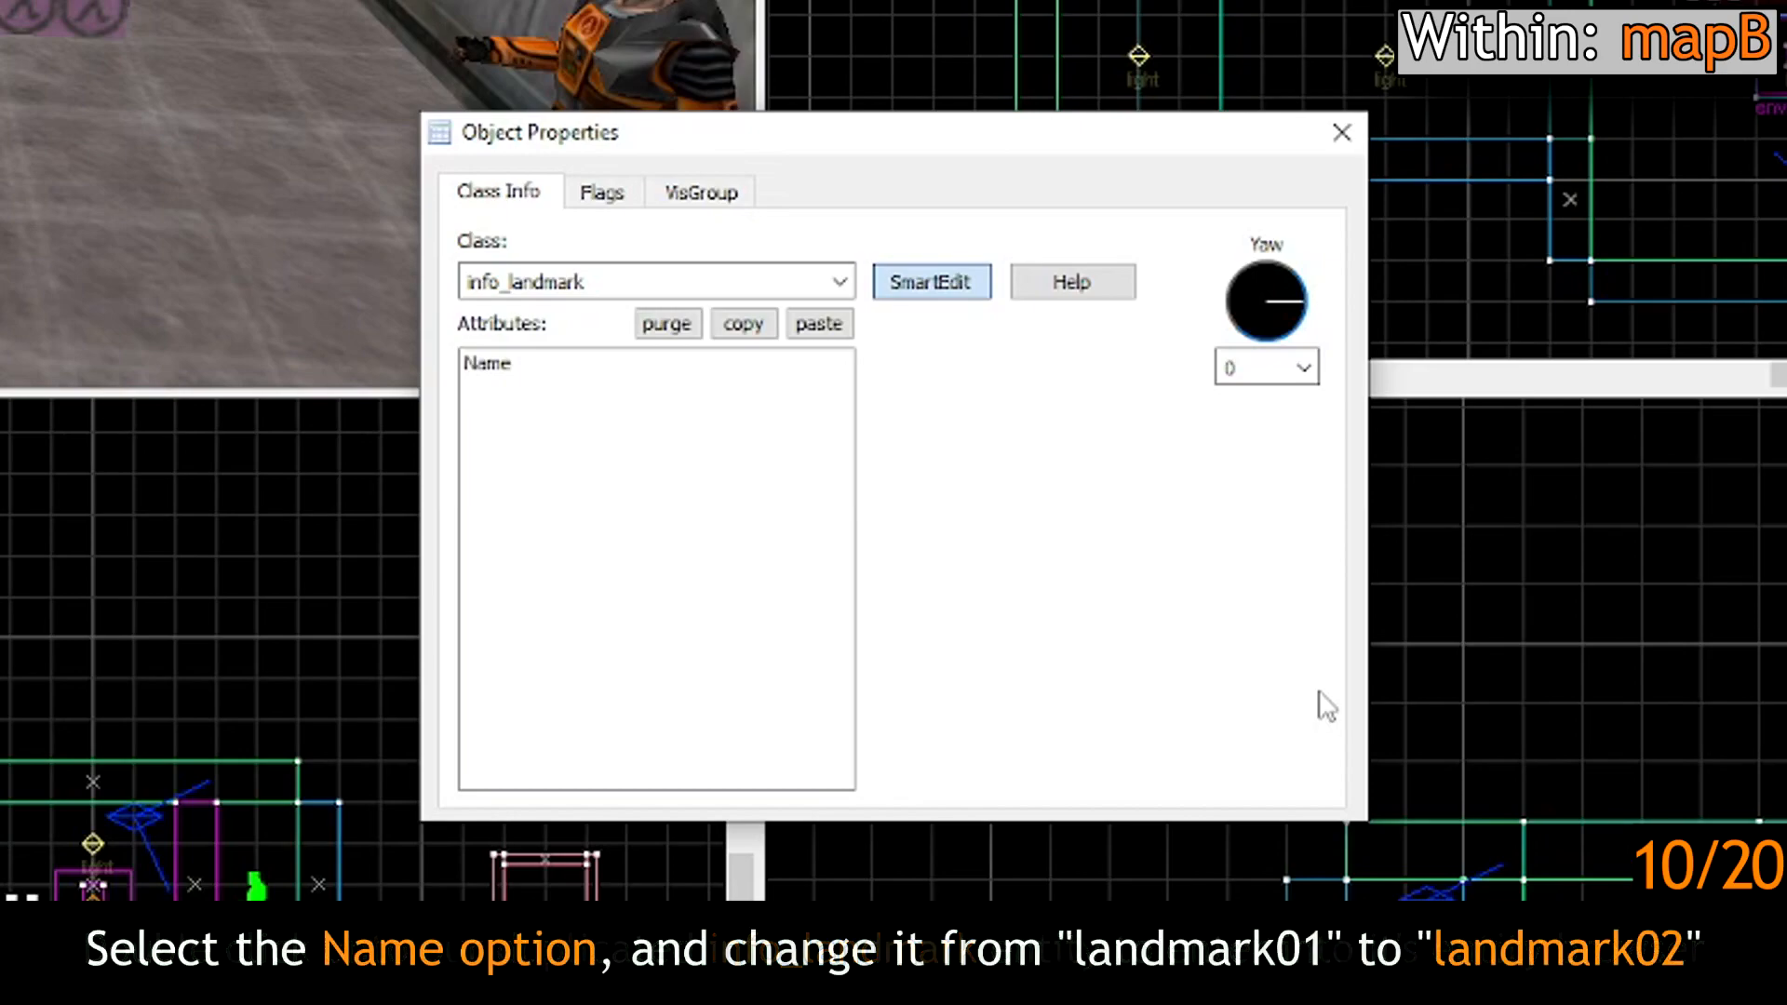
left_click(564, 370)
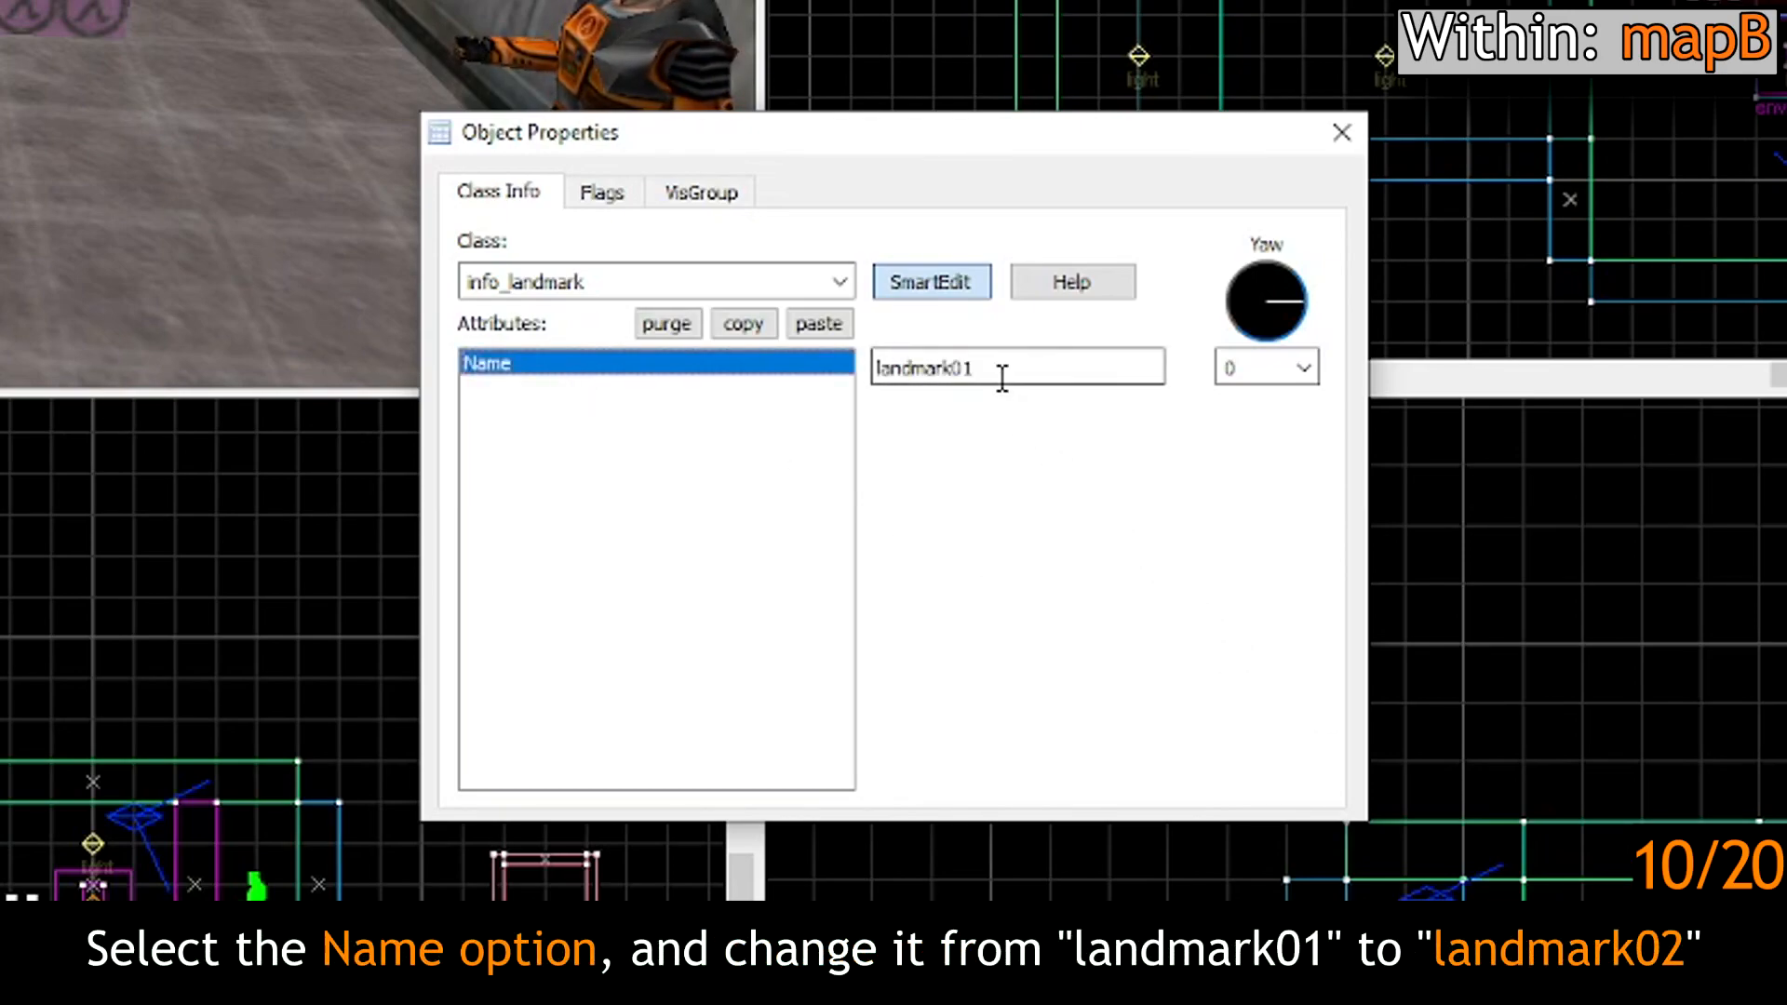
left_click(1001, 372)
key("BackSpace")
type("2")
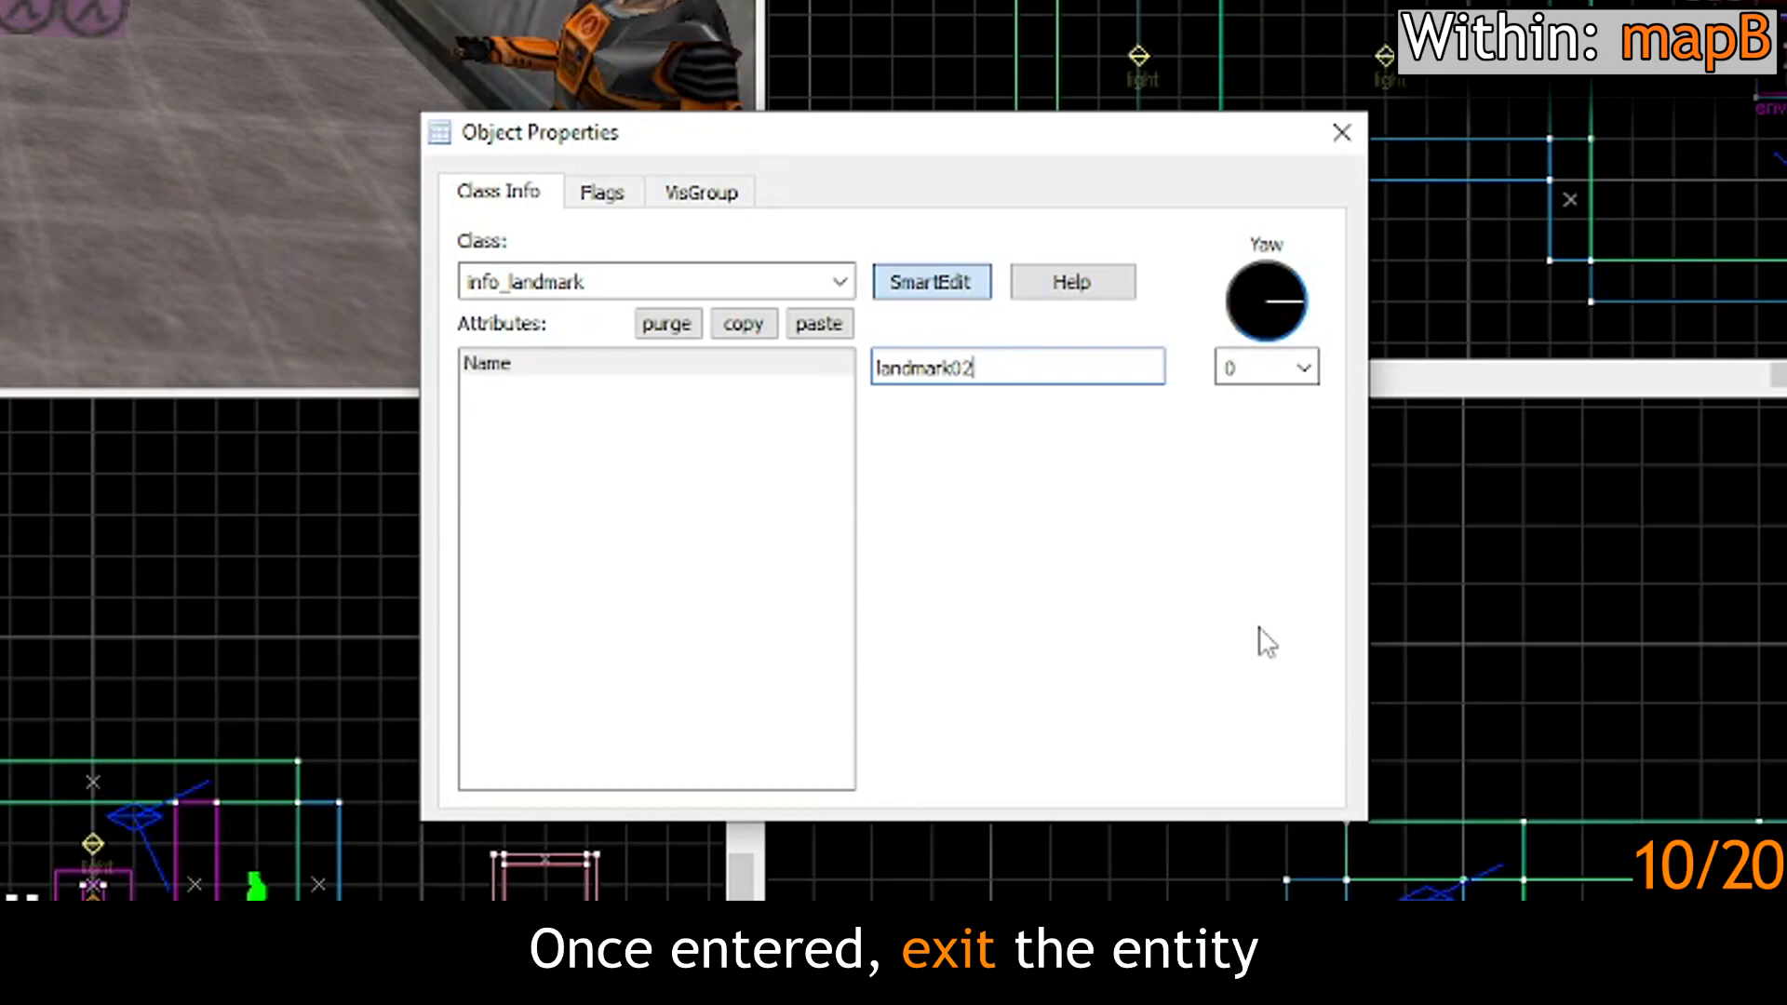
left_click(1346, 138)
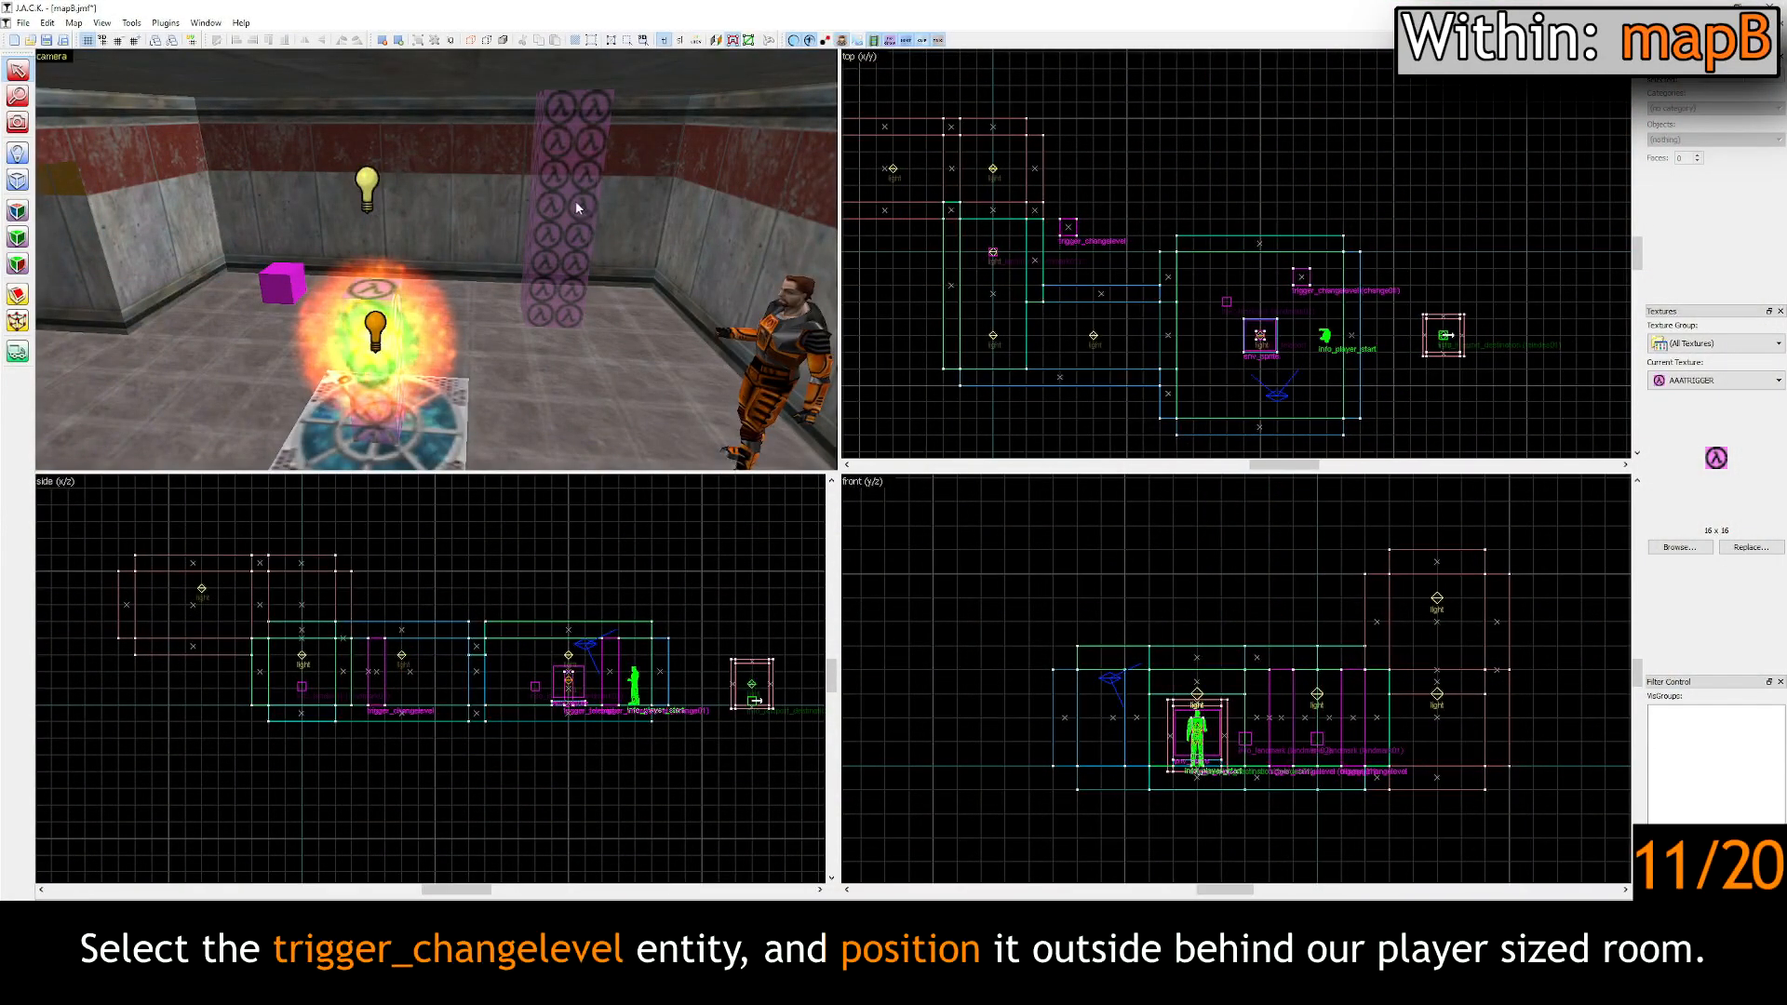
Step: Move the change01 trigger_changelevel outside, behind the small player-sized room, and deselect it
left_click(575, 207)
scroll(1098, 244, "up", 2)
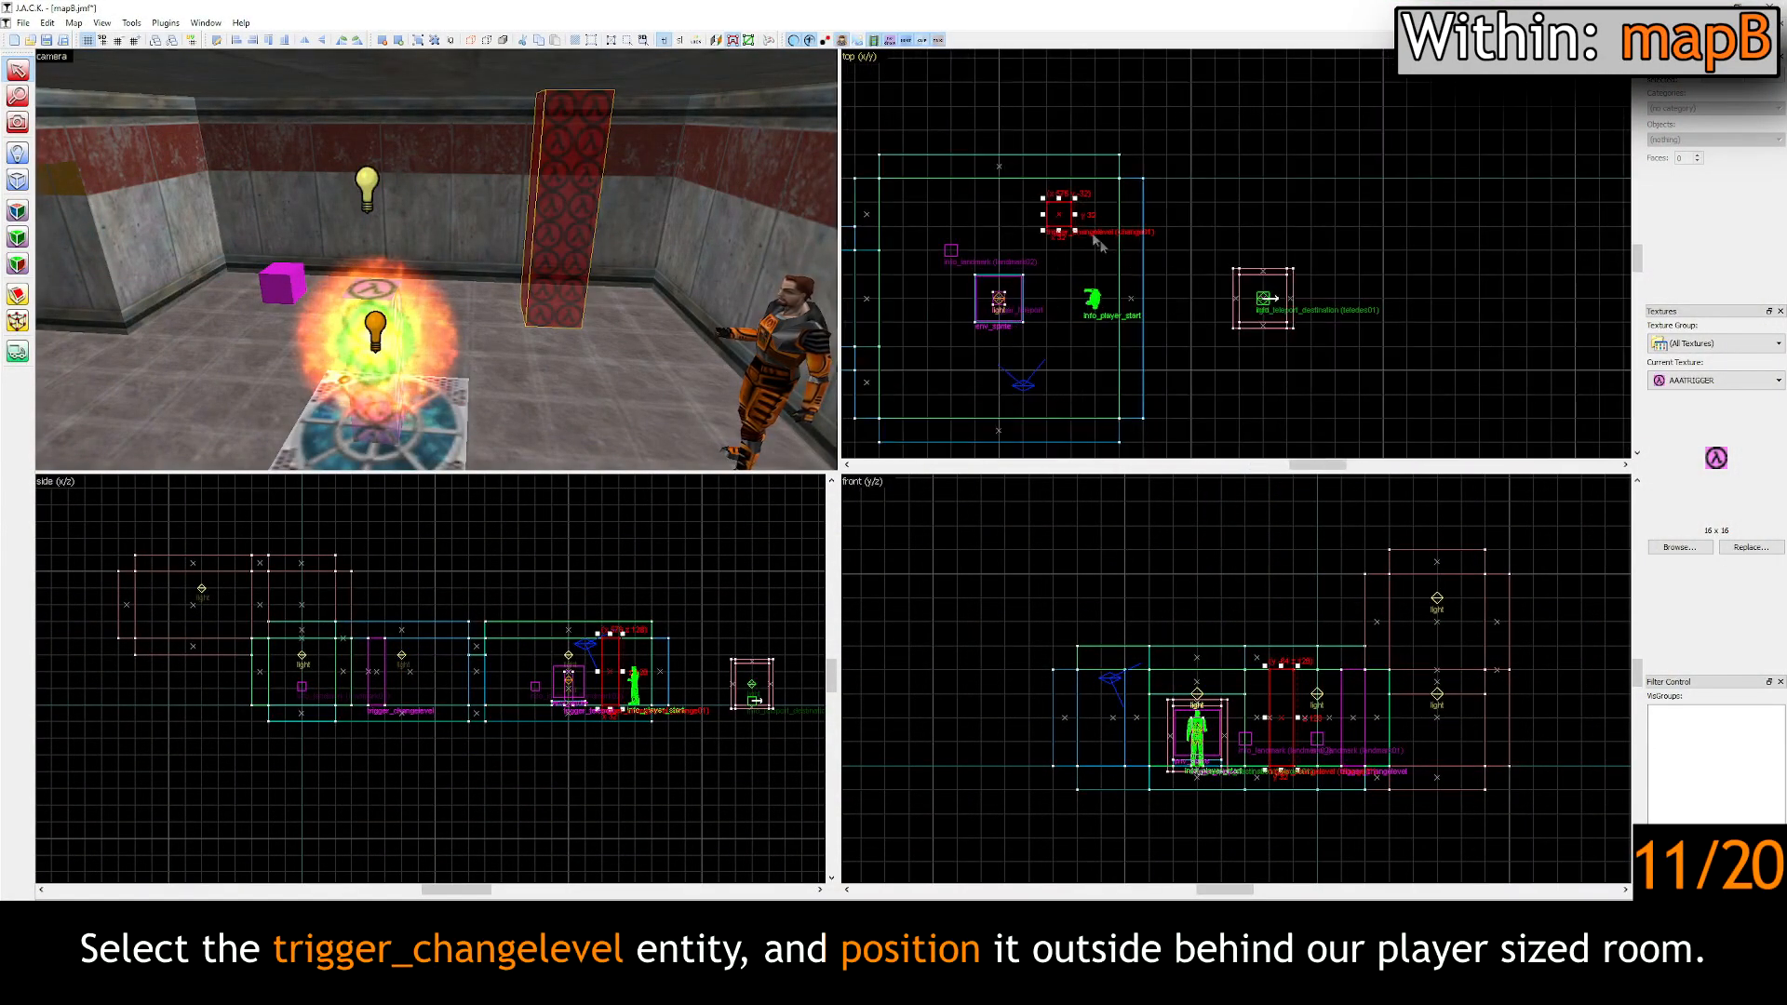
left_click_drag(1057, 210, 1344, 298)
key("z")
key("s")
key("d")
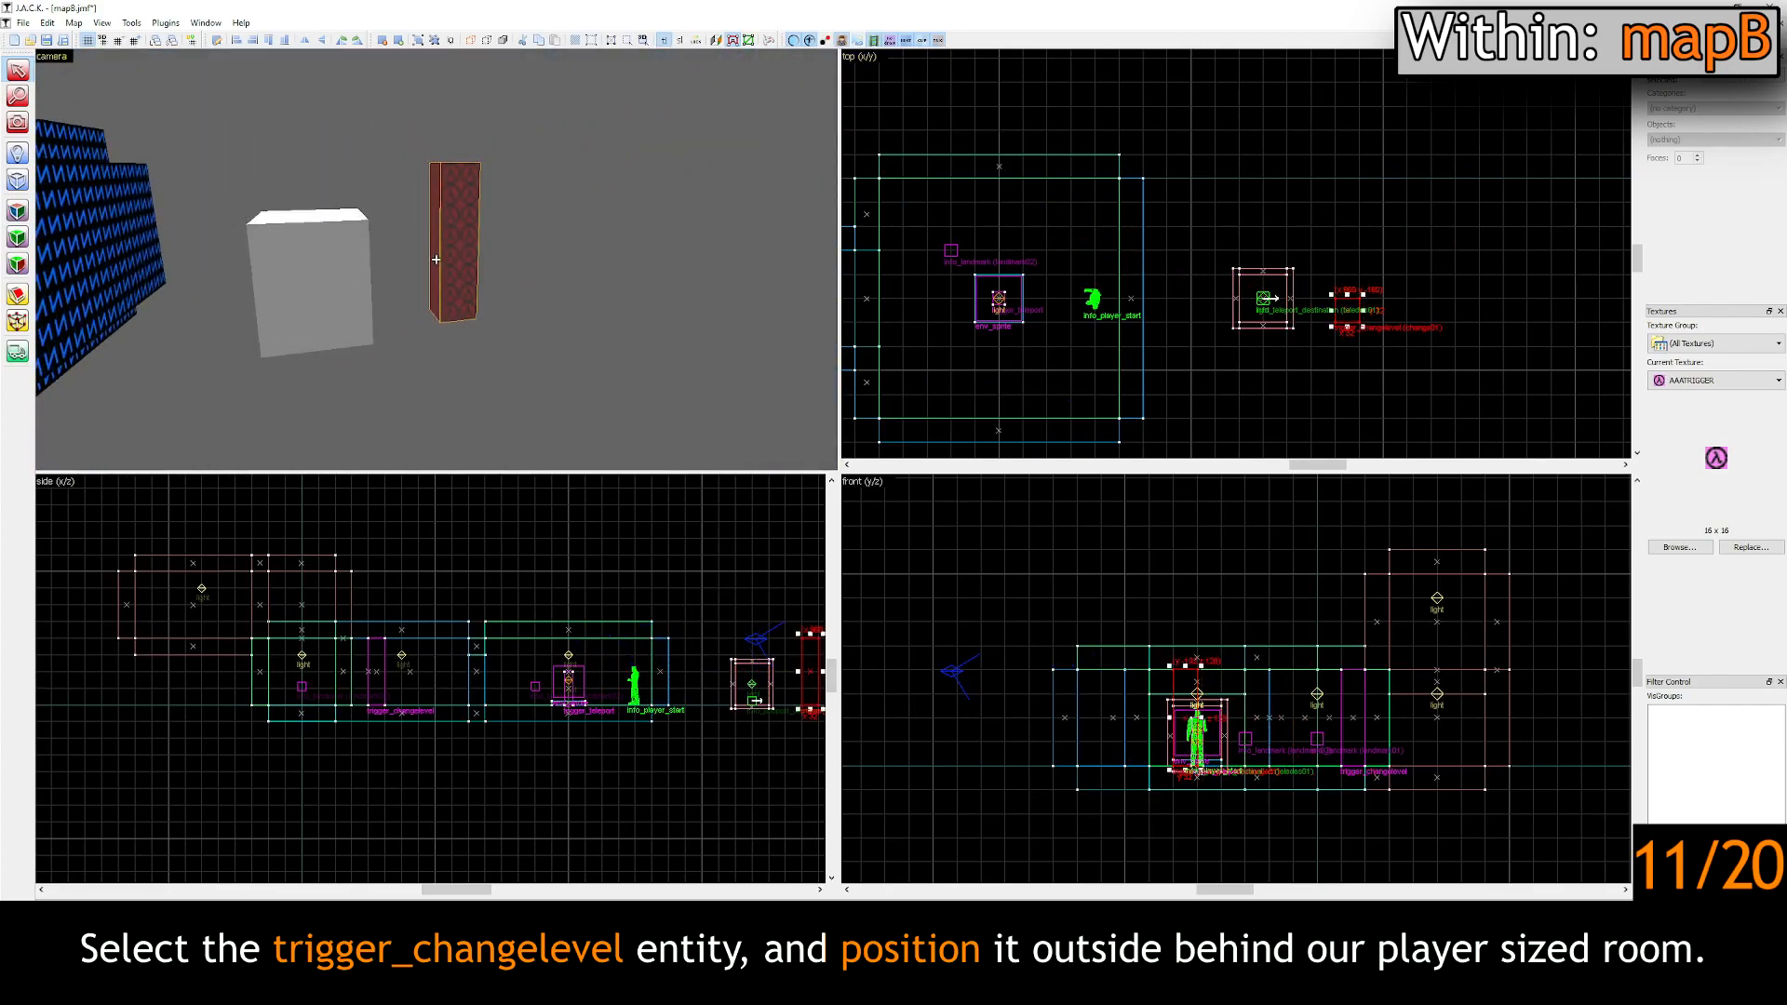
key("w")
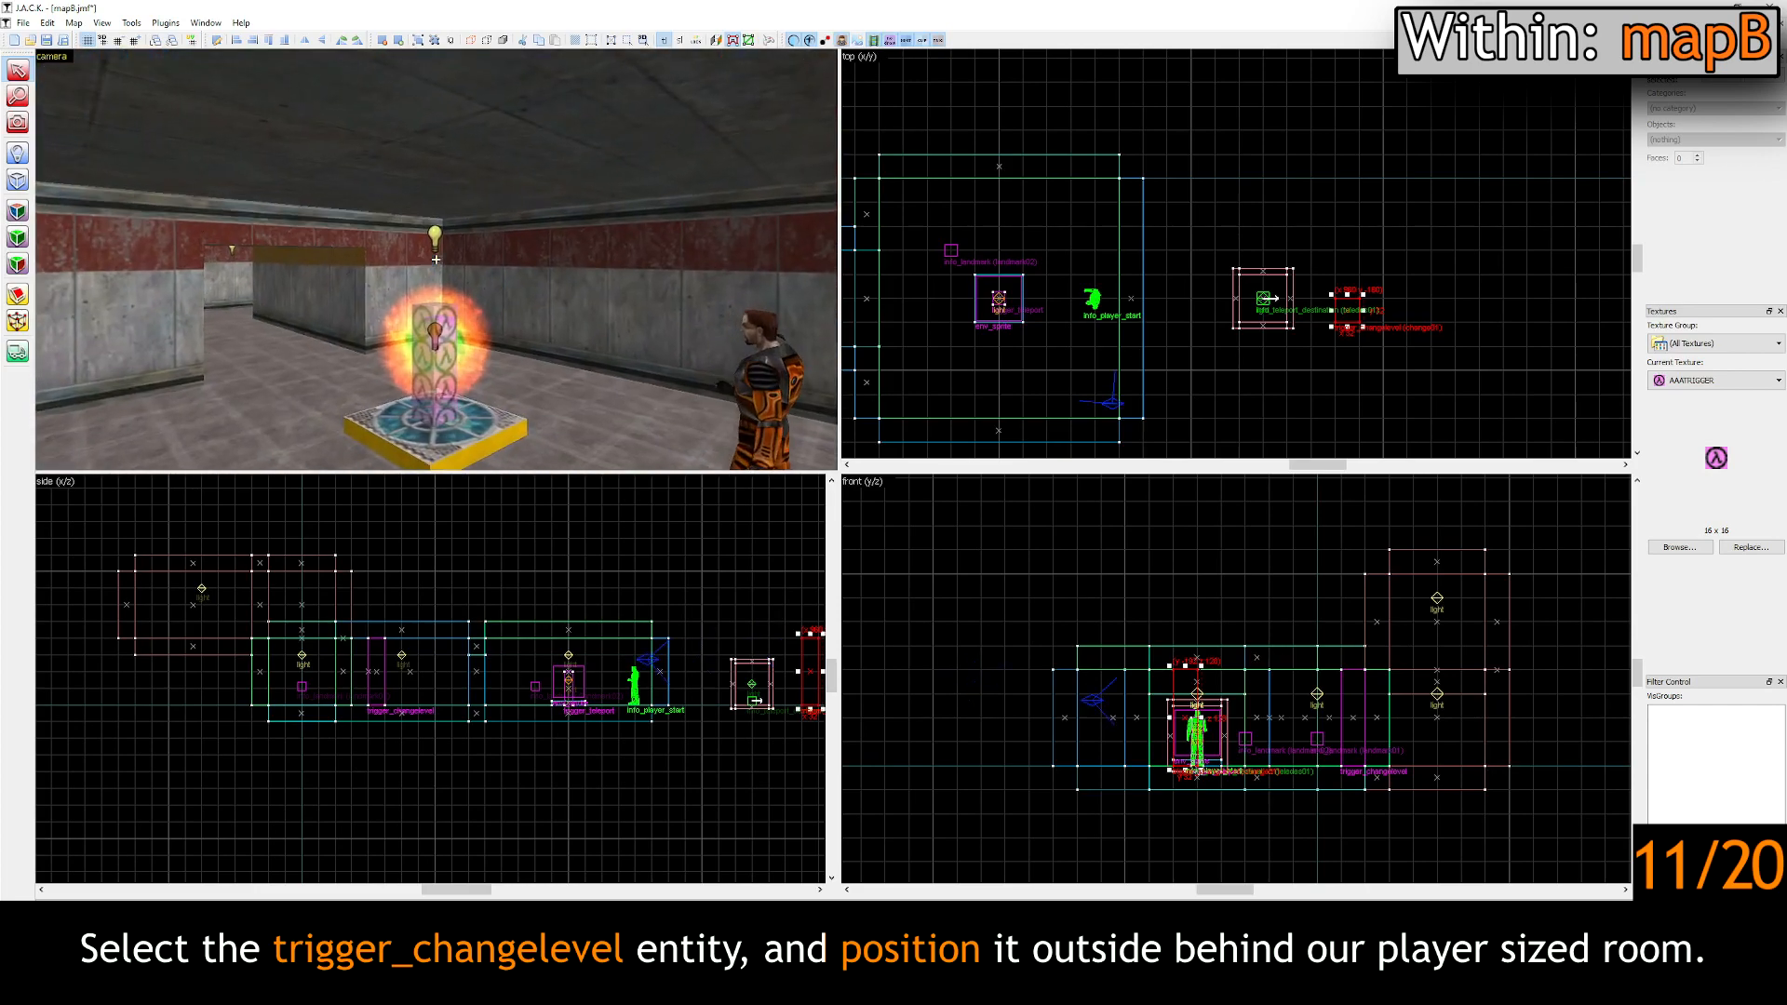
key("a")
key("z")
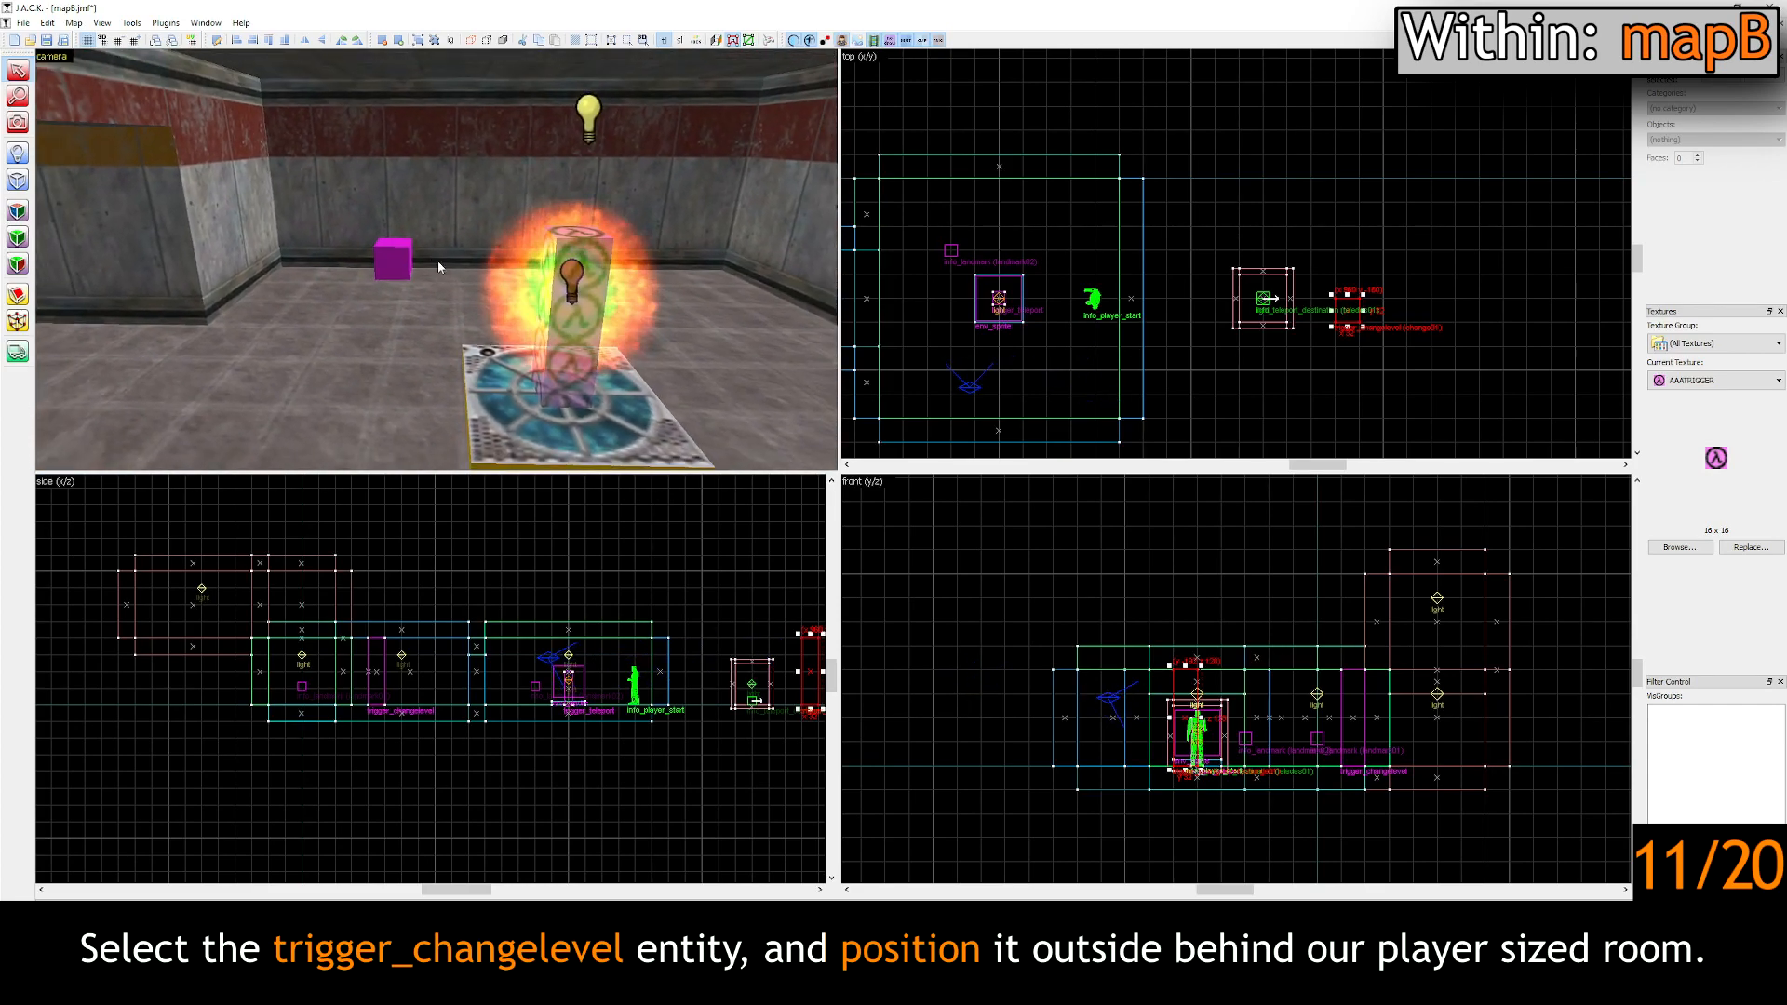
left_click(953, 449)
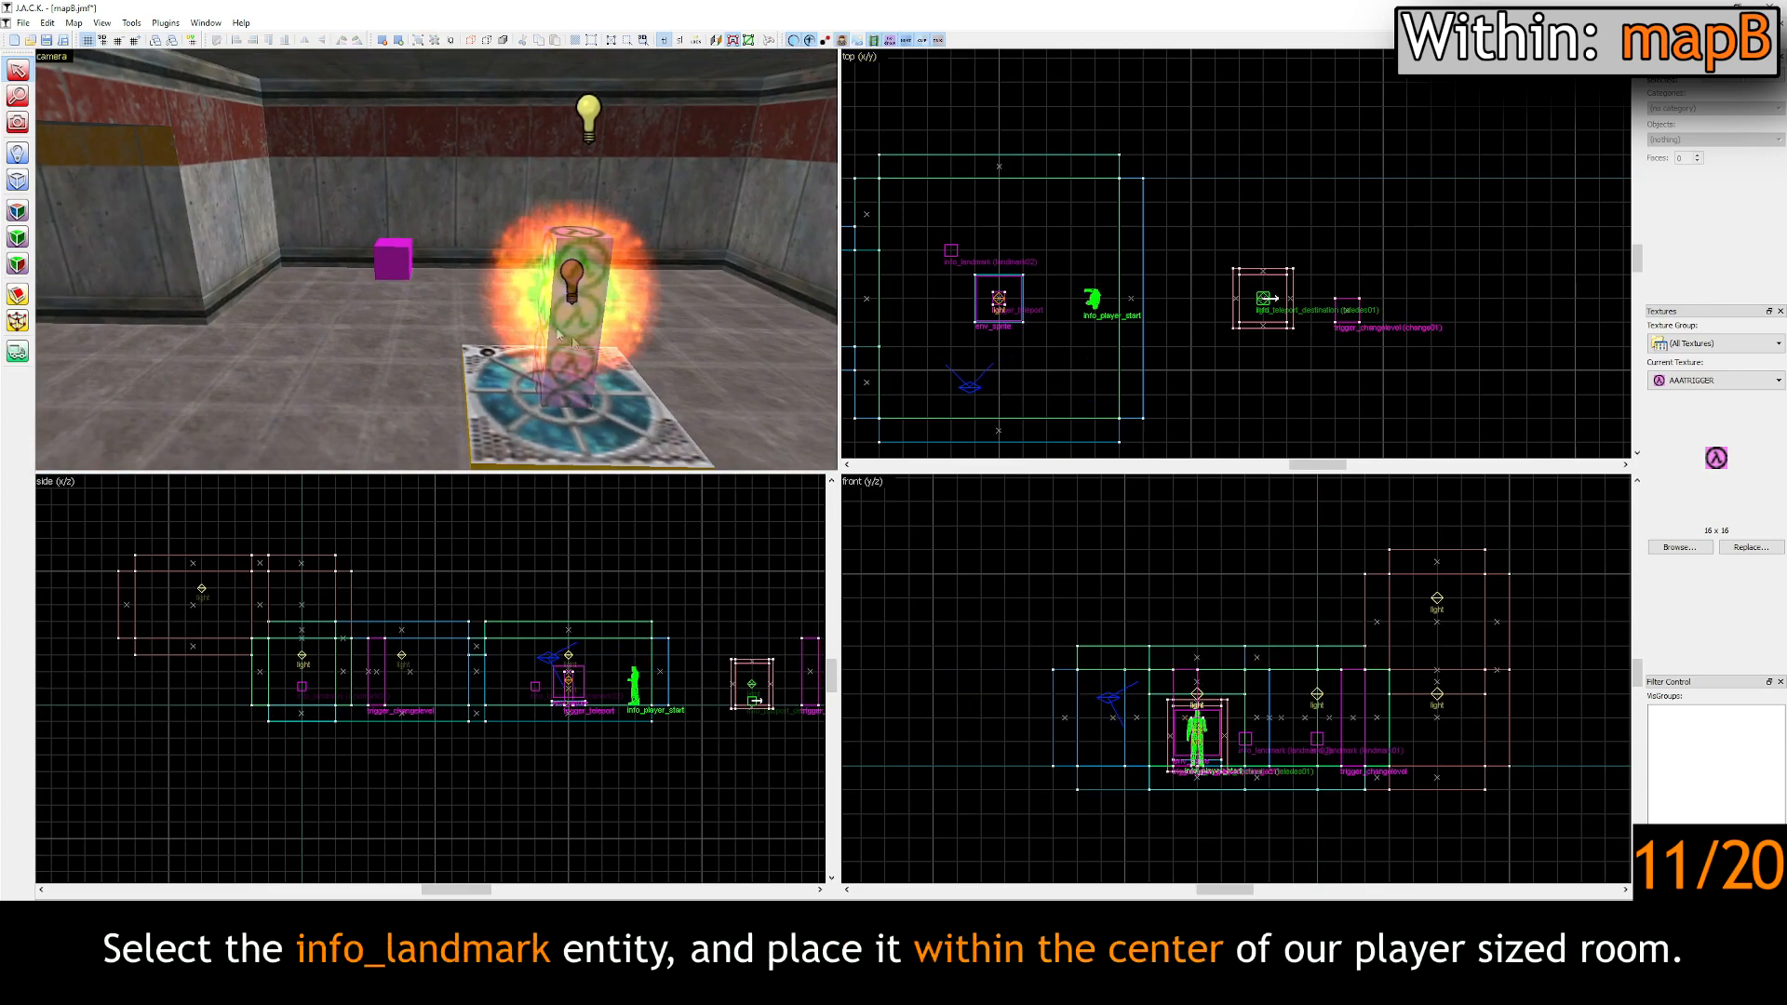
Step: Move the landmark02 info_landmark to the centre of the small player-sized room, above the teleport destination, and deselect it
left_click(398, 264)
scroll(1000, 315, "up", 3)
left_click_drag(917, 207, 1456, 290)
key("z")
key("w")
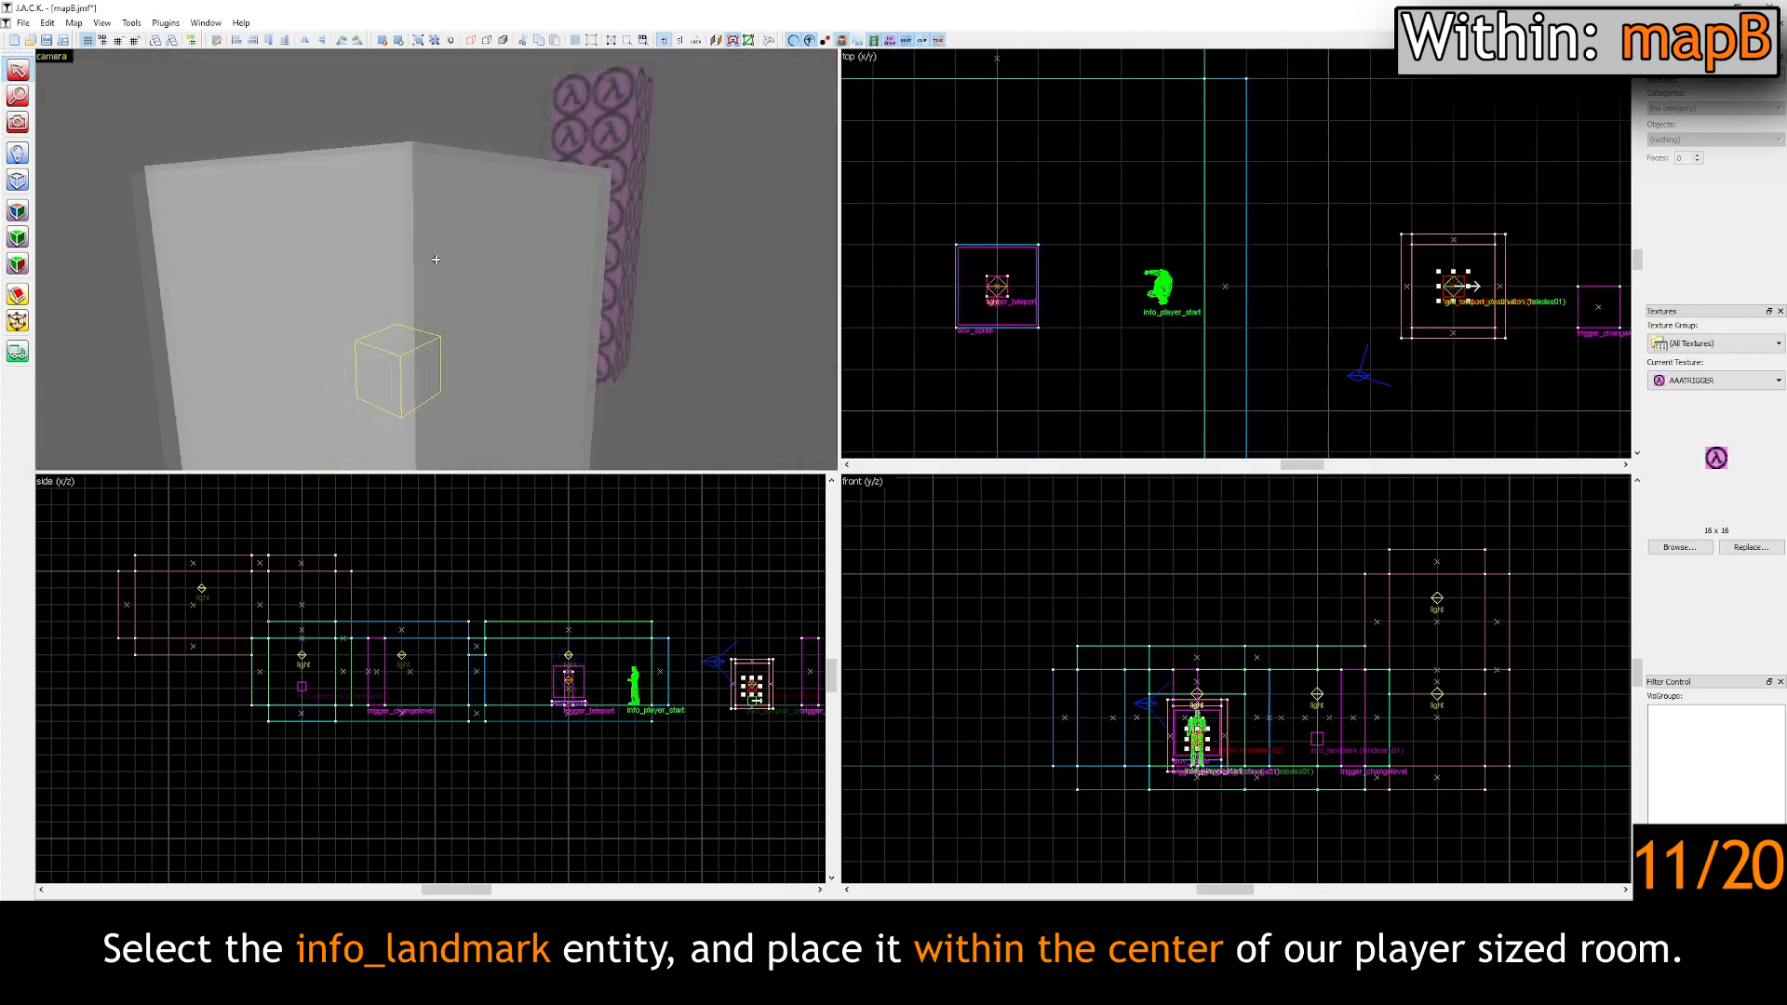
key("w")
key("z")
middle_click_drag(778, 677, 615, 609)
scroll(614, 610, "up", 4)
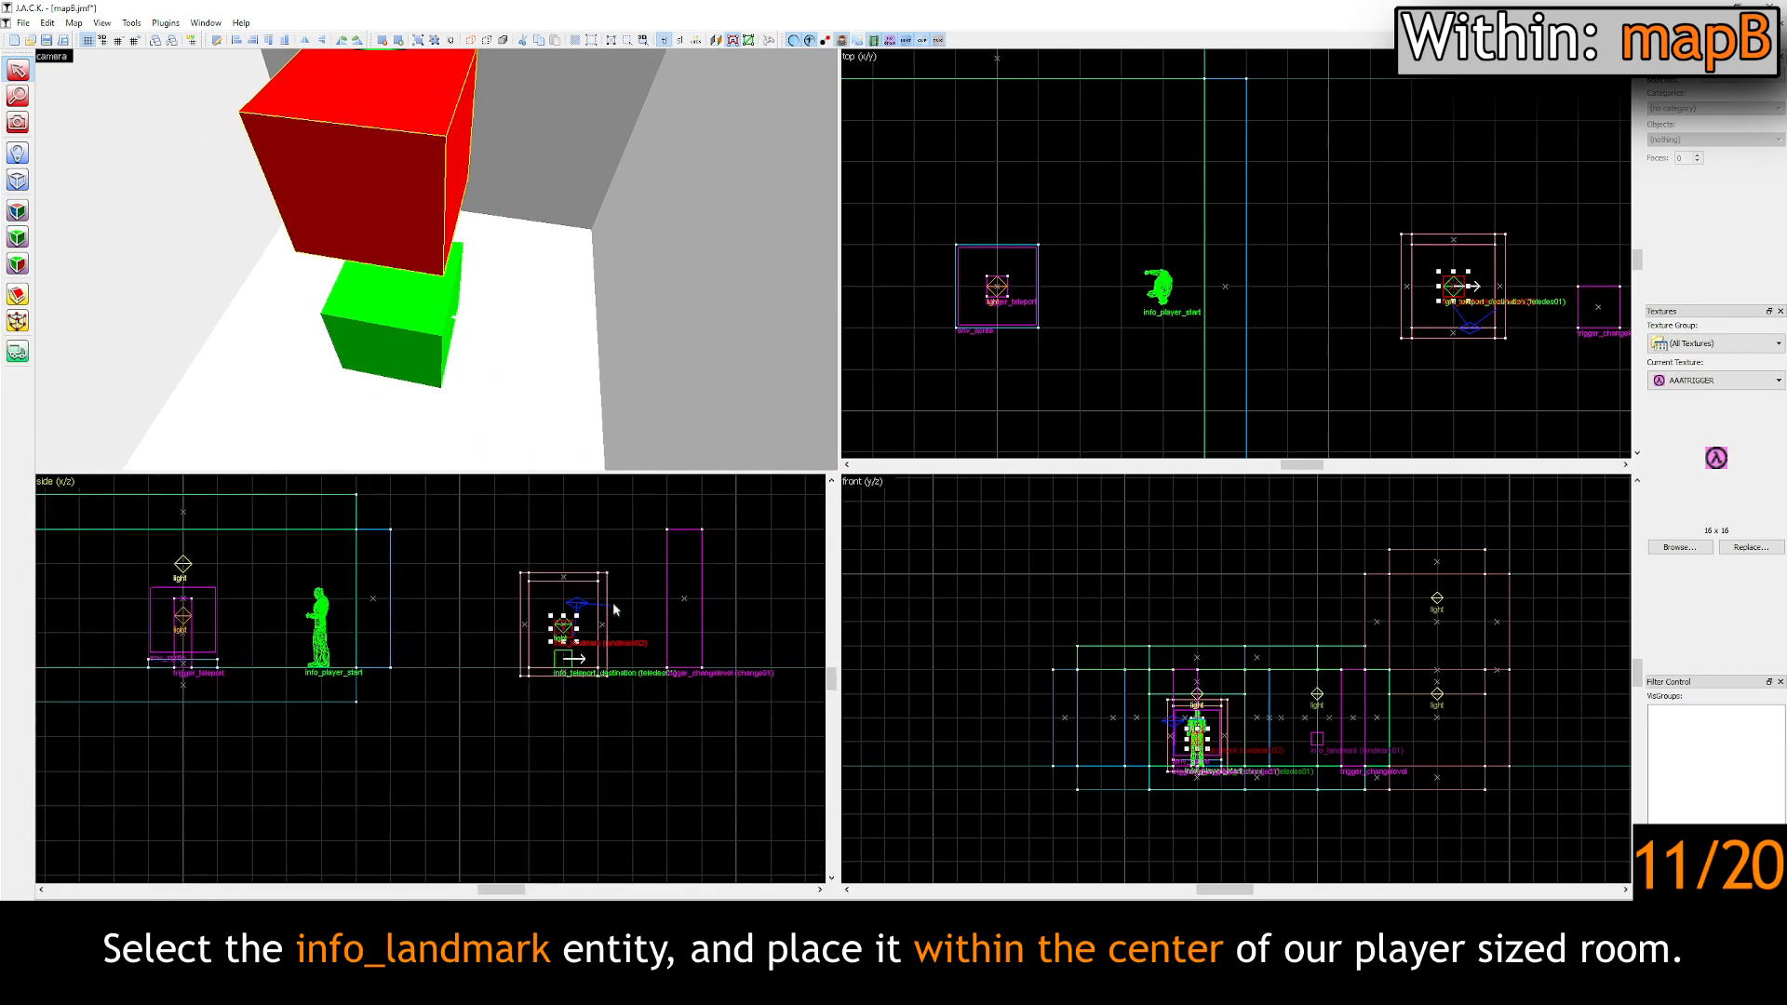
scroll(614, 610, "up", 3)
scroll(545, 651, "down", 6)
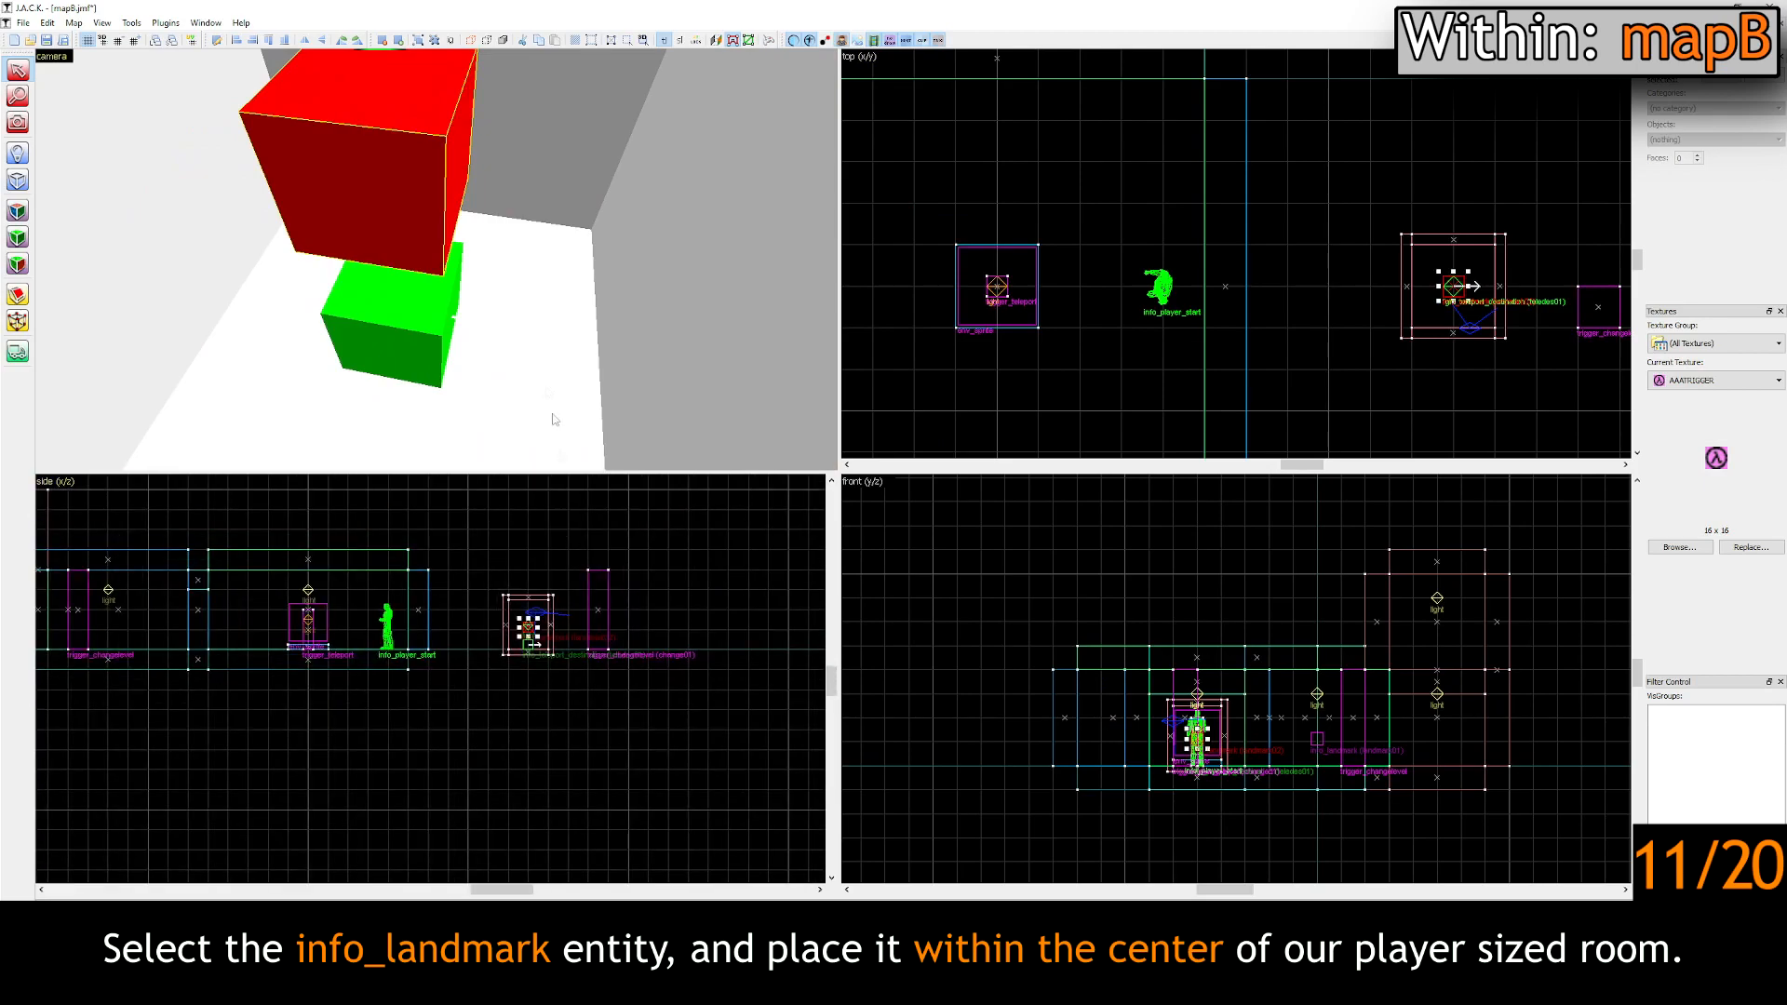
key("z")
key("s")
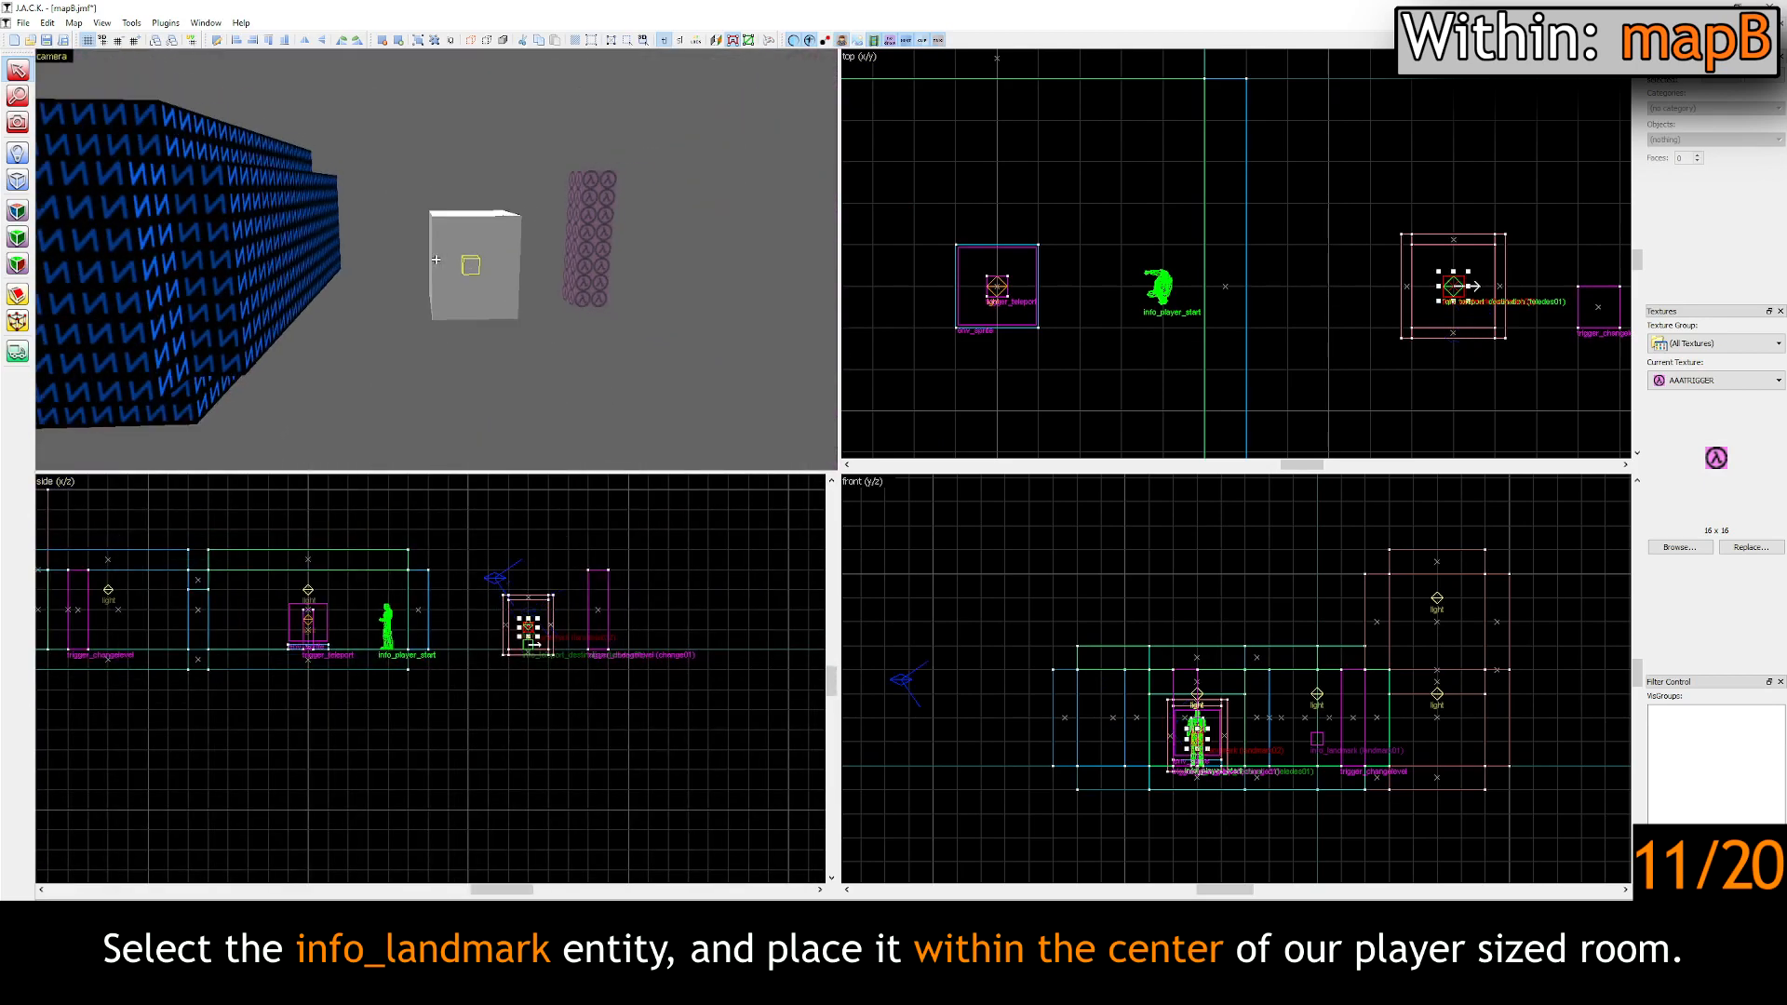
key("Escape")
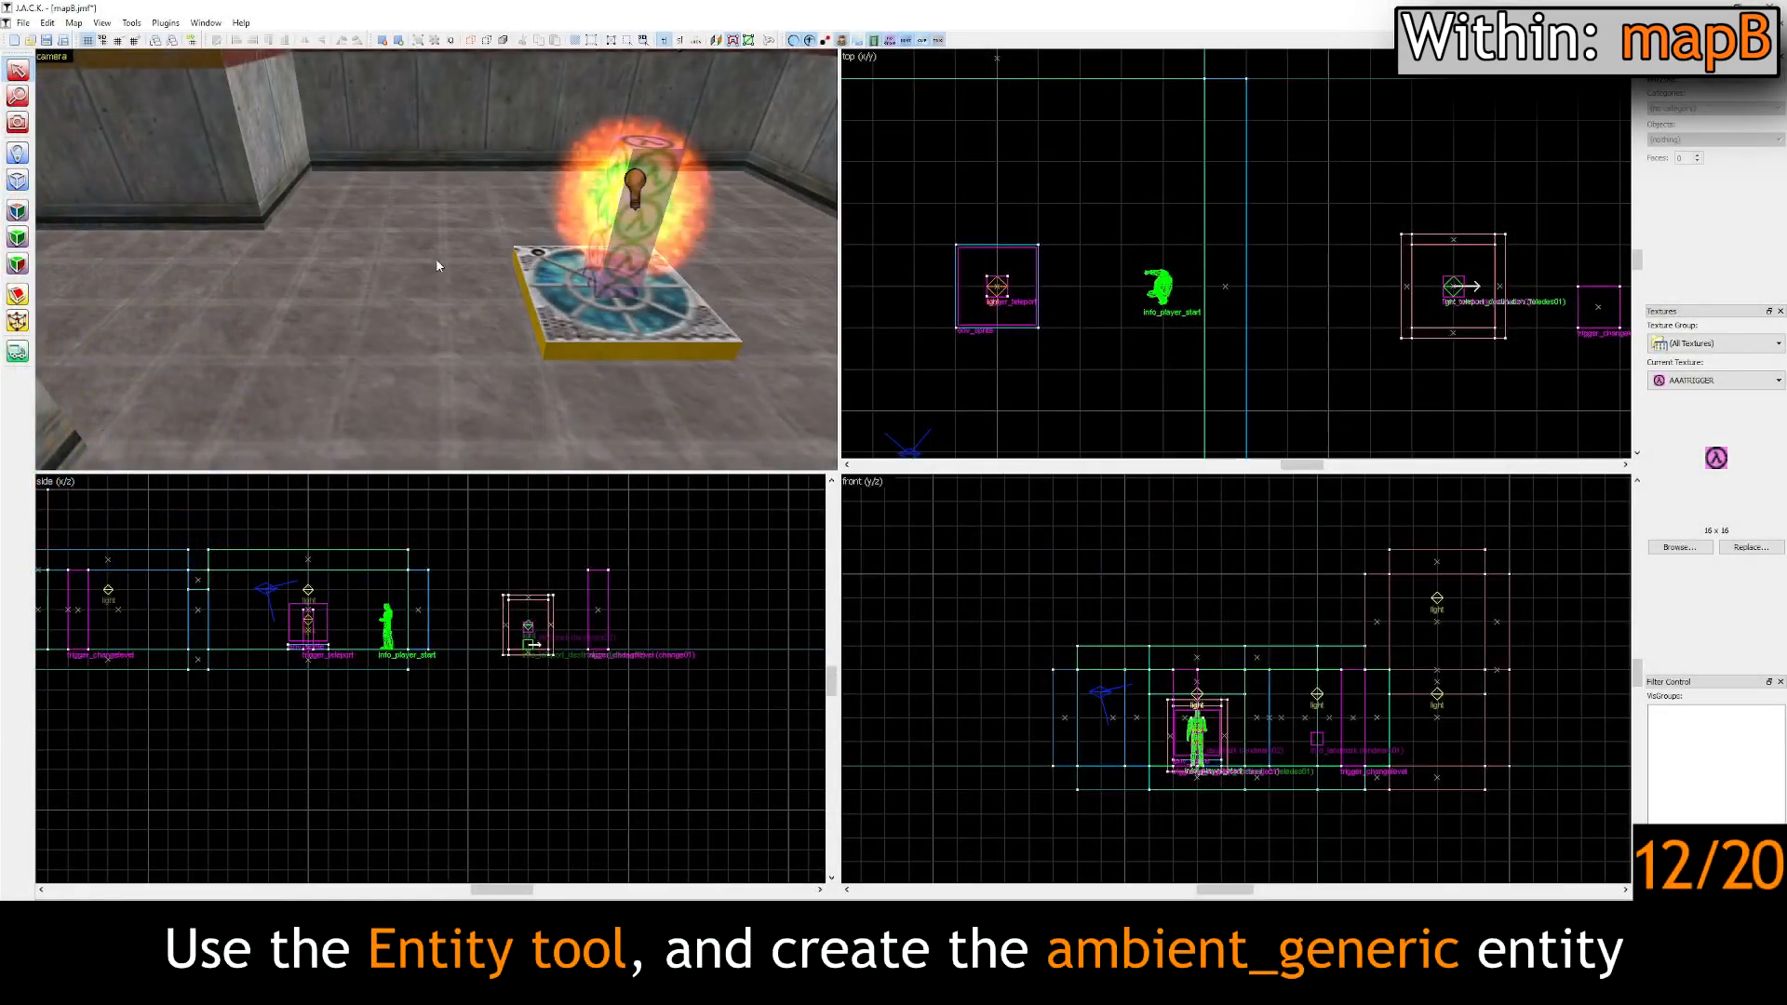
Step: Place an entity on the floor beside the teleporter pad and set its class to ambient_generic
key("shift+e")
left_click(444, 324)
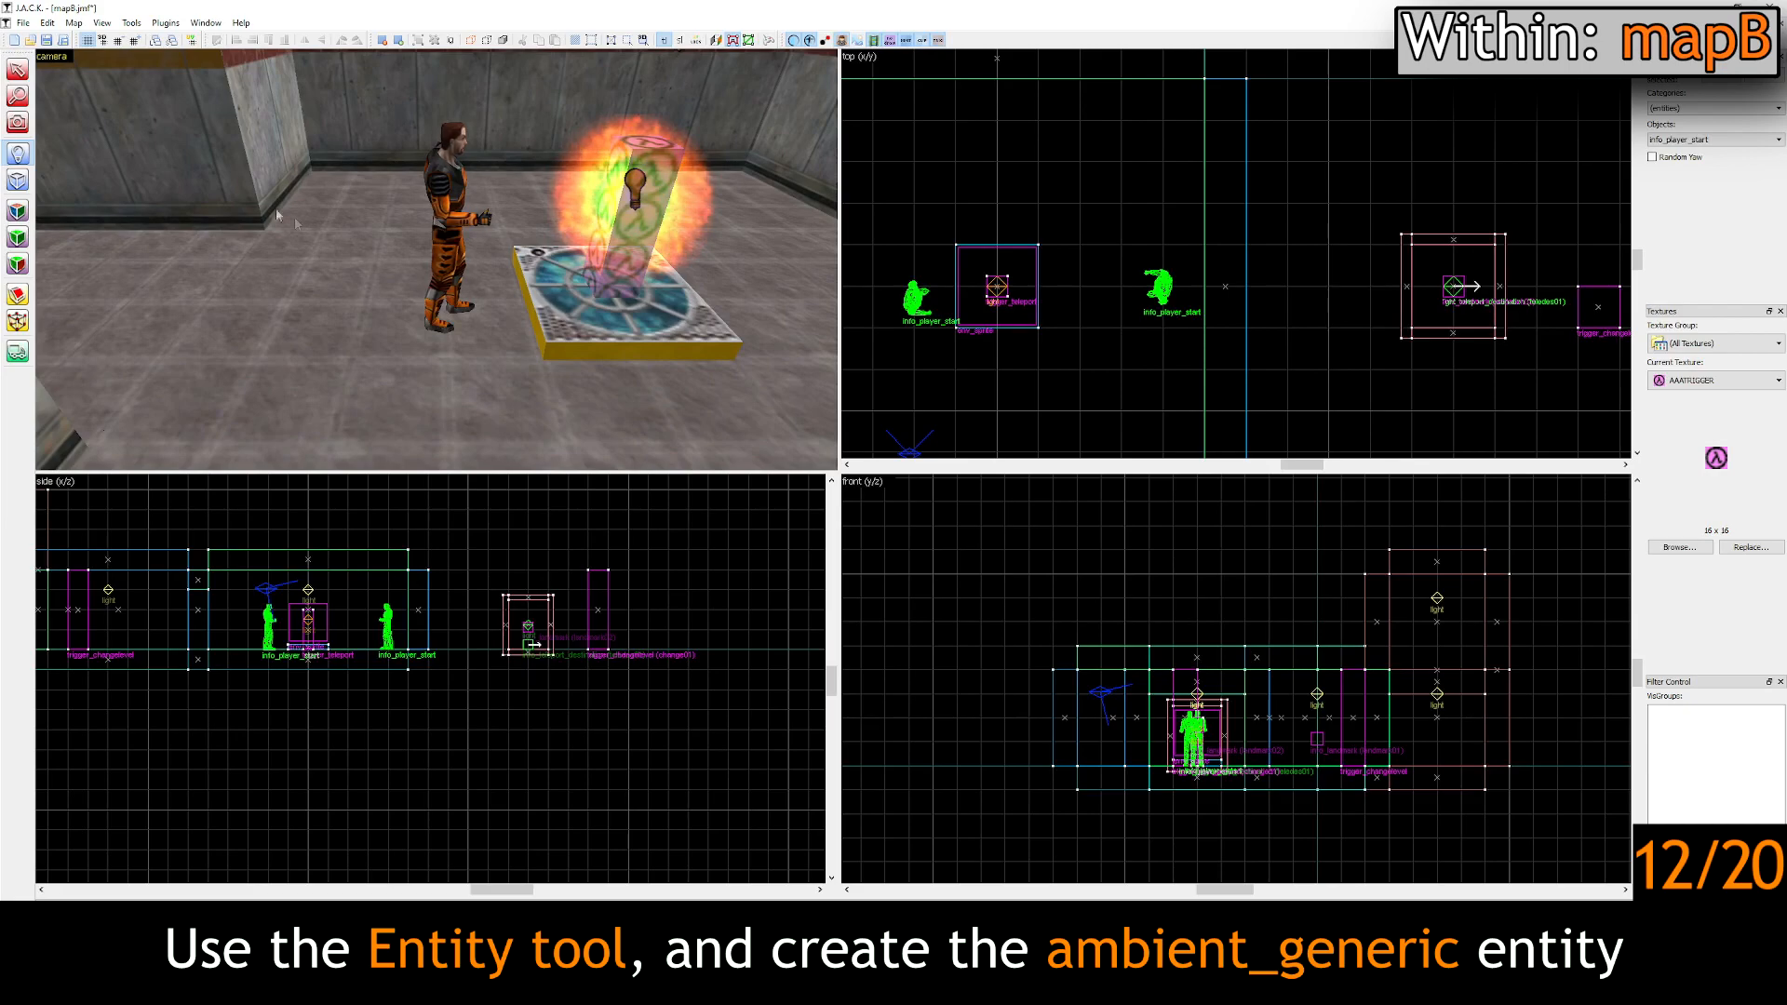
left_click(13, 73)
double_click(452, 207)
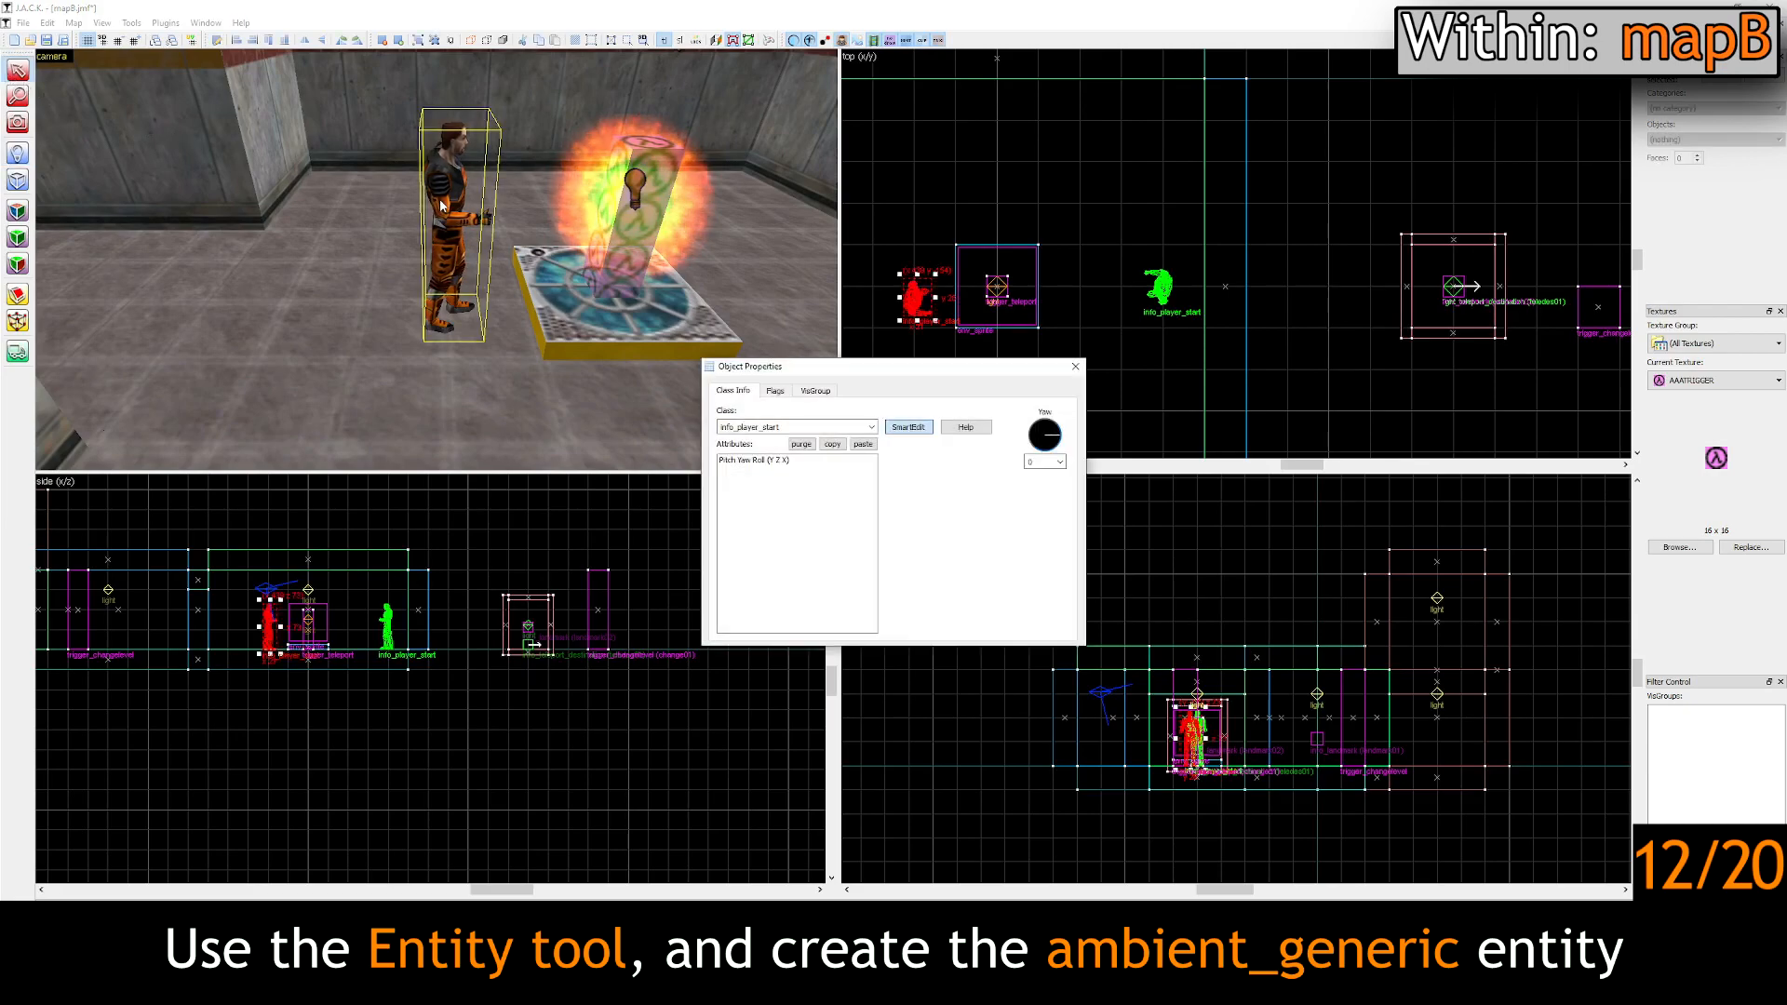
left_click(784, 421)
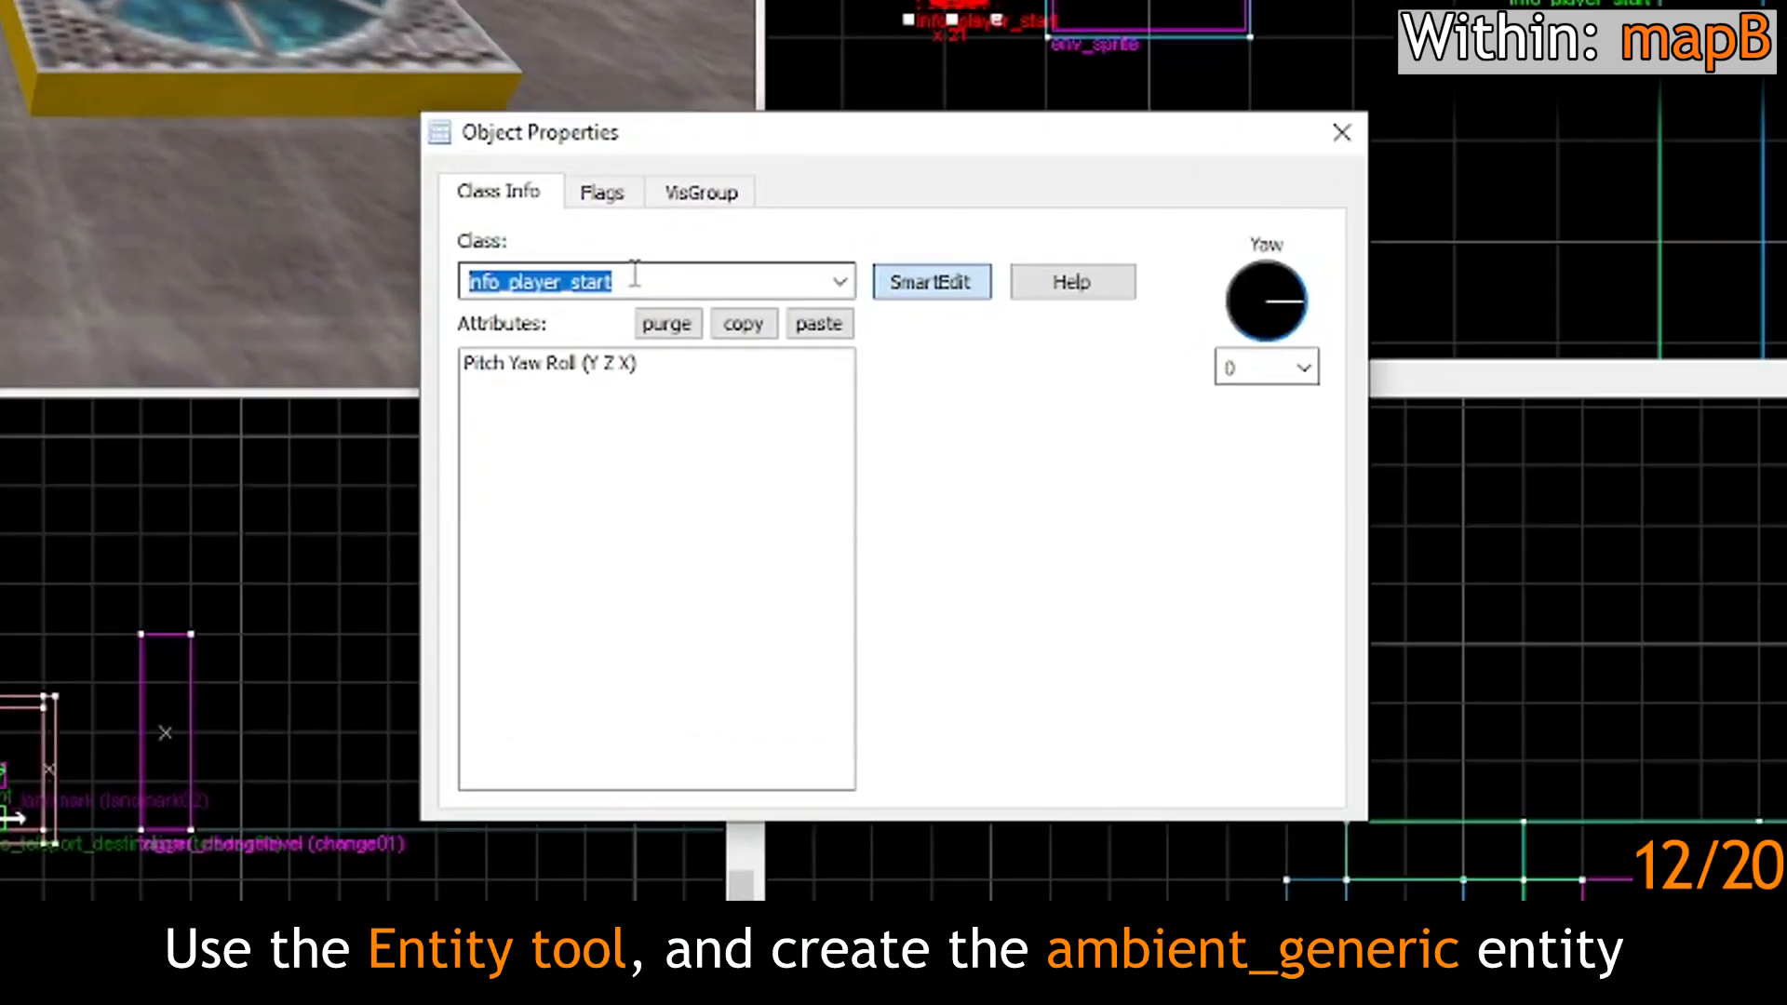
type("ambient_ge")
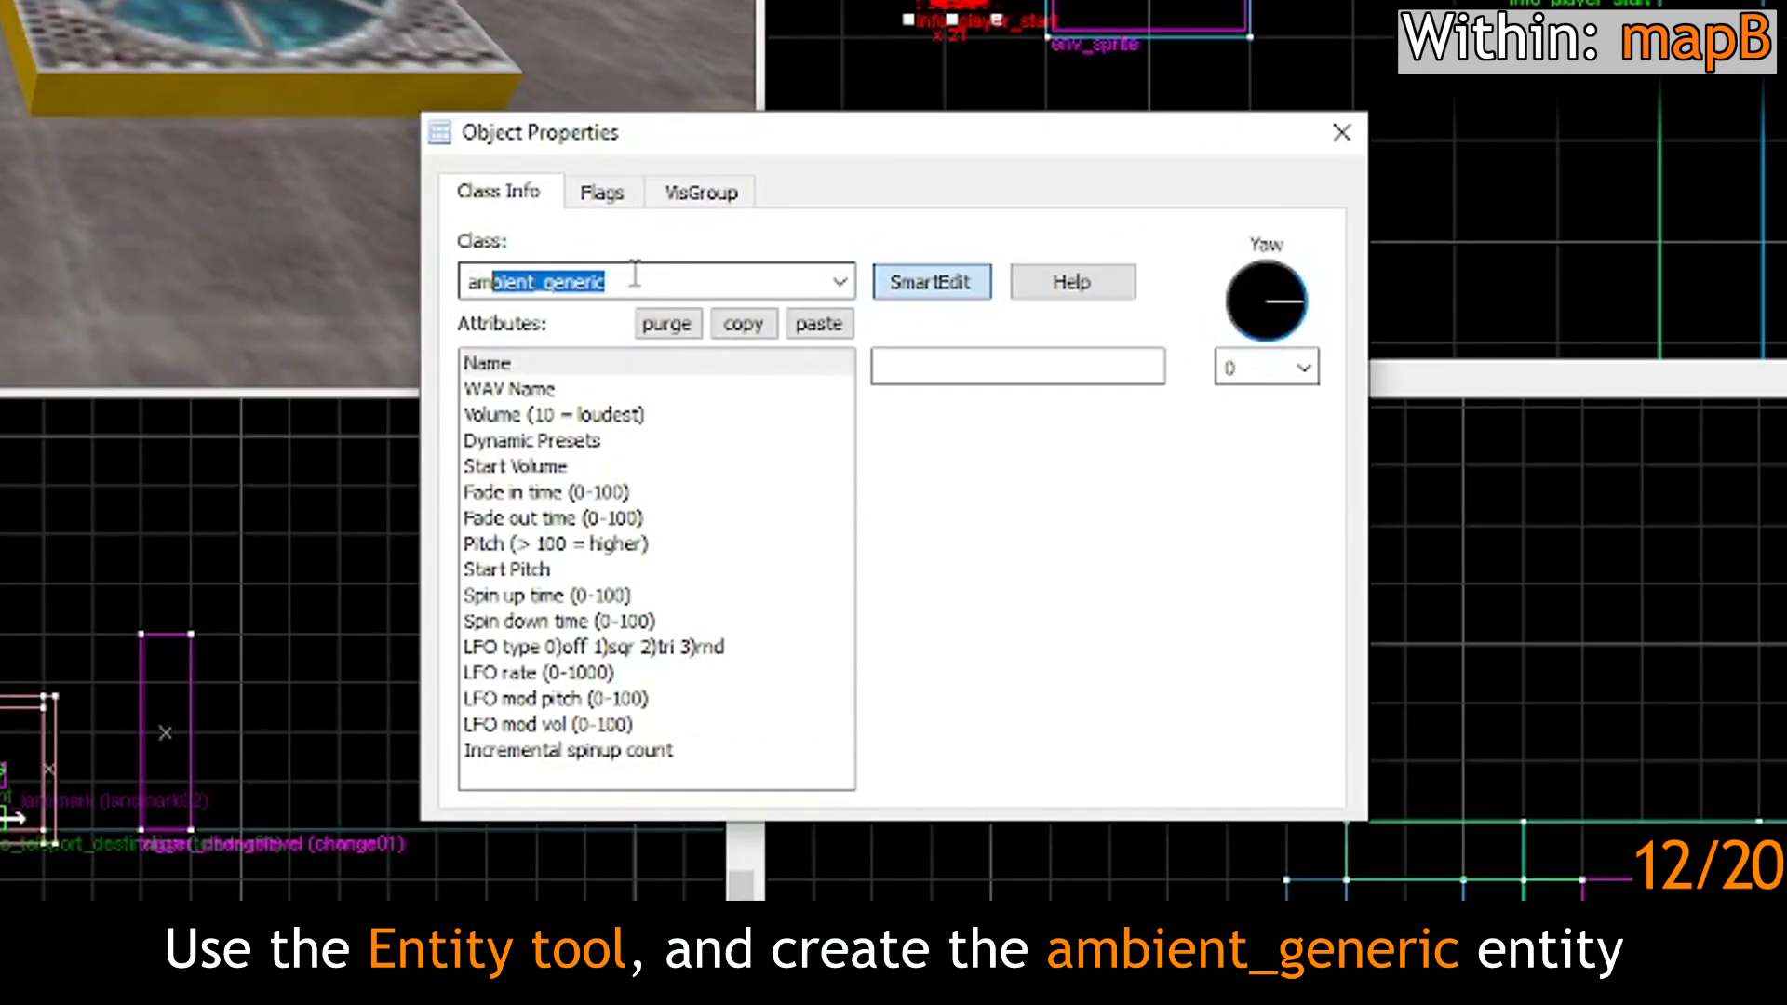
type("neric")
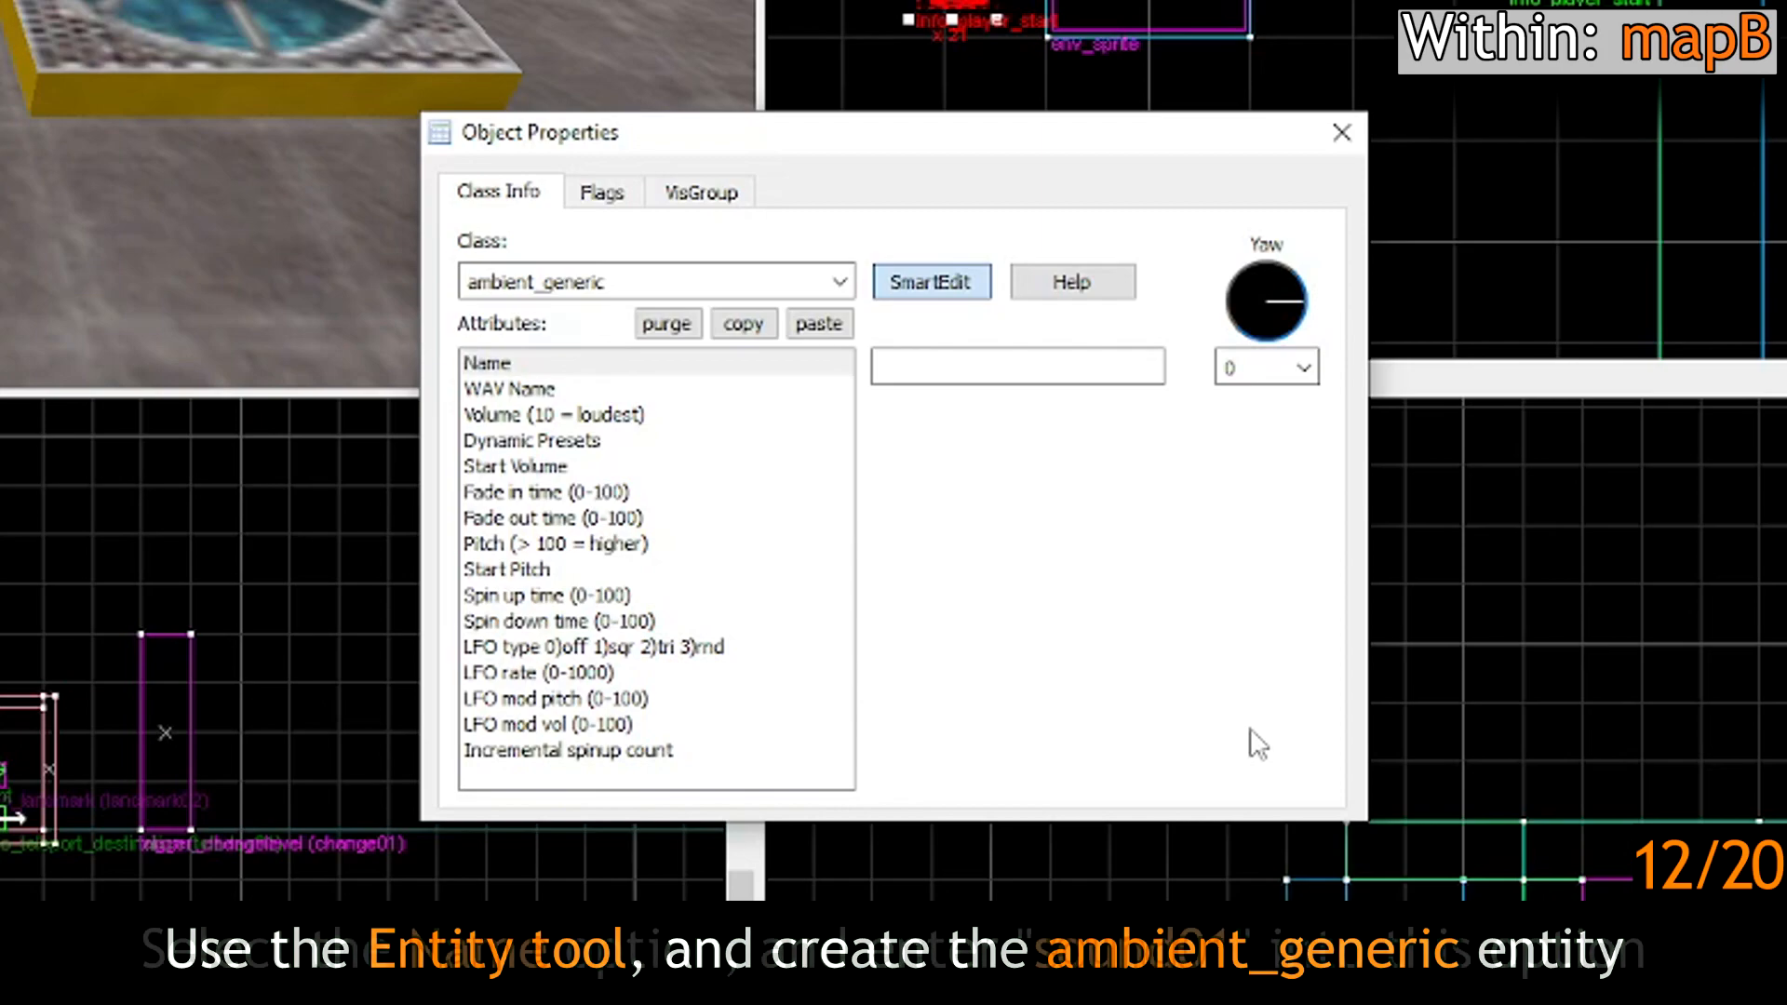
Step: Name the ambient_generic sound01
left_click(761, 363)
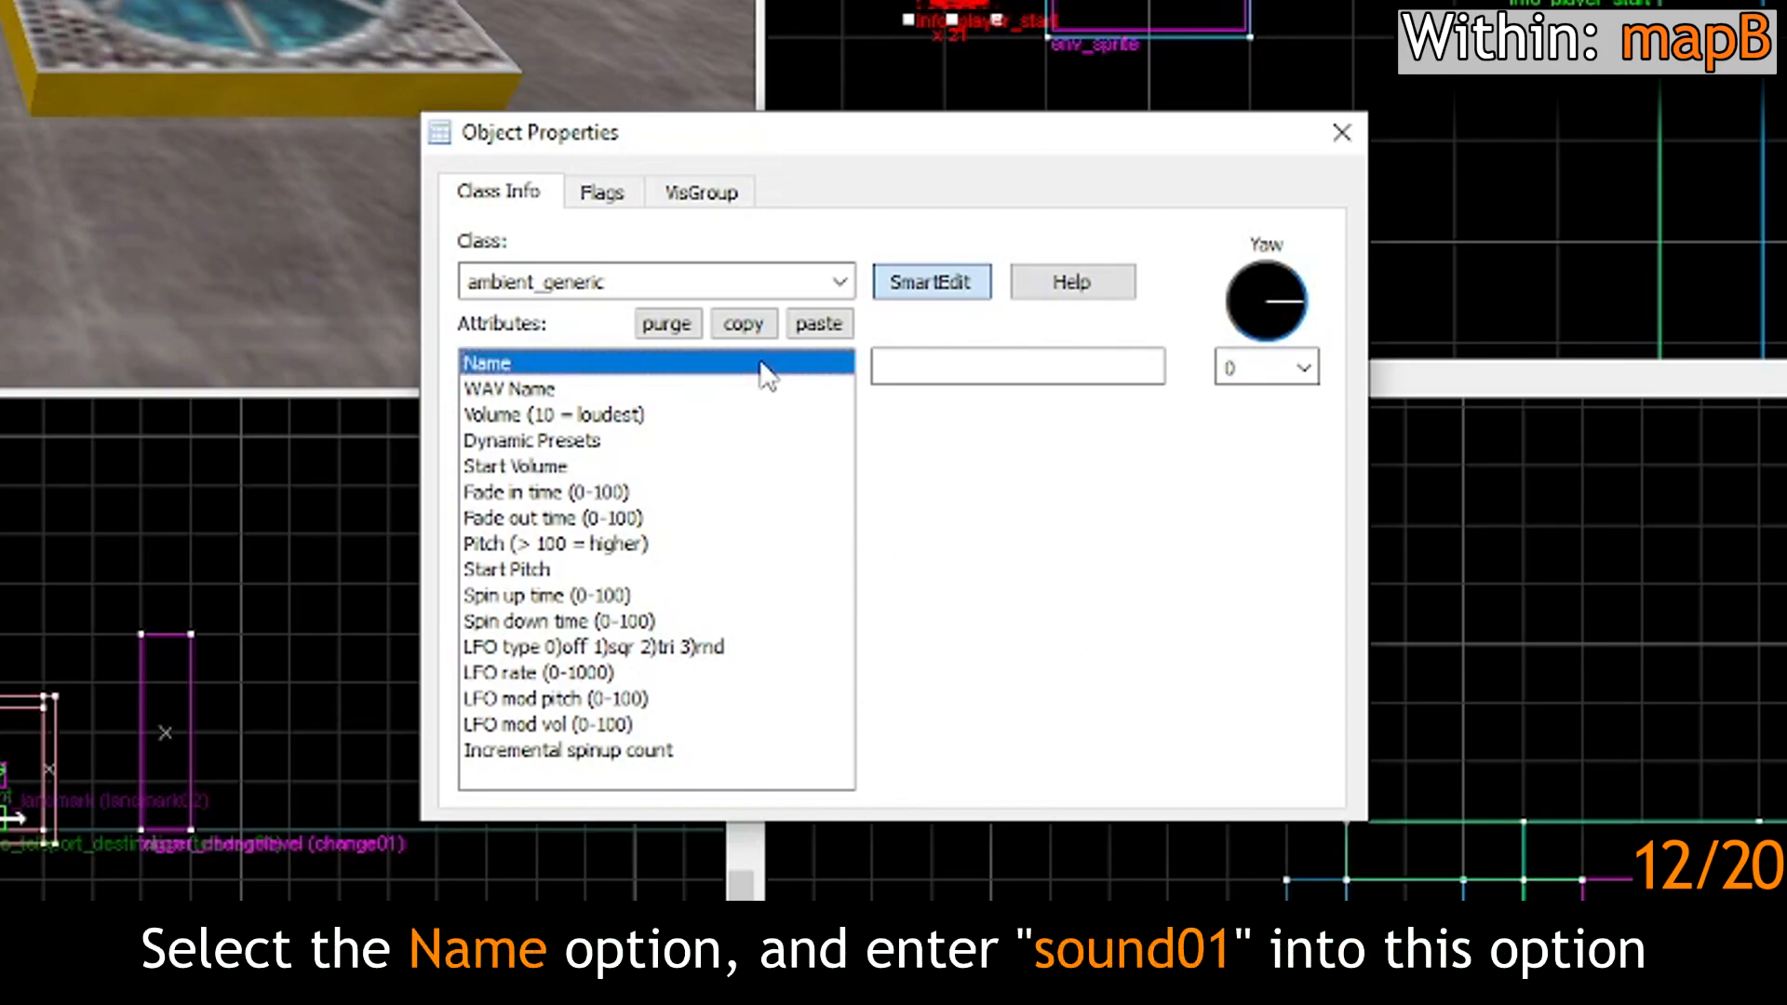
left_click(1102, 373)
type("sound01")
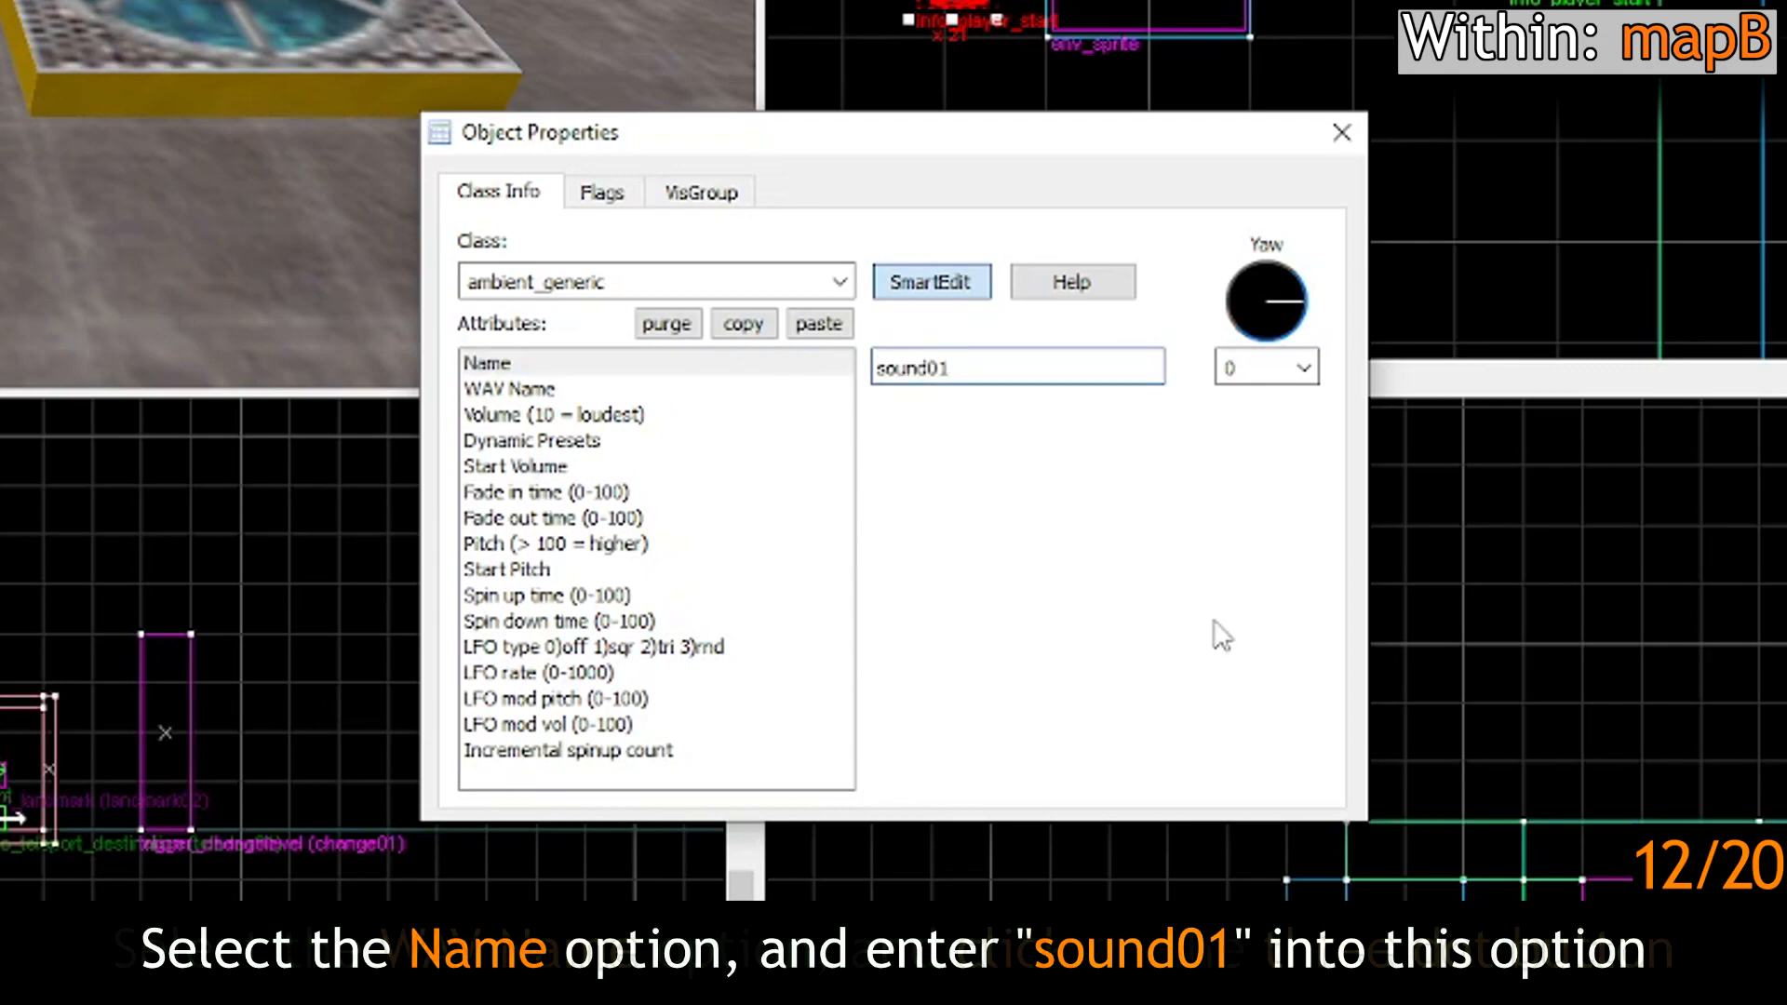
Step: Assign beamstart7.wav from the debris sound folder as the WAV of the ambient_generic
left_click(756, 390)
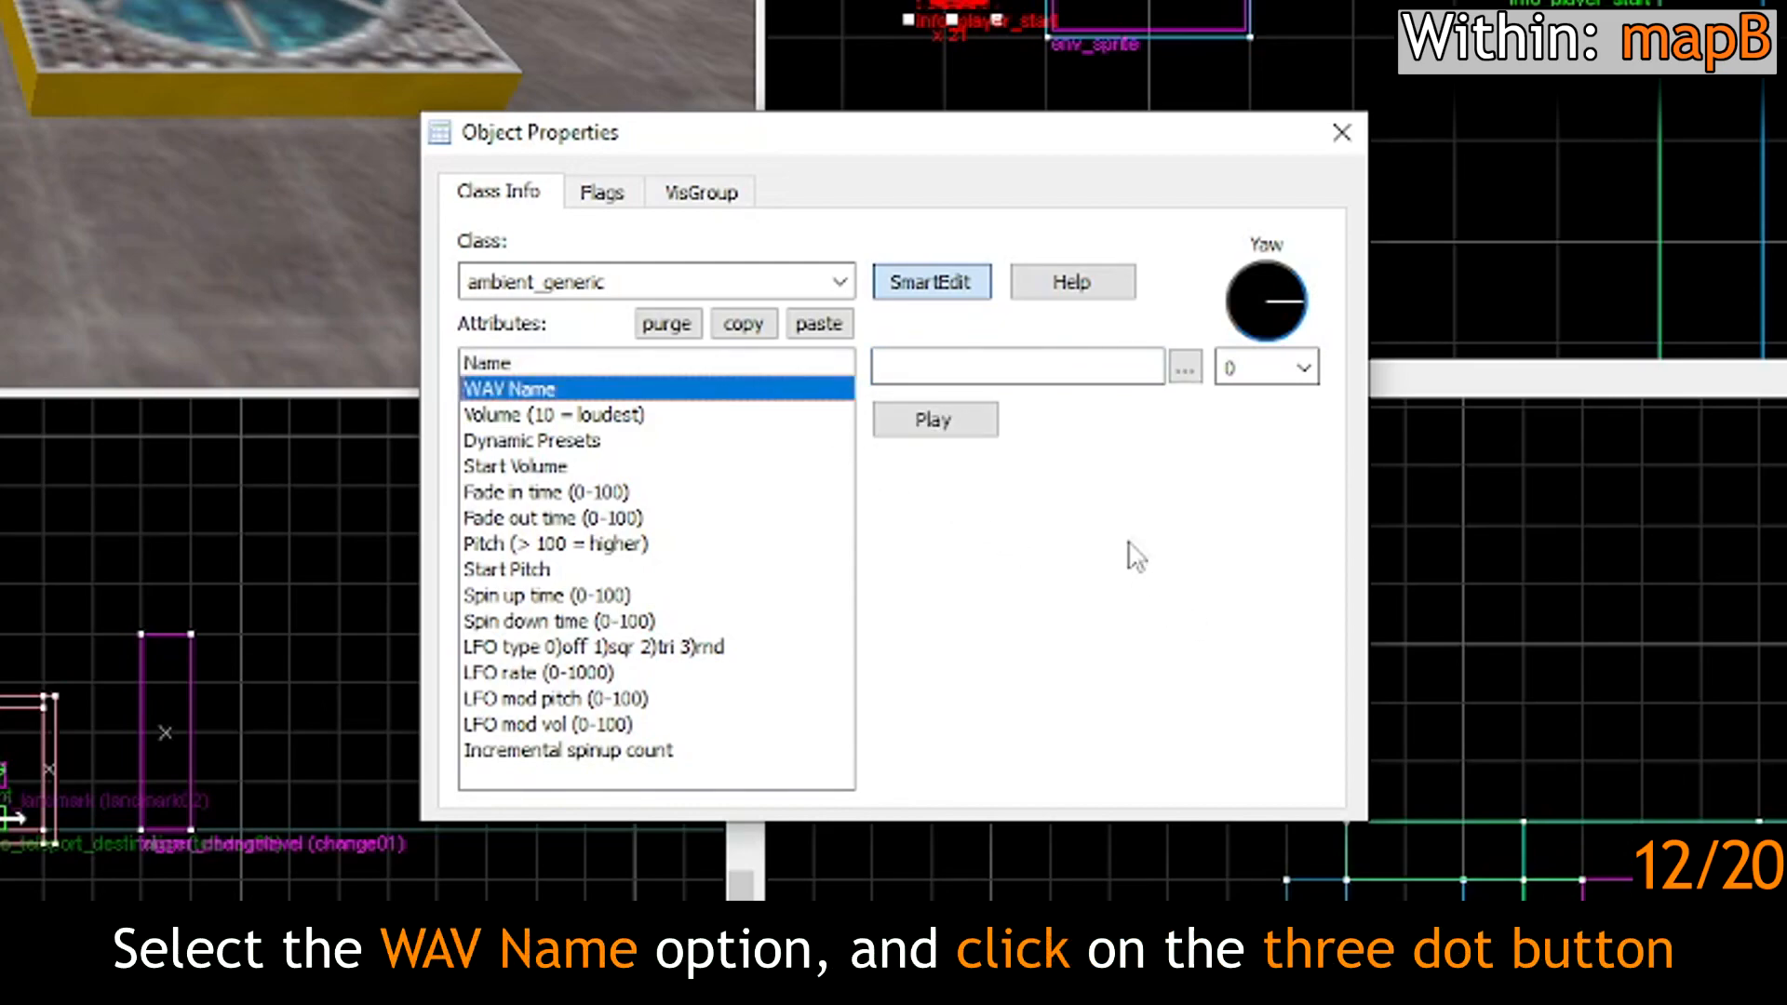
left_click(1185, 370)
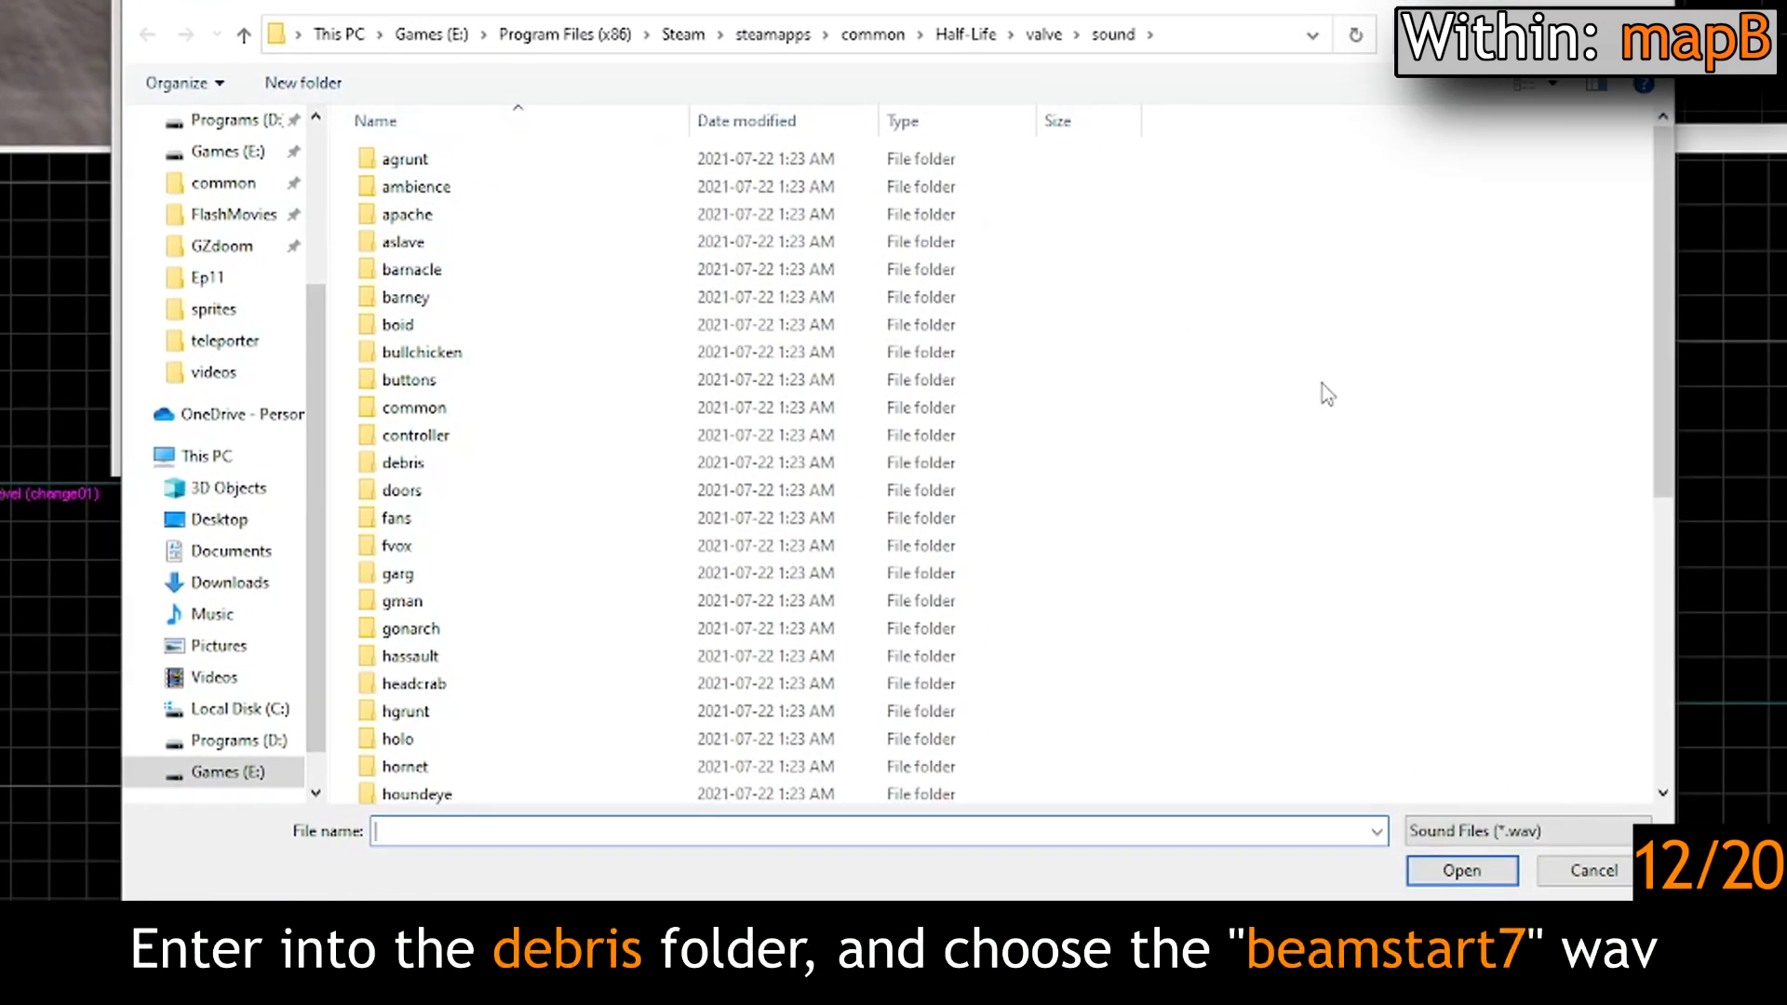
double_click(416, 466)
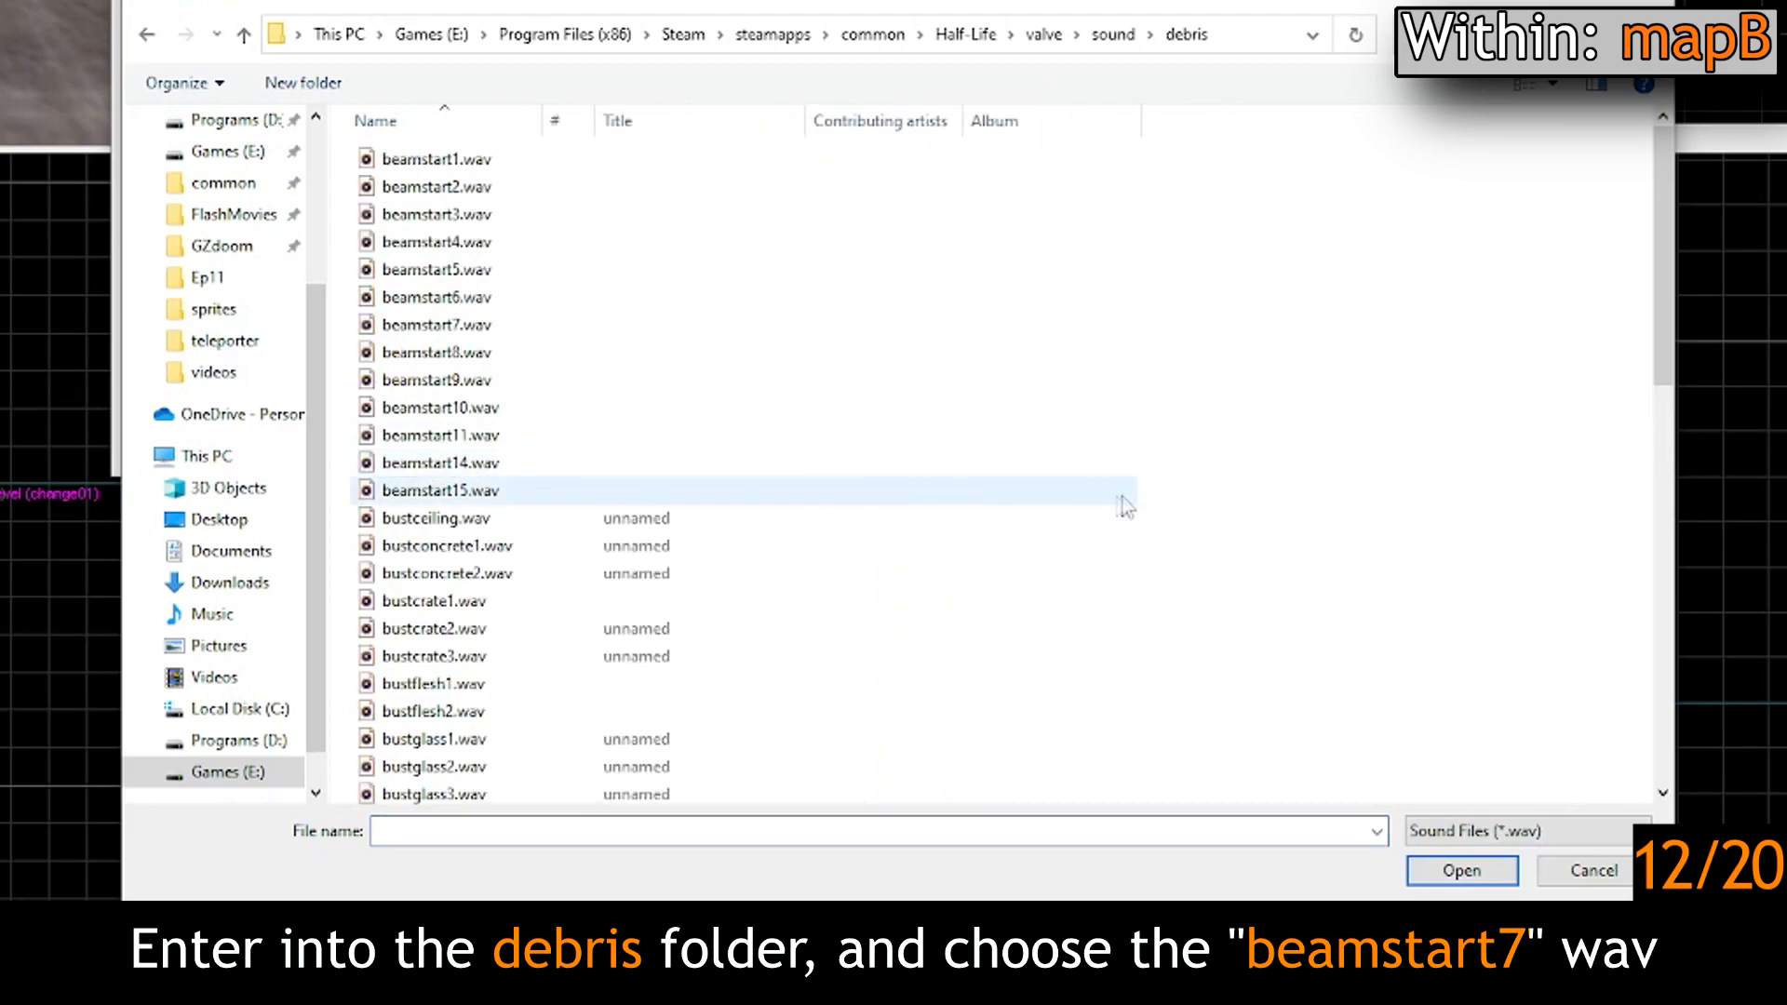
double_click(473, 335)
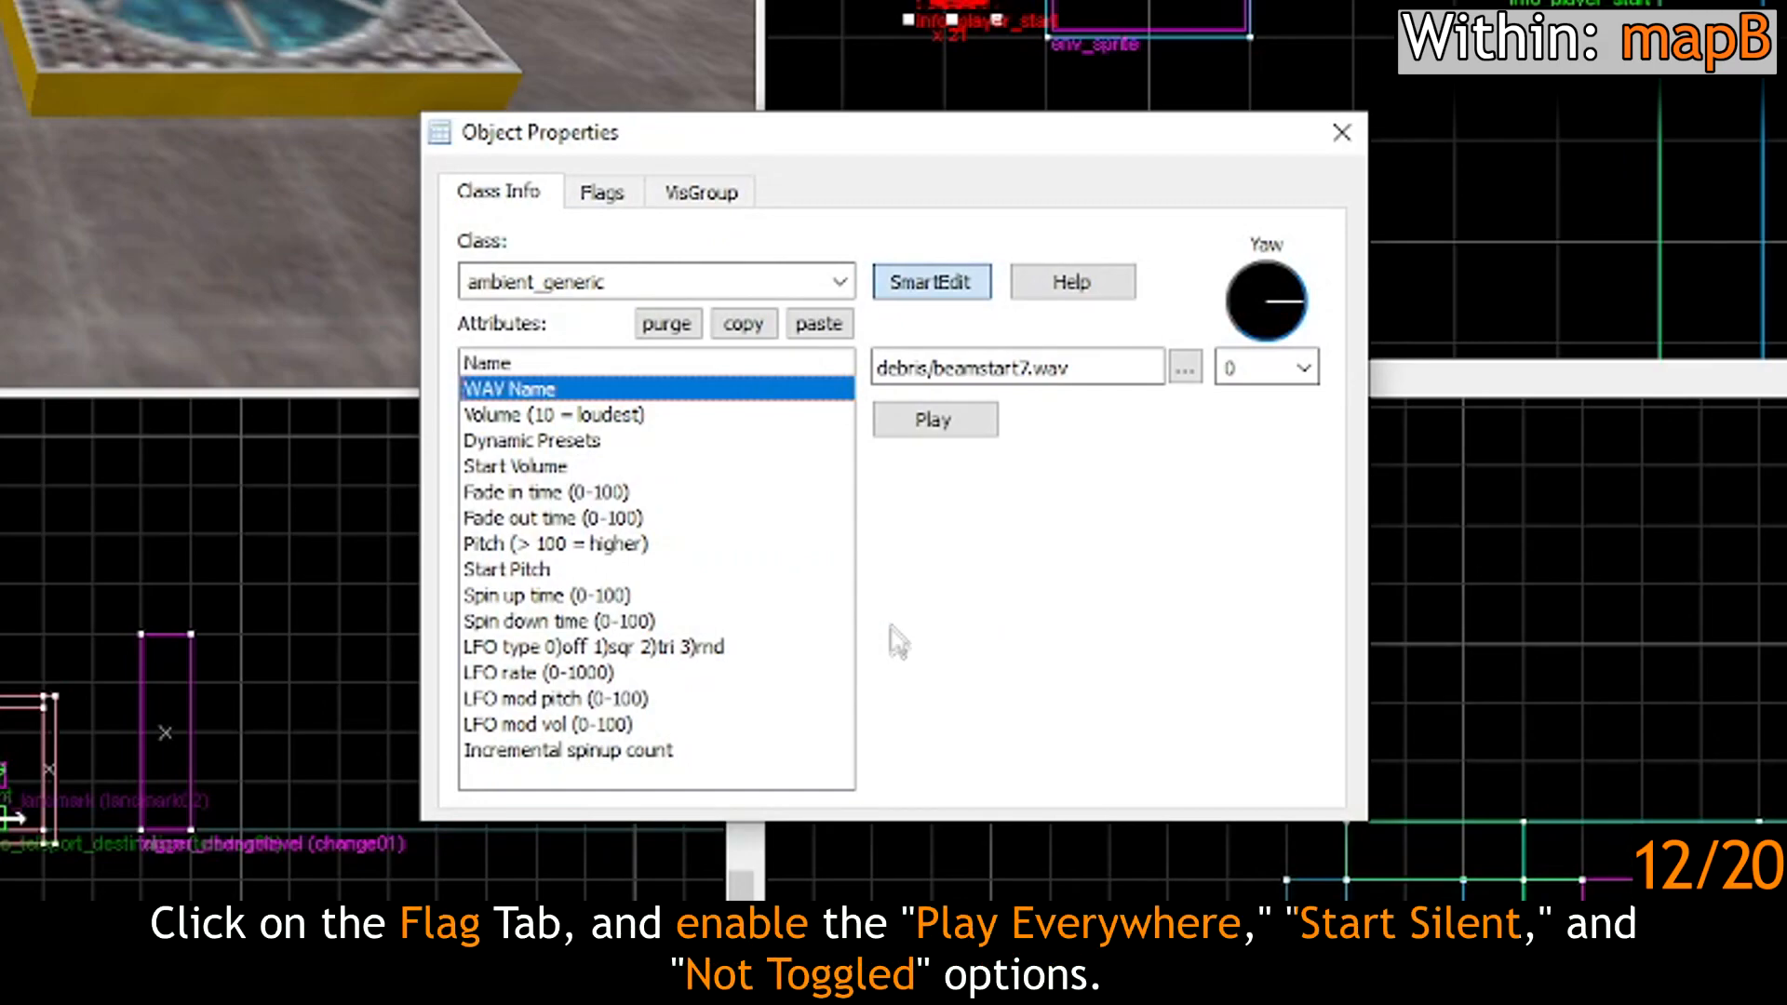
Step: Enable the Play Everywhere, Start Silent and Not Toggled flags on the ambient_generic, then close its properties and deselect it
left_click(600, 193)
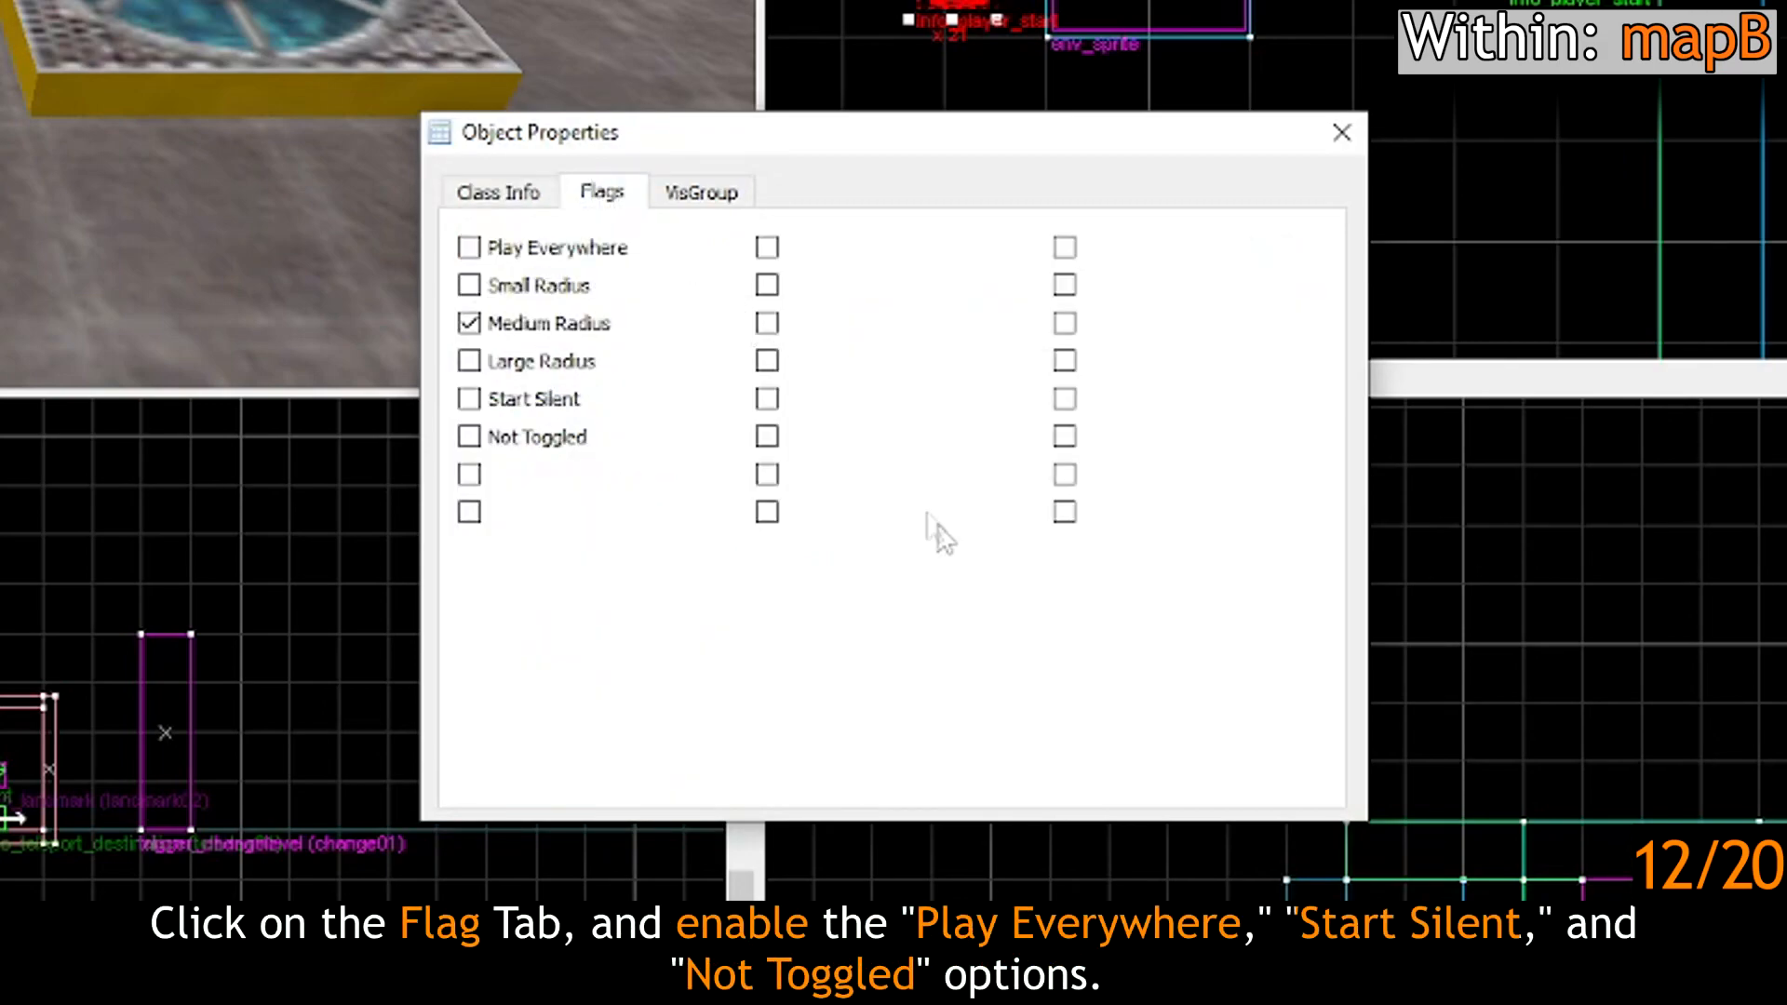
left_click(614, 265)
left_click(549, 406)
left_click(550, 443)
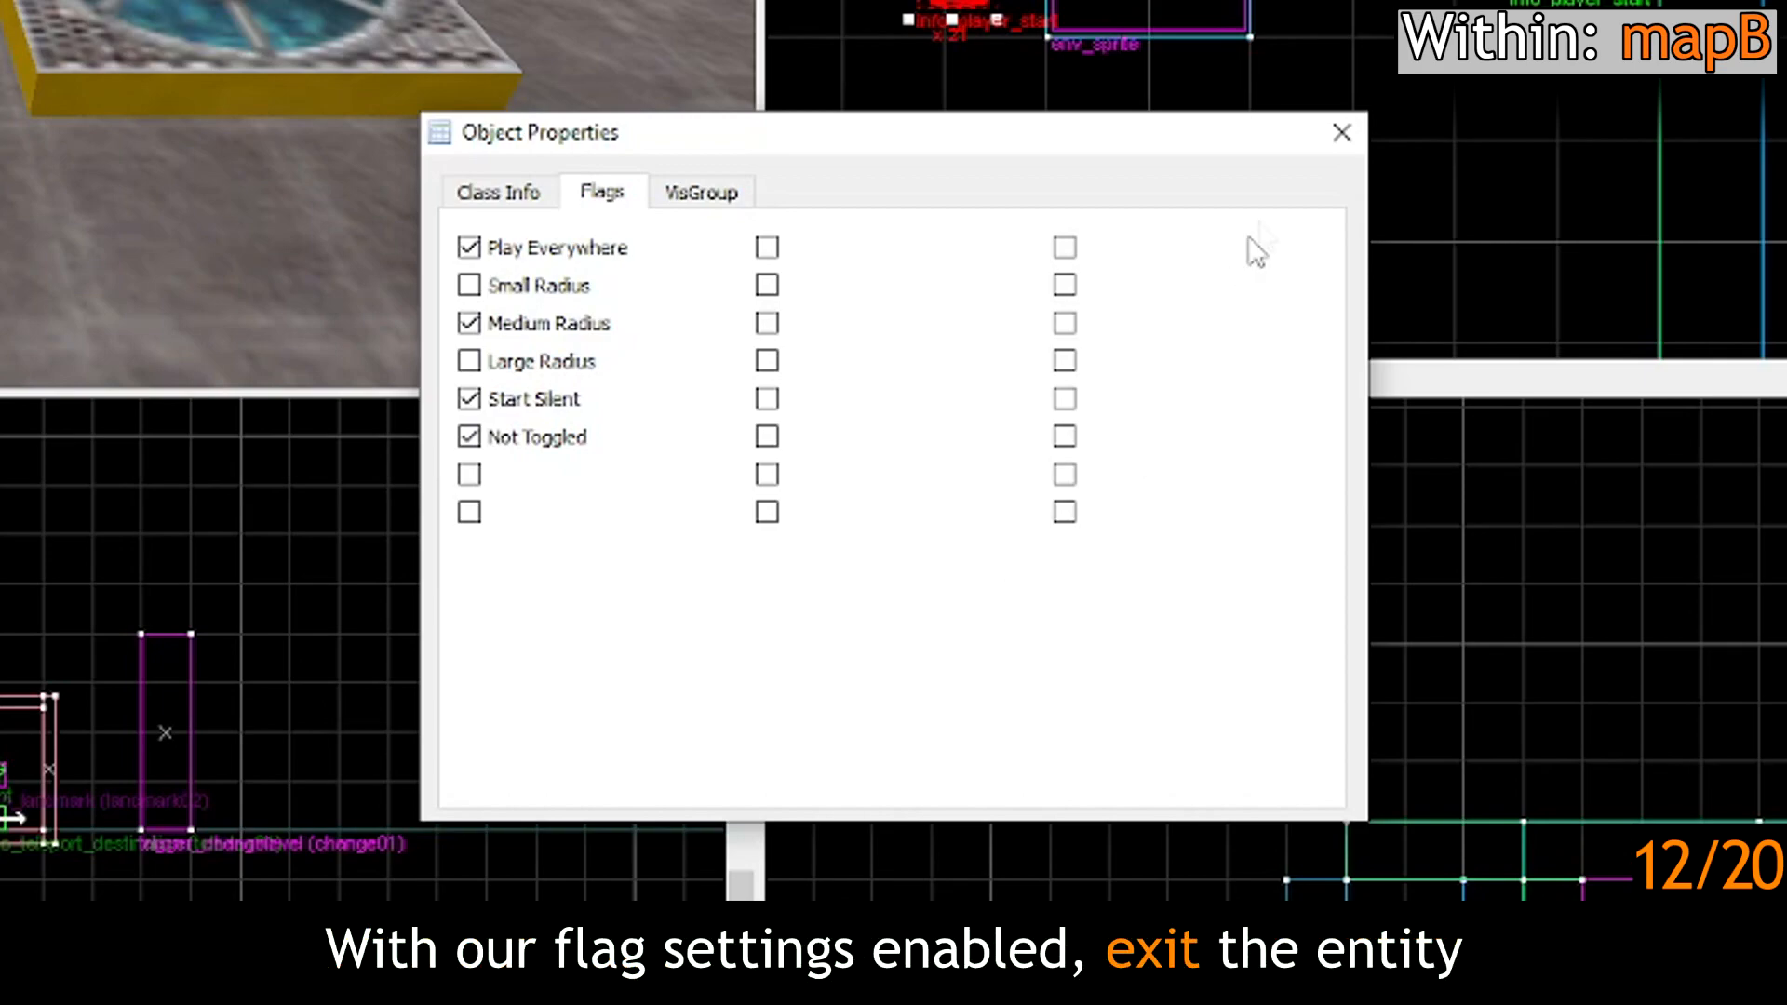
left_click(1325, 134)
key("Escape")
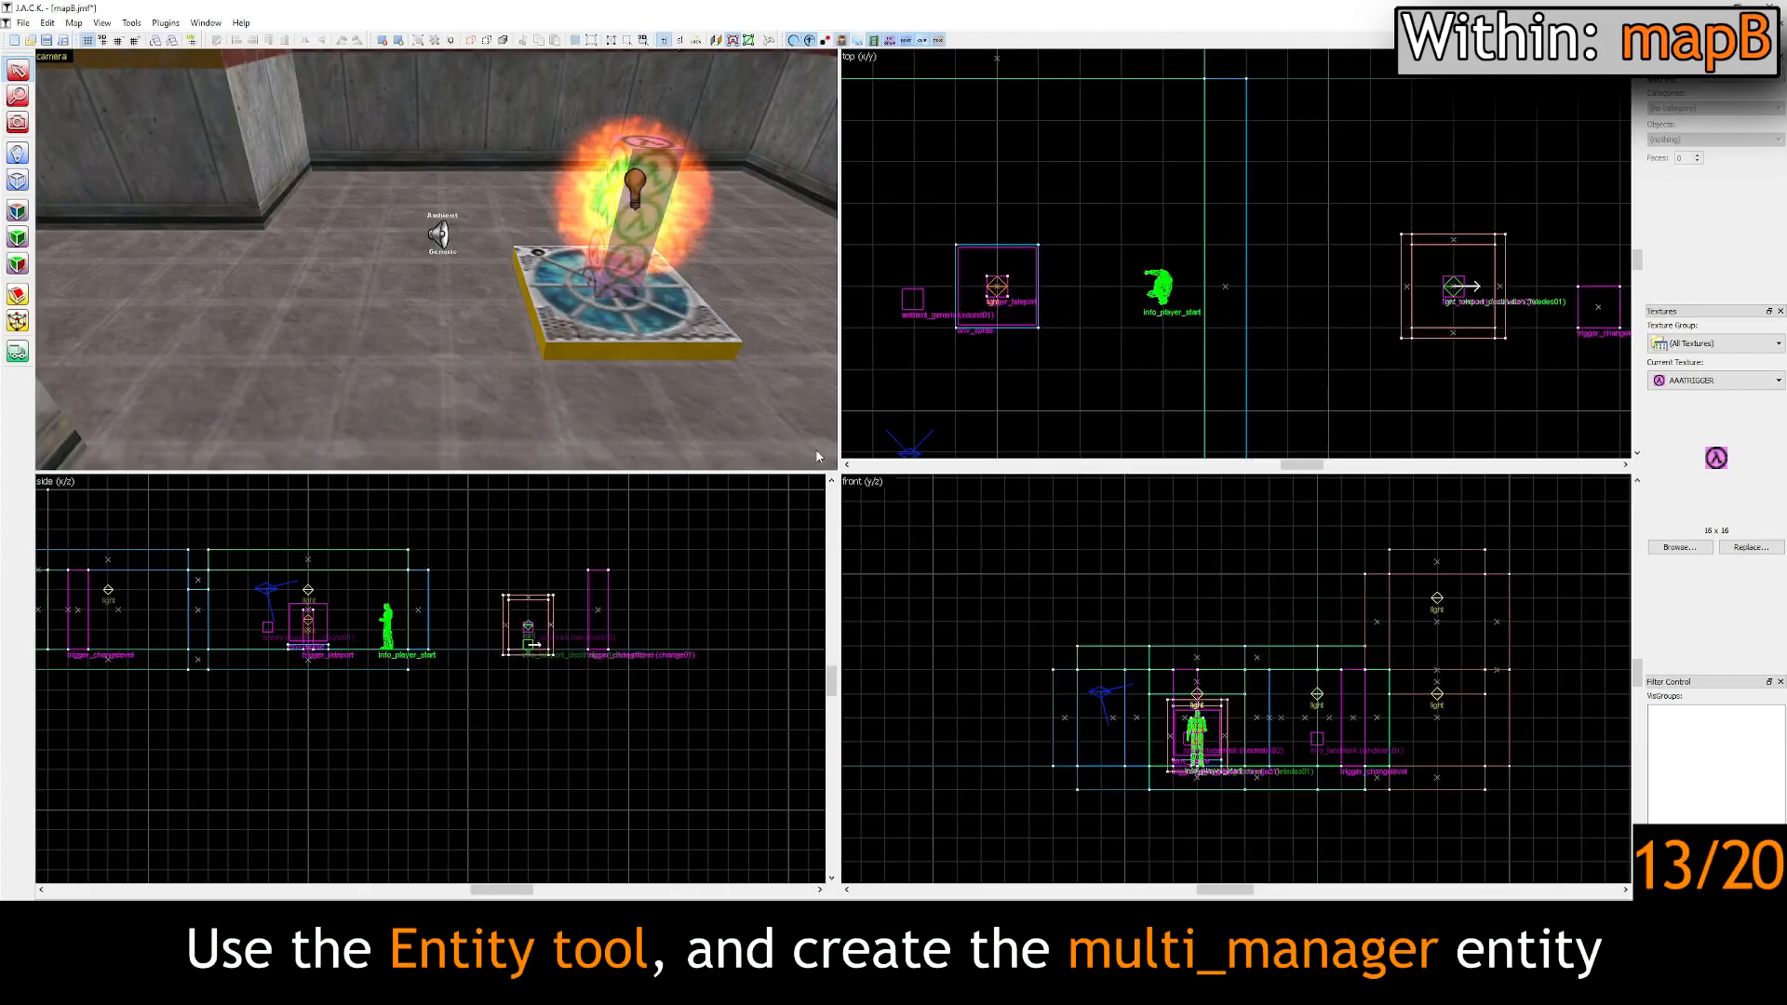
Step: Place an entity on the floor beside the ambient_generic and set its class to multi_manager
left_click(17, 152)
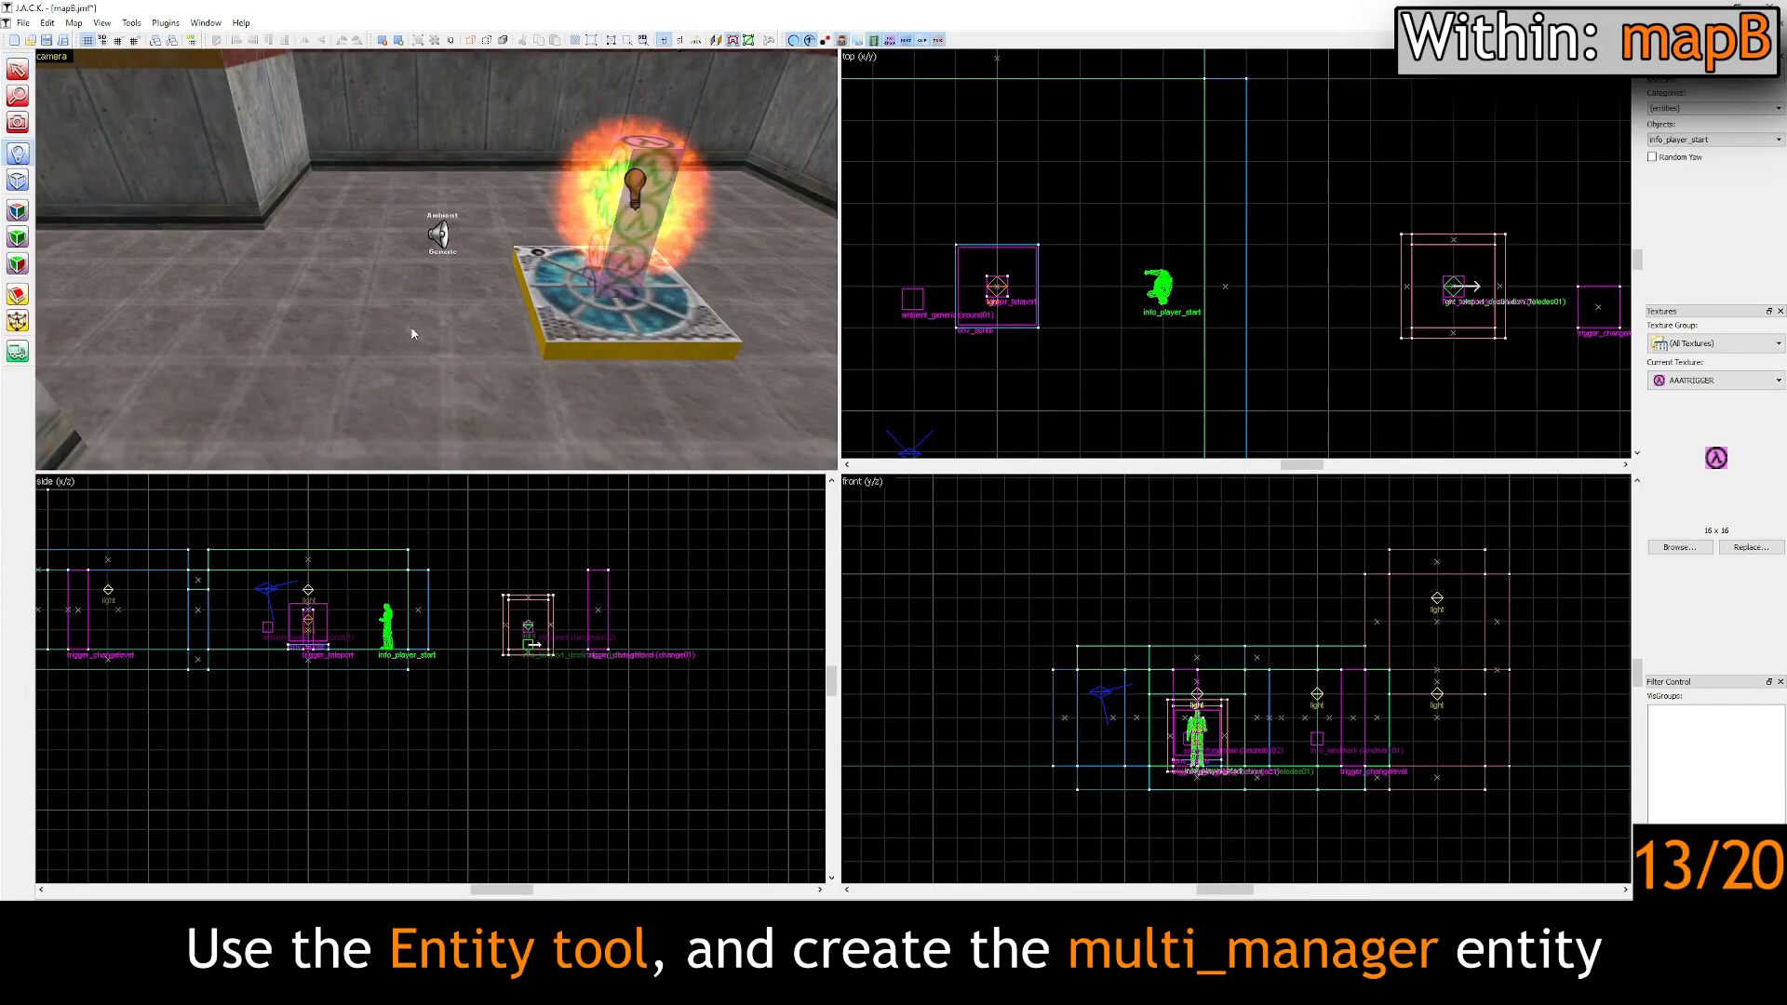
left_click(462, 374)
left_click(18, 70)
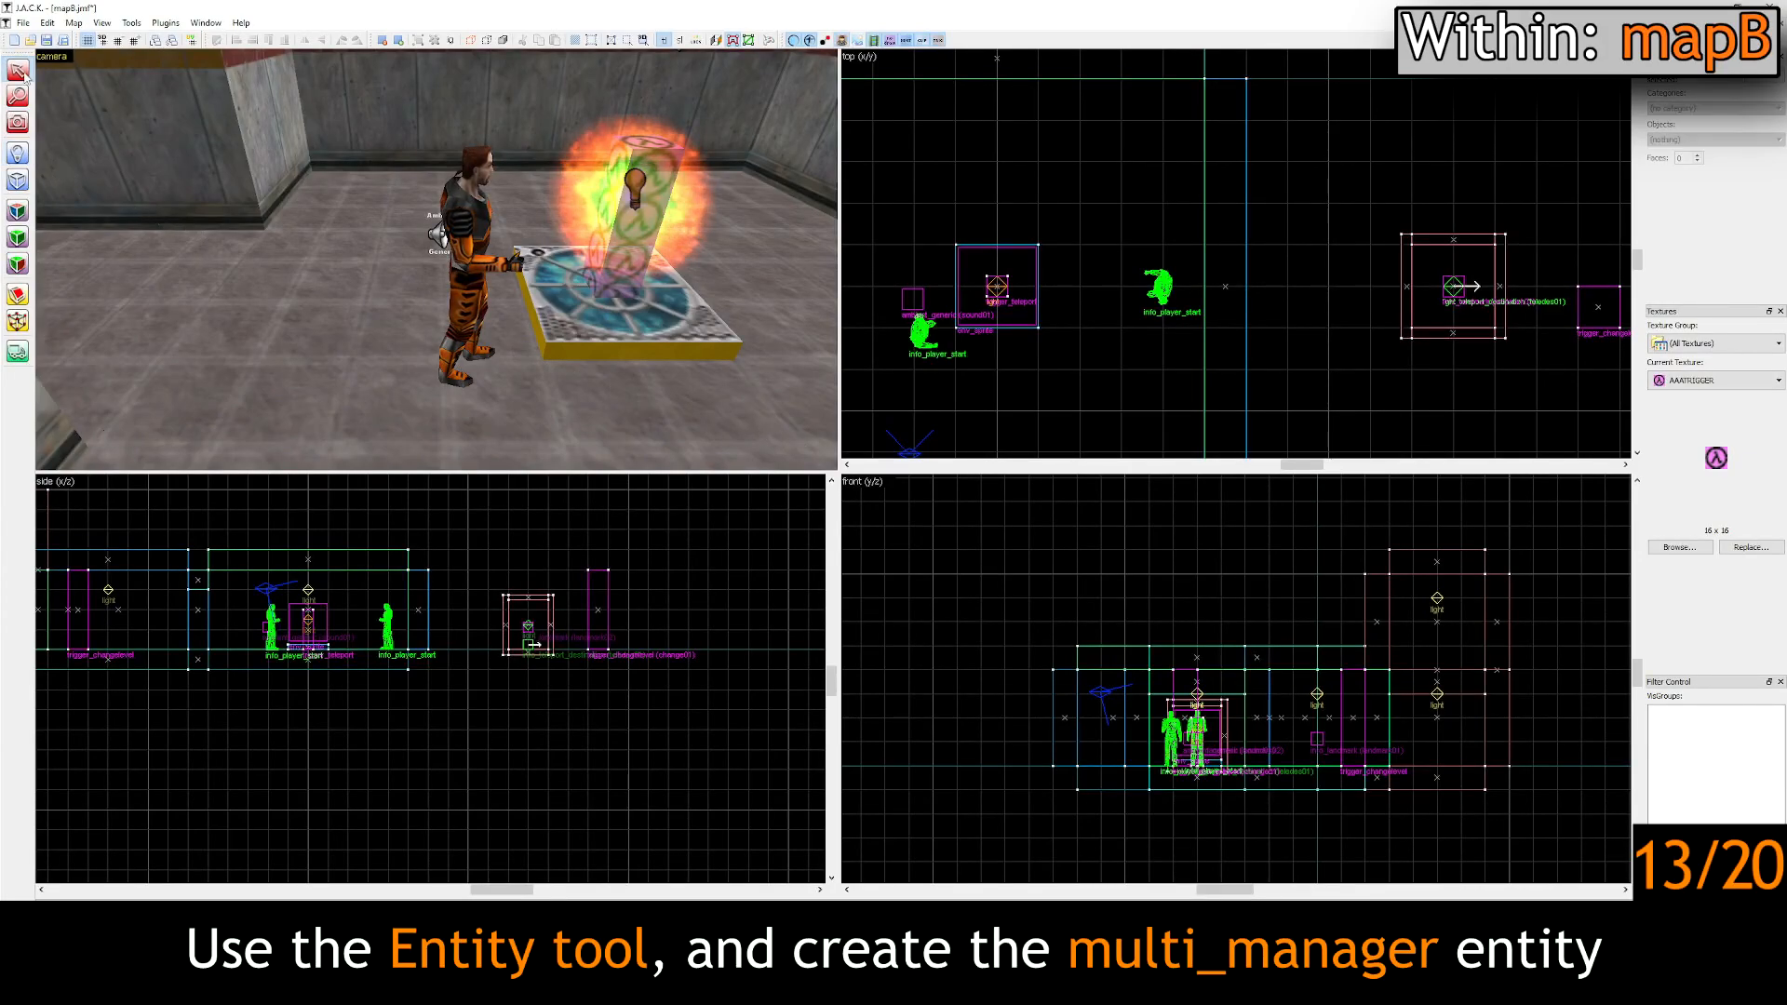
double_click(460, 248)
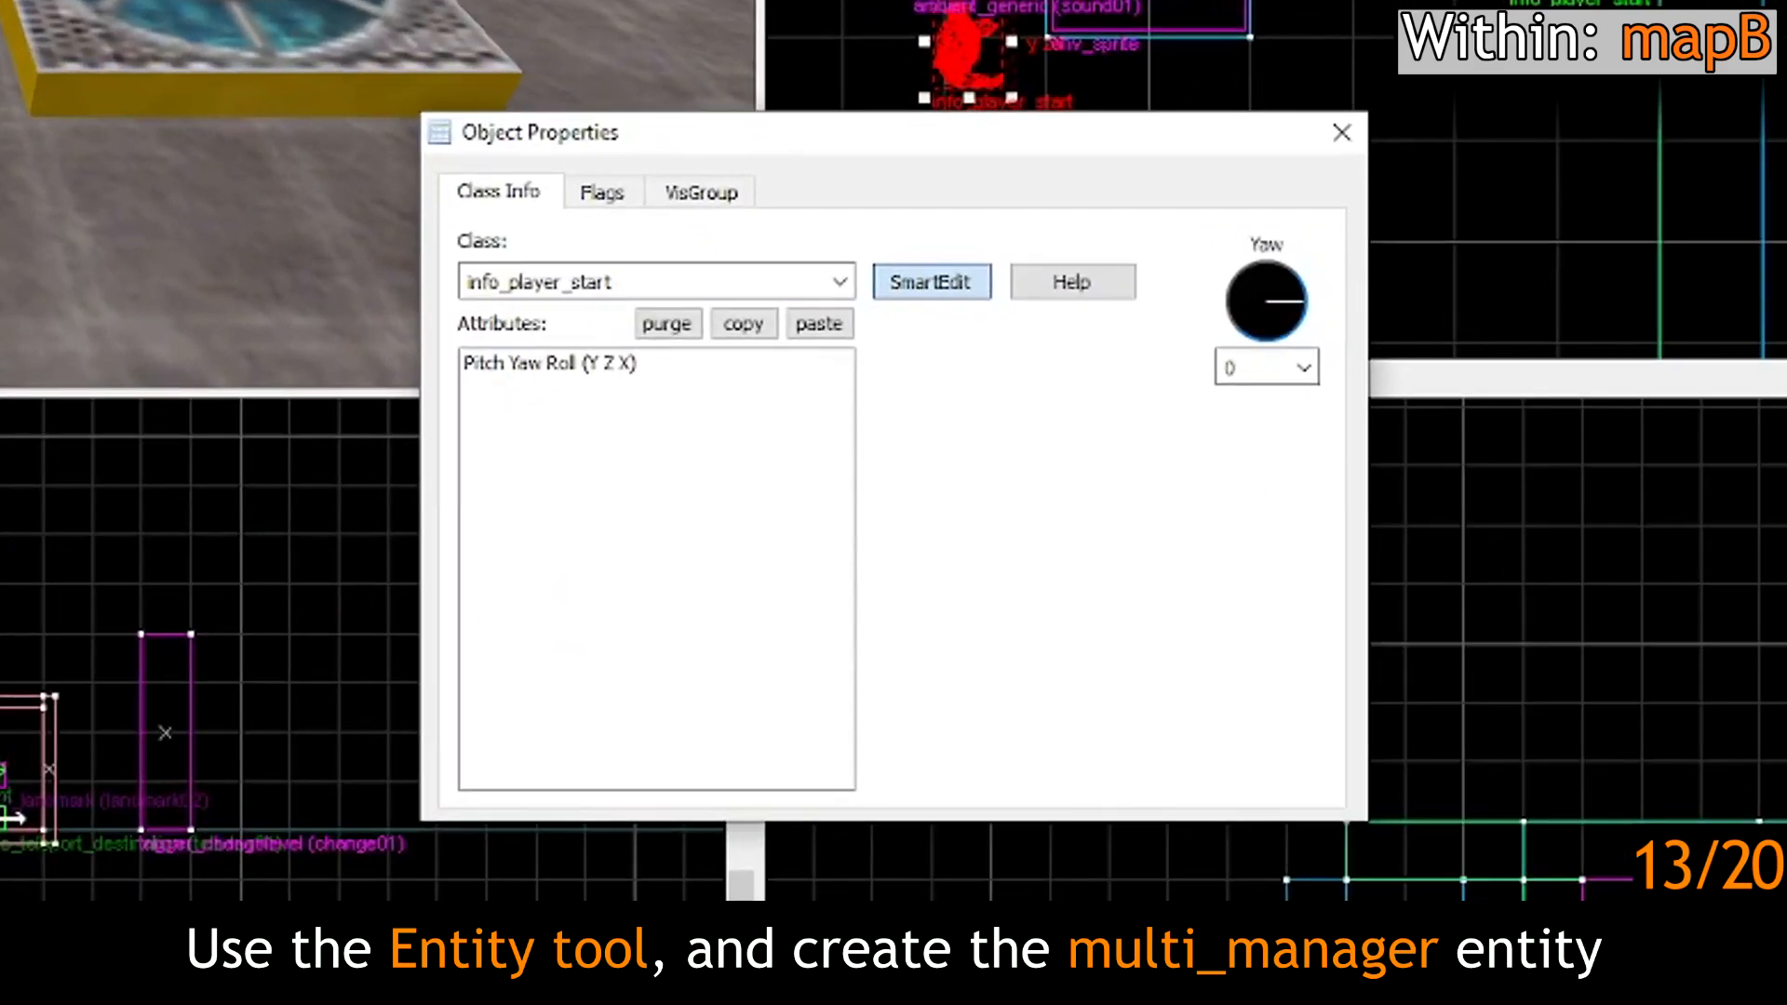
left_click(630, 284)
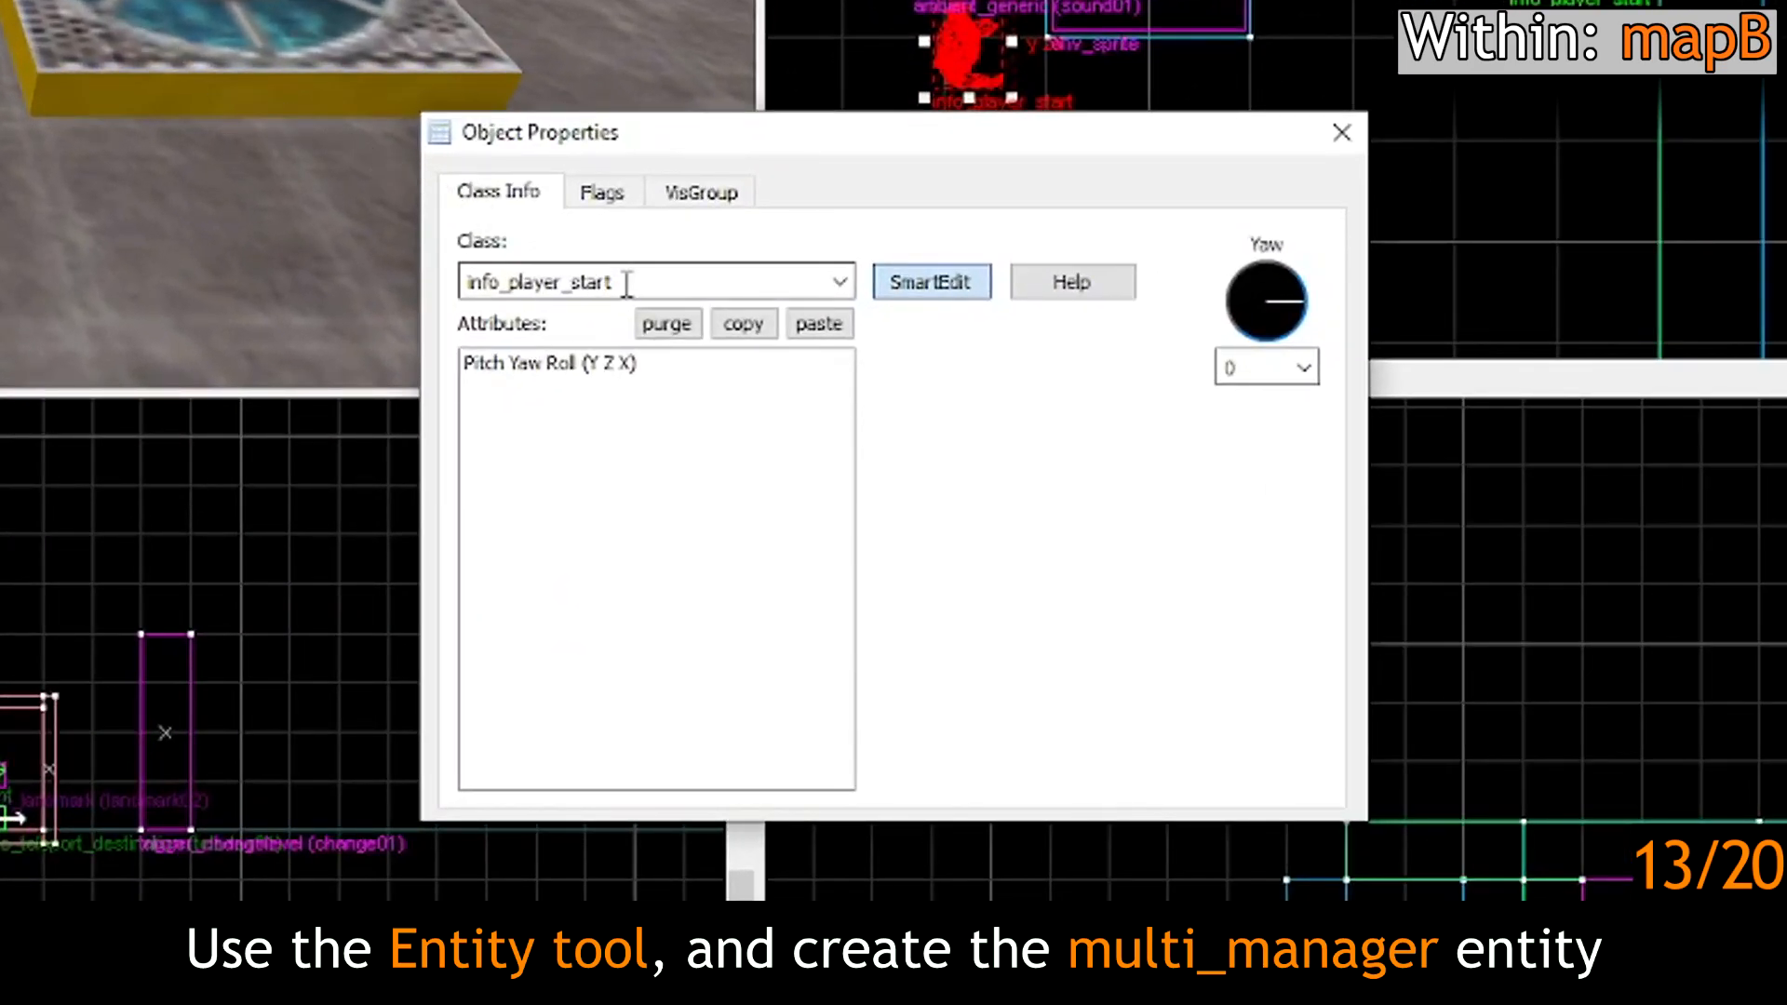
double_click(630, 285)
type("multi_mana")
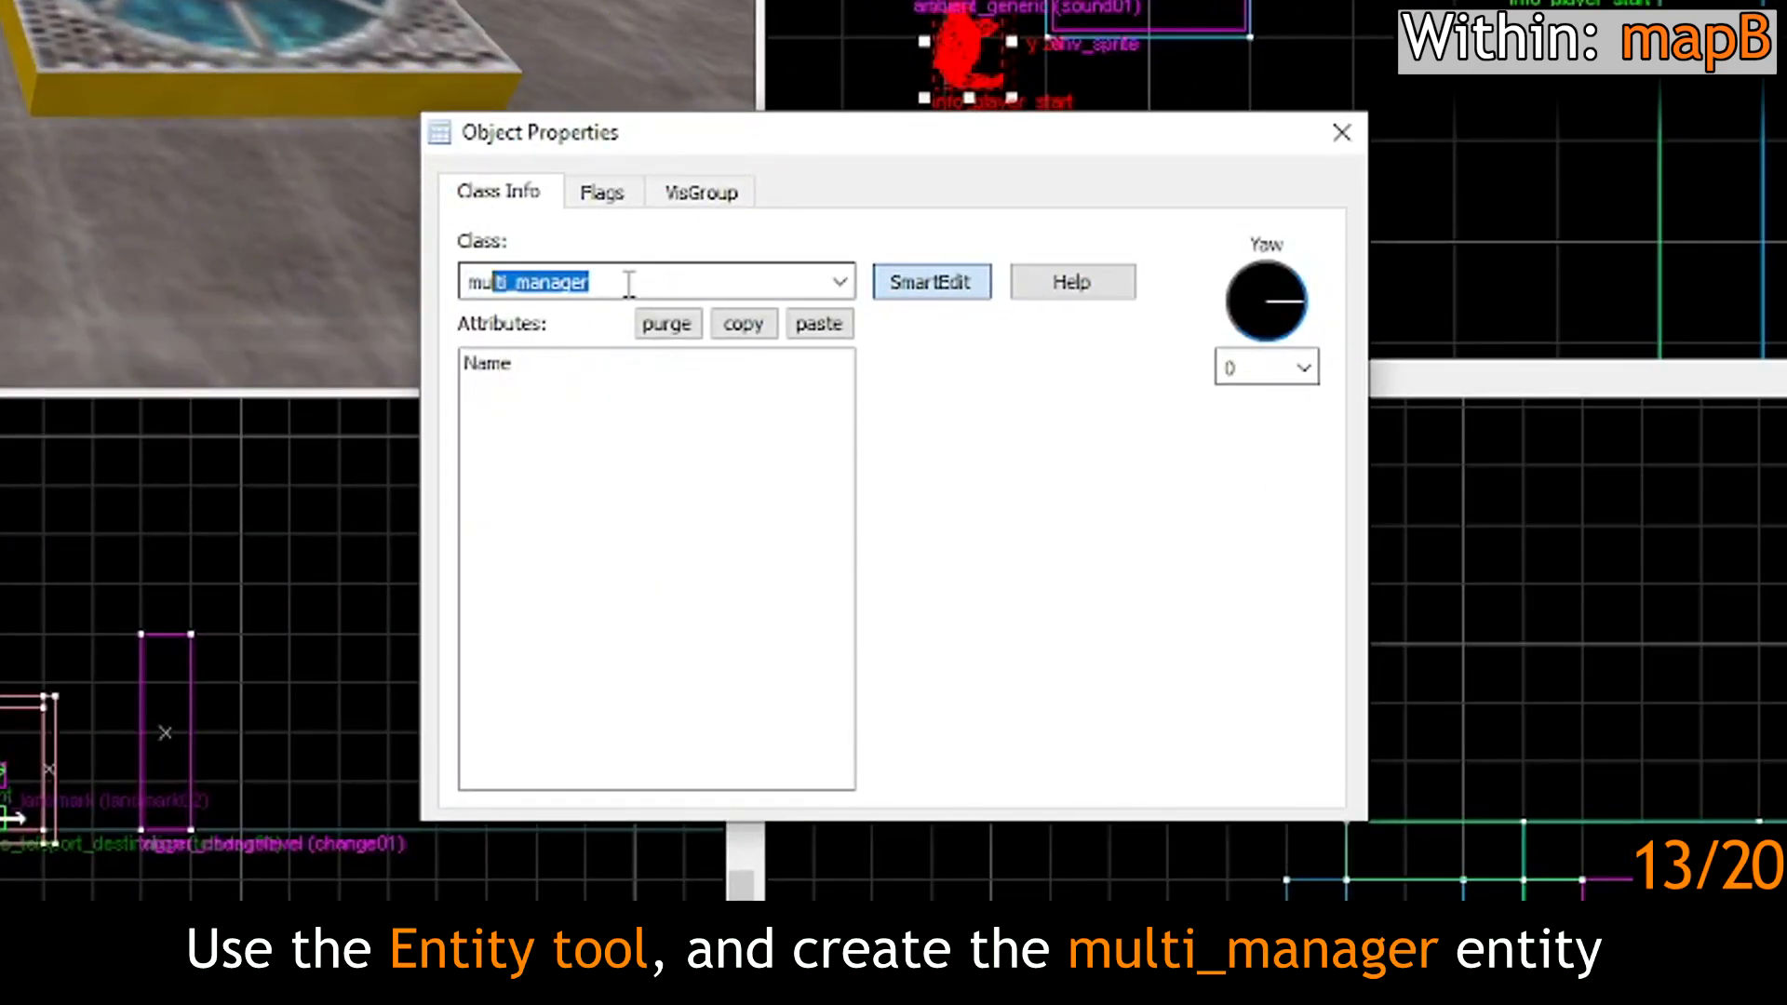
type("ger")
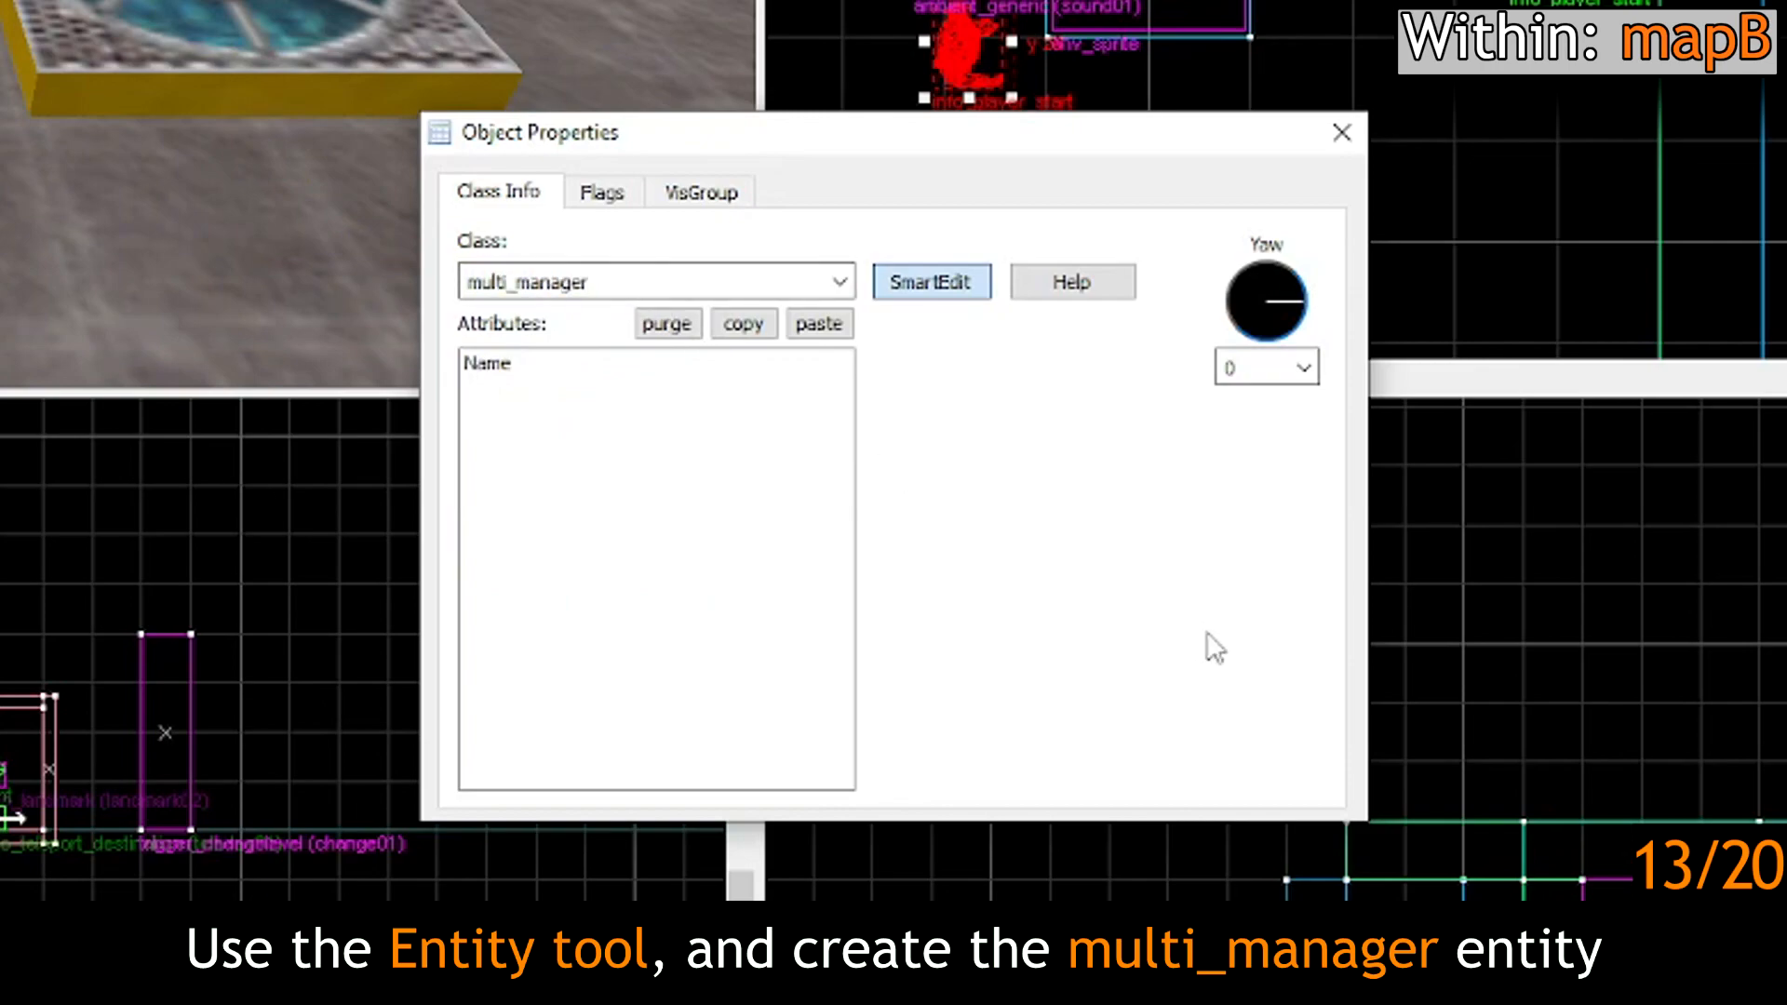
Step: Name the multi_manager mm01
left_click(654, 365)
left_click(1036, 373)
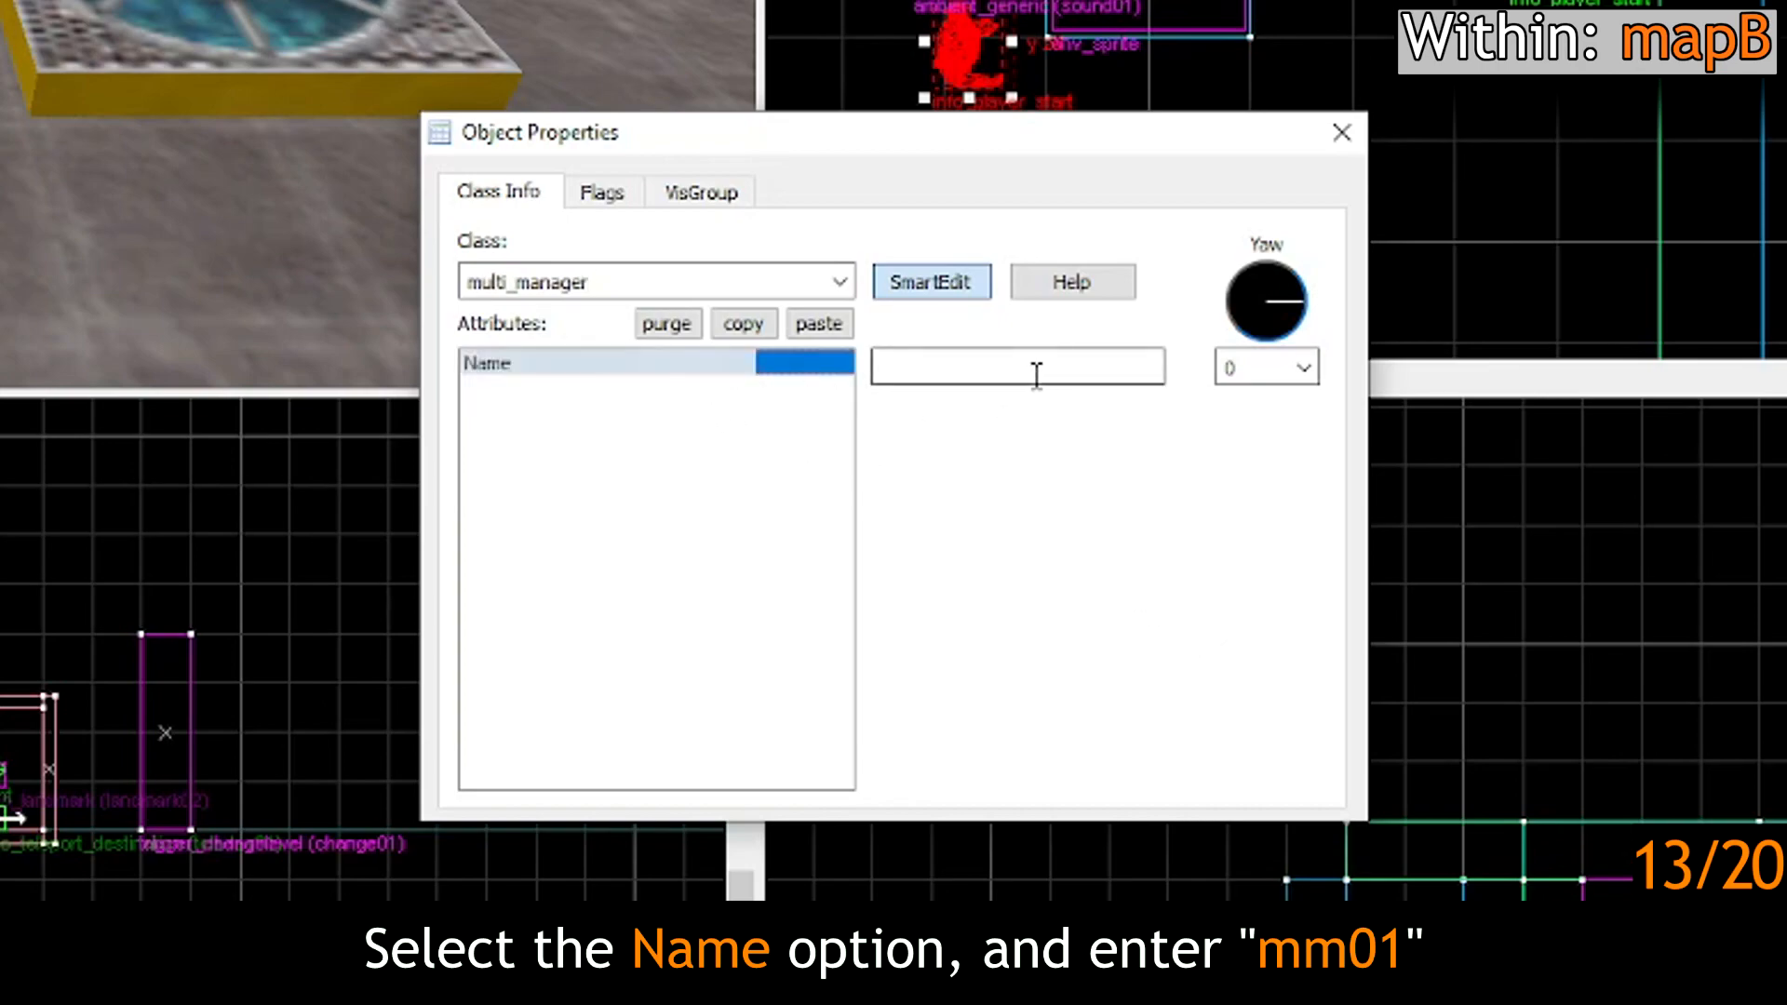
type("mm01")
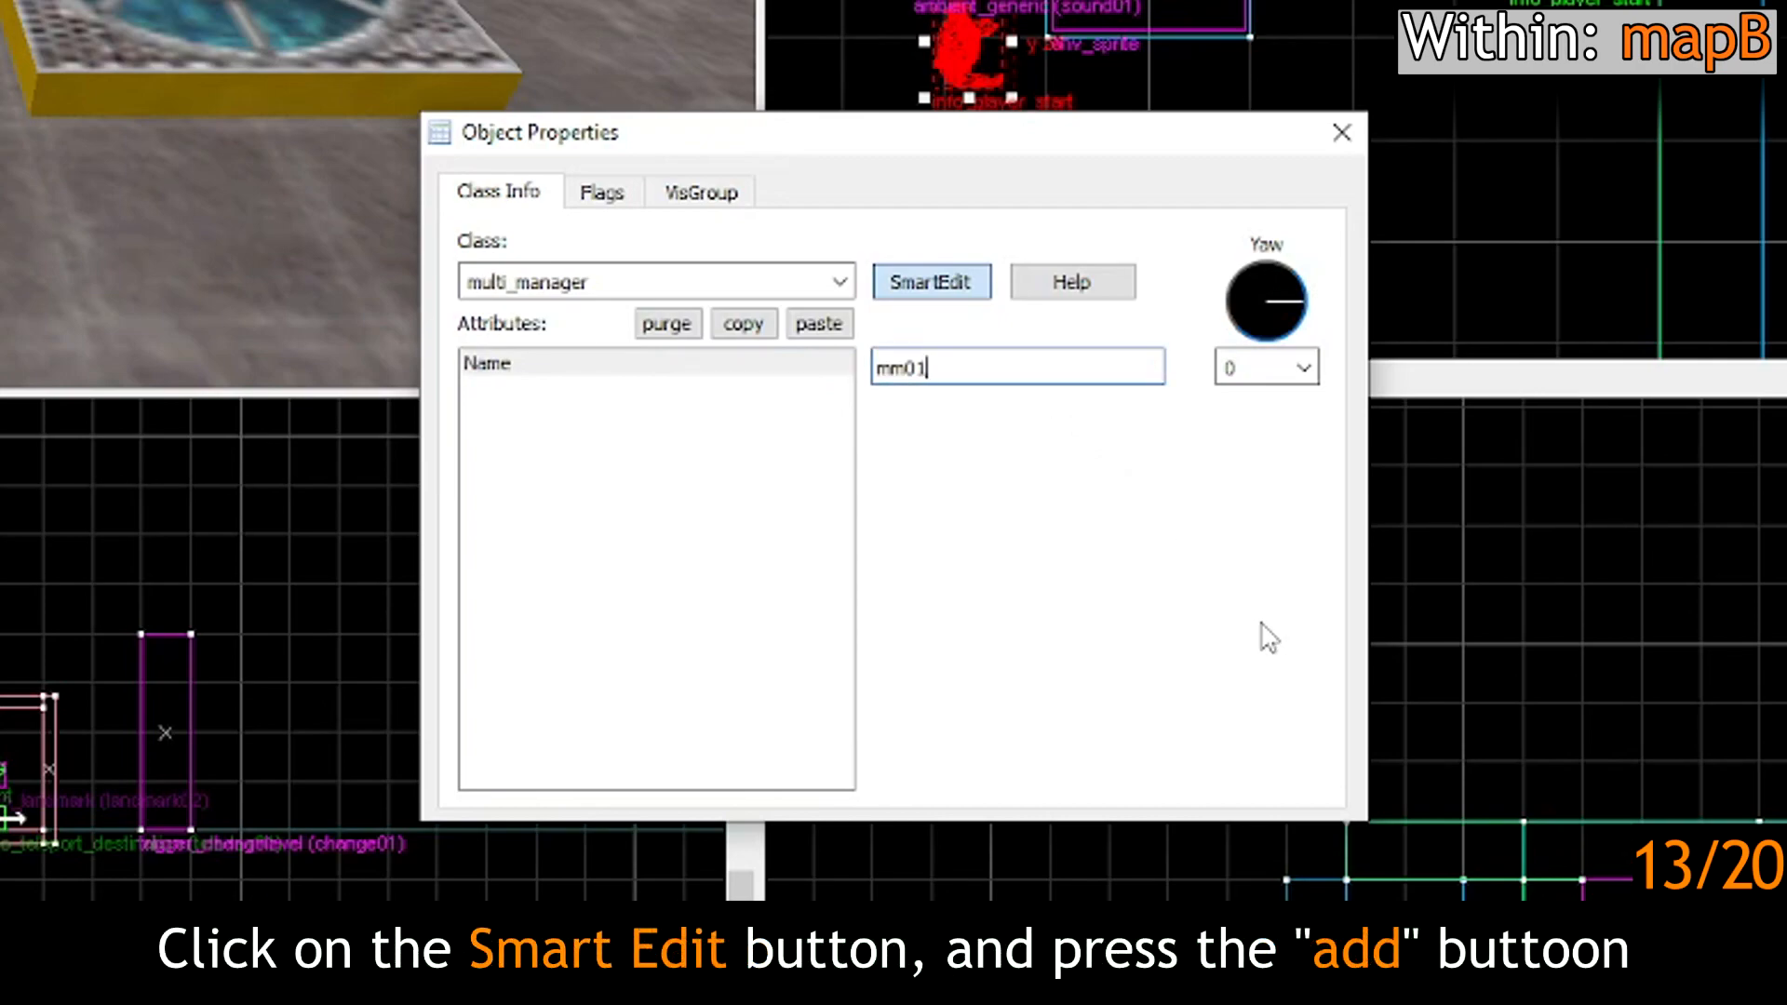
Step: Show the multi_manager's raw keyvalues and add the key sound01 with the value 0
left_click(928, 293)
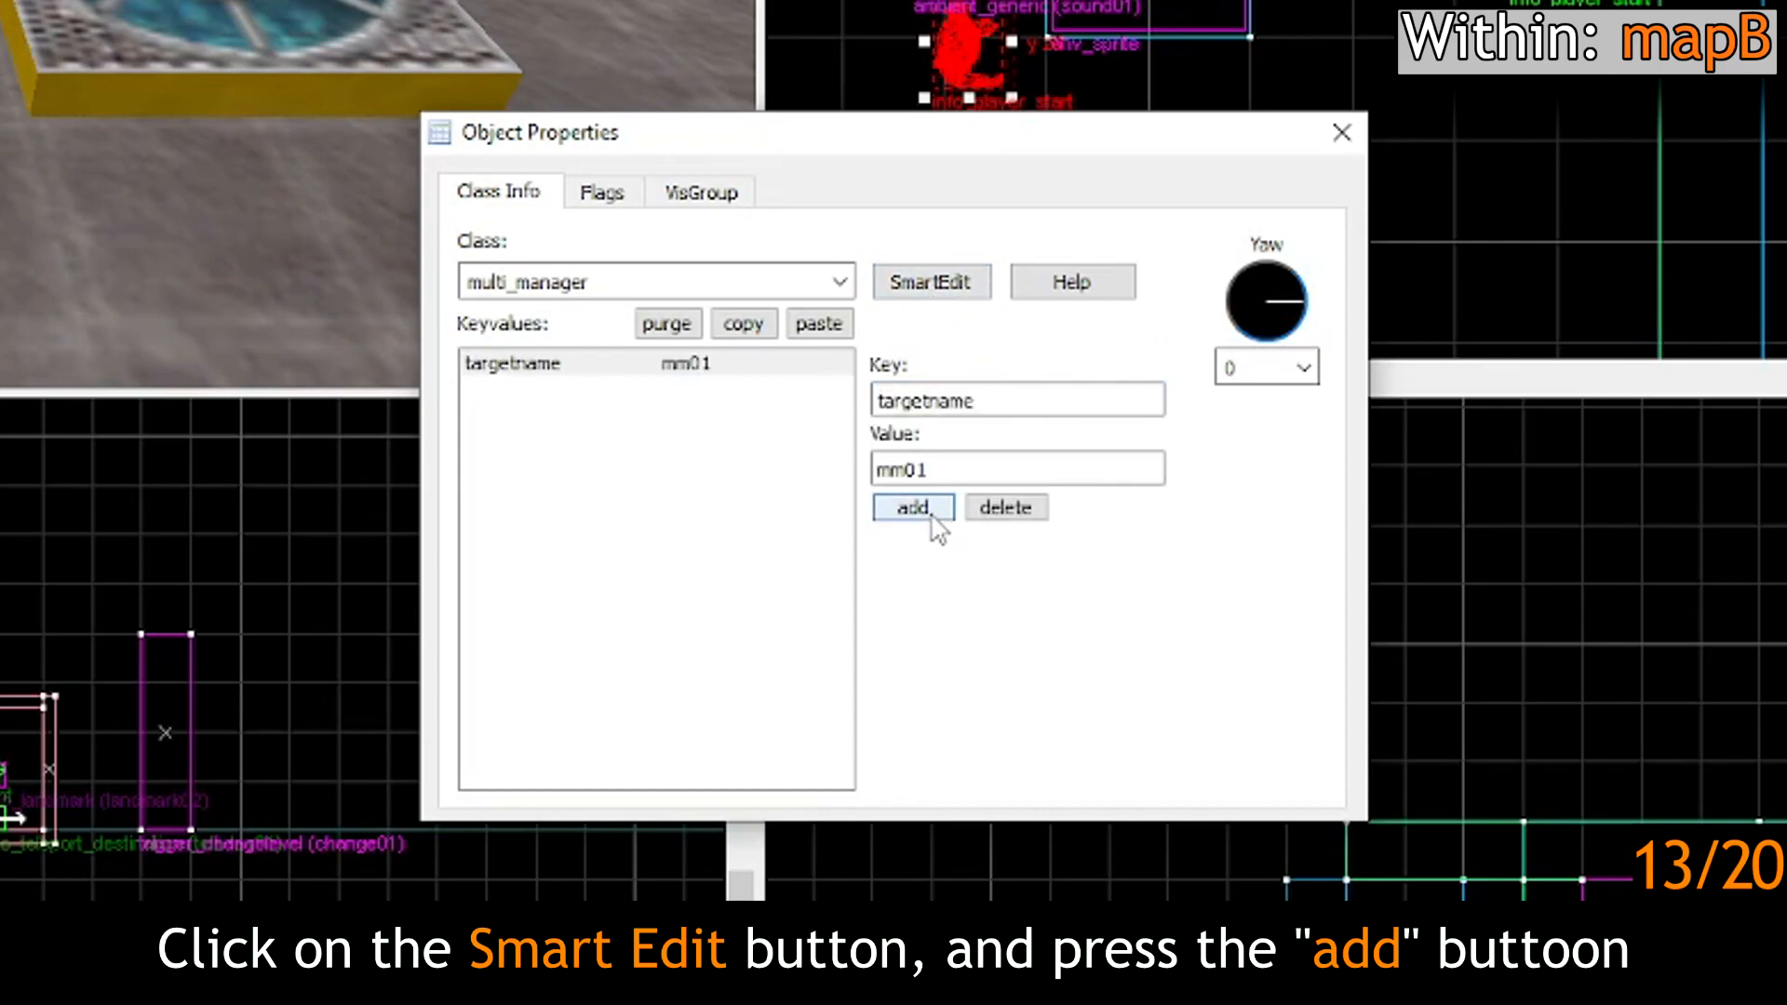
left_click(904, 511)
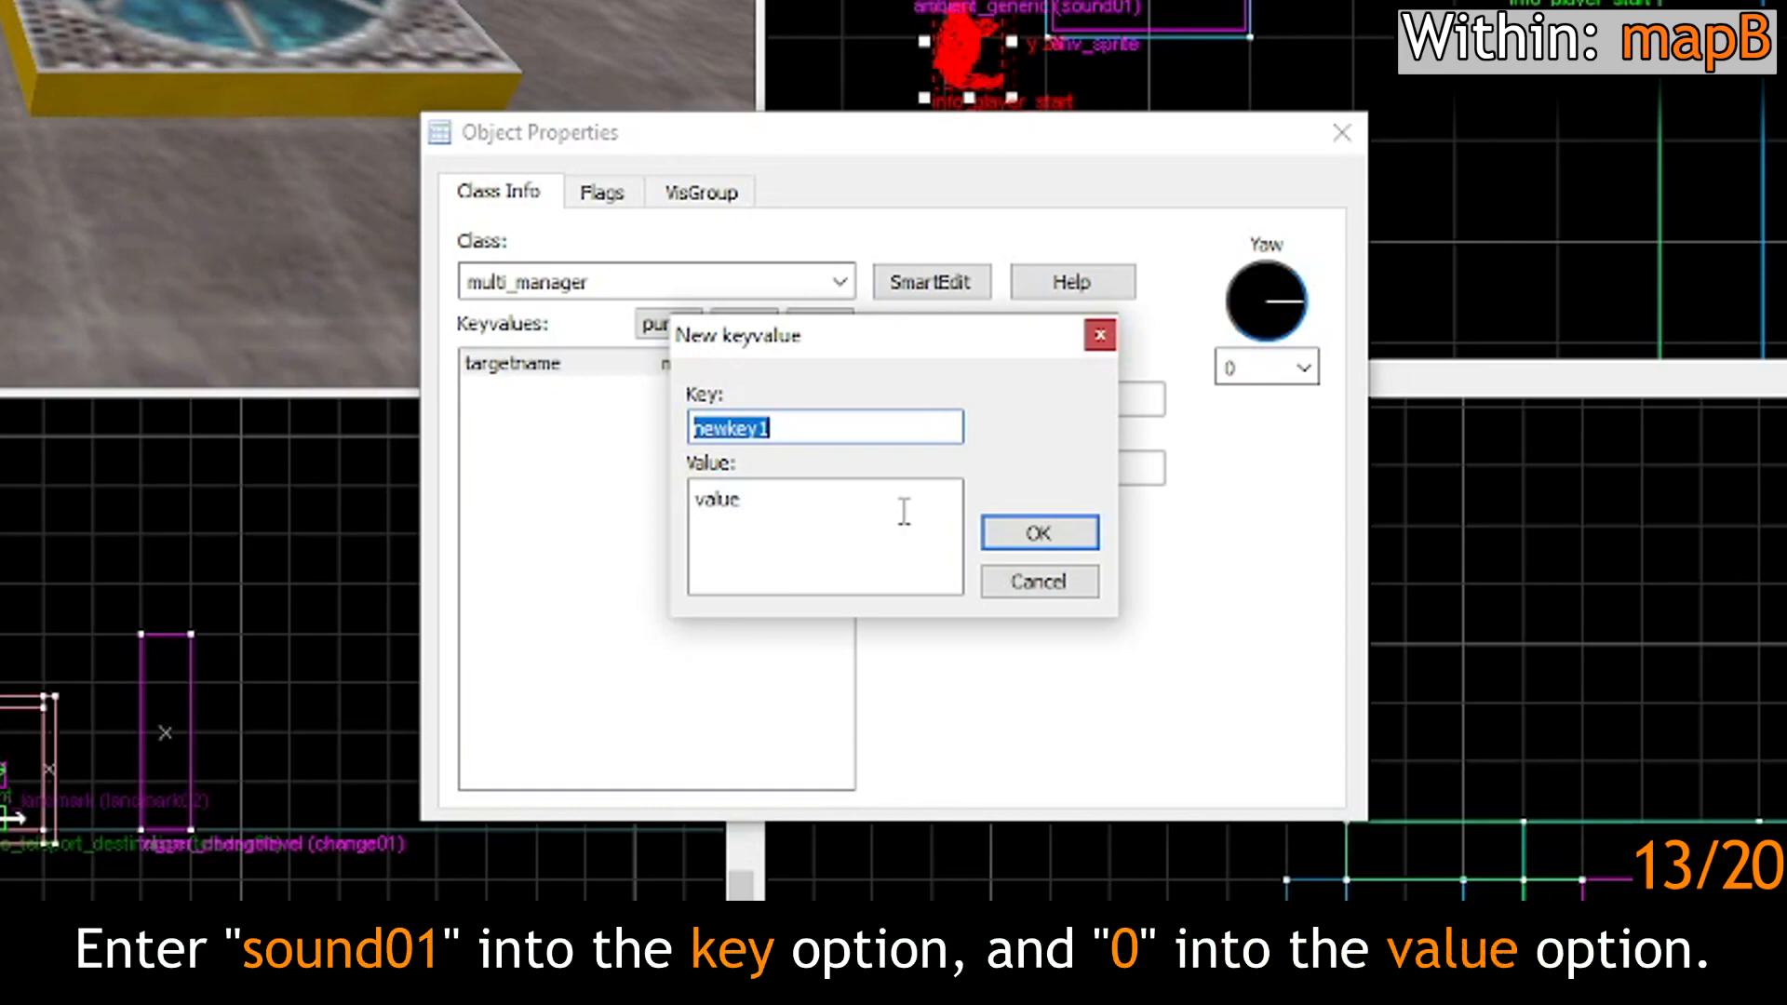
type("sound01")
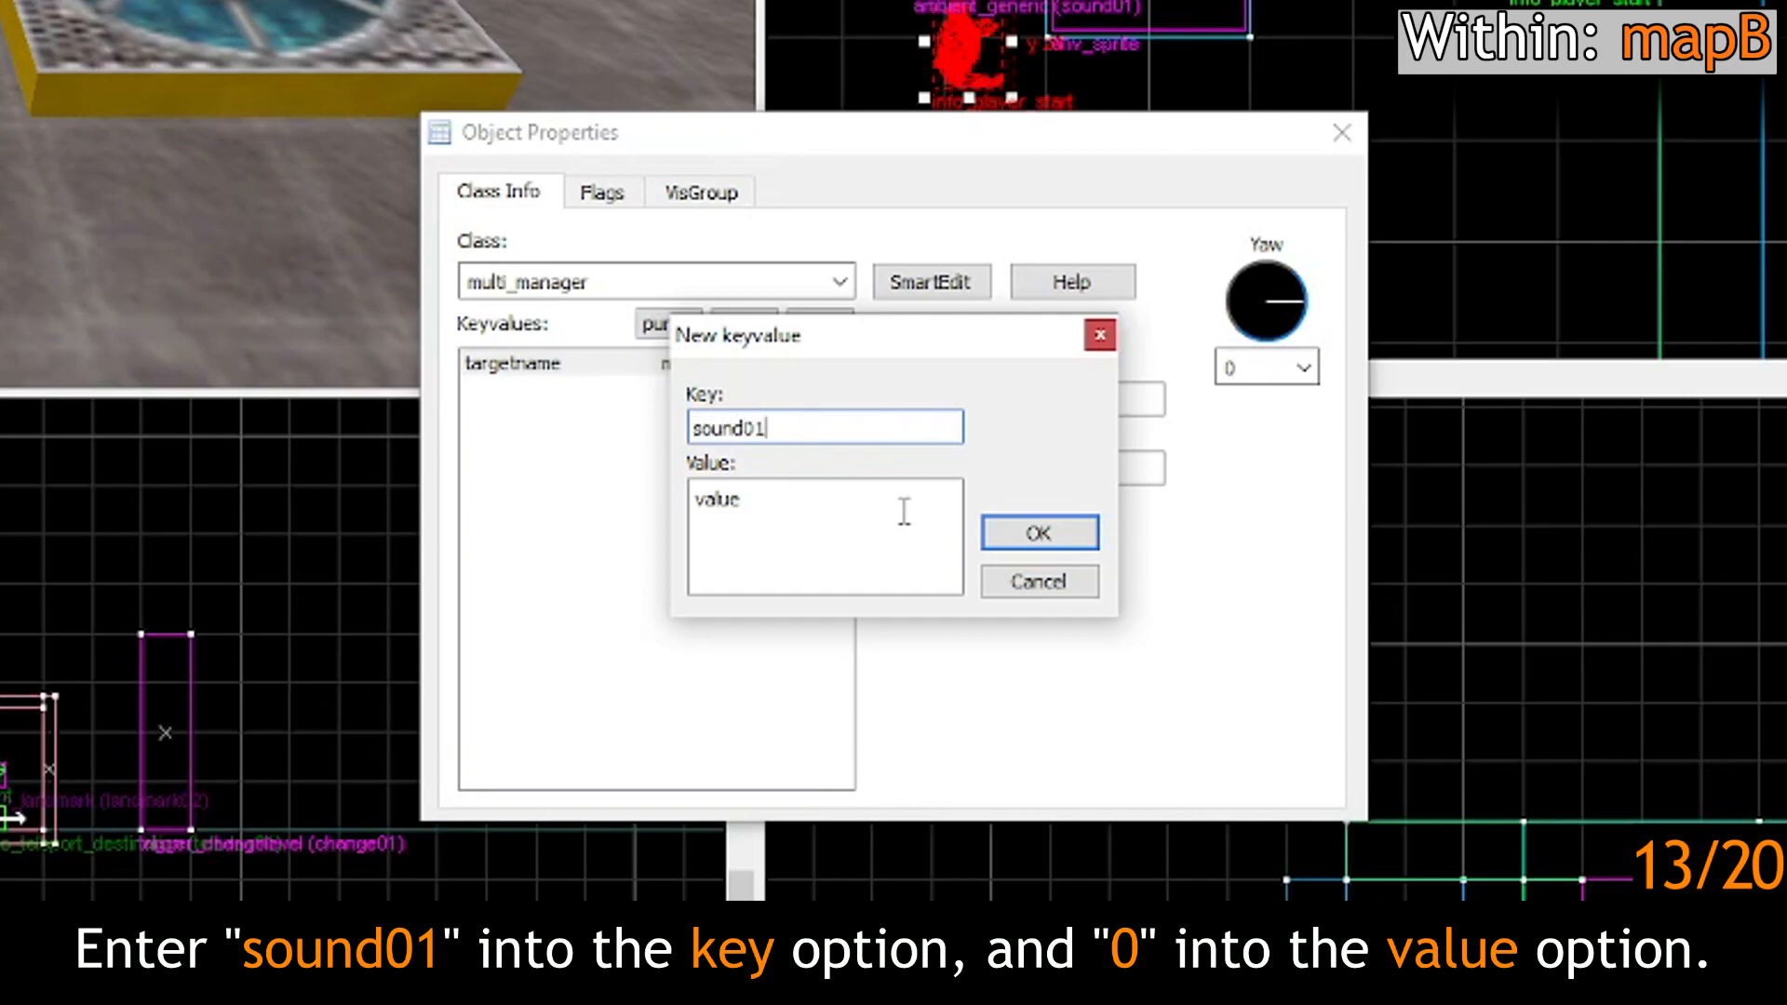
left_click(904, 511)
double_click(904, 511)
type("0")
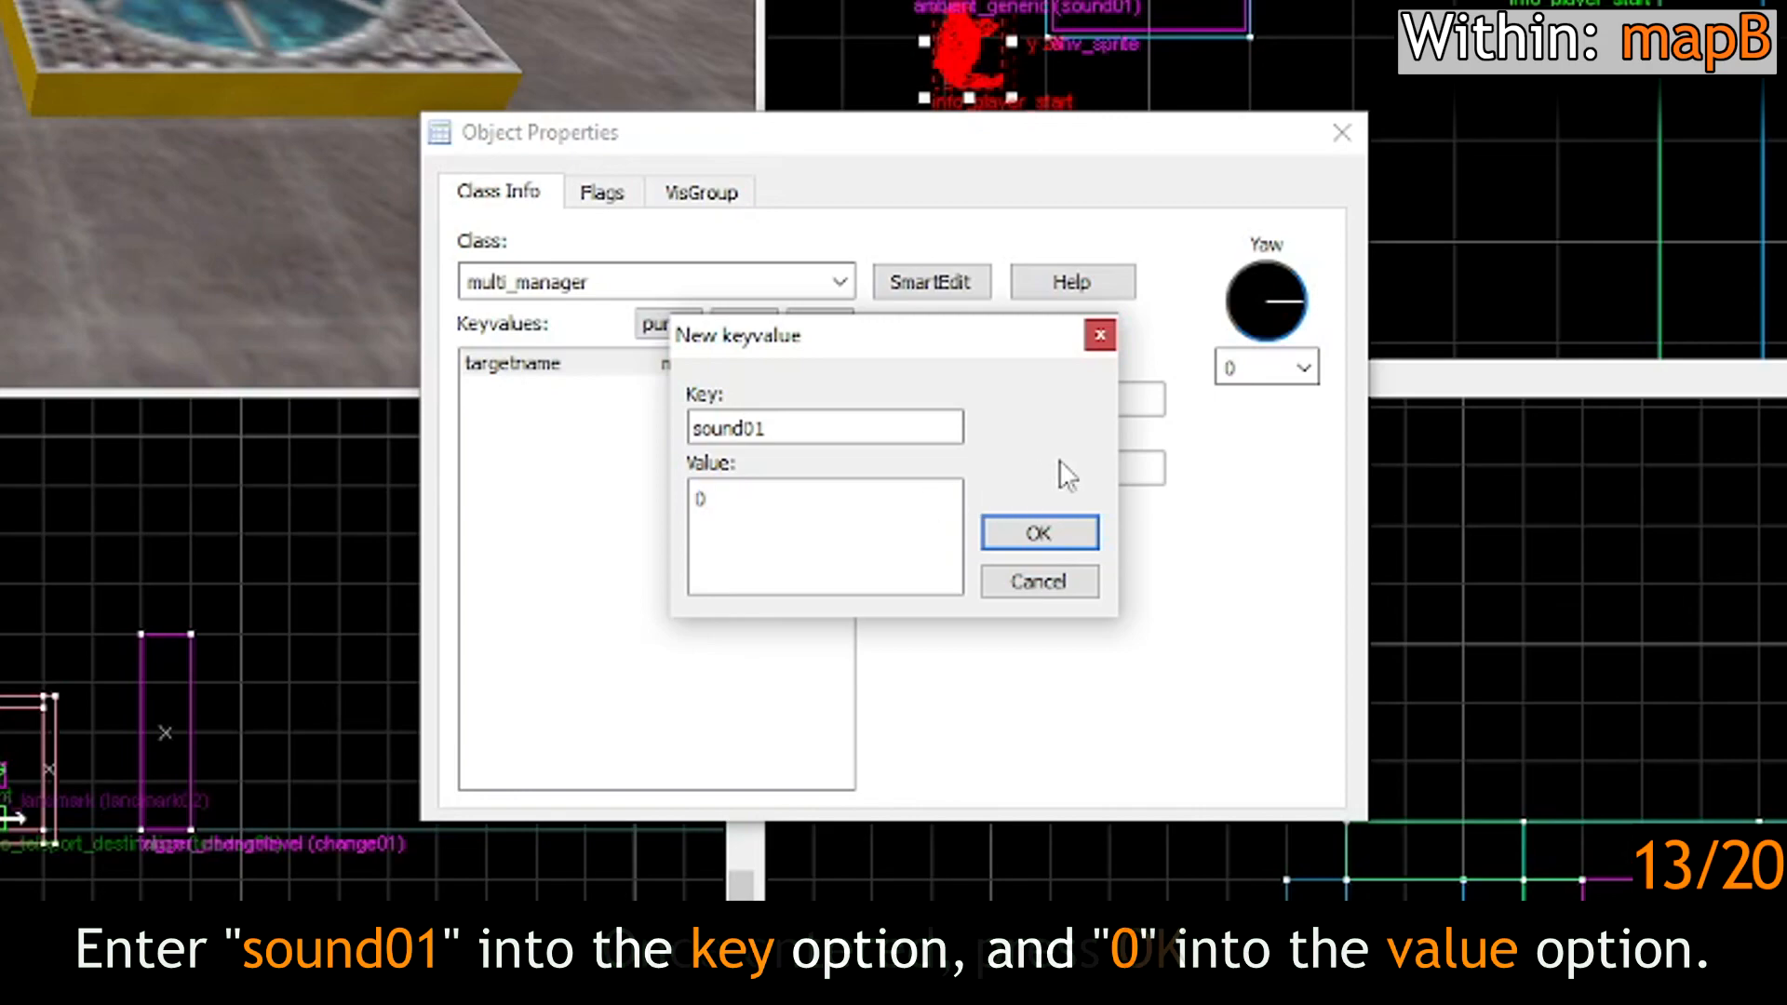
left_click(1019, 544)
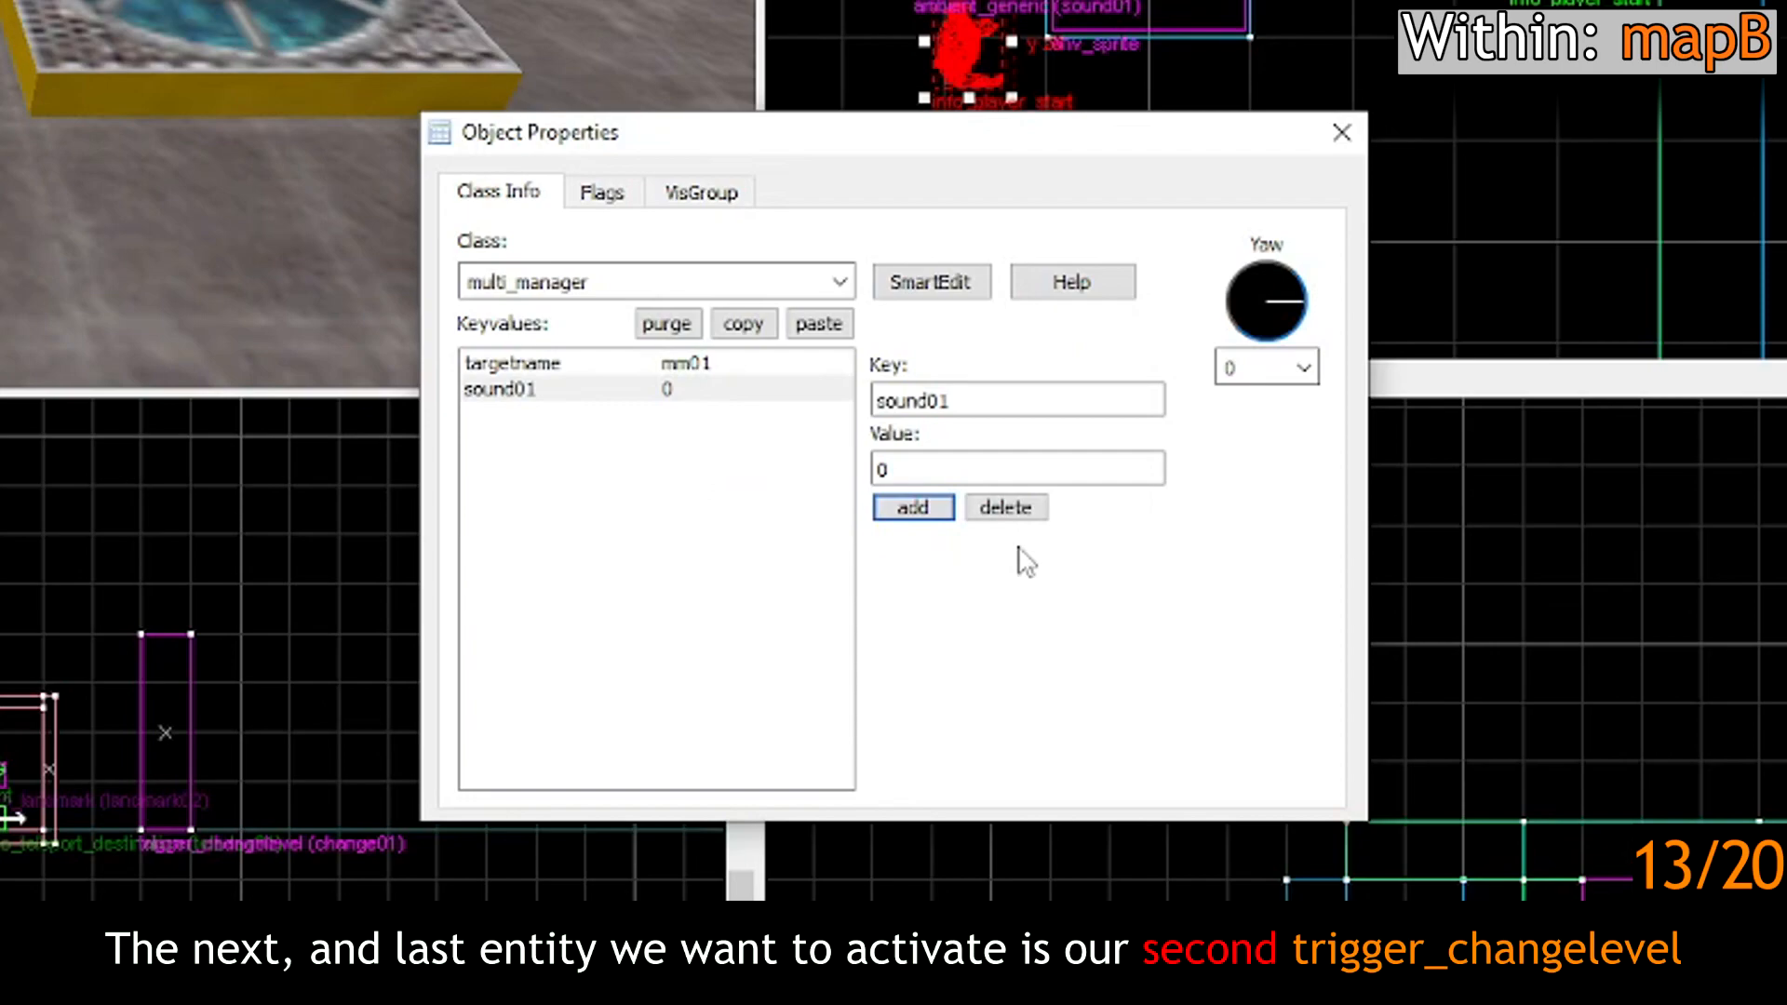
Step: Add the key change01 with the value 2 to the multi_manager and close its properties
left_click(913, 510)
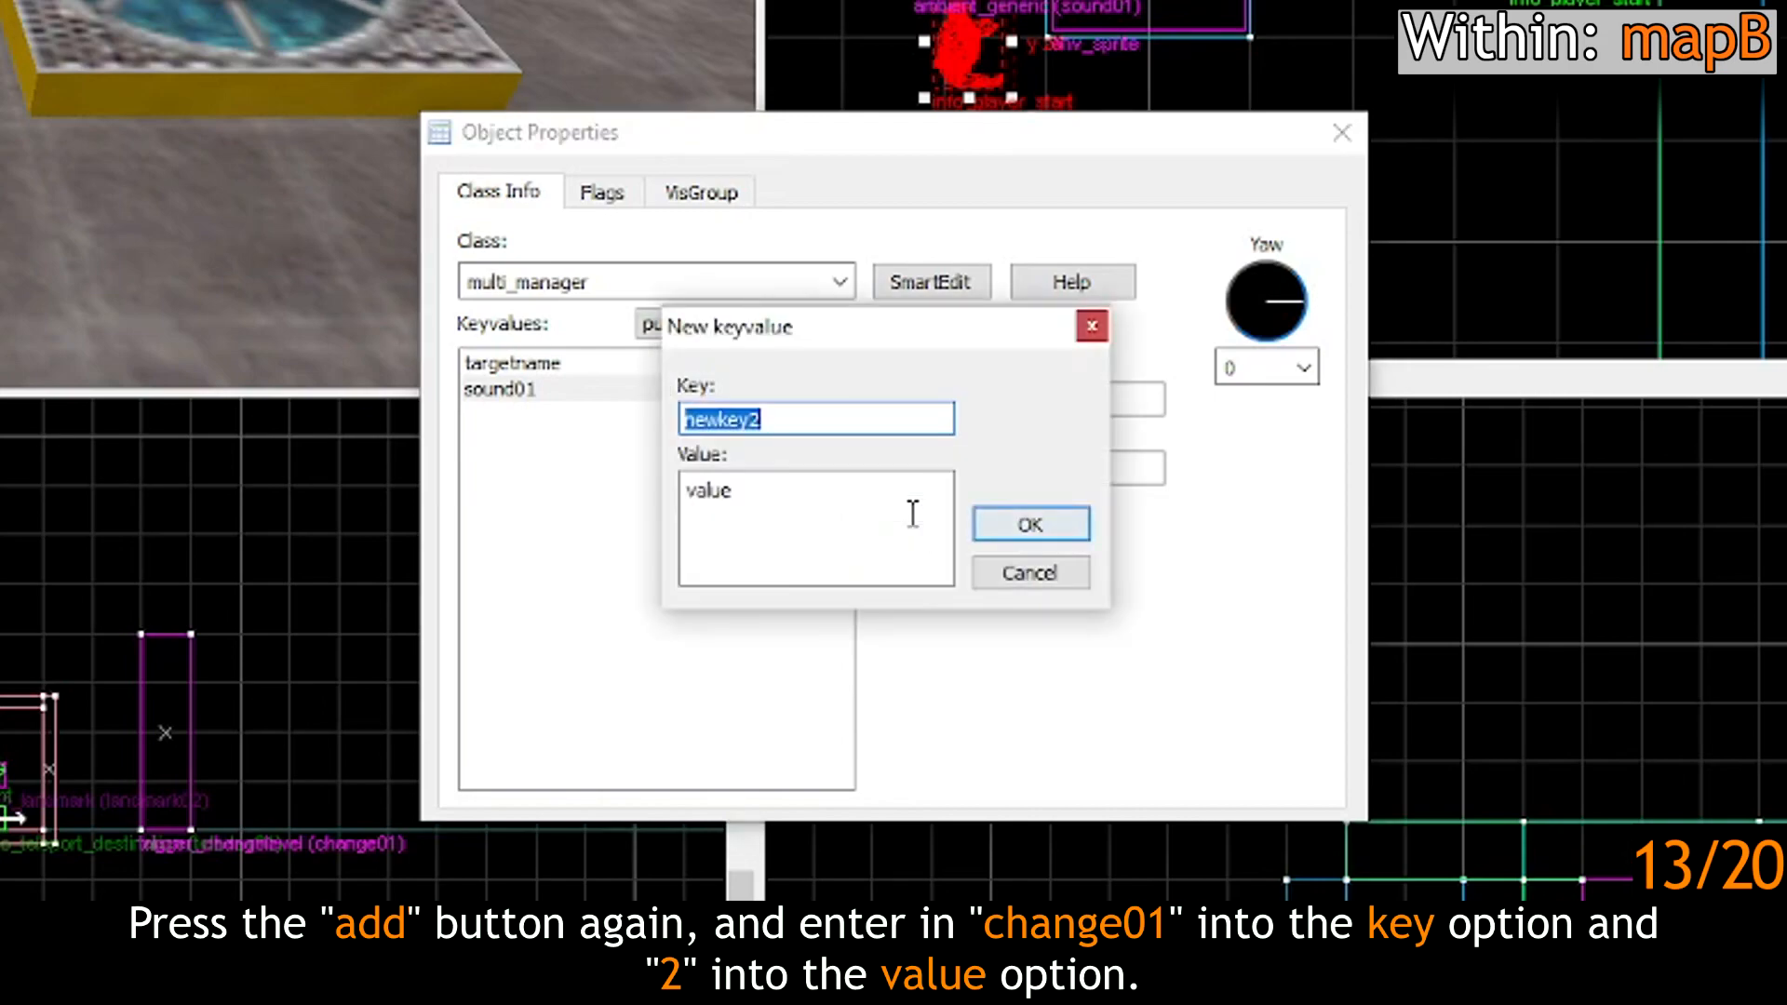
type("change01")
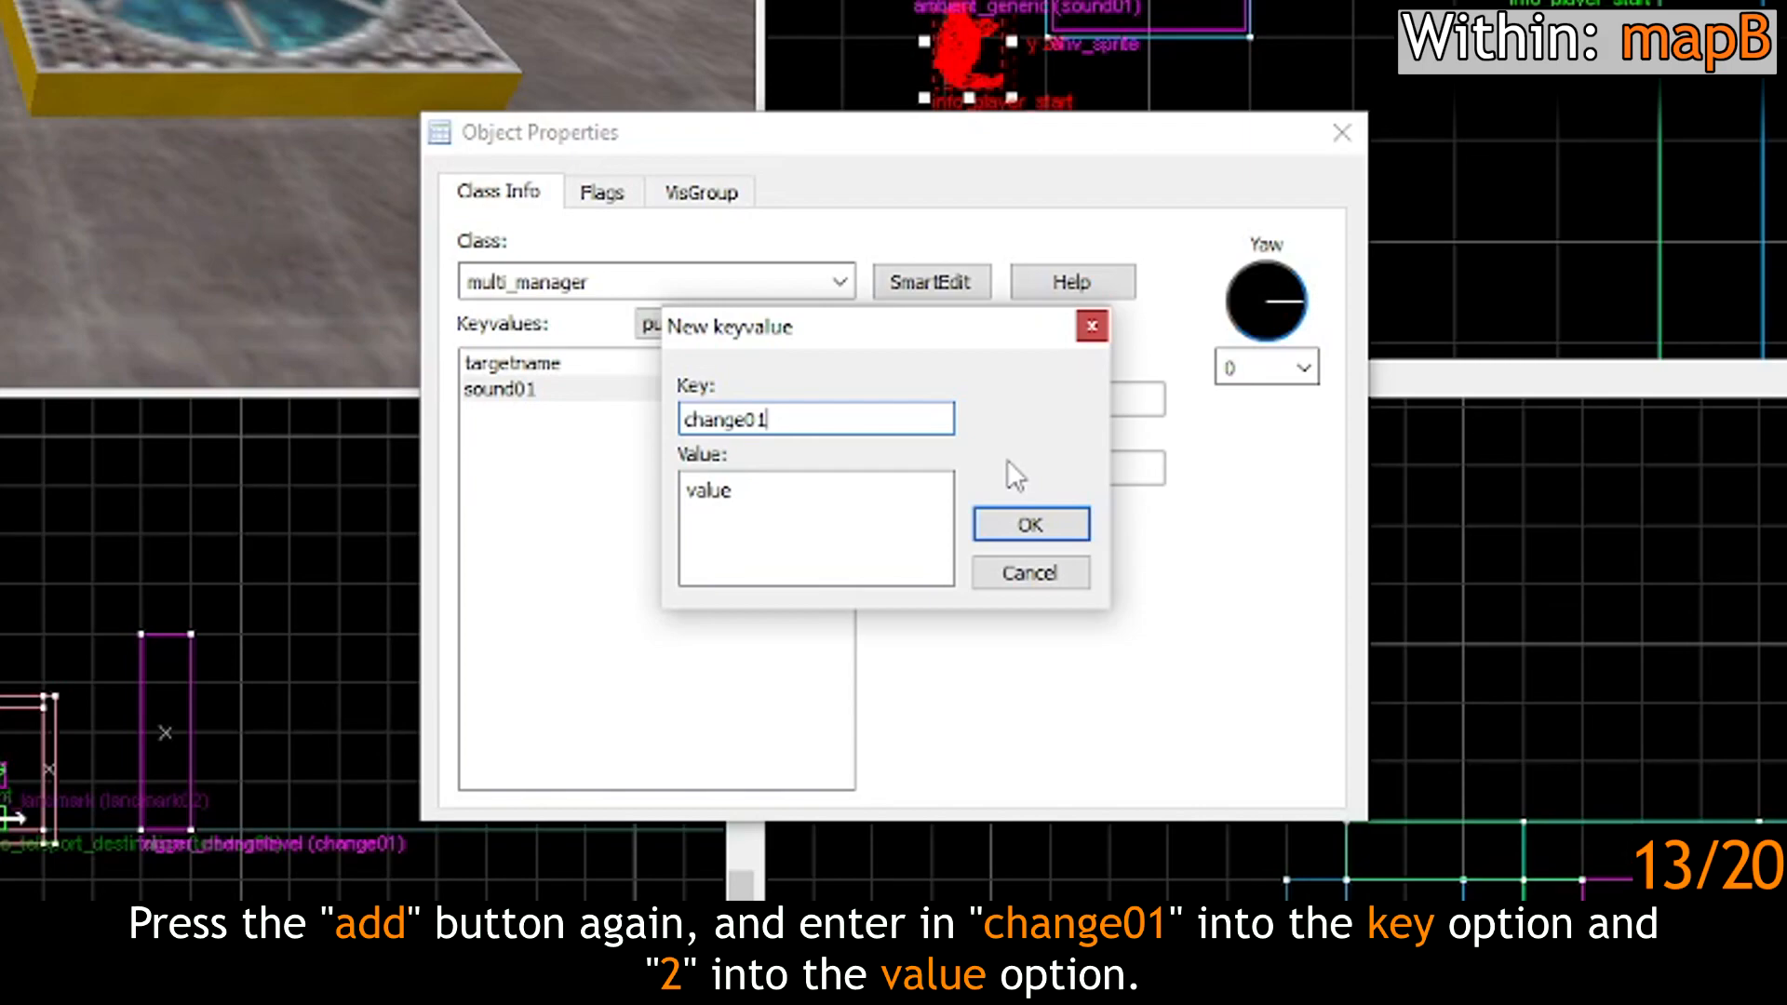
key("Tab")
type("2")
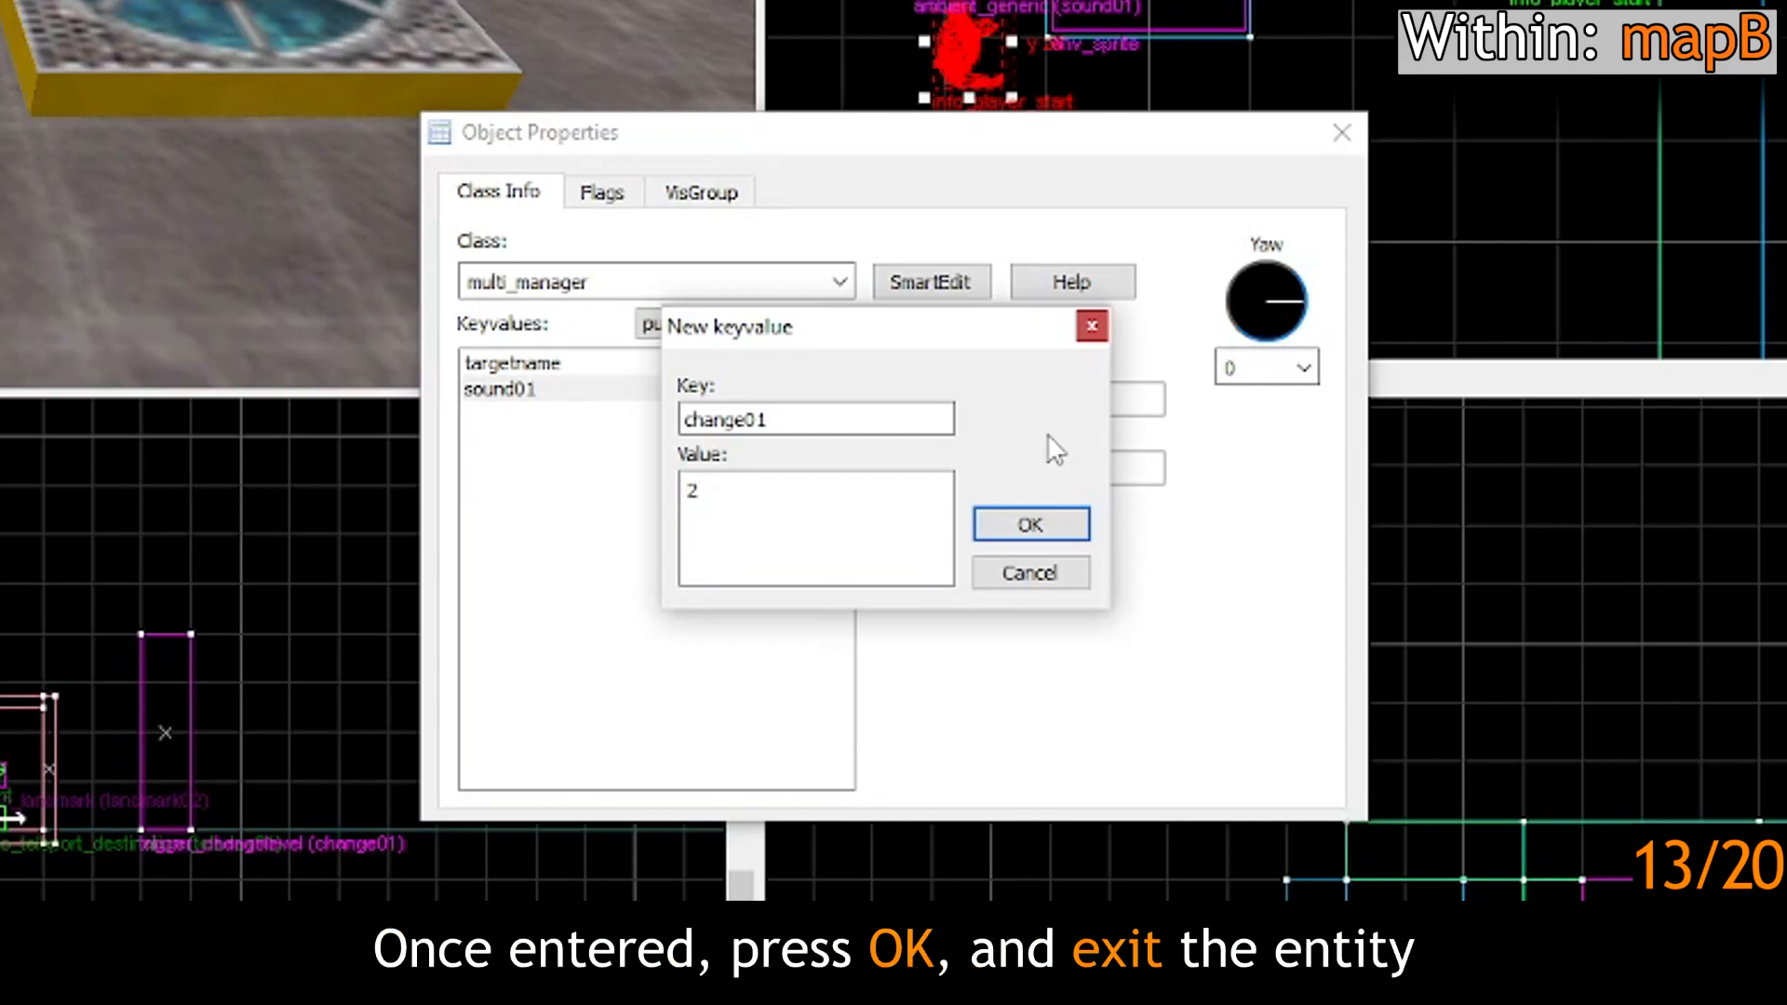
left_click(1028, 531)
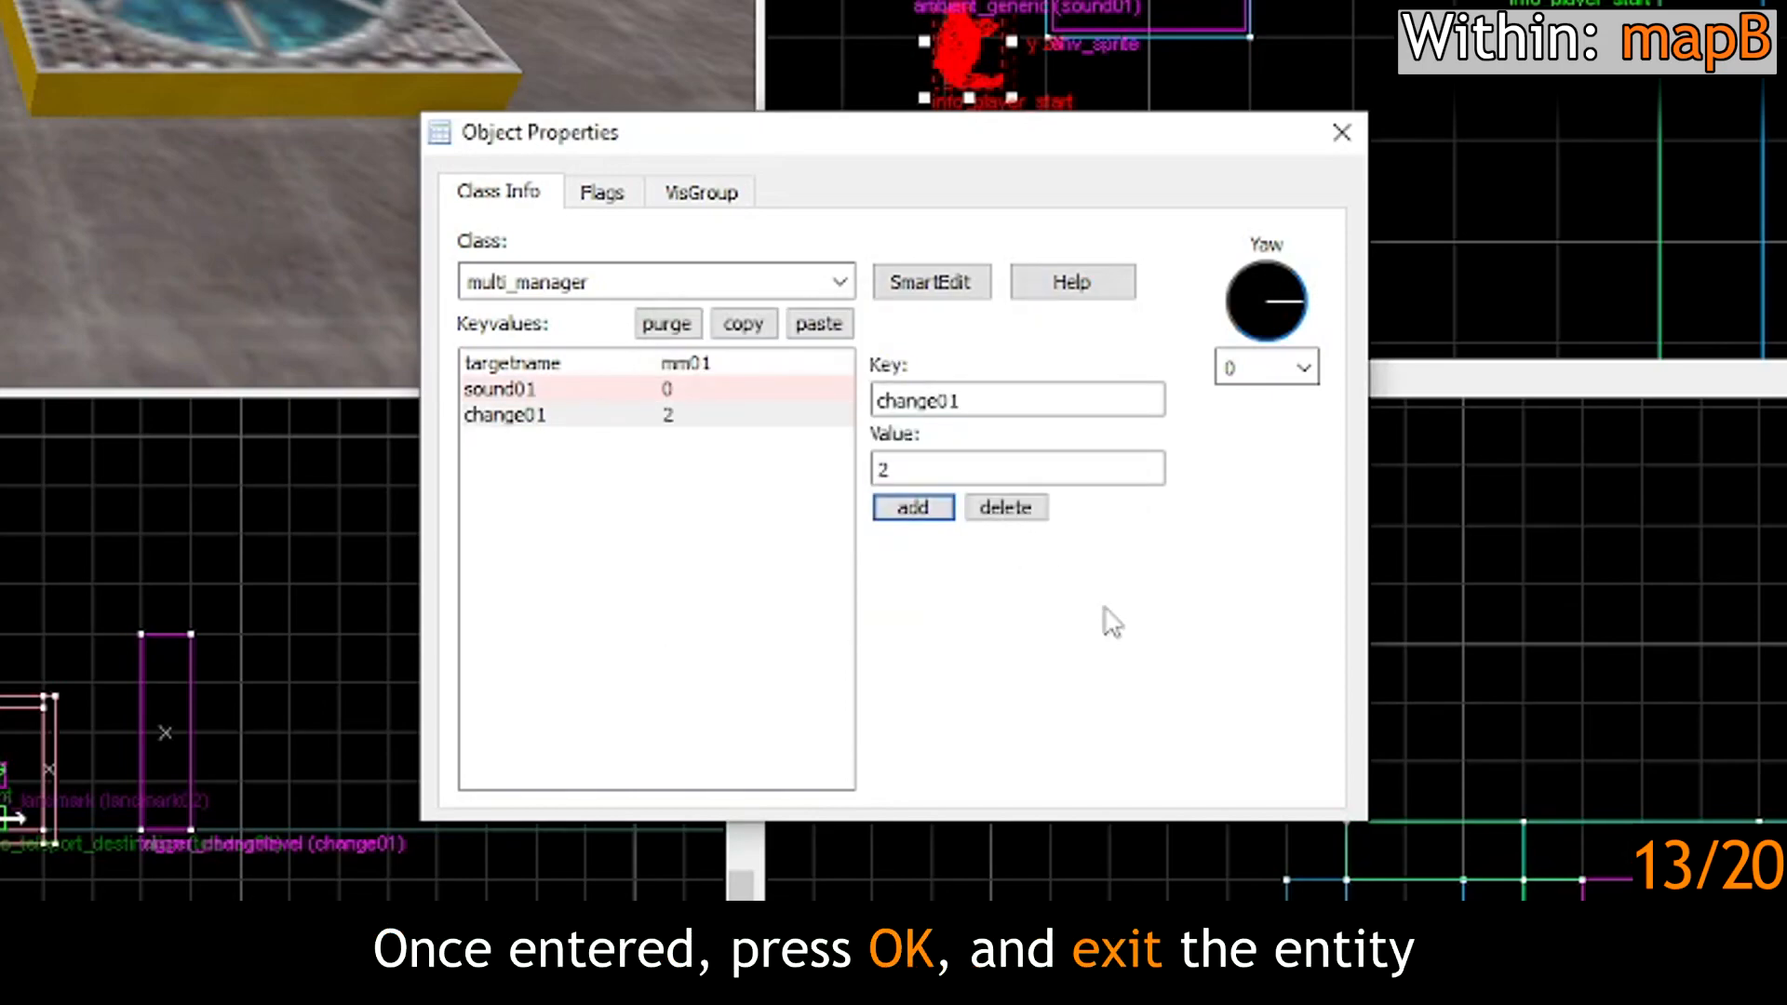
left_click(1340, 135)
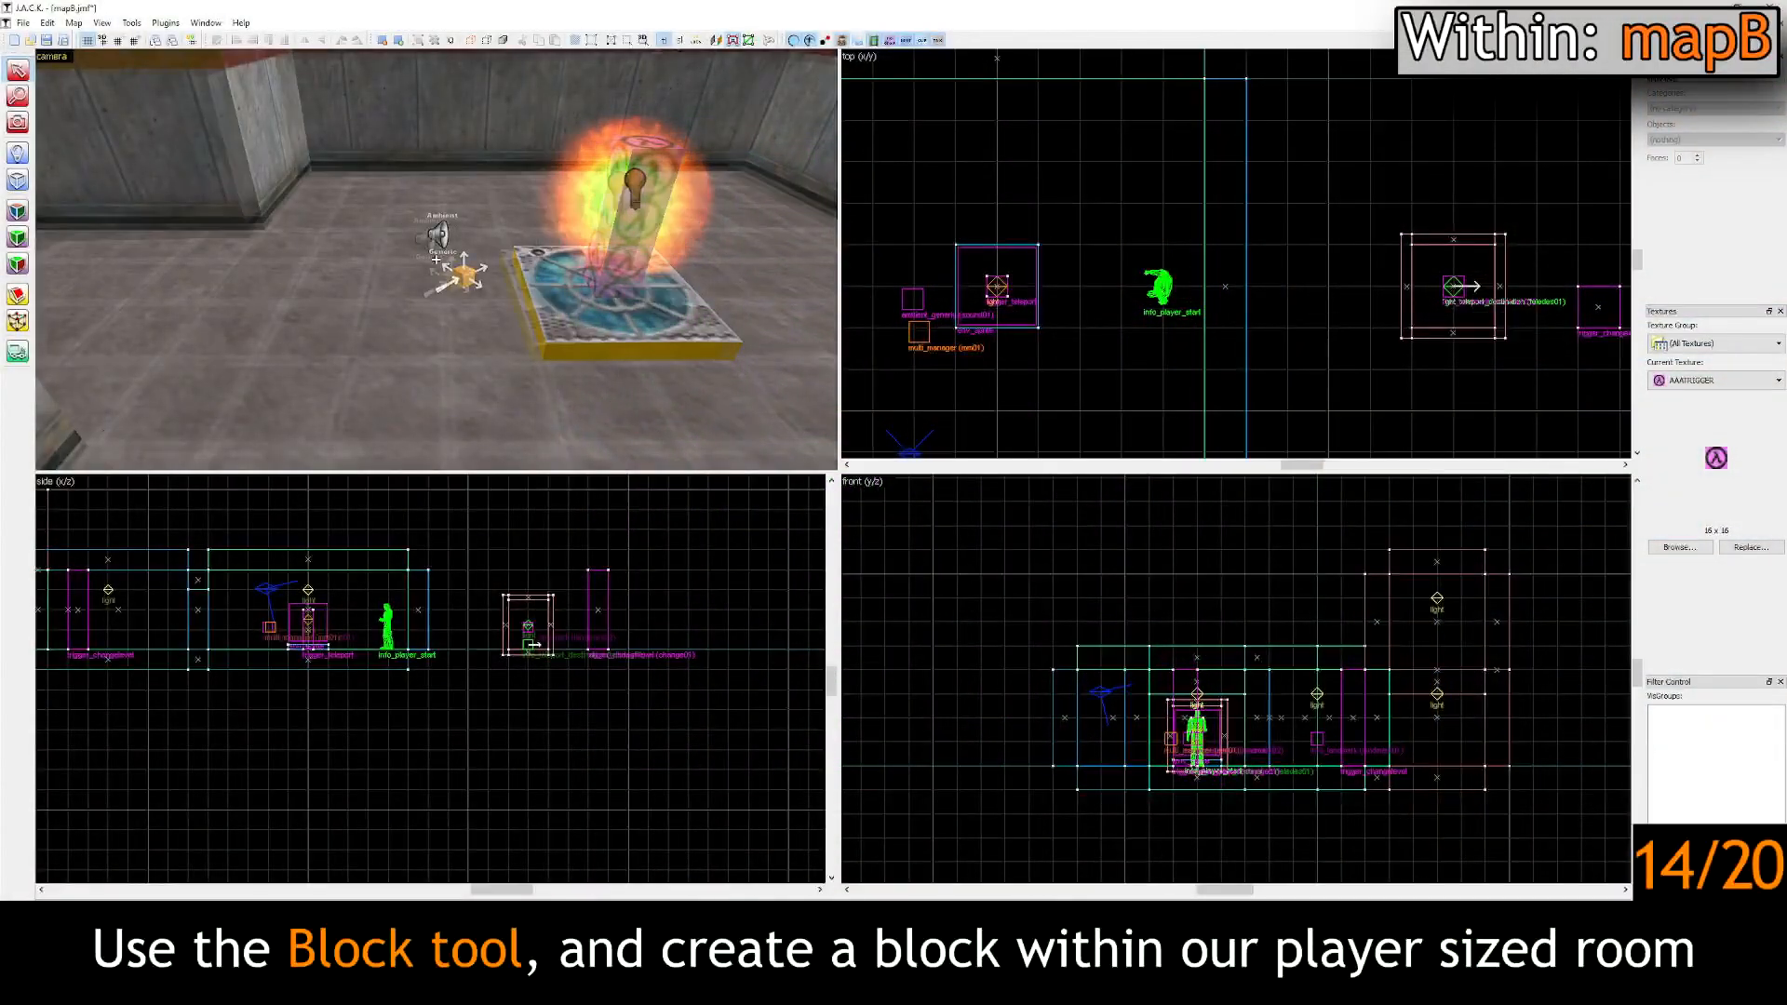
Step: Draw a block outline about 64 by 64 units in the top view, filling the interior of the small player-sized room
key("w")
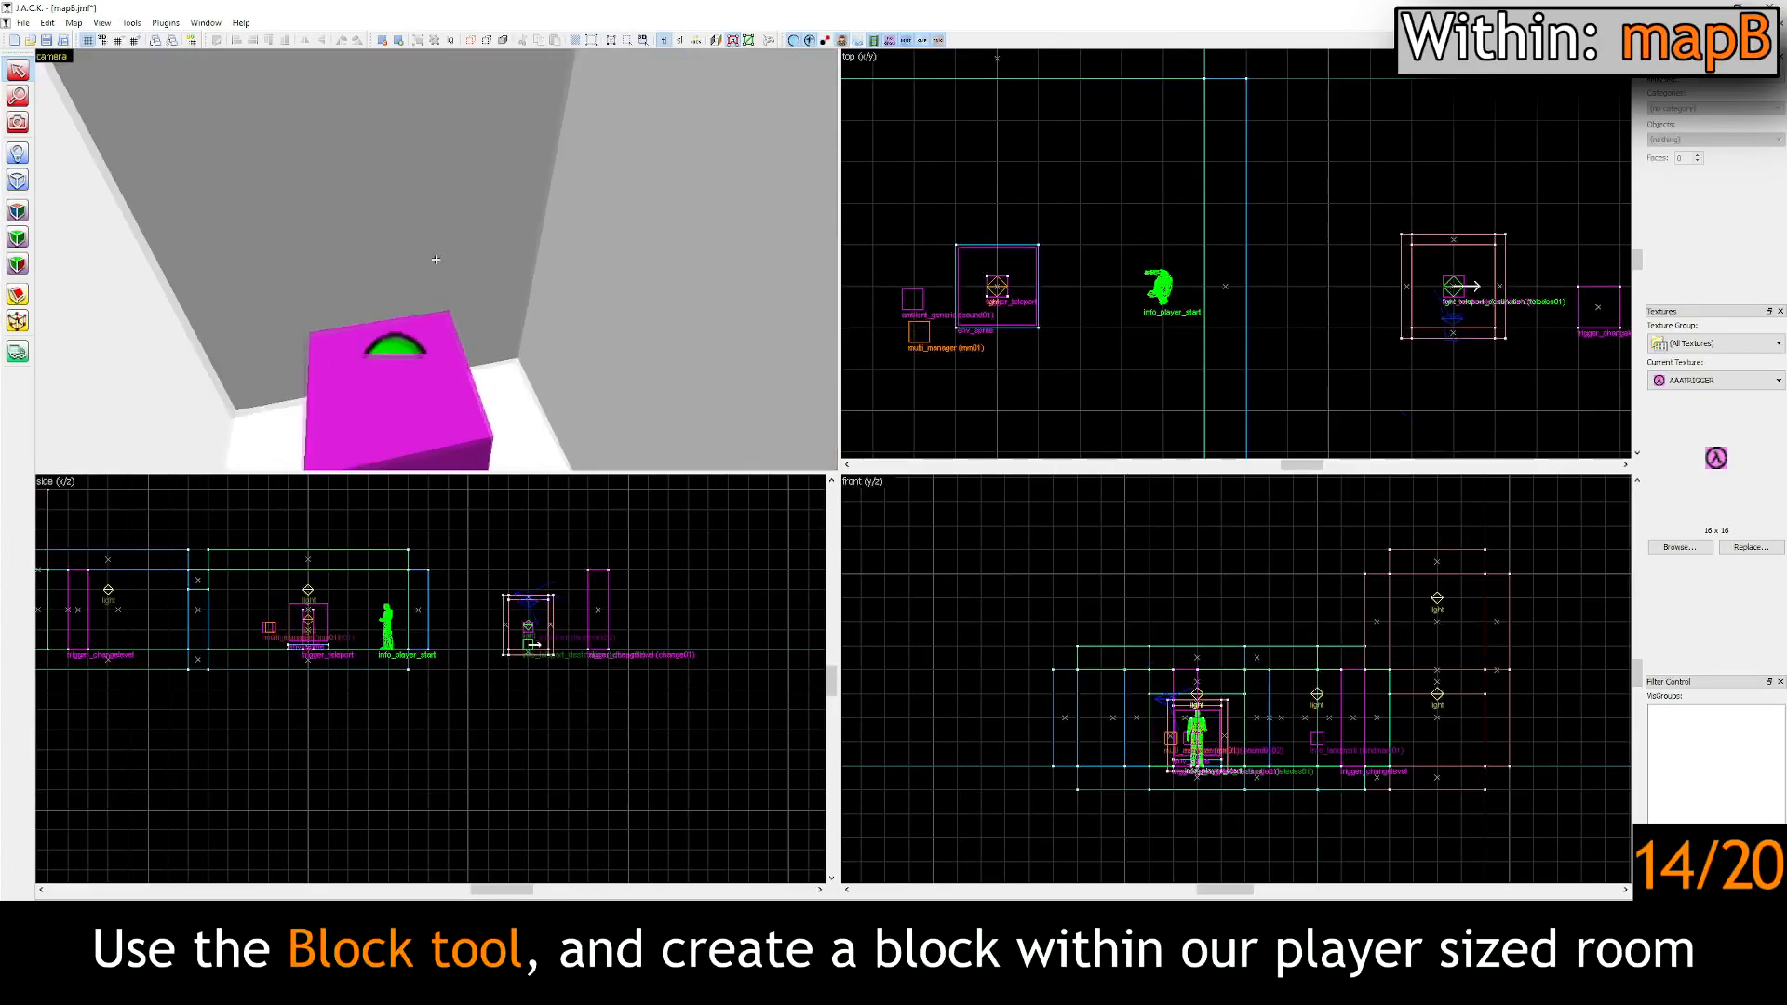
key("s")
left_click(18, 179)
key("Right")
scroll(995, 295, "up", 3)
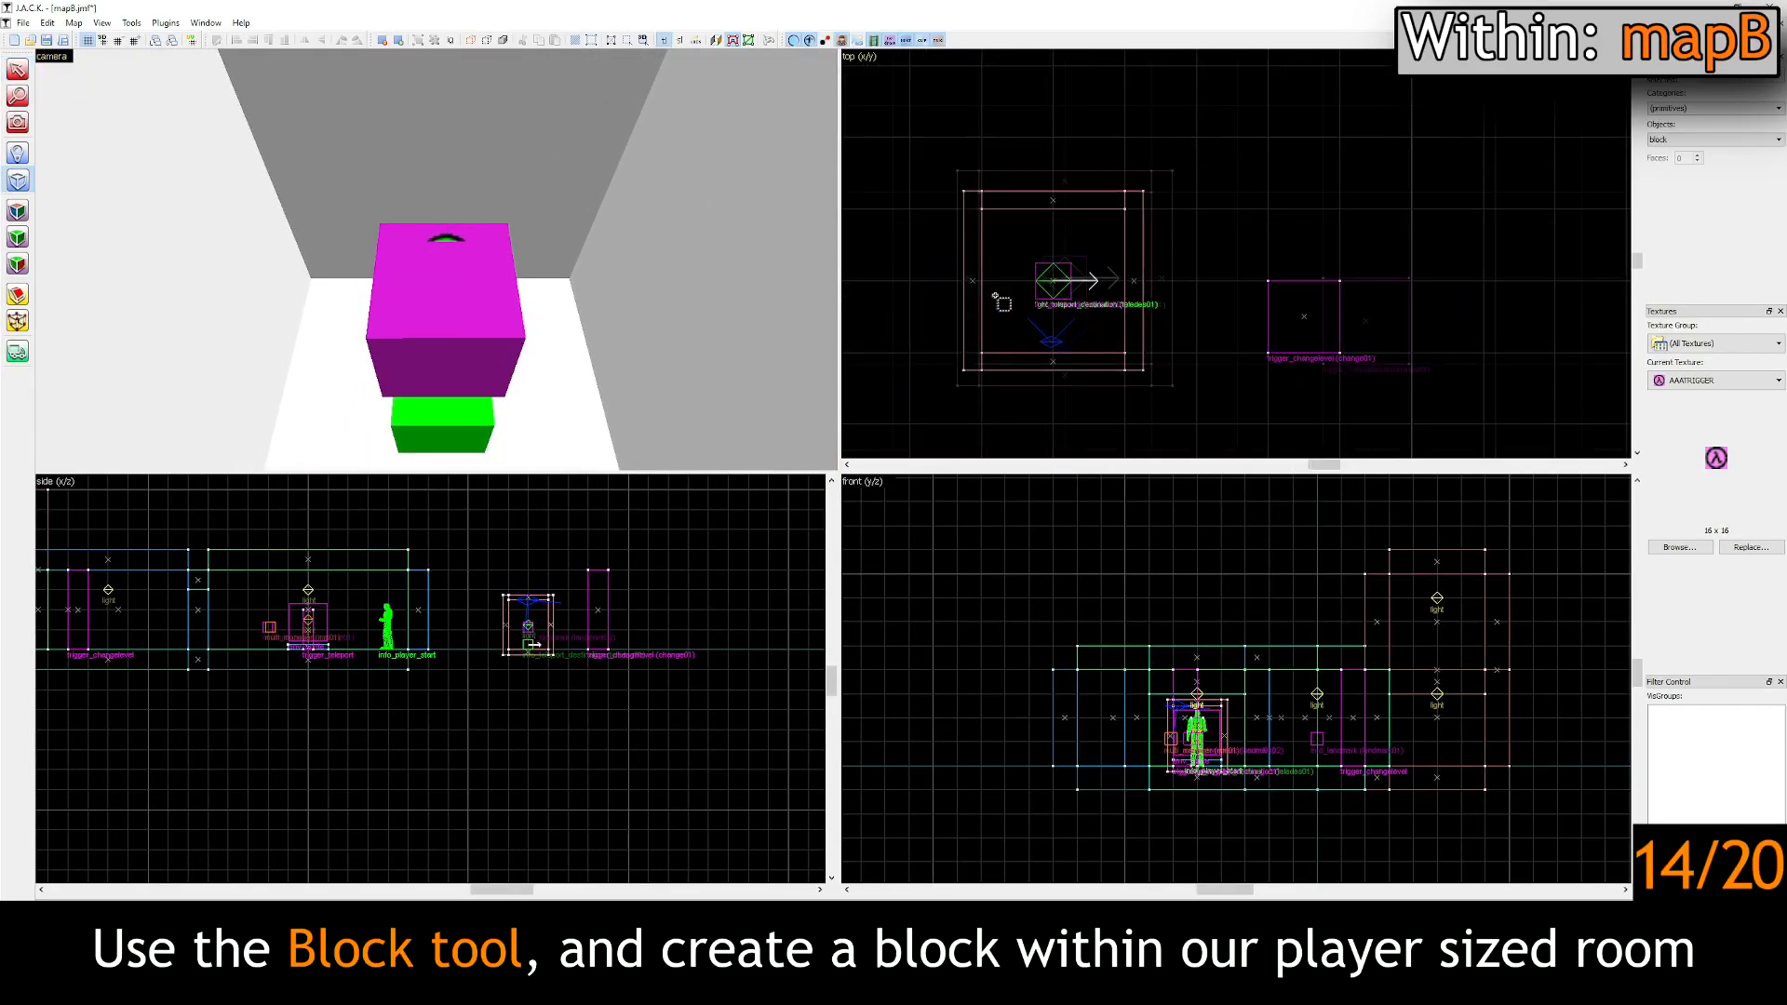
scroll(995, 295, "up", 4)
left_click_drag(960, 147, 1265, 452)
Step: Reduce the block outline to a slab about 16 units high around the landmark, above the teleport destination, and create the block
scroll(570, 638, "up", 1)
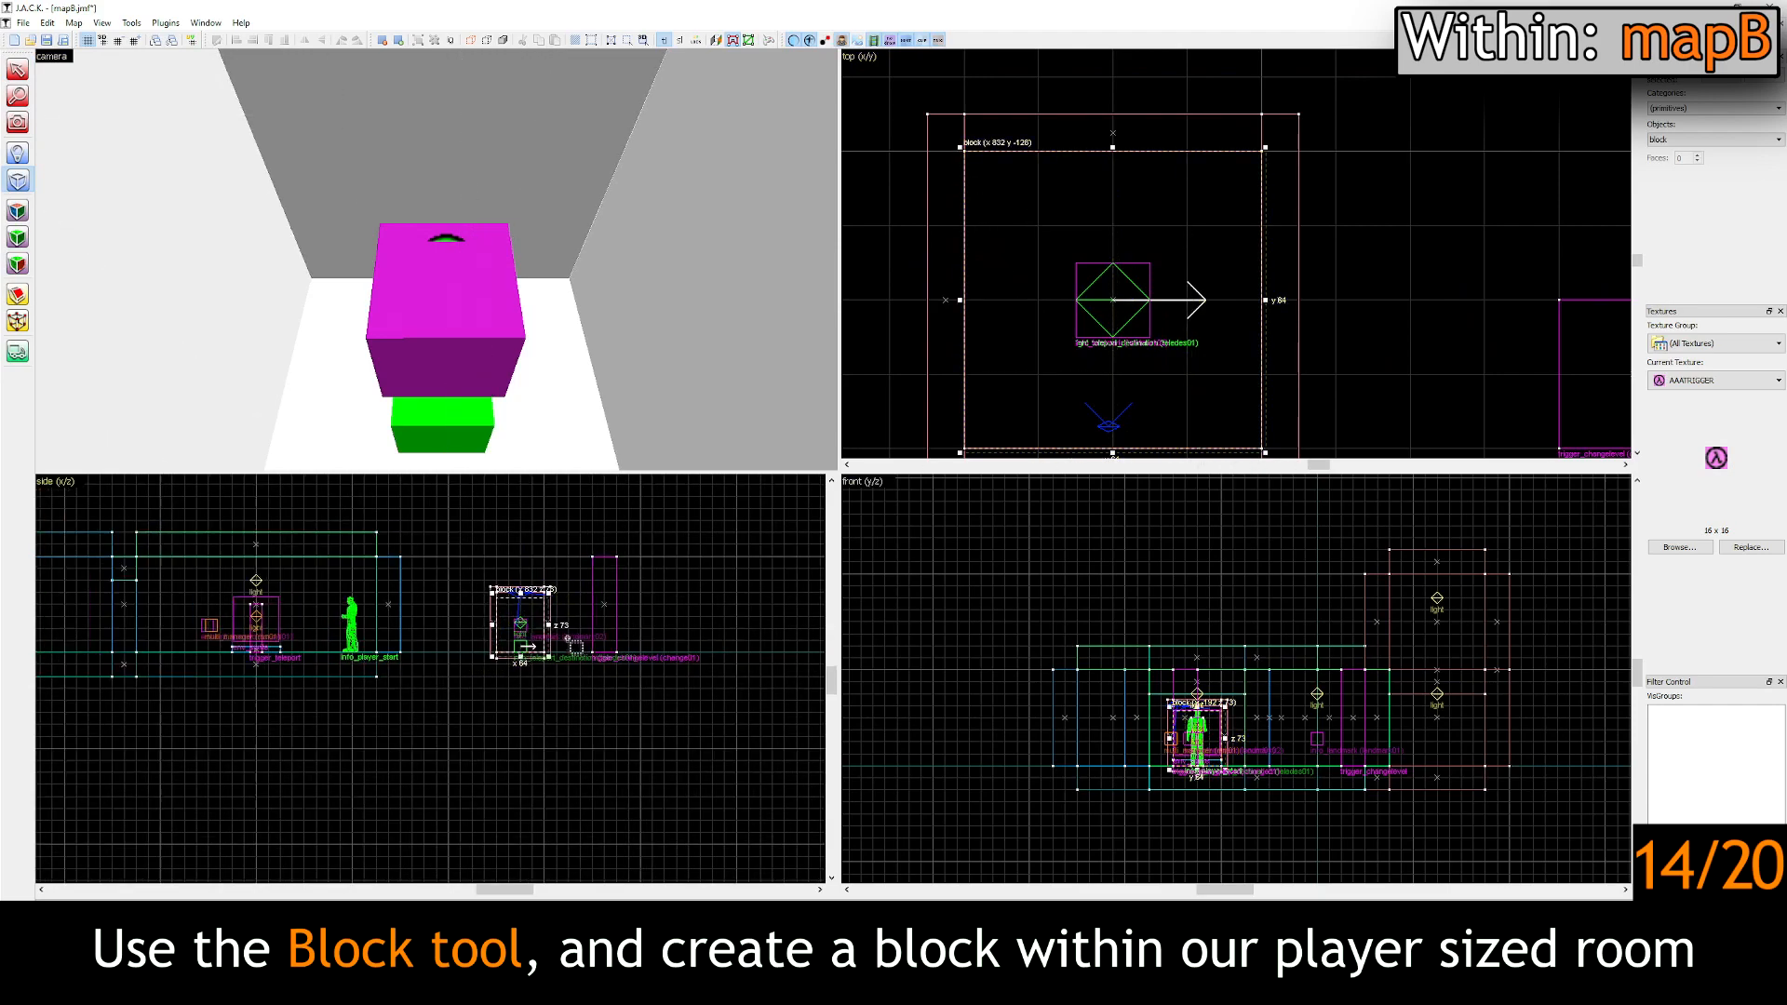
scroll(559, 637, "up", 7)
left_click_drag(470, 502, 471, 572)
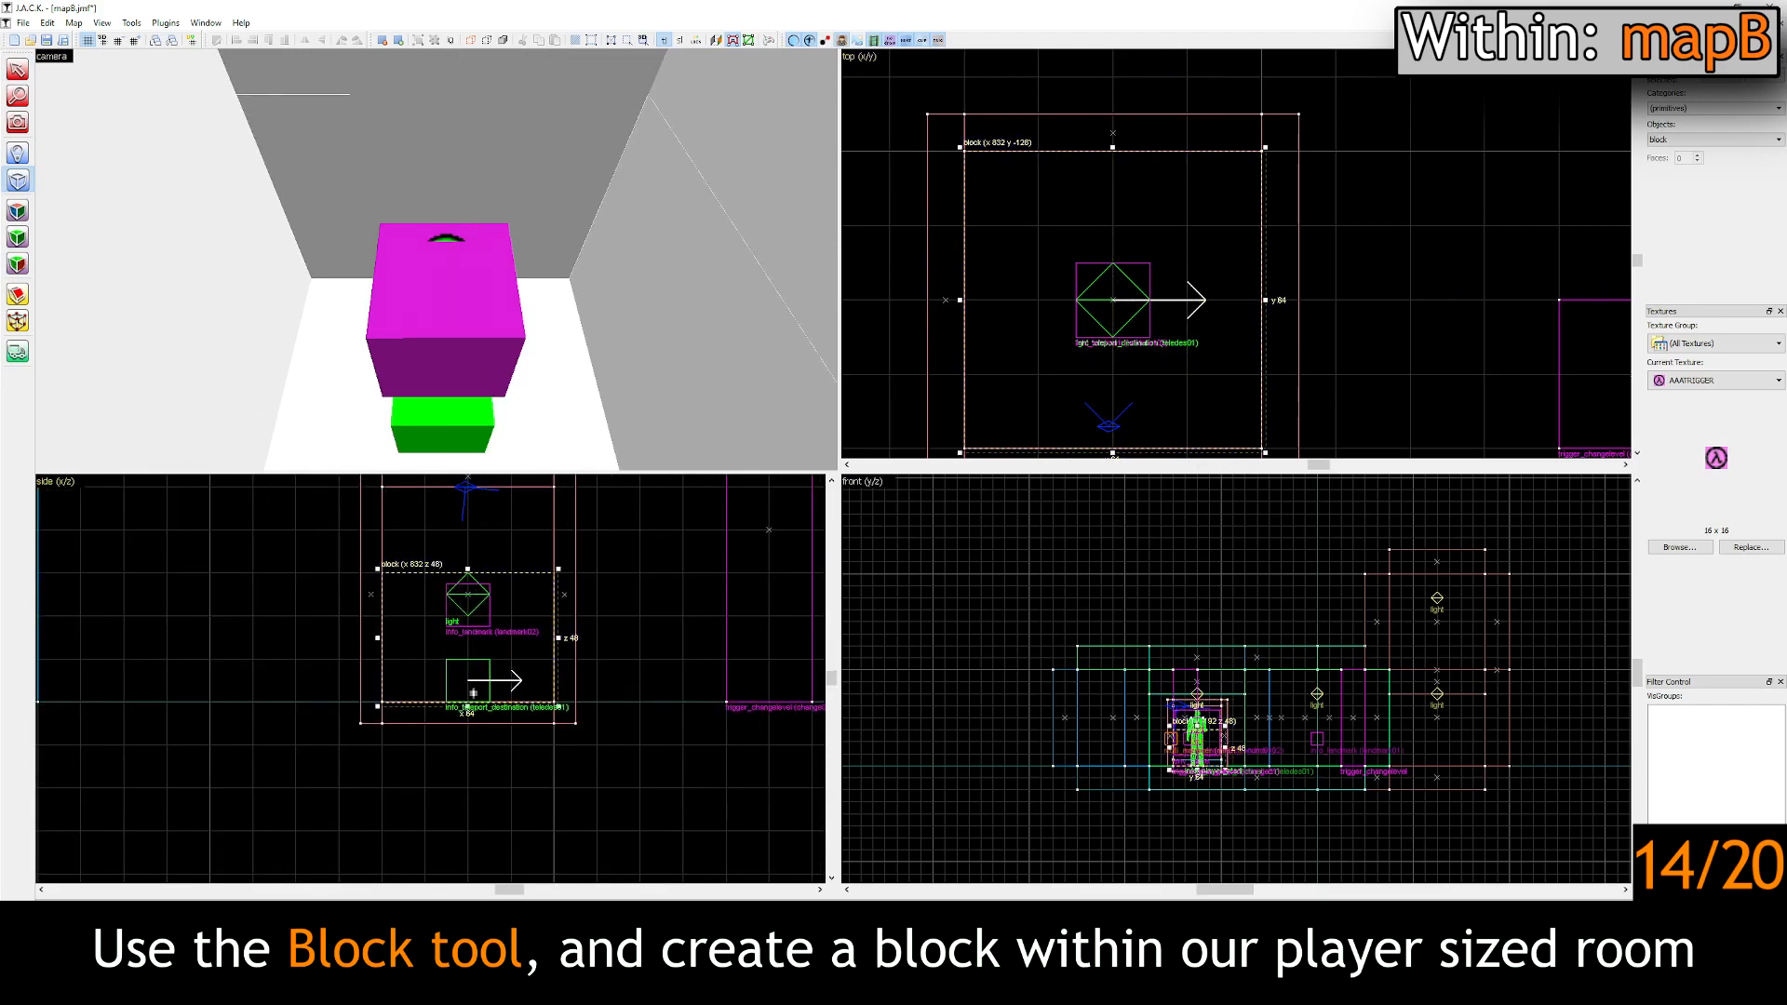
left_click_drag(481, 689, 482, 614)
key("z")
key("s")
key("w")
key("z")
key("Return")
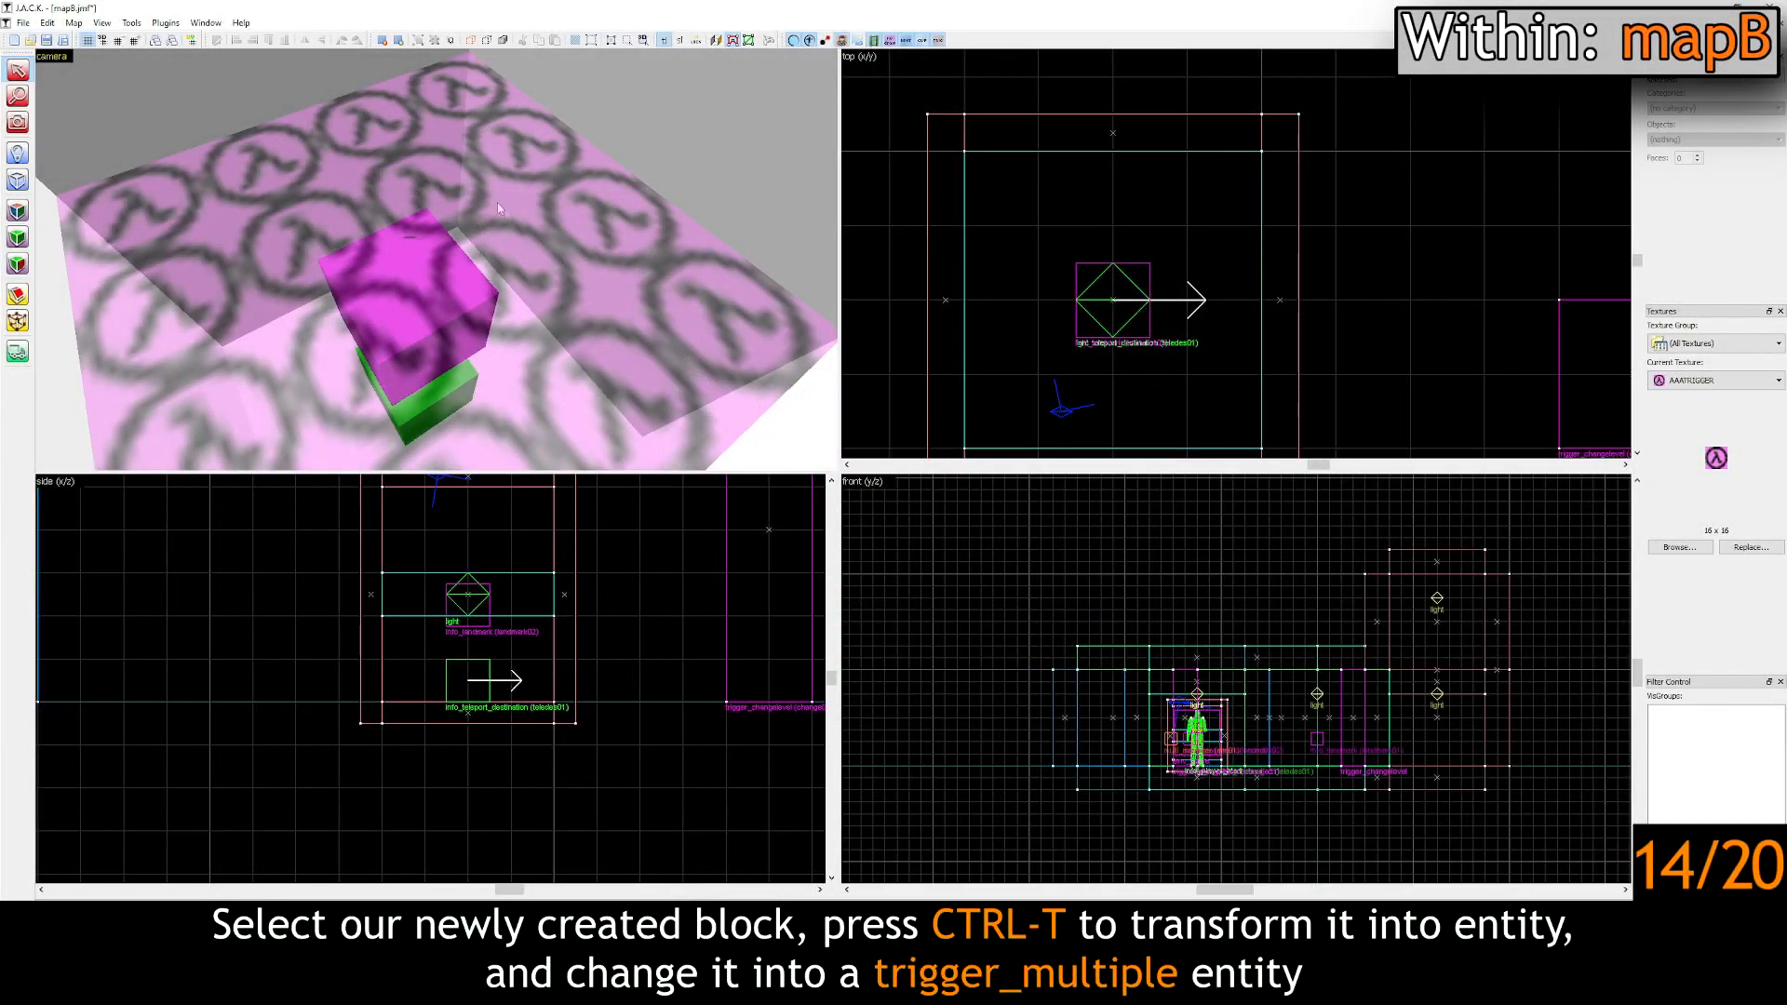
Step: Turn the new block into a trigger_multiple entity and switch its properties back to the regular attribute list
left_click(467, 183)
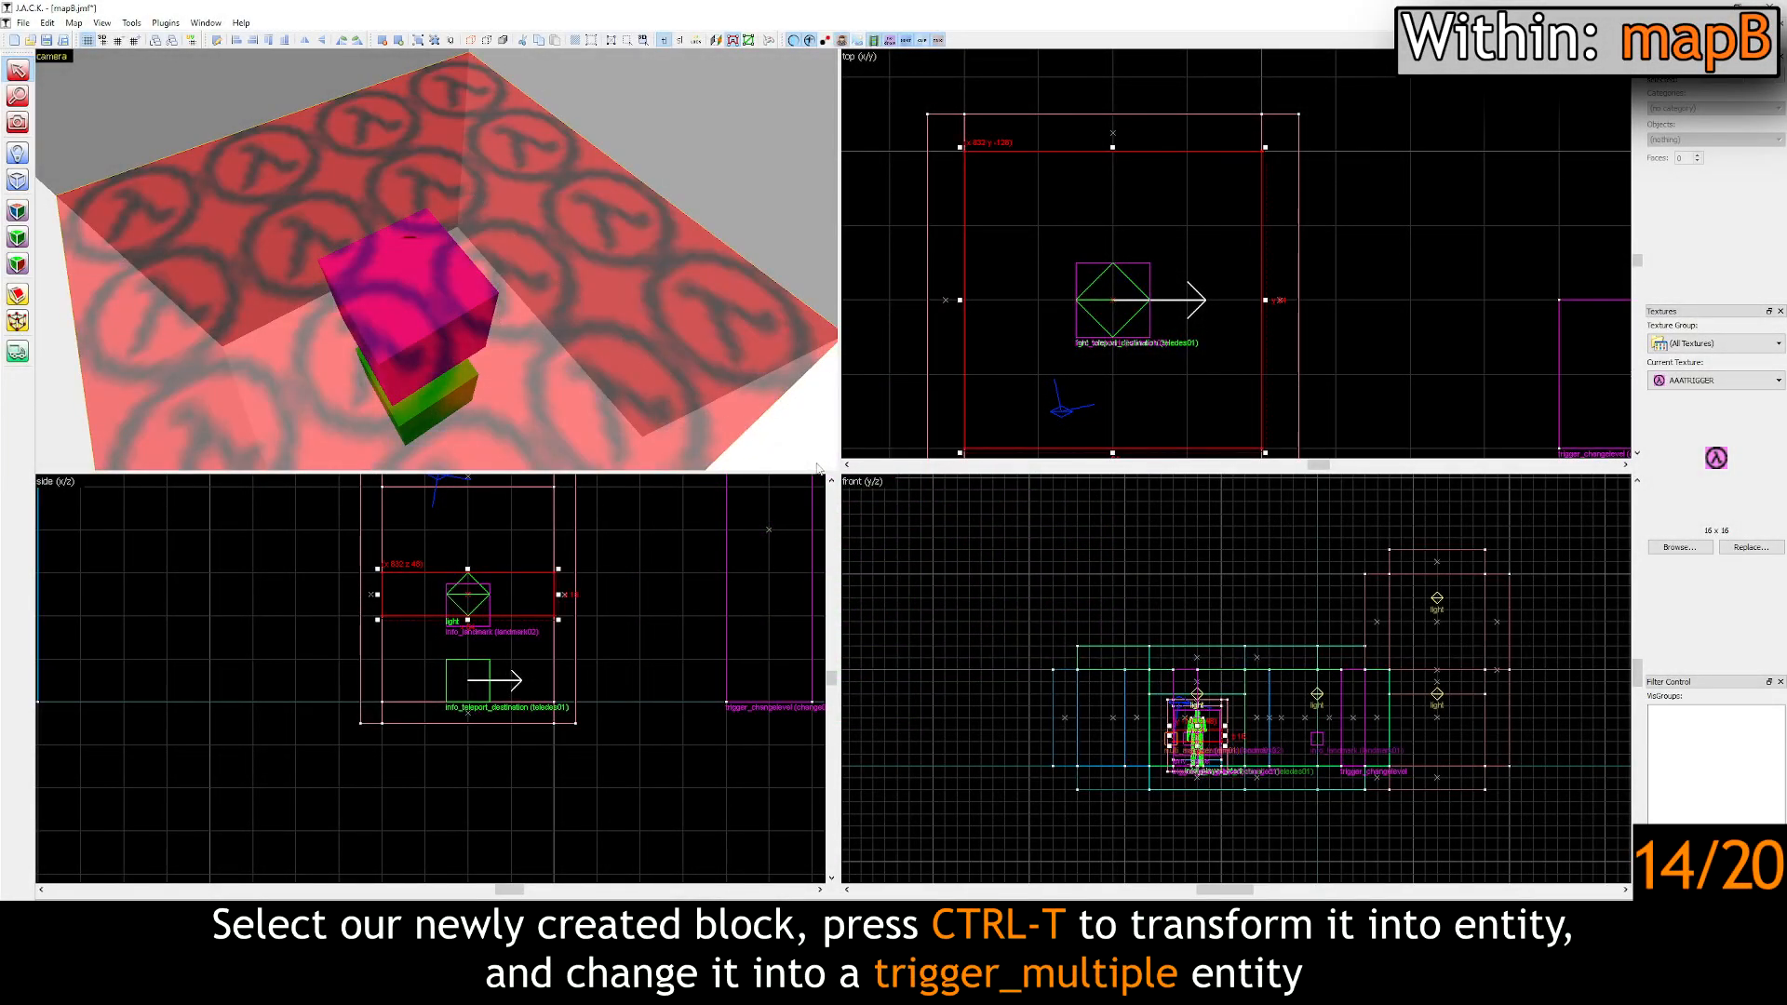
key("ctrl+t")
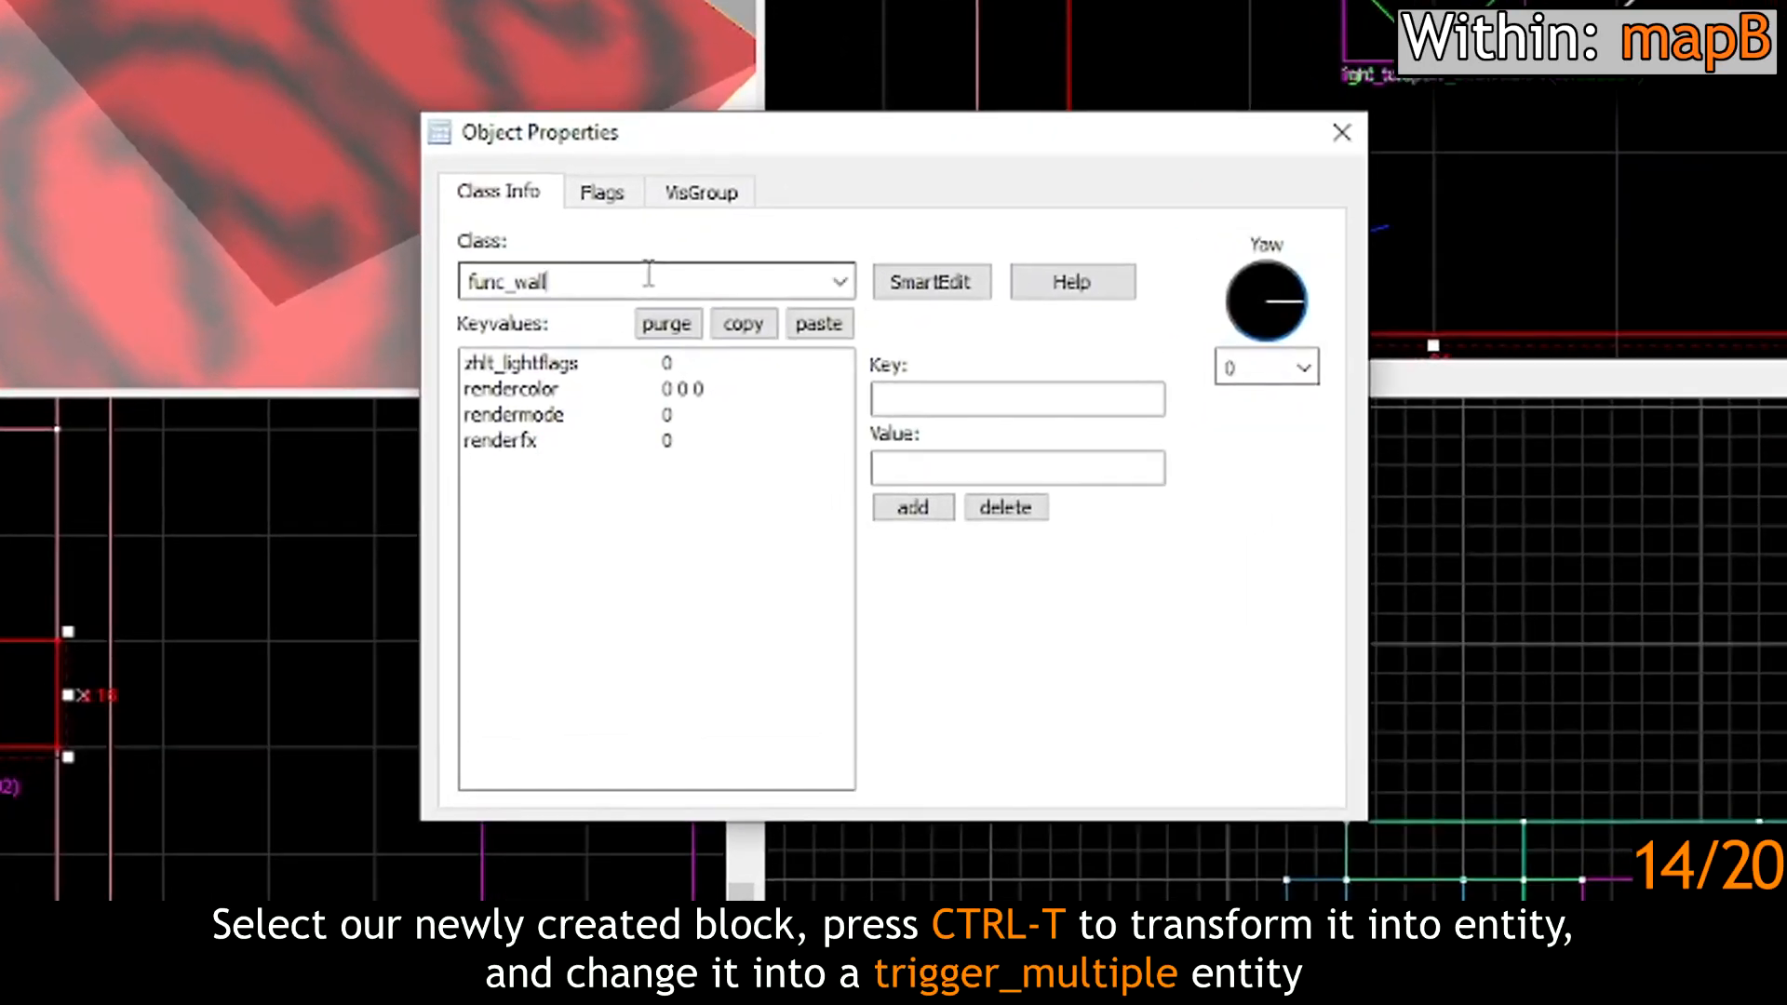
double_click(792, 425)
type("trigger_m")
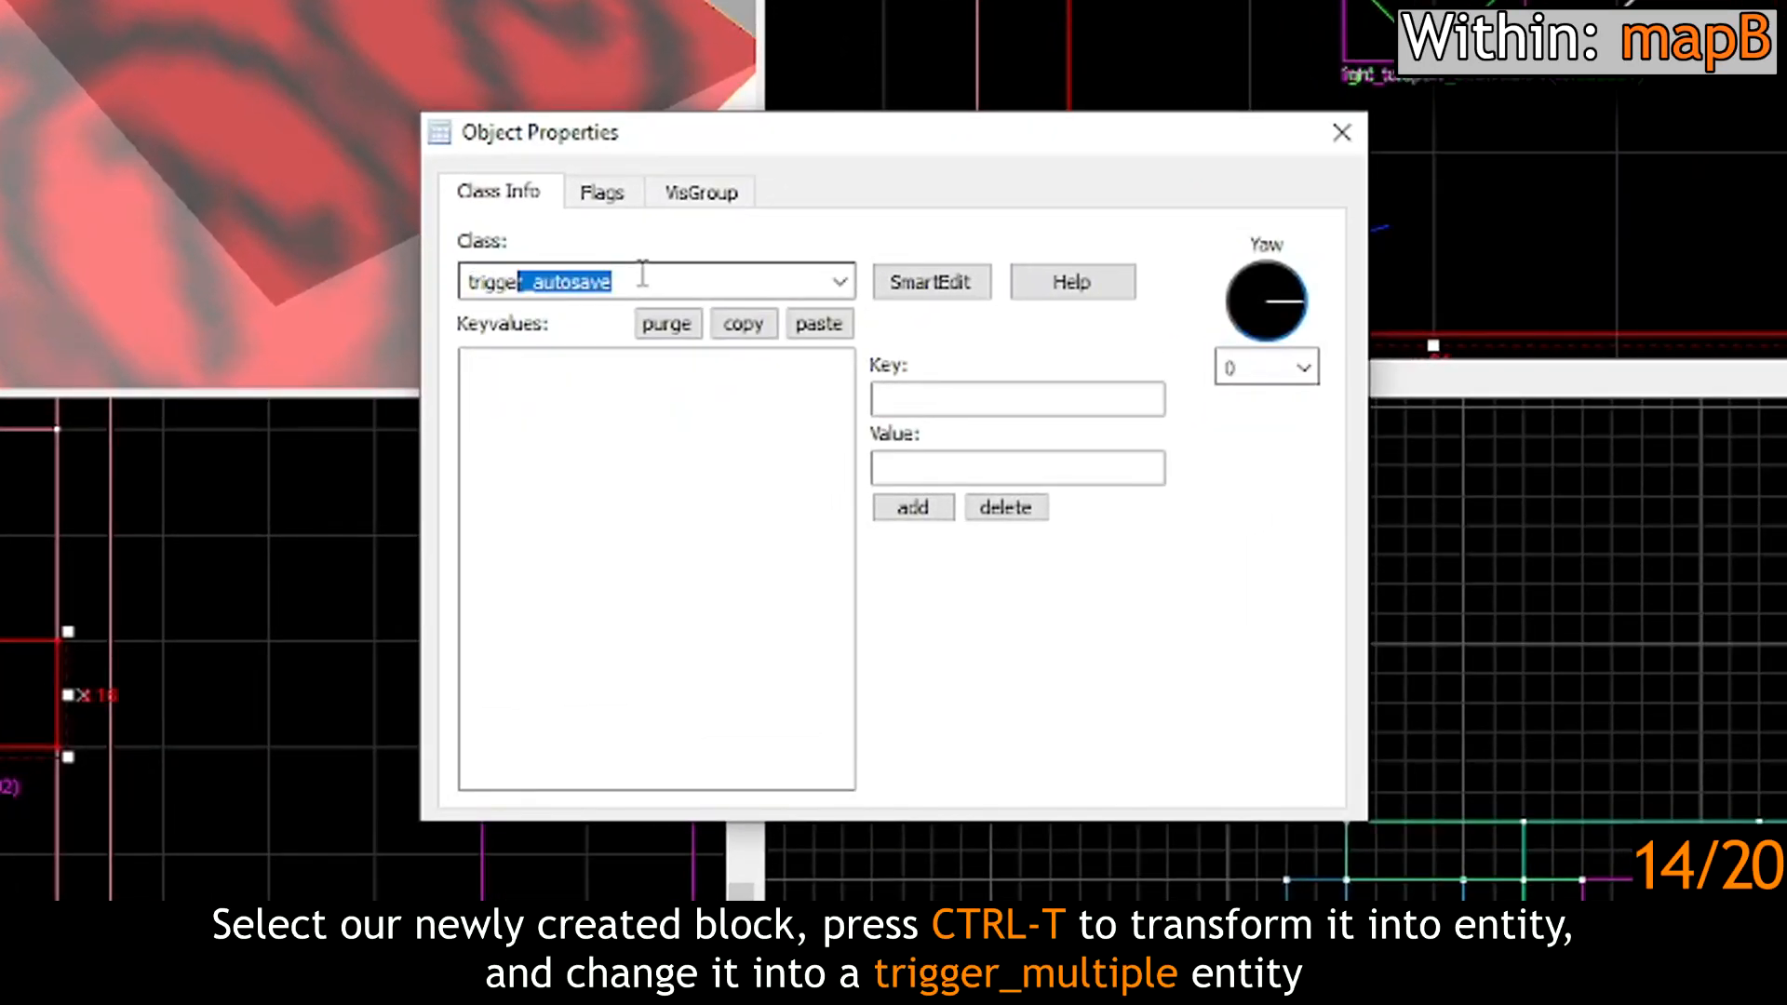
type("ultiple")
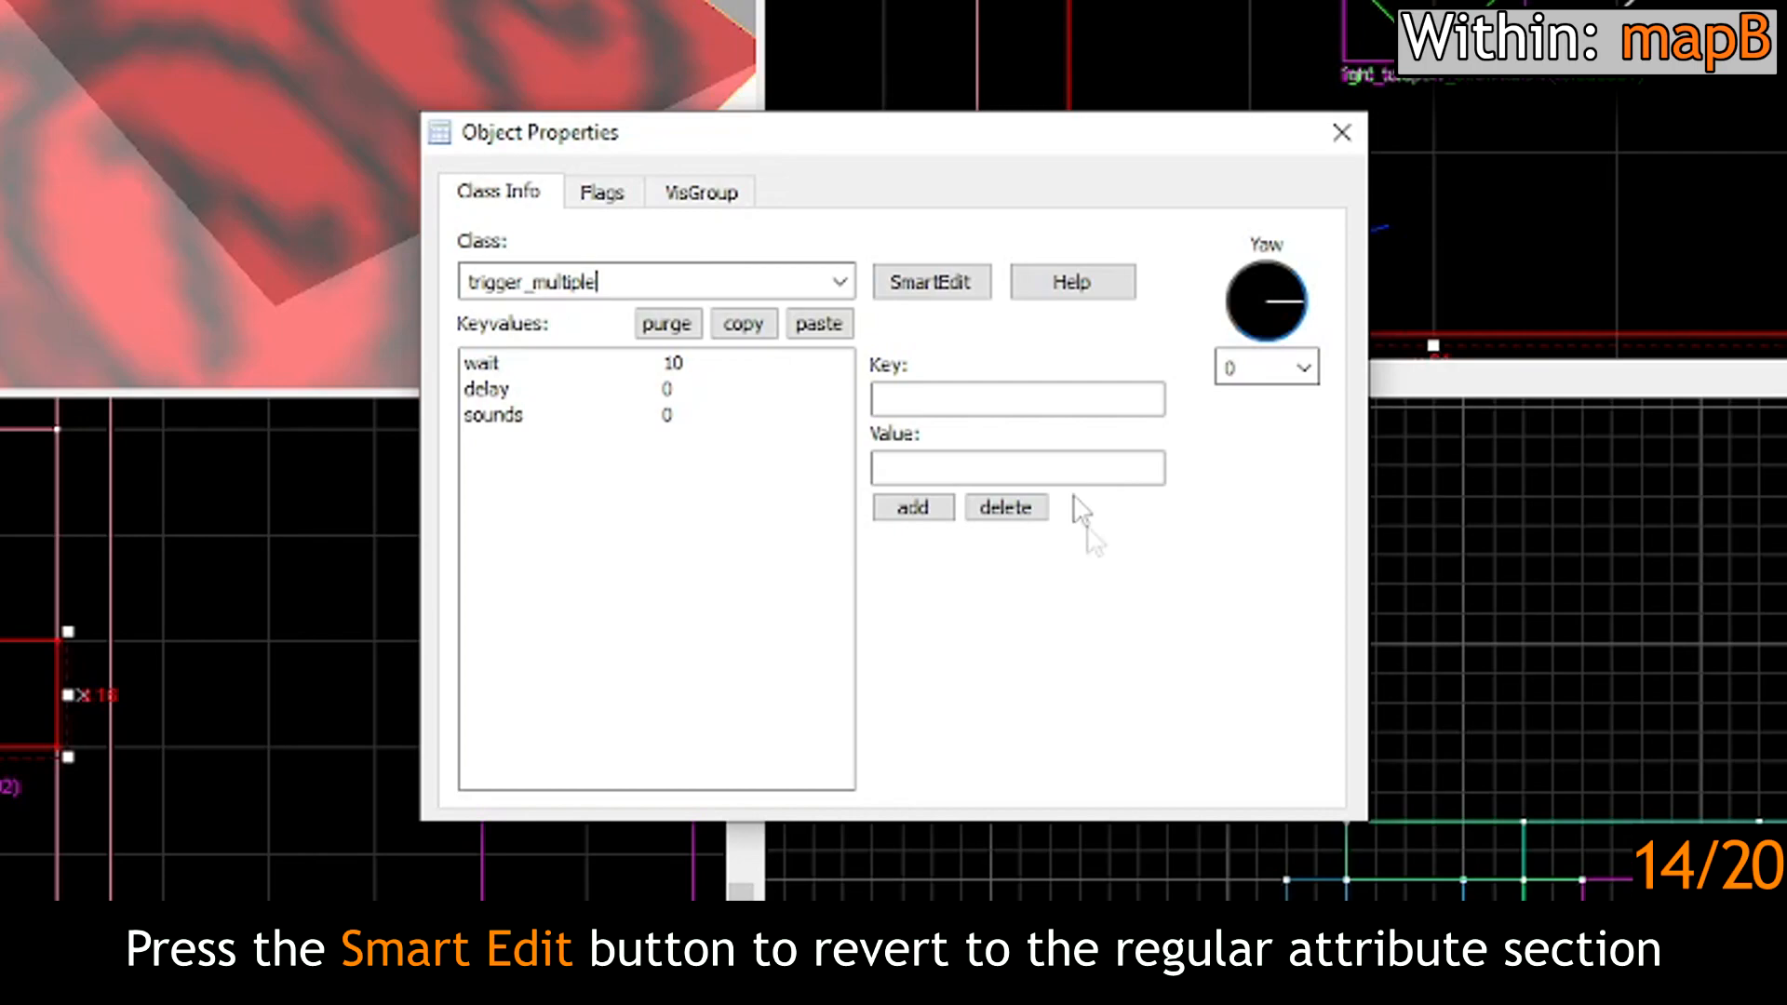
left_click(950, 282)
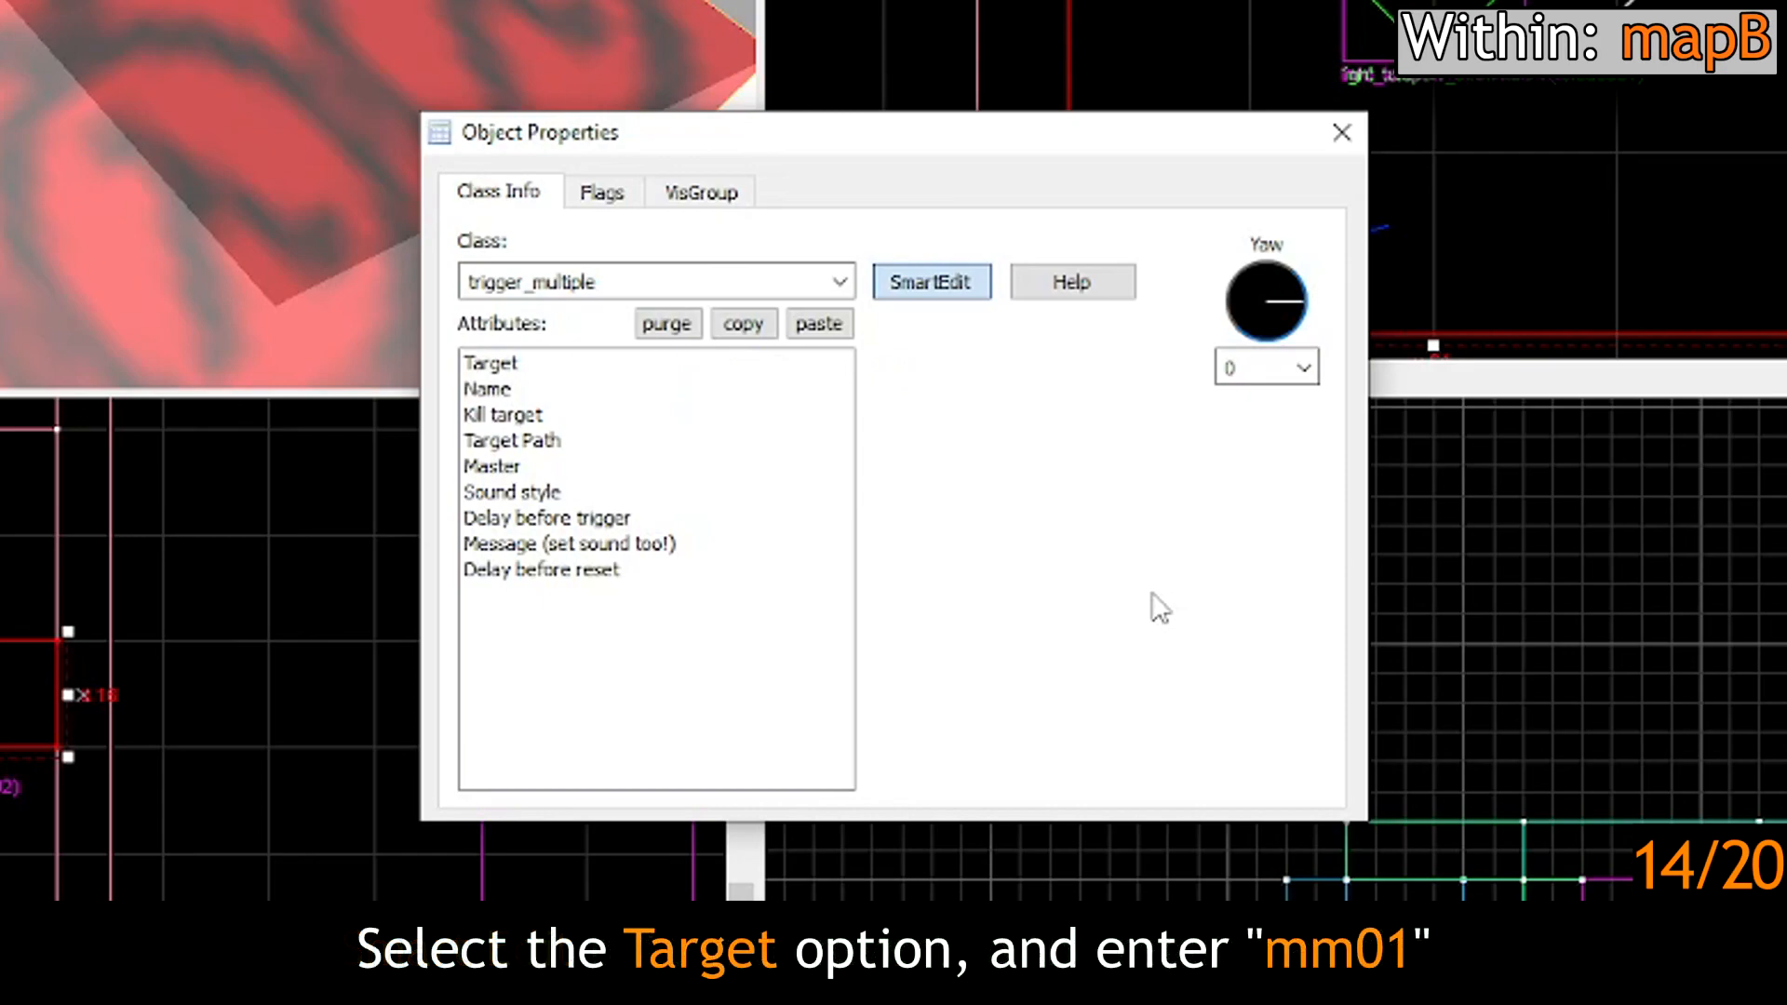
Step: Set the trigger_multiple's Target to mm01 and its Delay before reset to 3, closing its properties and deselecting it
left_click(767, 367)
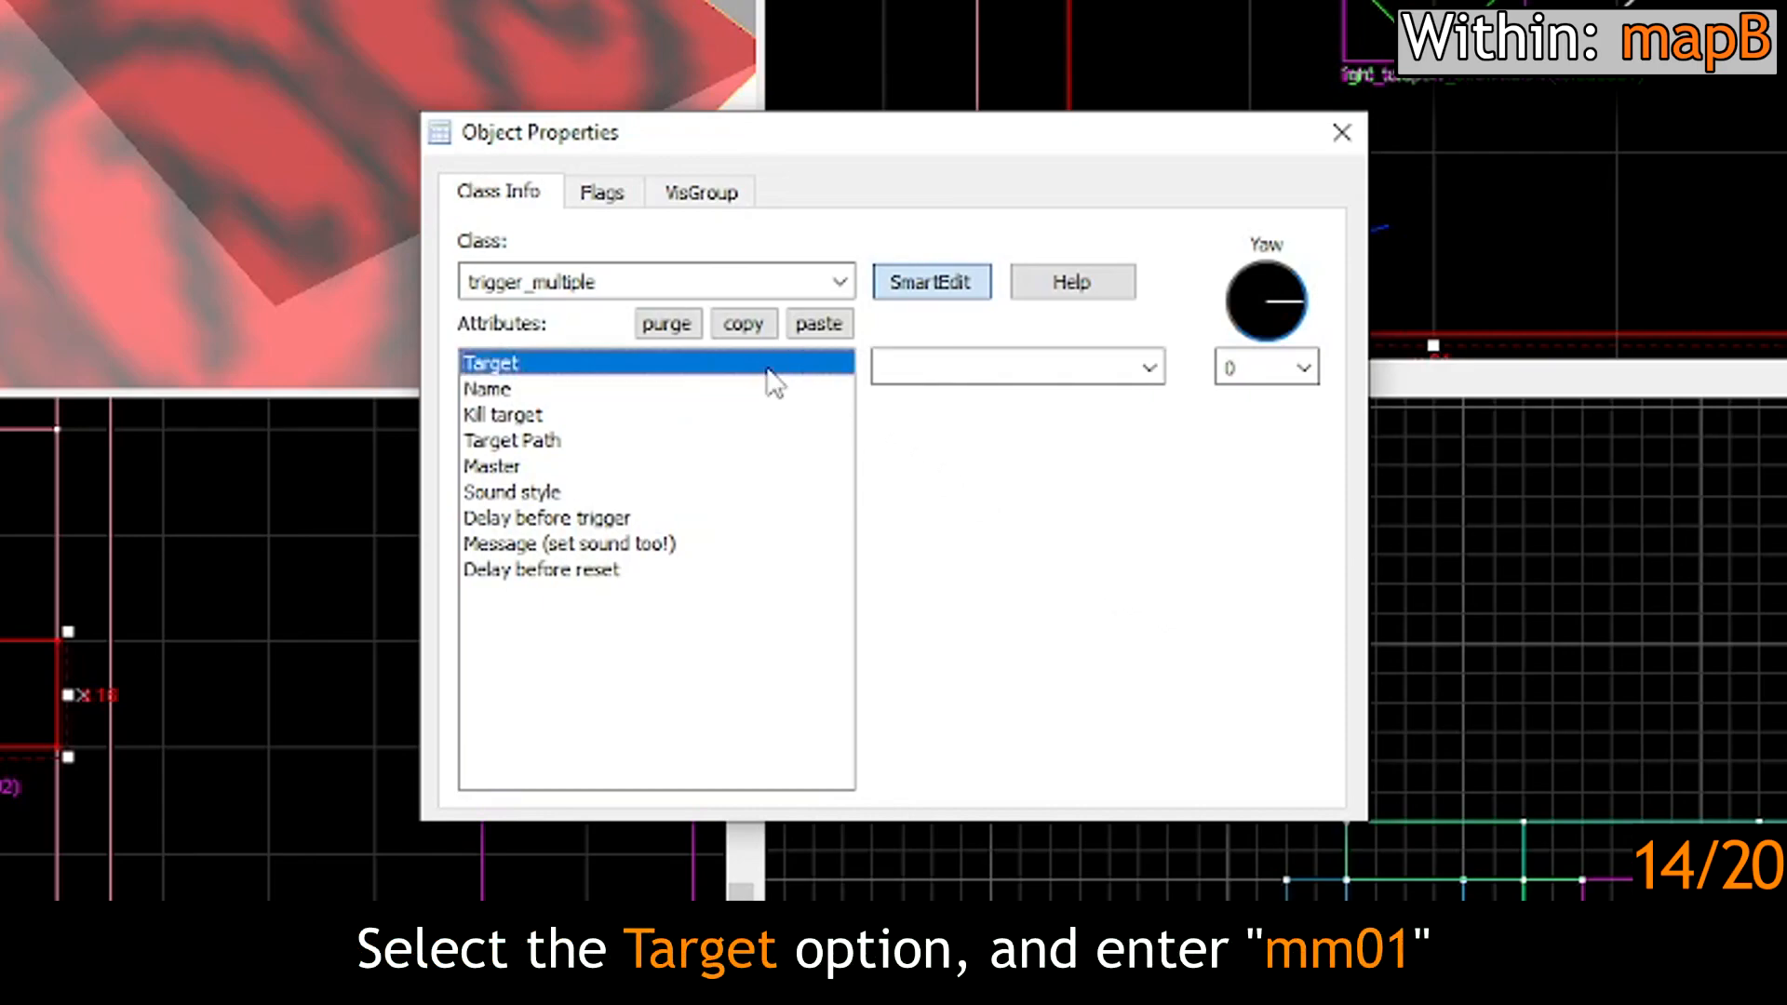
left_click(965, 365)
type("mm01")
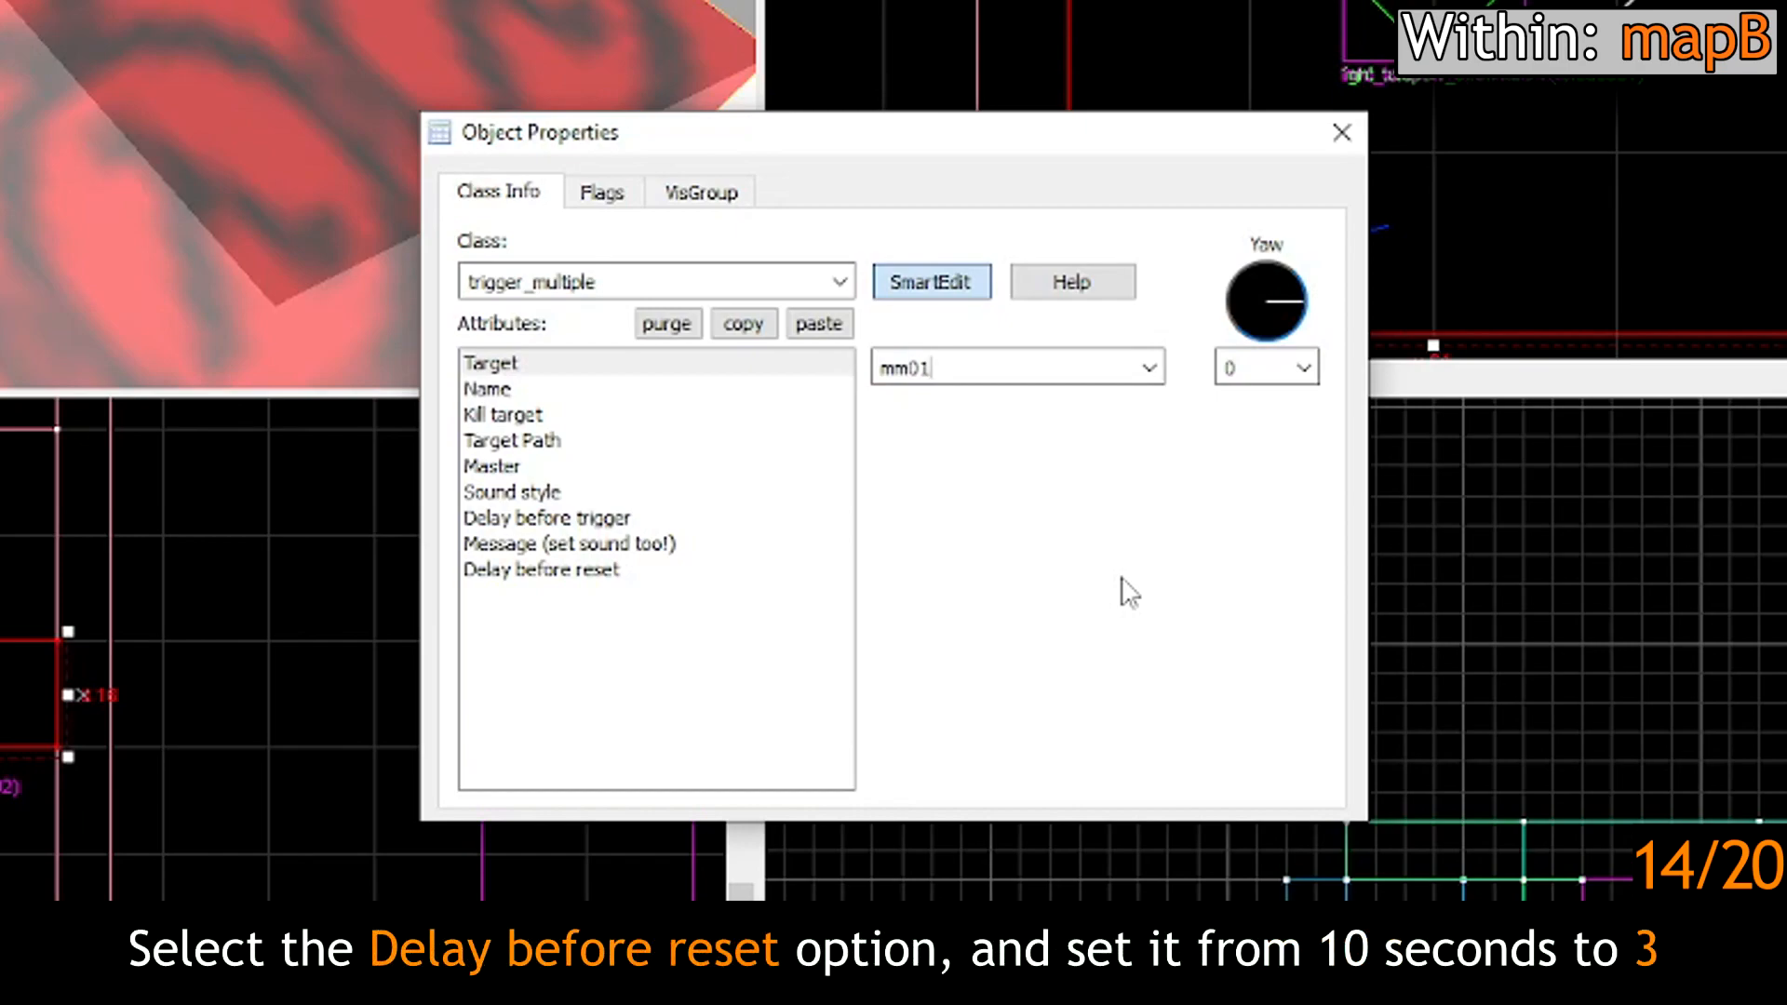
left_click(593, 581)
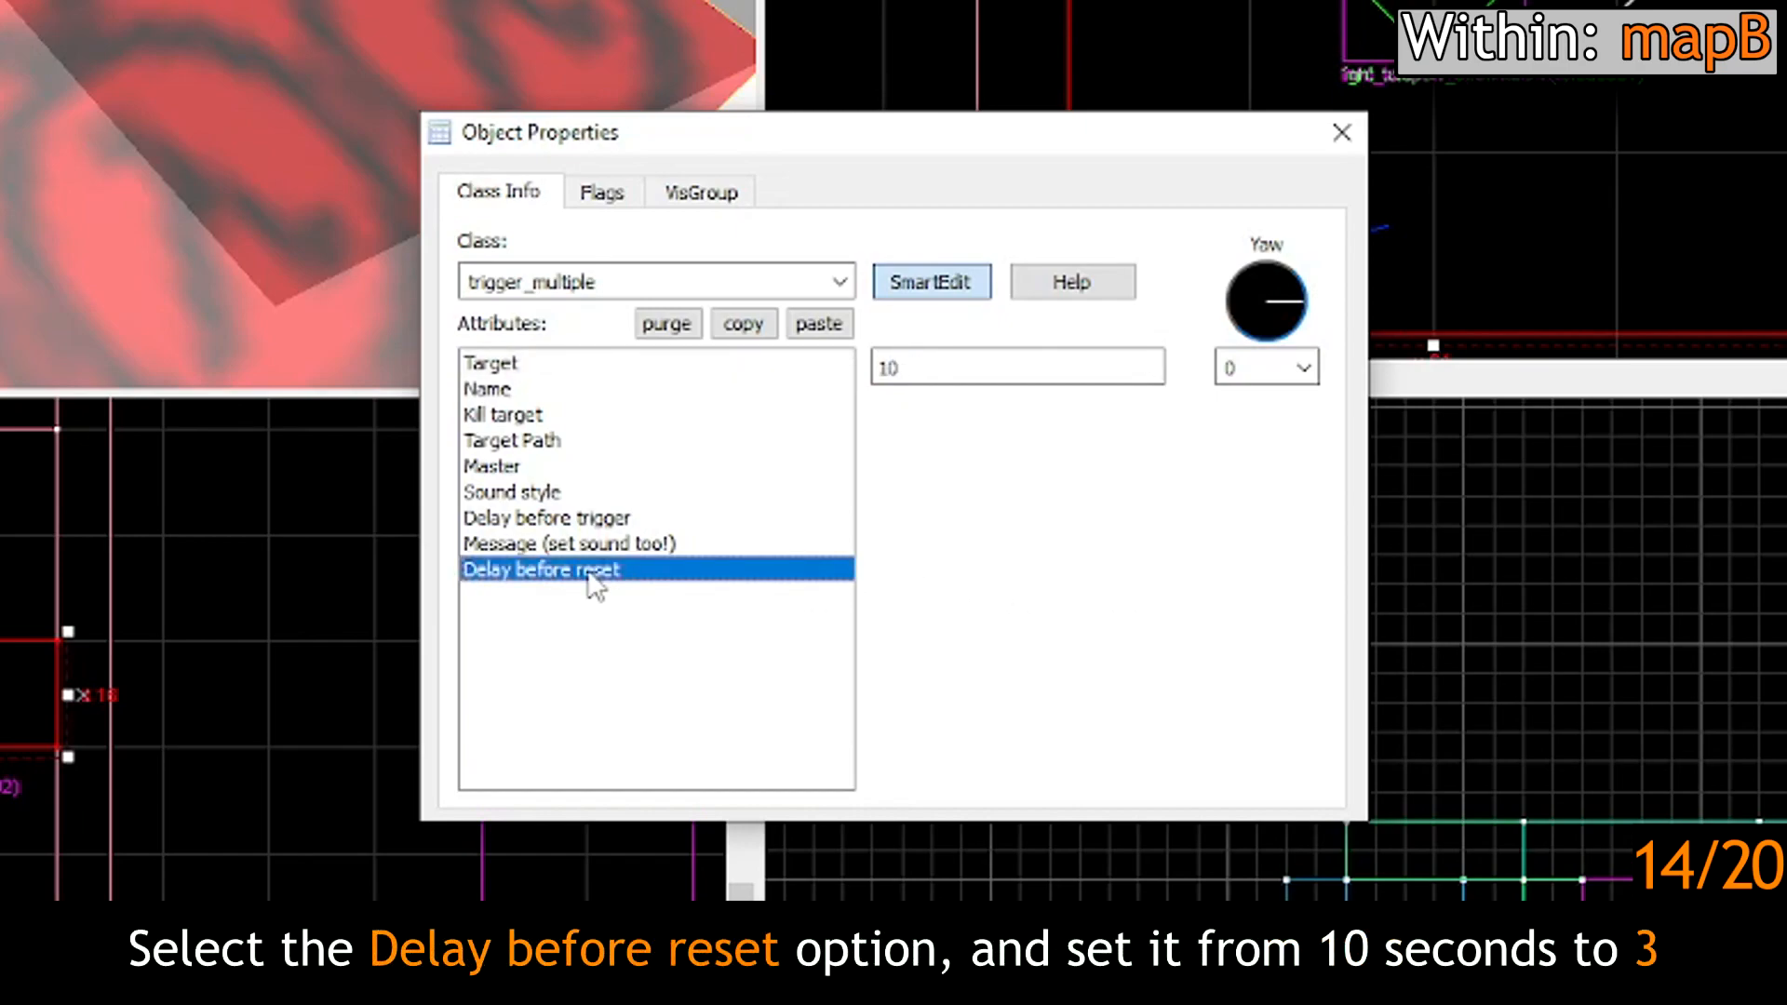
key("Tab")
type("3")
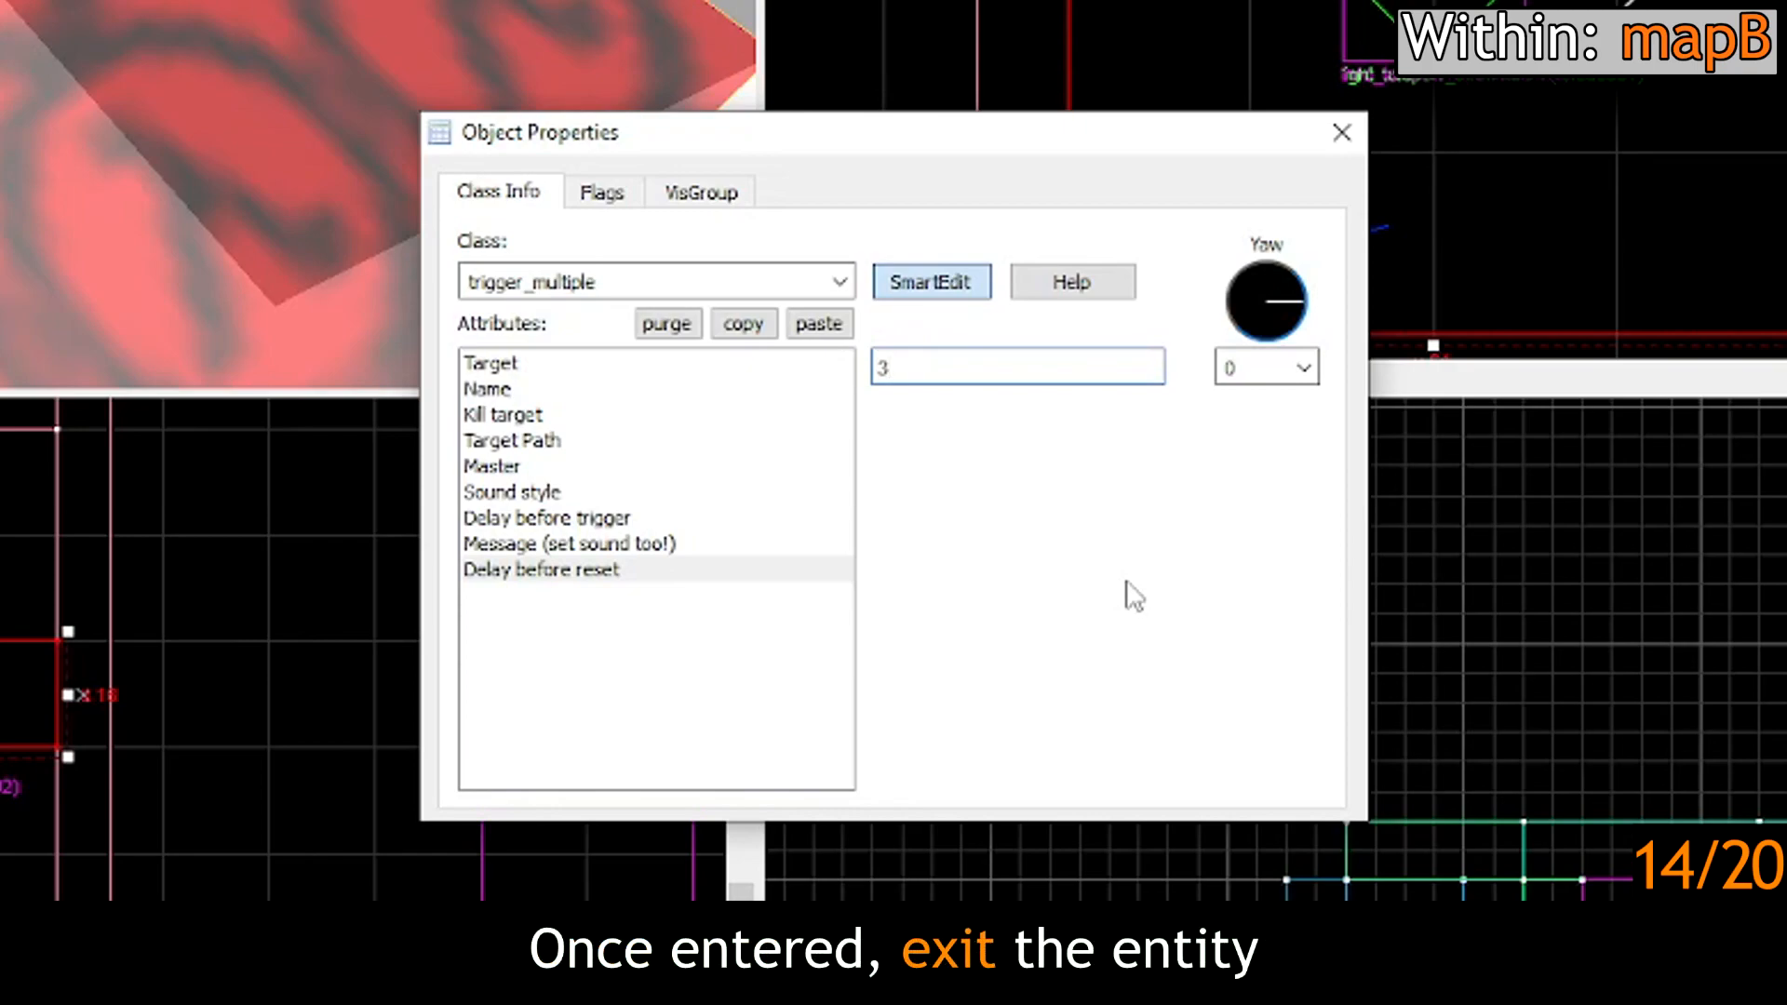
left_click(1340, 133)
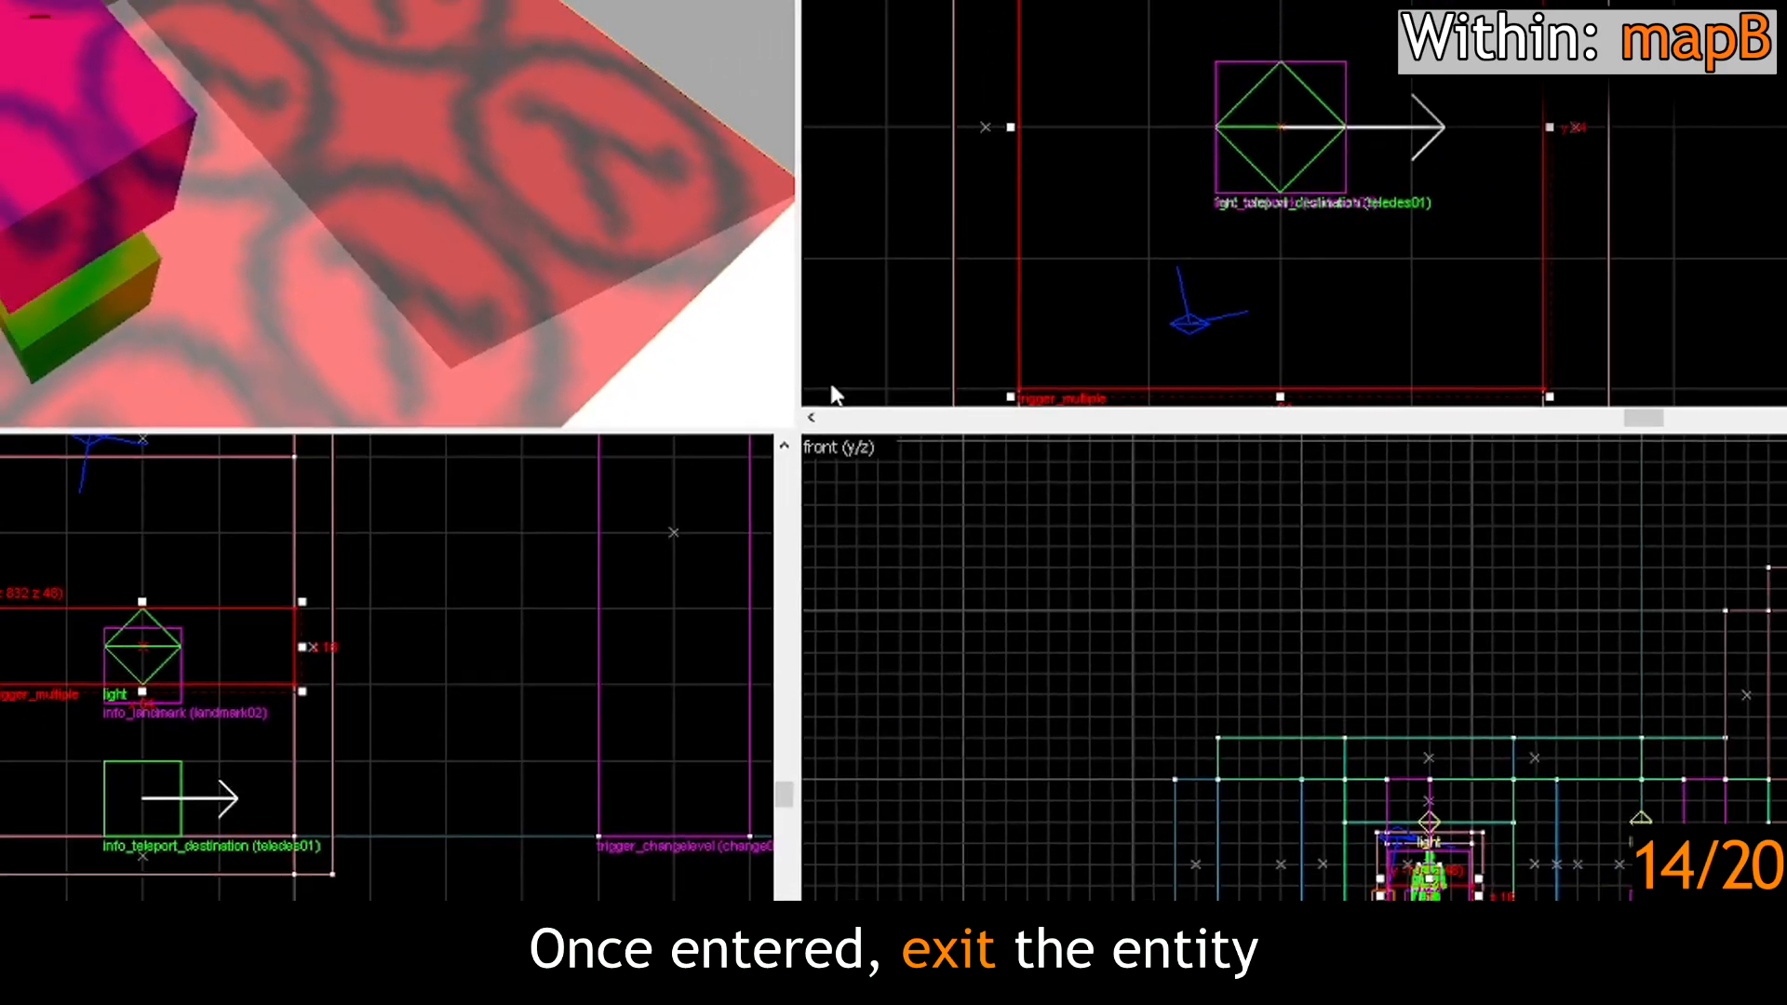
left_click(808, 327)
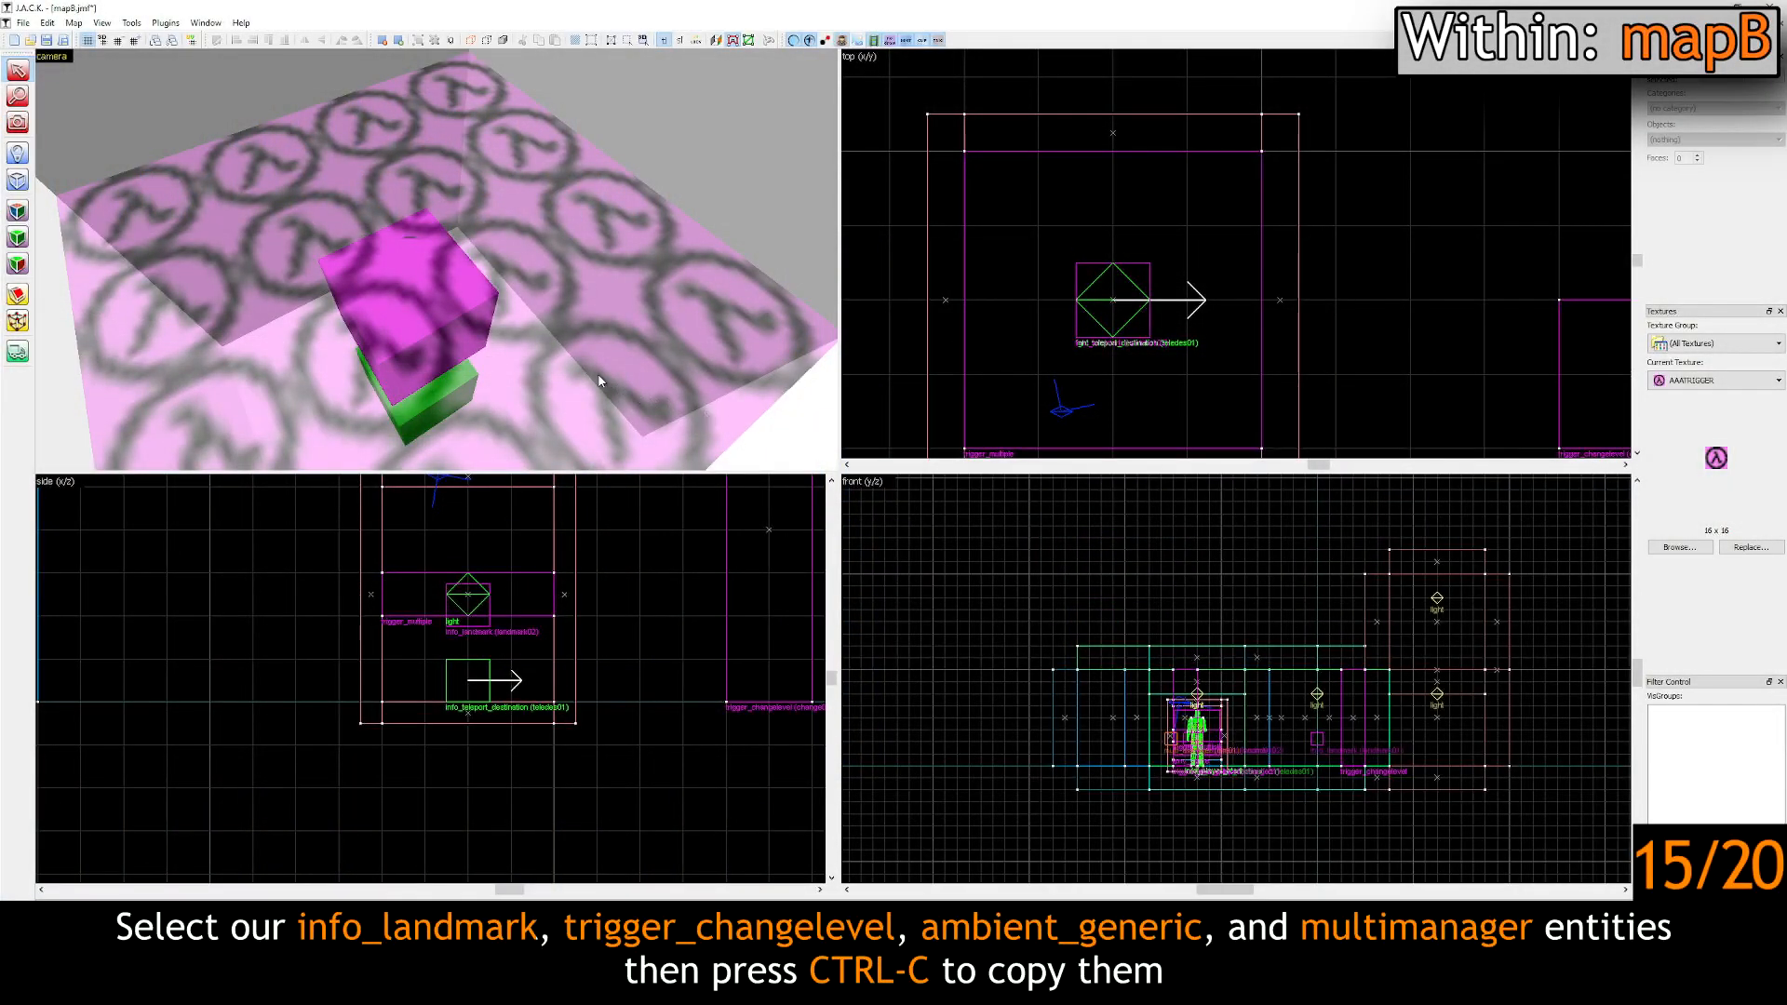
Step: Copy the info_landmark, trigger_changelevel, ambient_generic and multi_manager entities together from mapB, and clear the selection
key("z")
key("w")
key("s")
key("z")
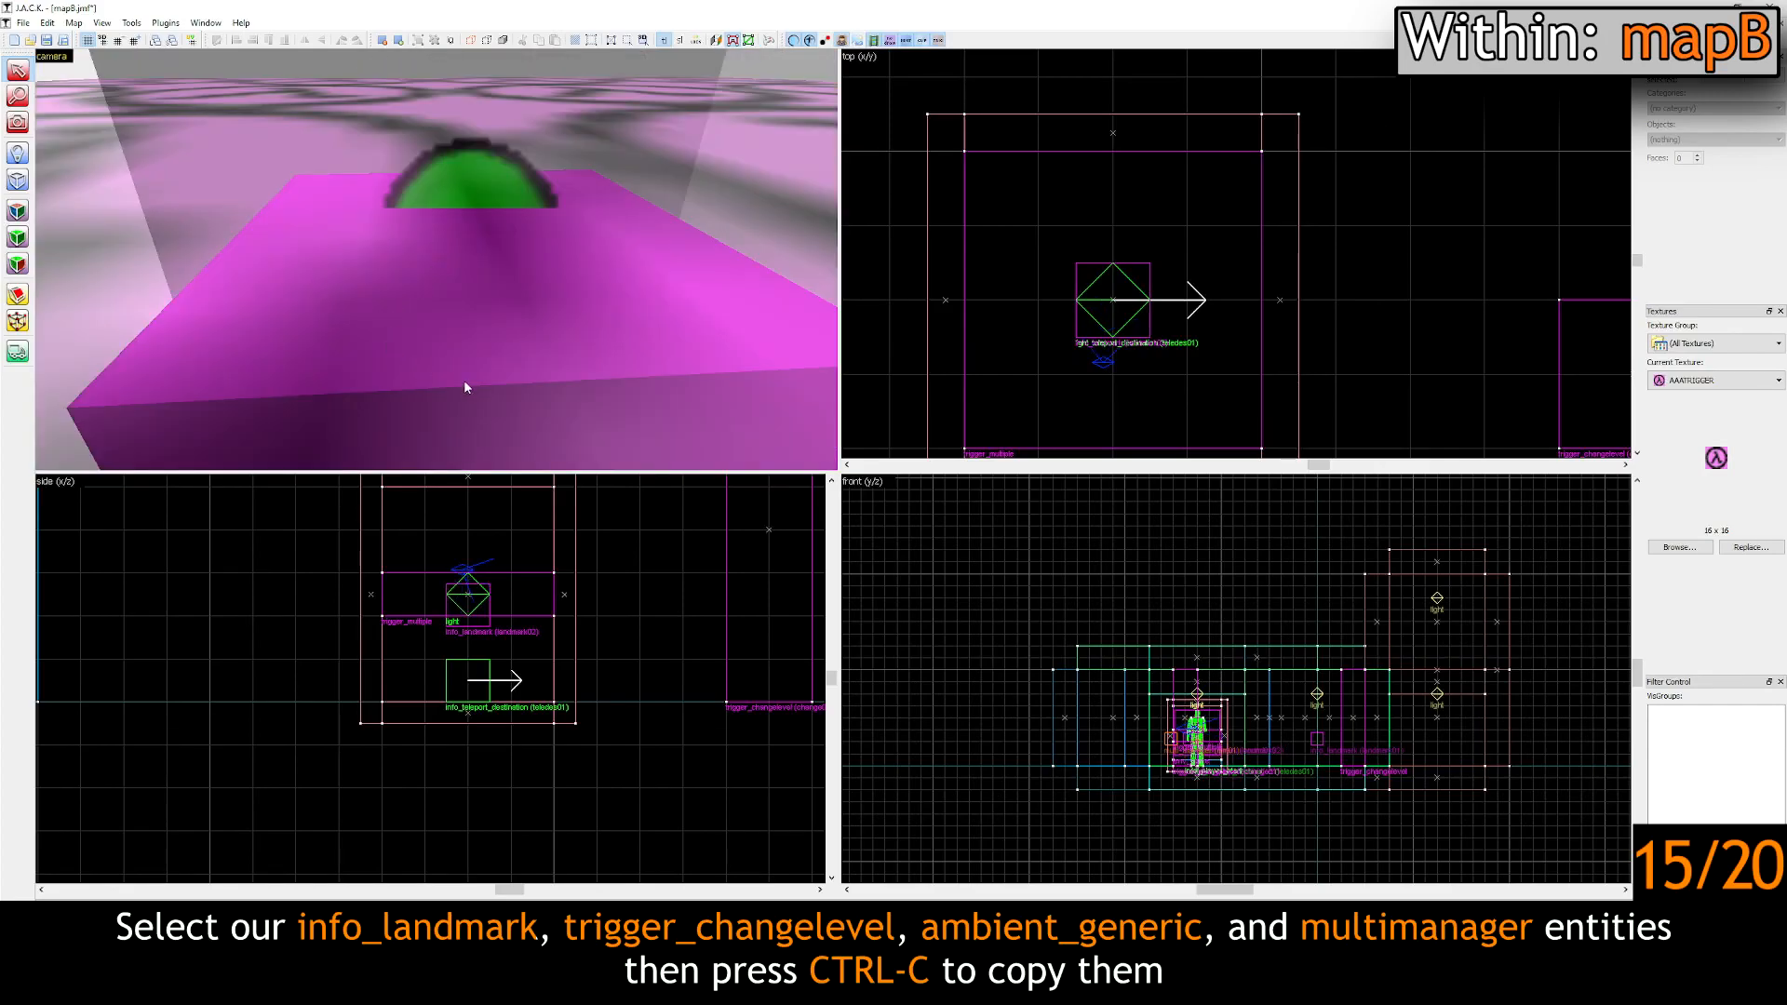
key("w")
left_click(410, 354)
key("z")
key("s")
key("z")
left_click(501, 269, "ctrl")
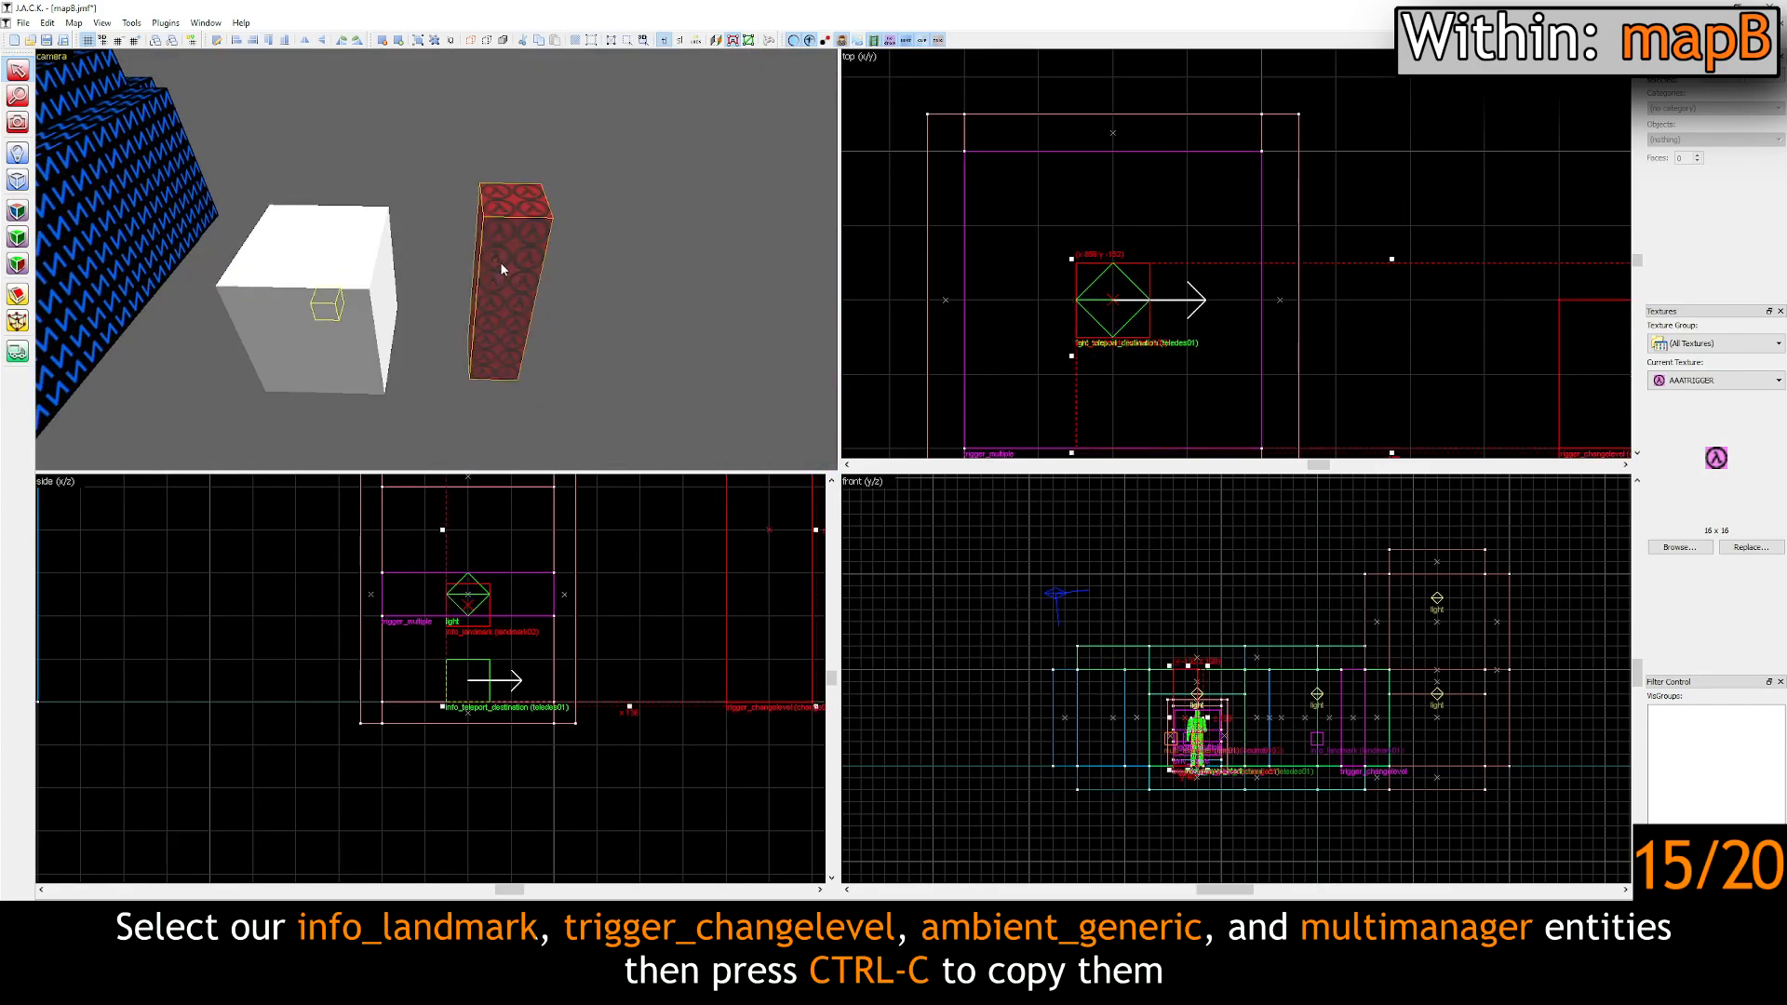
key("z")
key("w")
key("z")
left_click(417, 266, "ctrl")
left_click(402, 327, "ctrl")
scroll(1181, 311, "down", 2)
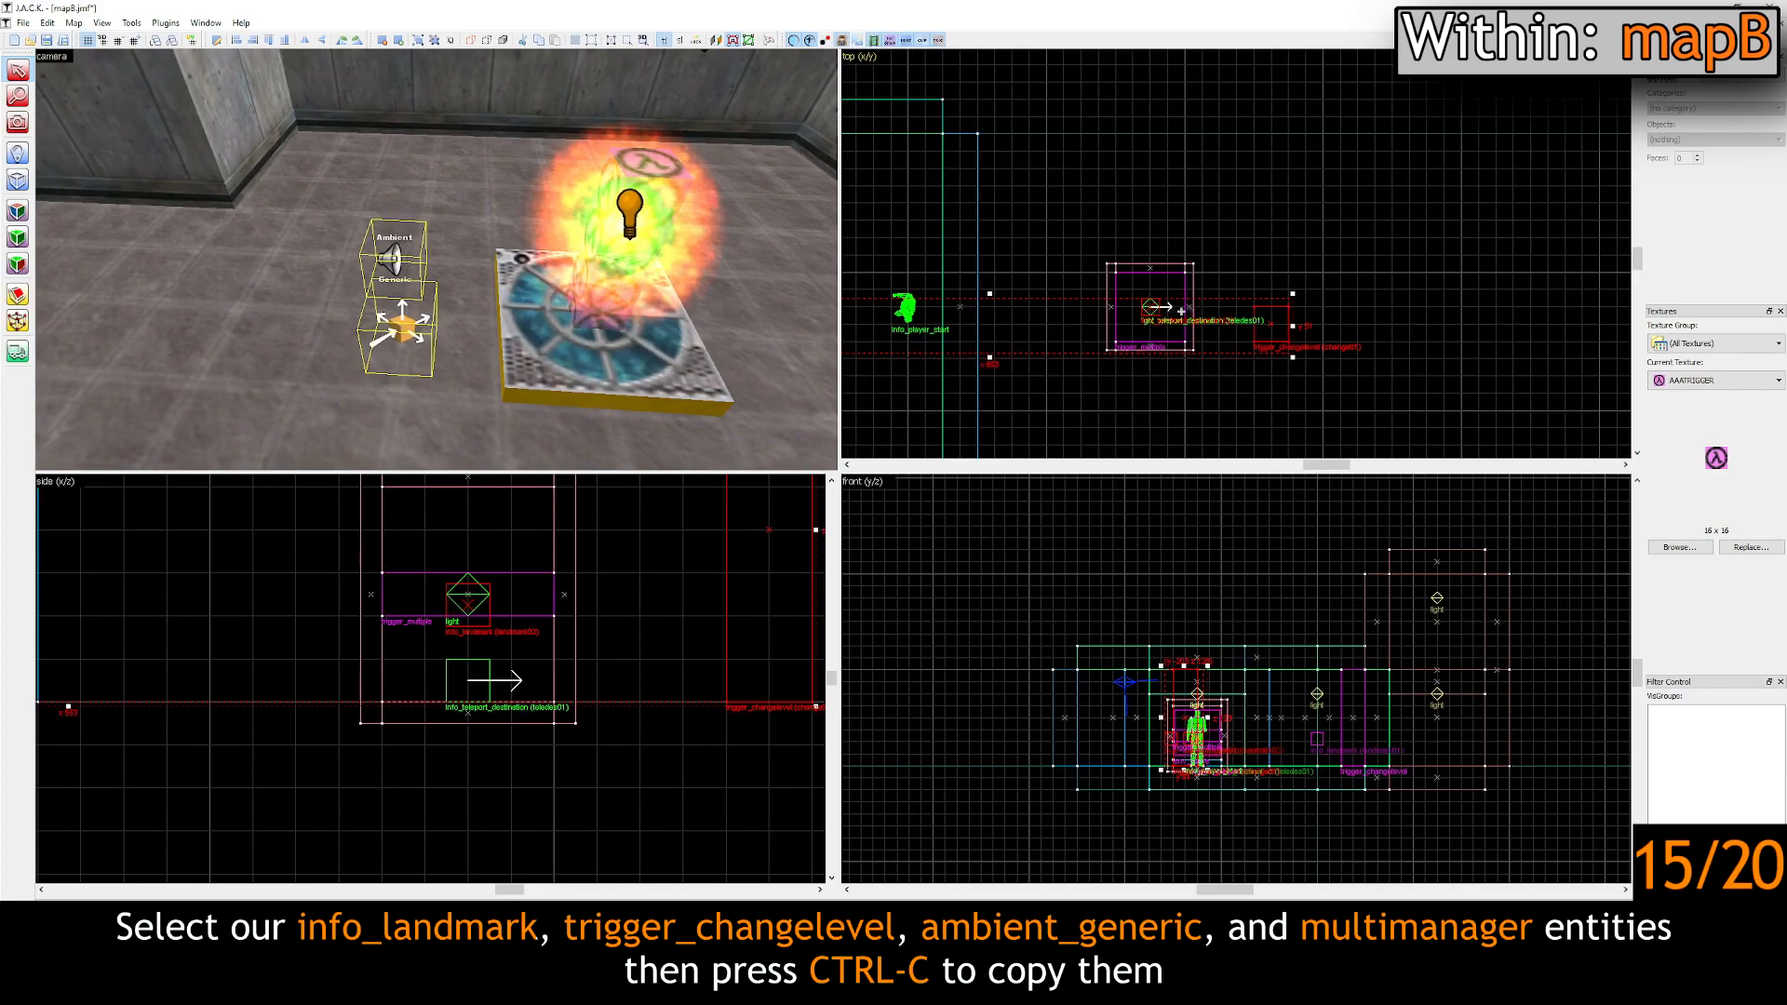
middle_click_drag(1034, 334, 1237, 255)
scroll(1237, 255, "down", 1)
key("ctrl+c")
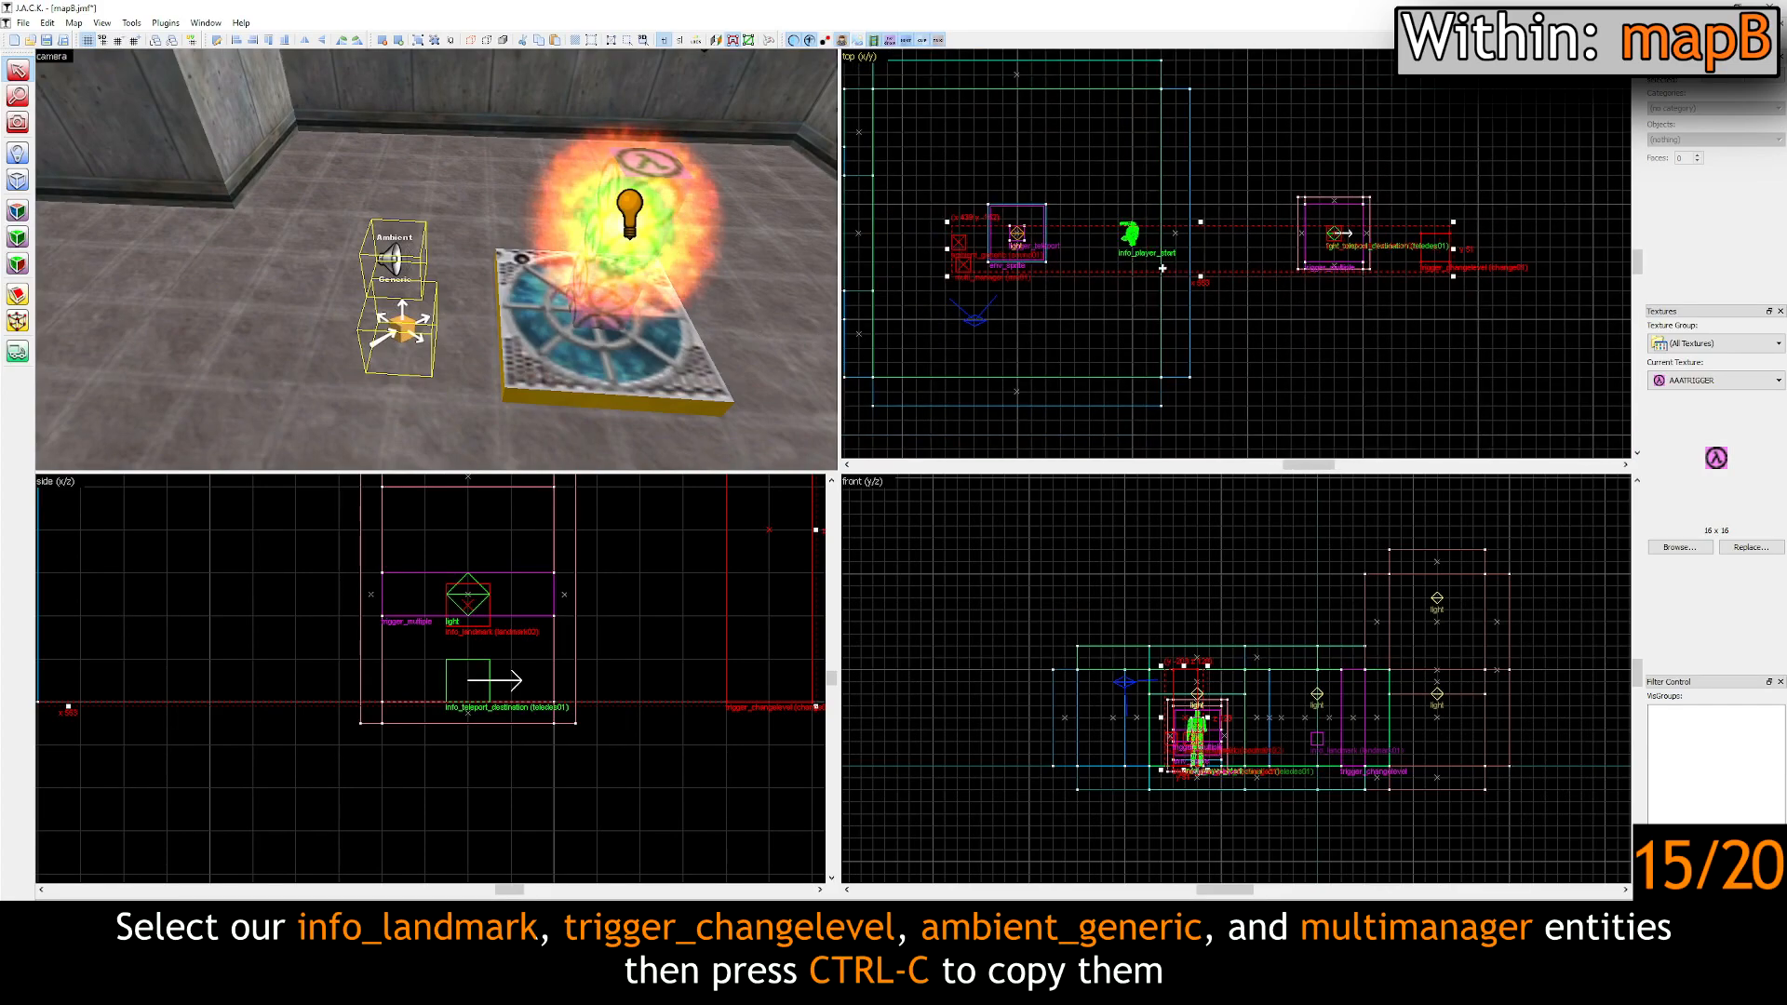
key("Escape")
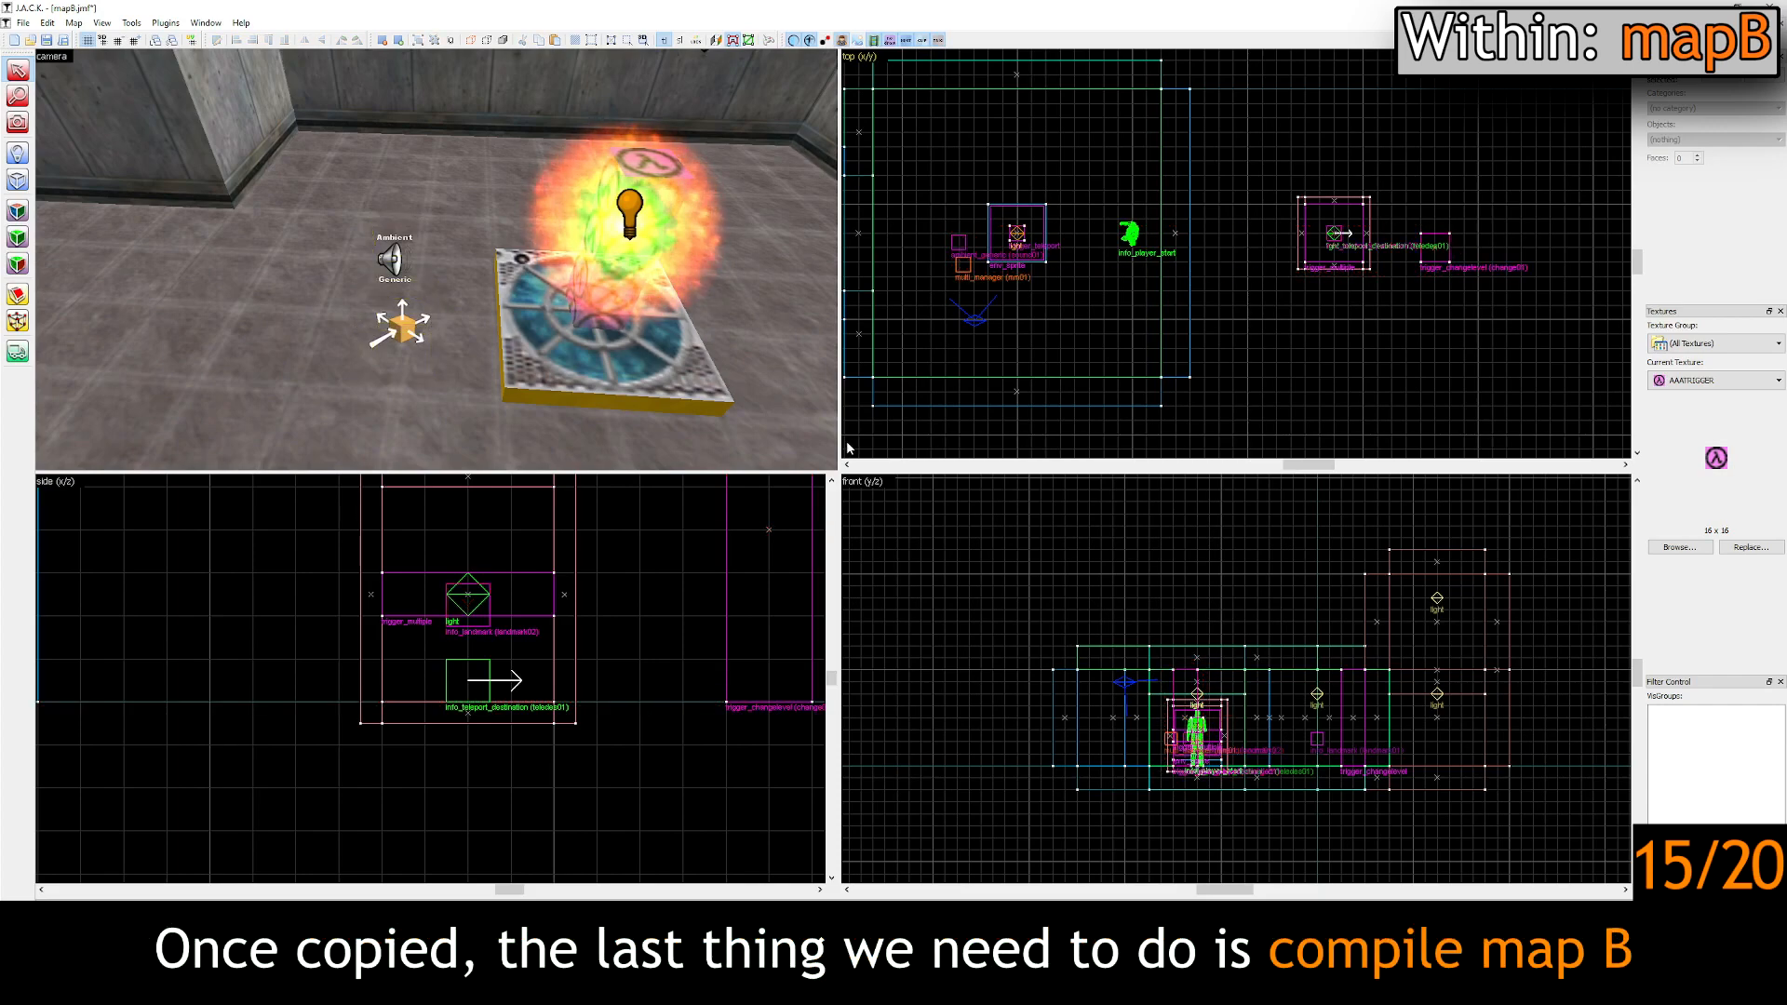
Step: Compile mapB with normal CSG, BSP, VIS and LIGHT and the "Don't run the game" option, then close the compile log
key("F9")
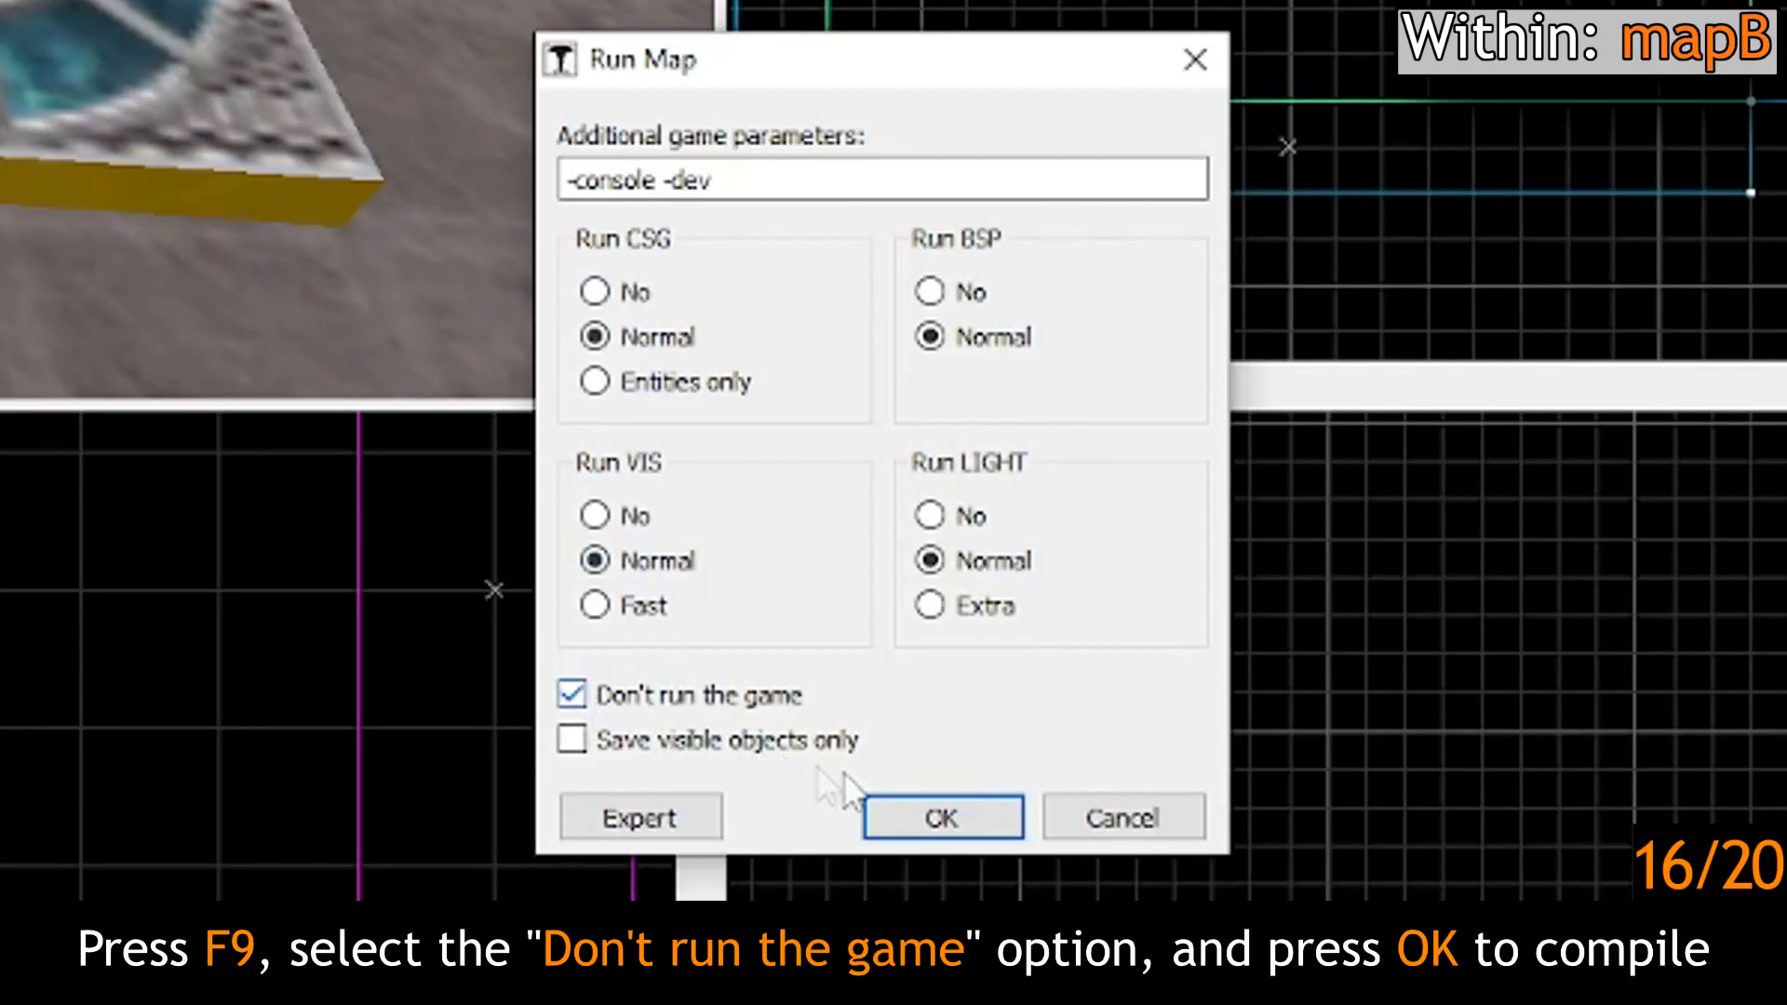
left_click(962, 799)
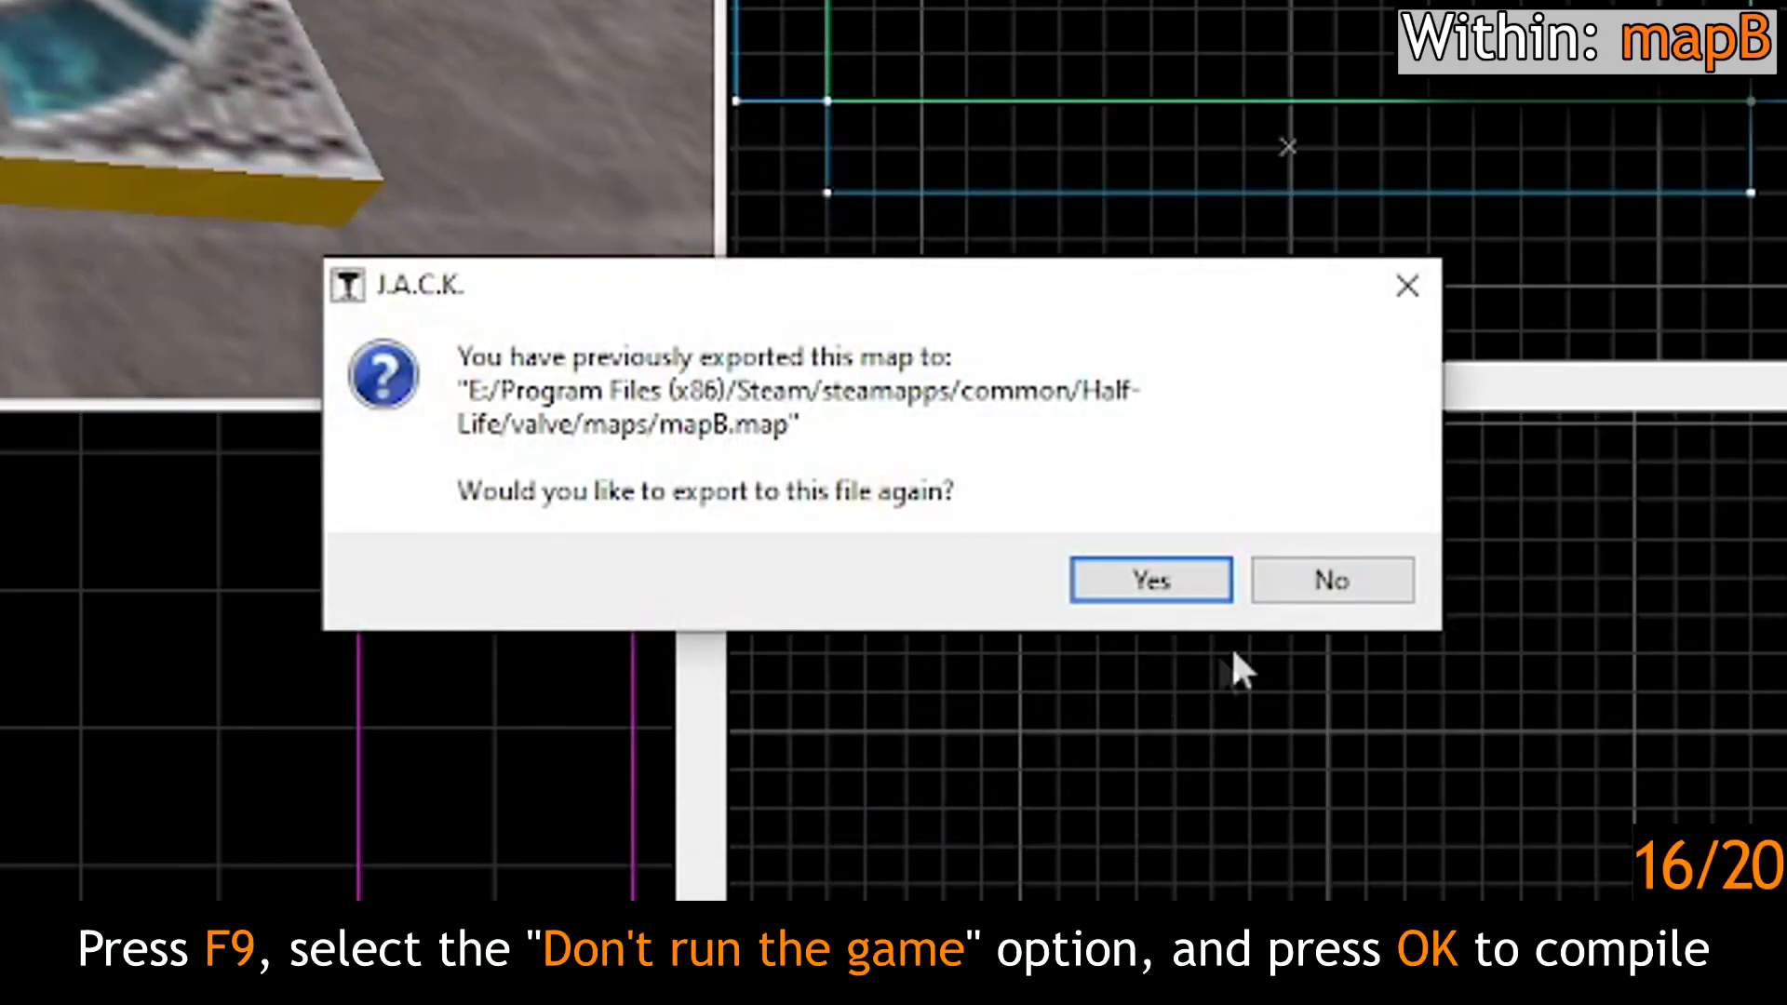
left_click(1339, 605)
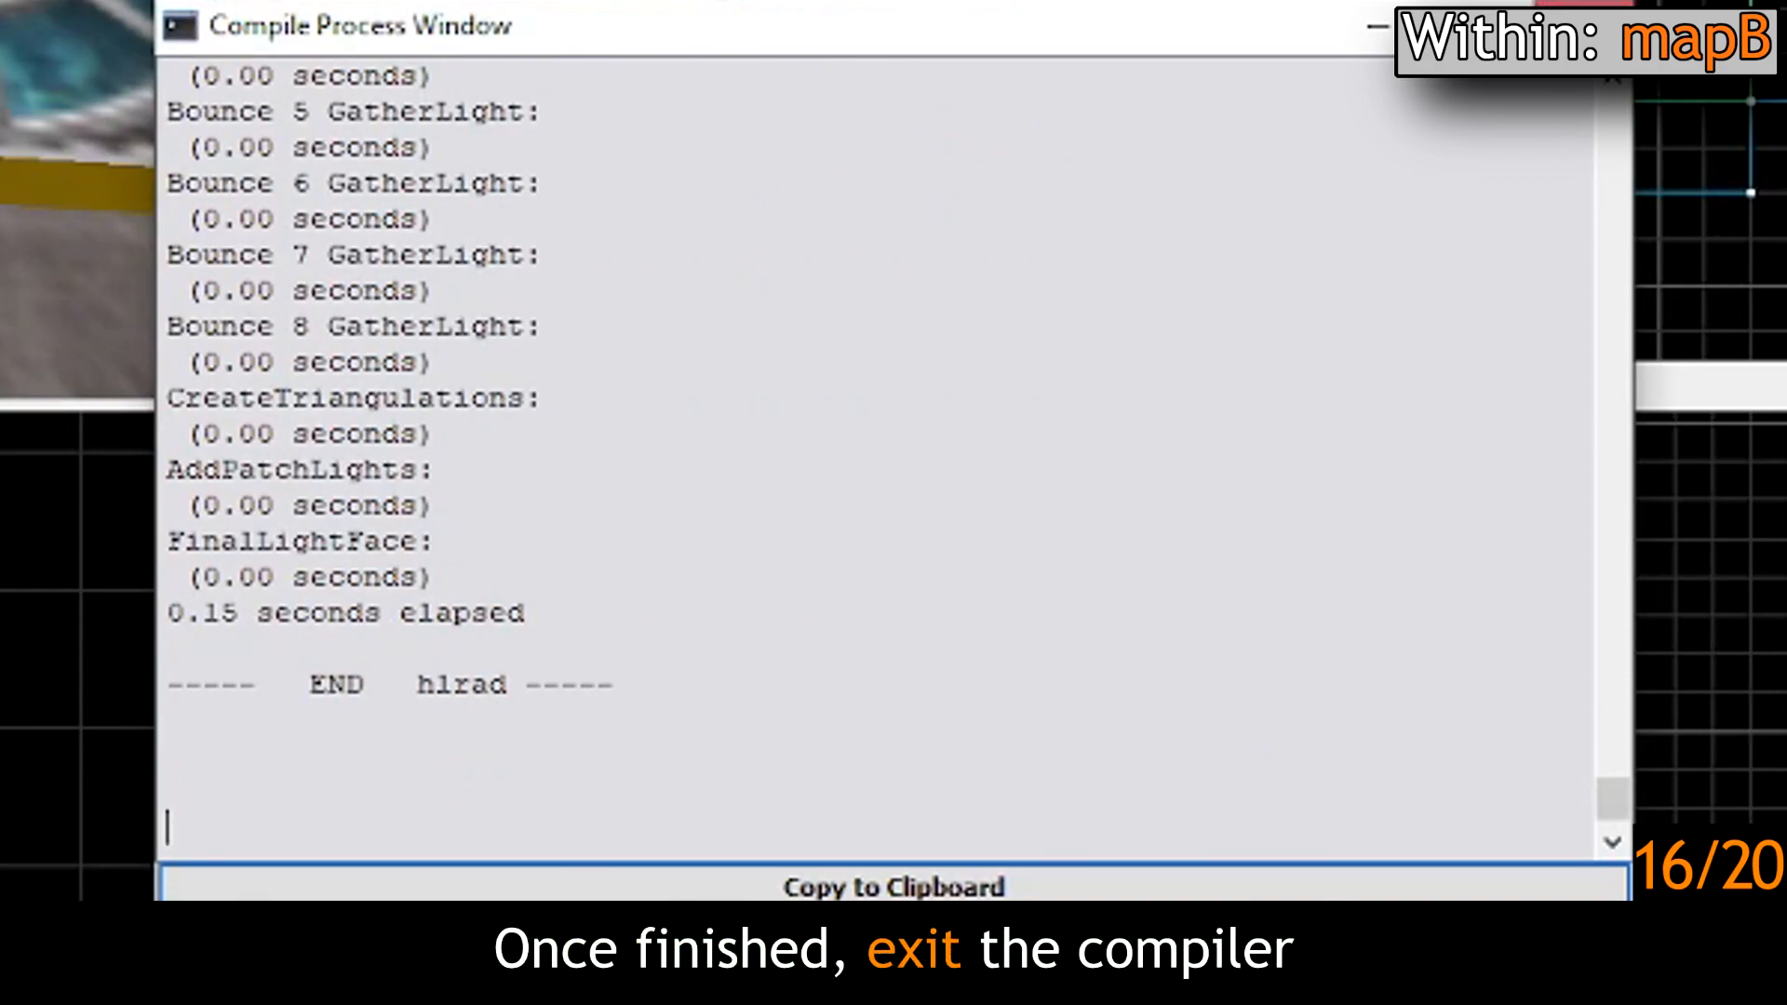
left_click(1593, 25)
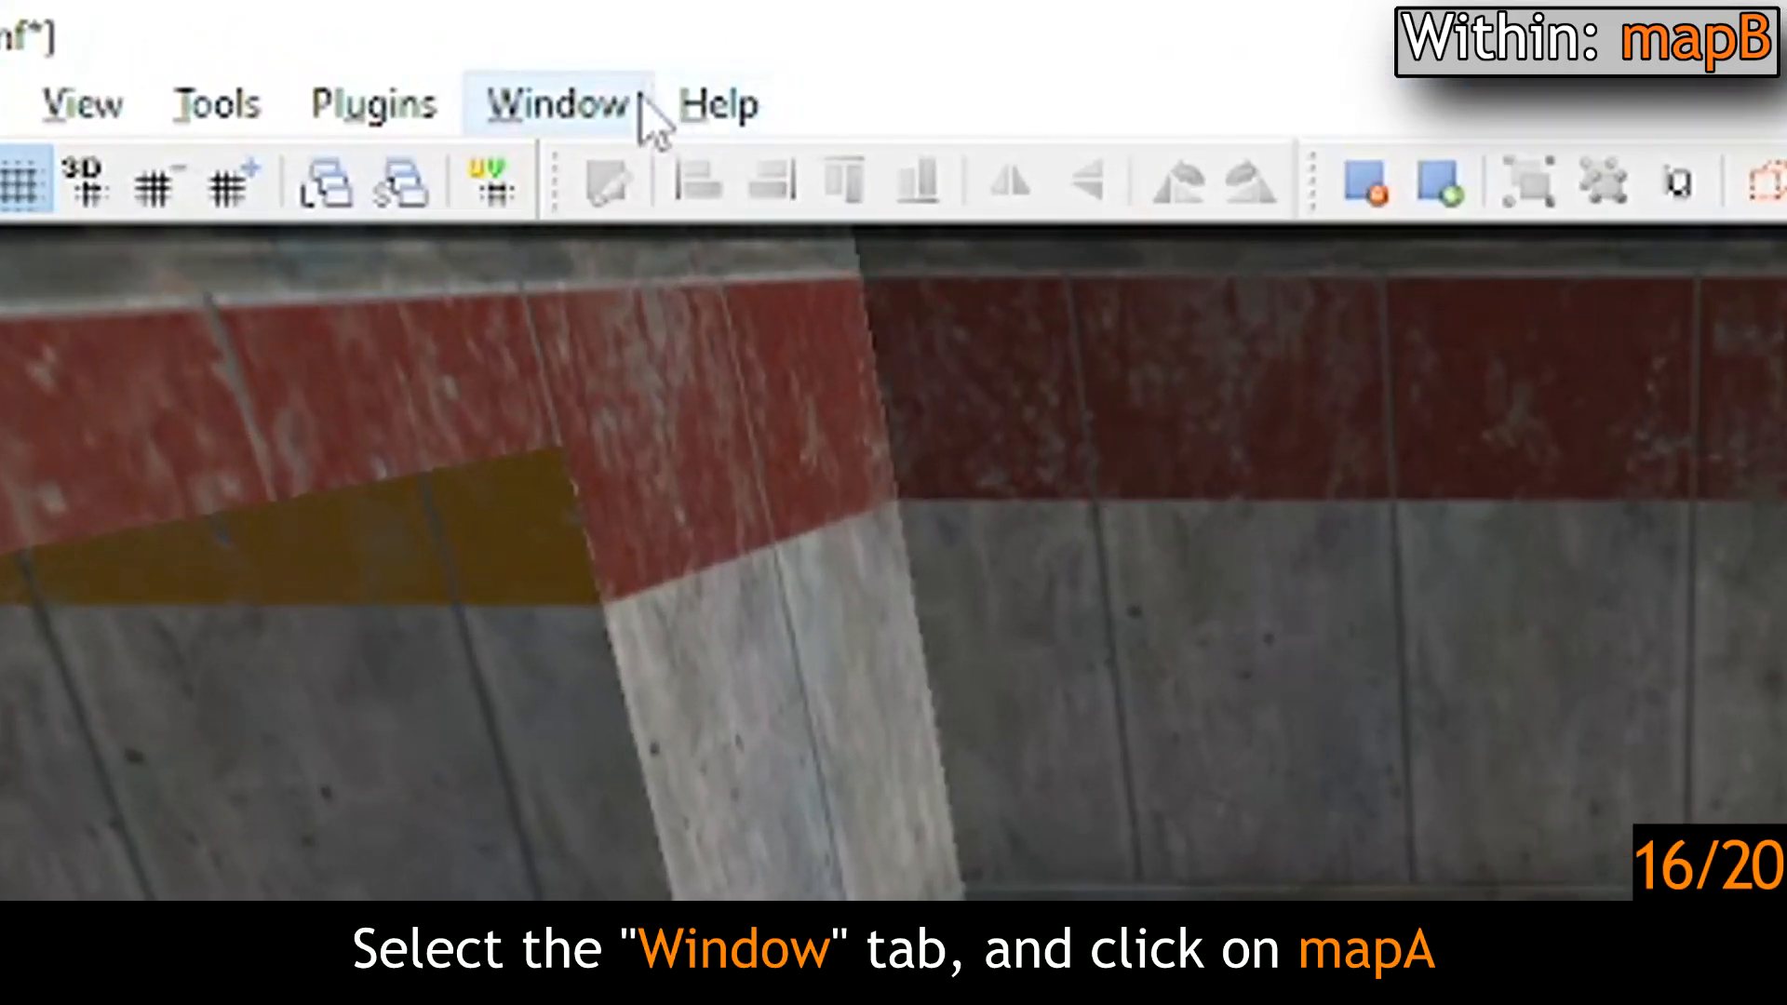
Step: Switch to mapA, paste the copied entities around the main room, and raise them to that room's height
left_click(629, 100)
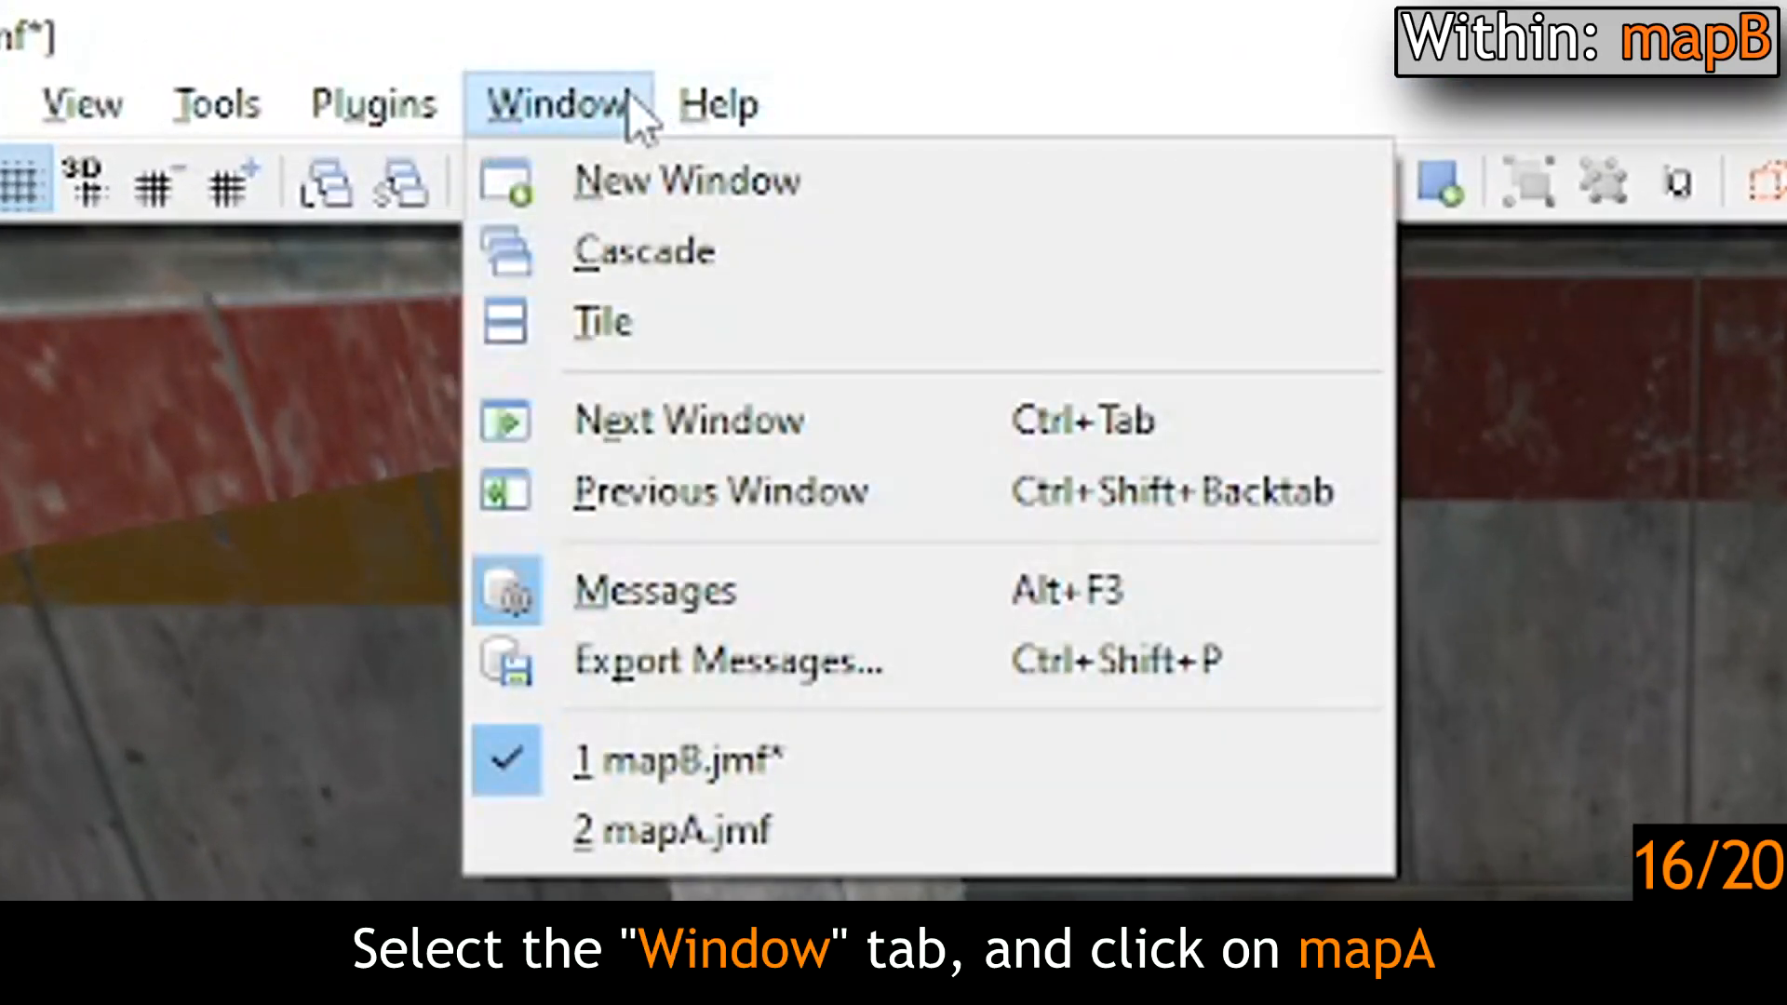
left_click(674, 837)
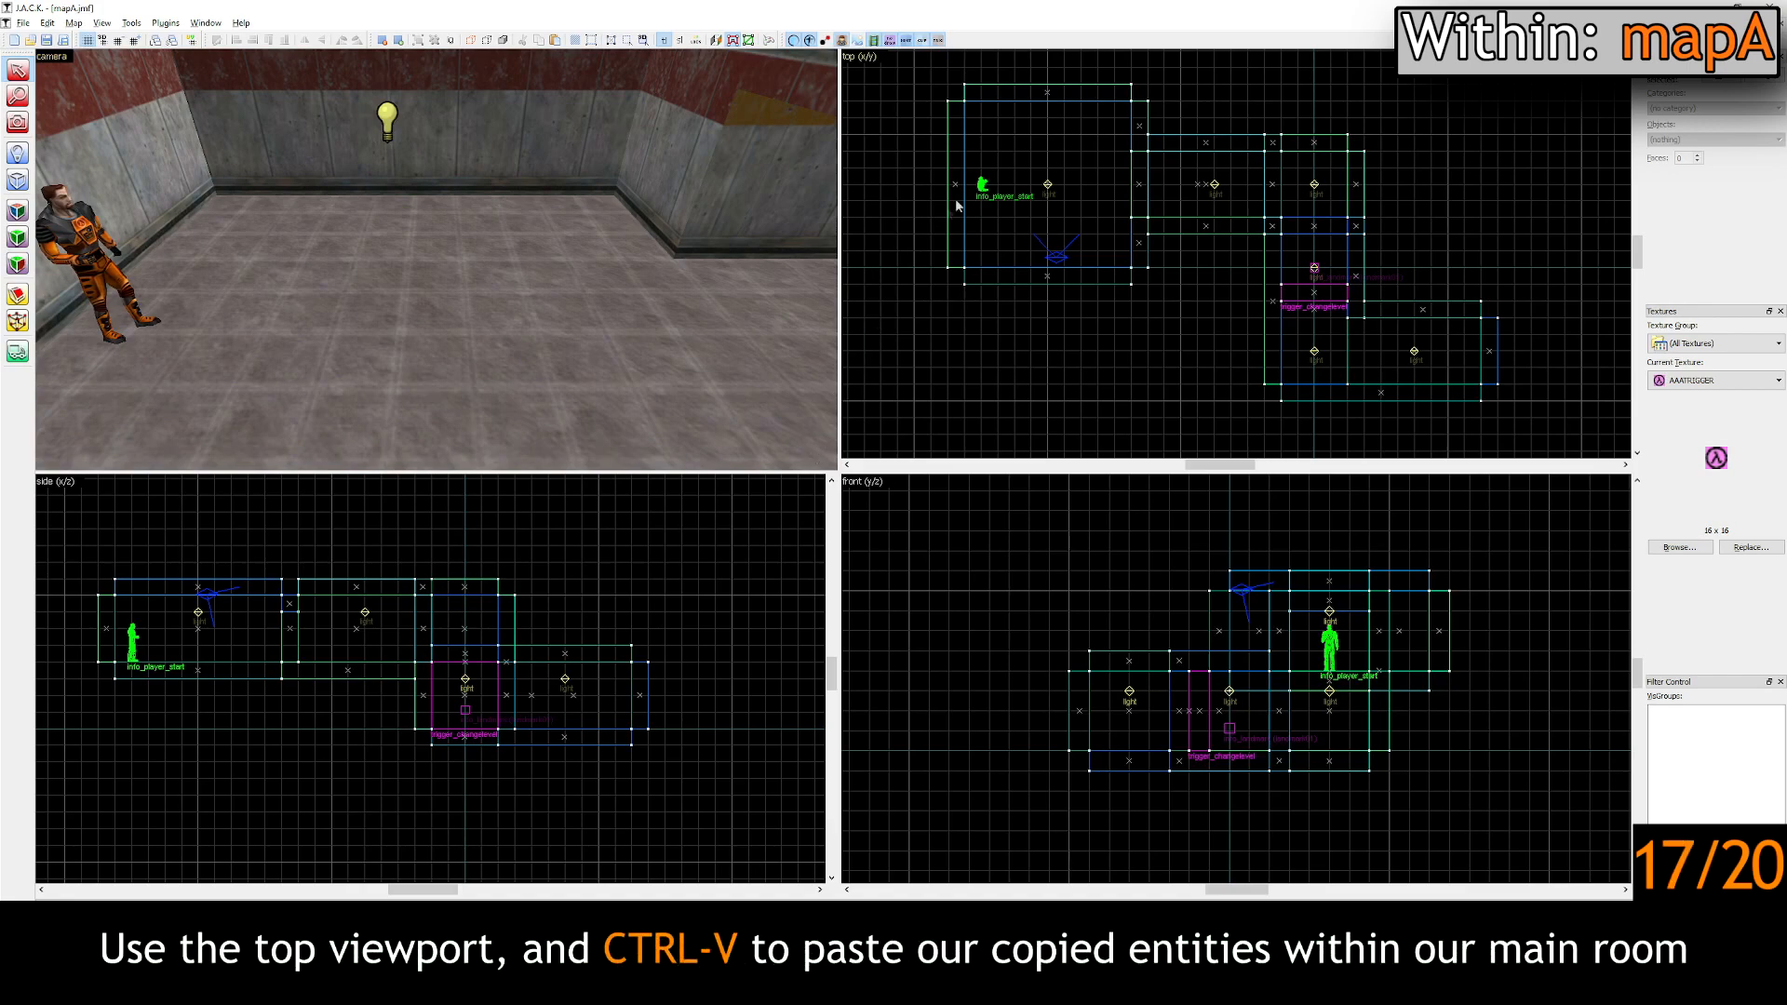
scroll(1020, 136, "up", 3)
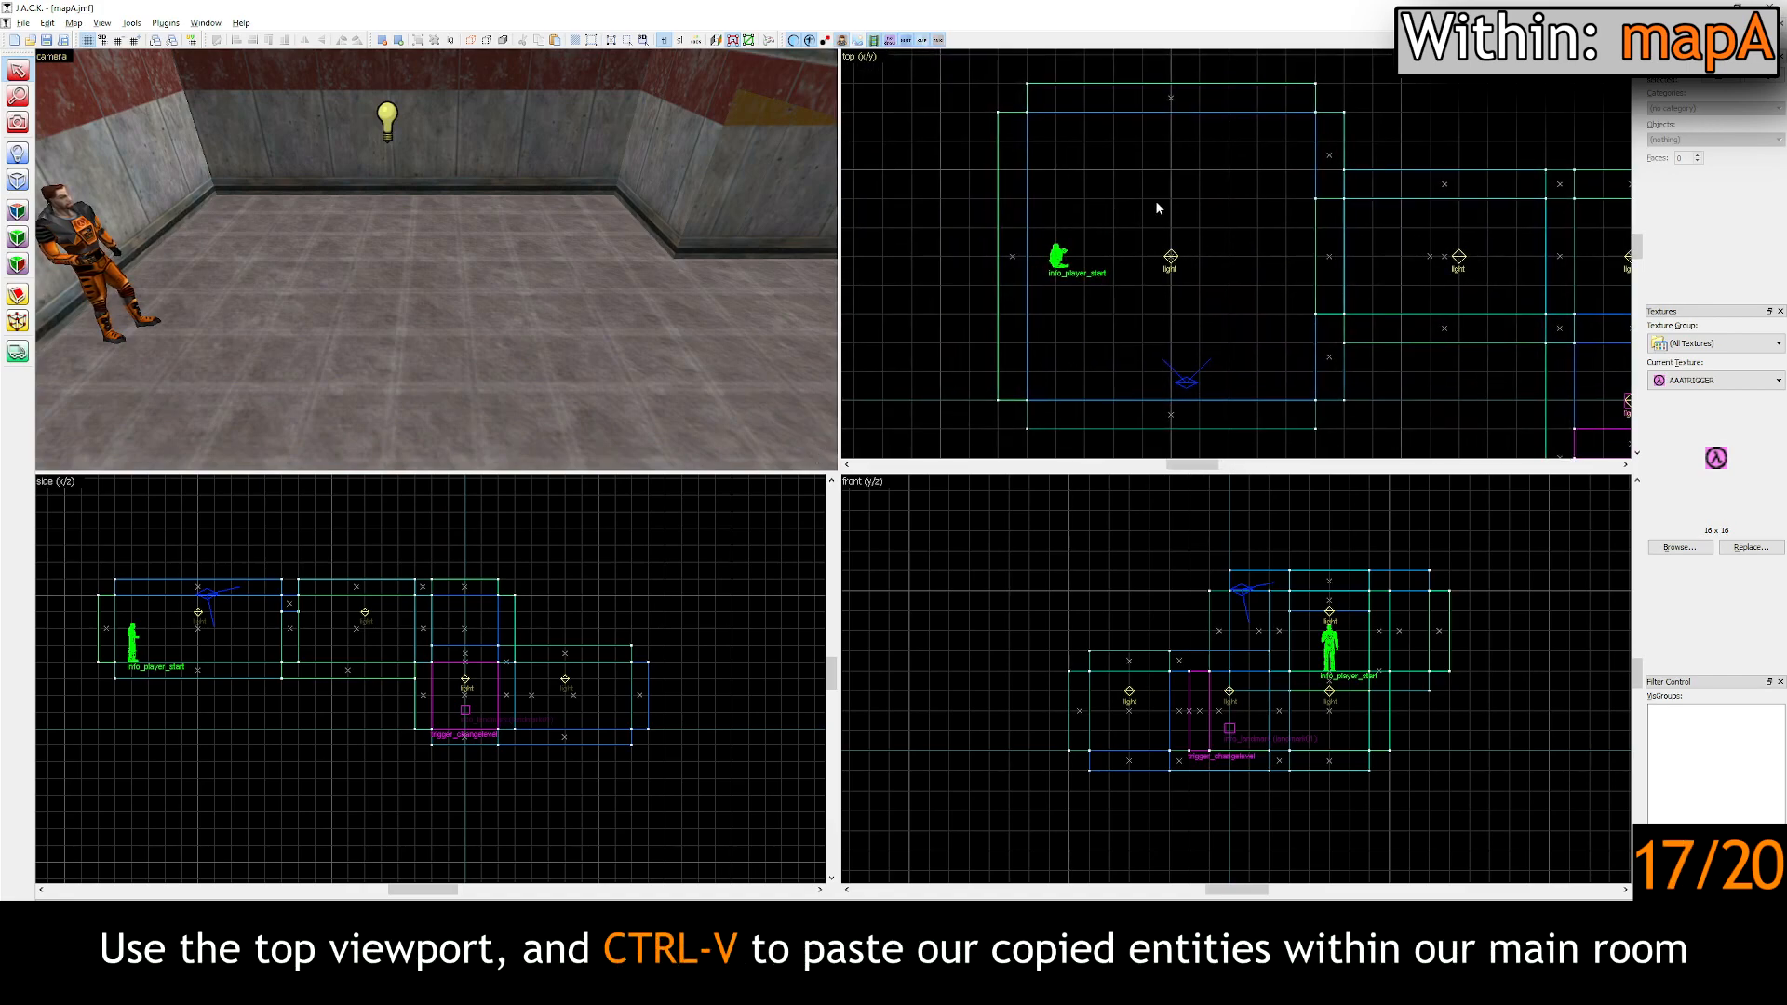
key("ctrl+v")
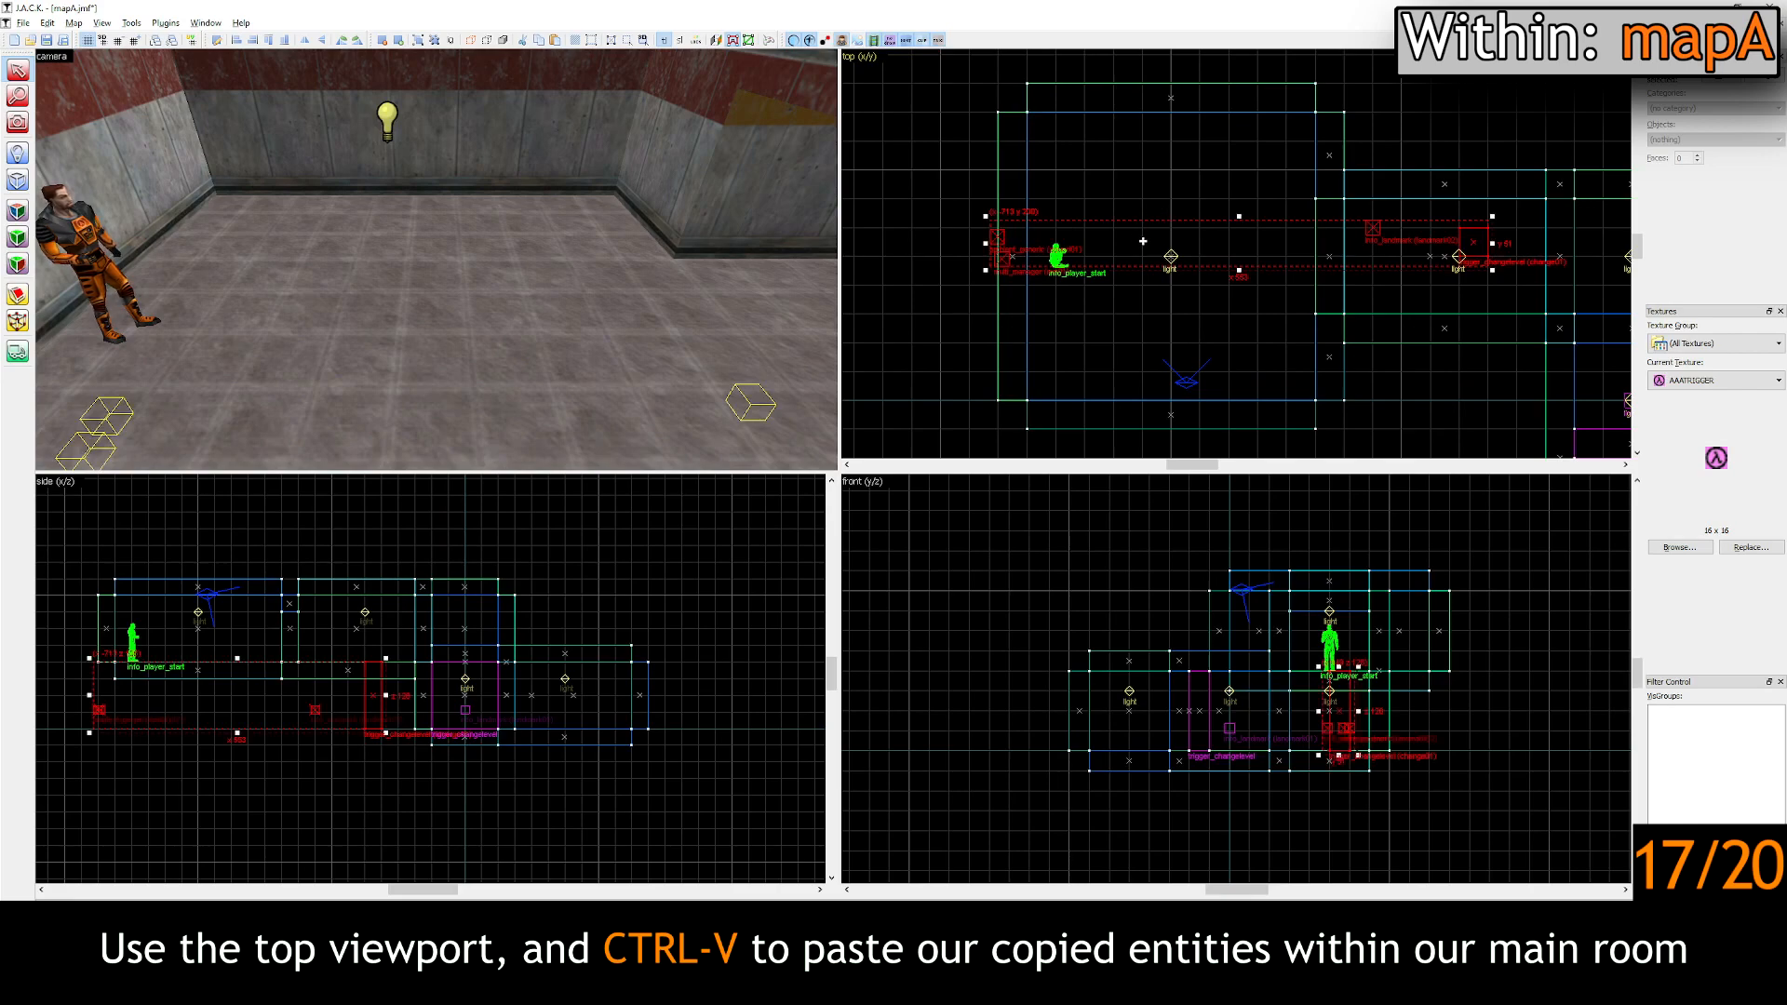
left_click_drag(1157, 244, 1220, 269)
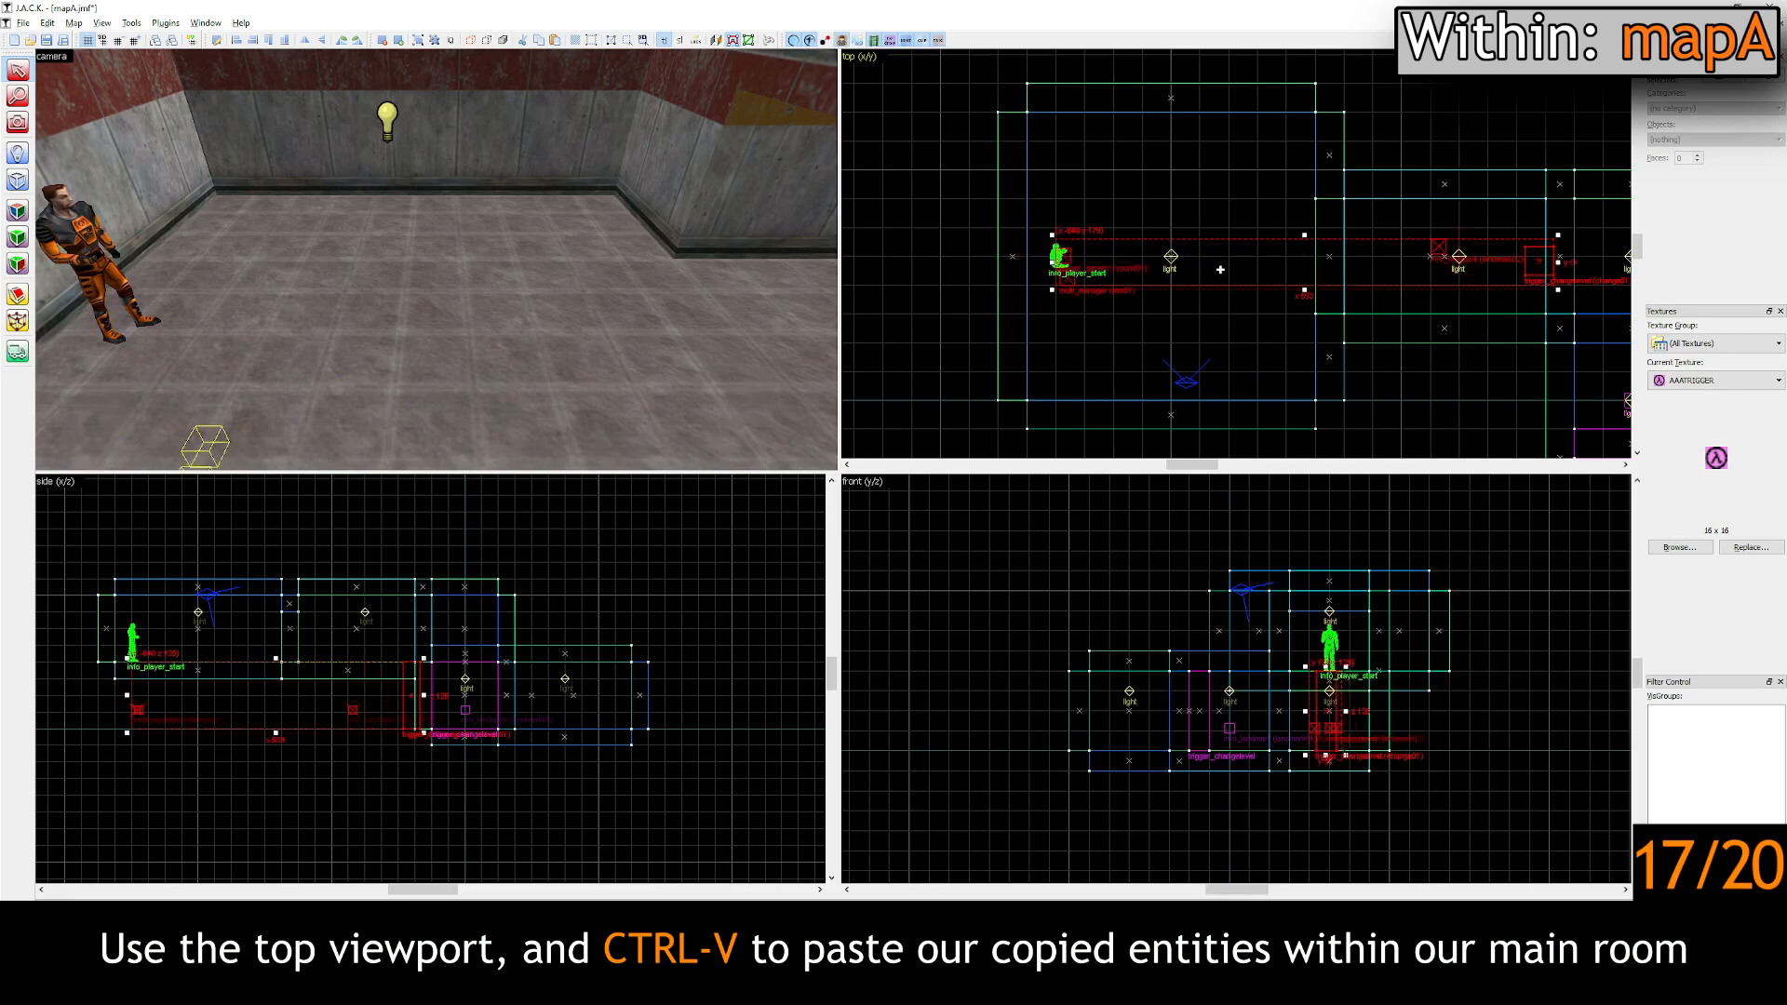
left_click_drag(261, 715, 317, 615)
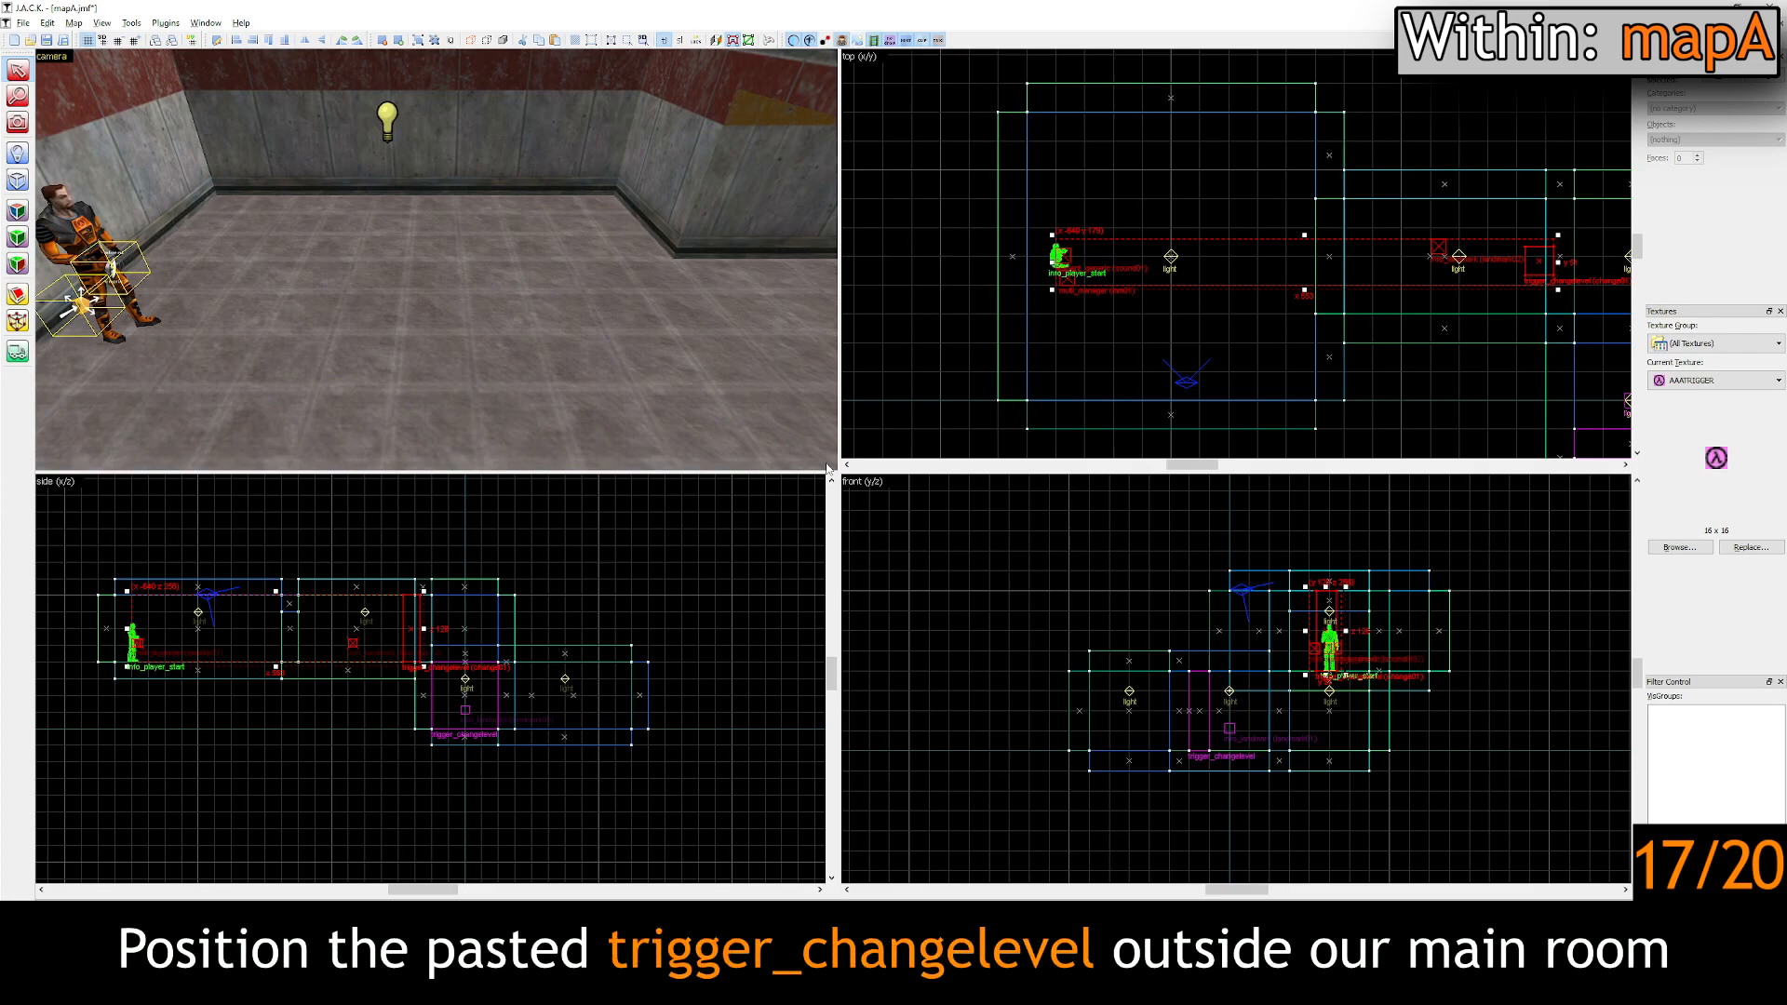
Step: Move the pasted trigger_changelevel outside the main room, beyond the wall behind the info_player_start
key("z")
key("w")
left_click(438, 264)
left_click_drag(1527, 266, 959, 251)
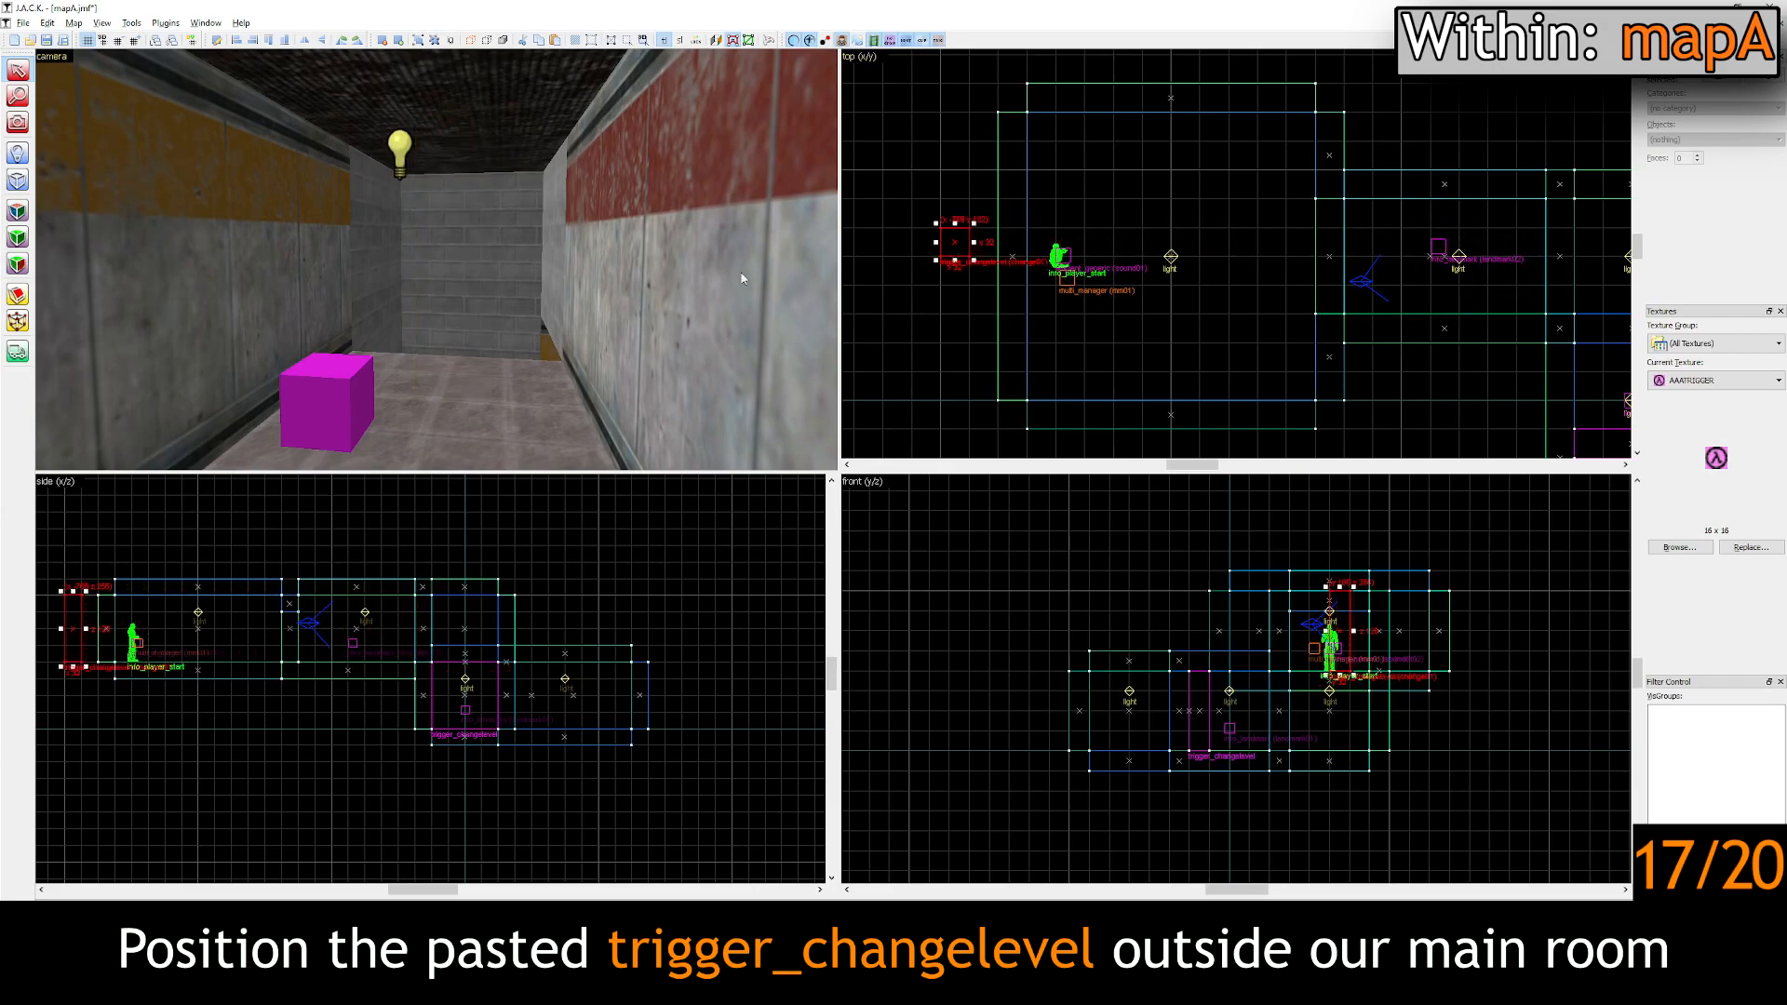
key("z")
key("w")
key("w")
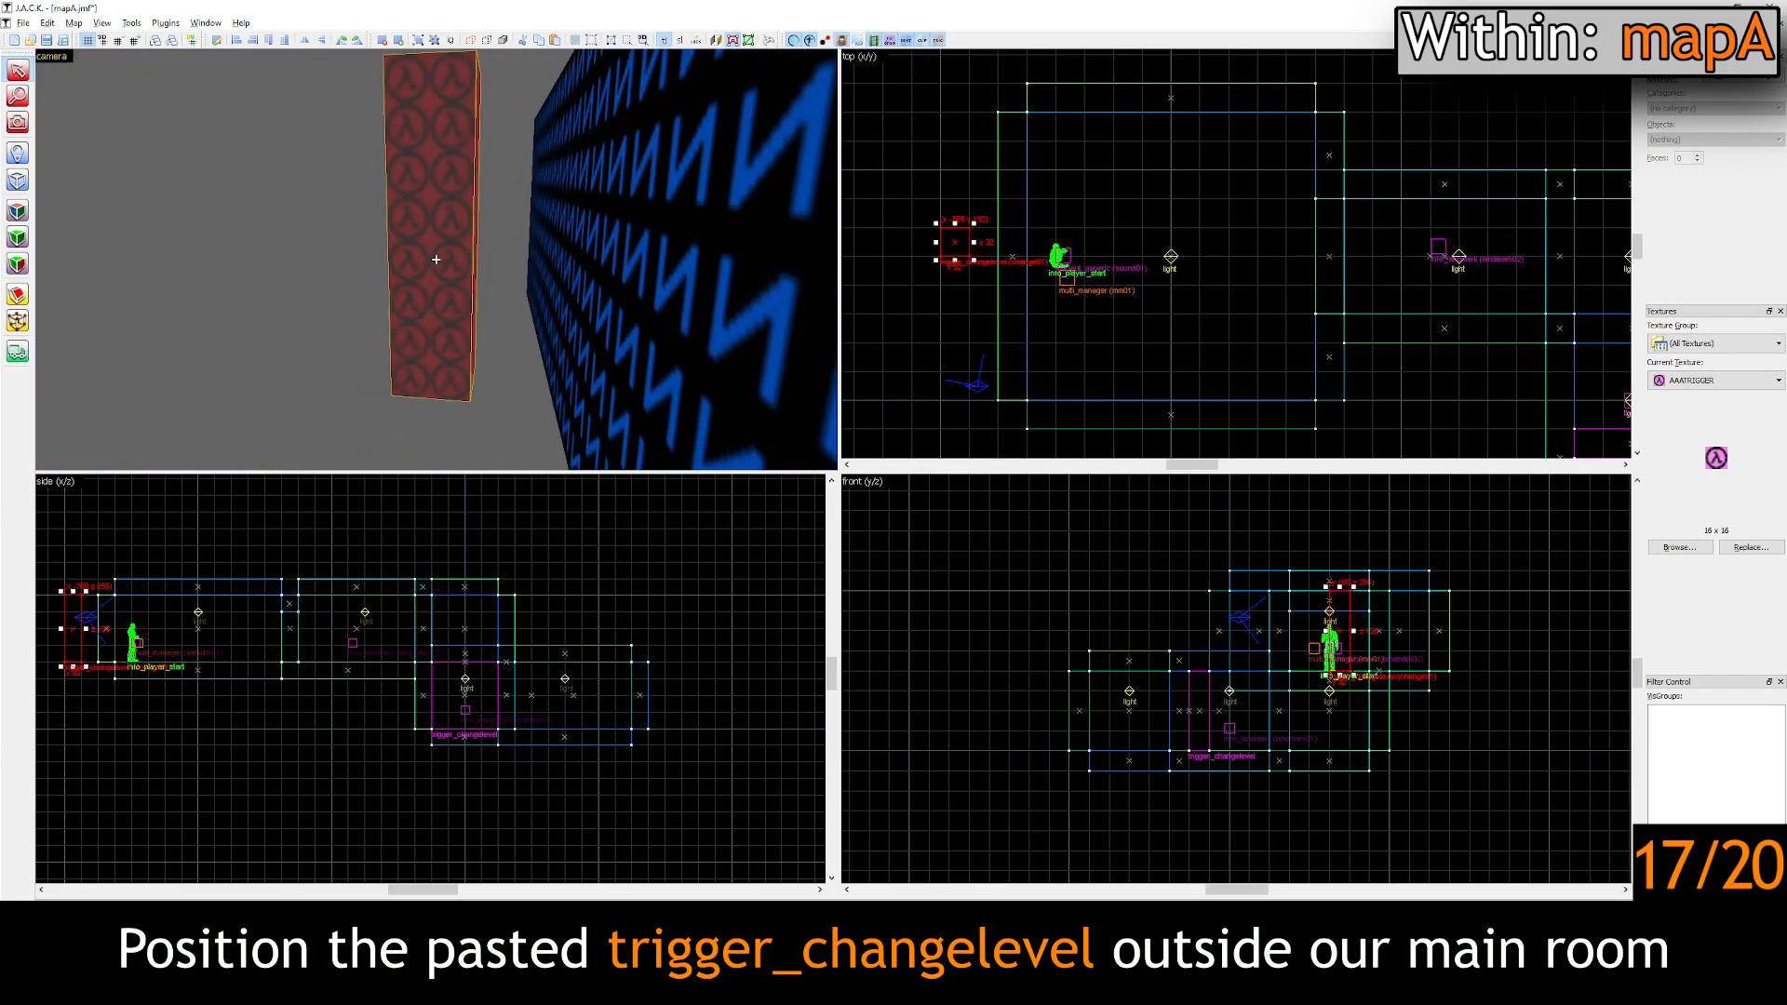
Step: Move the pasted info_landmark from the corridor onto the info_player_start in the main room
key("w")
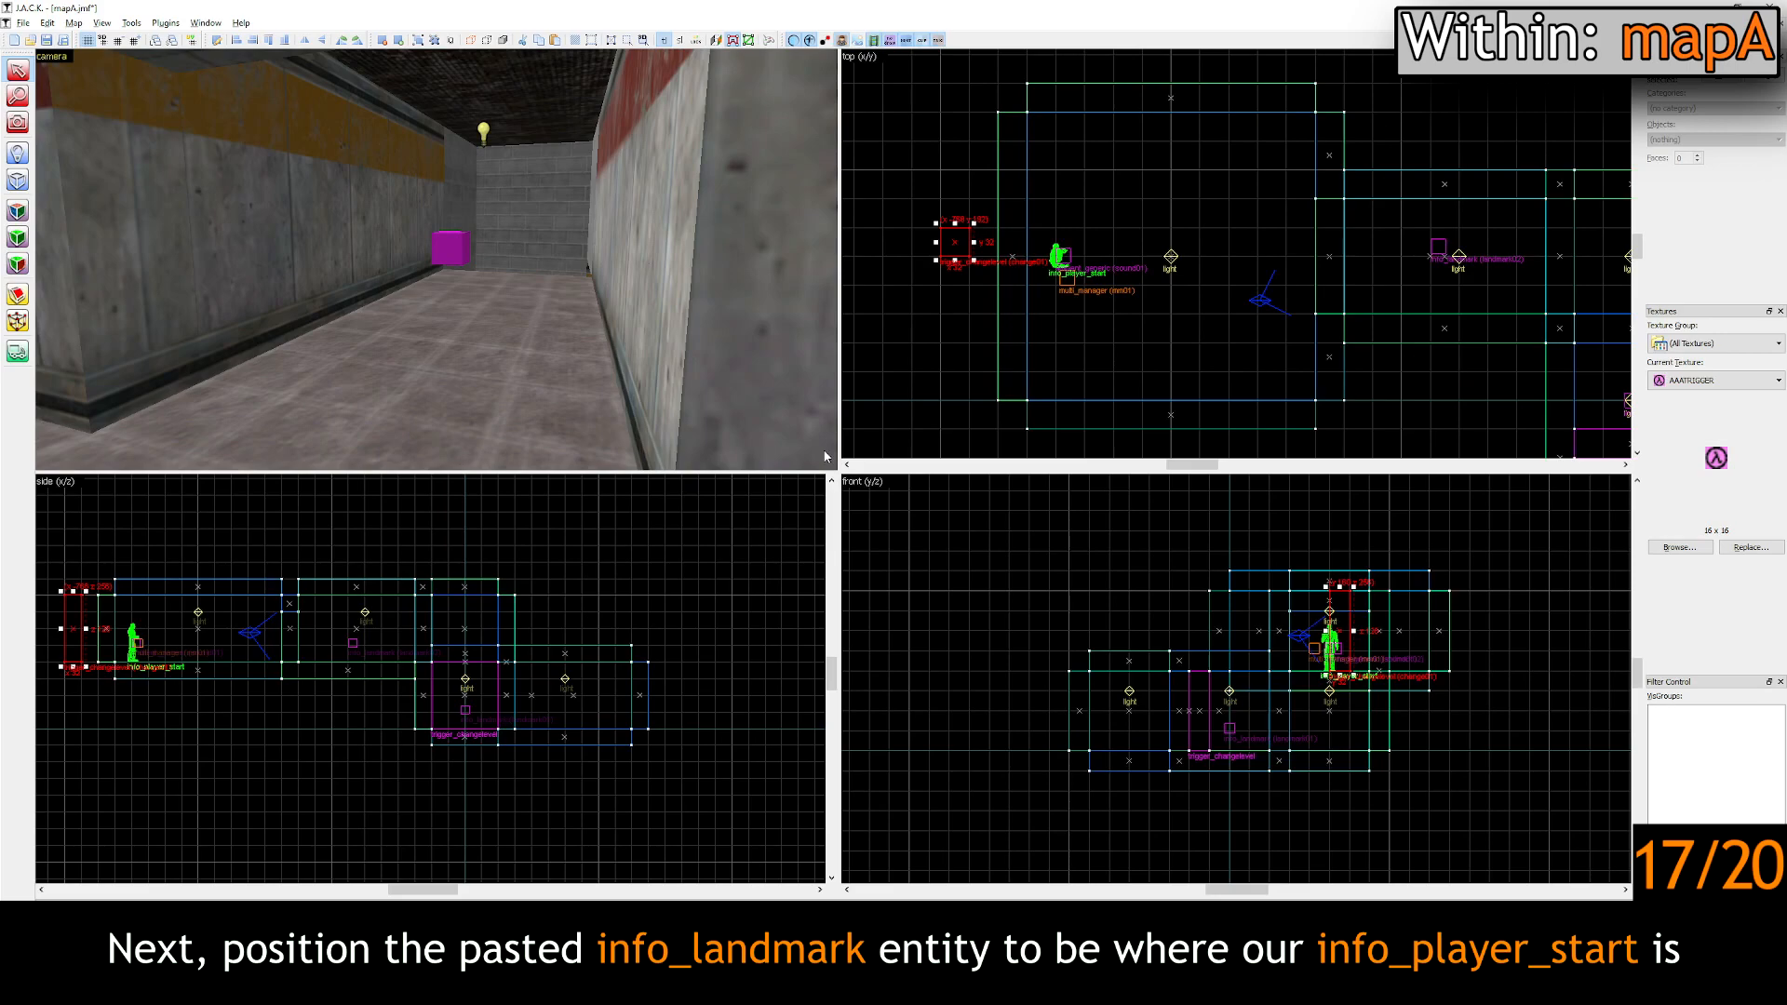
left_click(466, 244)
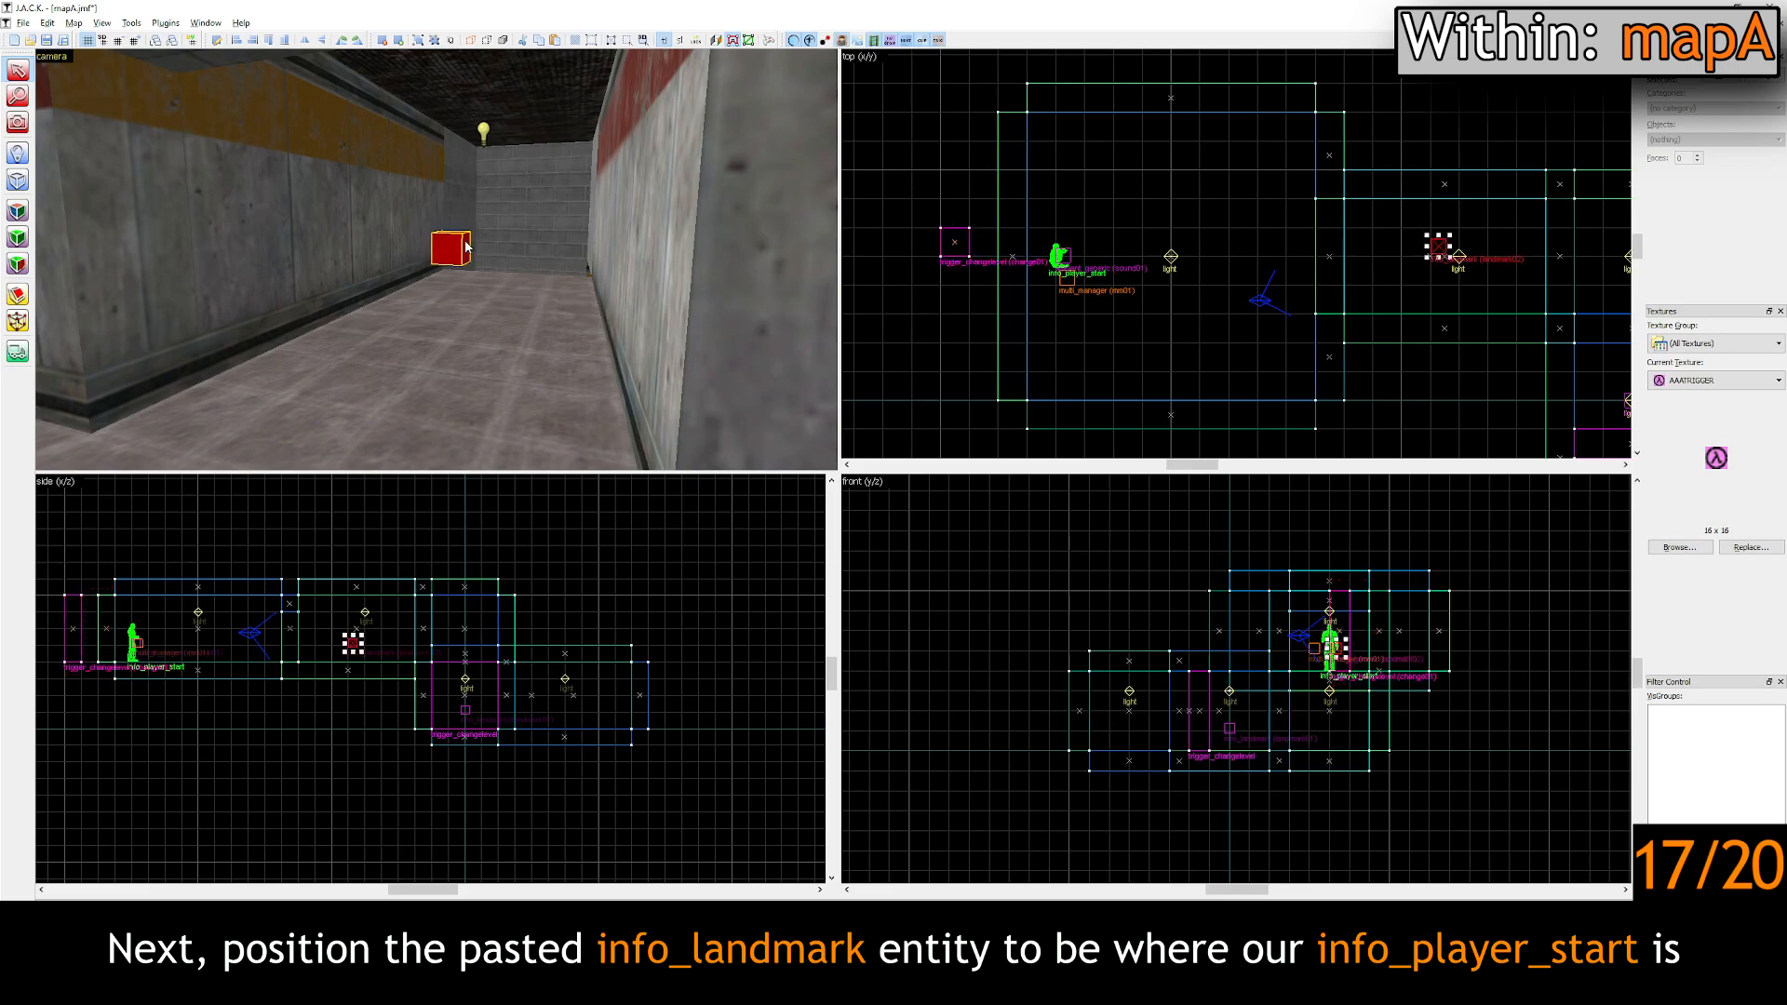
left_click_drag(1440, 248, 1057, 256)
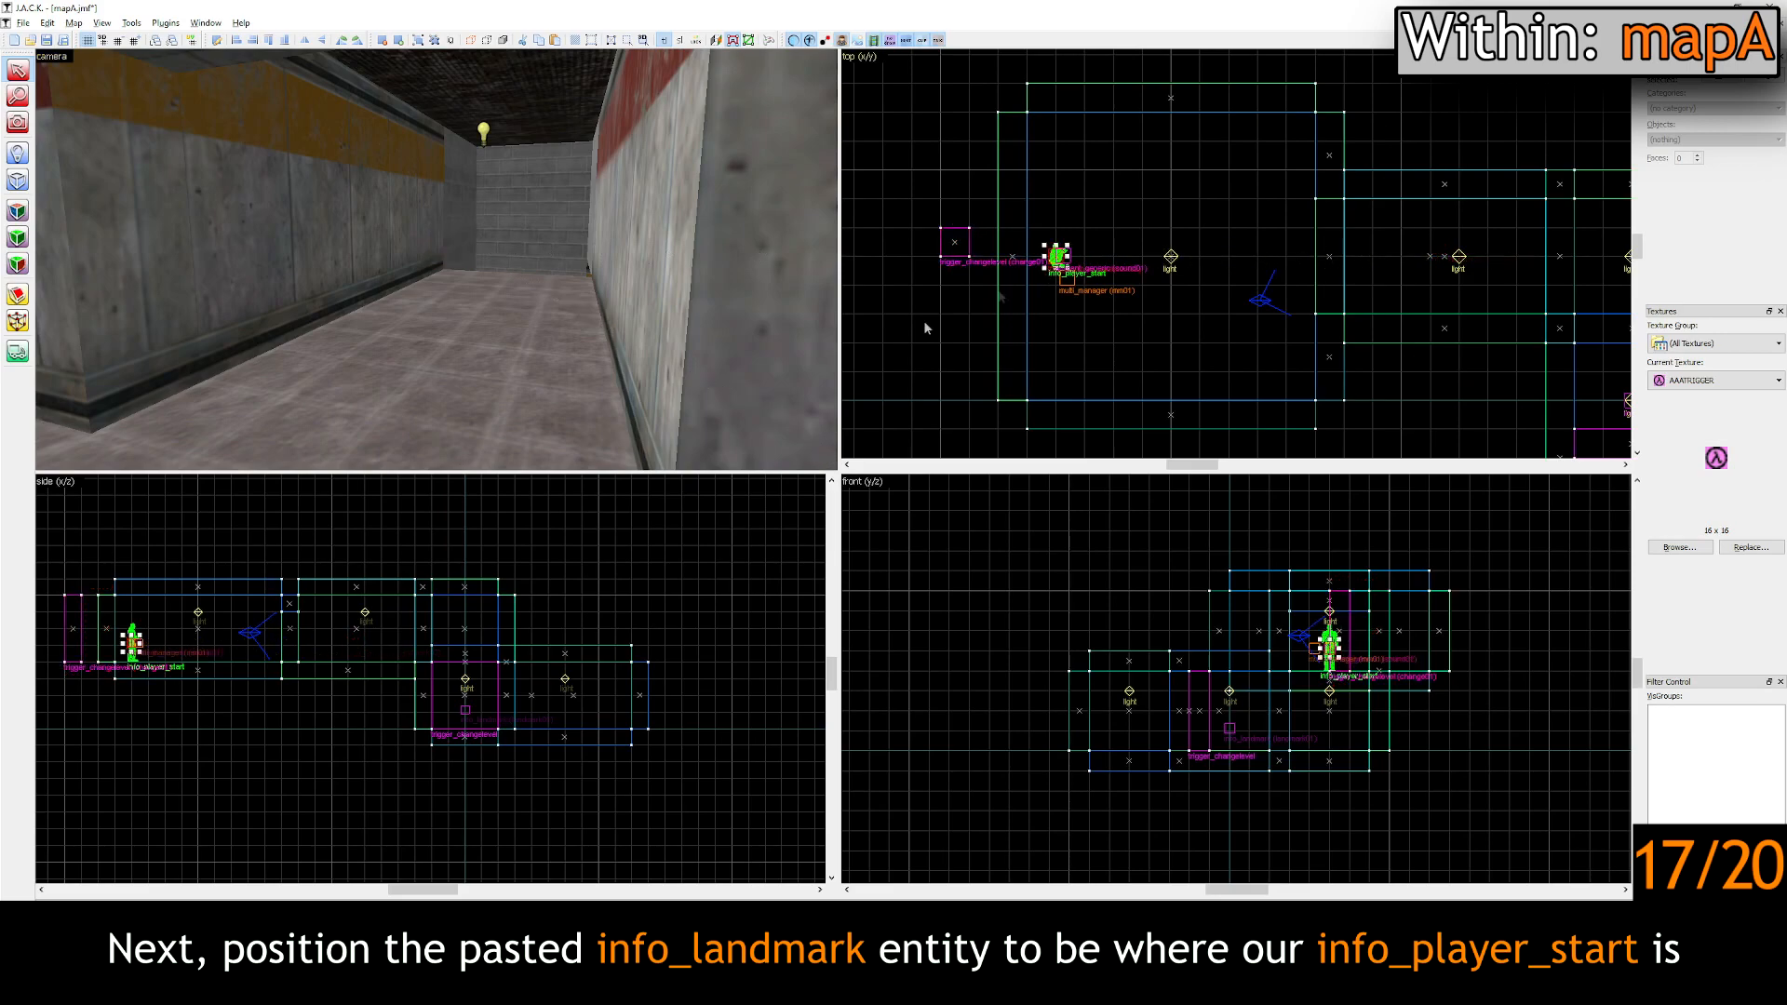
scroll(186, 654, "up", 4)
scroll(186, 654, "up", 4)
key("z")
key("z")
key("z")
key("w")
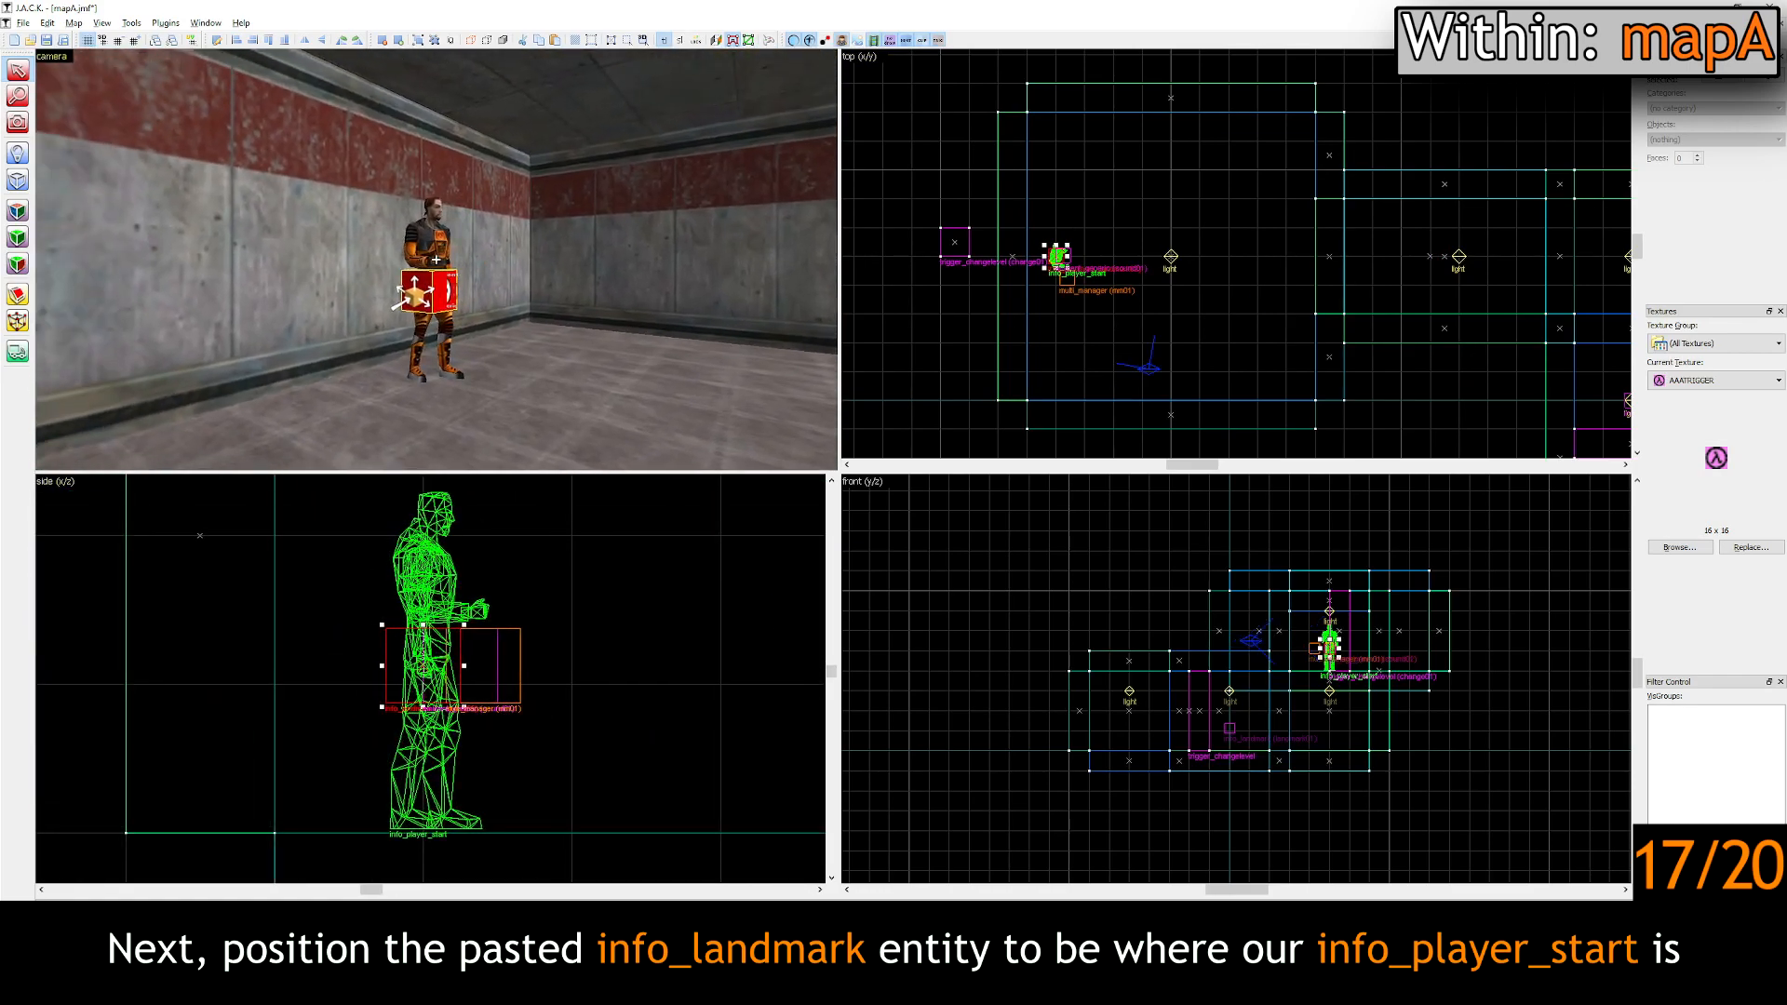
Step: Move the pasted ambient_generic and multi_manager together away from the info_player_start, keeping them inside the main room, and deselect them
key("s")
key("z")
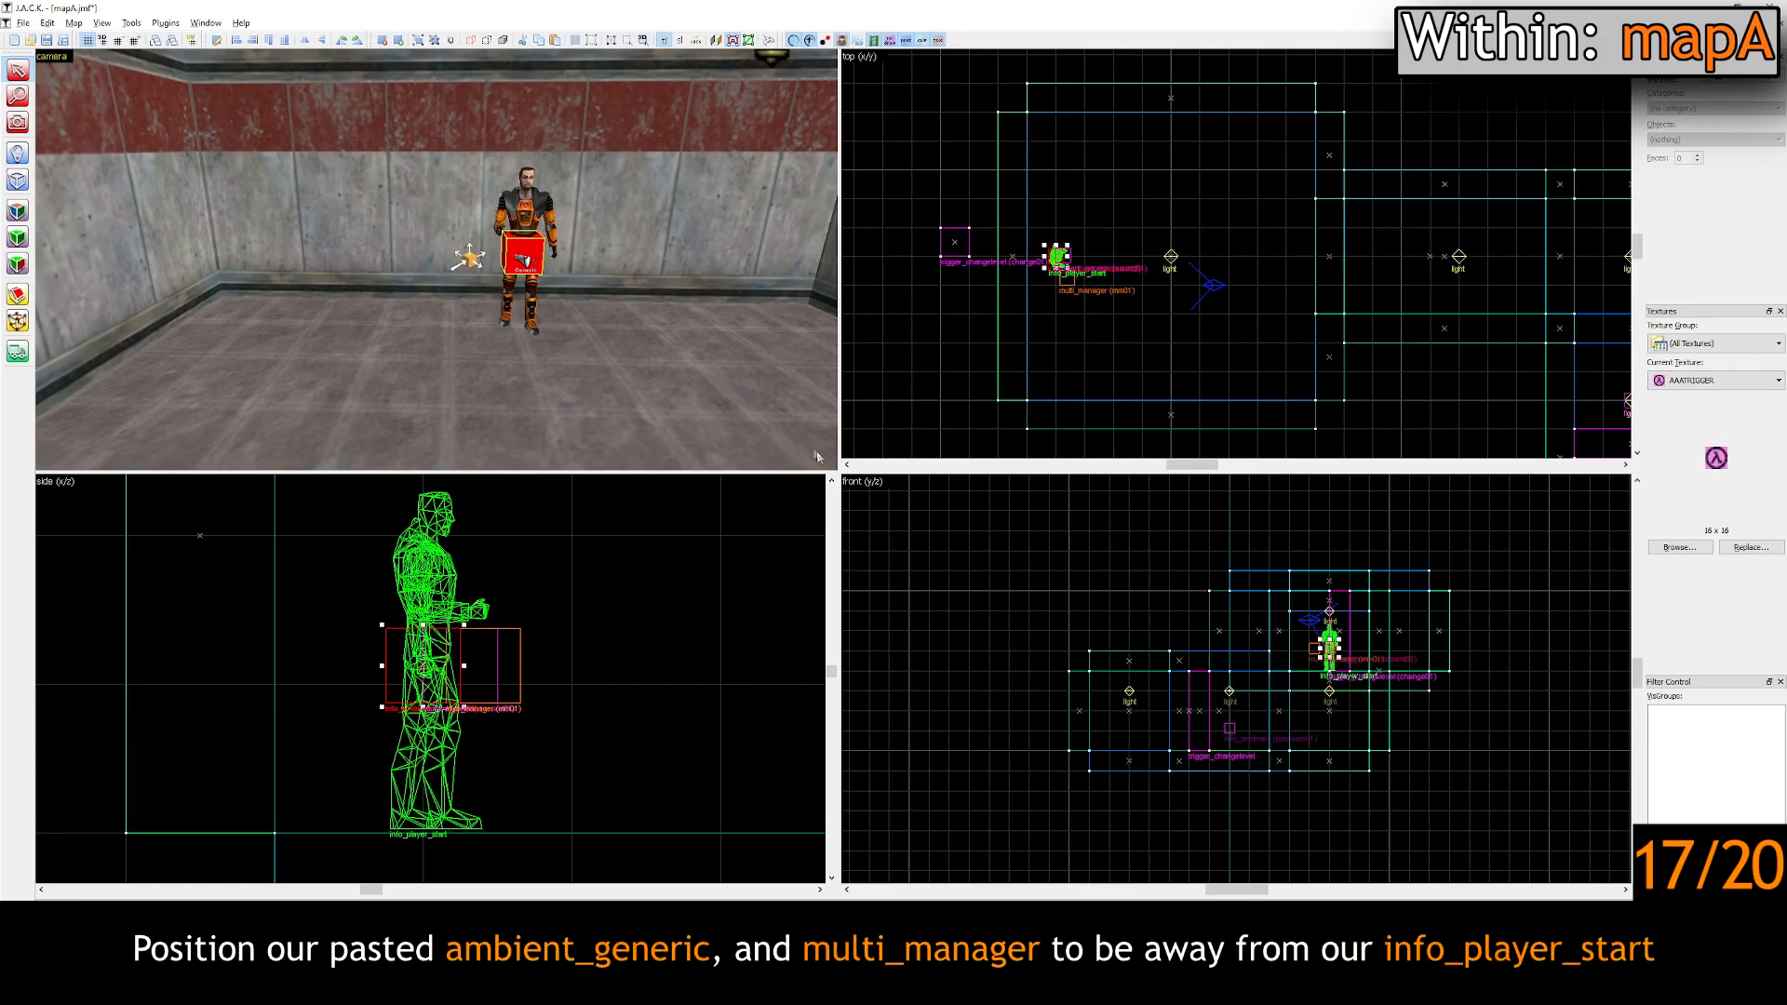
left_click(534, 265)
left_click(487, 263, "ctrl")
scroll(1039, 275, "up", 4)
left_click_drag(1081, 279, 1081, 396)
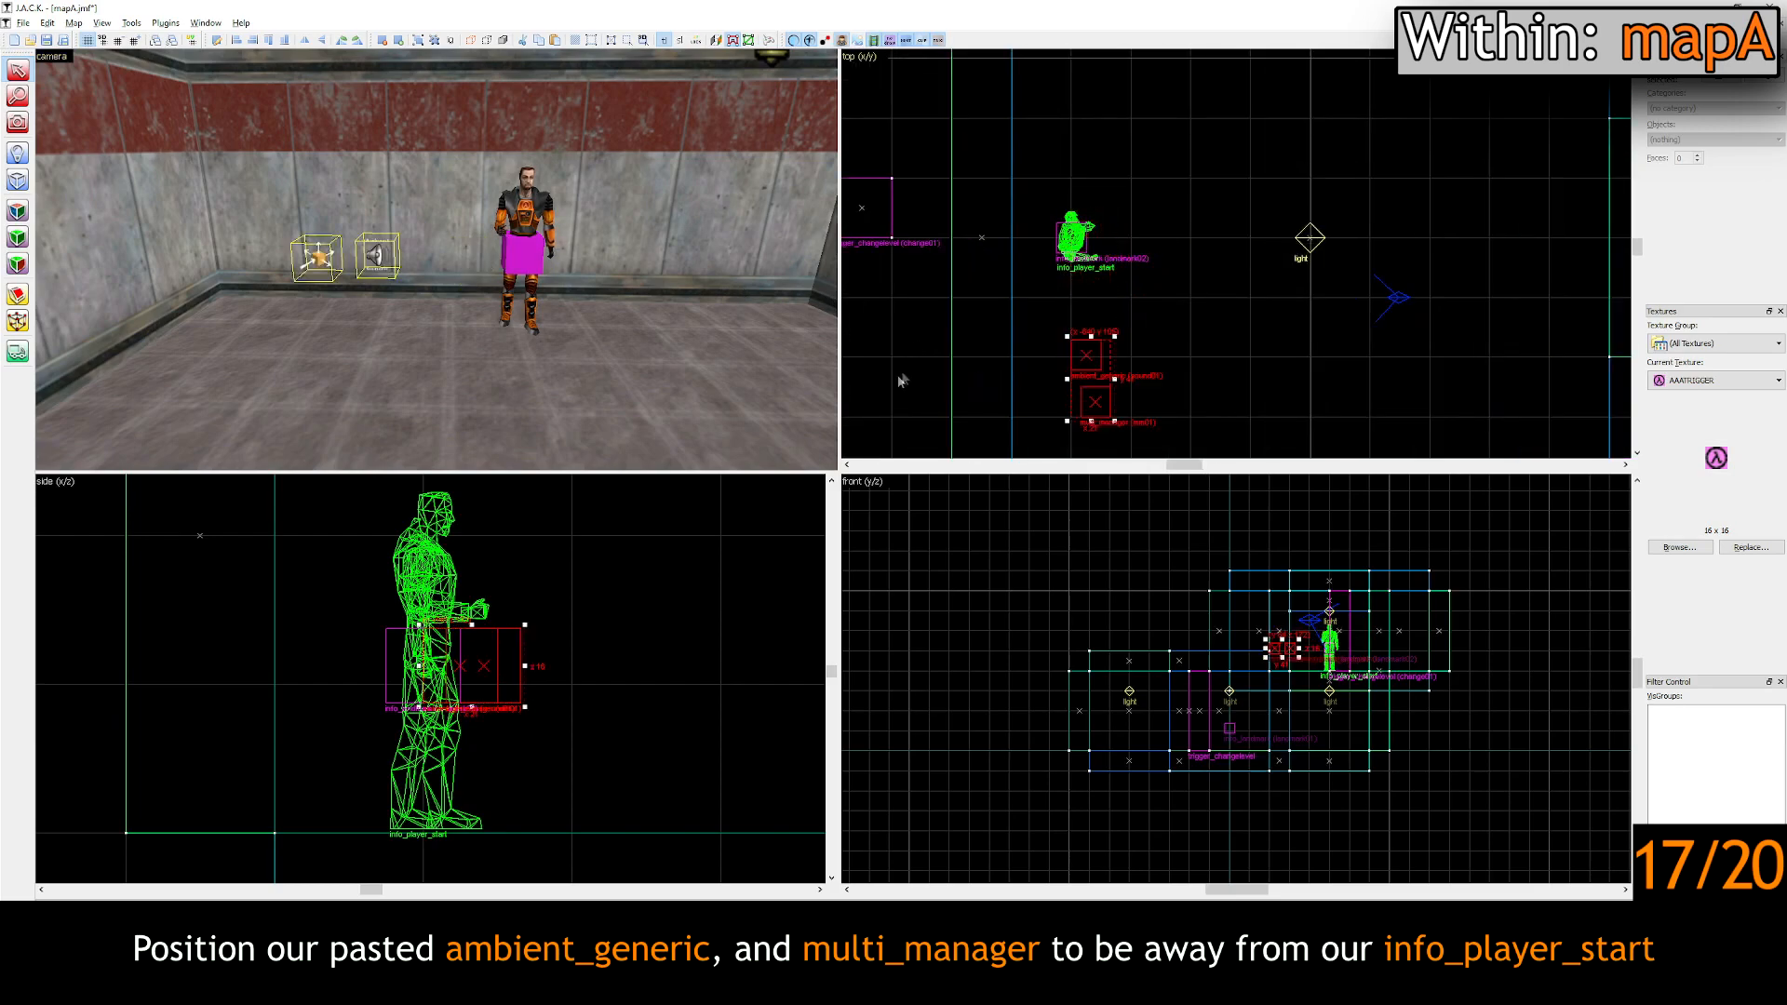
left_click(861, 454)
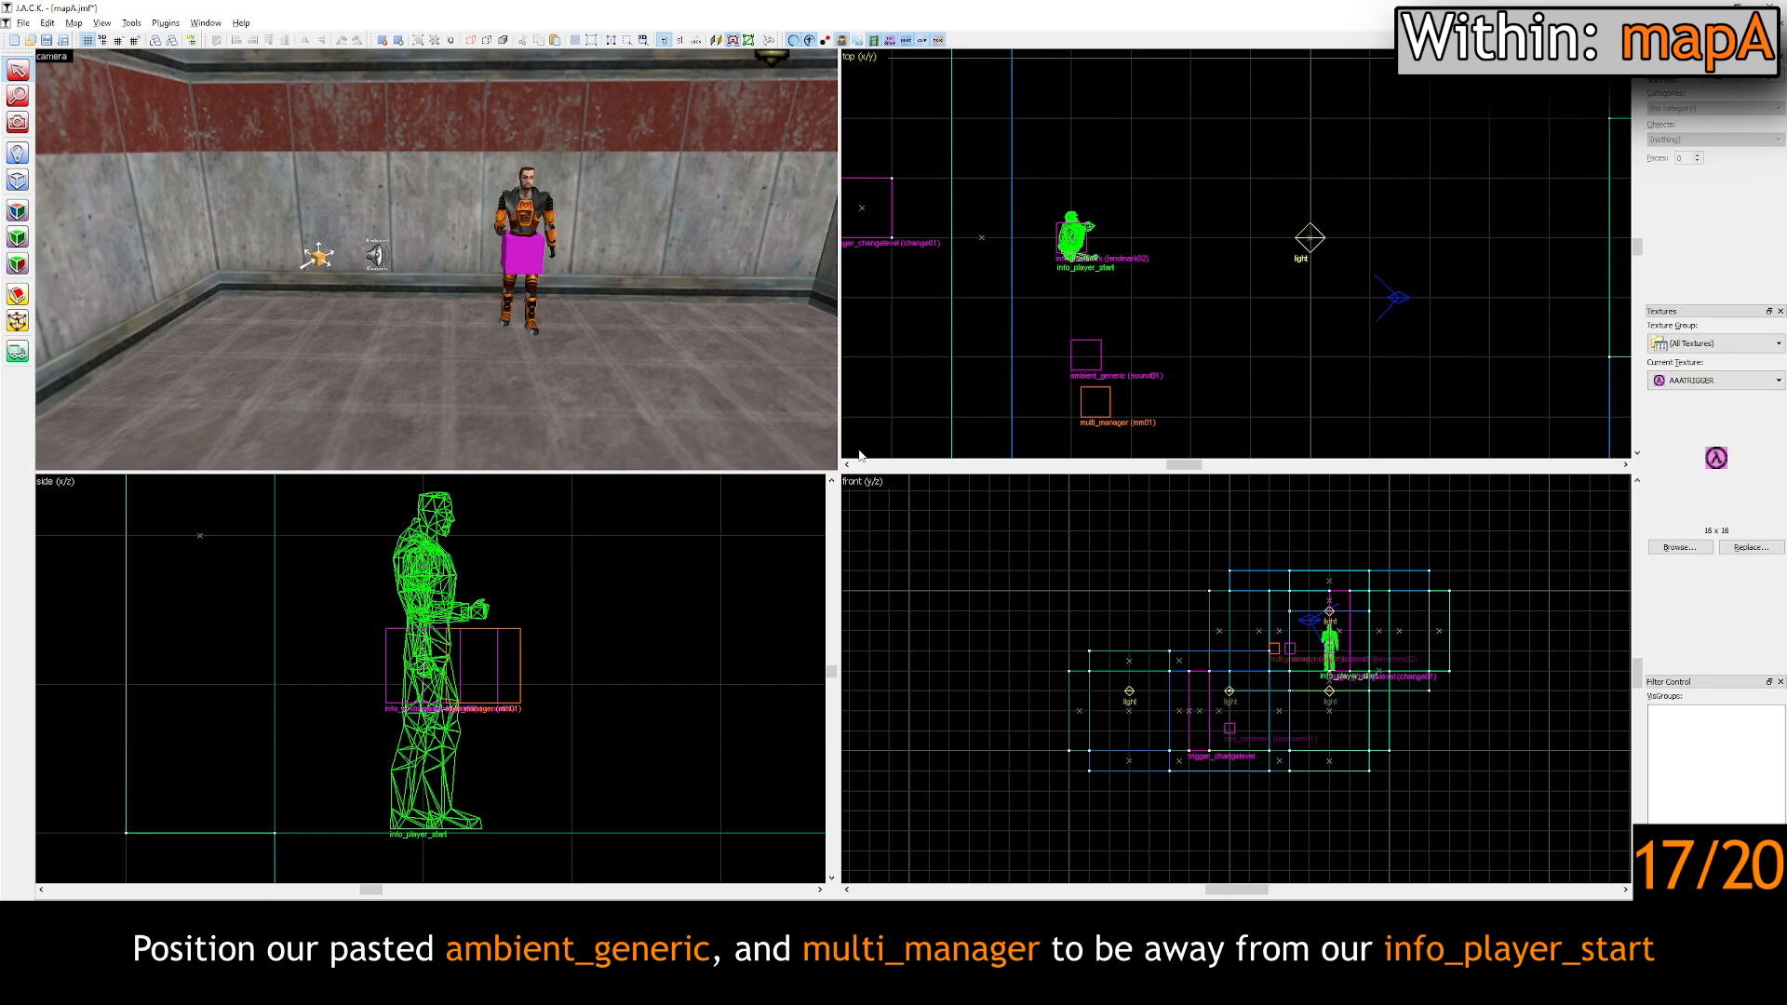
Step: Set the pasted multi_manager's Name to mmenter01 and switch its properties to the raw key-value list
left_click(321, 260)
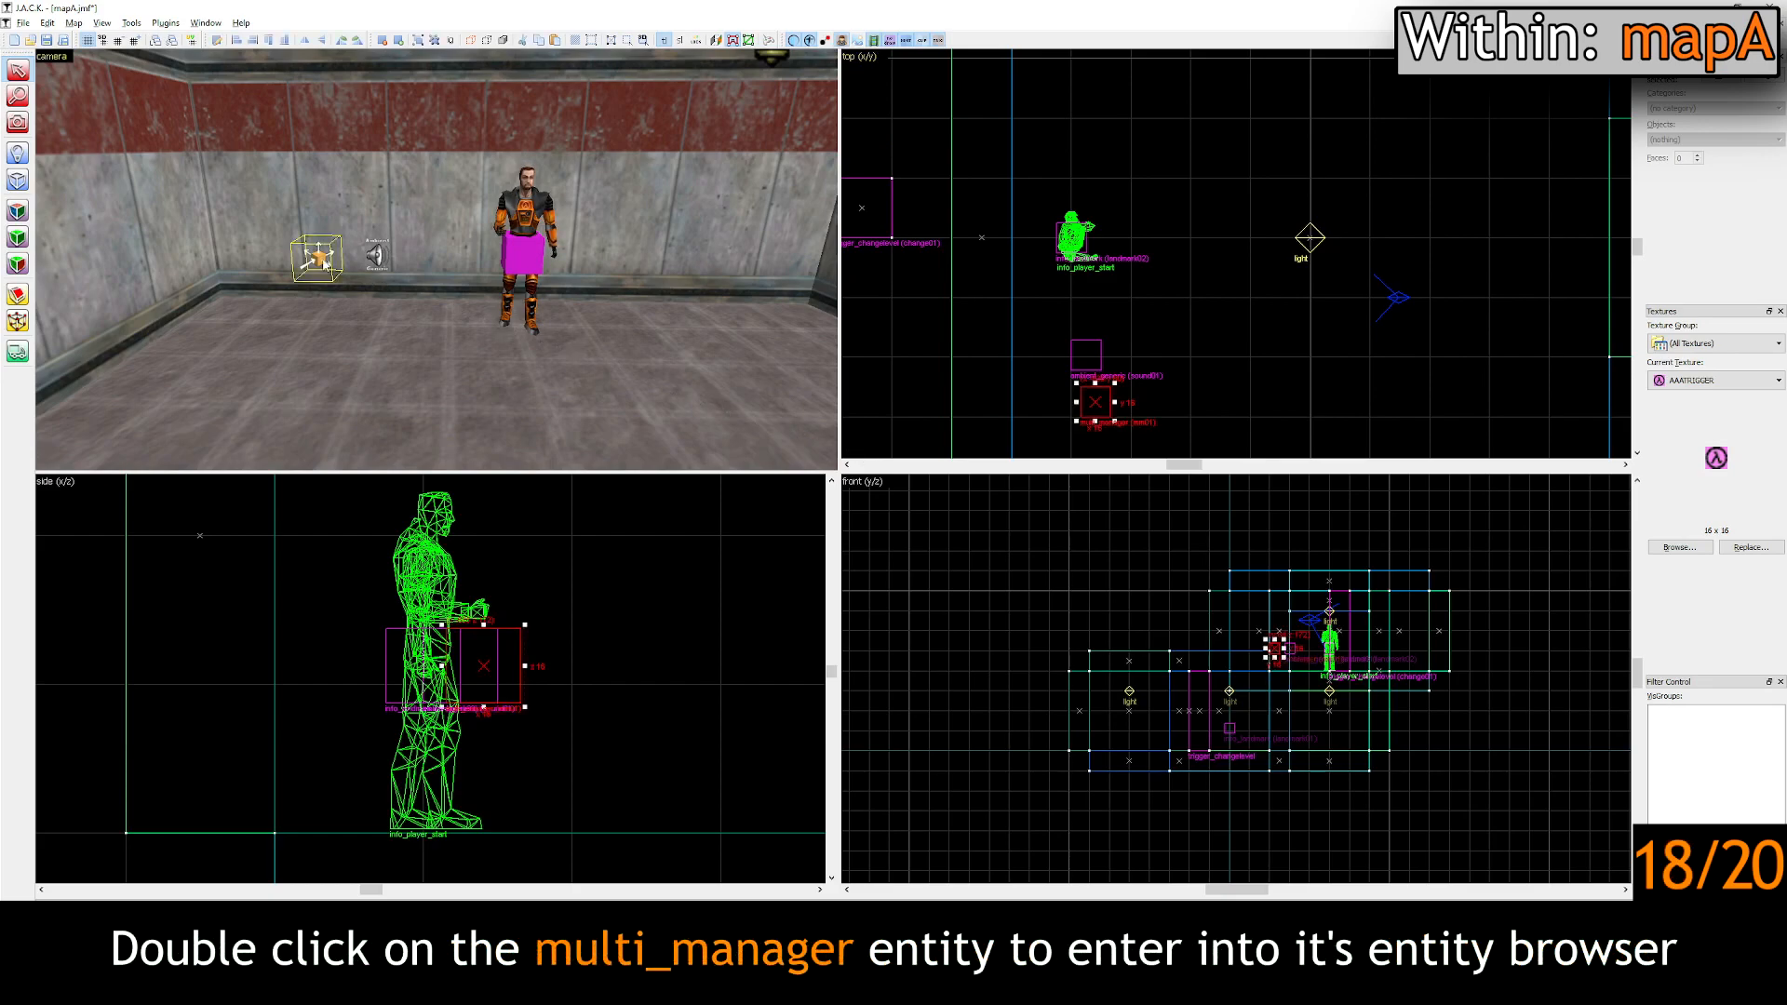
double_click(321, 262)
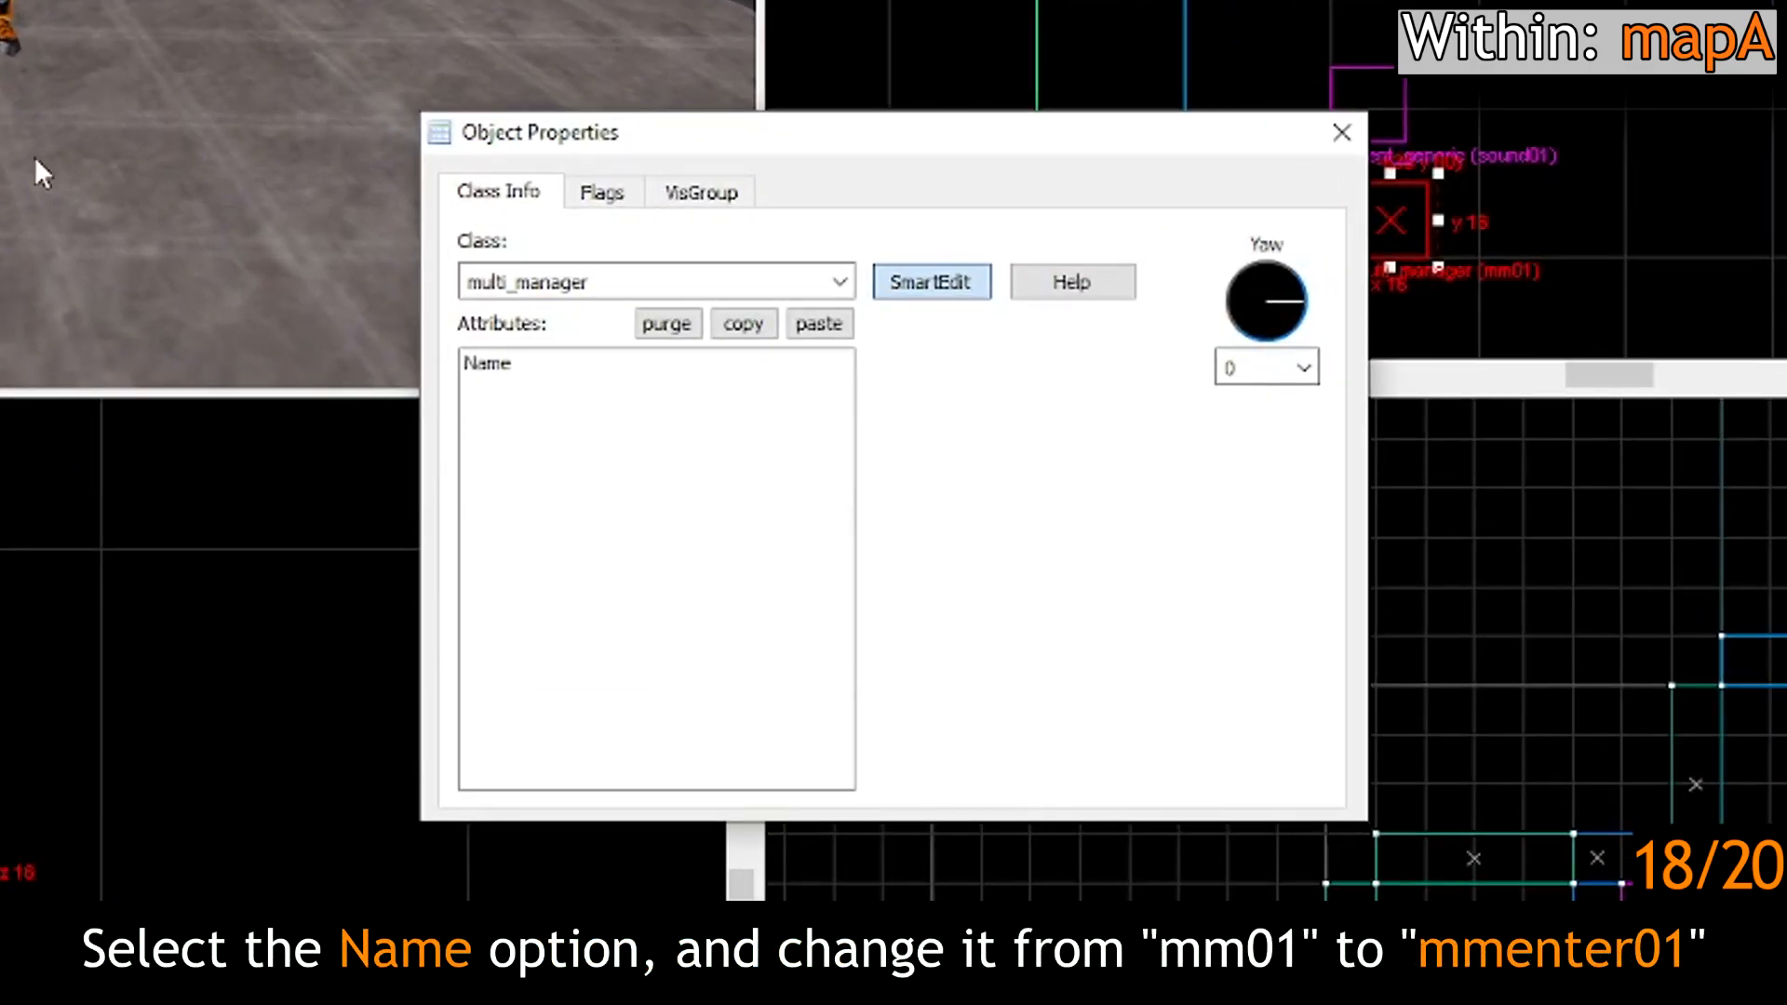
left_click(525, 368)
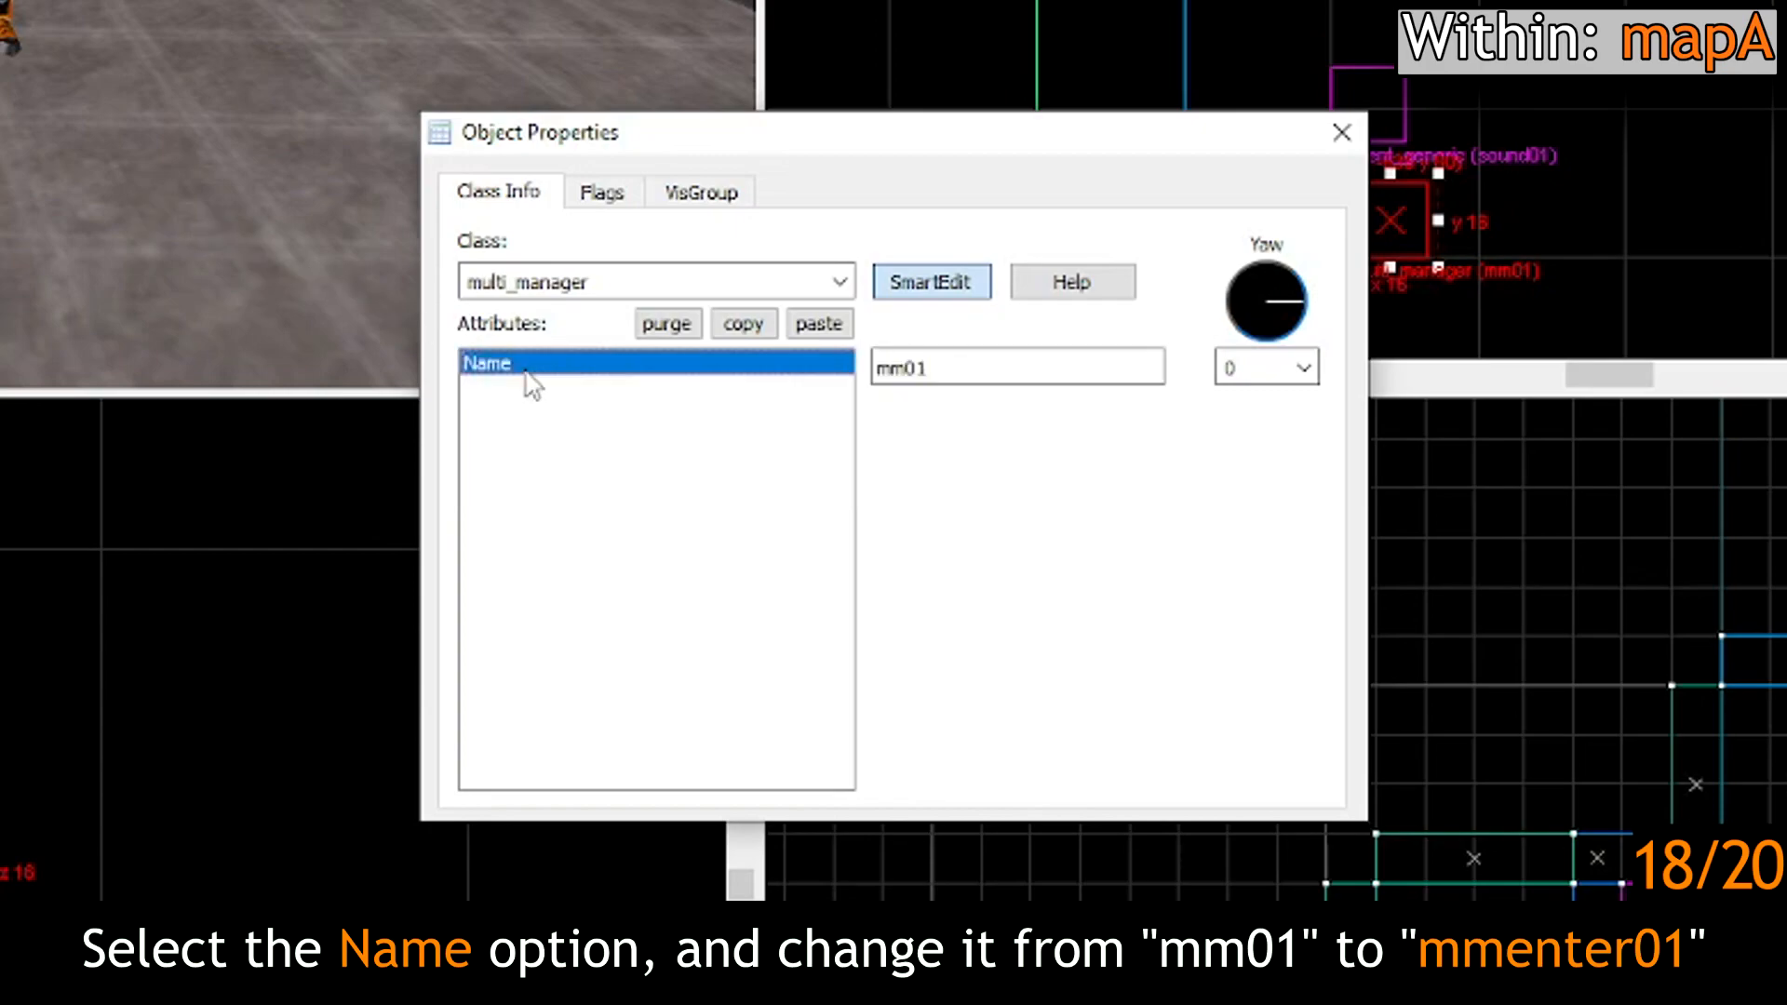
left_click(991, 380)
key("BackSpace")
key("BackSpace")
key("BackSpace")
key("BackSpace")
type("mmenter01")
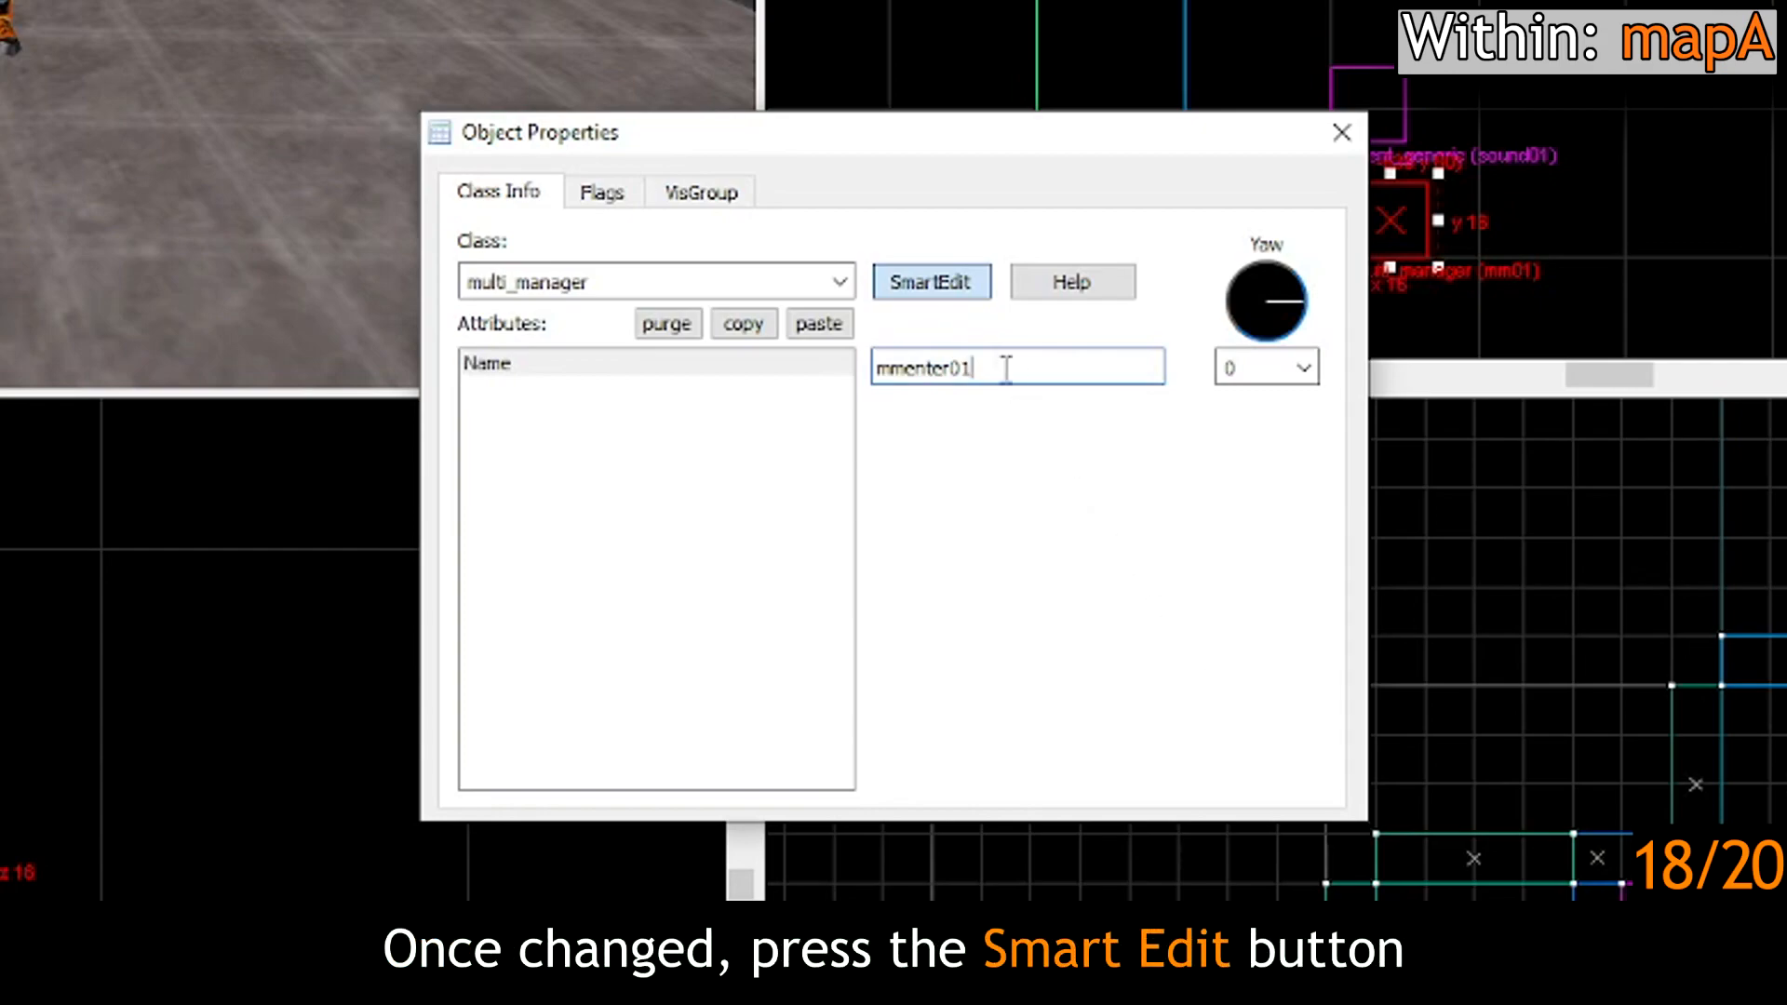
left_click(925, 294)
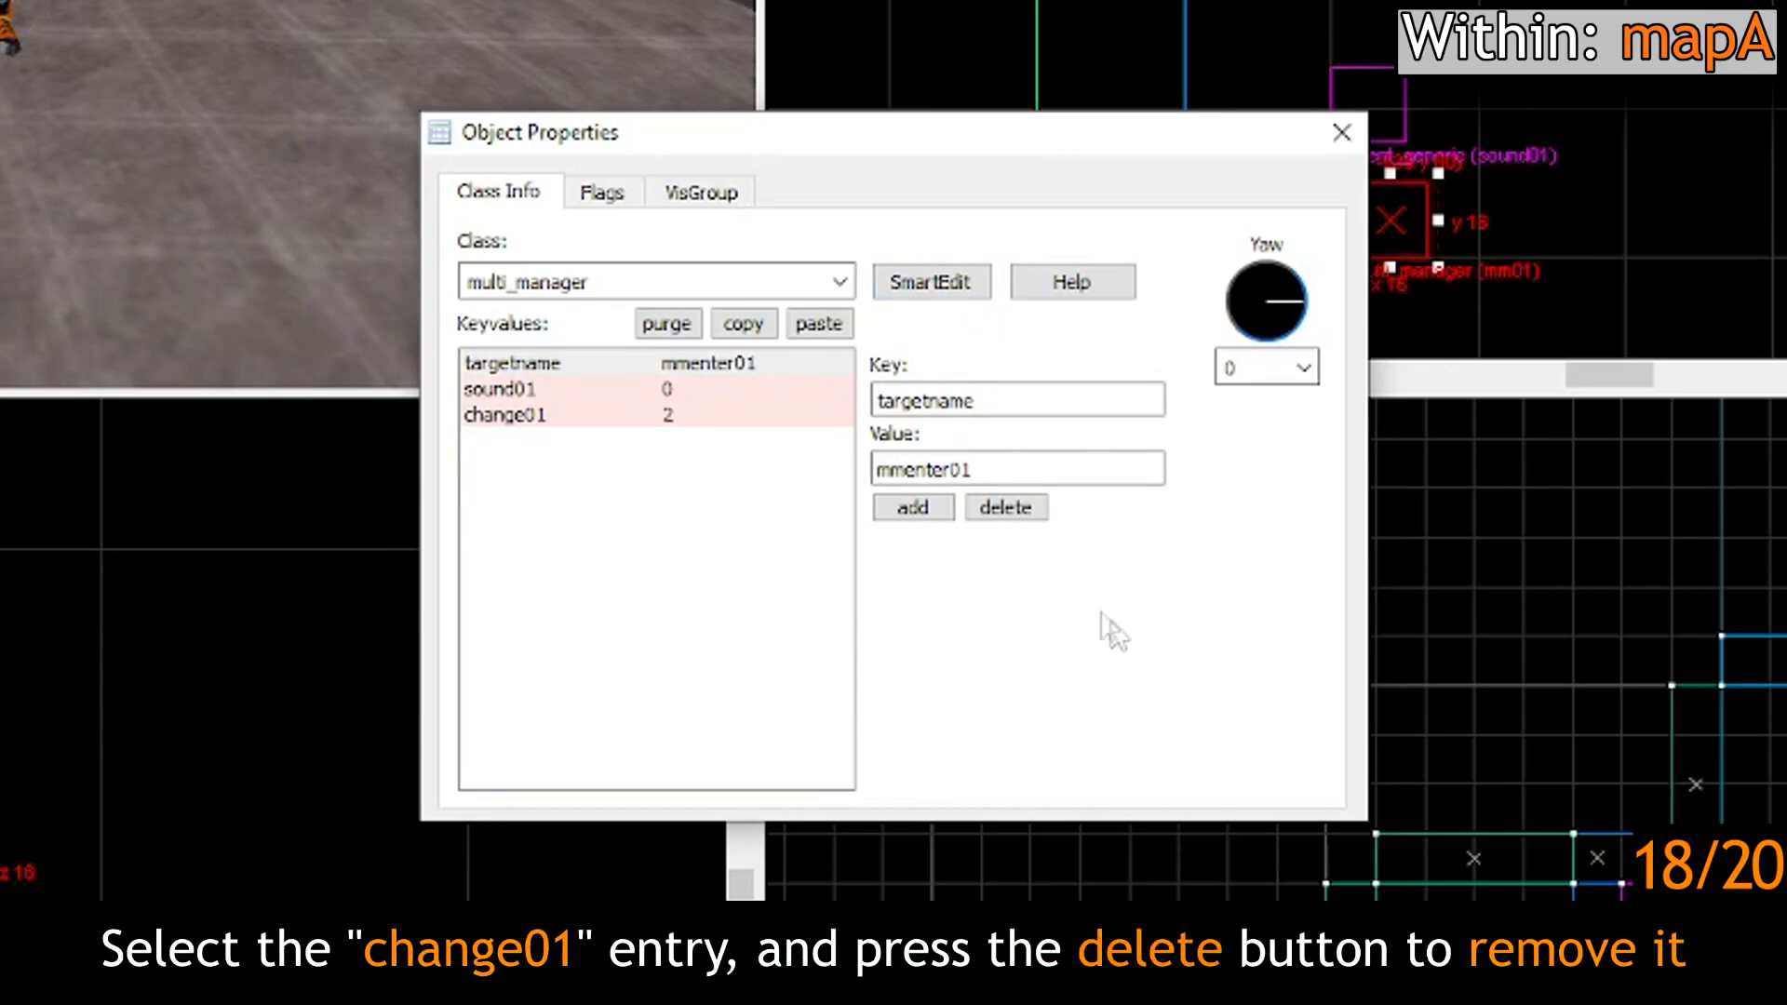
Step: Replace the multi_manager's change01 entry with a new fade01 key of value 0 and close its properties
left_click(633, 416)
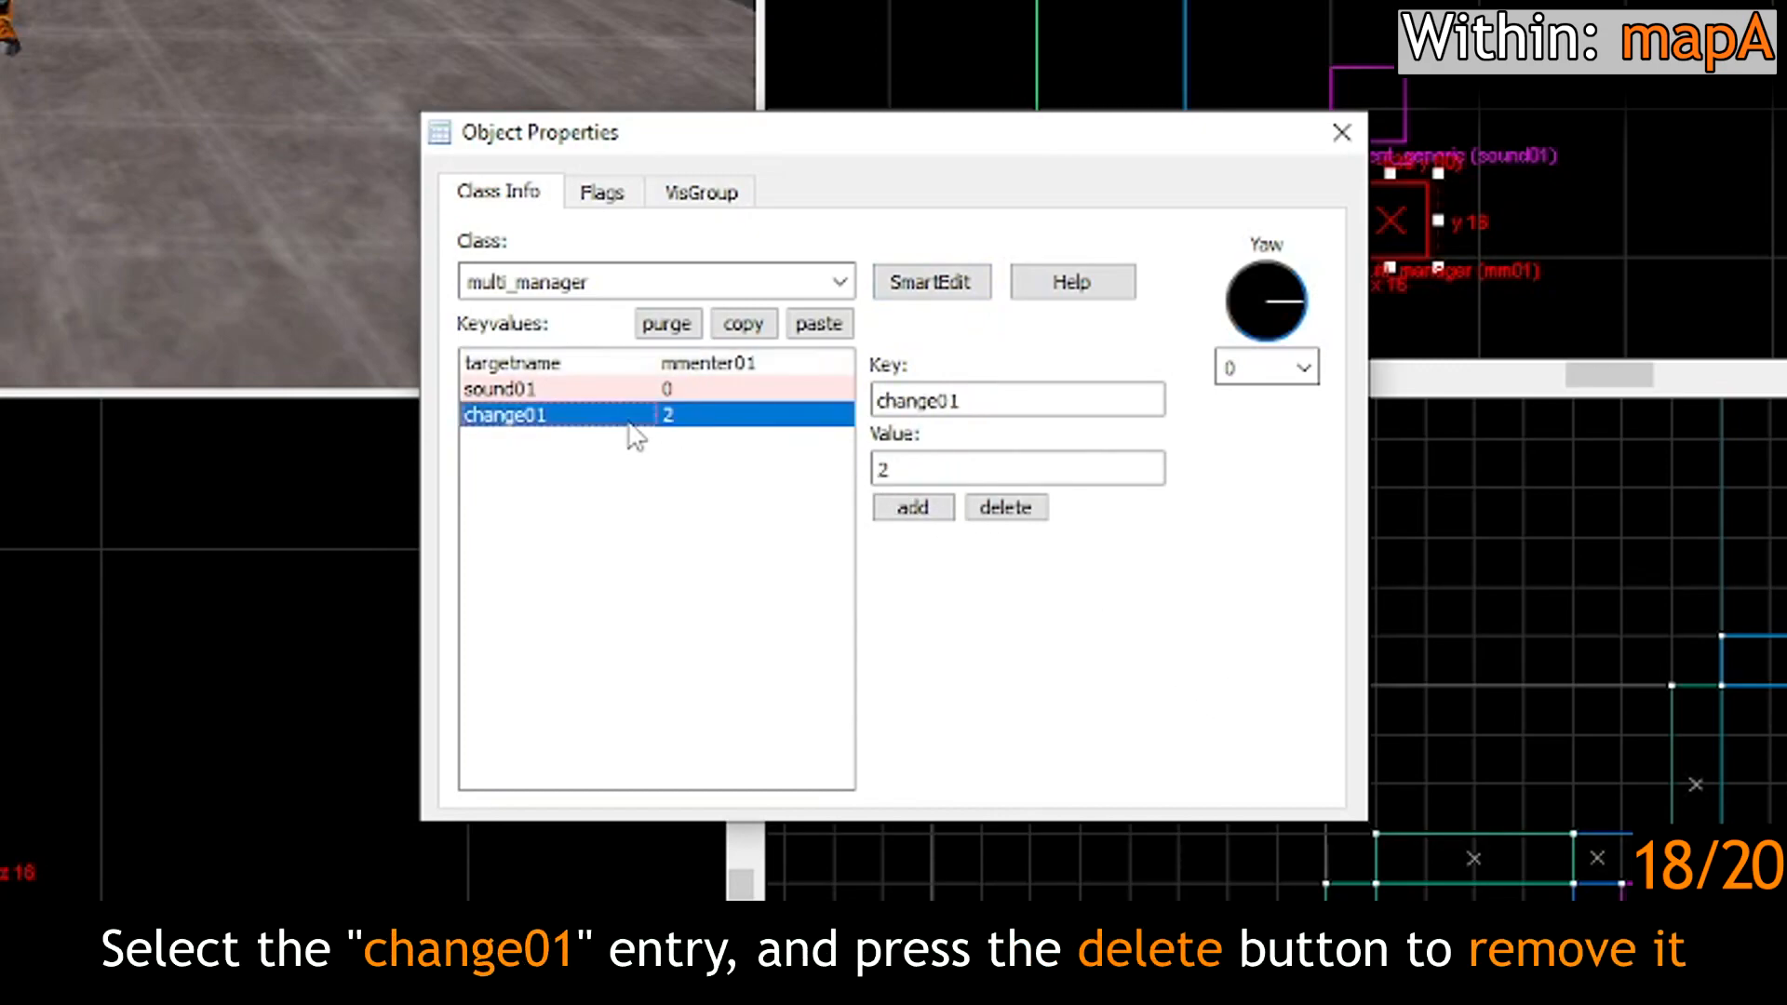
left_click(1022, 523)
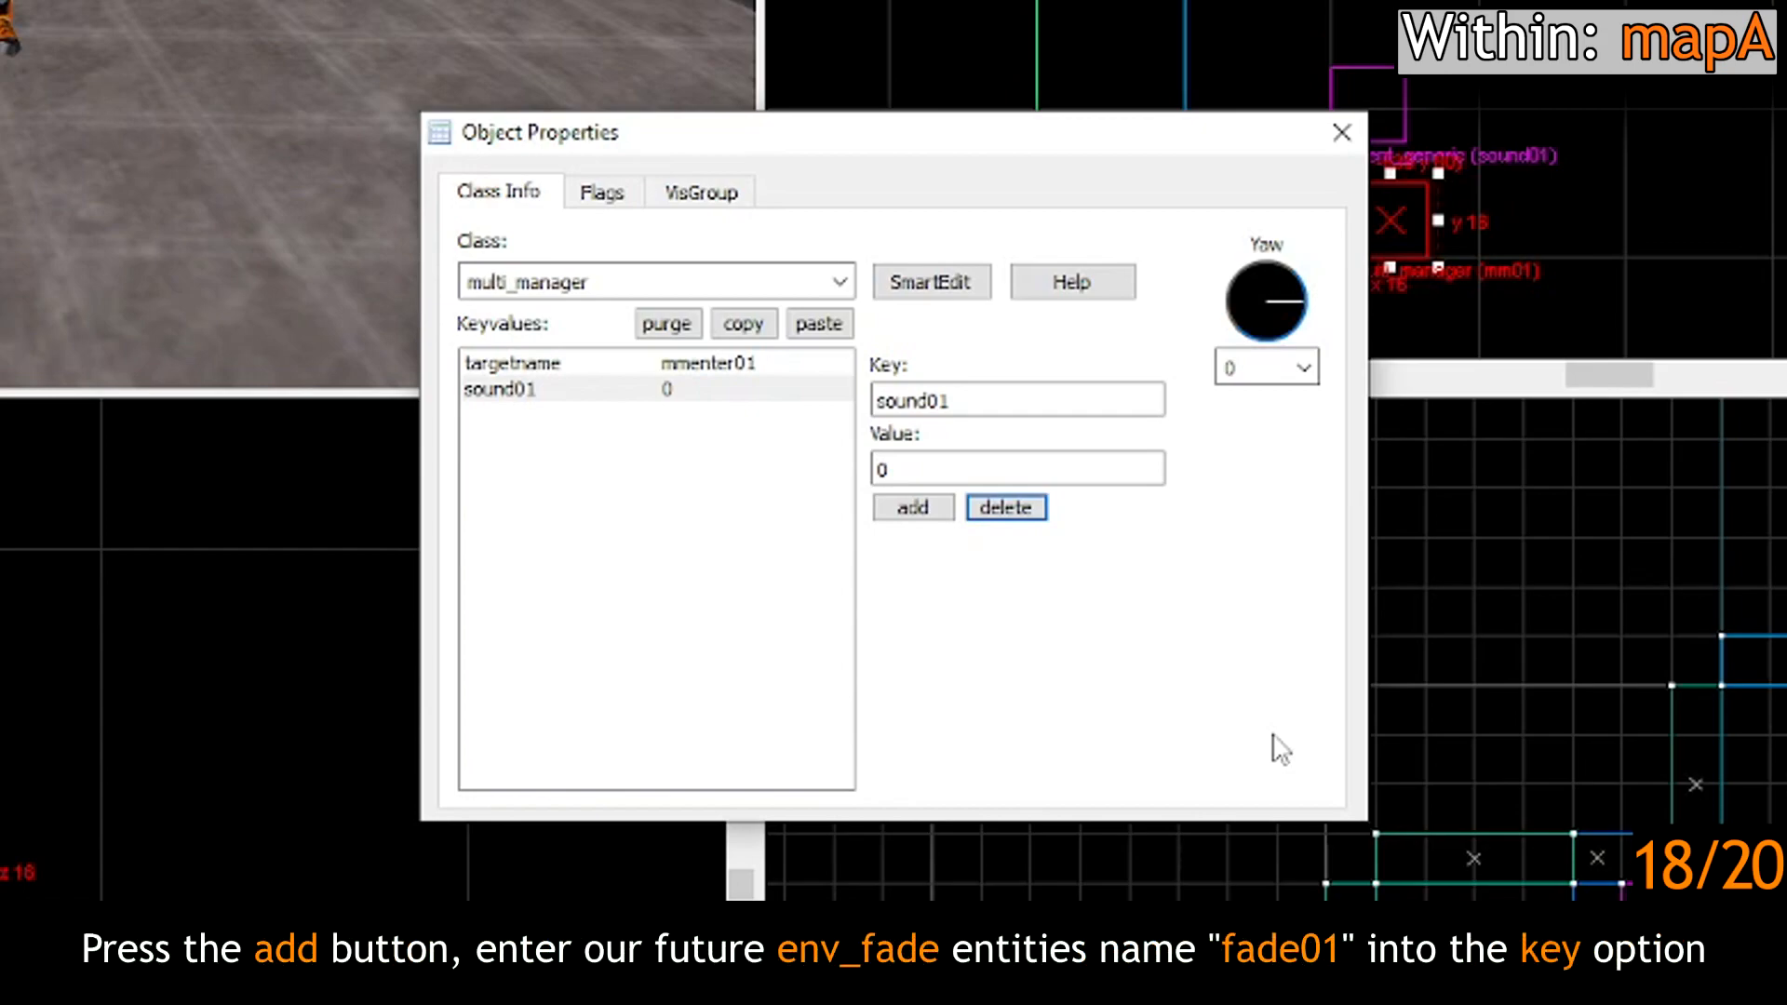
left_click(937, 510)
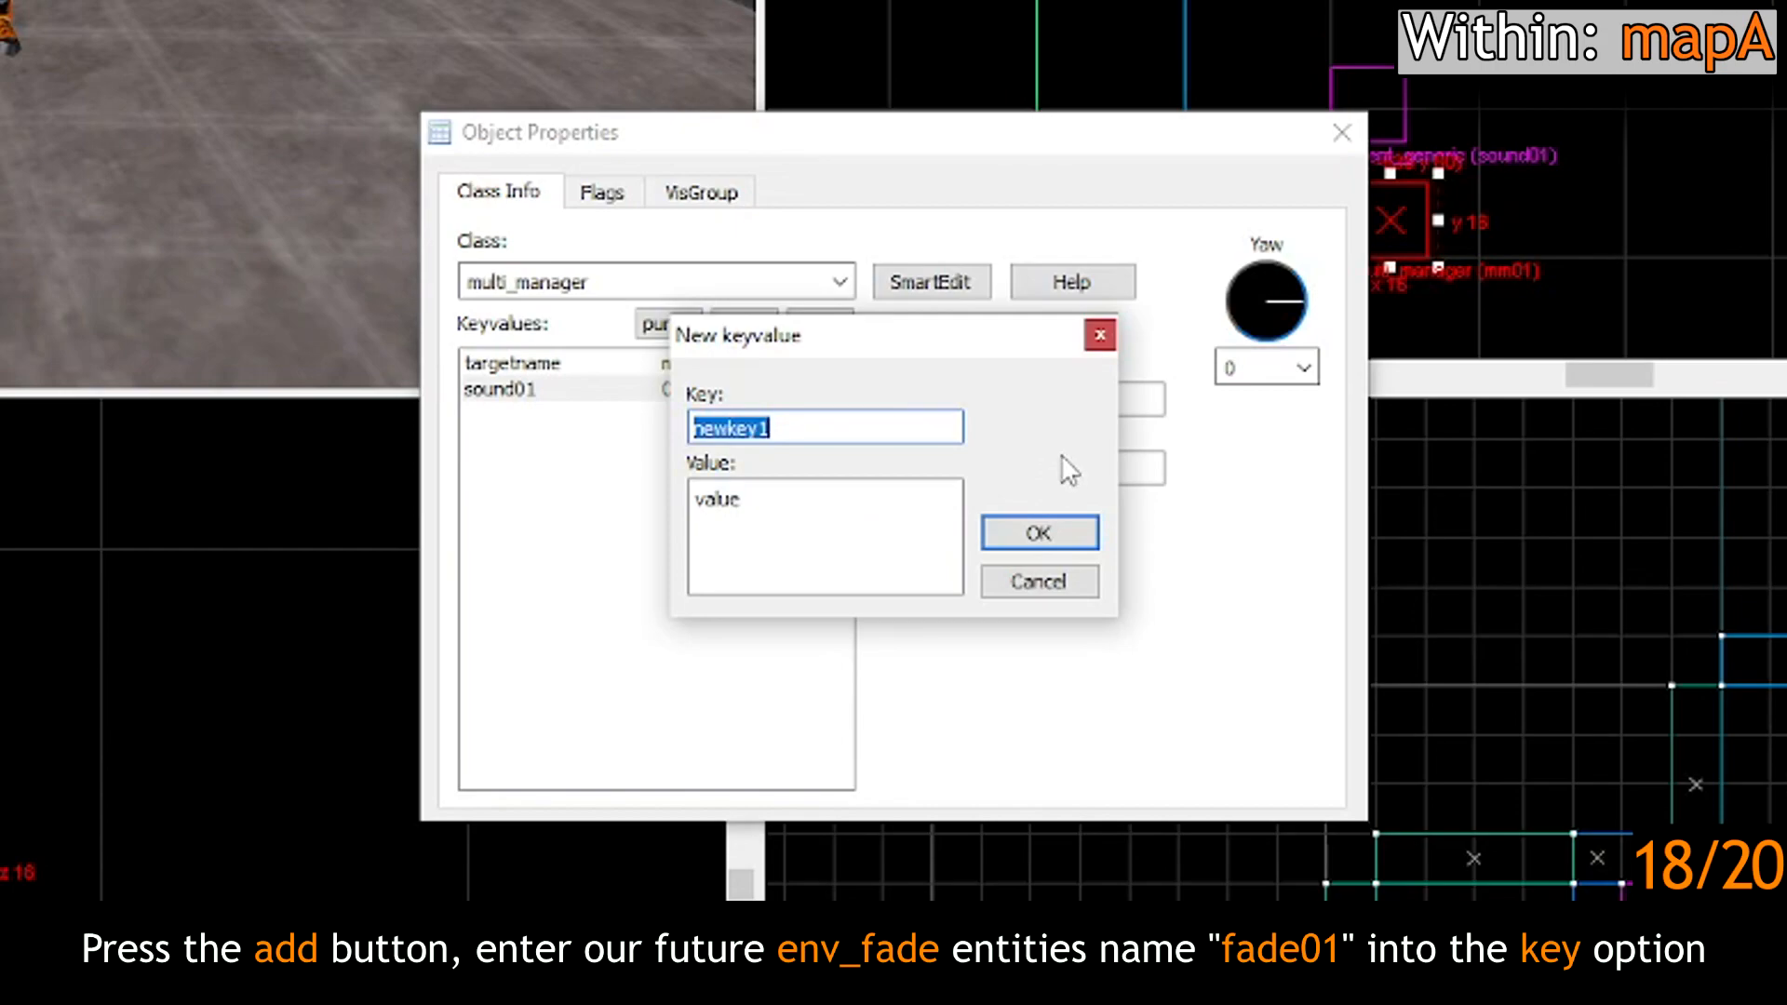
double_click(822, 427)
type("fade01")
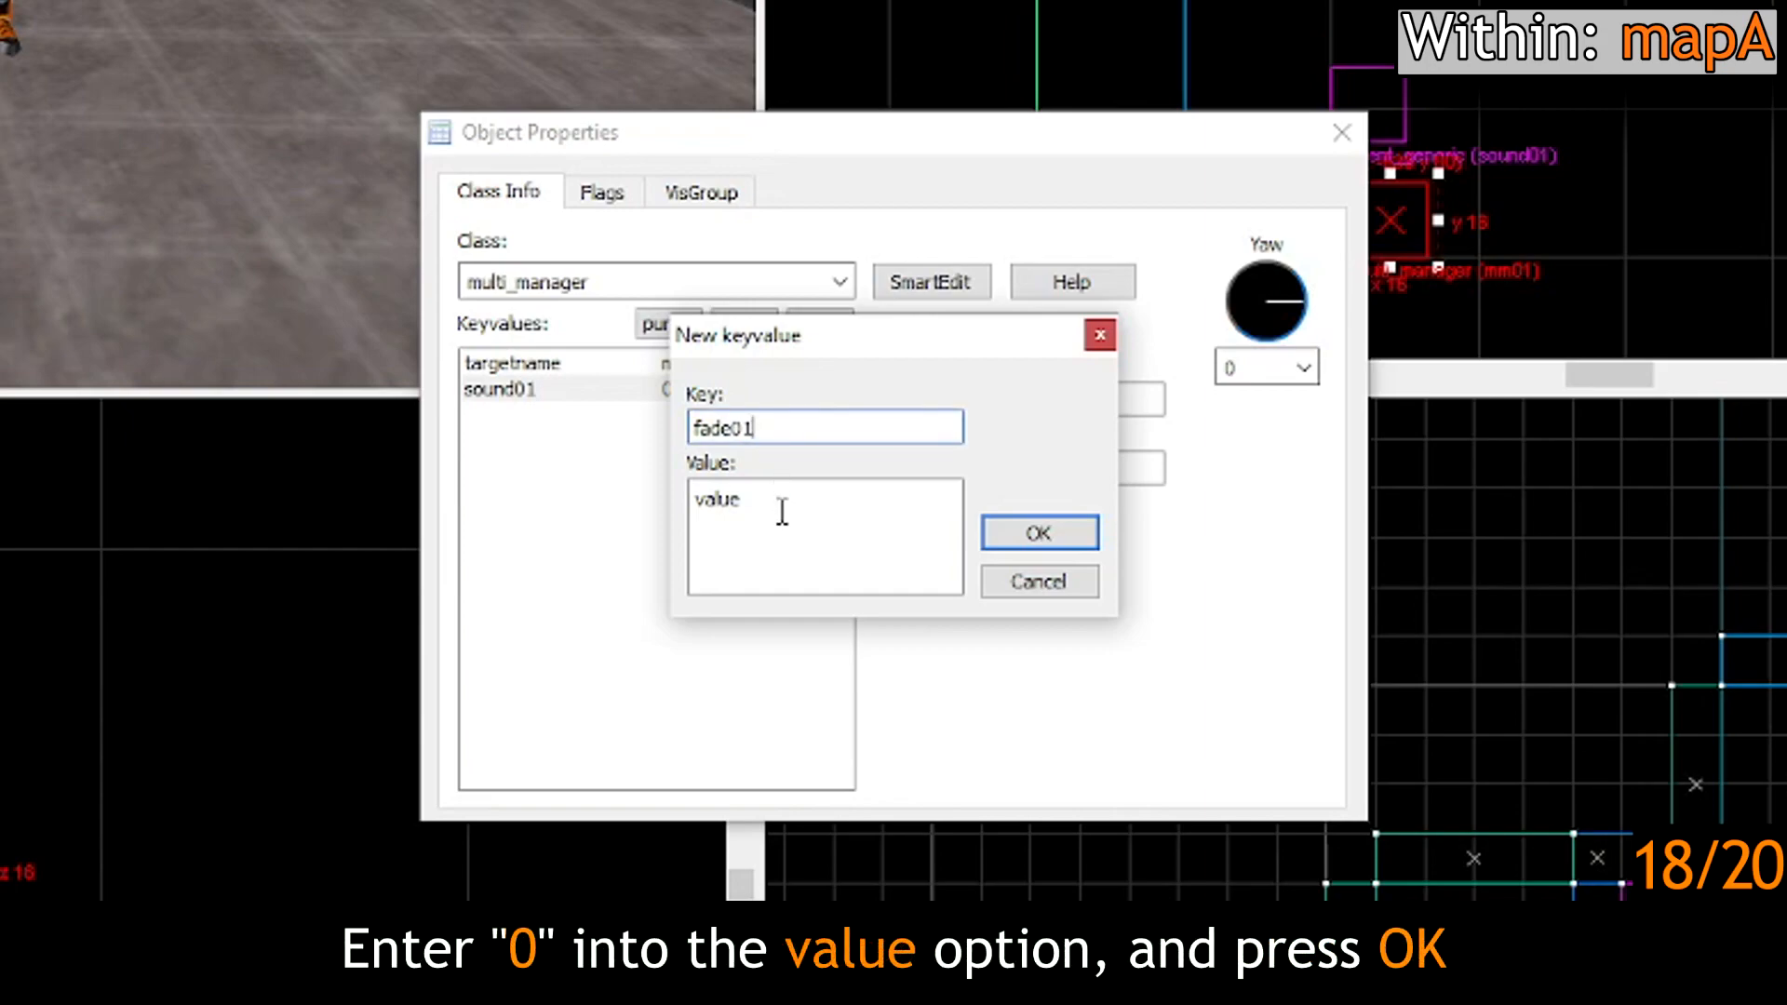
key("Tab")
type("0")
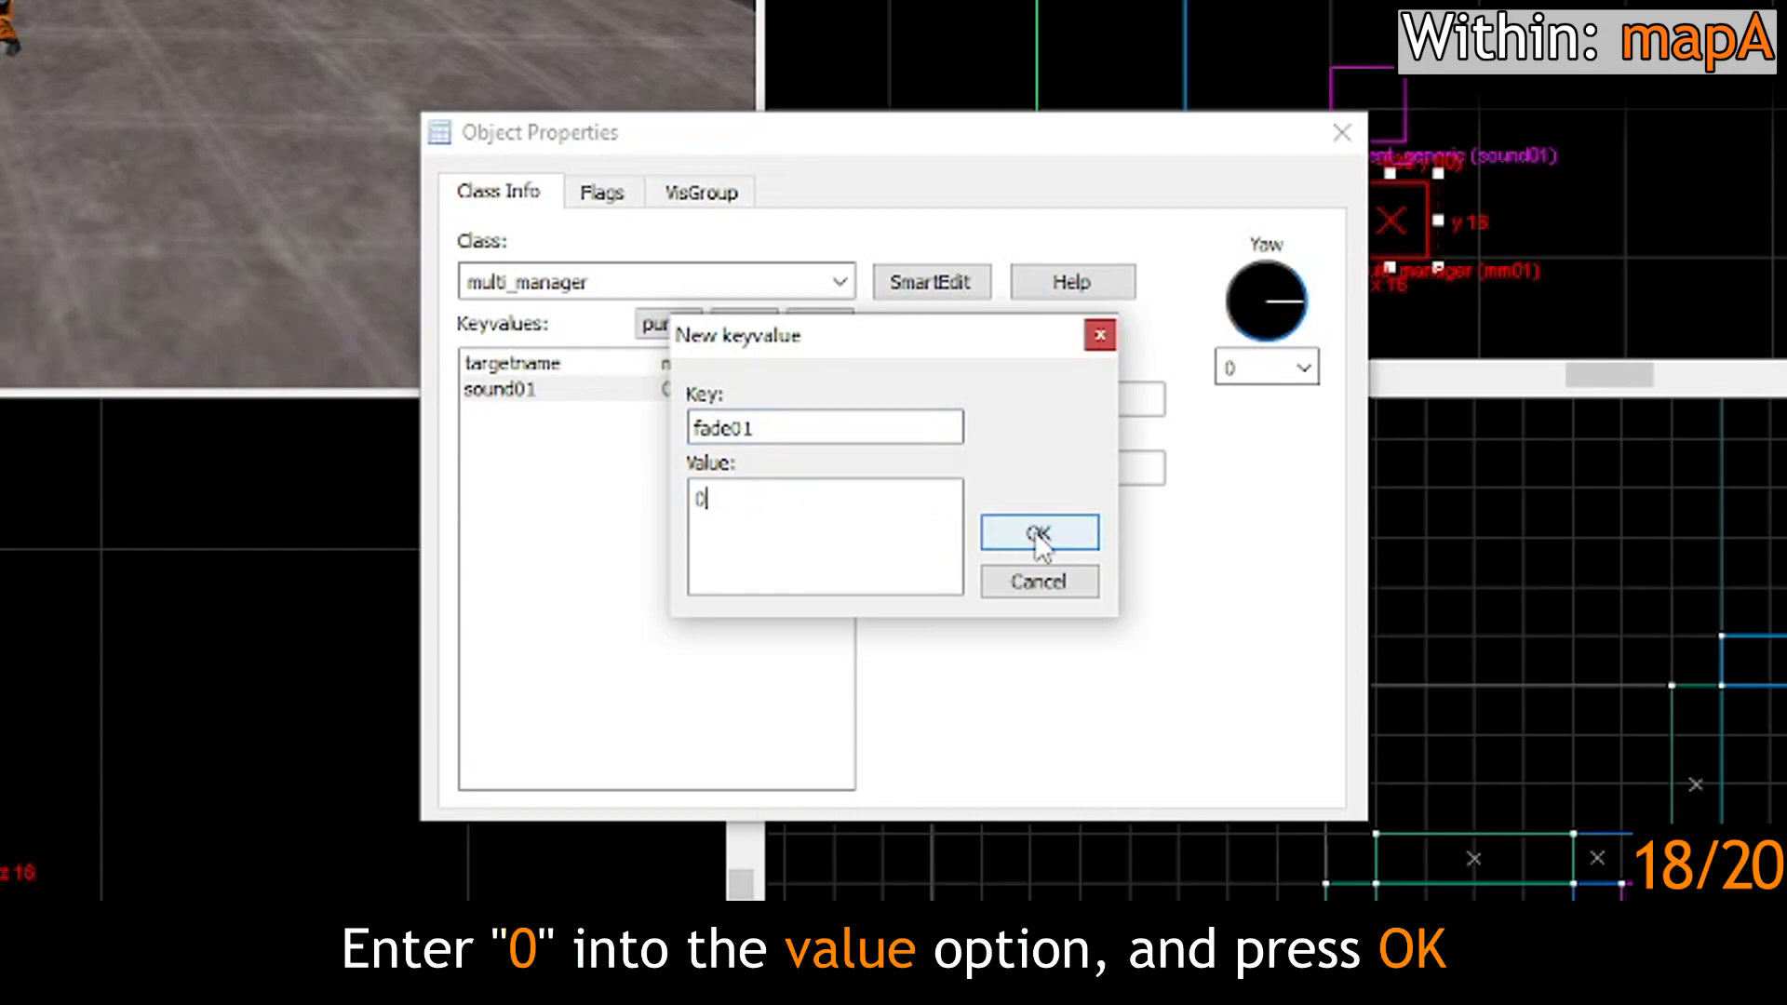
left_click(1037, 532)
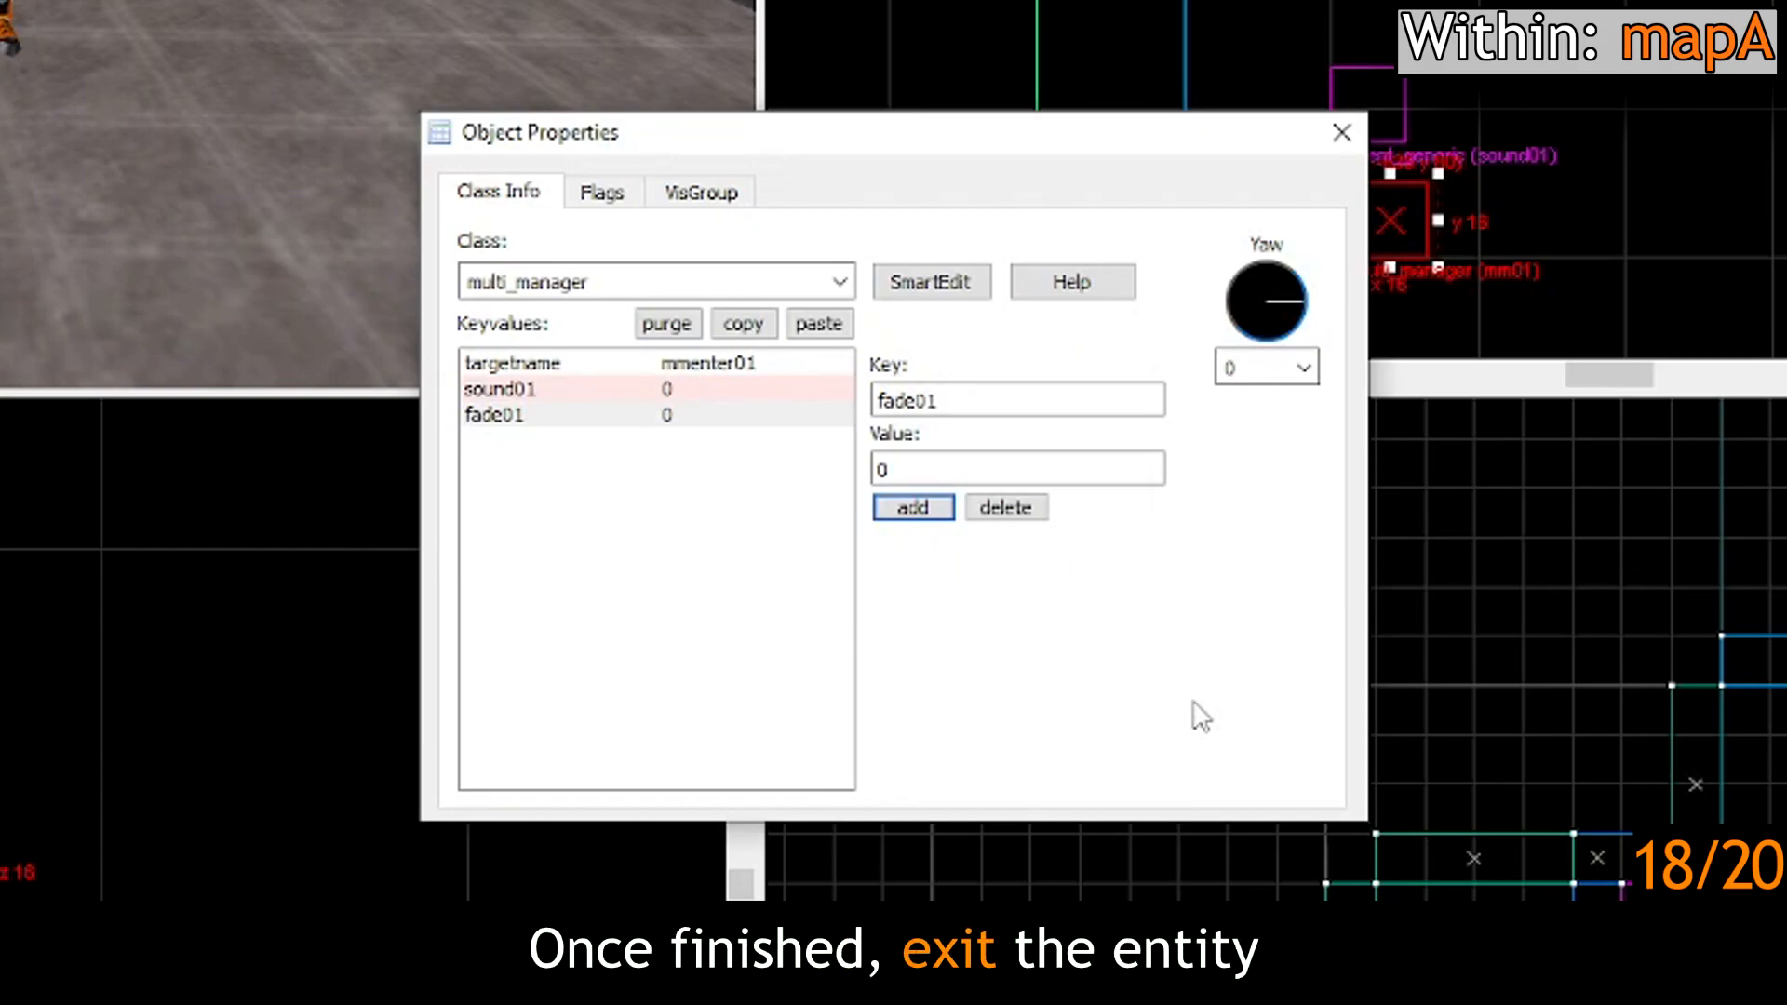
left_click(1338, 122)
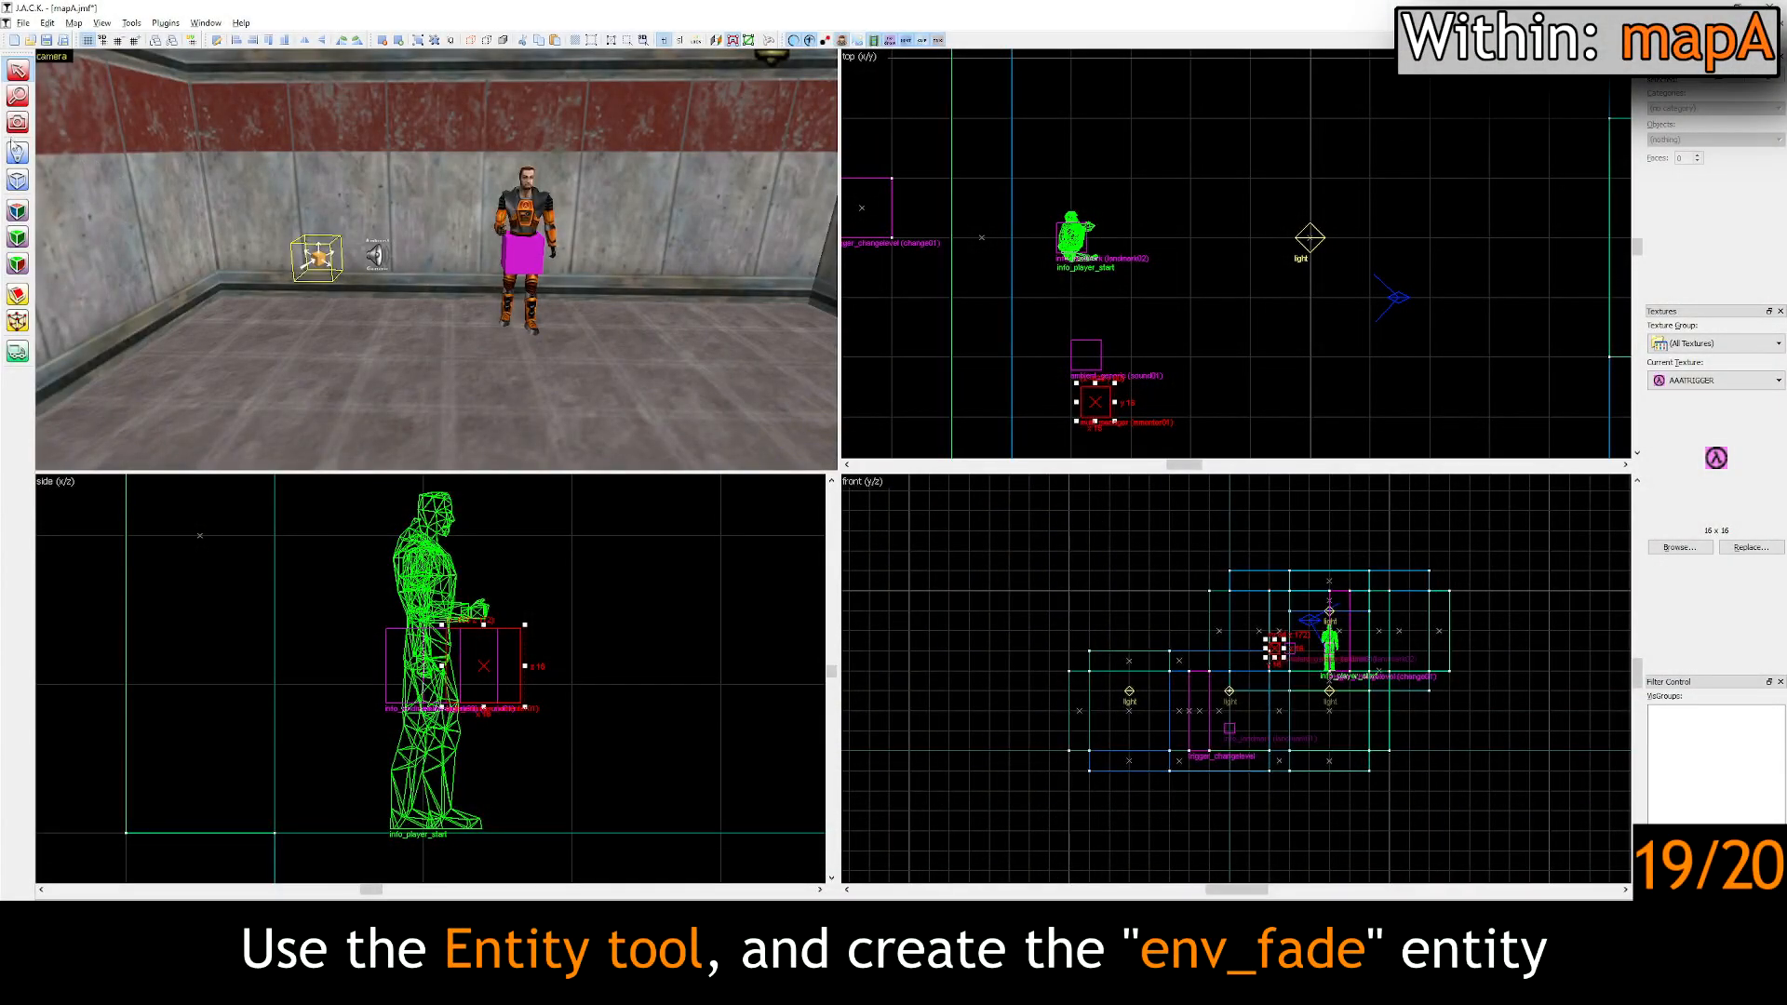
Step: Place a new entity on the main room's floor in front of the info_player_start and change its class to env_fade
left_click(17, 152)
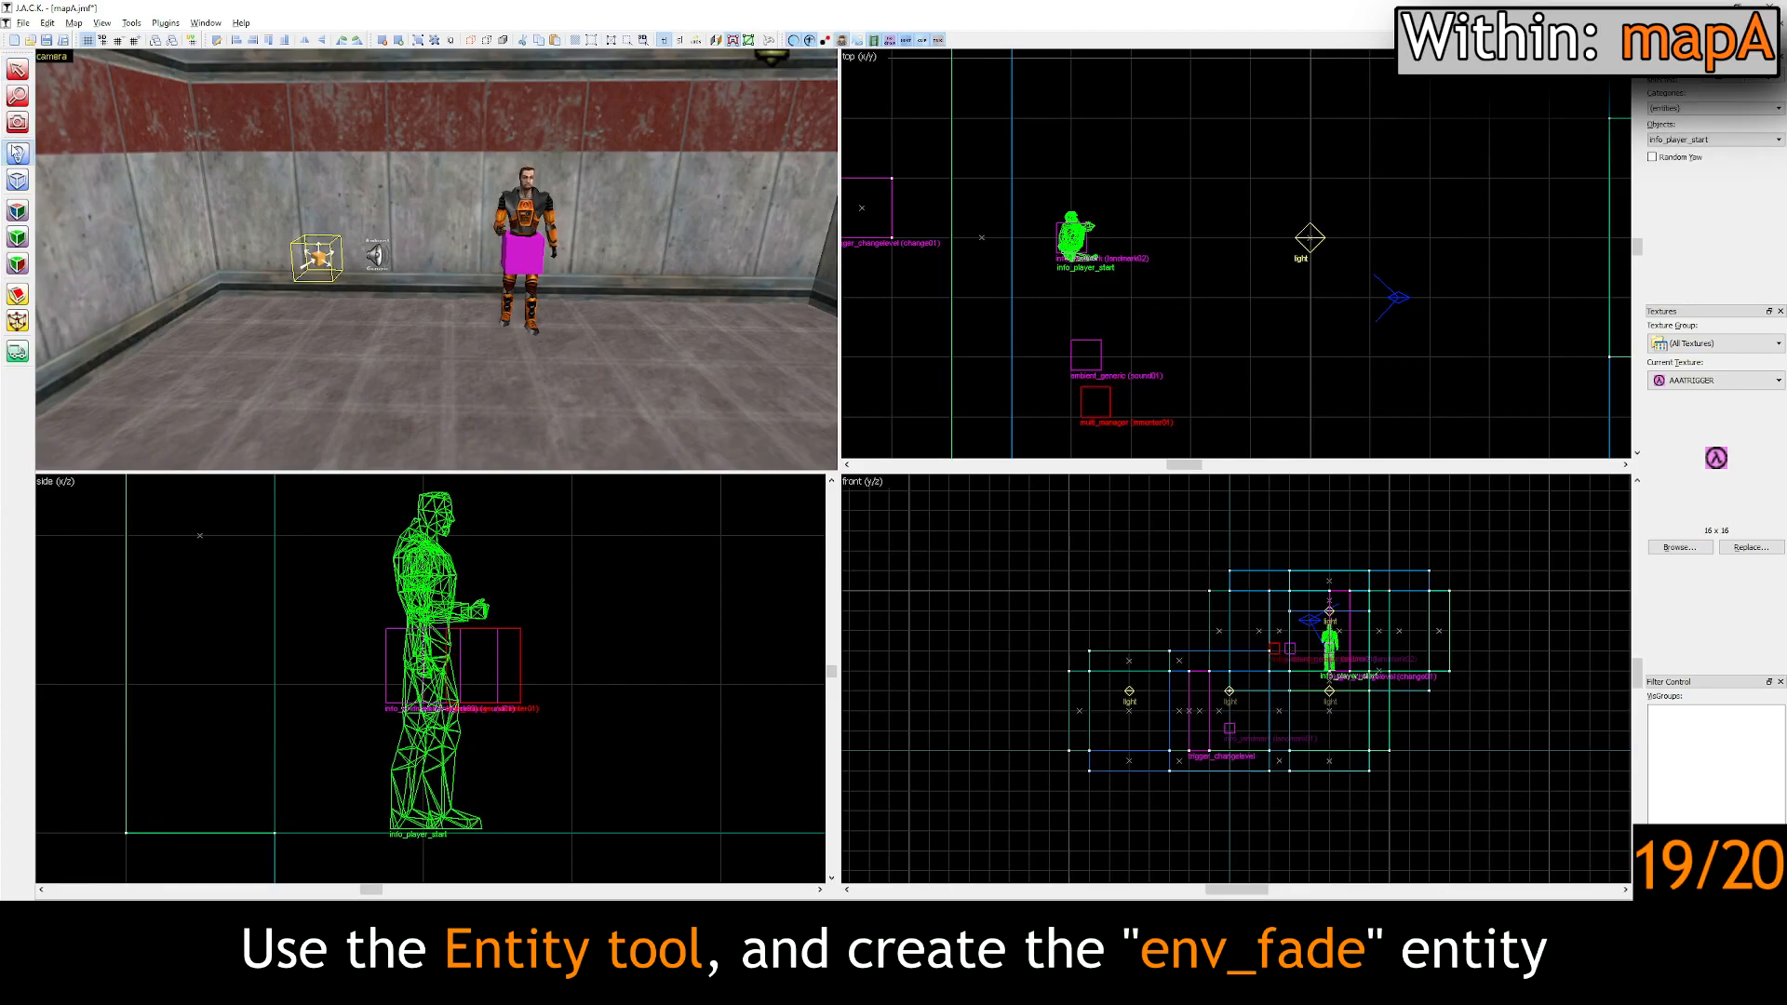
left_click(488, 427)
left_click(16, 69)
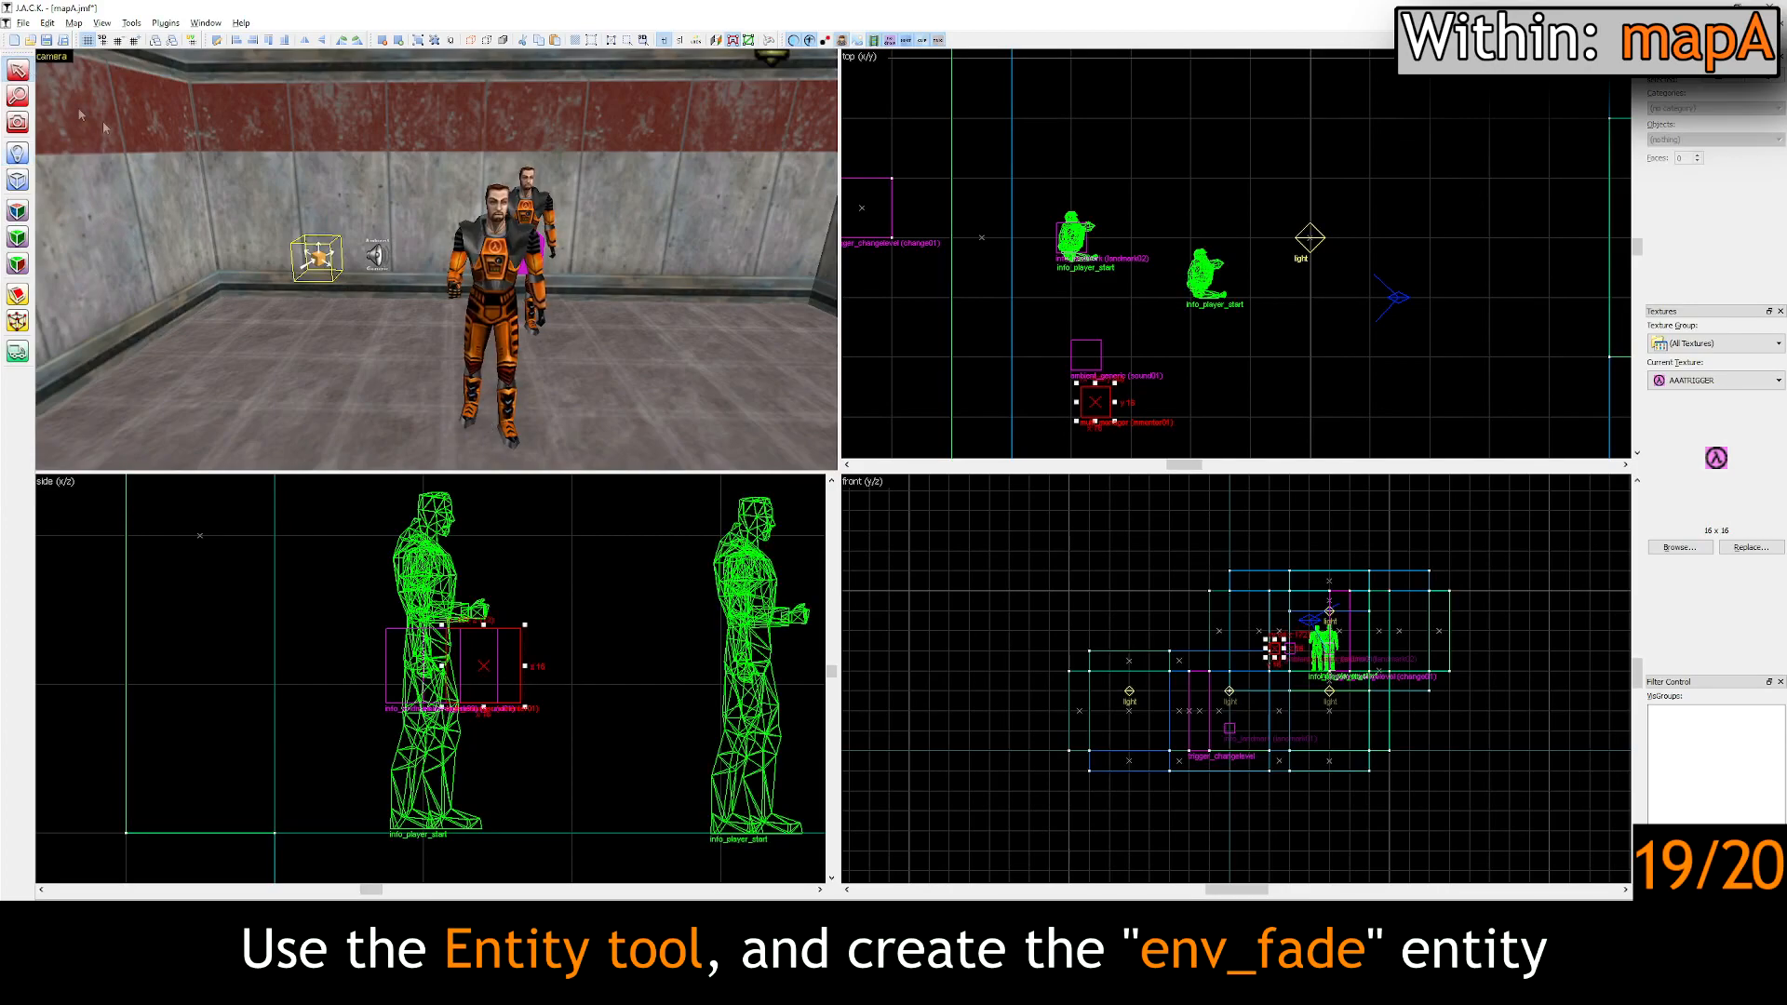
double_click(481, 302)
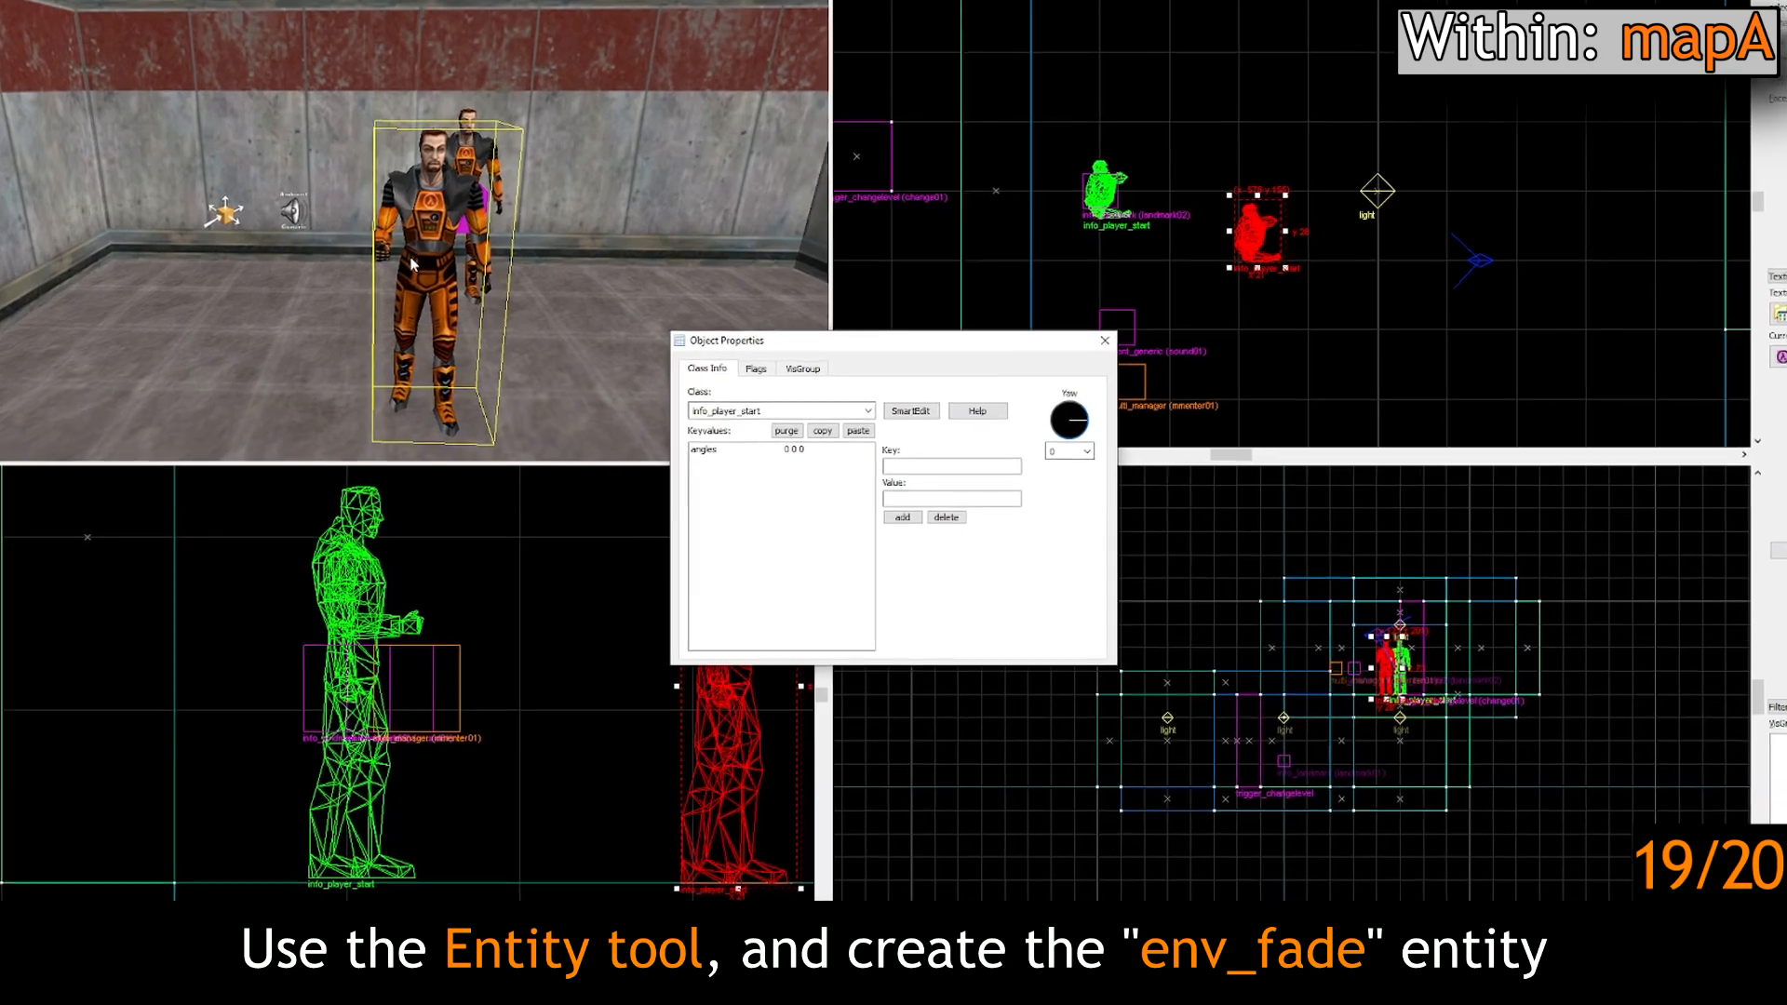
double_click(780, 410)
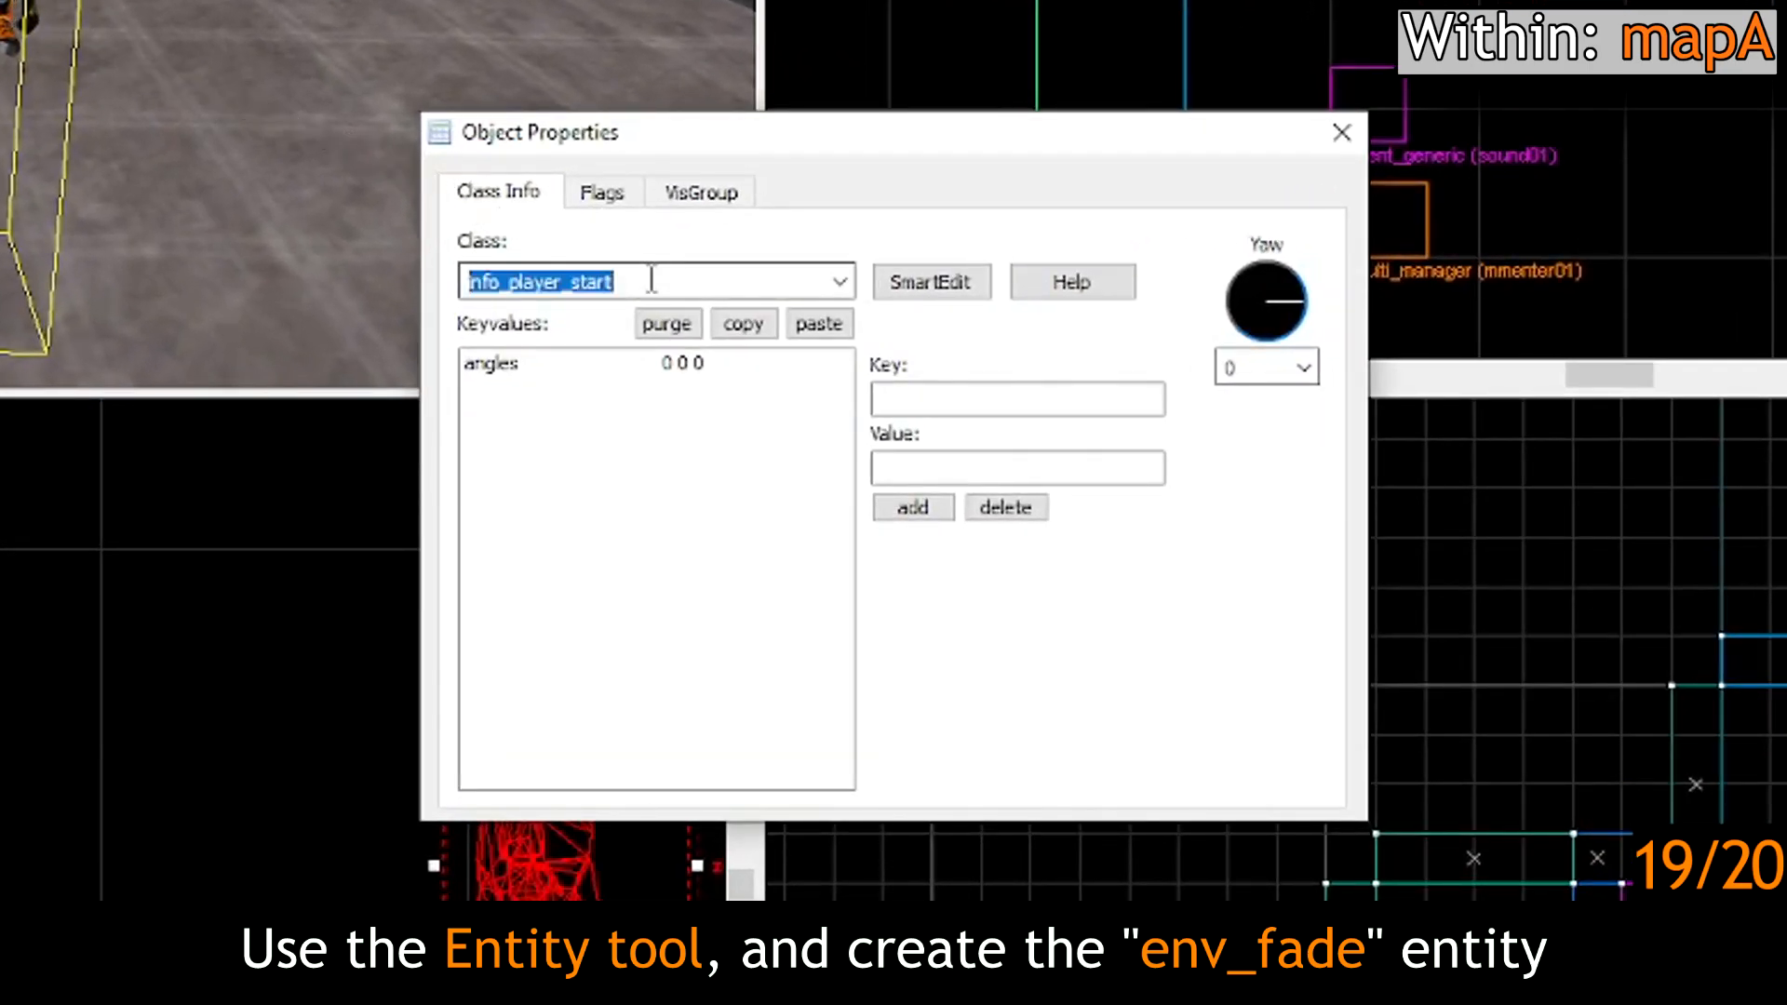
type("env_fade")
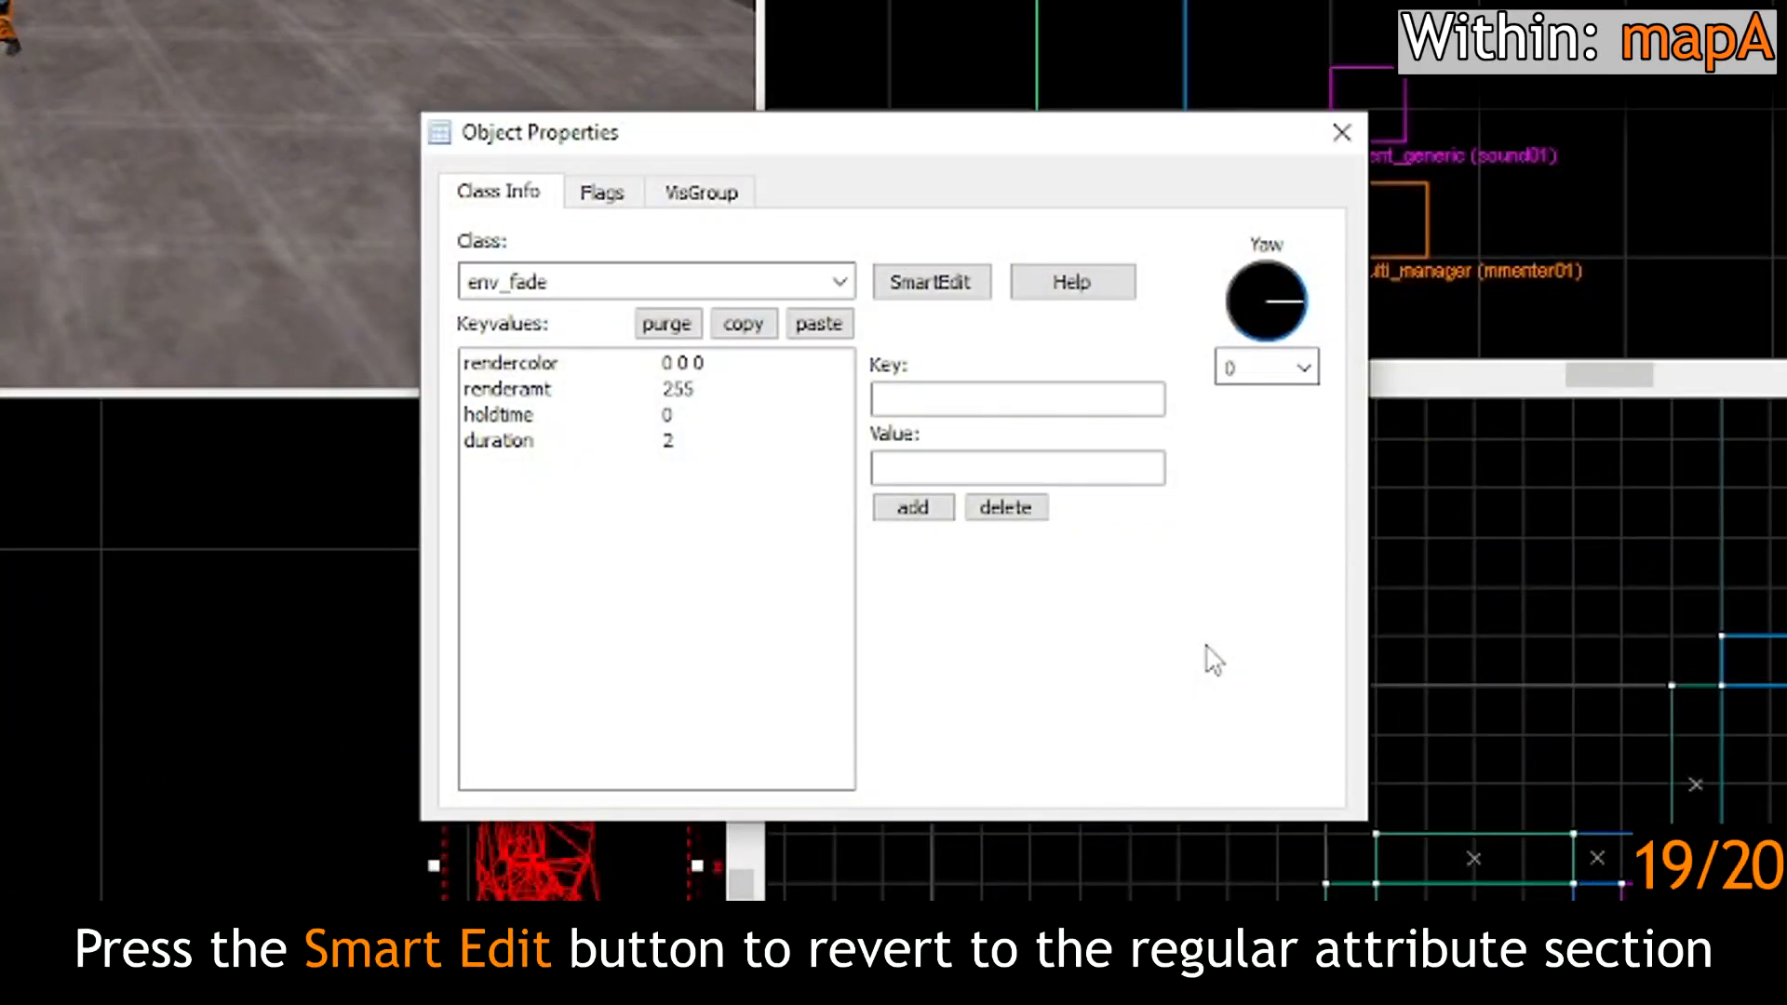
Step: Switch the env_fade's properties back to the regular attribute list and set its Name to fade01
left_click(935, 288)
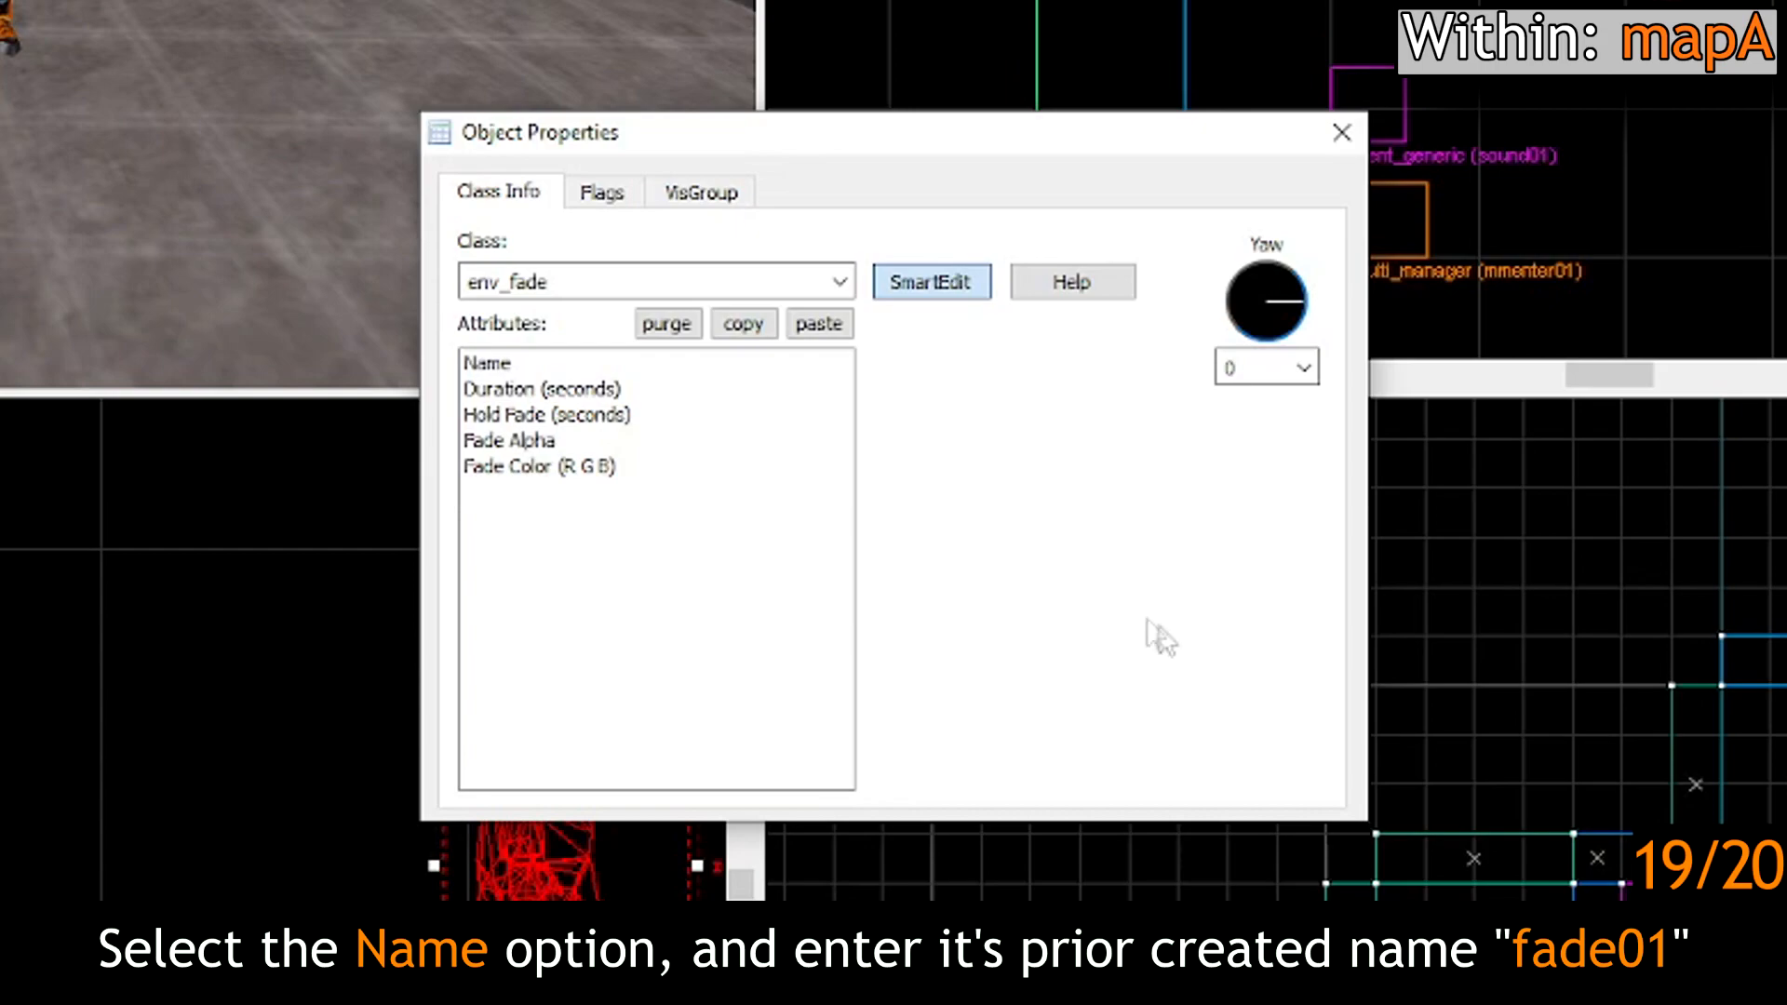
left_click(753, 365)
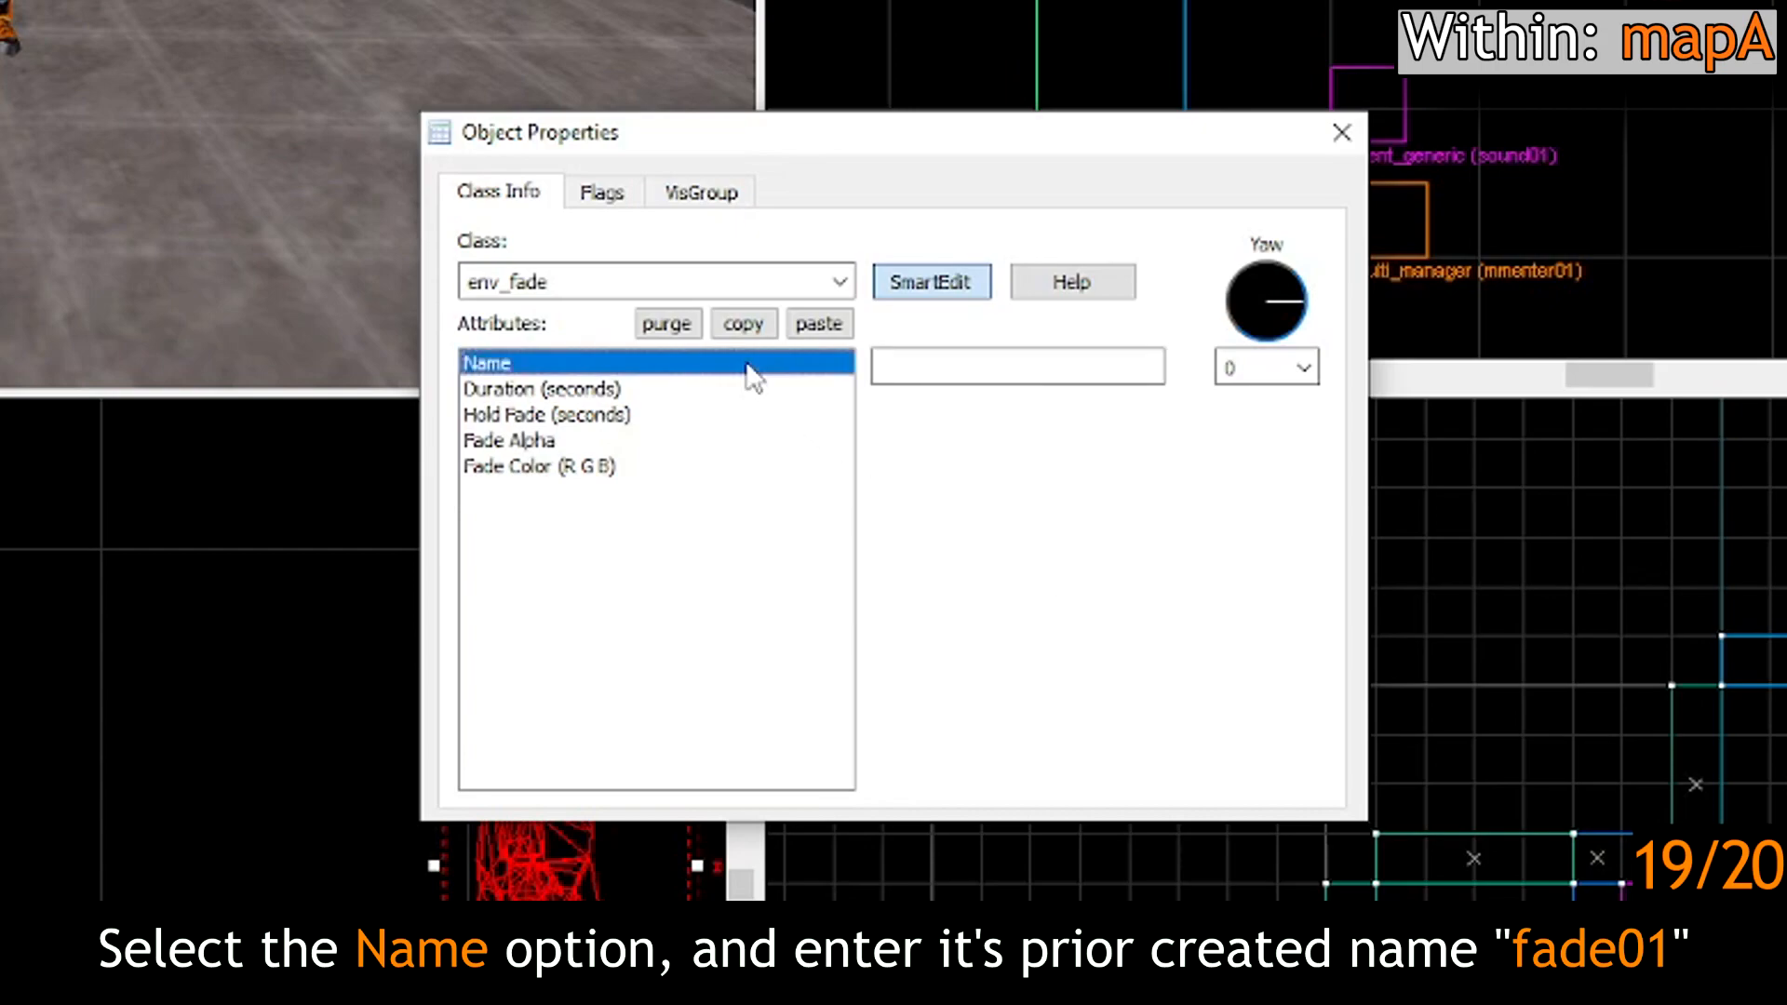
left_click(1011, 367)
type("fade01")
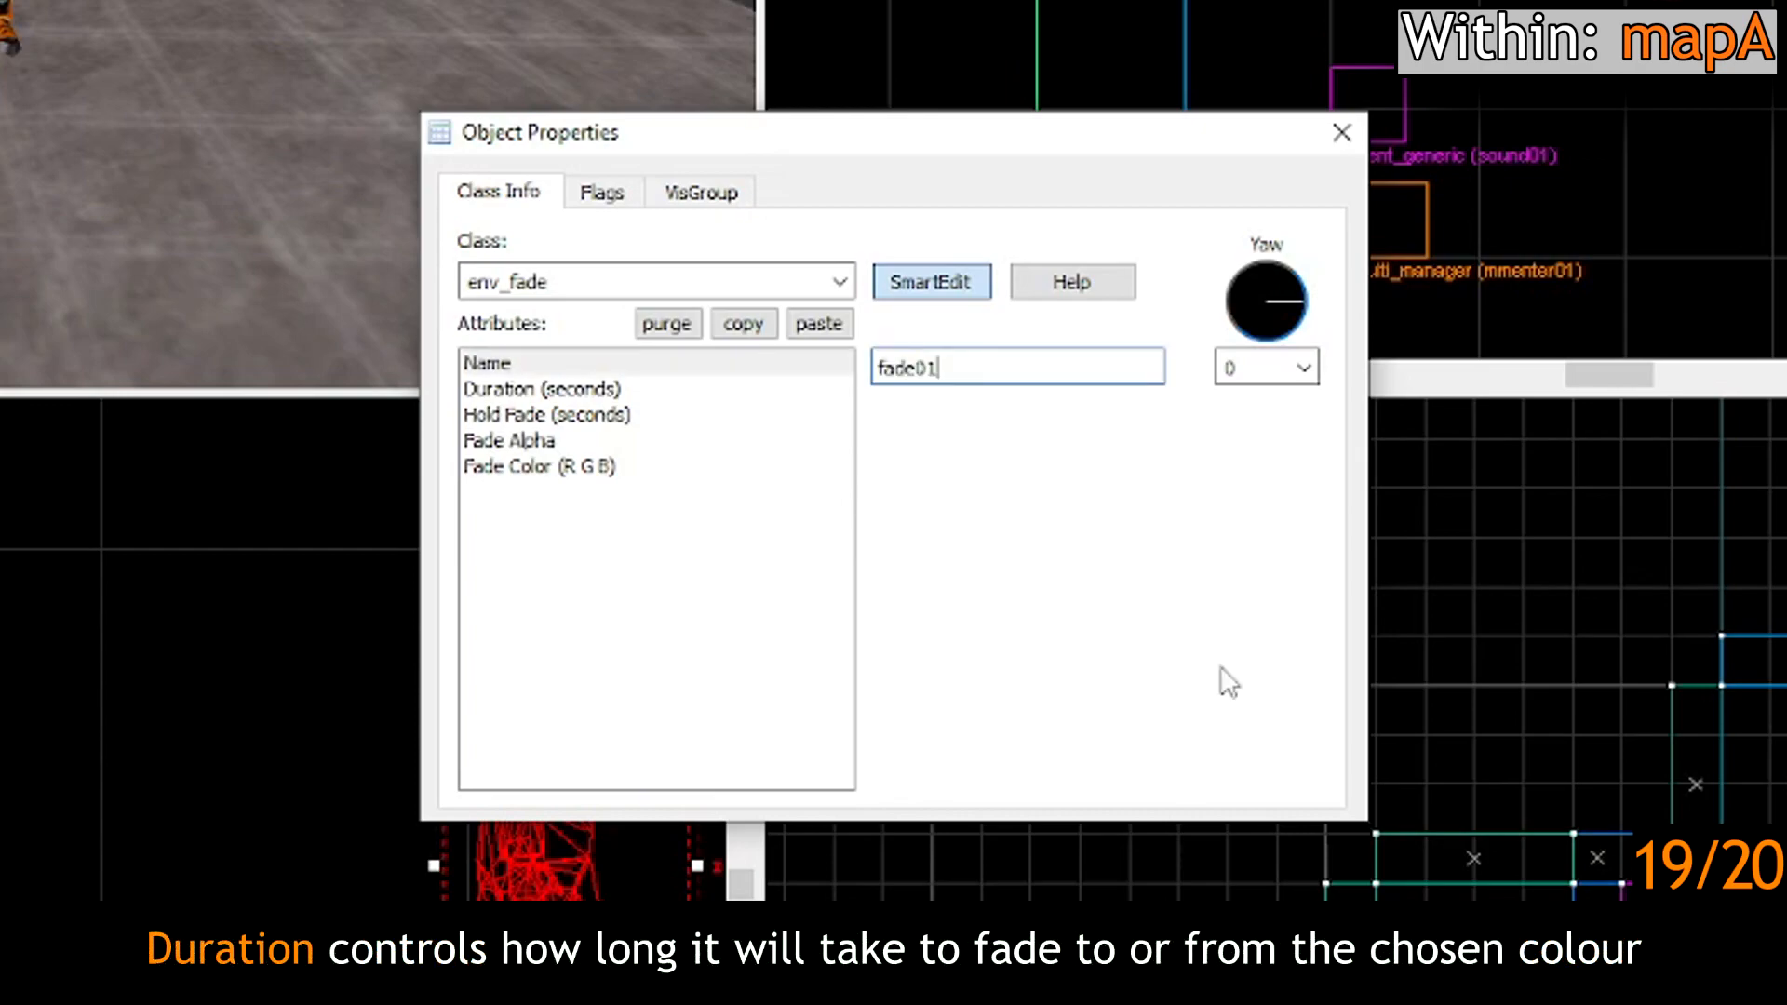
Step: Review the env_fade's duration, hold, alpha and color attributes, enable its Fade From flag, and close its properties
left_click(756, 391)
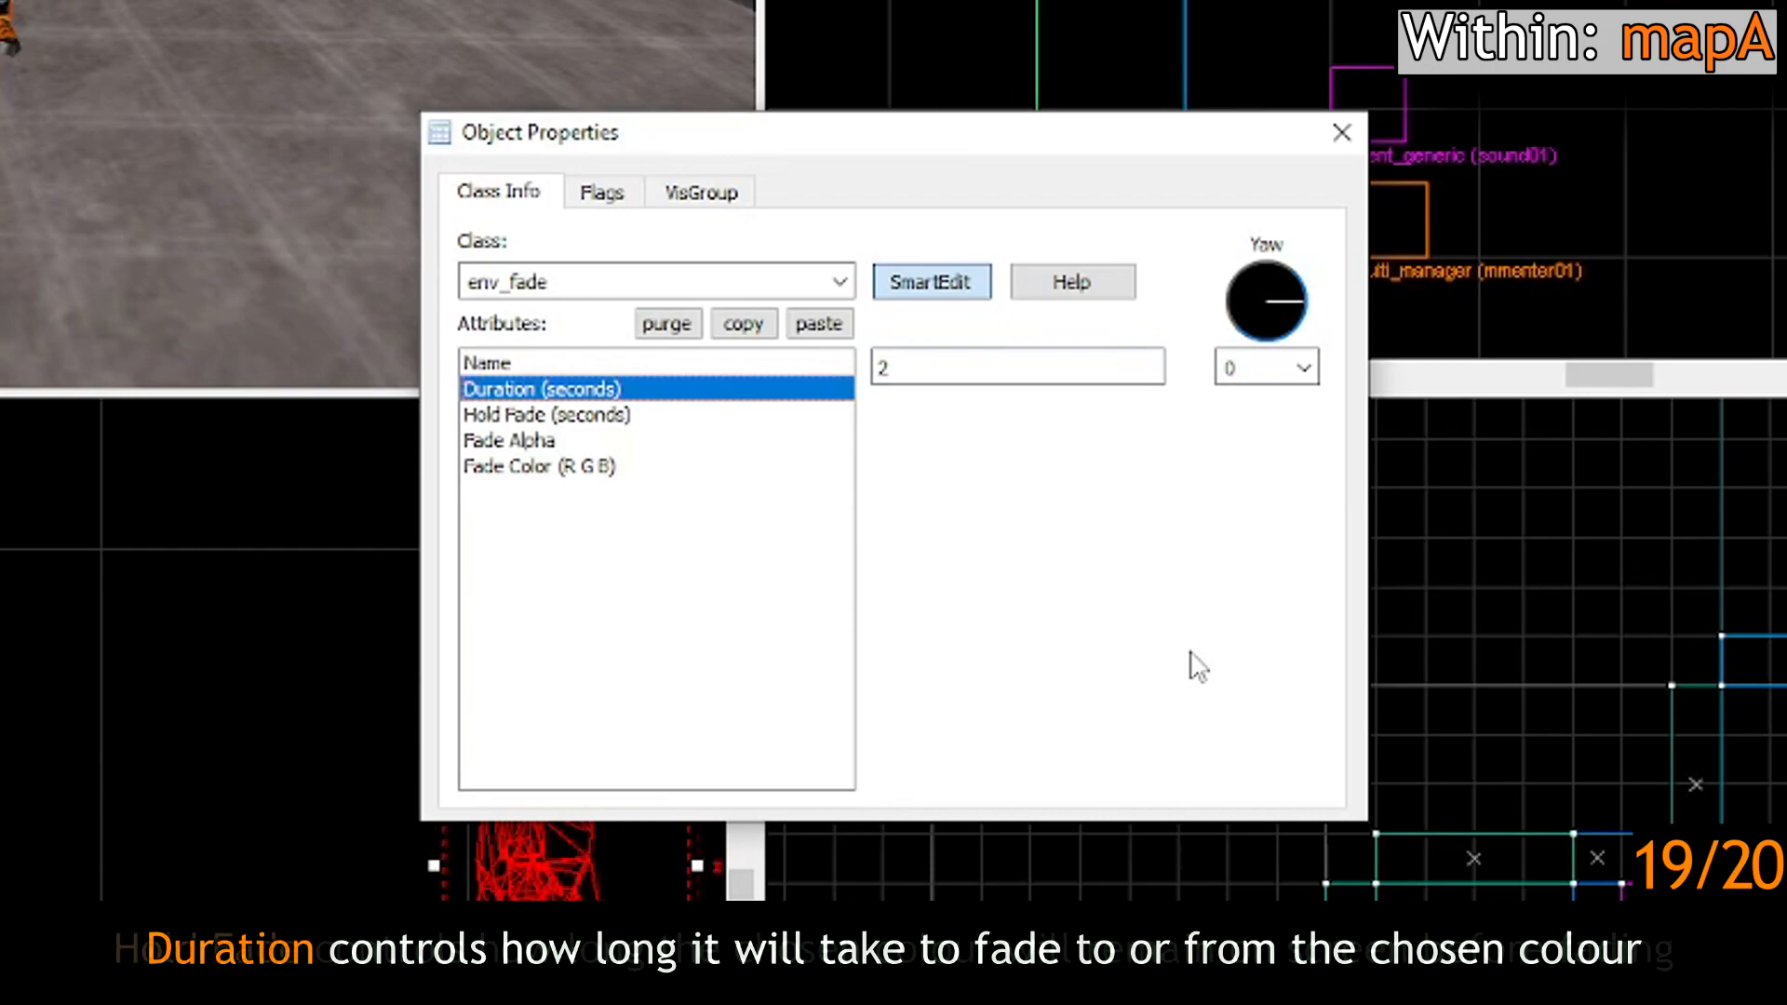
left_click(807, 416)
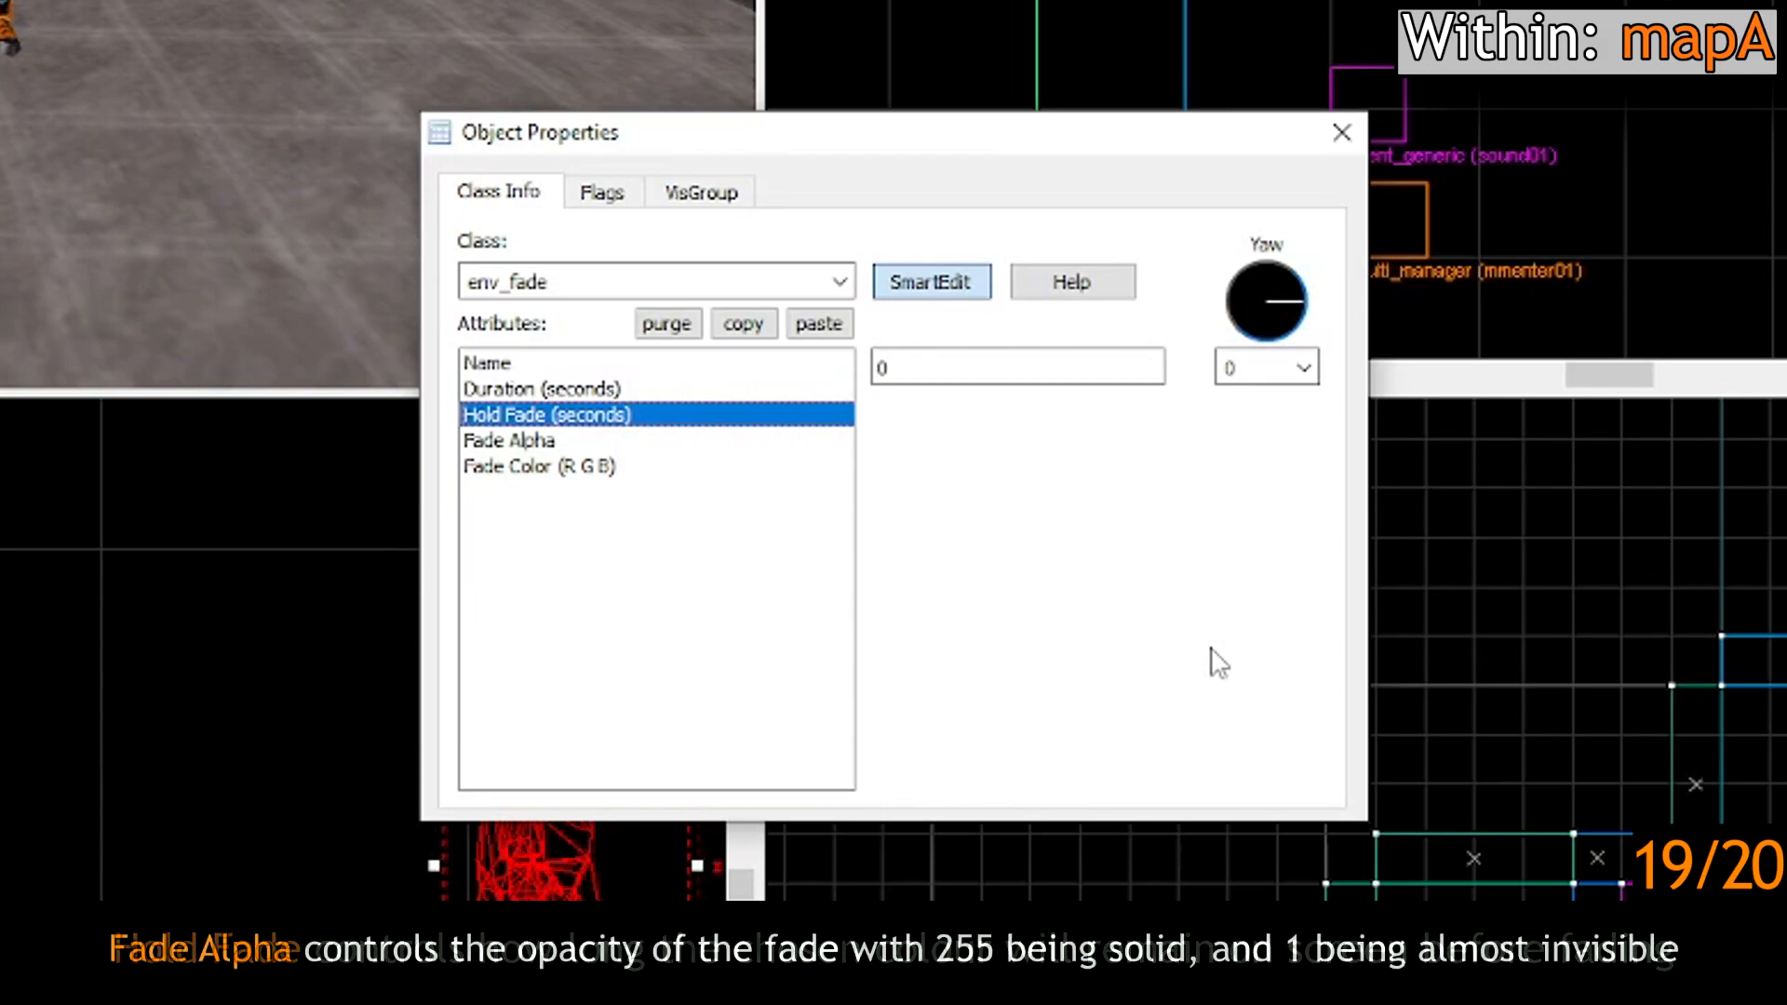
left_click(762, 445)
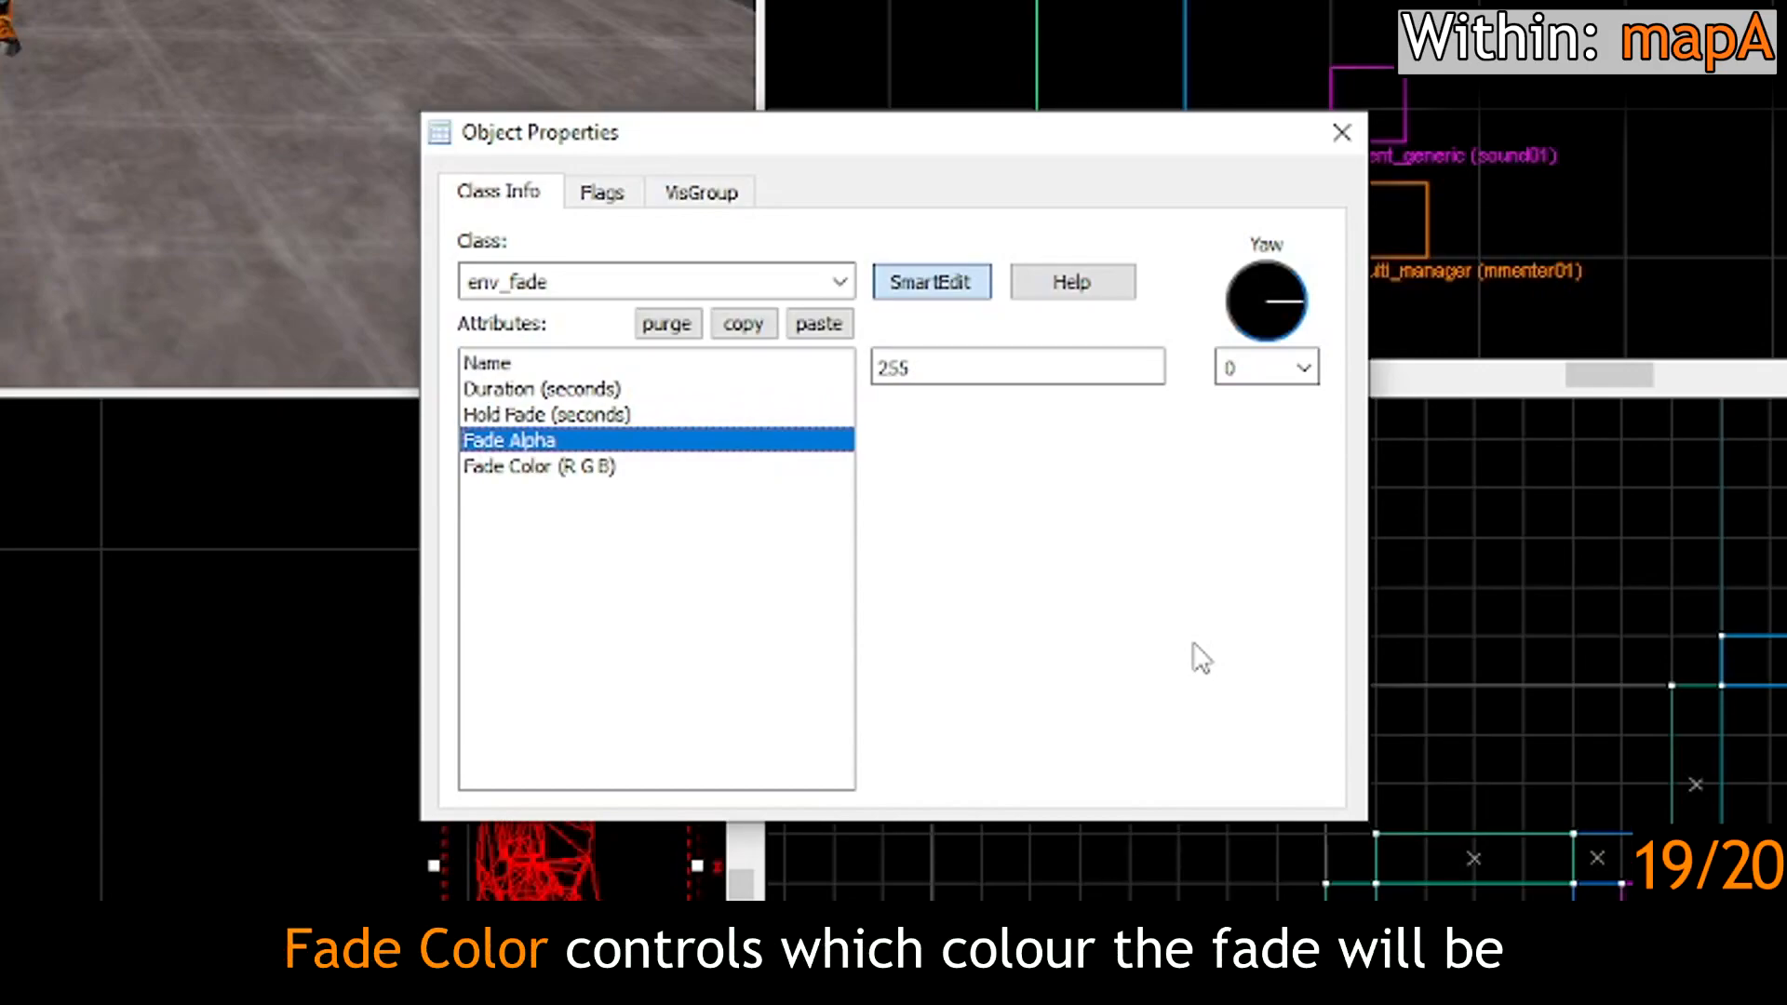
left_click(742, 474)
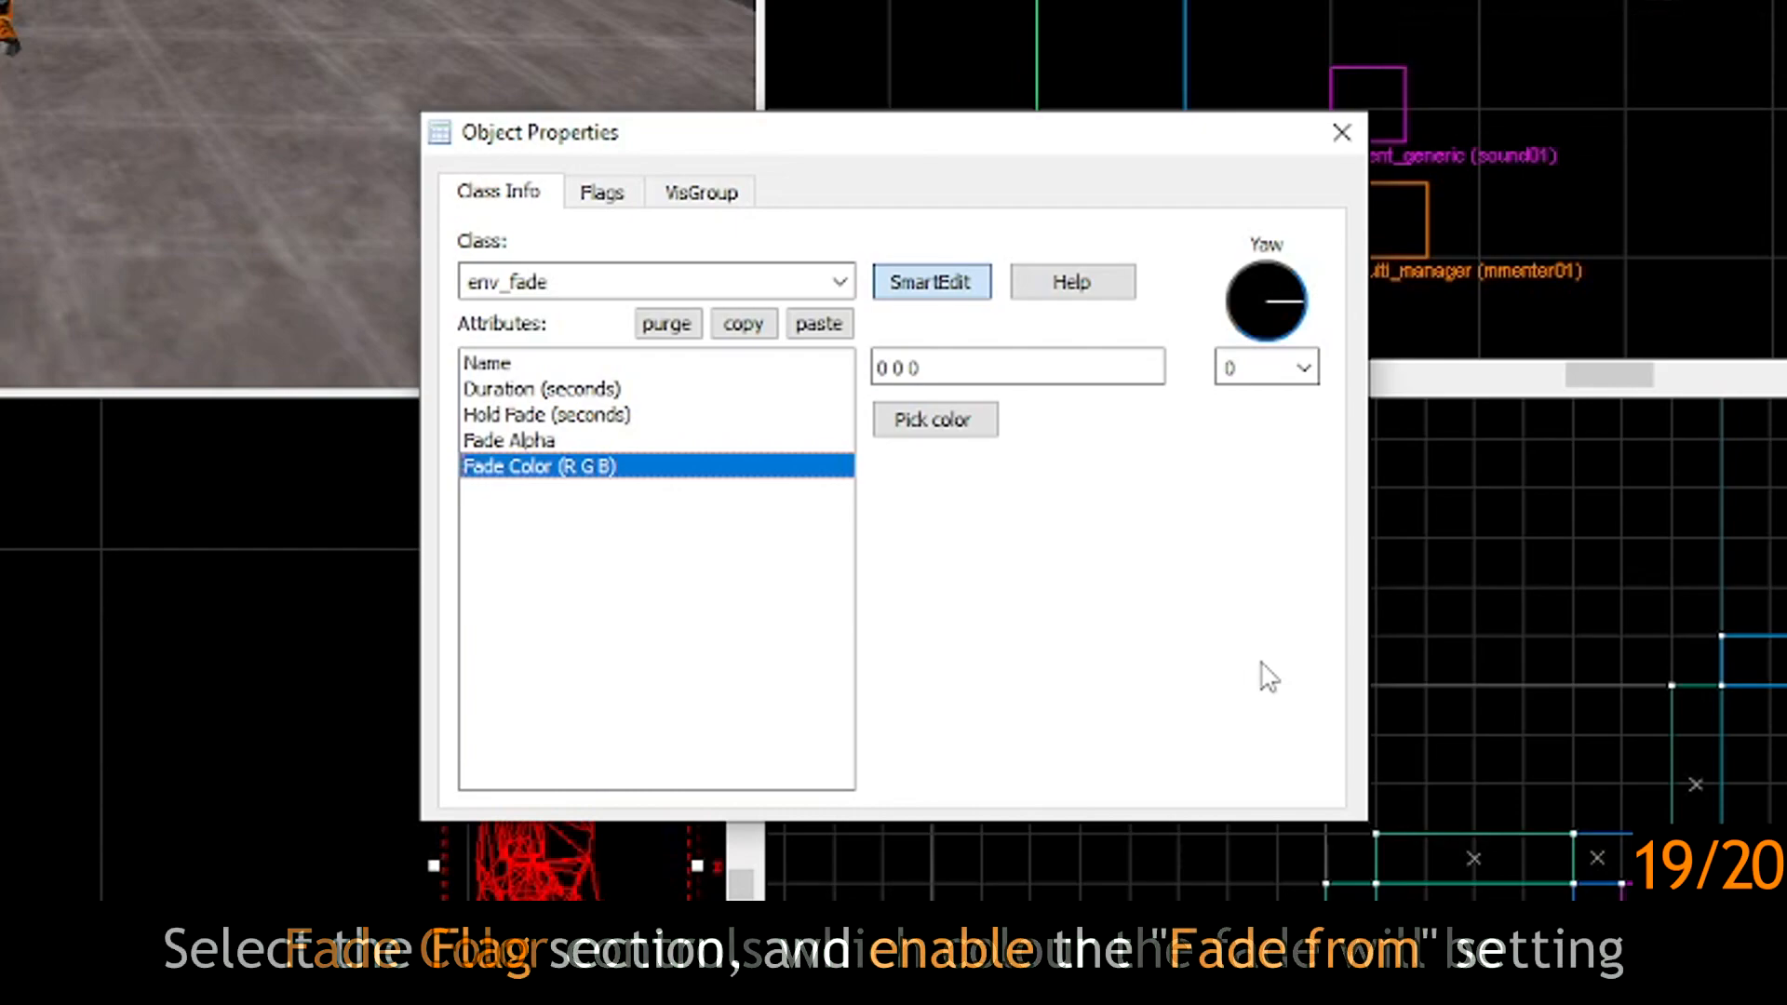
left_click(604, 190)
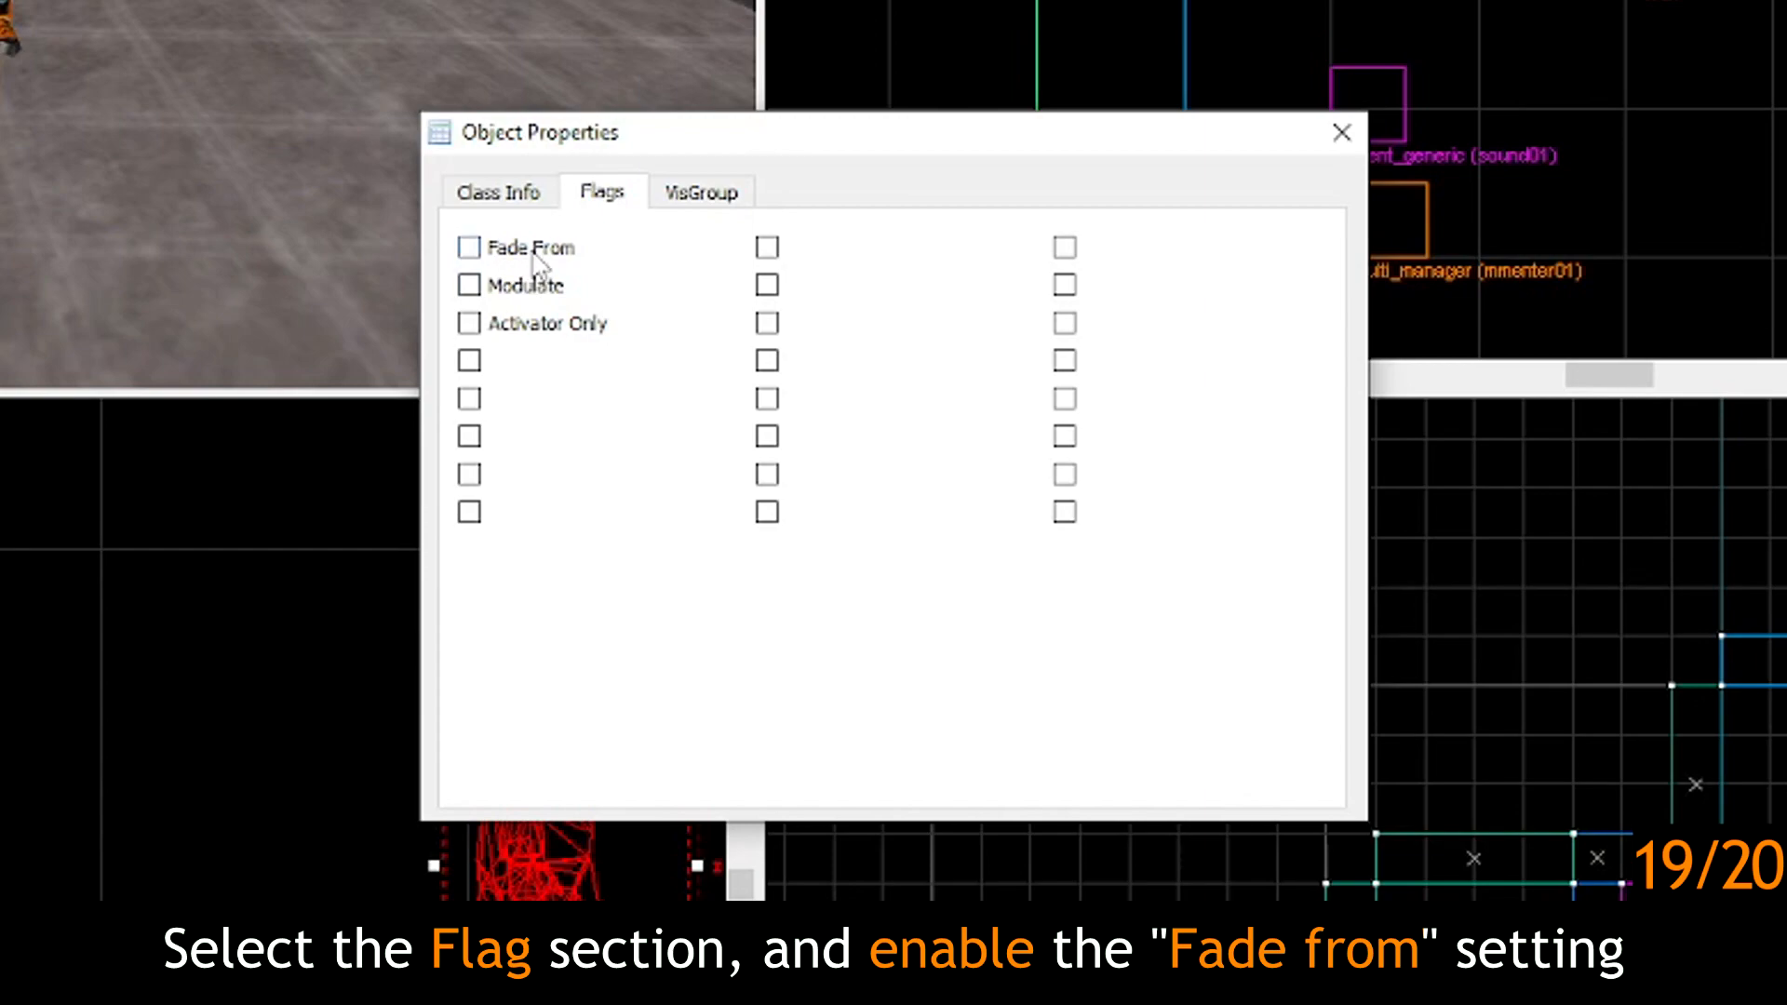
left_click(469, 247)
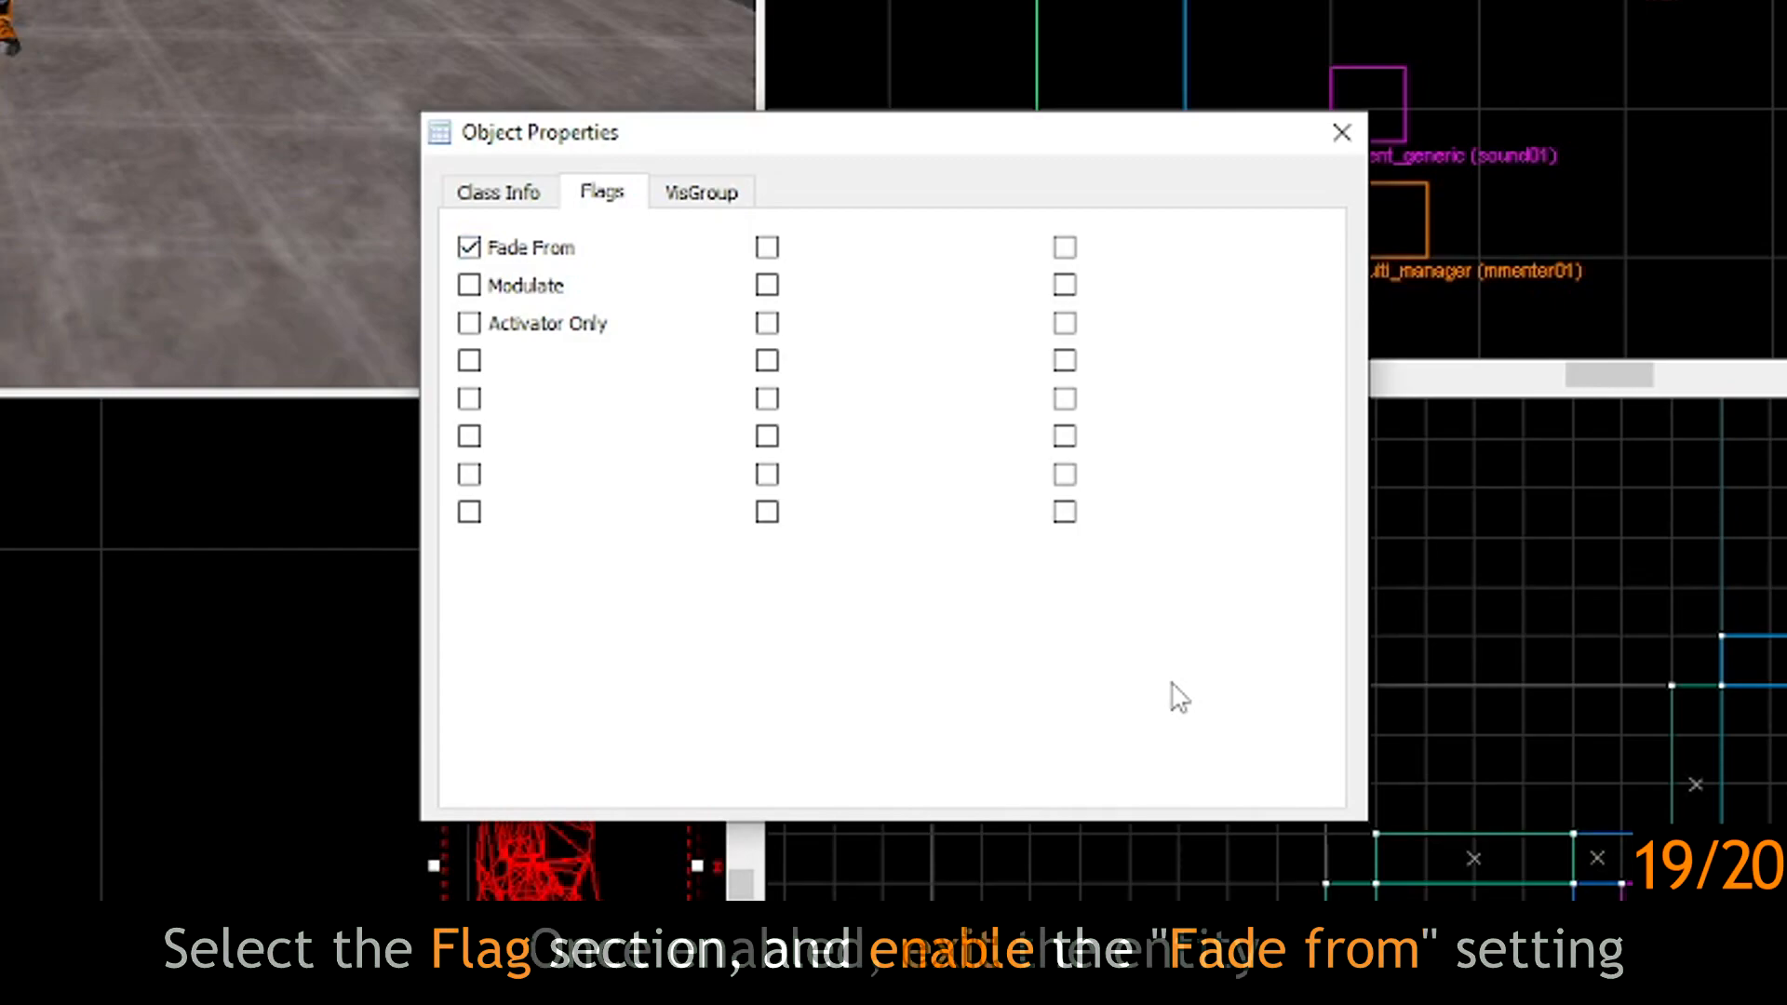
left_click(1342, 133)
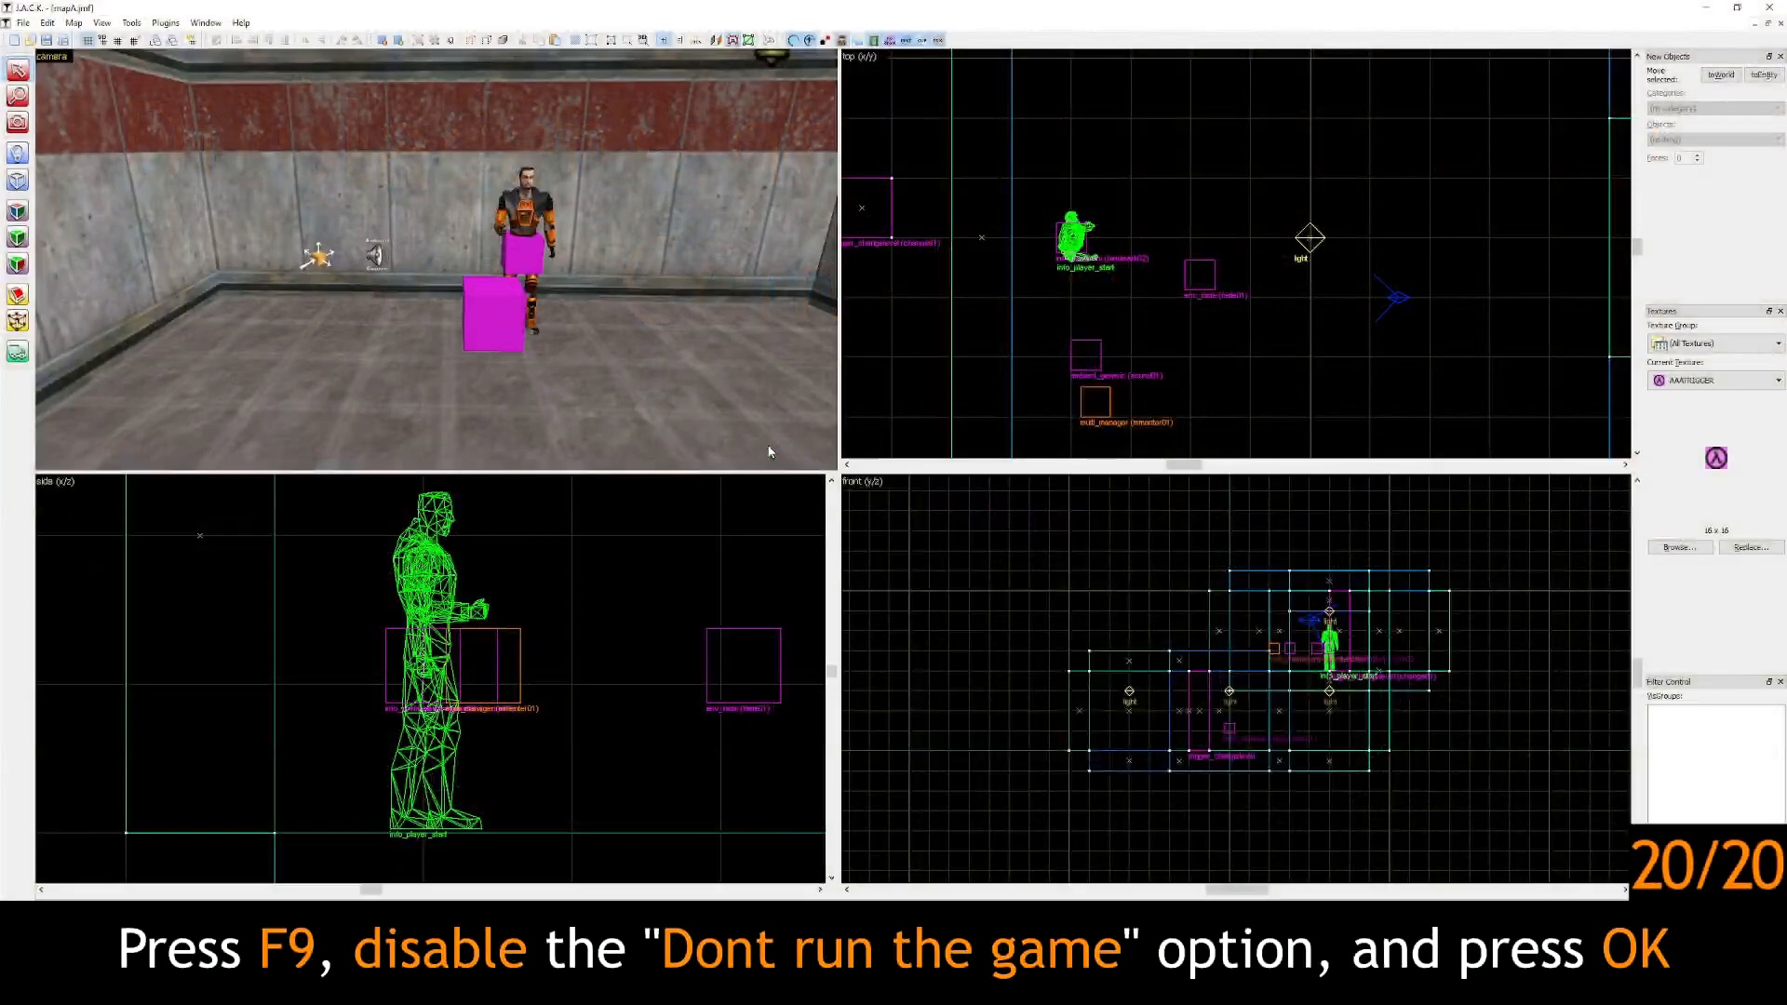
Step: Compile mapA with the "Don't run the game" option disabled so that the game launches
key("F9")
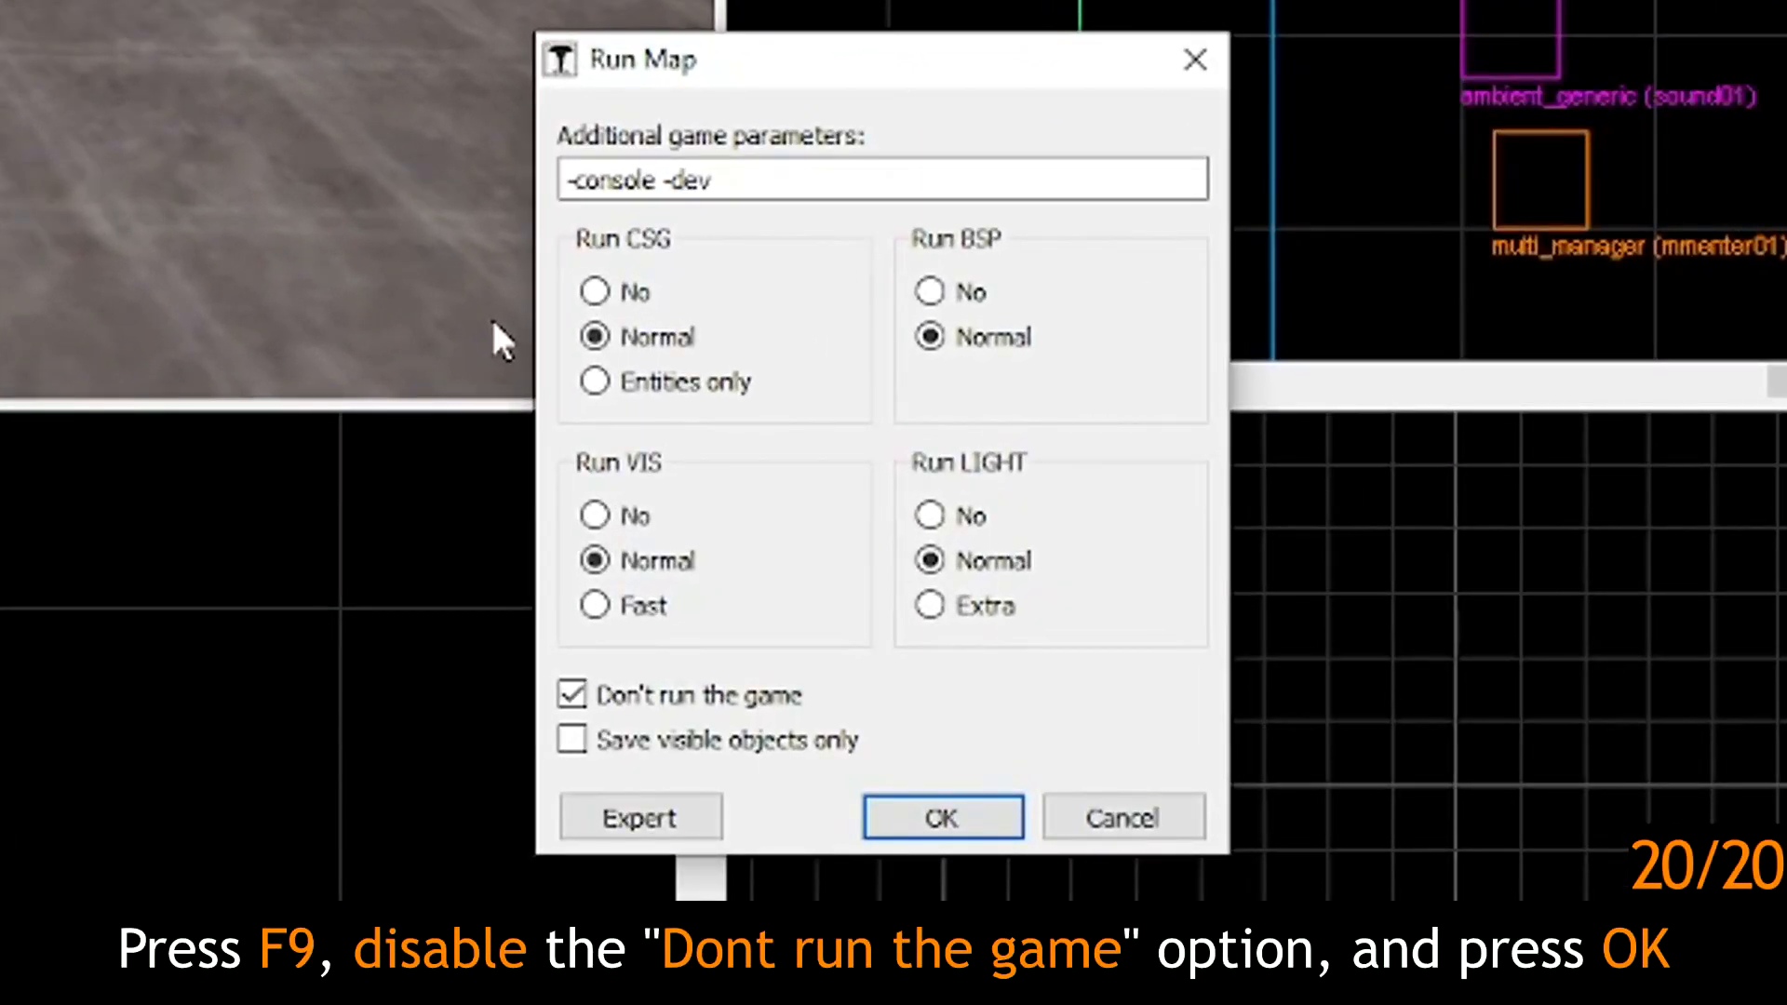
left_click(572, 694)
left_click(962, 832)
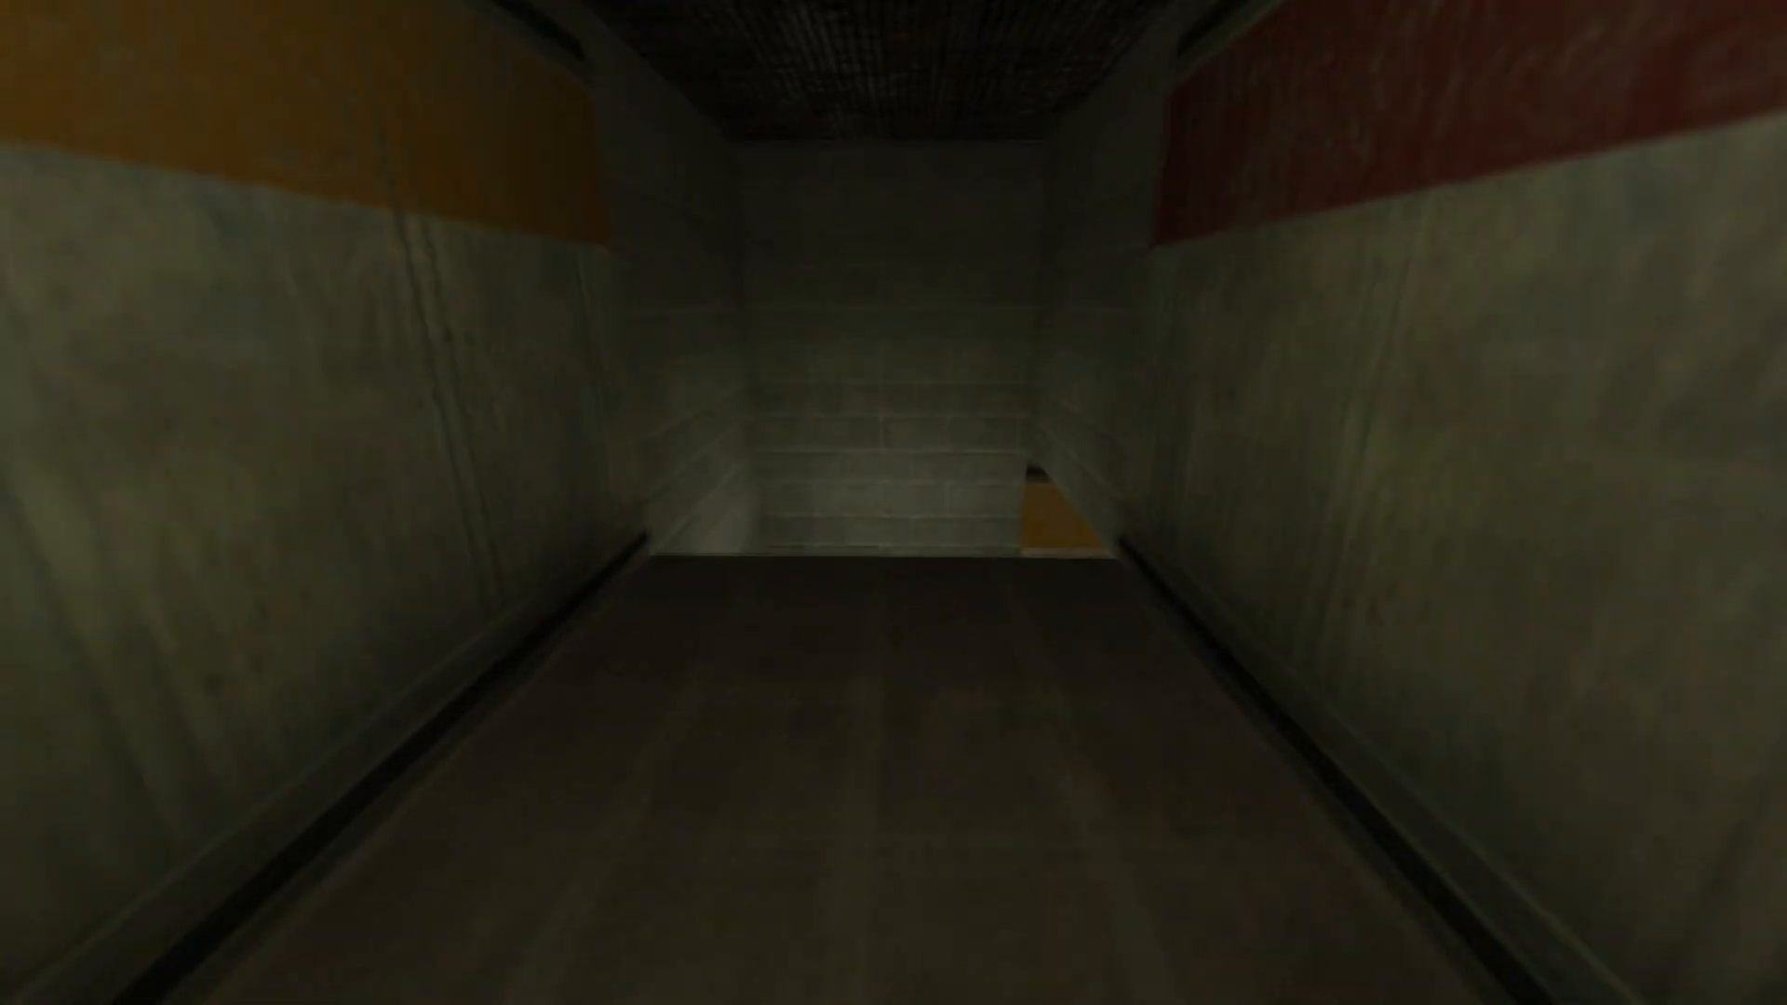
key("w")
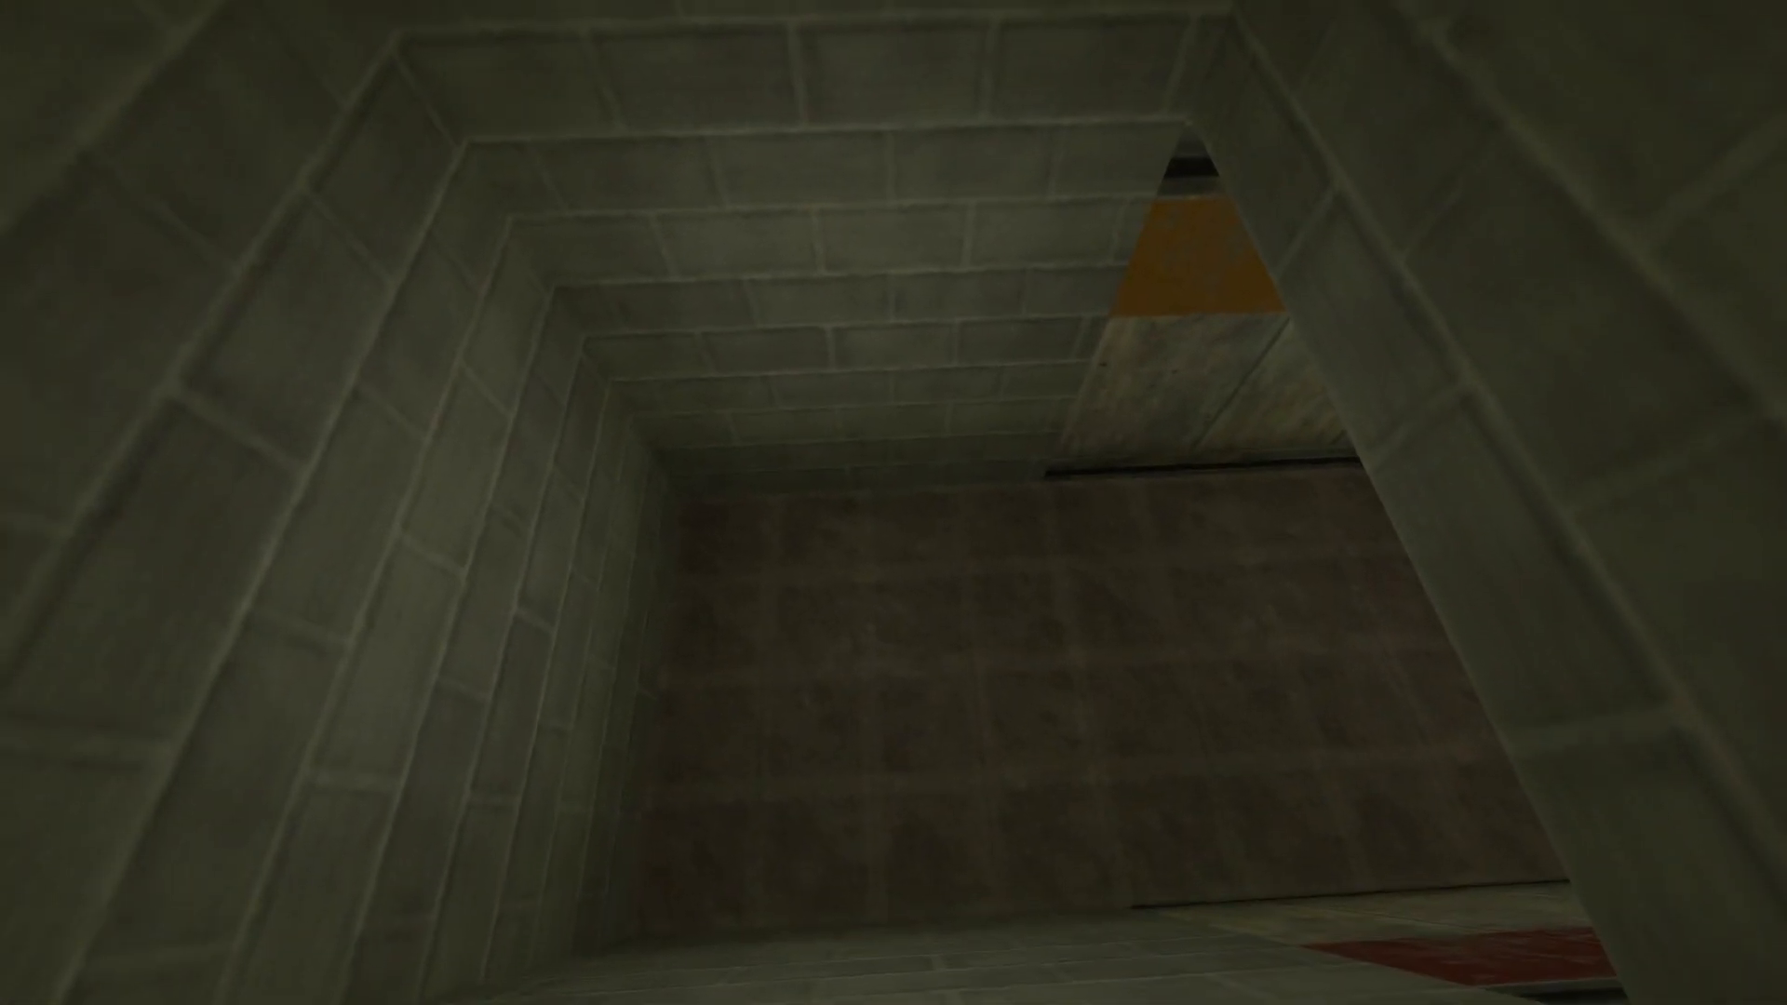
key("w")
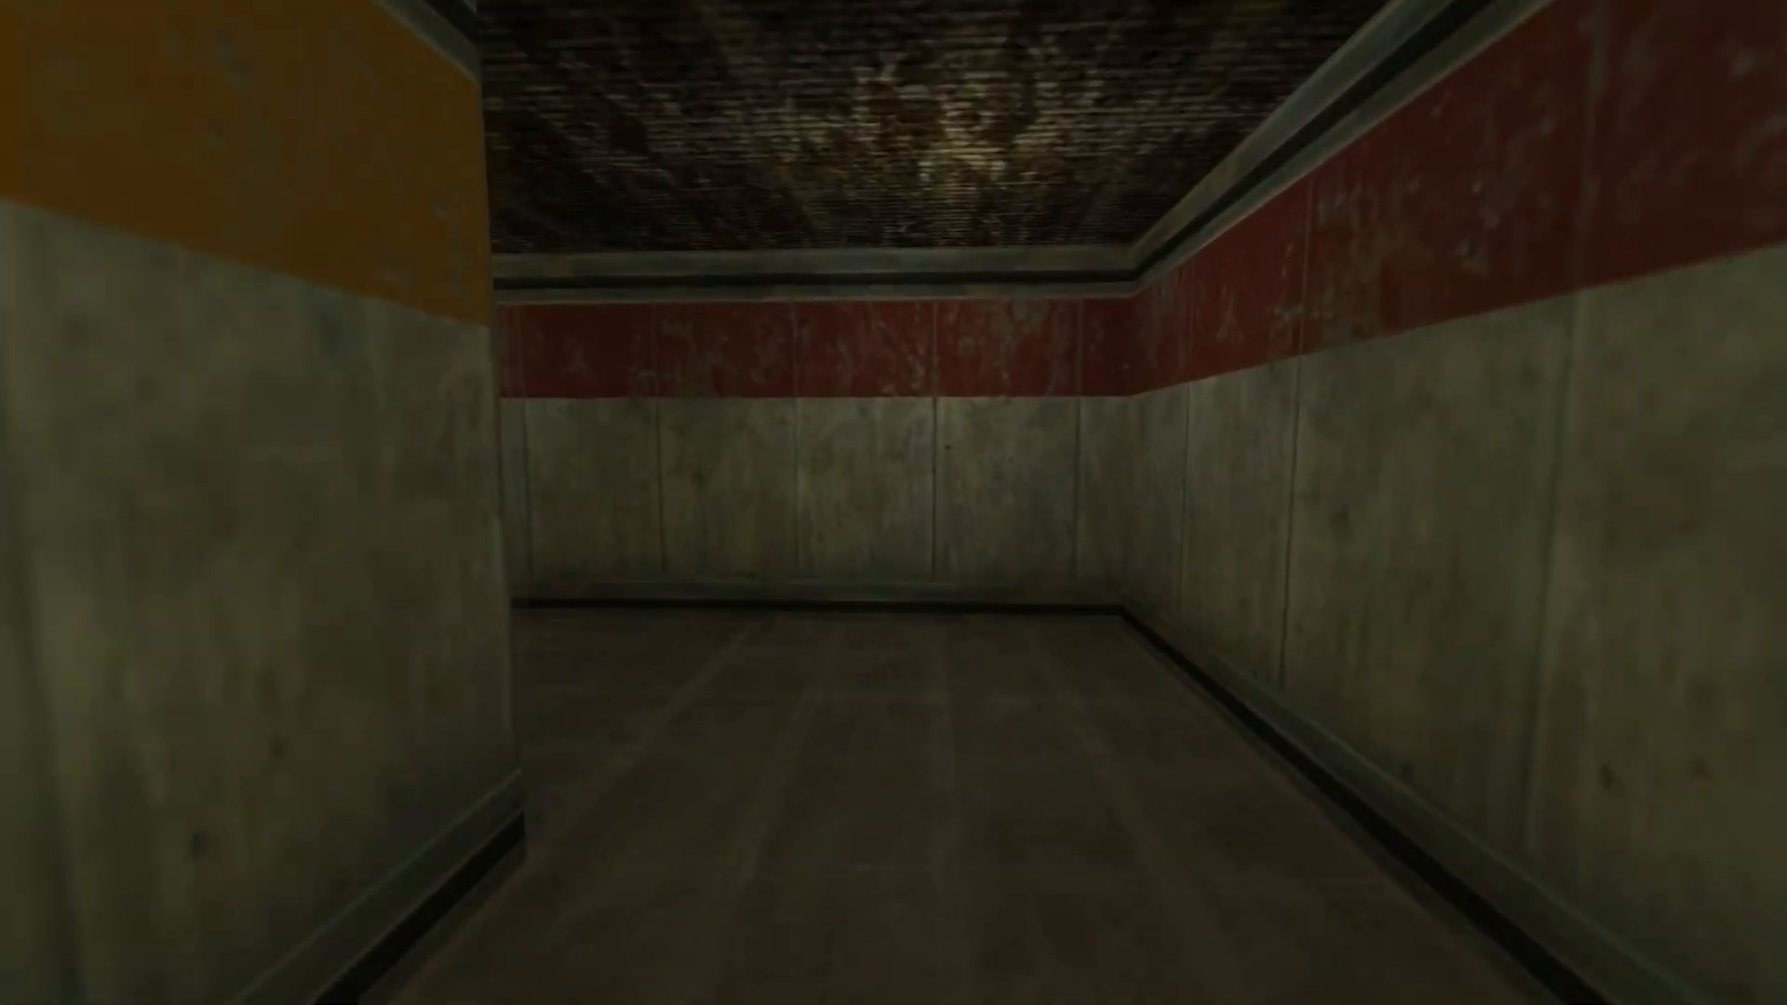
key("w")
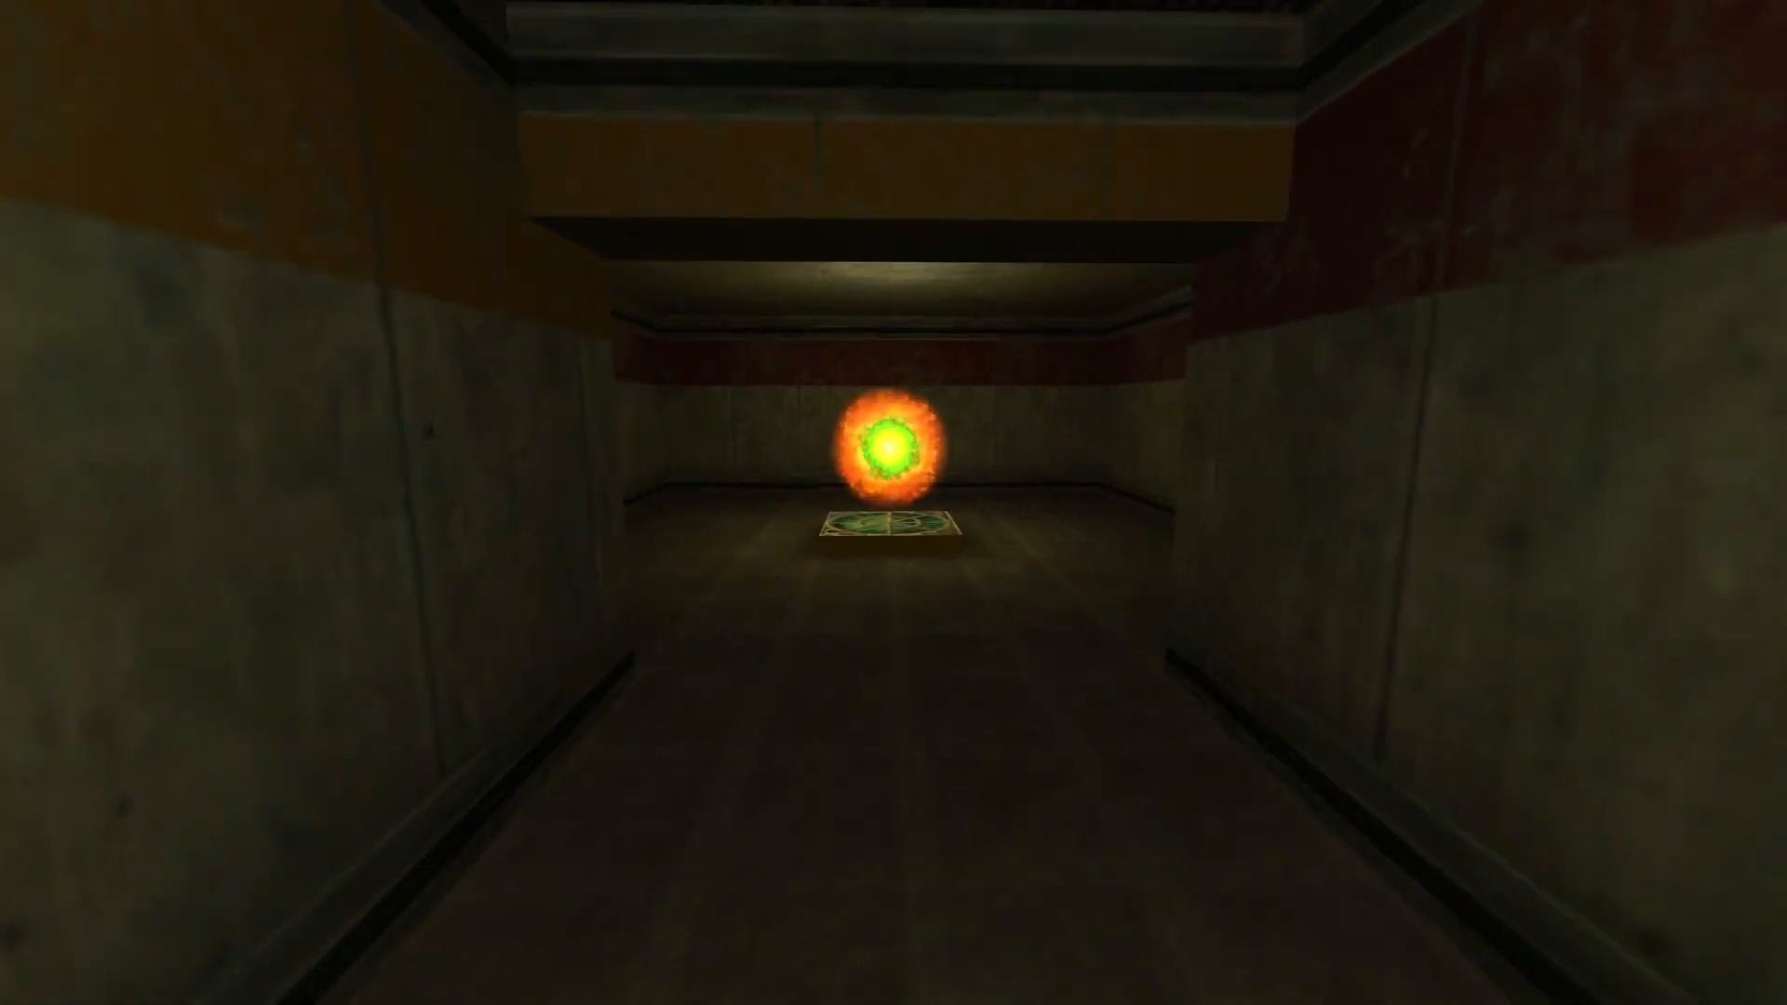
key("w")
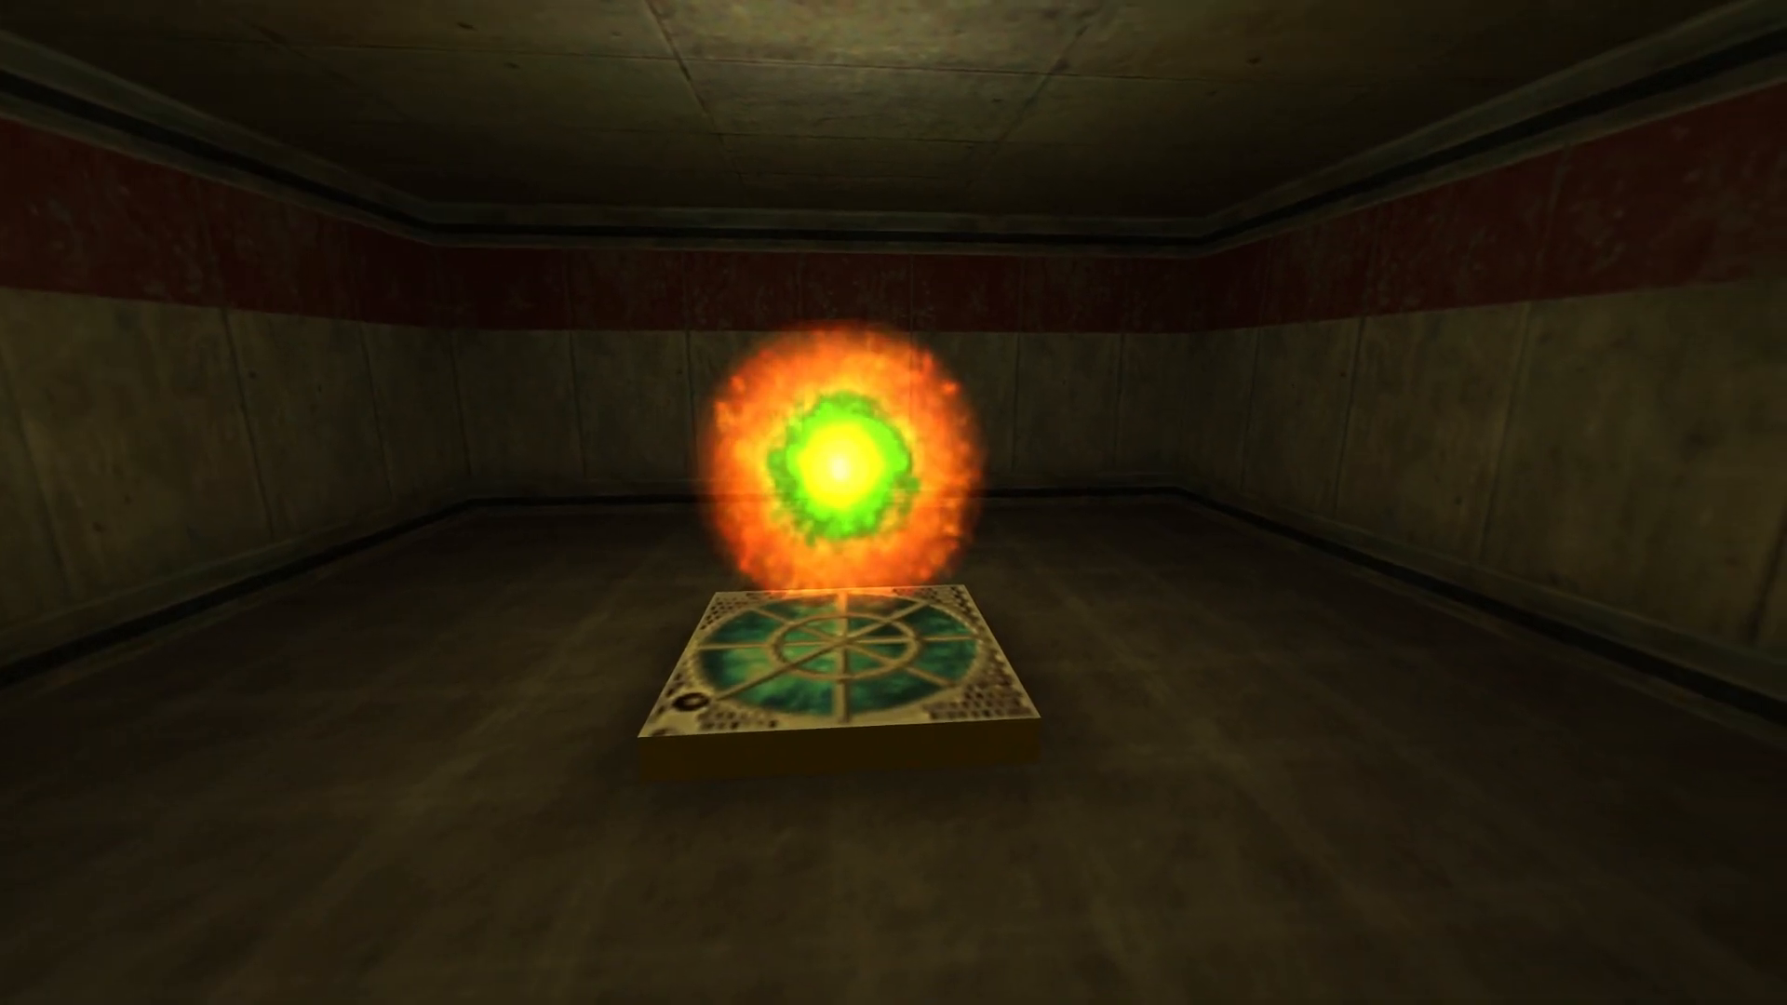
key("w")
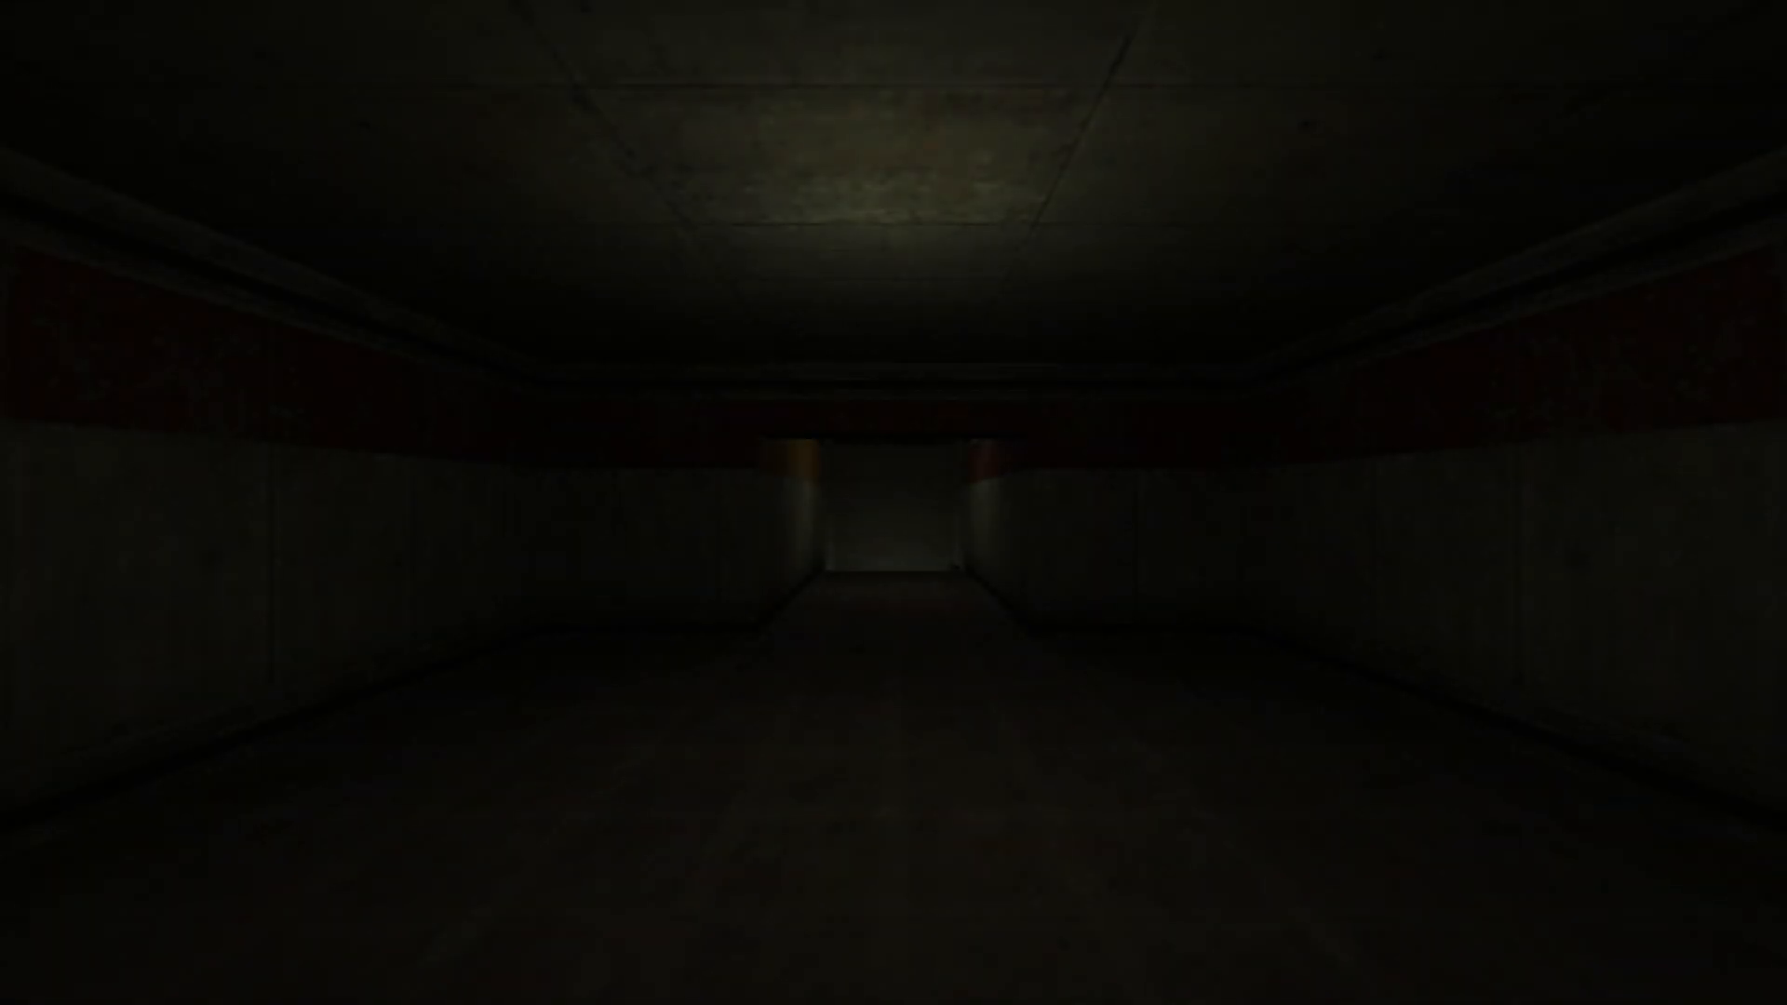
key("w")
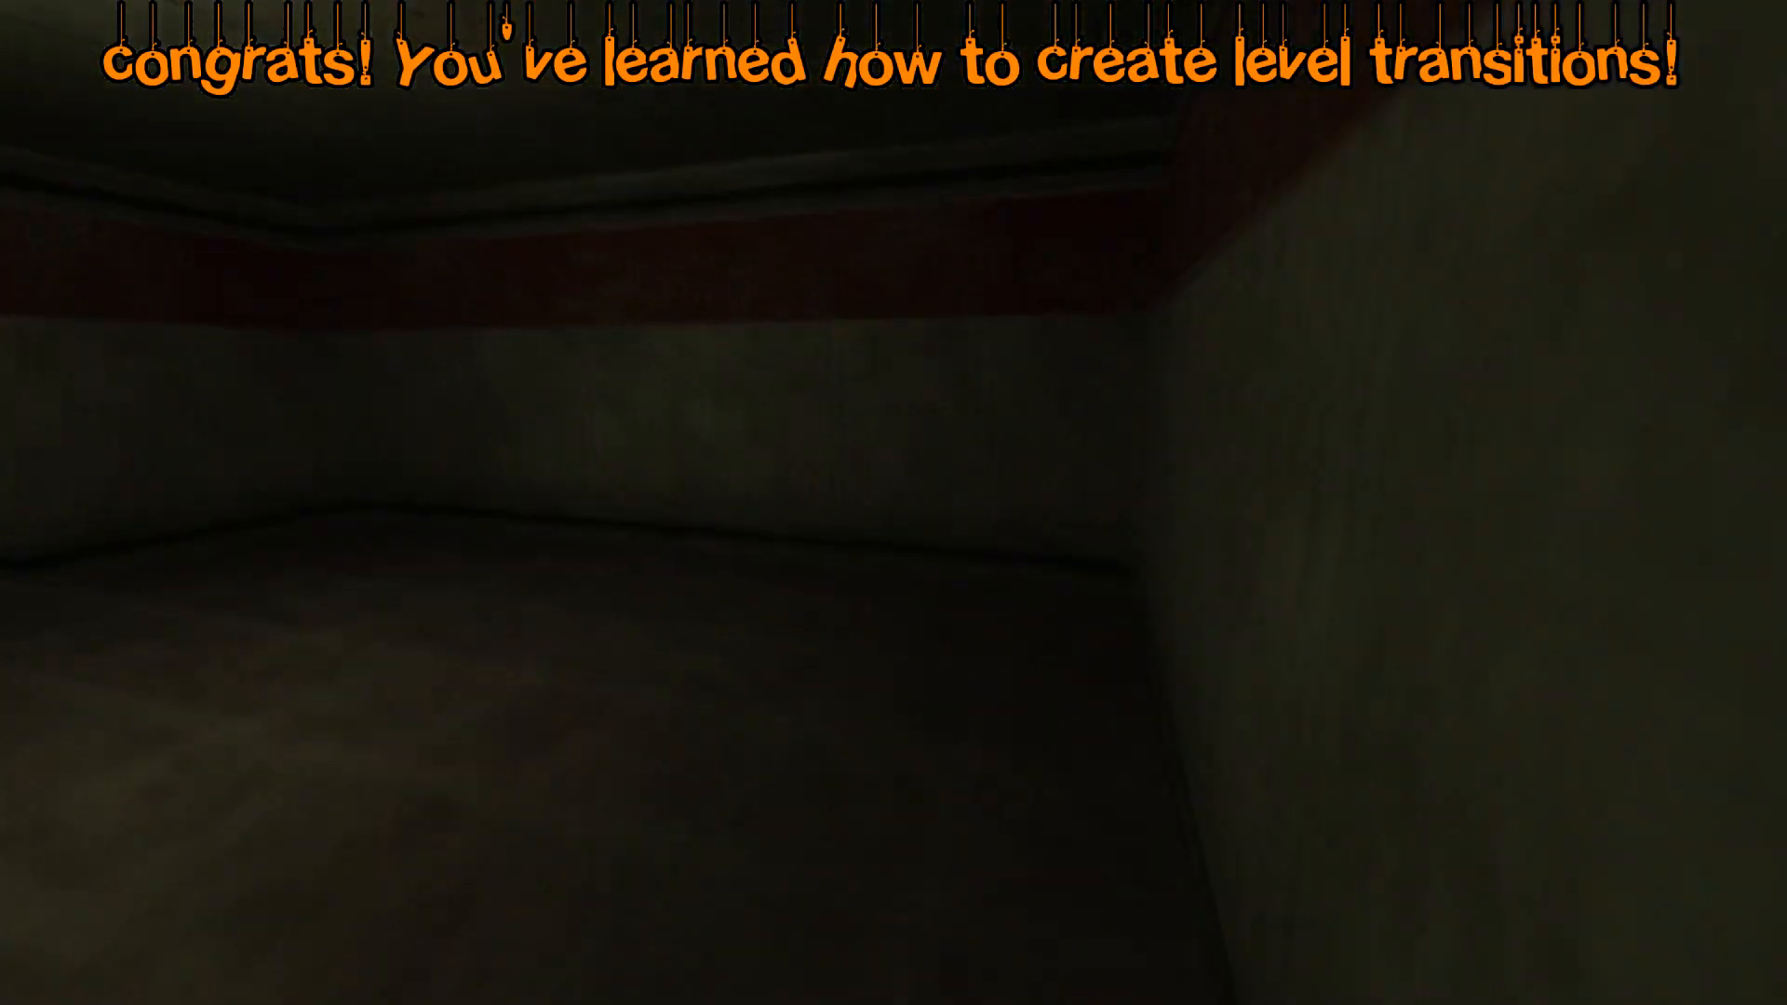
key("w")
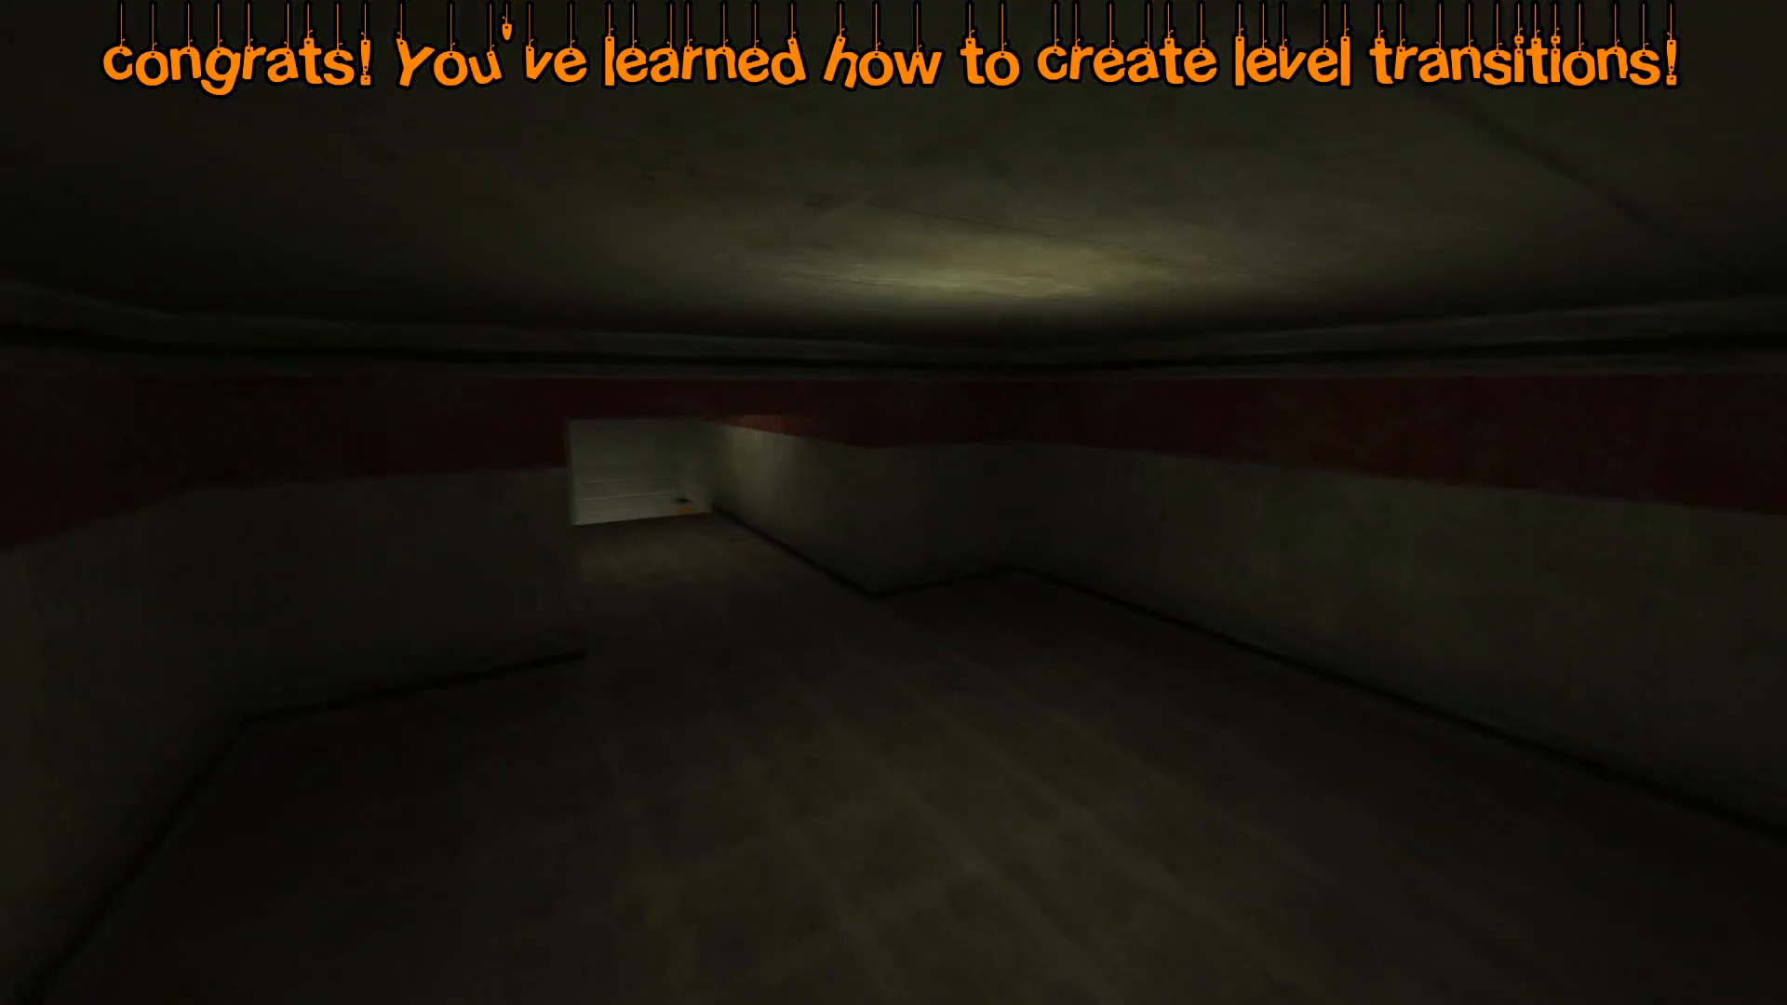